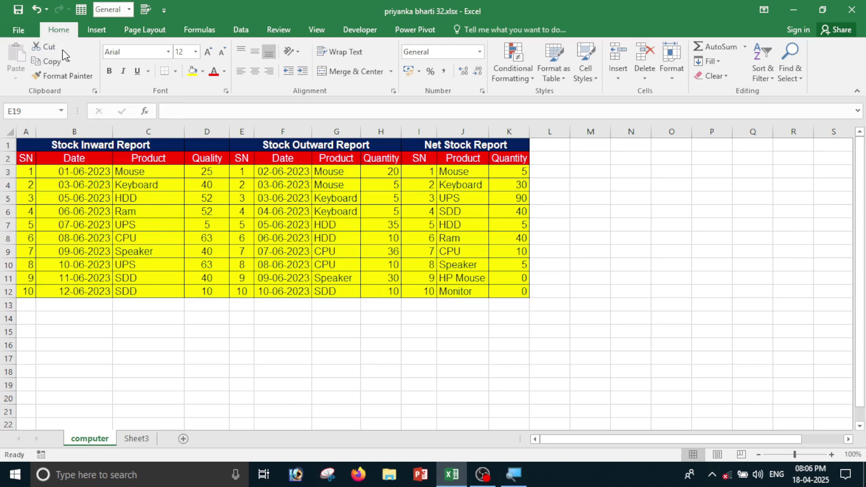
Cut the product names Mouse through Monitor from J3:J12 and paste them at O3.
click(547, 358)
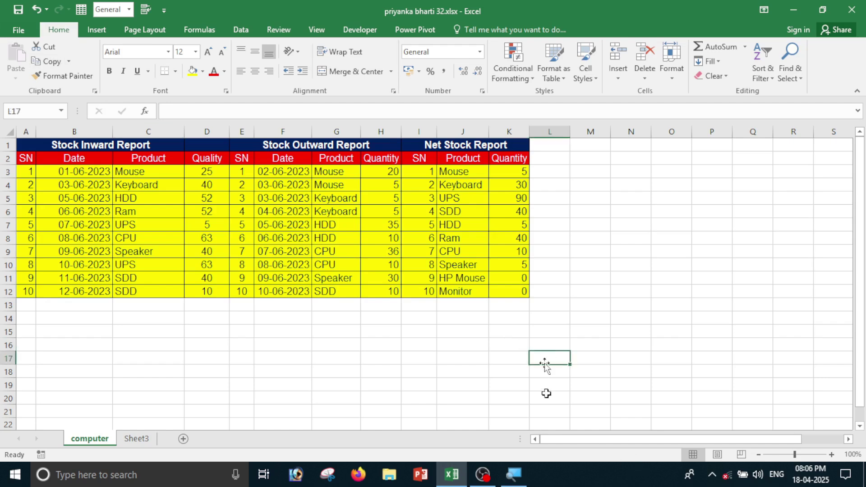
drag(456, 171, 458, 299)
key(ctrl+c)
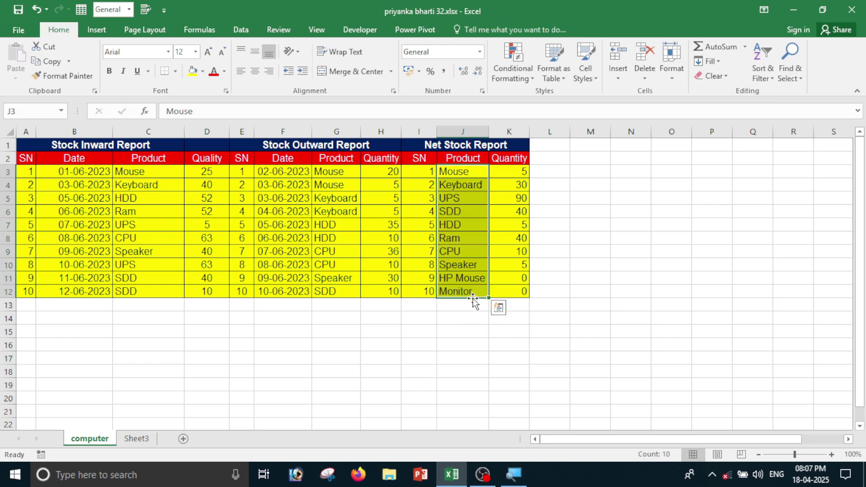
click(473, 349)
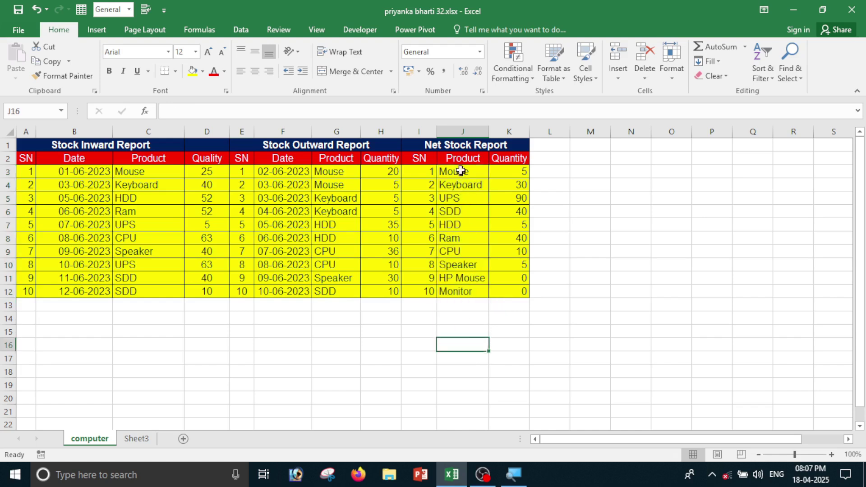
drag(462, 172, 465, 292)
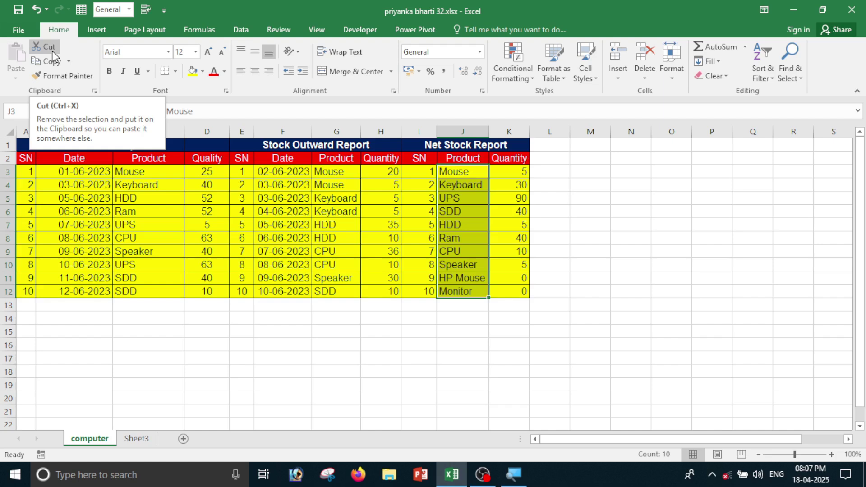
click(52, 51)
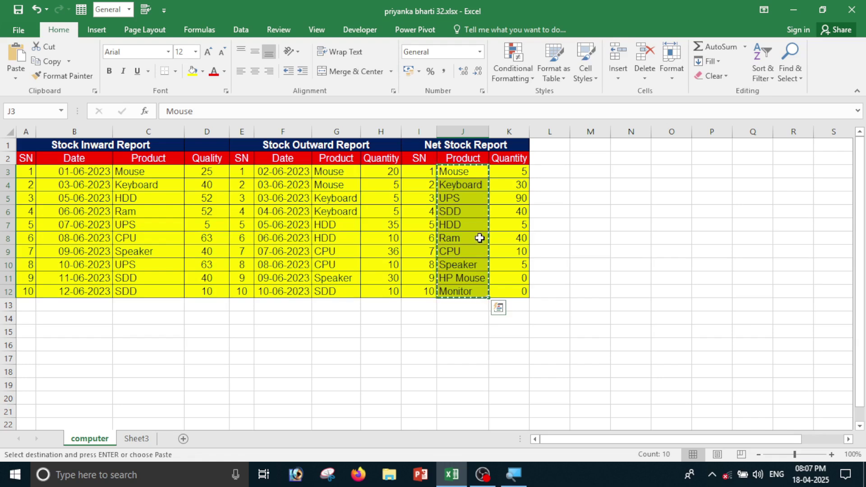
click(664, 173)
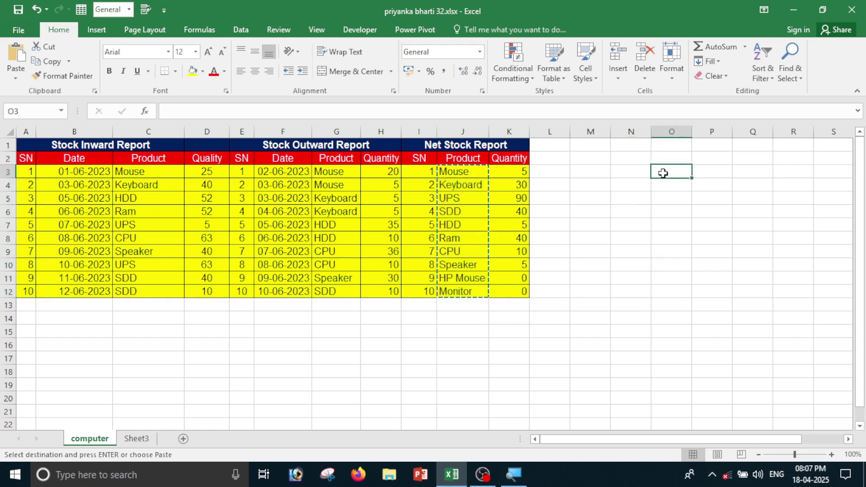
click(16, 56)
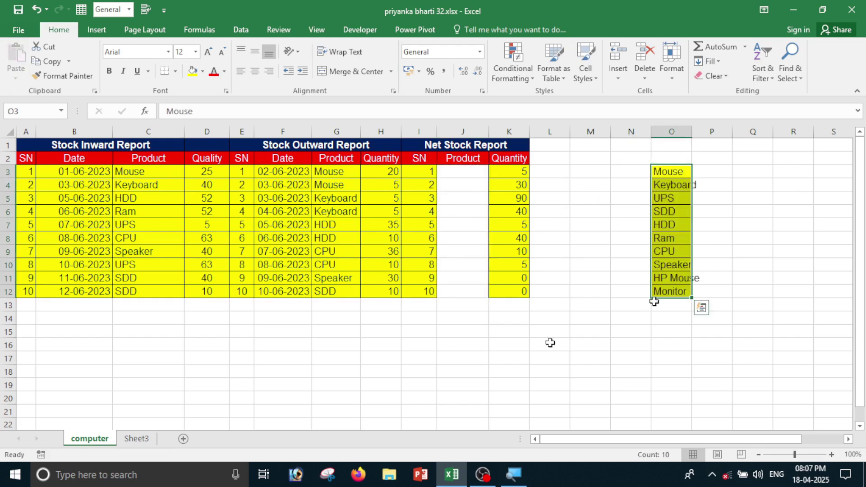
Widen column O so names like HP Mouse fit, then select O3:O12.
click(704, 131)
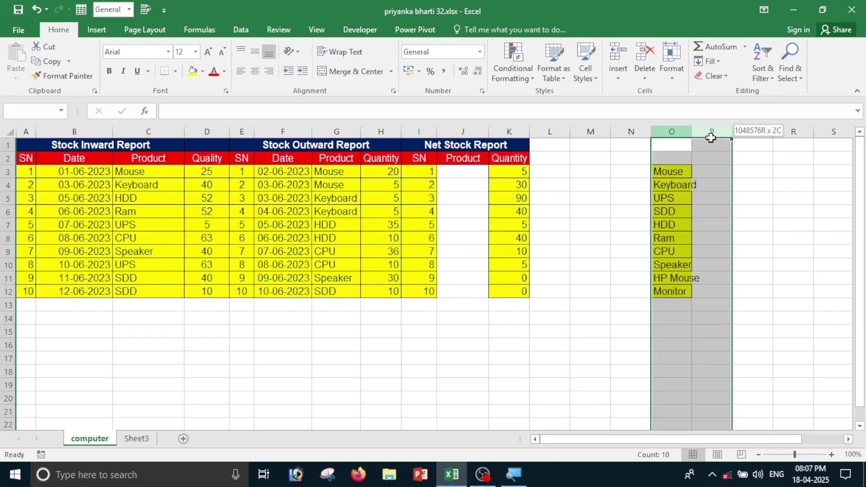
click(665, 224)
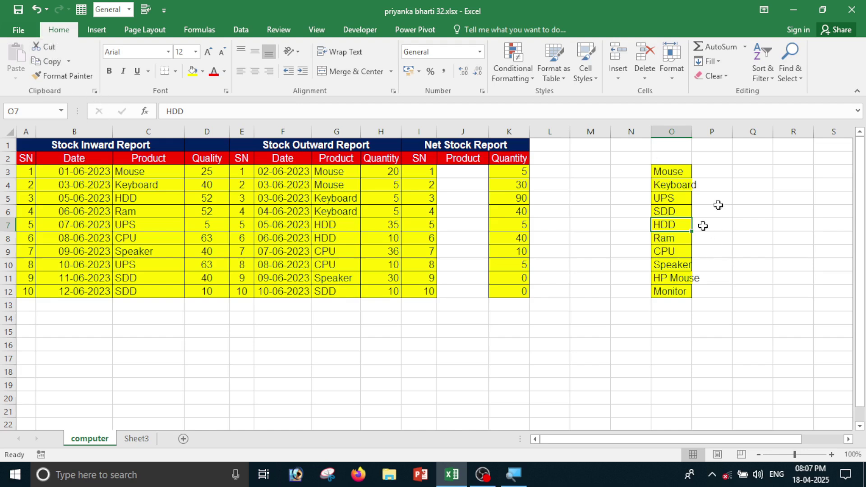
click(630, 264)
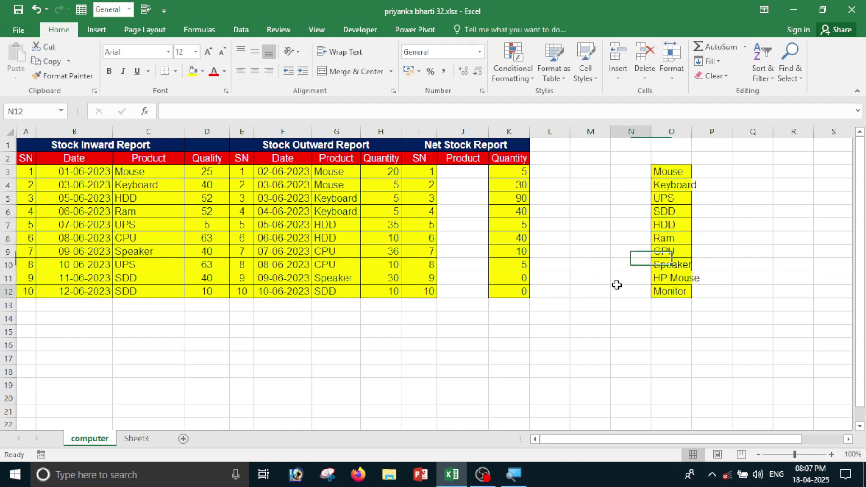
click(615, 291)
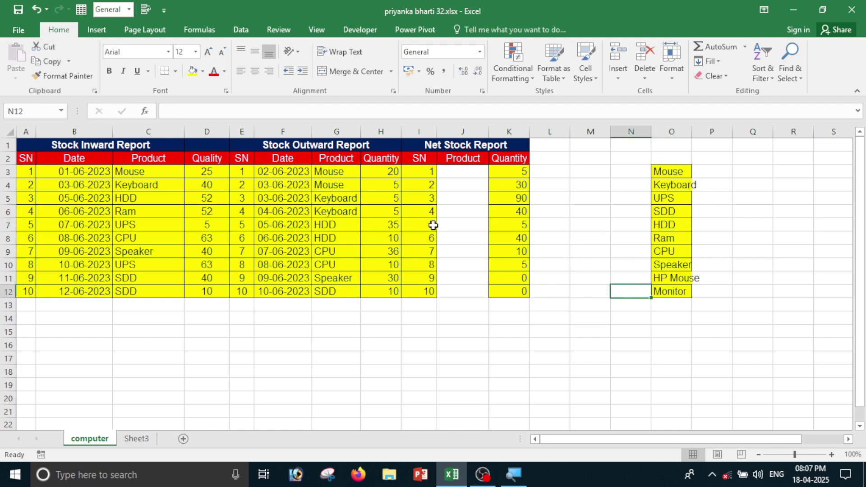
click(597, 182)
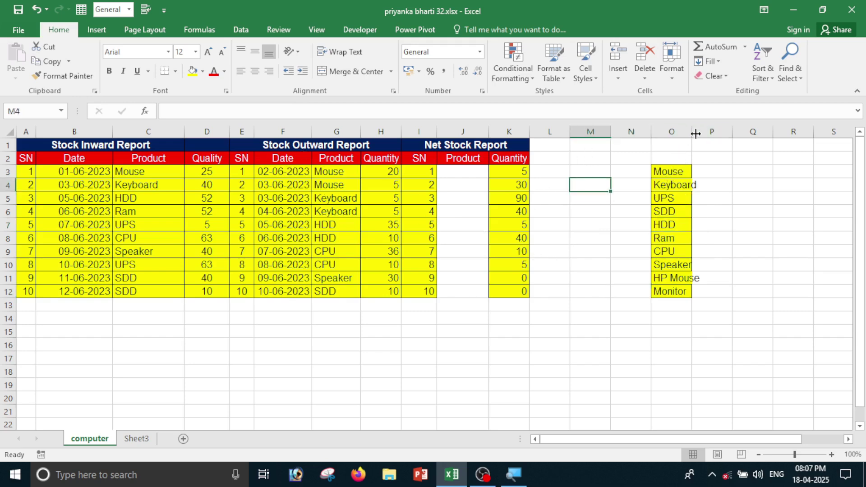
drag(697, 132, 708, 132)
click(691, 251)
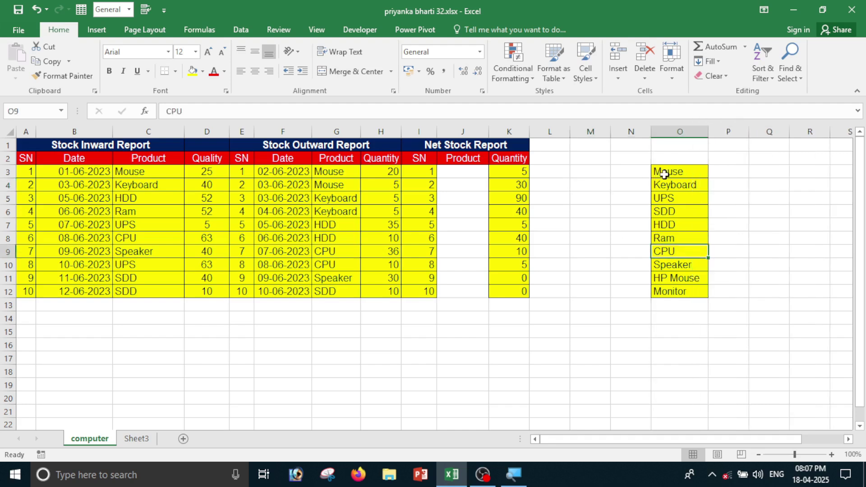
drag(663, 172, 686, 291)
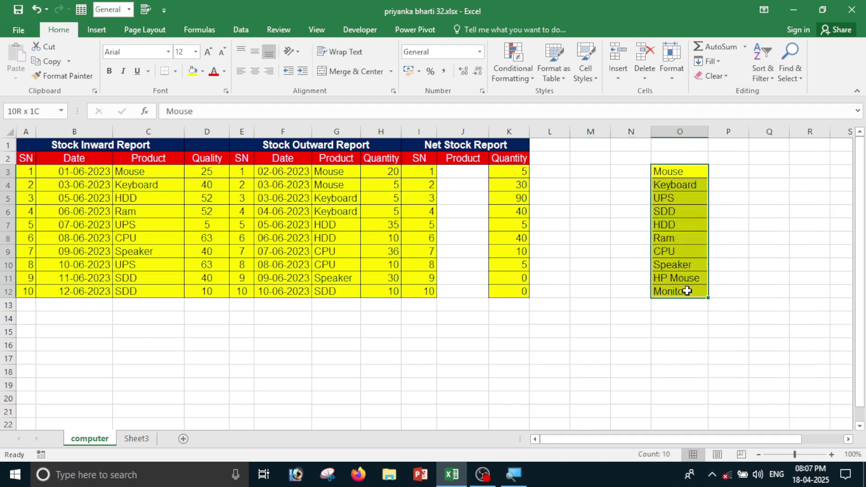
Copy the product names in O3:O12 back into the Net Stock Report starting at J3.
click(53, 67)
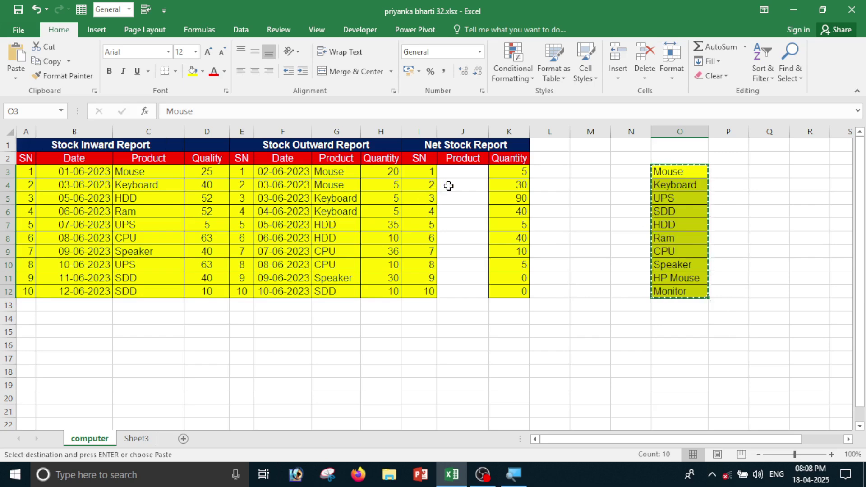
click(448, 175)
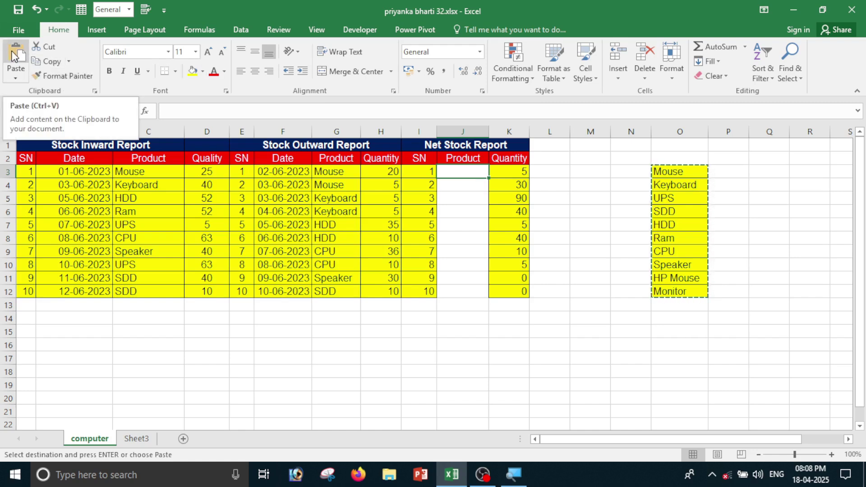
click(14, 55)
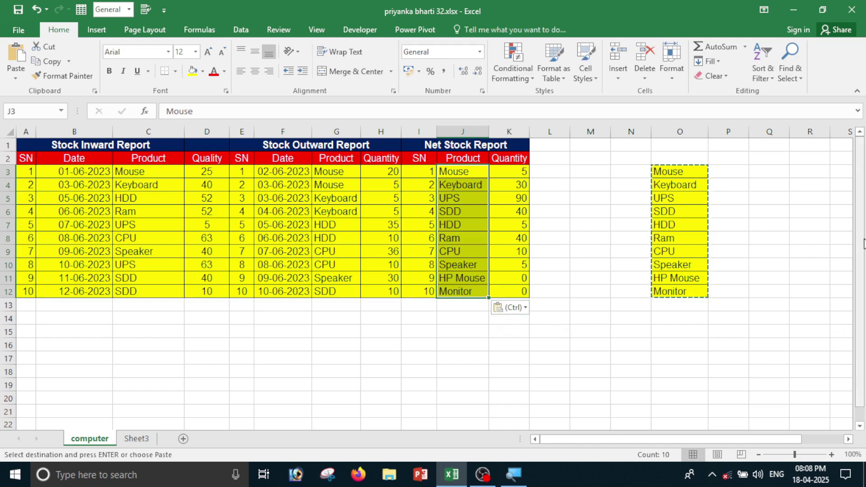
key(Escape)
click(148, 332)
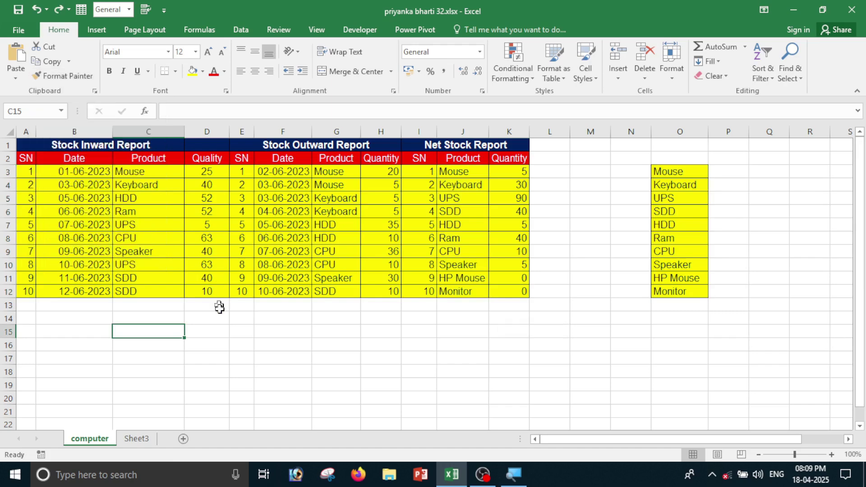
Enter ram, sita, rahul, mukesh and suman down F16:F20.
click(205, 334)
click(276, 344)
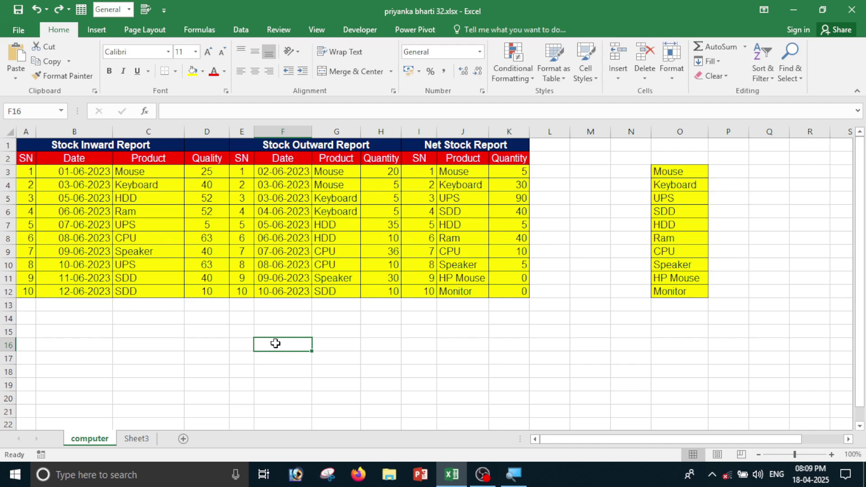
text(ram)
key(Return)
text(sita)
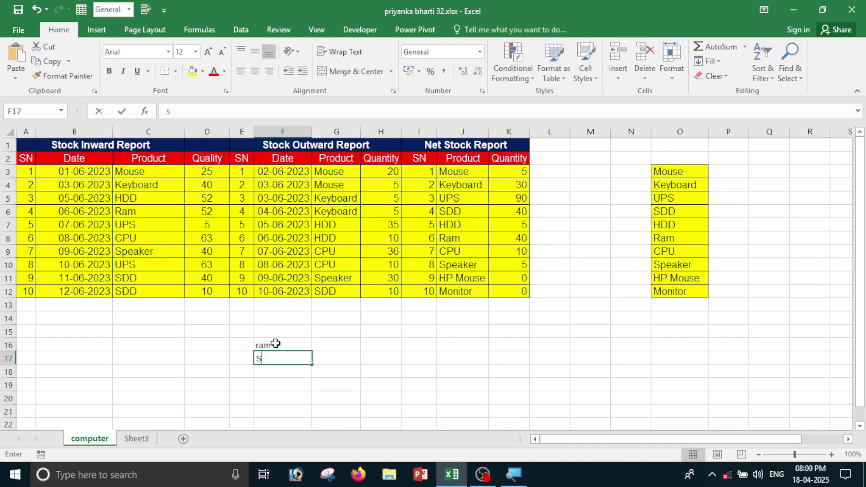
key(Return)
text(rahul)
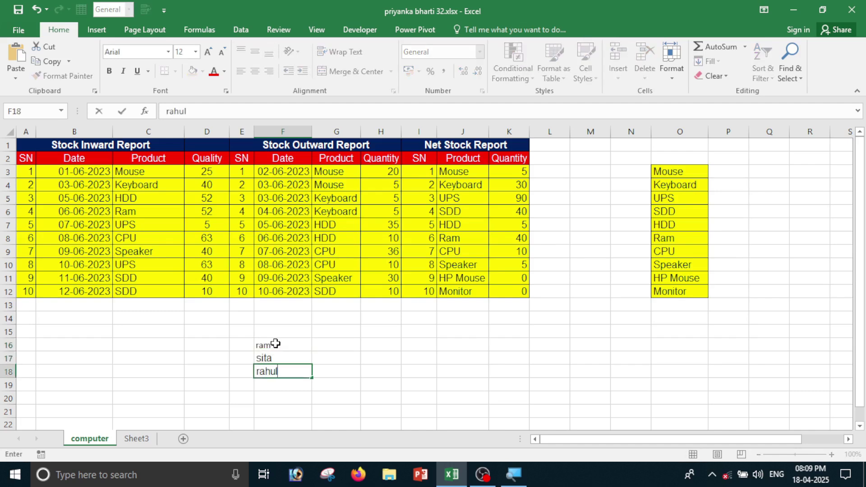
key(Return)
text(mukesh)
key(Return)
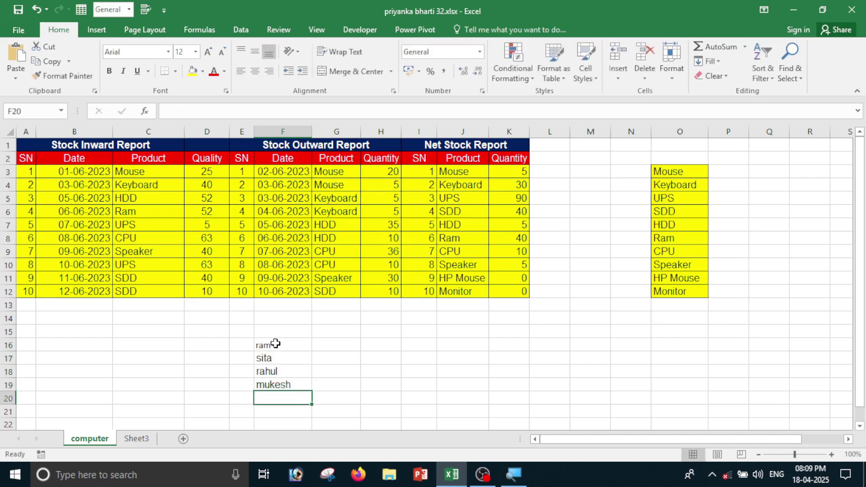
text(s)
key(BackSpace)
key(BackSpace)
text(su)
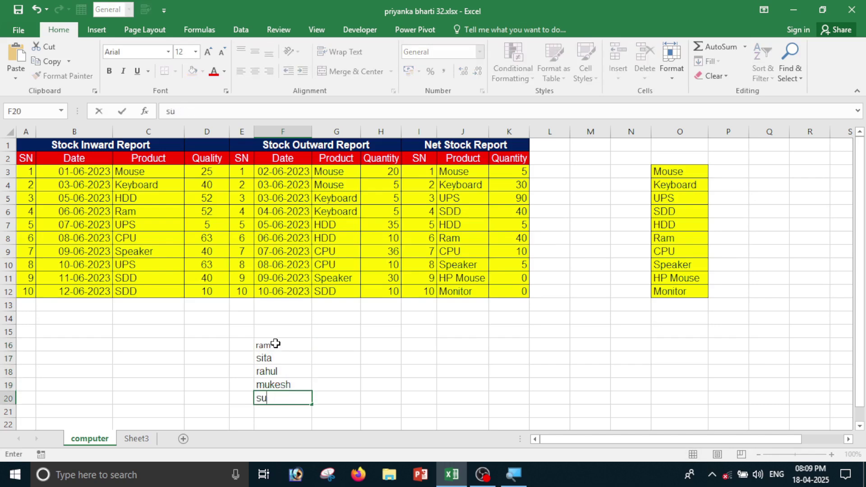
text(man)
key(Return)
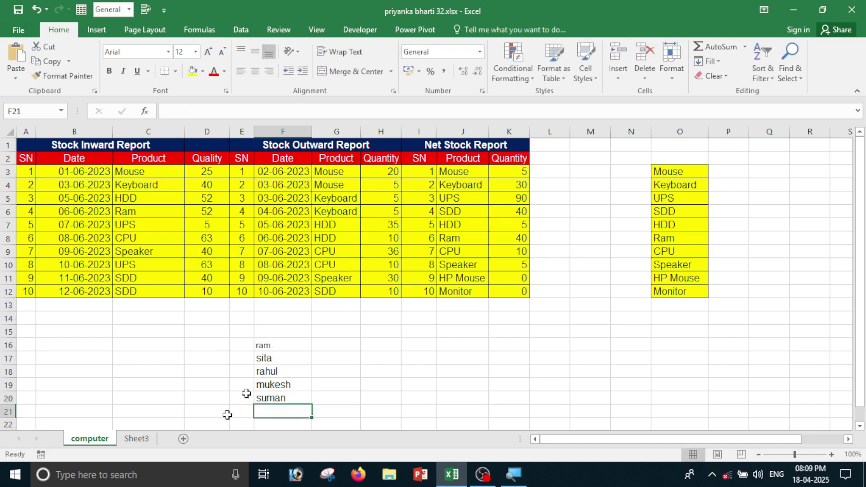
Copy the Ram cell's yellow fill and borders onto F16:F20 with Format Painter.
drag(269, 346, 270, 357)
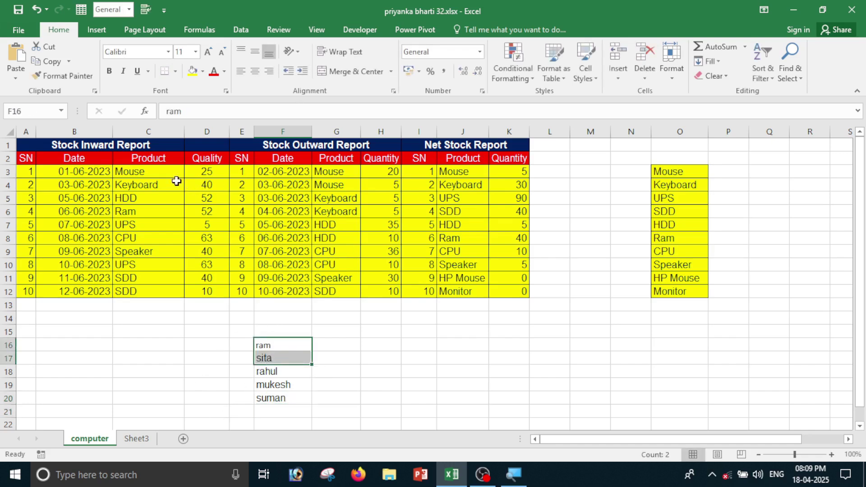
drag(177, 181, 172, 253)
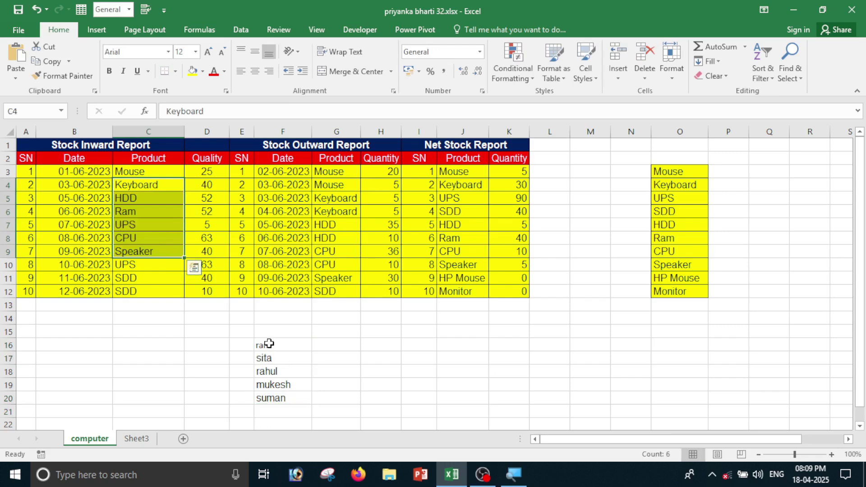
drag(269, 344, 270, 401)
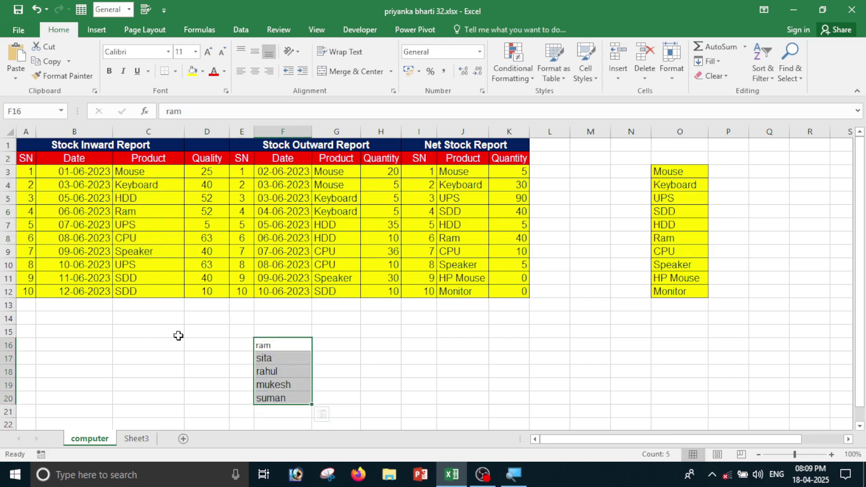
click(164, 211)
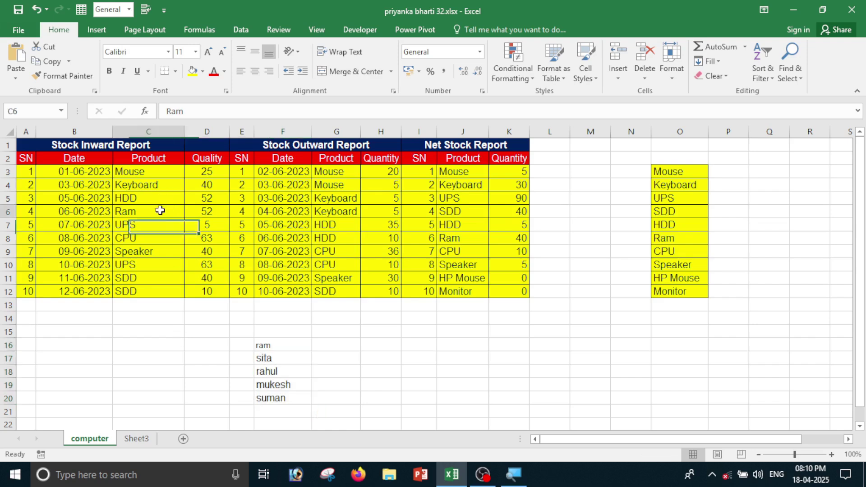
click(59, 74)
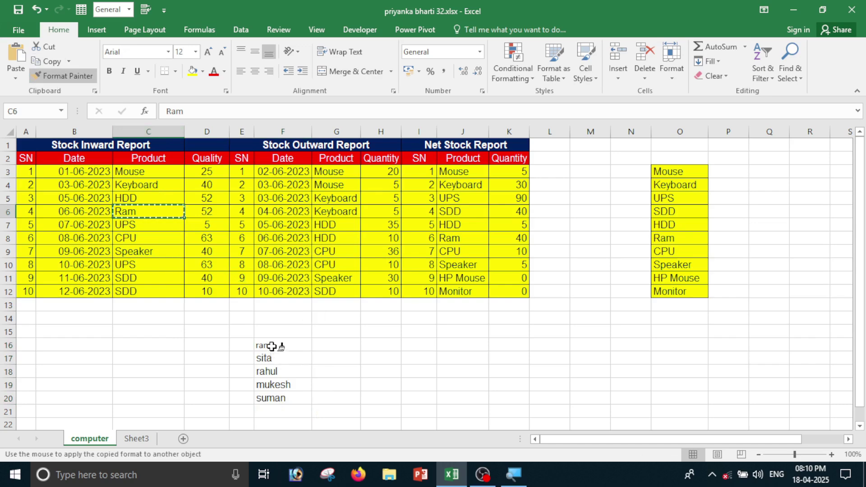
drag(284, 345, 271, 398)
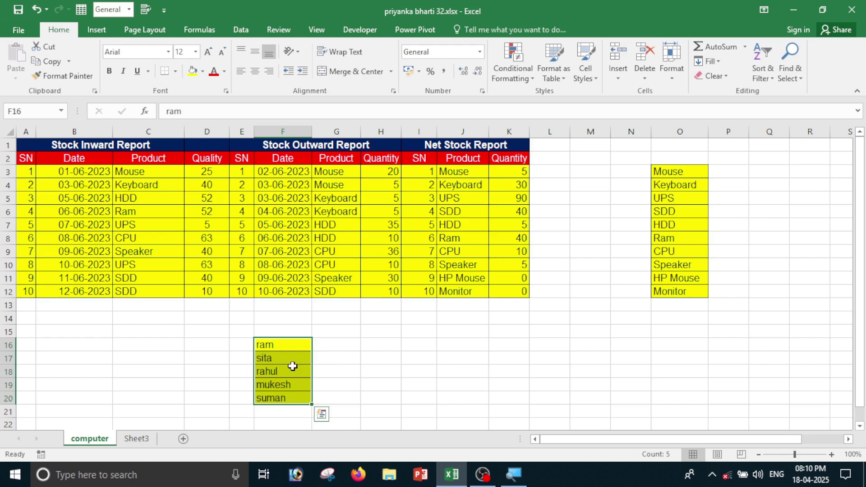
click(387, 354)
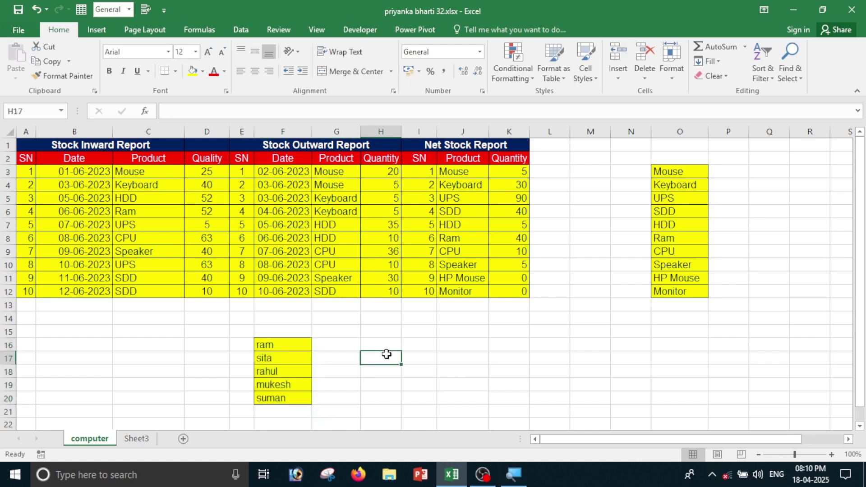
Type ram, mukesh, sita, rahul and mona across H17:L17.
text(ram)
key(Tab)
text(mukes)
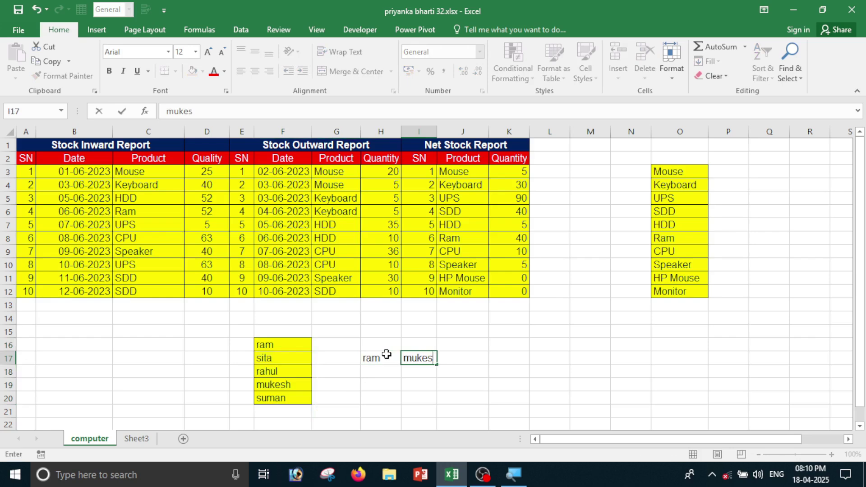
text(h)
key(Tab)
text(sita)
key(Tab)
text(r)
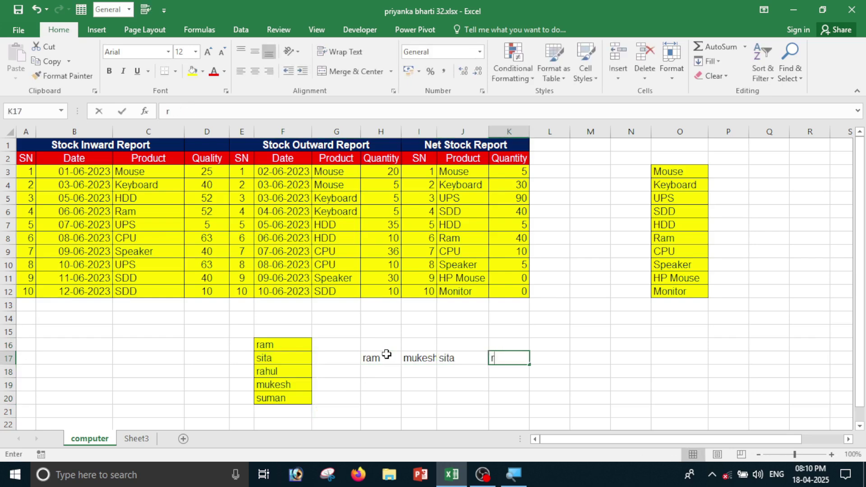
text(ahul)
key(Tab)
text(m)
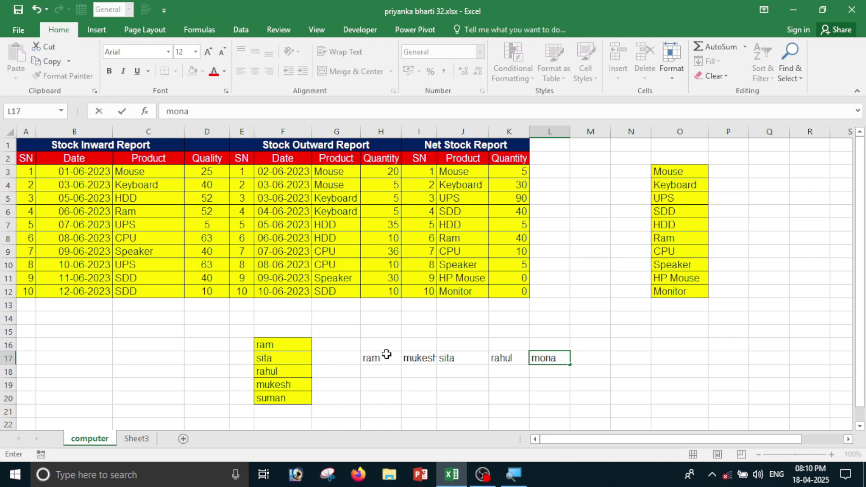
text(ona)
key(Tab)
click(549, 394)
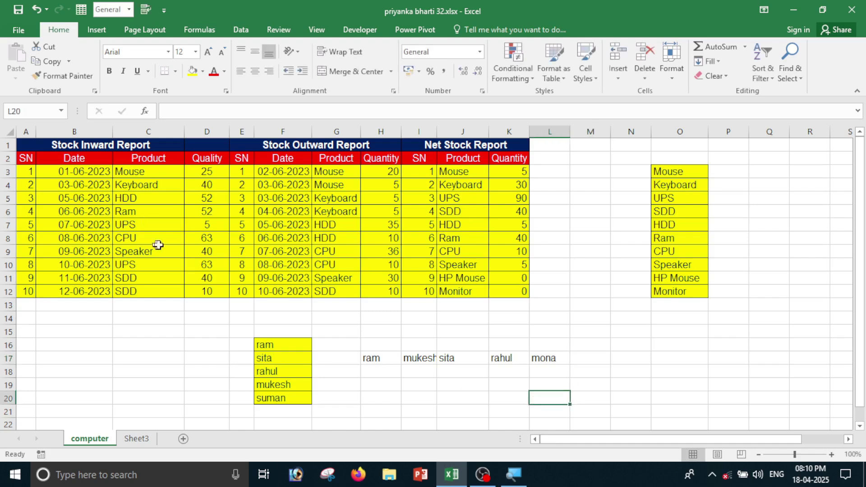
Paint the Ram cell's yellow format onto H17, I17, K17 and L17, skipping sita.
click(151, 214)
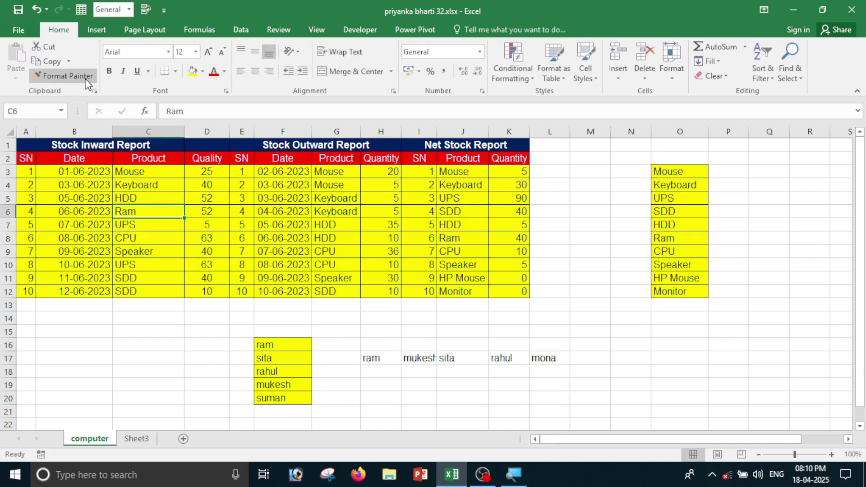
click(68, 76)
click(370, 359)
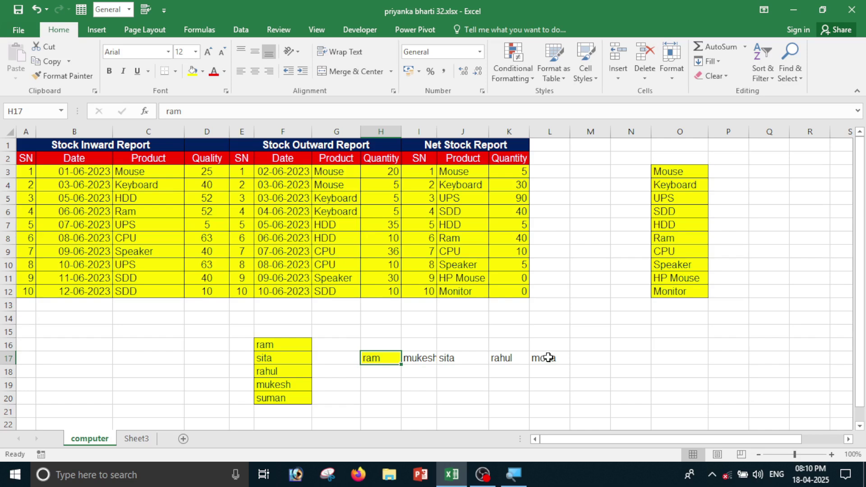
click(63, 76)
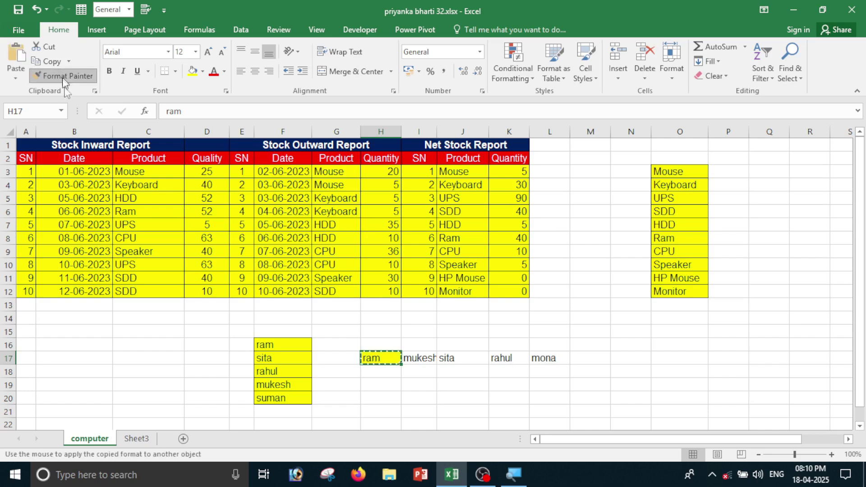
click(420, 358)
click(509, 358)
click(546, 359)
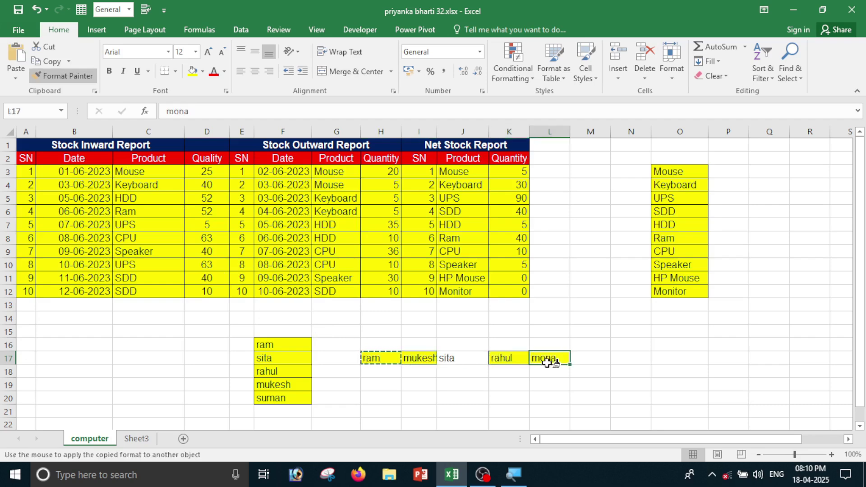
Paint the same yellow format onto cells N16, N12, M6 and M9.
click(630, 344)
click(625, 289)
click(604, 212)
click(577, 251)
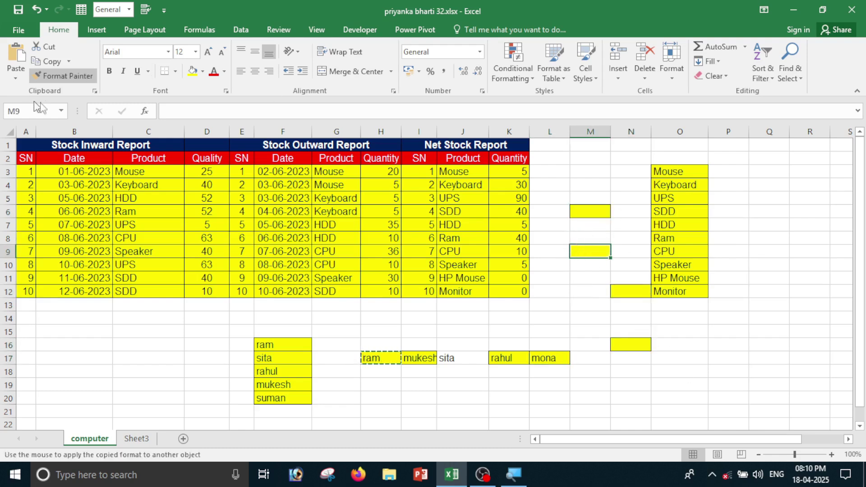
click(66, 76)
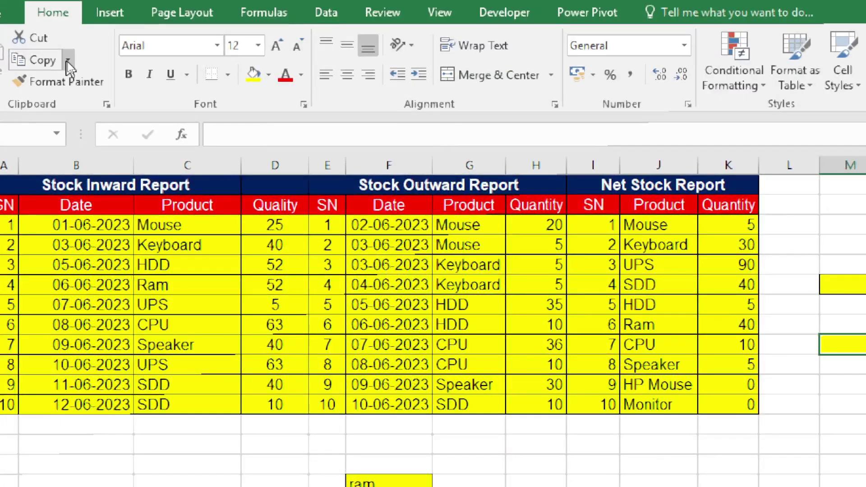
Copy the Quality values D3:D12 as a Picture, keeping the As shown on screen appearance.
click(68, 61)
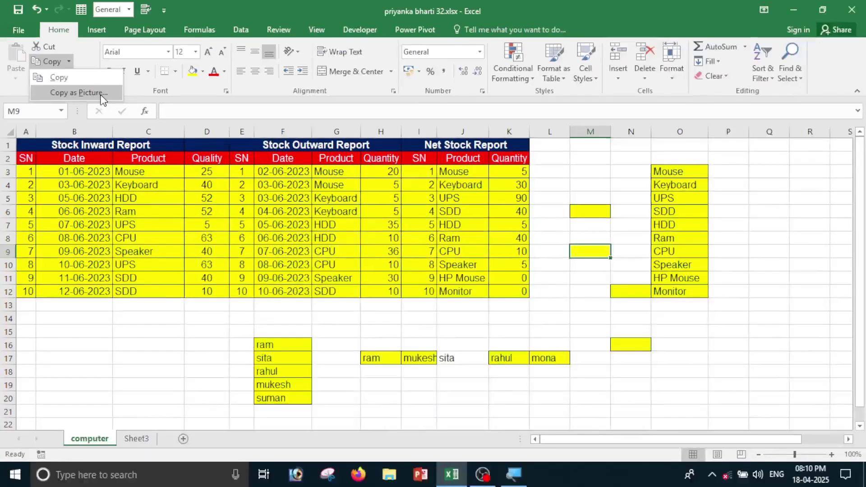
click(163, 309)
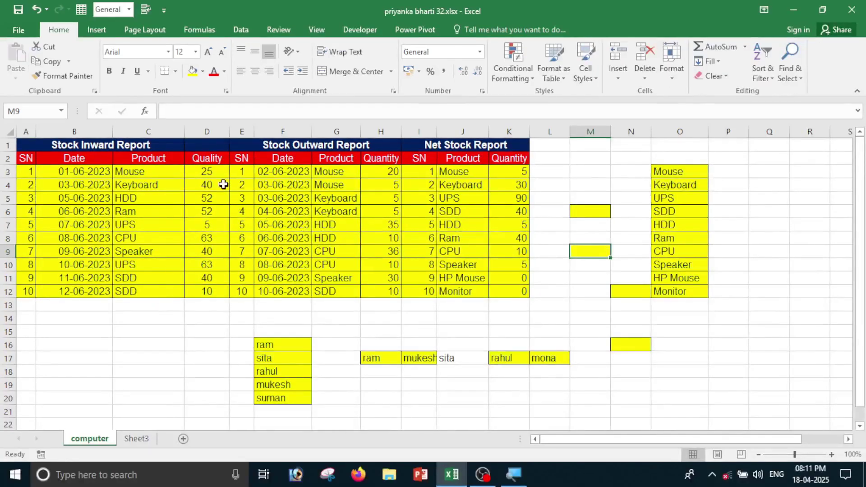
drag(216, 172, 223, 289)
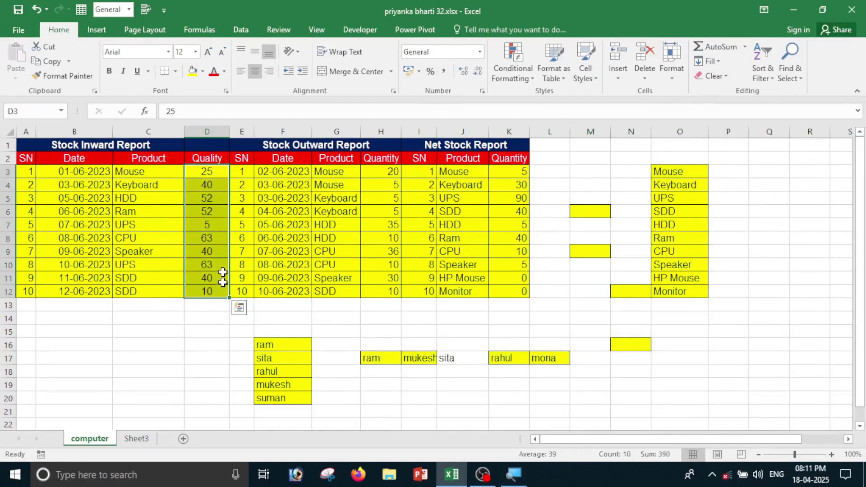
click(79, 72)
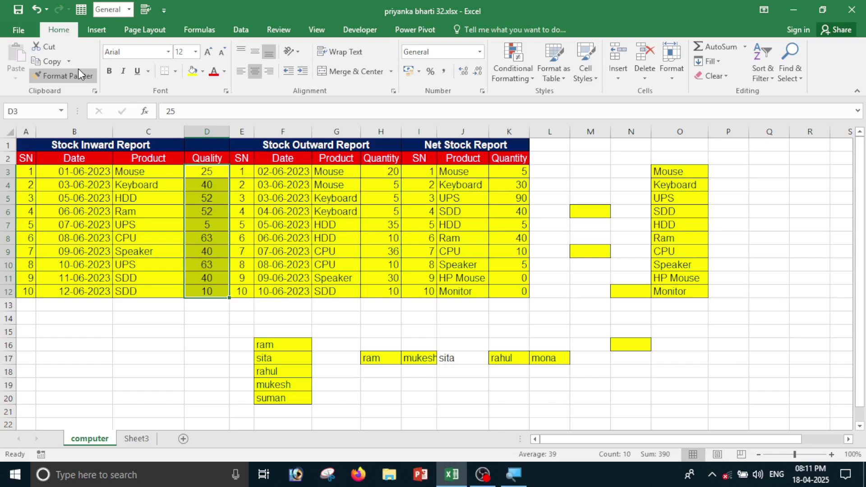
click(69, 61)
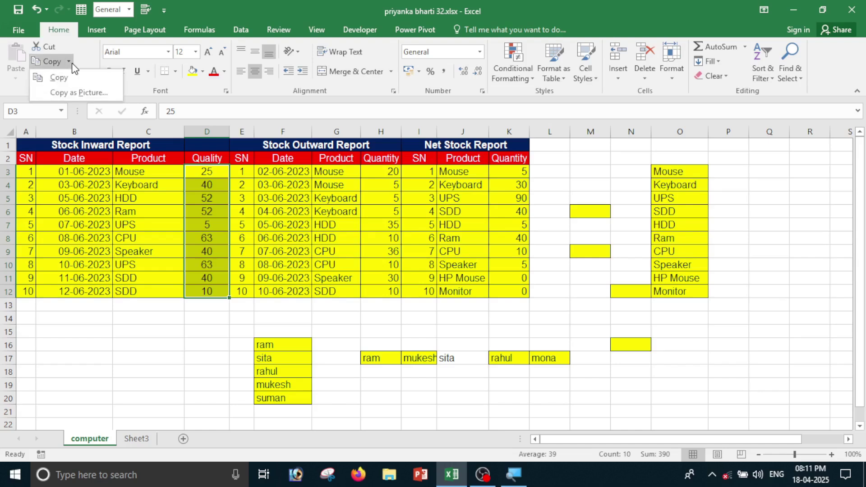
click(98, 95)
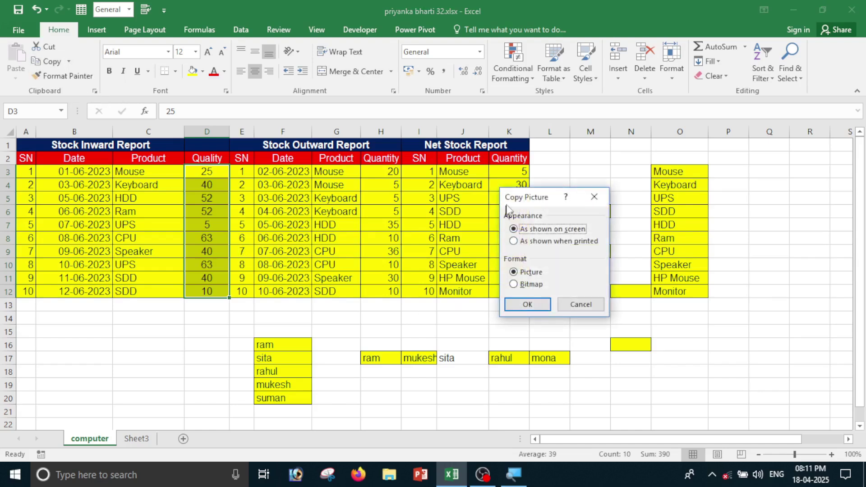
drag(519, 198, 403, 199)
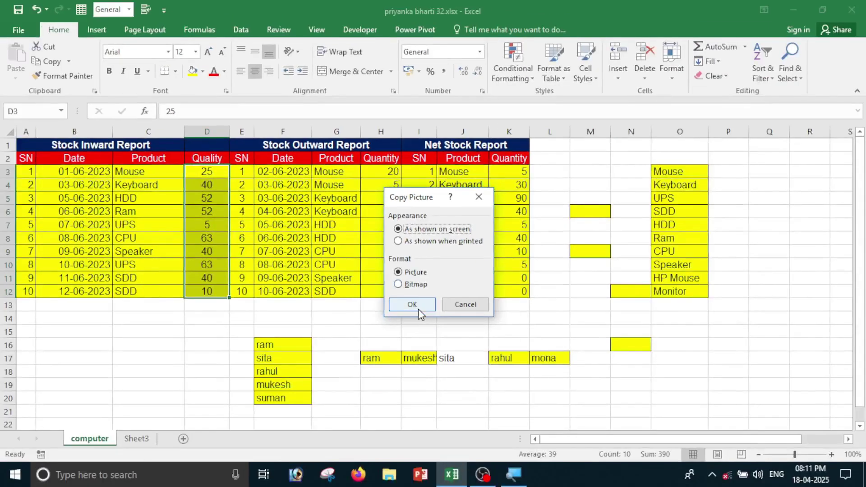
click(419, 306)
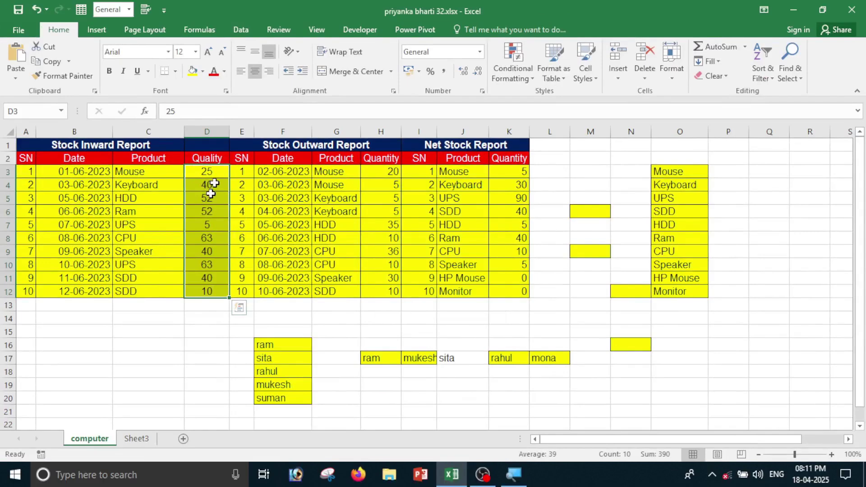
Paste the Quality values picture at B15, then move it to columns Q–R and enlarge it.
click(89, 333)
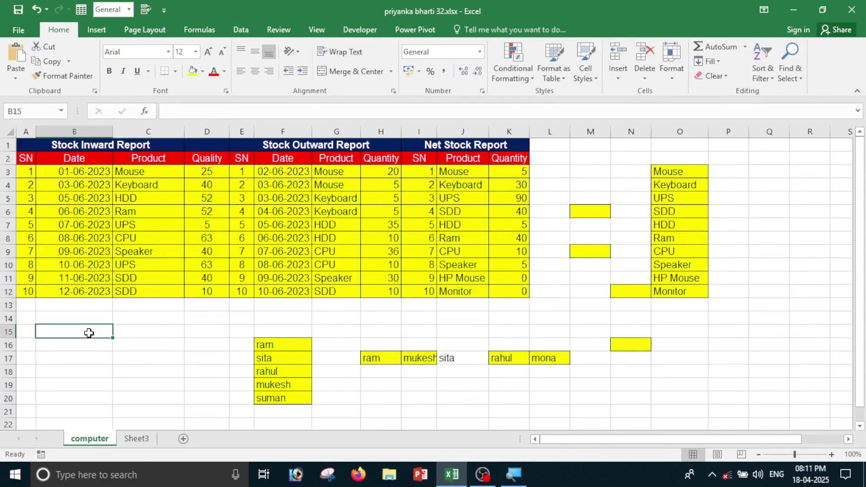
click(23, 55)
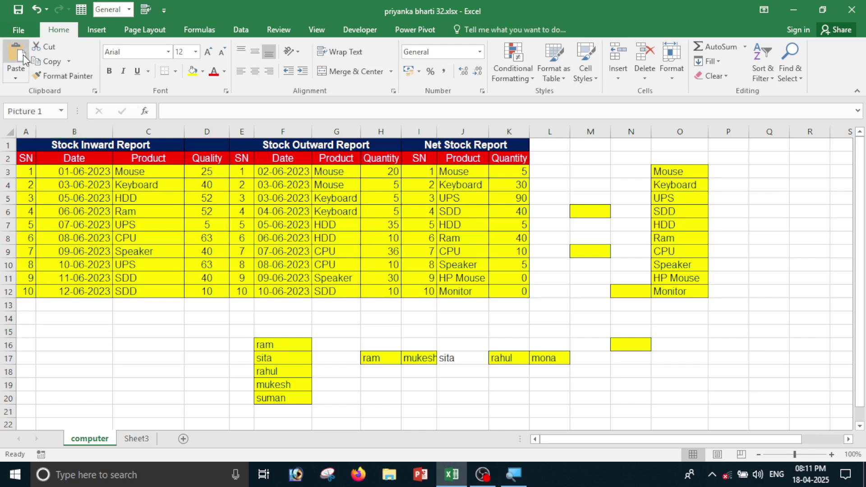
drag(58, 345, 779, 190)
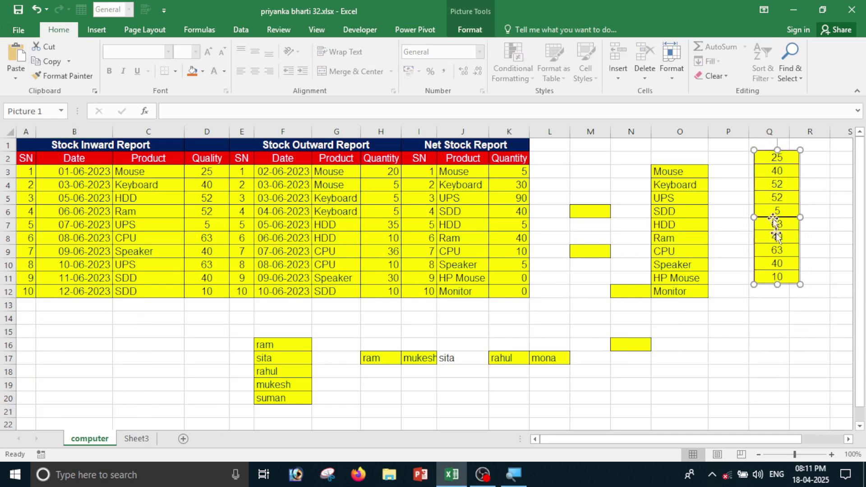
drag(777, 229, 785, 239)
drag(798, 293, 837, 404)
drag(780, 241, 769, 245)
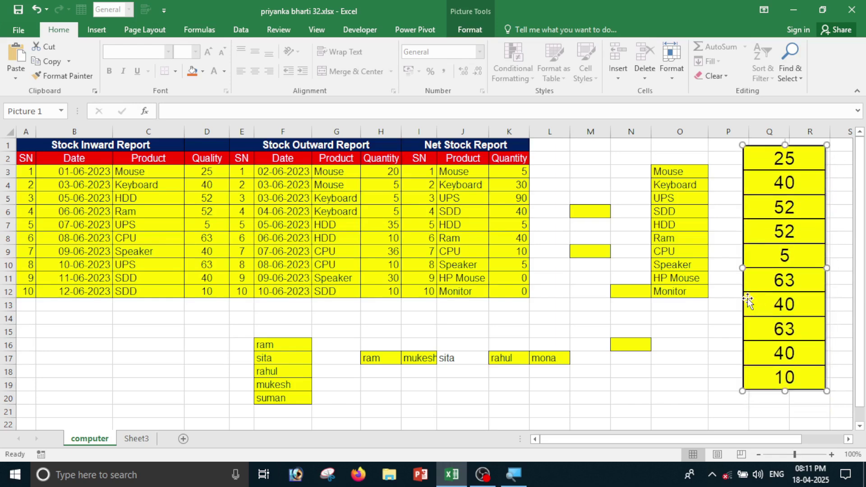
click(723, 321)
scroll(394, 339, down, 3)
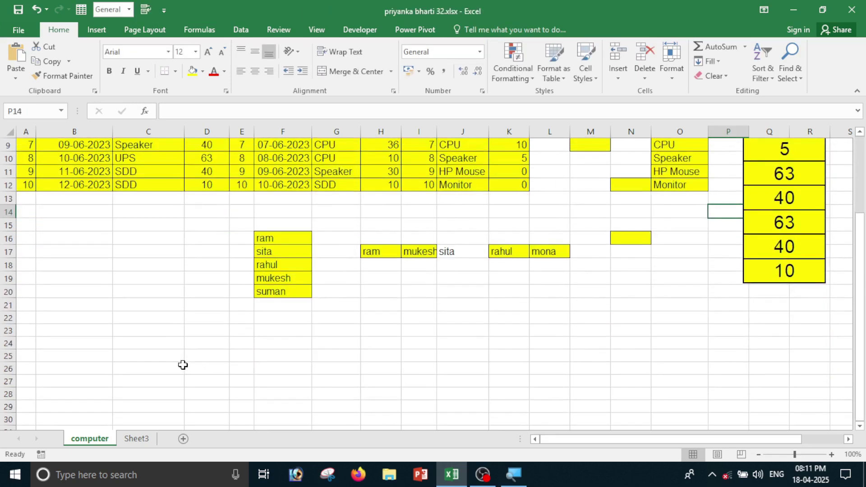
scroll(182, 364, down, 3)
Enter mona, mukesh and sita in C24:C26.
click(129, 233)
text(mona)
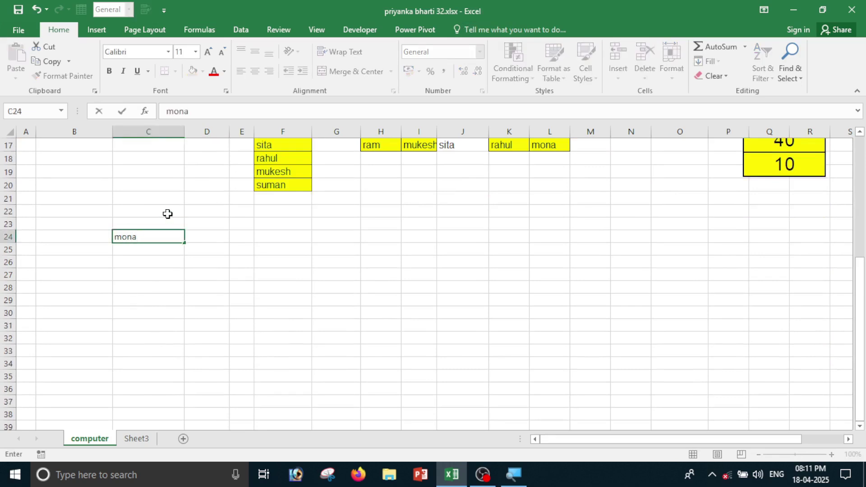
key(Return)
text(mukesh)
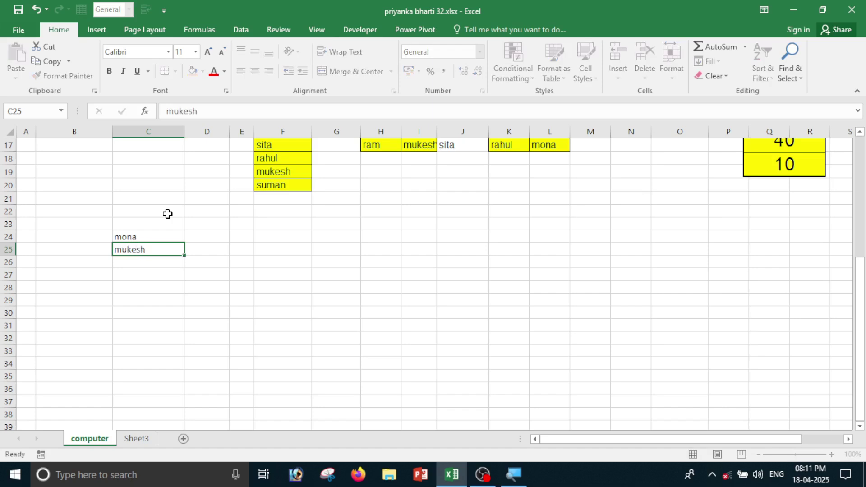
key(Return)
text(sita)
key(Return)
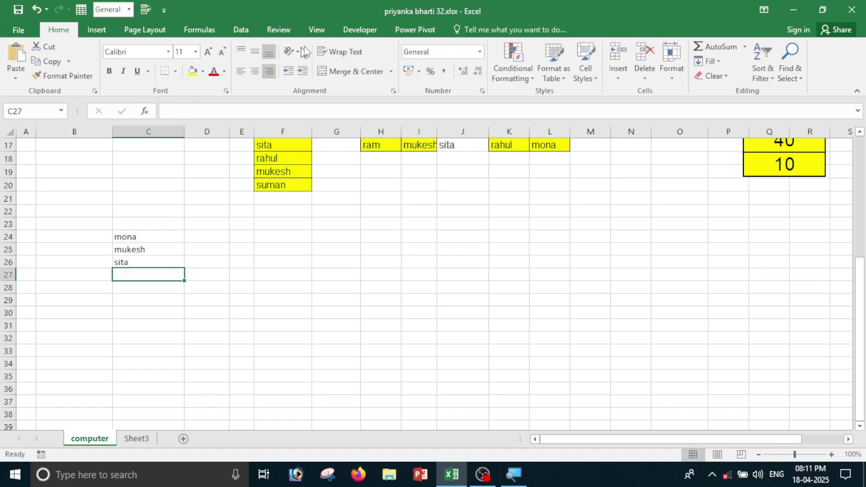
Copy the three names as a picture and paste it at cell I24.
drag(149, 231, 143, 267)
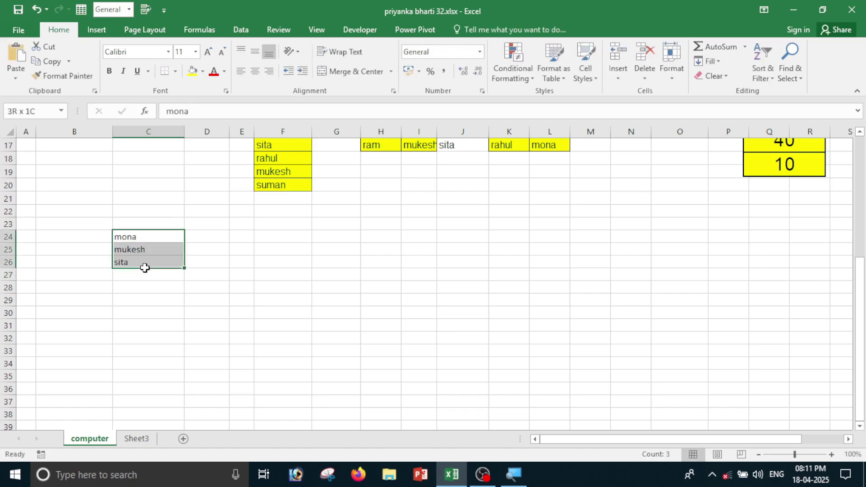
click(70, 61)
click(95, 92)
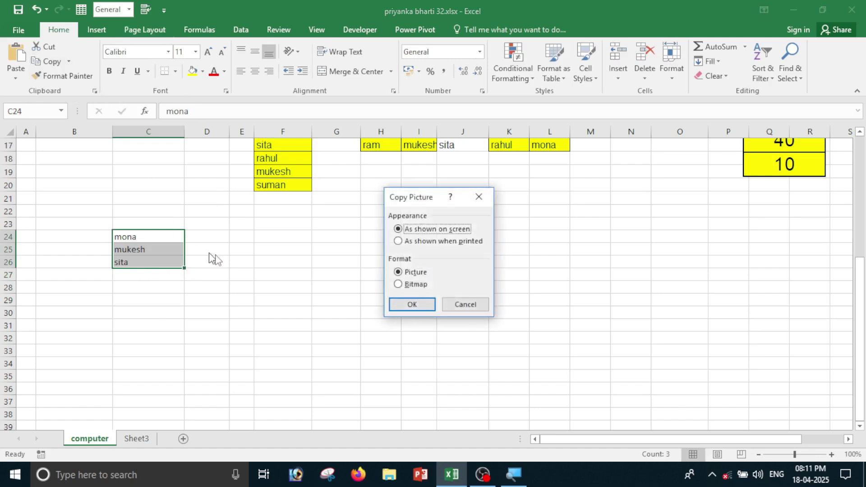
click(398, 241)
click(413, 305)
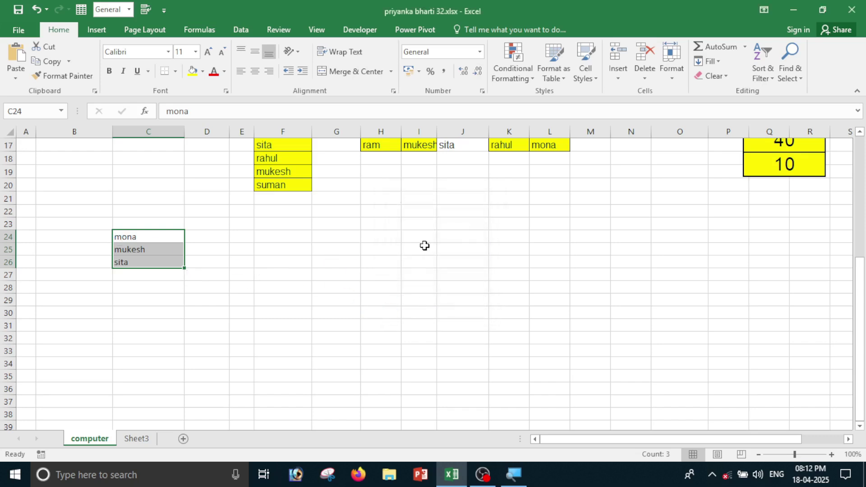
click(402, 239)
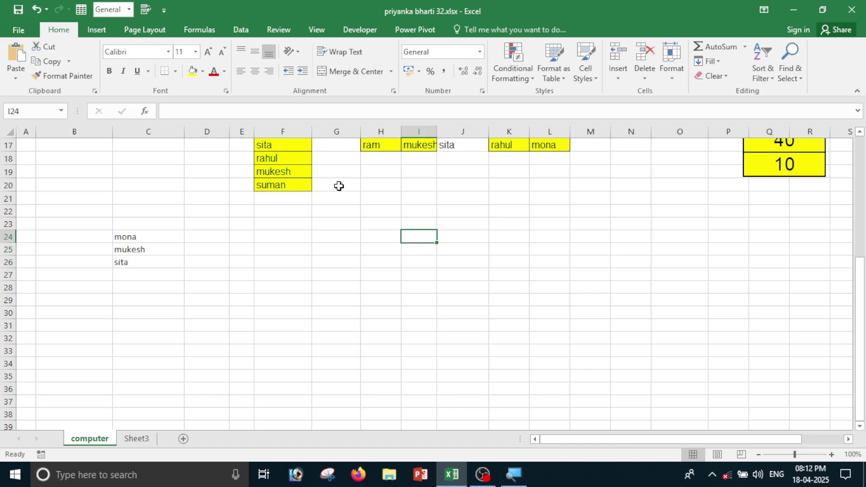
click(16, 57)
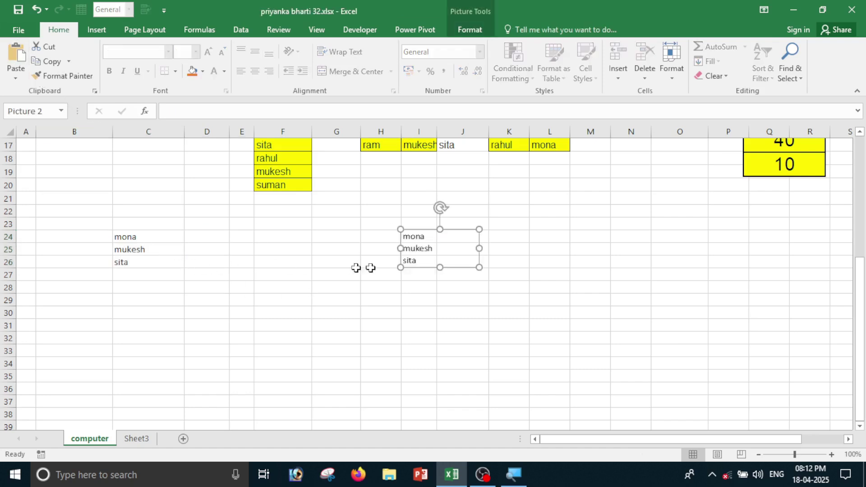
Move the names picture under column F's yellow list and the Quality values picture to column M.
drag(452, 253, 437, 275)
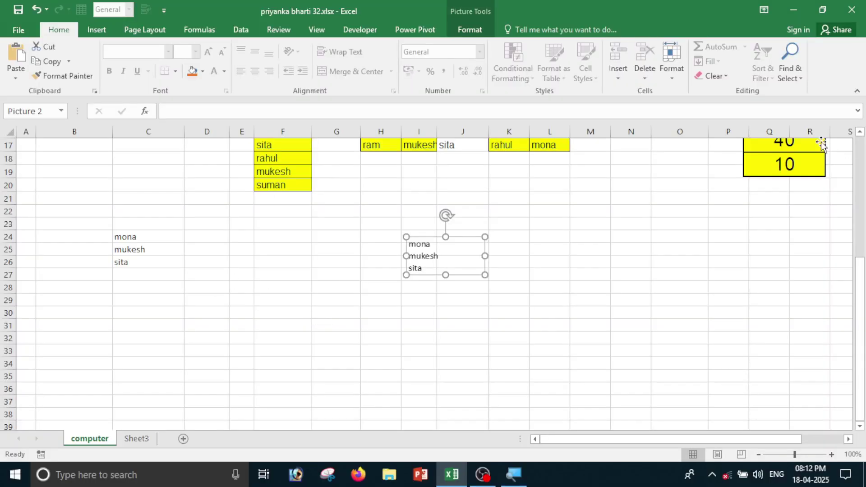
drag(809, 154, 666, 390)
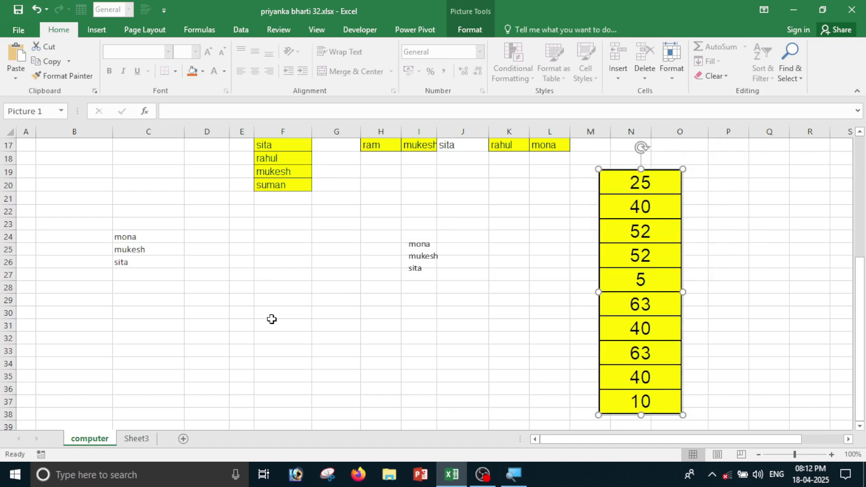
drag(143, 235, 139, 270)
click(420, 245)
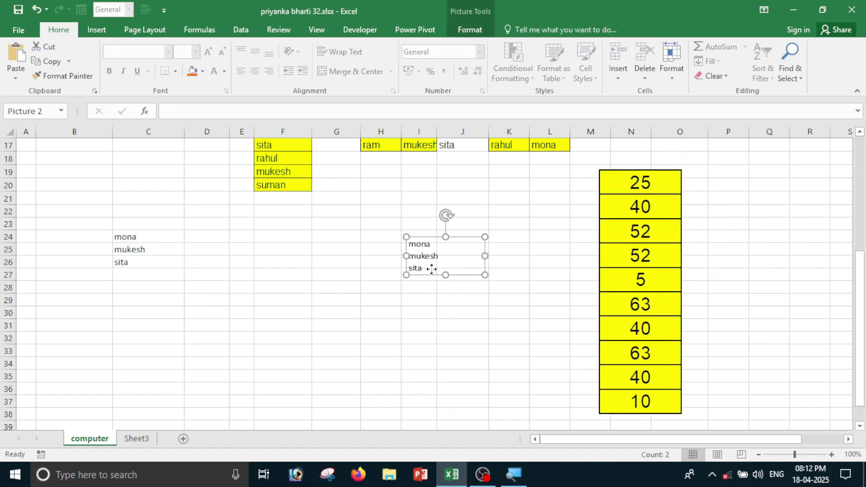
drag(410, 245, 273, 241)
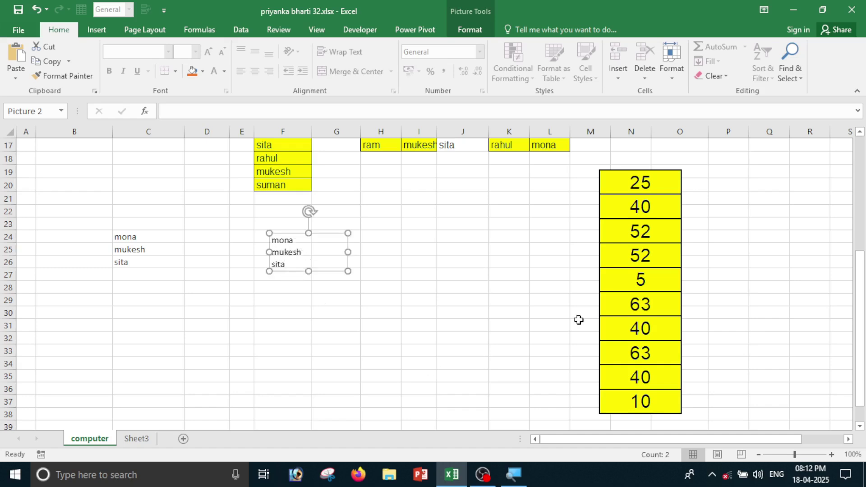
drag(655, 257, 623, 269)
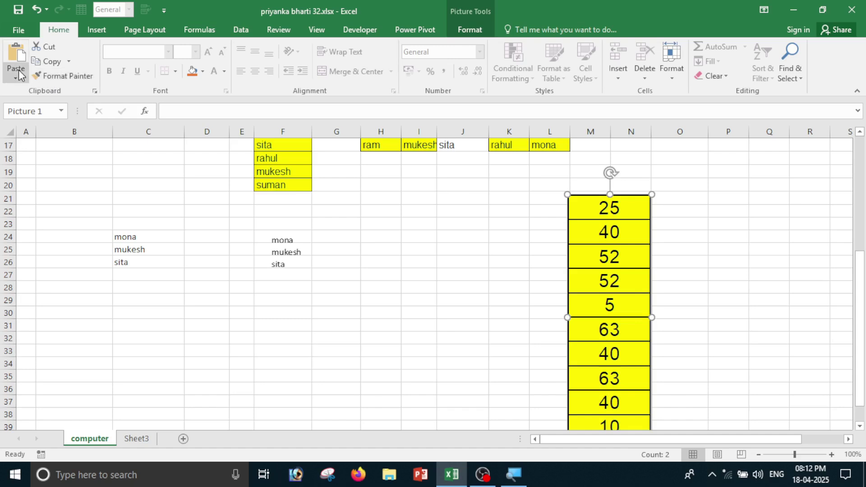
click(223, 226)
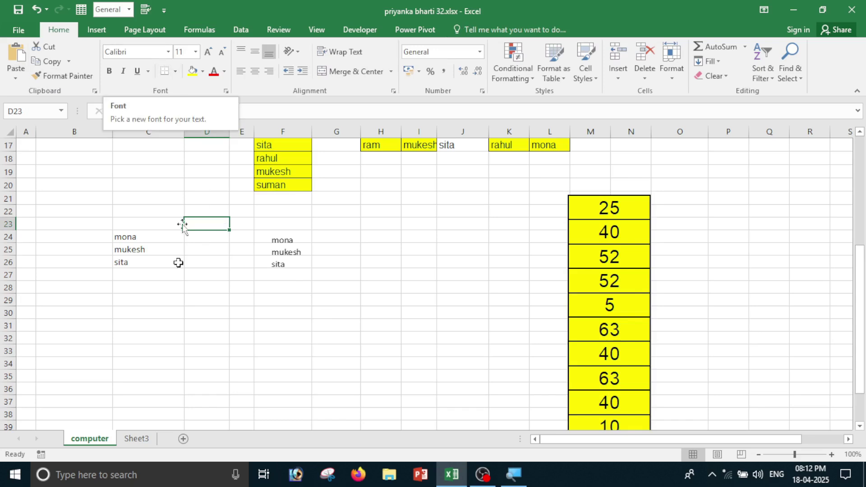
Set C23:C26 to Bernard MT Condensed at size 24, then shift the names picture down-right.
click(172, 284)
drag(140, 226, 150, 258)
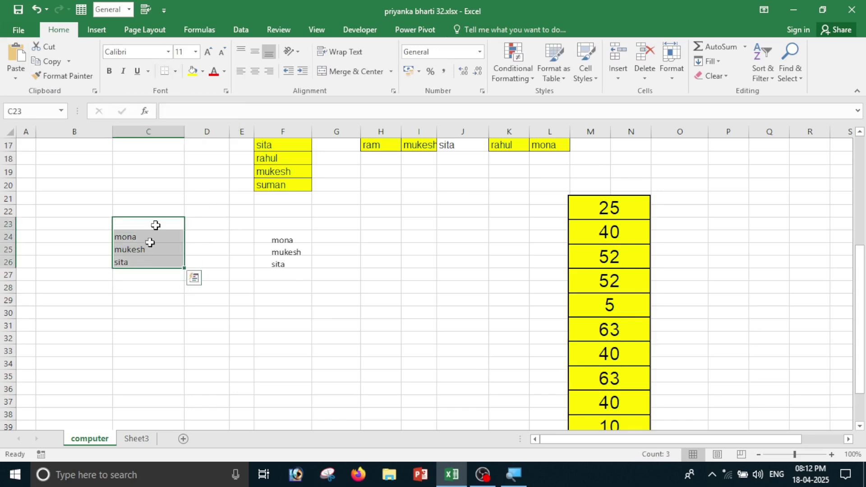
click(168, 52)
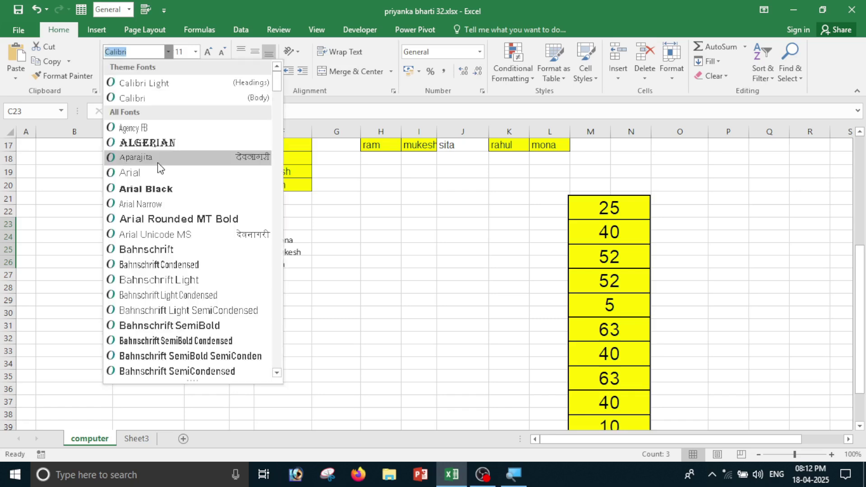
scroll(162, 276, down, 5)
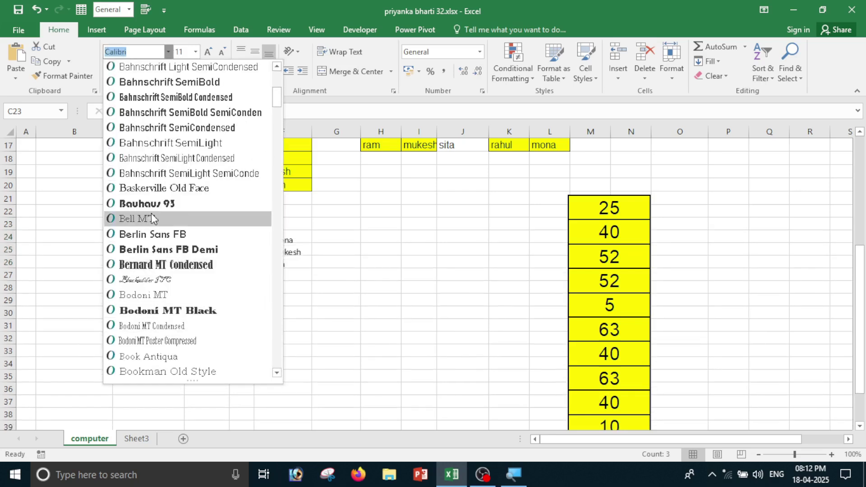
click(152, 264)
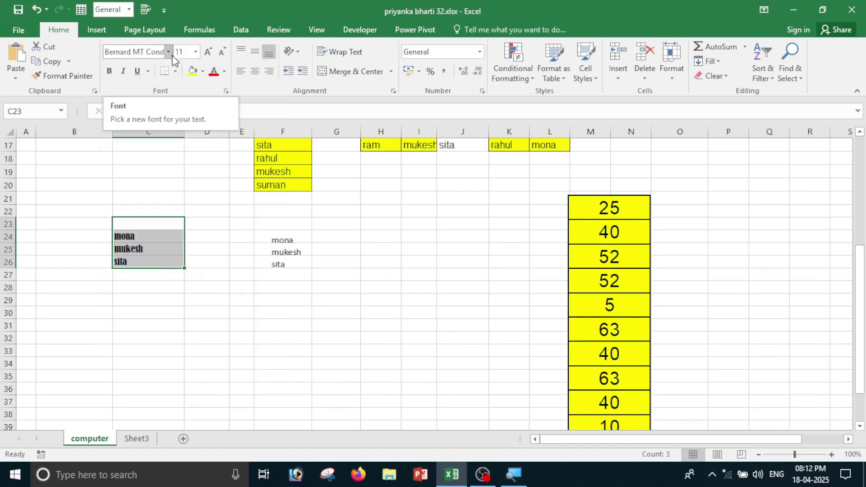
click(195, 51)
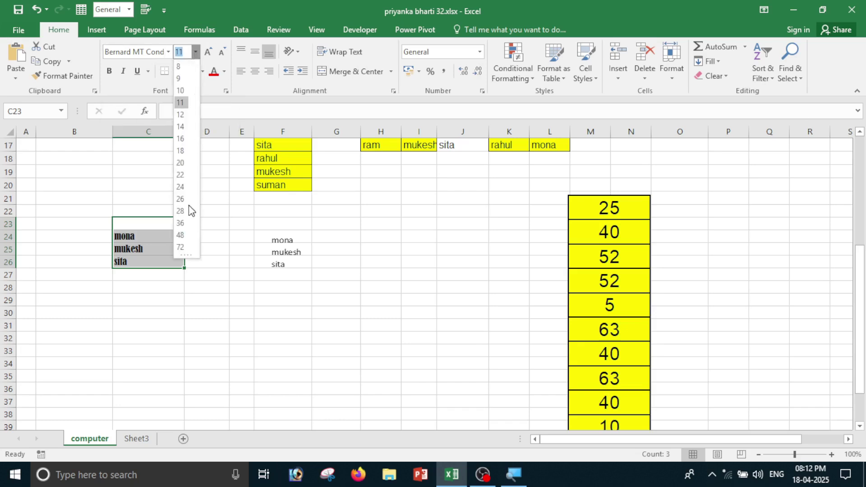
click(182, 187)
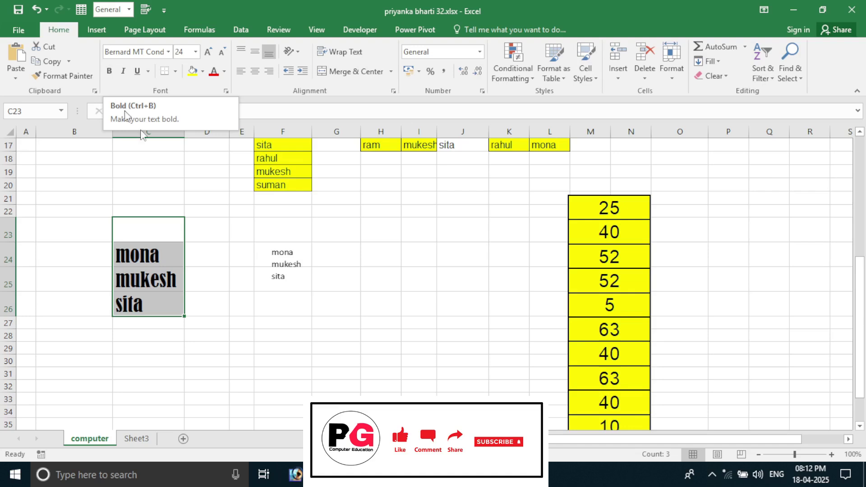
click(290, 297)
drag(273, 251, 372, 278)
Type suresh, sita, gita, rahul and monika down B17:B21.
scroll(396, 365, up, 3)
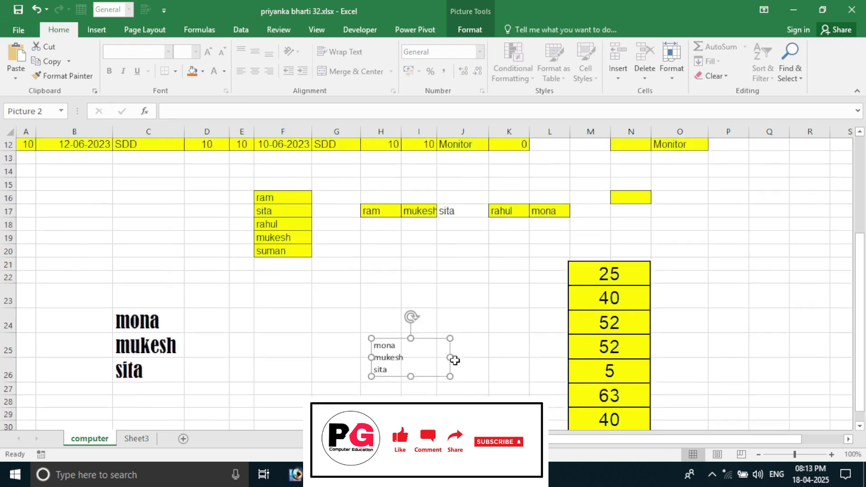
click(86, 254)
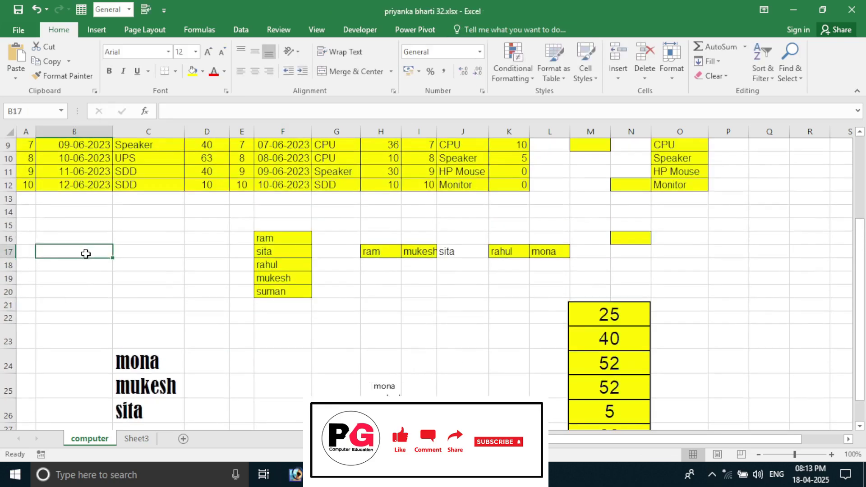
text(suresh)
key(Return)
text(sita)
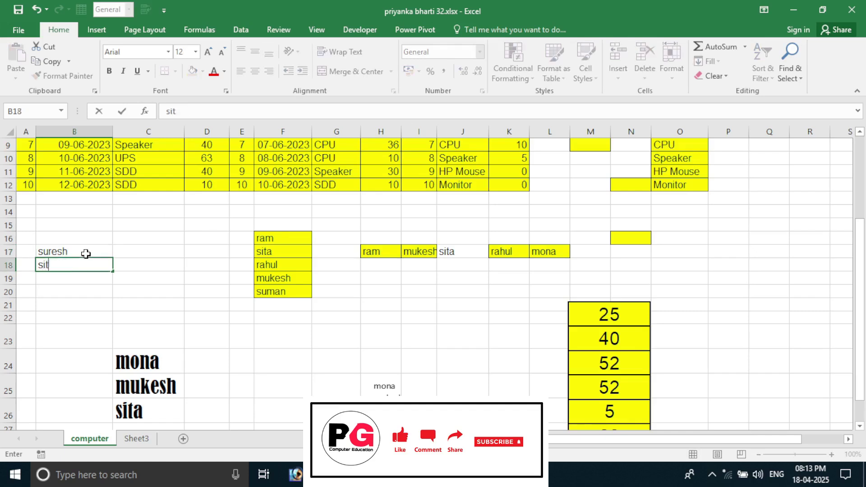
key(Return)
text(goi)
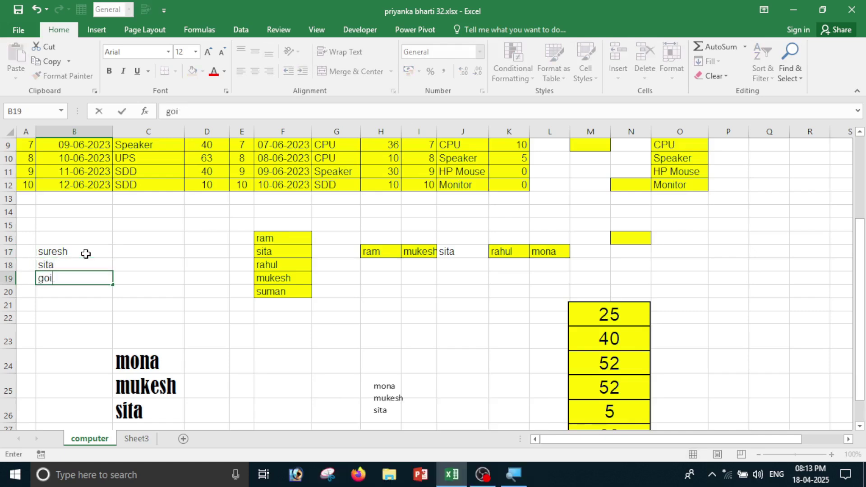
text(tata)
key(Return)
text(ra)
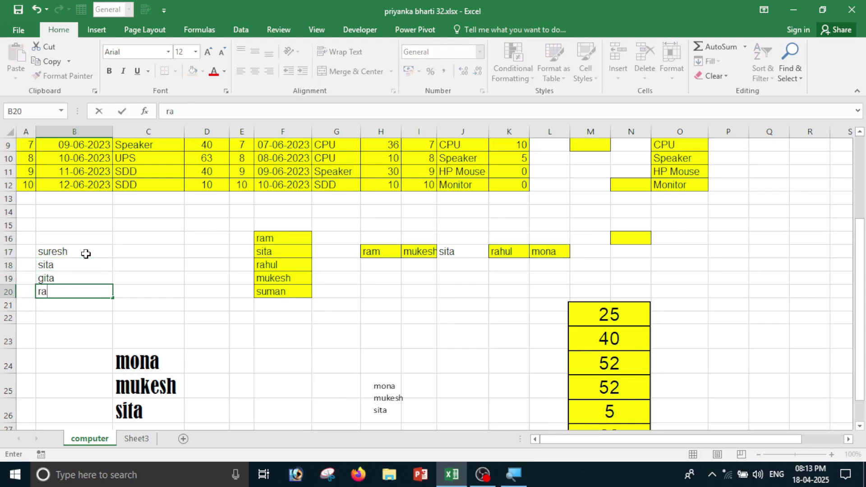
text(hul)
key(Return)
text(mon)
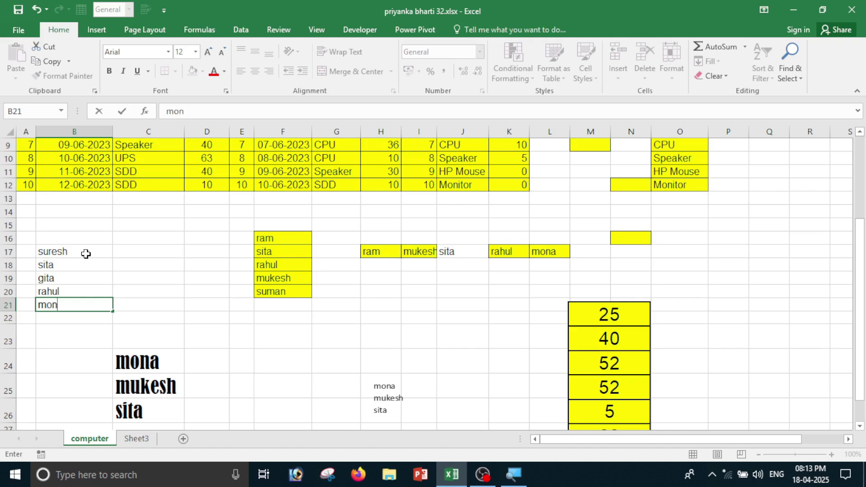
text(ika)
key(Return)
Try bold, italic and underline on the names in B17:B21, then remove all three.
drag(71, 251, 71, 309)
click(71, 316)
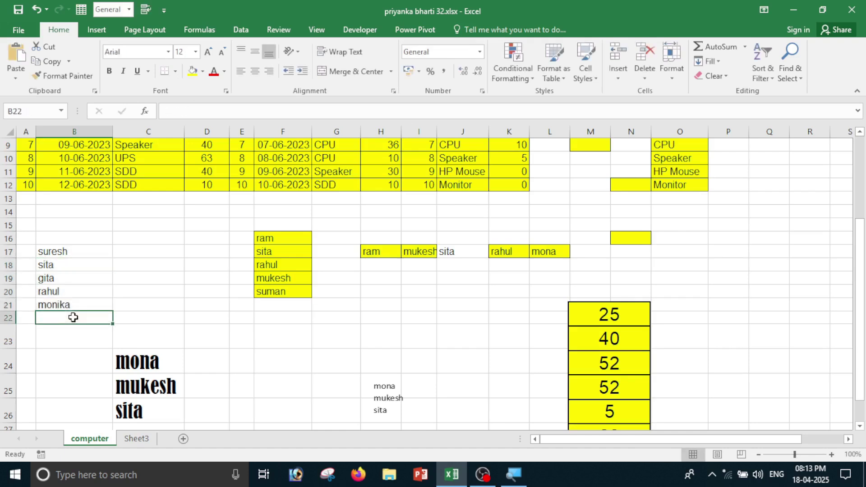
click(112, 72)
drag(67, 252, 71, 304)
click(109, 71)
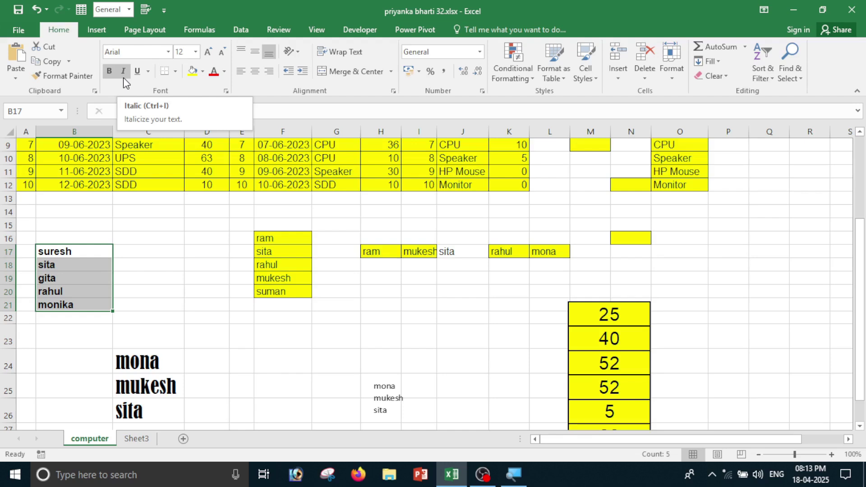
click(123, 76)
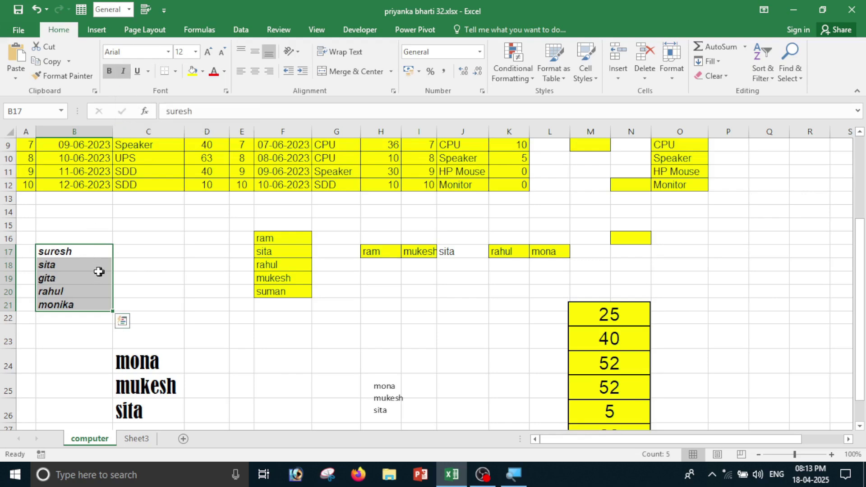
click(136, 74)
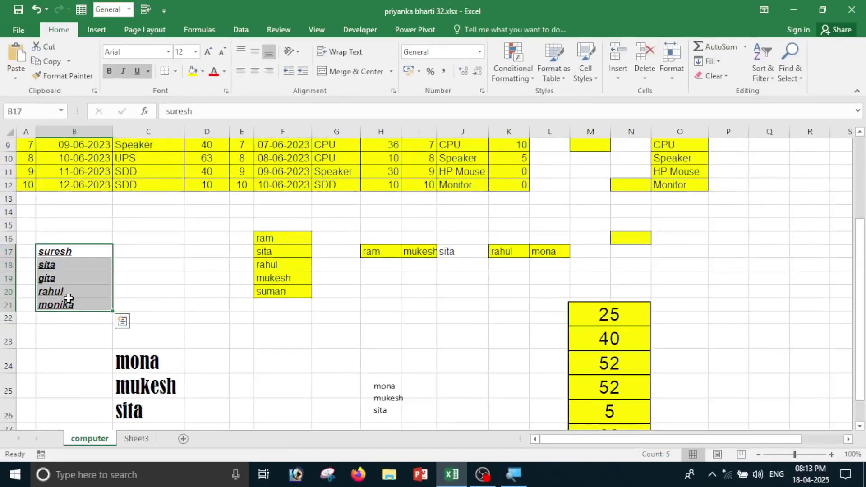
click(138, 71)
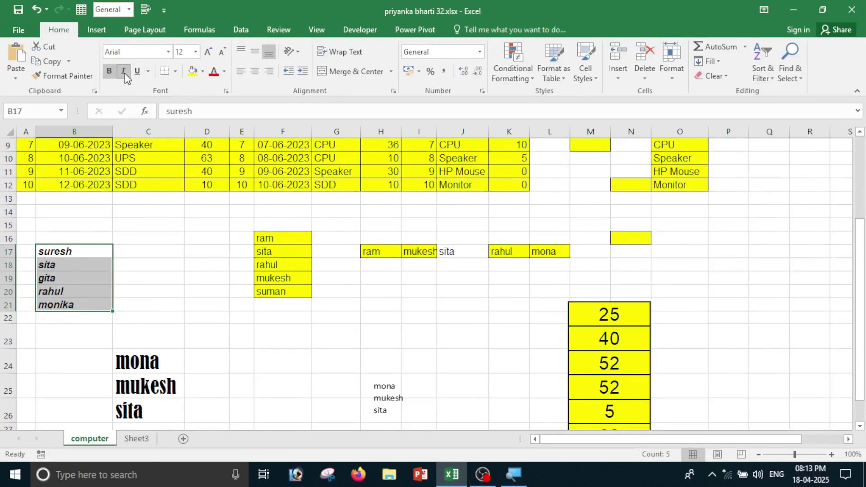
click(123, 71)
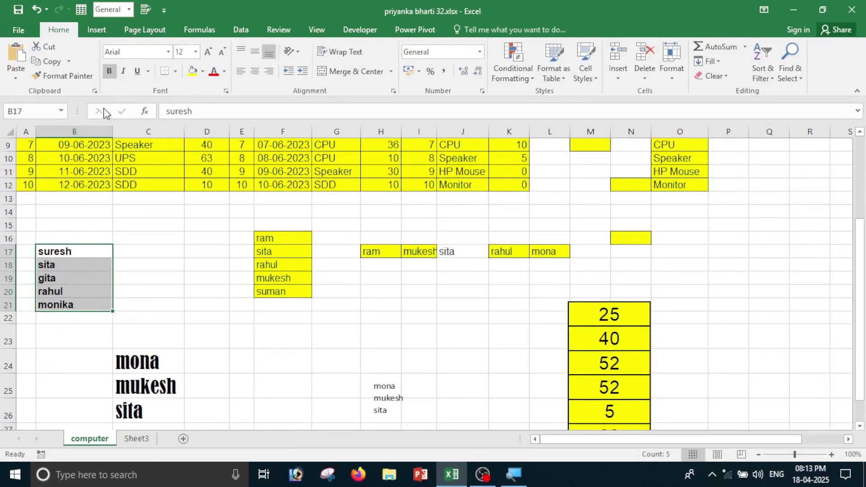
click(109, 72)
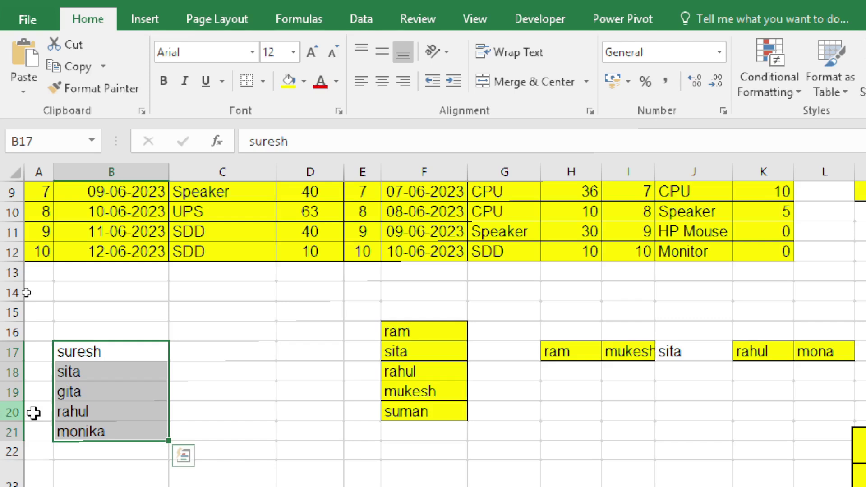
Apply a double underline to B17:B21, then take it off again.
click(222, 81)
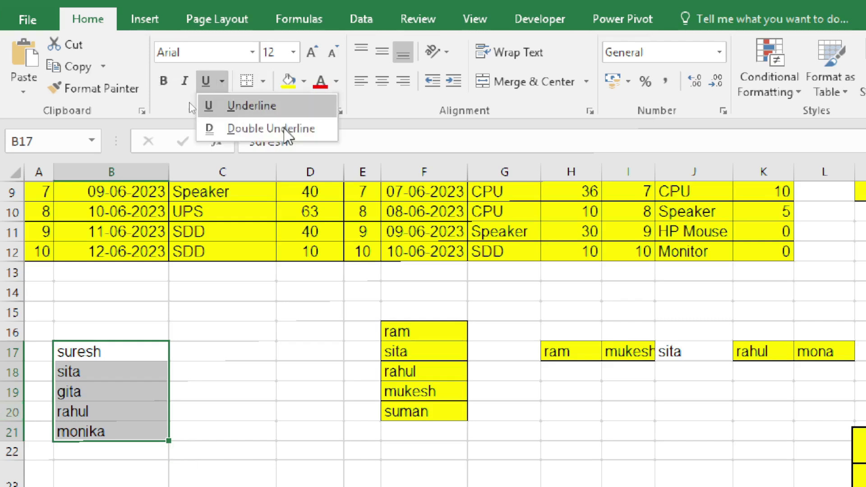
click(260, 135)
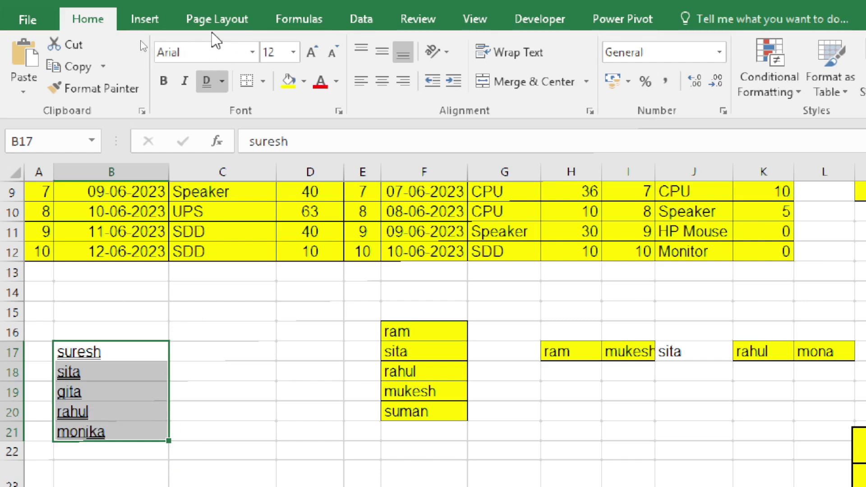
click(222, 81)
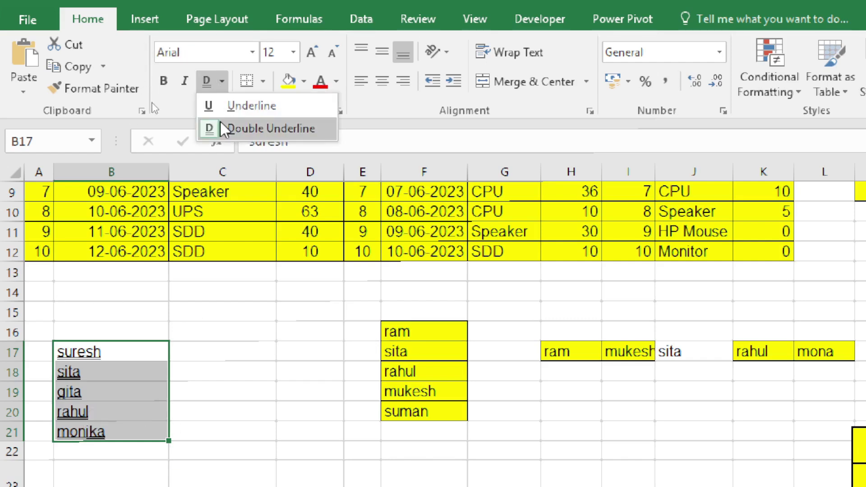
click(223, 130)
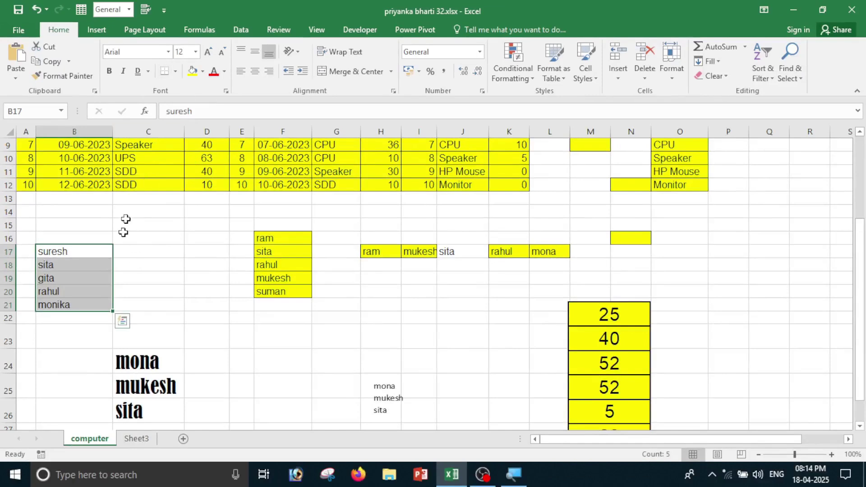
Give B17:B21 All Borders, then switch to the empty Sheet3.
click(176, 72)
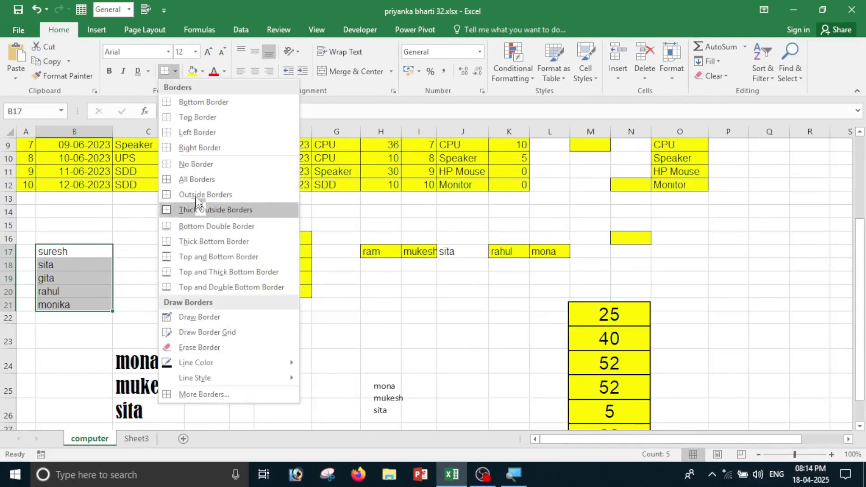
click(194, 179)
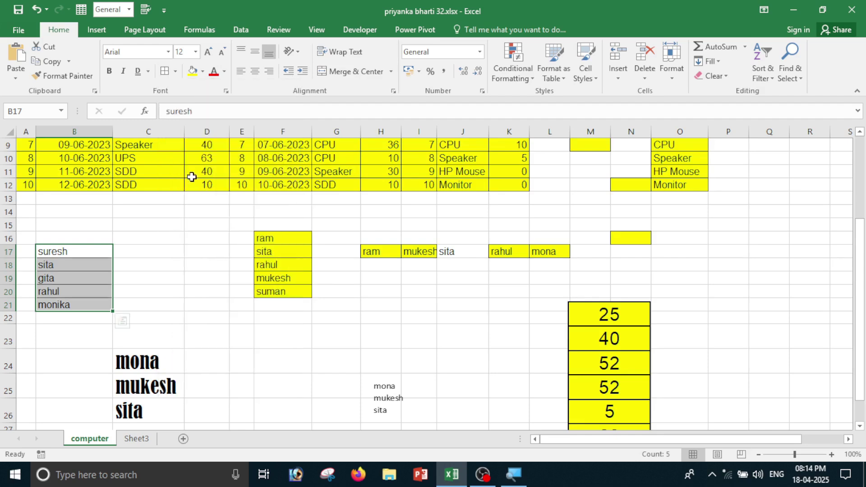
click(119, 291)
drag(65, 241, 139, 309)
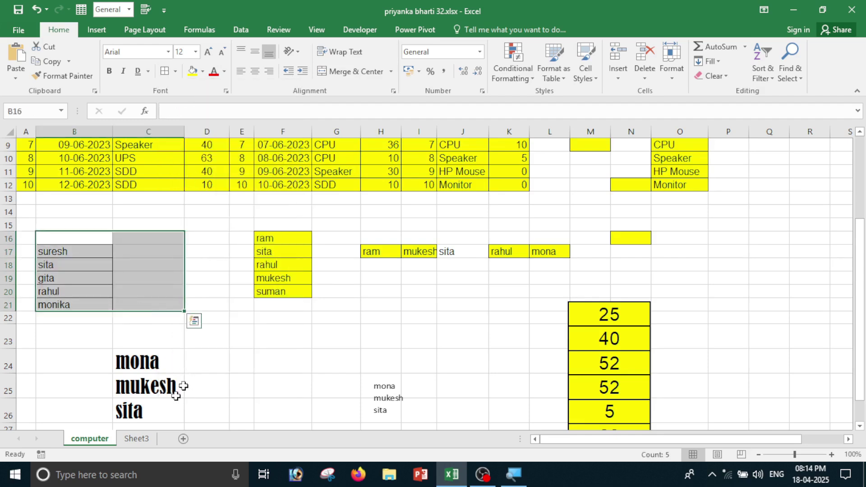
click(137, 438)
Enter the names ram, sita, rahul, monika and suman down D6:D10.
click(157, 210)
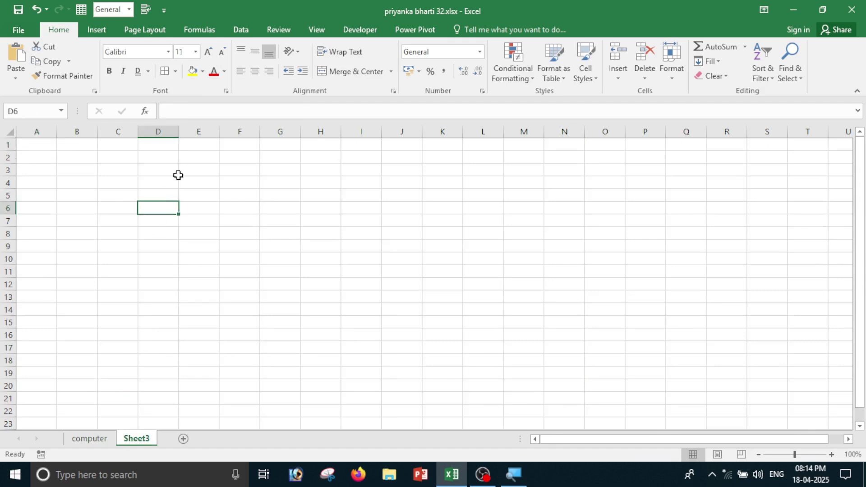
text(ram)
key(Return)
text(sita)
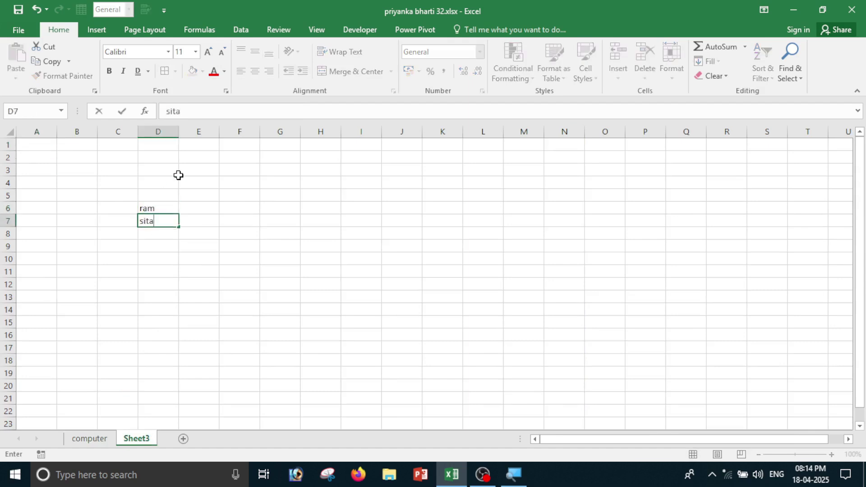
key(Return)
text(g)
text(ahul)
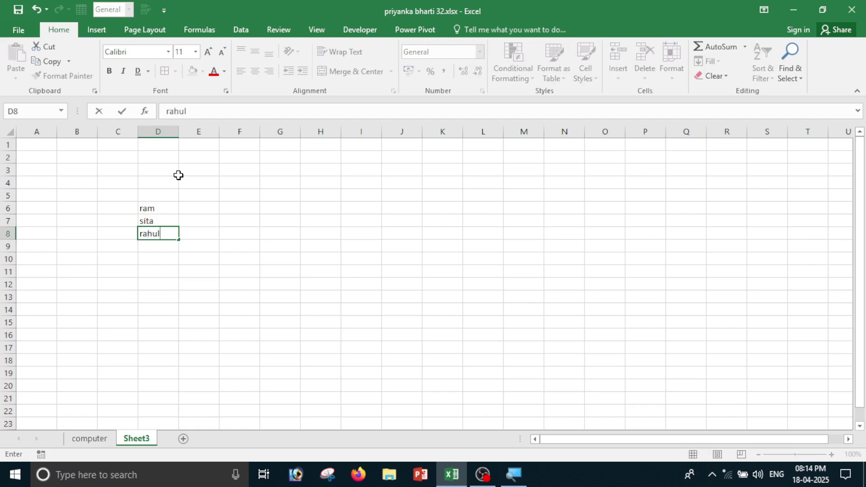
key(Return)
text(monika)
key(Return)
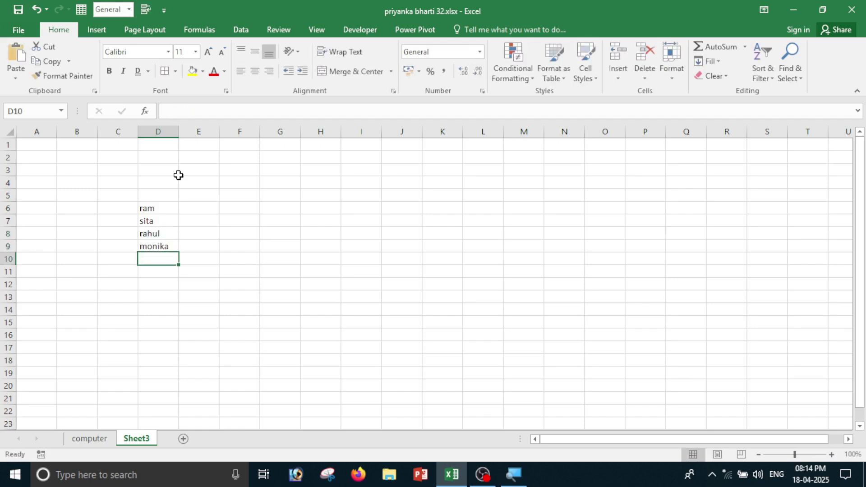
text(suman)
key(Return)
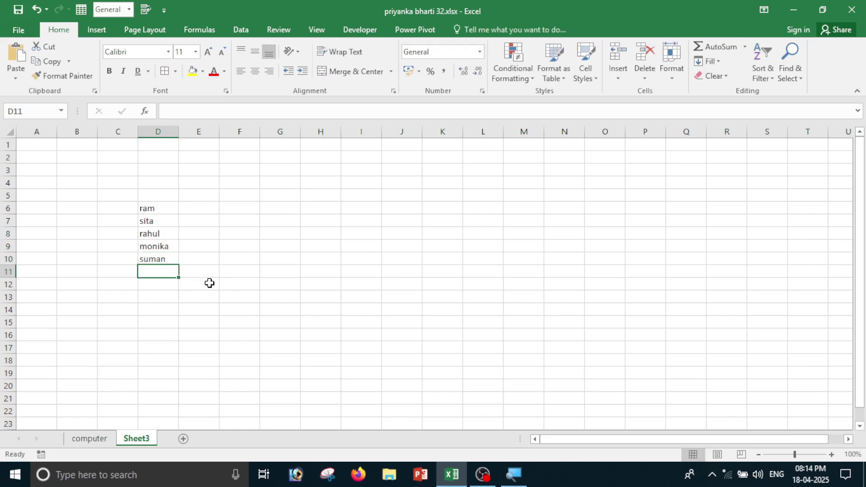
Check the sheet in print preview at actual size, then return to it.
key(ctrl+p)
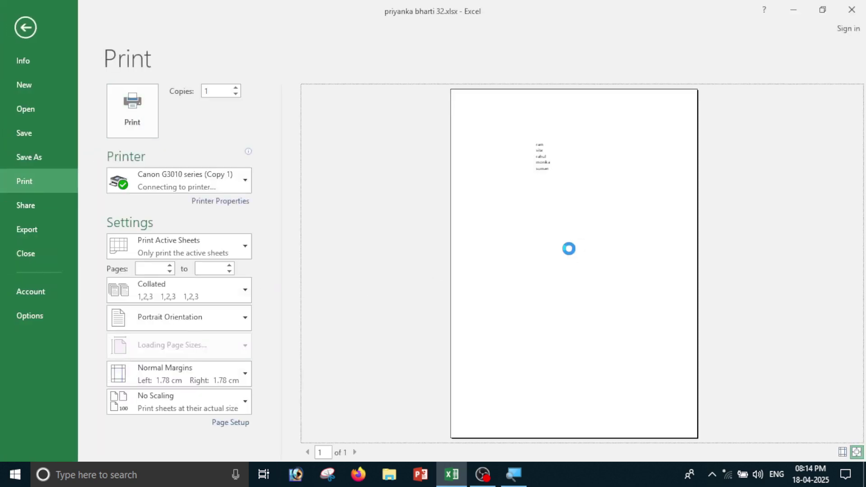
click(565, 242)
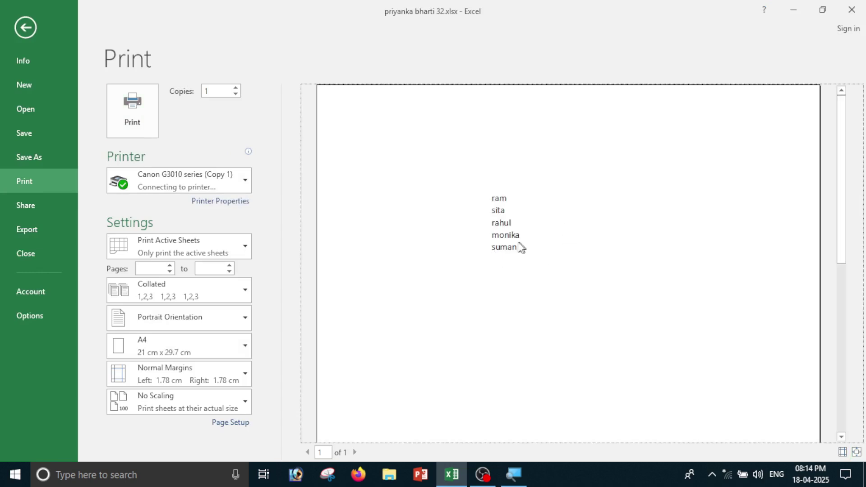
click(39, 30)
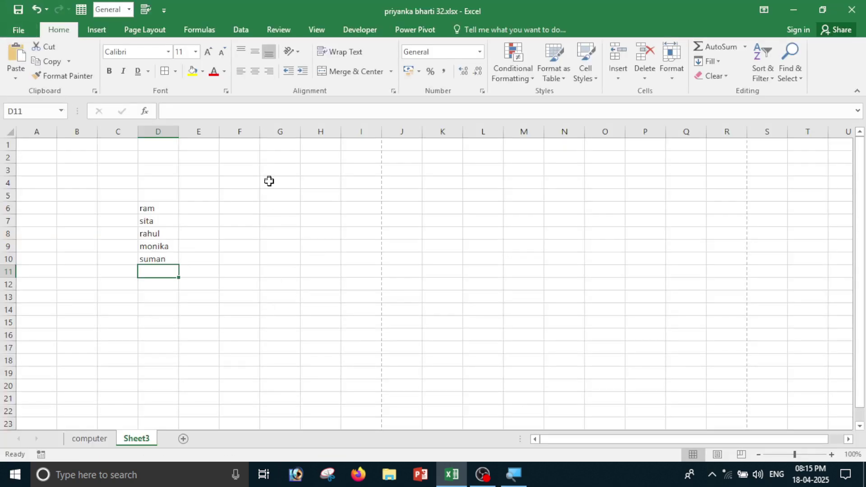
Apply All Borders to the five names ram through suman in D6:D10.
click(258, 207)
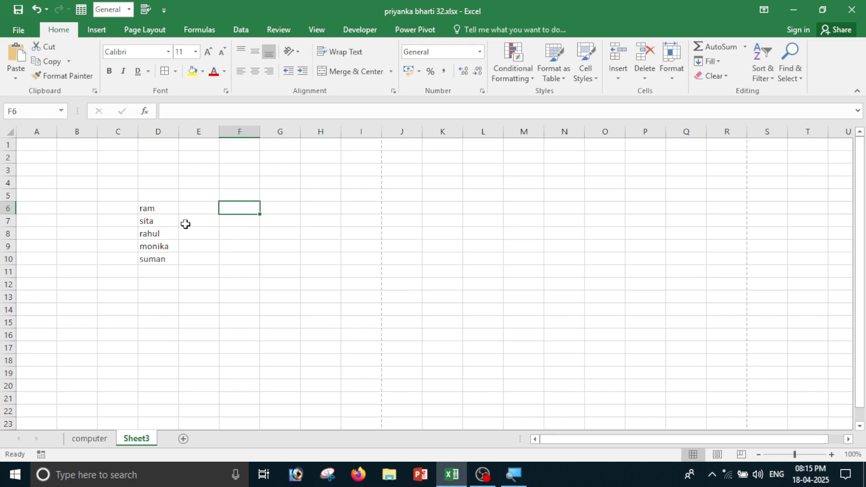
drag(145, 210, 145, 260)
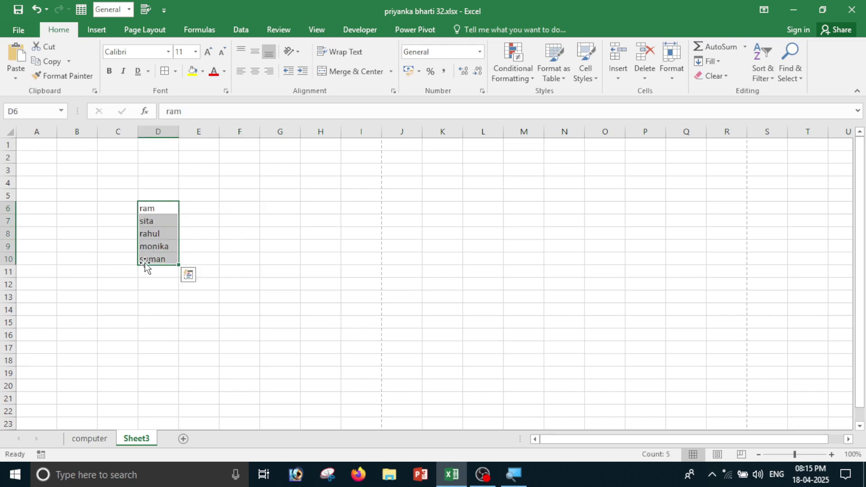
click(175, 71)
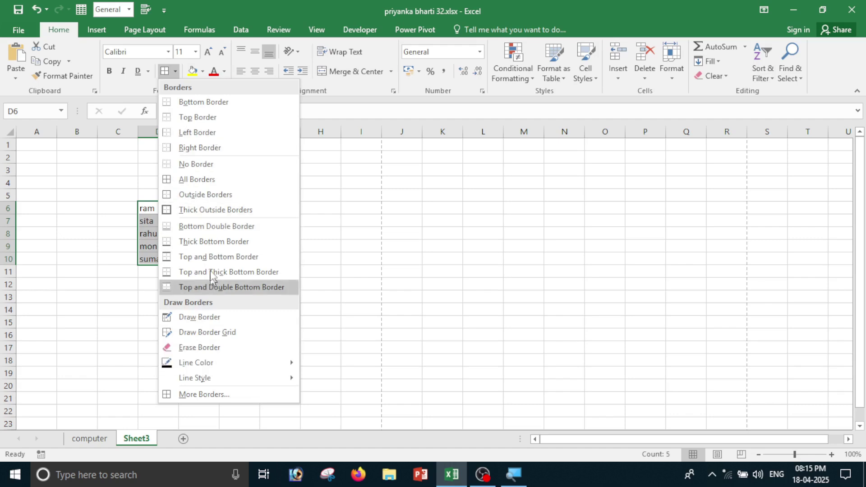
click(208, 180)
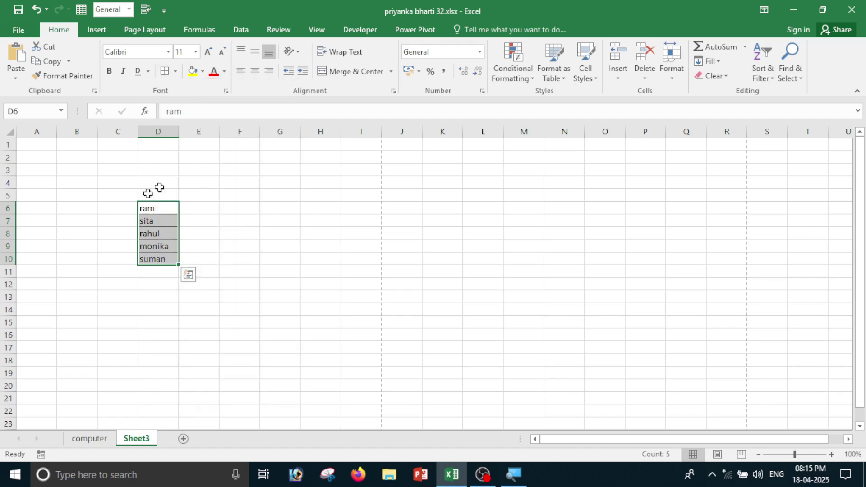
click(222, 256)
drag(135, 184, 216, 289)
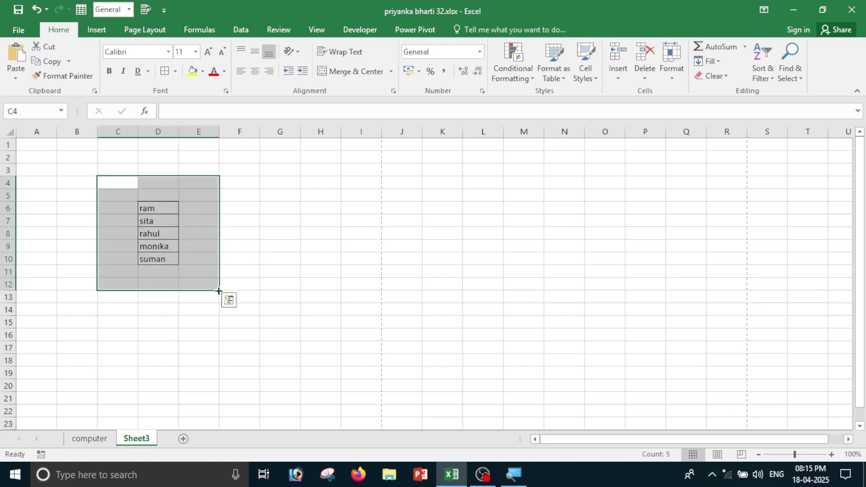
click(163, 221)
drag(150, 207, 155, 258)
click(175, 71)
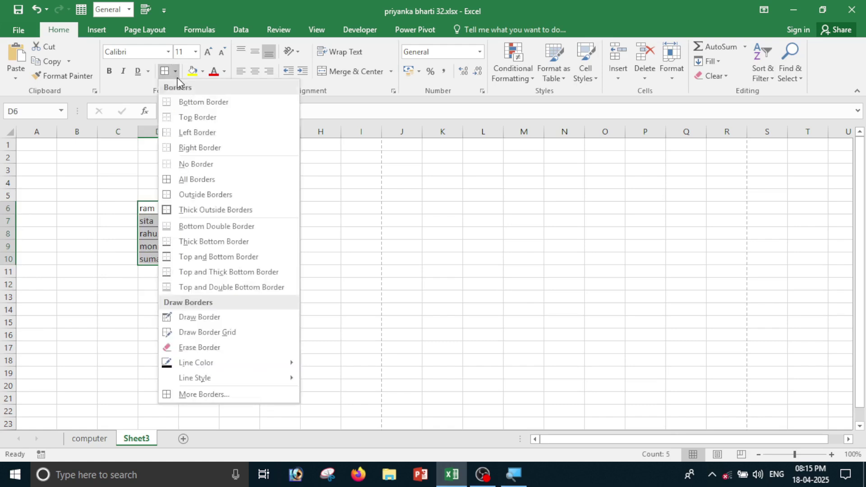
Give D6:D10 a thick red outline with red lines between the names.
click(213, 397)
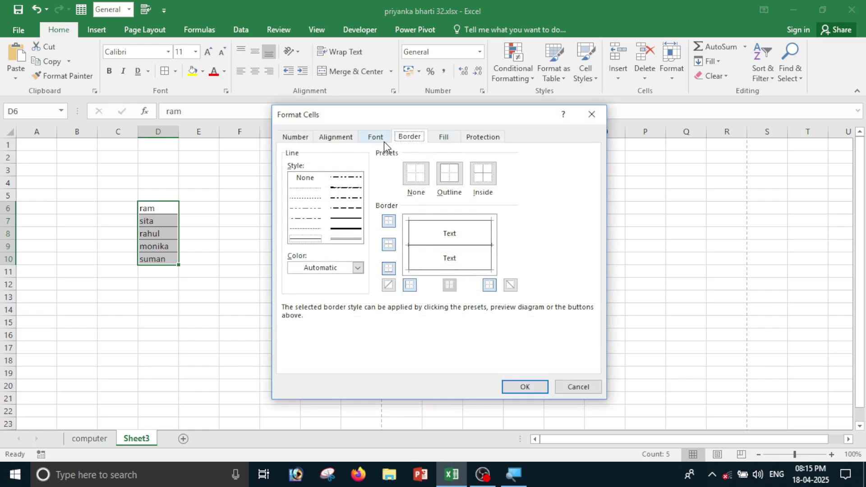
click(349, 218)
click(349, 229)
click(358, 267)
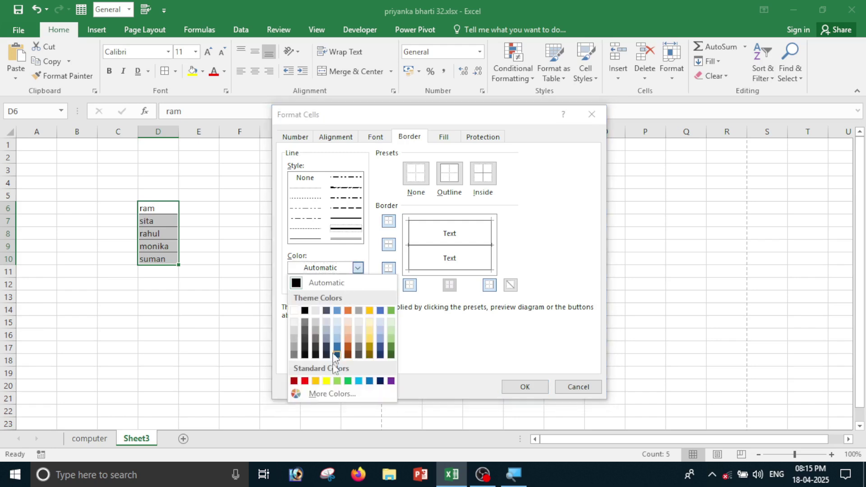
click(305, 381)
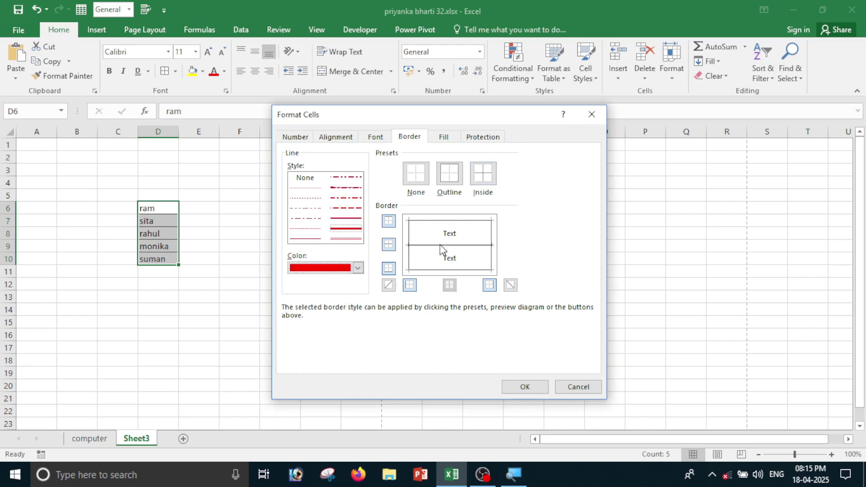
click(444, 221)
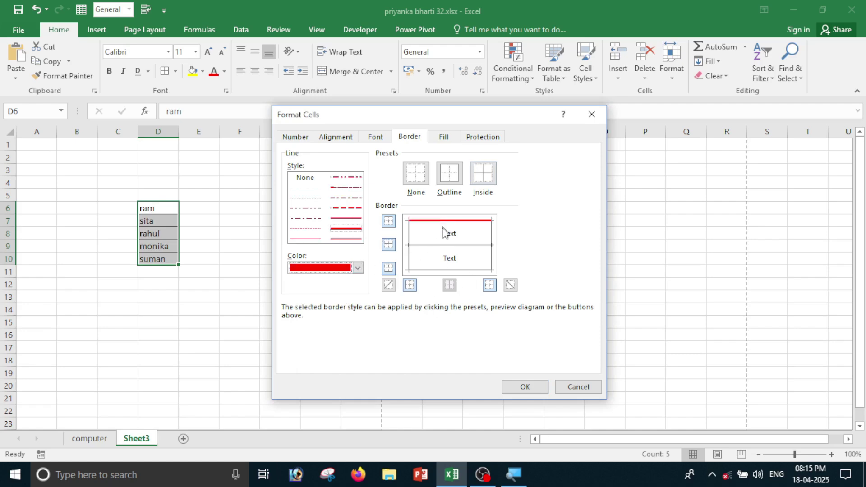
click(410, 244)
click(432, 247)
click(432, 271)
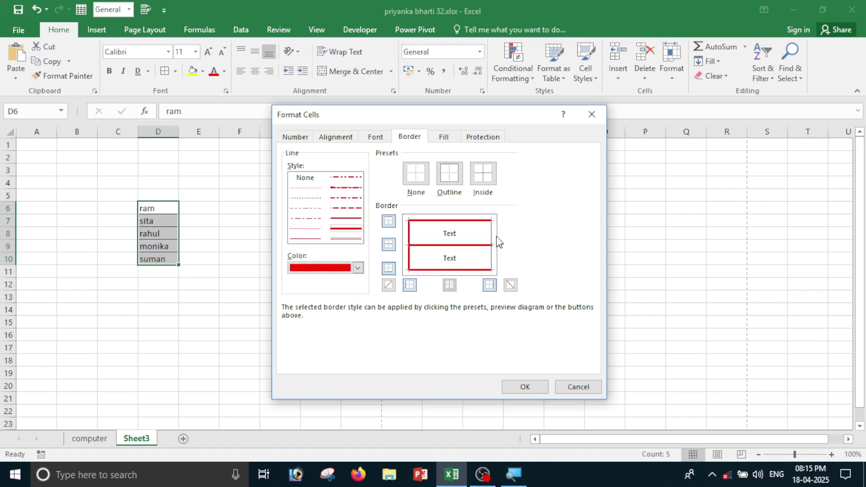
click(524, 387)
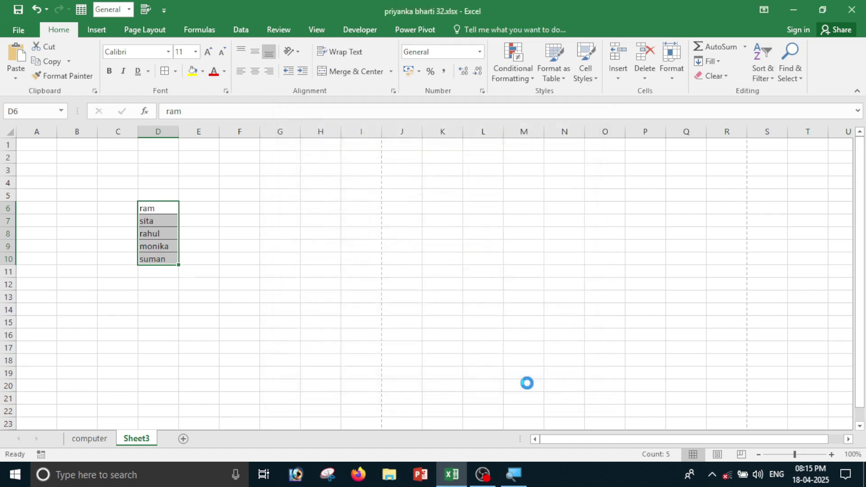
Strip all borders from the block around the names using No Border.
click(191, 291)
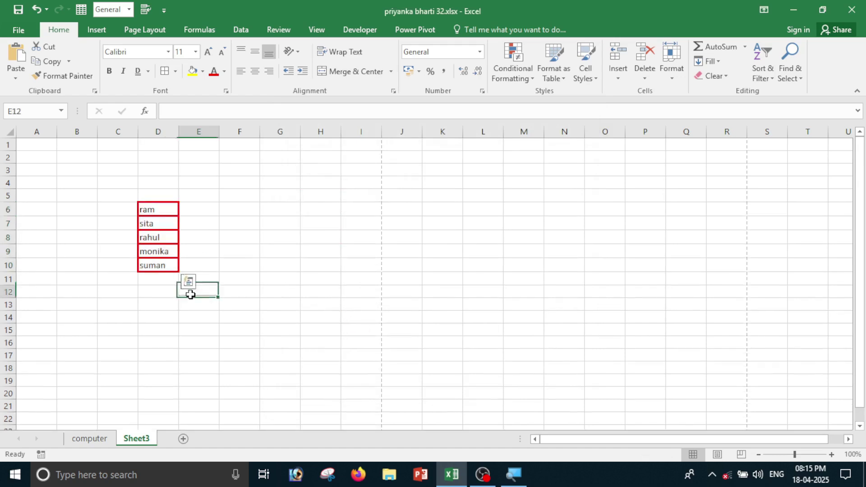
drag(120, 182, 261, 342)
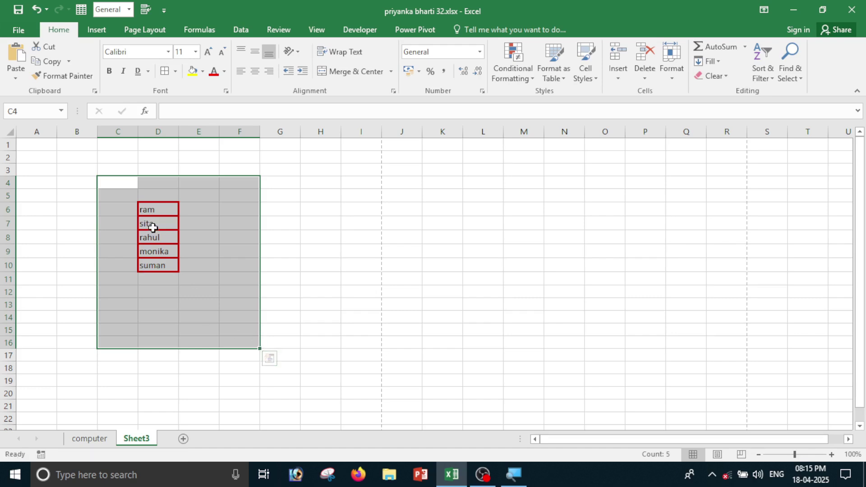
click(311, 236)
drag(139, 195, 224, 306)
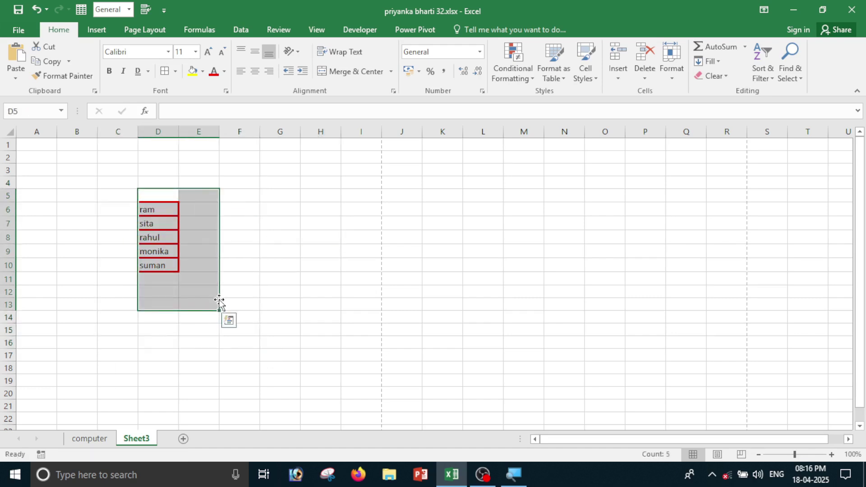
click(175, 72)
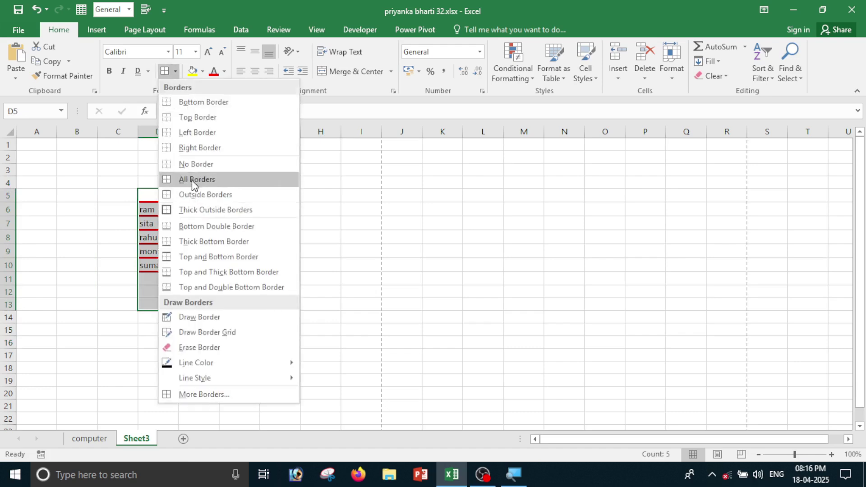
click(194, 164)
Reapply All Borders to D6:D10 and preview the printout.
click(262, 235)
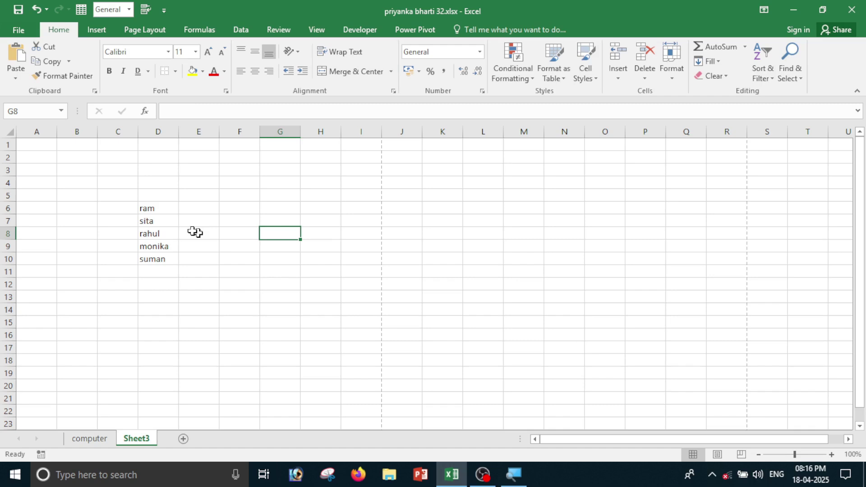
drag(118, 183, 213, 283)
click(222, 310)
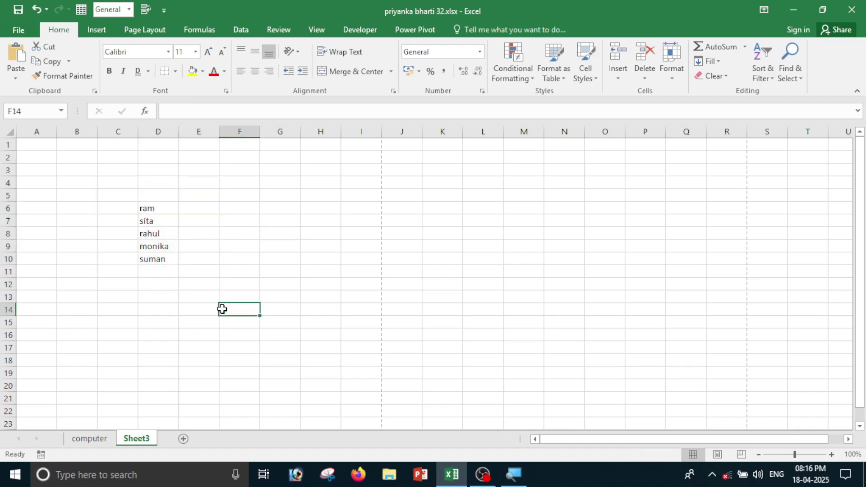
drag(144, 207, 159, 255)
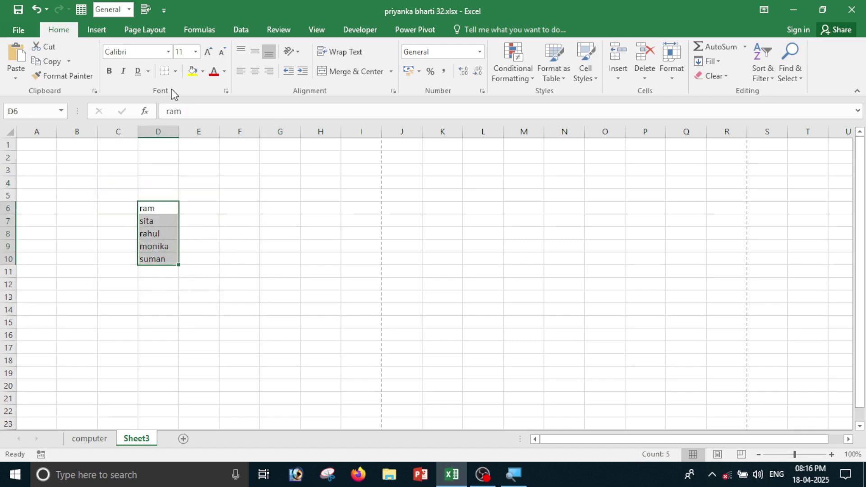
click(175, 71)
click(196, 180)
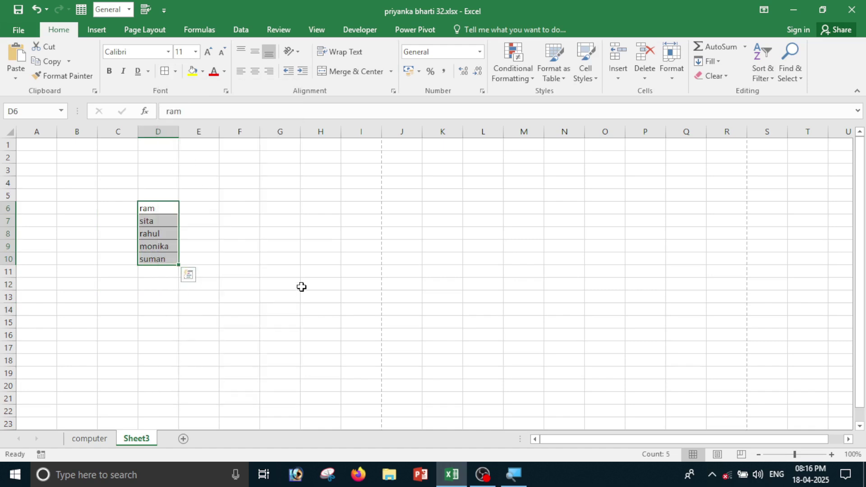
click(302, 287)
key(ctrl+p)
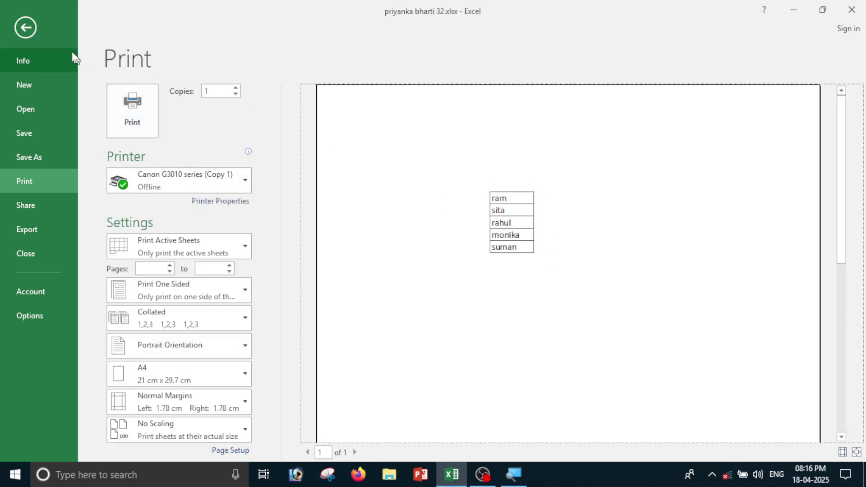
Clear all borders from C4:E11 and confirm the borderless names in print preview.
click(24, 25)
drag(107, 184, 115, 196)
drag(178, 254, 192, 273)
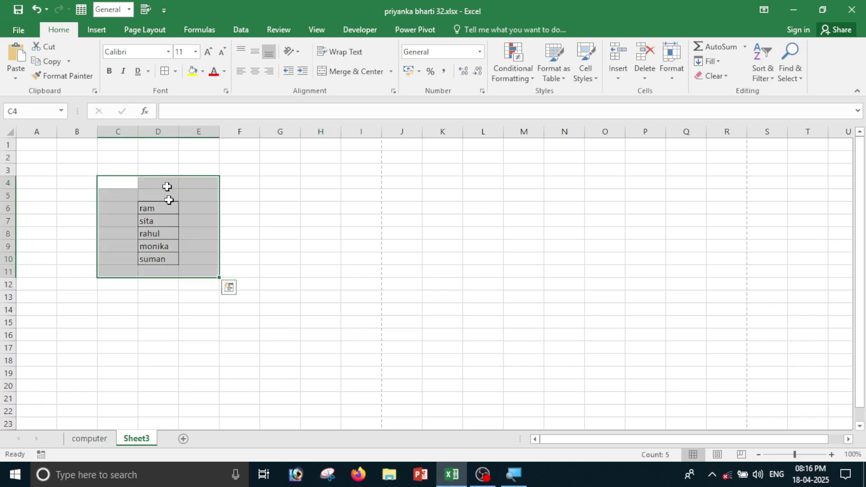
click(175, 71)
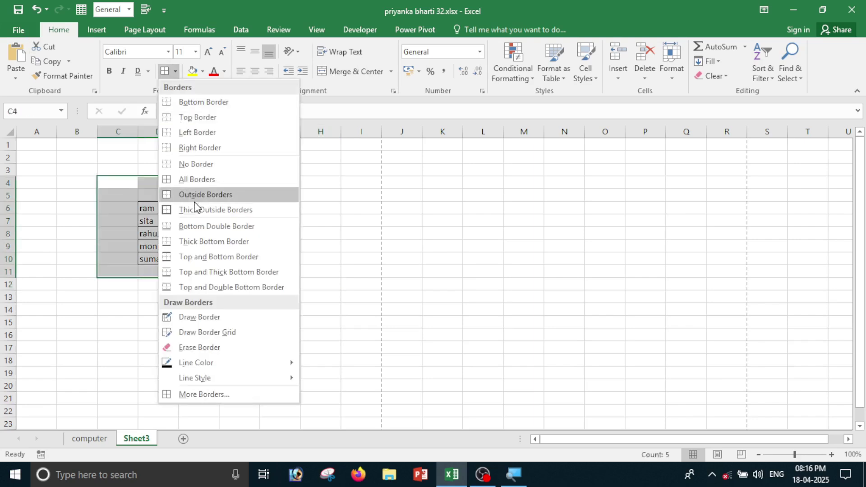
click(194, 163)
key(ctrl+p)
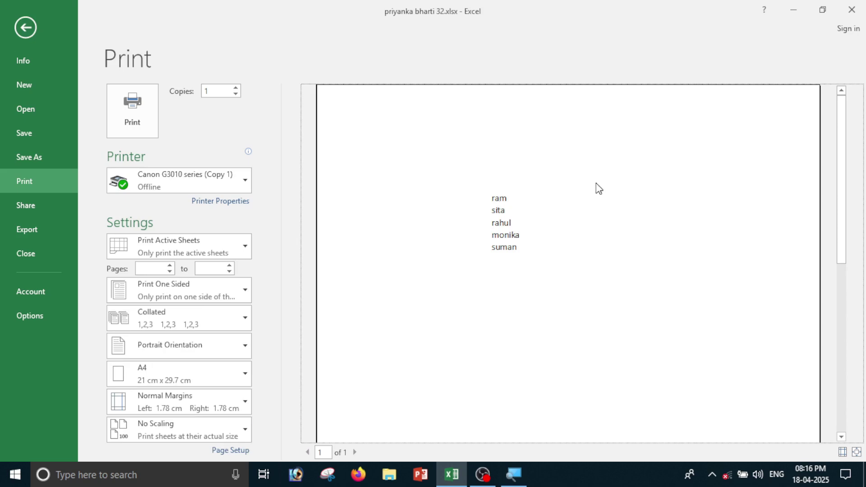
click(28, 28)
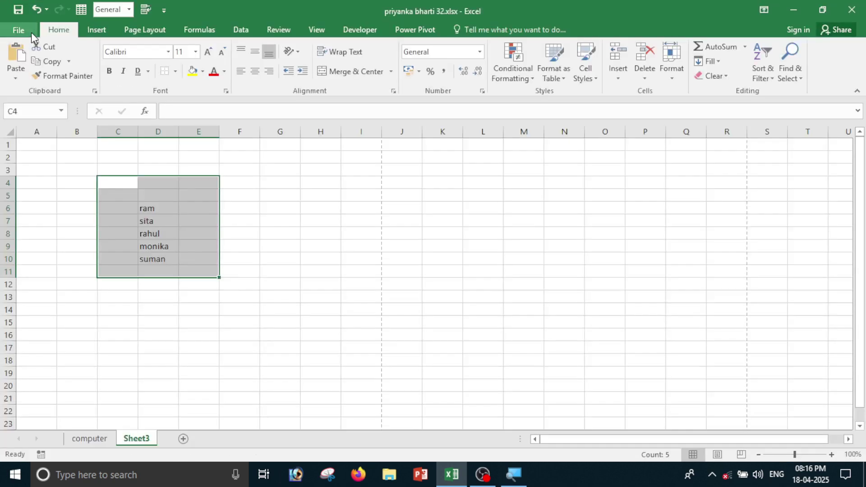
click(222, 171)
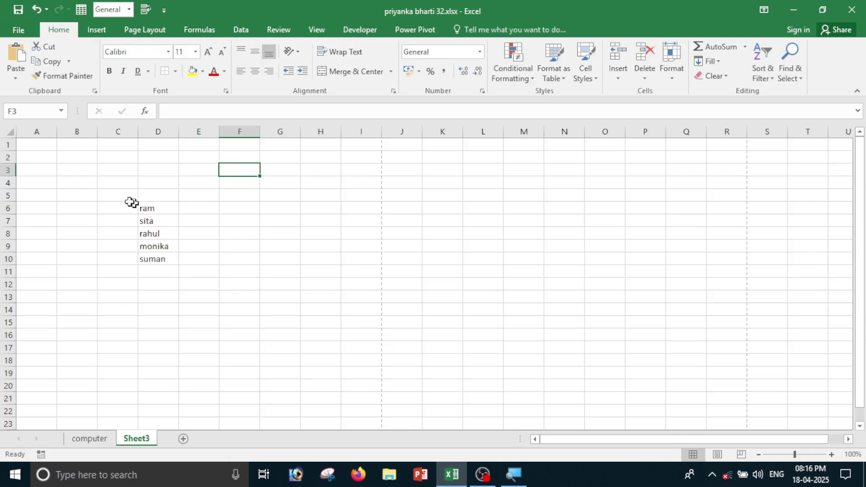
drag(129, 198, 212, 285)
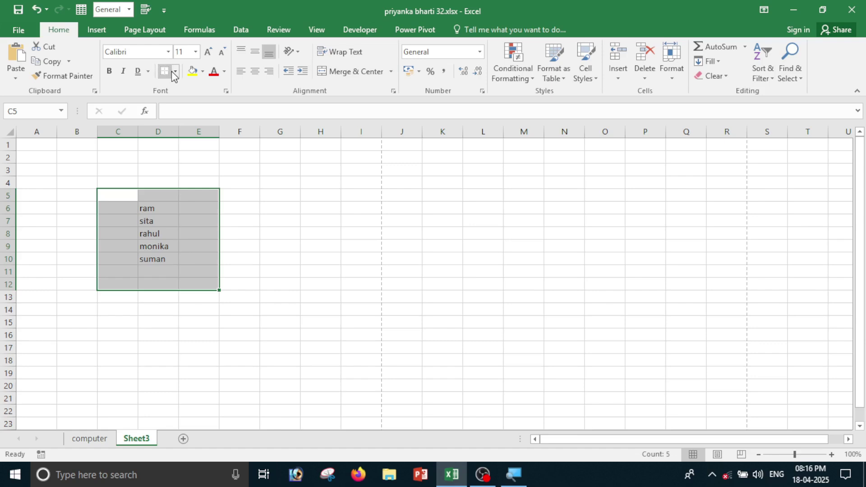
Fill the name cells D6:D10 with yellow and give them All Borders.
click(305, 173)
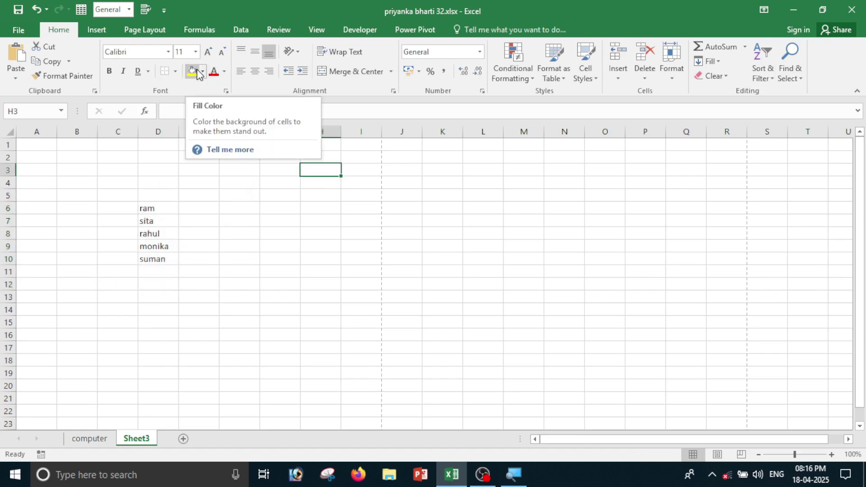
click(204, 232)
scroll(191, 347, up, 2)
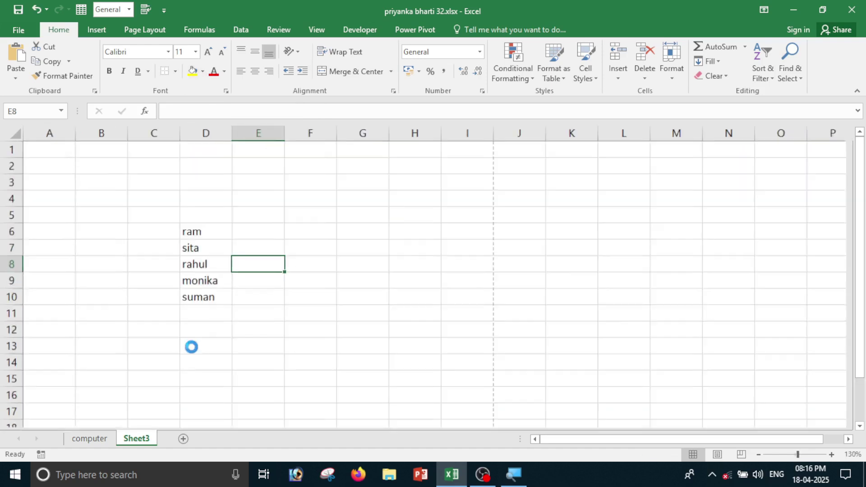
scroll(191, 347, up, 2)
drag(236, 254, 240, 341)
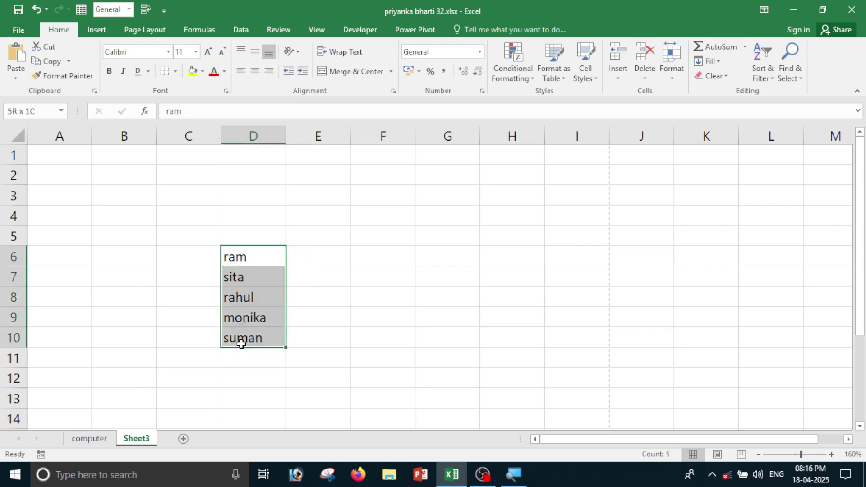
click(202, 72)
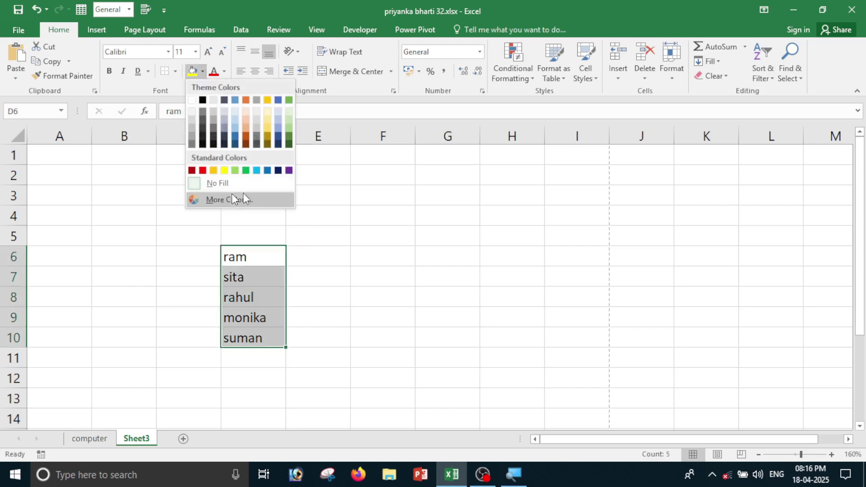
click(223, 171)
click(176, 71)
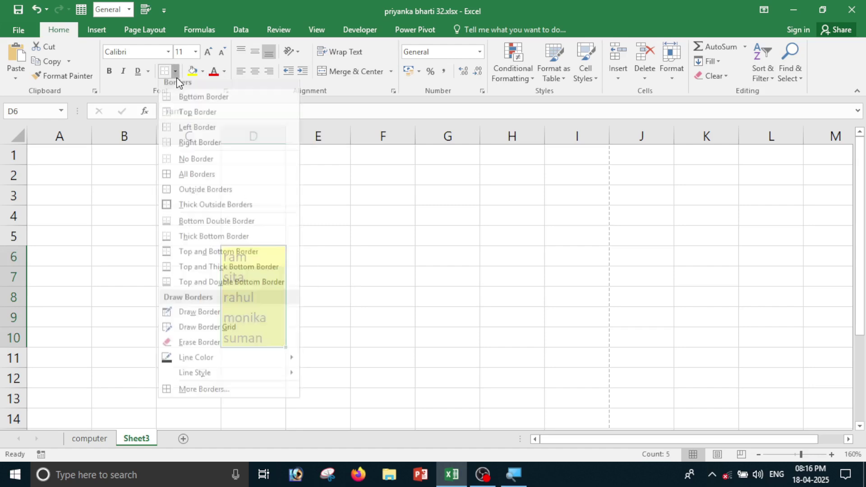
click(199, 178)
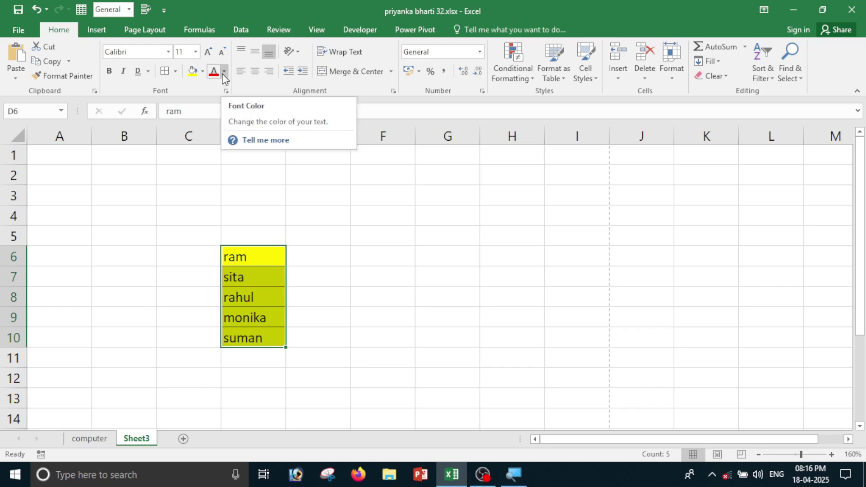
Set the font colour of the names in D6:D10 to red.
click(257, 271)
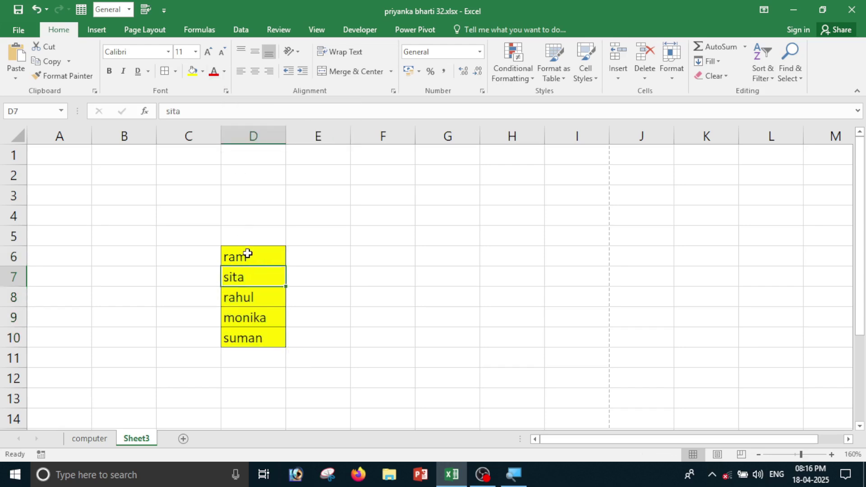
drag(247, 254, 248, 338)
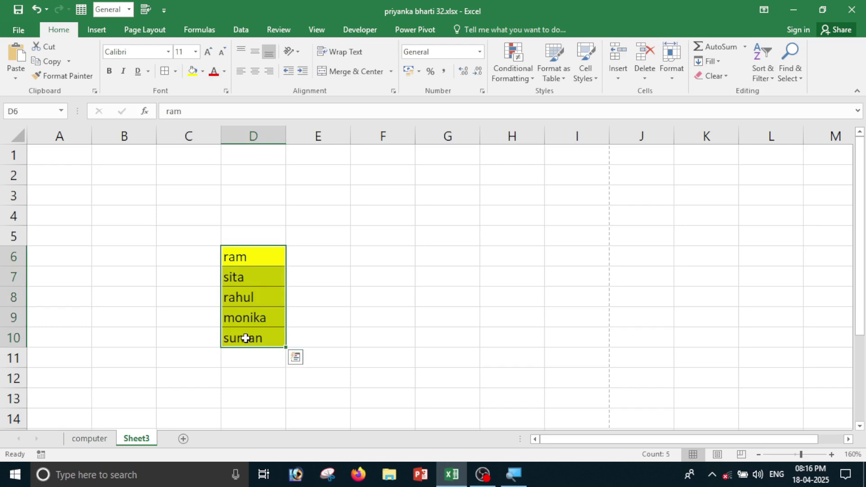
click(224, 73)
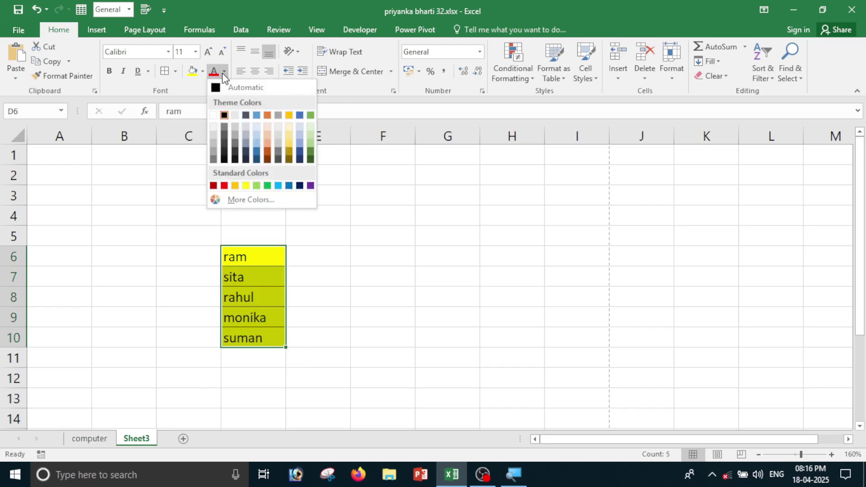
click(225, 185)
click(201, 223)
drag(202, 223, 354, 408)
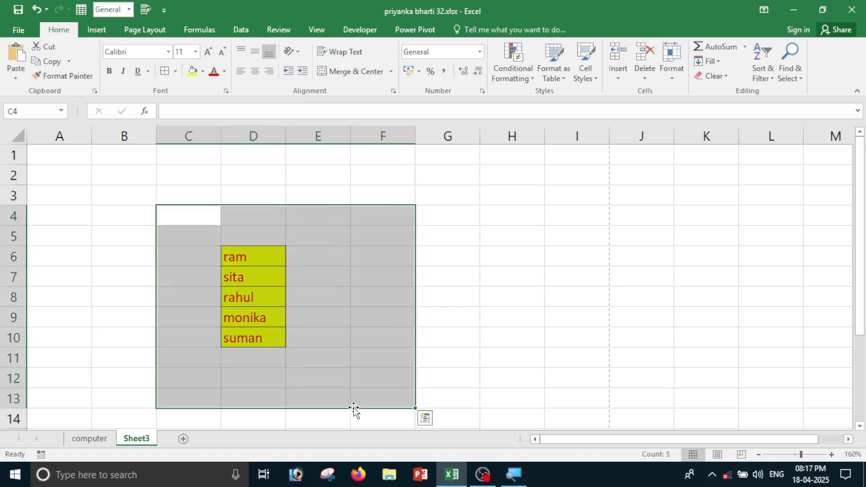
drag(318, 215, 448, 296)
click(473, 214)
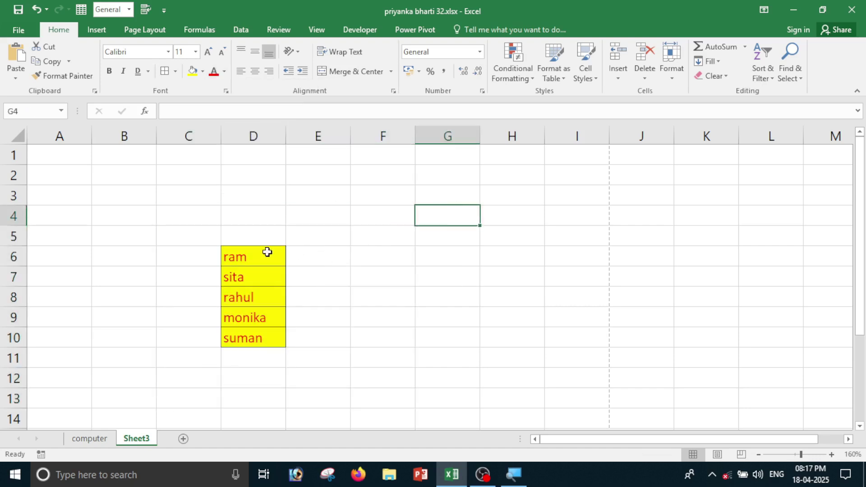
drag(267, 251, 257, 336)
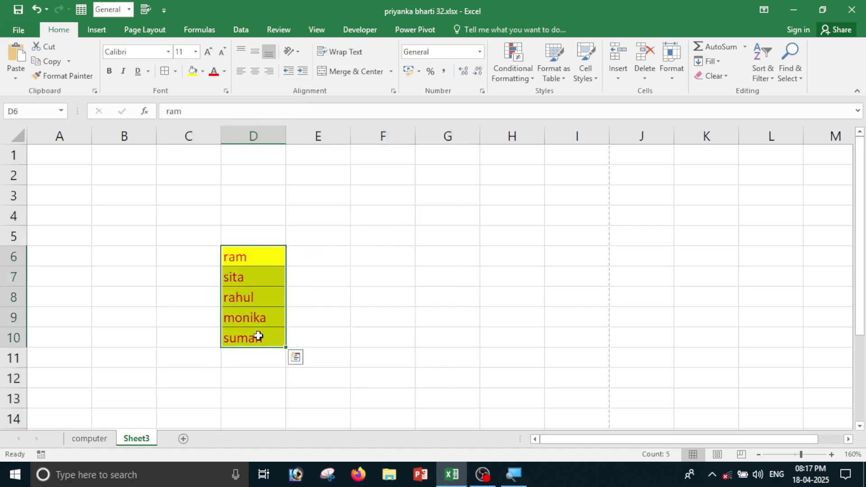
Raise the names' font size to 16, then lower it to 8.
click(203, 50)
click(203, 50)
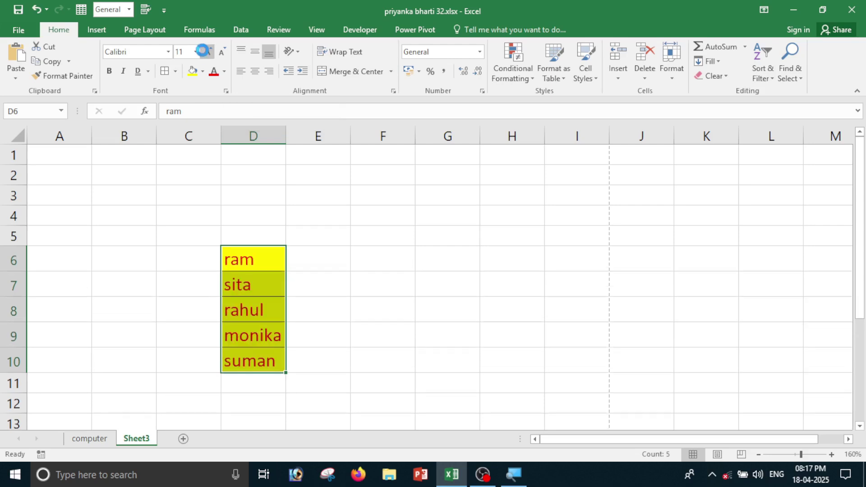
click(203, 51)
click(221, 53)
click(222, 53)
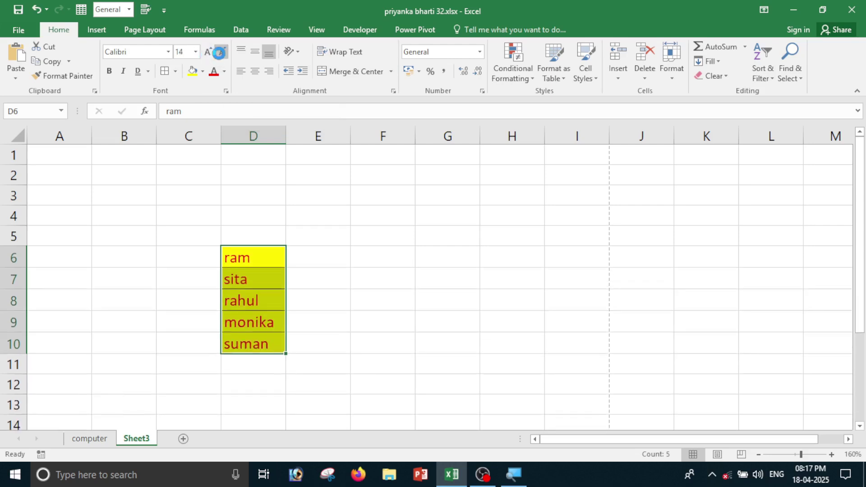
click(221, 53)
click(222, 53)
click(221, 53)
click(221, 53)
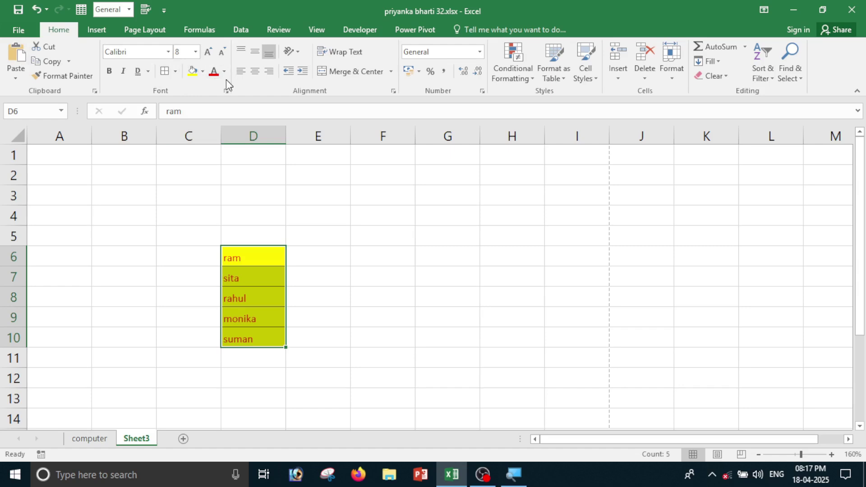
click(373, 280)
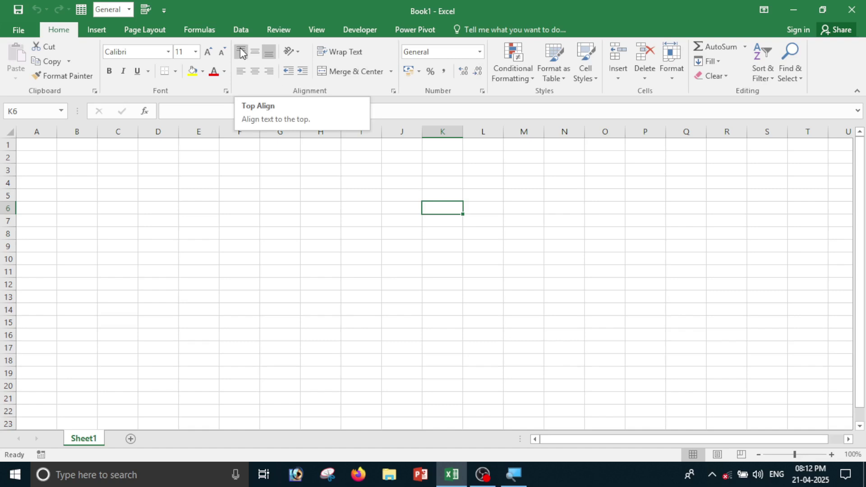
Enter 'computer' in cell C4 and widen column C to fit it.
click(129, 185)
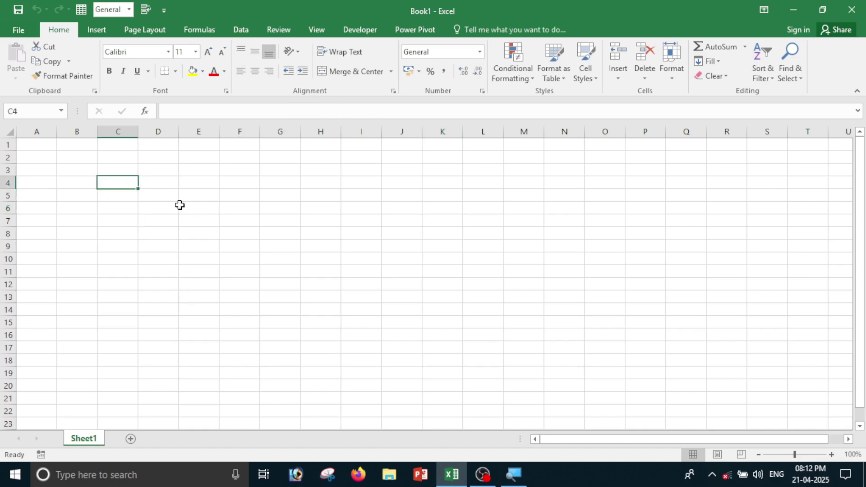
text(computer)
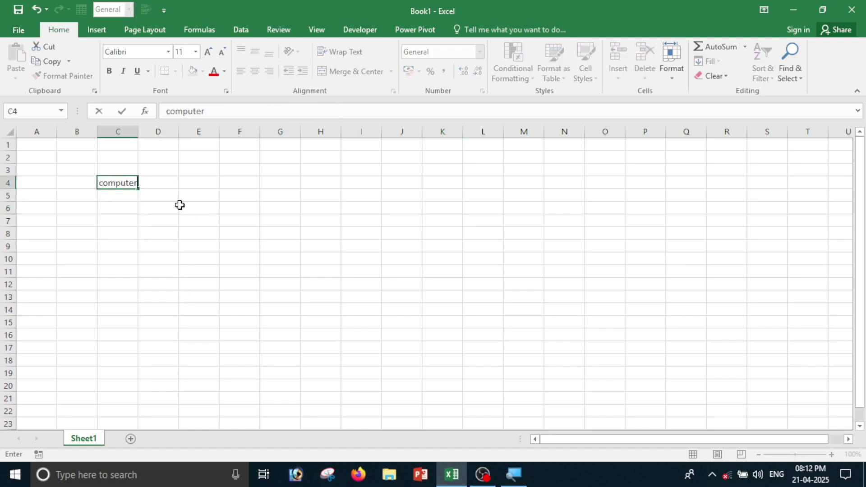
click(181, 206)
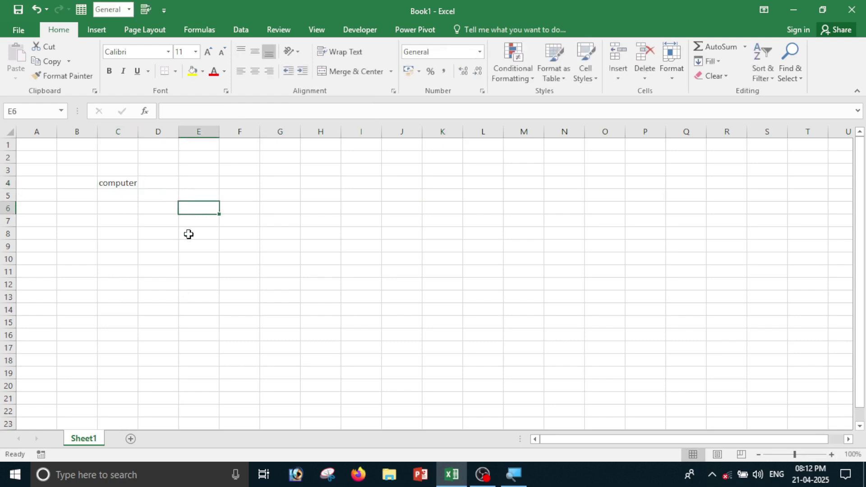
scroll(189, 234, up, 1)
scroll(187, 261, up, 3)
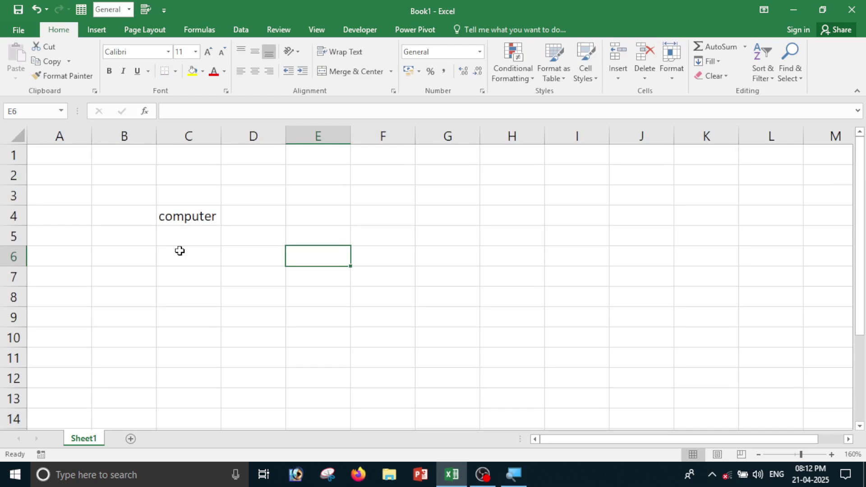
click(196, 220)
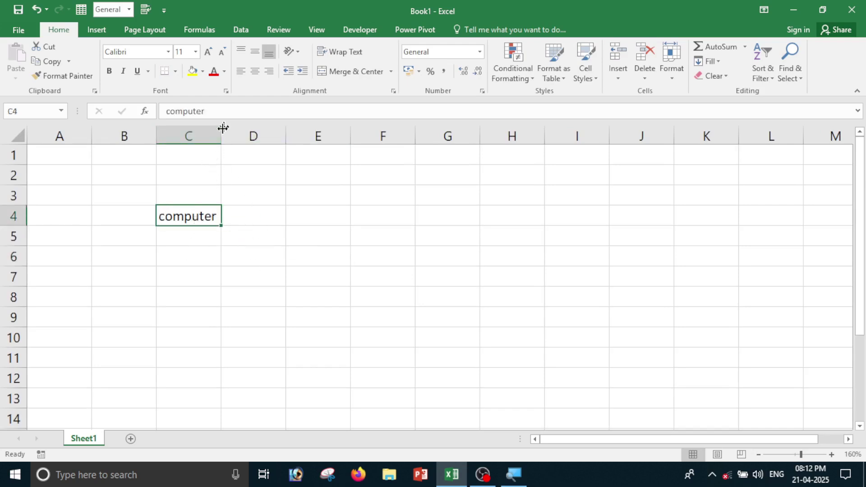
drag(221, 142, 282, 141)
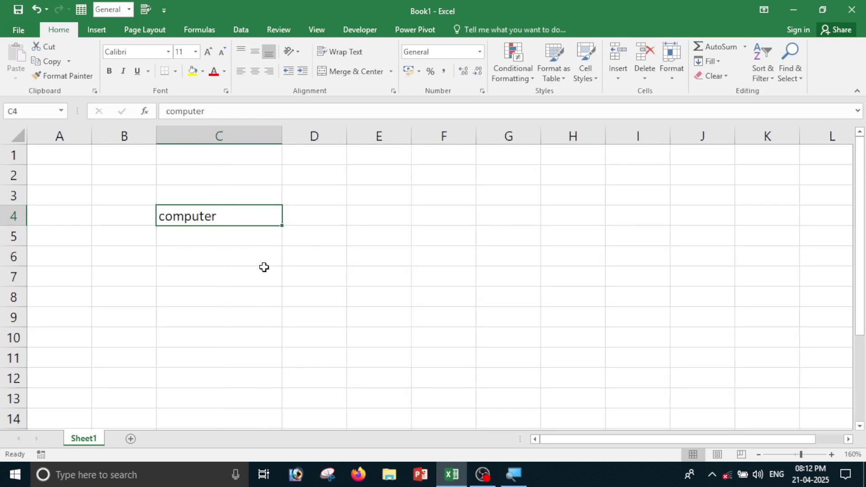
Drag row 4 much taller and reselect cell C4.
drag(25, 225, 23, 276)
click(266, 328)
click(221, 225)
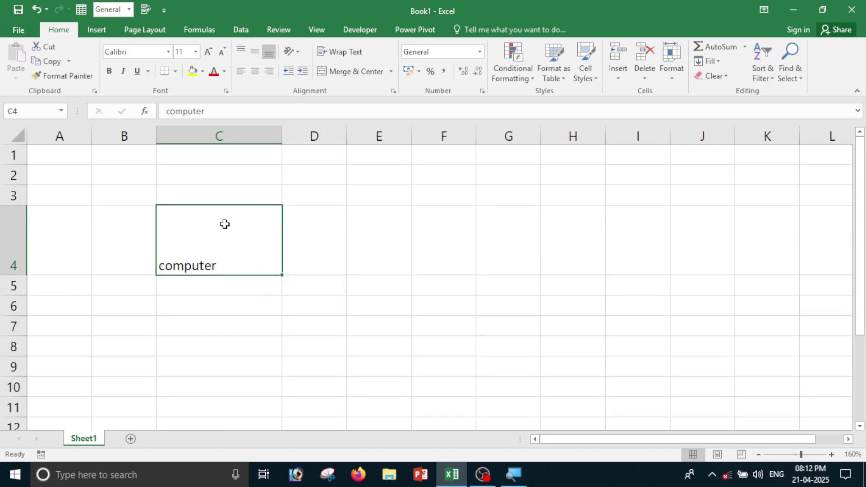
click(246, 326)
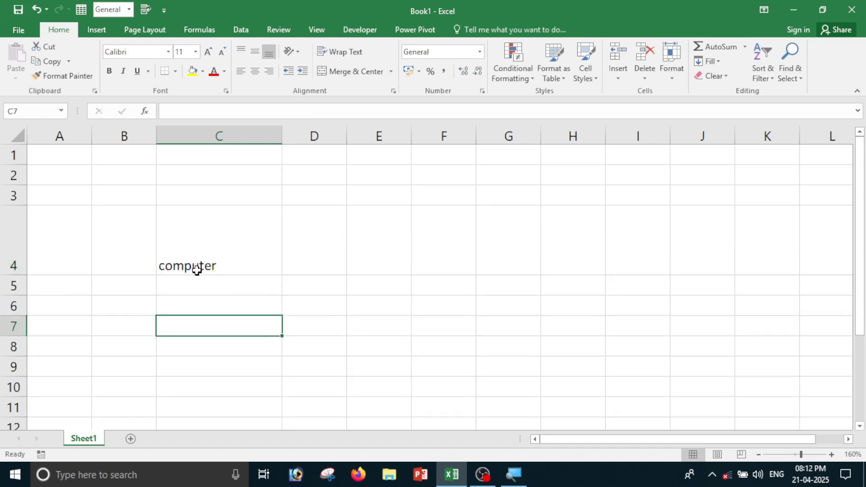
click(197, 268)
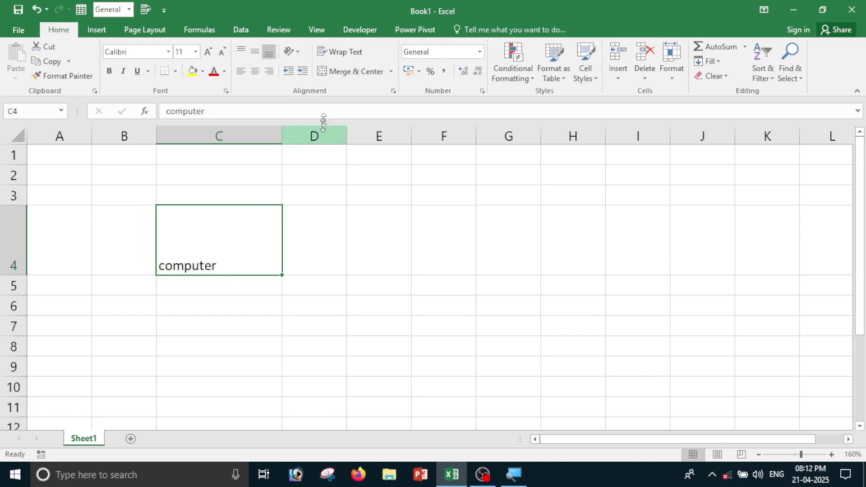
Try Top and Middle Align on C4, each with Center, Right and Left alignment.
click(239, 53)
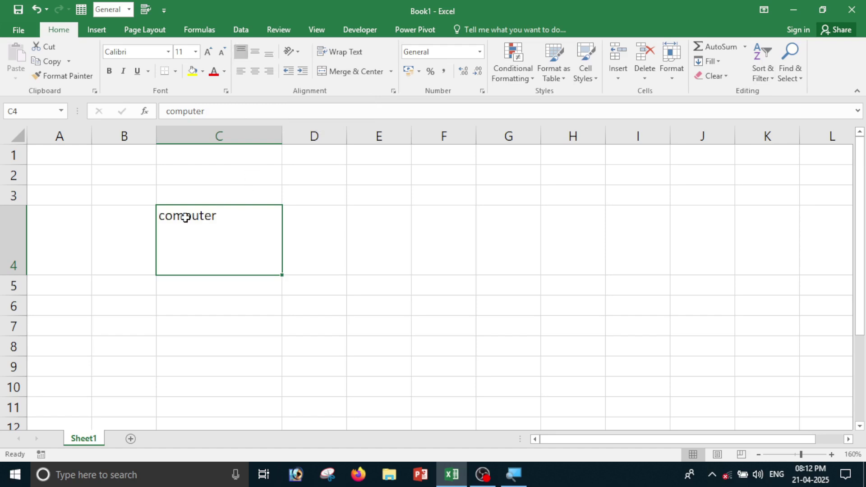
click(256, 75)
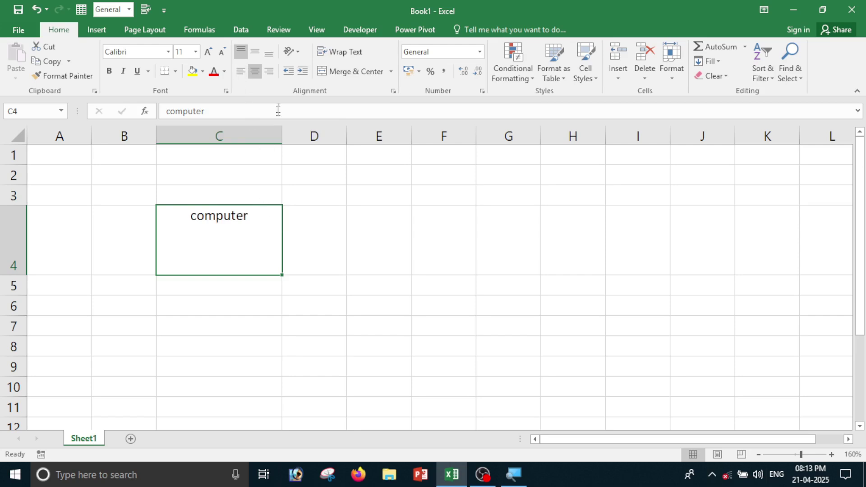
click(269, 72)
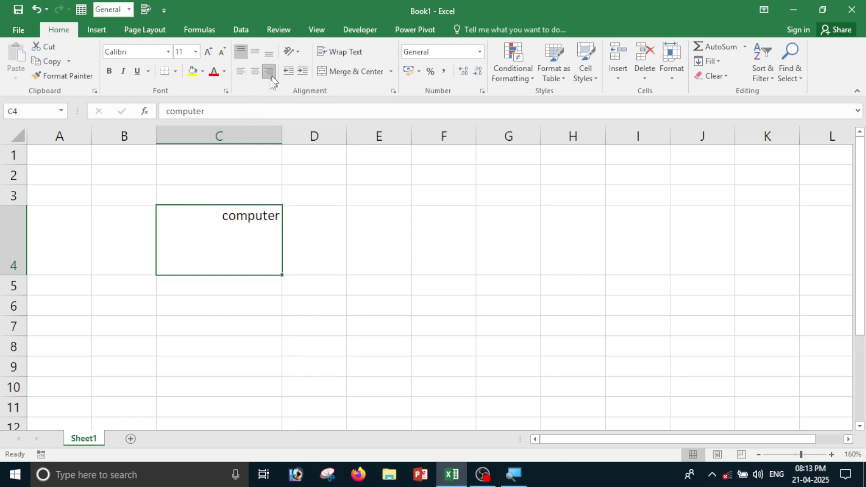
click(238, 76)
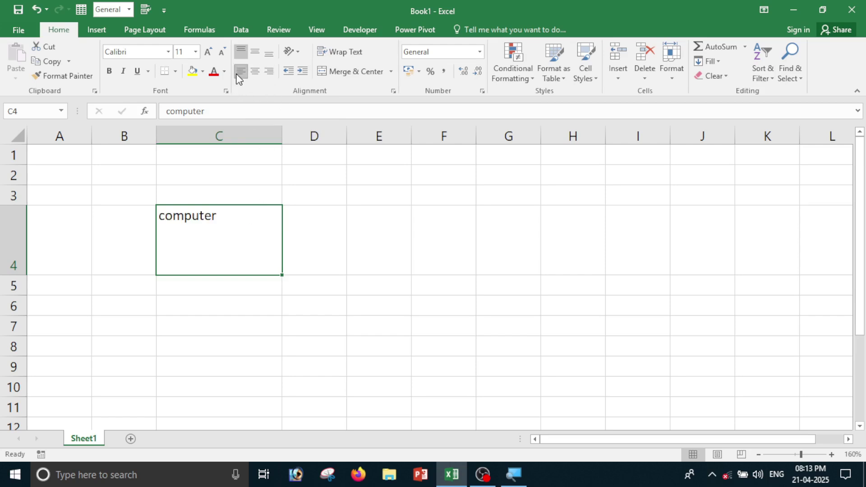
click(257, 55)
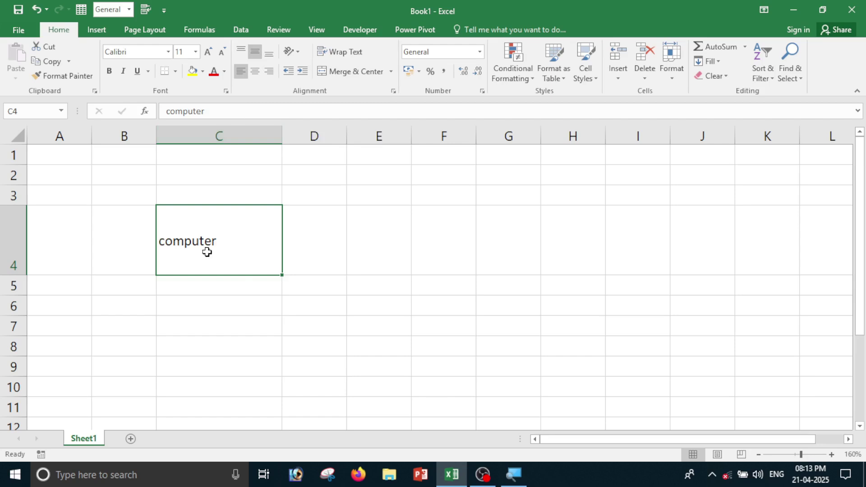
click(255, 72)
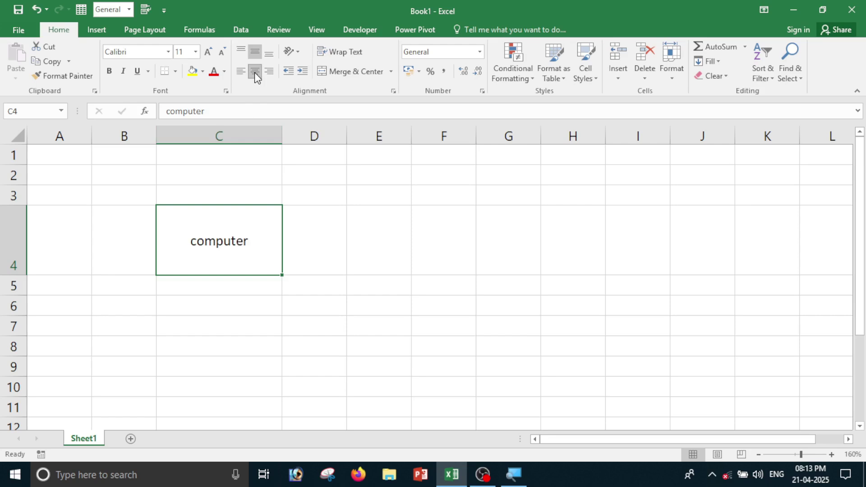
click(269, 72)
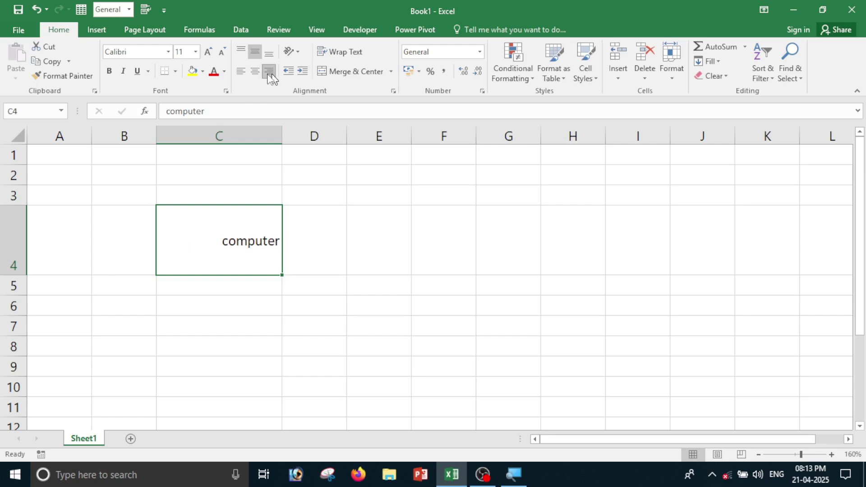
click(243, 71)
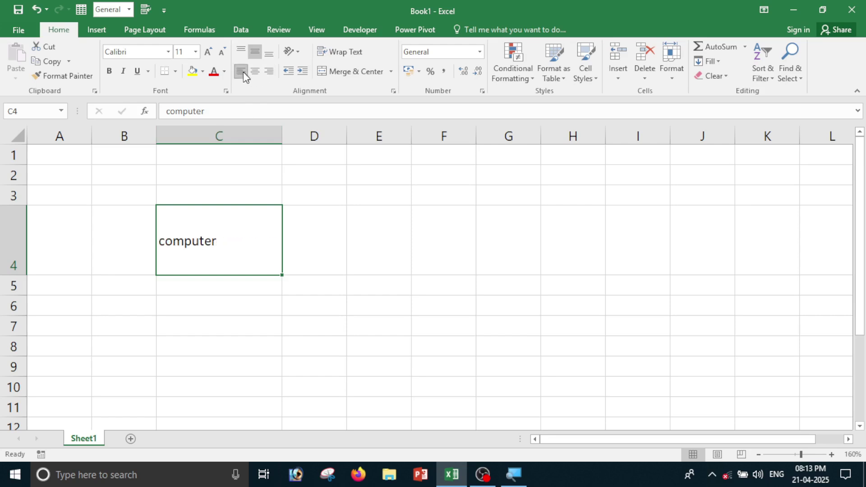
Try Bottom Align with each horizontal alignment, finishing on Middle Align and Center.
click(269, 55)
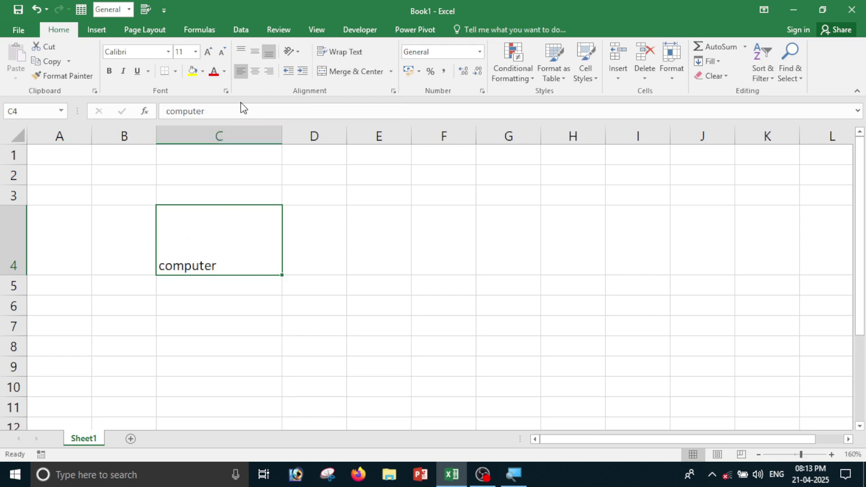
click(258, 70)
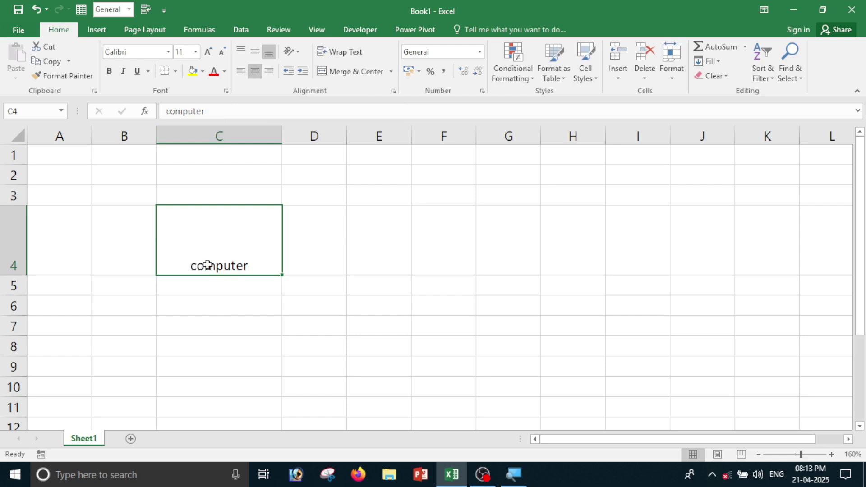
click(272, 74)
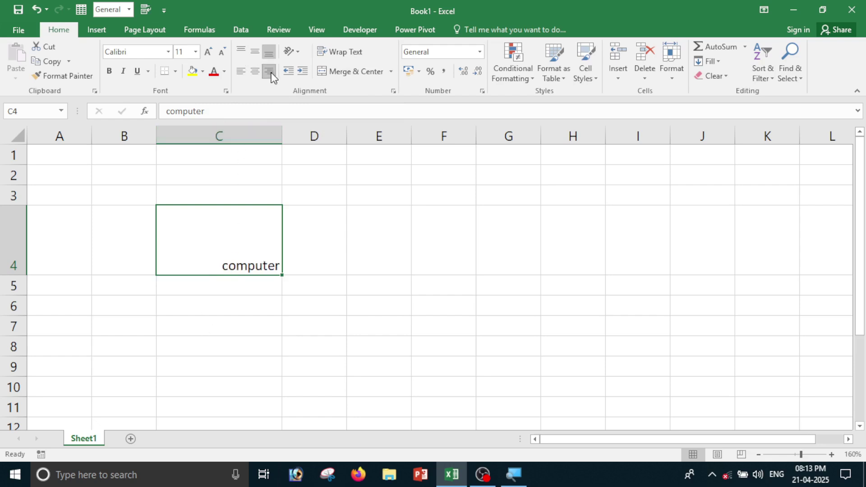
click(238, 74)
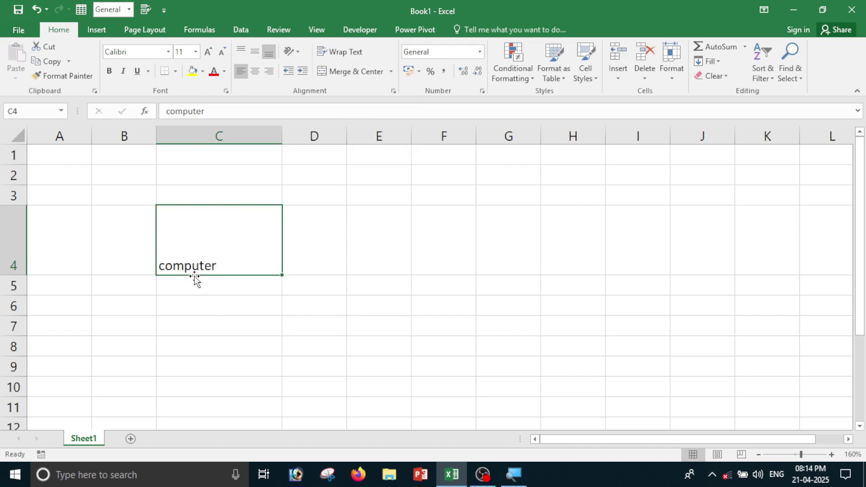
click(255, 53)
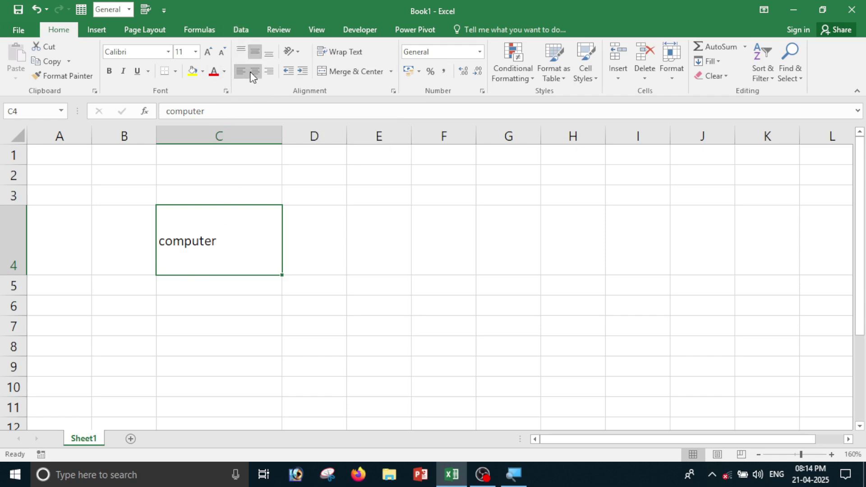
click(253, 71)
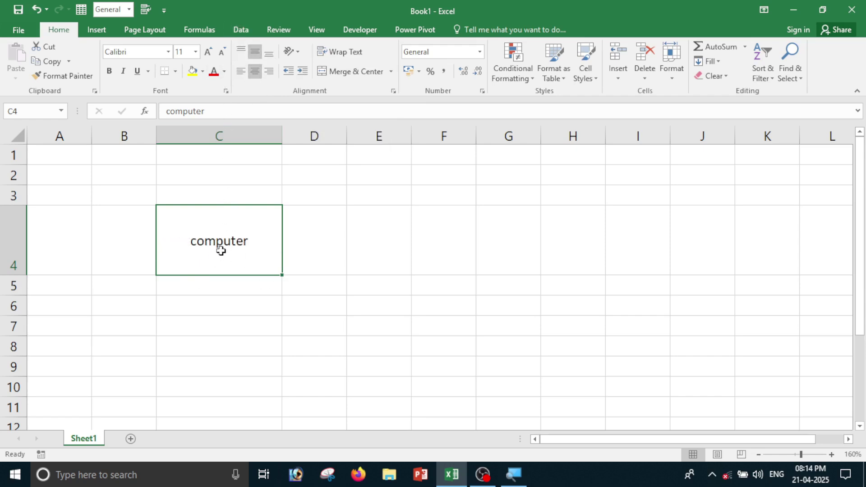
Try Angle Counterclockwise, Angle Clockwise and Vertical Text on computer in C4, heightening row 4.
click(298, 53)
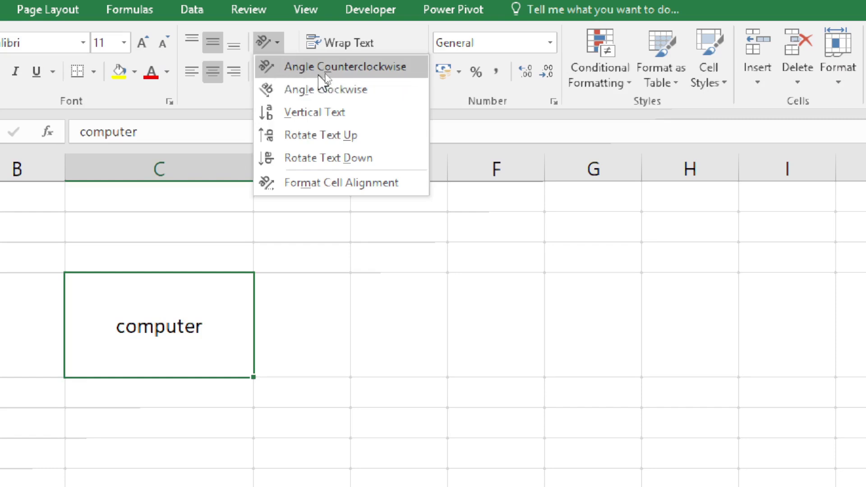
click(368, 72)
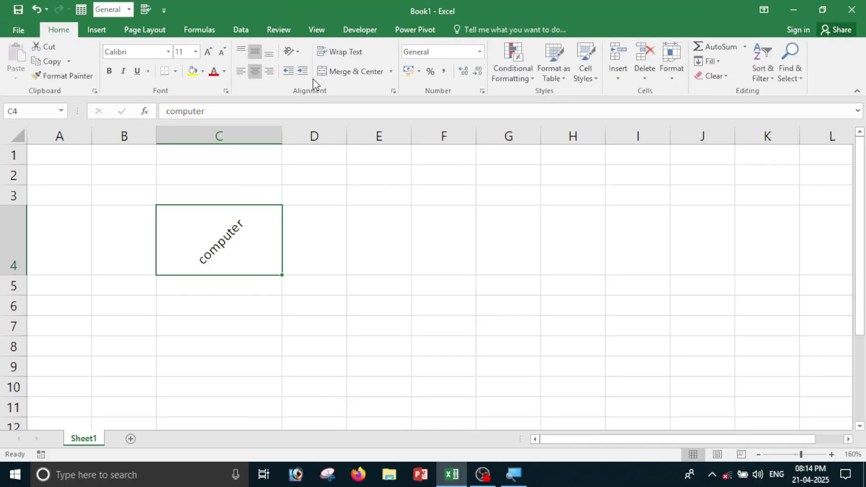
click(301, 55)
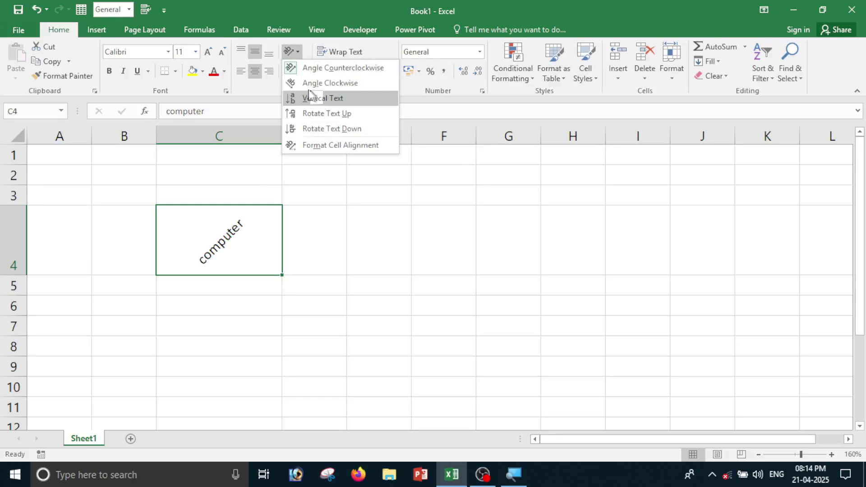
click(326, 84)
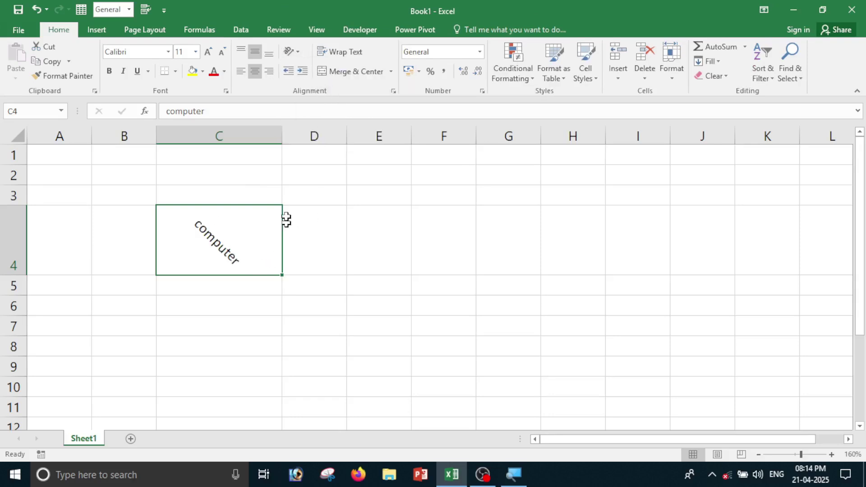
click(299, 53)
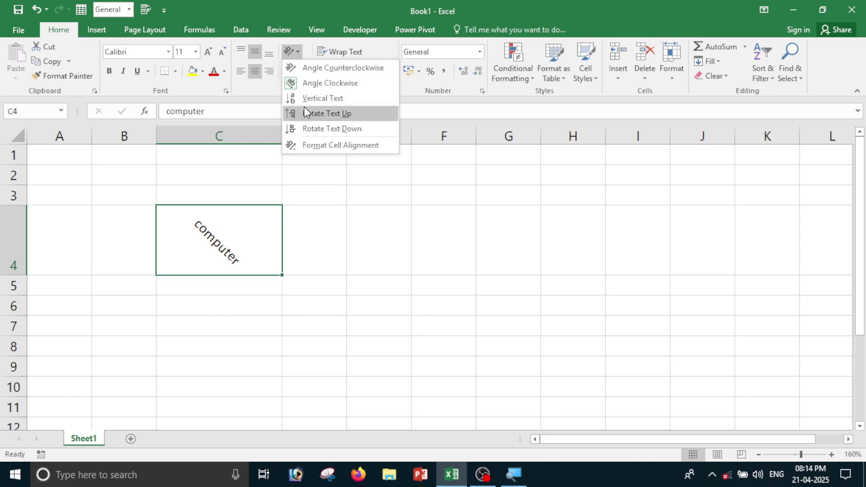
click(342, 99)
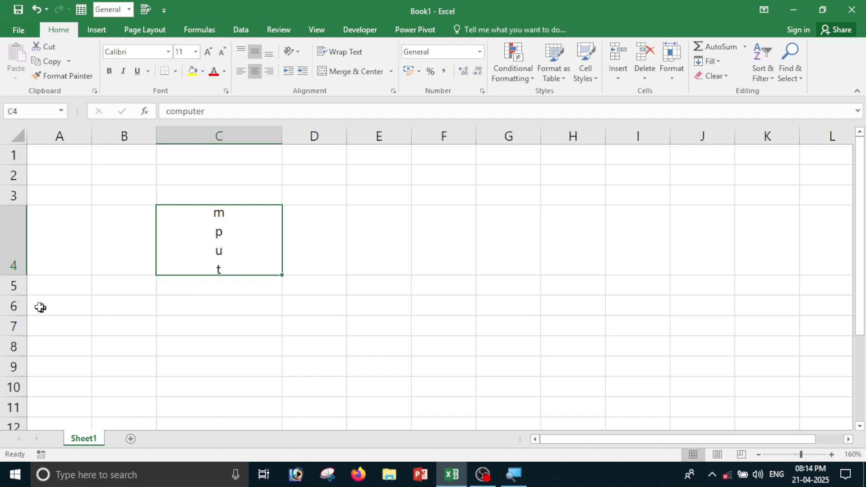
drag(24, 278, 32, 371)
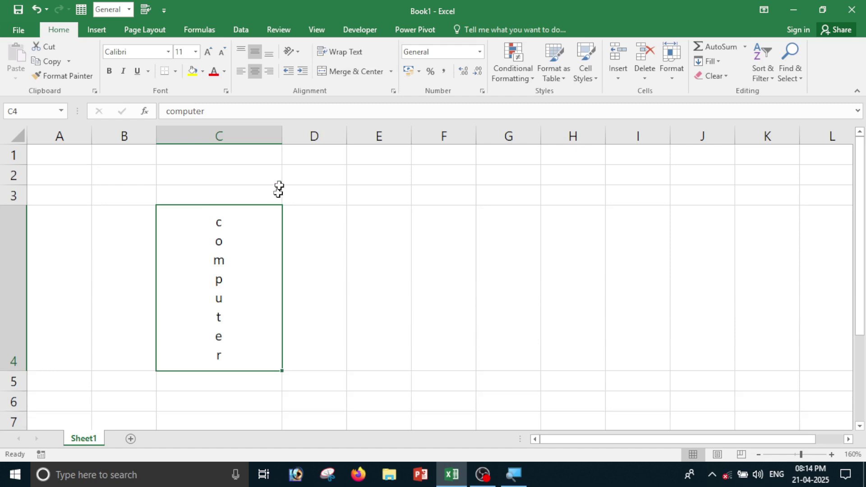
Rotate C4's text up, shorten row 4, then settle on Rotate Text Down.
click(298, 52)
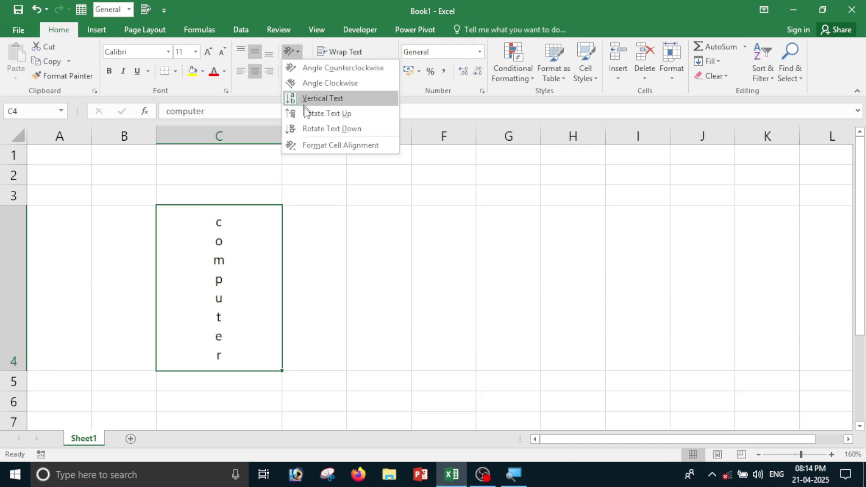
click(338, 115)
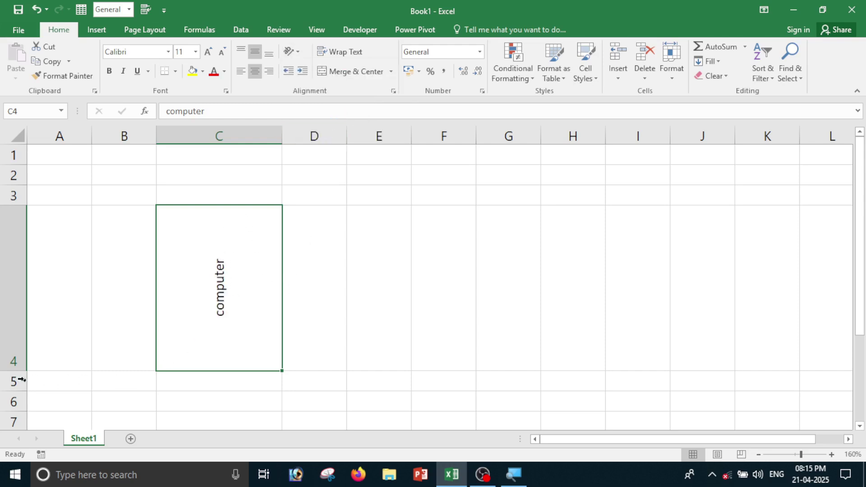
drag(23, 371, 29, 303)
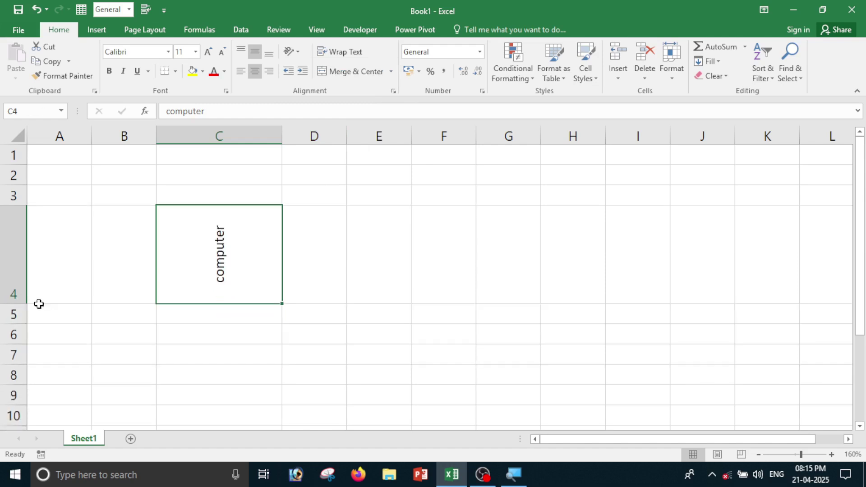
click(299, 54)
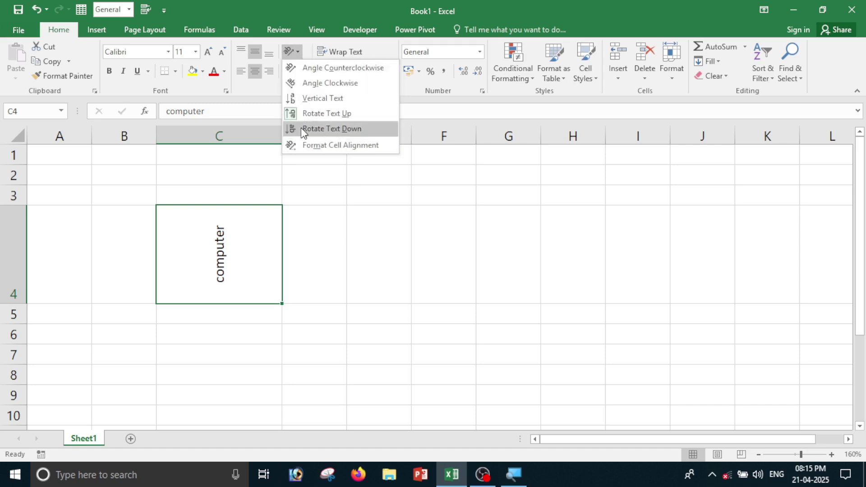
click(340, 131)
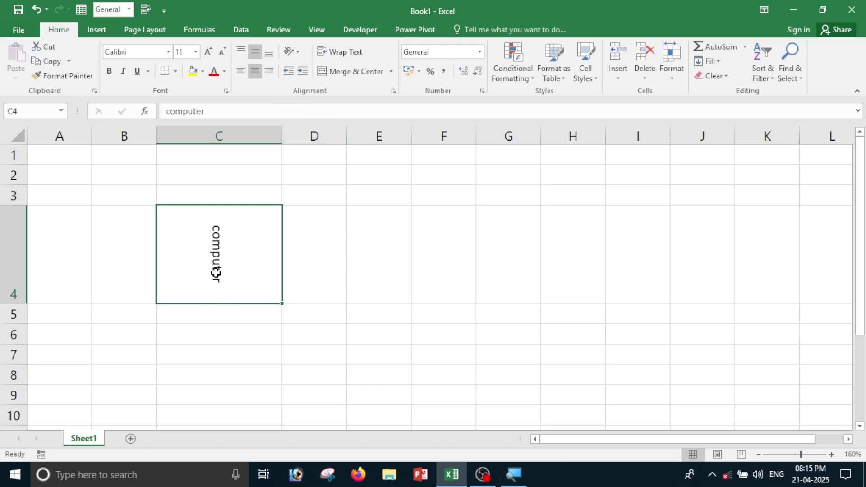
click(297, 53)
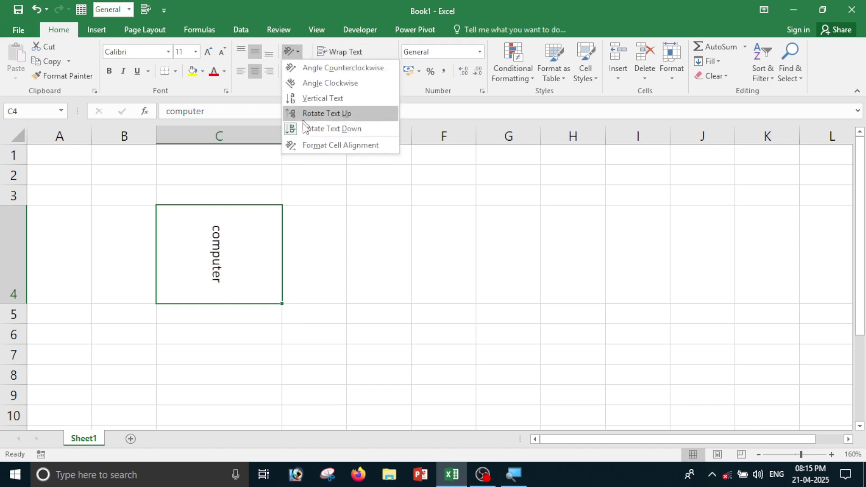
Slant computer in C4 to 39 degrees through the Format Cells alignment settings.
click(342, 145)
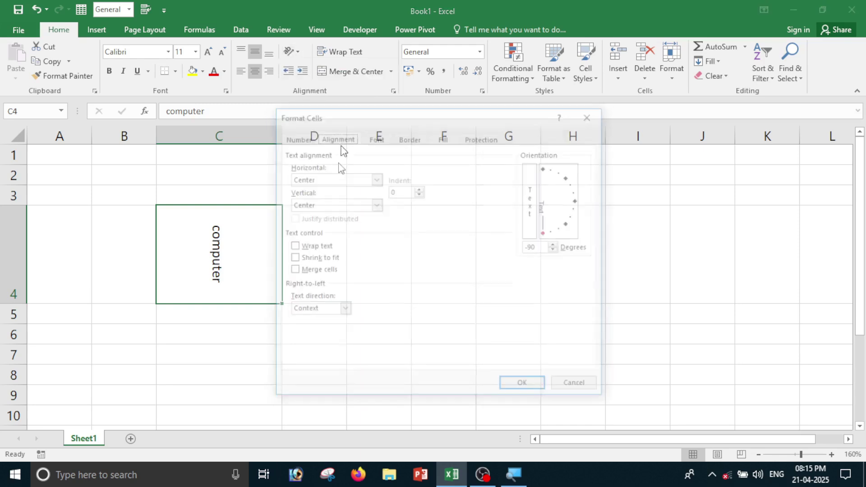
drag(389, 119, 514, 89)
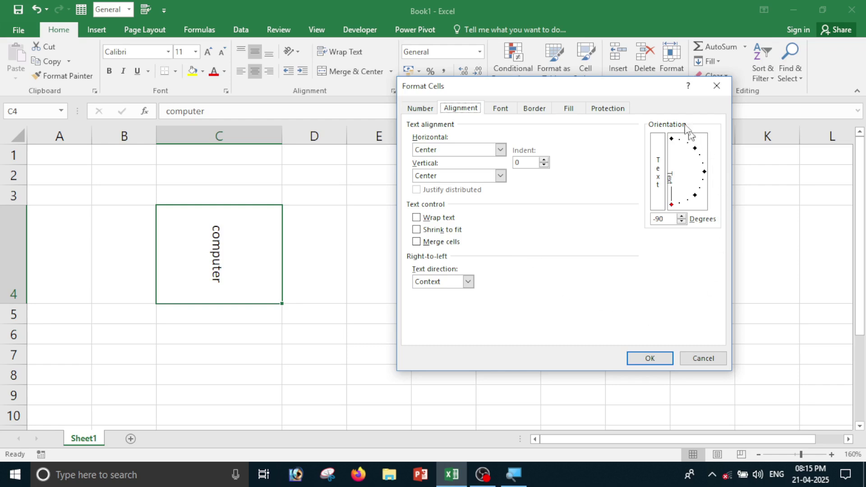
click(681, 217)
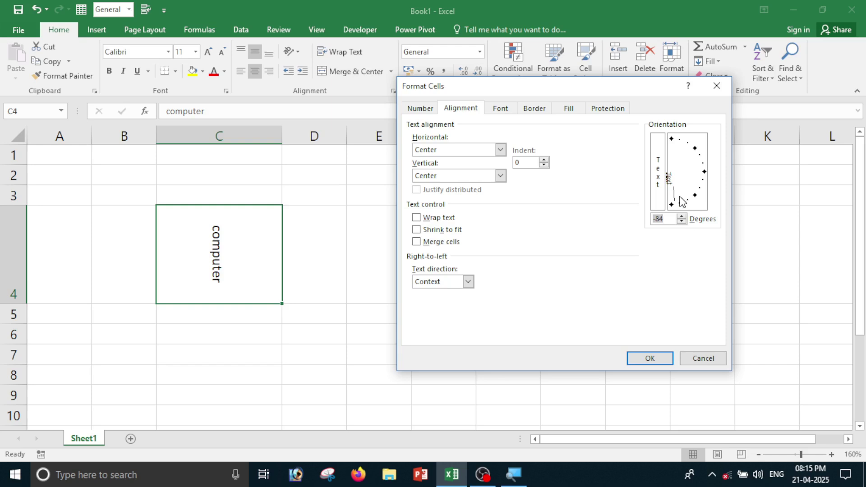
mouse_move(677, 205)
mouse_down()
mouse_move(679, 182)
mouse_move(703, 164)
mouse_move(707, 203)
mouse_move(703, 152)
mouse_up()
click(661, 357)
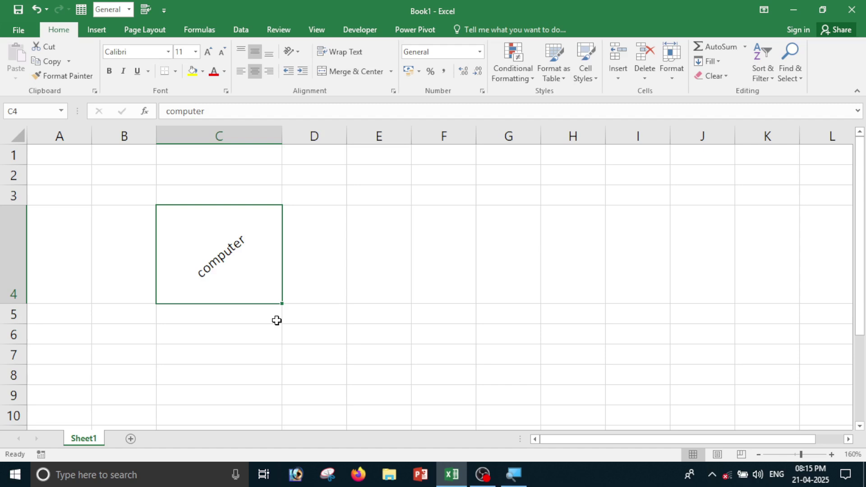
Return C4's text angle to 0 degrees so computer reads horizontally.
click(291, 53)
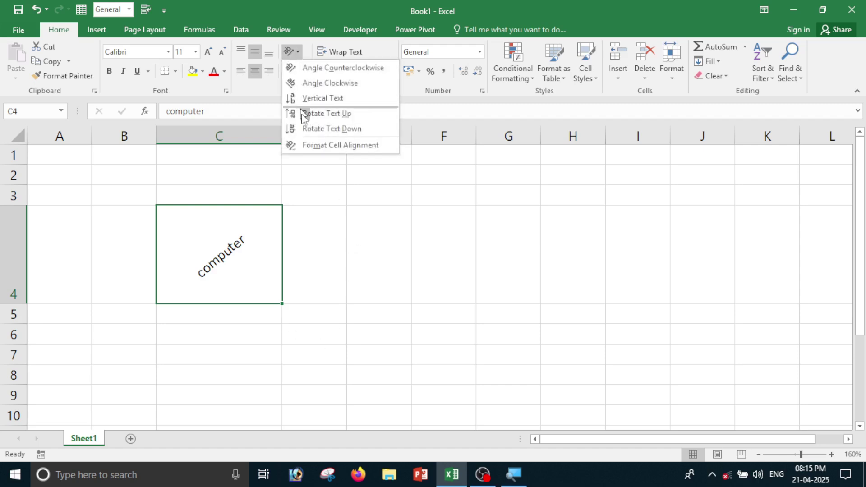
click(316, 149)
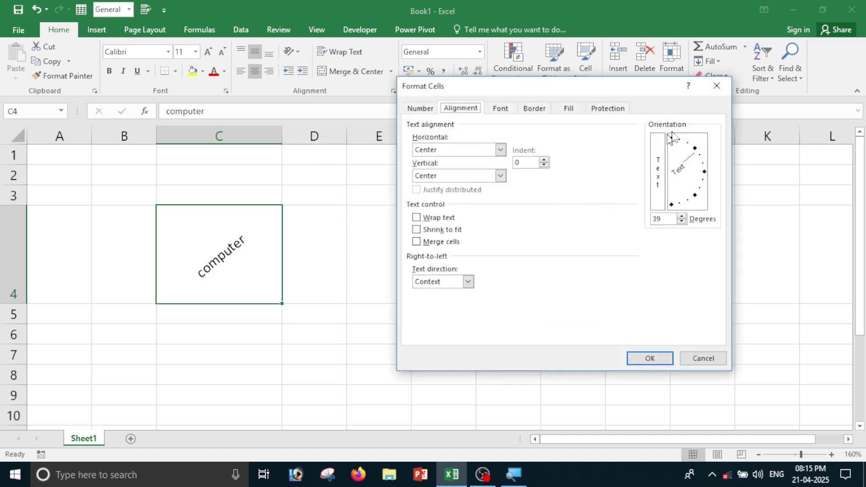
drag(694, 151, 704, 173)
click(663, 359)
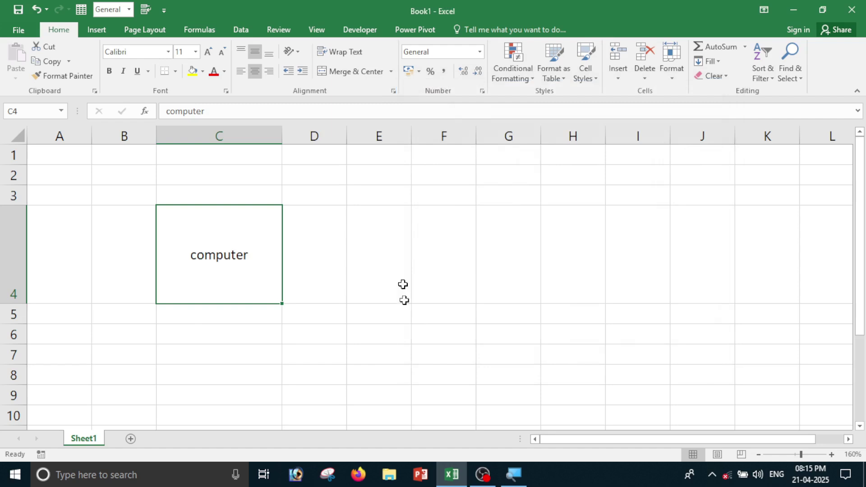
click(296, 53)
Open the Format Cells alignment settings, cancel without changes, and undo the last formatting change.
click(332, 152)
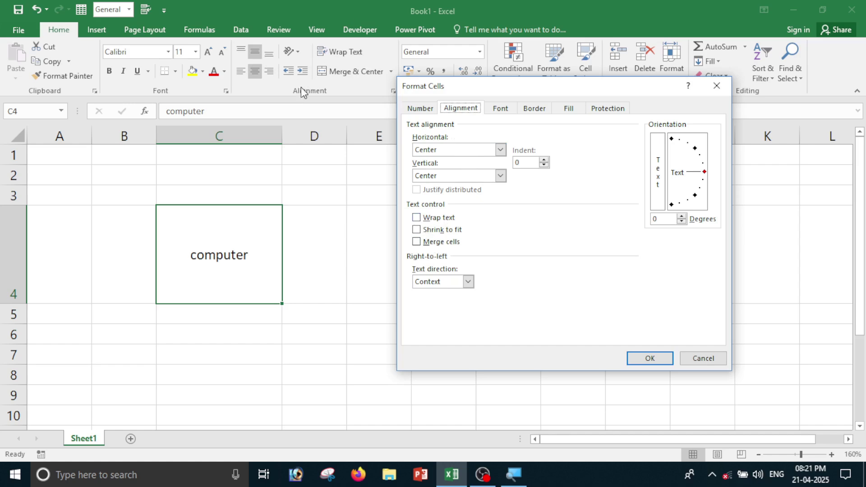
click(700, 361)
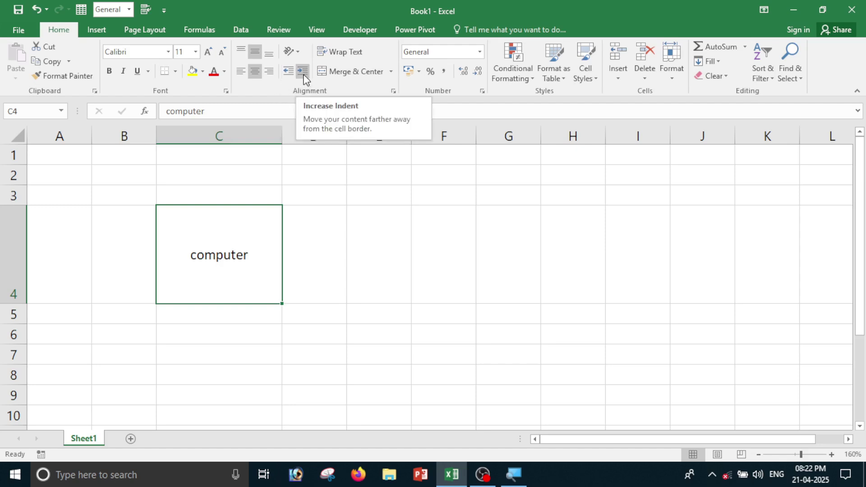
key(ctrl+z)
Left-align computer in C4, increase its indent several times, then decrease it five times.
click(306, 77)
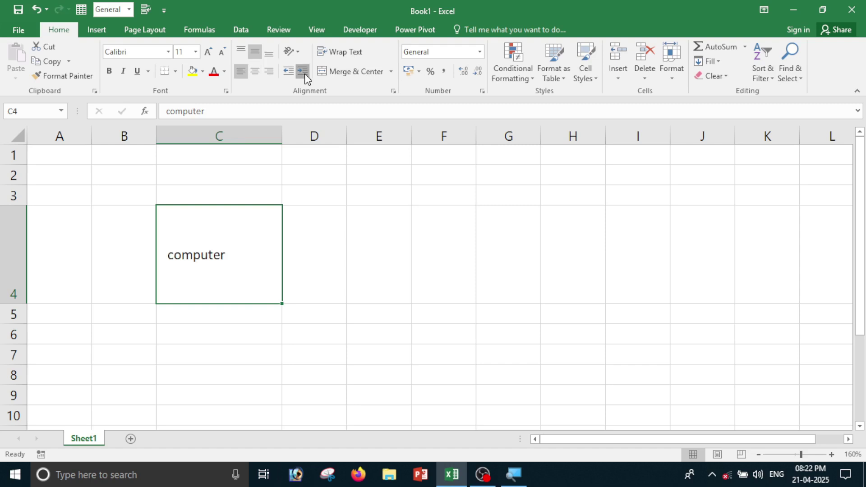
click(304, 74)
click(305, 74)
click(305, 74)
click(305, 74)
click(305, 75)
click(304, 75)
click(305, 74)
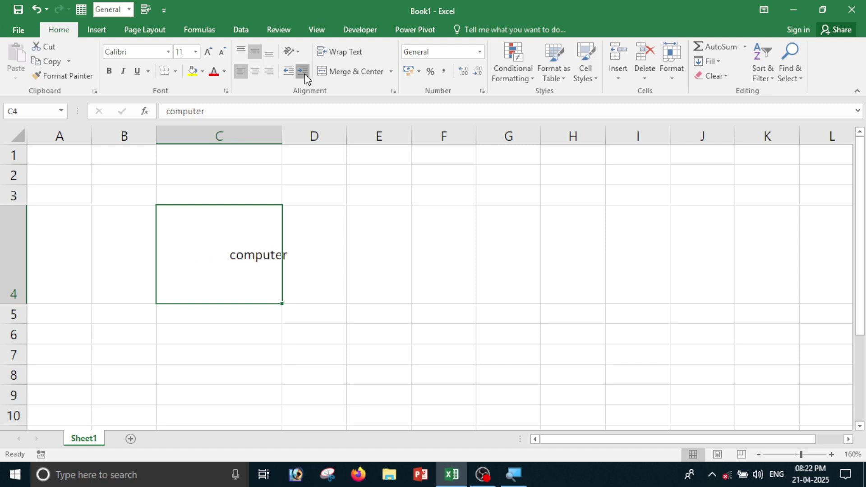
click(305, 74)
click(304, 74)
click(304, 74)
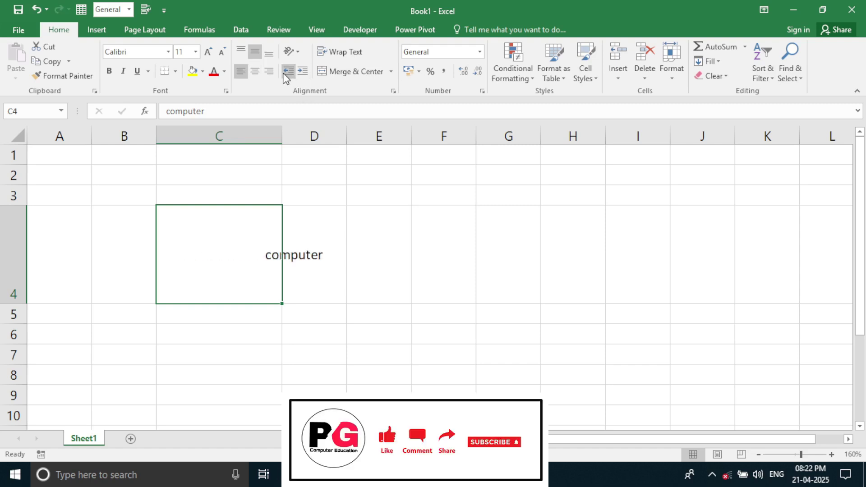
click(286, 75)
click(286, 75)
click(286, 75)
click(286, 75)
click(286, 74)
click(286, 75)
click(286, 74)
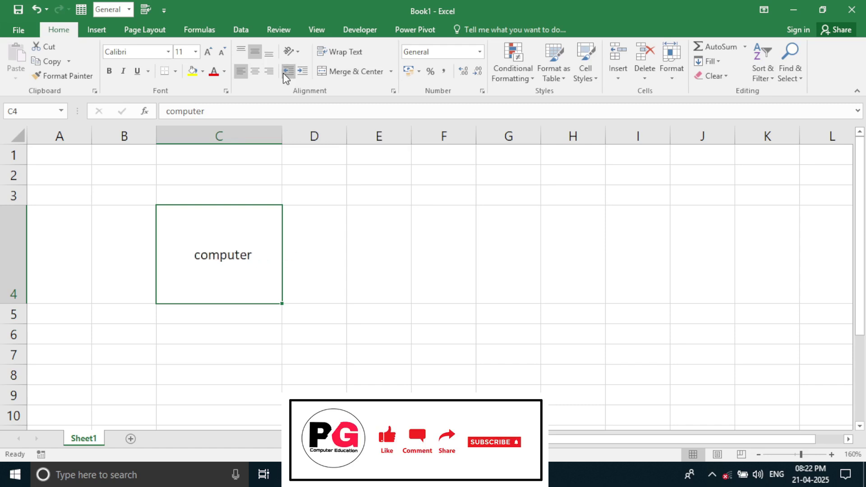
click(287, 74)
click(286, 75)
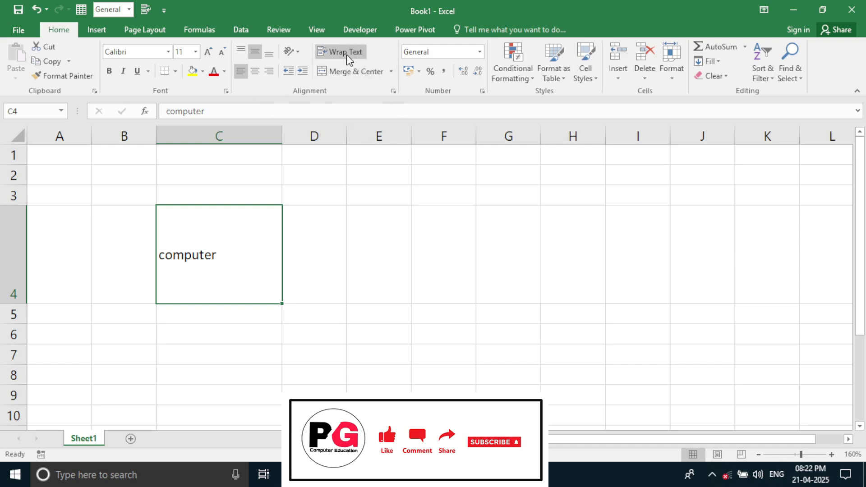
Enter a long string of capital letters into D4, letting it overflow neighbouring columns.
click(346, 319)
key(Up)
key(Right)
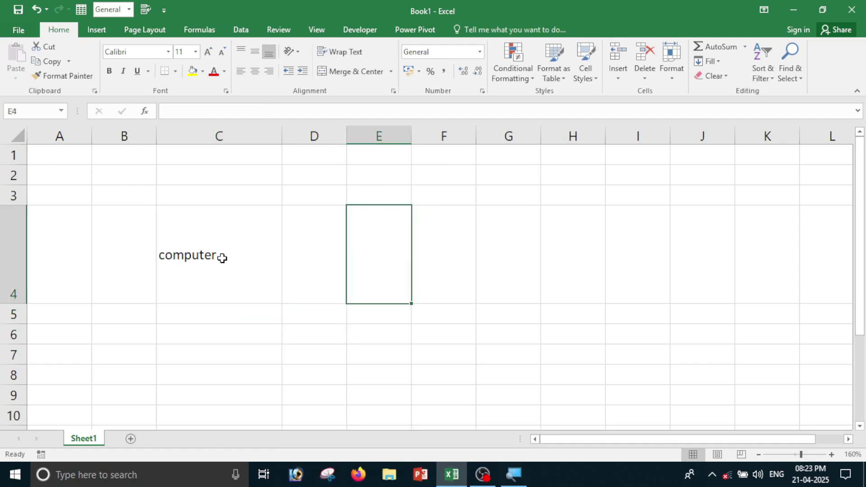
click(315, 262)
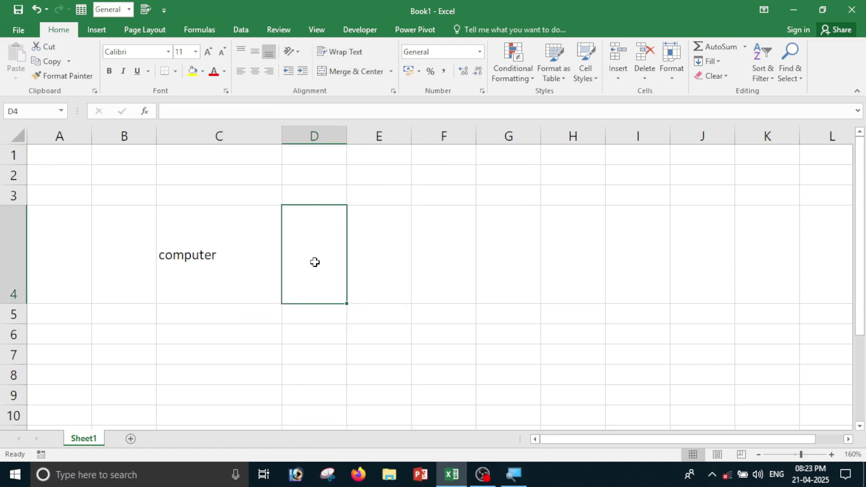
double_click(315, 262)
text(JFLKDSFLKADSFLJADLS)
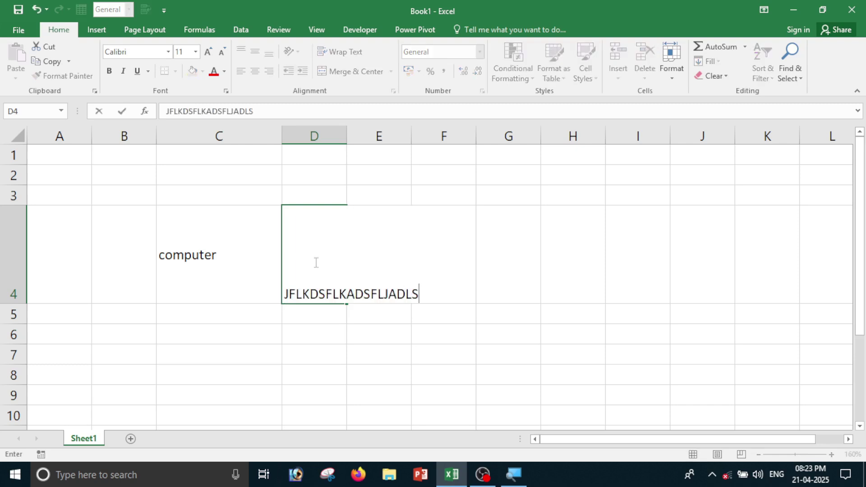
text(KJFLKADSJFLKAJDSKFJALKDSJFASDF)
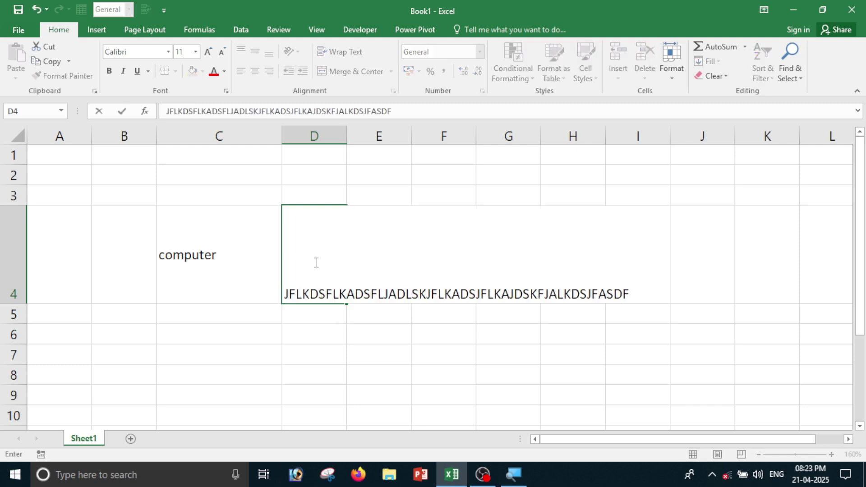
click(482, 364)
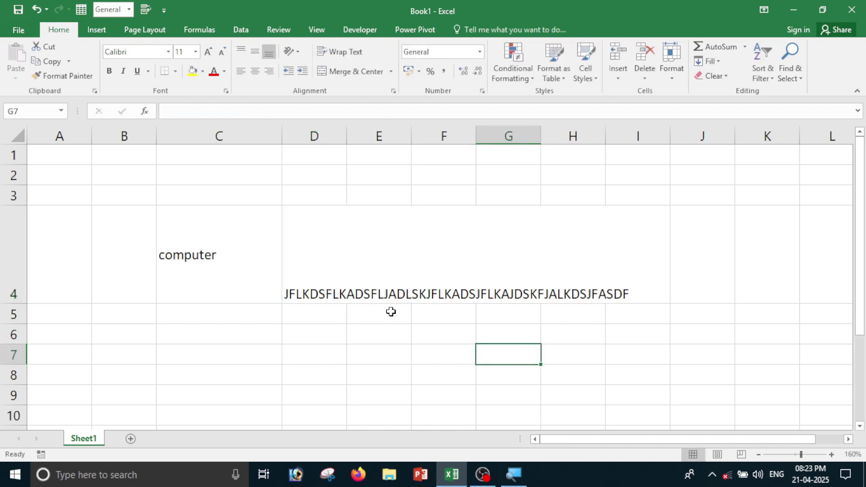
click(324, 291)
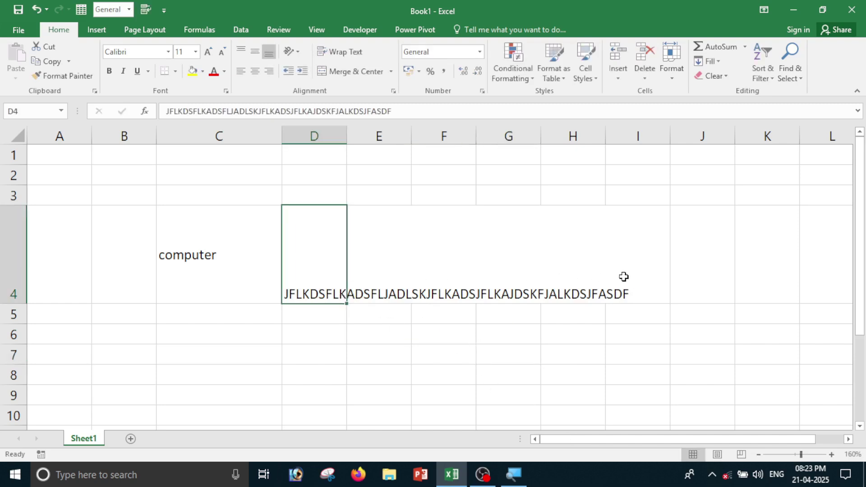
click(549, 334)
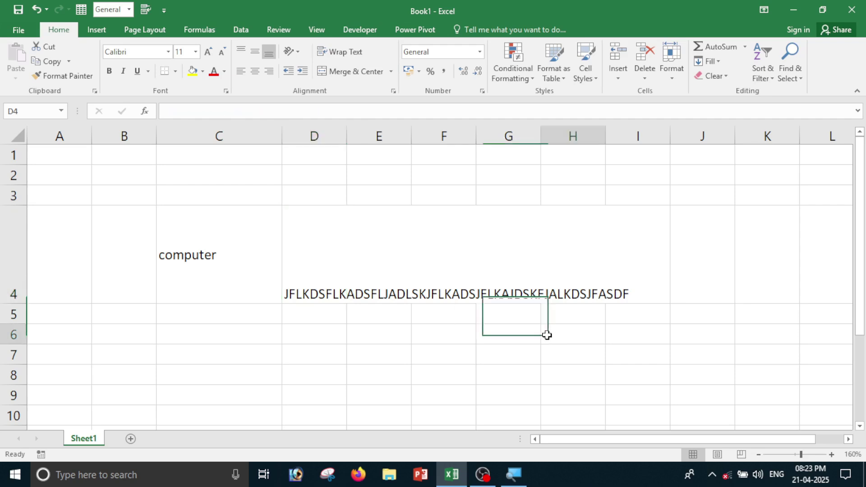
Wrap D4's text and append more capital letters to it.
click(330, 277)
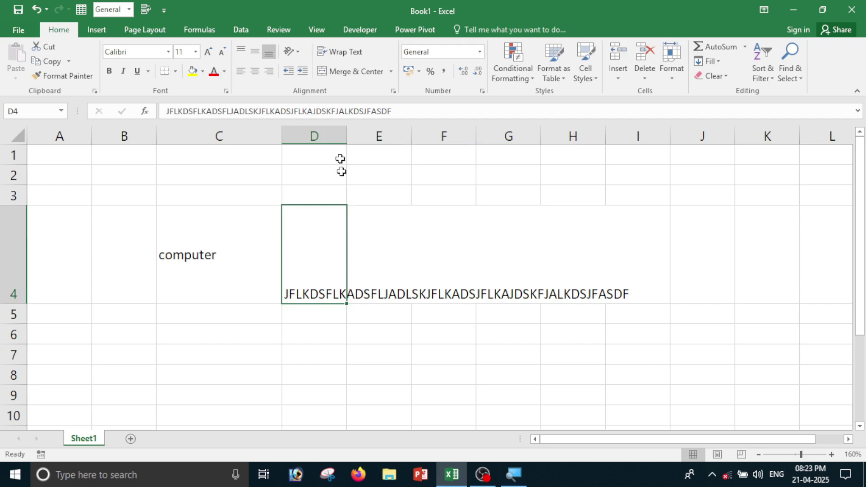
click(345, 54)
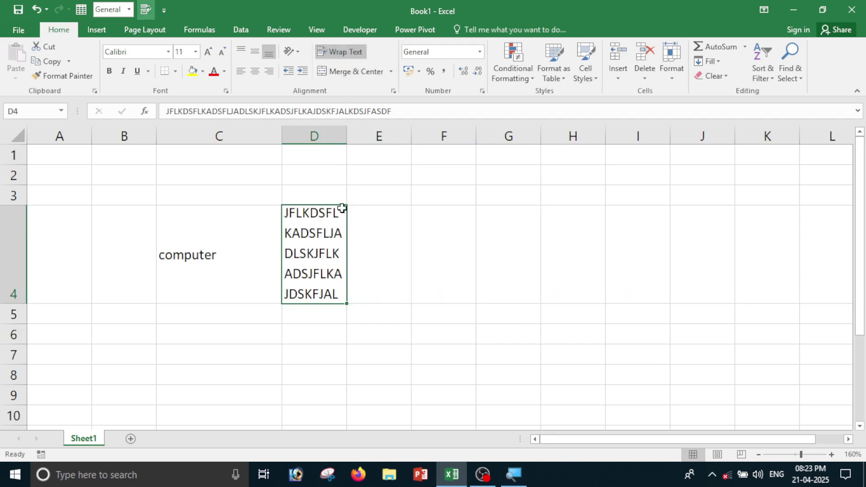
double_click(335, 286)
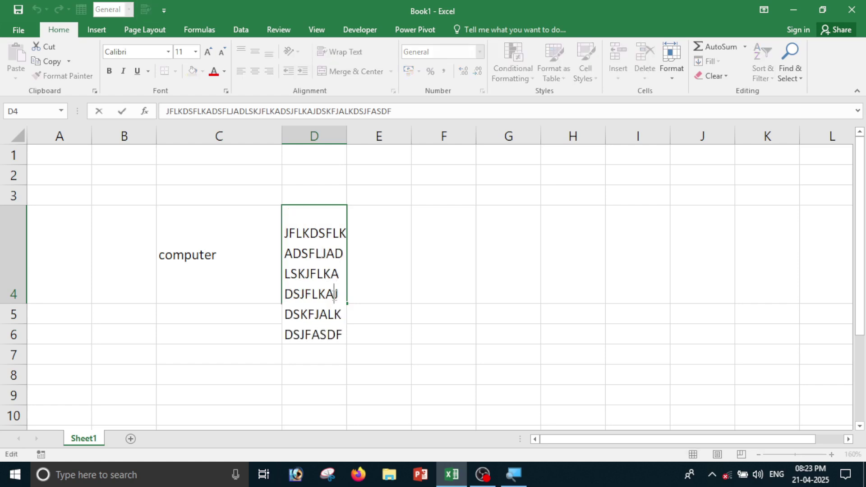
text(FJDLKJFALKDSJFASDKFLJADSKFJLKASDJD)
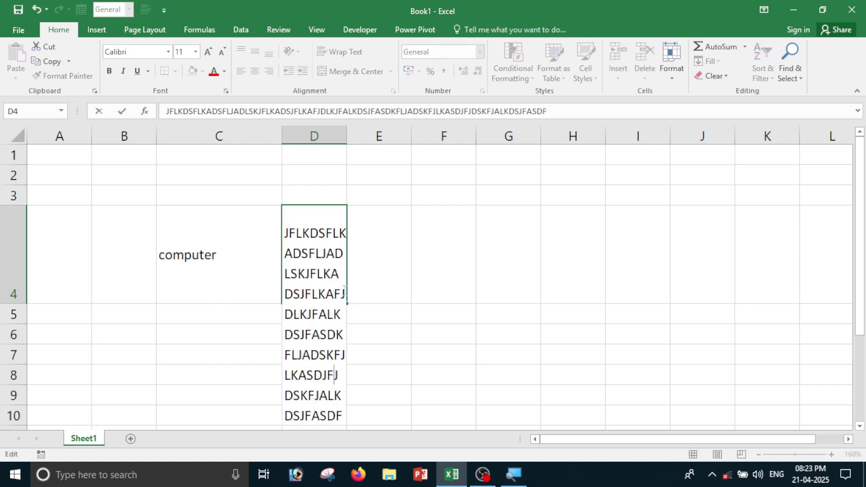
click(492, 283)
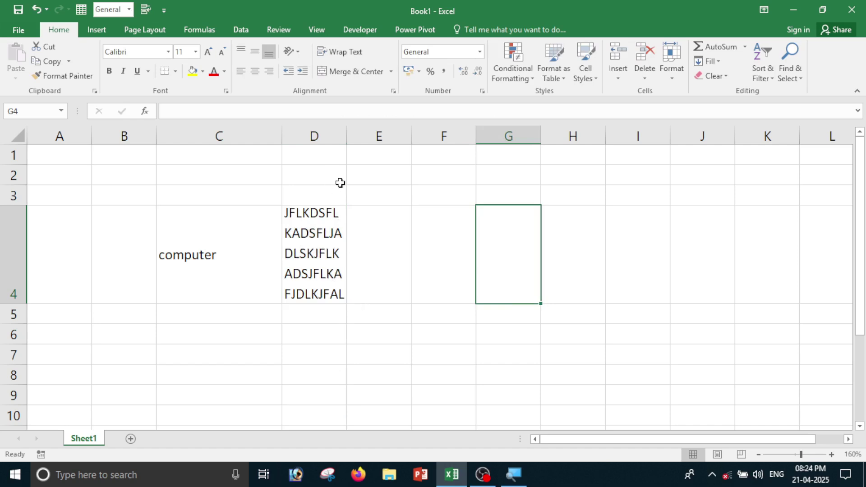
Widen column D, heighten row 4, centre D4 both ways, and toggle Wrap Text off and on.
drag(341, 137, 450, 137)
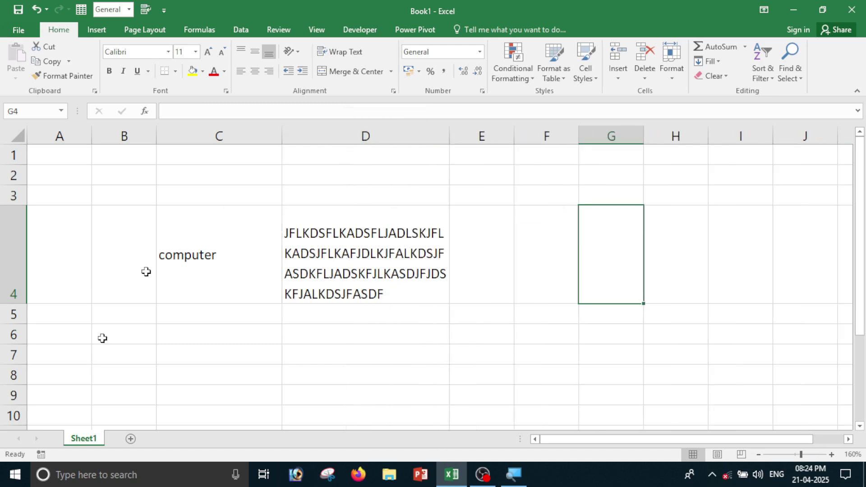
drag(17, 301, 17, 366)
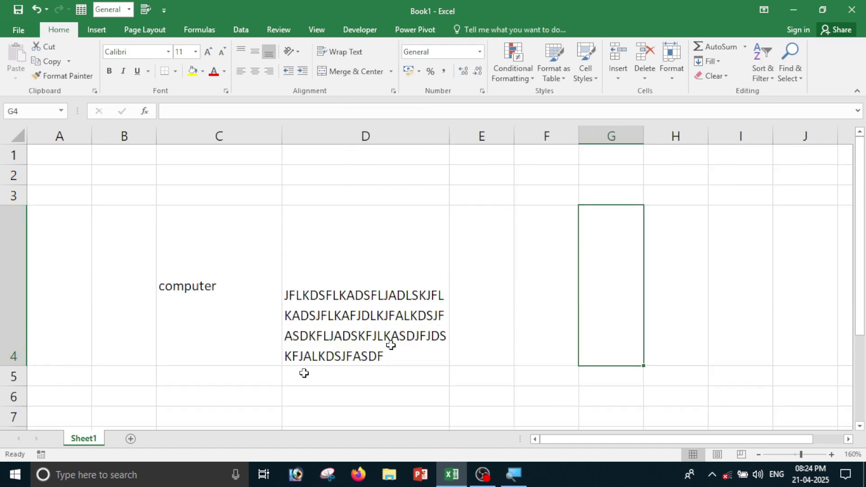
click(437, 310)
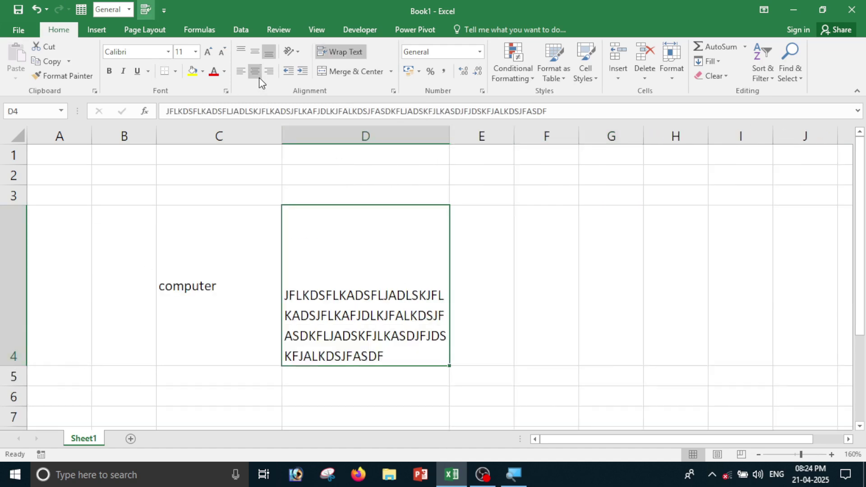
click(255, 71)
click(254, 52)
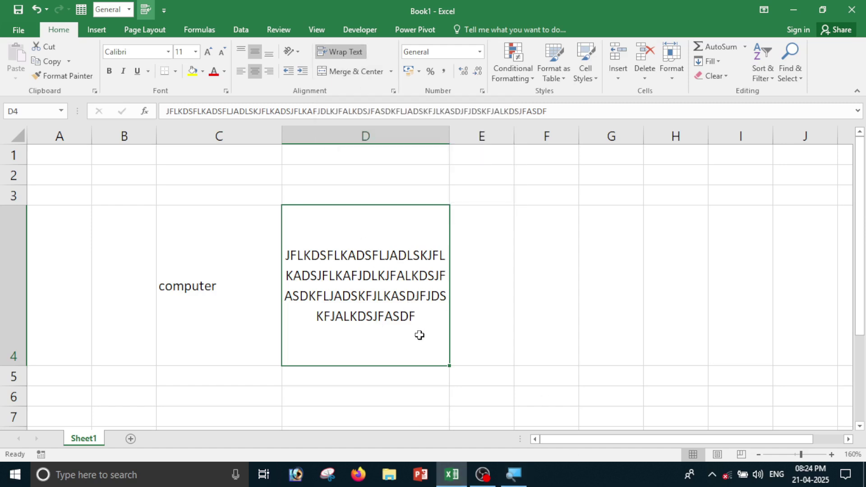
click(351, 52)
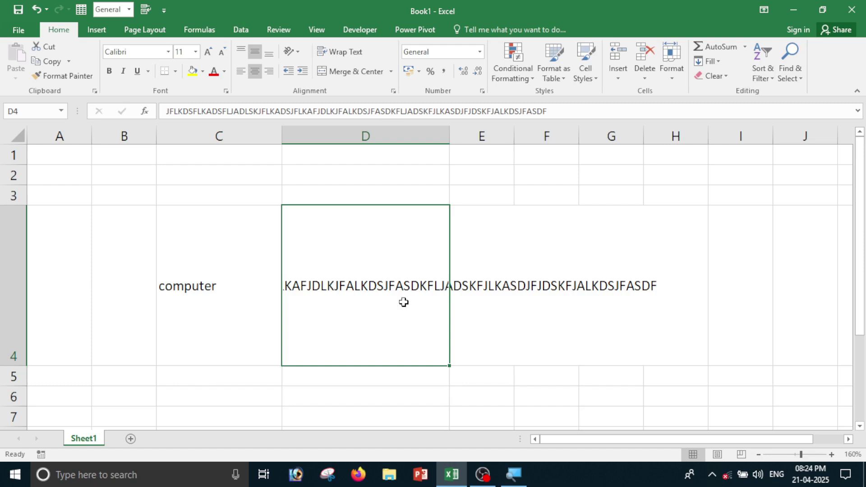
click(344, 52)
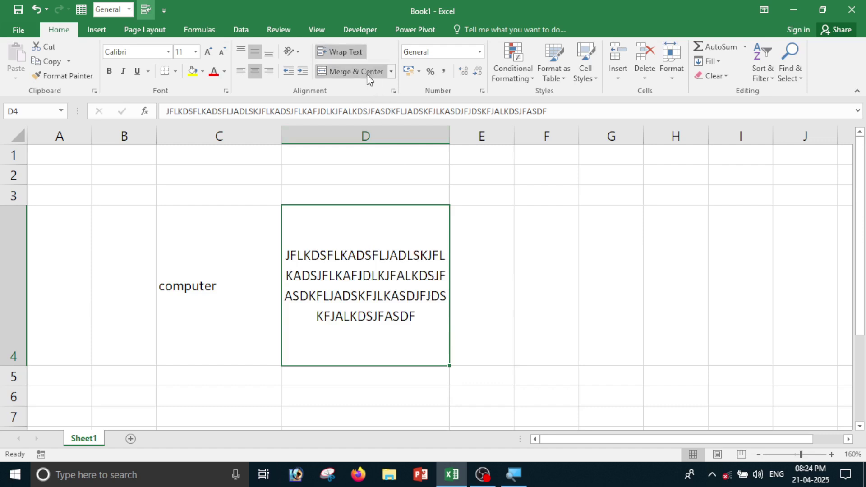
Select A2:E2 and merge them into one centred cell.
click(562, 278)
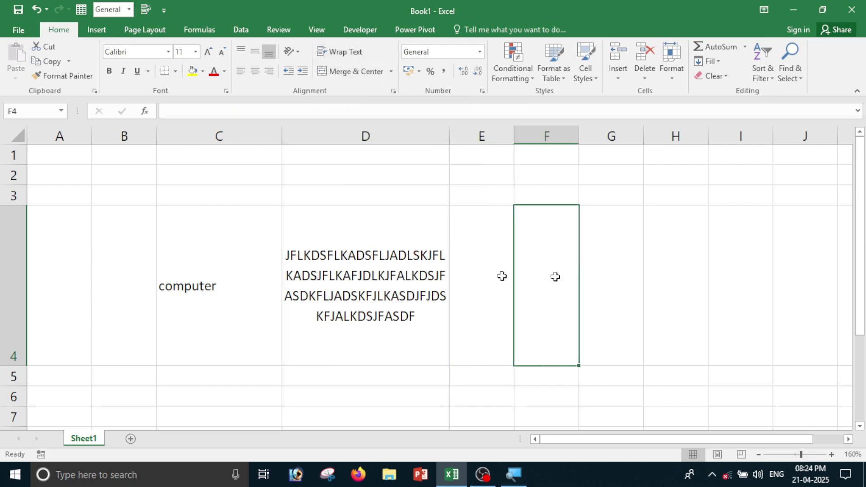
click(88, 181)
click(174, 180)
click(331, 182)
click(493, 183)
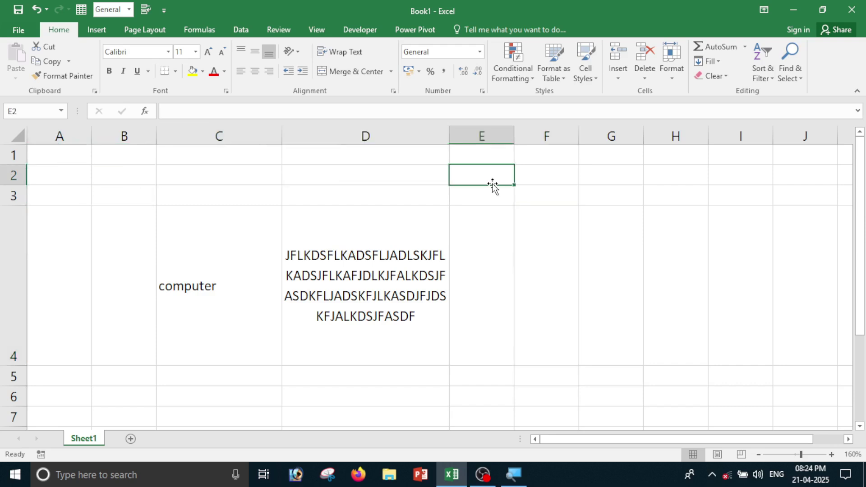
drag(33, 177, 499, 176)
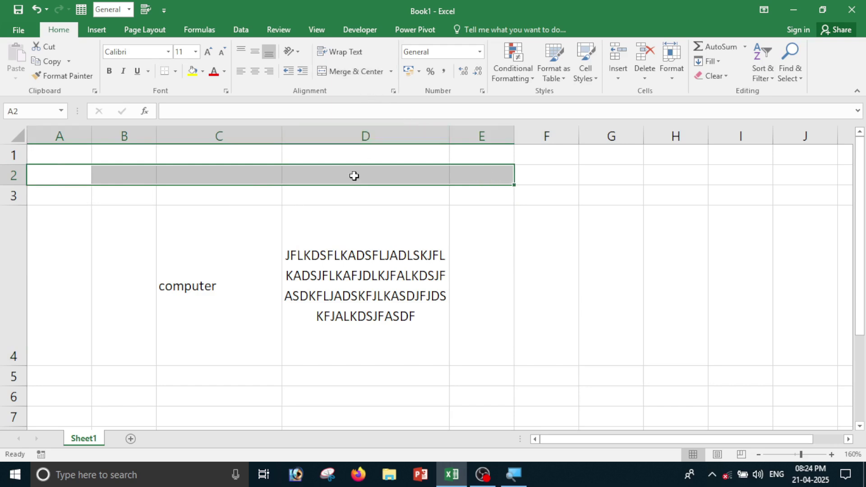
click(100, 193)
click(67, 172)
click(207, 168)
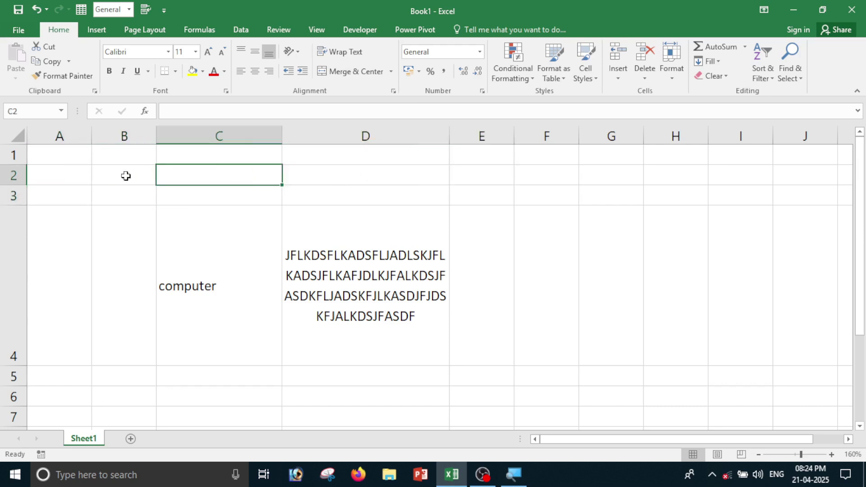
click(68, 174)
drag(68, 173, 490, 175)
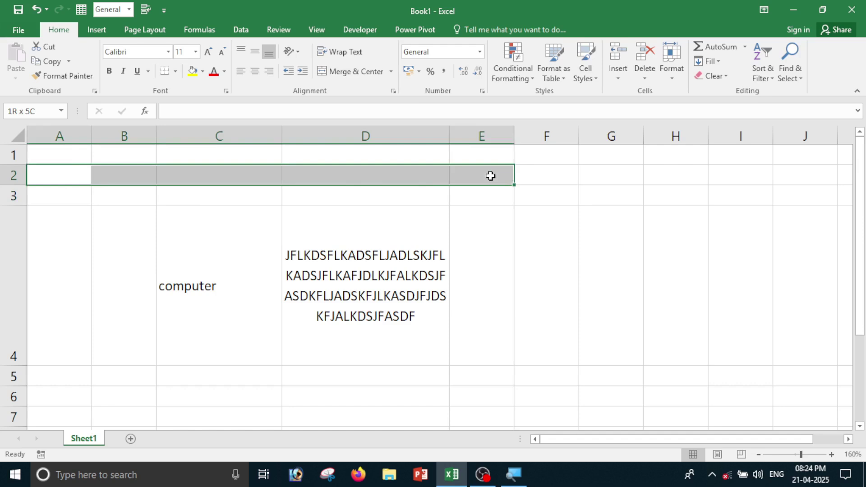
drag(490, 175, 490, 175)
click(336, 75)
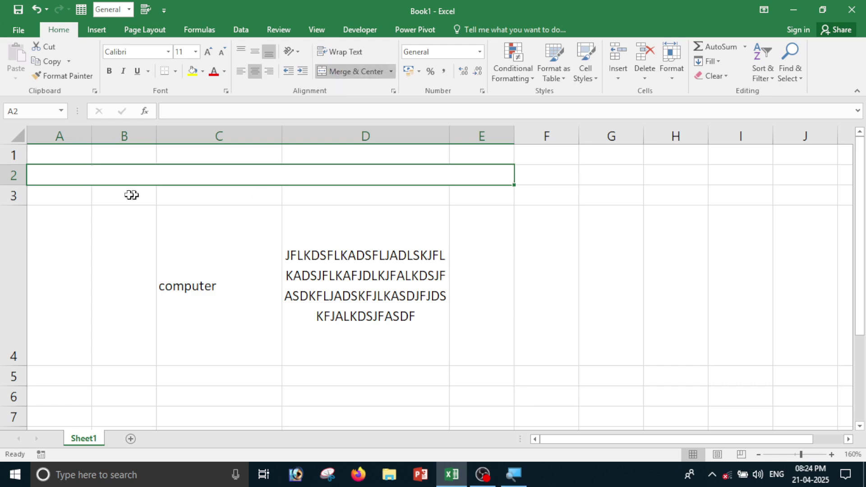
Enter the title PG COMPUTER EDUCATION in the merged cell.
click(82, 204)
click(73, 171)
double_click(107, 177)
text(P)
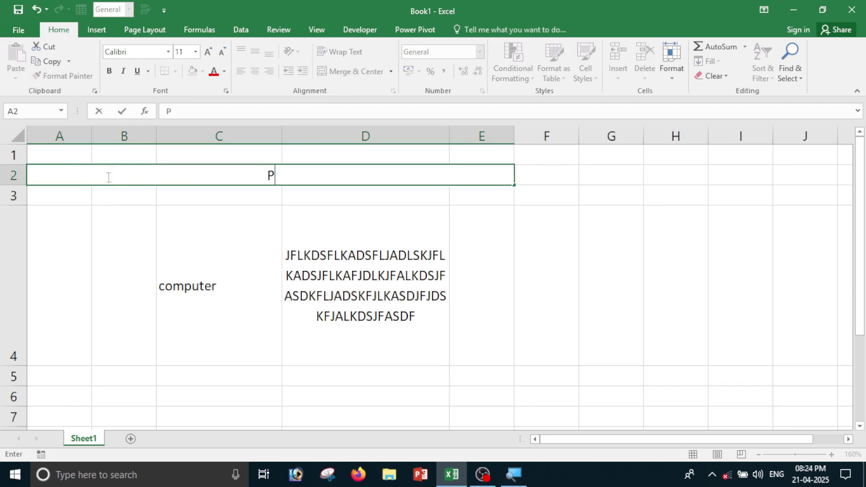
text(G COMPUTER EDUCATION)
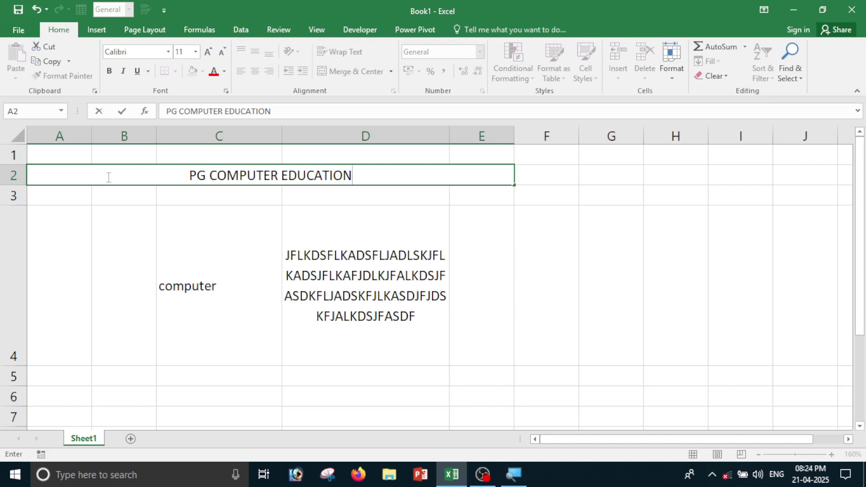
key(Return)
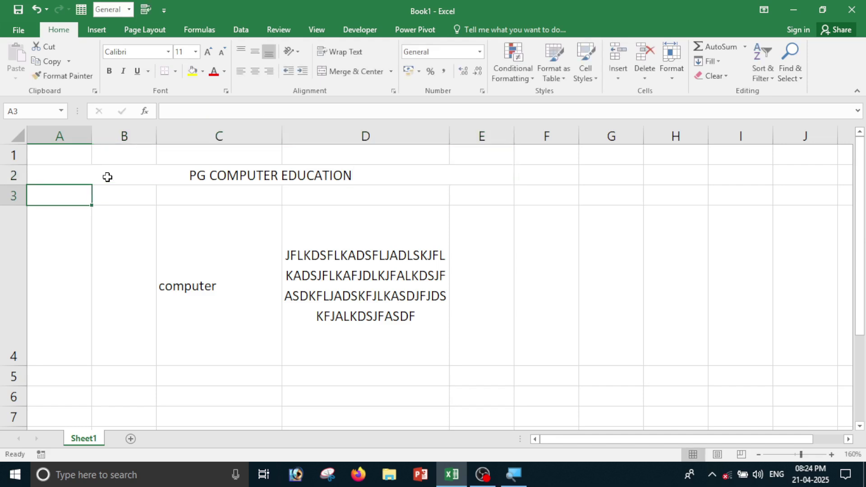
Give the title cell a yellow fill and red font colour.
click(315, 173)
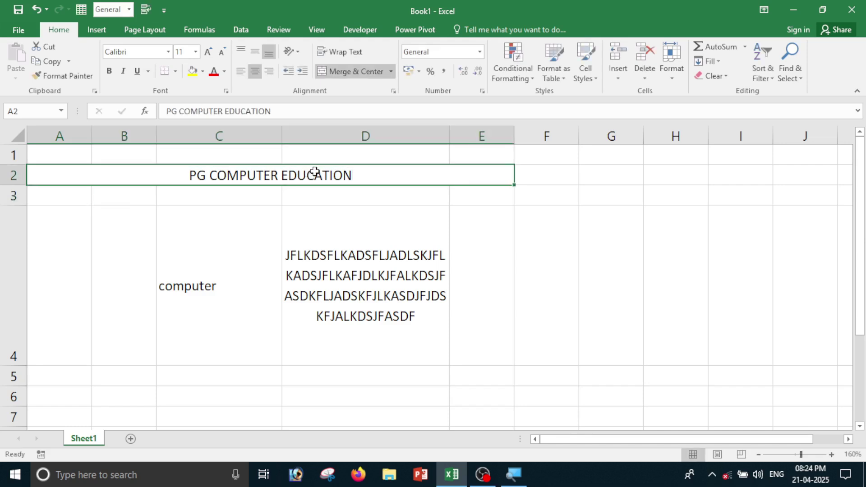
click(193, 71)
click(214, 72)
click(317, 266)
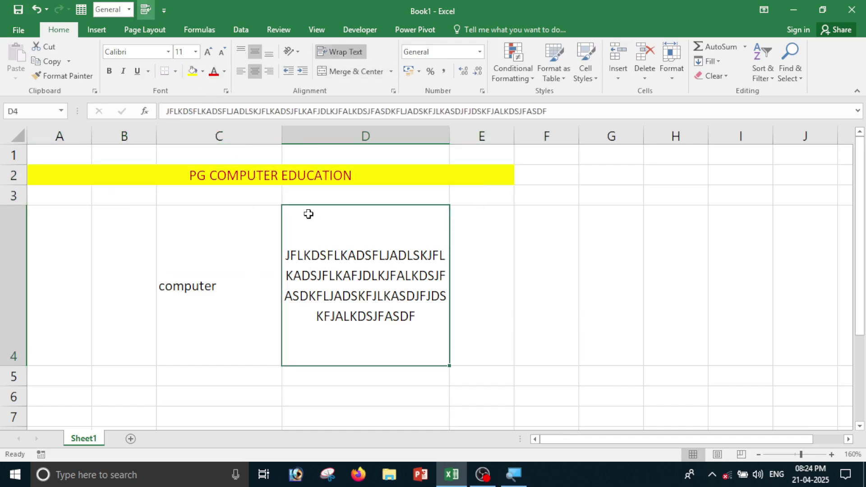
click(376, 174)
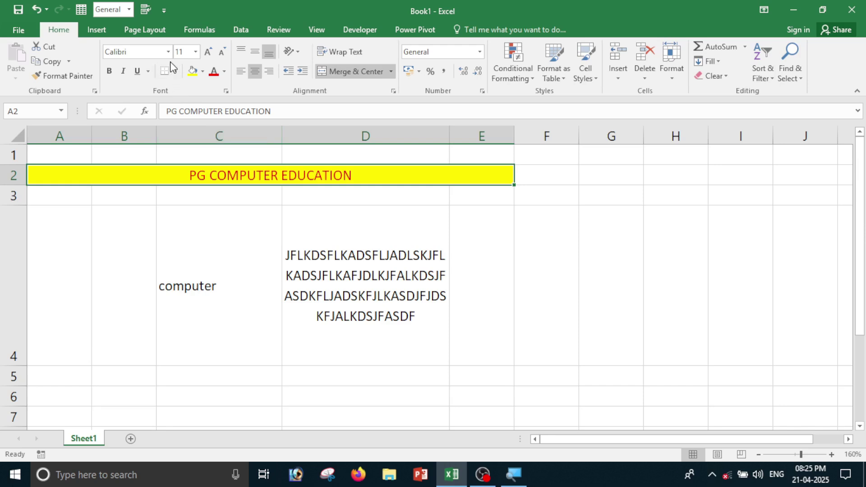
click(176, 72)
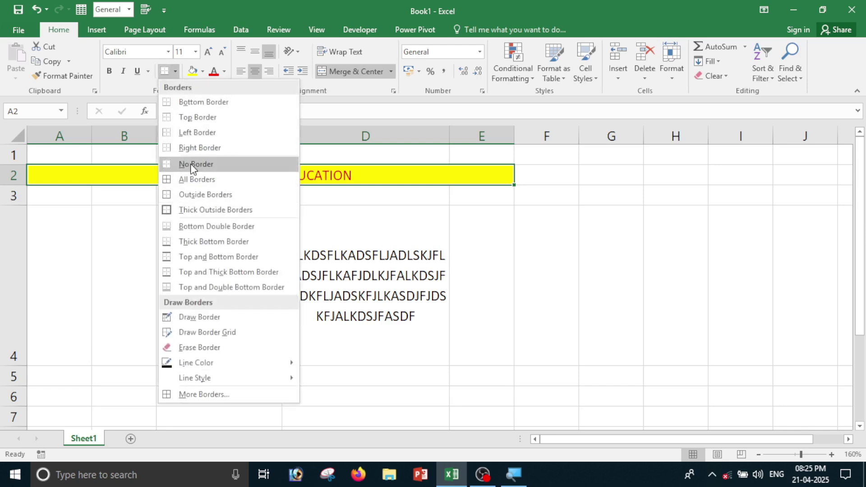
Add an outside border around the title and unmerge the title cells.
click(192, 195)
click(209, 216)
click(238, 180)
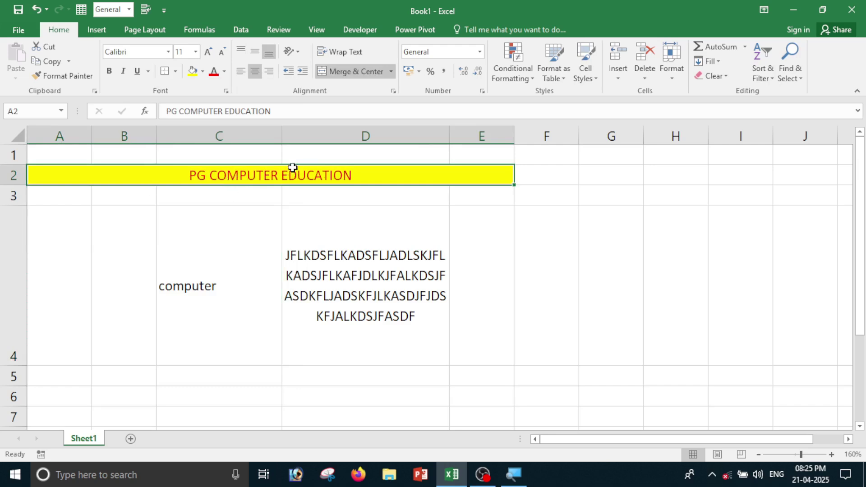
click(354, 74)
Reselect A2:E2 and merge and centre the title across it again.
click(103, 218)
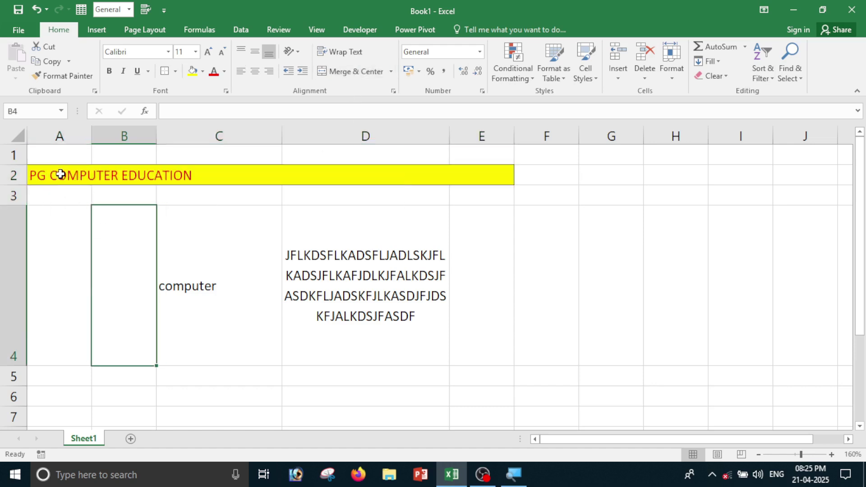
click(60, 175)
click(261, 175)
click(400, 182)
click(454, 178)
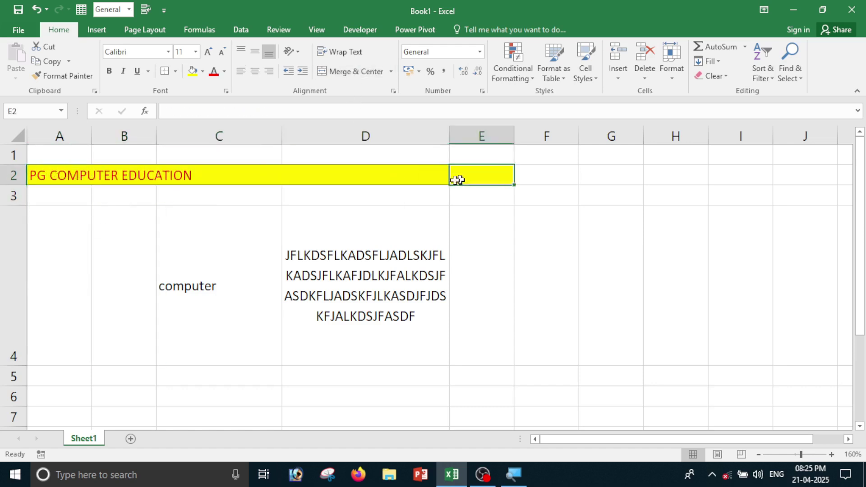
drag(50, 176, 499, 174)
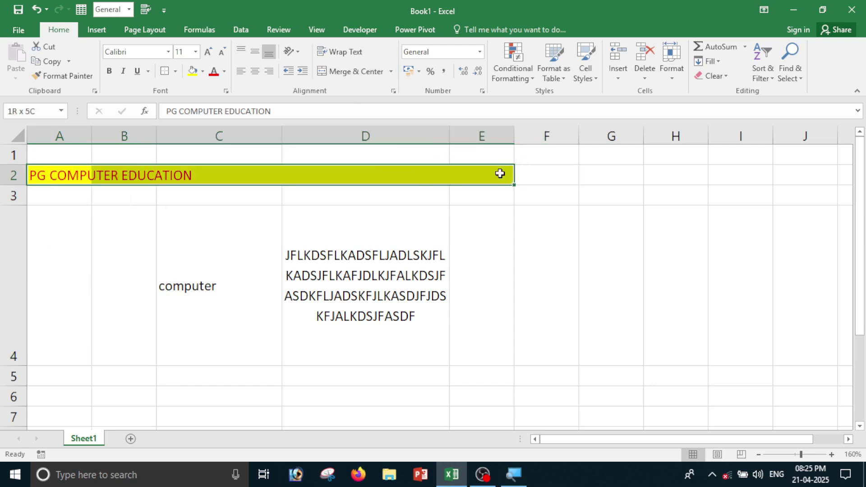
click(363, 72)
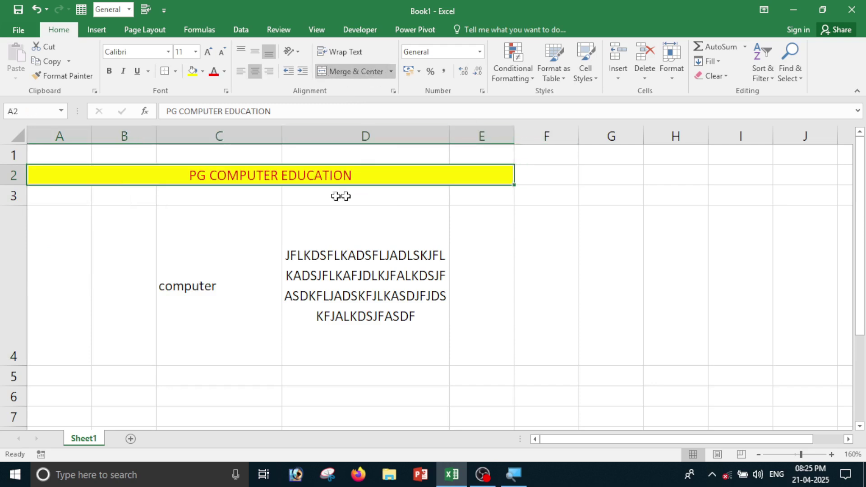
Unmerge the title once more and reselect A2 through E2.
click(83, 191)
click(398, 174)
click(354, 73)
click(343, 212)
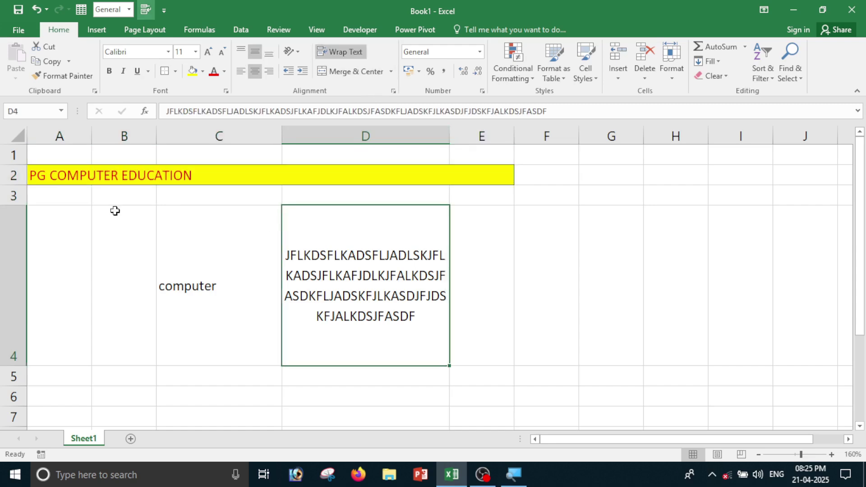
click(51, 178)
click(64, 207)
drag(52, 168, 466, 174)
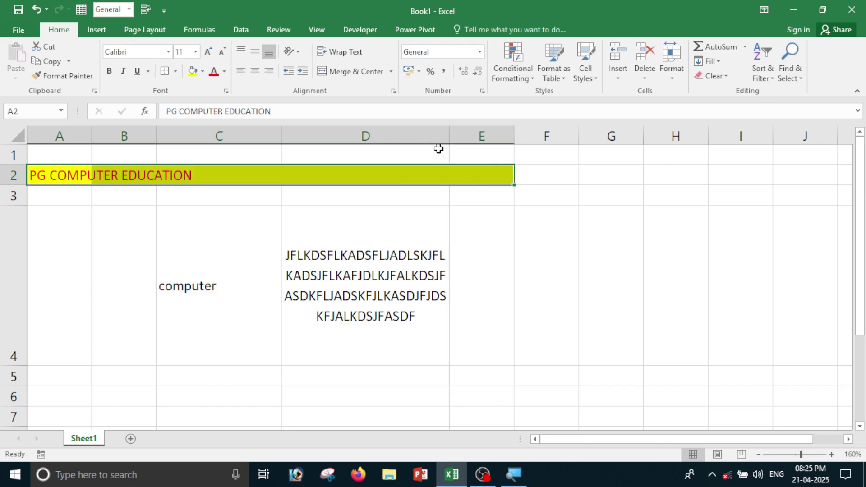
Merge A2:E2 across without centring, then unmerge it with the Merge & Center button.
click(392, 75)
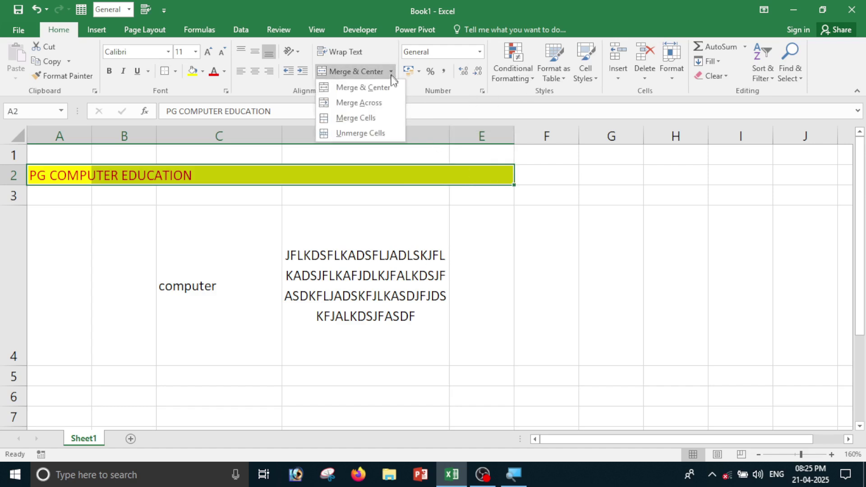
click(375, 104)
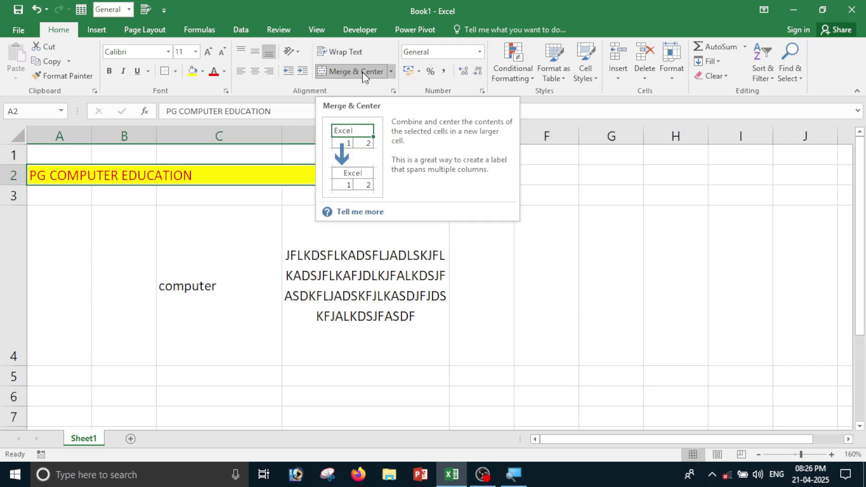
click(391, 72)
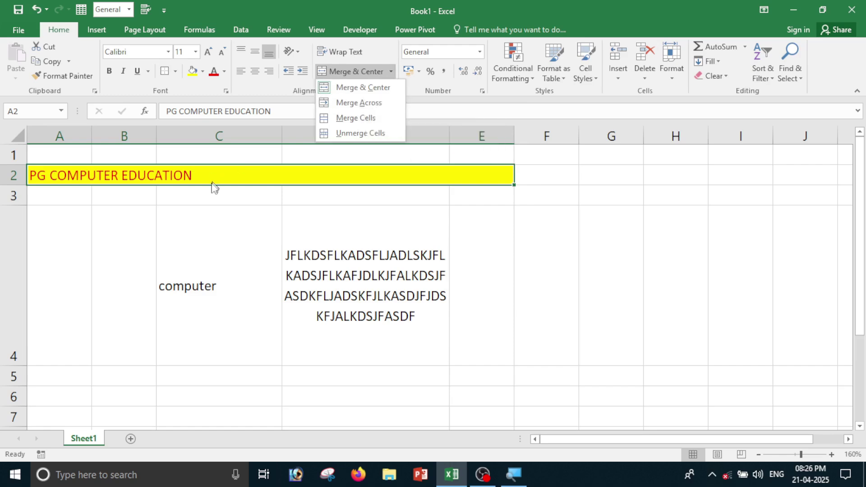
click(354, 109)
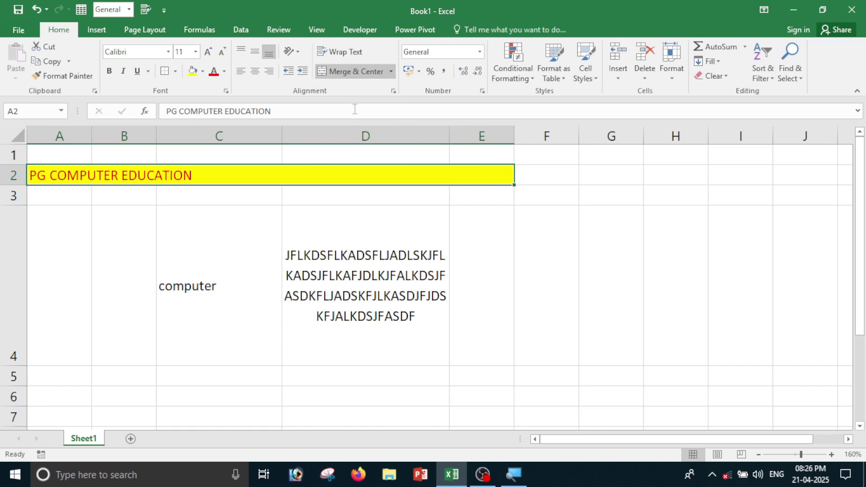
click(342, 74)
Reselect A2:E2 and choose Unmerge Cells from the merge options list.
click(261, 188)
click(88, 178)
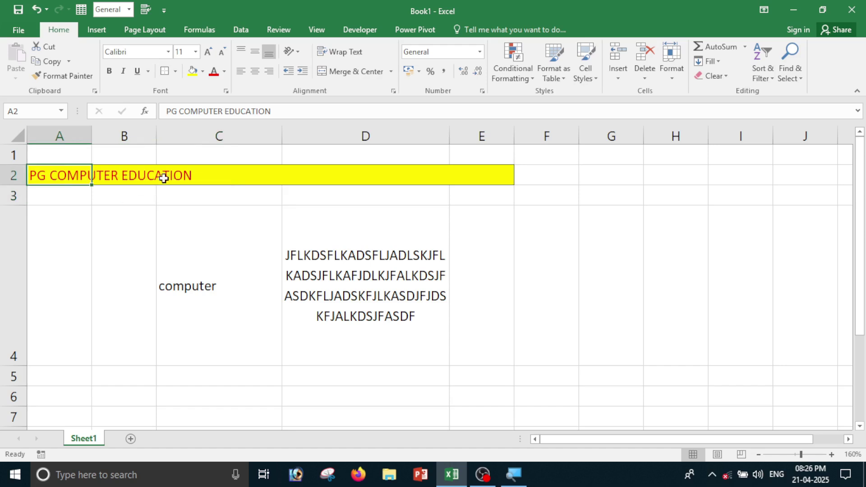
click(164, 179)
click(382, 175)
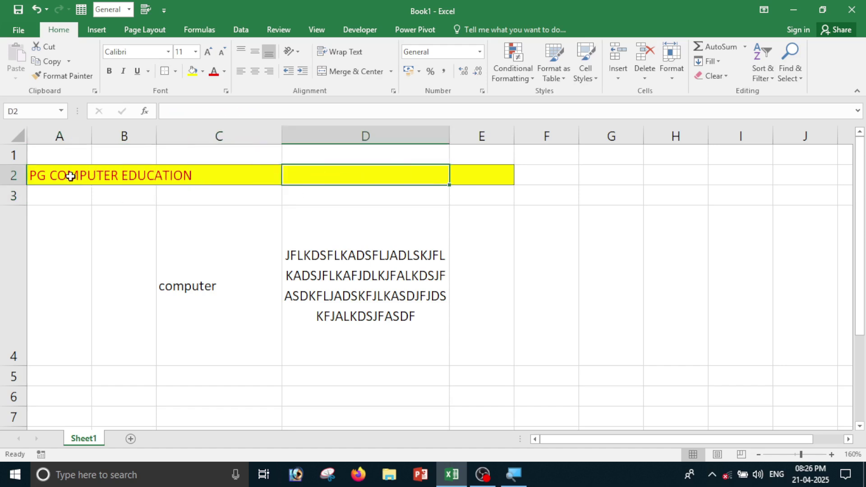
drag(70, 176, 452, 175)
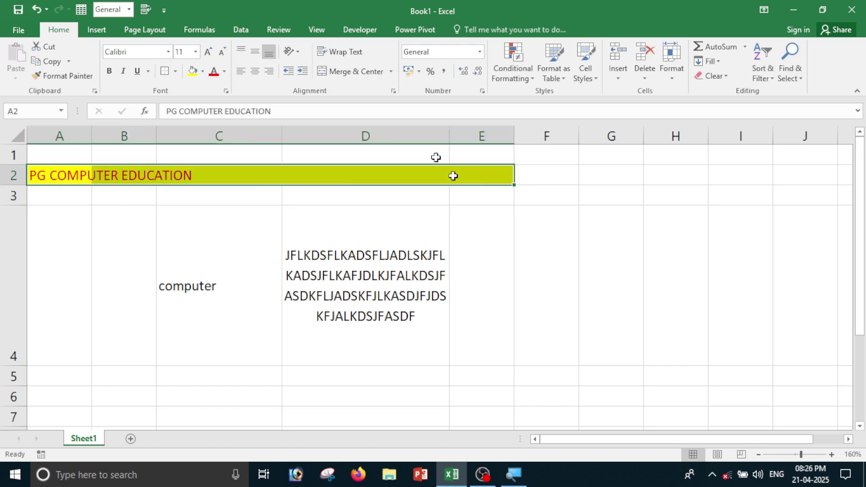
click(391, 72)
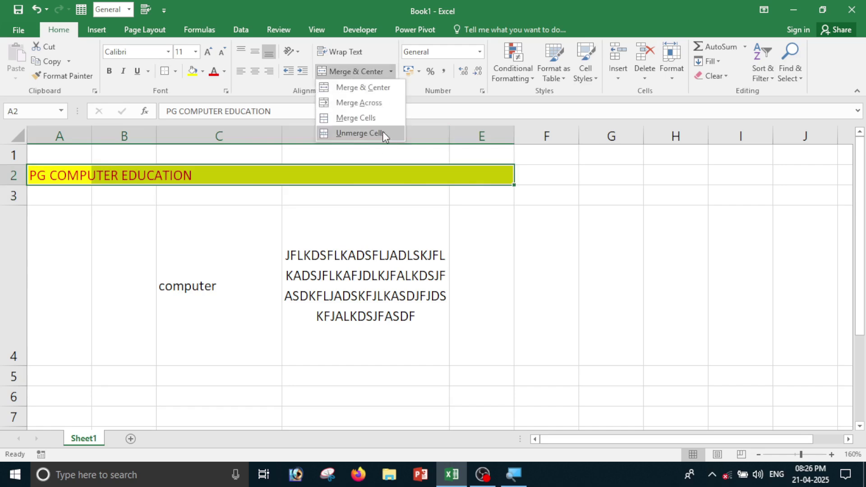
click(369, 121)
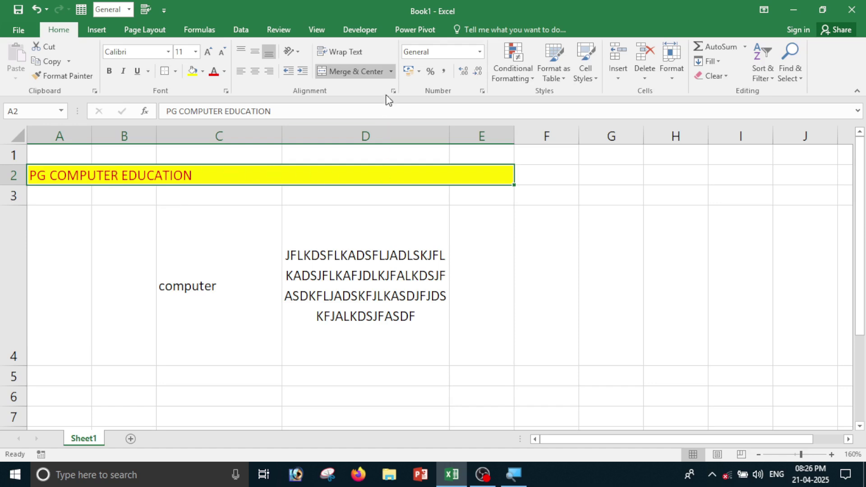
click(392, 72)
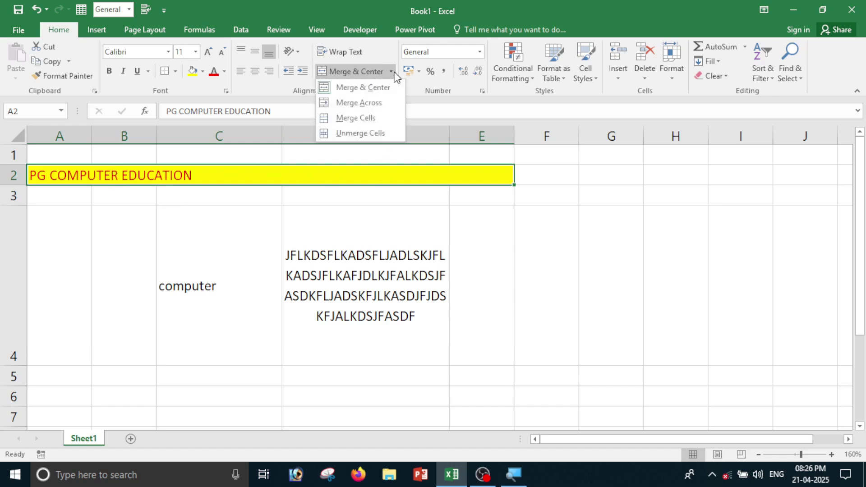
click(363, 135)
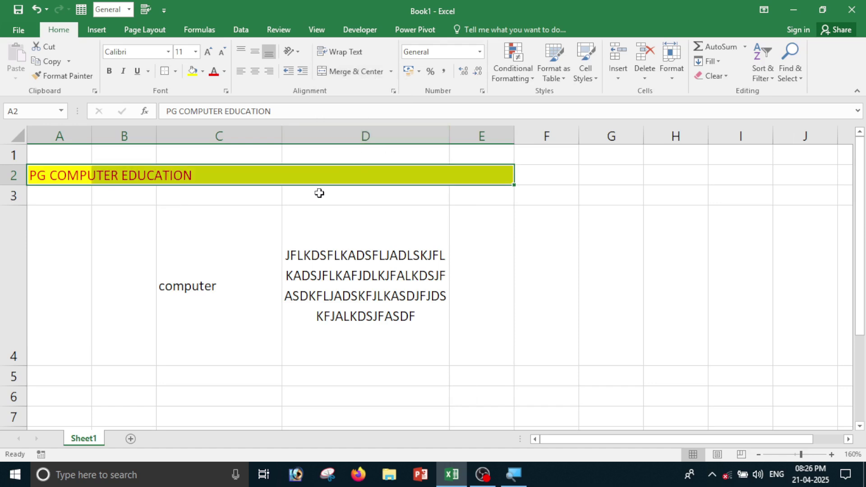
Select A2 through E2 one by one to show they are separate cells.
click(84, 178)
click(102, 178)
click(190, 178)
click(357, 179)
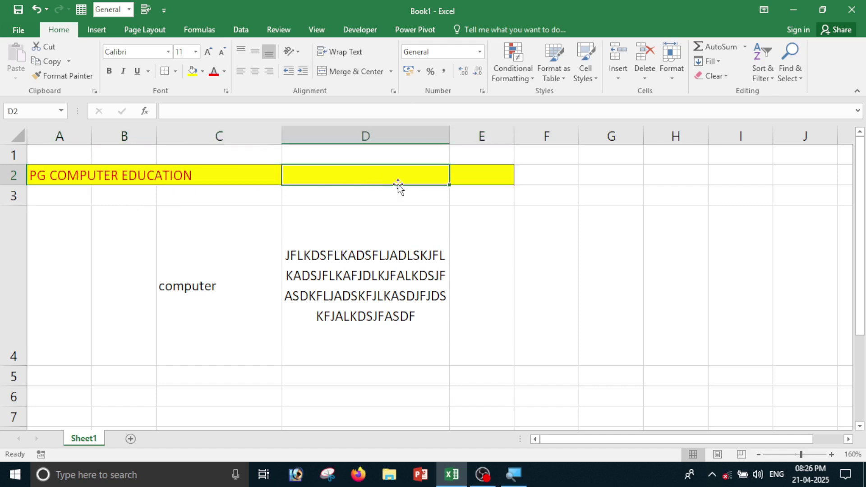
click(460, 177)
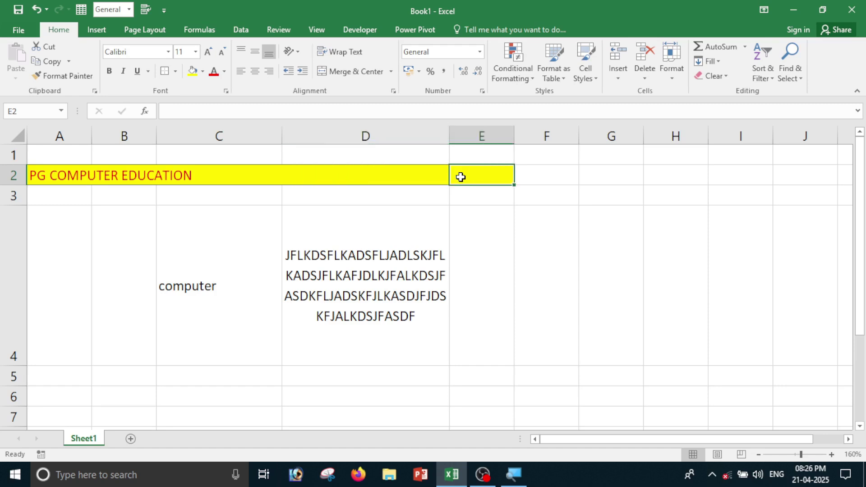
click(362, 254)
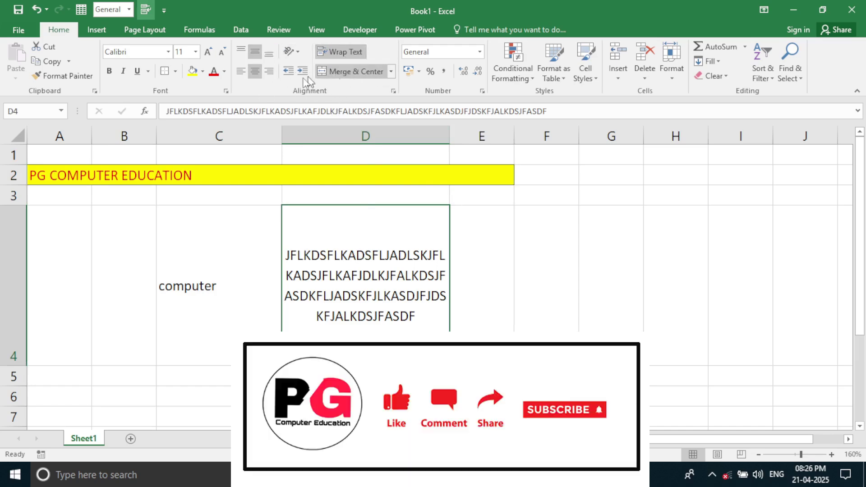
Switch to Sheet2 and preview the available formats in the Number Format list.
click(588, 271)
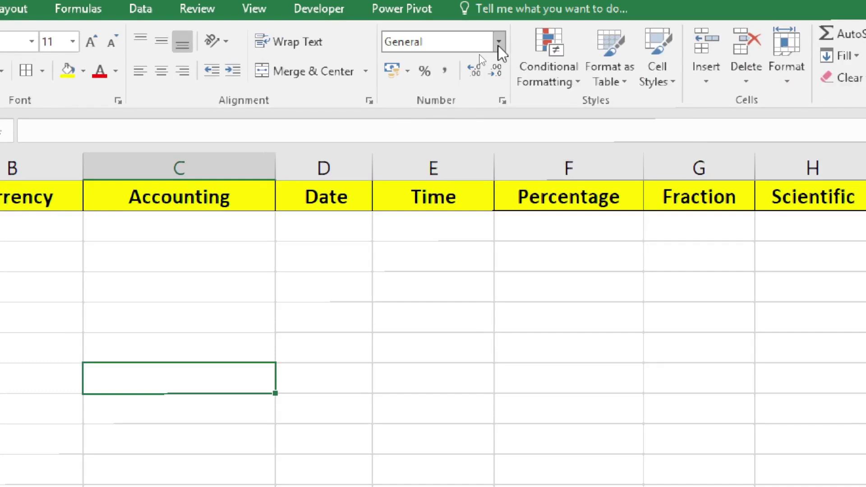
click(499, 46)
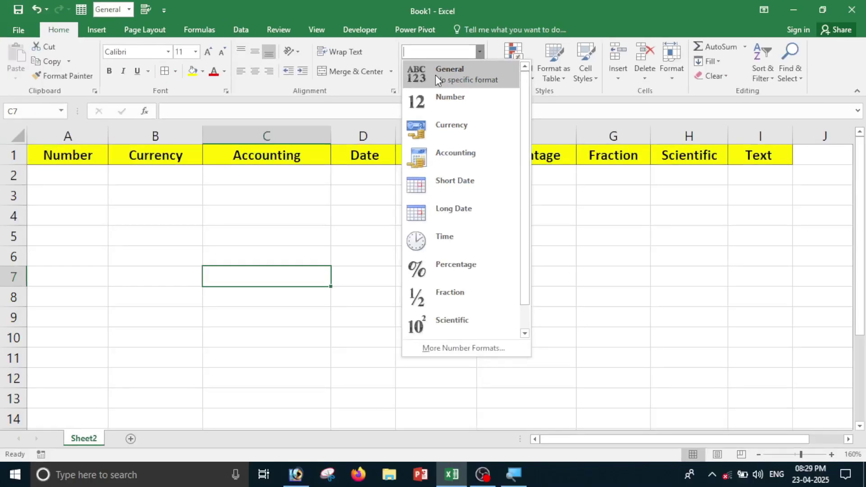
Enter 1214545, 465454, 45454 and 444 in A2:A5 and select that range.
click(242, 276)
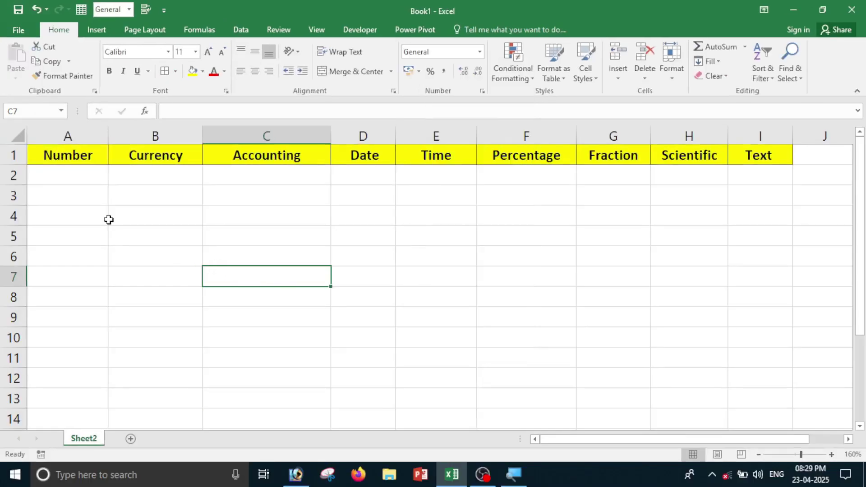
click(62, 182)
text(1214545)
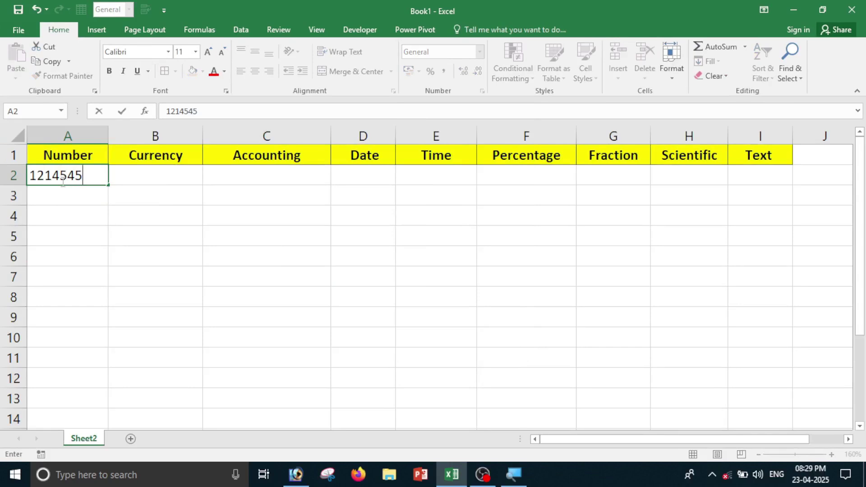
key(Return)
text(465454)
key(Return)
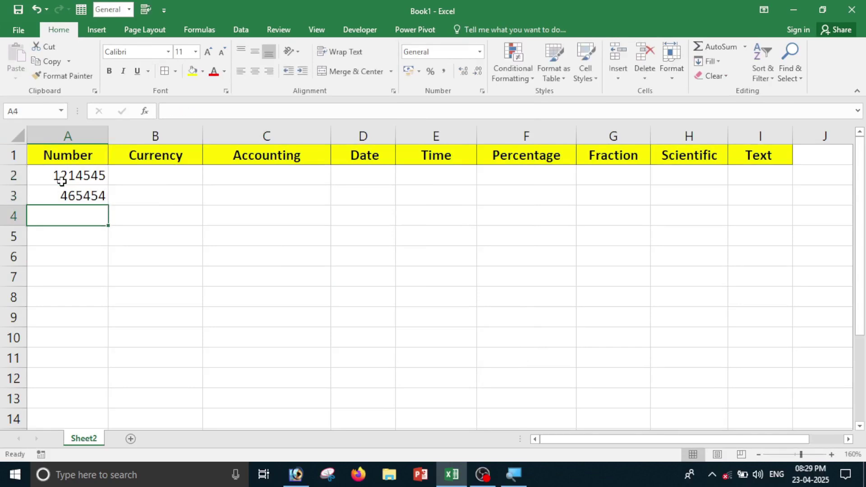
text(45454)
key(Return)
text(444)
key(Return)
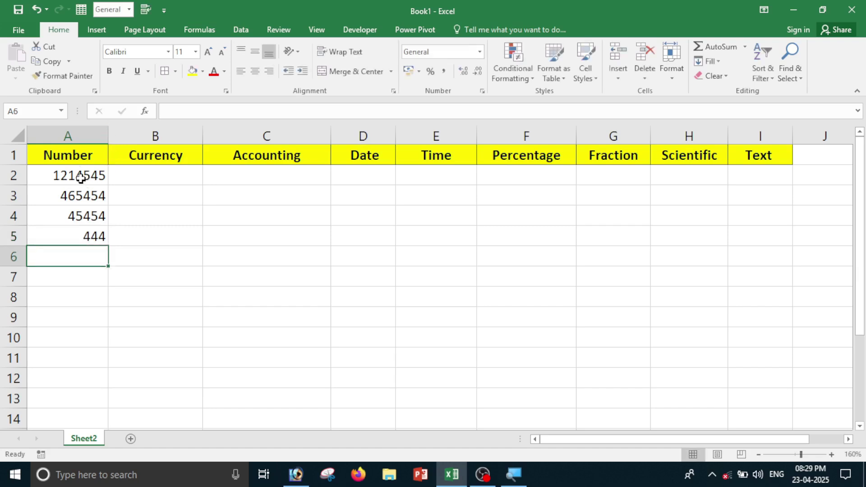
drag(80, 177, 82, 237)
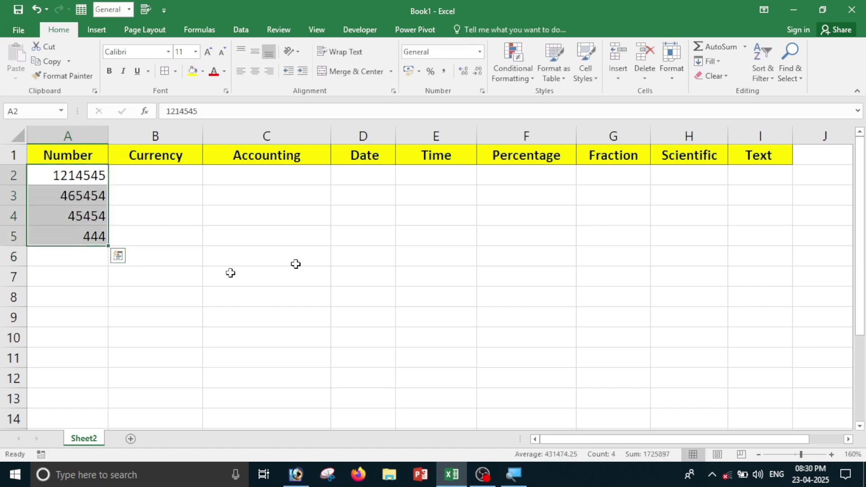
Apply the Number format to A2:A5, then switch them back to General.
click(481, 52)
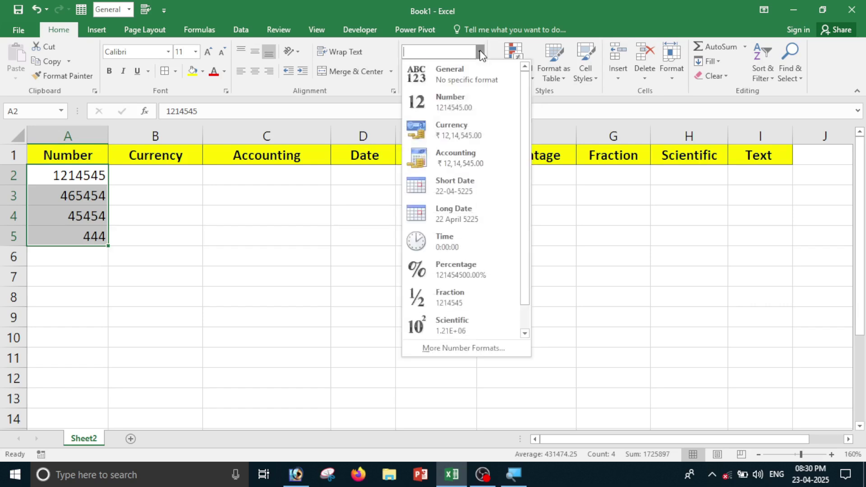
click(459, 110)
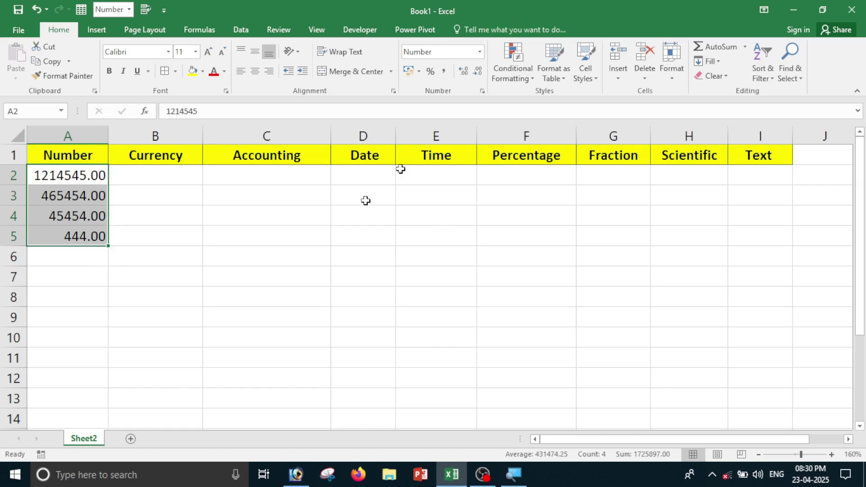
click(478, 54)
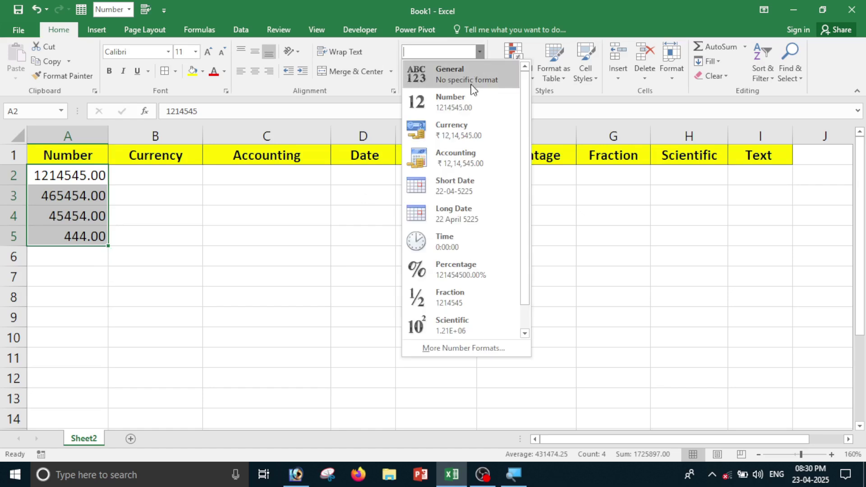
click(432, 79)
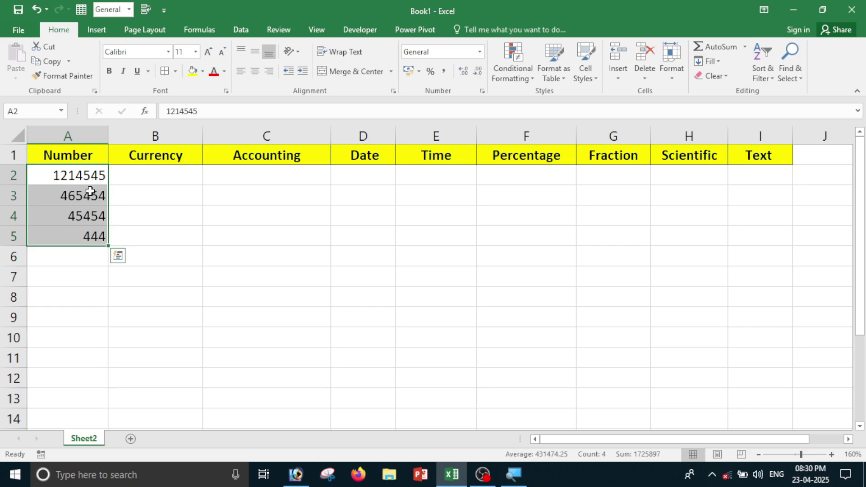
Reapply the Number format so A2:A5 show two decimals, e.g. 1214545.00 and 444.00.
click(480, 52)
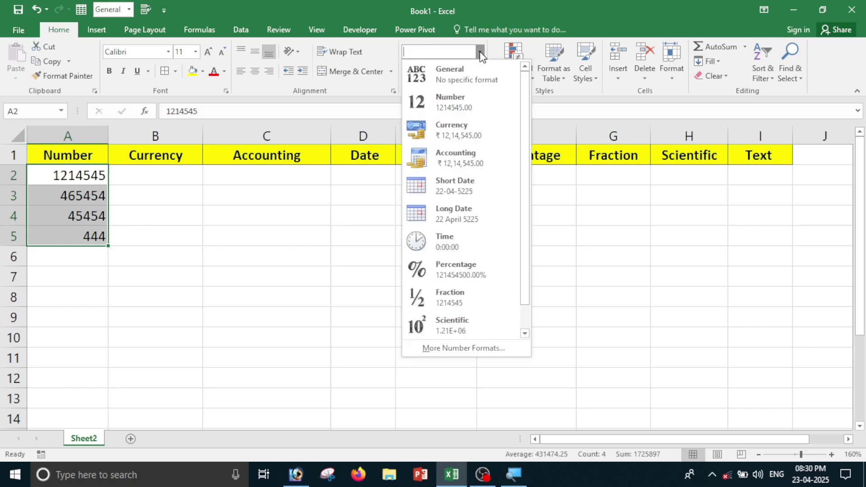
click(450, 102)
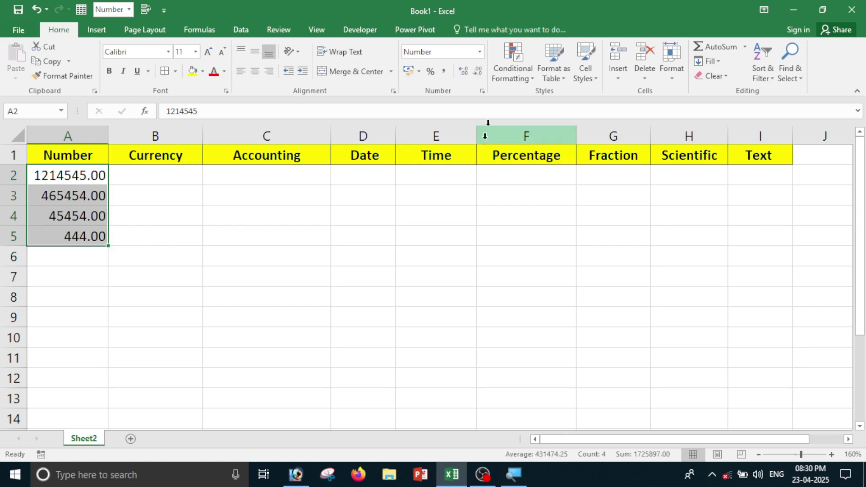
click(480, 51)
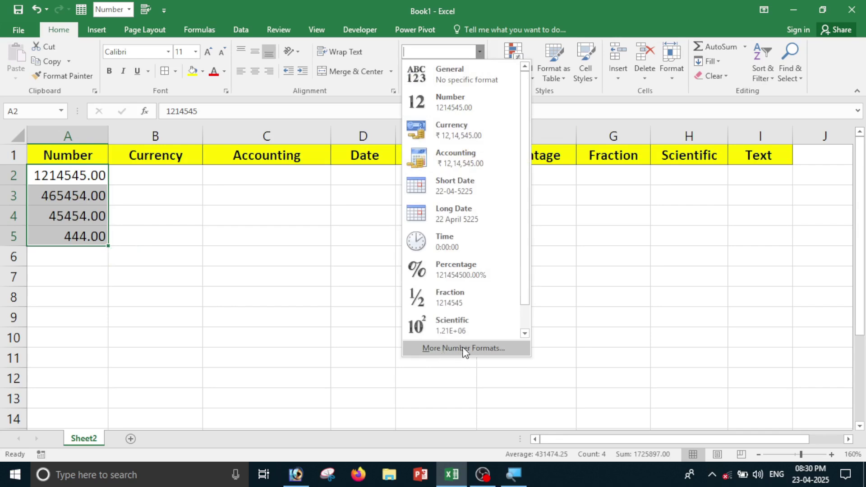
click(567, 315)
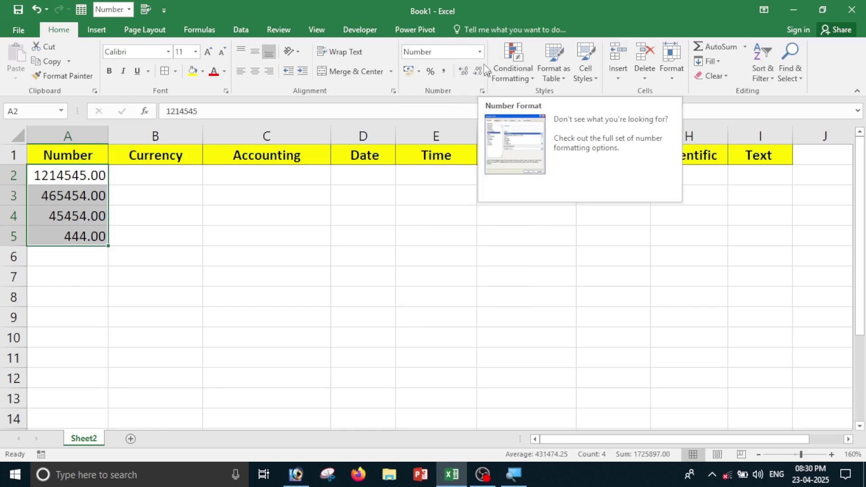
click(480, 51)
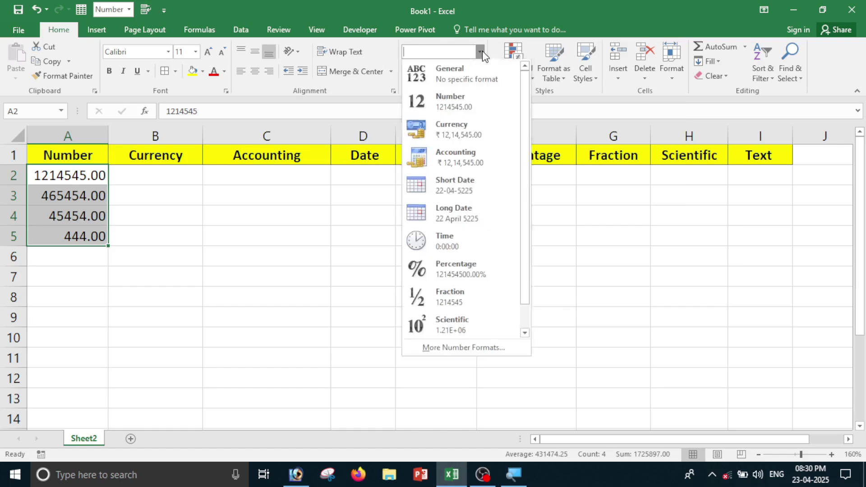
Open Format Cells for A2:A5 on the Number category, showing 2 decimal places and sample 1214545.00.
click(466, 353)
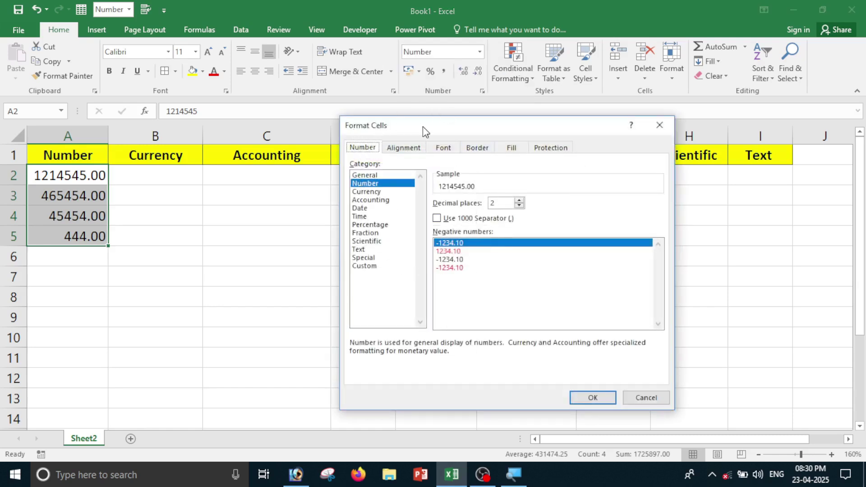
drag(424, 127, 443, 118)
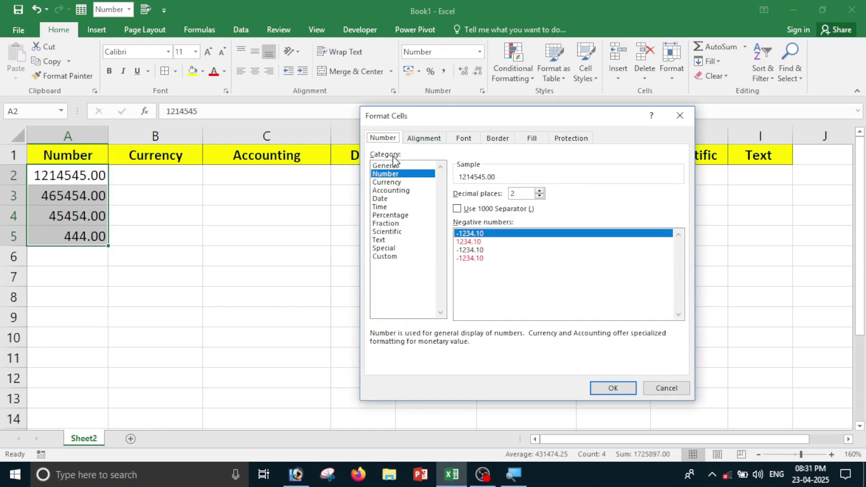
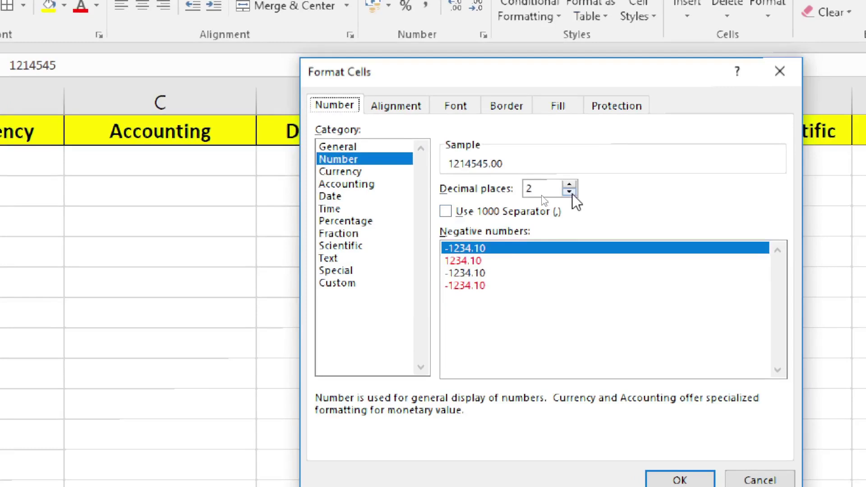
Give A2:A5 three decimal places and widen column A so the values fit.
click(569, 185)
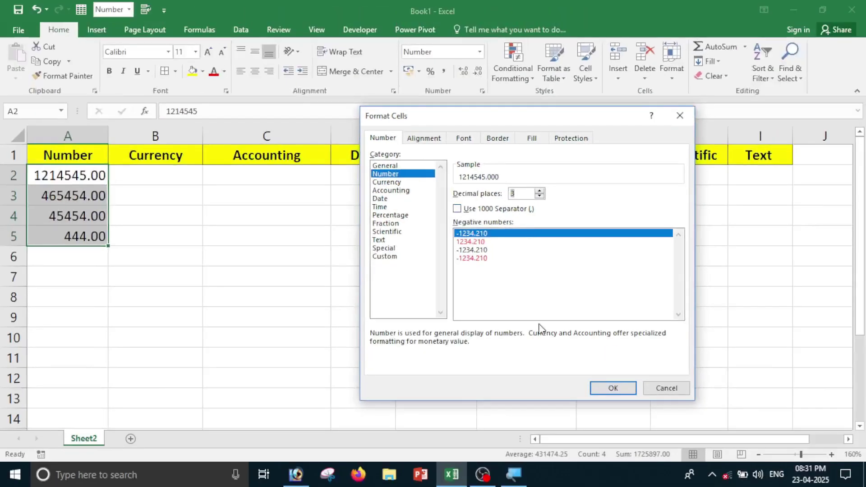
click(680, 480)
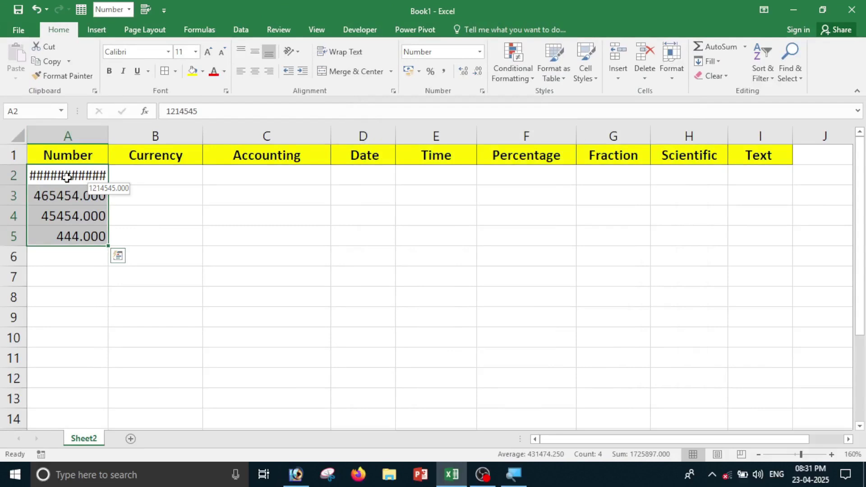
drag(108, 137, 130, 138)
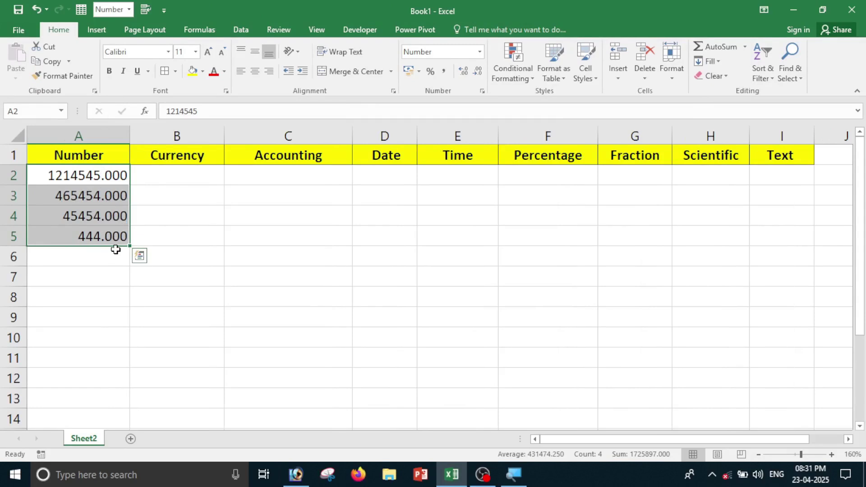
Change A2:A5 to zero decimal places, e.g. 1214545 and 444.
click(480, 56)
click(446, 351)
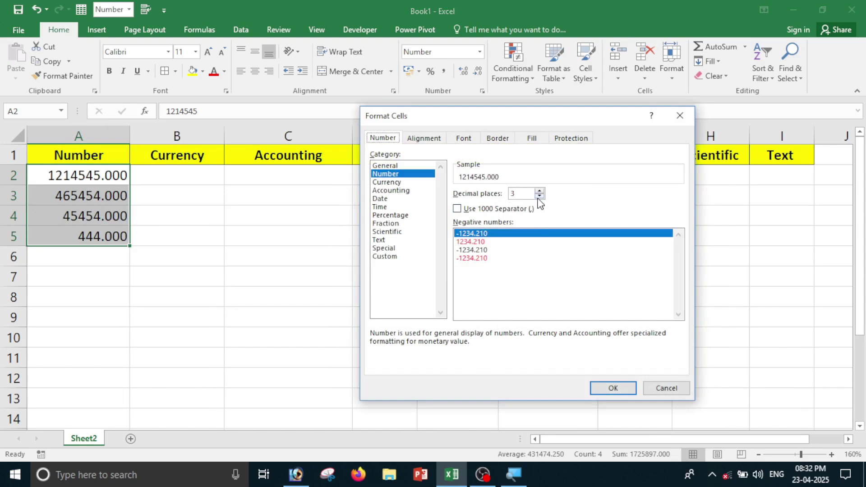
click(539, 197)
click(540, 196)
click(539, 197)
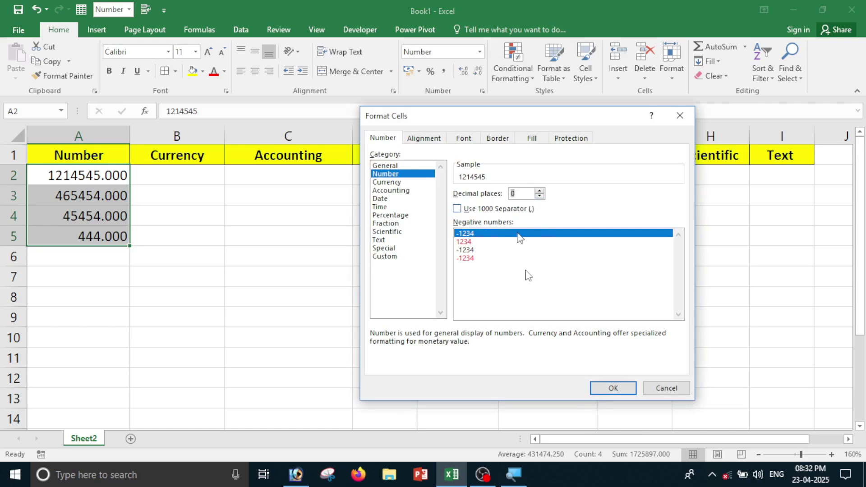
click(604, 386)
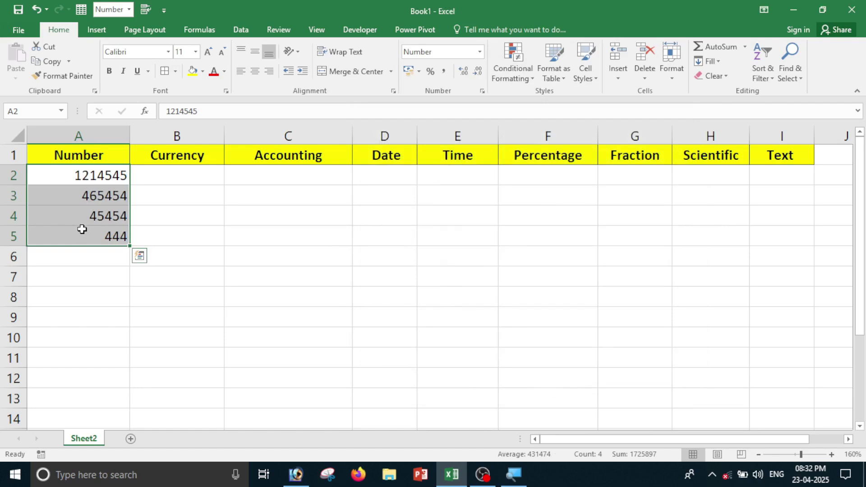
Enter -545454 in A3 and -45454 in A4.
click(81, 253)
click(75, 198)
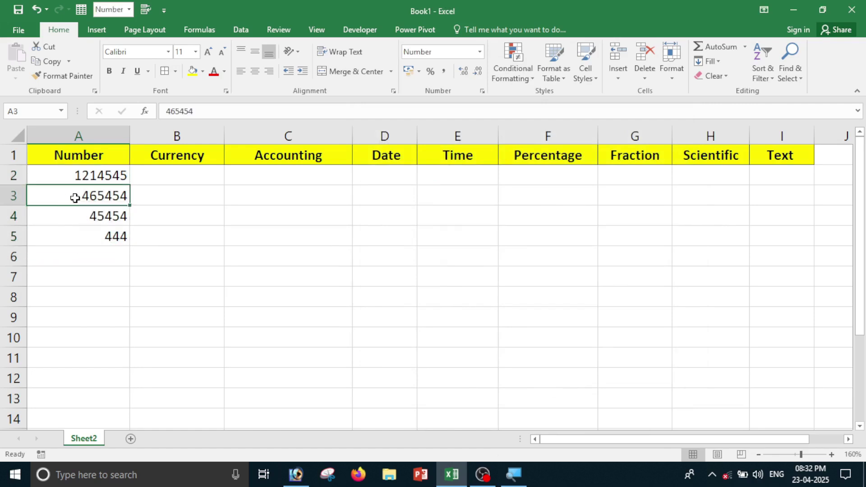
text(545454)
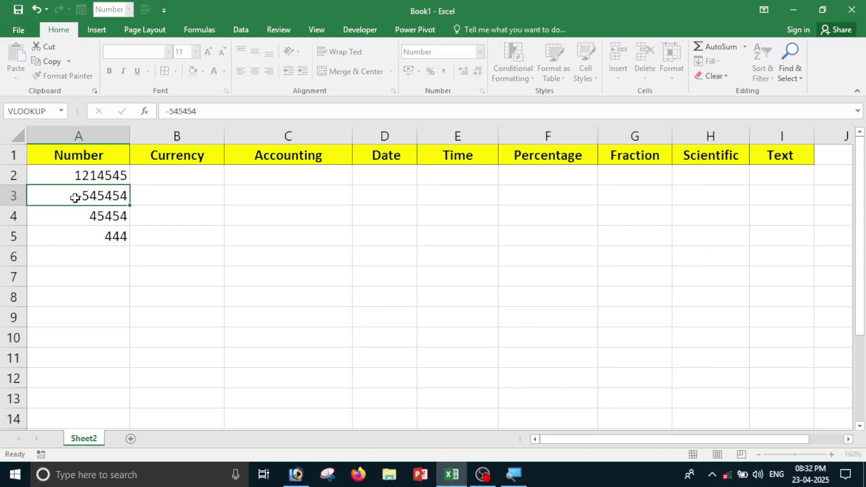
key(Return)
text(-45454)
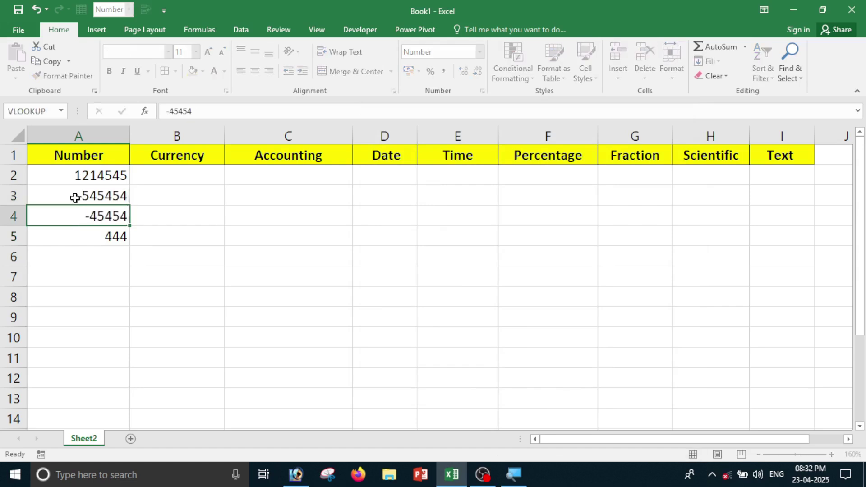
key(Return)
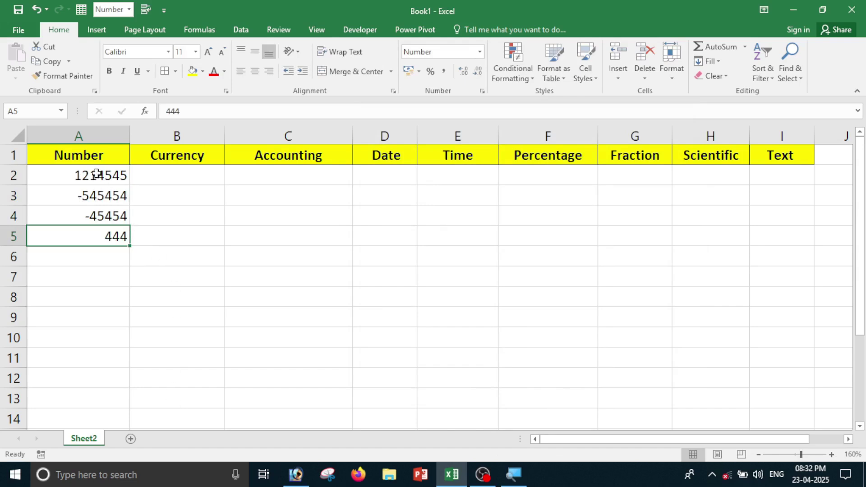
Format A2:A5 to show negative numbers in red without a minus sign.
drag(96, 175, 98, 238)
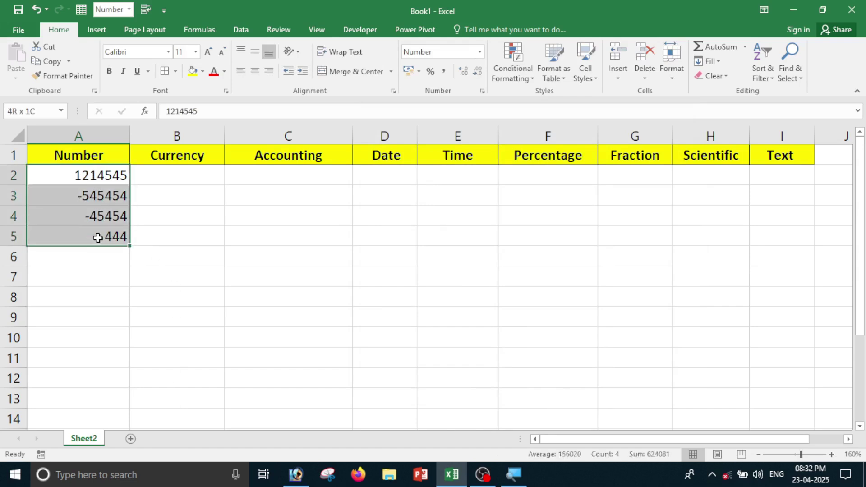
click(480, 52)
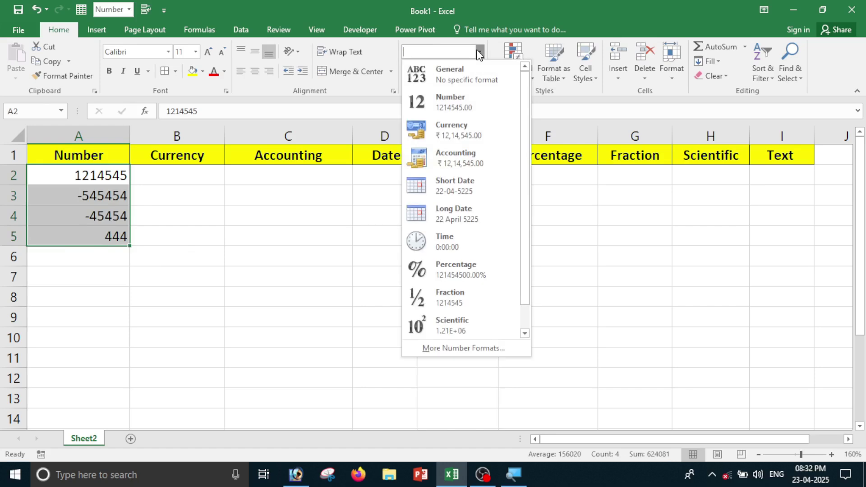
click(473, 352)
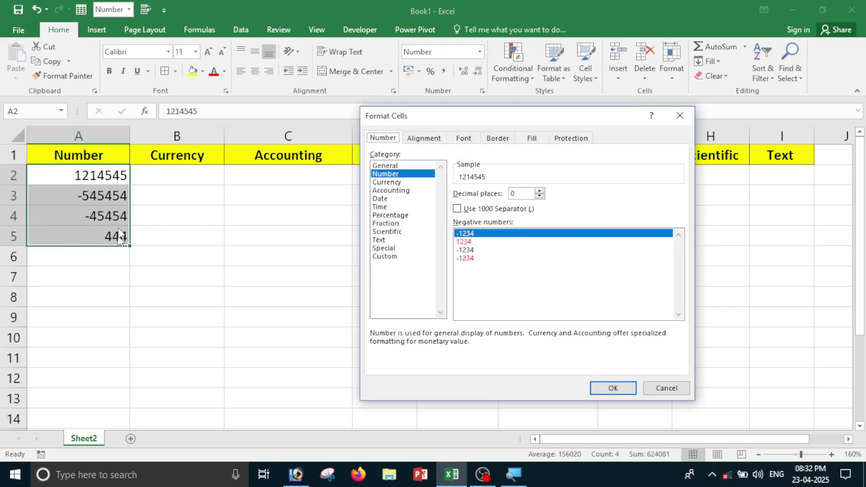
click(476, 243)
click(475, 258)
click(476, 243)
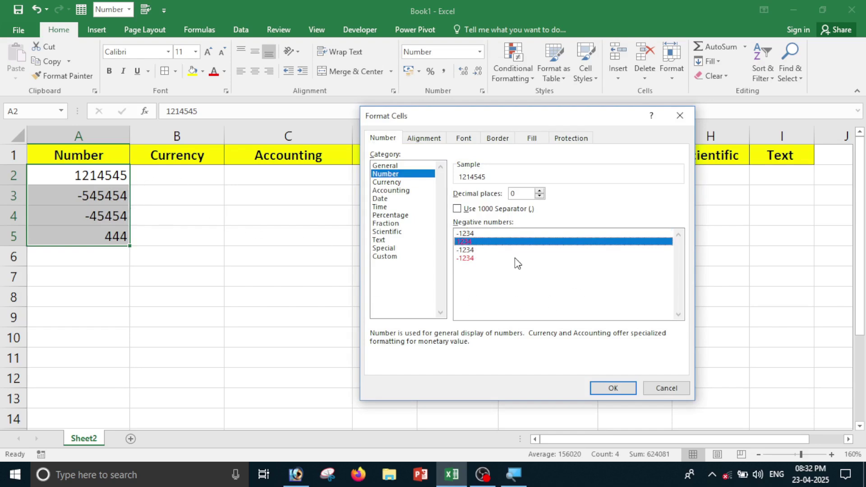
click(500, 248)
click(500, 243)
click(611, 388)
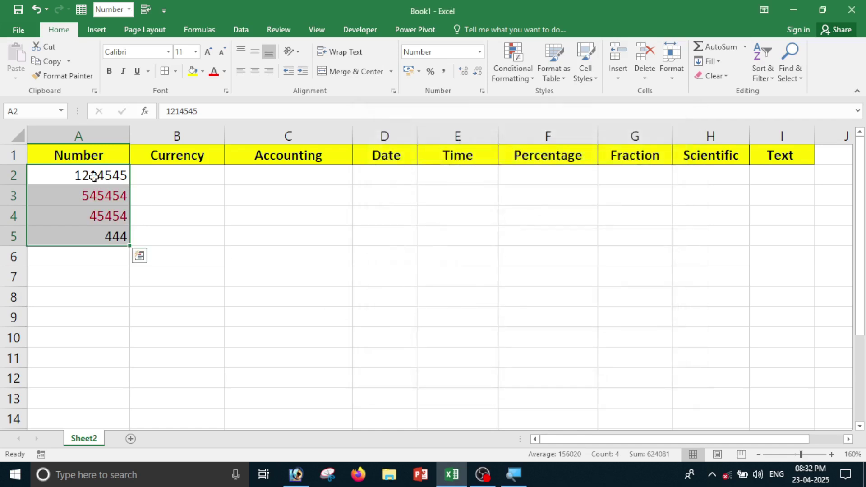
Compare the stored values of A3 and A4.
click(106, 222)
click(97, 192)
click(101, 218)
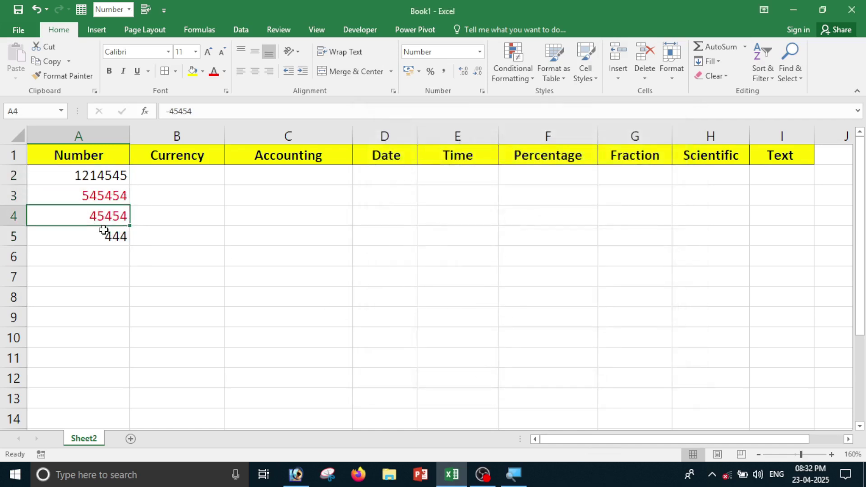
click(100, 199)
click(94, 217)
click(97, 196)
click(103, 217)
Switch A2:A5 to red negatives with a minus sign, e.g. -545454.
drag(94, 175, 95, 230)
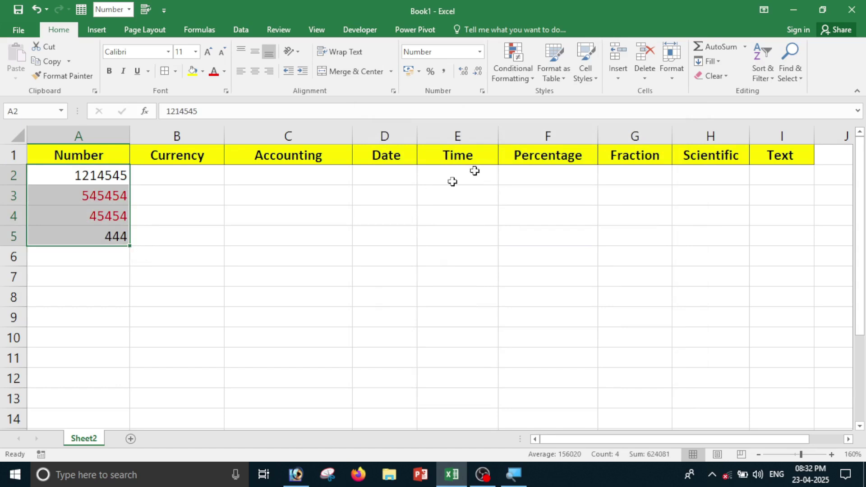
click(481, 52)
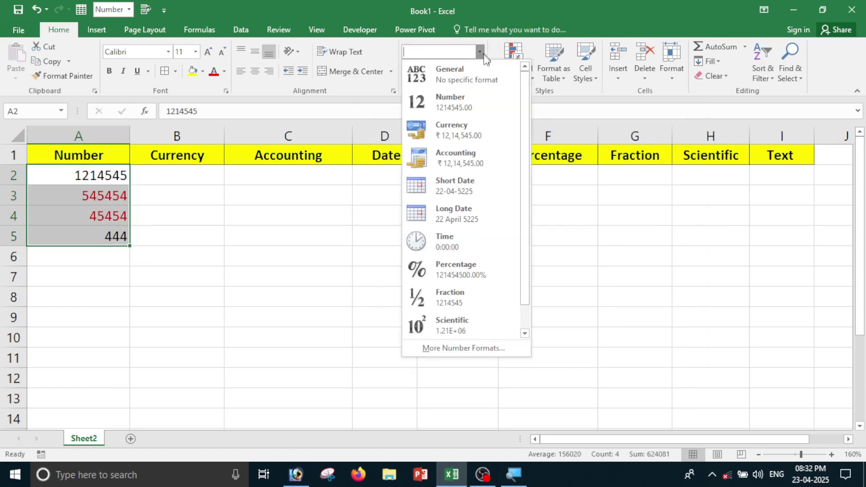
click(462, 348)
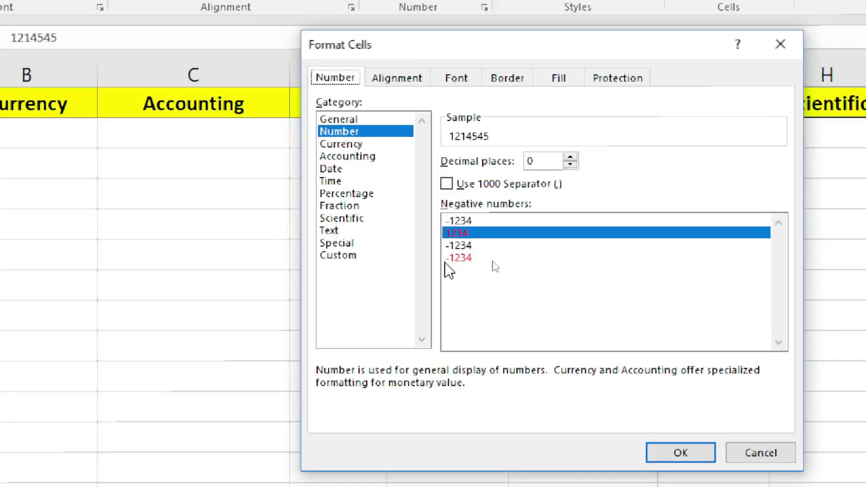
click(465, 259)
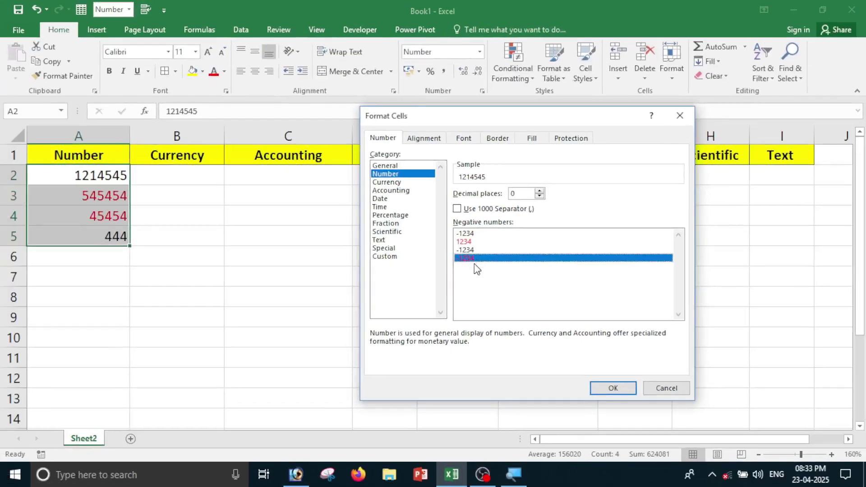
click(612, 388)
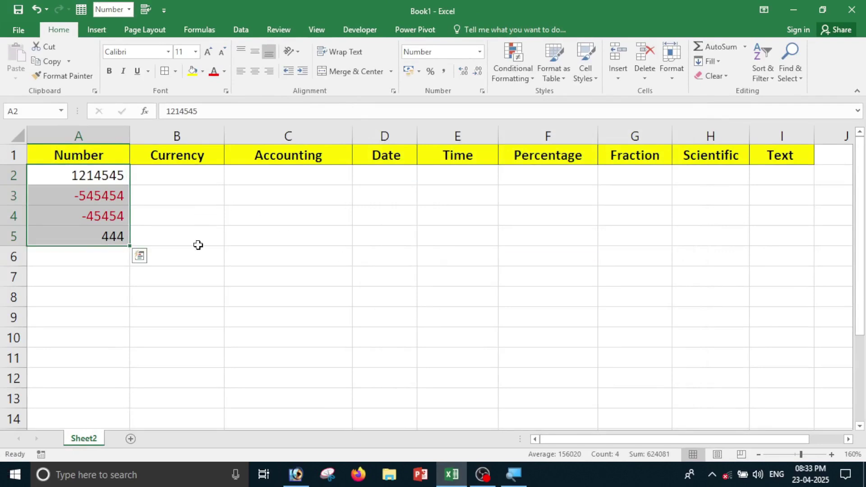
click(178, 317)
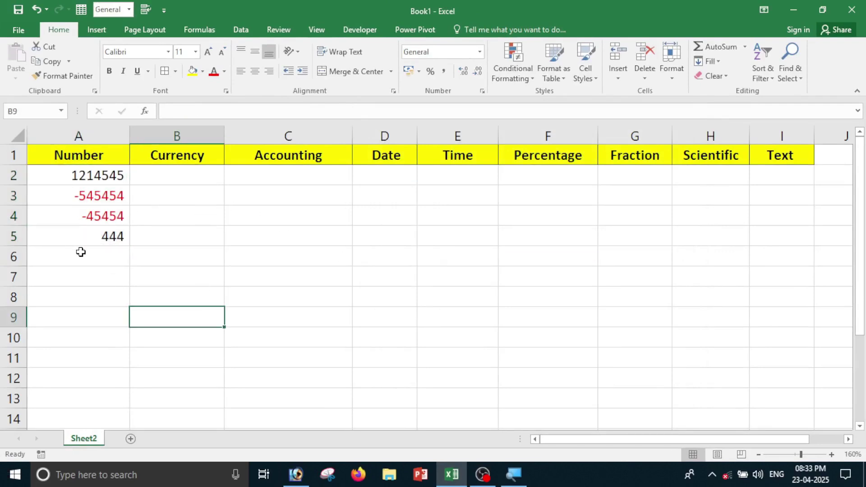
Switch A2:A5 to the plain black -1234 negative number style.
drag(93, 176, 97, 236)
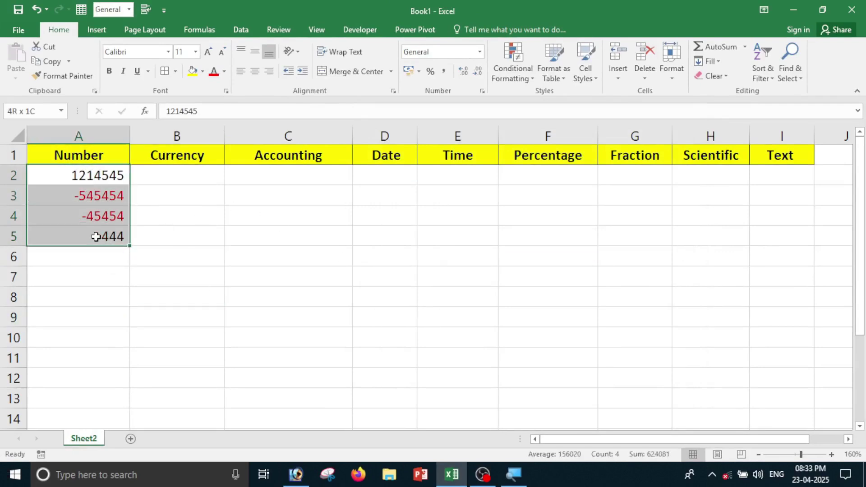
click(480, 52)
click(481, 354)
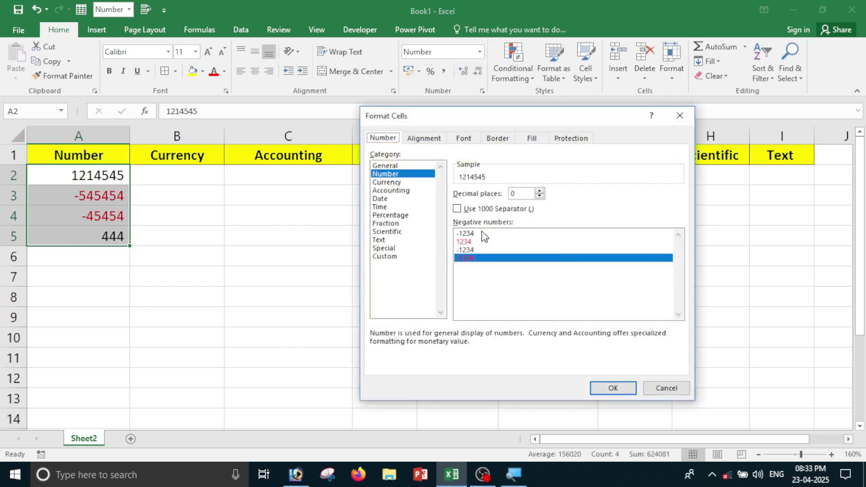
click(483, 234)
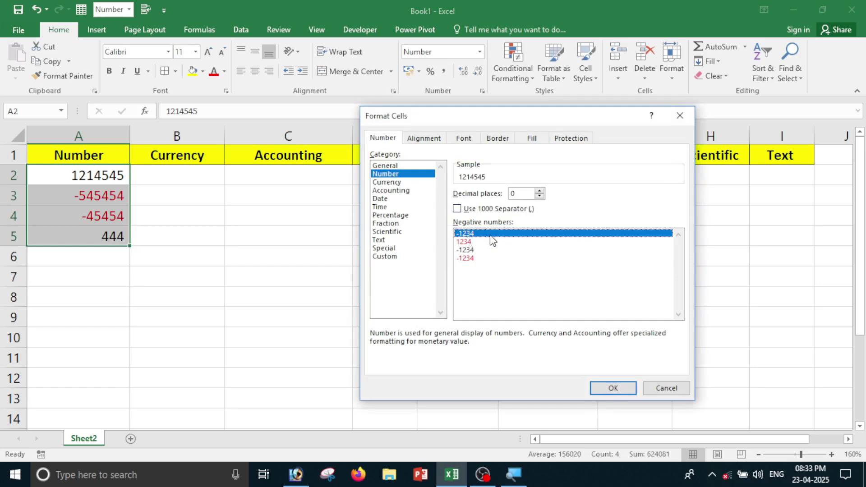
click(614, 388)
click(334, 353)
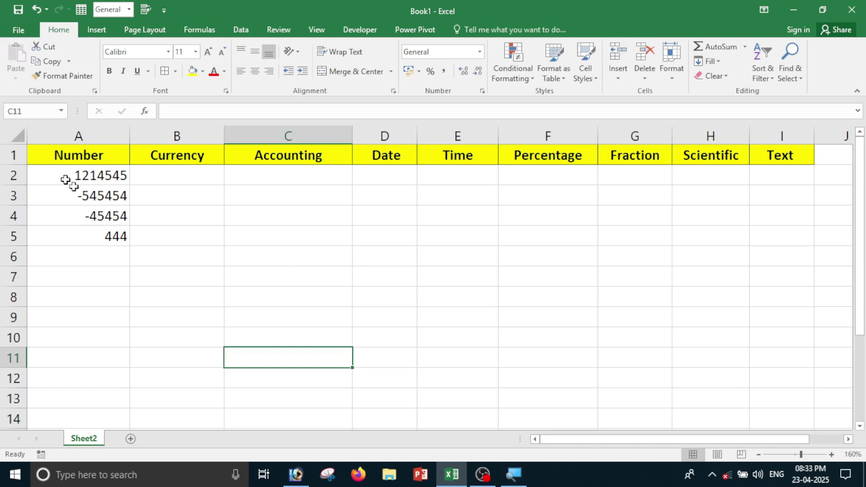
Reselect A2:A5, close the format list unchanged, and select cell B2.
drag(77, 176, 87, 238)
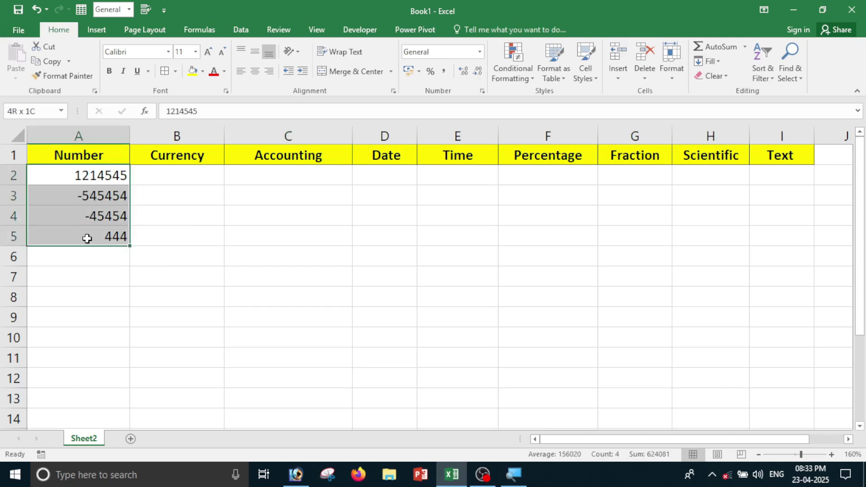
click(479, 53)
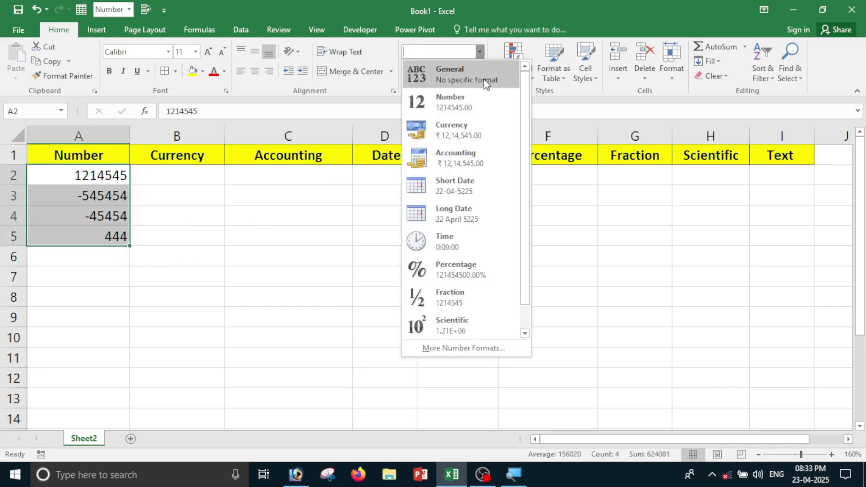
click(166, 221)
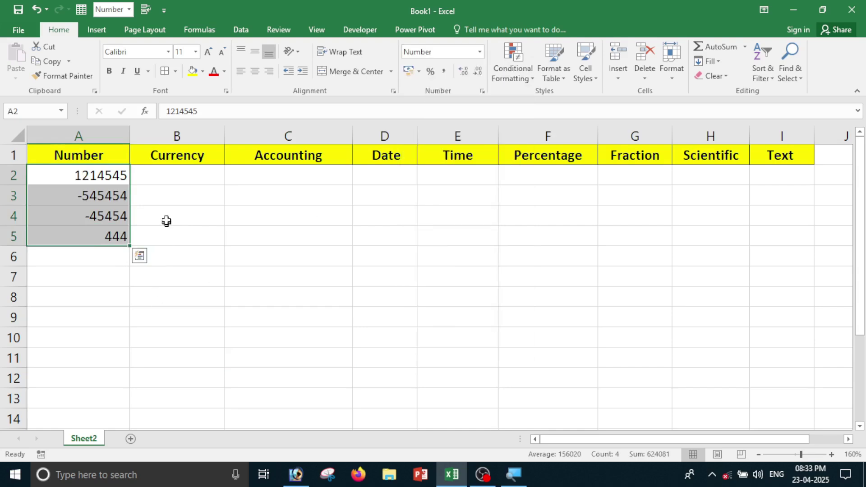
click(173, 175)
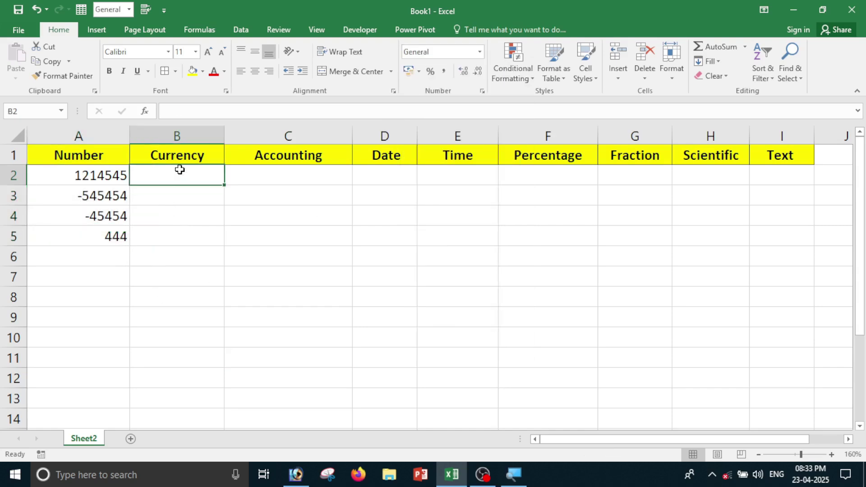
Enter 4545, 5444, 45454 and 8787 in B2:B5.
text(4545)
key(Return)
text(5444)
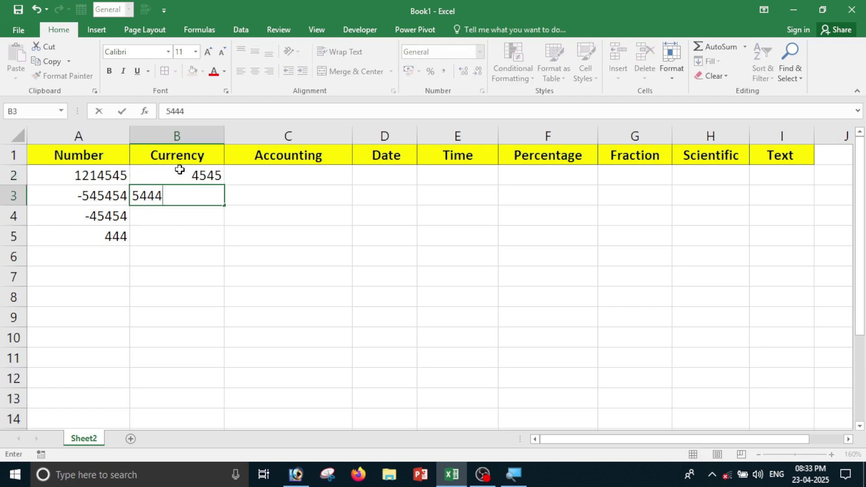
key(Return)
text(45454)
key(Return)
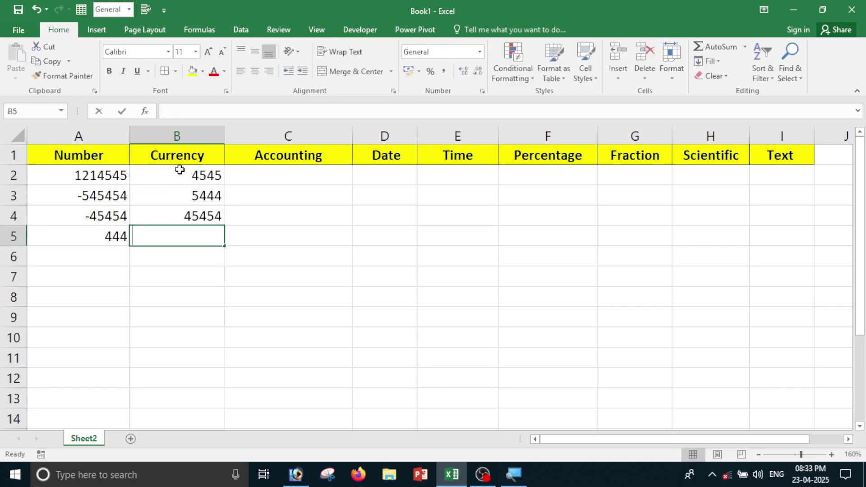
text(8787)
key(Return)
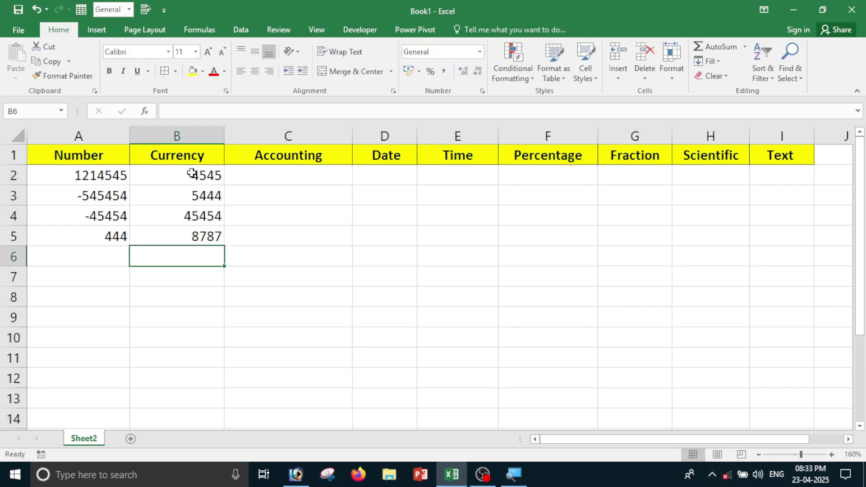
Apply Currency format to B2:B5, showing rupee amounts like ₹ 4,545.00.
drag(192, 174, 188, 235)
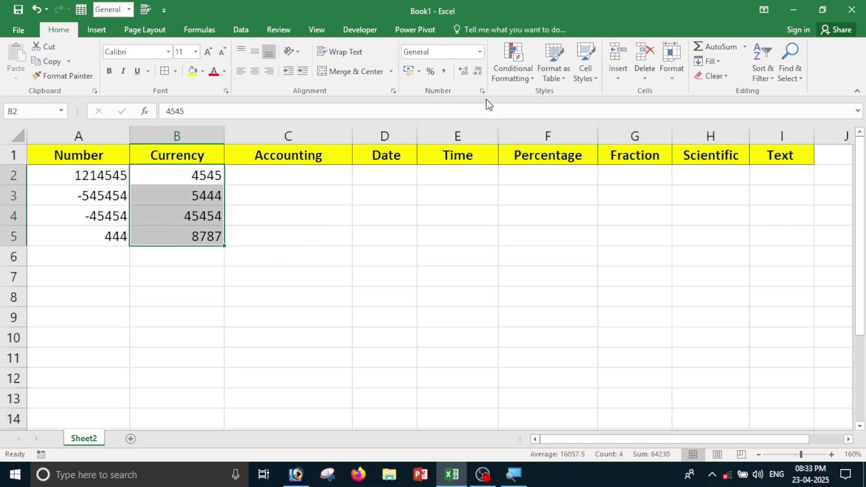
click(479, 51)
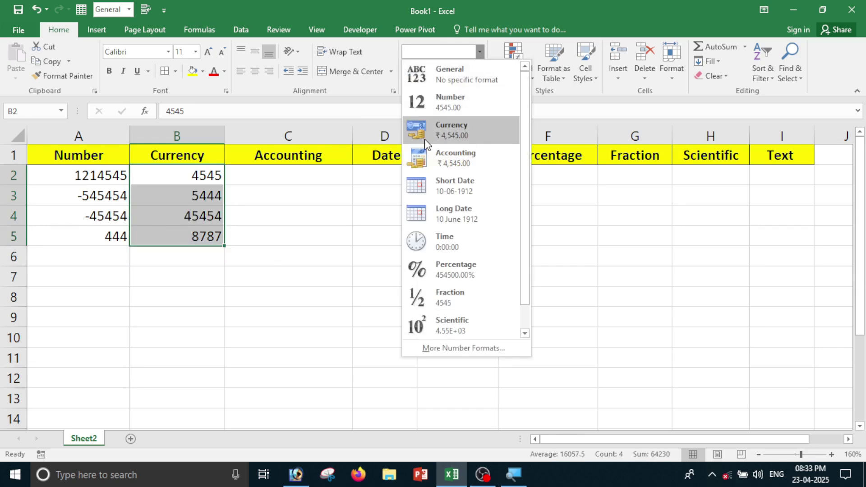
click(459, 138)
click(233, 280)
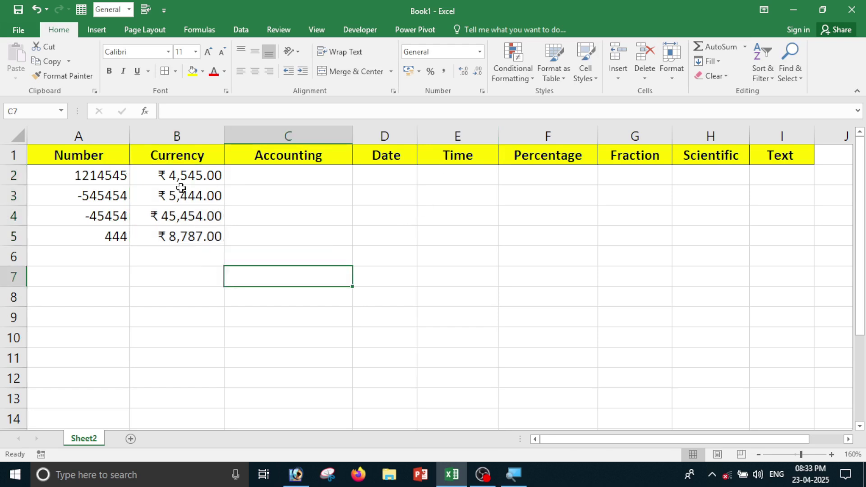
Check the underlying values of B2 and B3, then reselect B2:B5.
drag(174, 175, 174, 236)
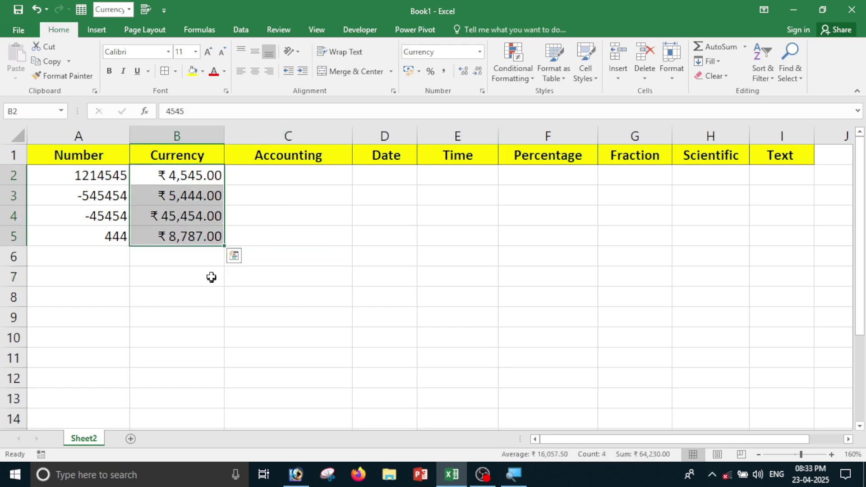
click(211, 277)
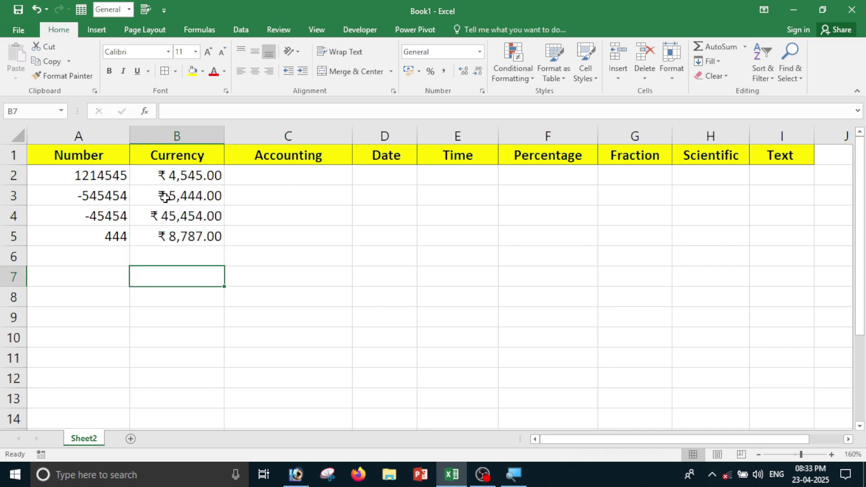
click(170, 176)
click(167, 199)
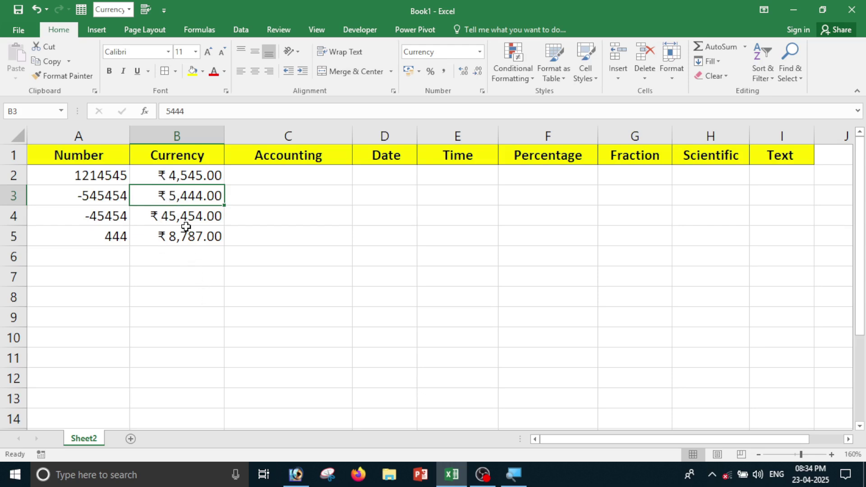
click(208, 270)
drag(168, 173, 180, 237)
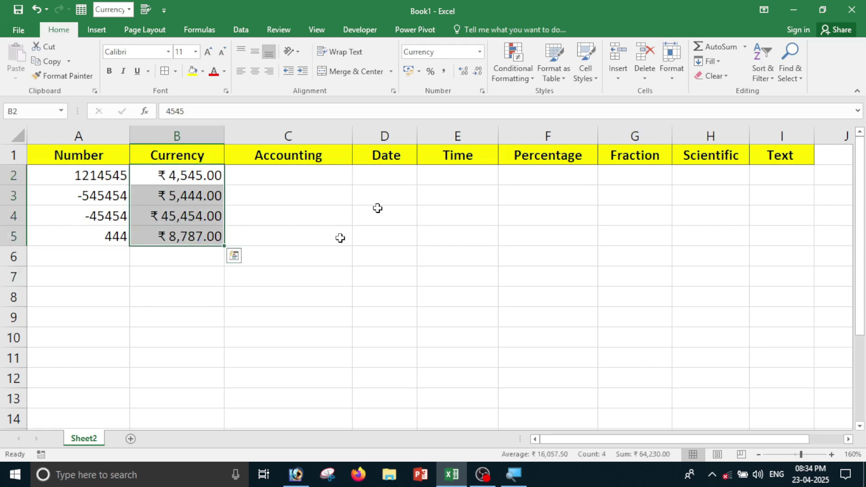
Change the B2:B5 currency symbol to $ English (Singapore), e.g. $4,545.00.
click(481, 52)
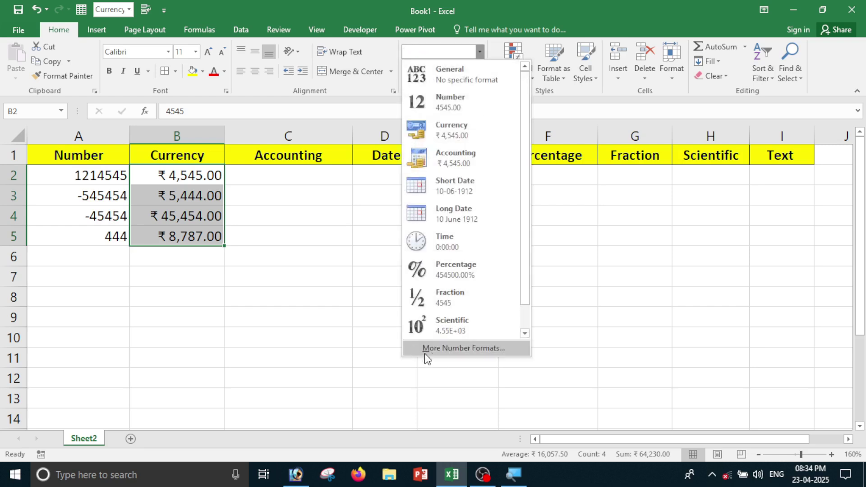
click(480, 348)
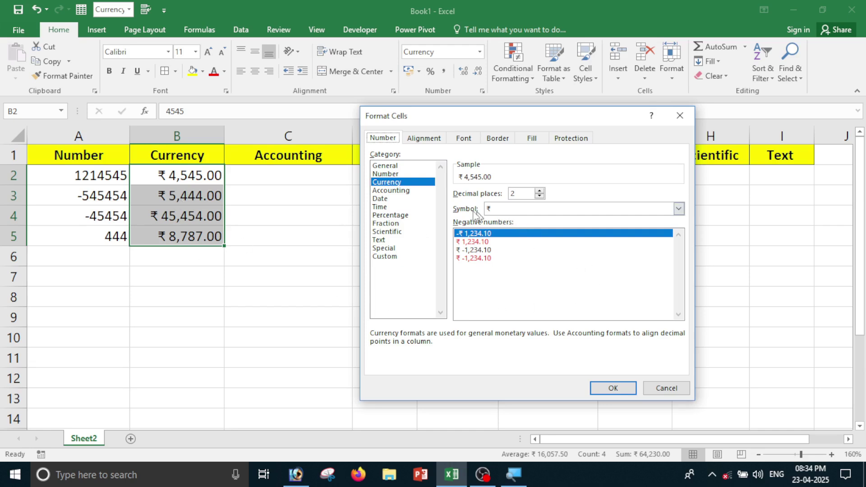
click(679, 209)
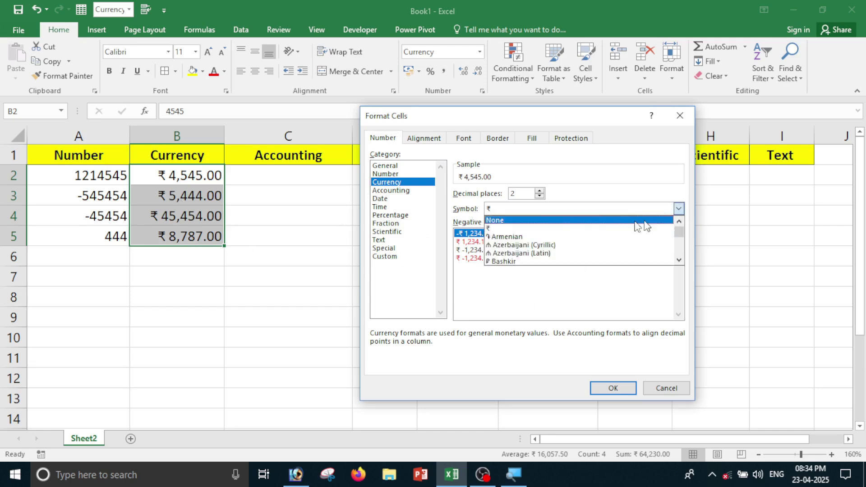
click(679, 261)
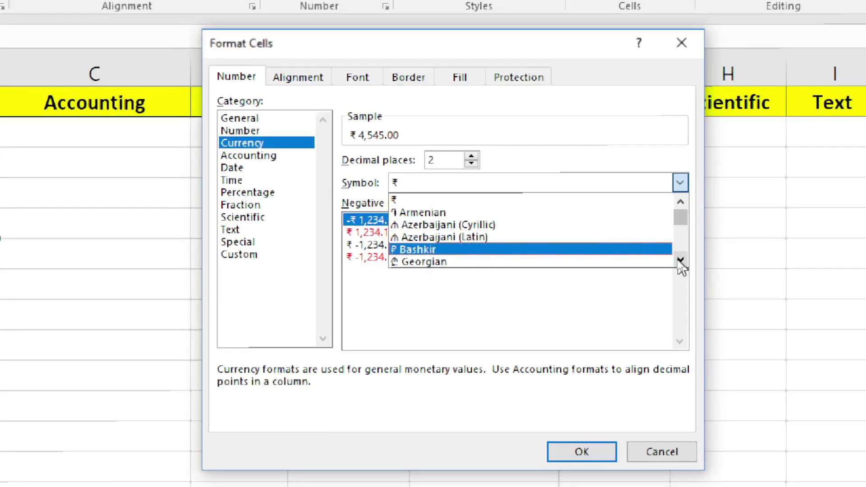
click(679, 262)
click(679, 262)
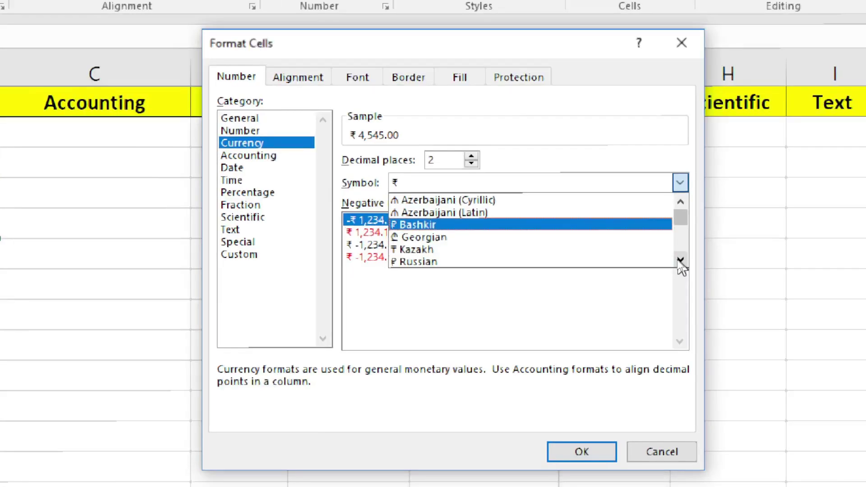
click(679, 261)
click(679, 261)
click(679, 262)
click(679, 262)
click(680, 261)
click(681, 261)
click(680, 261)
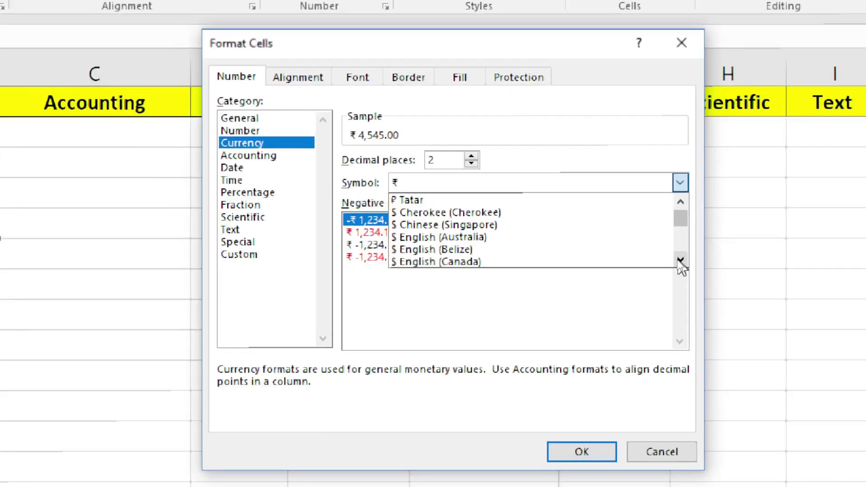
click(681, 261)
click(680, 261)
click(681, 261)
click(681, 261)
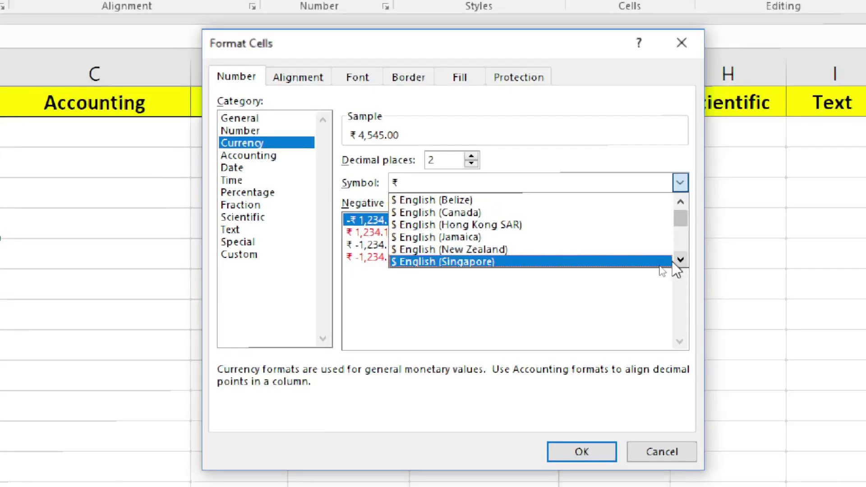
click(458, 262)
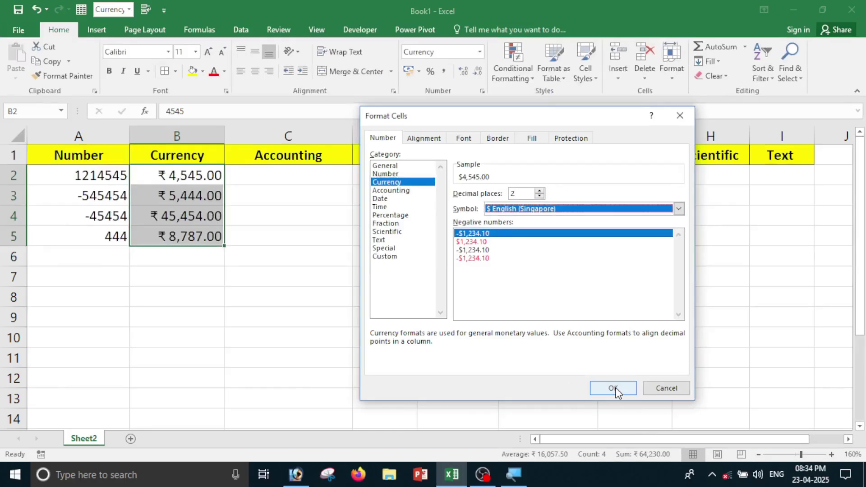
click(613, 388)
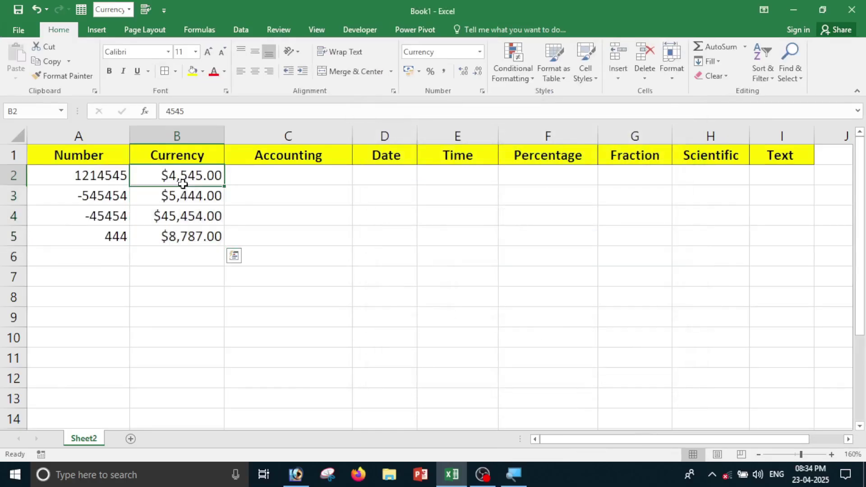
drag(182, 180, 182, 234)
Switch the B2:B5 currency symbol back to ₹ English (India), e.g. ₹ 4,545.00.
click(195, 291)
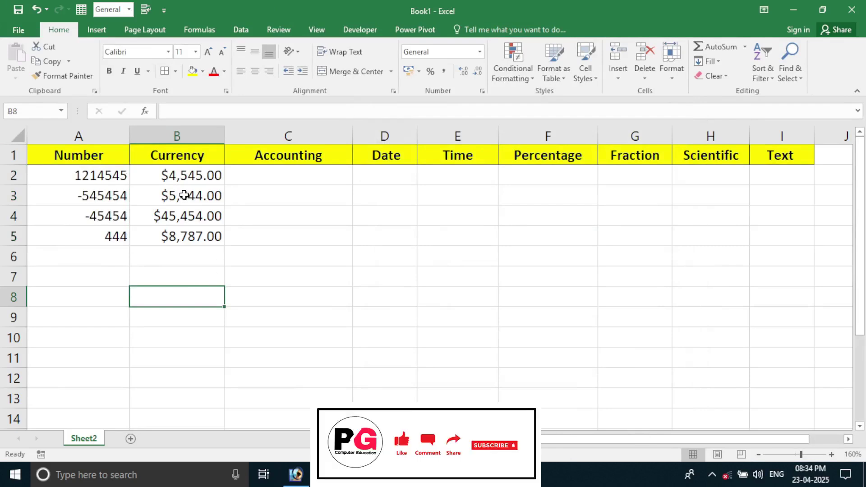
drag(180, 175, 186, 239)
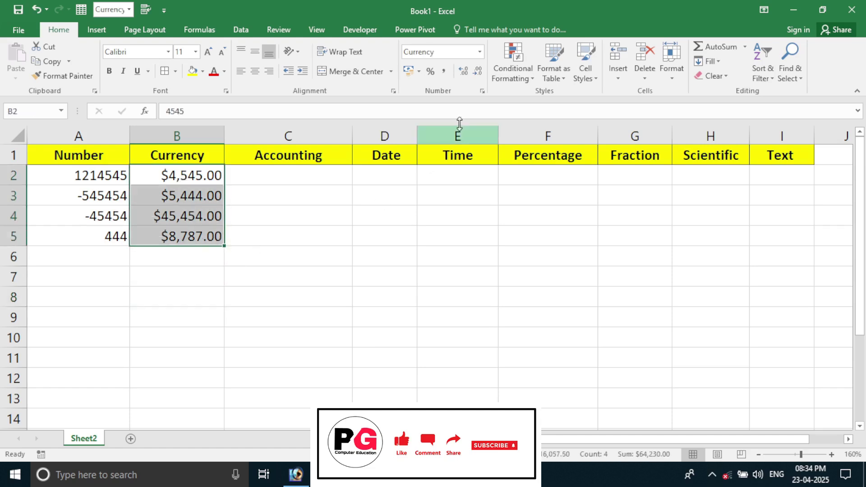
click(480, 53)
click(481, 351)
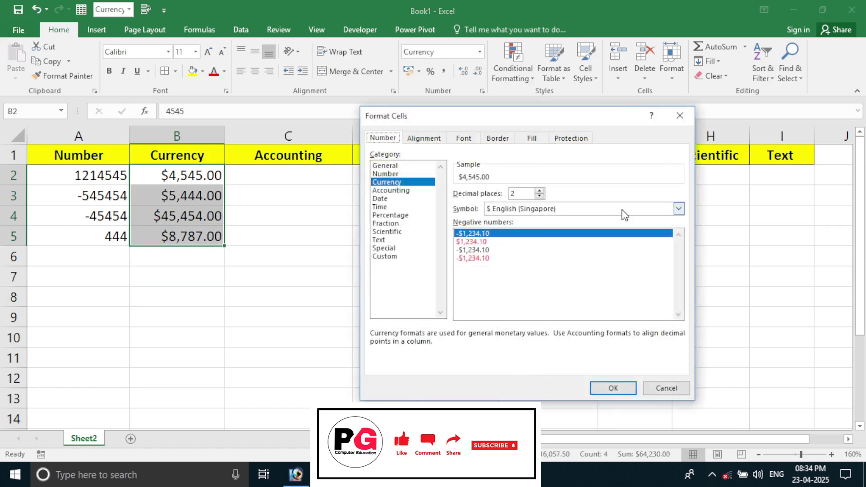
click(678, 210)
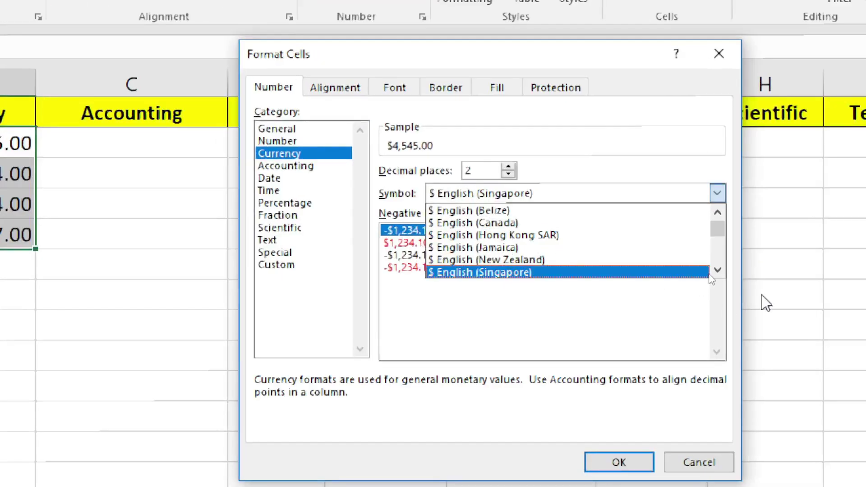
click(718, 270)
click(717, 270)
click(717, 269)
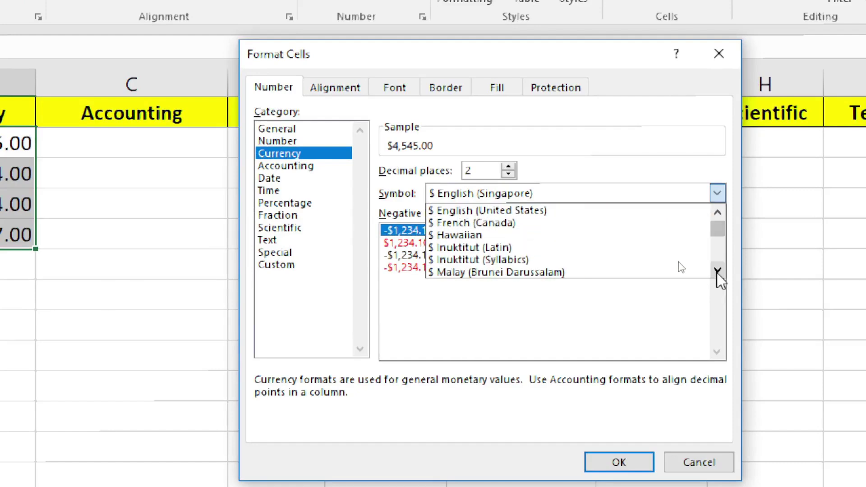
click(717, 269)
click(717, 270)
click(718, 269)
click(717, 270)
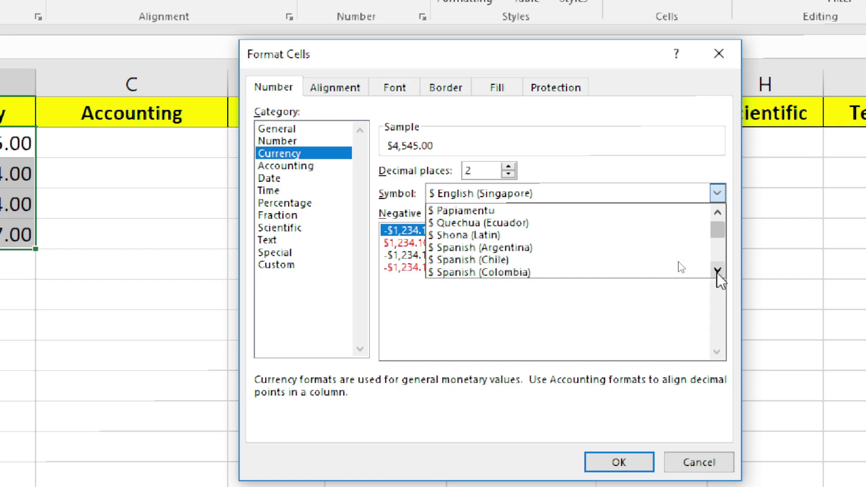
click(718, 270)
click(717, 270)
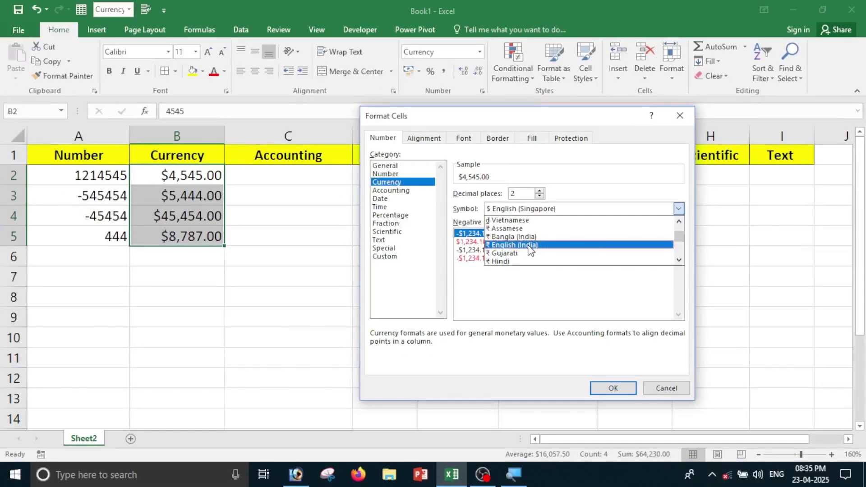
click(530, 248)
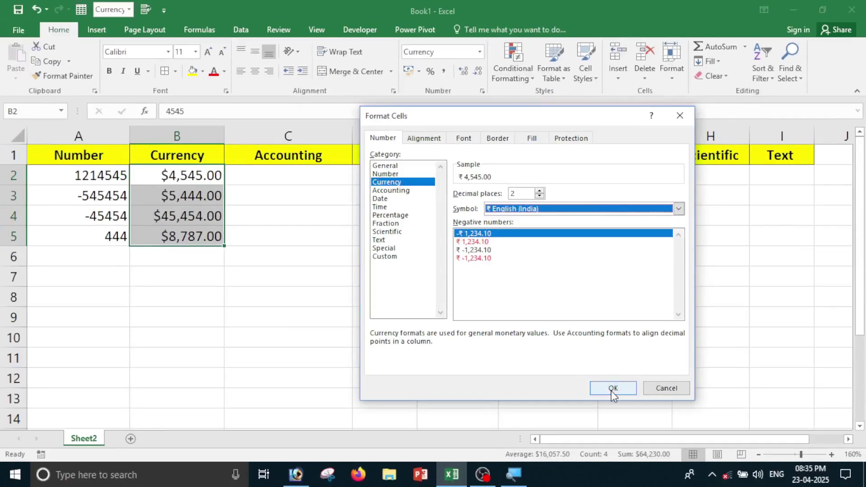
click(612, 388)
drag(176, 173, 176, 238)
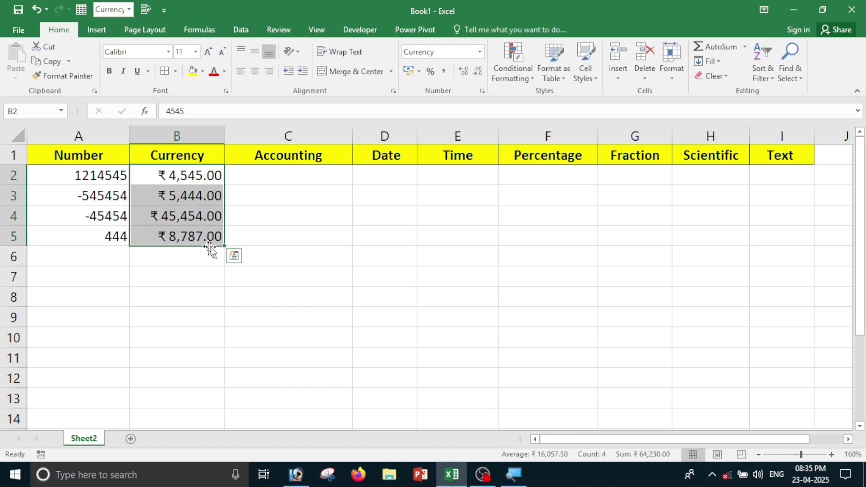
Set the rupee amounts in B2:B5 to 0 decimal places, e.g. ₹ 45,454.
click(479, 51)
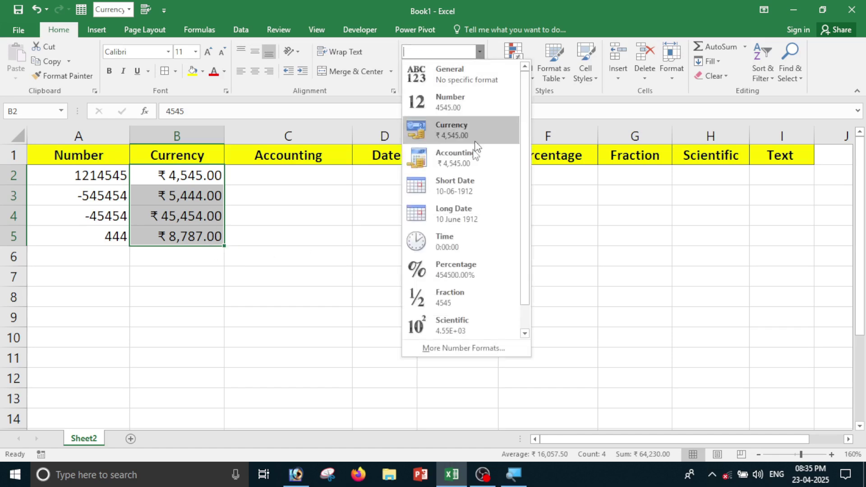
click(460, 348)
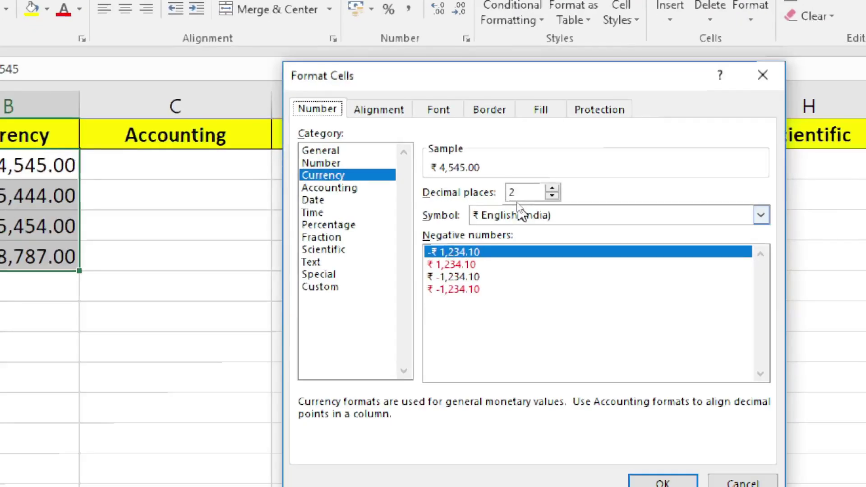
drag(519, 189, 489, 195)
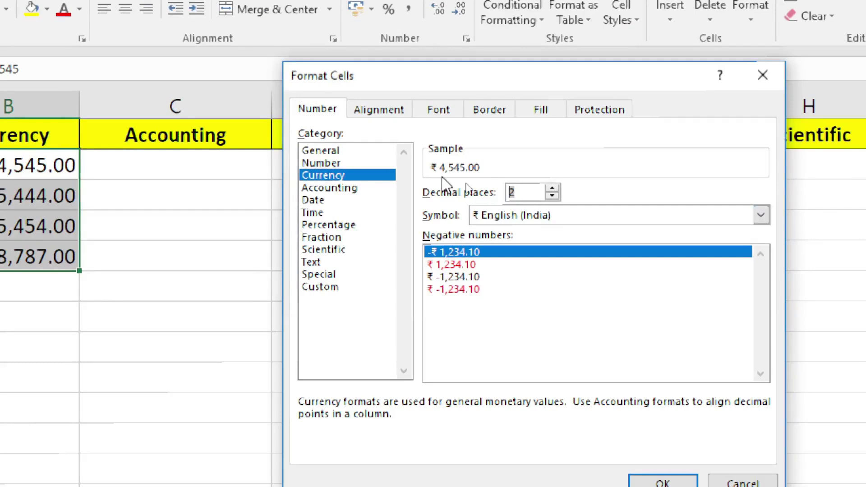
click(552, 196)
click(552, 197)
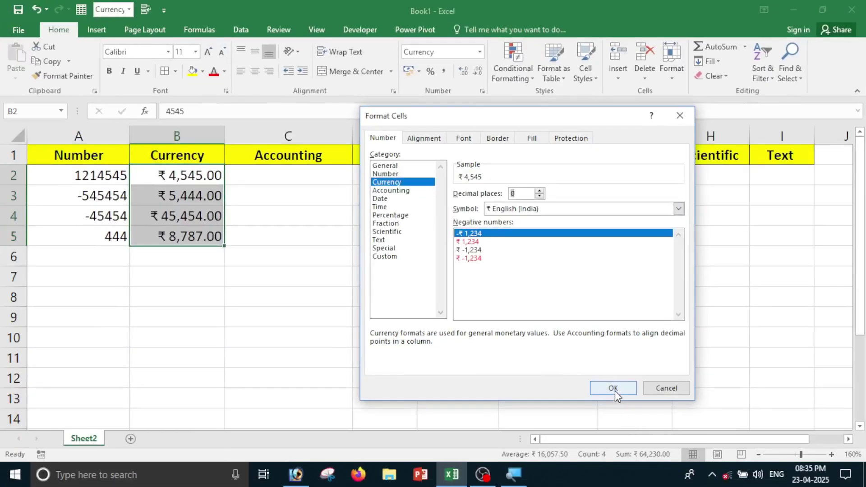
click(615, 391)
click(326, 350)
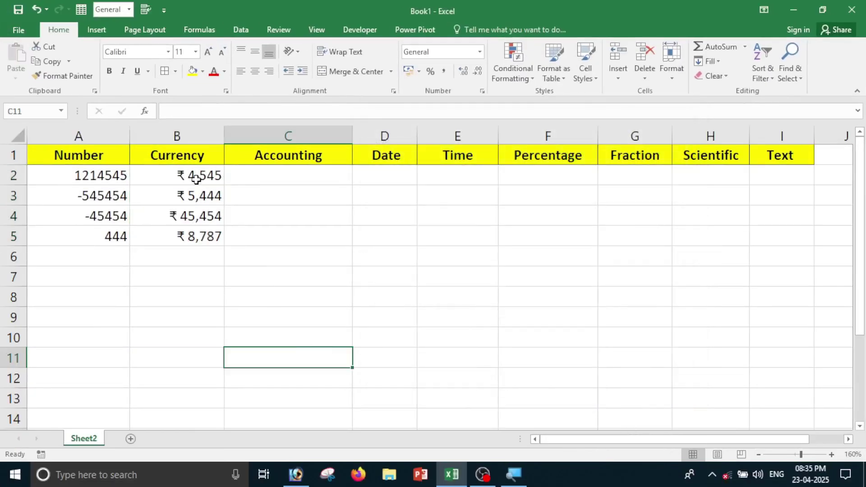
Move from the Currency values to cell C2 in the Accounting column.
drag(196, 179, 192, 235)
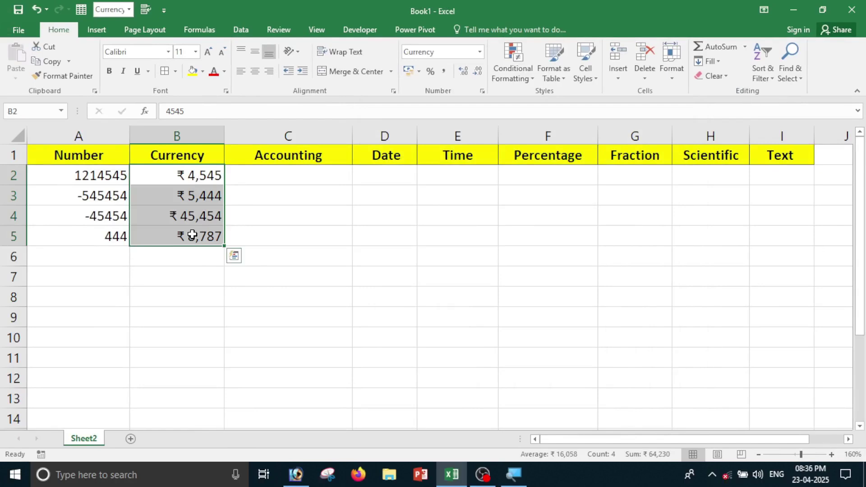
click(201, 273)
drag(187, 174, 188, 228)
click(292, 196)
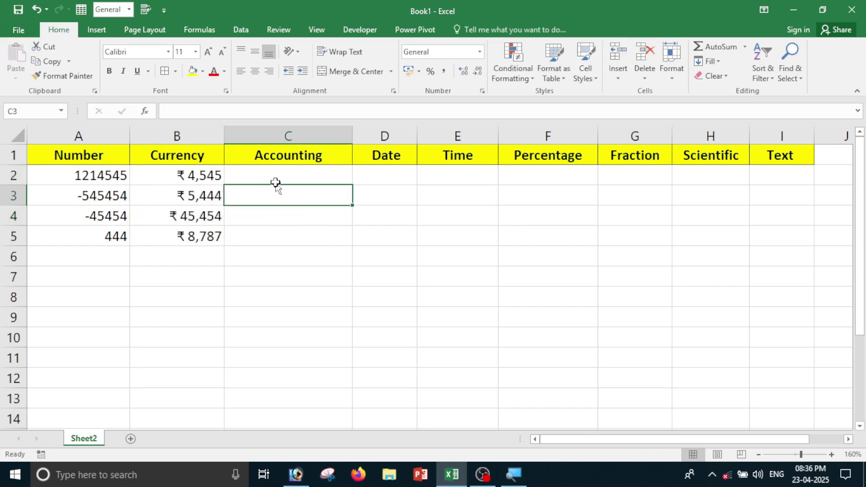
drag(271, 171, 282, 224)
click(289, 276)
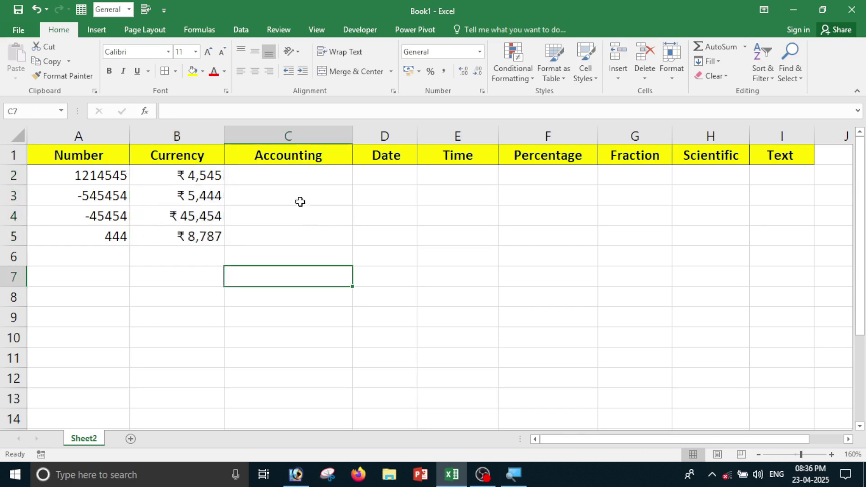
click(290, 176)
Enter 45454, 45454, 4545 and 7874 in C2:C5 and select them.
text(45454)
key(Return)
text(4)
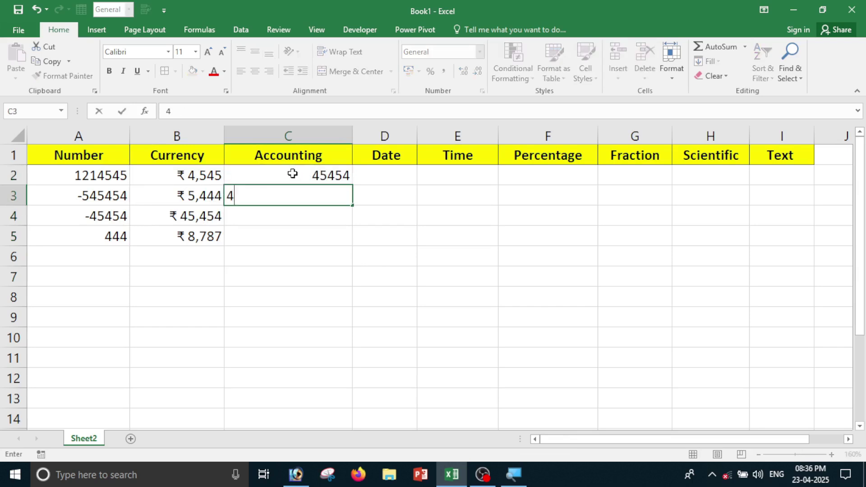
text(5454)
key(Return)
text(4545)
key(Return)
text(7874)
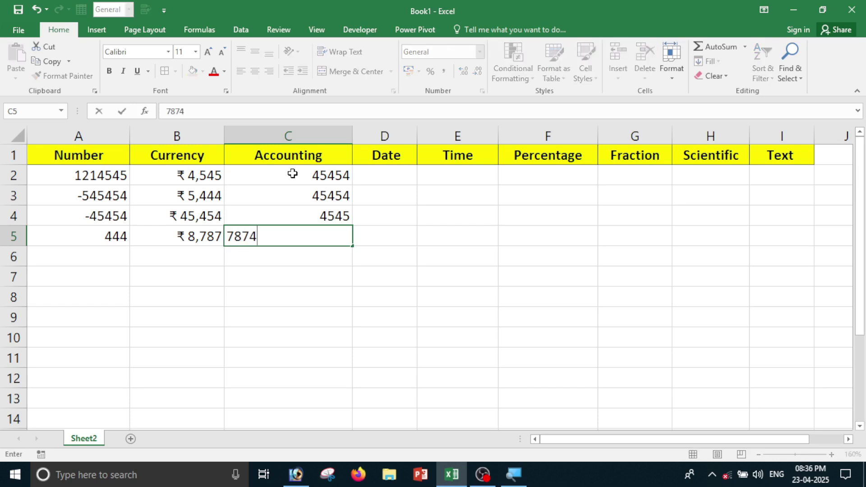
key(Return)
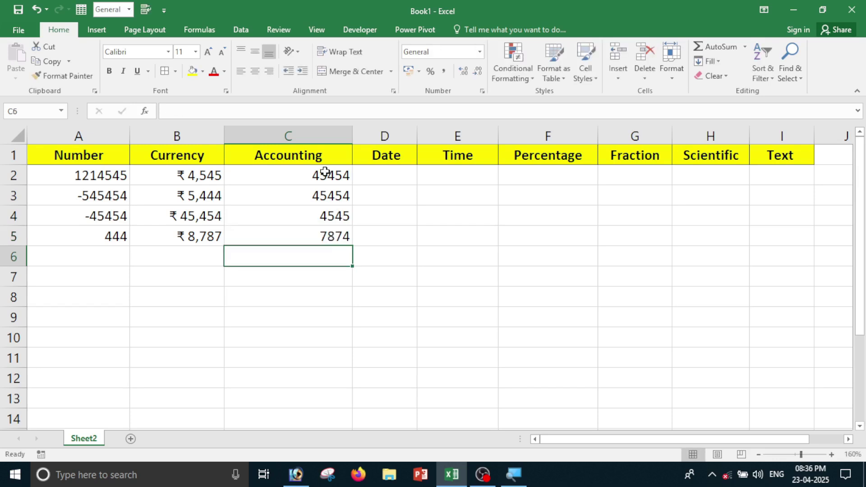
drag(325, 170, 322, 240)
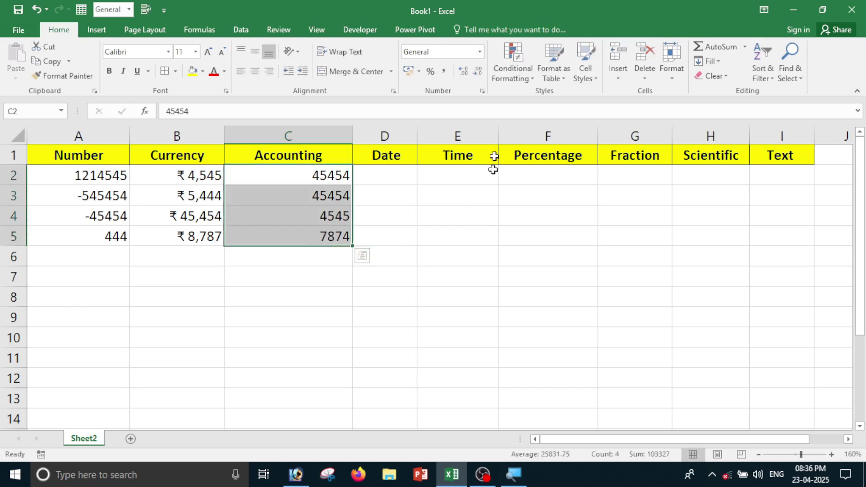
Apply Accounting format to C2:C5, e.g. ₹ 45,454.00, and compare with column B.
click(480, 51)
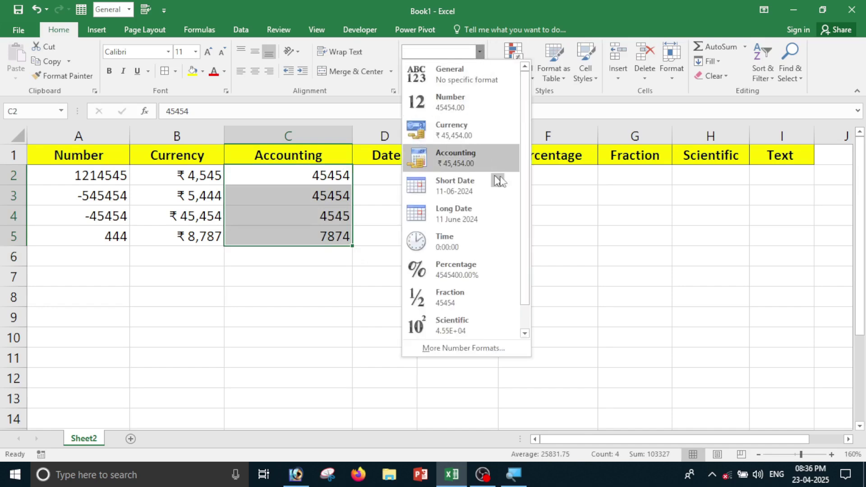
click(460, 162)
click(364, 283)
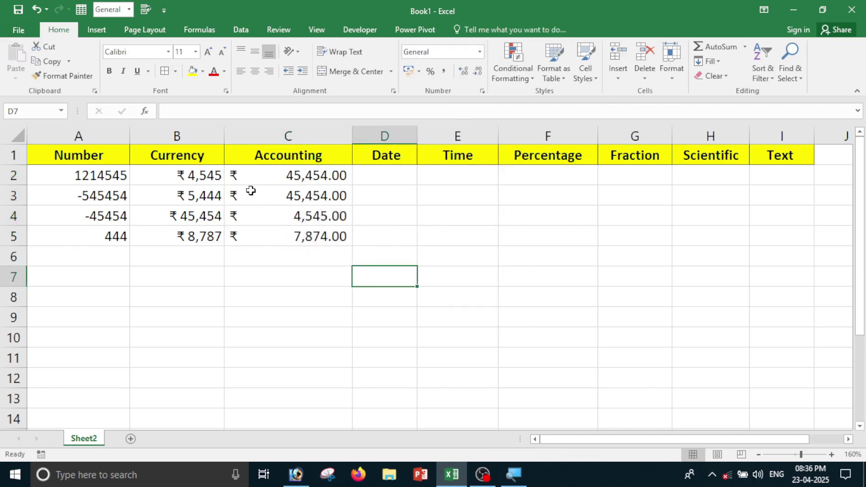
drag(258, 175, 262, 231)
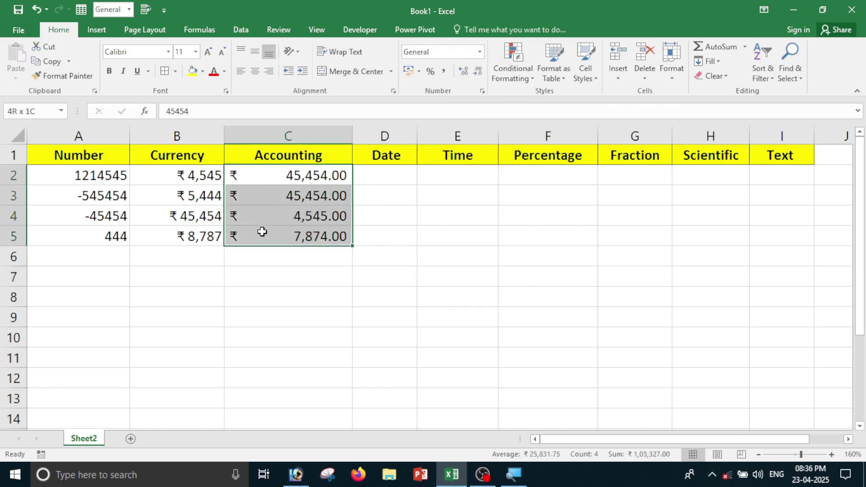
click(265, 255)
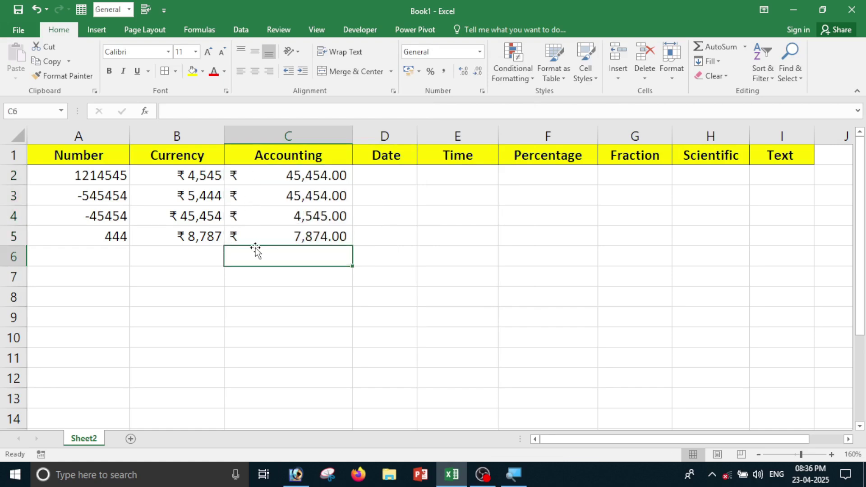
drag(238, 179, 243, 240)
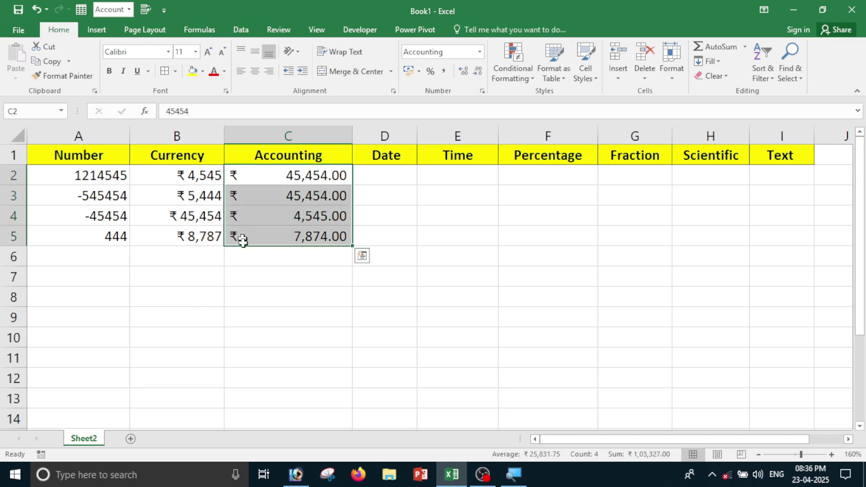
click(277, 284)
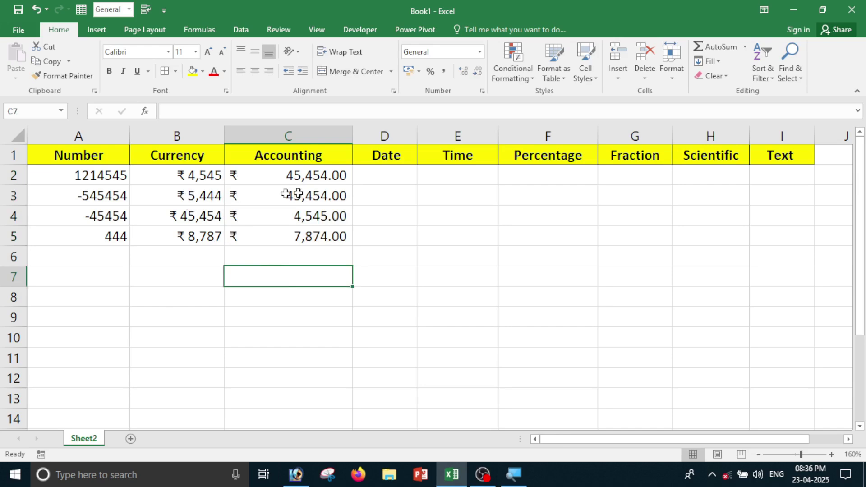
click(203, 258)
drag(184, 174, 192, 230)
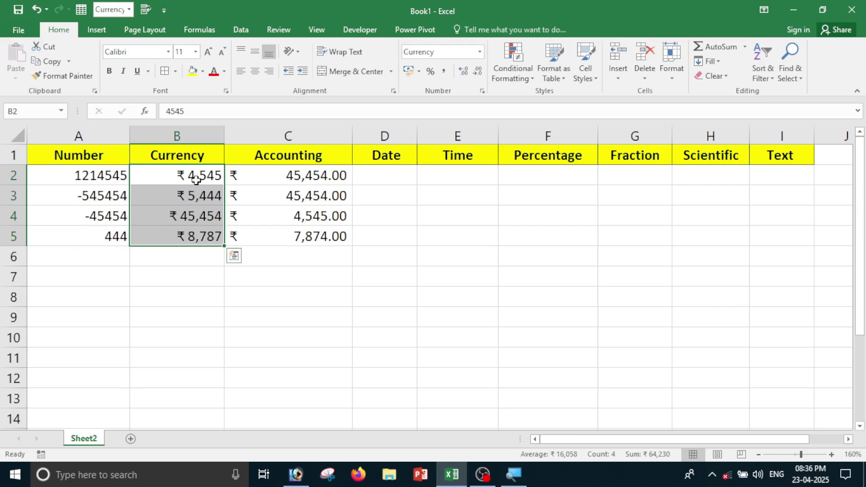
click(196, 211)
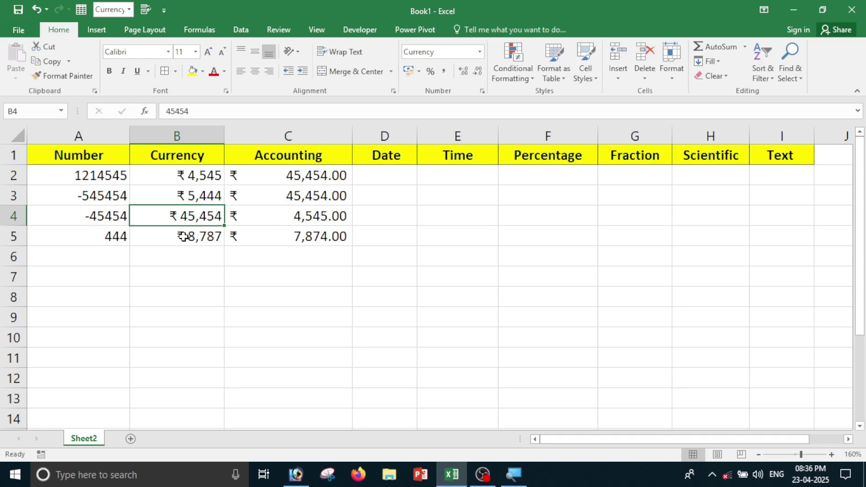
click(280, 176)
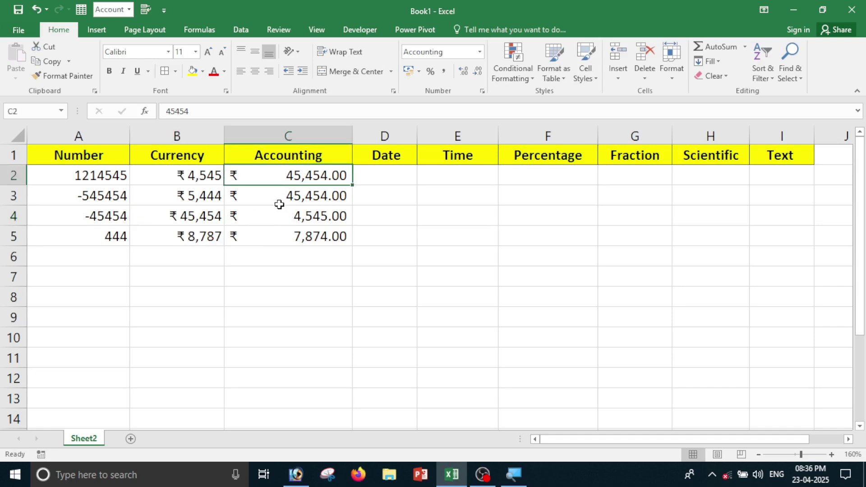
click(279, 199)
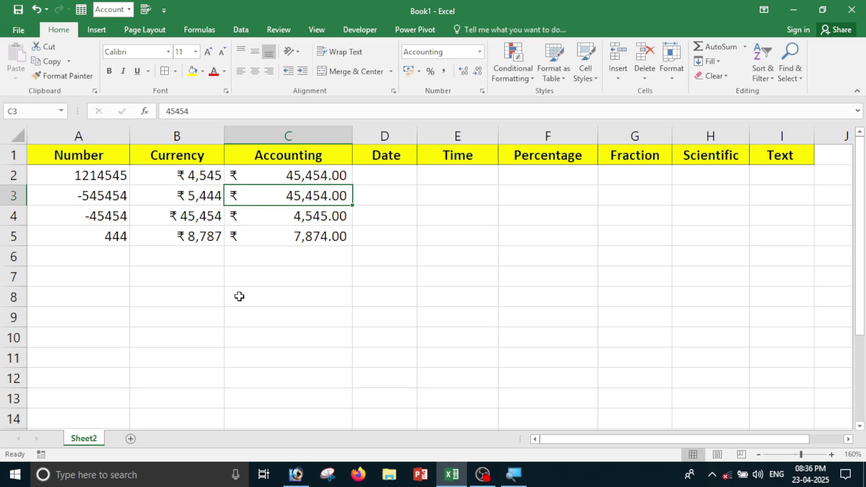
click(266, 288)
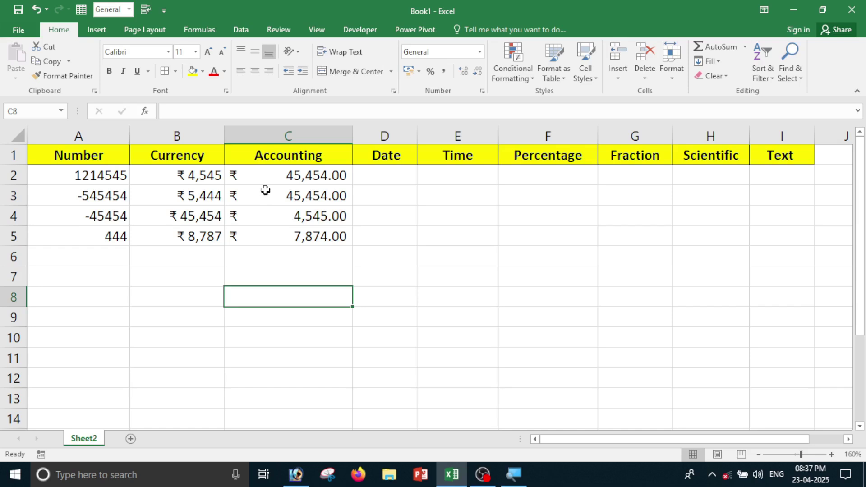
drag(265, 175, 286, 240)
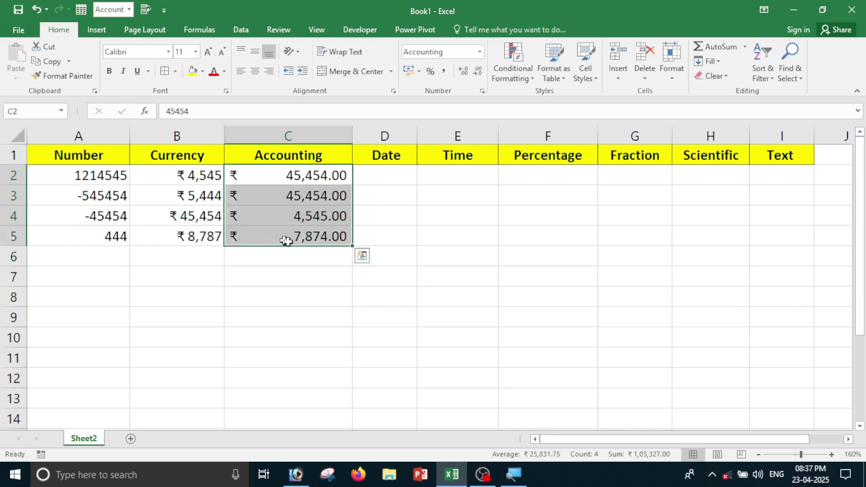
Change the Accounting symbol for C2:C5 to $ English (Canada), e.g. $ 45,454.00.
click(479, 52)
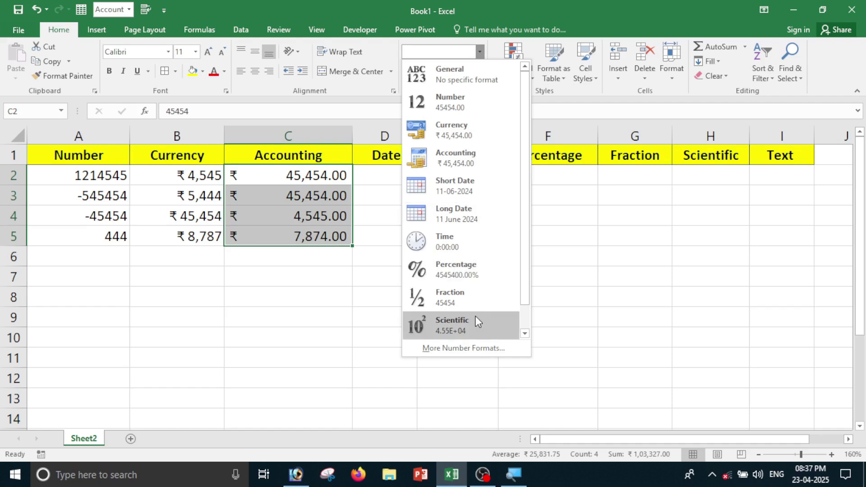
click(465, 348)
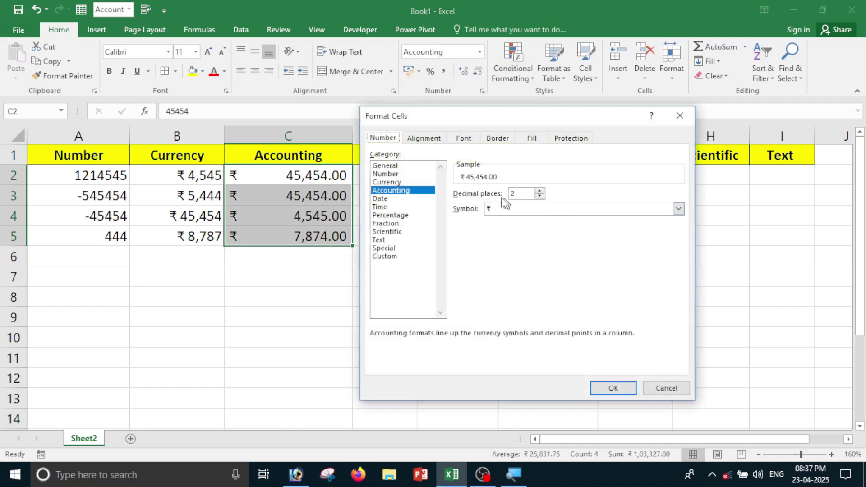
click(410, 193)
click(680, 212)
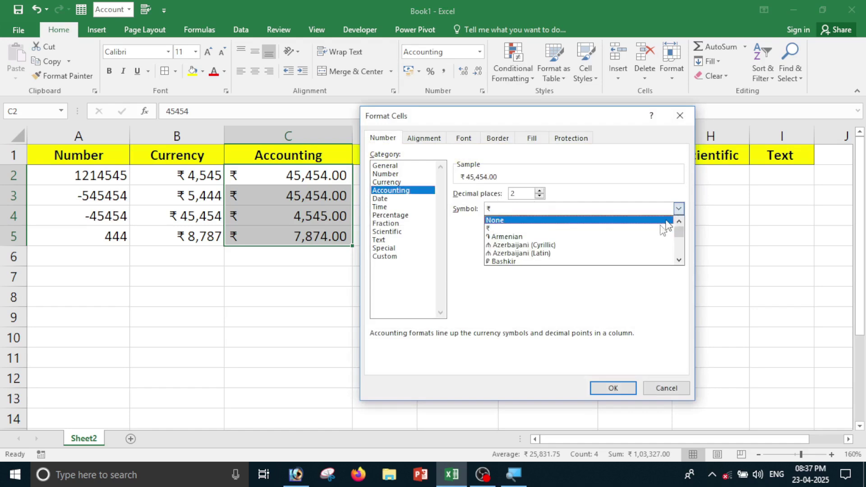
click(680, 262)
click(679, 261)
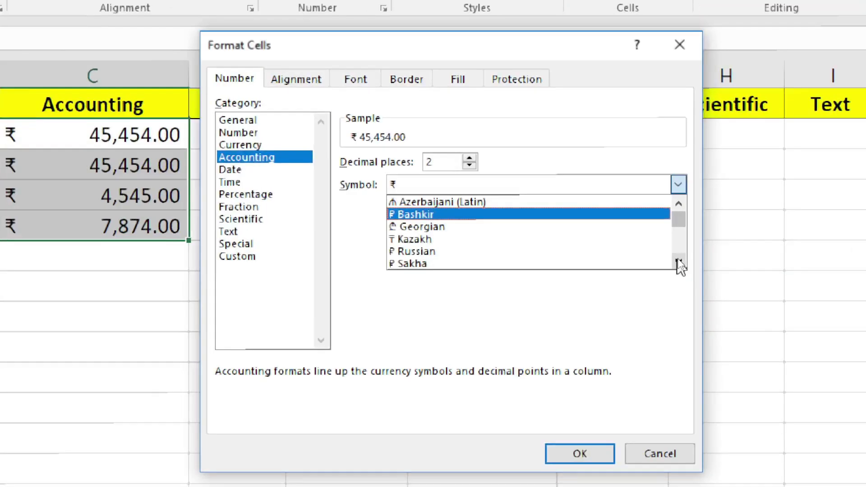
click(680, 263)
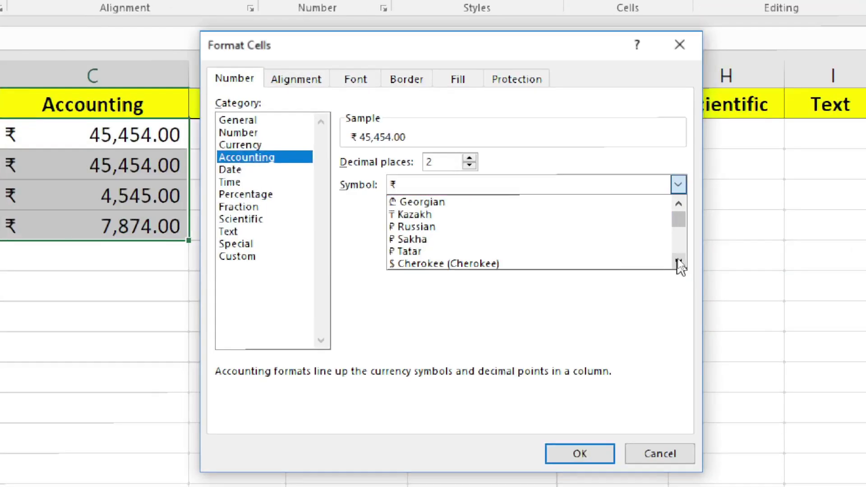
click(679, 263)
click(679, 263)
click(680, 263)
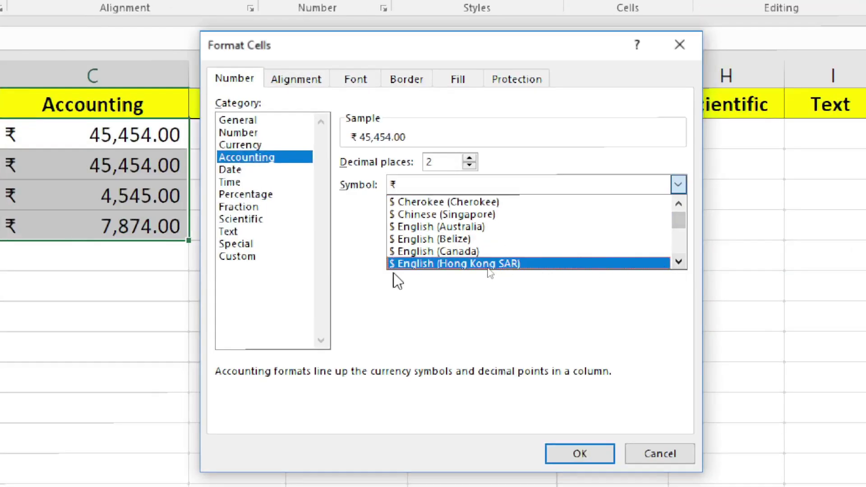
click(459, 250)
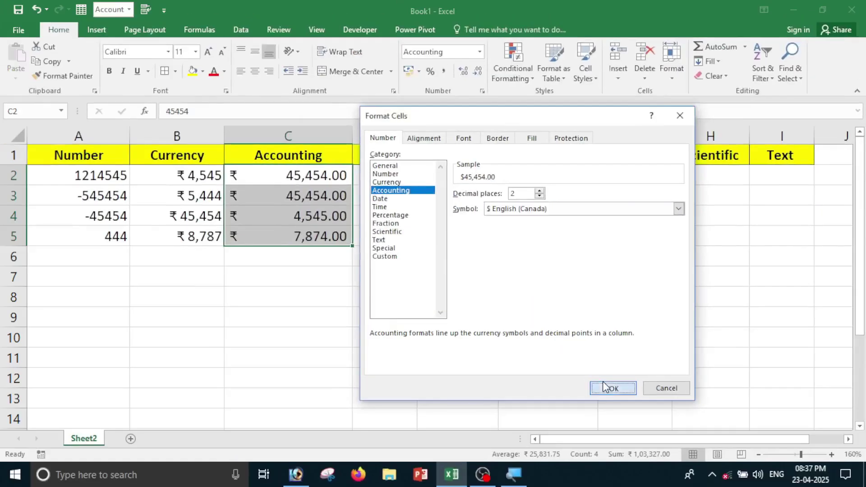
click(580, 453)
Give C2:C5 the Accounting format with the ₹ Hindi symbol and two decimals.
click(406, 336)
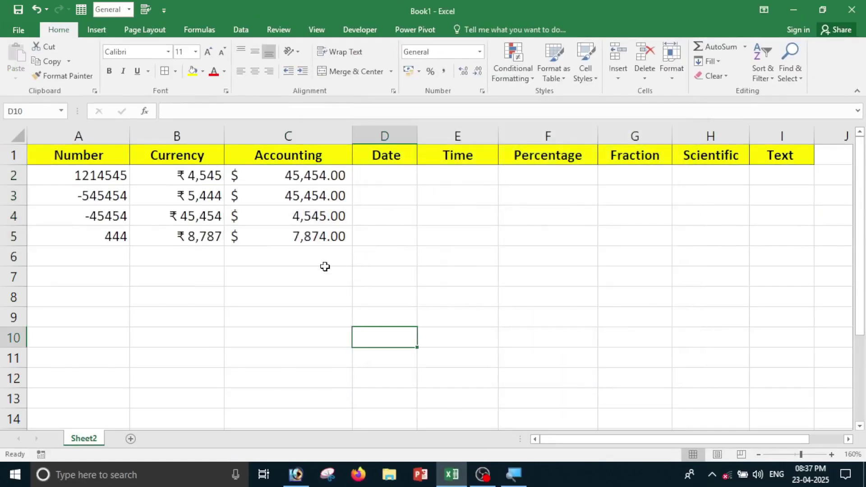
drag(259, 179, 254, 247)
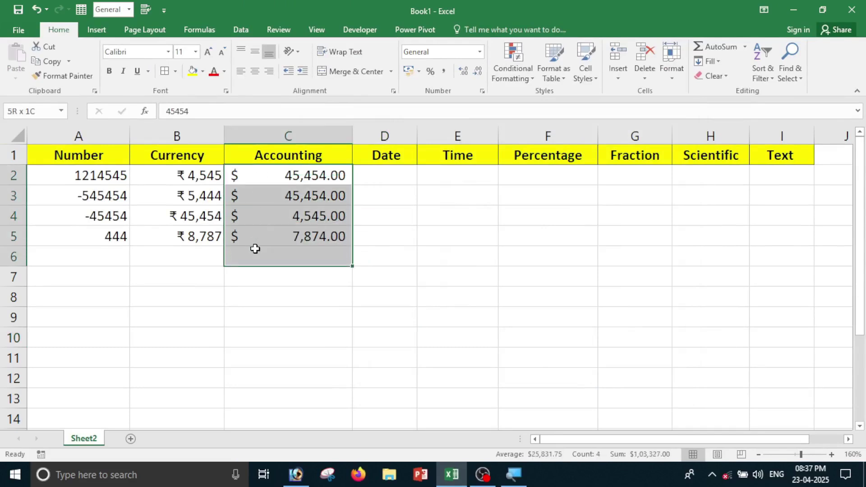
click(263, 292)
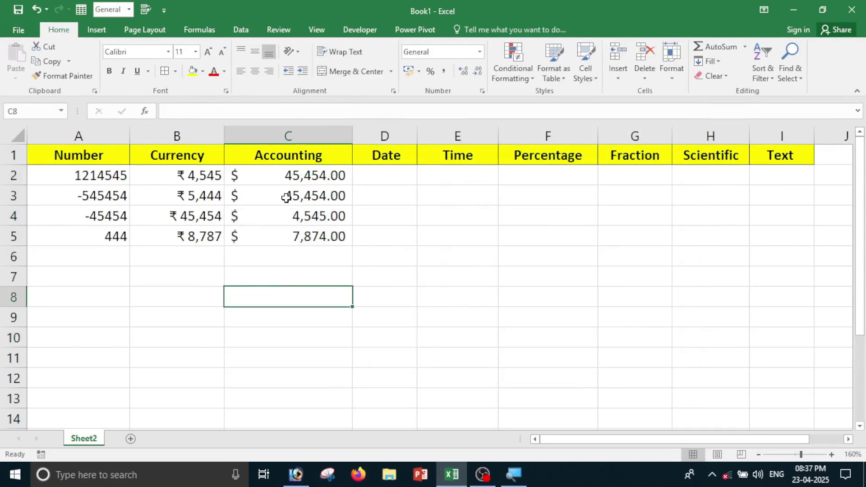
drag(260, 179, 289, 239)
click(479, 51)
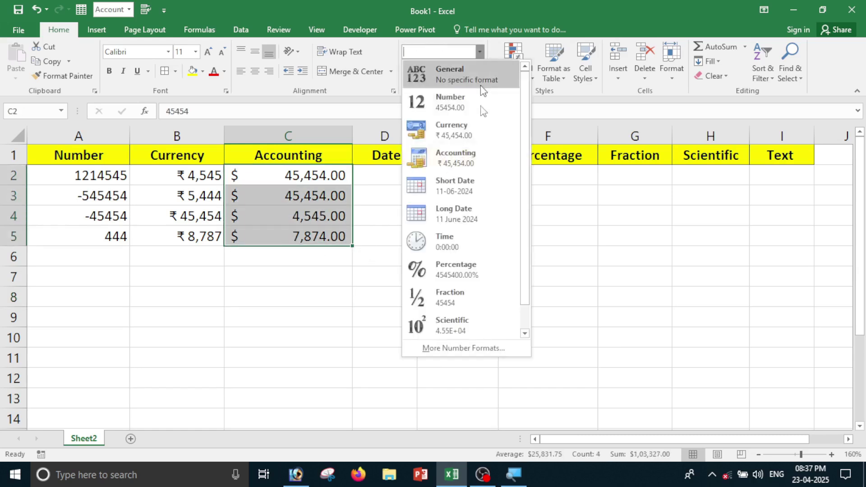
click(474, 352)
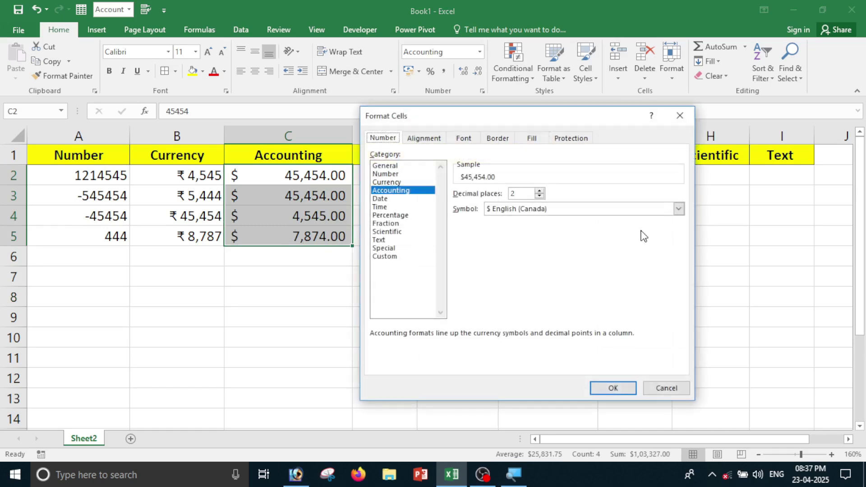
click(677, 211)
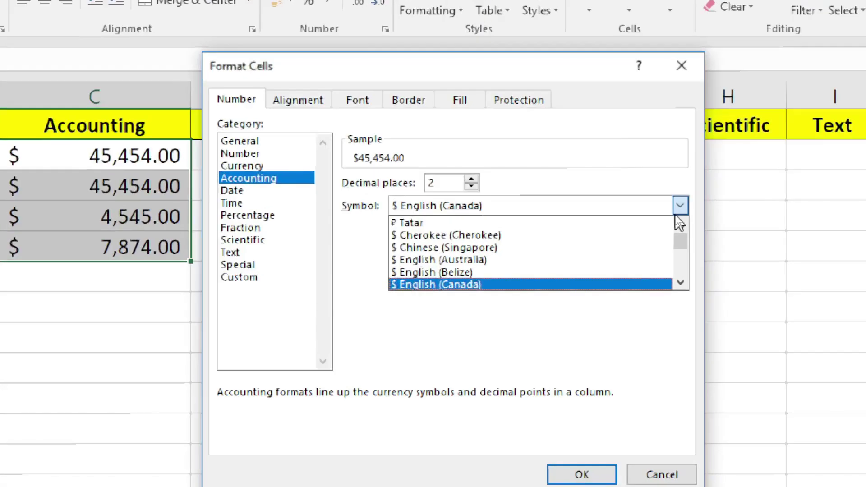
click(681, 284)
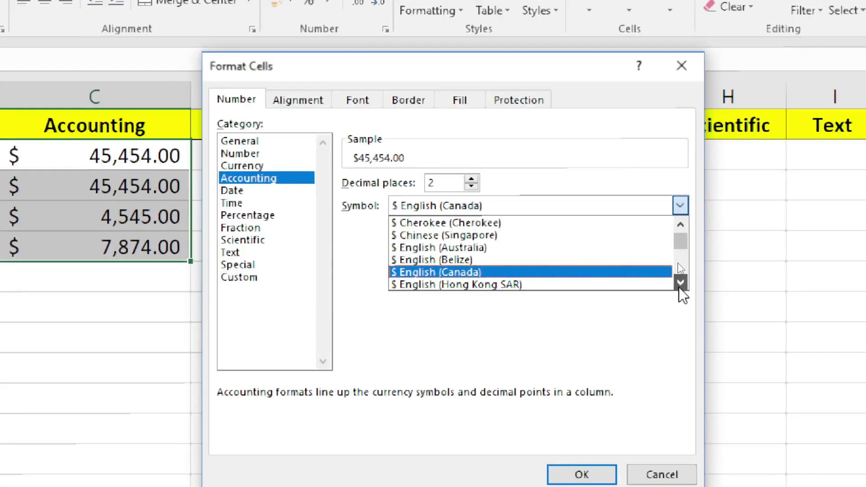
drag(679, 287, 679, 287)
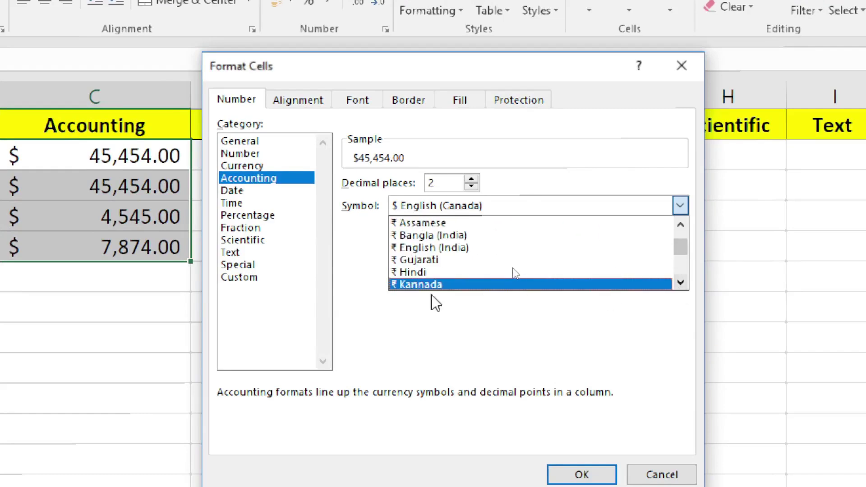
click(433, 271)
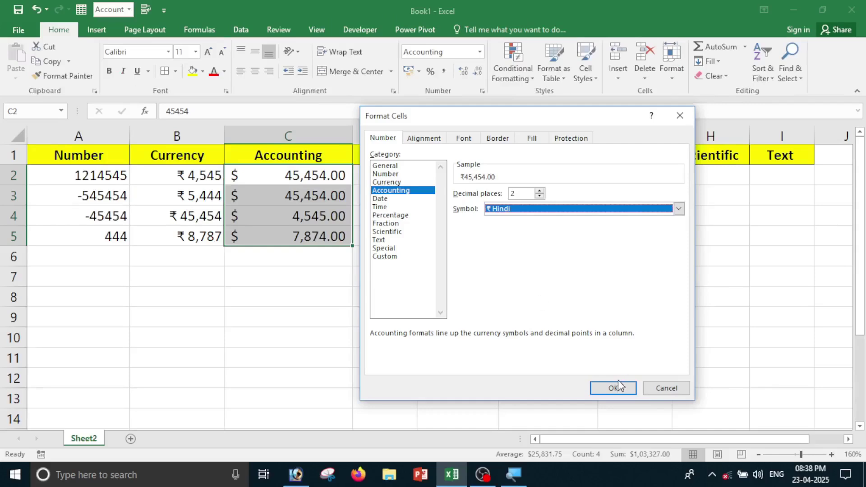
click(613, 389)
Set the Accounting decimal places for C2:C5 to 0, giving ₹ 45,454 through ₹ 7,874.
click(464, 364)
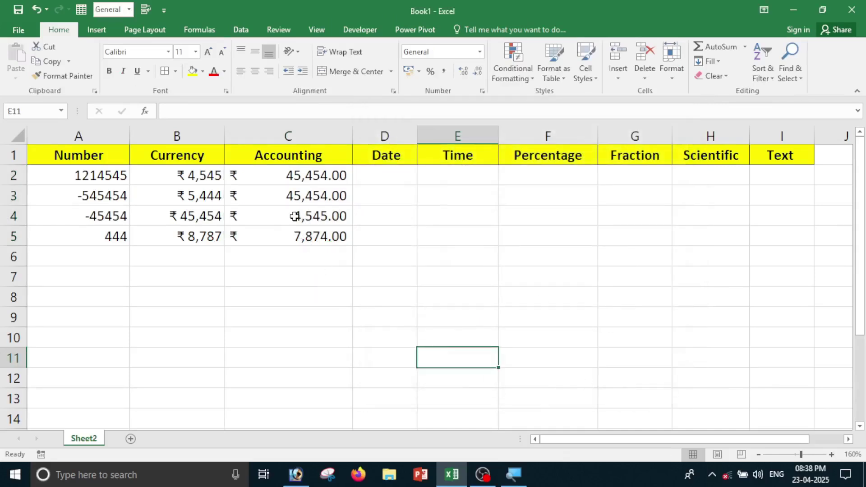
drag(283, 176, 282, 235)
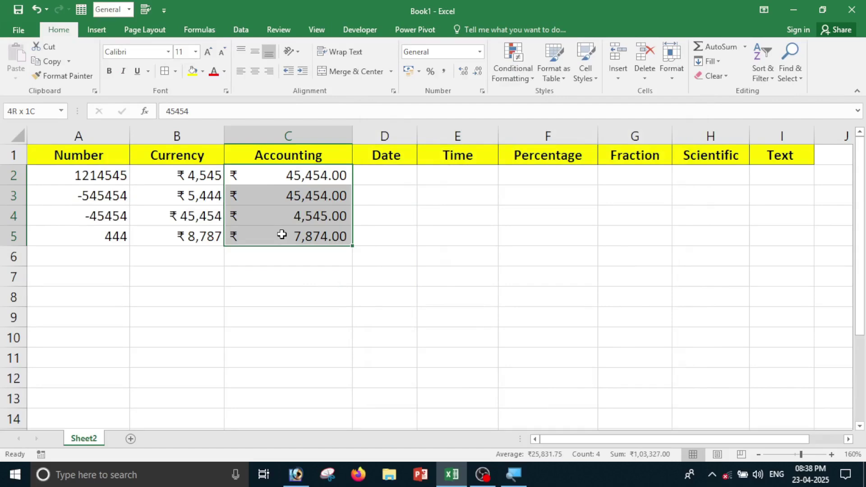
click(462, 280)
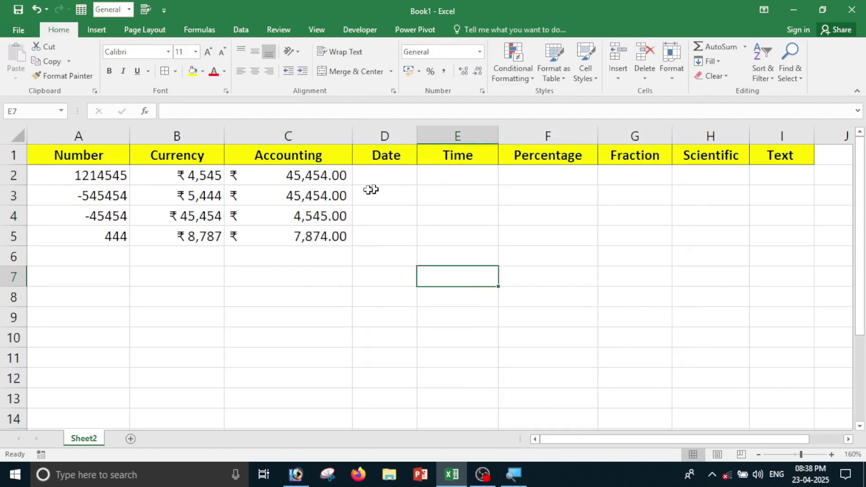
click(337, 176)
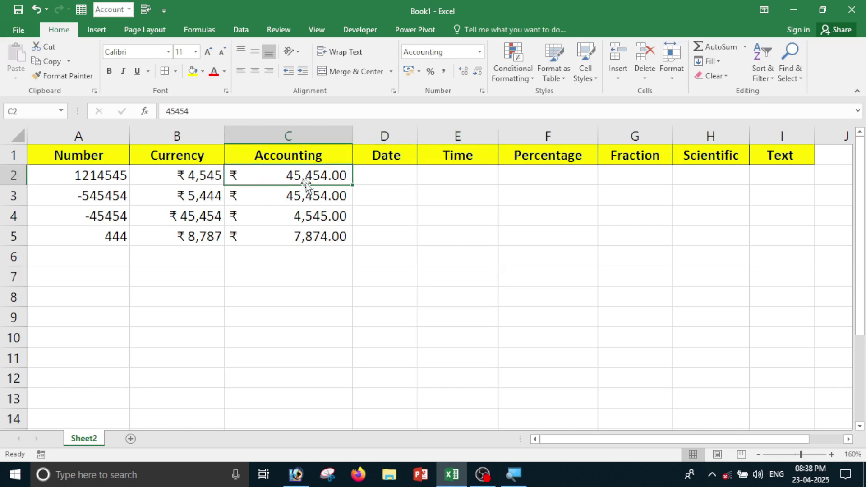
drag(306, 181, 308, 237)
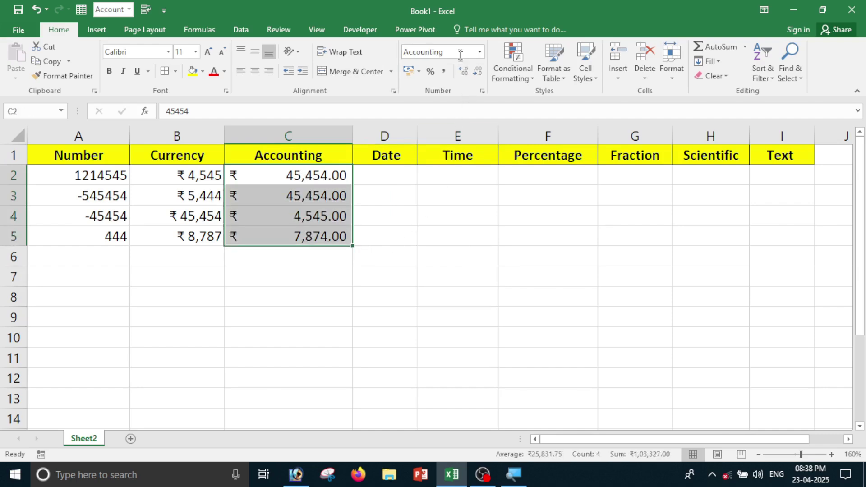
click(480, 52)
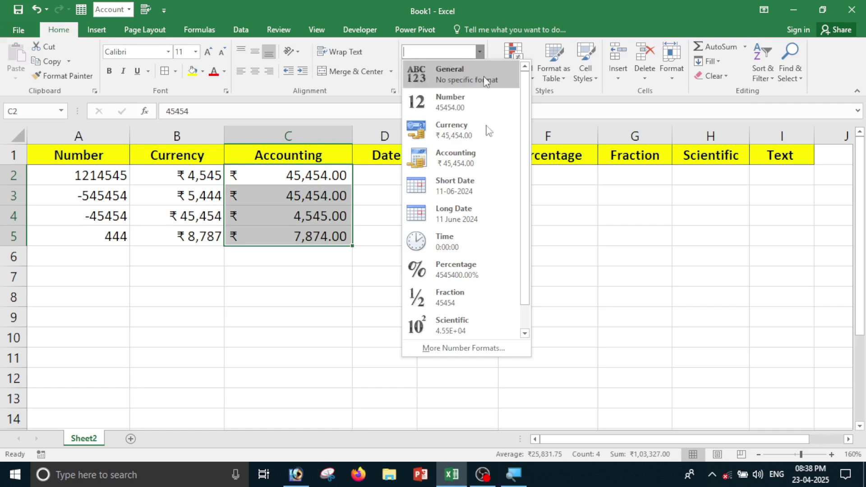
click(483, 348)
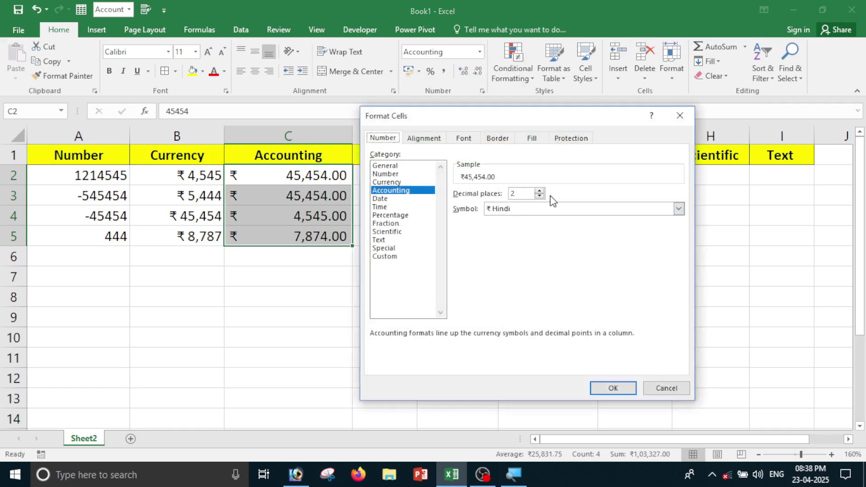
click(539, 197)
click(539, 197)
click(622, 390)
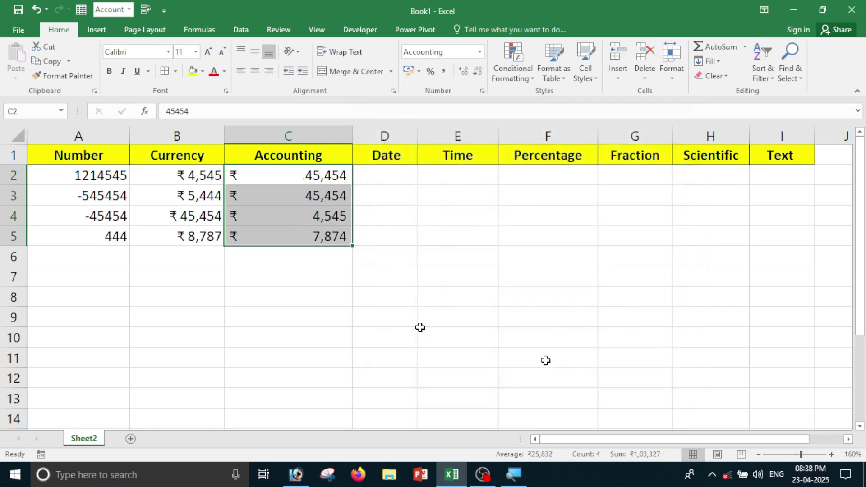
click(332, 275)
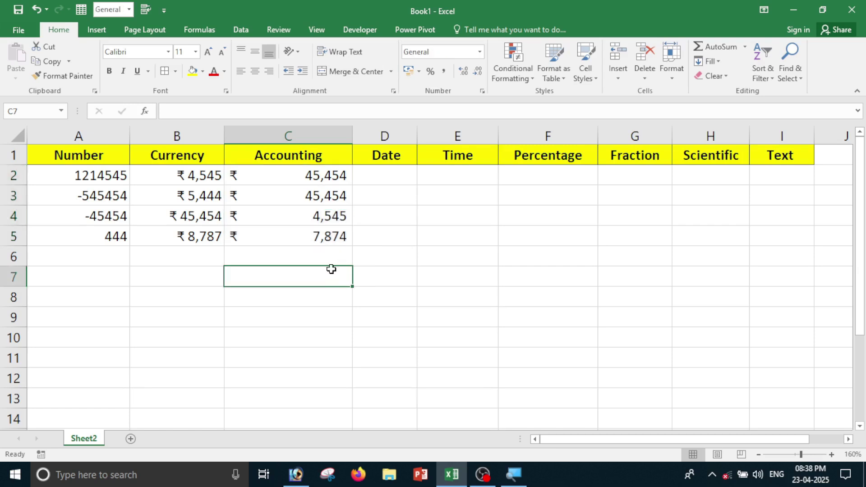
Widen the Date column D slightly and select cell D2 for date entry.
click(398, 232)
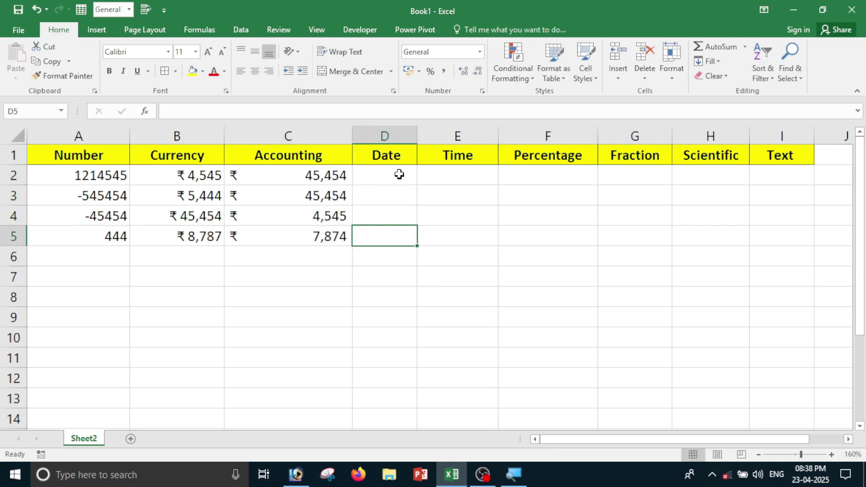
drag(417, 136, 432, 136)
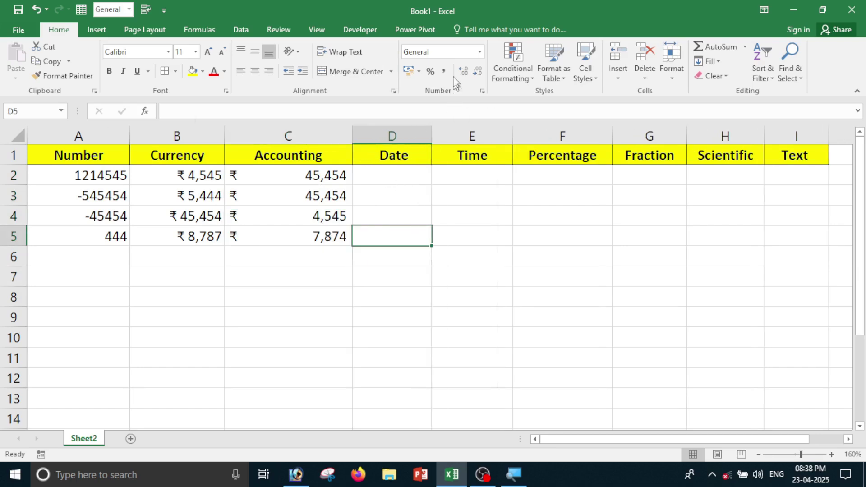
click(481, 52)
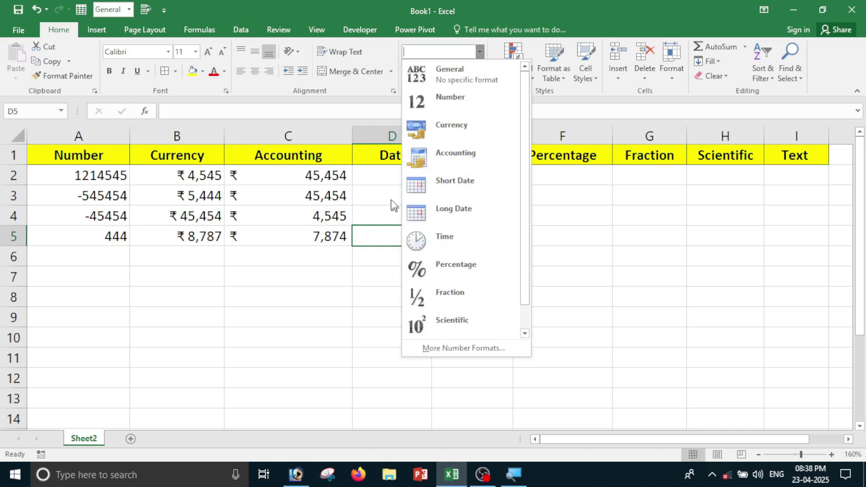
click(385, 170)
click(385, 175)
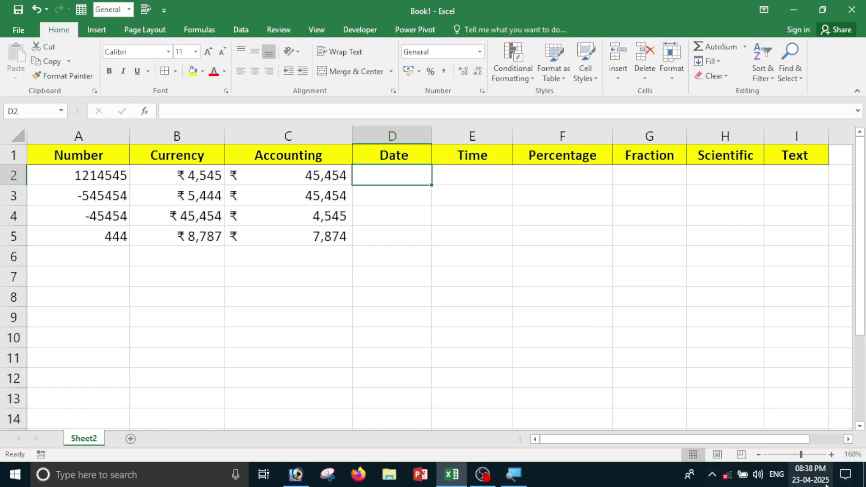
mouse_move(812, 484)
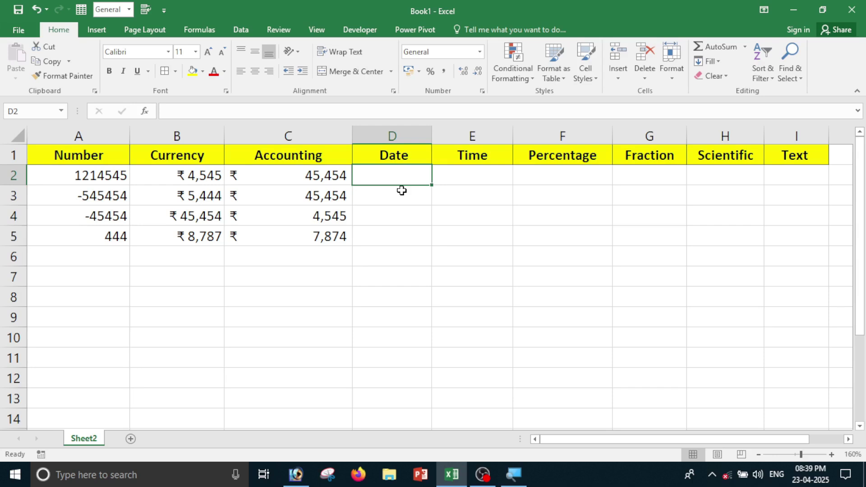
Enter 22-04-2025, 20-04-2024, 21-03-2024 and 15-05-2002 in D2:D5, then select them.
text(2)
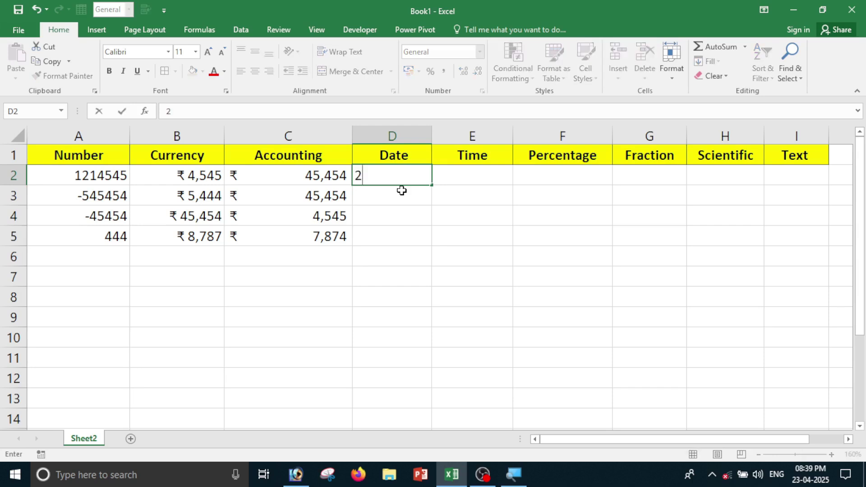
text(2-04-2025)
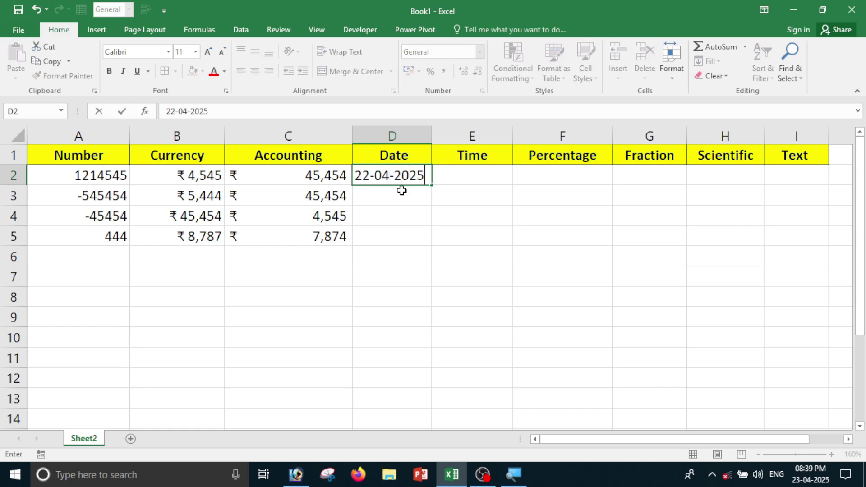
key(Return)
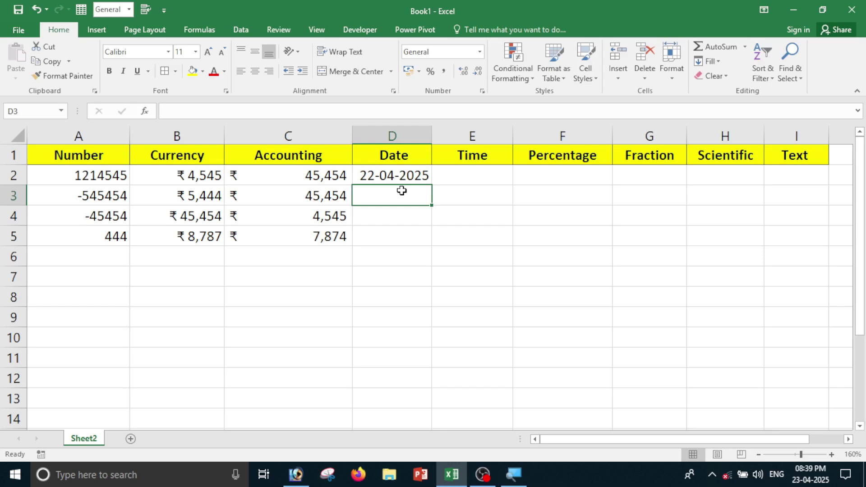
text(2)
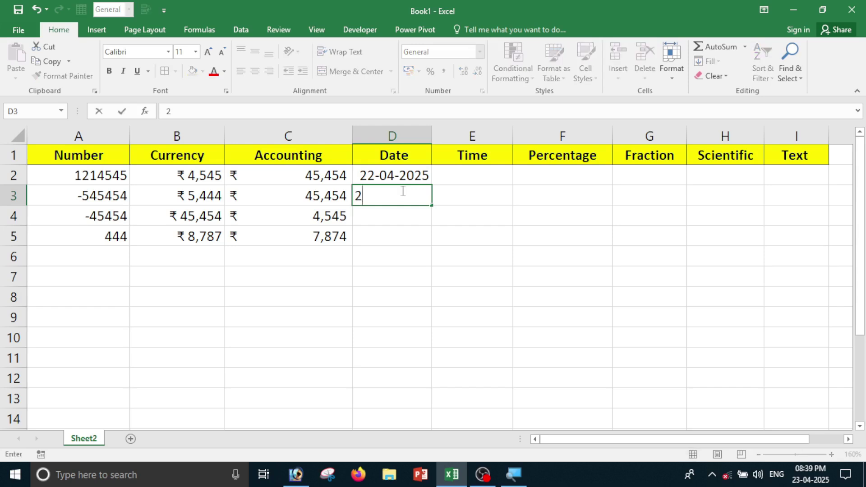
text(0-04-2024)
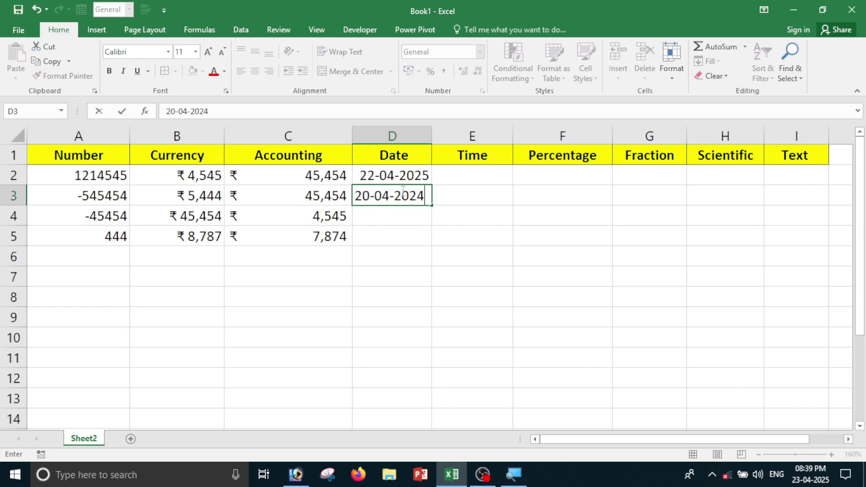
key(Return)
text(21)
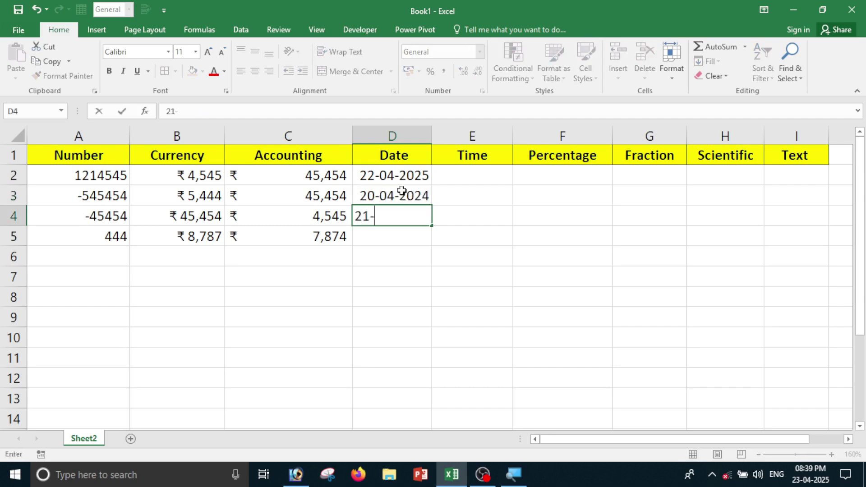
text(-03-2024)
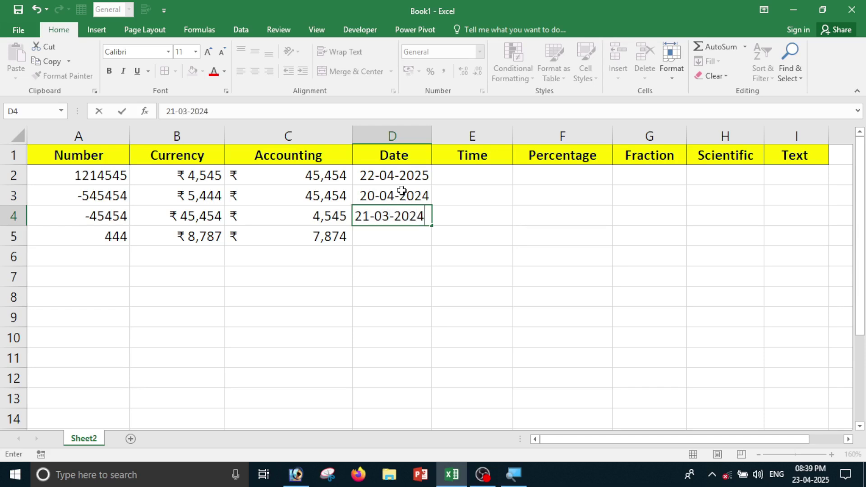
key(Return)
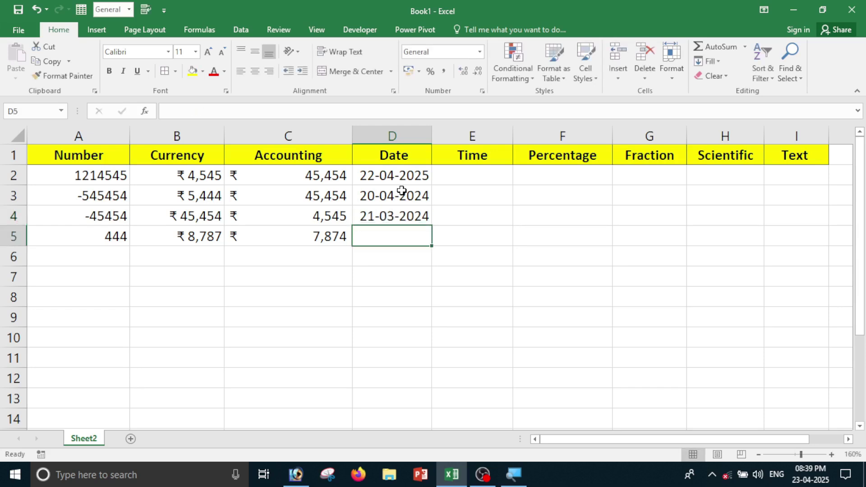
text(15-05)
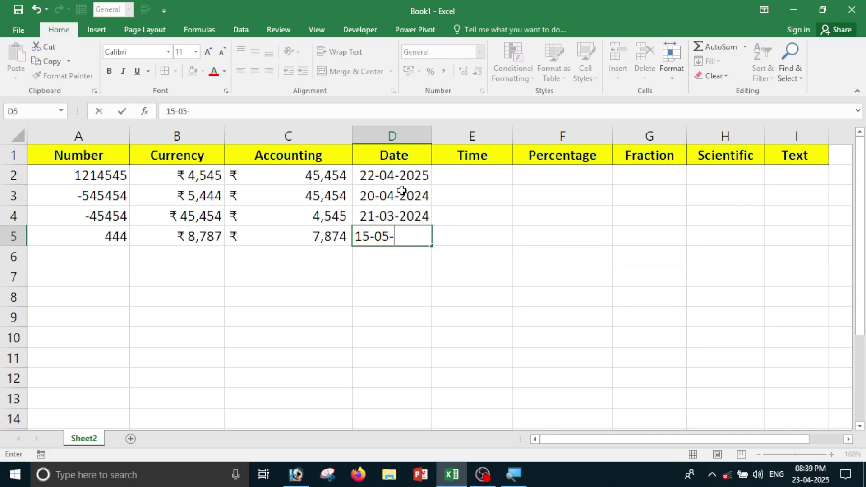
text(-2002)
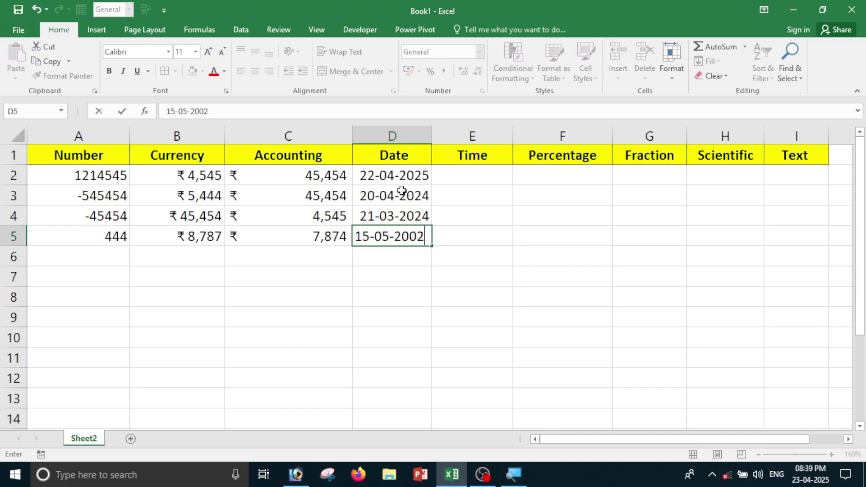
key(Return)
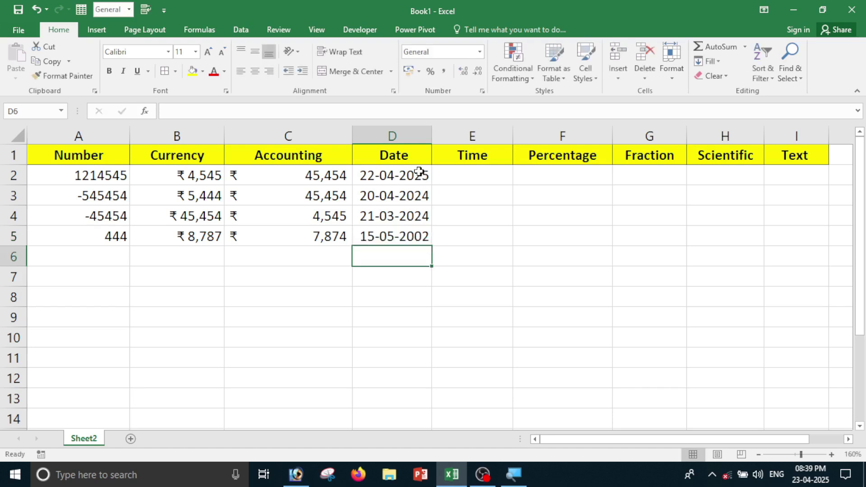
drag(418, 171, 415, 236)
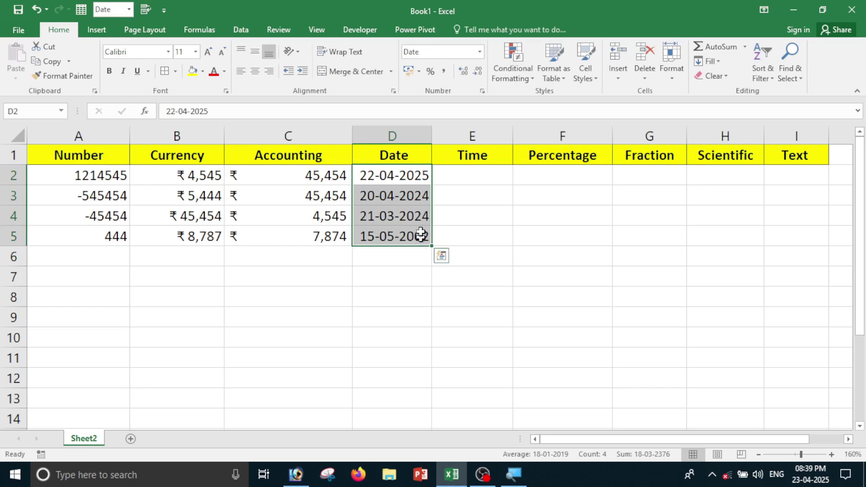
Format the dates in D2:D5 with the 2012-03-14 date type.
click(479, 52)
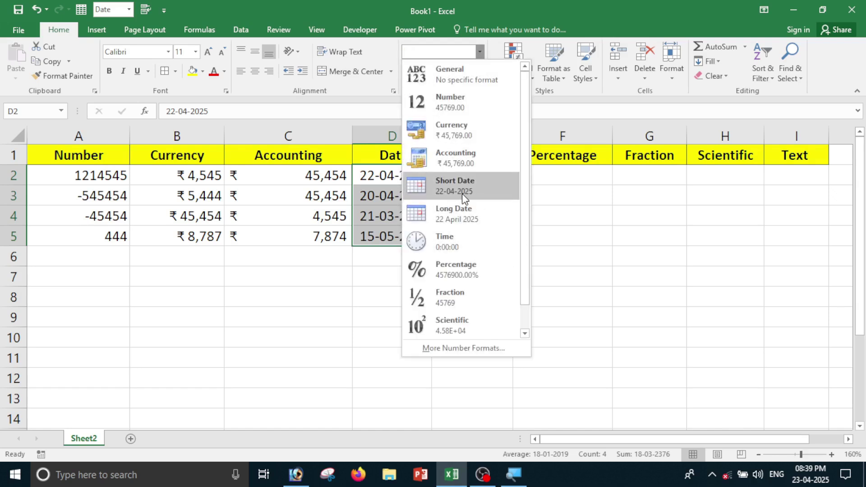
click(461, 350)
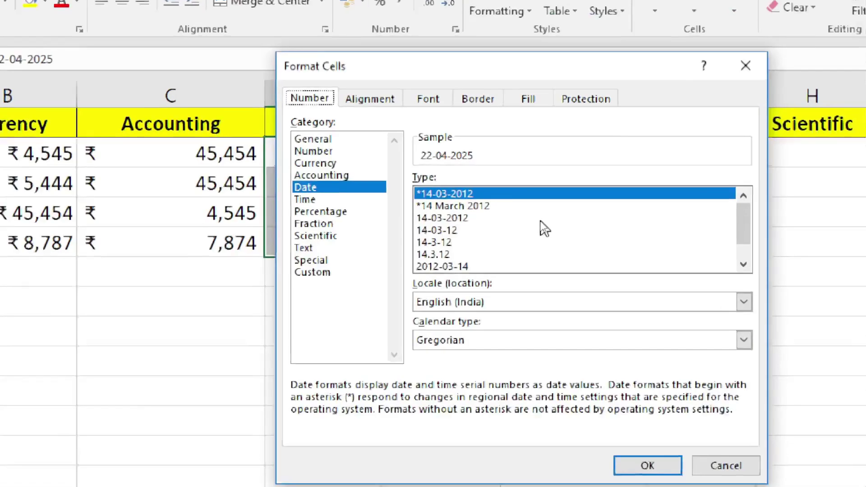
drag(679, 226, 676, 237)
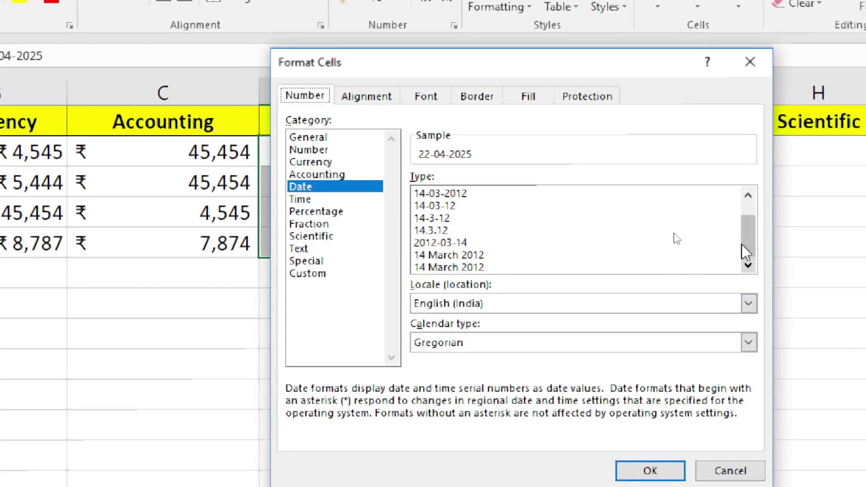
click(748, 195)
click(748, 195)
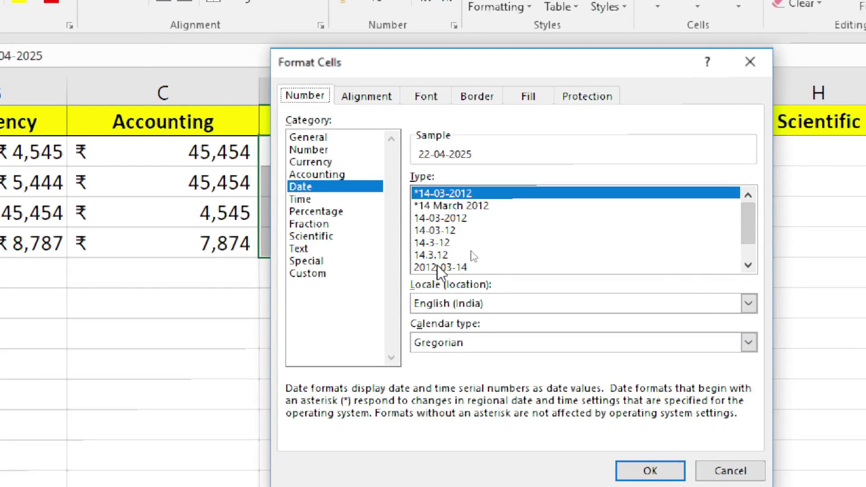
click(485, 263)
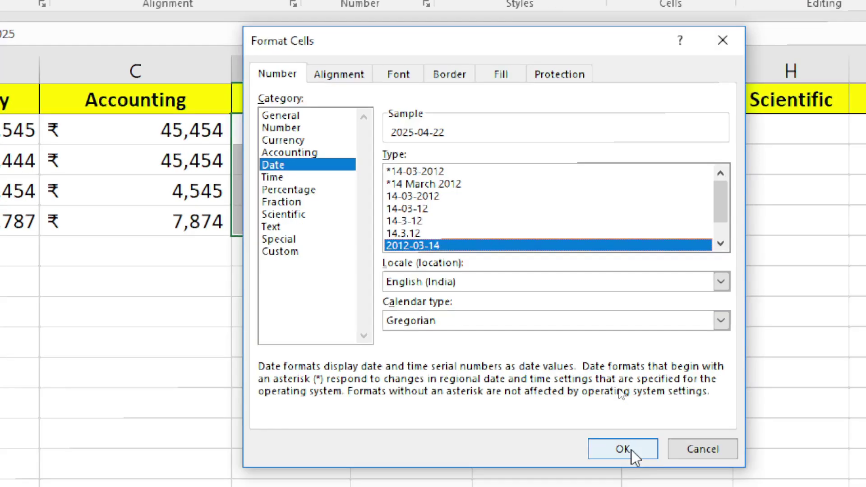
click(632, 450)
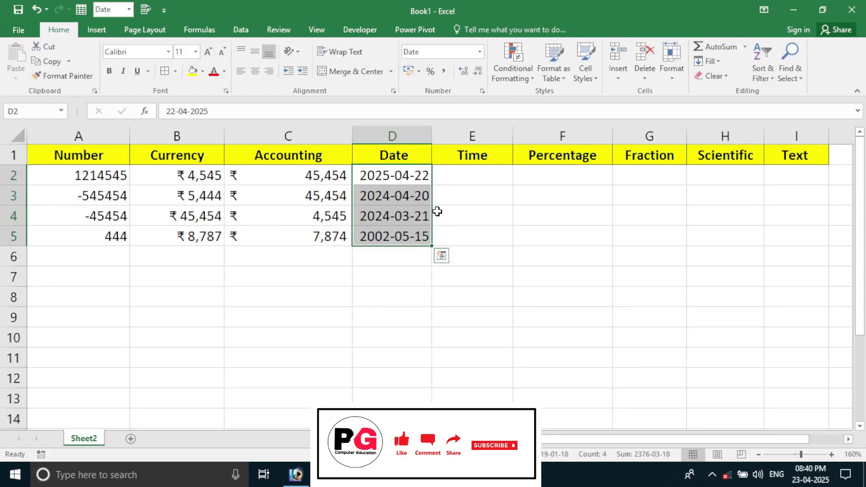
Apply the 14 March 2012 long date type to D2:D5 and widen column D to fit.
click(480, 52)
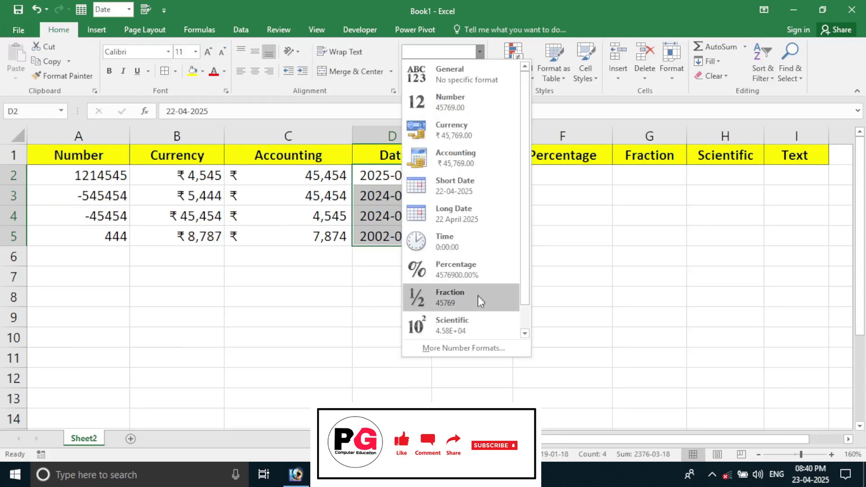
click(482, 346)
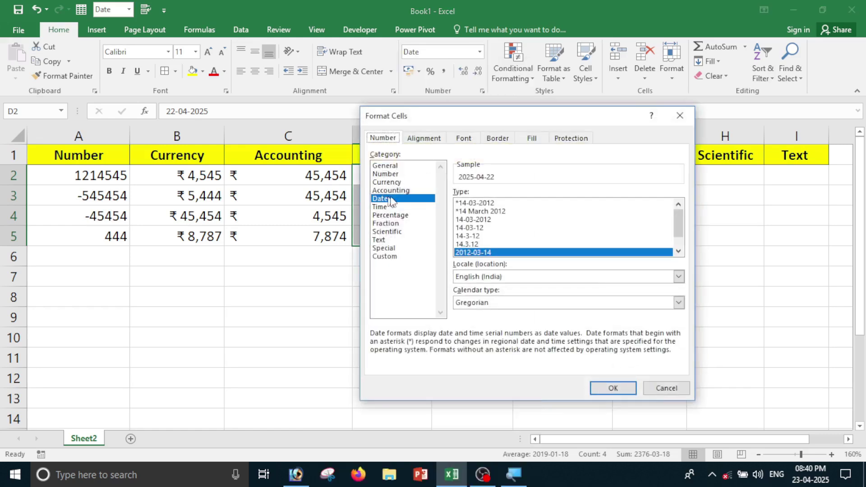
click(678, 251)
click(679, 252)
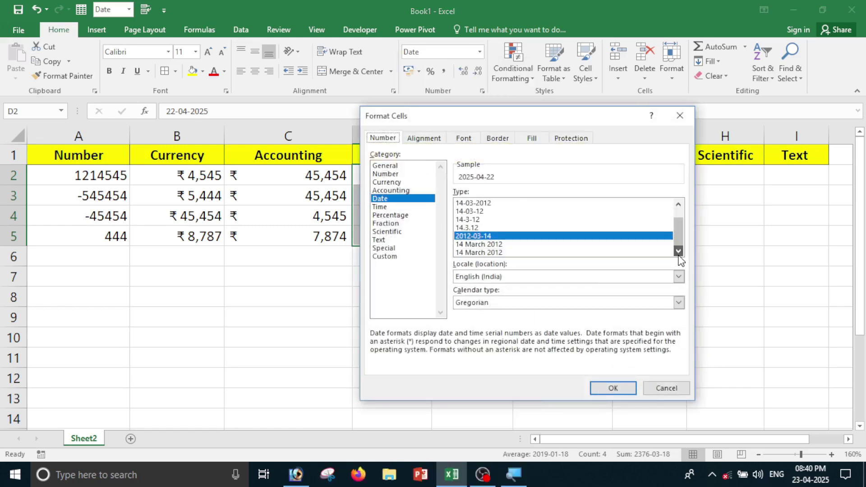
click(506, 253)
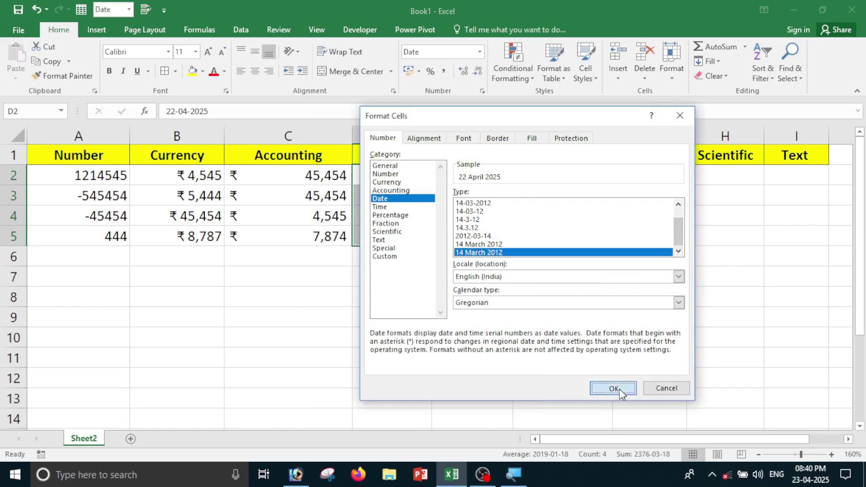
click(612, 387)
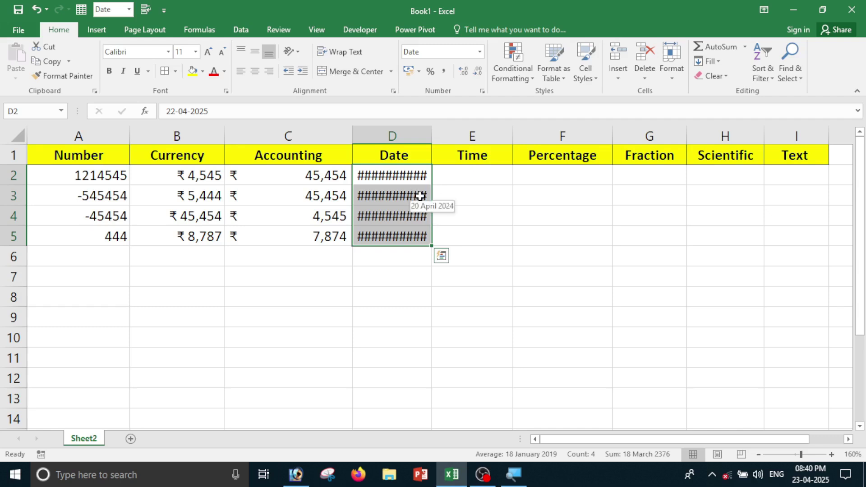
drag(430, 132, 465, 133)
drag(411, 176, 412, 240)
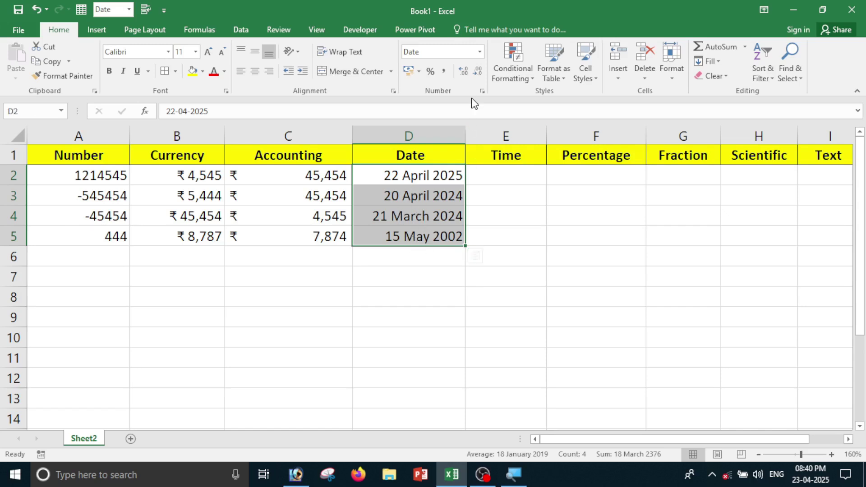
Switch D2:D5 to the 14-03-2012 date type and select cell D3.
click(481, 53)
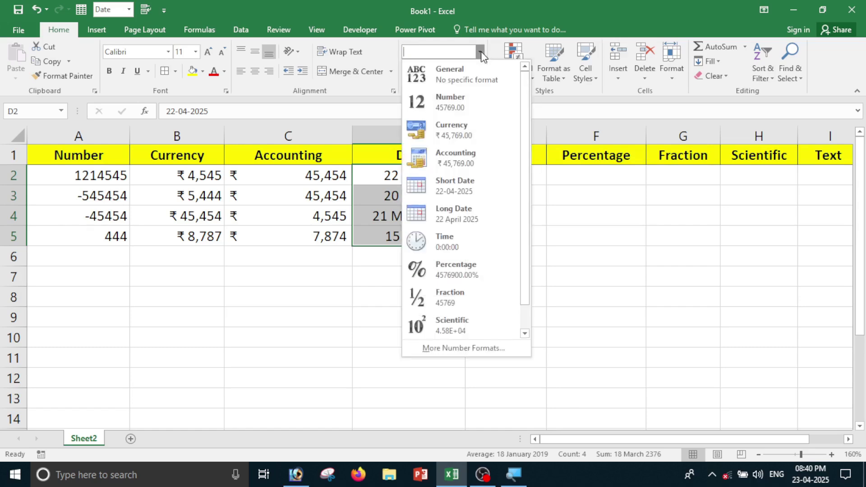
click(469, 354)
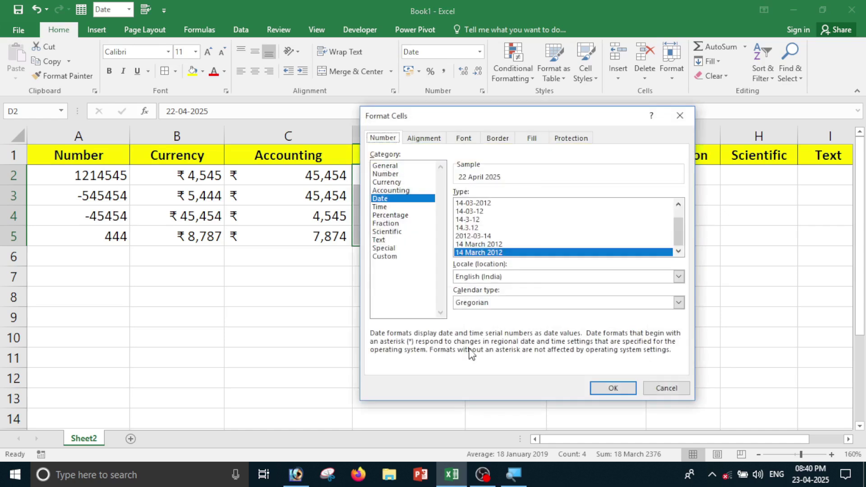
click(679, 205)
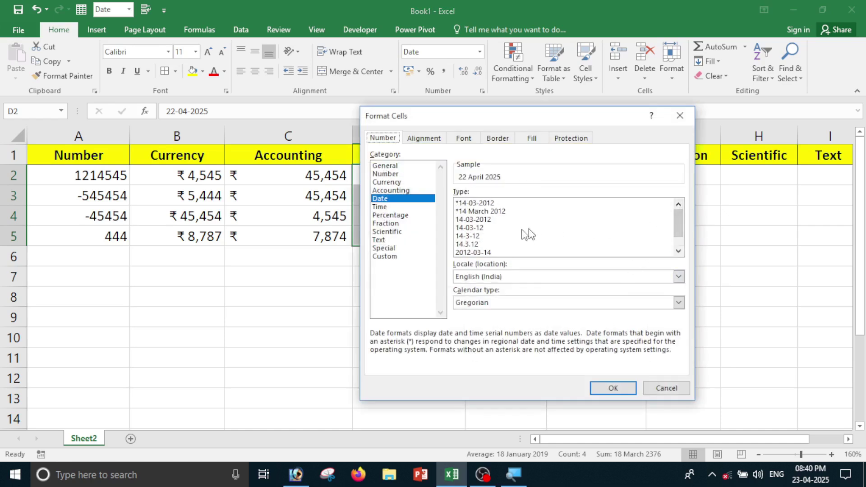
click(474, 220)
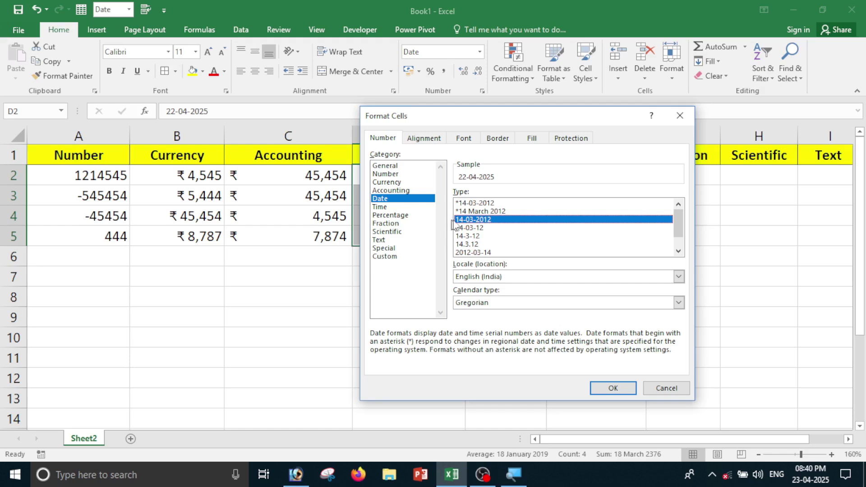
click(613, 388)
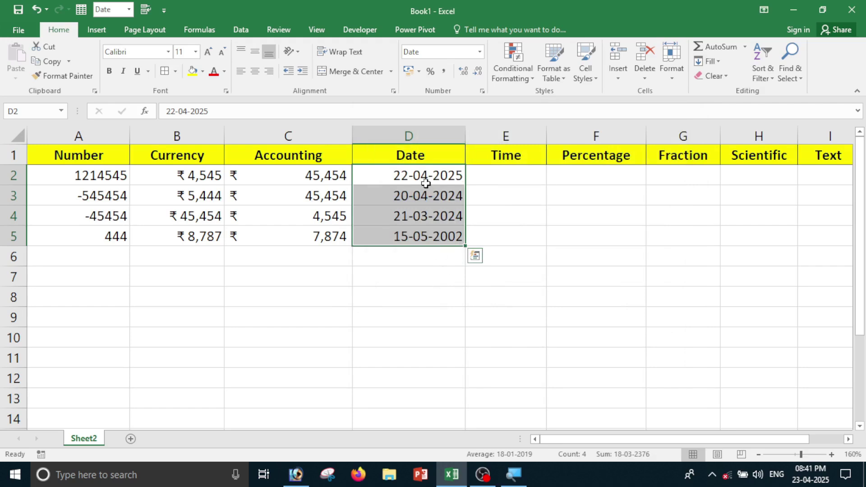
click(423, 209)
click(422, 194)
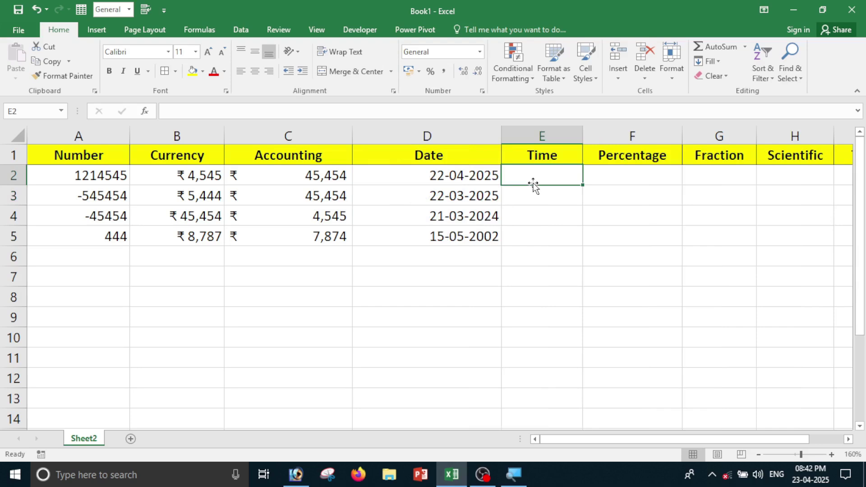
Enter 10:50:15, 9:25:12, 16:25:36 and 19:45:55 in E2:E5, fixing a mistyped seconds value in E5.
text(10)
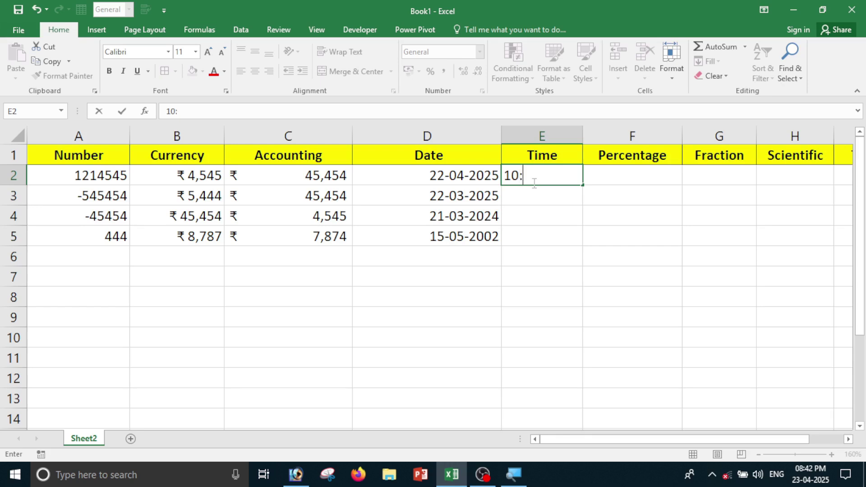
text(:50:15)
key(Return)
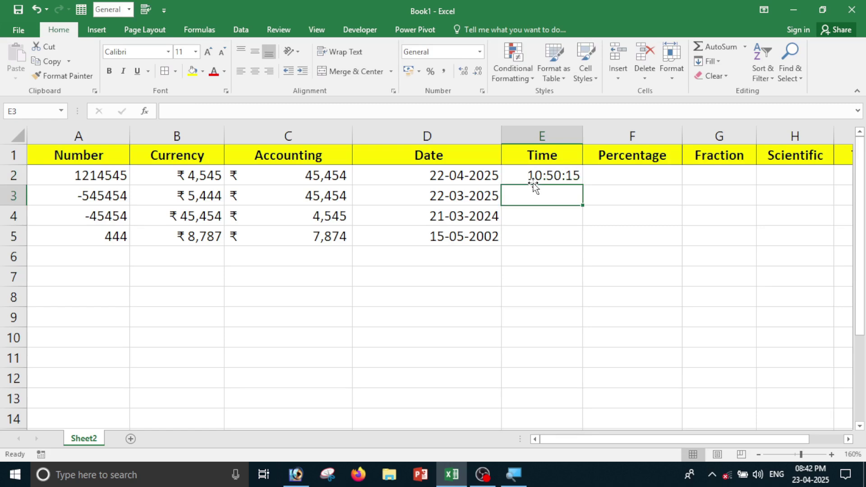
text(9:)
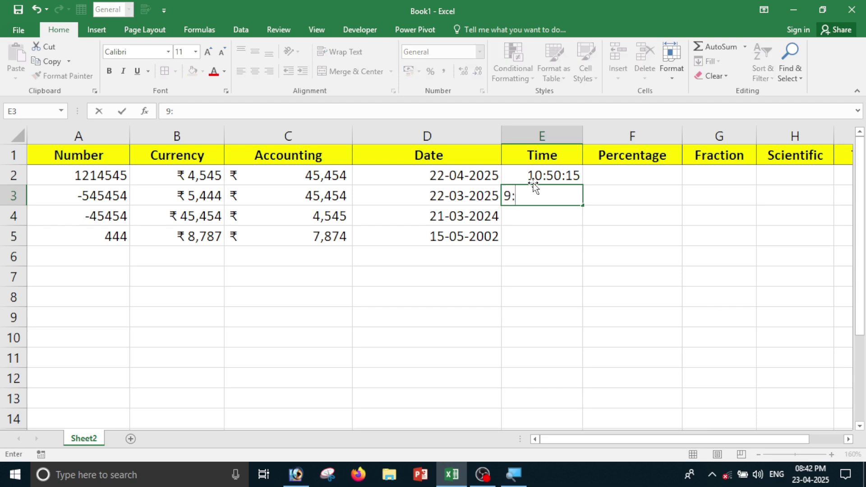
text(25:12)
key(Return)
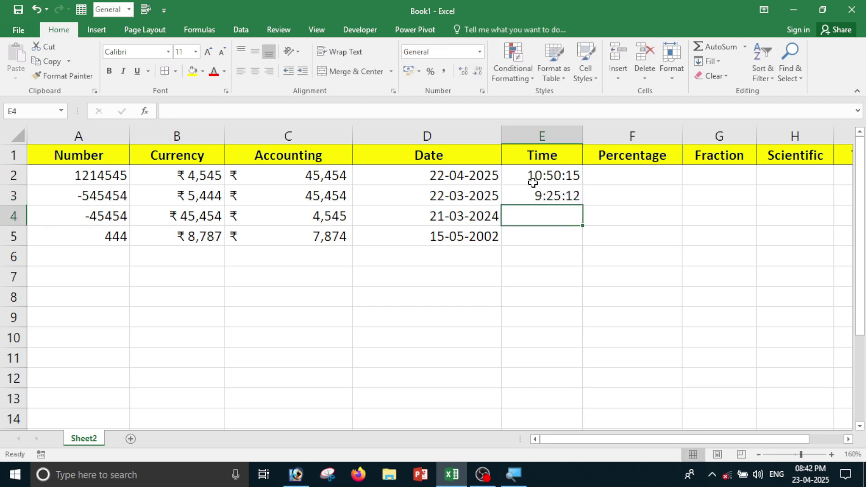
text(16)
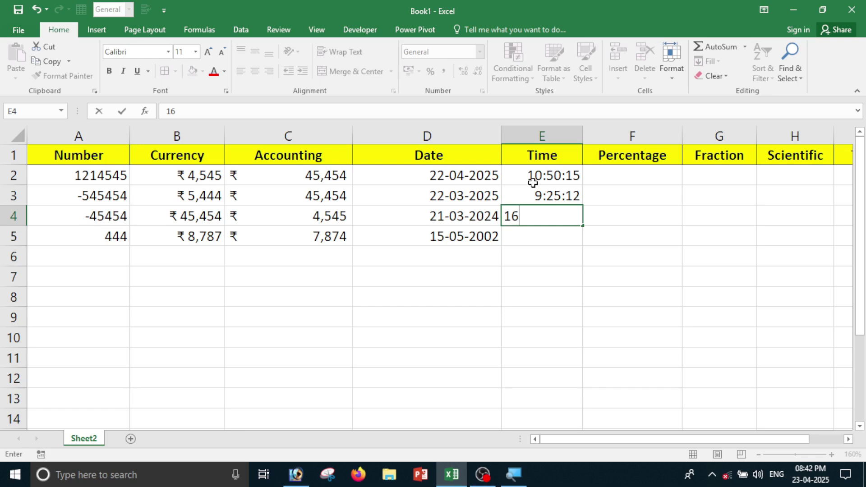
text(:25:36)
key(Return)
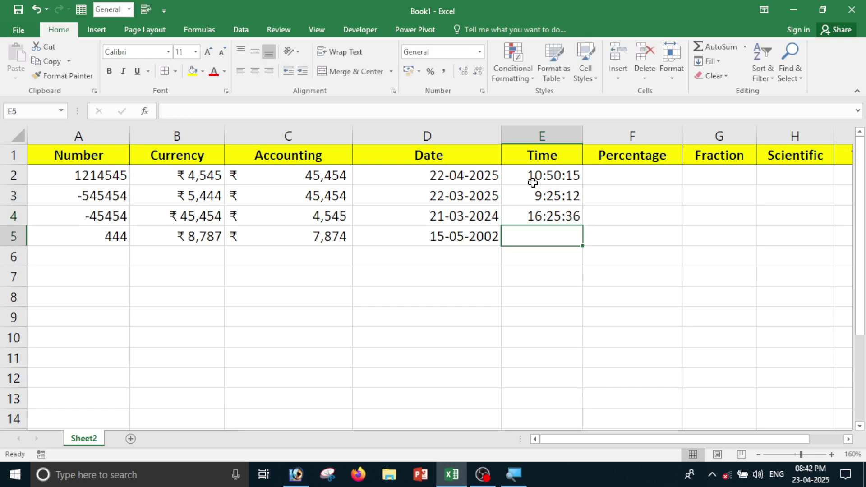
text(19)
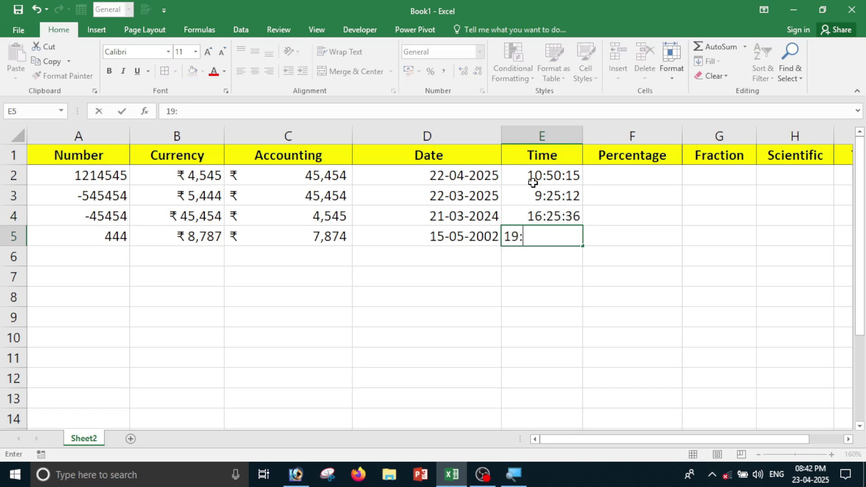
text(:45:63)
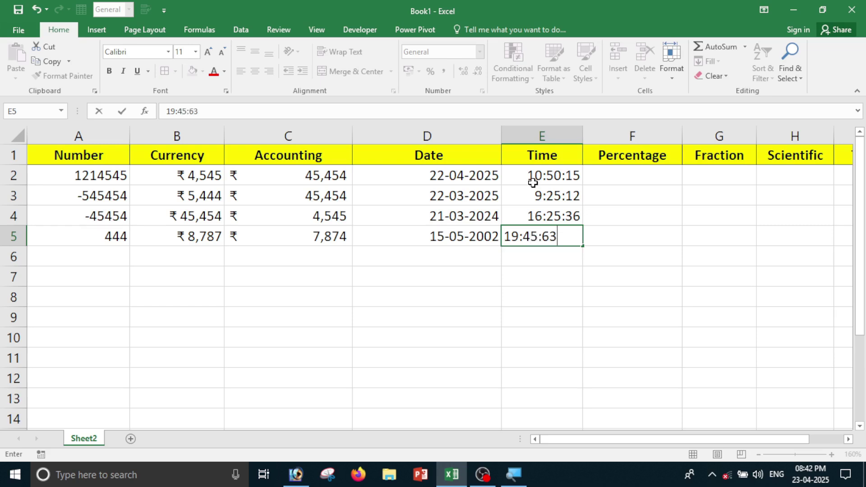
key(BackSpace)
text(558)
key(Return)
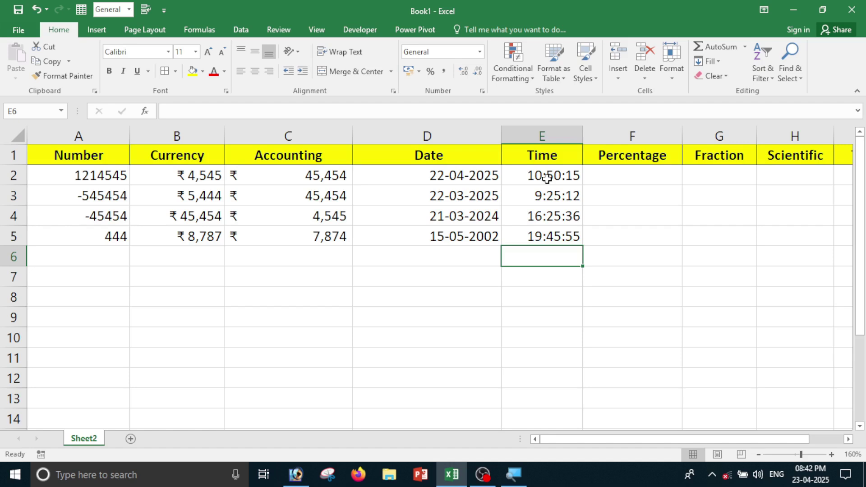
Give the times in E2:E5 the 1.30.55 PM Time type.
drag(547, 179, 551, 235)
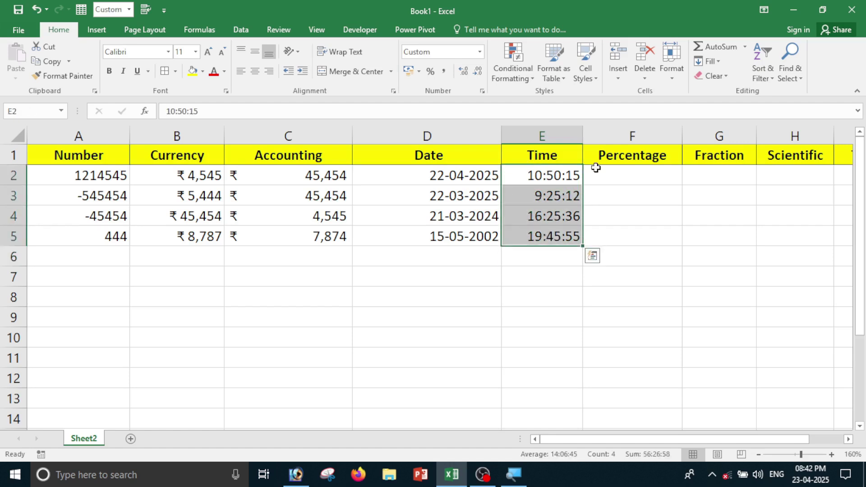
click(479, 51)
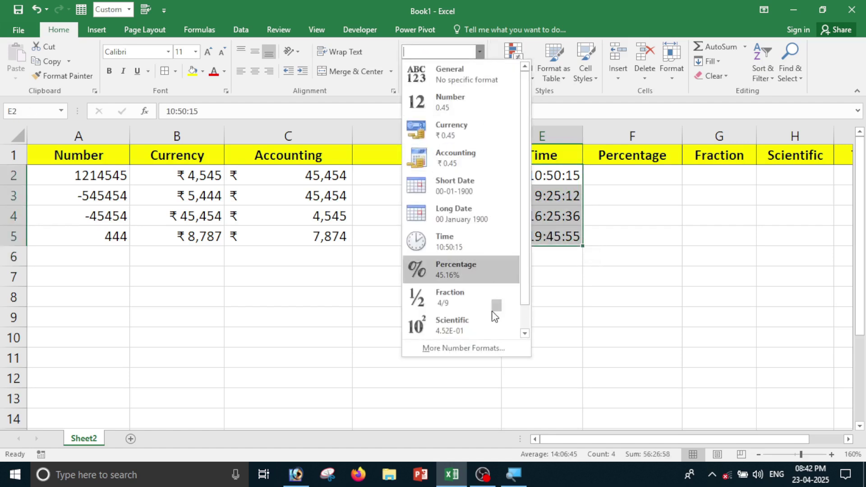
click(492, 343)
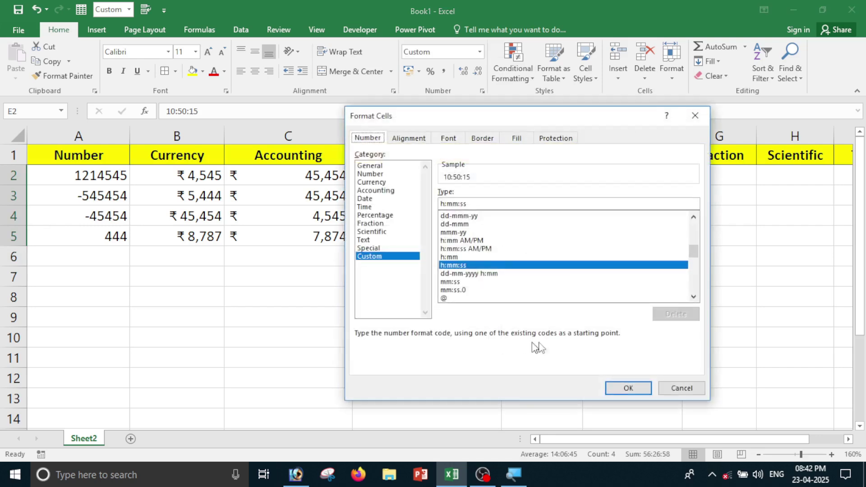
click(365, 207)
click(456, 211)
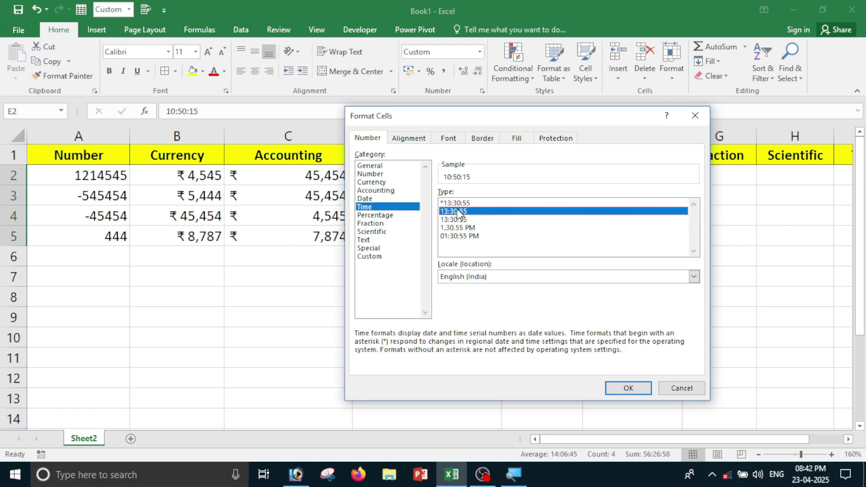
click(456, 219)
click(456, 228)
click(457, 236)
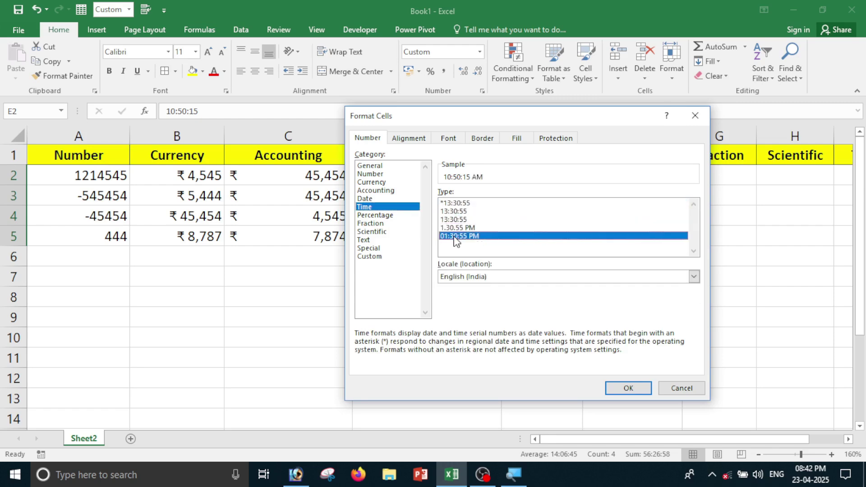
drag(460, 121, 233, 161)
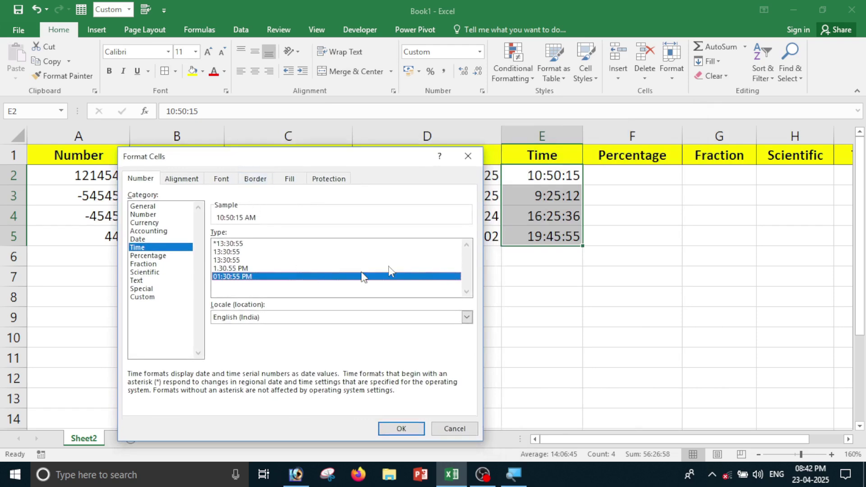
click(246, 268)
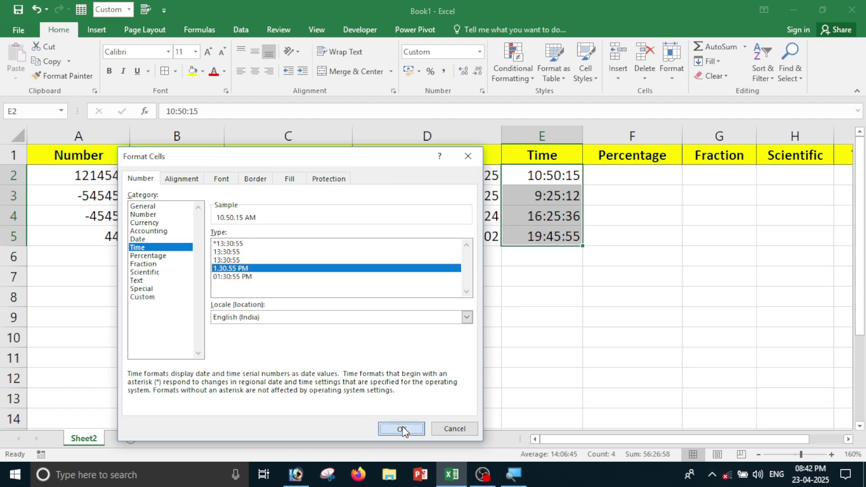
click(401, 428)
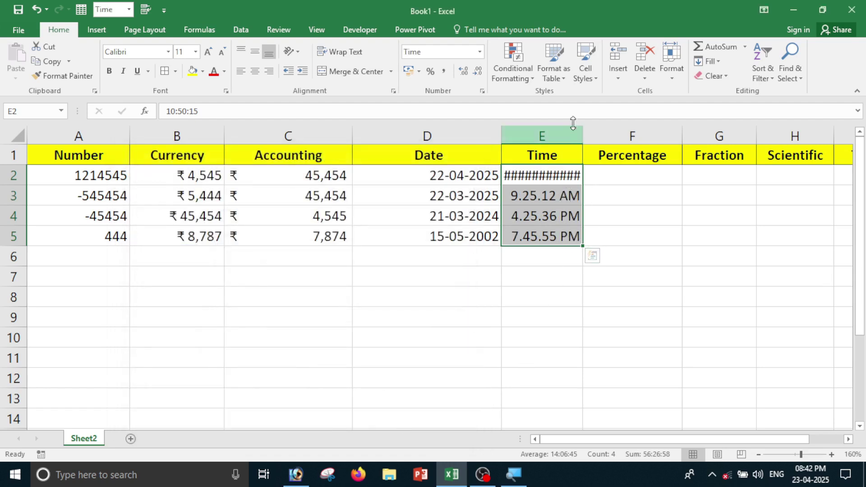
Widen column E to show times like 10.50.15 AM, then check each stored time in E2:E5.
drag(582, 137, 616, 136)
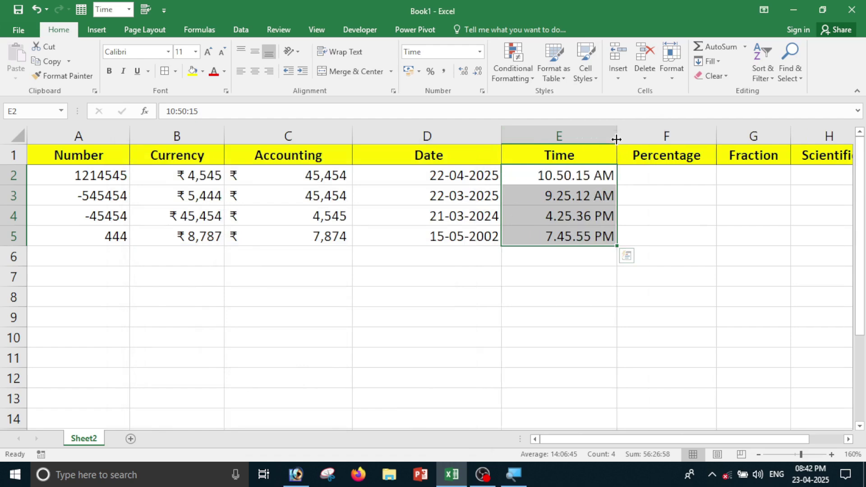
click(582, 256)
click(562, 174)
click(564, 195)
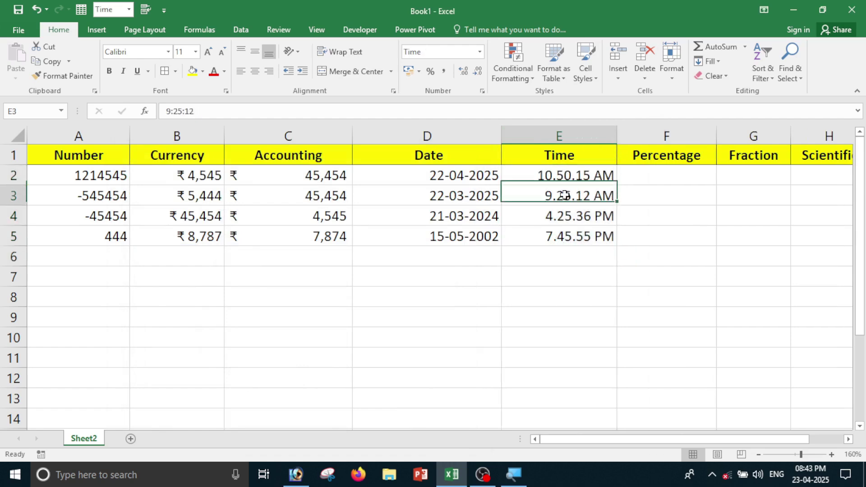
click(565, 212)
click(565, 236)
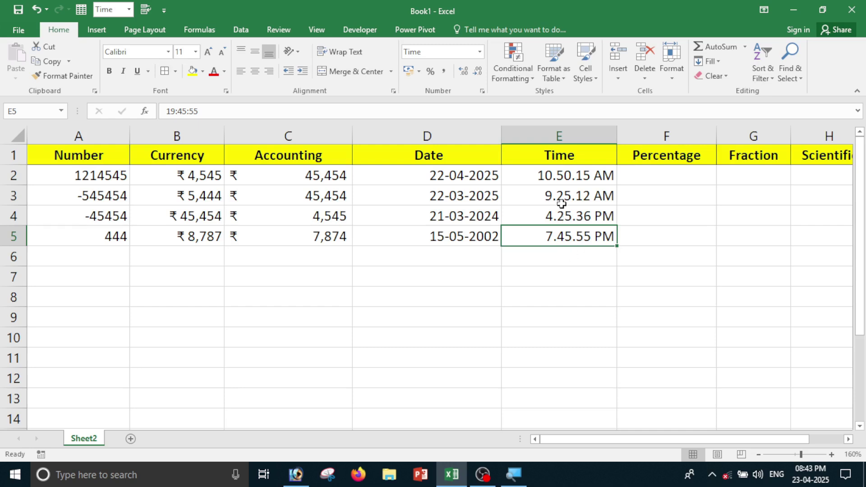
click(549, 179)
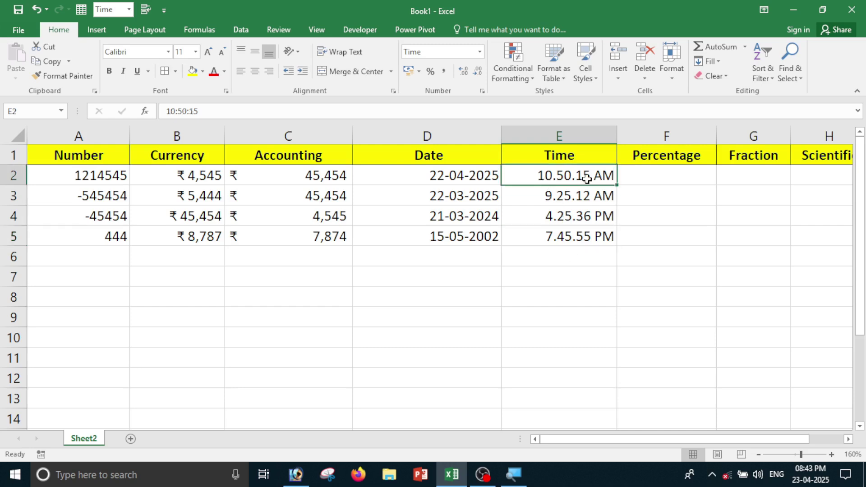
click(549, 197)
click(555, 219)
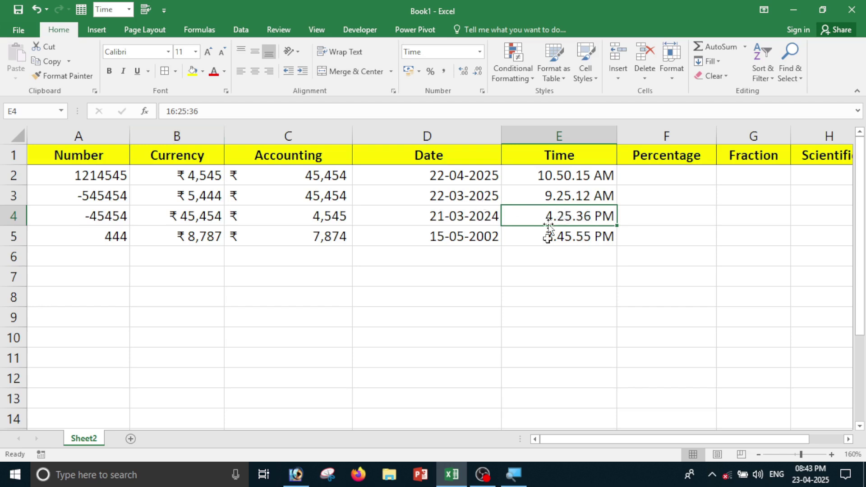
click(561, 238)
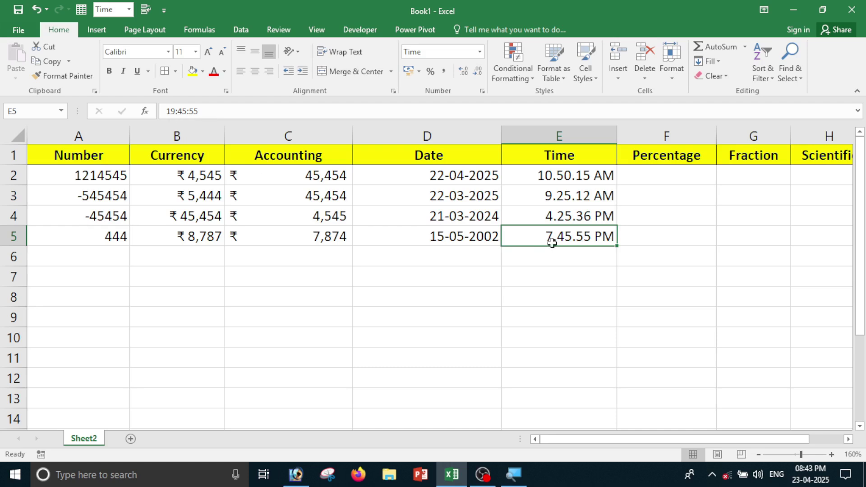
Apply the 13:30:55 24-hour Time format to E2:E5.
drag(568, 181, 571, 236)
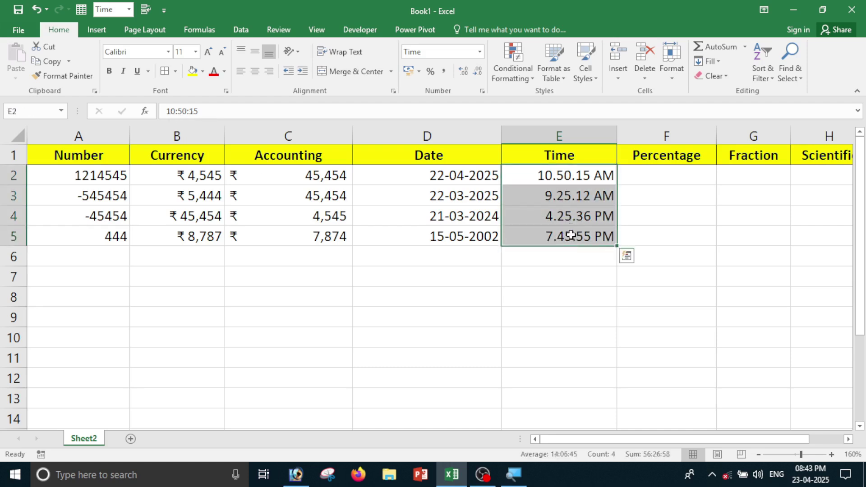
click(480, 52)
click(479, 349)
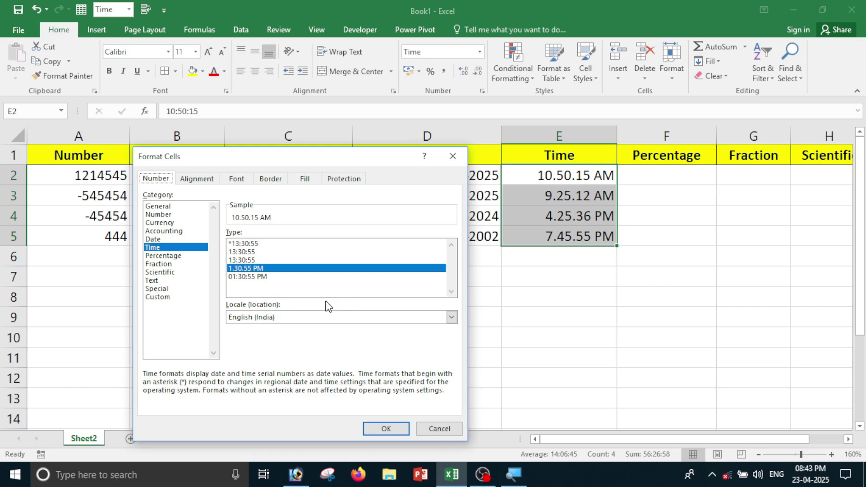
click(264, 260)
click(265, 251)
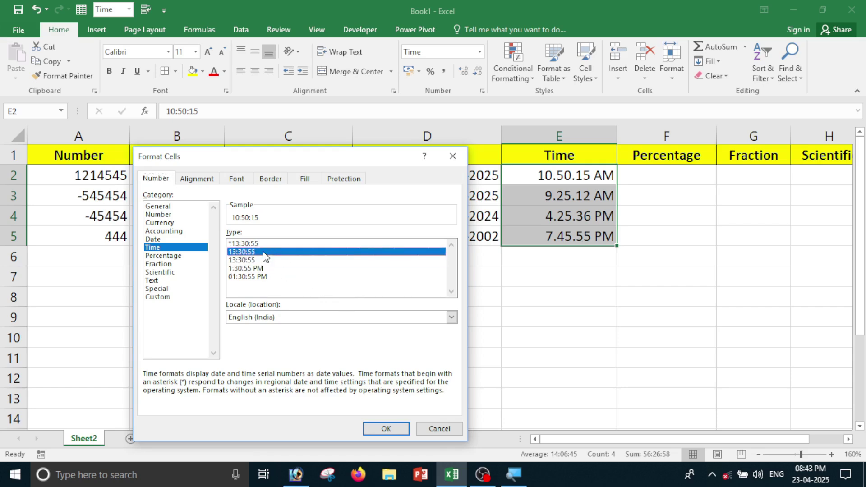
click(386, 429)
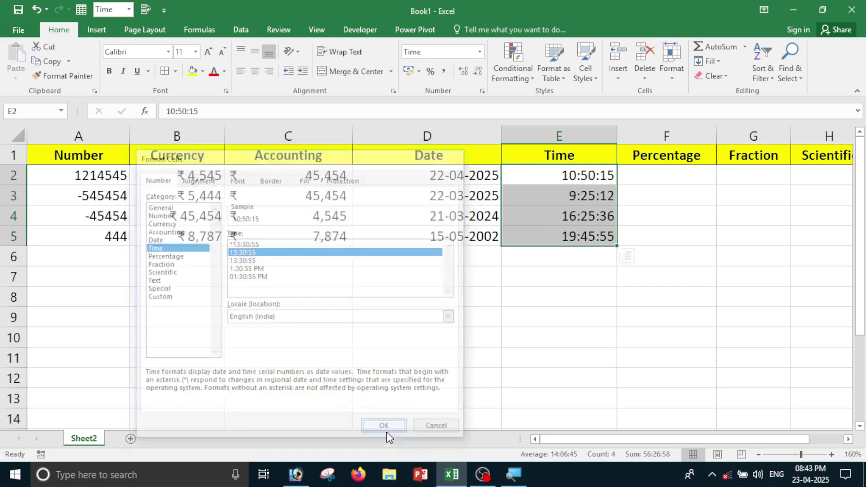
drag(602, 176, 598, 236)
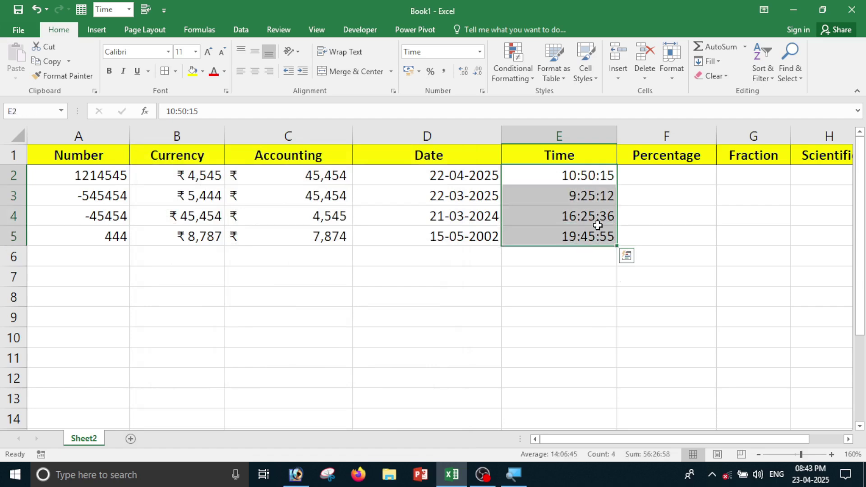
click(670, 183)
Enter 63, 52 and 85 into F2, F3 and F4.
click(674, 237)
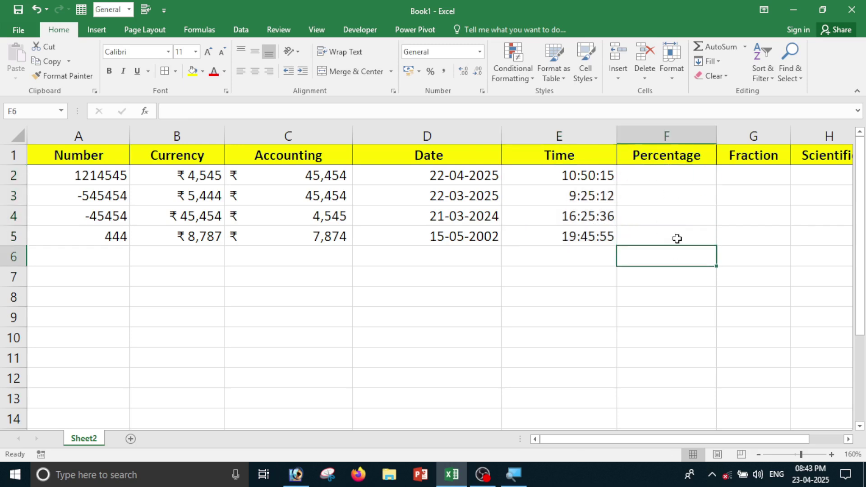
click(671, 174)
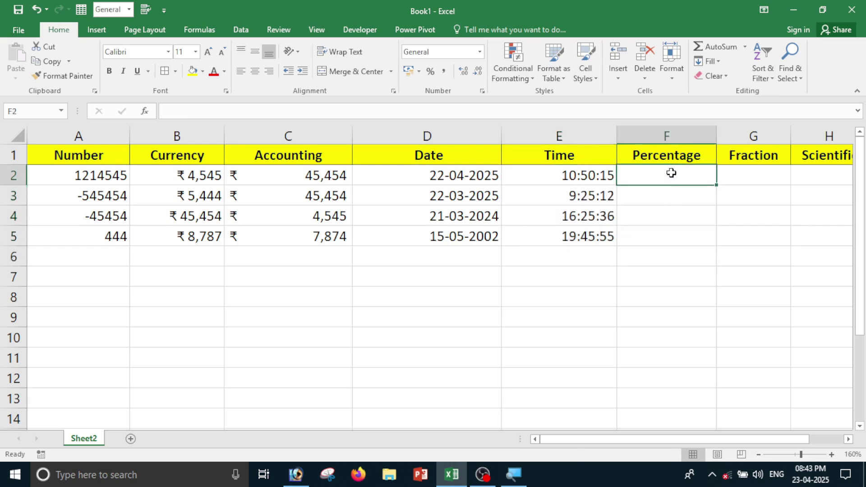
text(63)
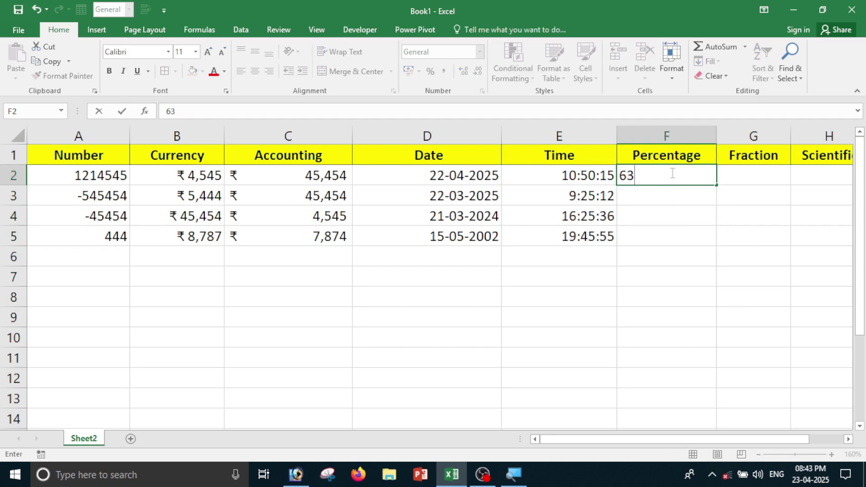
text(63)
key(Return)
text(52)
key(Return)
text(85)
key(Return)
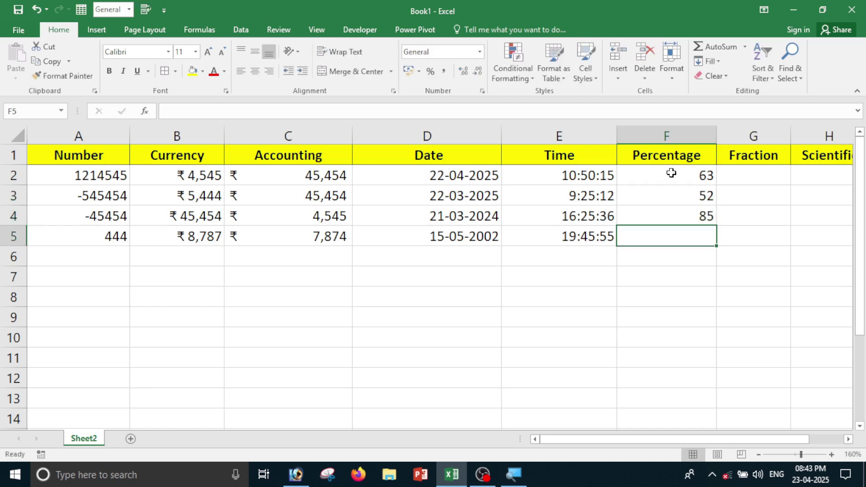
Put 52 in F5, replacing the mistyped 154, and select F2:F5.
text(154)
key(Return)
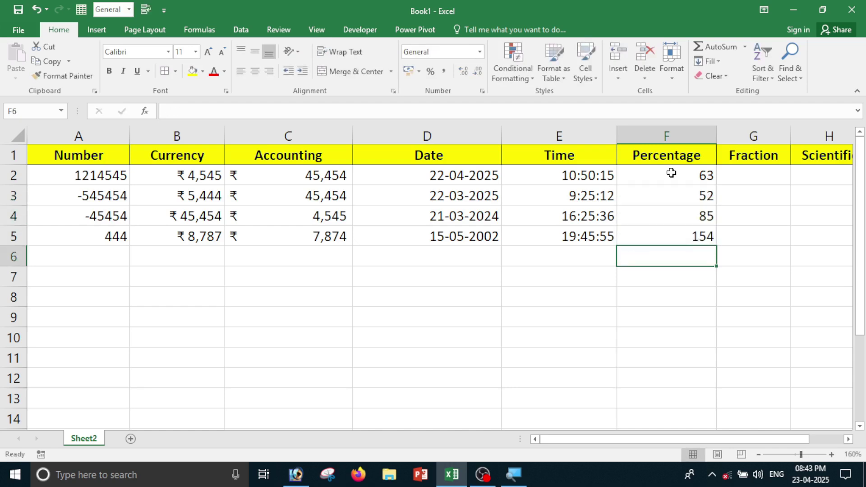
key(Up)
text(52)
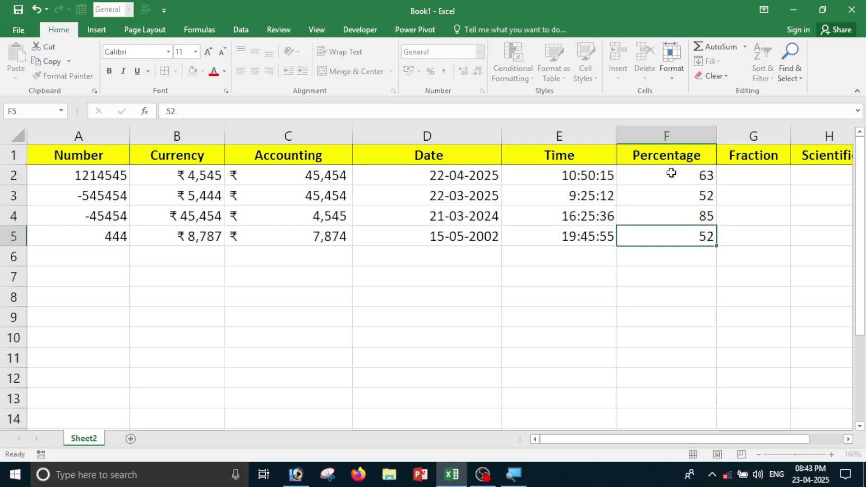
key(Return)
drag(697, 179, 689, 236)
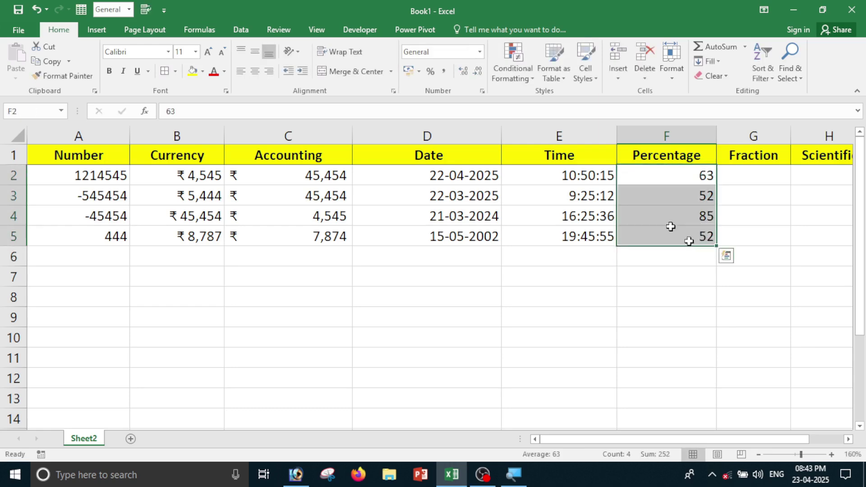
Format F2:F5 as Percentage with 0 decimal places.
click(483, 51)
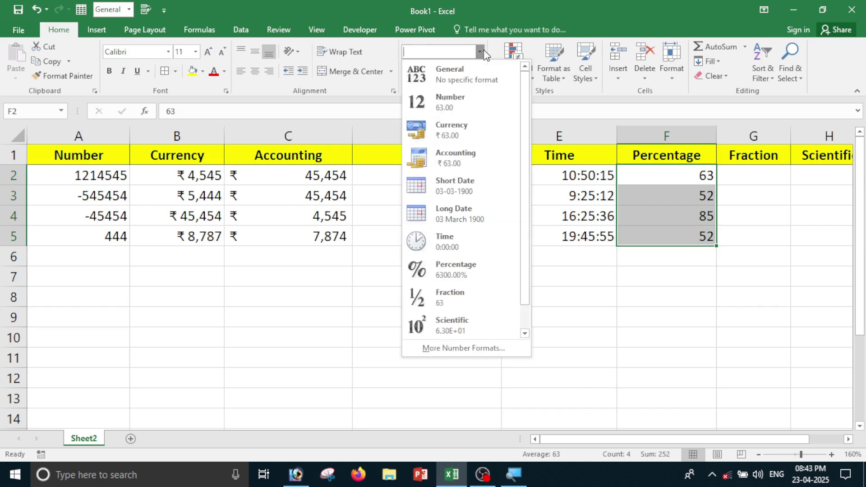
click(465, 348)
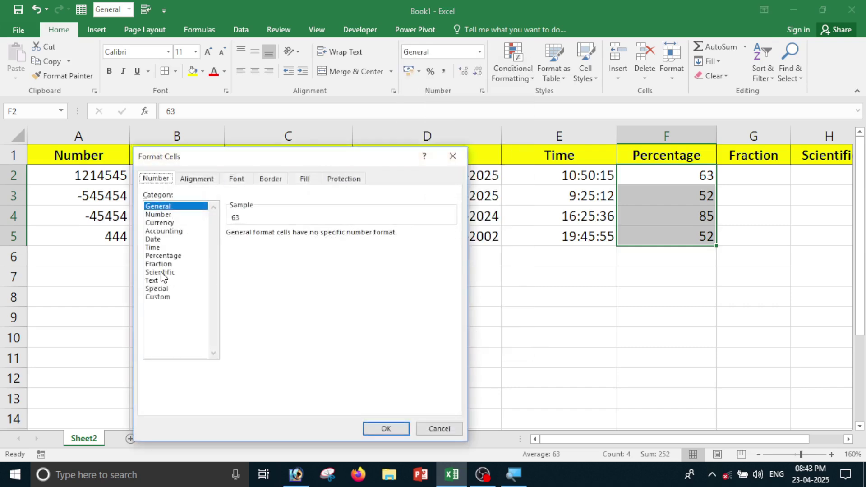
click(164, 256)
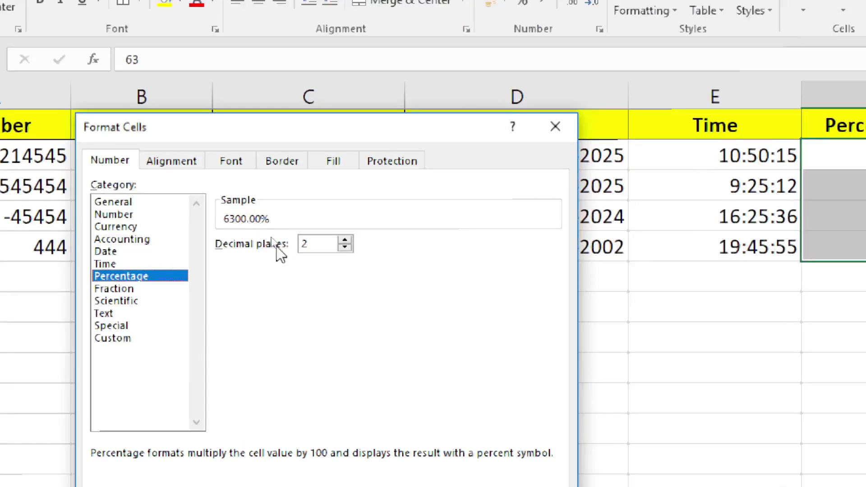
click(345, 247)
click(346, 248)
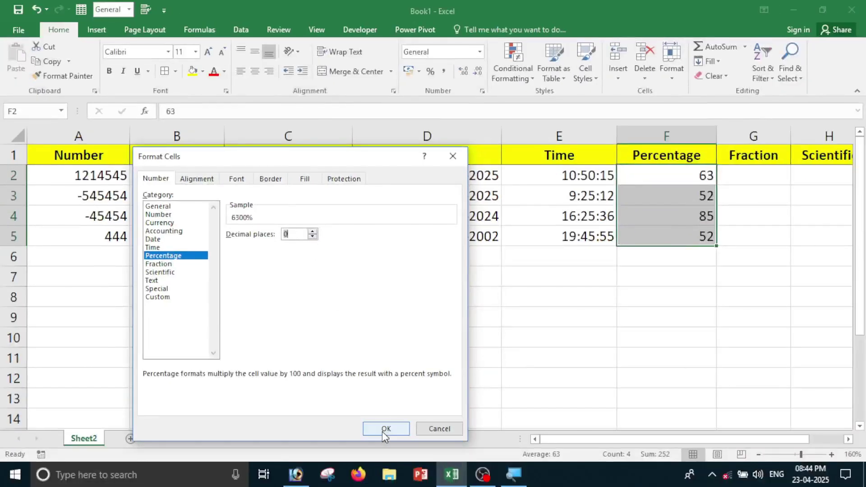
click(383, 431)
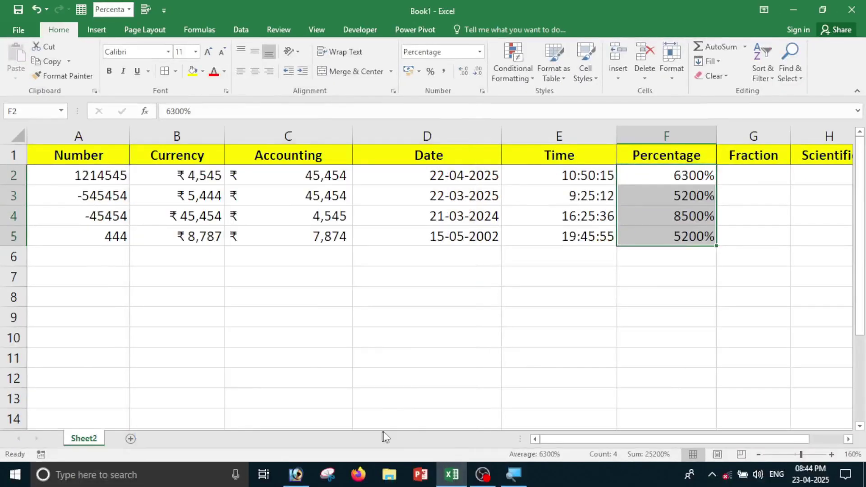
Inspect the values stored in F2 through F5.
click(685, 269)
drag(678, 174, 676, 240)
click(675, 273)
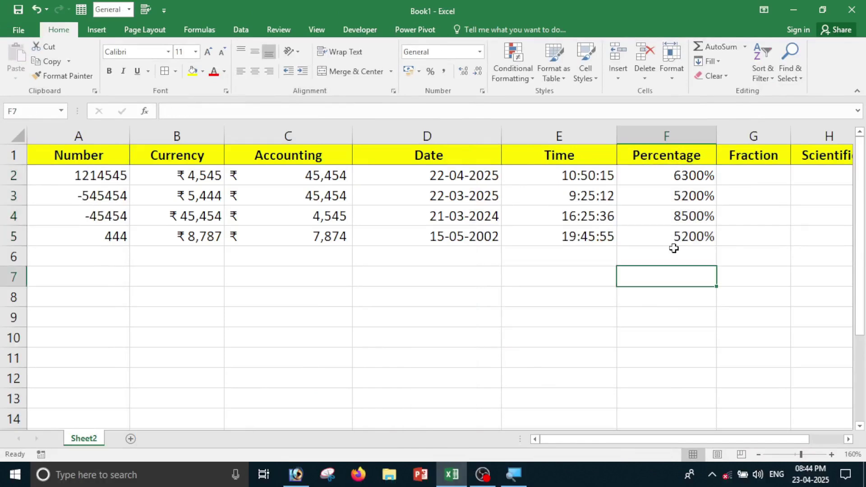
click(671, 177)
click(673, 213)
click(668, 240)
click(671, 253)
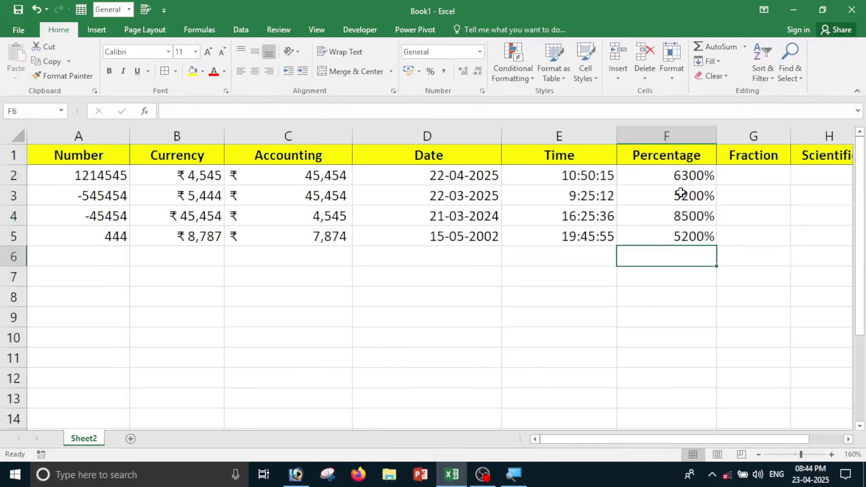
click(682, 194)
click(684, 216)
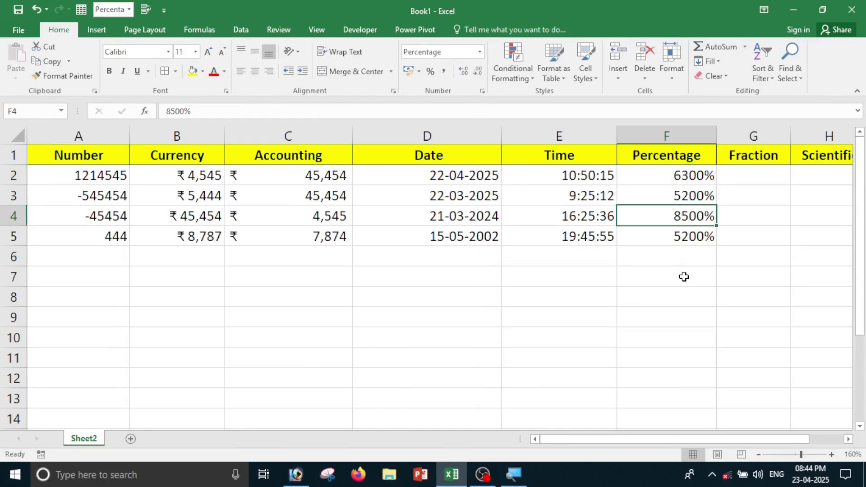
Re-enter 63, 52, 45 and 85 into F2:F5.
click(677, 181)
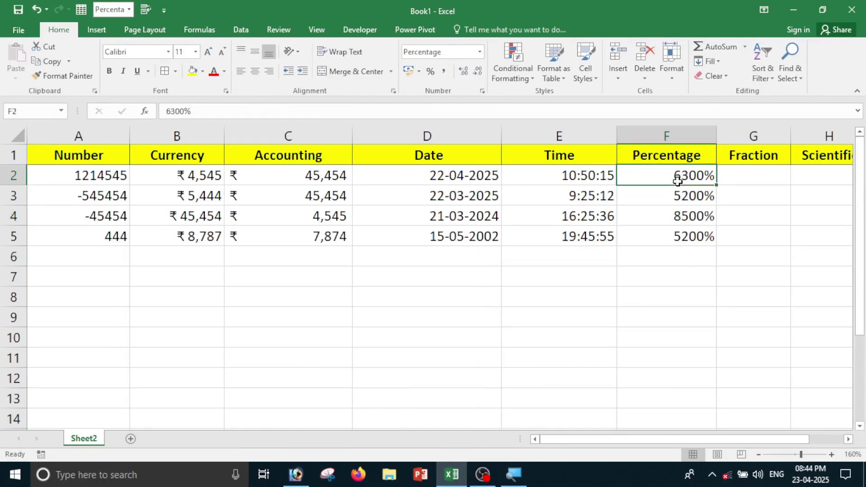
text(63)
key(Return)
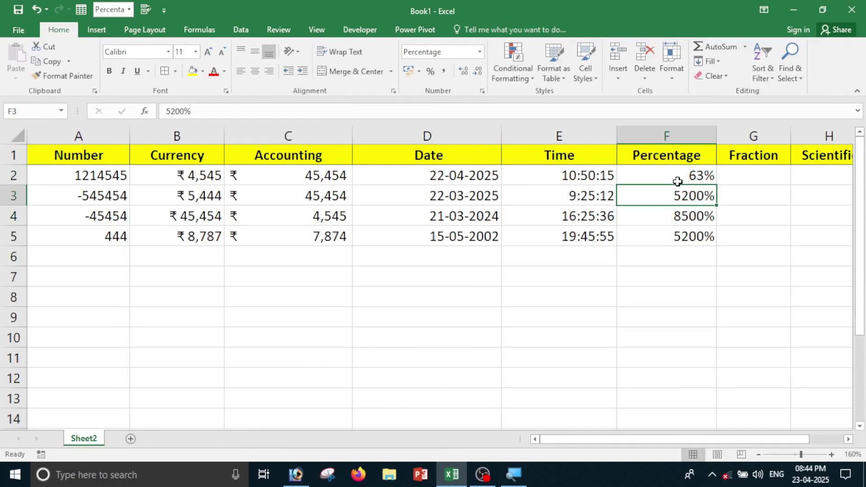
text(52)
key(Return)
text(45)
key(Return)
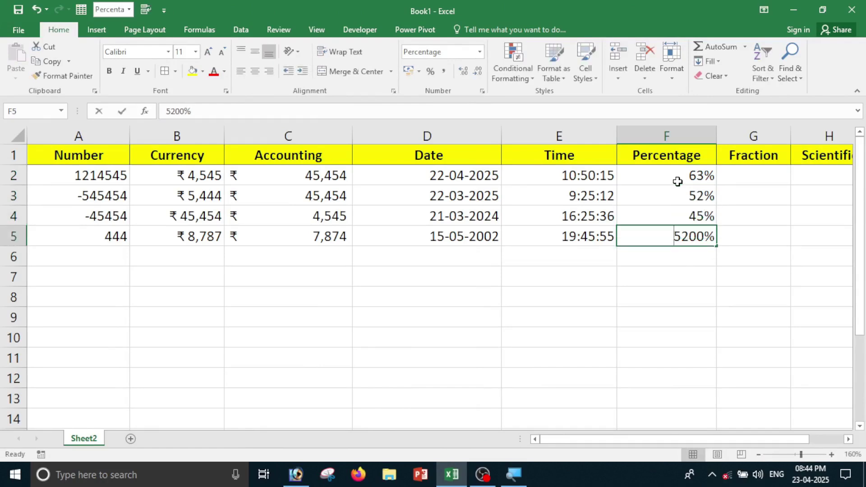
text(85)
key(Return)
Switch F2:F5 between General and Number formats, ending on General.
drag(687, 181, 688, 227)
click(681, 273)
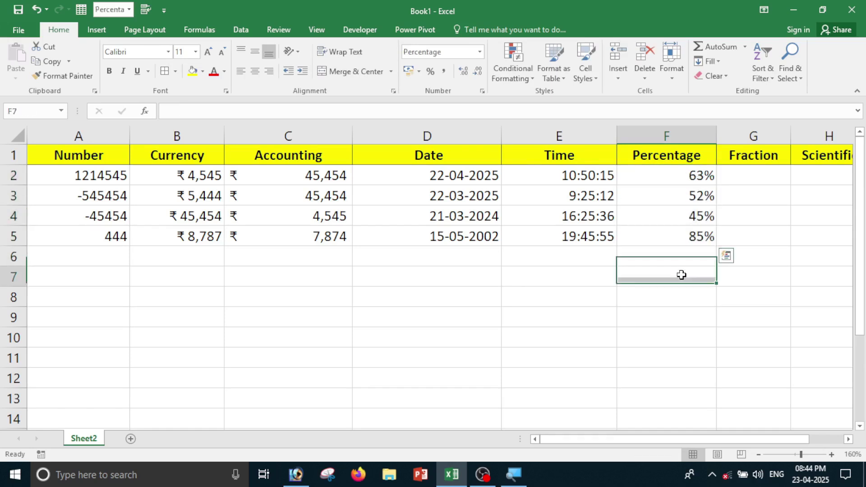
drag(685, 178, 667, 236)
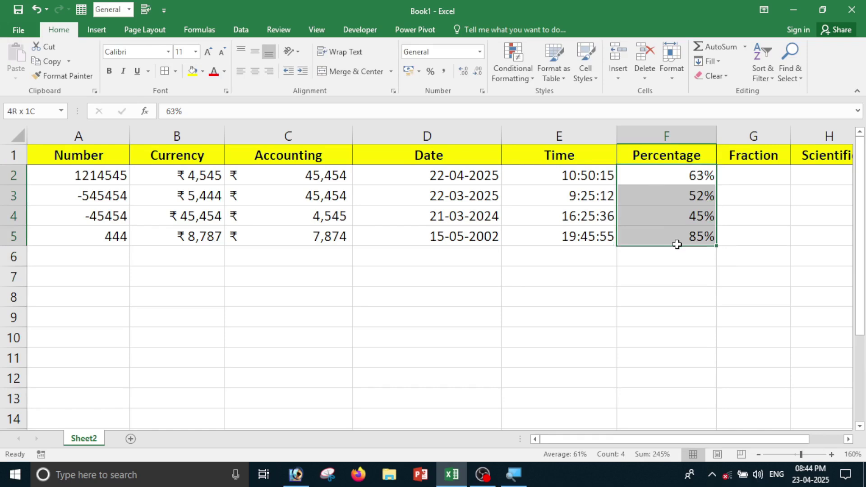
drag(678, 245, 678, 245)
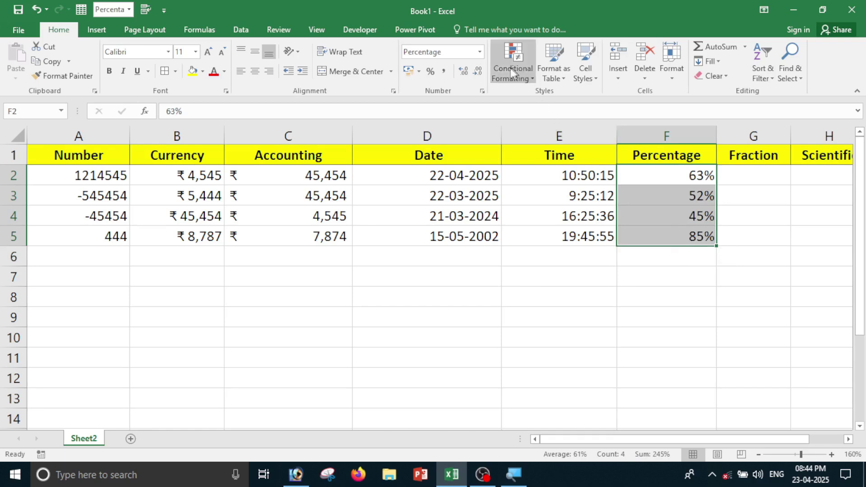
click(480, 52)
click(453, 71)
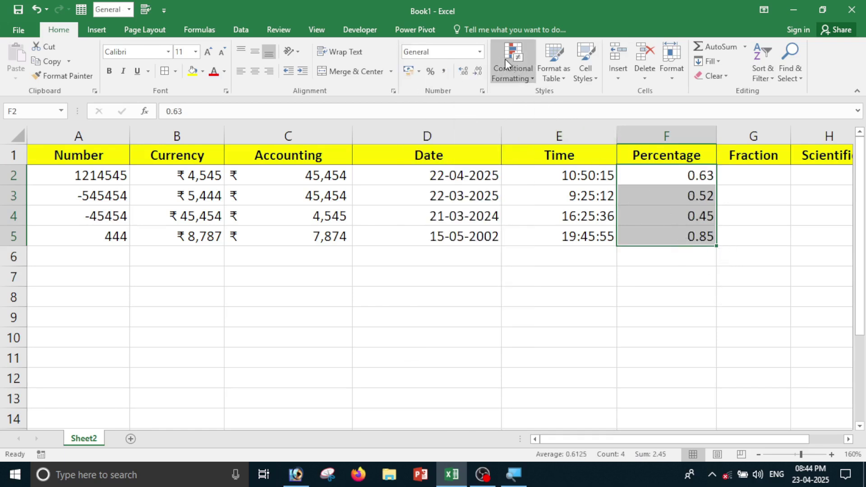
click(480, 52)
click(454, 97)
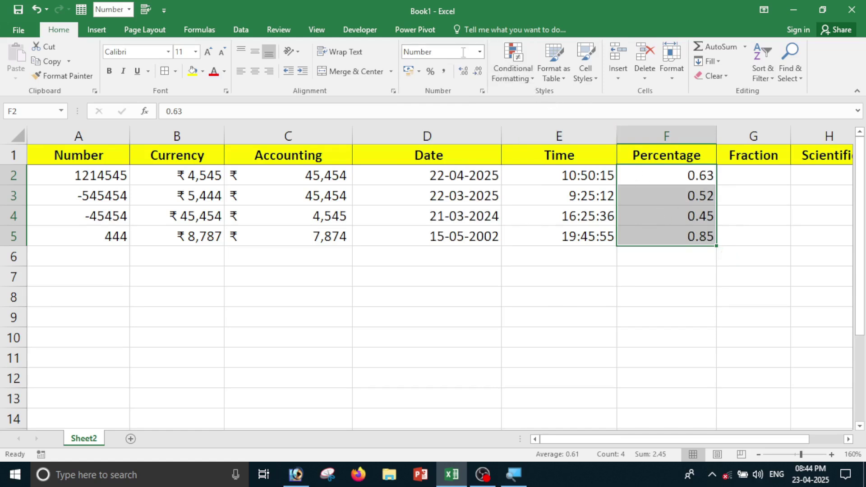
click(480, 52)
click(456, 72)
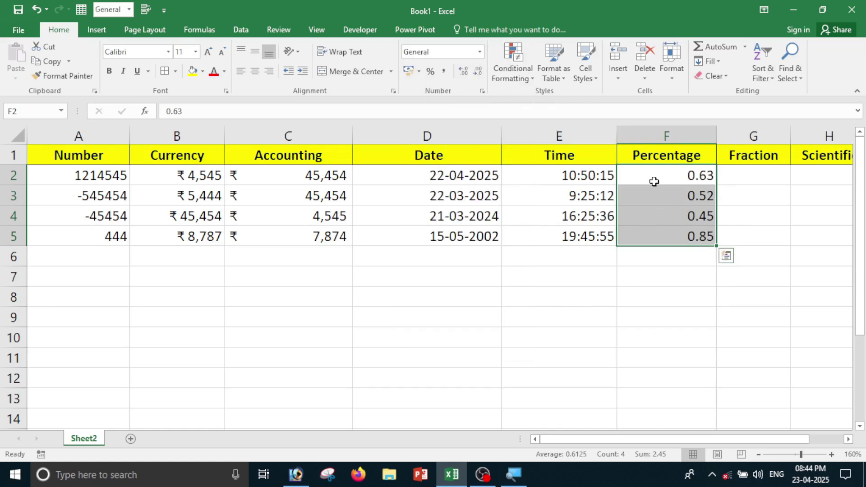
Clear F2:F5, enter 52, 85, 63 and 41, and select the column's values.
key(Delete)
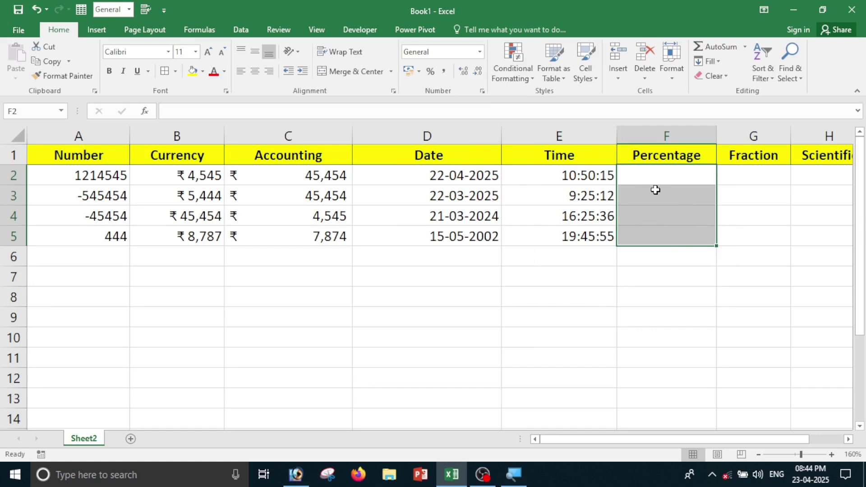
text(52)
key(Return)
text(85)
key(Return)
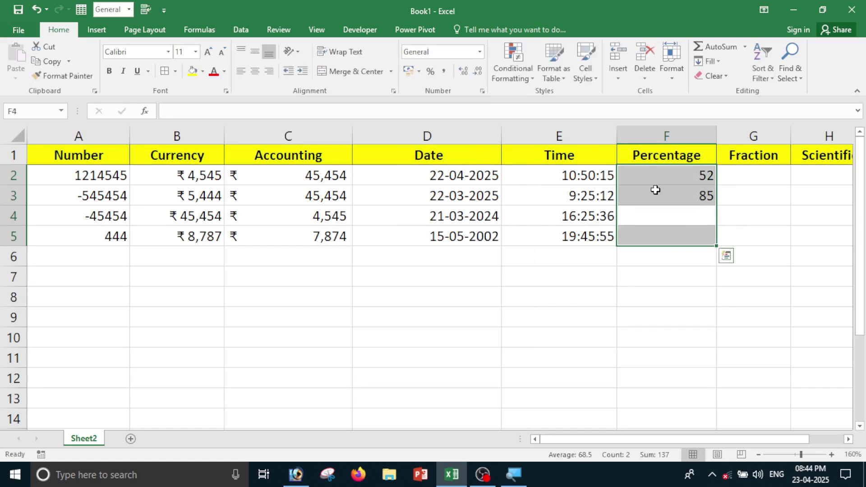
text(63)
key(Return)
text(41)
key(Return)
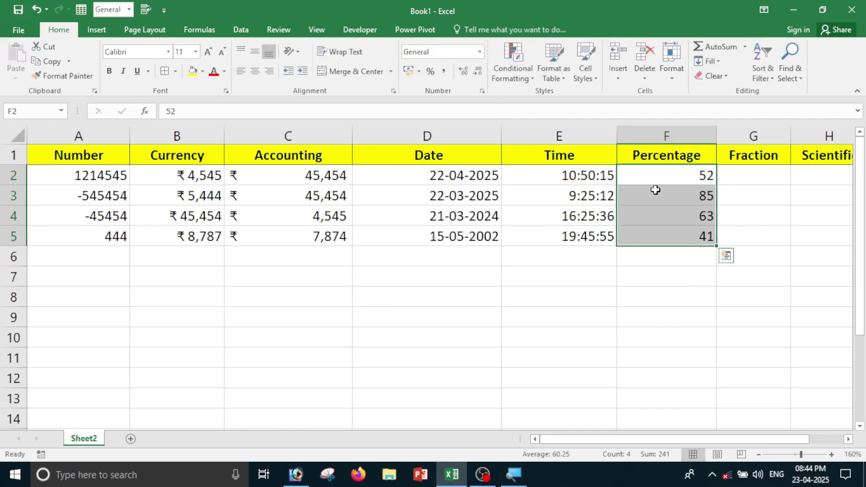
click(632, 383)
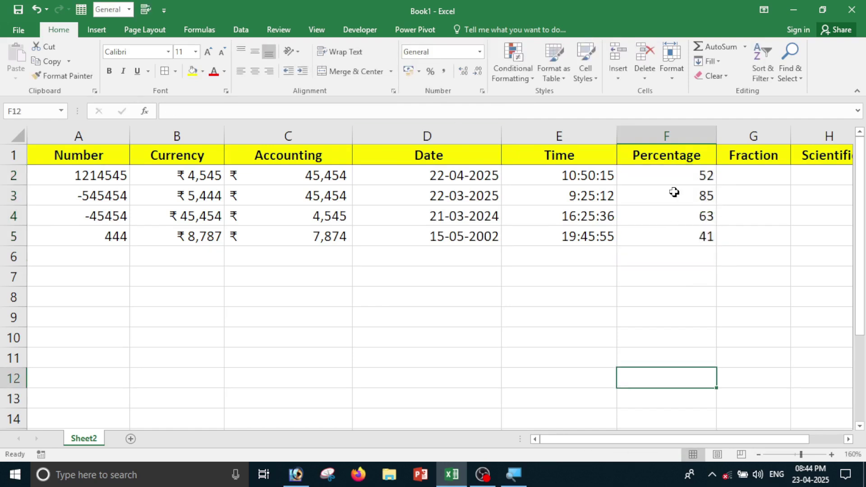
drag(670, 176, 668, 258)
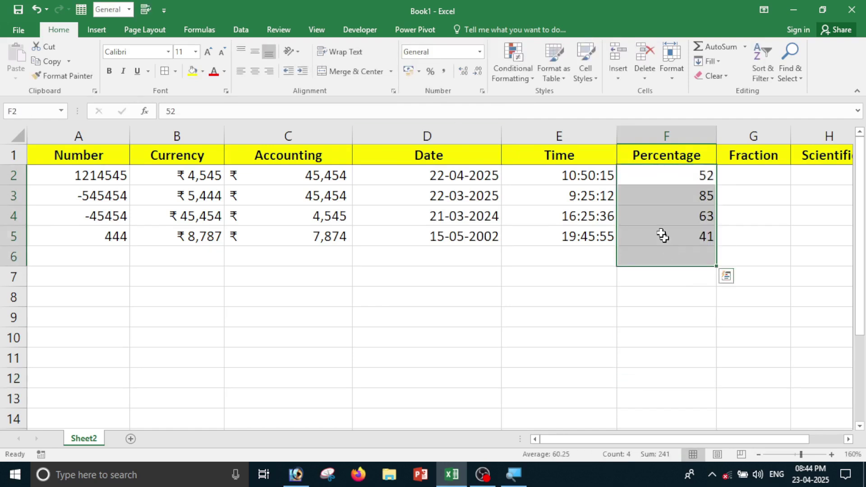
Format the selected cells as Percentage with 0 decimal places.
click(480, 51)
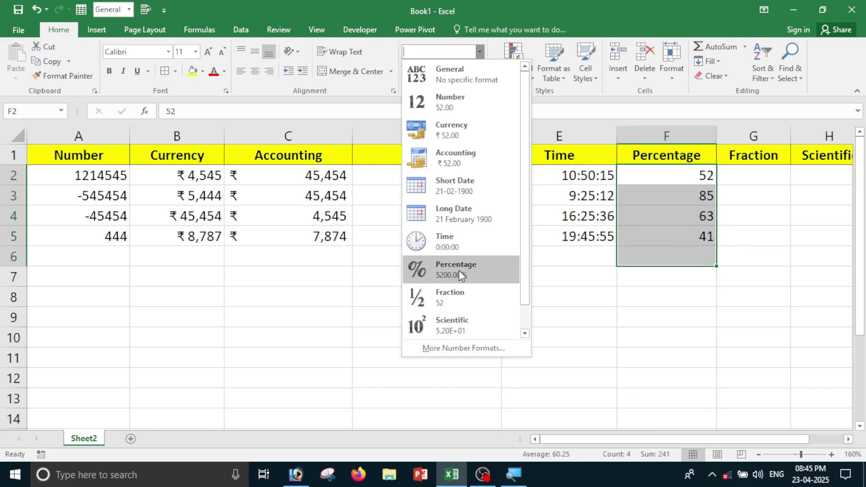
click(465, 348)
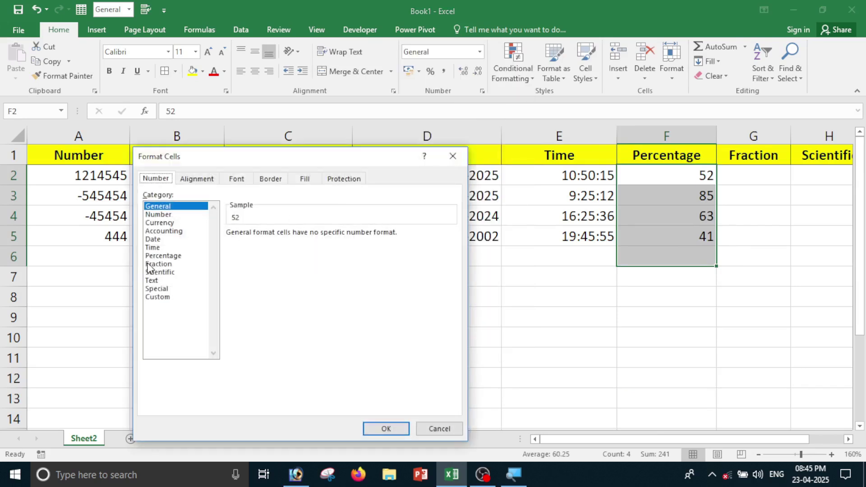
click(152, 247)
click(162, 256)
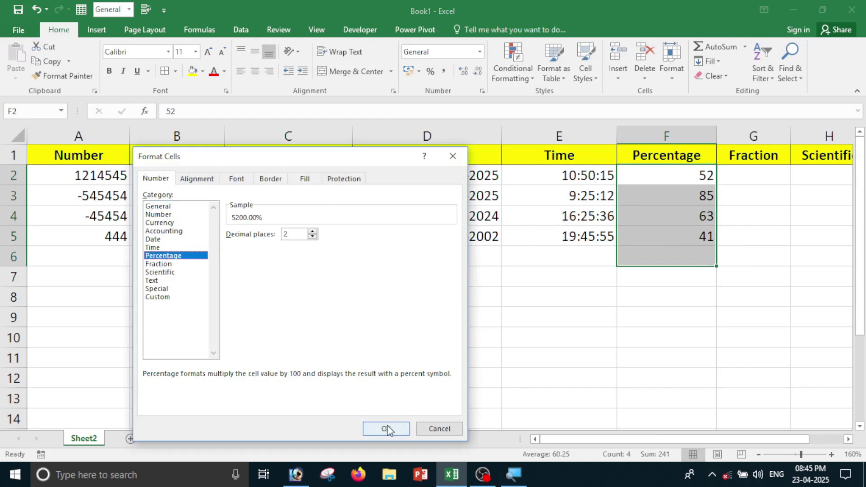
click(388, 428)
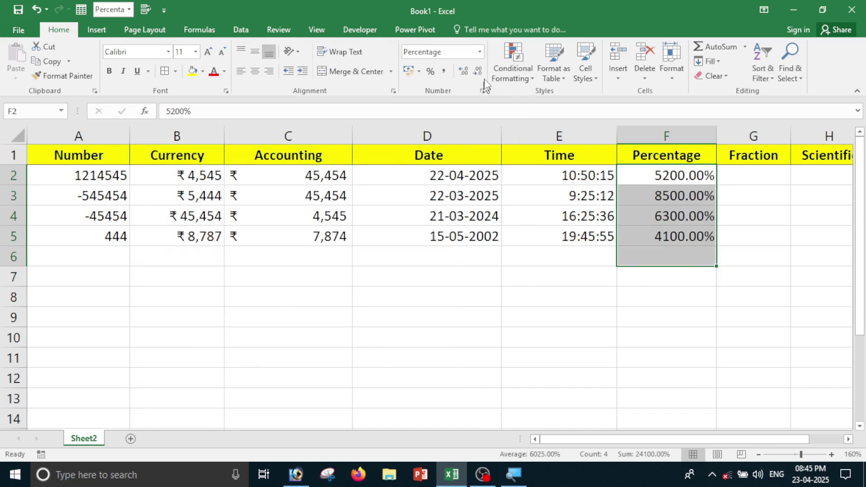
click(479, 51)
click(453, 348)
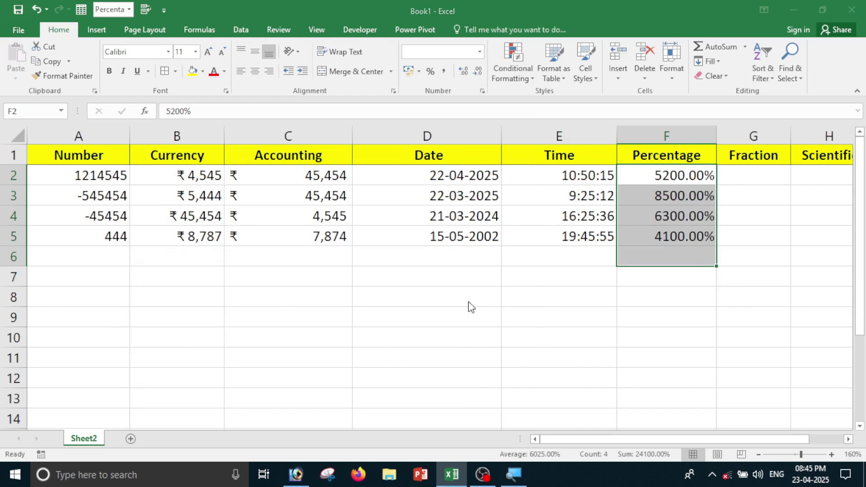
click(312, 236)
click(312, 236)
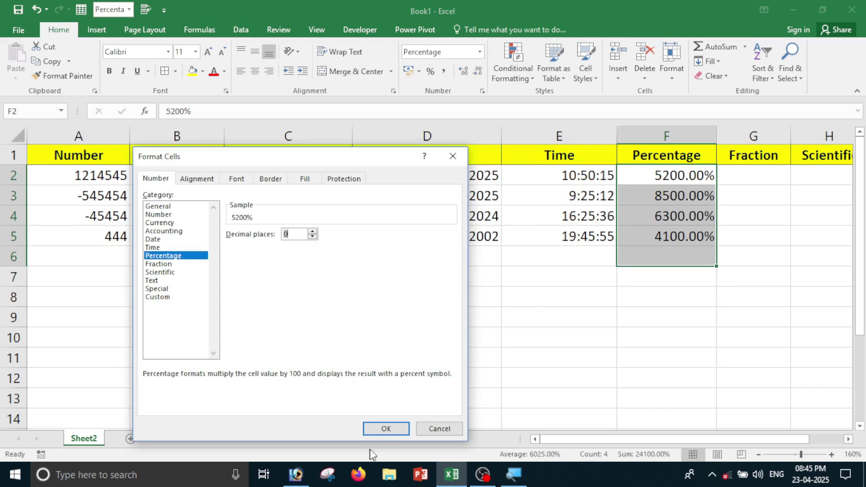
click(375, 430)
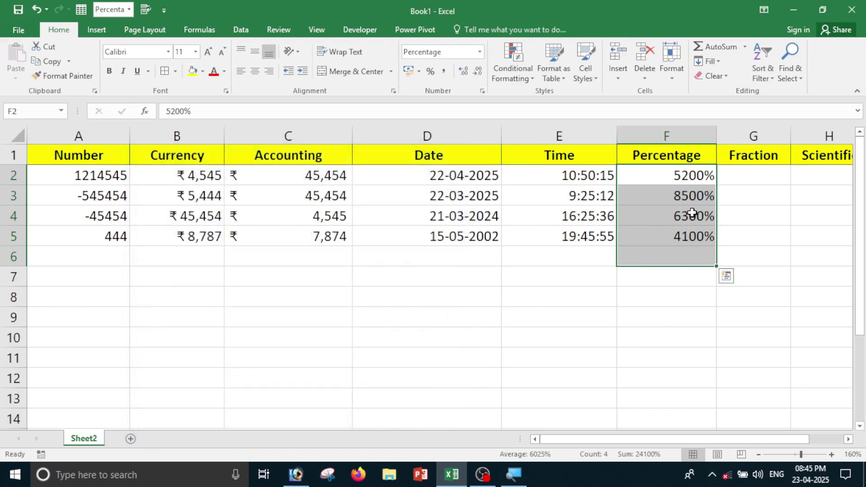
Retype 96, 52, 52 and 63 into F2:F5, correcting the mistyped F4.
text(96)
key(Return)
text(52)
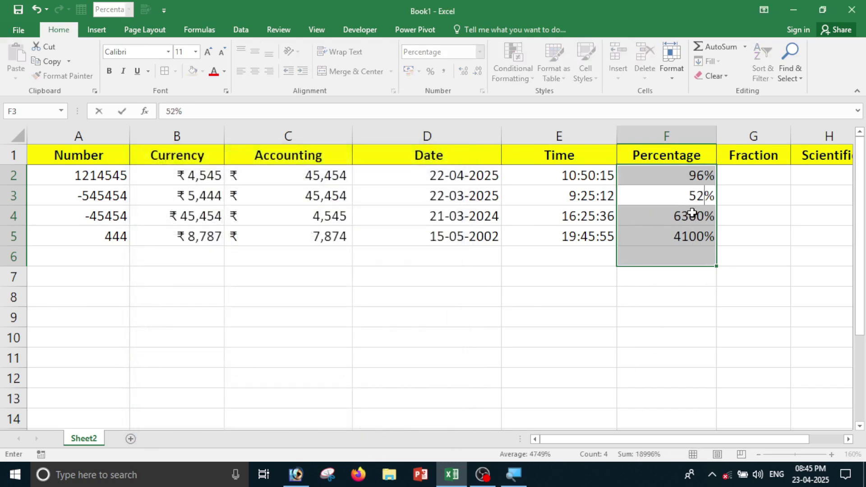
key(Return)
text(4152)
key(Return)
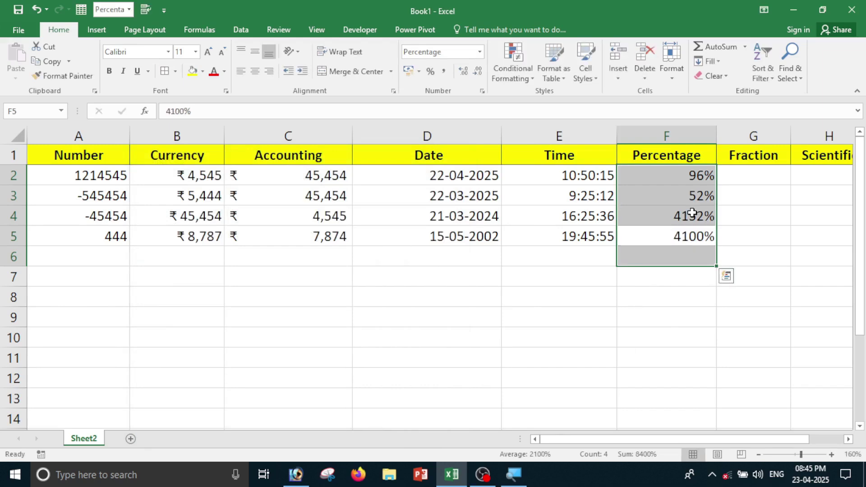
click(692, 213)
text(52)
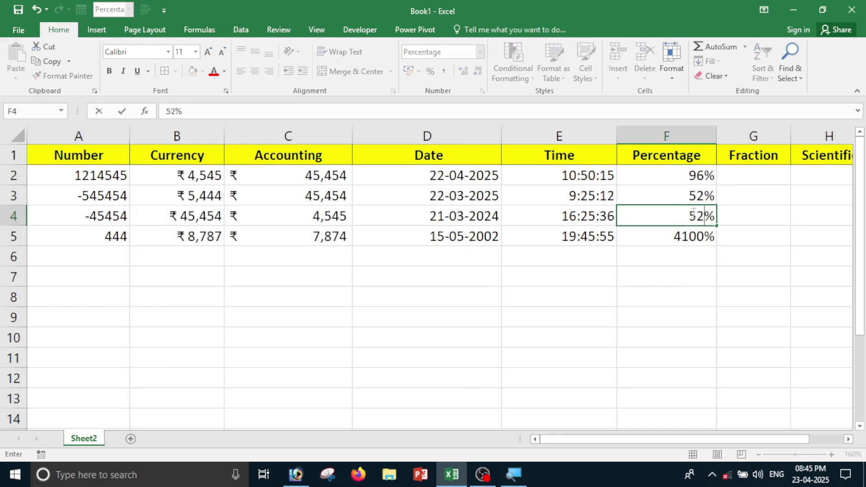
key(Return)
text(63)
key(Return)
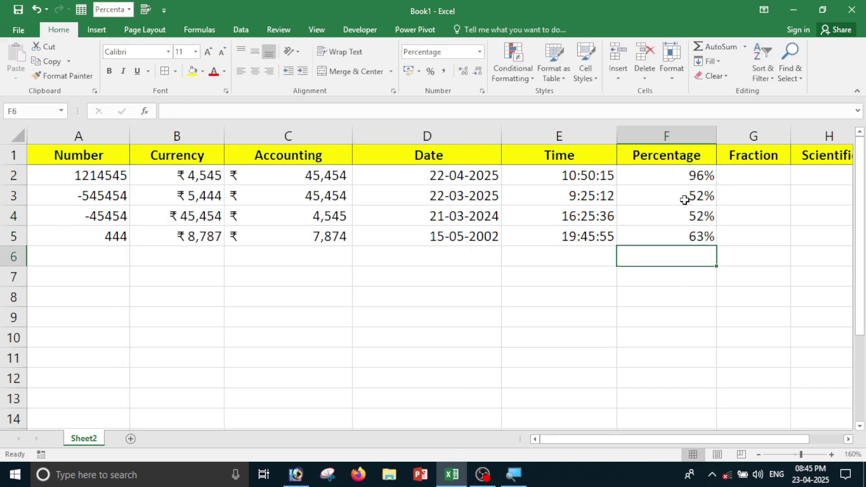
drag(680, 191, 678, 237)
click(683, 282)
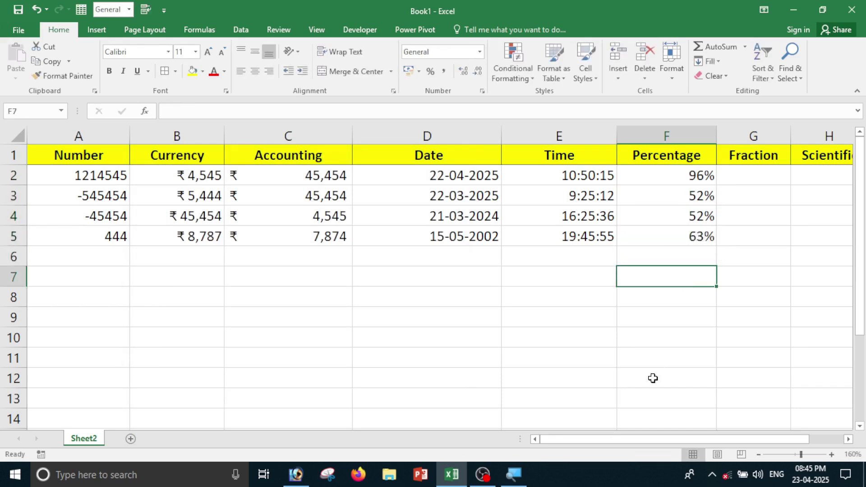
Enter 0.5, 6.3, 8.5 and 9.6 into G2:G5.
drag(660, 443, 689, 443)
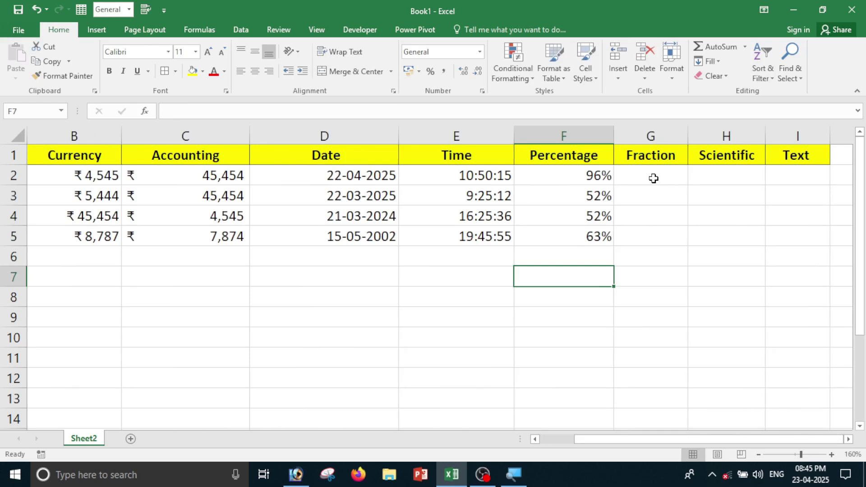
drag(654, 177, 652, 234)
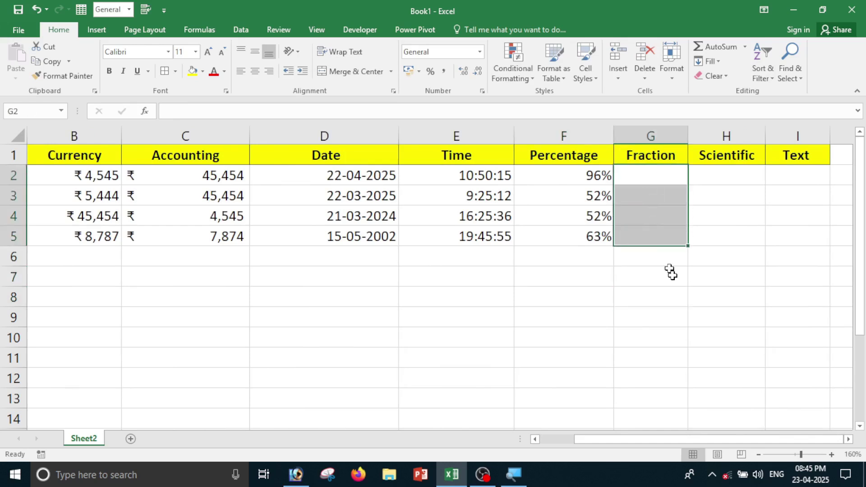
click(671, 272)
click(652, 174)
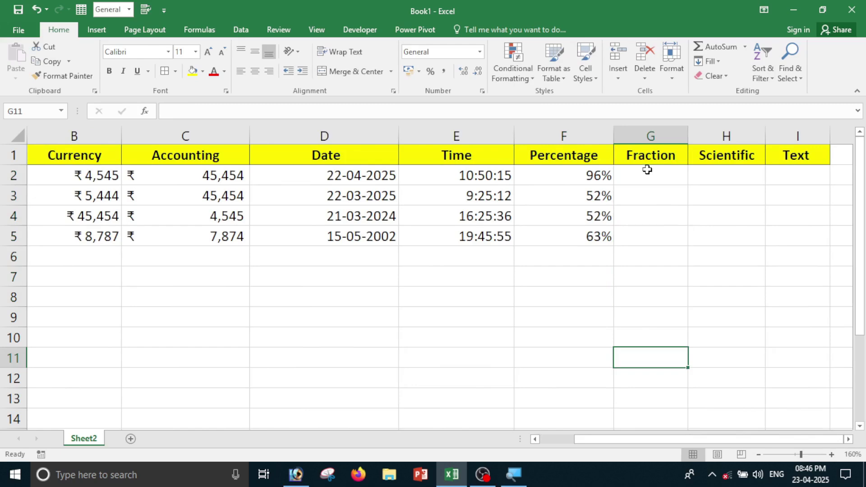
click(648, 170)
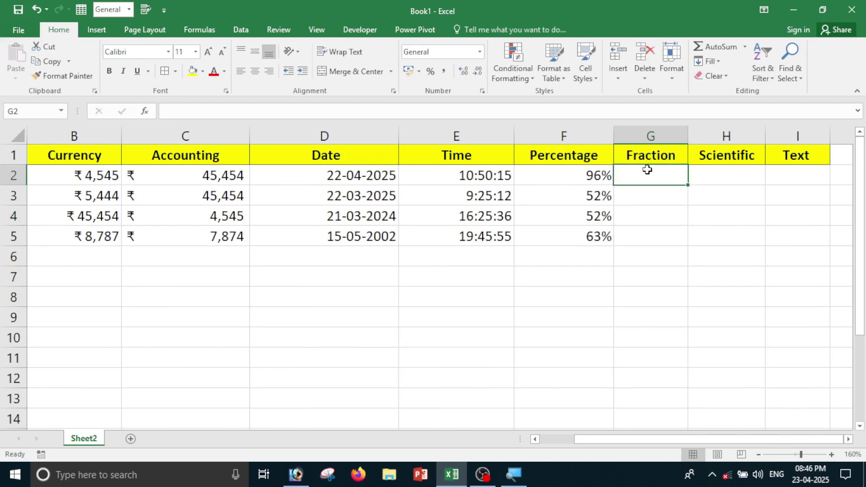
text(0.5)
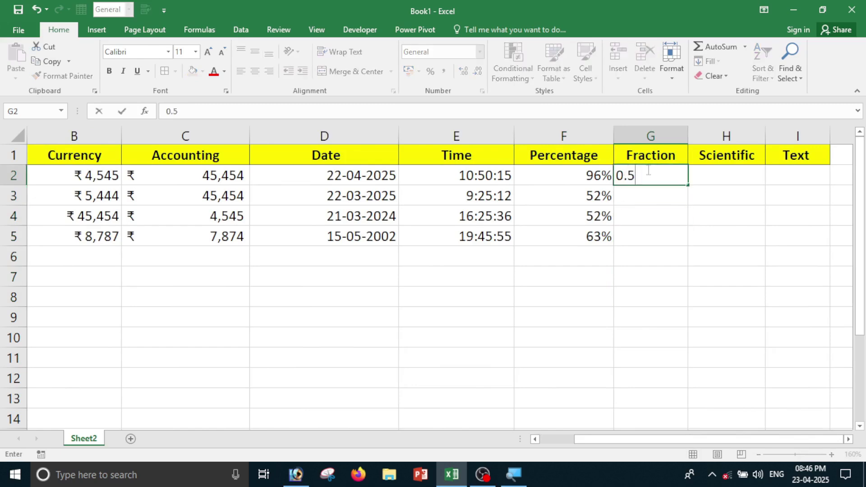
key(Return)
text(6.3)
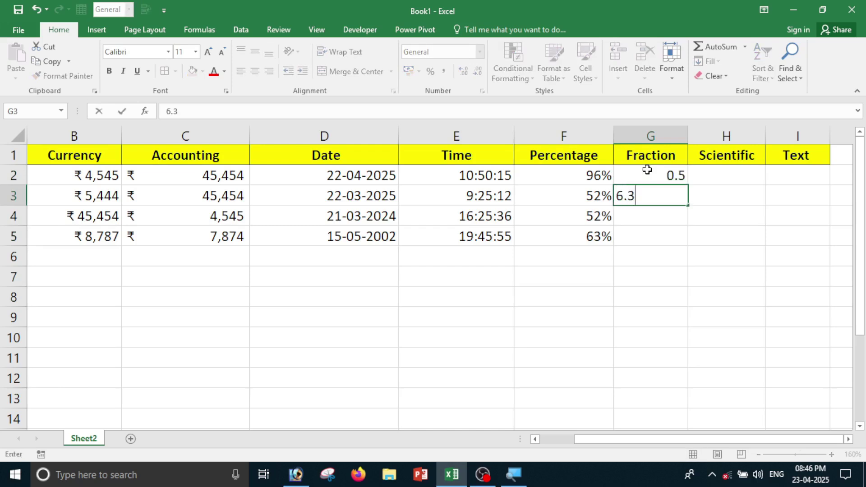
key(Return)
text(8.)
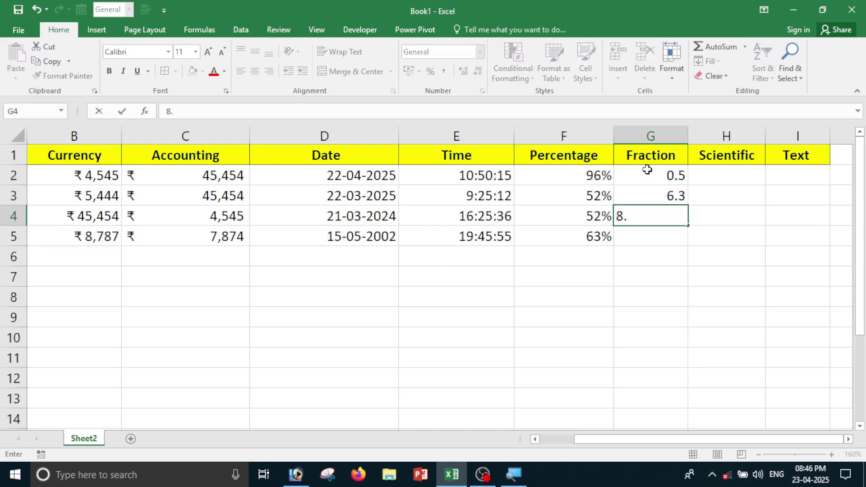
text(5)
key(Return)
text(9.6)
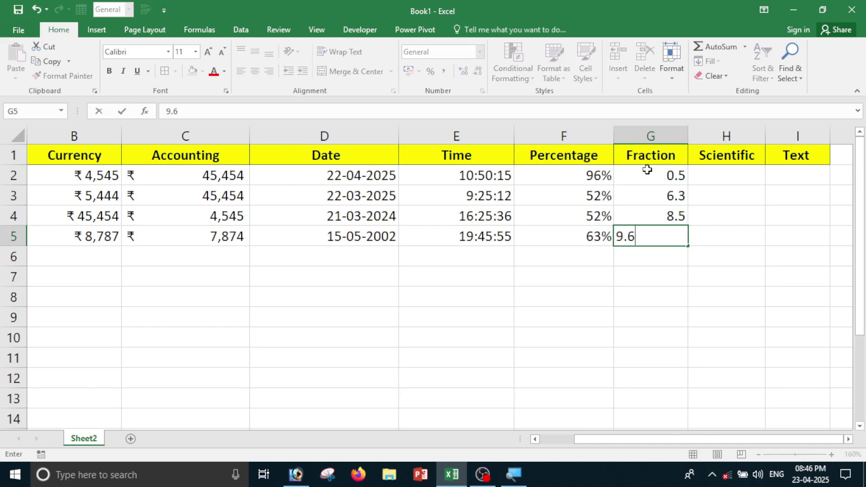
key(Return)
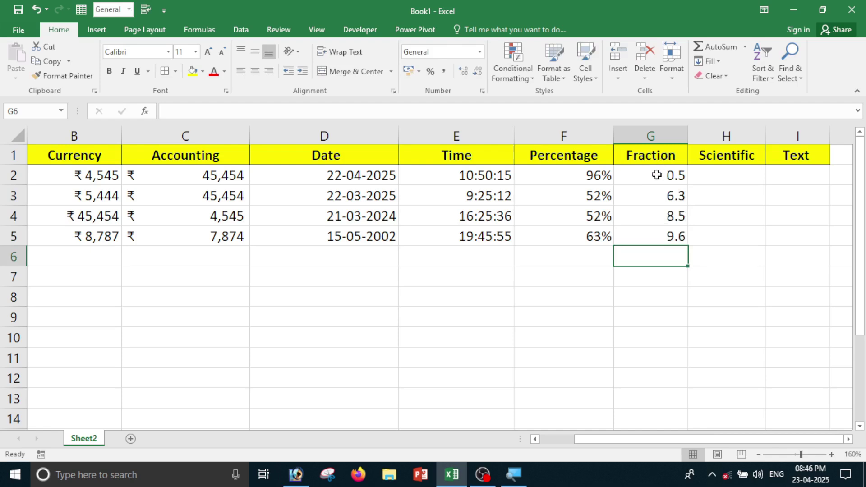
Choose the Fraction category in Format Cells for G2:G5.
drag(656, 178, 651, 231)
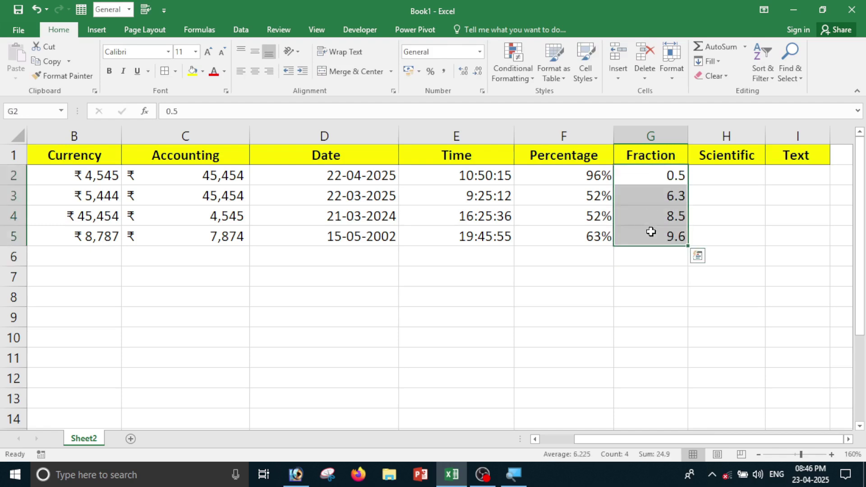
click(479, 52)
click(487, 346)
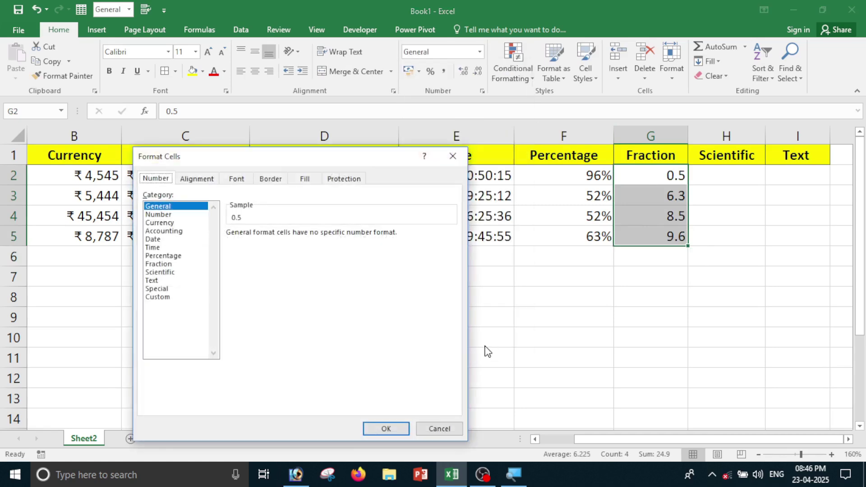
click(159, 265)
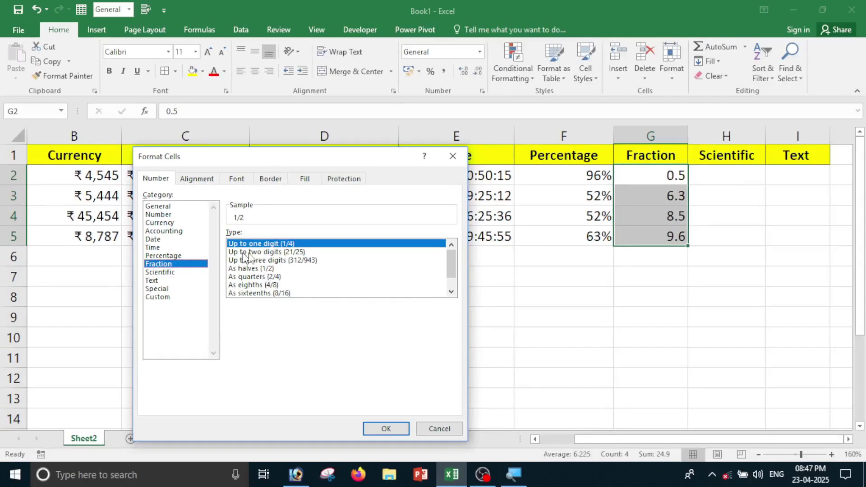
Switch G2:G5 to the 'Up to two digits (21/25)' fraction type, showing 6 3/10.
click(378, 435)
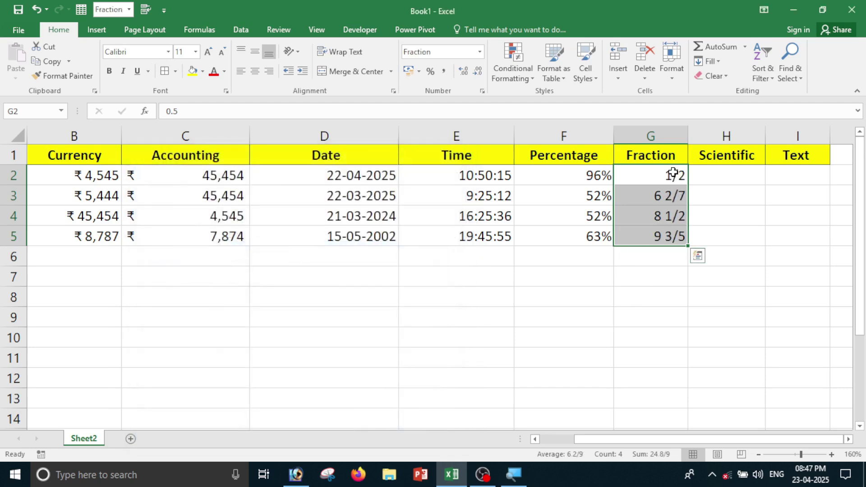
drag(673, 172, 673, 243)
click(480, 52)
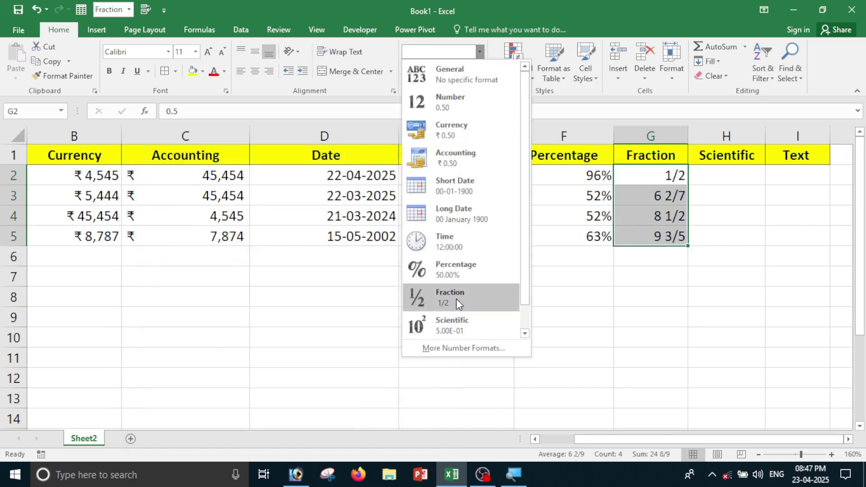
click(466, 343)
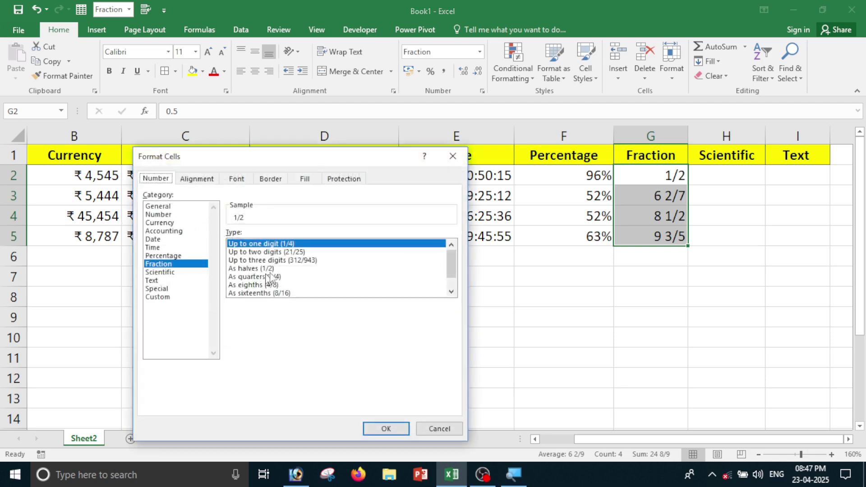
click(246, 253)
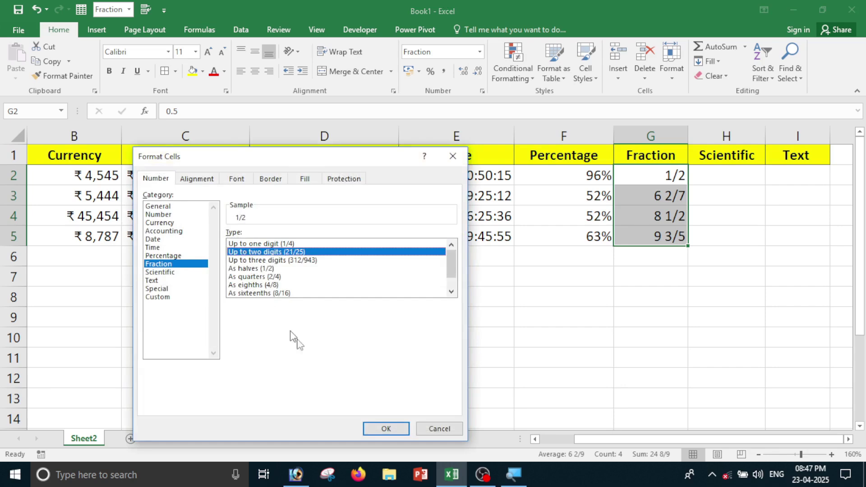
click(391, 429)
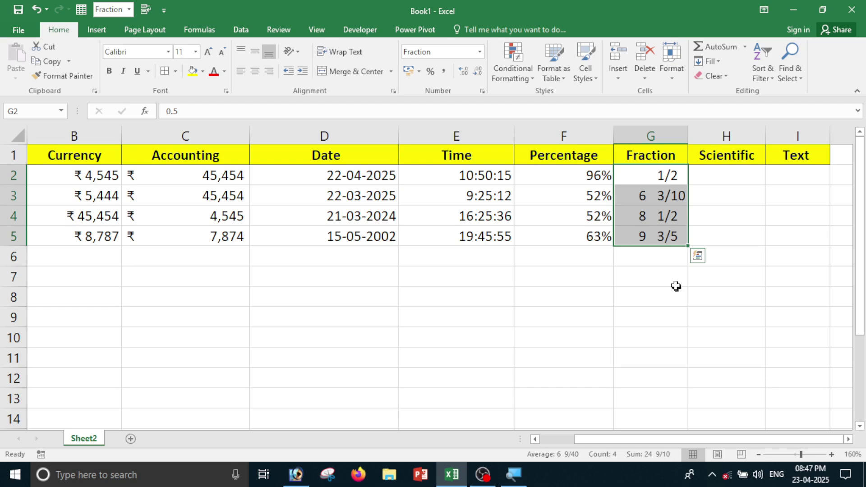
Clear G2:G5 and enter 45.32, 6.3 and 85.36 into G2:G4.
key(Delete)
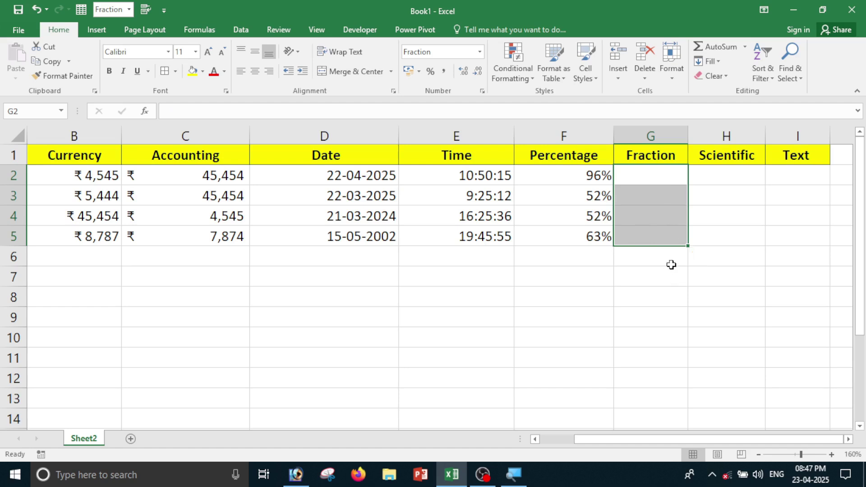
key(Left)
key(Right)
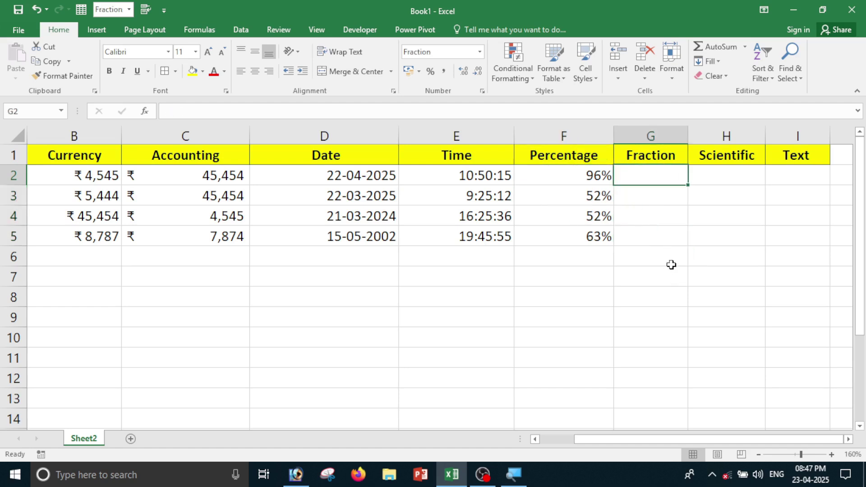
text(45.)
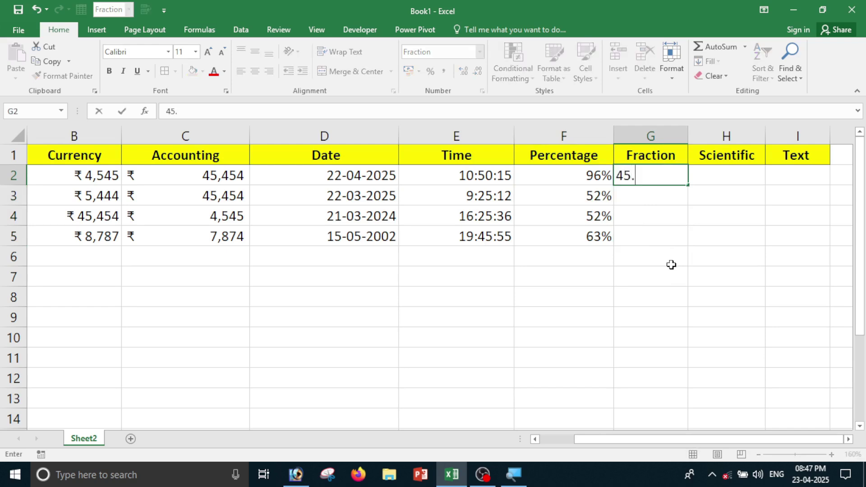
text(32)
key(Return)
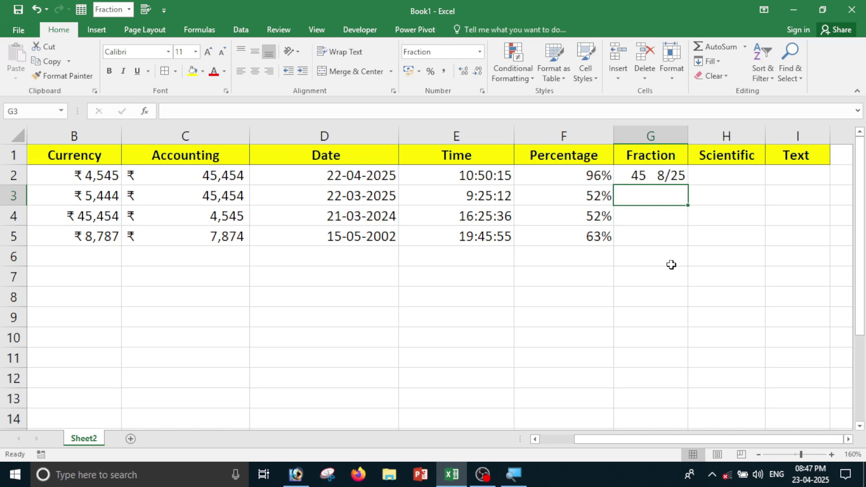
text(6.3)
key(Return)
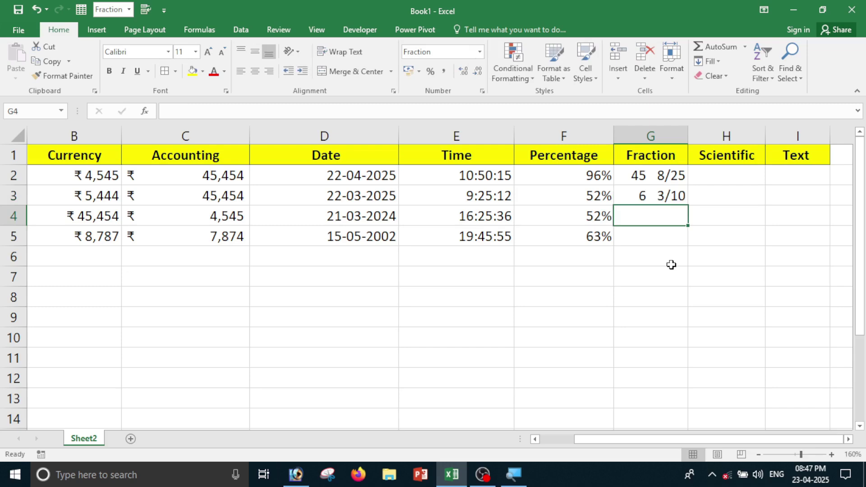
text(8)
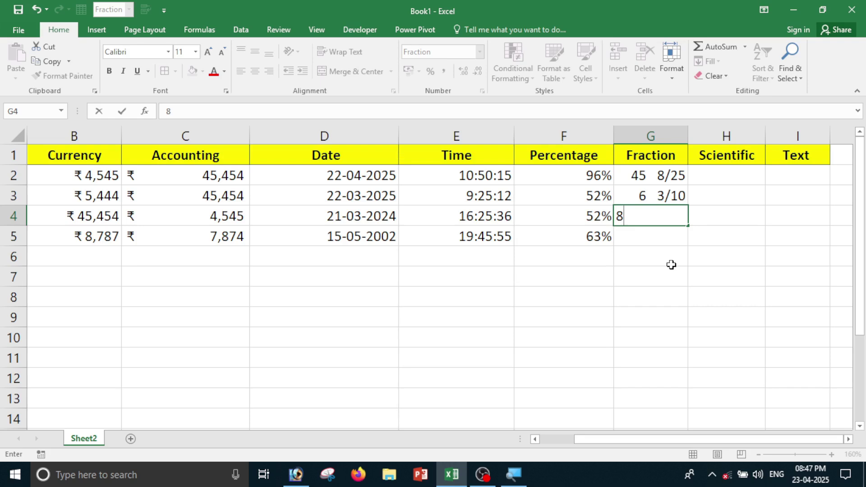
text(5.36)
key(Return)
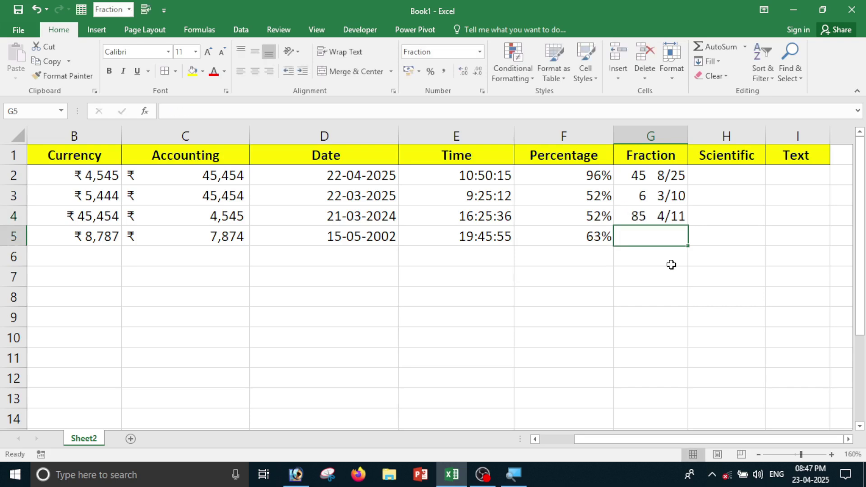
Format the values as 'Up to one digit (1/4)' fractions: 45 1/3, 6 2/7, 85 1/3.
drag(664, 175, 661, 244)
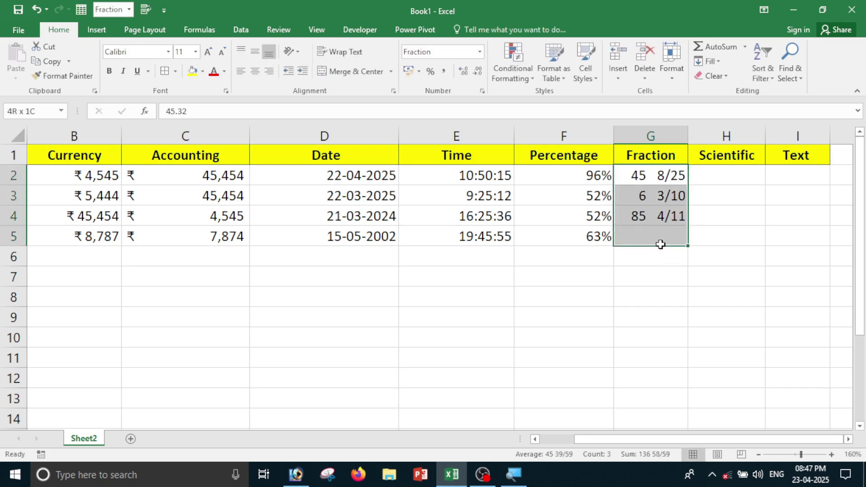
click(479, 52)
click(468, 351)
click(162, 265)
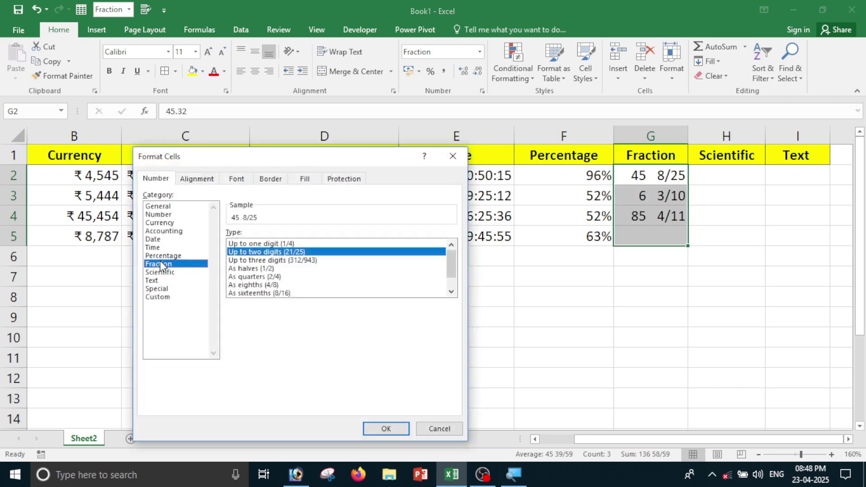
click(249, 245)
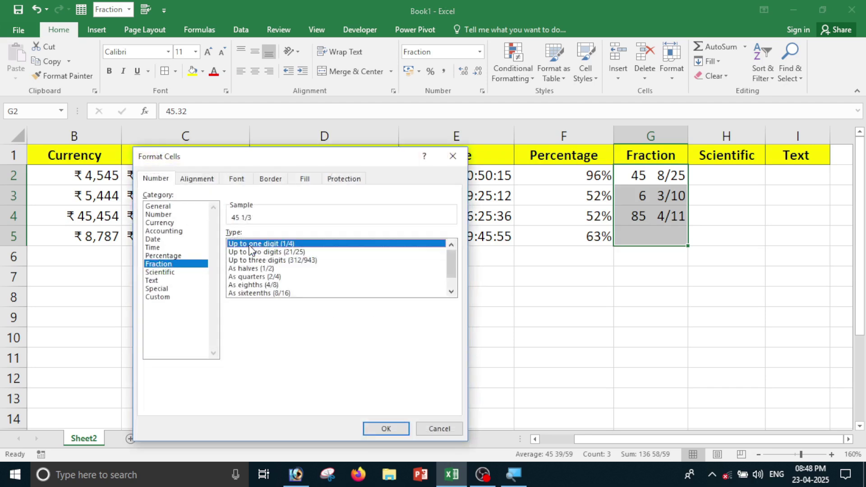
click(382, 429)
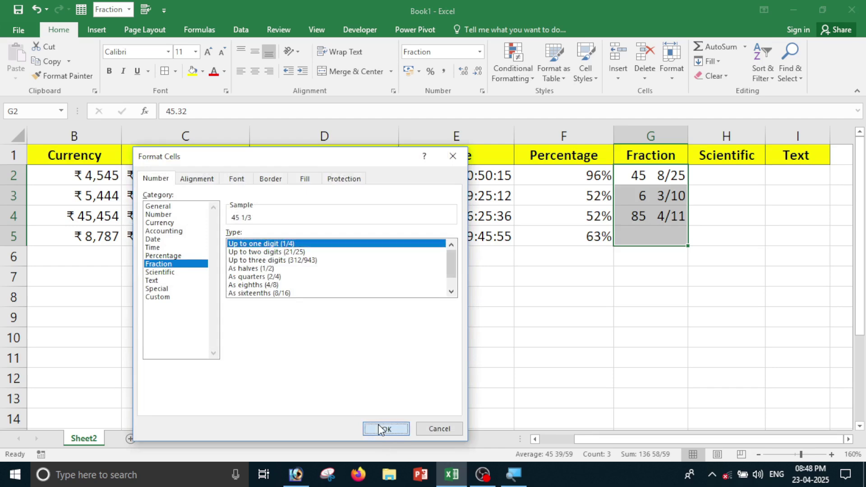
drag(663, 183, 667, 234)
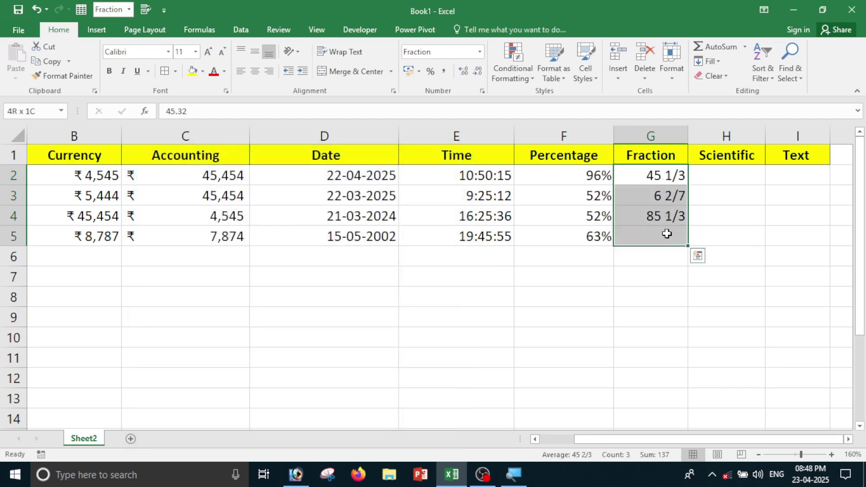
click(719, 292)
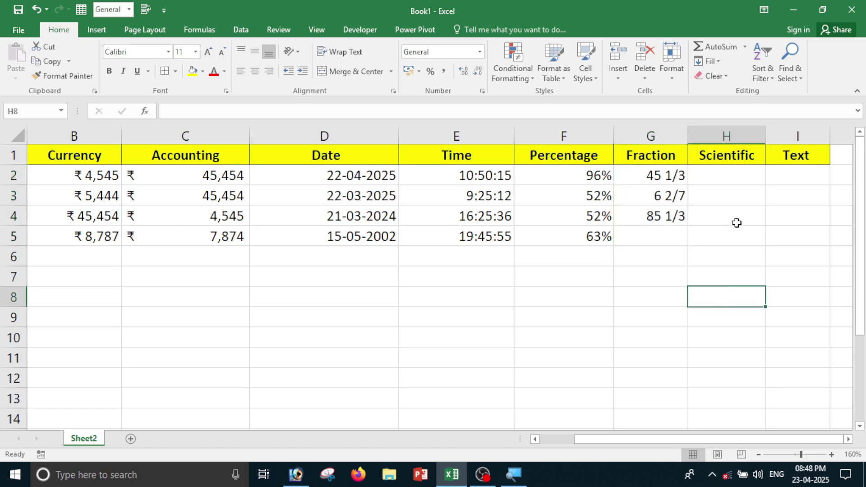
key(Up)
key(Up)
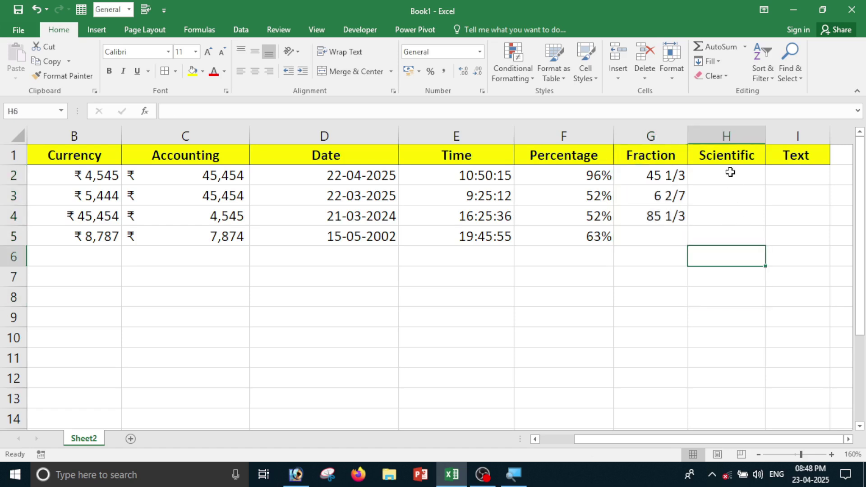
click(731, 173)
click(736, 237)
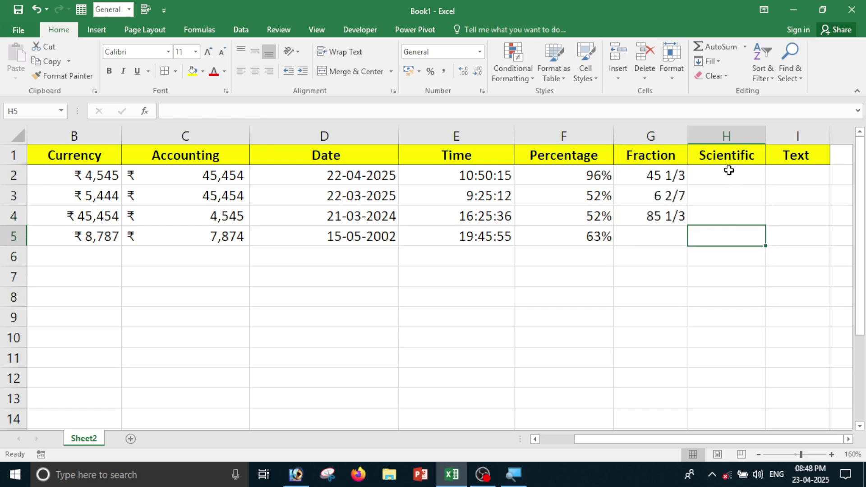
click(729, 173)
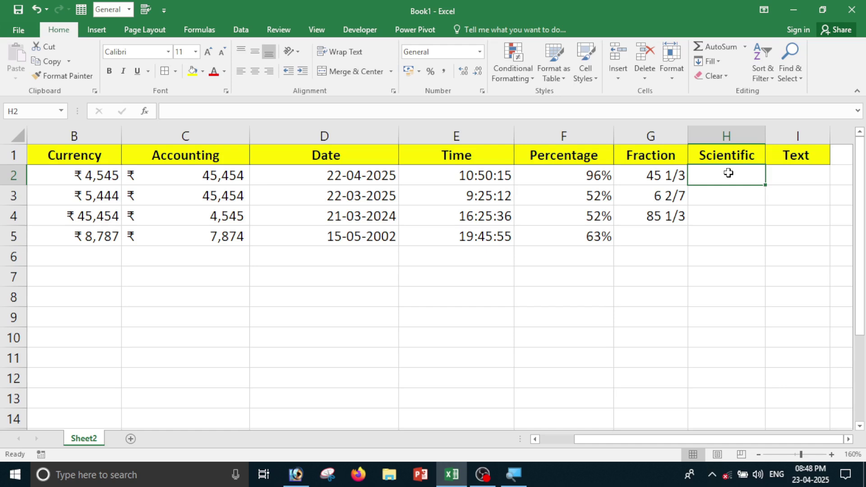
text(4645646454)
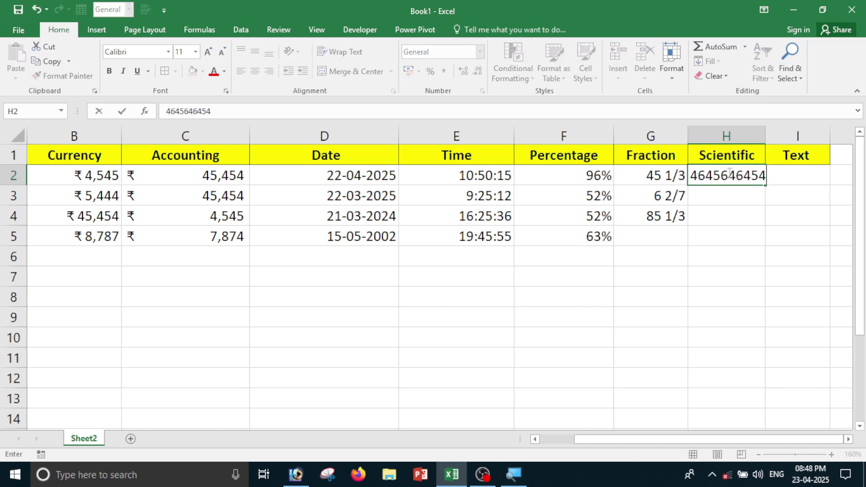
key(Return)
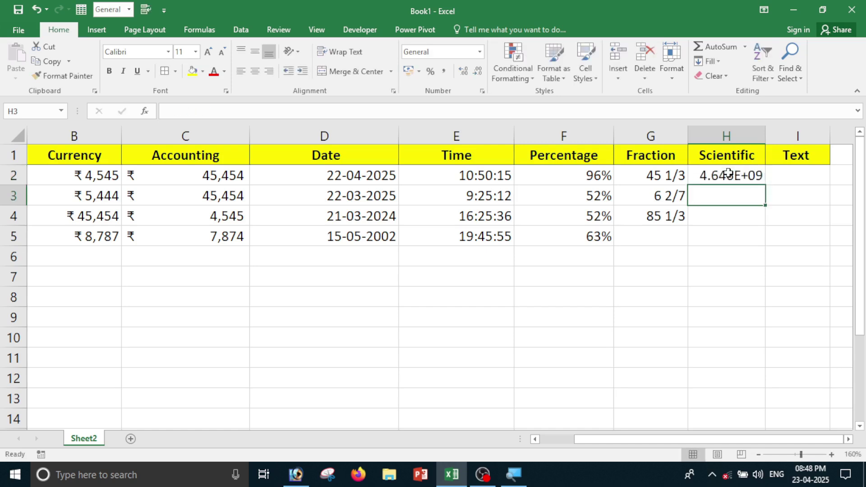
text(46464)
key(Return)
text(45454547)
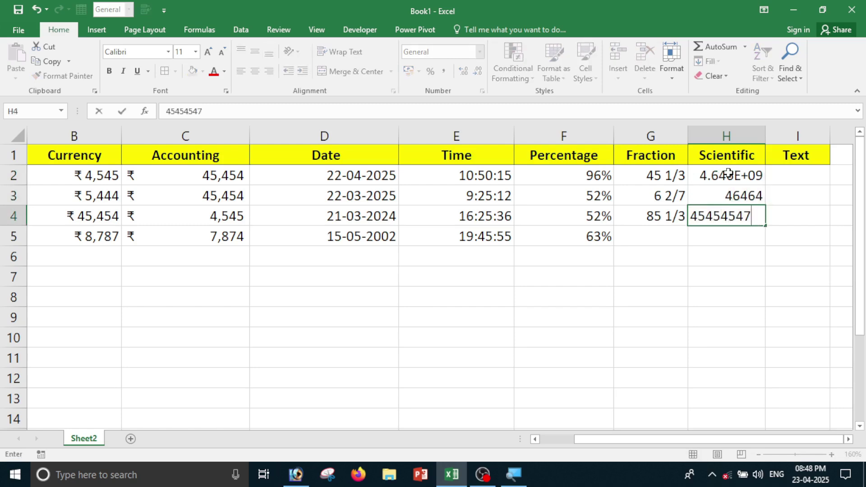
key(Return)
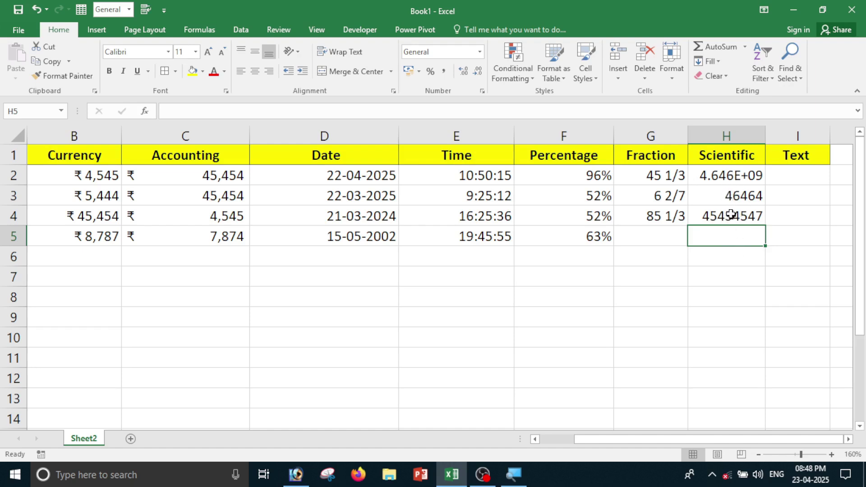
click(736, 174)
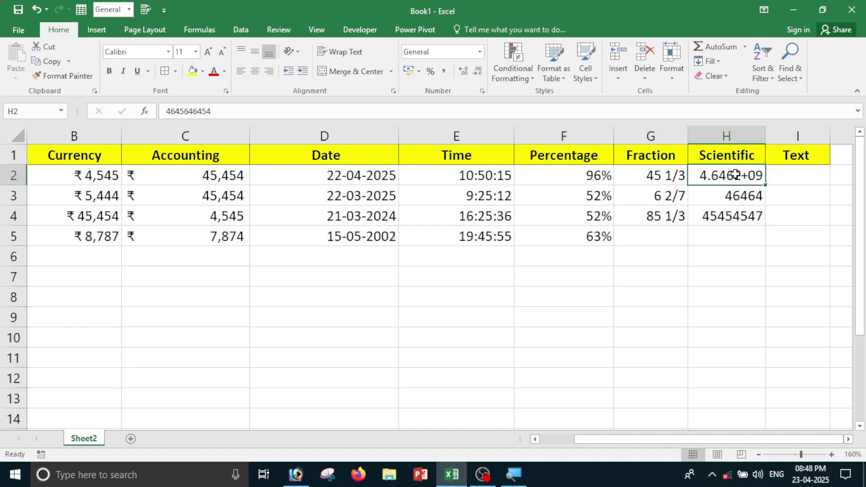
click(727, 196)
click(731, 221)
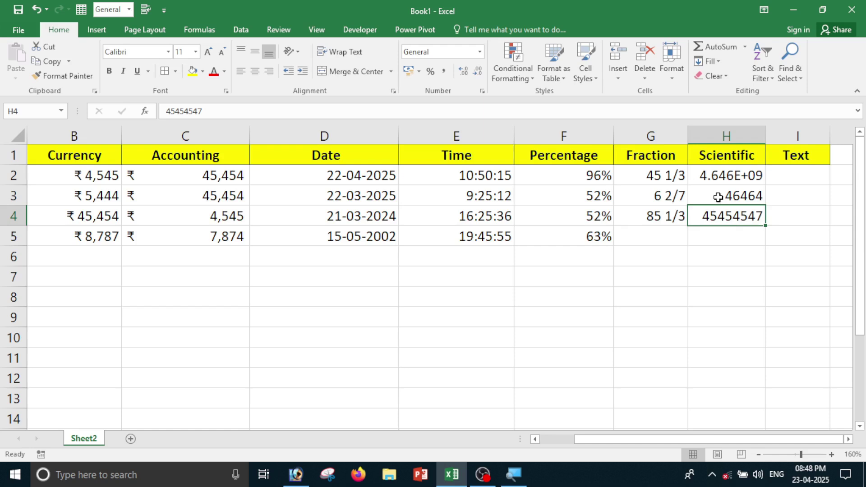
drag(717, 175, 718, 227)
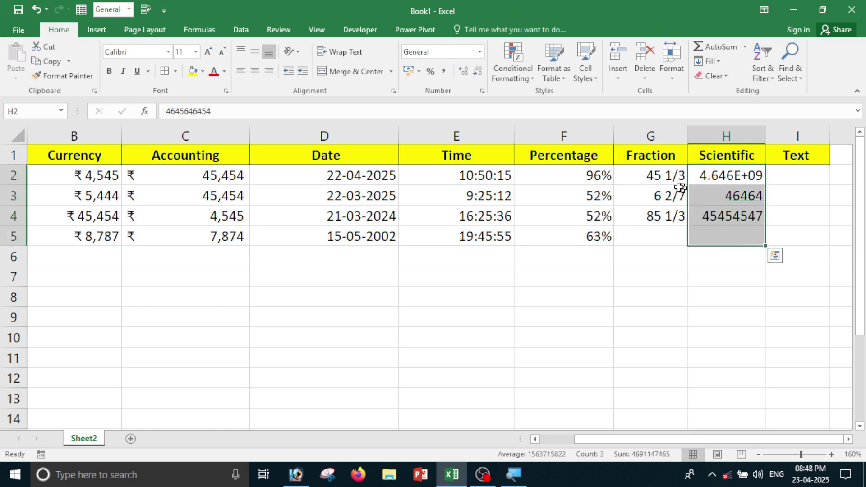
click(719, 221)
click(718, 241)
text(1454462565)
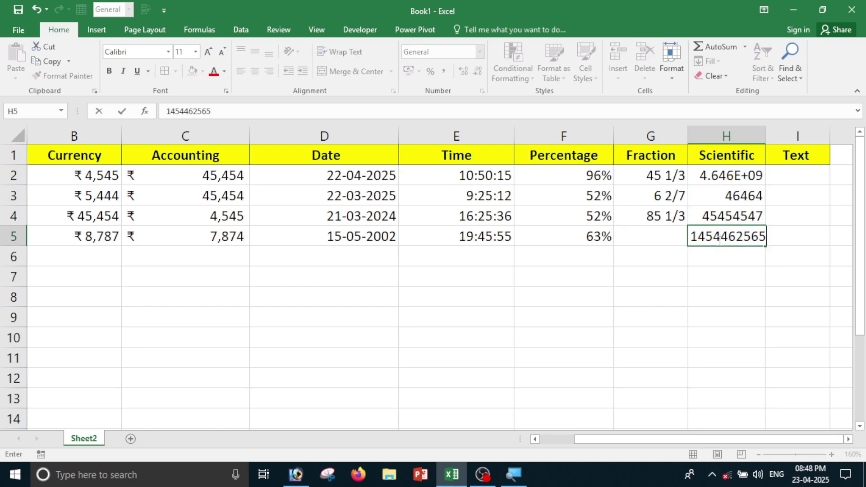
key(Return)
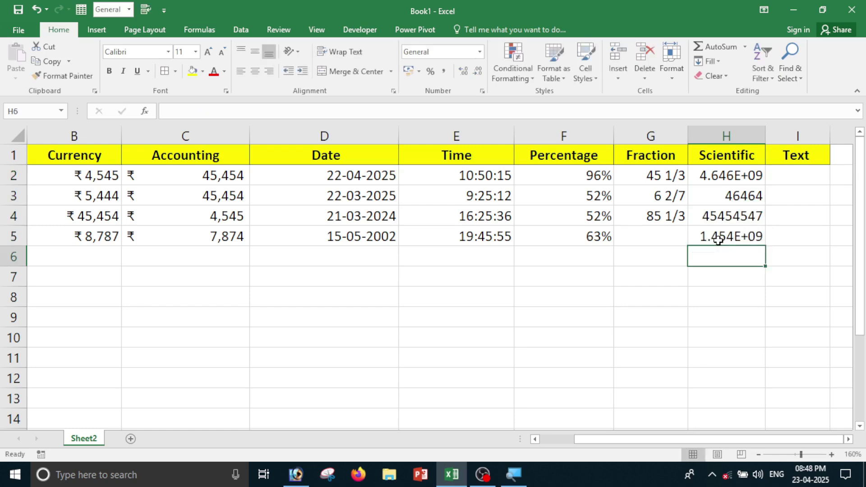
drag(712, 175, 717, 237)
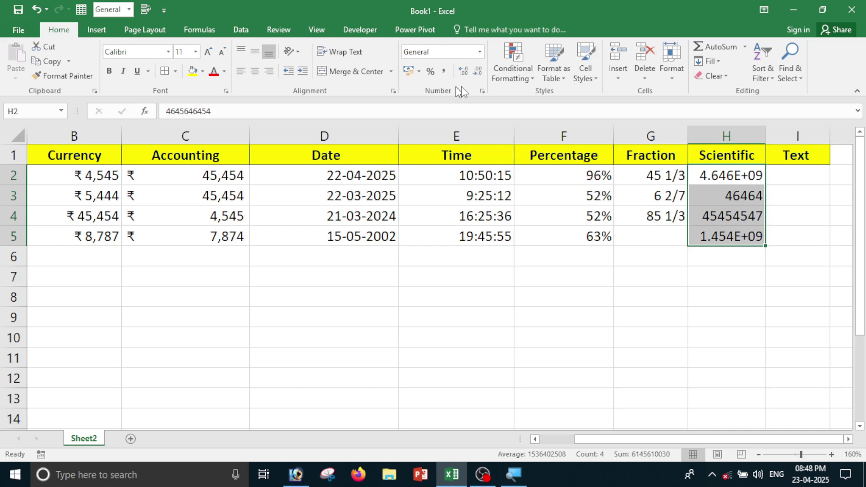
Apply Scientific format with 2 decimal places to H2:H5.
click(480, 52)
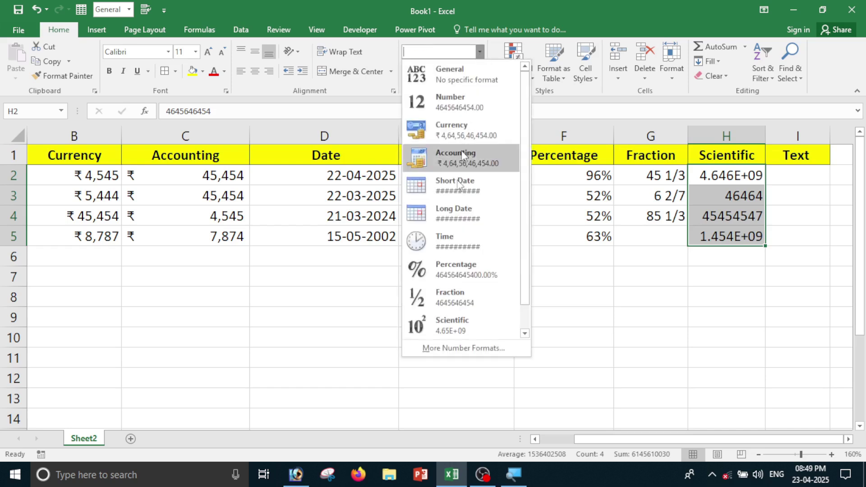
click(456, 345)
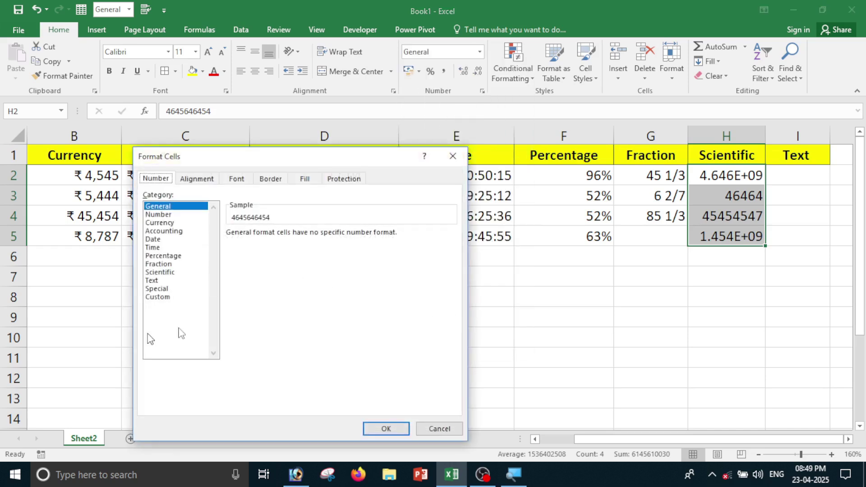
click(170, 273)
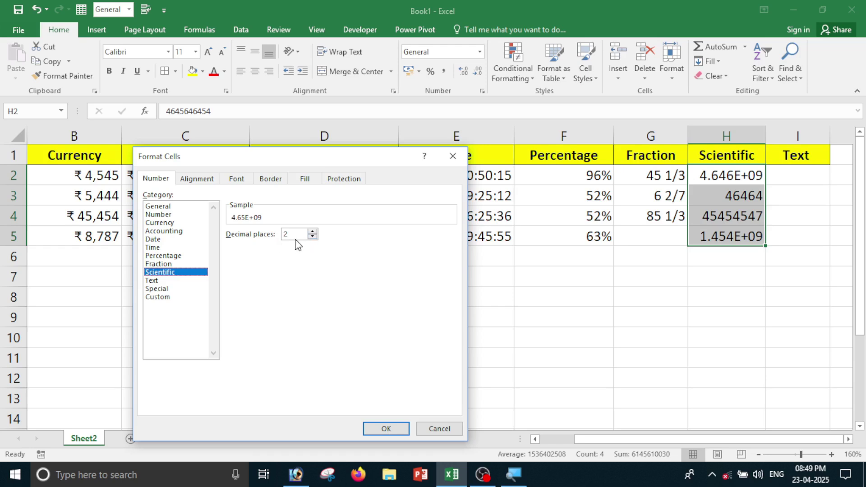
click(311, 232)
double_click(312, 236)
click(387, 429)
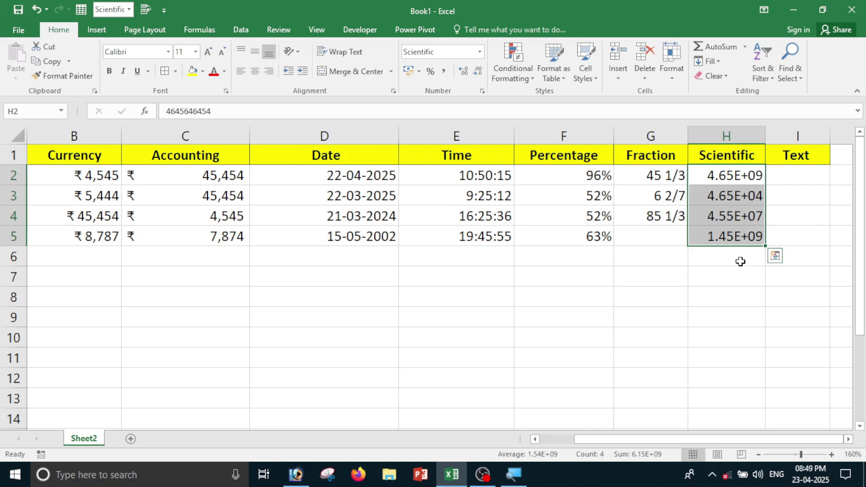
Try fewer decimal places, then return H2:H5 to General format.
click(481, 53)
click(467, 351)
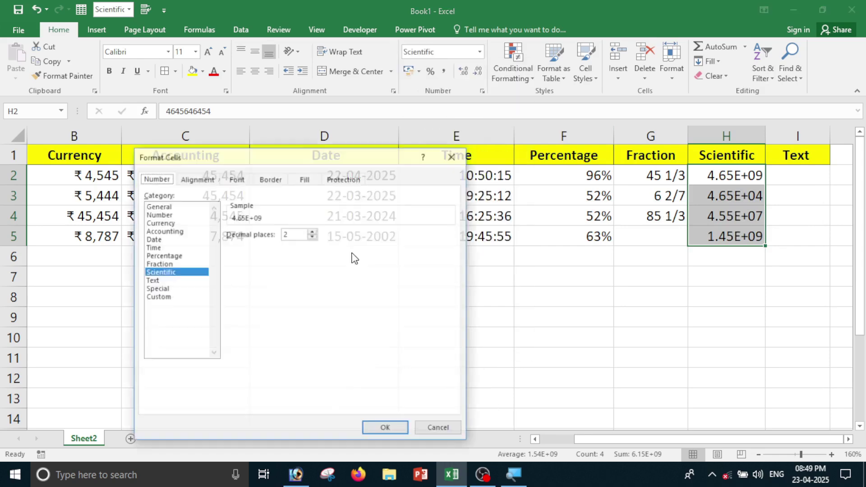
click(312, 236)
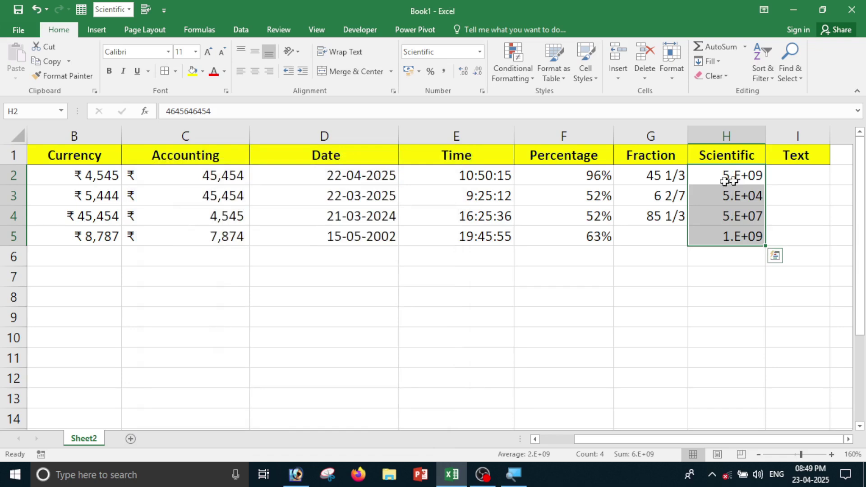
click(481, 54)
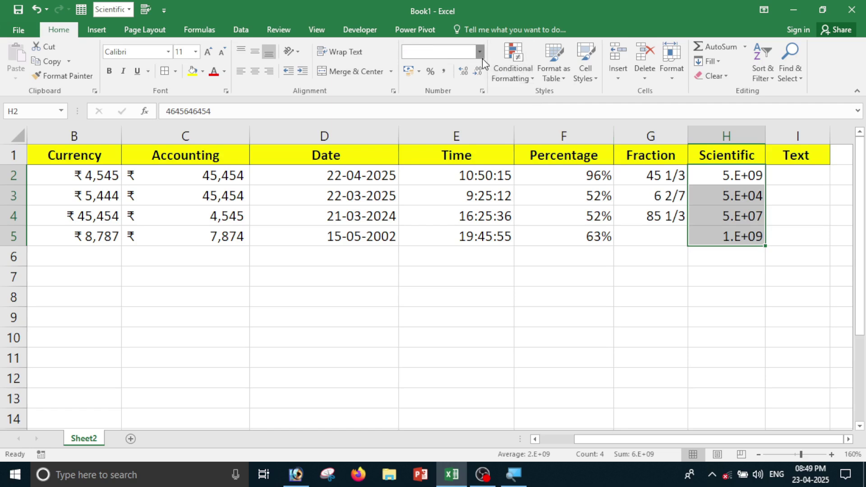
click(459, 81)
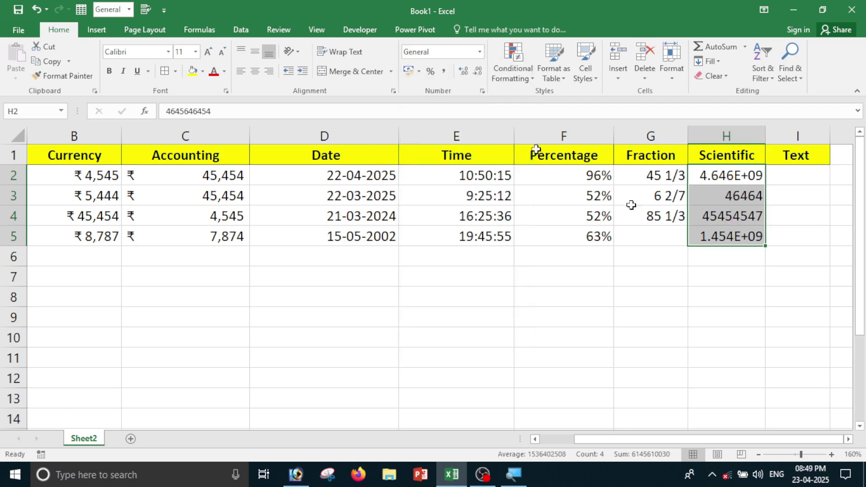
Widen column H so the full numbers fit.
click(756, 298)
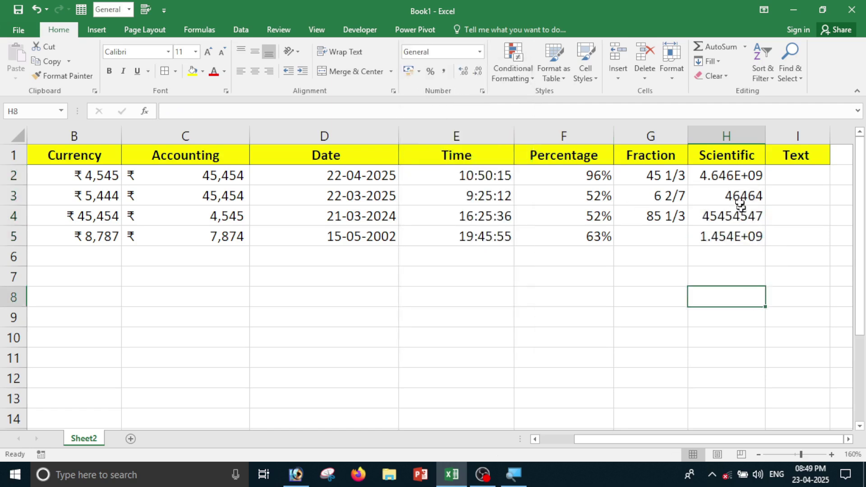
click(731, 179)
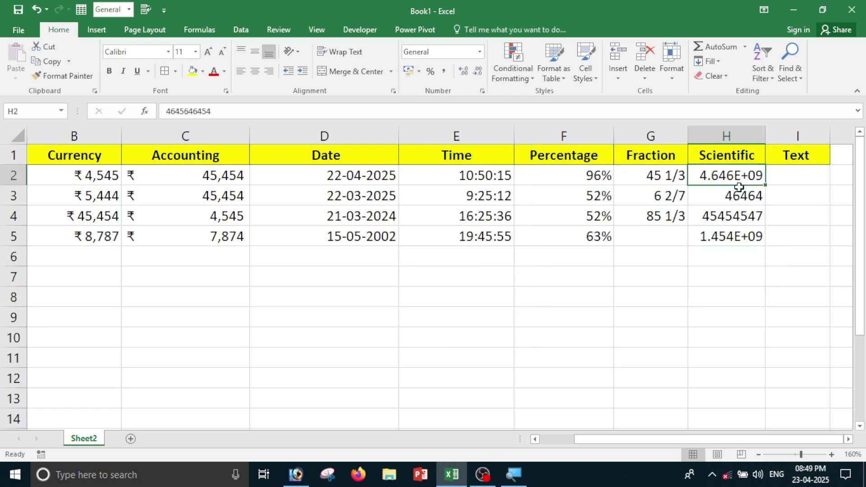
drag(767, 135, 820, 135)
drag(724, 442, 768, 440)
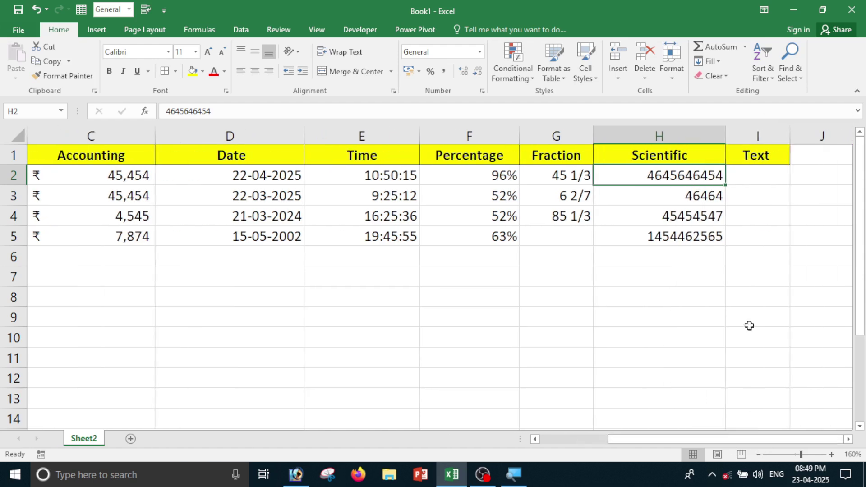
Format H2:H5 as Scientific, showing 4.65E+09, 4.65E+04, 4.55E+07 and 1.45E+09.
click(692, 241)
drag(684, 176, 679, 238)
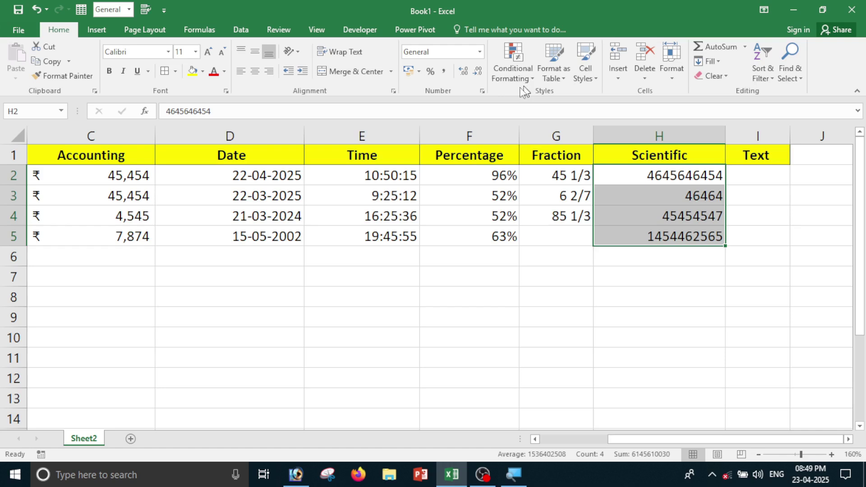
click(479, 52)
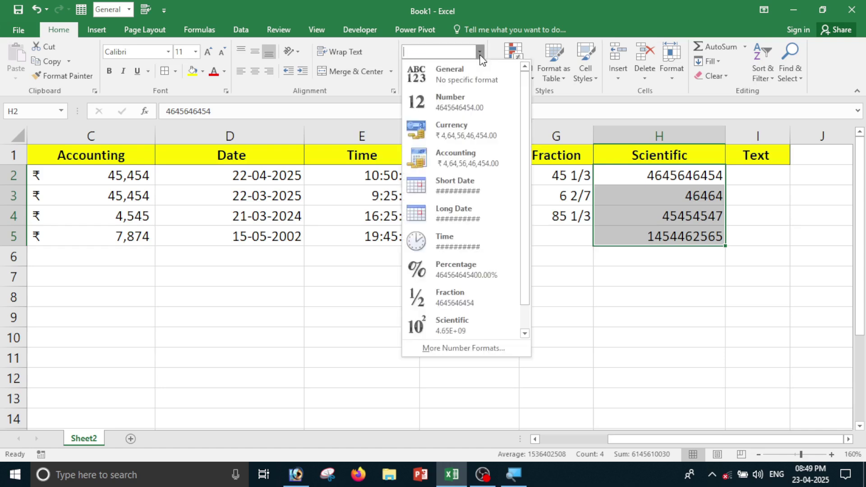
click(455, 349)
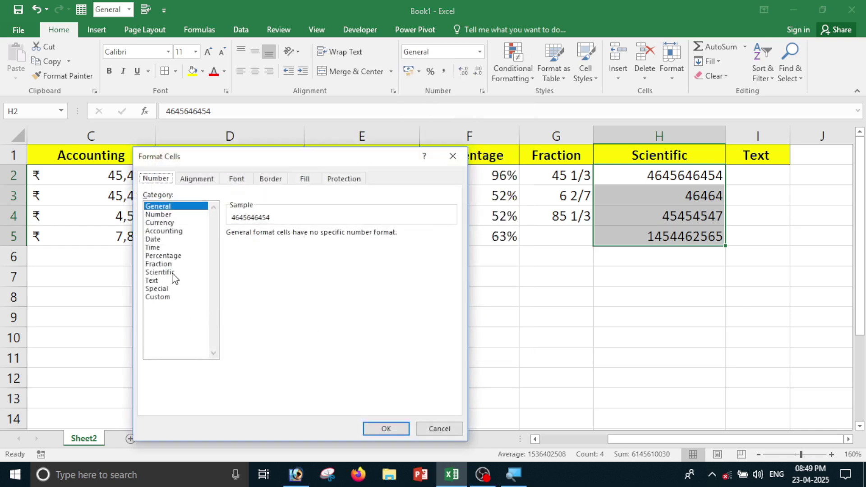
click(170, 272)
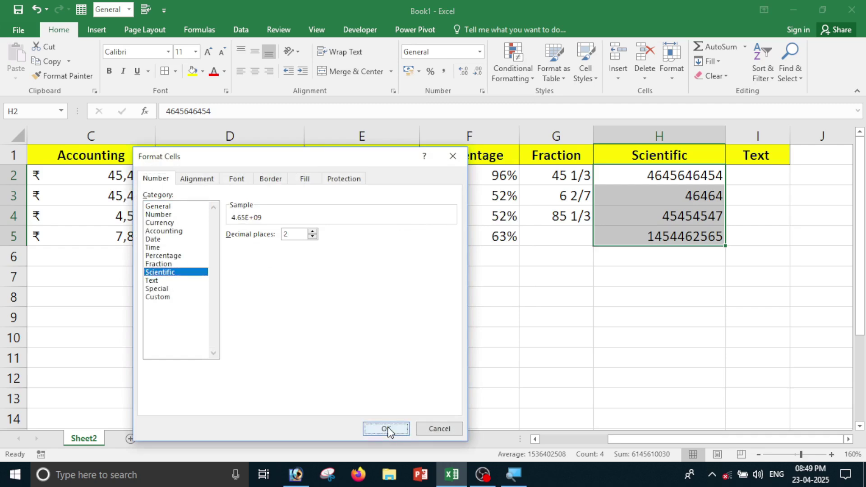
click(387, 429)
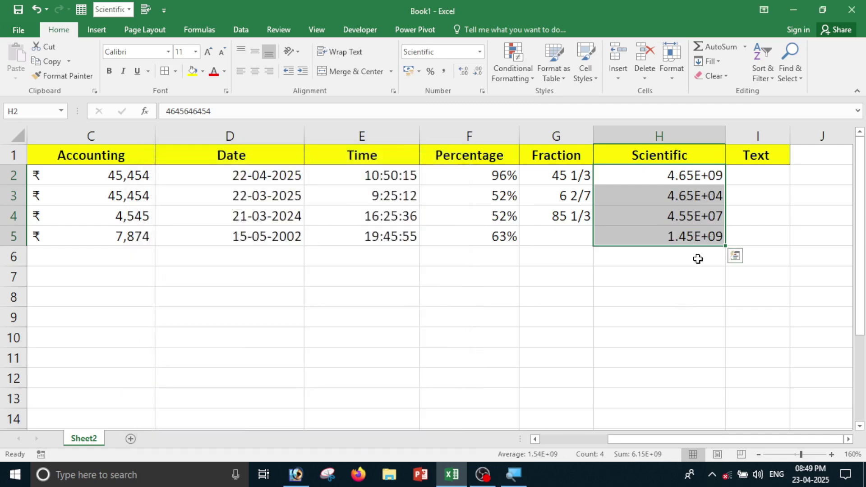
click(710, 299)
click(761, 176)
Enter 85, 63, 85 and 96 into I2:I5 under the Text heading.
click(760, 235)
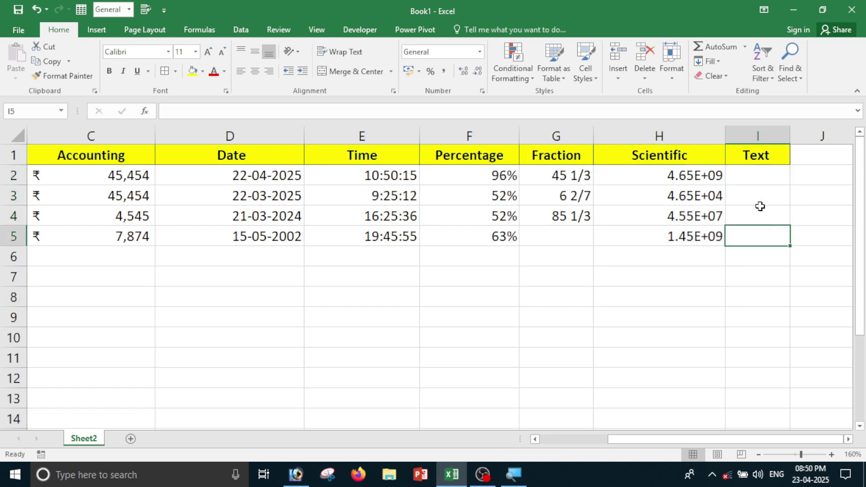
click(761, 183)
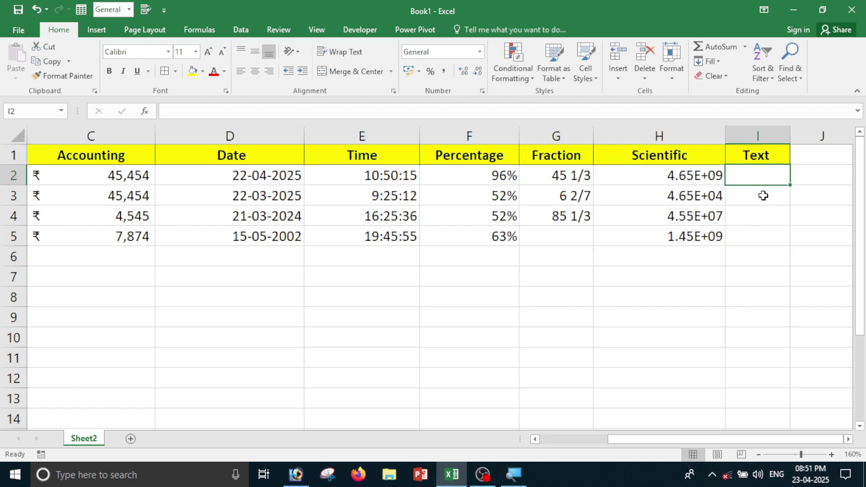
text(85)
key(Return)
text(63)
key(Return)
text(85)
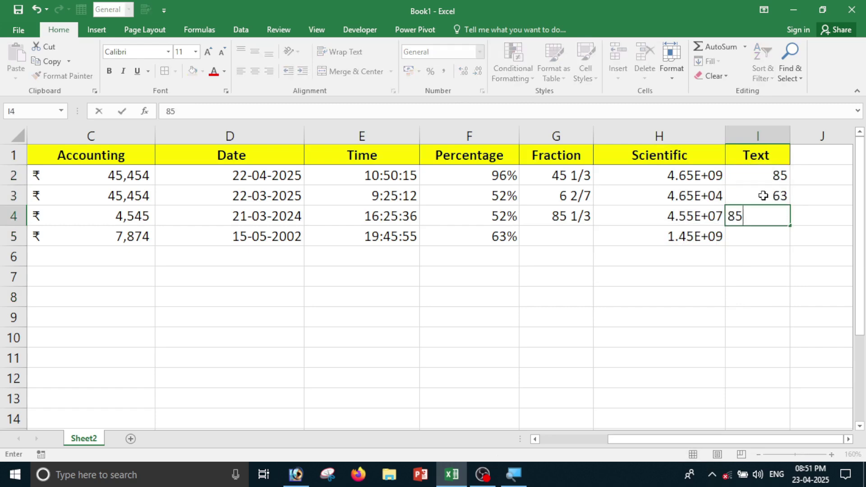
key(Return)
text(96)
key(Return)
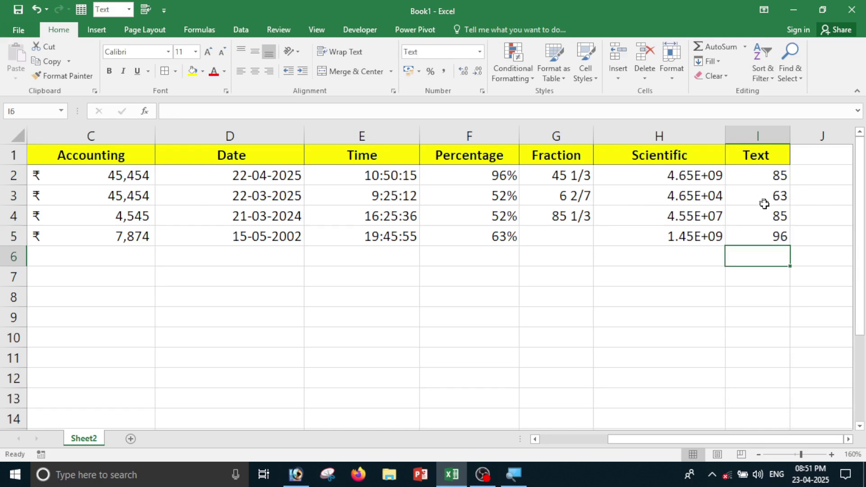
Apply the Text format to I2:I5 so the numbers display left-aligned.
drag(757, 190, 754, 239)
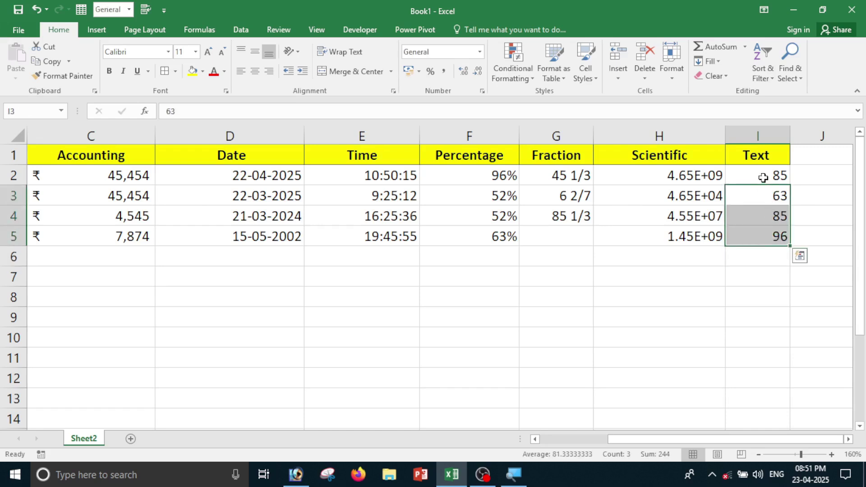
click(759, 301)
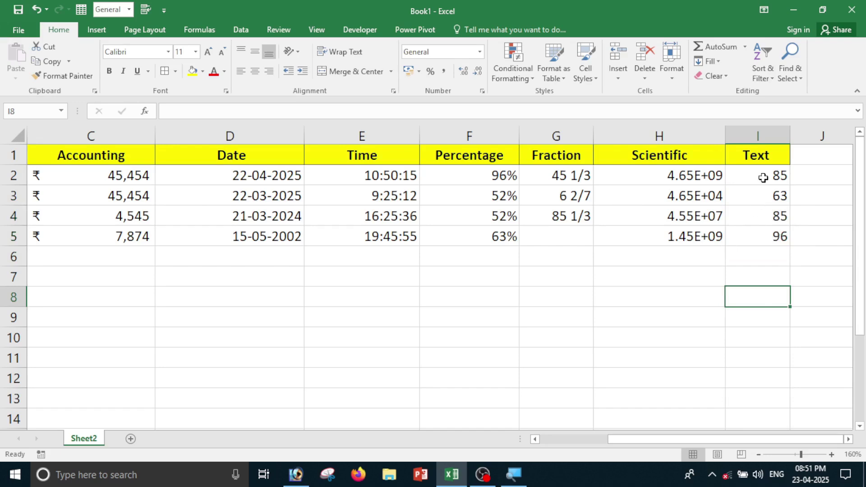
drag(763, 175, 750, 226)
click(482, 54)
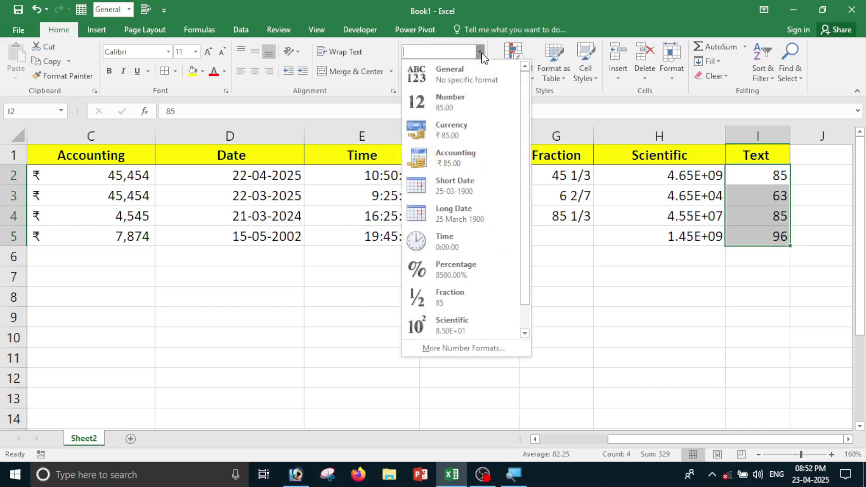
click(494, 349)
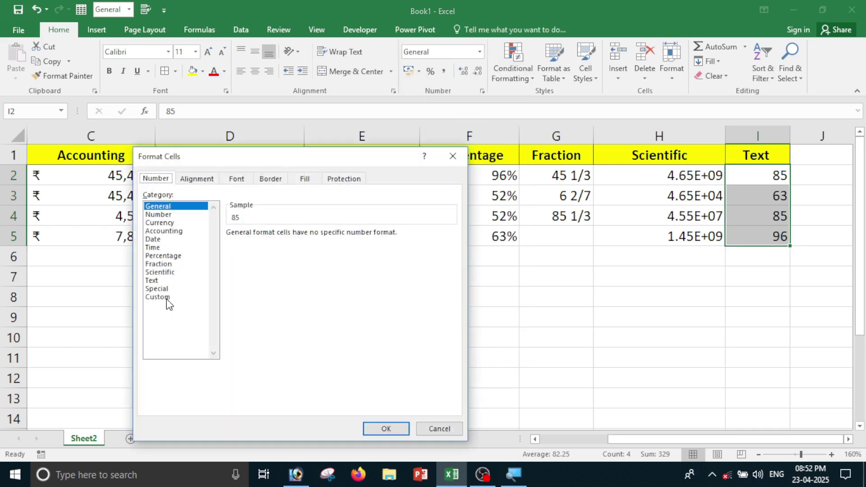
click(159, 282)
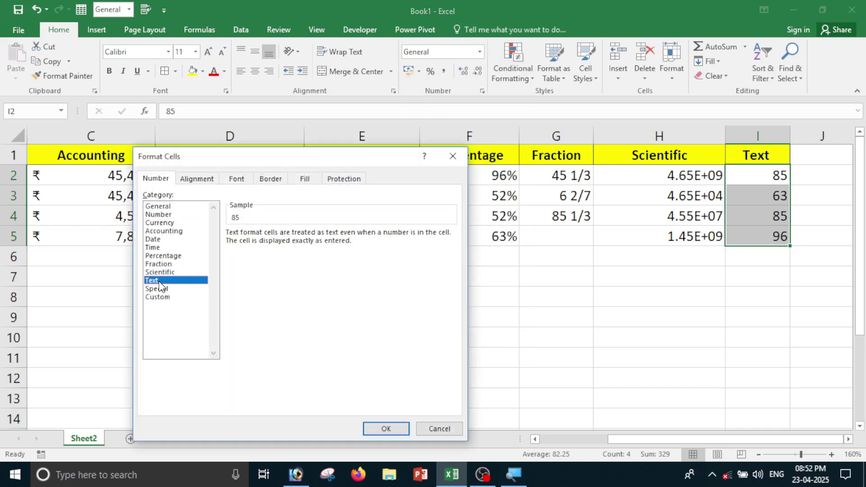
click(387, 428)
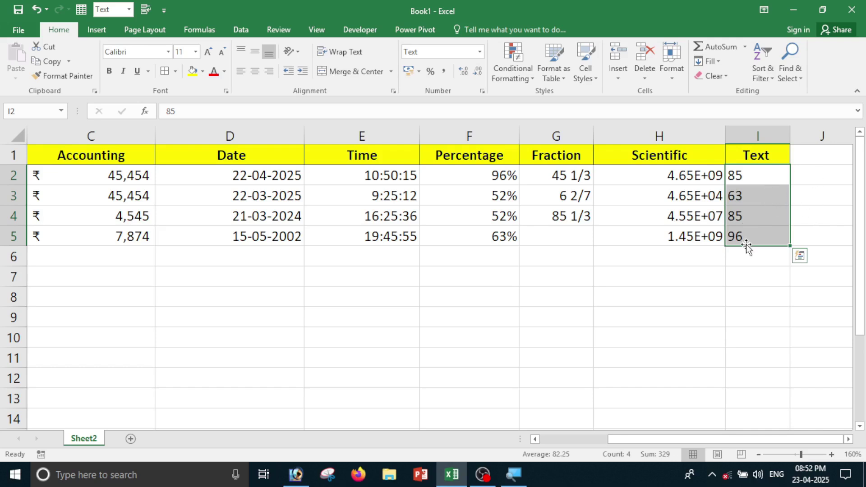
click(748, 272)
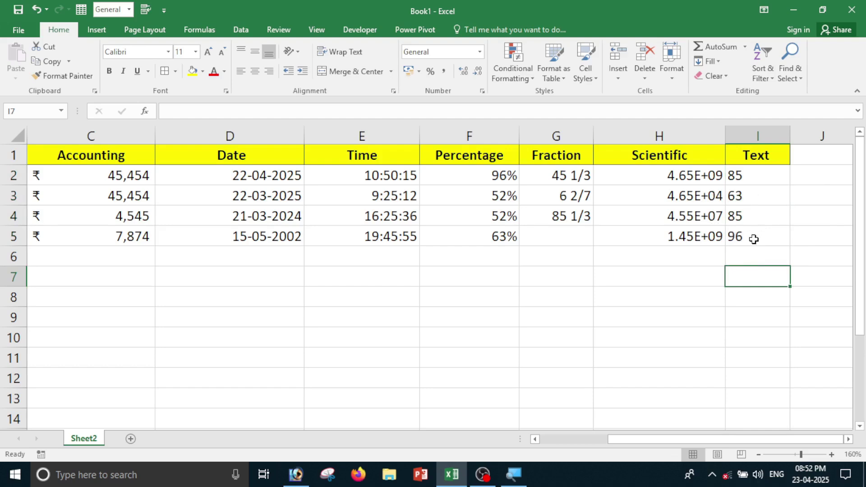
Overwrite I2:I5 with 63, 522, 52 and 63.
click(746, 180)
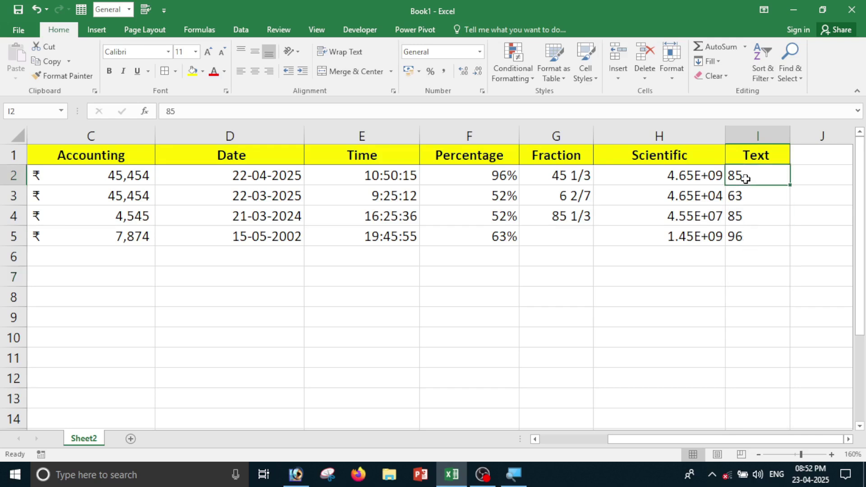
text(63)
key(Return)
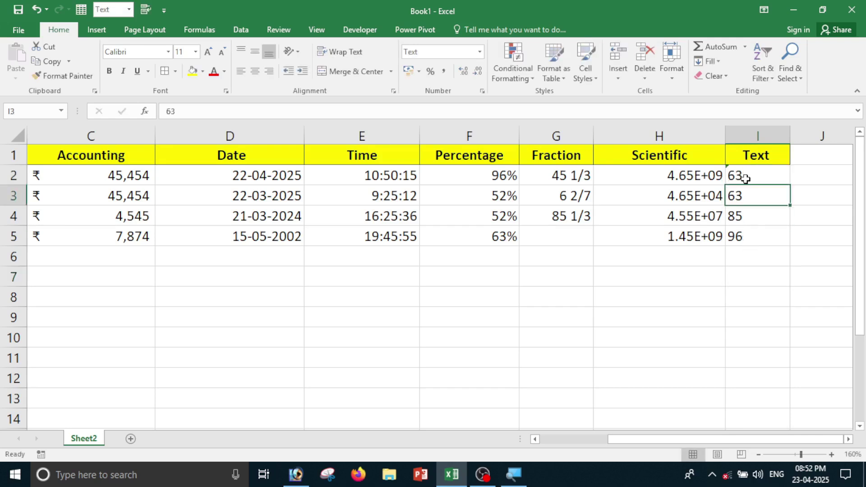
text(522)
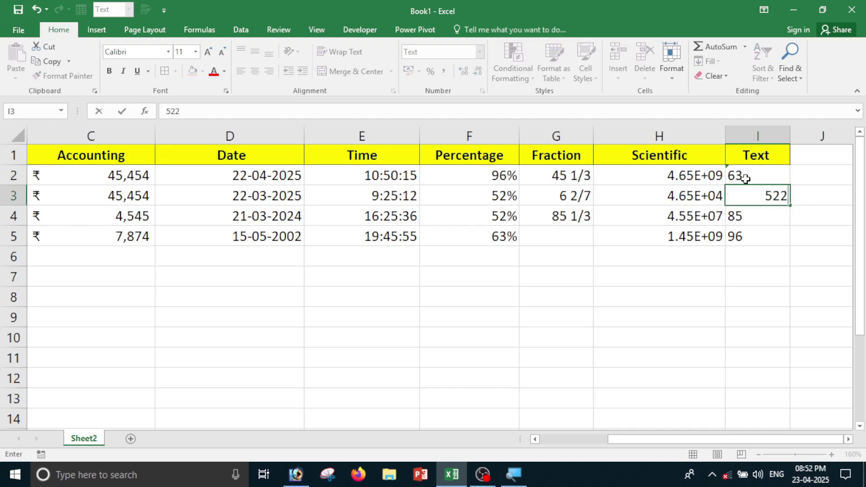
key(Return)
text(52)
key(Return)
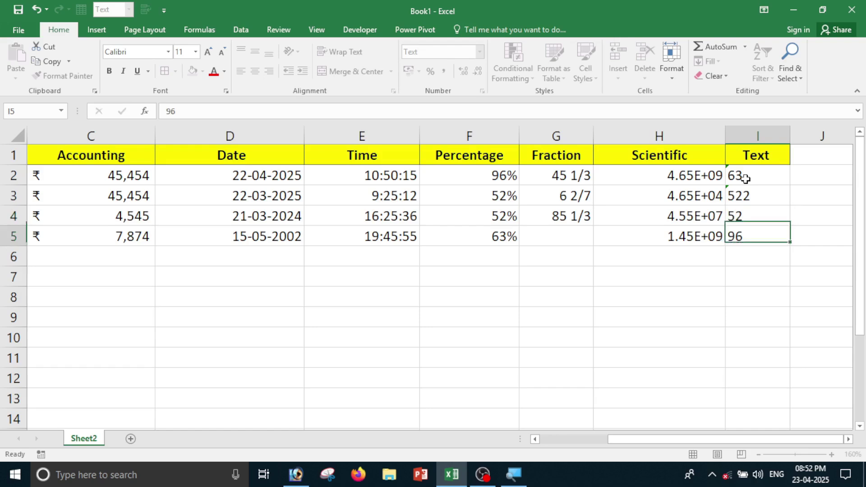
text(63)
key(Return)
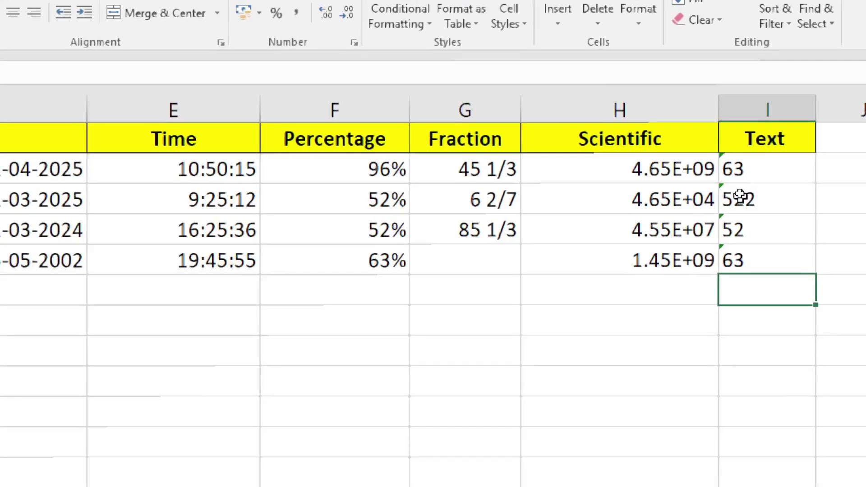
Check the number-as-text warnings, then enter =SUM(I2:I5) in I6.
click(743, 173)
click(745, 226)
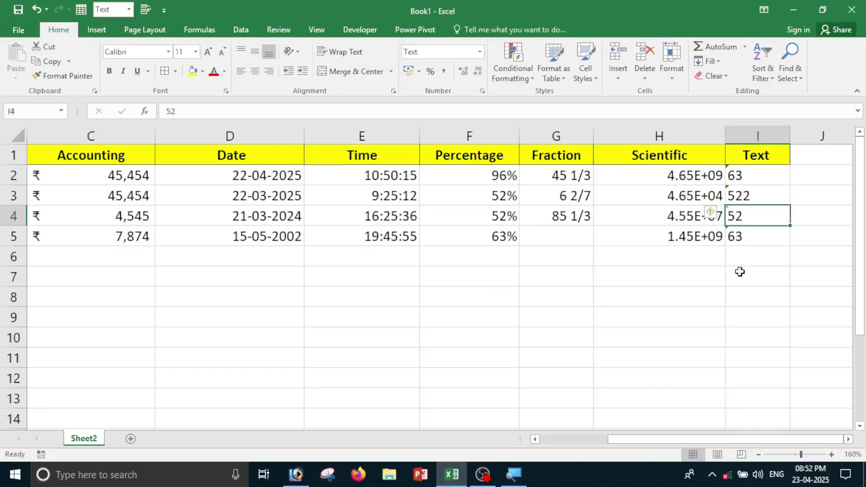
click(748, 311)
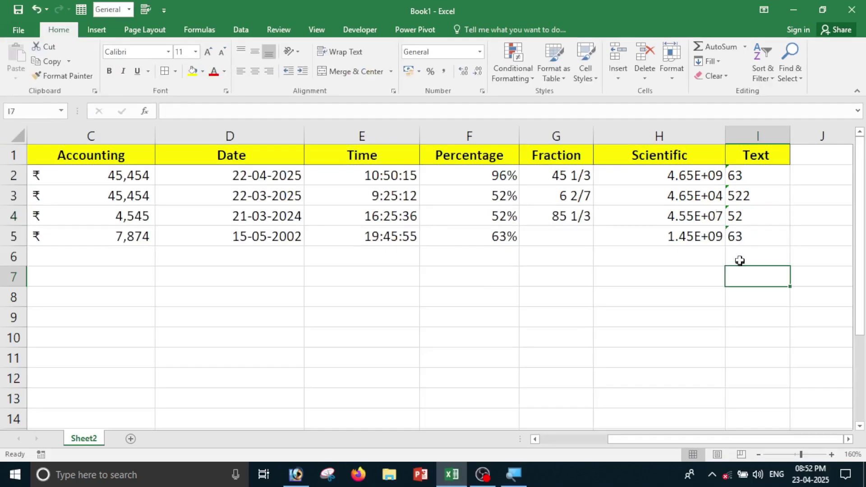
click(742, 291)
click(740, 258)
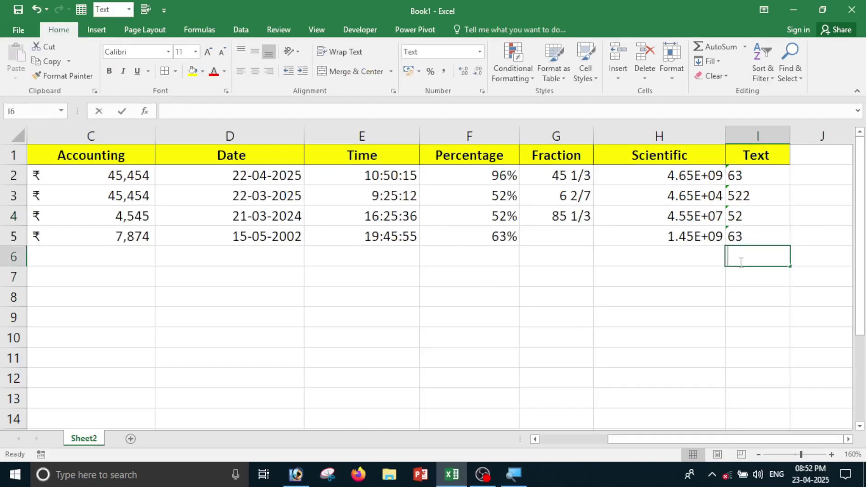
text(=sum)
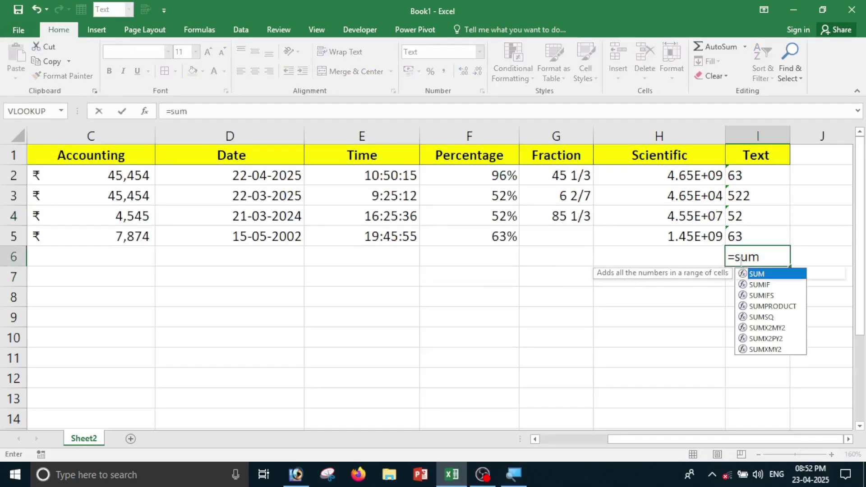
text(()
drag(760, 172, 760, 239)
text())
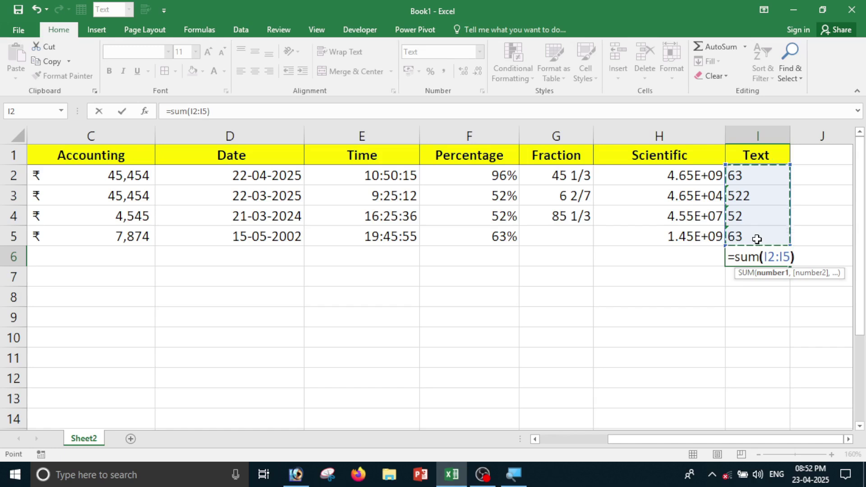
key(Return)
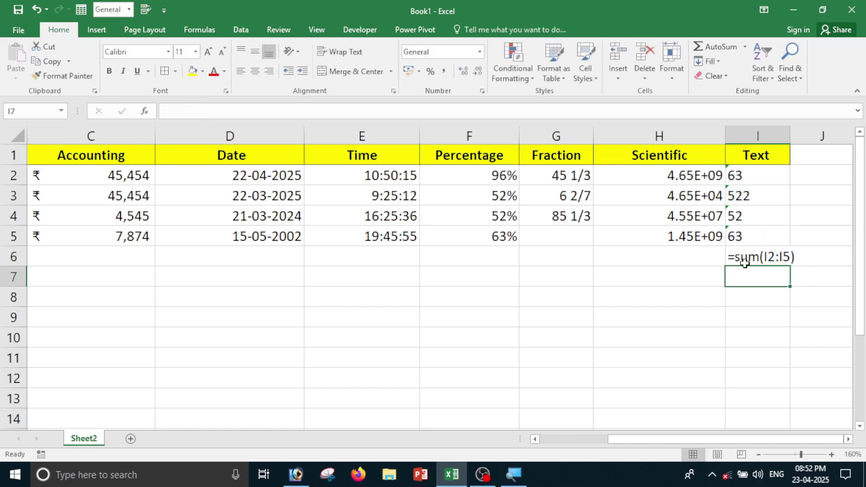
Inspect the SUM result in I6 and delete the formula.
click(751, 260)
drag(754, 180, 751, 240)
click(749, 260)
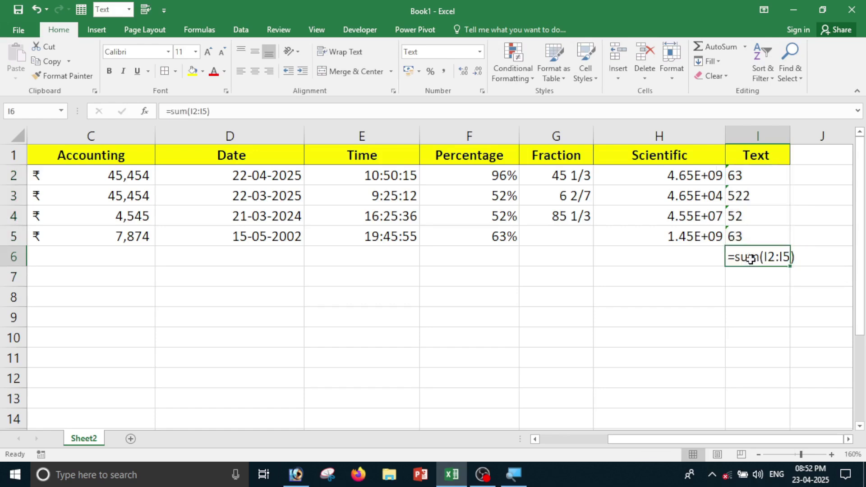
key(Delete)
Enter =I2+I3+I4+I5 in I6, which stays as literal text rather than a total.
text(=)
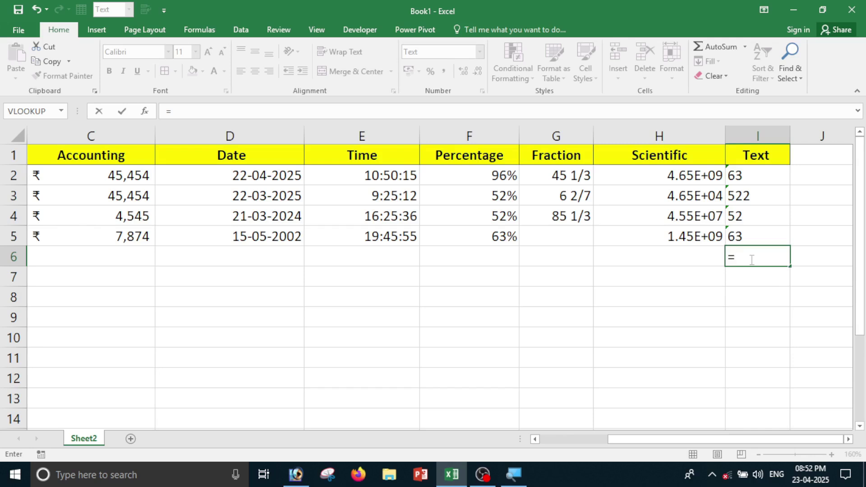
click(747, 172)
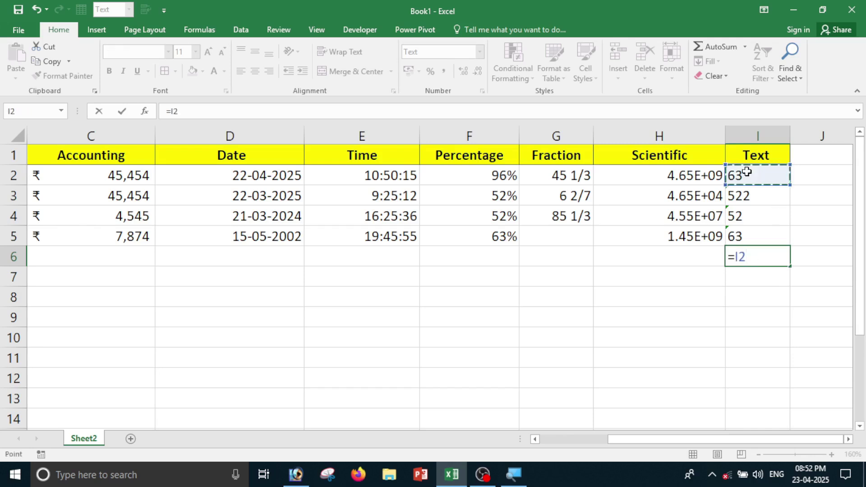
text(+)
click(772, 192)
text(+)
click(765, 223)
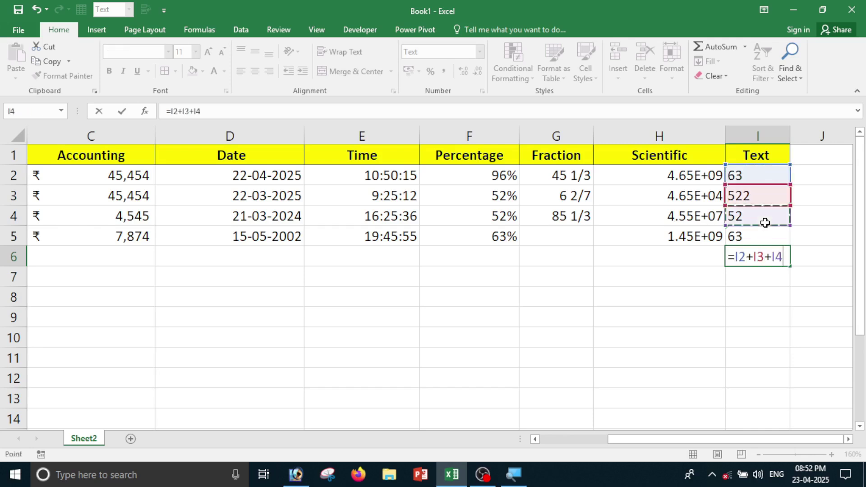
text(+)
click(765, 235)
text(+)
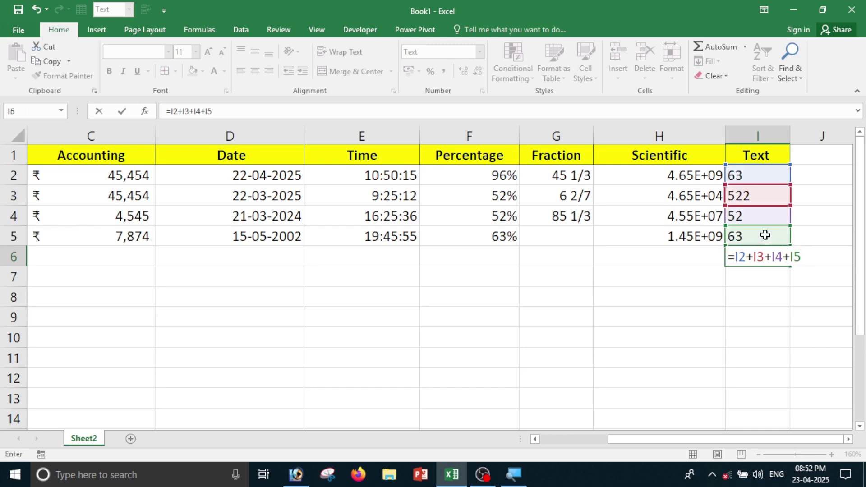
key(Return)
click(766, 255)
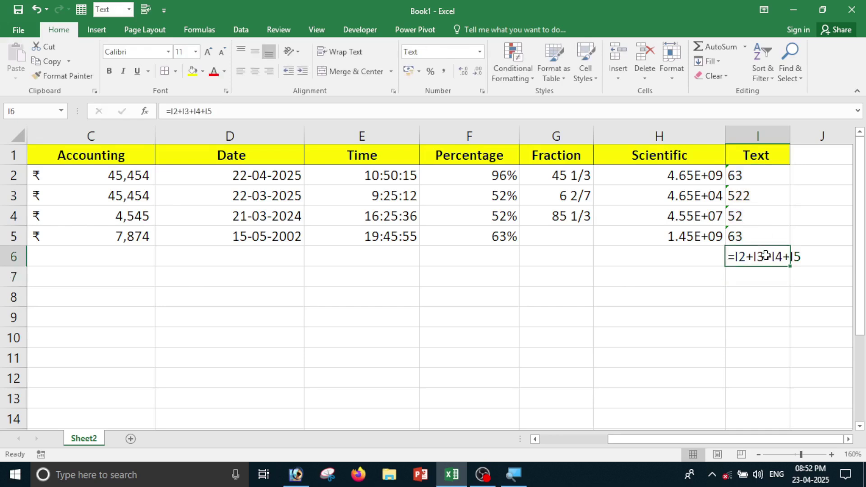
drag(751, 178, 751, 231)
click(757, 258)
Clear I6, switch I2:I5 to General, and re-enter 96, 52, 41 and 52.
key(Delete)
drag(760, 176, 760, 235)
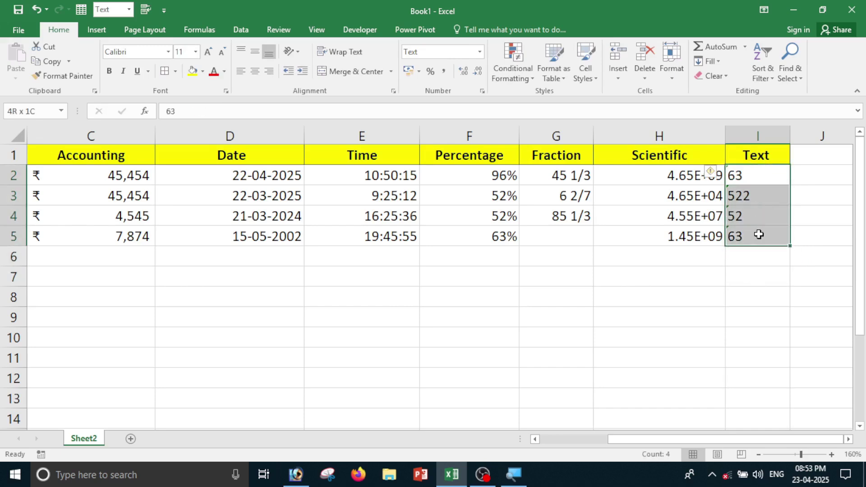
click(481, 56)
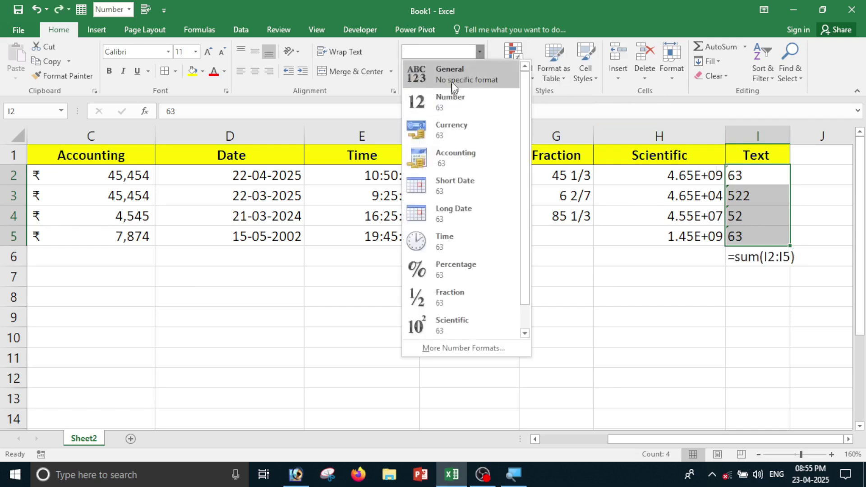
click(454, 83)
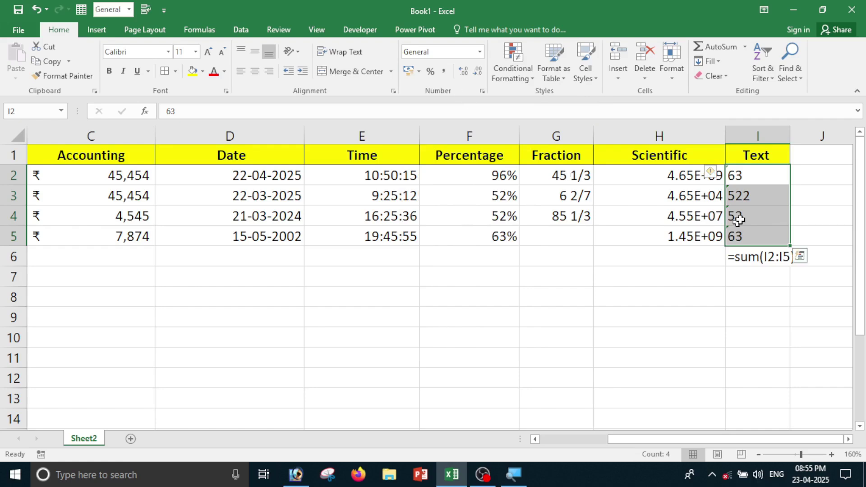
text(96)
key(Return)
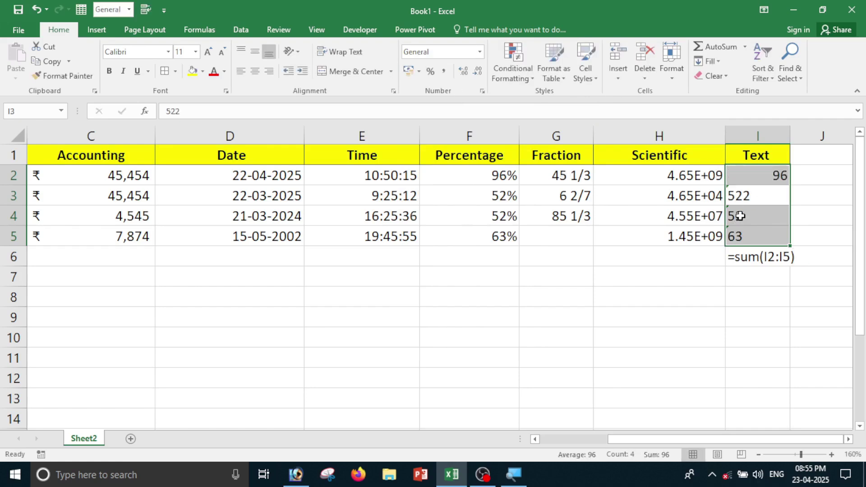
text(52)
key(Return)
text(41)
key(Return)
text(52)
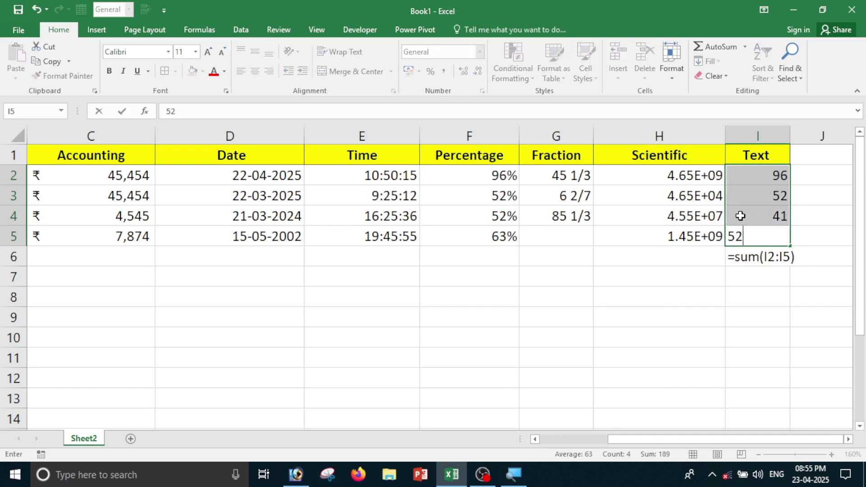
key(Return)
Check the values in I5, I1 and I3, then clear the leftover SUM text from I6:J8.
click(685, 339)
click(710, 406)
click(767, 194)
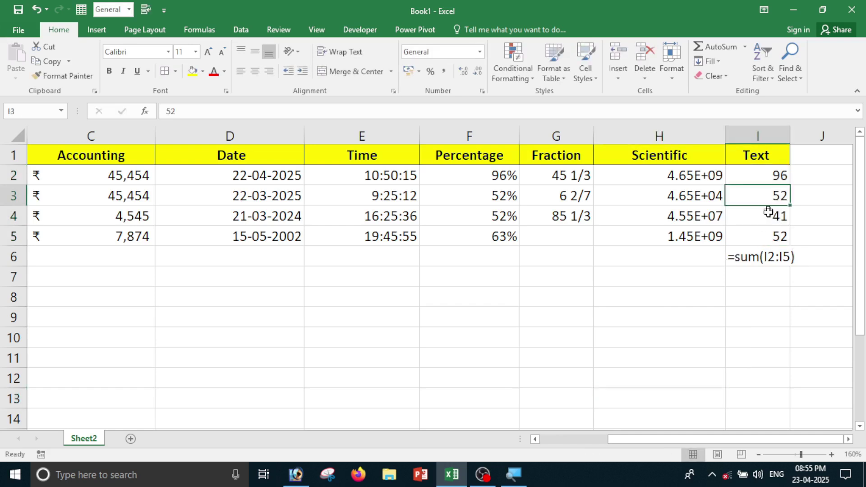
click(769, 227)
click(764, 159)
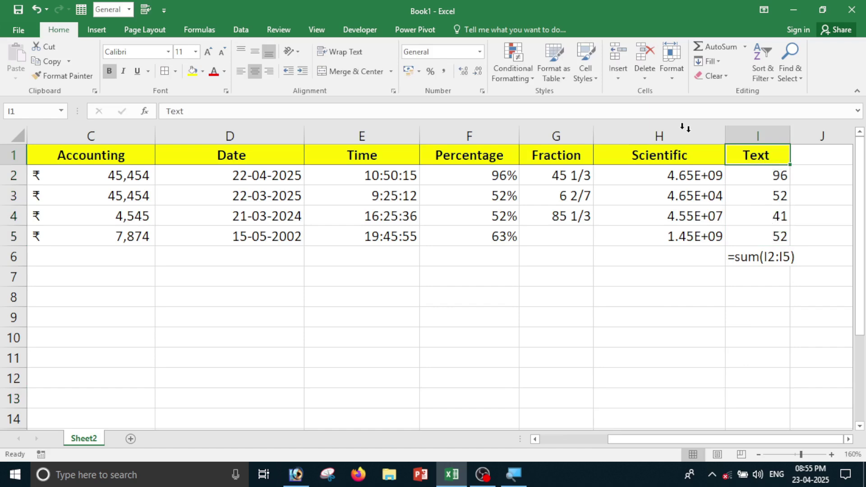
click(780, 197)
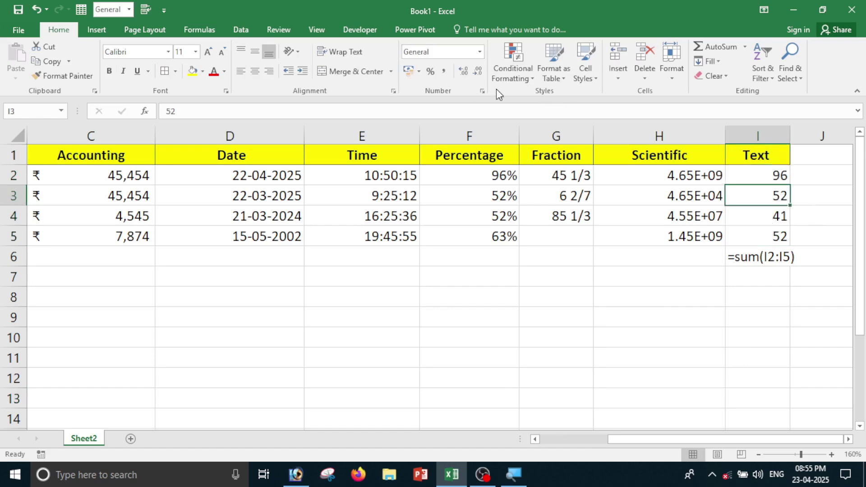
drag(748, 256, 811, 291)
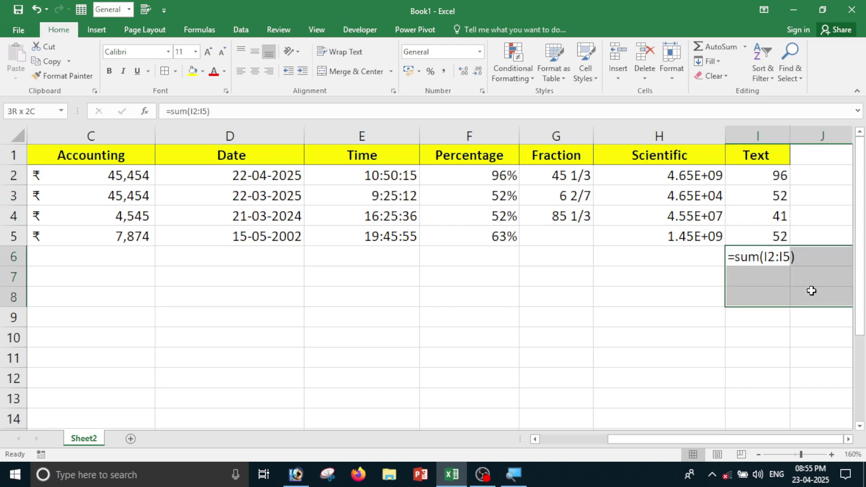
key(Delete)
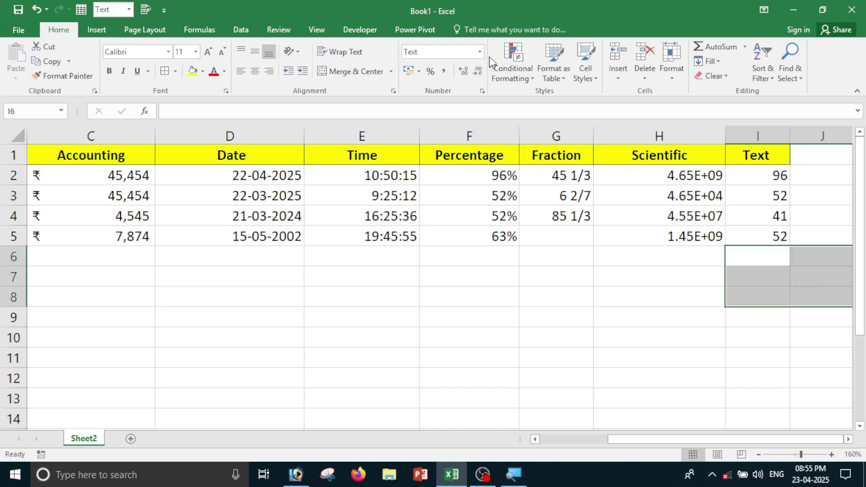
View the Custom codes in Format Cells, then cancel without changing anything.
click(479, 52)
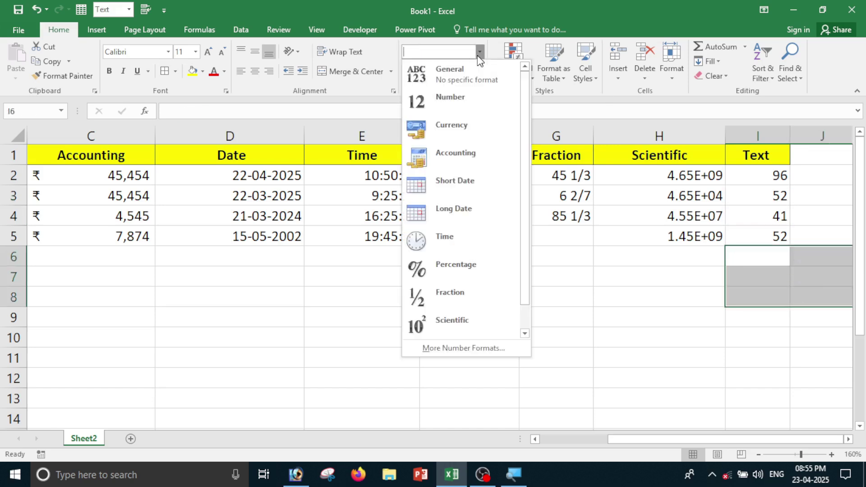
click(451, 349)
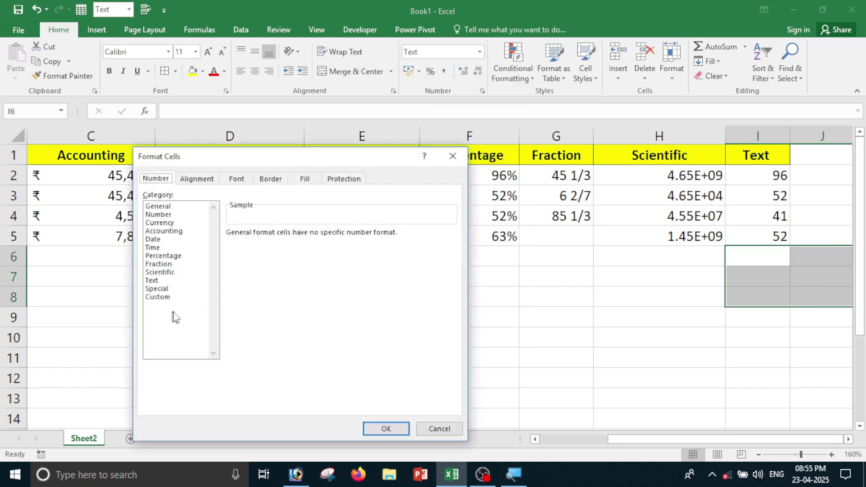
click(158, 297)
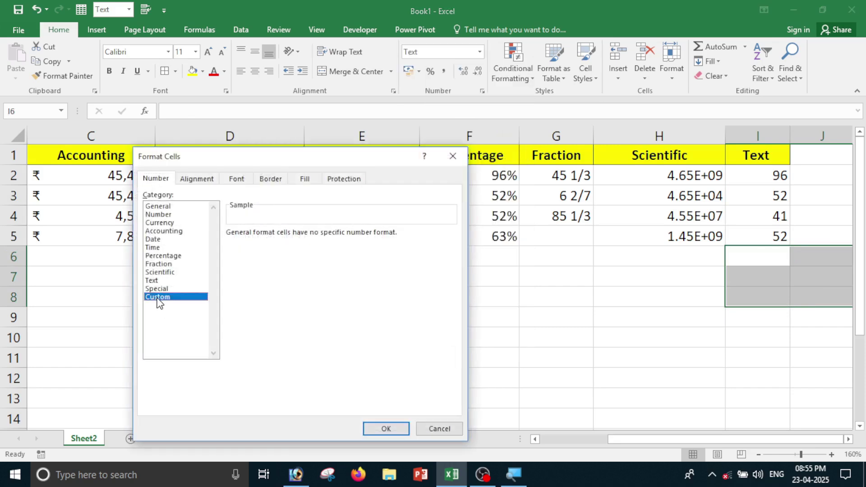
click(440, 428)
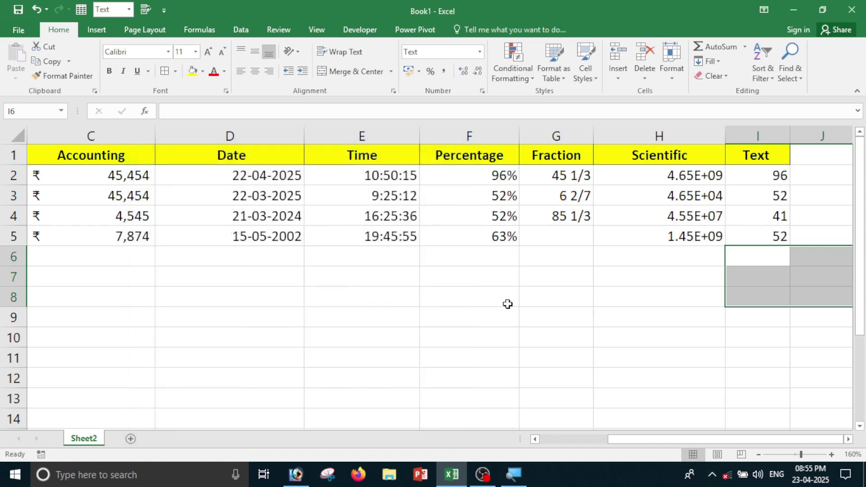
click(506, 303)
click(337, 319)
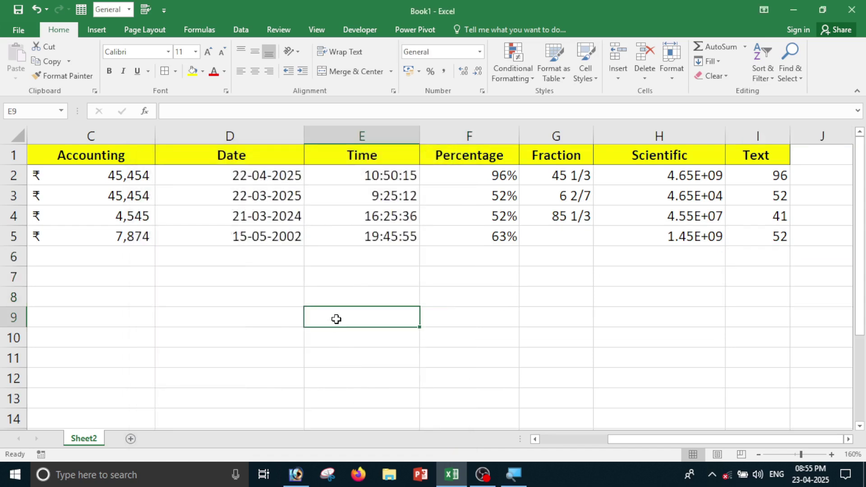
Add a new sheet and enter 9, 5, 6 and 4 in F6:F9.
click(130, 439)
click(223, 204)
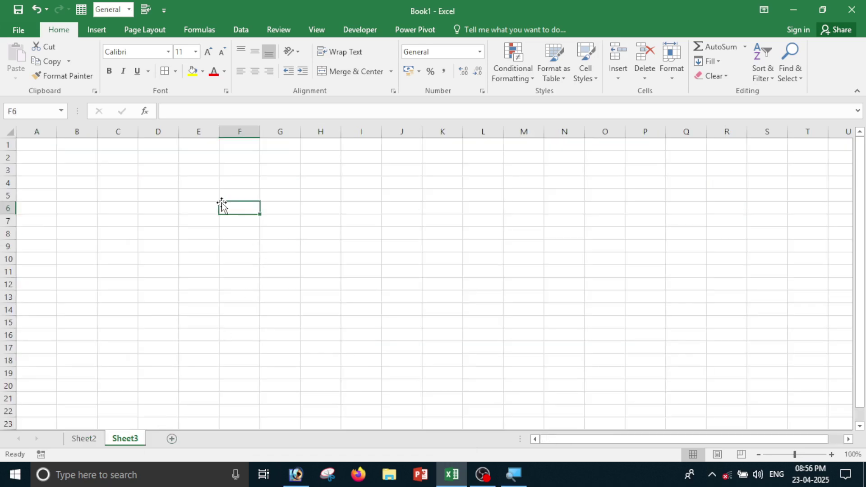
text(9)
key(Return)
text(5)
key(Return)
text(6)
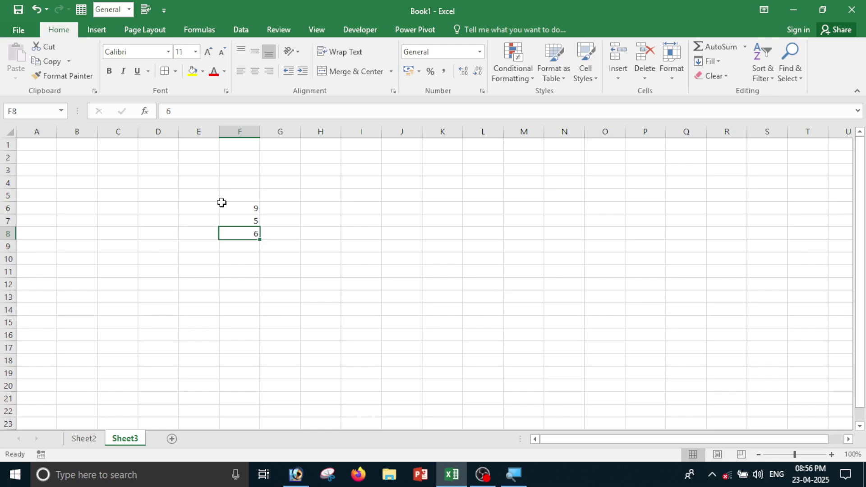
key(Return)
text(4)
key(Return)
Apply the custom format # "pcs" to F6:F9 so they show 9 pcs to 4 pcs.
drag(243, 208, 251, 243)
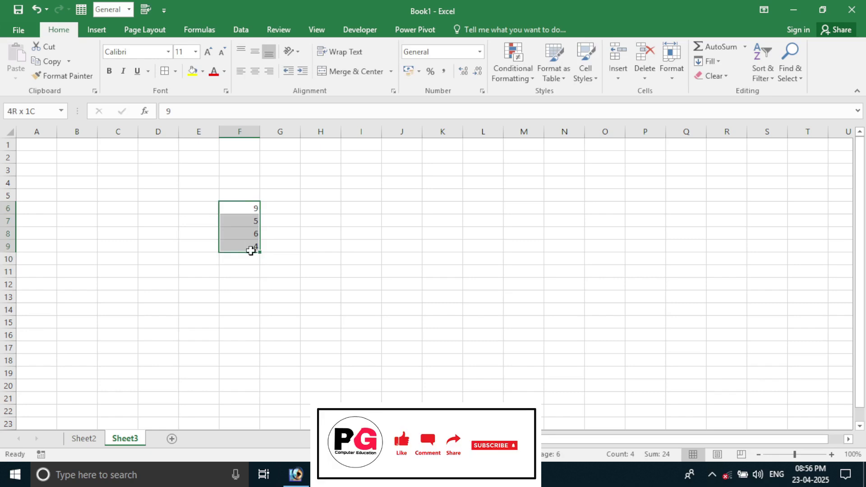
drag(251, 251, 251, 252)
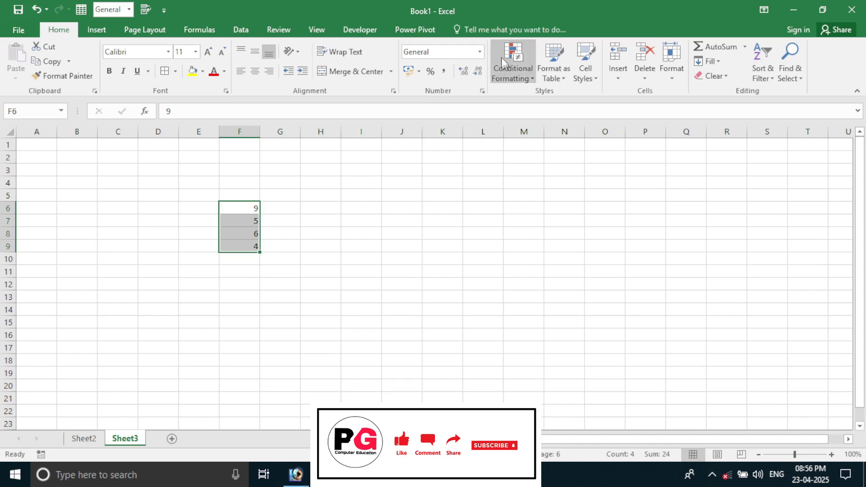
click(480, 51)
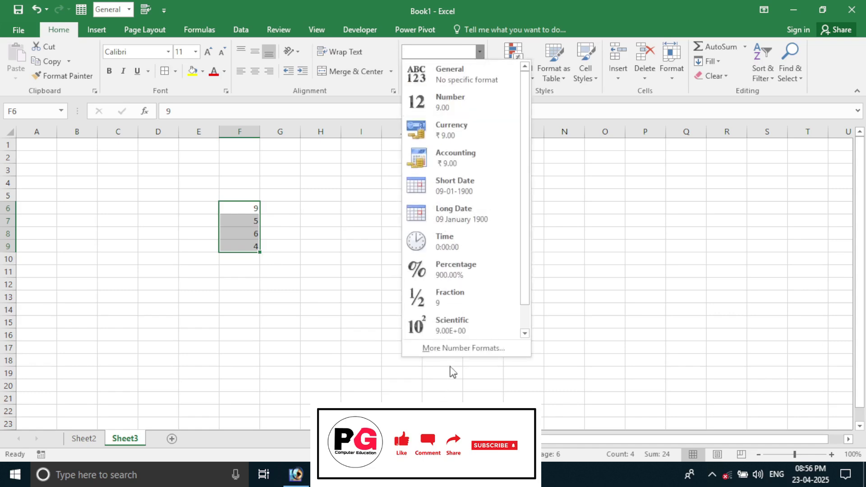
click(449, 350)
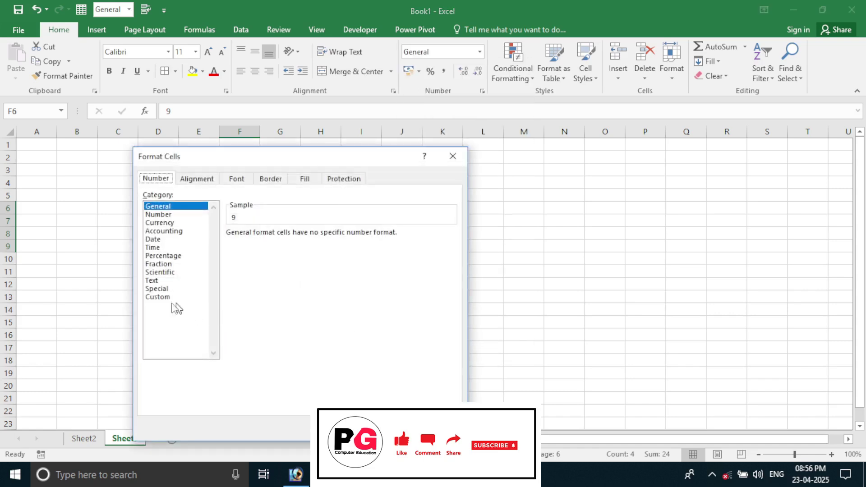
click(166, 297)
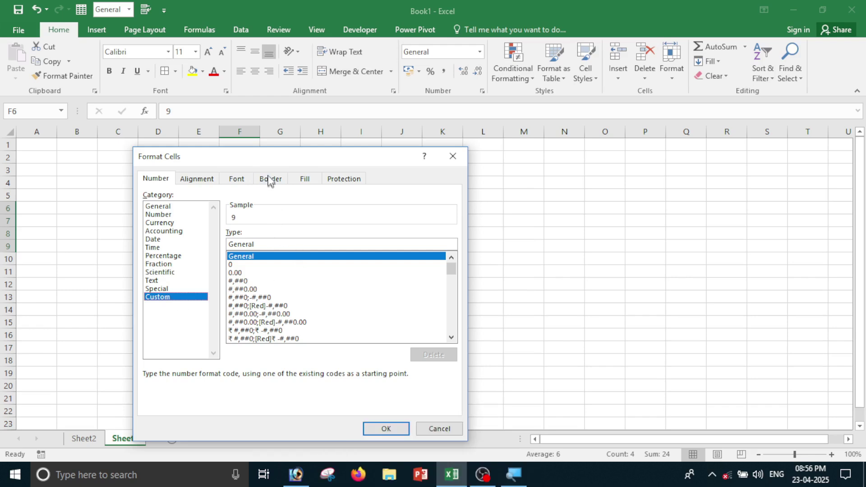
drag(266, 167, 439, 182)
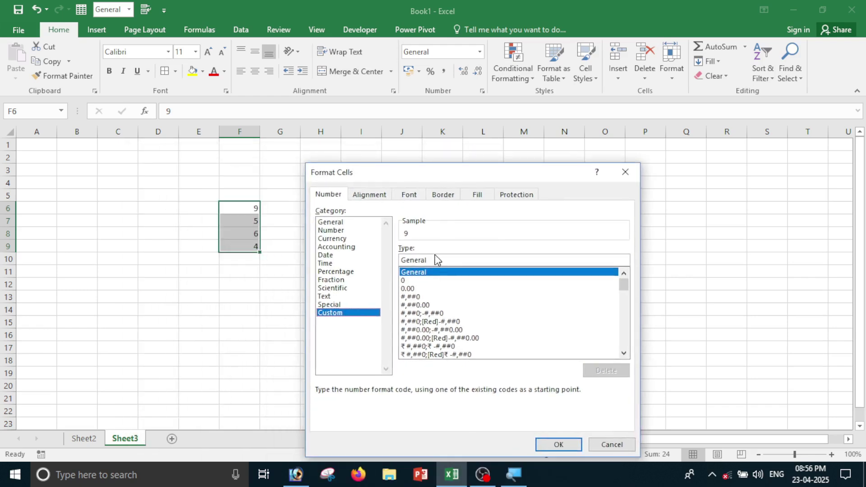
key(BackSpace)
key(BackSpace)
key(BackSpace)
key(BackSpace)
key(BackSpace)
key(BackSpace)
key(BackSpace)
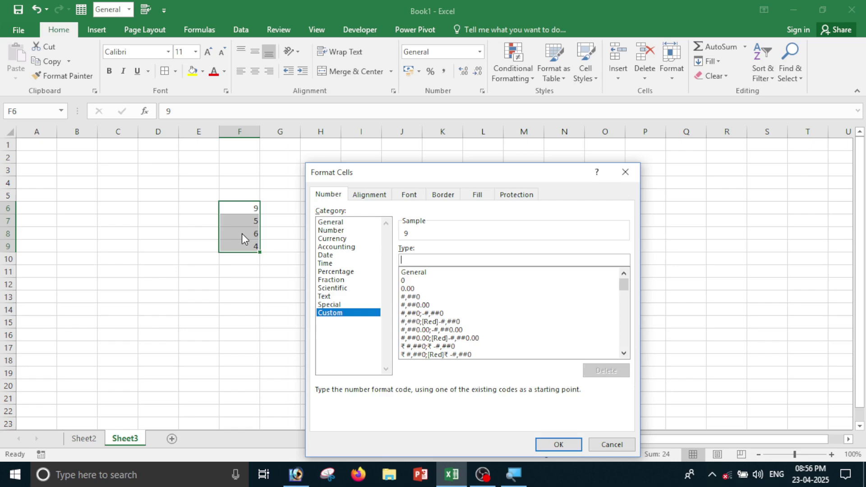
text(# "pcs)
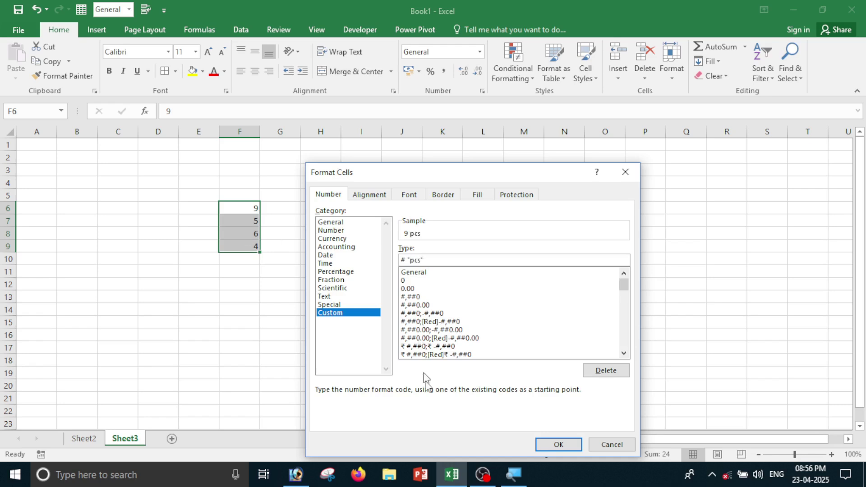
click(558, 445)
click(320, 284)
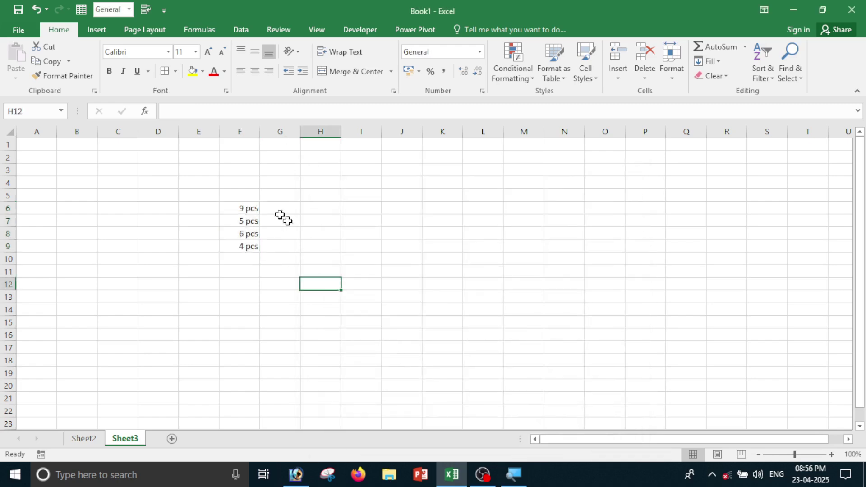
drag(199, 182, 284, 234)
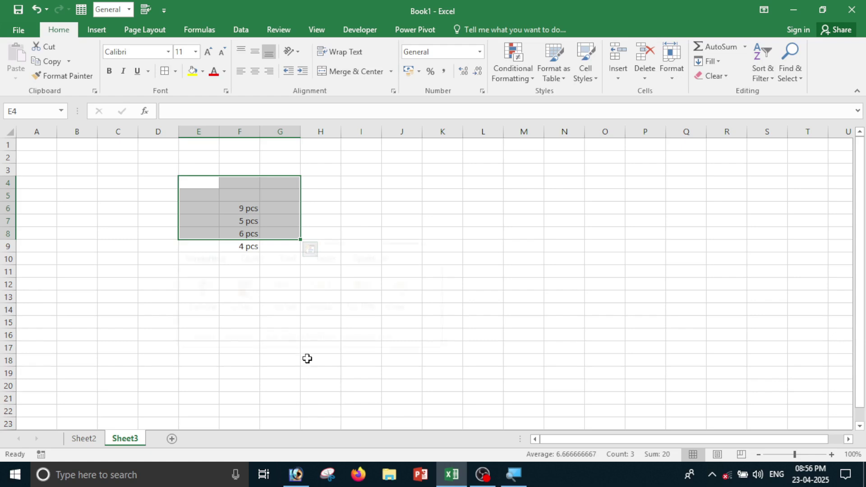
click(320, 410)
scroll(350, 178, up, 3)
click(350, 174)
scroll(419, 247, up, 1)
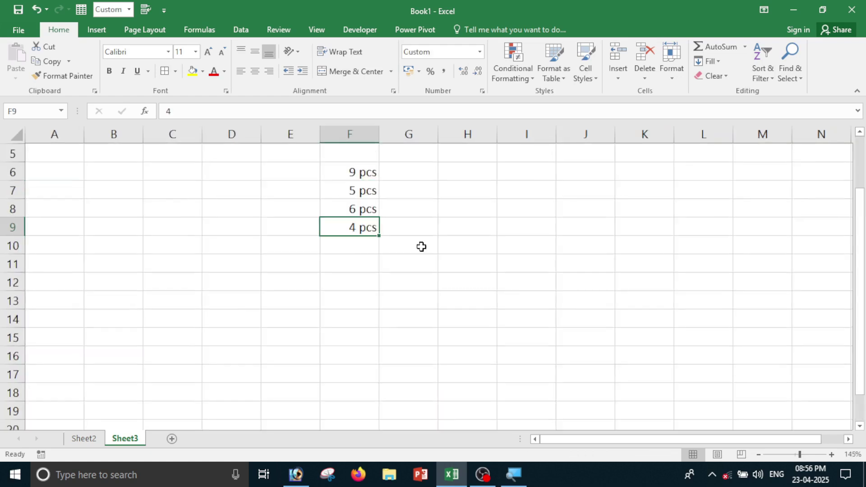
scroll(422, 247, up, 1)
drag(357, 224, 372, 271)
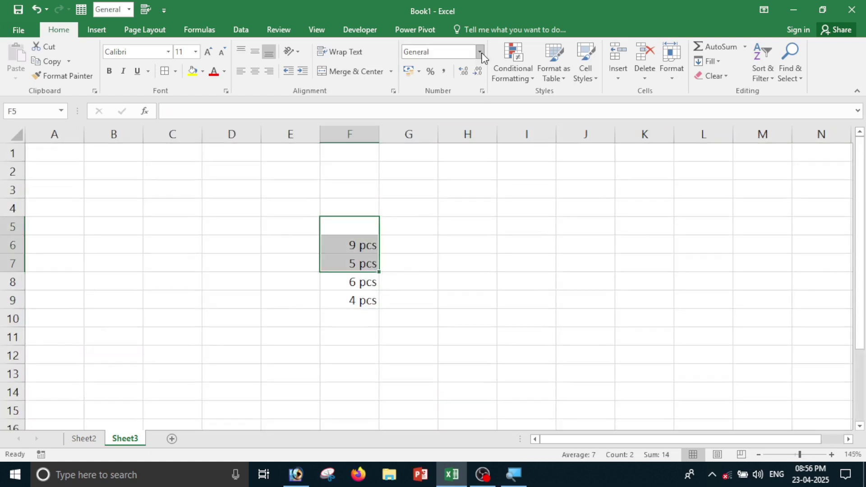
click(481, 52)
click(500, 352)
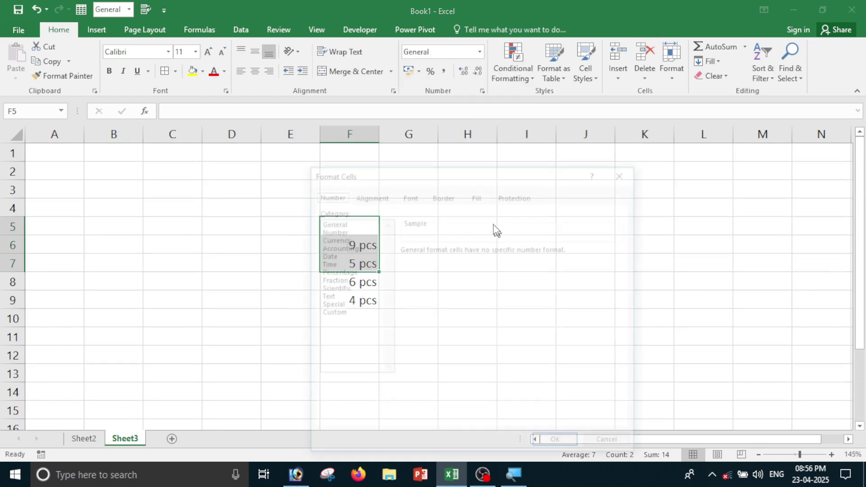
click(339, 313)
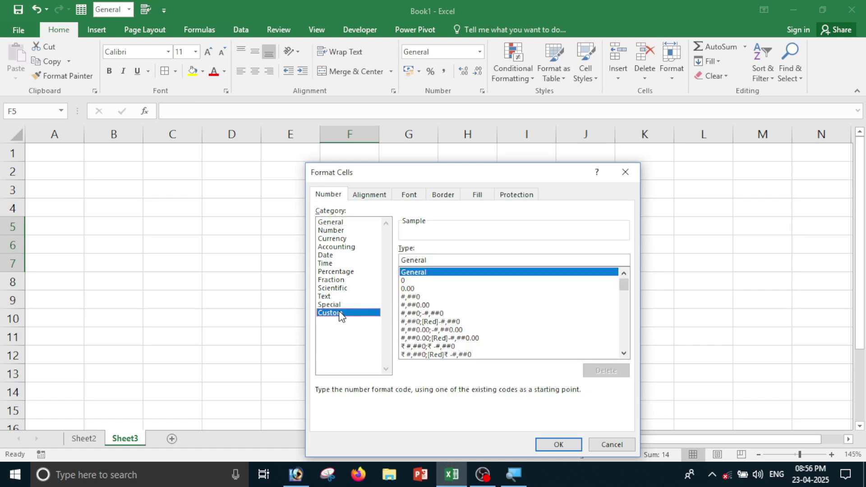
click(613, 444)
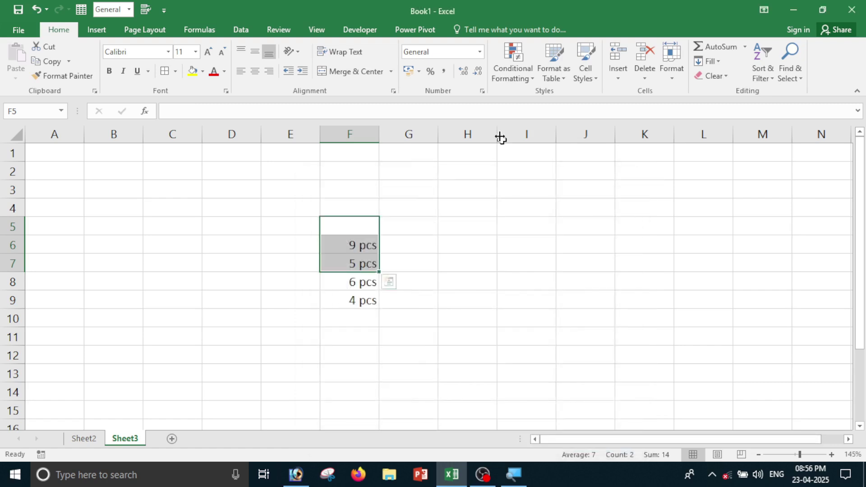
click(481, 52)
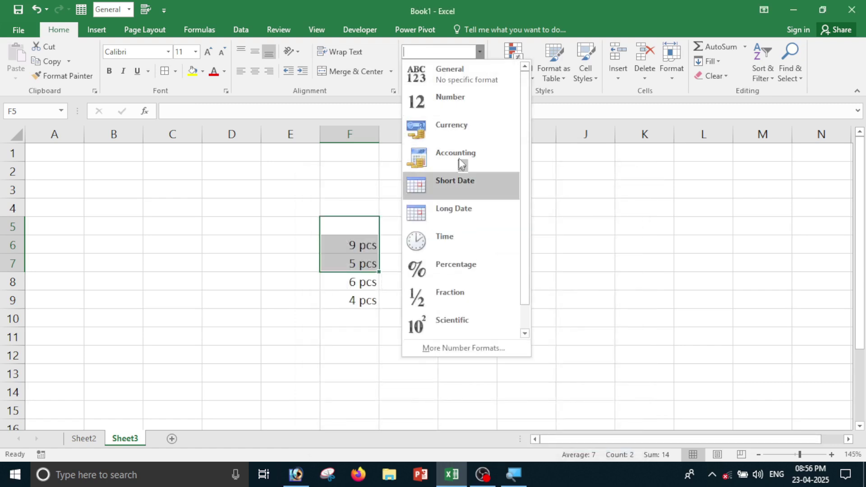
click(594, 190)
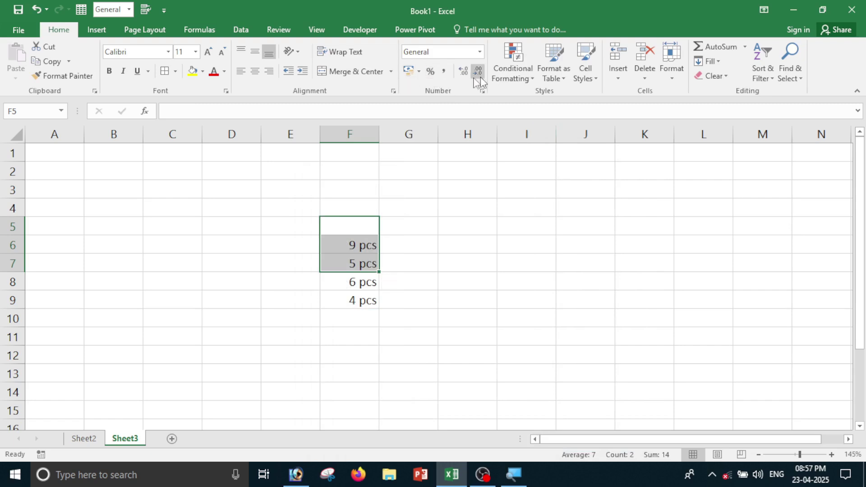
click(228, 360)
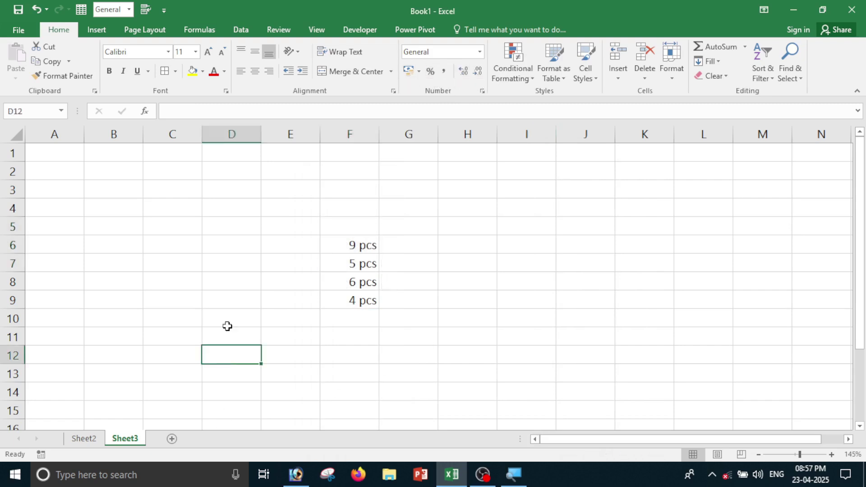
click(186, 231)
Enter 52, 63, 74 and 85 in C5:C8.
text(52)
key(Return)
text(63)
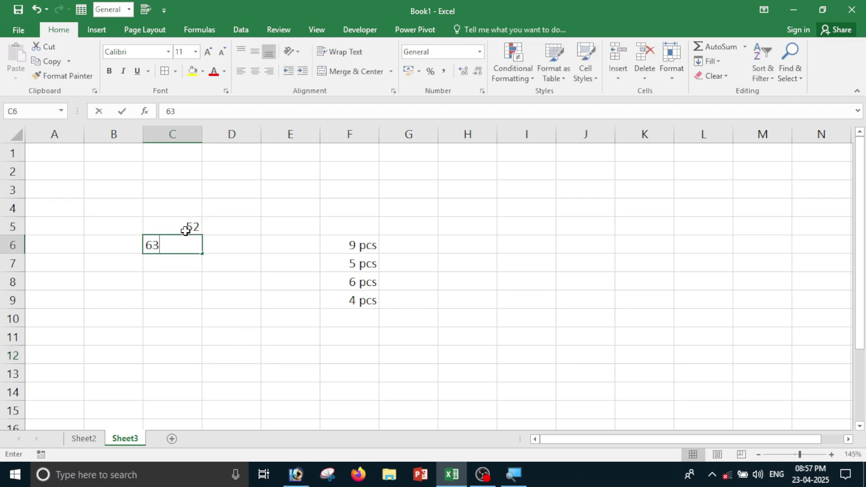
key(Return)
text(74)
key(Return)
text(85)
key(Return)
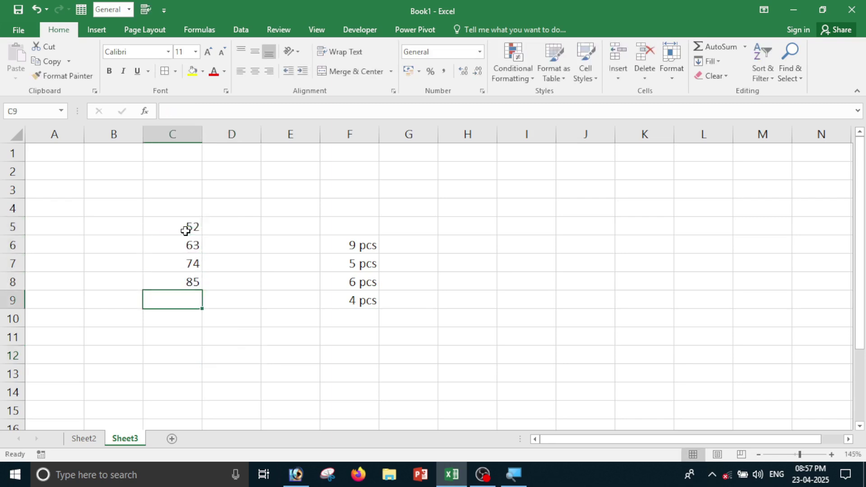
Add decimal places to C5:C8, then decrease them back to none.
drag(186, 231, 184, 277)
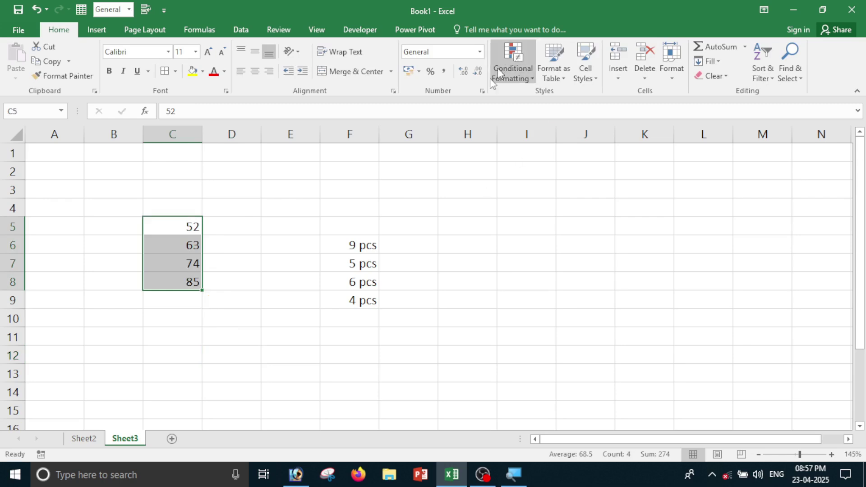
click(462, 72)
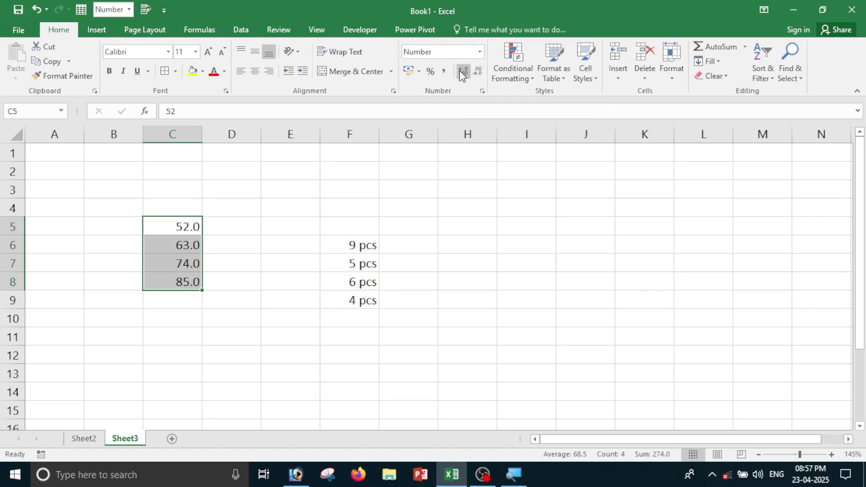
click(462, 72)
click(462, 72)
click(462, 72)
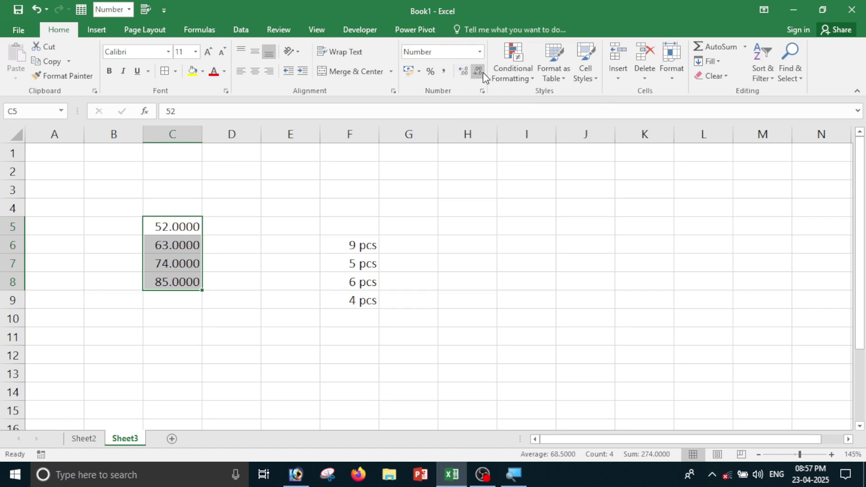
click(474, 72)
click(475, 71)
click(475, 72)
click(475, 72)
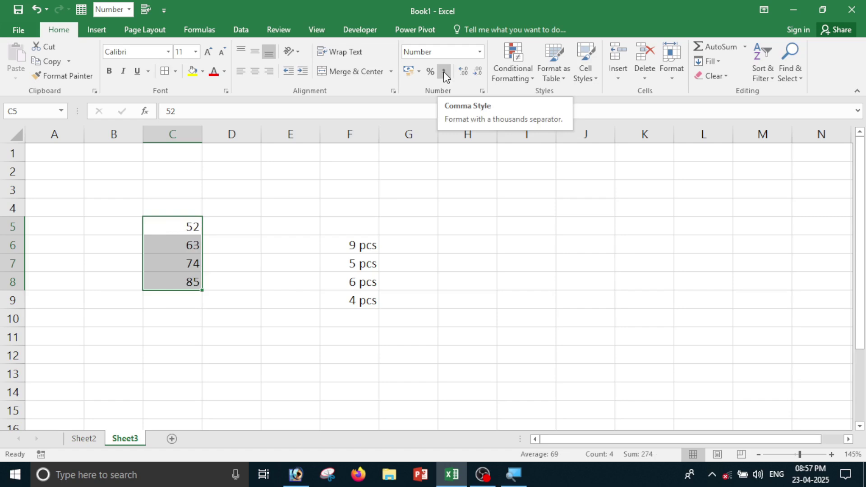
Enter 520000, 630000, 74000, 25641 and 1586 in D4:D8.
click(255, 205)
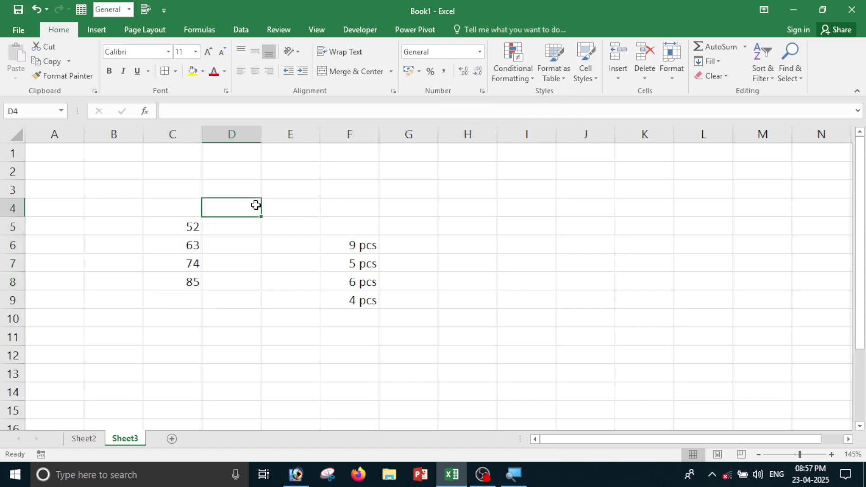
text(520000)
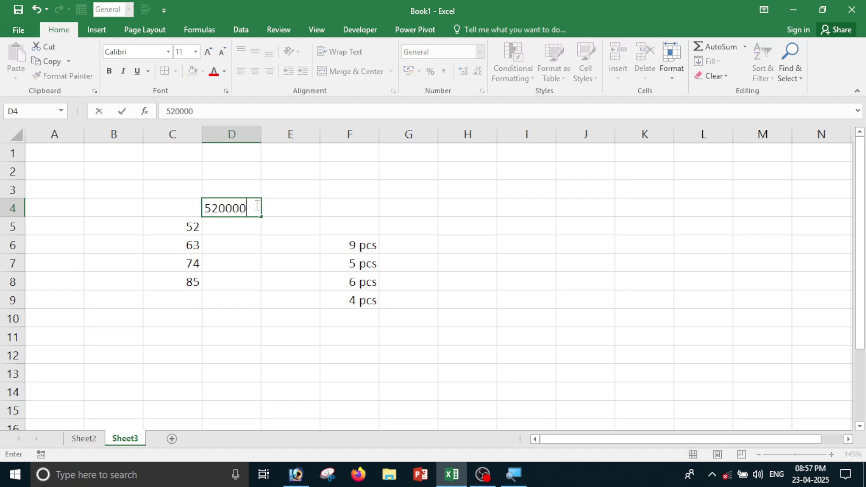
key(Return)
text(630000)
key(Return)
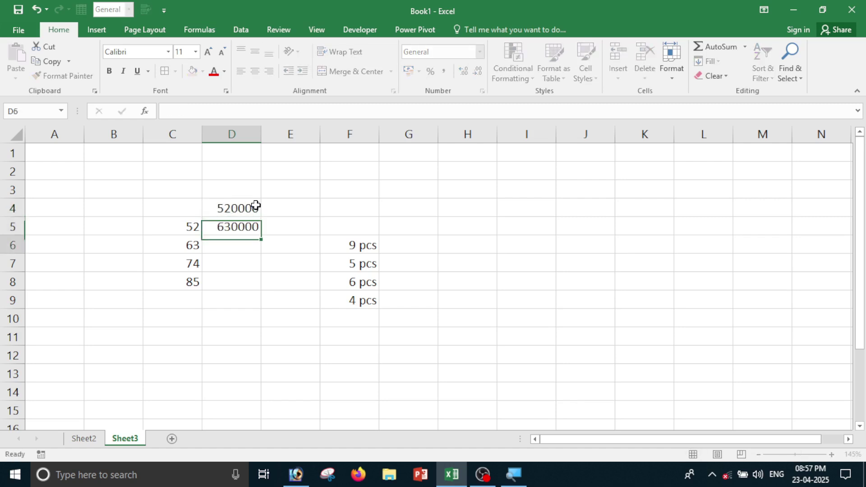
text(74000)
key(Return)
text(25641)
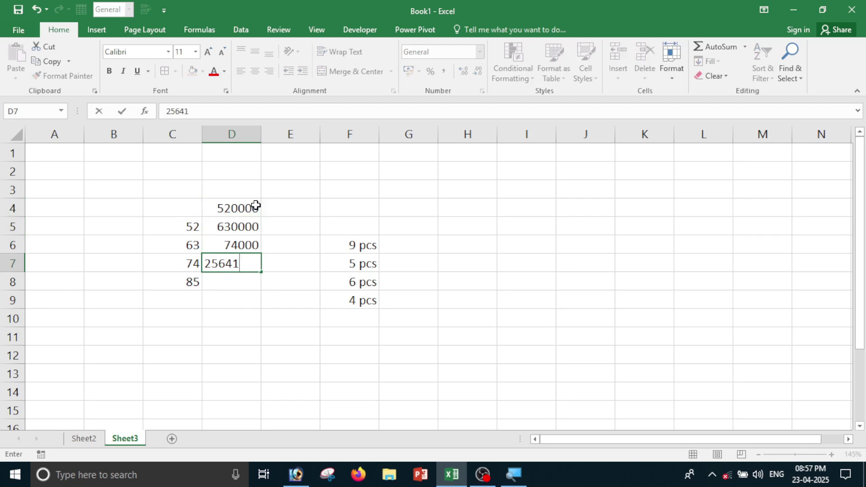
key(Return)
text(1586)
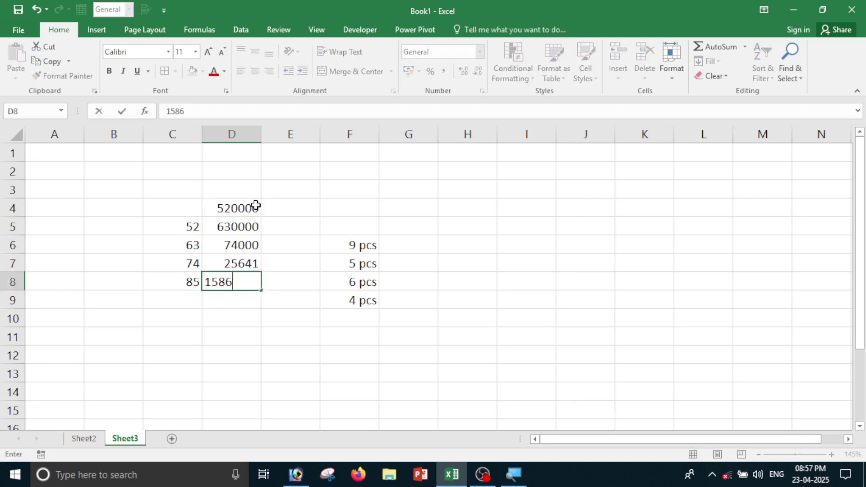
key(Return)
Apply Comma Style to D4:D8 for thousands separators and two decimals.
drag(244, 215, 248, 276)
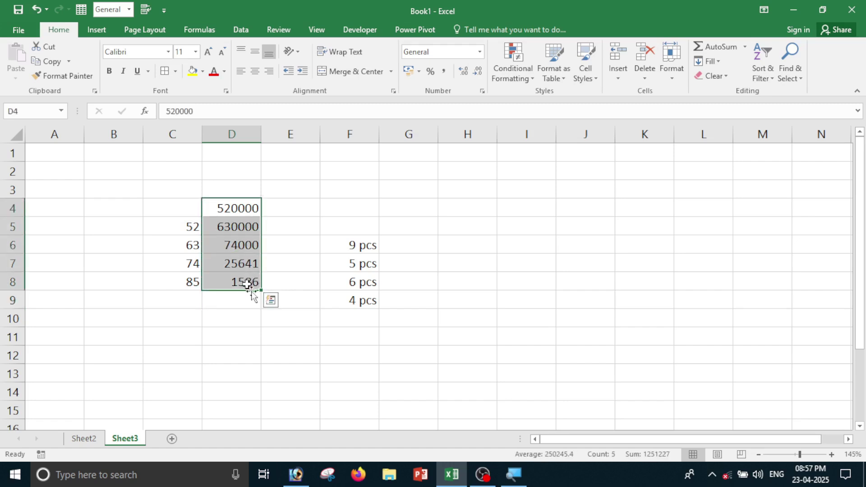
click(445, 71)
click(310, 281)
click(244, 208)
drag(252, 229, 255, 281)
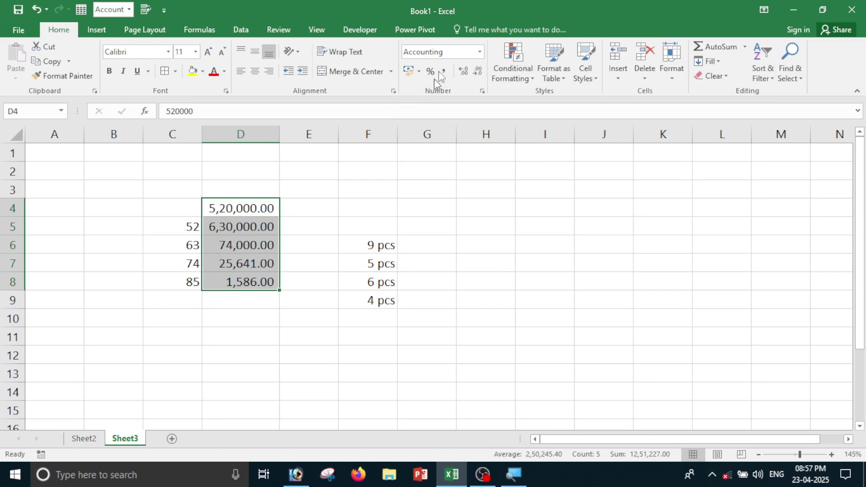
Reset D4:D8 to General format and apply Percent Style to C5:C8.
click(479, 53)
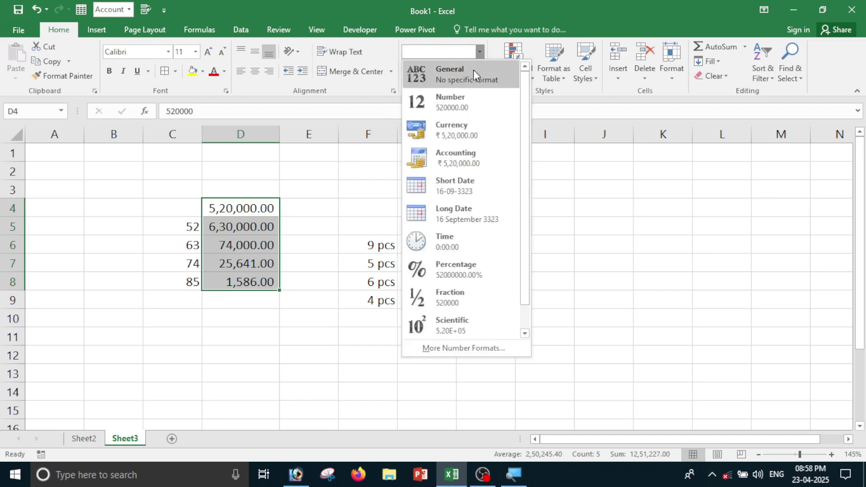
click(473, 69)
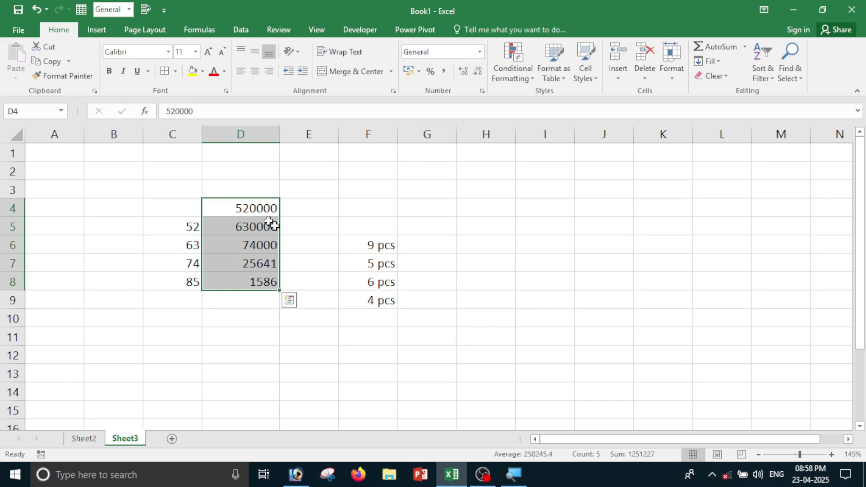
drag(181, 227, 184, 286)
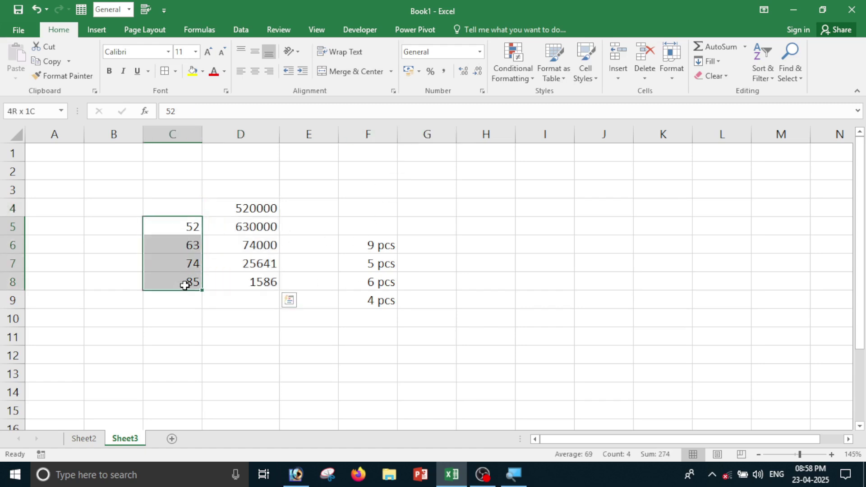
click(431, 71)
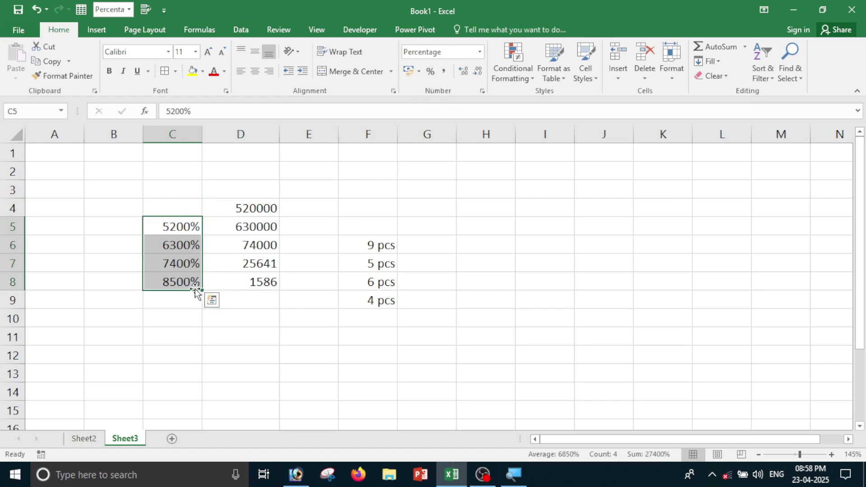
Enter the percentages 96, 542, 41 and 52 in C5:C8.
click(178, 230)
text(96)
key(Return)
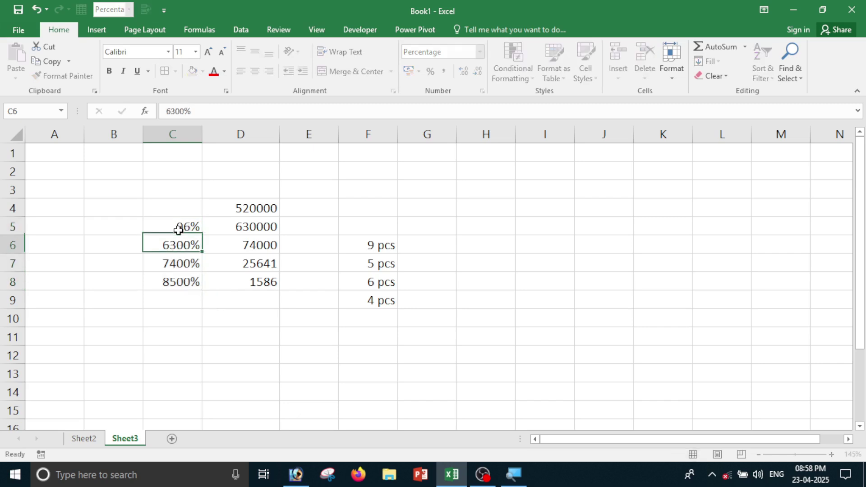
text(542)
key(Return)
text(41)
key(Return)
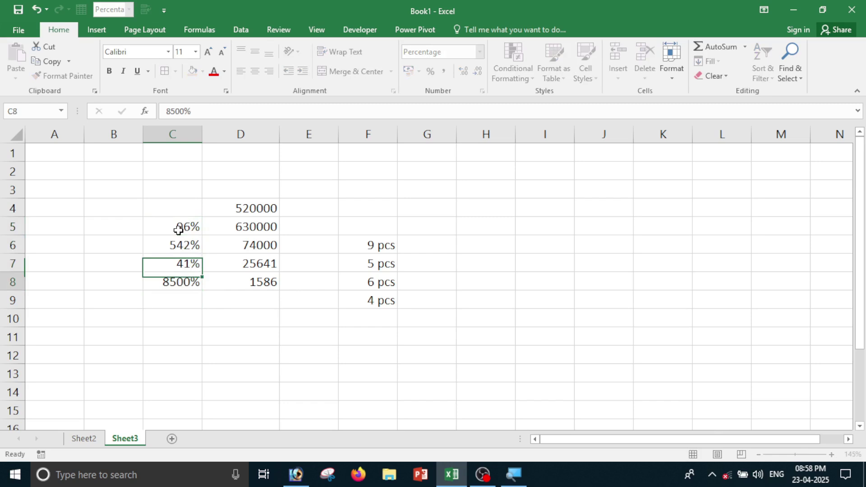
text(52)
key(Return)
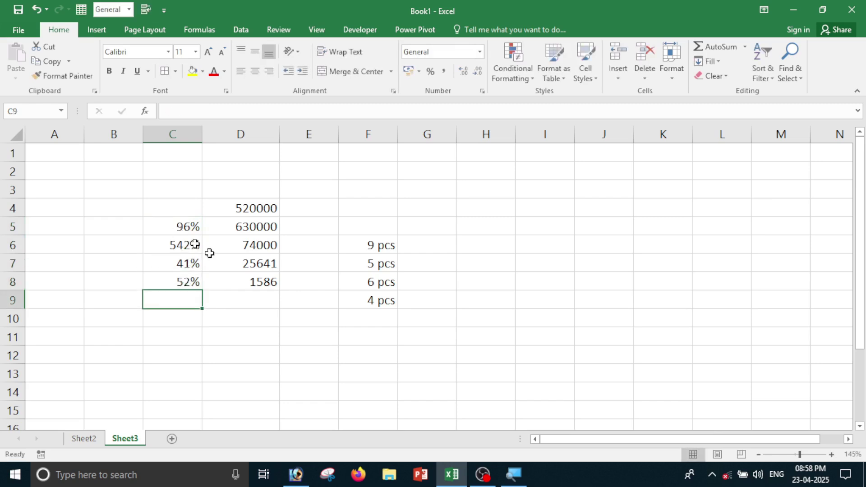
Try rupee, dollar and euro accounting formats on the amounts in D4:D8.
drag(257, 209, 252, 285)
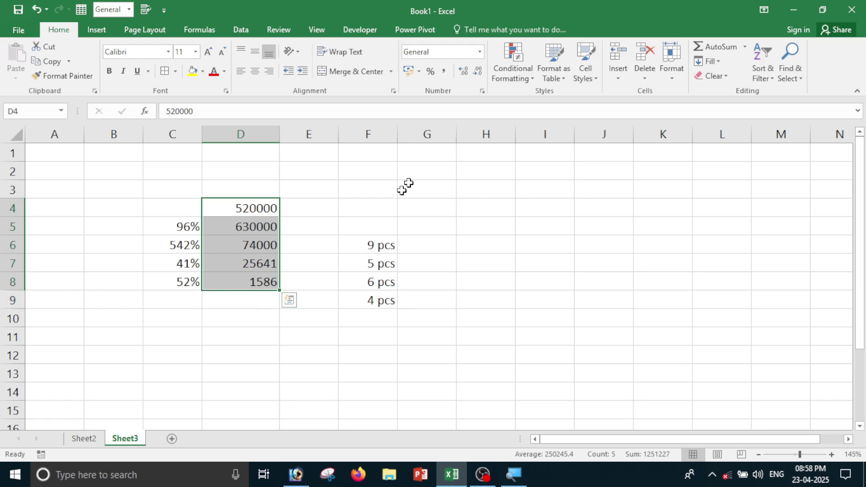
click(420, 72)
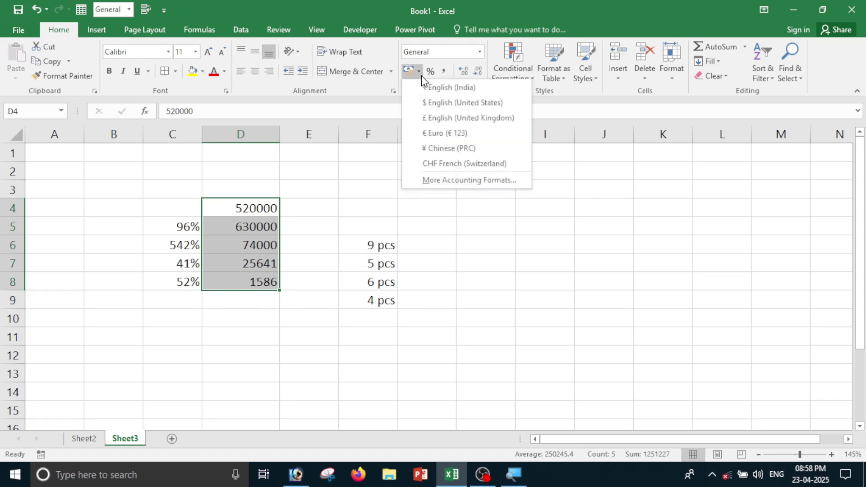
click(436, 94)
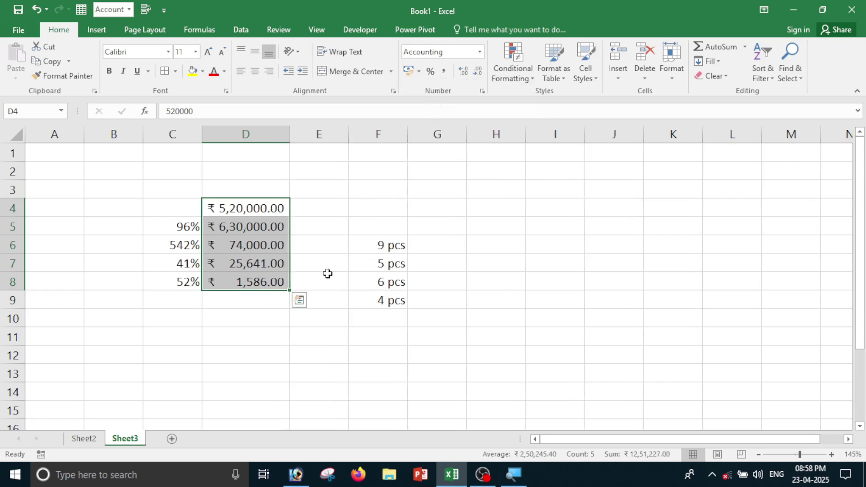
click(419, 72)
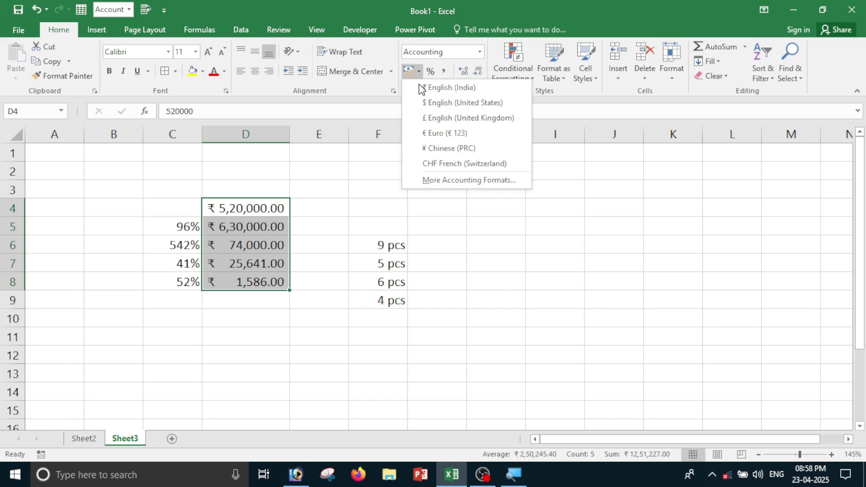
click(432, 101)
click(419, 73)
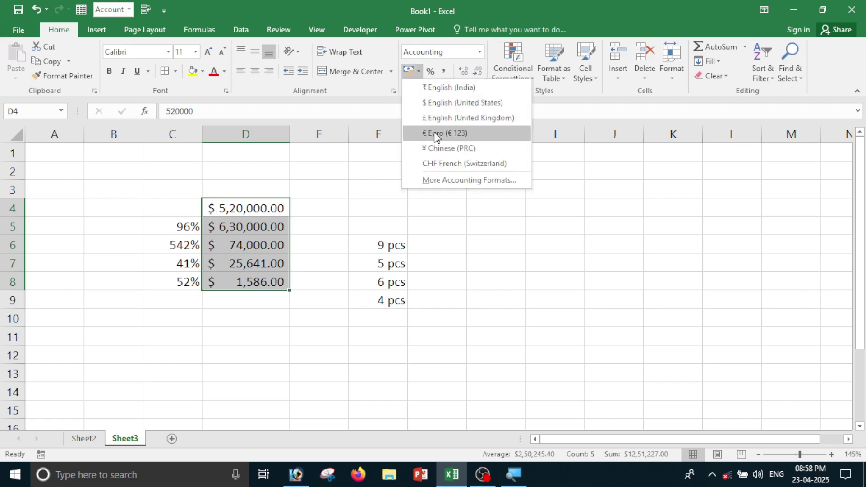
click(434, 132)
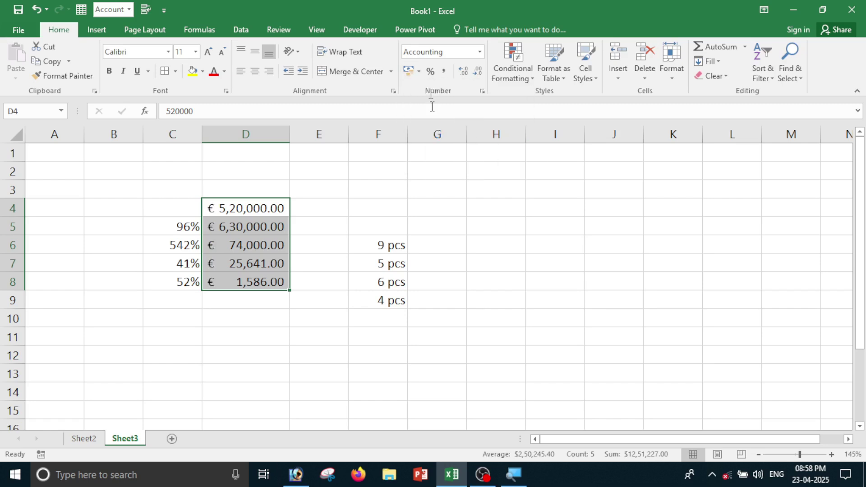
Switch D4:D8 to dollars, then settle on ₹ English (India) accounting format.
click(420, 71)
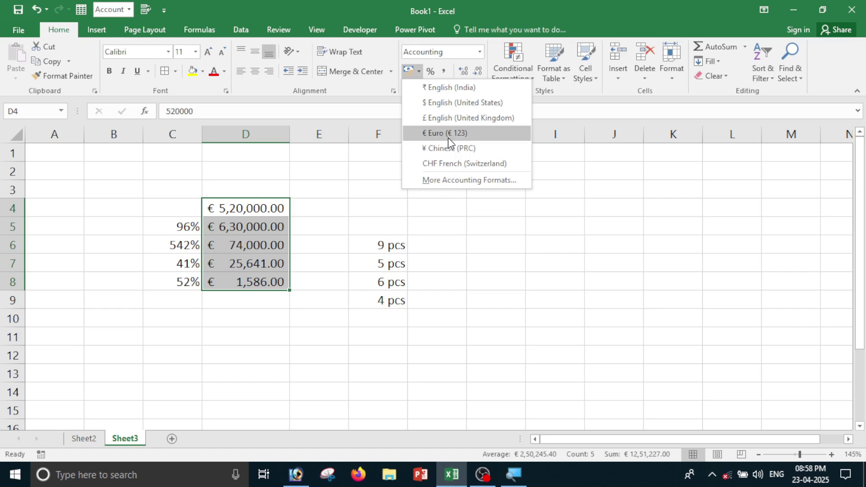
click(445, 111)
click(420, 72)
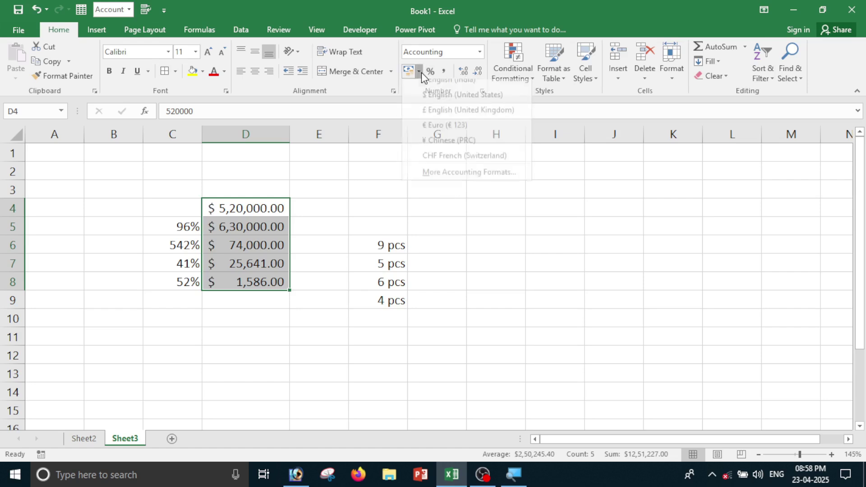
click(422, 86)
drag(182, 176, 358, 331)
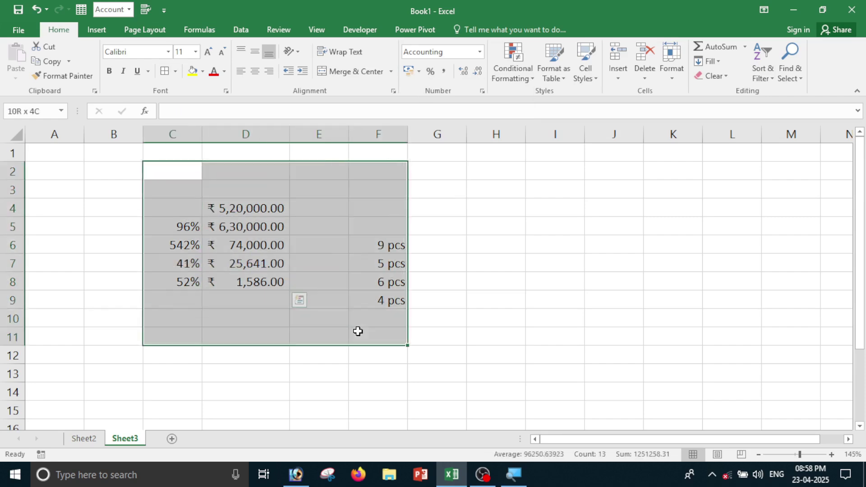
click(495, 280)
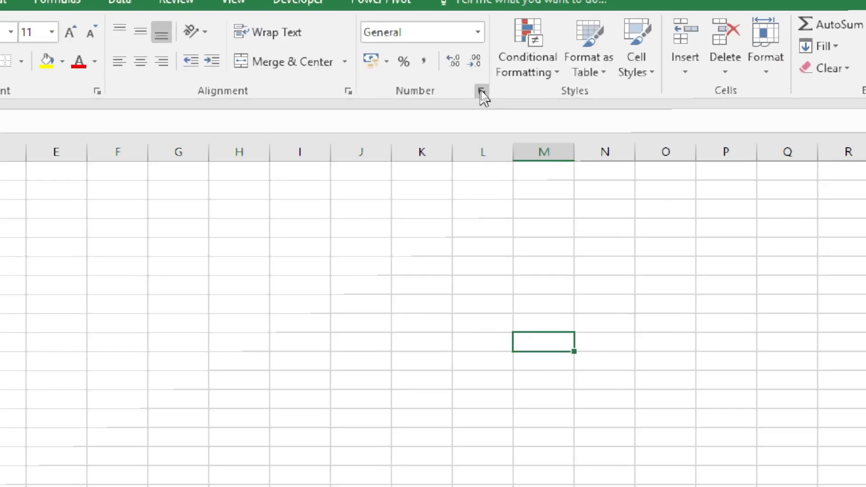
click(481, 92)
click(451, 374)
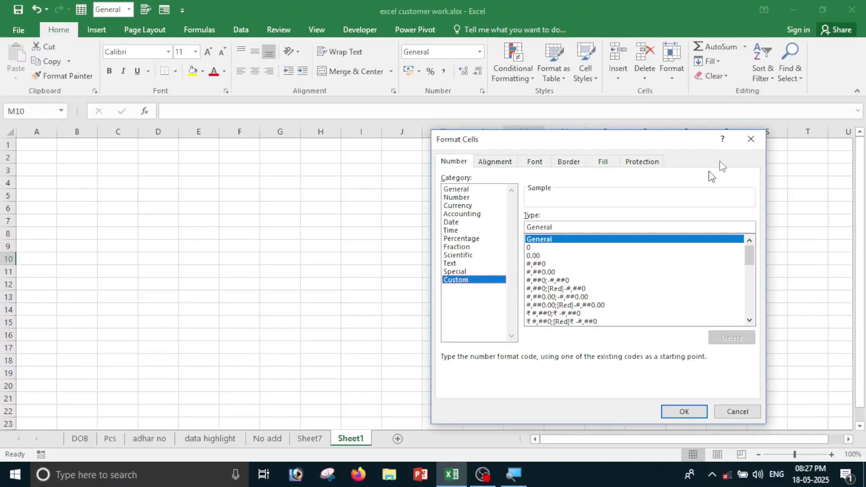
click(751, 140)
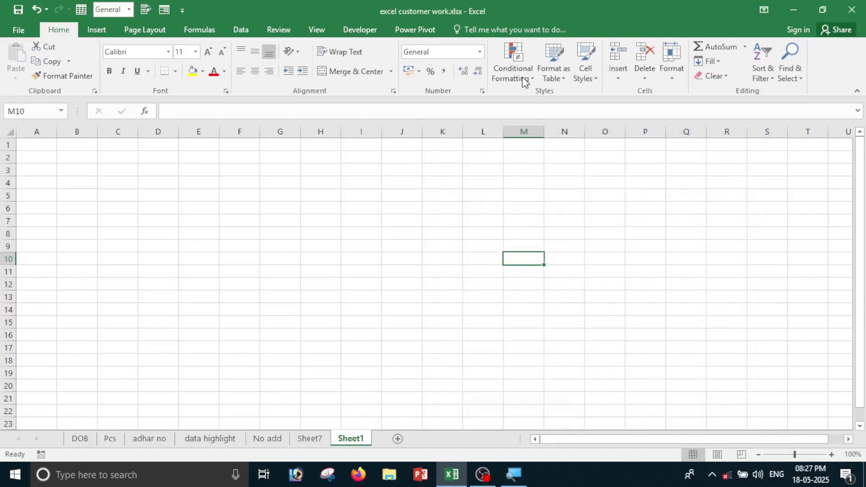
click(483, 92)
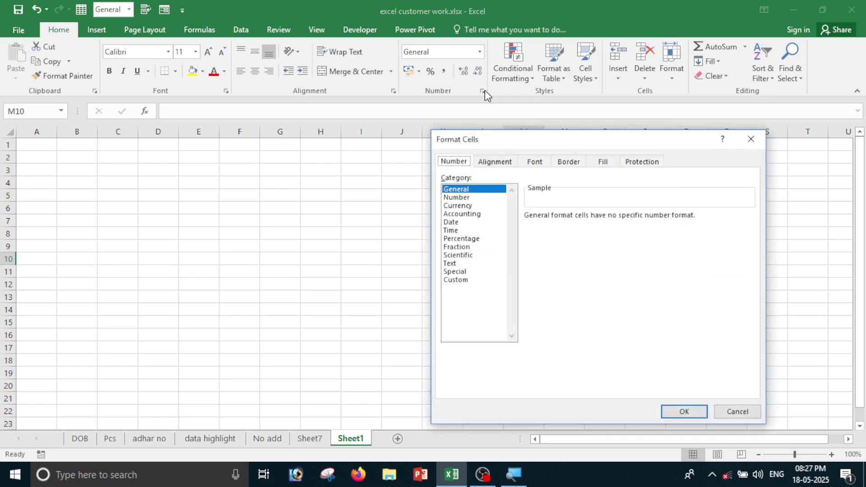
click(457, 279)
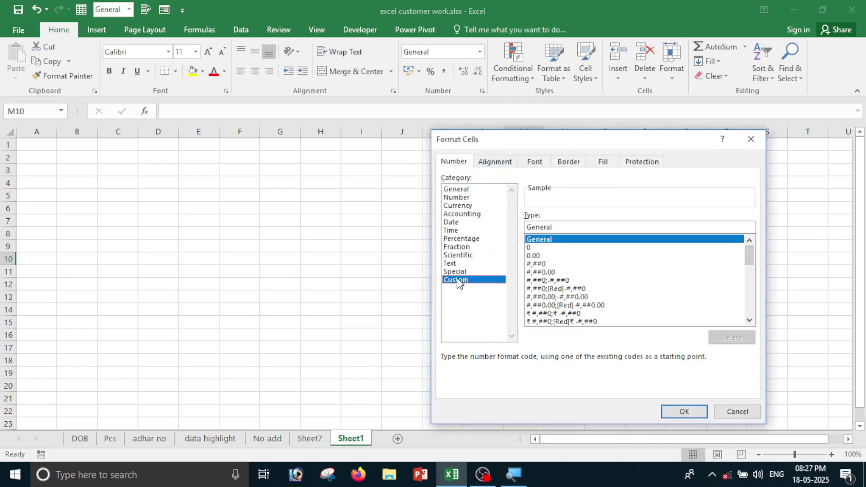
click(737, 411)
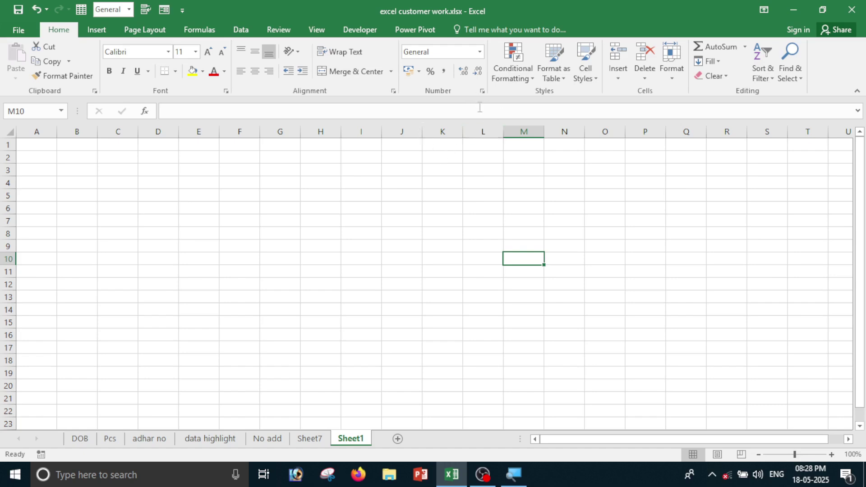
click(483, 93)
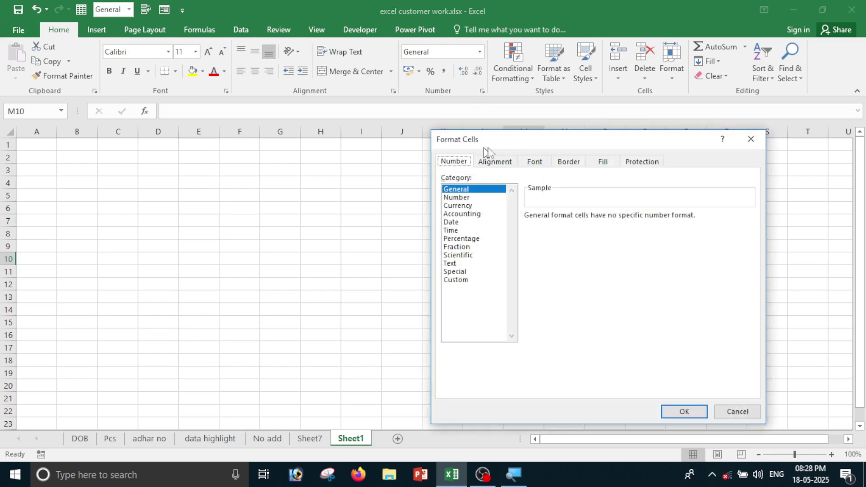
drag(482, 147, 386, 159)
click(362, 292)
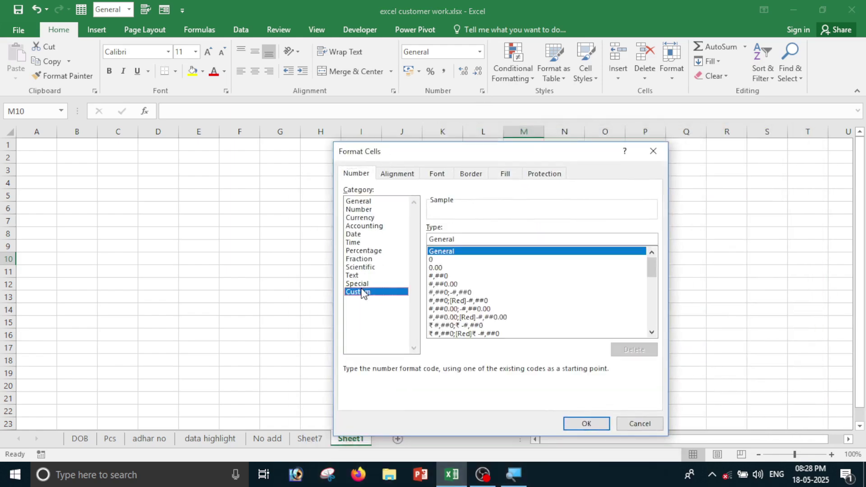
click(641, 425)
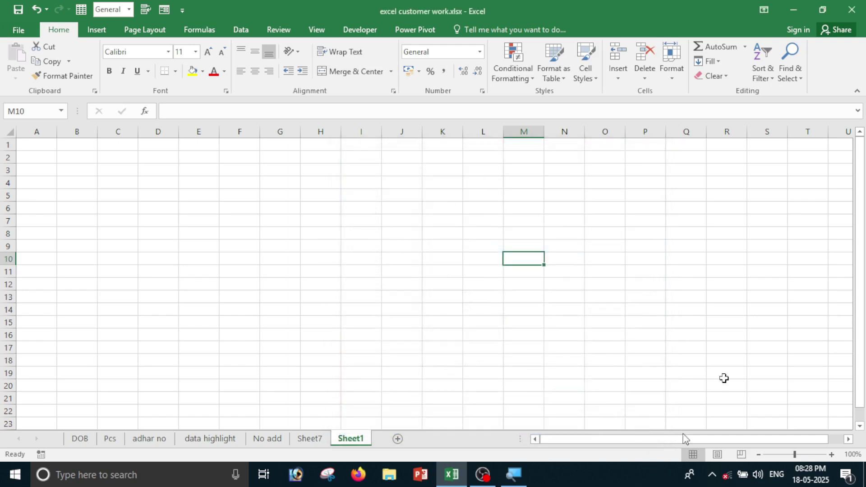
click(480, 52)
click(471, 349)
click(357, 292)
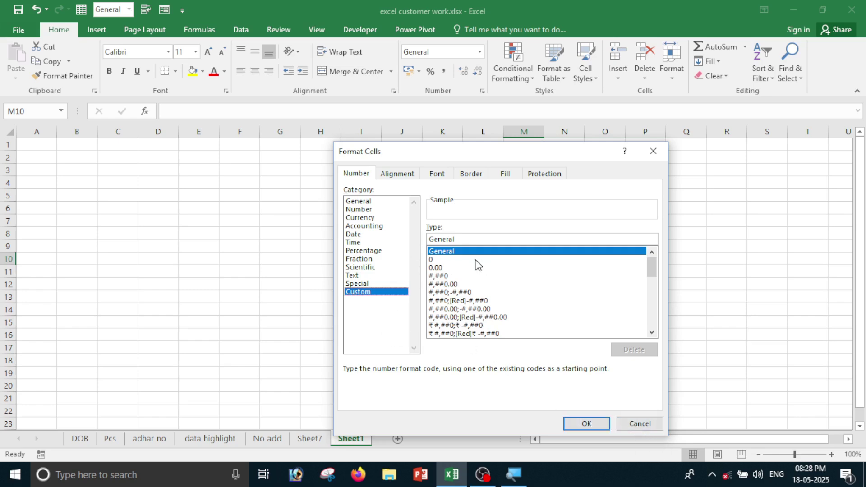
click(486, 240)
click(367, 209)
click(363, 254)
click(363, 226)
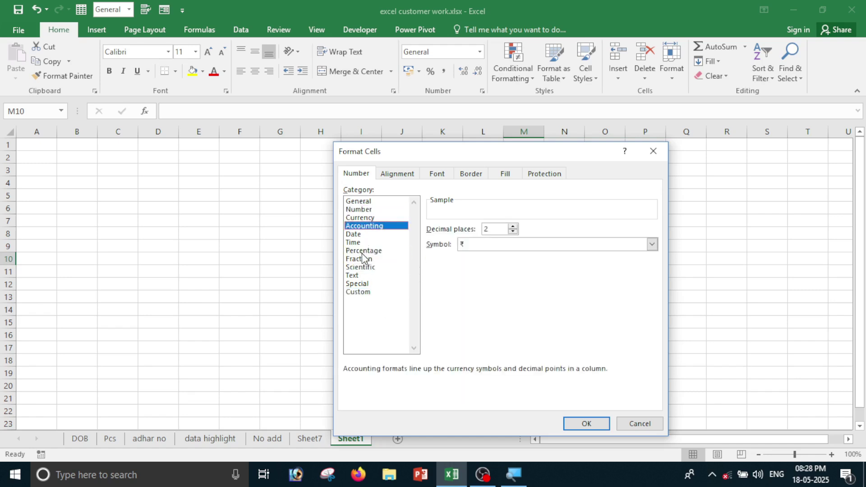
click(360, 292)
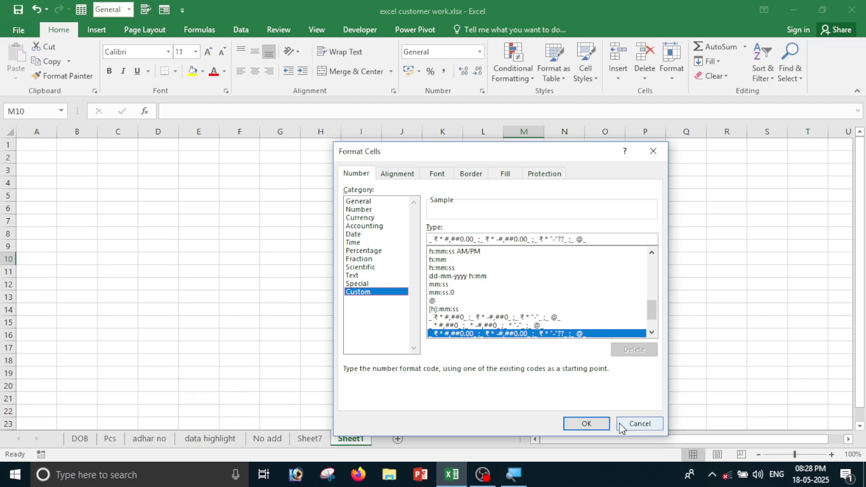
click(620, 424)
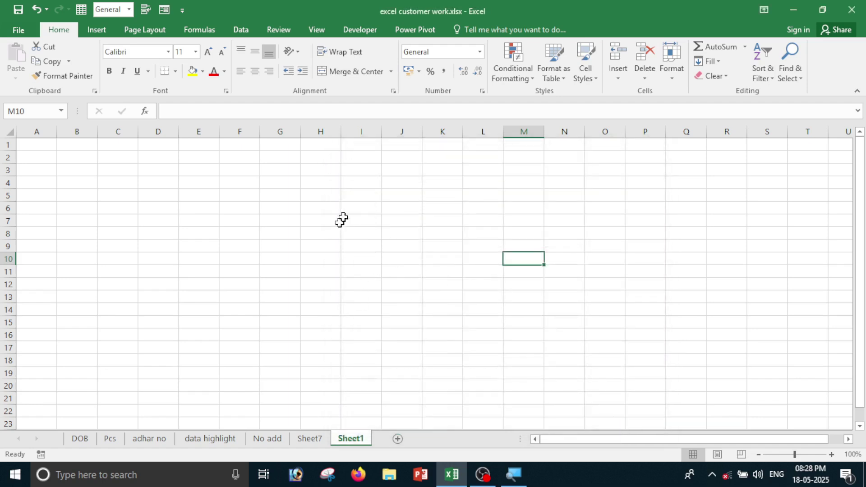
click(359, 198)
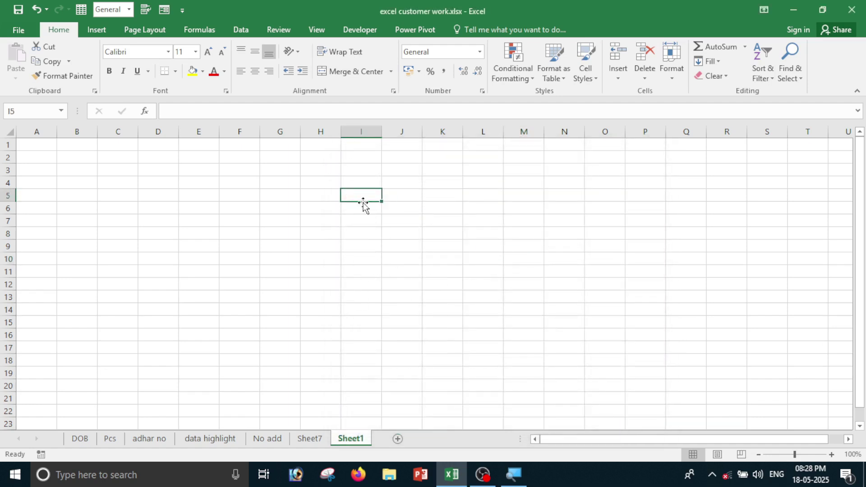
Enter the number 124545 in I5.
text(124545)
key(Return)
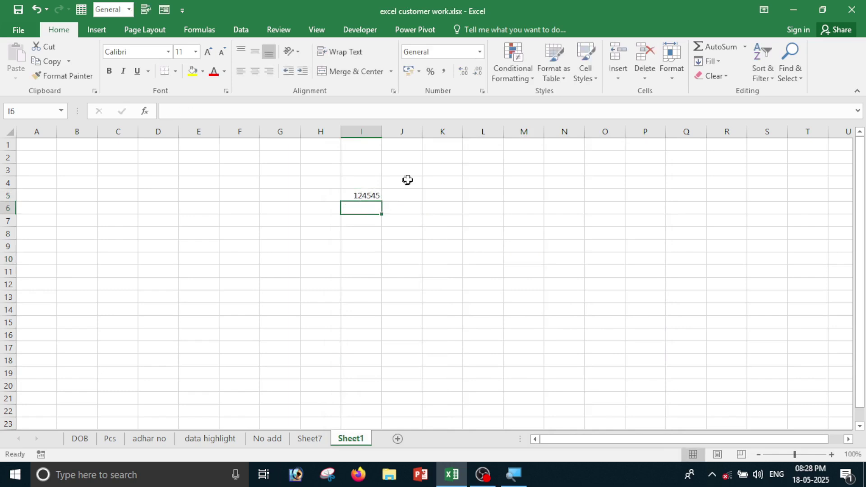
scroll(410, 287, down, 2)
scroll(363, 203, up, 2)
scroll(386, 225, up, 1)
click(427, 203)
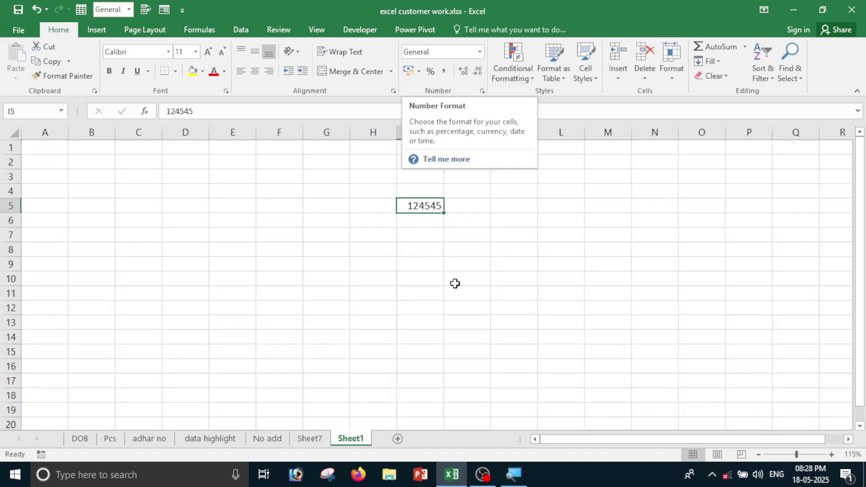
Enter the date 12-05-2005 in J5 and compare the Date and General formats.
click(461, 205)
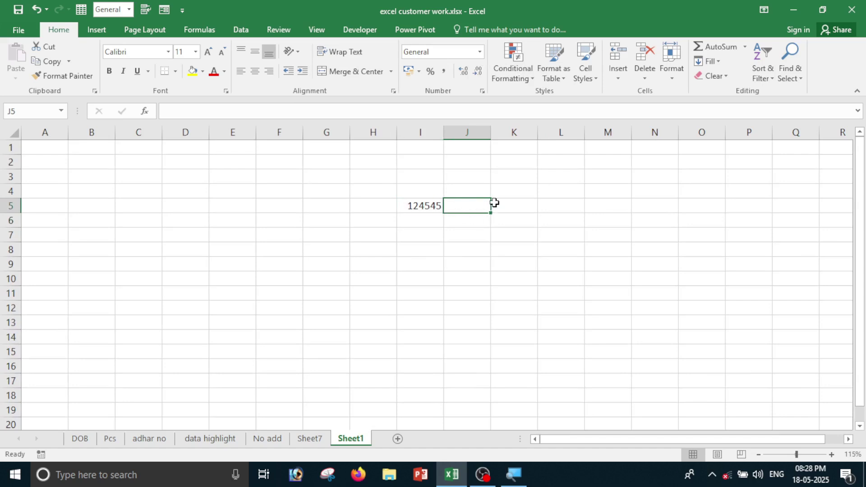
text(12)
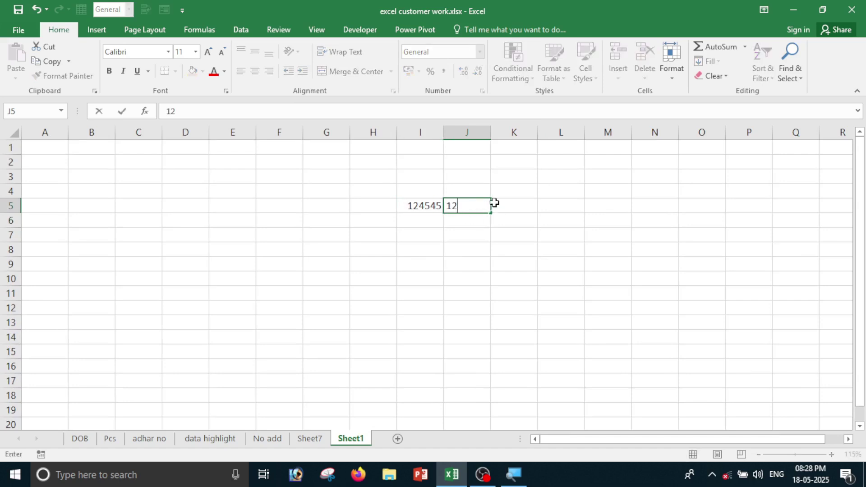
text(-05-200)
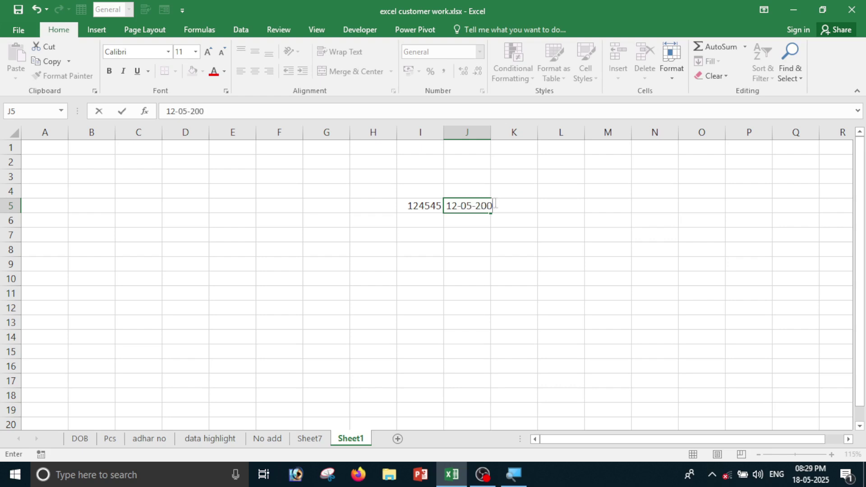
text(5)
key(Return)
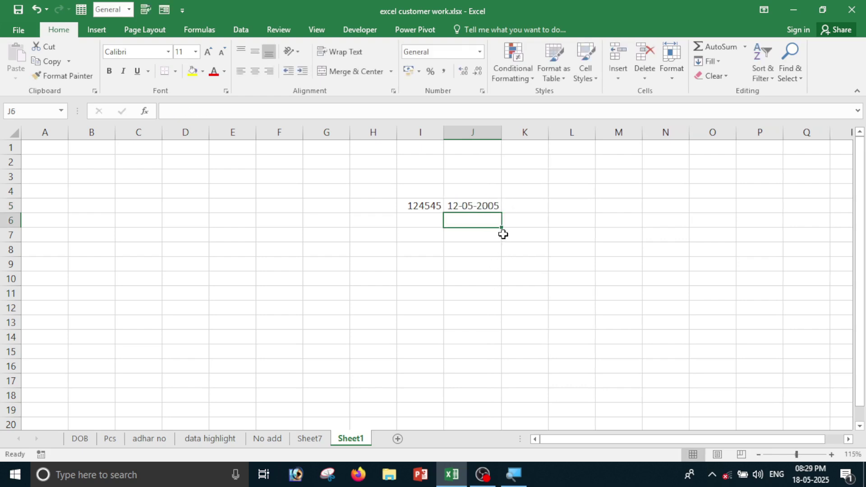
click(490, 206)
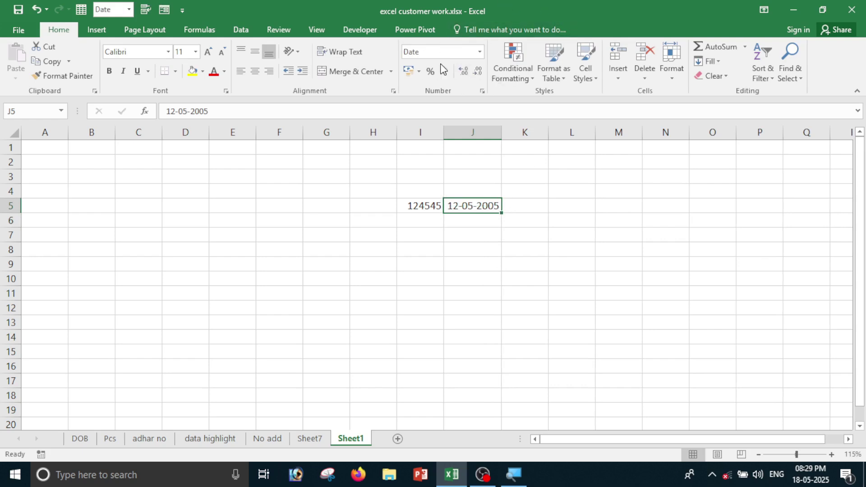
click(518, 234)
click(427, 205)
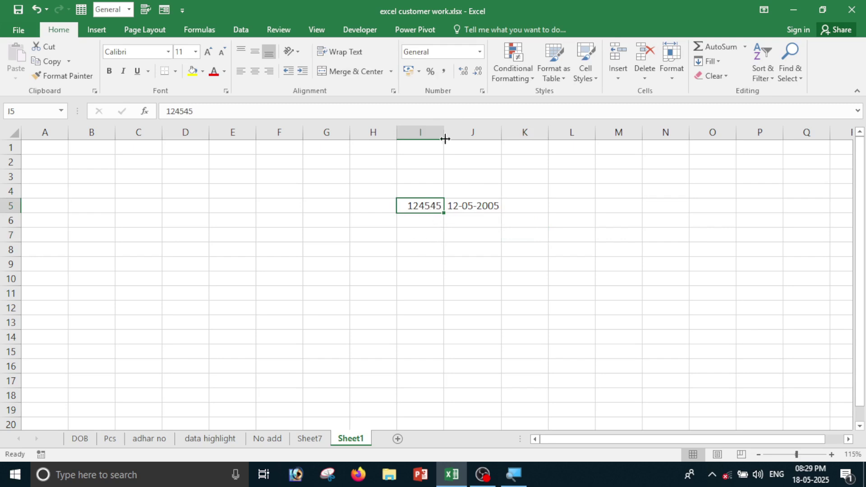
click(412, 217)
click(476, 206)
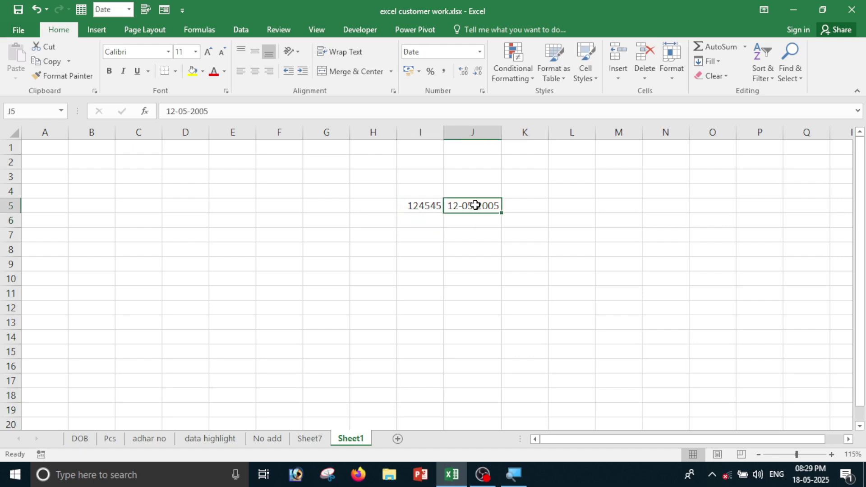
Enter the time 5:50:25 in K5 and check its Custom format.
click(539, 206)
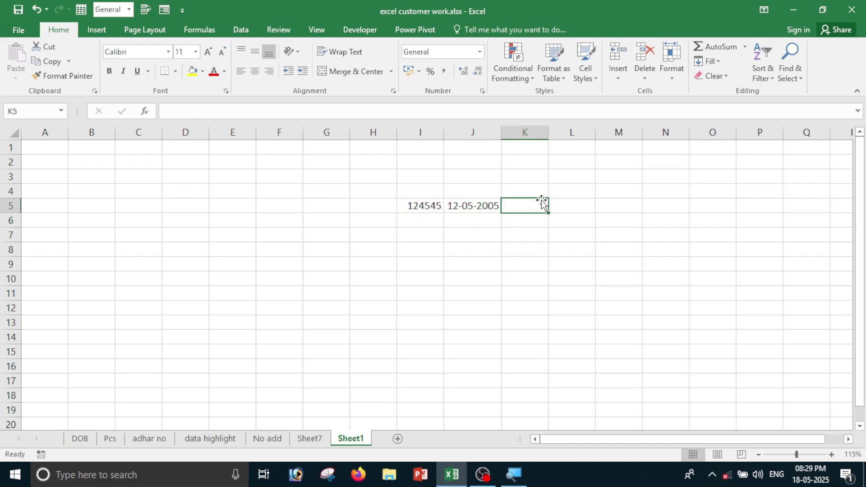
text(5)
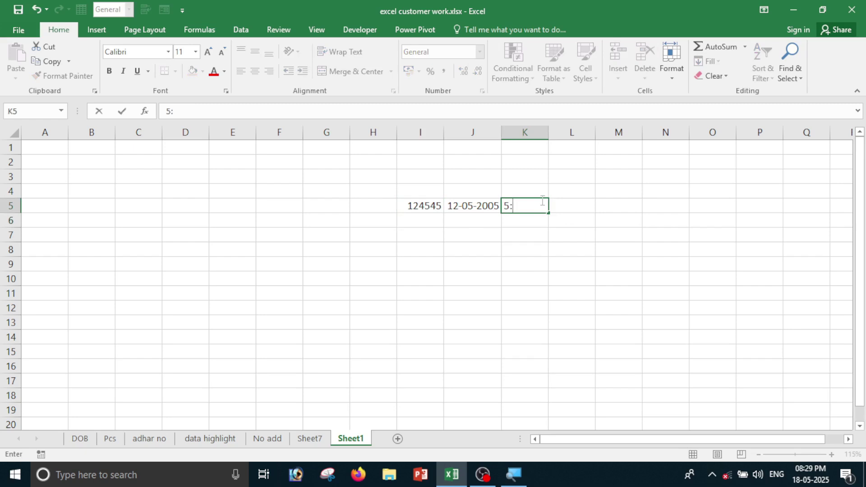
text(:50:25)
key(Return)
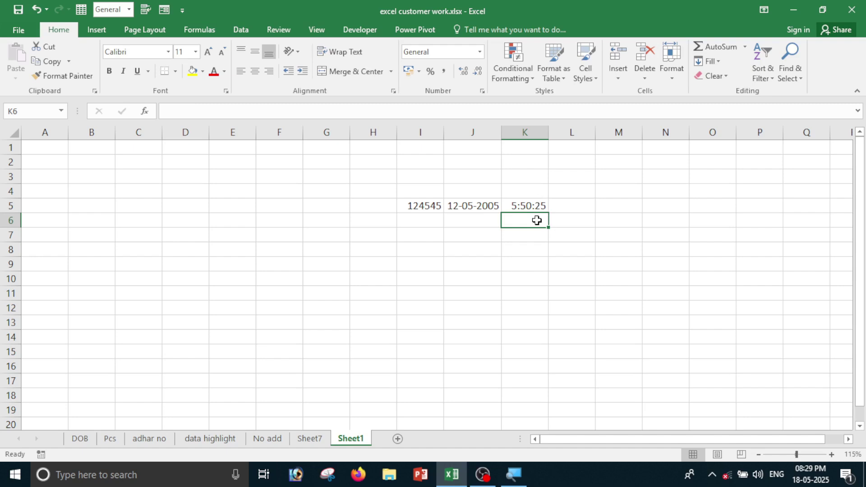
drag(536, 196, 536, 205)
click(536, 220)
click(533, 204)
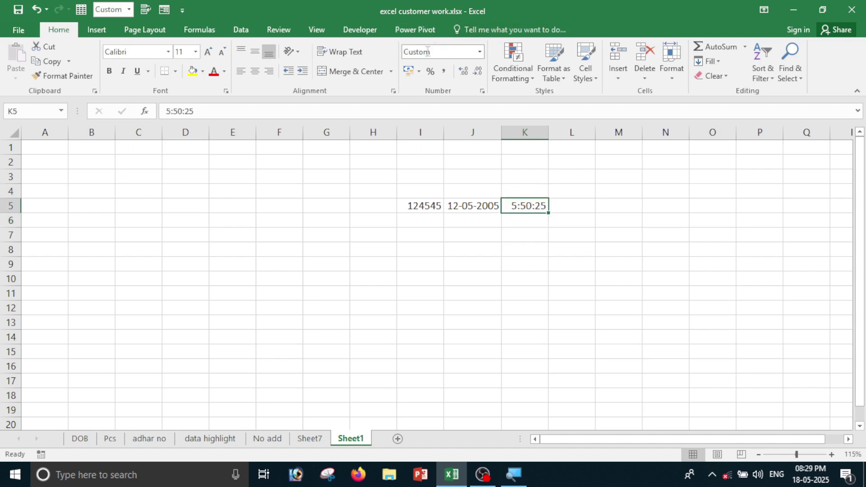
Look over the sample values on Sheet1 by selecting several ranges around them.
click(532, 222)
drag(520, 189, 624, 323)
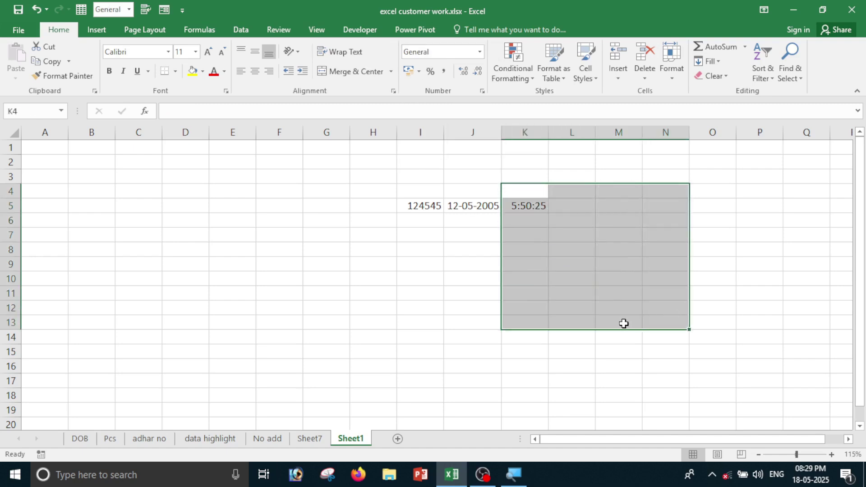
drag(402, 177, 432, 258)
click(460, 282)
drag(457, 195, 555, 326)
click(627, 232)
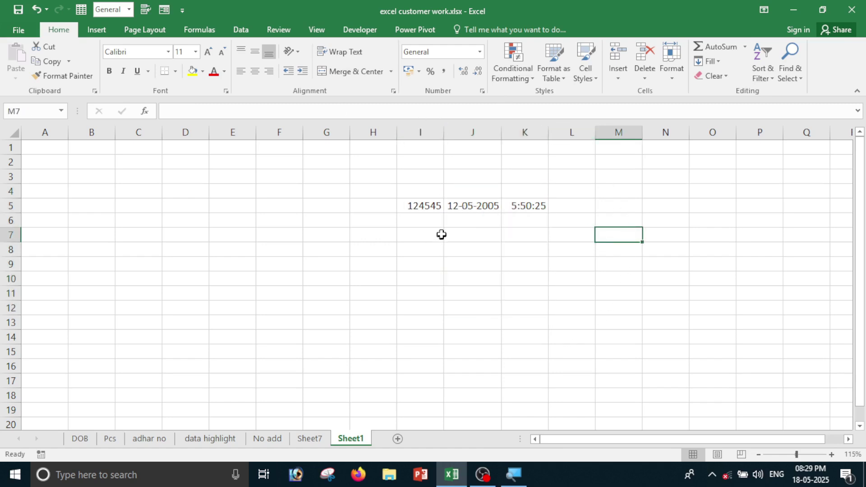
drag(464, 191, 533, 273)
click(570, 181)
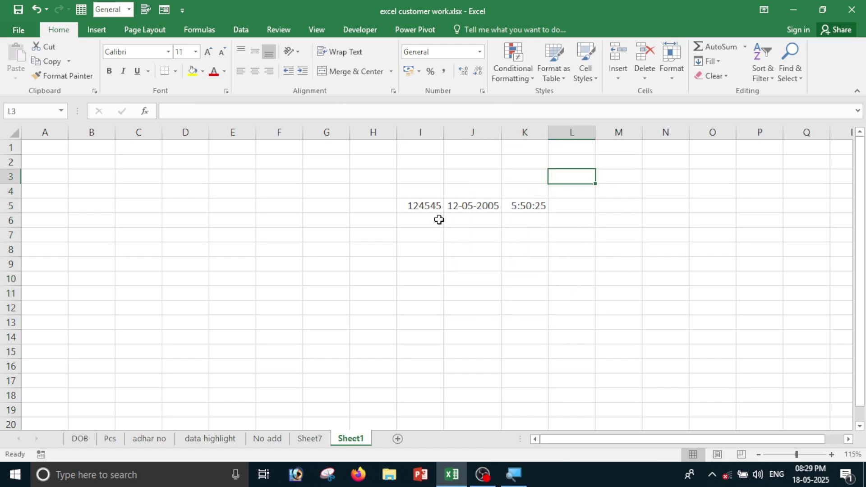
drag(363, 177, 493, 299)
drag(523, 206, 573, 253)
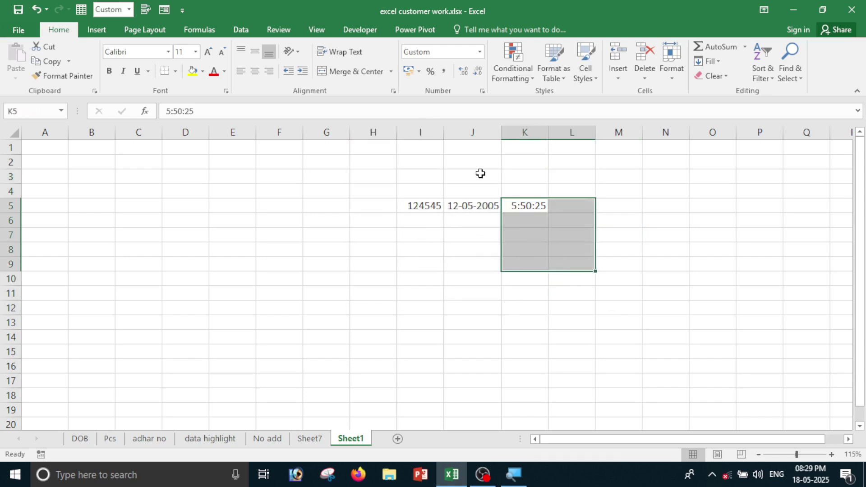
click(487, 305)
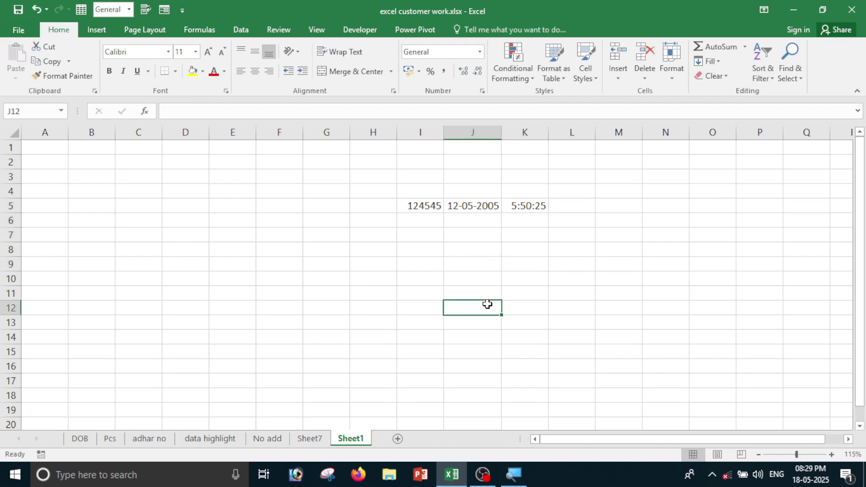
Format I5 as Number so it shows 124545.00, and format K5 as Time.
click(415, 205)
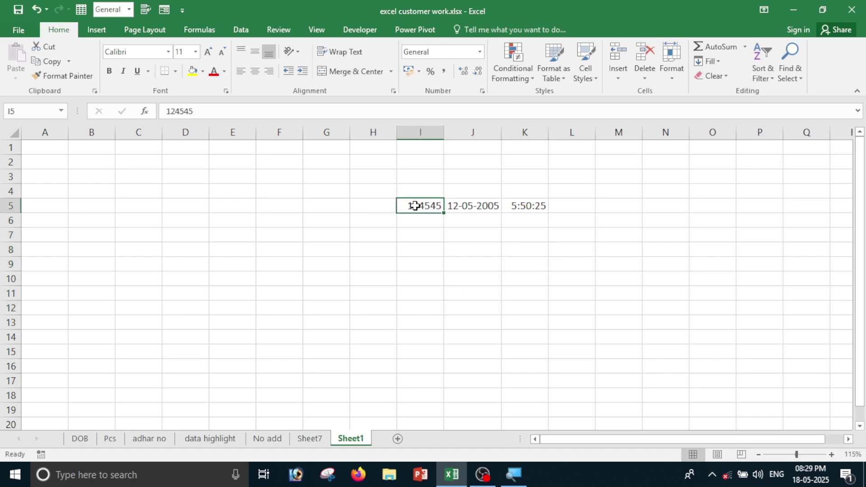
click(480, 51)
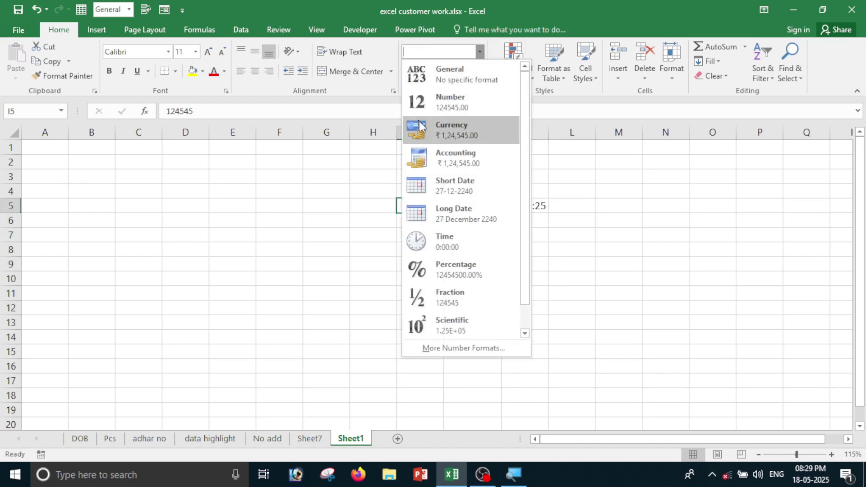
click(443, 103)
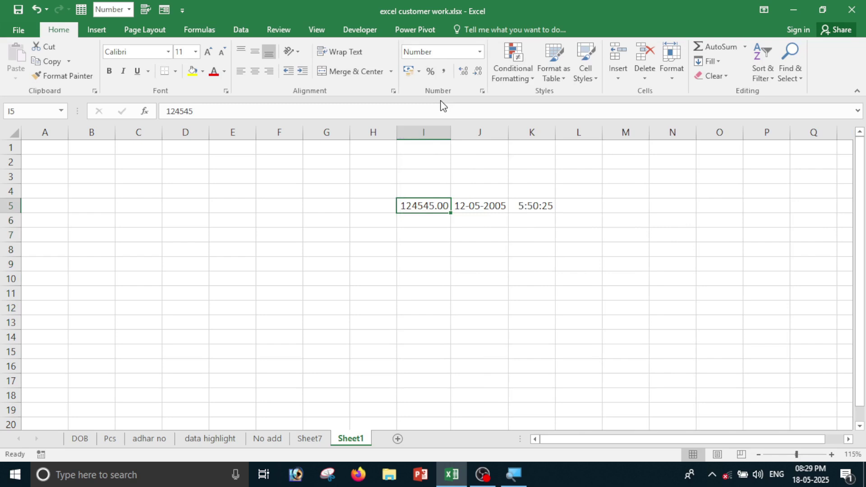
click(537, 206)
click(480, 51)
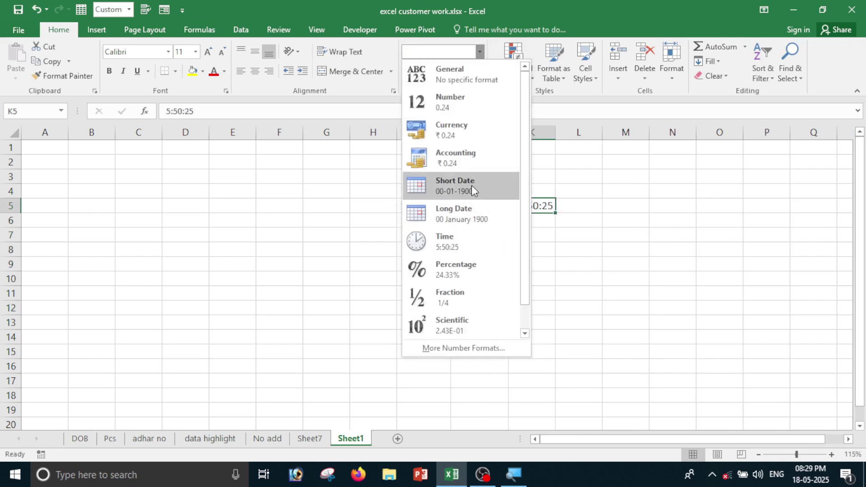
click(449, 252)
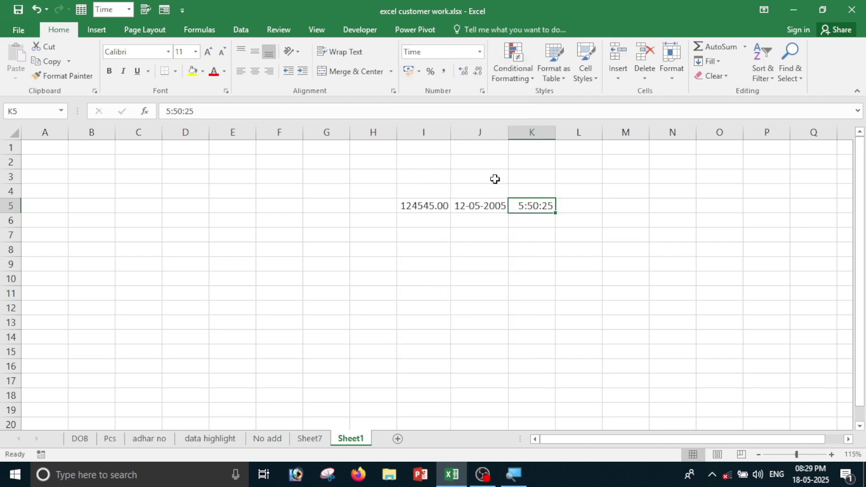
Check the number format of K4:L6 without changing it, then go to Sheet7.
drag(519, 189, 561, 215)
click(479, 51)
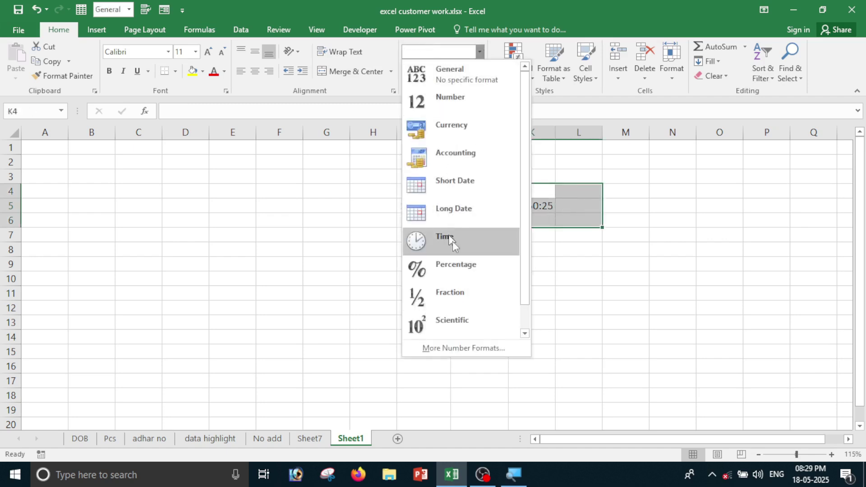
click(575, 316)
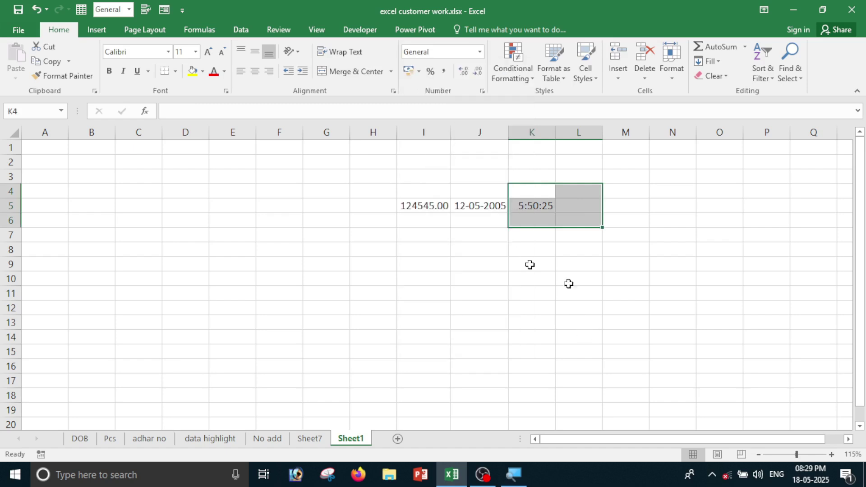
drag(358, 181, 677, 278)
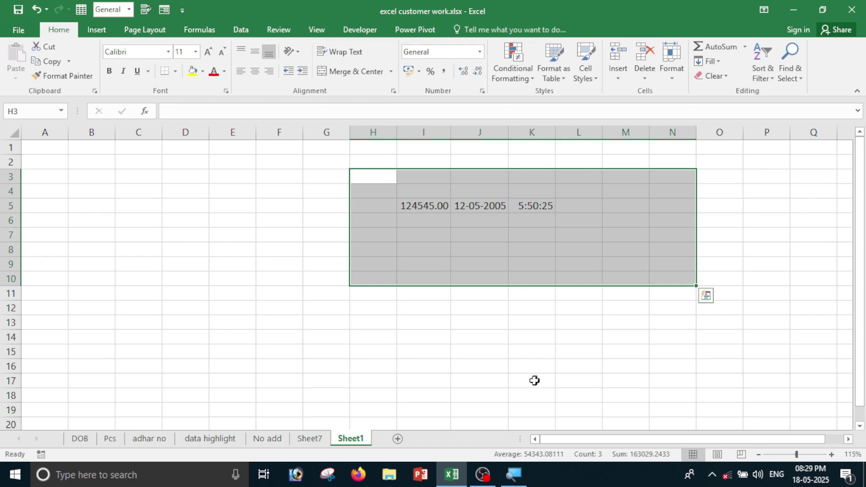
click(321, 441)
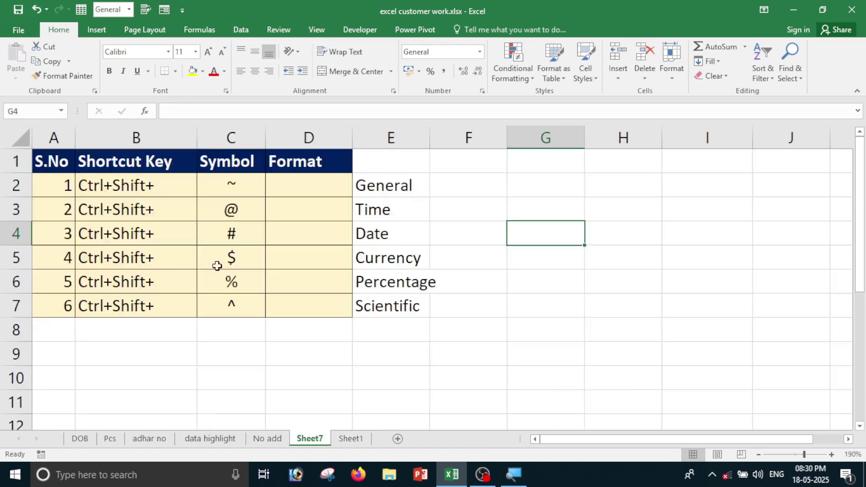
Enter the sample value 1354644 in D2 of the shortcut table.
click(222, 351)
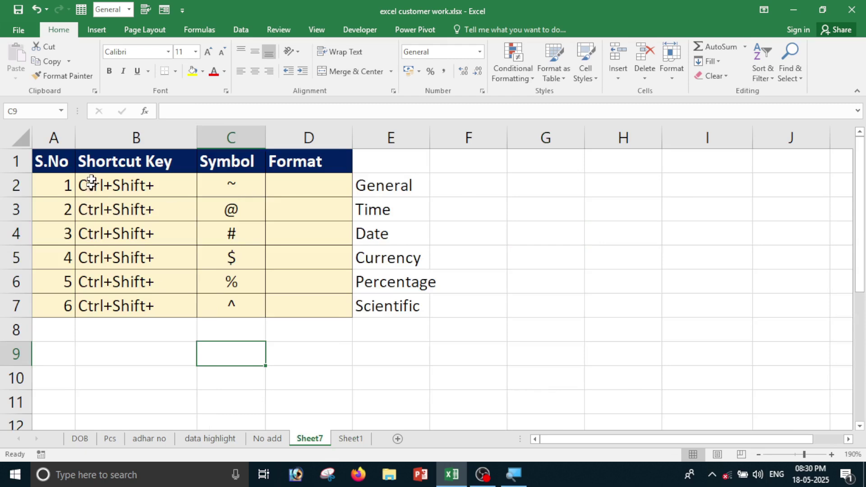
click(231, 186)
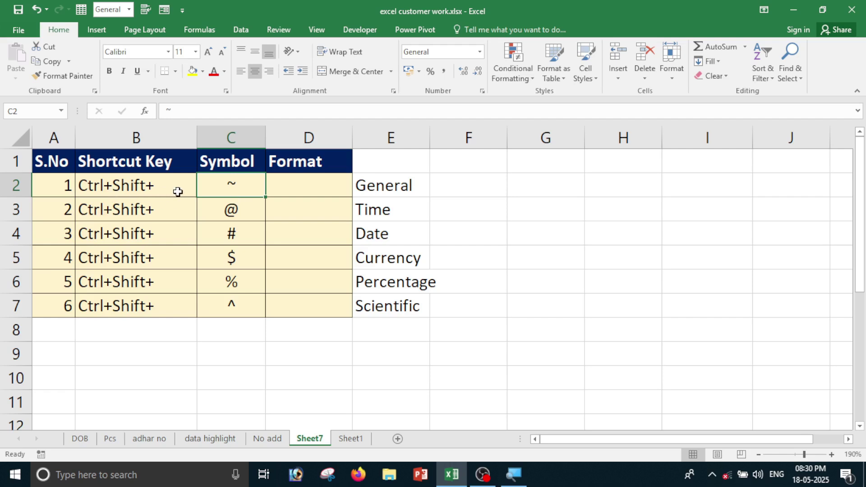
click(323, 189)
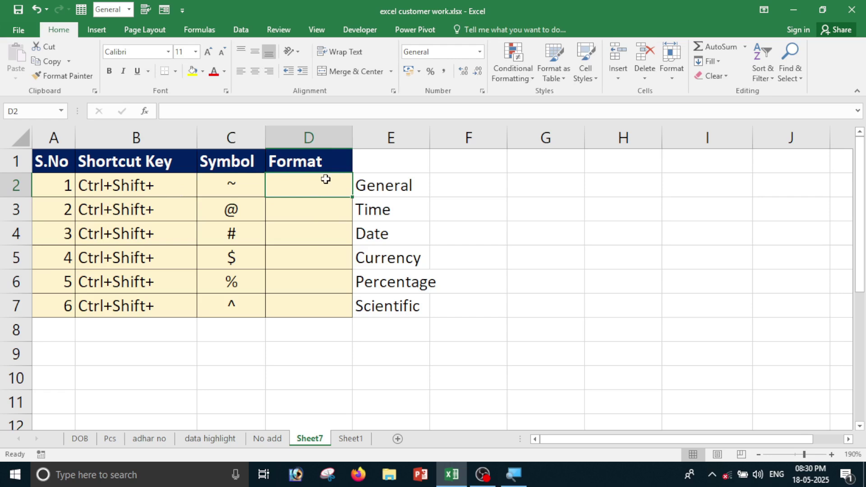
text(1354644)
key(Return)
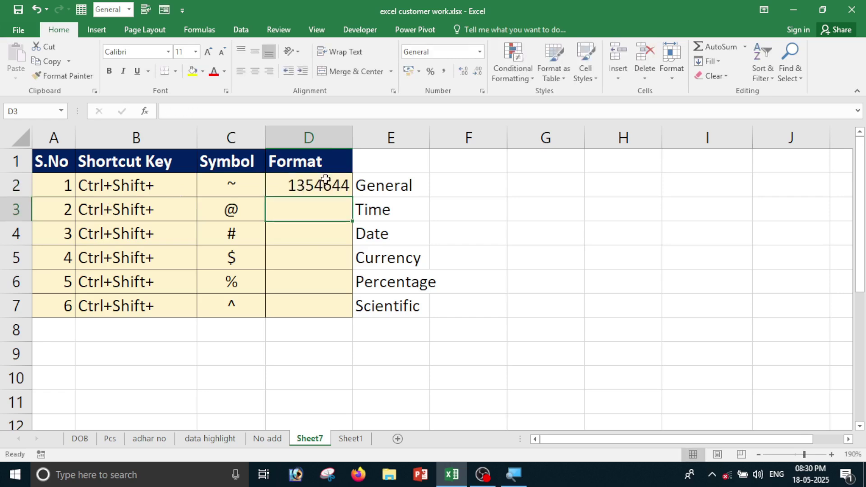
Format D2 as Number (1354644.00), then return it to General with Ctrl+Shift+~.
click(325, 179)
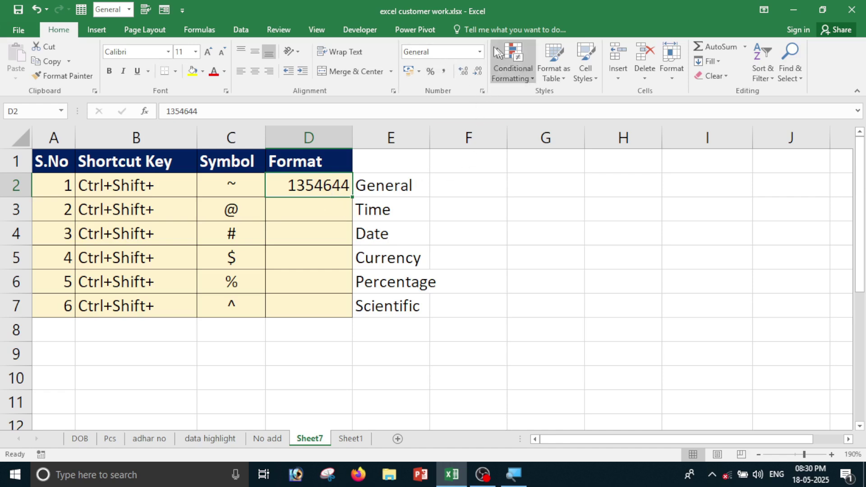
click(480, 52)
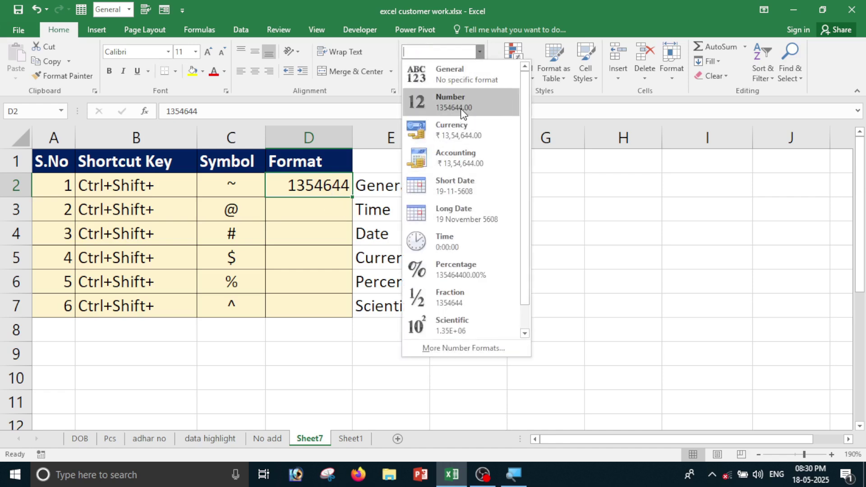
click(451, 102)
click(325, 229)
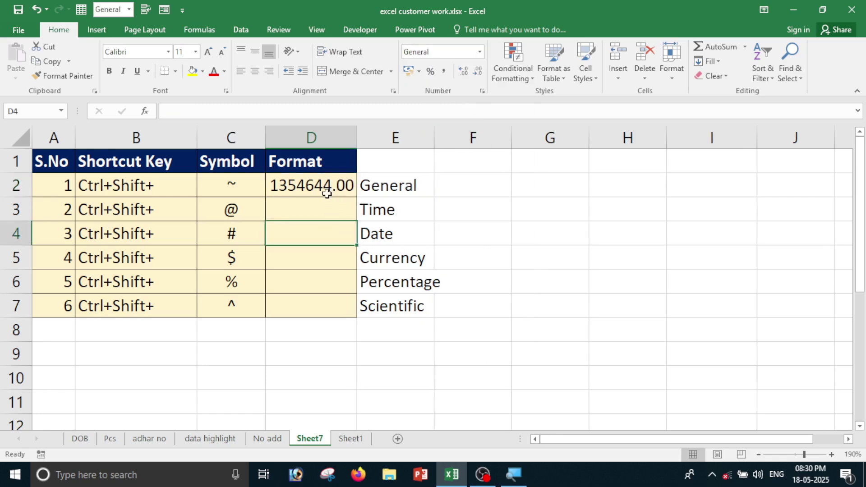
click(328, 191)
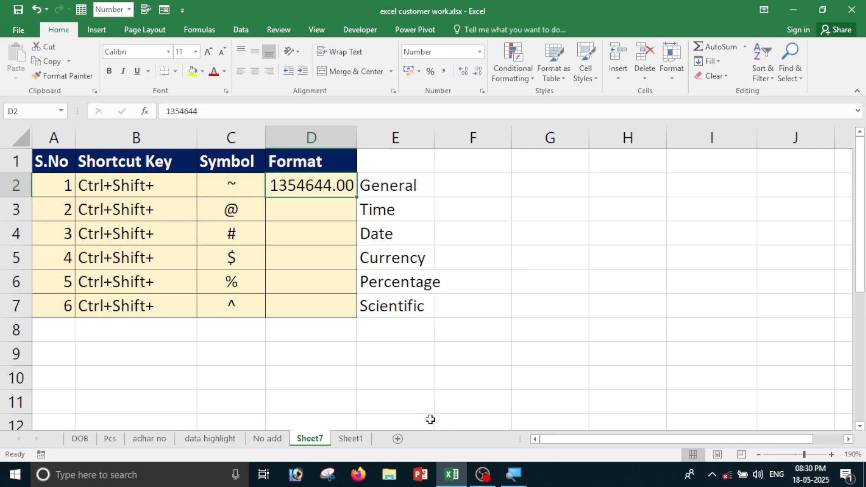
key(ctrl+shift+grave)
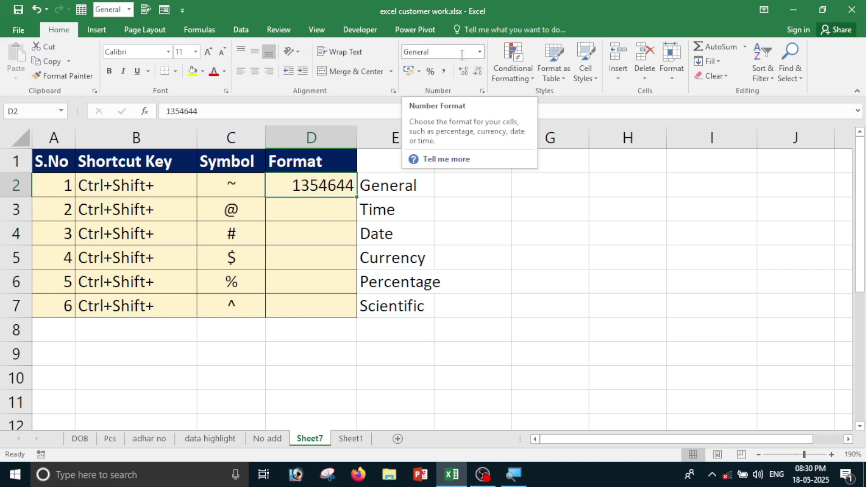
click(298, 203)
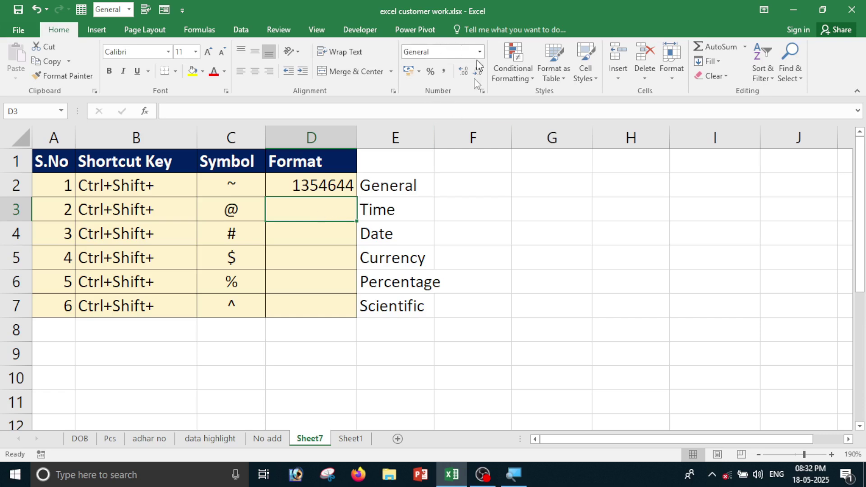
Enter 1256 in D3 and apply Time format with Ctrl+Shift+@, showing 0:00.
text(1256)
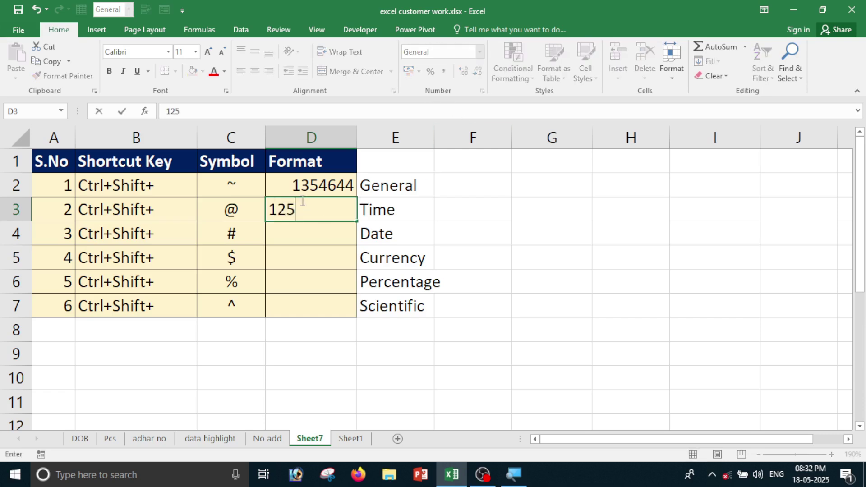
click(405, 359)
click(329, 211)
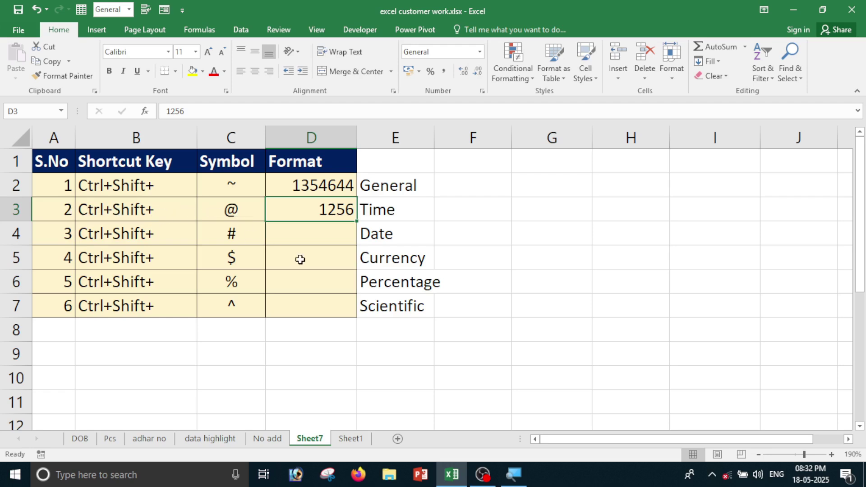
key(ctrl+shift+2)
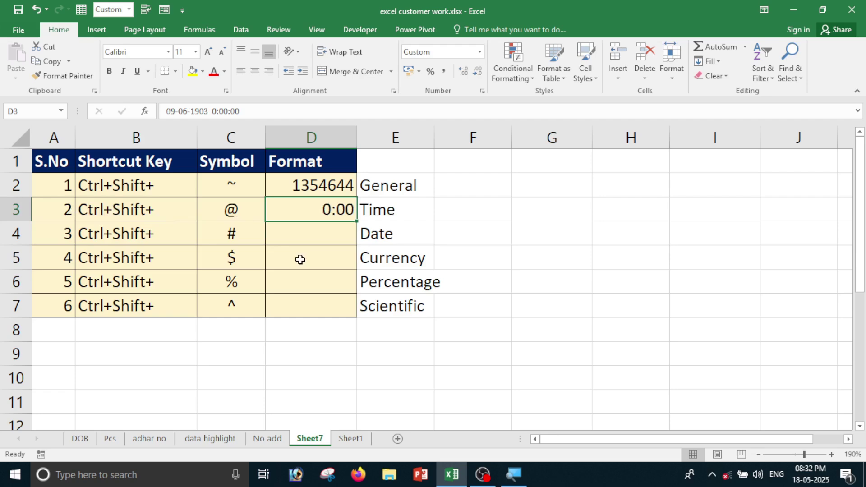
click(343, 274)
click(336, 210)
Enter 12442 in D4 and apply Date format with Ctrl+Shift+#, showing 23-Jan-34.
click(306, 235)
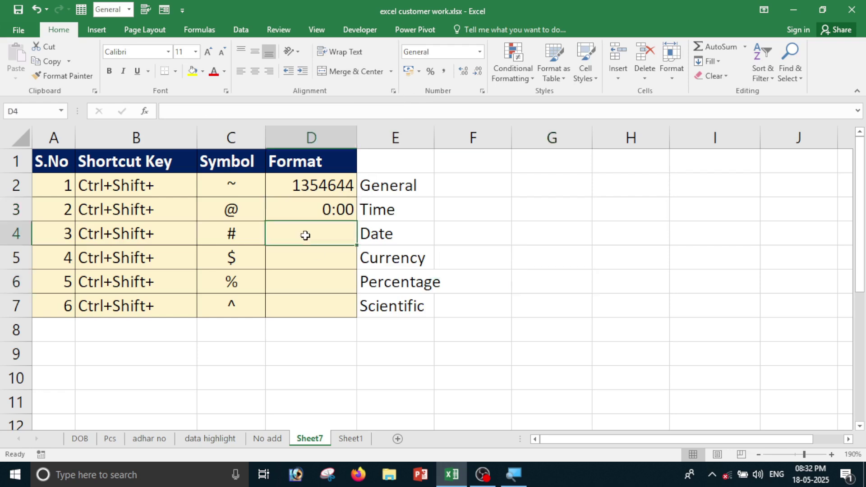
text(12442)
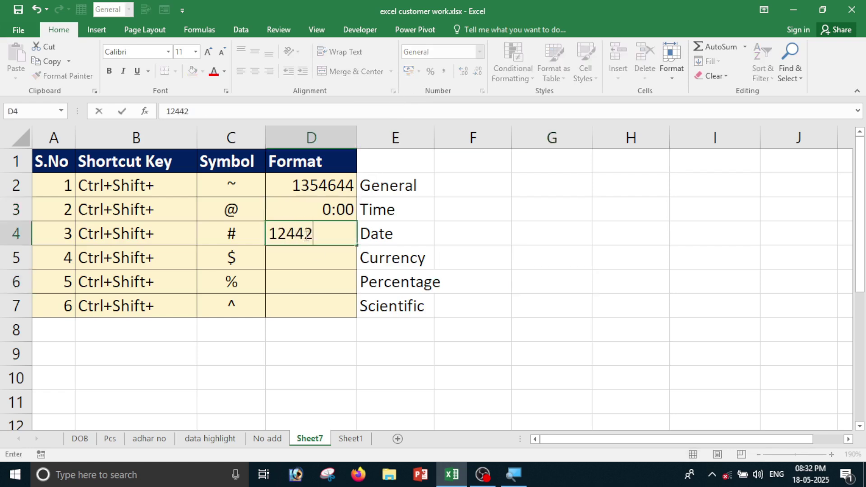
key(Return)
click(306, 235)
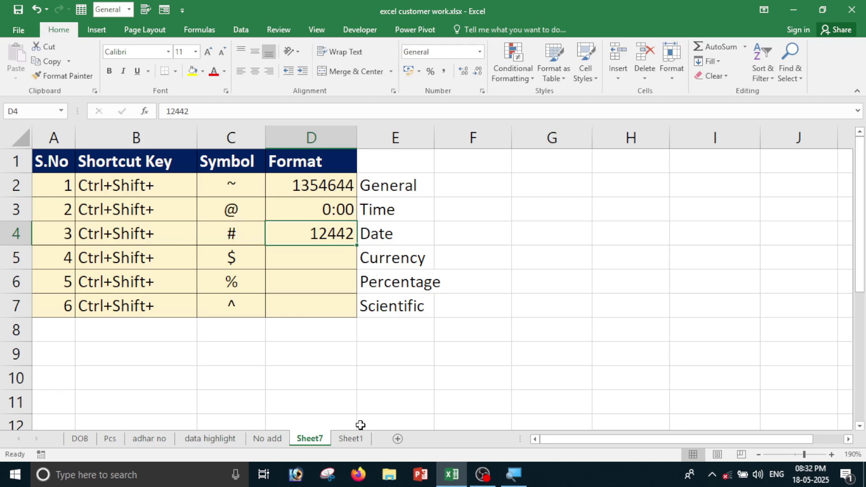
key(ctrl+shift+numbersign)
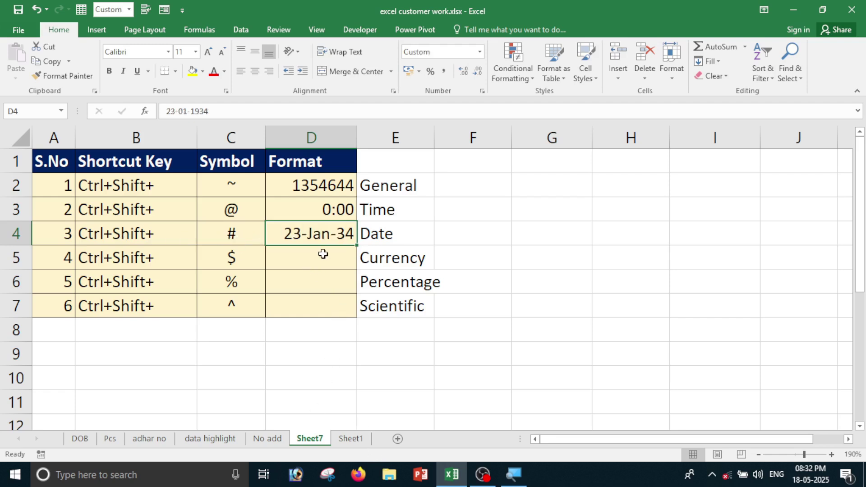
click(333, 334)
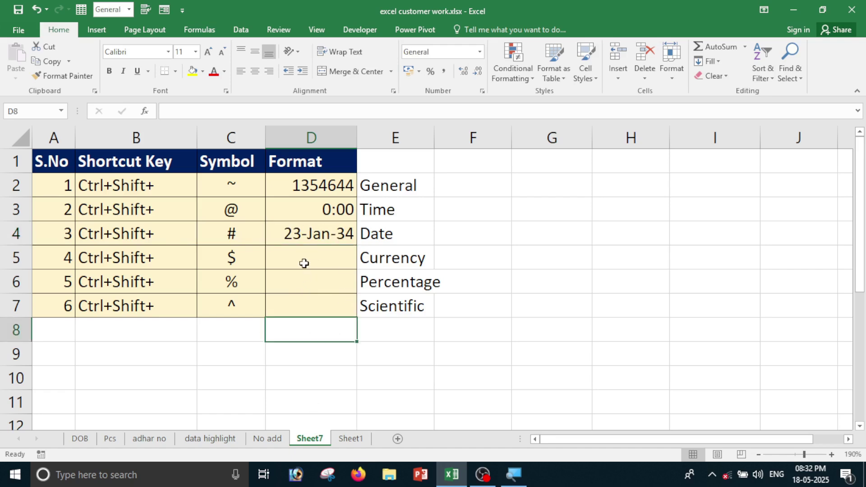
click(304, 265)
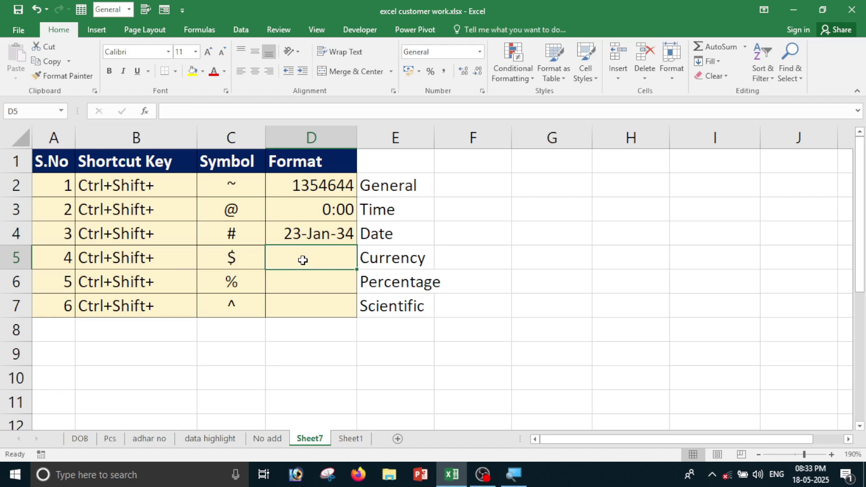
Enter 125625 in D5 and apply Currency format with Ctrl+Shift+$ (₹ 1,25,625.00).
text(125625)
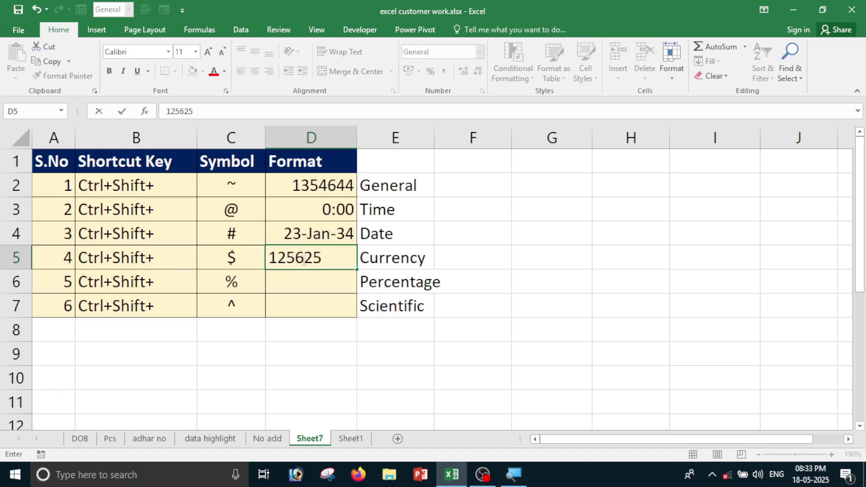
click(304, 261)
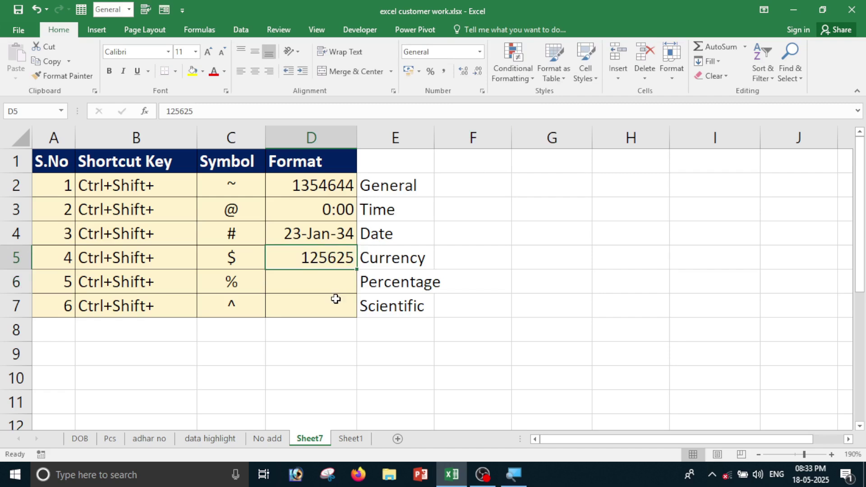
key(ctrl+shift+4)
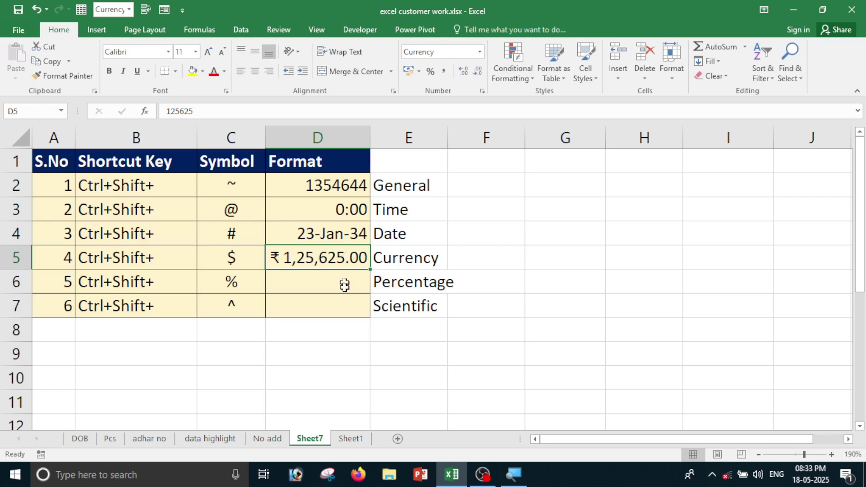
Enter 12562 in D6, apply Percentage with Ctrl+Shift+%, then correct it to 1256%.
click(321, 287)
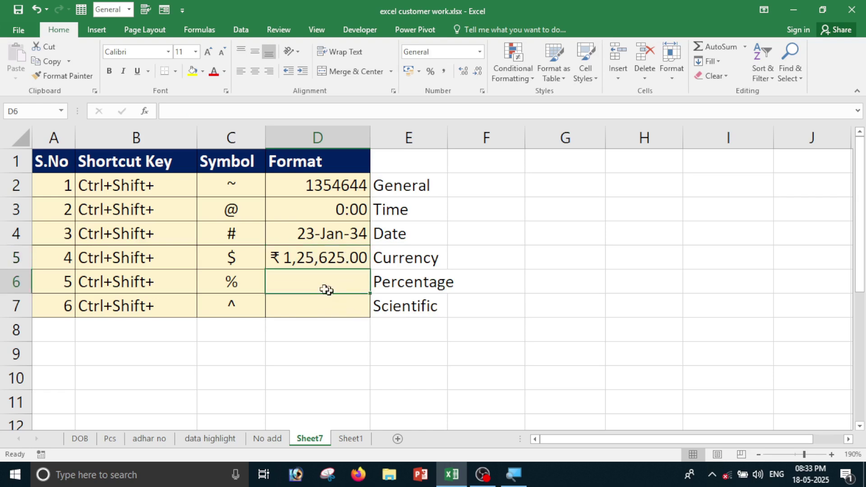
text(12562)
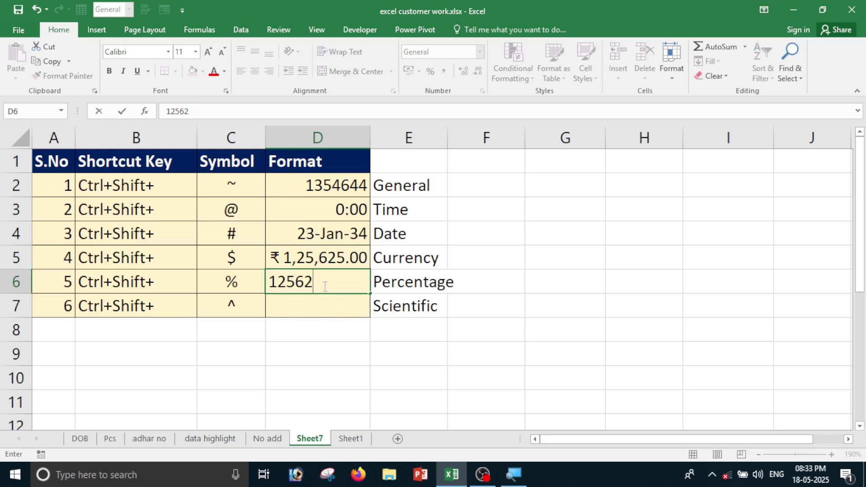
key(Return)
click(324, 286)
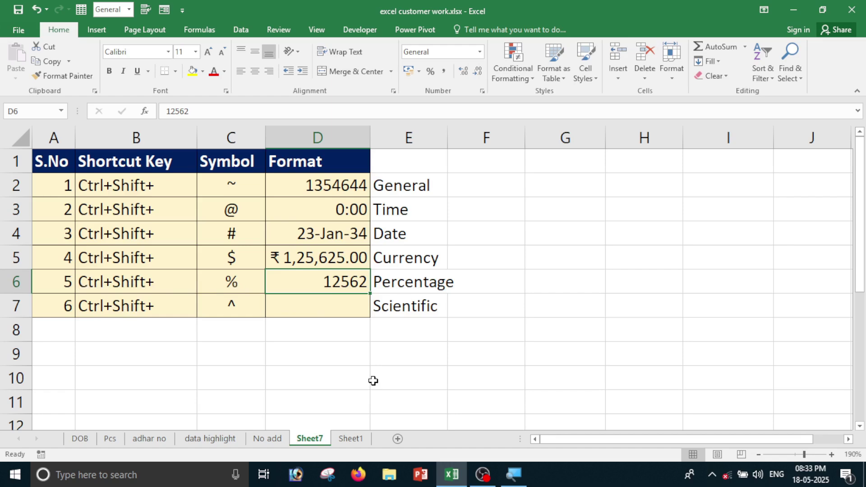
key(ctrl+shift+percent)
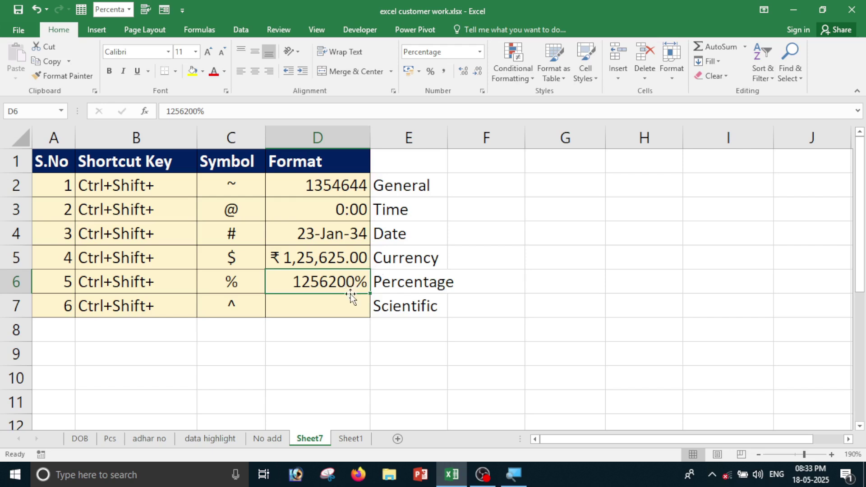
text(1256)
key(Return)
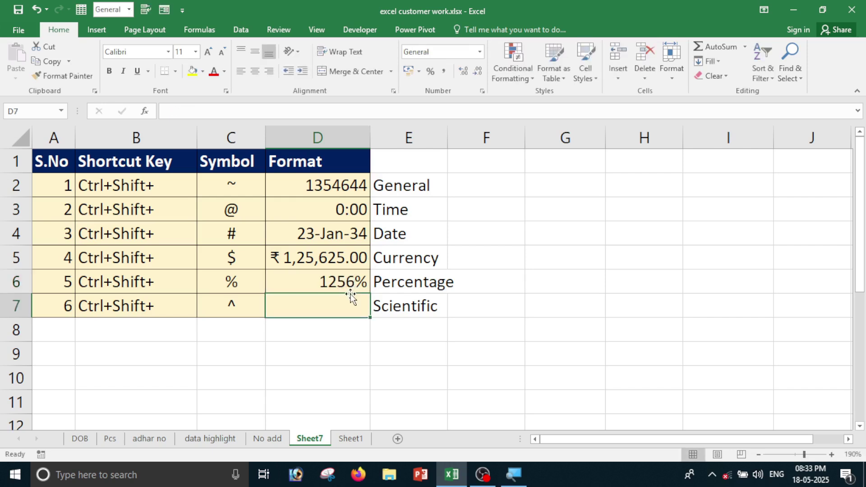
click(327, 281)
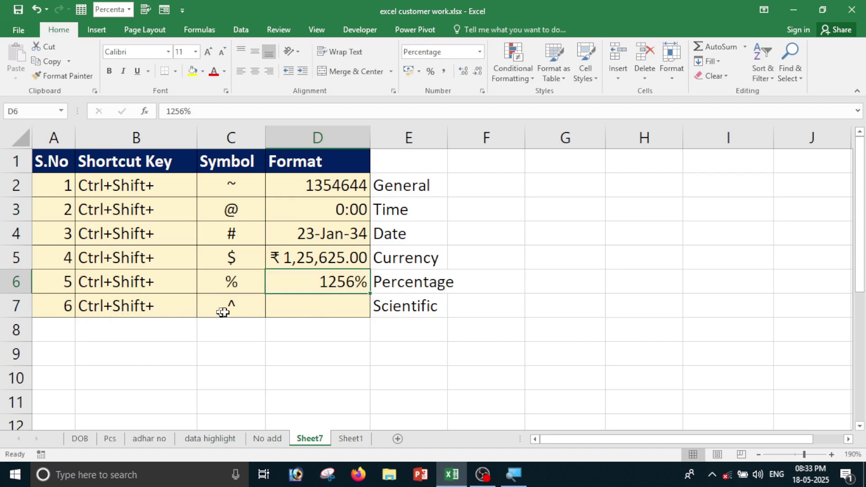
Give D7 Scientific format with Ctrl+Shift+^ and enter 125666, showing 1.26E+05.
click(335, 309)
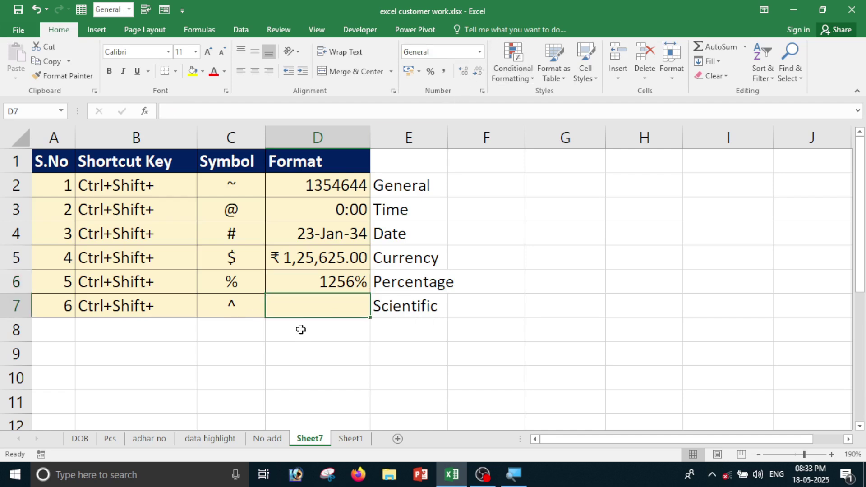
key(ctrl+shift+6)
text(125666)
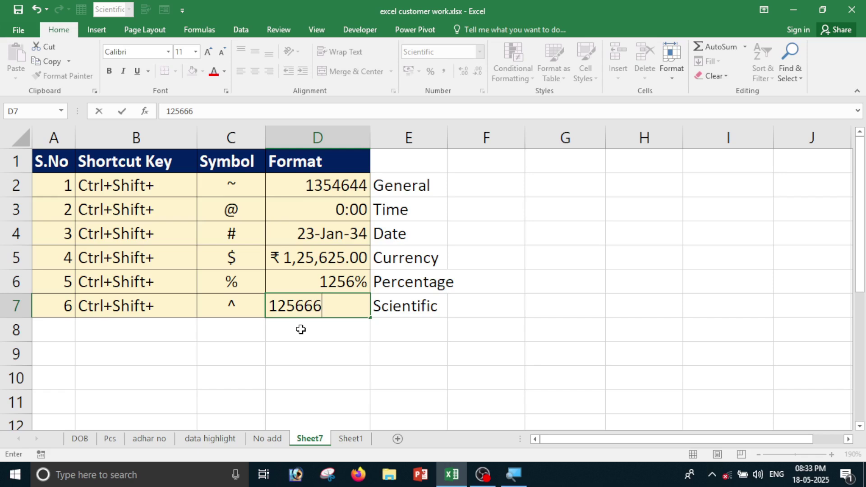
key(Return)
click(334, 302)
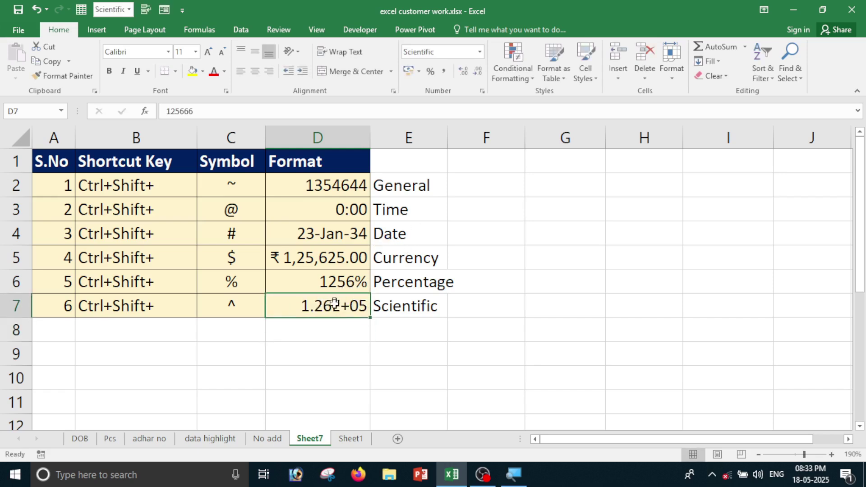
click(404, 348)
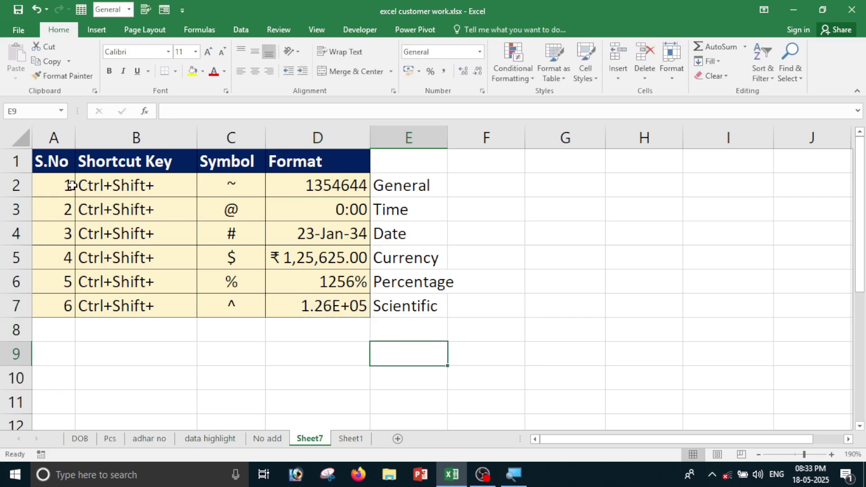
Review the finished table's example values, format labels and shortcut columns, then open the DOB sheet.
drag(72, 185, 213, 334)
drag(293, 185, 319, 342)
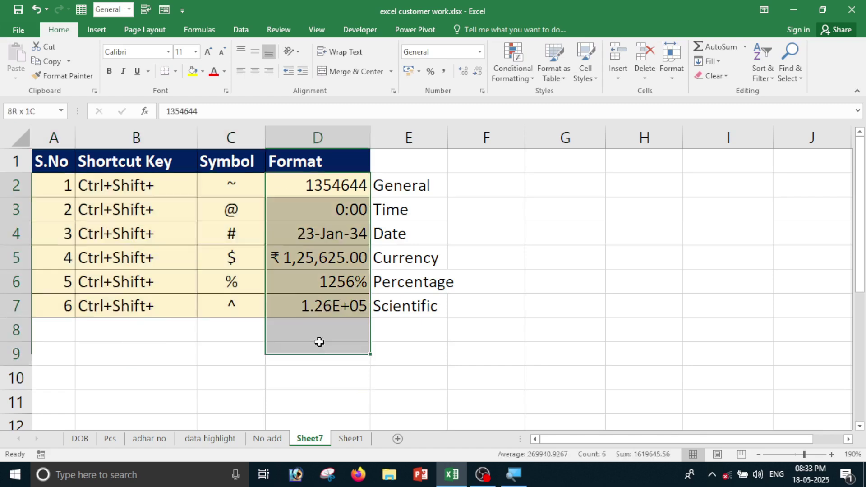
click(442, 194)
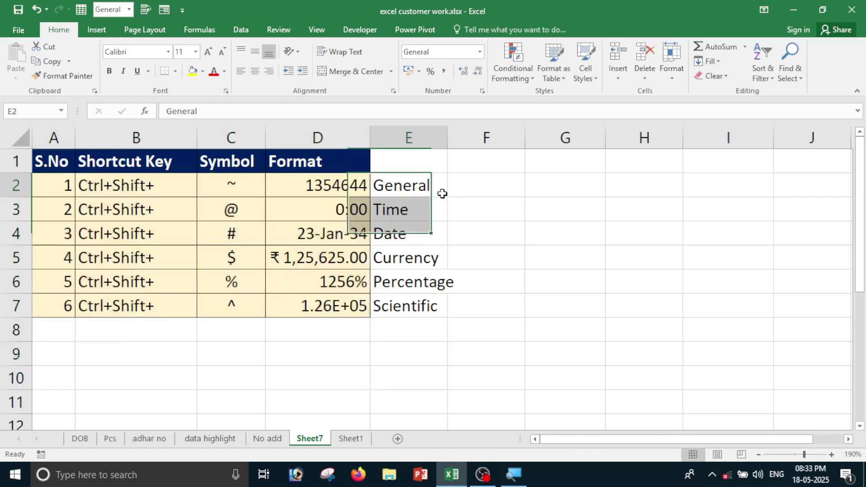
click(408, 213)
click(404, 232)
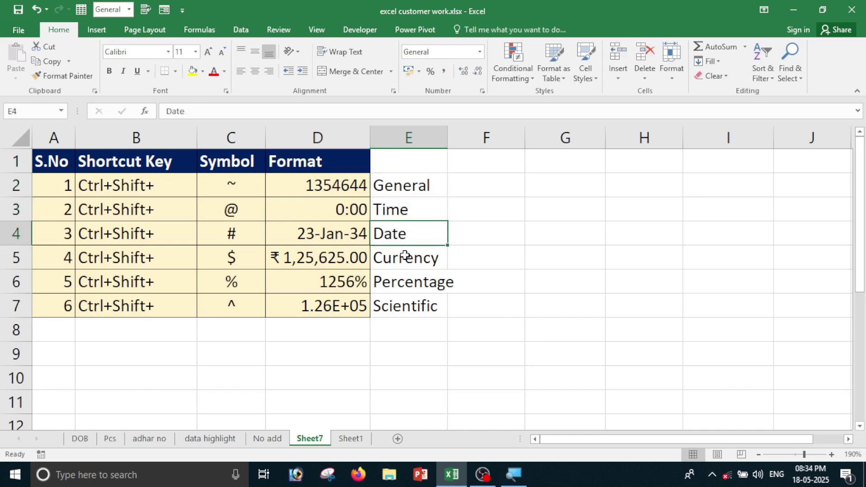
click(405, 257)
click(405, 286)
click(397, 308)
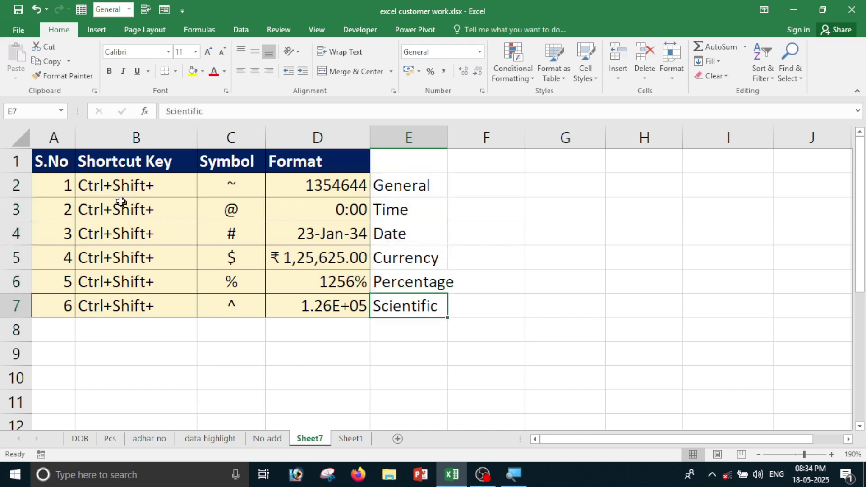
drag(88, 177, 260, 344)
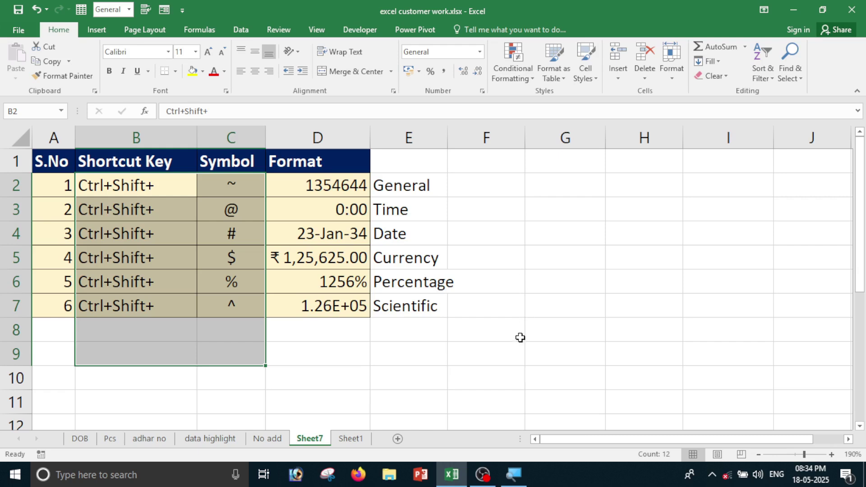
click(96, 435)
click(158, 375)
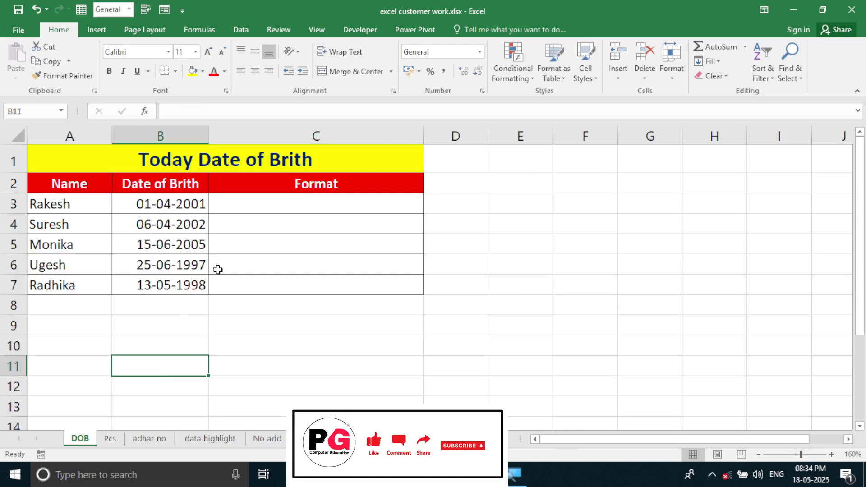
Enter =TODAY()-B3 in C3 next to the first birth date, which displays 16-02-1924.
click(305, 329)
drag(68, 199, 72, 246)
drag(144, 204, 142, 250)
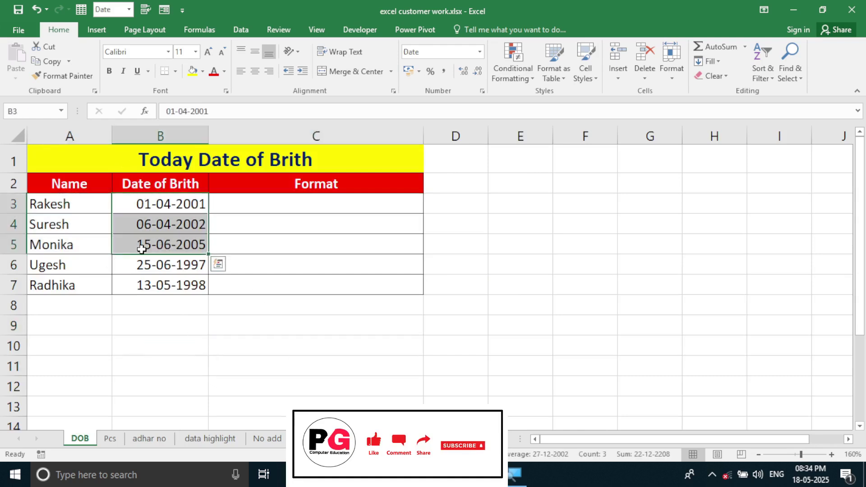
click(271, 208)
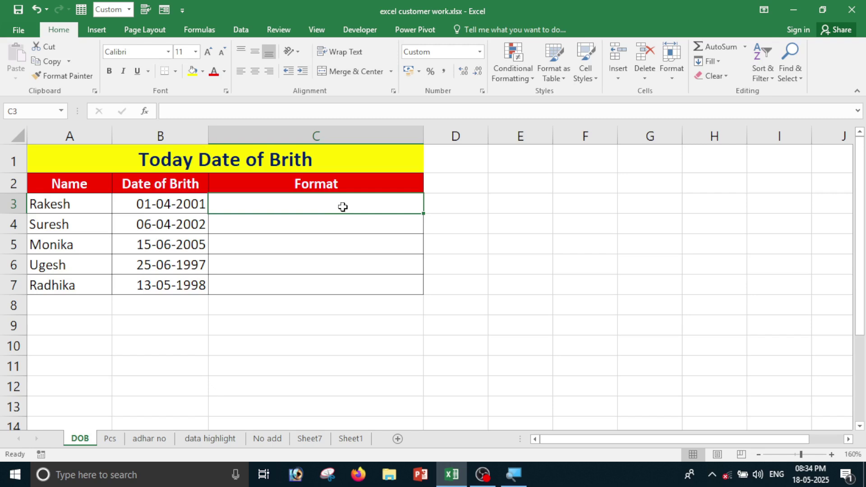
text(=today)
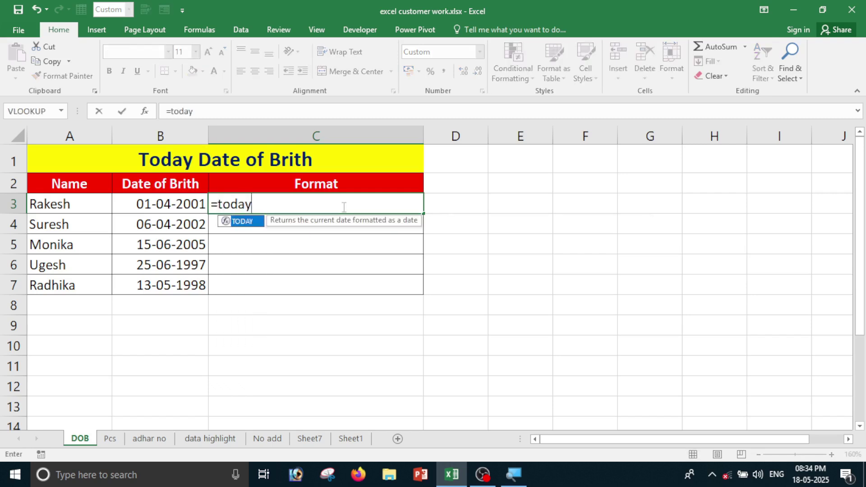
key(Tab)
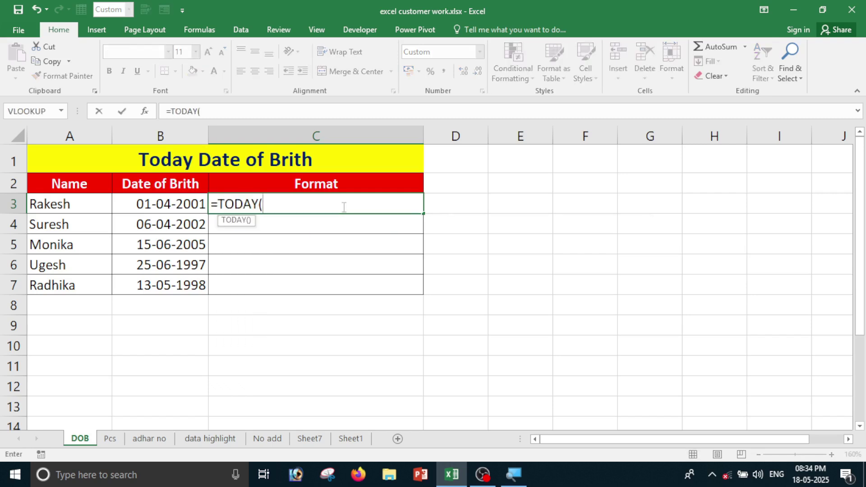
text())
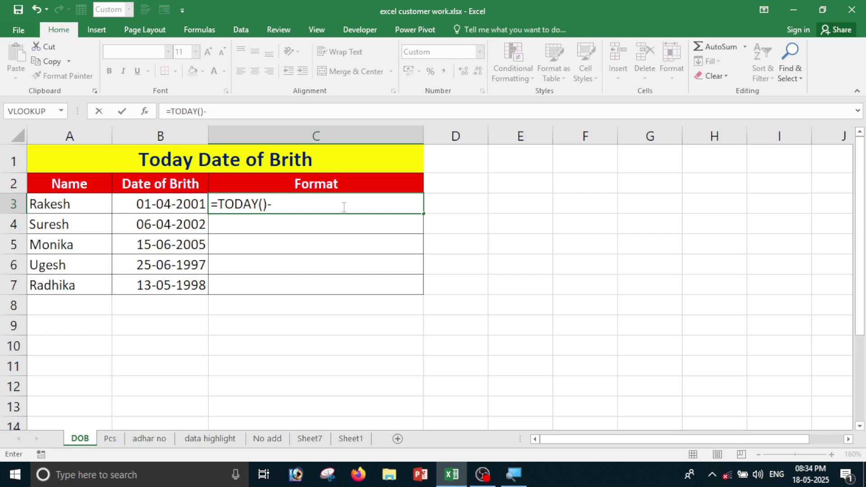
text(-)
click(145, 204)
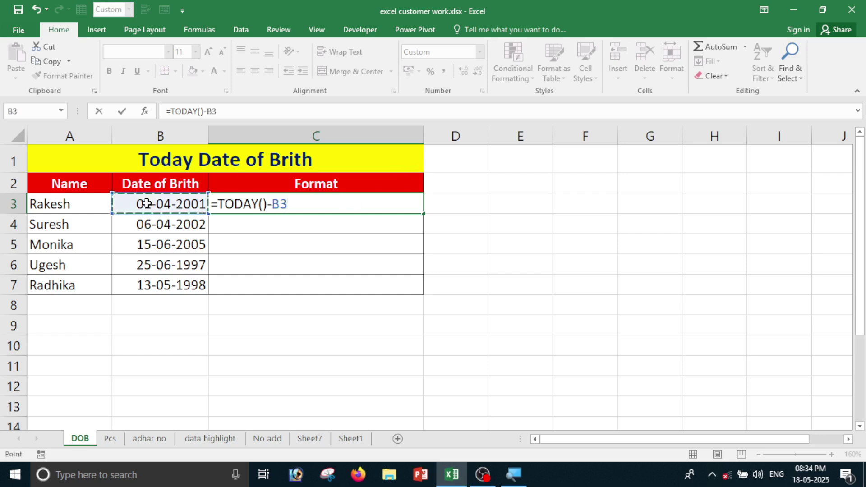
key(Return)
key(Up)
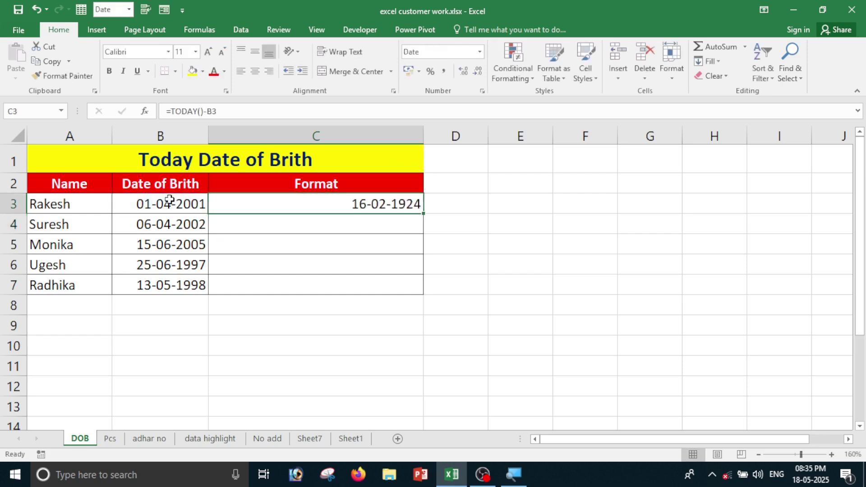
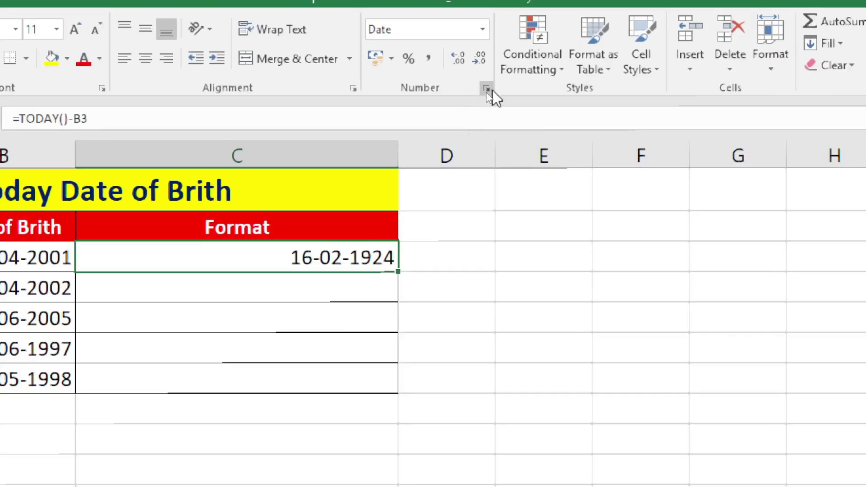
Give C3 the custom format dd "Days" mm "Months" yy "Year", showing 16 Days 02 Months 24 Year.
click(487, 89)
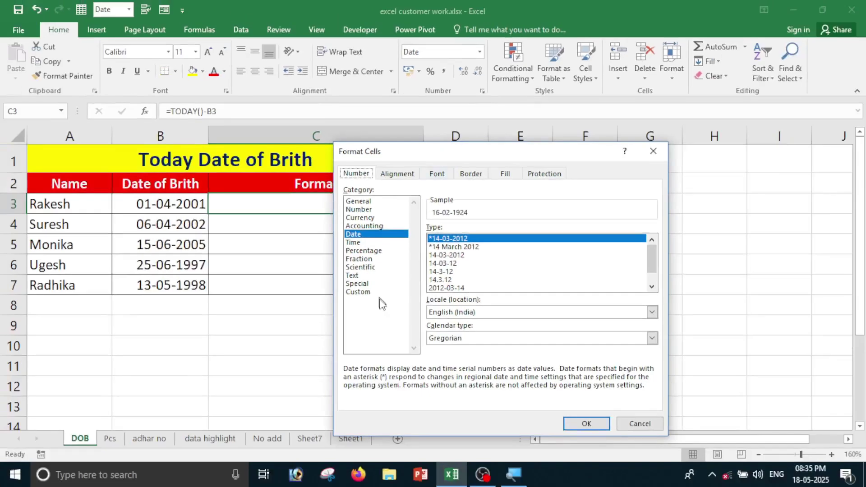
click(337, 389)
key(Tab)
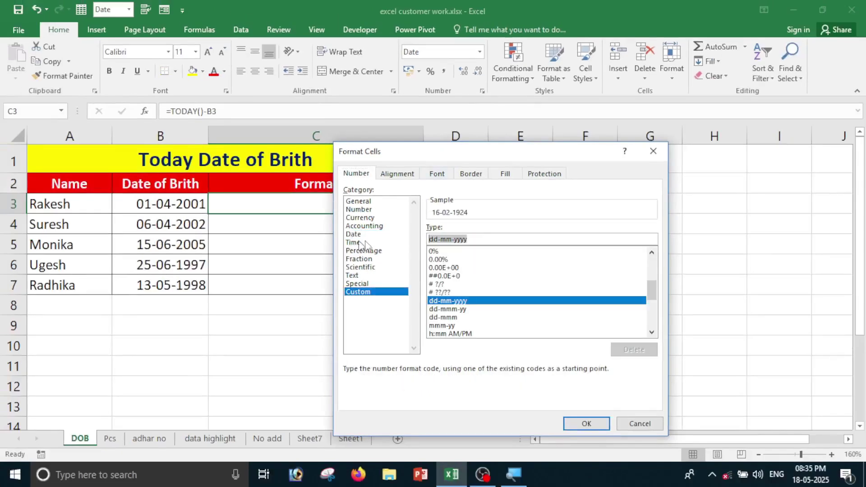
drag(468, 163, 532, 168)
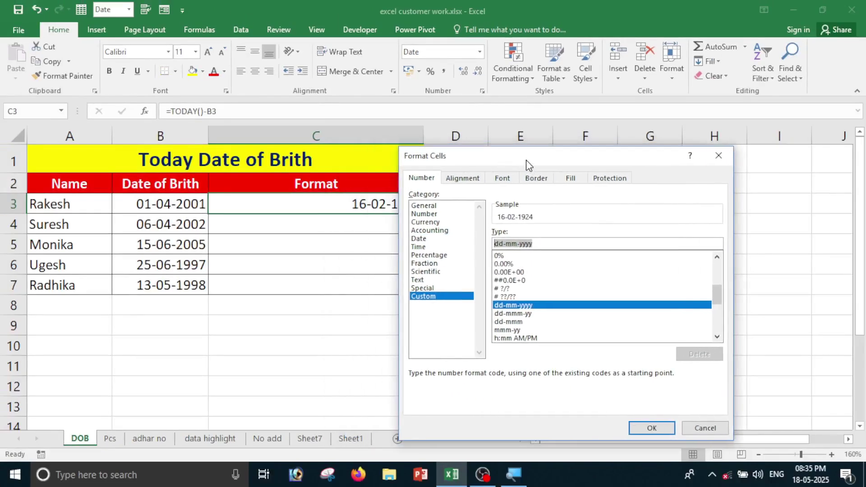
key(BackSpace)
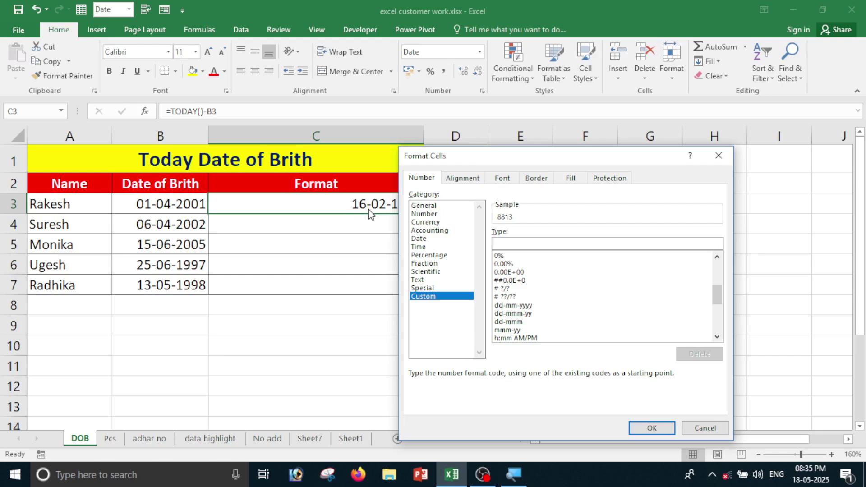
drag(478, 165, 493, 166)
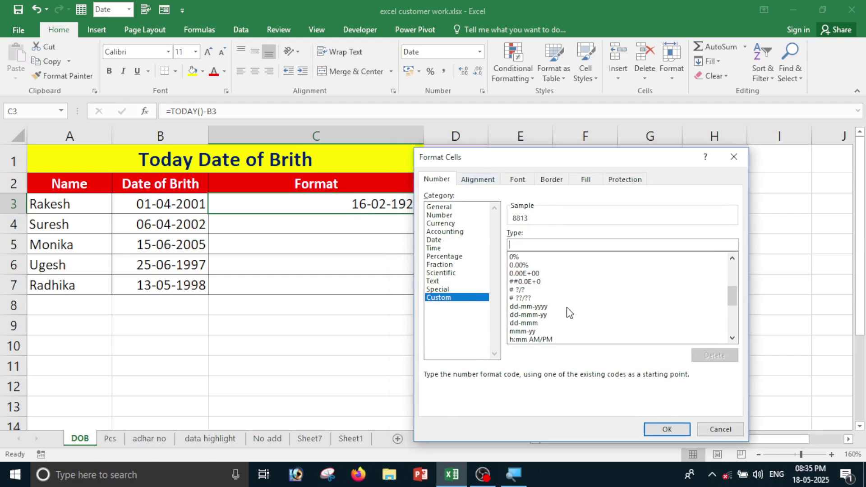
text(dd)
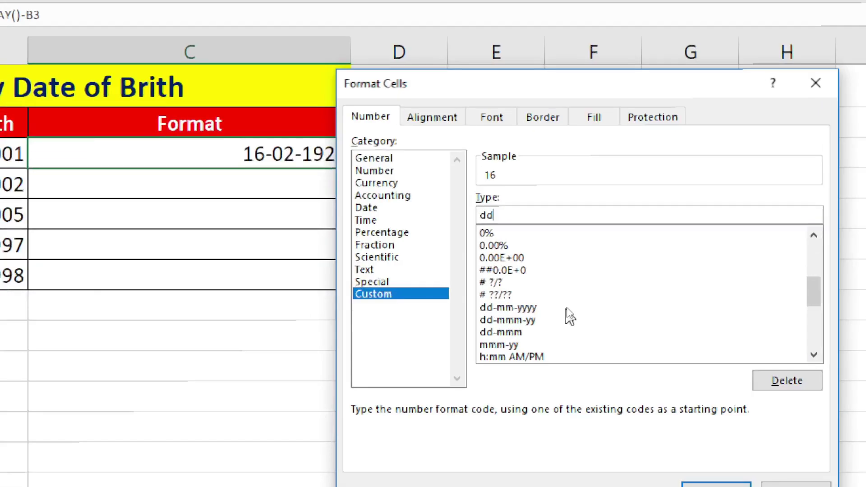
text( "d)
key(BackSpace)
text(Days" mm)
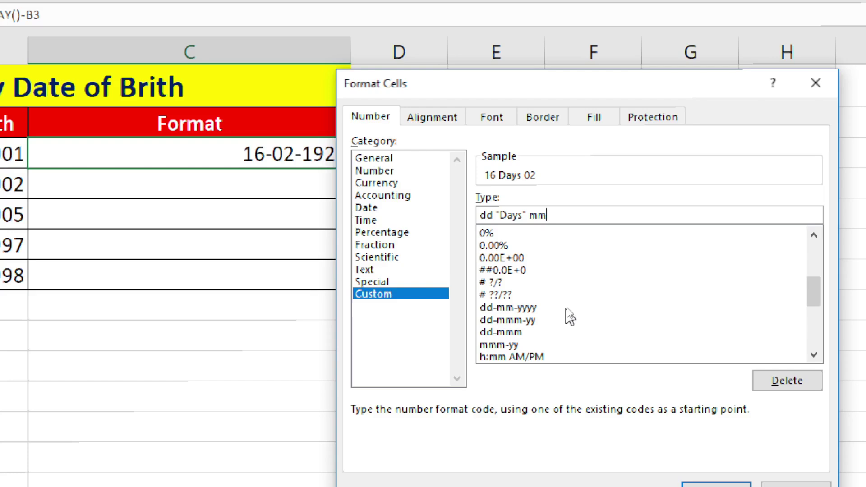
text( "Months")
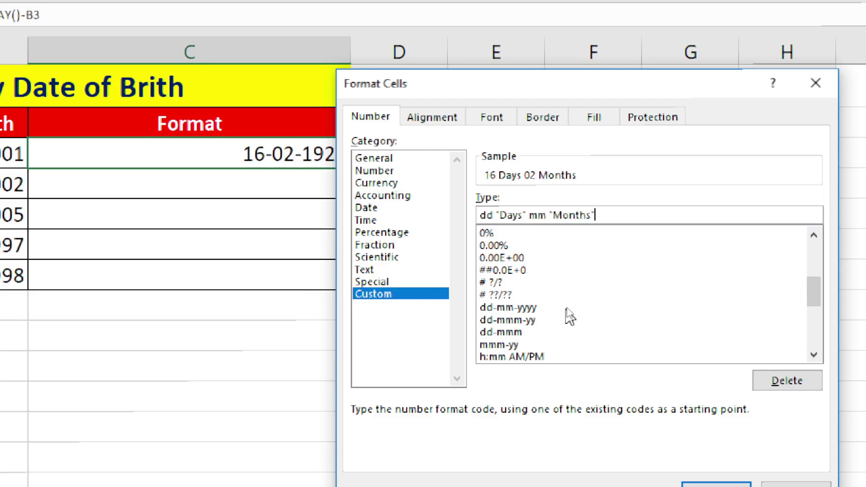
text( yy "year)
key(BackSpace)
key(BackSpace)
key(BackSpace)
text(Year")
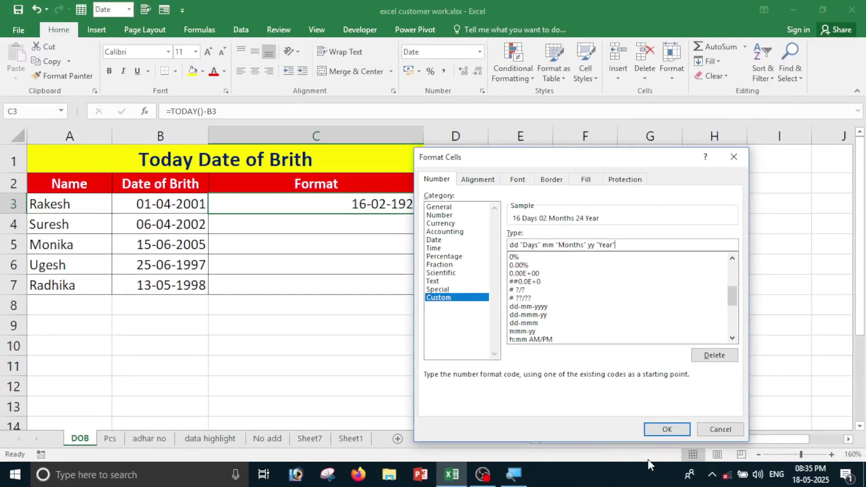
click(664, 429)
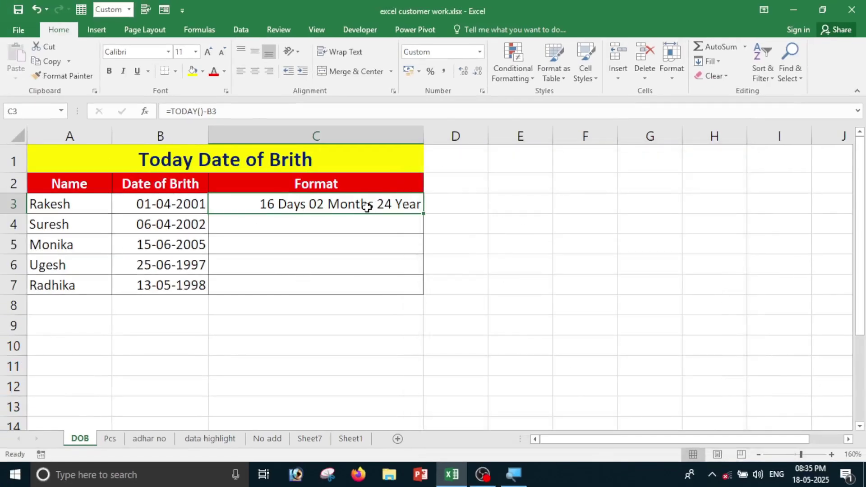
Review the B3 birth date and C3 result, then pick C4 for the next age.
click(151, 206)
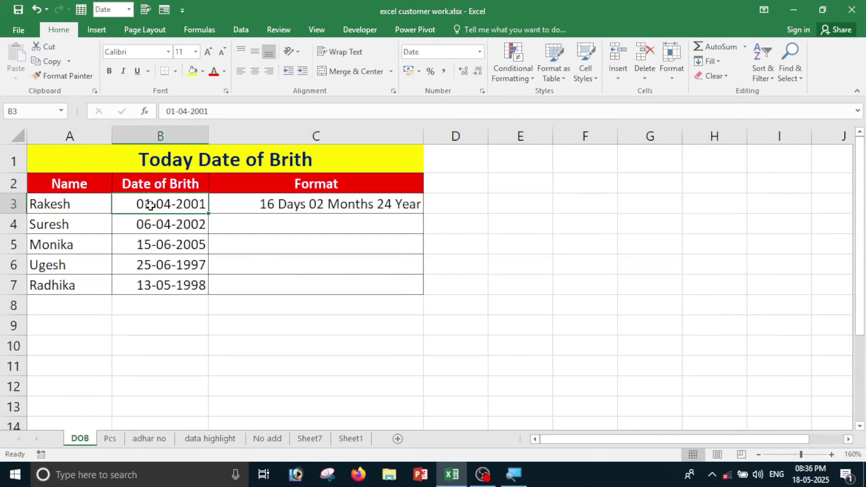
click(309, 210)
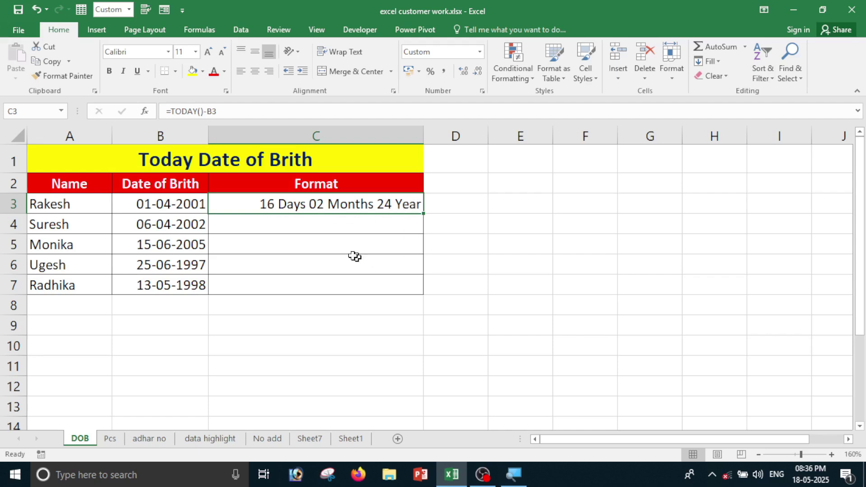
click(331, 224)
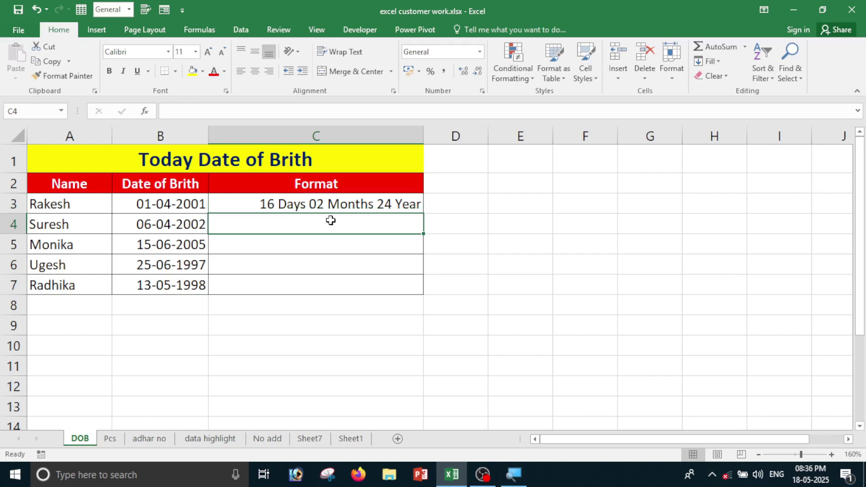
drag(330, 220, 329, 284)
click(257, 224)
Enter =TODAY()-B4 in C4, which displays 11-02-1923.
text(=trod)
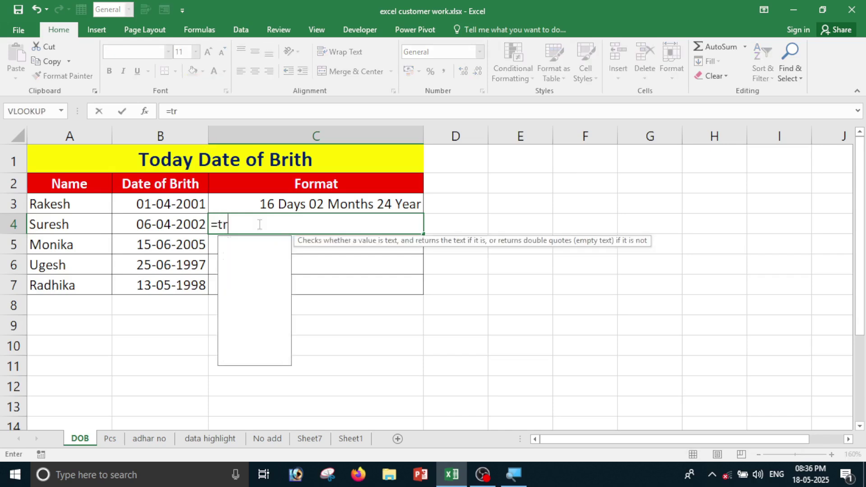
key(BackSpace)
key(BackSpace)
key(BackSpace)
text(od)
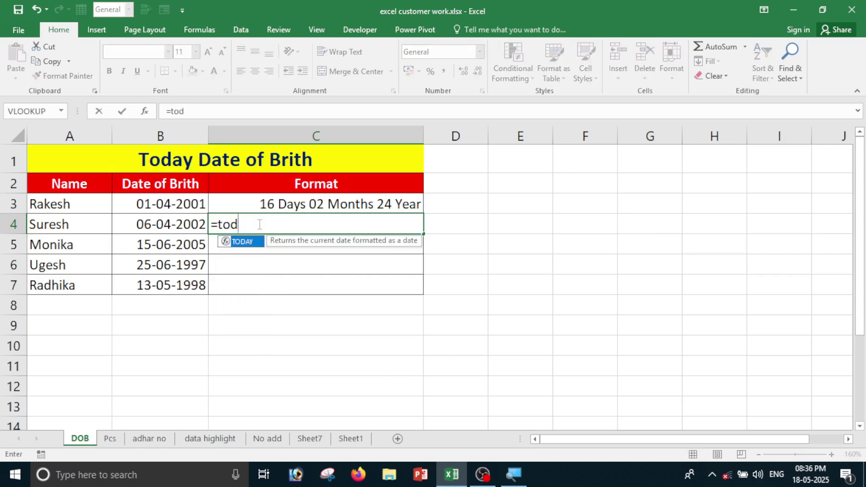
key(Tab)
text())
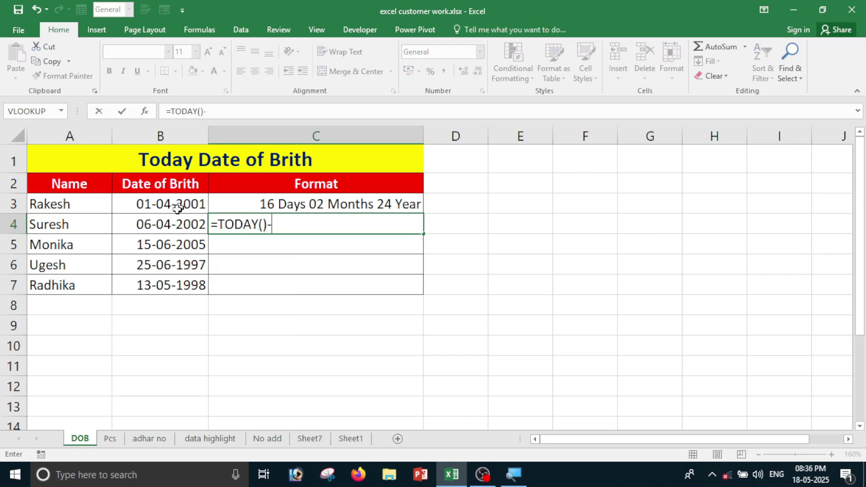
click(162, 228)
key(Return)
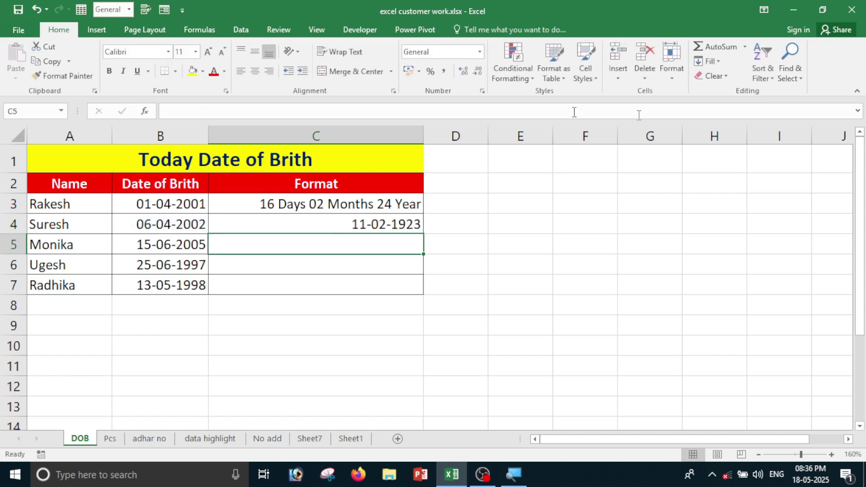
click(403, 226)
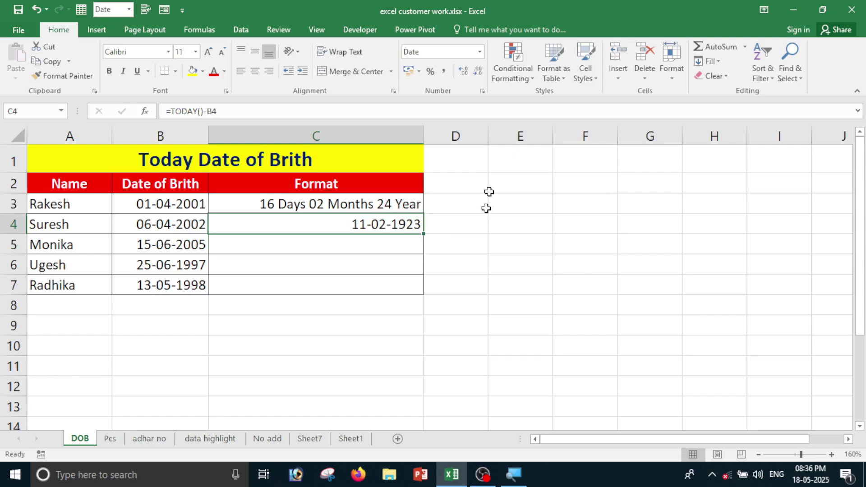
Apply the custom format dd "Days" mm "Months" yy "year" to C4, showing 11 Days 02 Months 23 year.
click(483, 92)
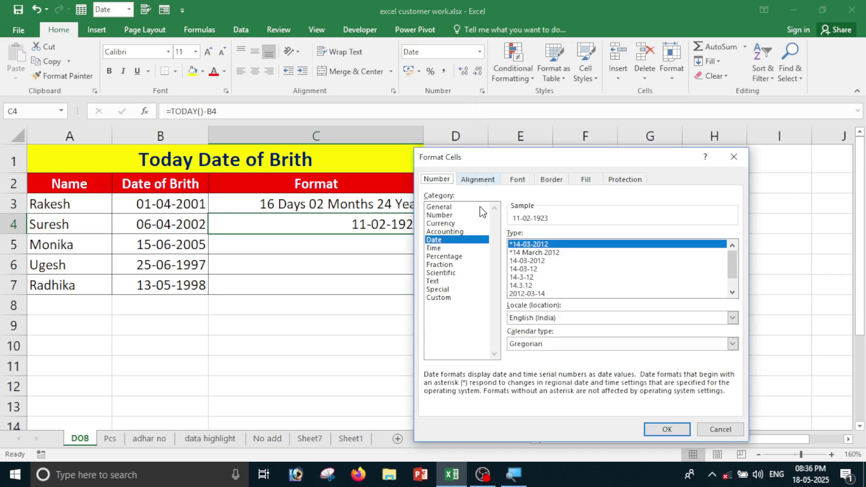
click(449, 298)
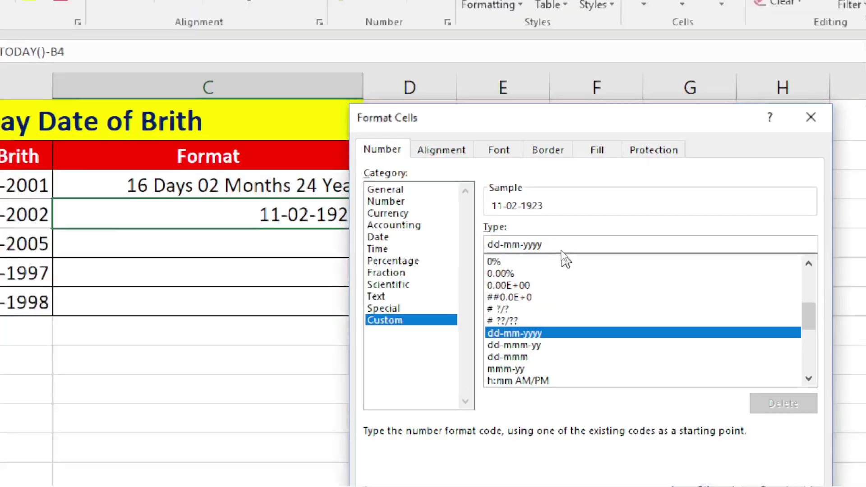
key(BackSpace)
key(BackSpace)
key(BackSpace)
key(BackSpace)
key(BackSpace)
key(BackSpace)
key(BackSpace)
key(BackSpace)
key(BackSpace)
key(BackSpace)
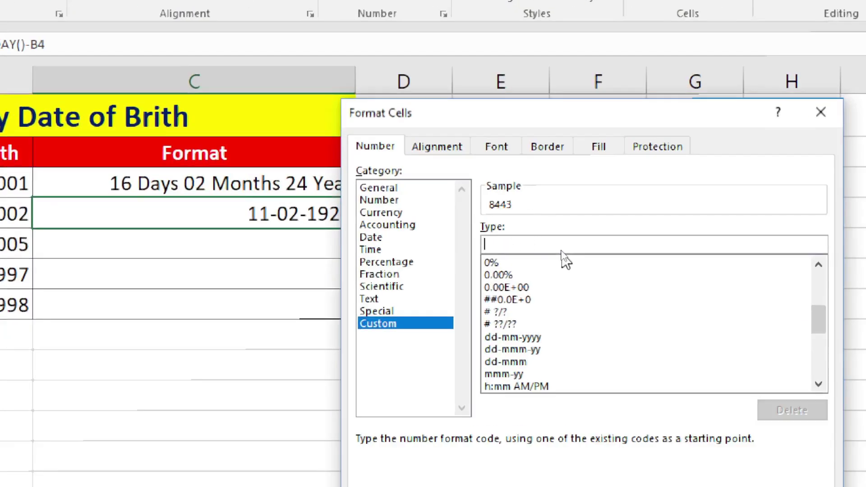
text(d)
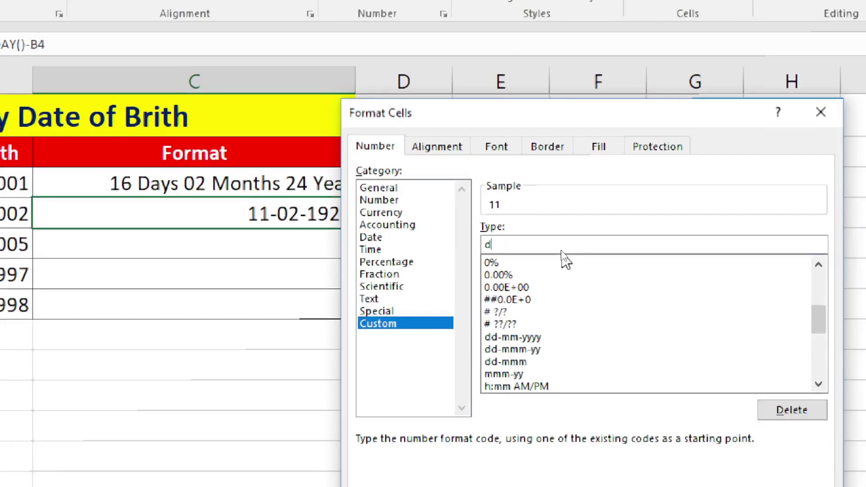
text(d "Days")
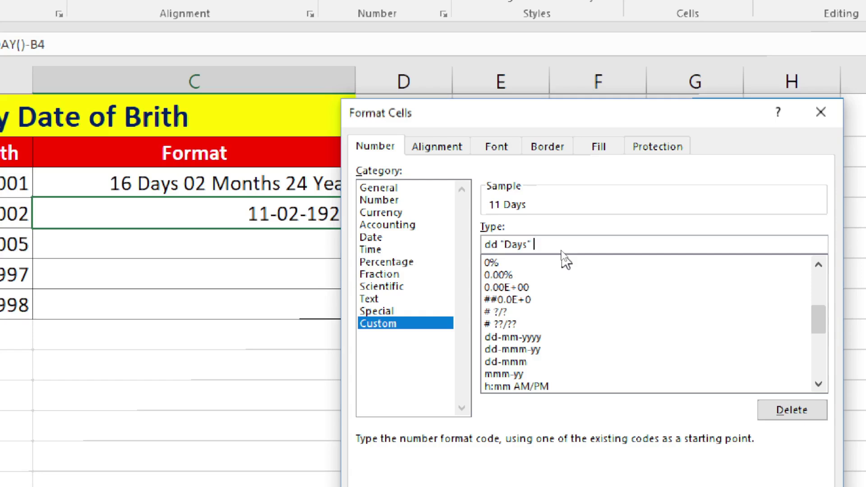
text( mm "Months")
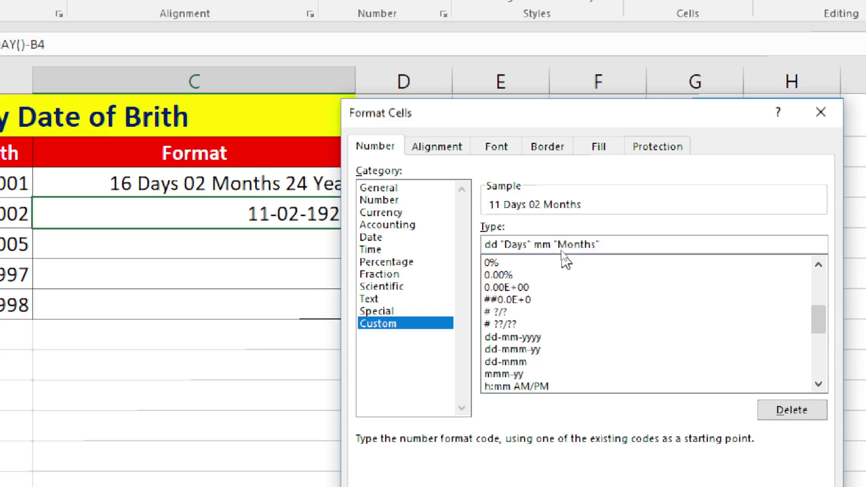
text( yy "year")
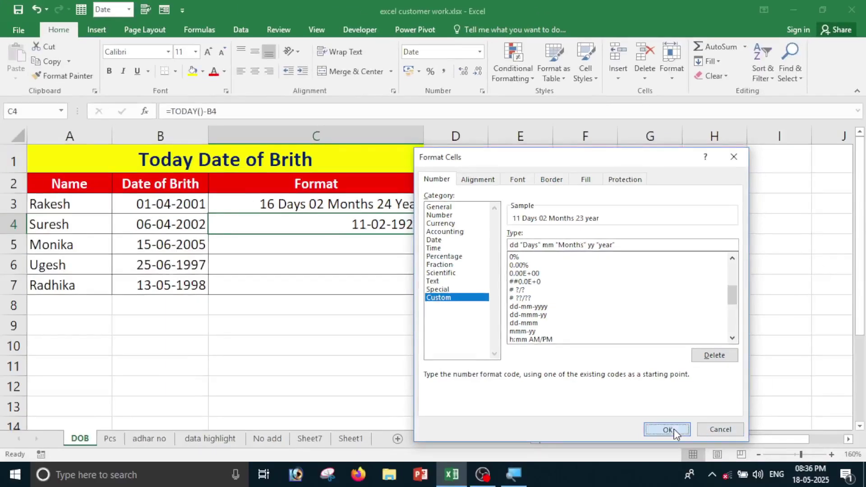
click(668, 429)
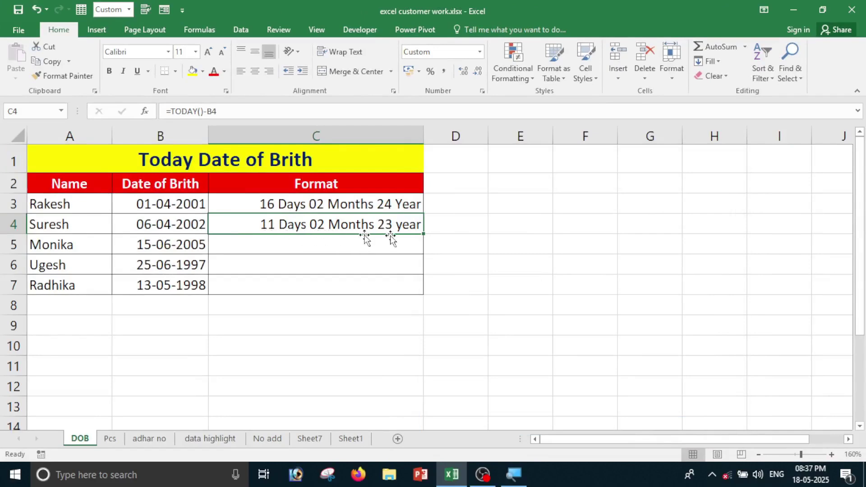
Fill the age formula from C4 down to C7 and select all five ages in C3:C7.
double_click(422, 236)
click(405, 304)
drag(286, 203, 303, 291)
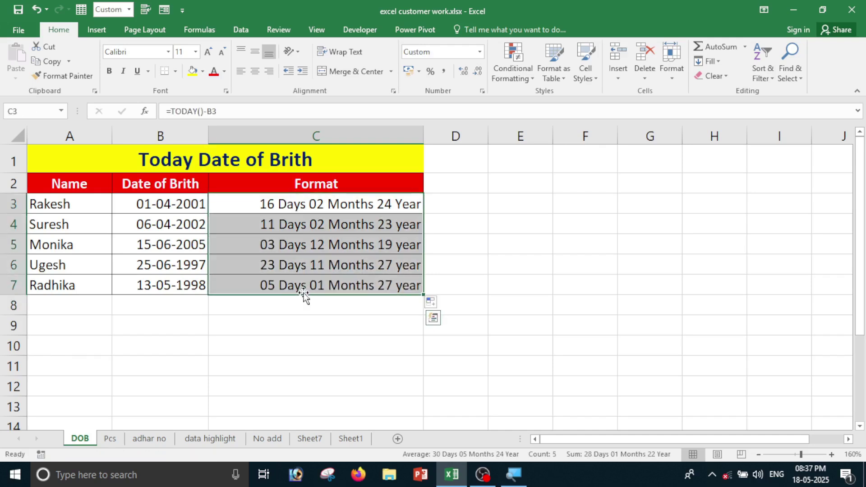
click(311, 342)
drag(290, 207, 309, 275)
click(313, 321)
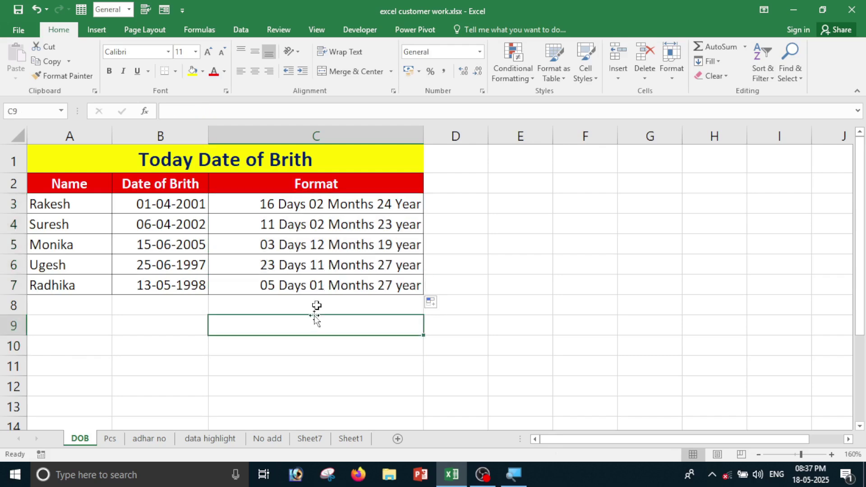
drag(340, 206, 311, 285)
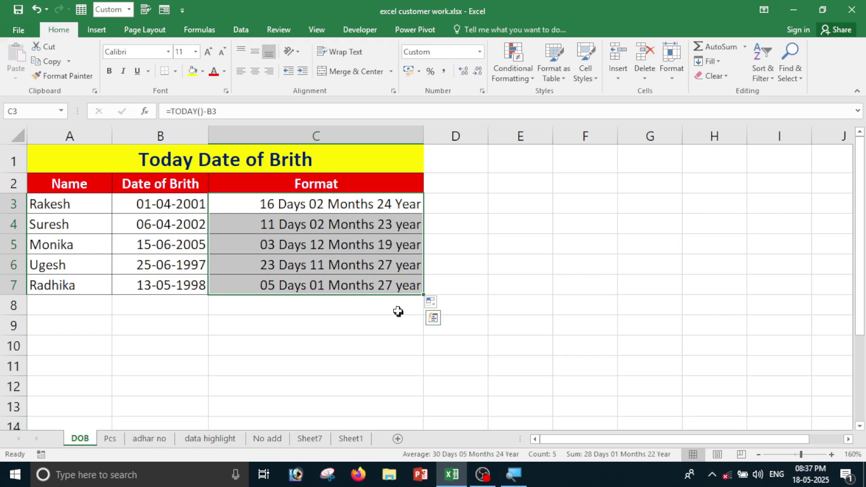
On the Pcs sheet, enter Mouse's quantity 4 and rate 500 in D3:E3.
click(118, 443)
click(178, 384)
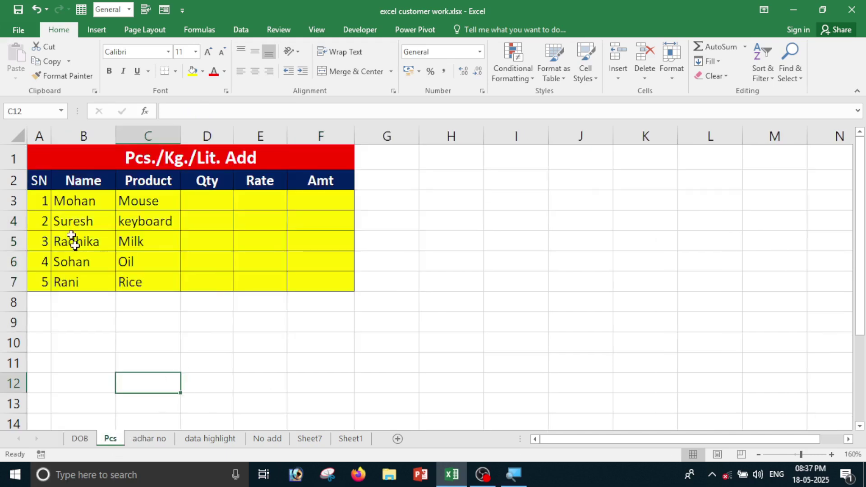
drag(77, 202, 85, 261)
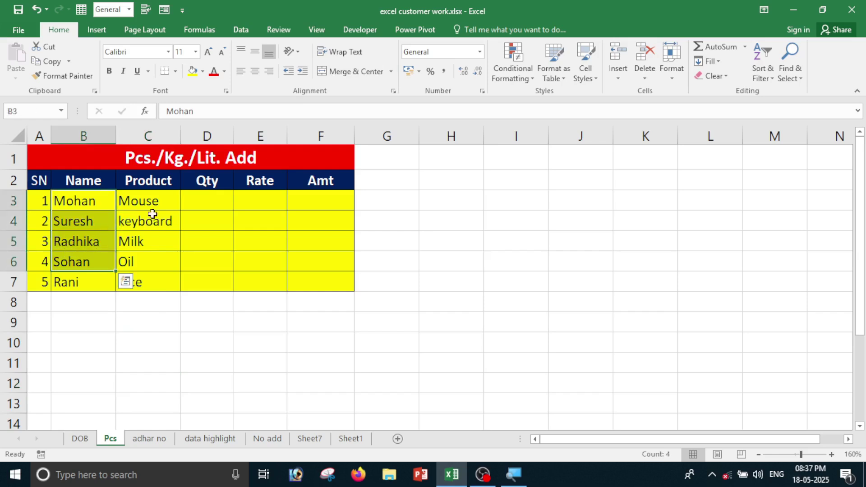
drag(142, 199, 144, 228)
click(207, 196)
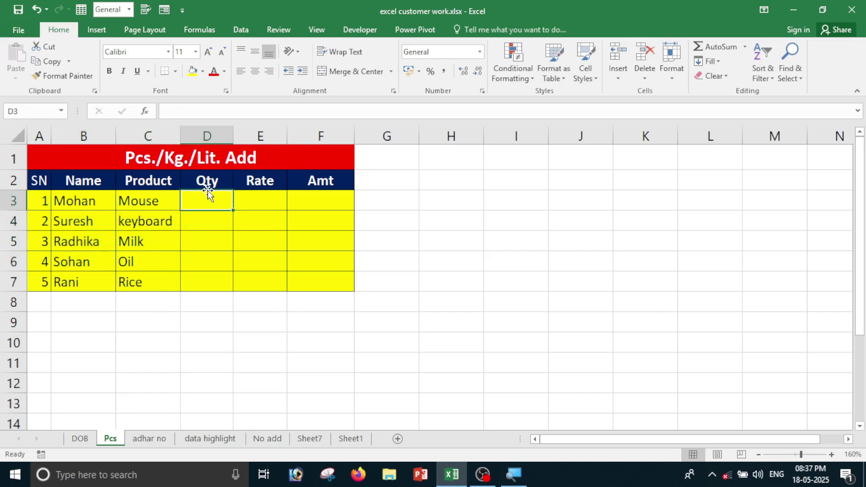
text(4)
key(Tab)
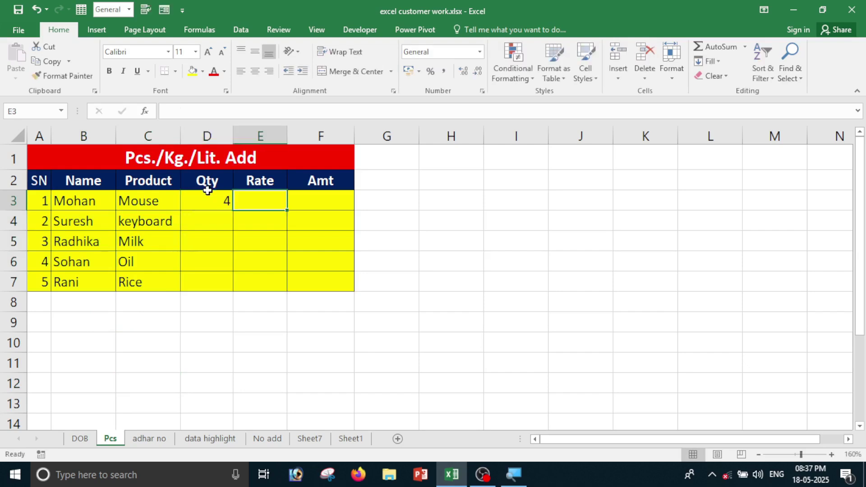
text(500)
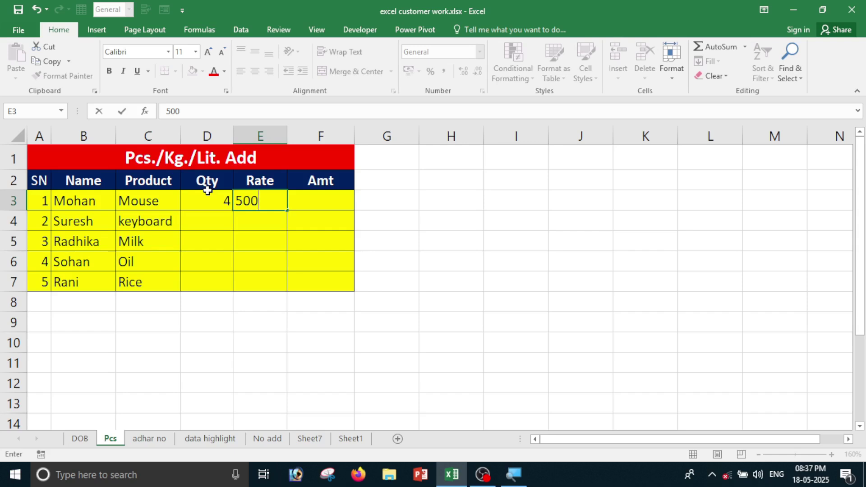
key(Tab)
Change D3 to 4pcs and enter =D3*E3 in F3, which returns #VALUE!
click(210, 200)
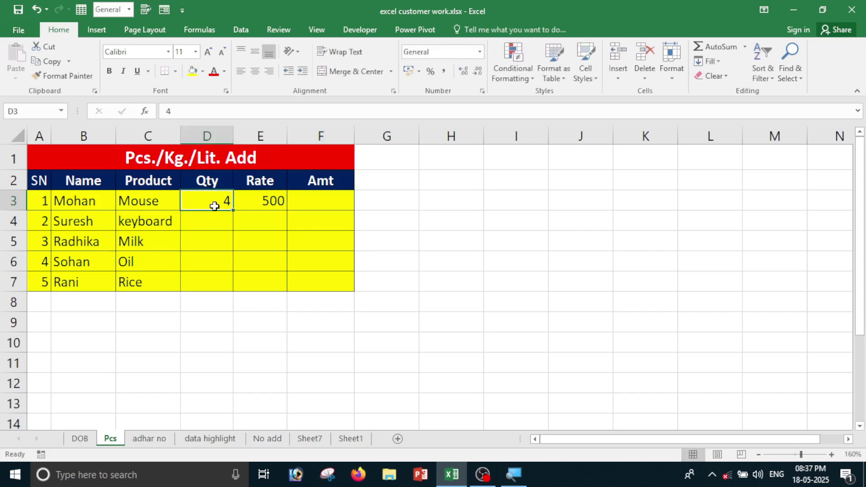
text(4pcs)
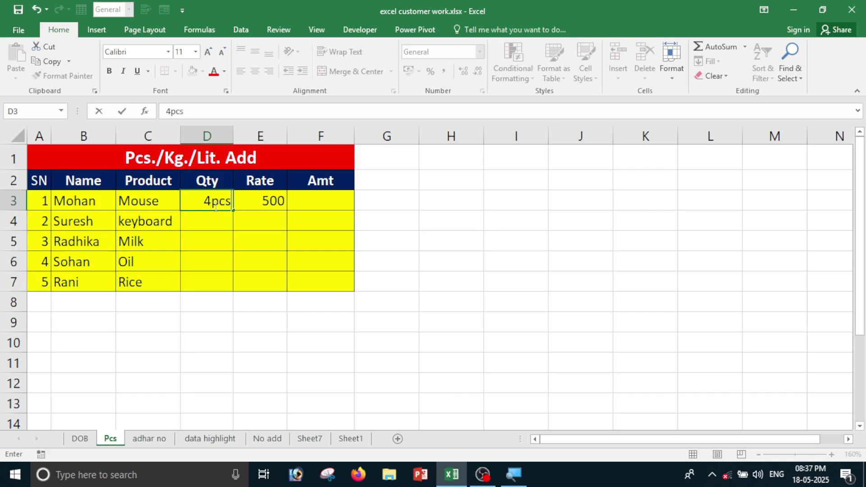
key(Tab)
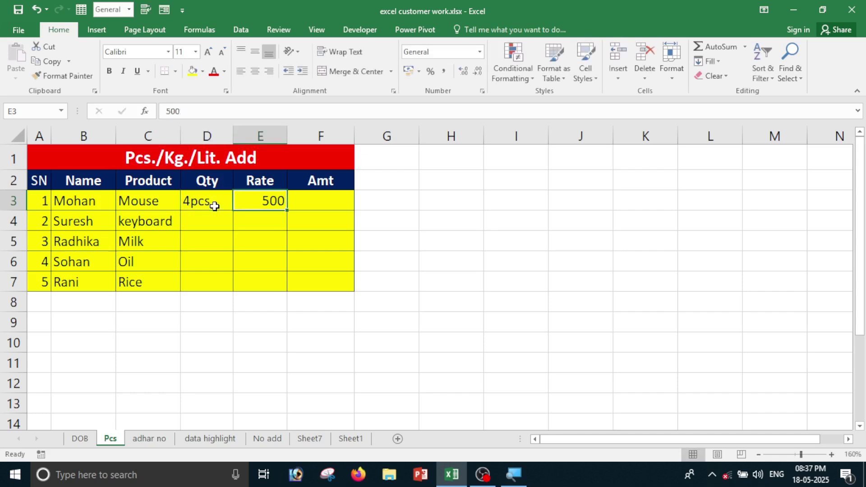
key(Tab)
text(=)
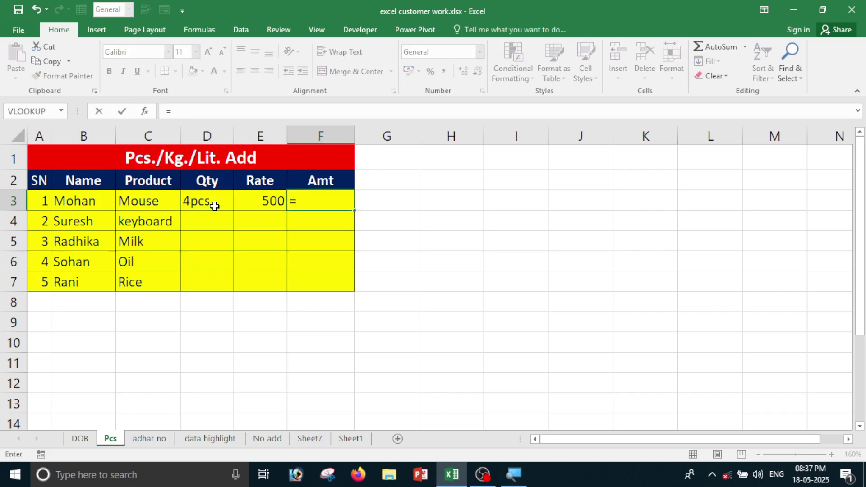
click(198, 208)
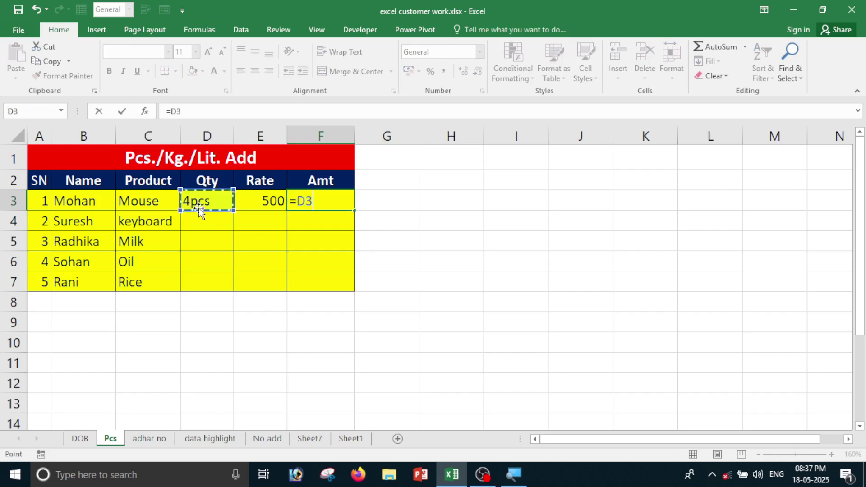
text(*)
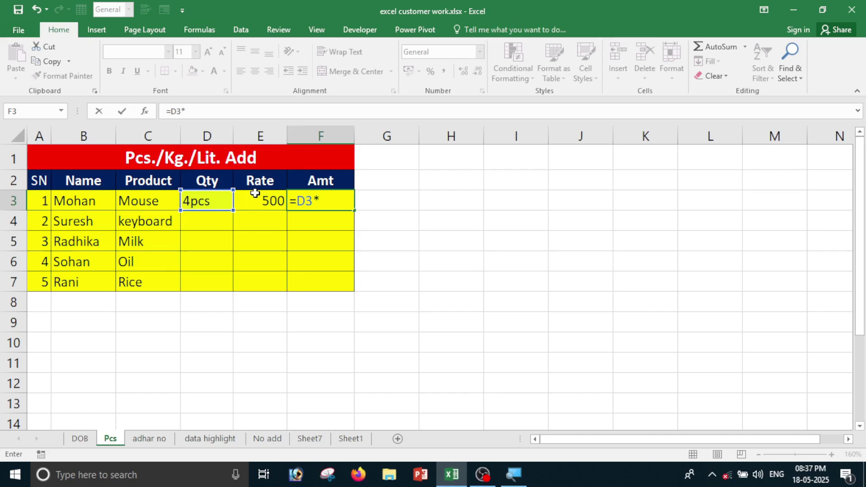
click(256, 194)
key(Return)
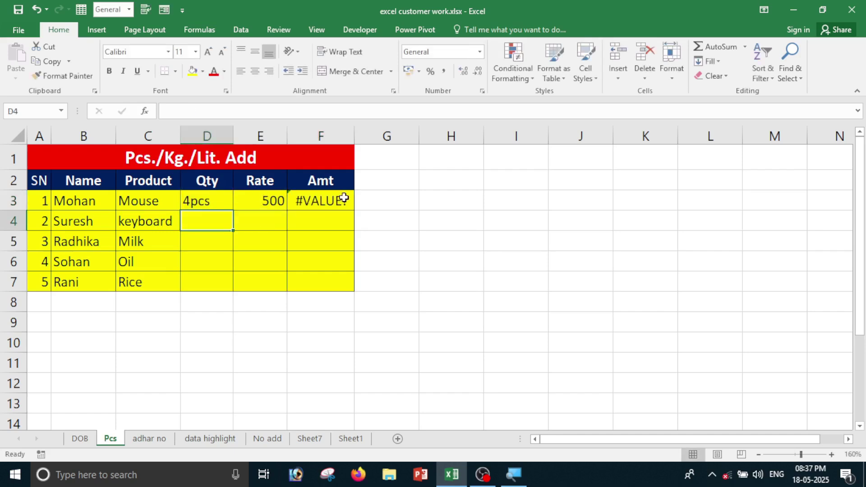
click(332, 199)
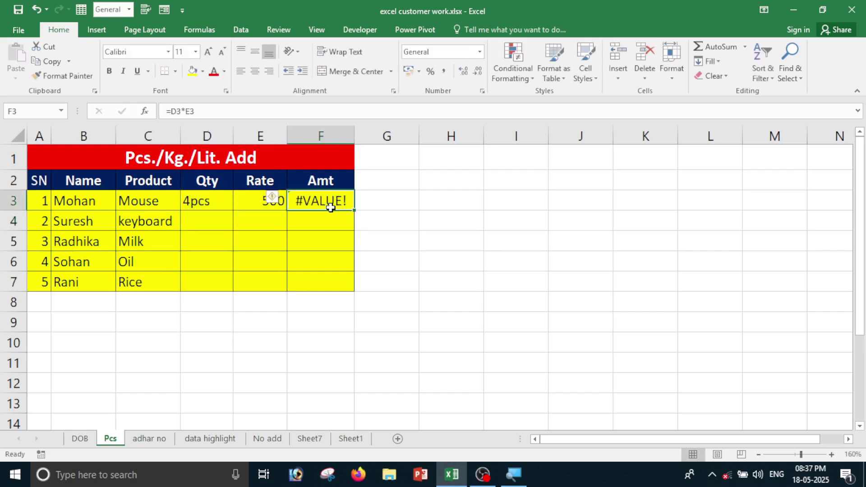
Clear the #VALUE! formula from F3 and the 4pcs entry from D3.
click(201, 204)
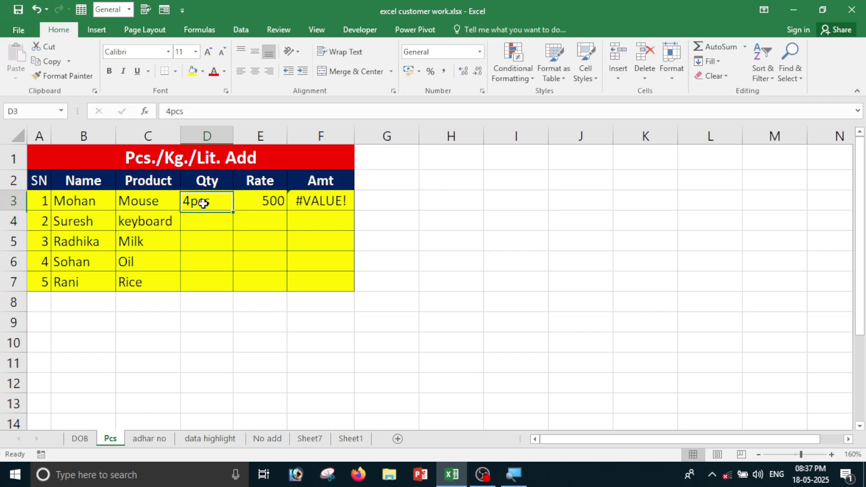
drag(203, 204, 206, 272)
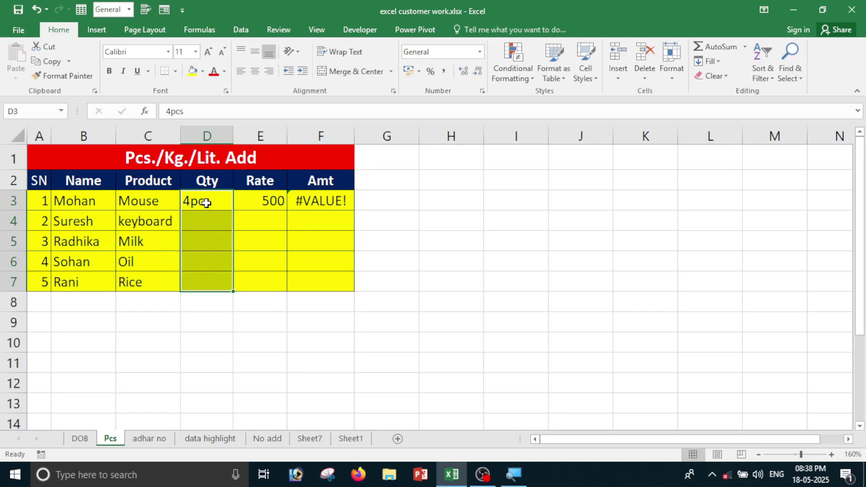
drag(206, 201, 202, 284)
click(312, 206)
key(Delete)
click(208, 200)
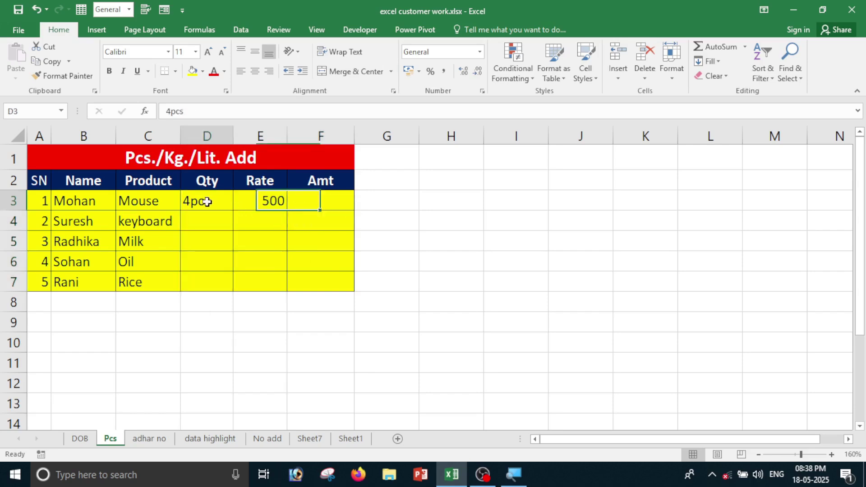
key(Delete)
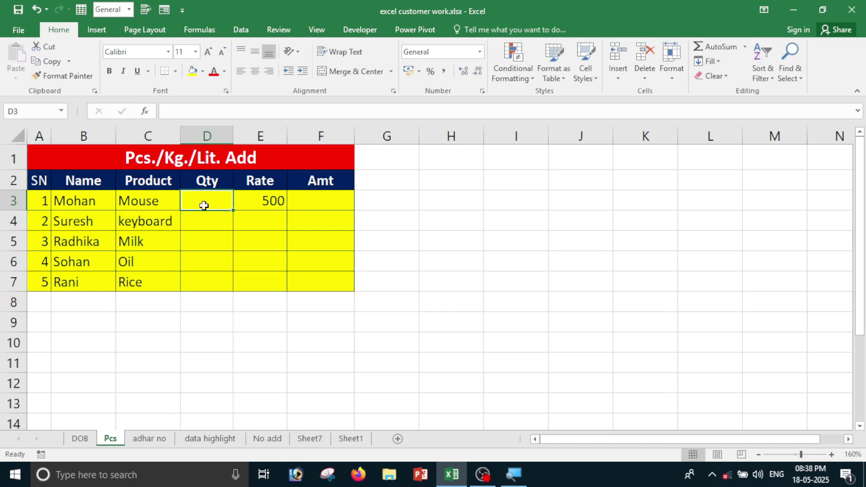
Replace D3's General format with the custom number format # "Pcs".
click(483, 91)
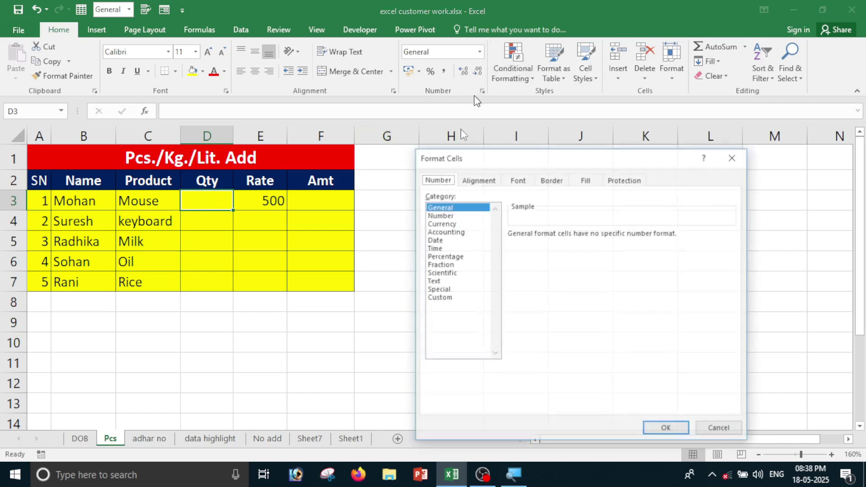
click(441, 298)
click(543, 245)
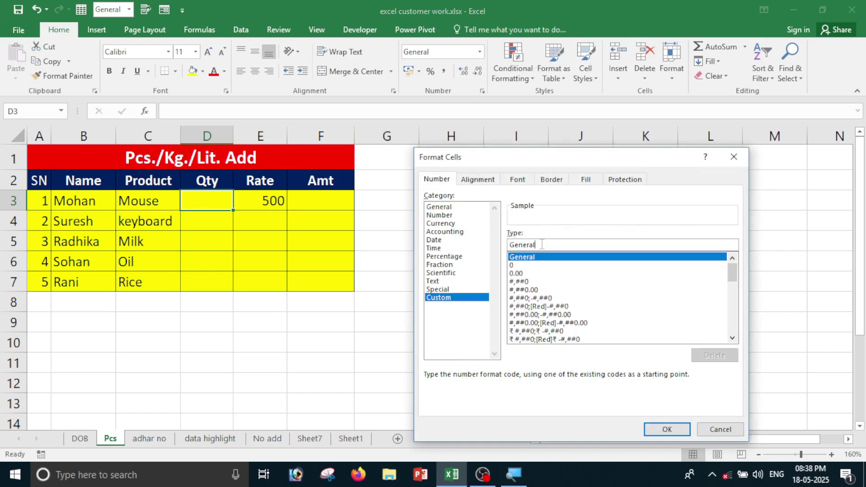
key(BackSpace)
key(BackSpace)
key(BackSpace)
key(BackSpace)
key(BackSpace)
key(BackSpace)
key(BackSpace)
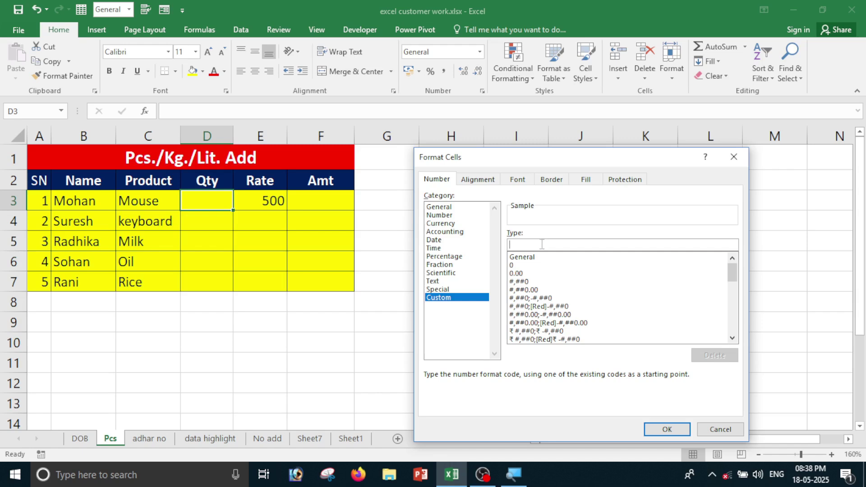
text(# "Pcs)
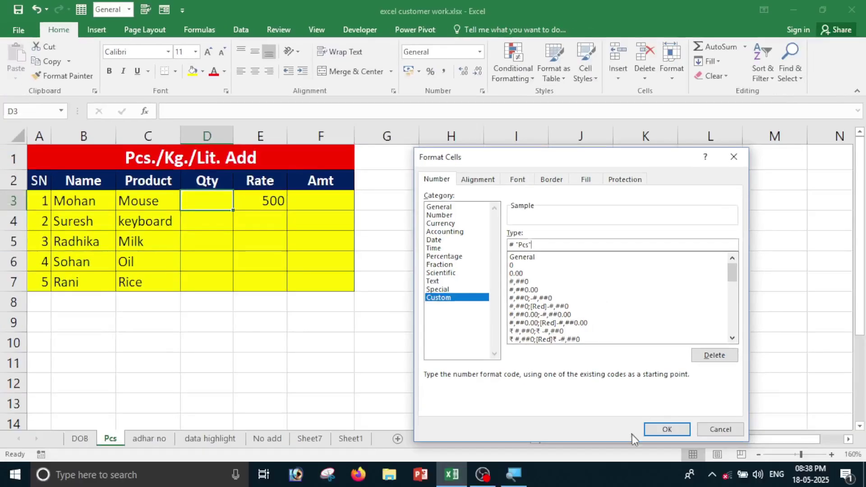
click(729, 486)
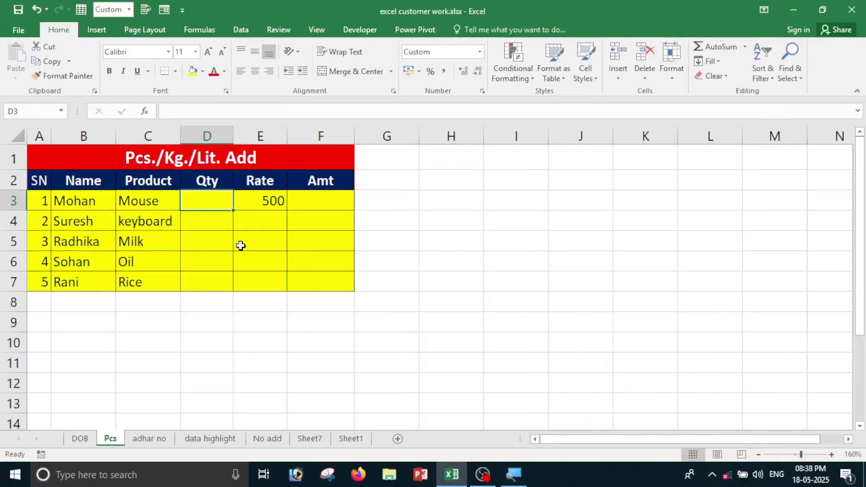
Enter 5 in D3, shown as 5 Pcs, and =D3*E3 in F3, giving 2500.
text(5)
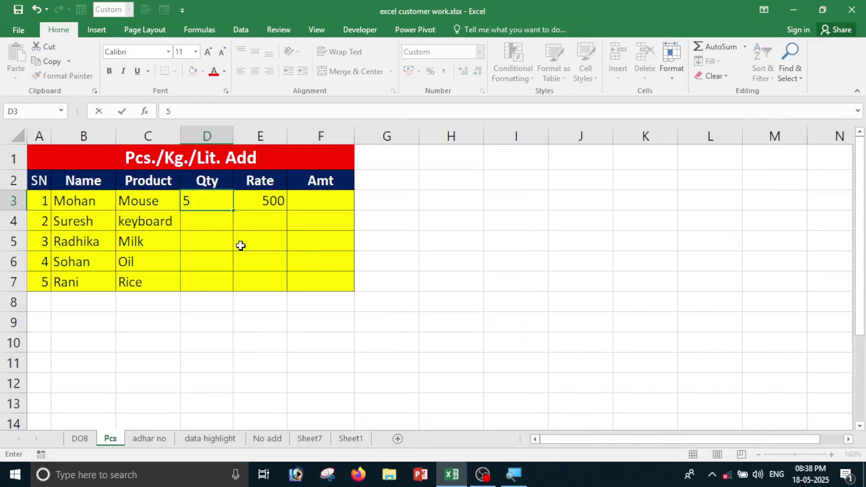
key(Tab)
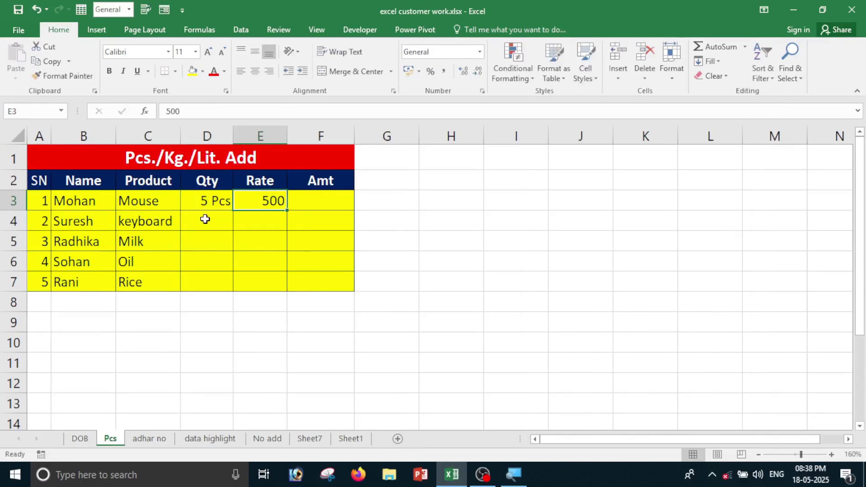
click(321, 203)
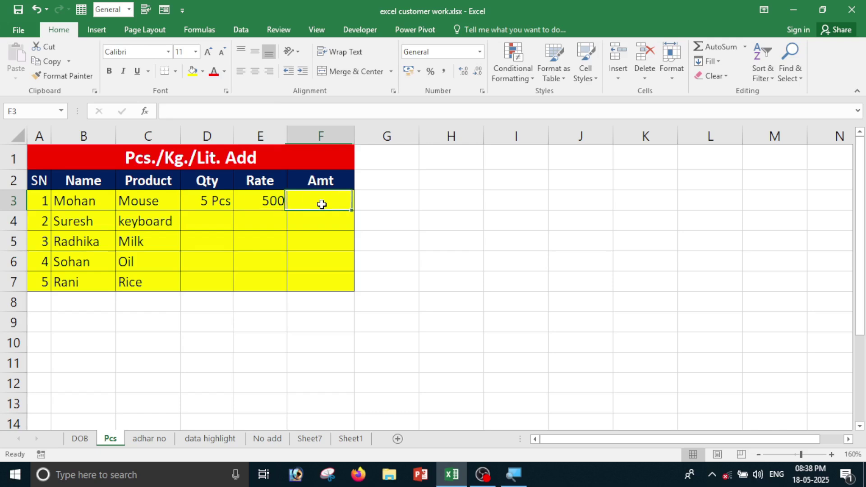
text(=)
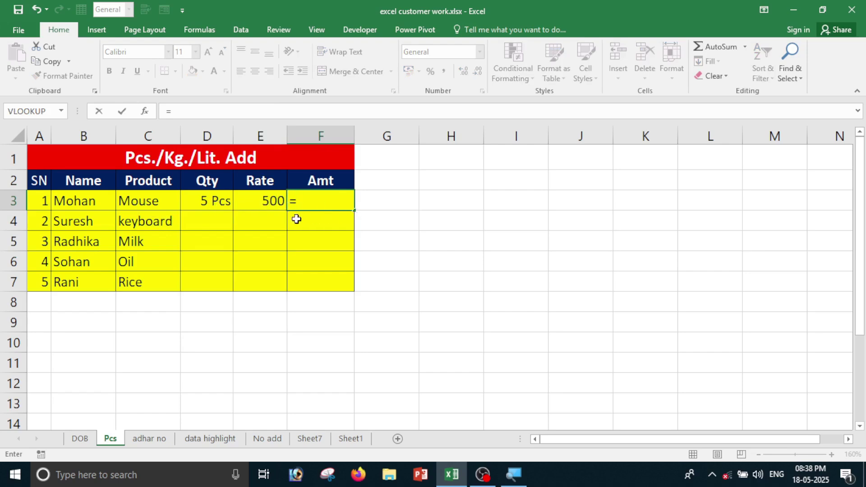
click(220, 201)
text(*)
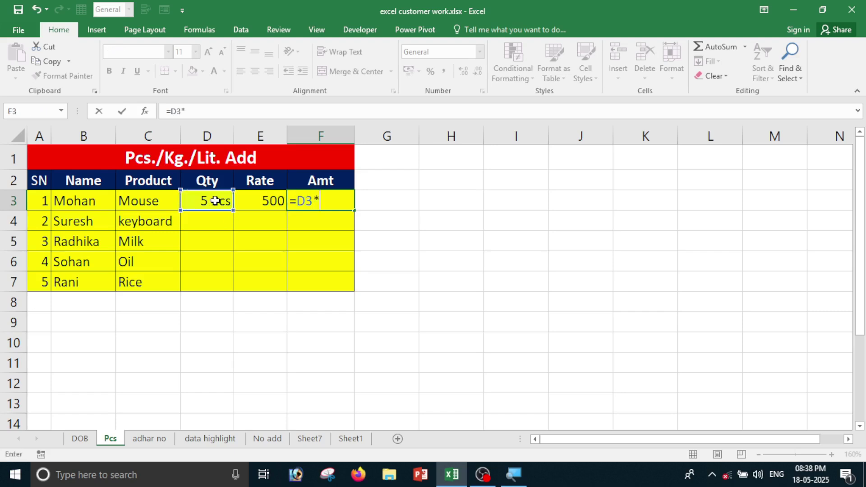
click(256, 199)
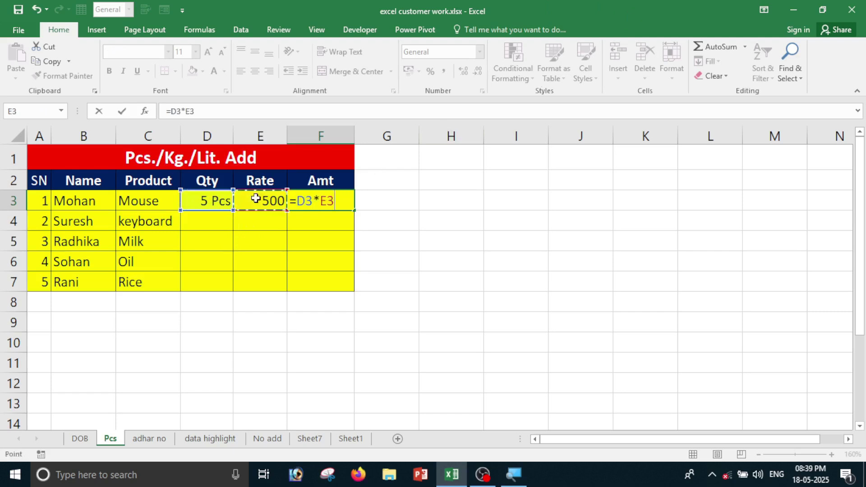
key(Return)
click(320, 201)
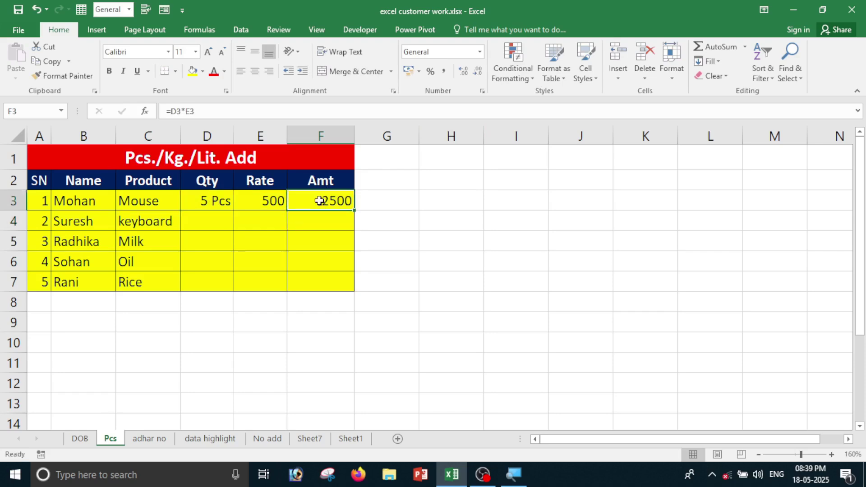
Enter the keyboard quantity 6 in D4.
click(213, 226)
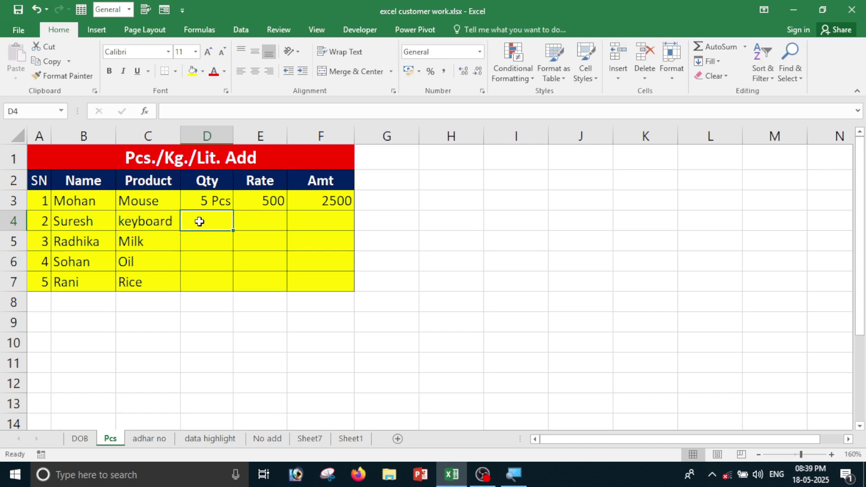
text(6)
key(Return)
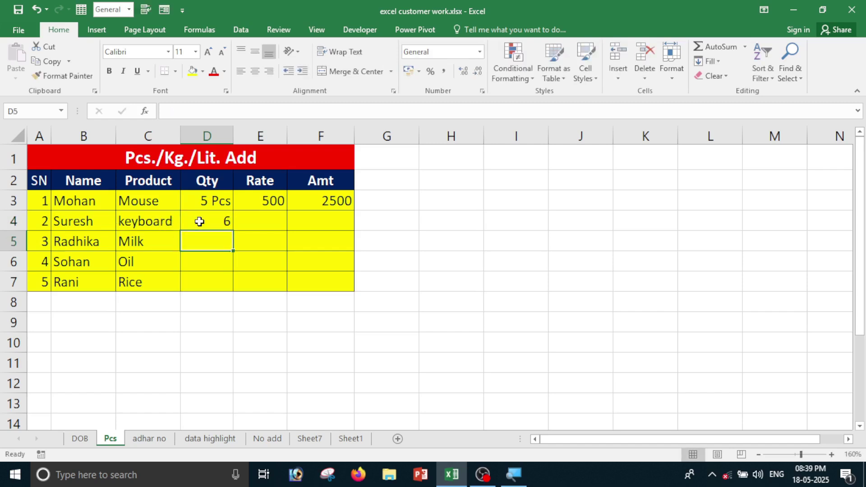
click(200, 221)
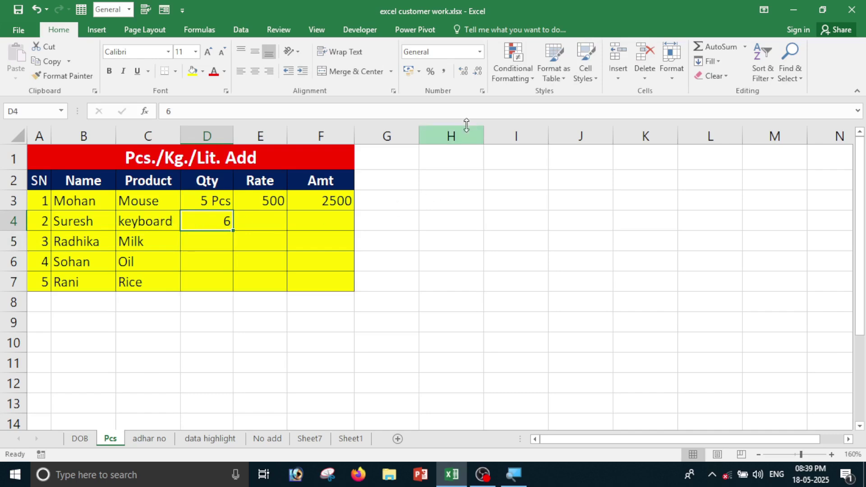
Give D4 the custom format # "Pcs" so it shows 6 Pcs.
click(483, 91)
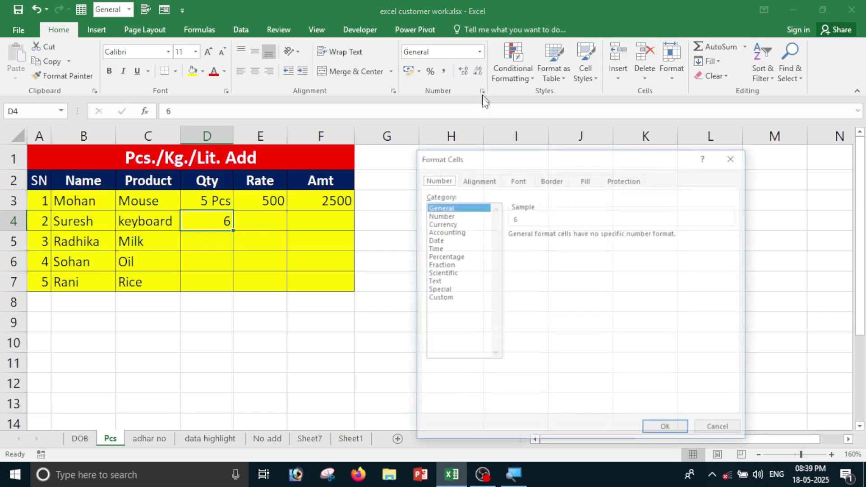
click(447, 298)
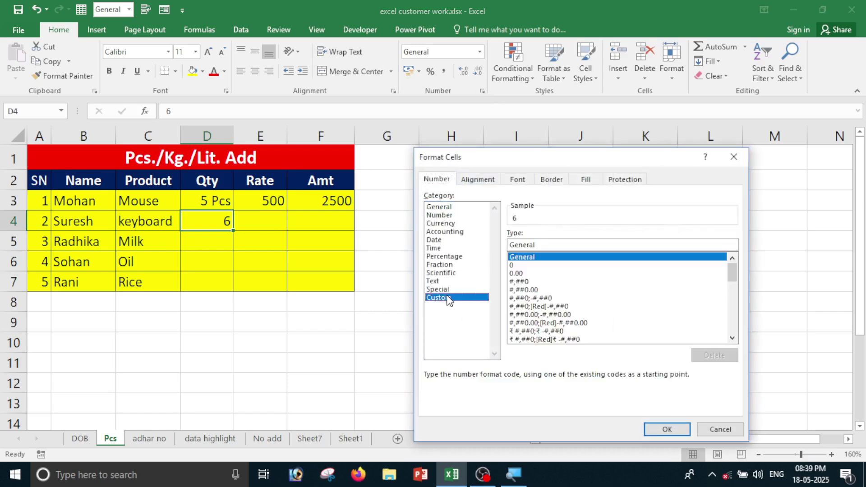
click(544, 247)
key(BackSpace)
key(BackSpace)
key(BackSpace)
key(BackSpace)
key(BackSpace)
key(BackSpace)
key(BackSpace)
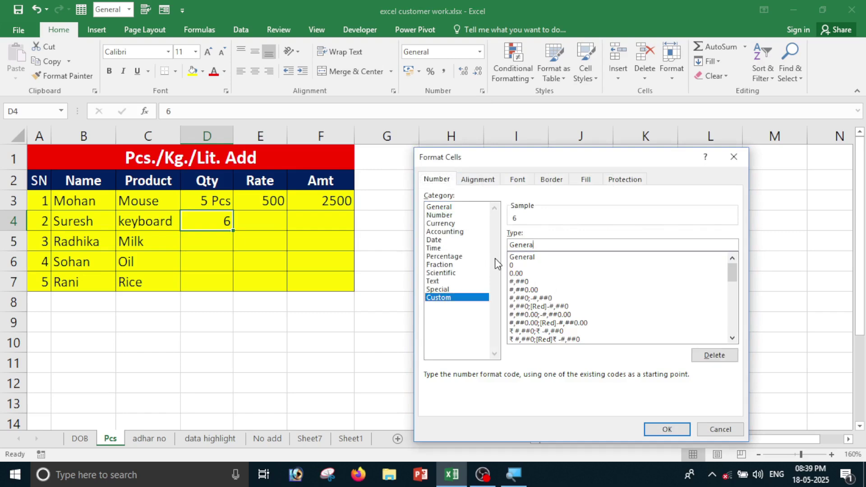
text(# "Pcs")
click(658, 431)
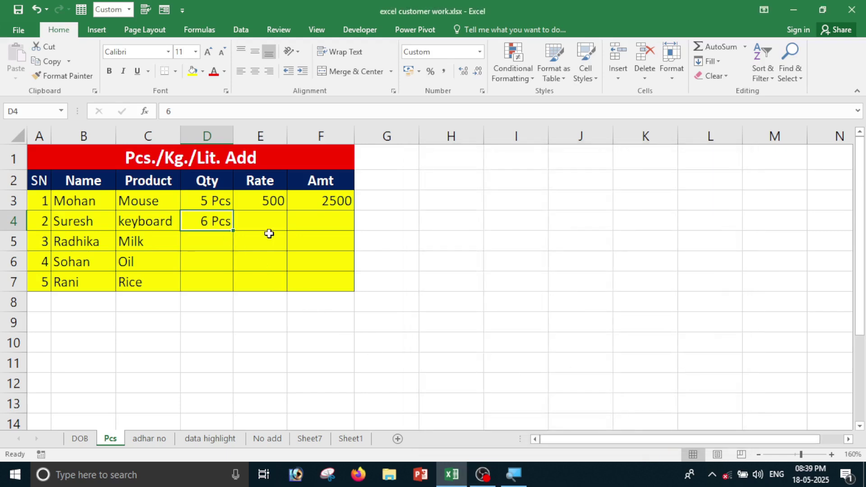
Enter rate 200 in E4 and =D4*E4 in F4, returning 1200.
click(259, 220)
text(200)
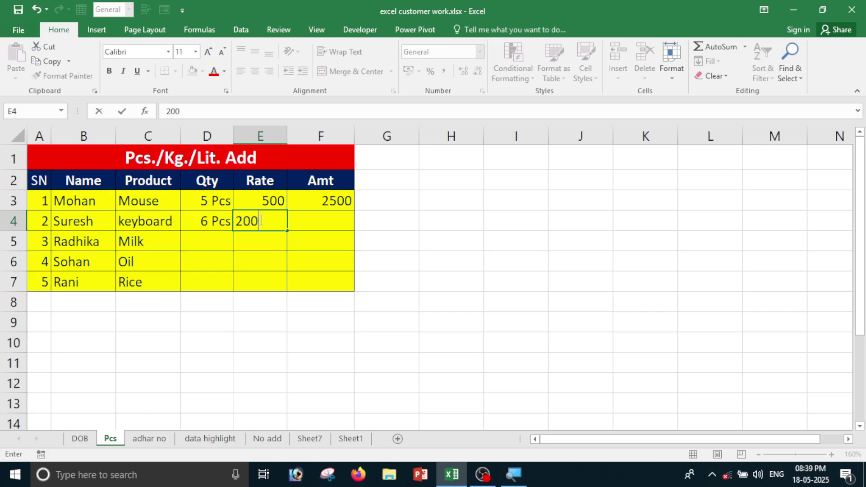
key(Tab)
text(=)
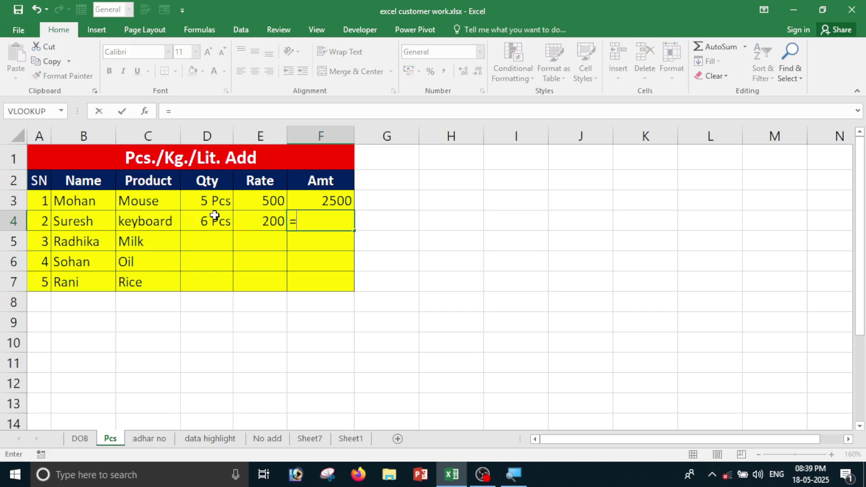
click(212, 217)
text(-*)
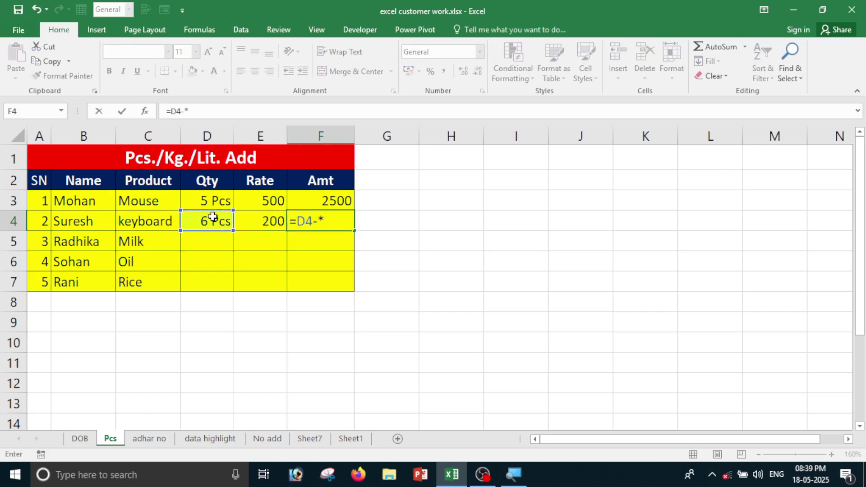
key(BackSpace)
key(BackSpace)
click(213, 217)
text(*)
click(276, 219)
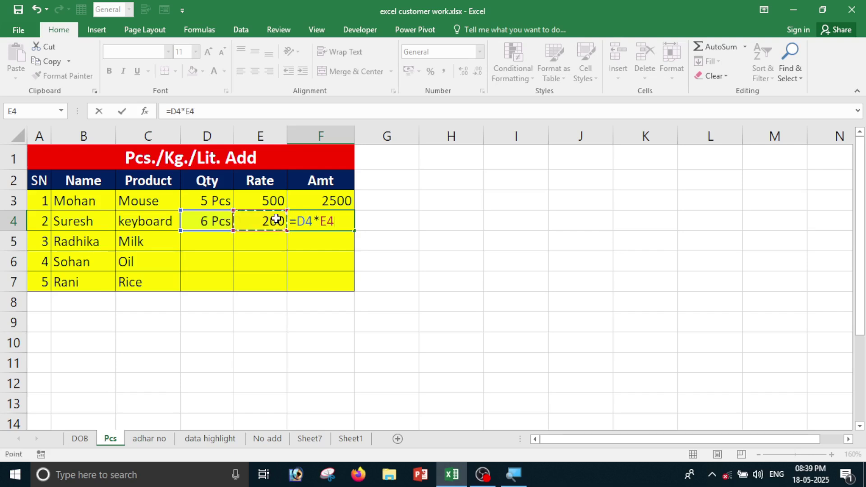
key(Return)
click(324, 222)
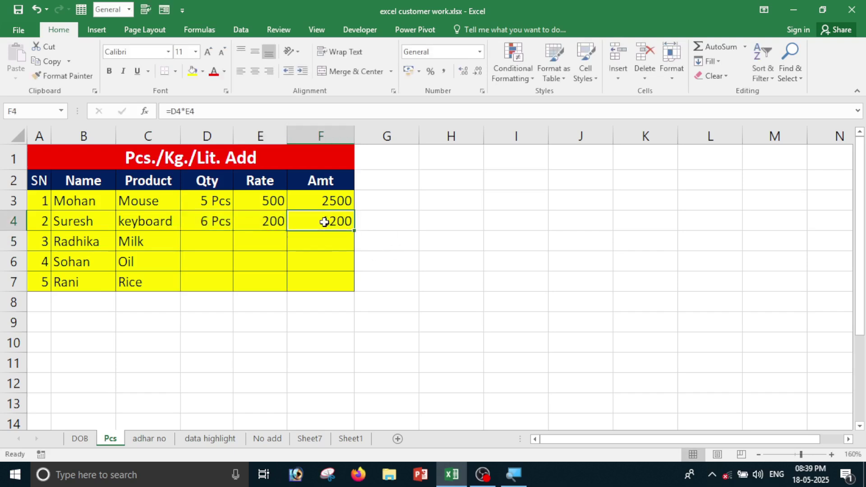
click(146, 250)
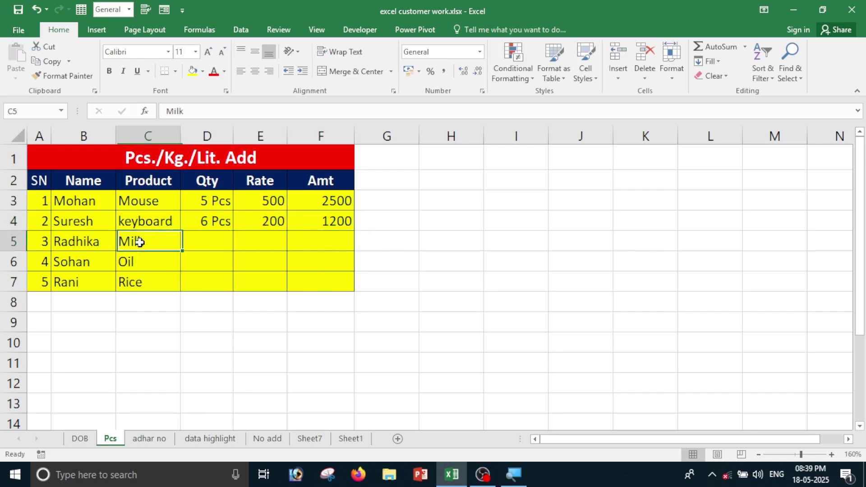
Select the empty Milk and Oil quantity cells D5:D6.
click(144, 266)
click(145, 285)
drag(201, 240, 196, 275)
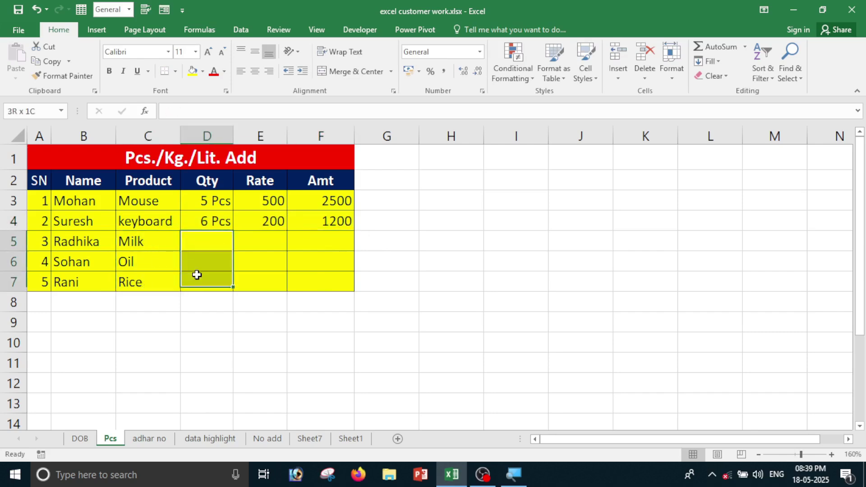
click(211, 319)
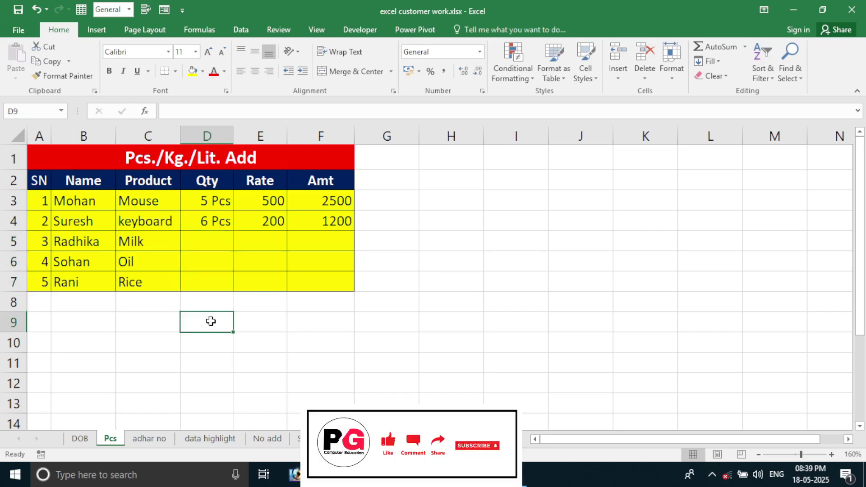
click(179, 243)
click(205, 240)
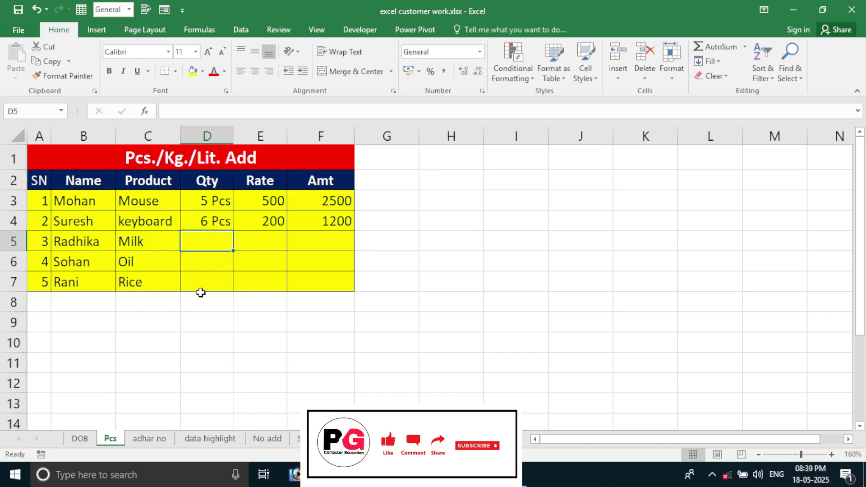
click(207, 259)
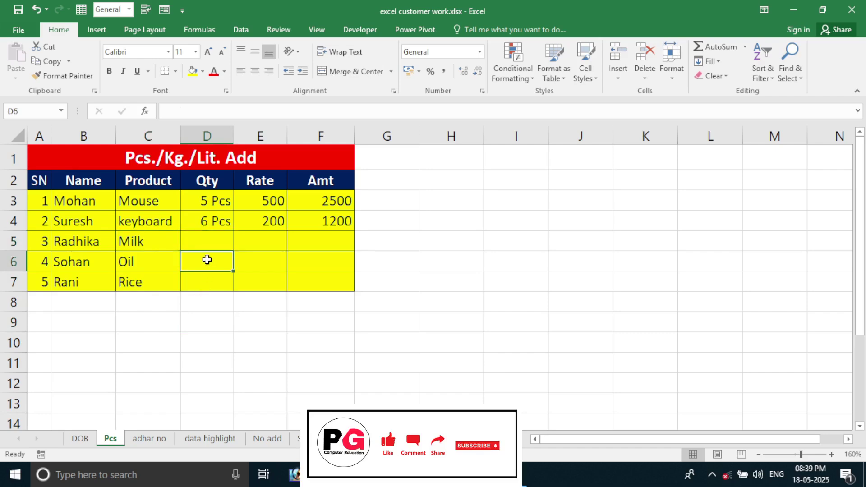
click(207, 283)
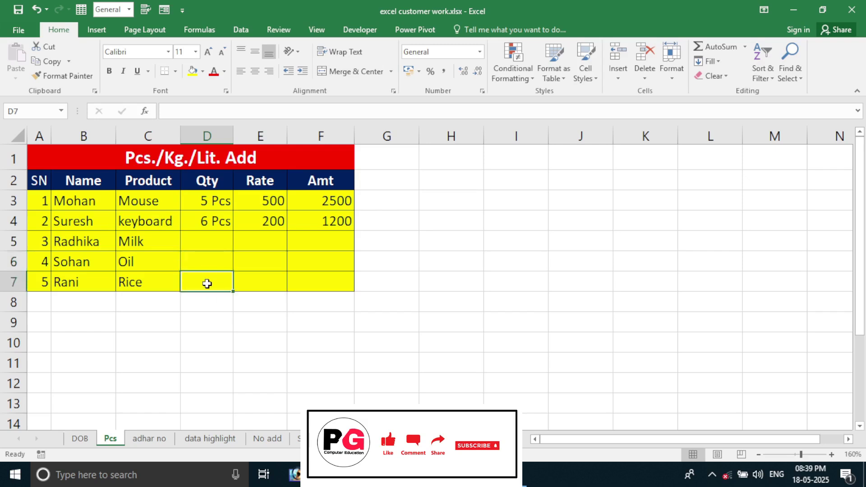
mouse_move(199, 239)
mouse_down()
mouse_move(197, 263)
mouse_move(203, 240)
mouse_move(203, 256)
mouse_up()
click(201, 336)
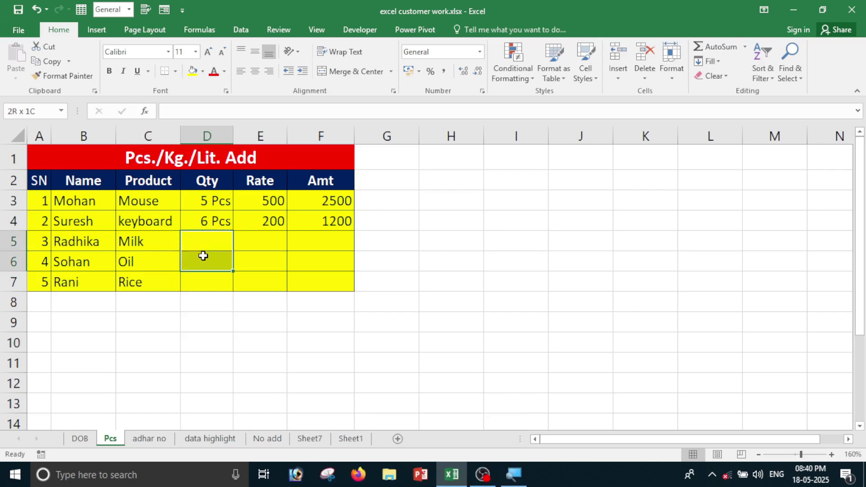
Apply the custom number format # "Lit" to D5:D6.
click(481, 92)
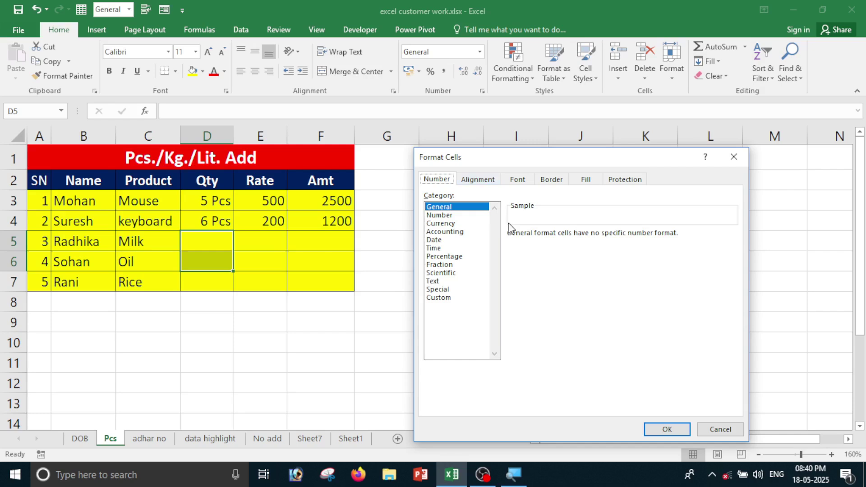
click(454, 299)
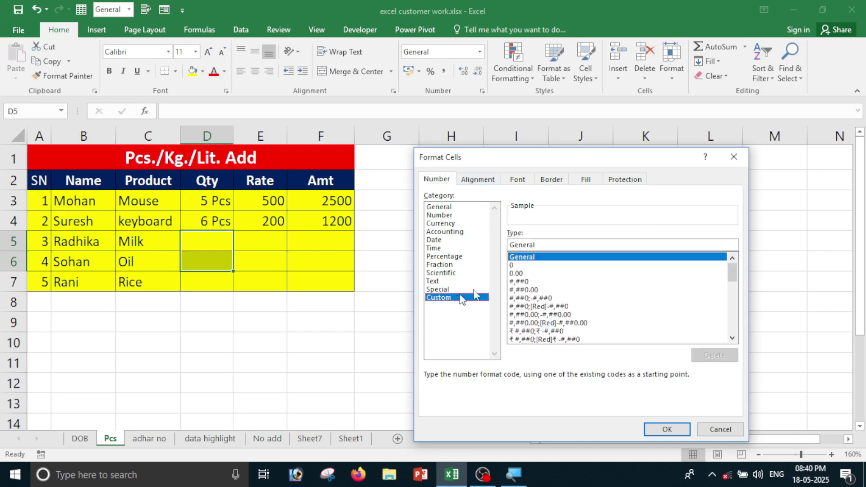
click(545, 247)
key(BackSpace)
key(BackSpace)
key(BackSpace)
key(BackSpace)
key(BackSpace)
key(BackSpace)
key(BackSpace)
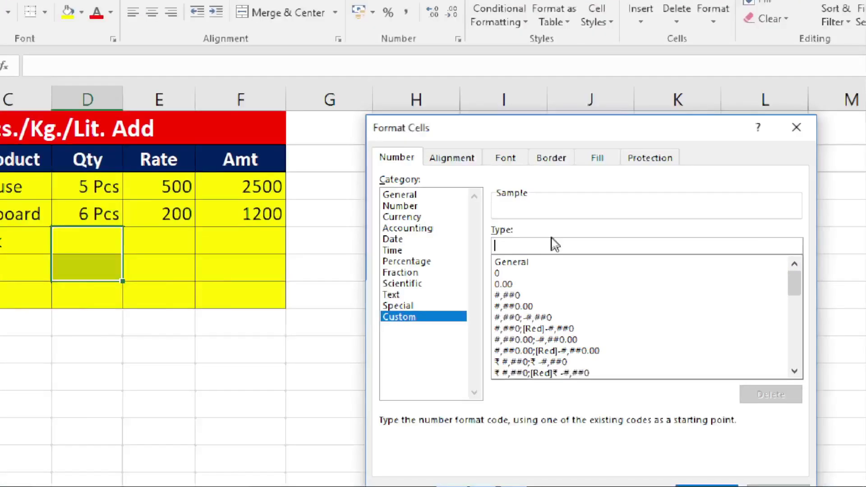
text(# "Lit)
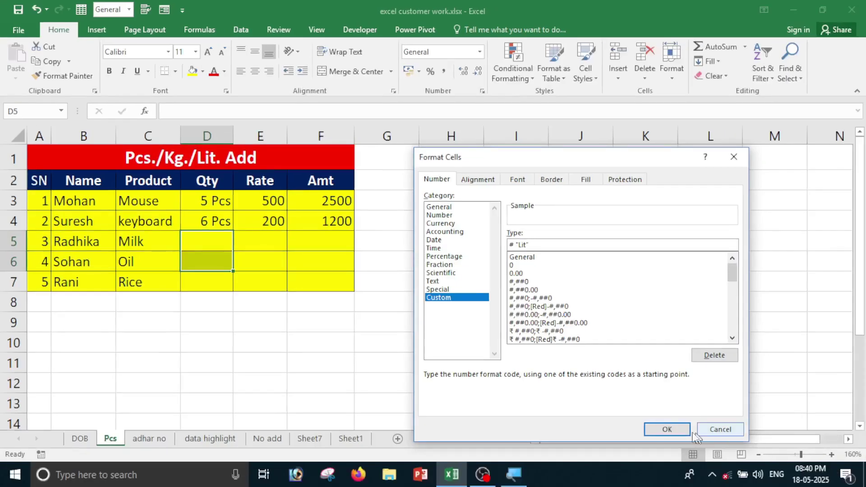
click(673, 429)
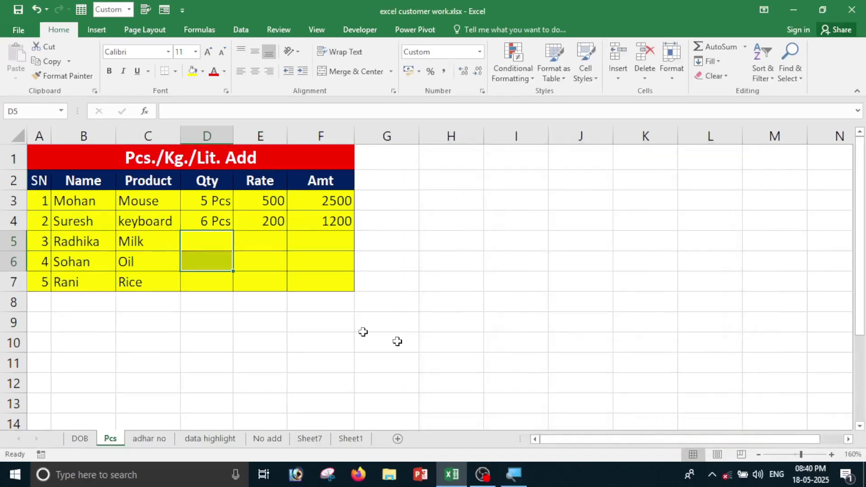
Fill Milk's row with quantity 5, rate 40 and amount formula =D5*E5.
click(207, 235)
text(5)
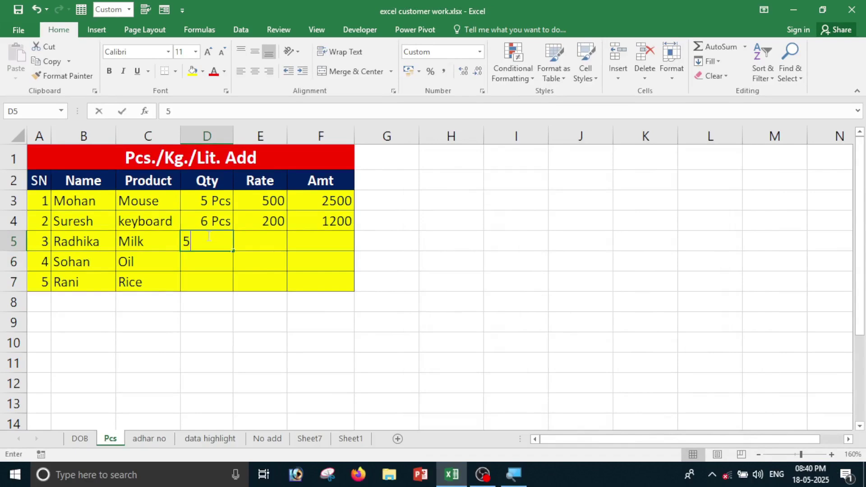
key(Tab)
text(40)
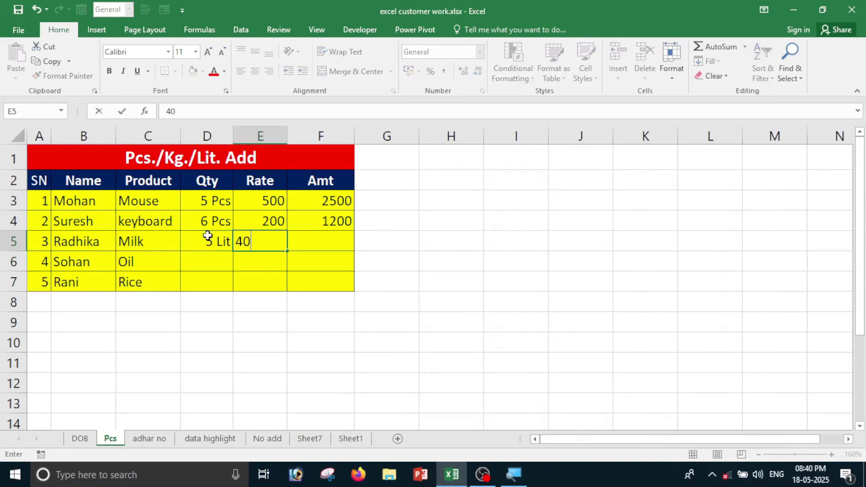
key(Tab)
text(=)
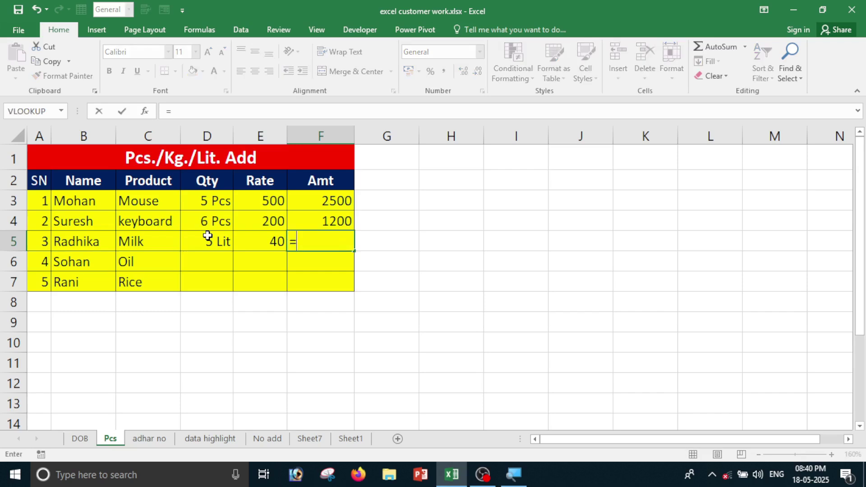
click(208, 235)
text(*)
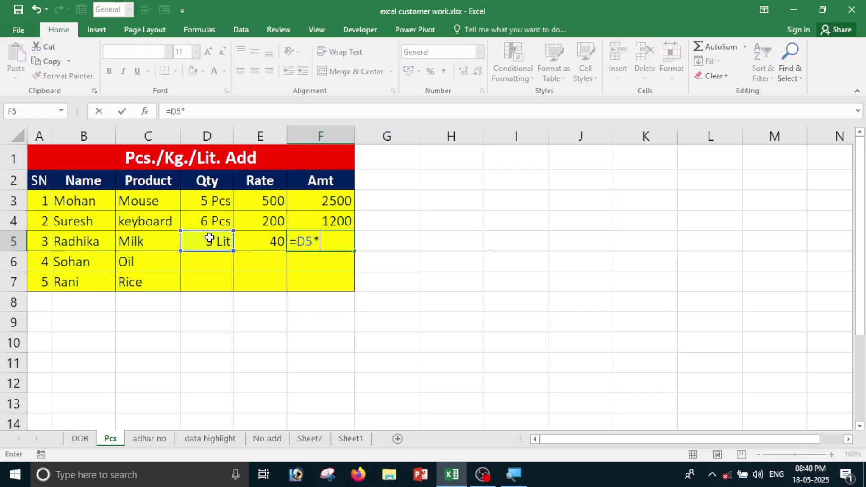
key(Left)
key(Return)
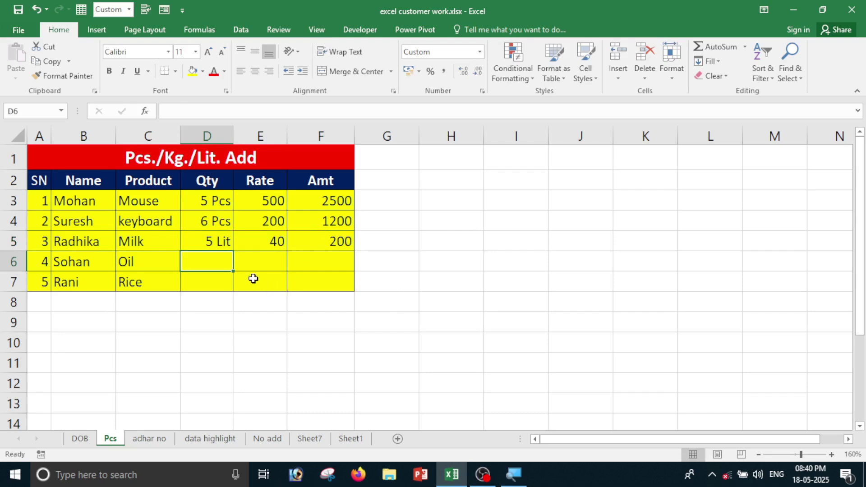
Fill Oil's row with quantity 6, rate 100 and amount formula =D6*E6, giving 600.
text(6)
key(Tab)
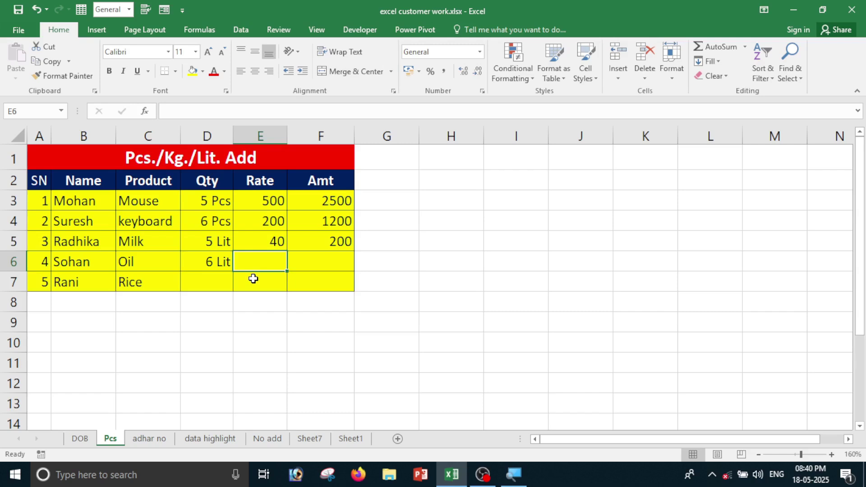
text(100)
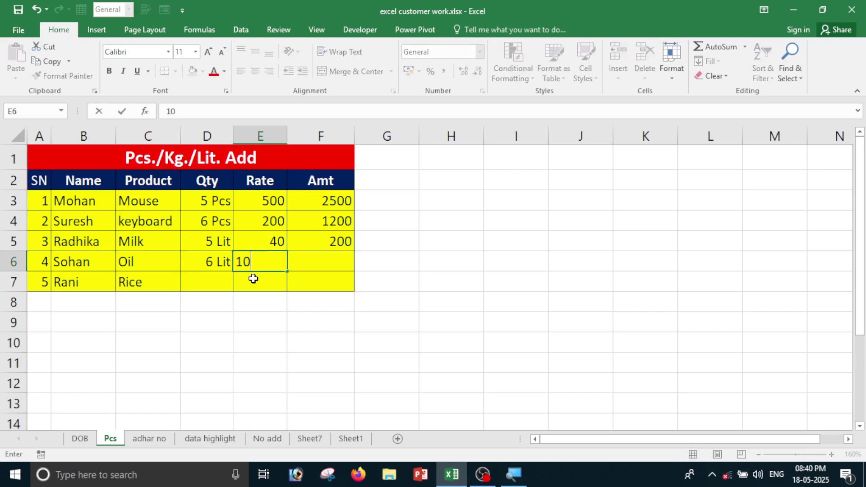
key(Tab)
text(=)
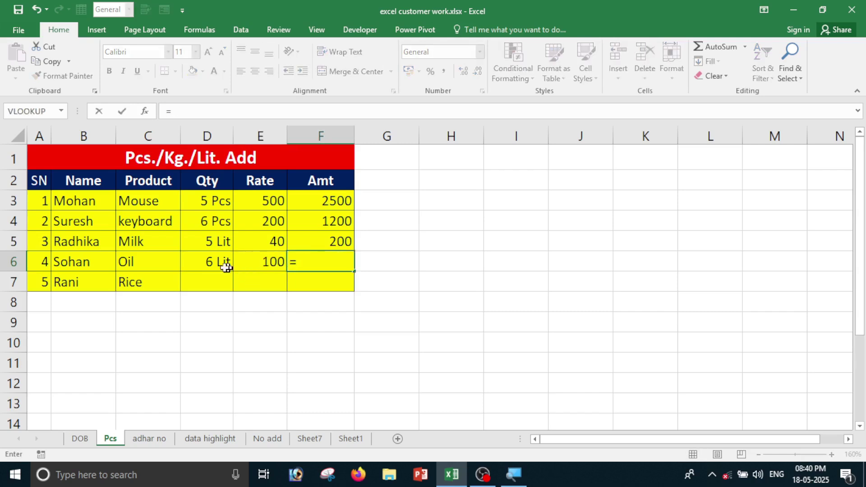
click(213, 267)
text(*)
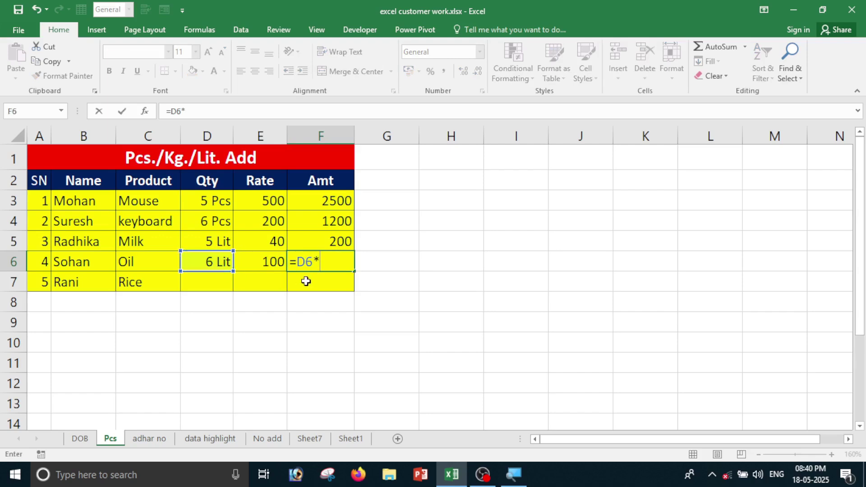
click(281, 264)
key(Return)
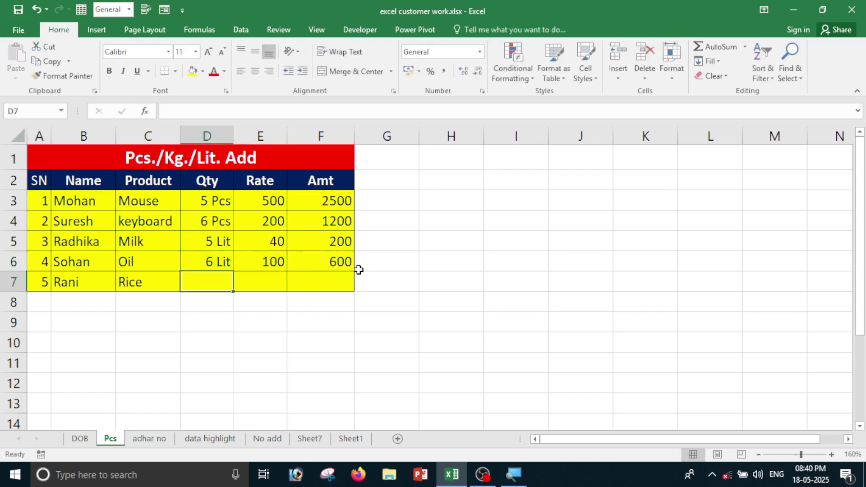
Review the table by selecting the quantities D3:D6 and amounts F3:F6.
click(243, 299)
click(204, 286)
click(229, 205)
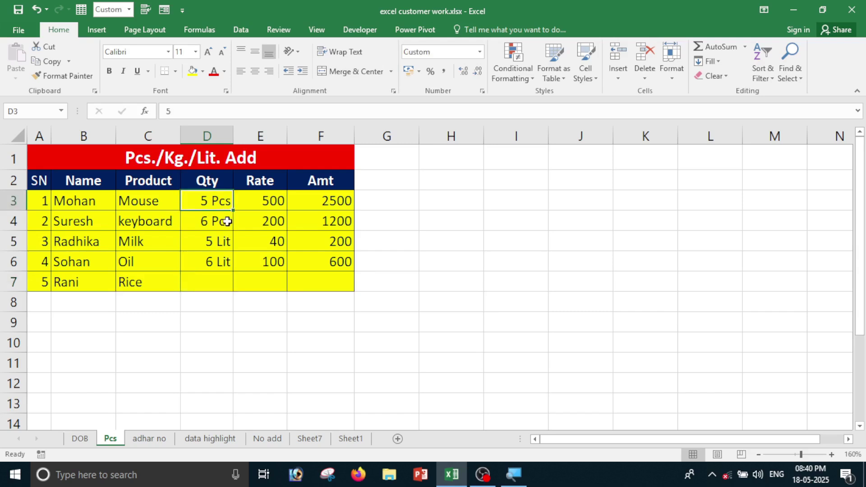
click(219, 277)
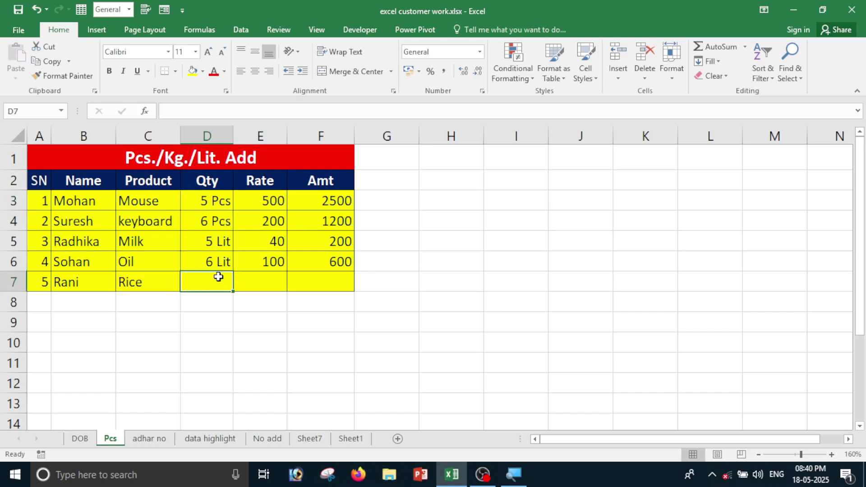
drag(213, 201, 218, 262)
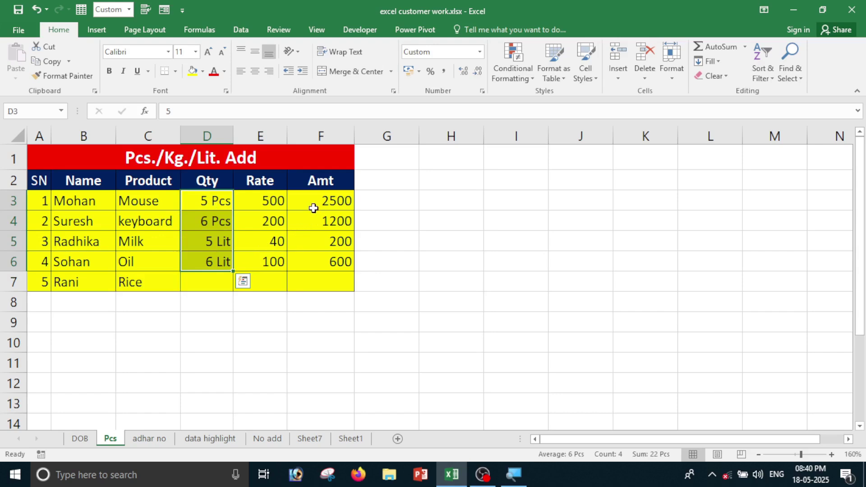
drag(314, 208, 315, 267)
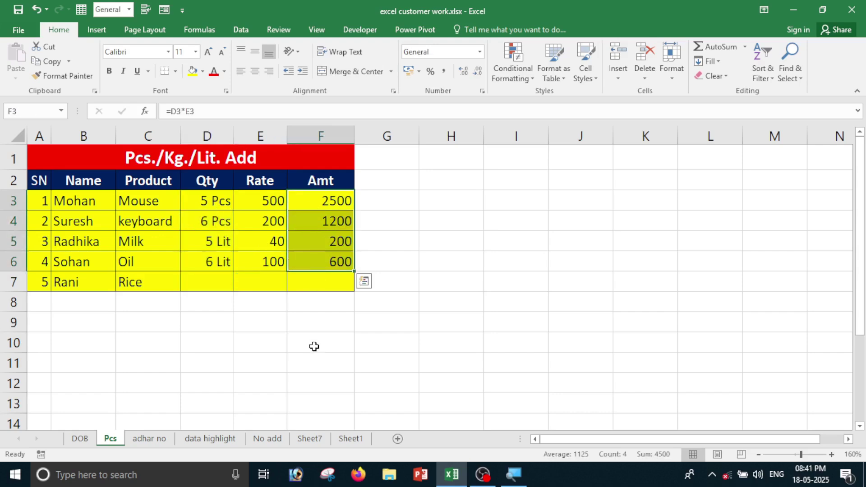
On the adhar no sheet, select the Aadhar numbers in C2:C6.
click(165, 440)
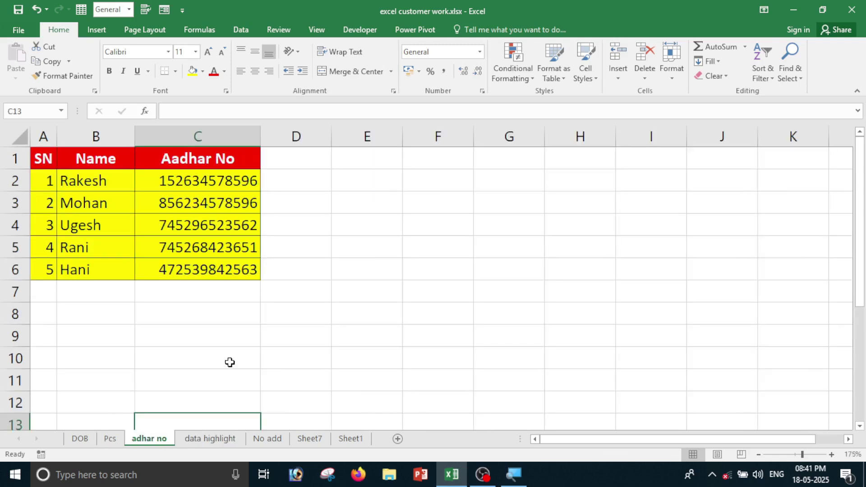
click(228, 359)
drag(141, 175, 144, 270)
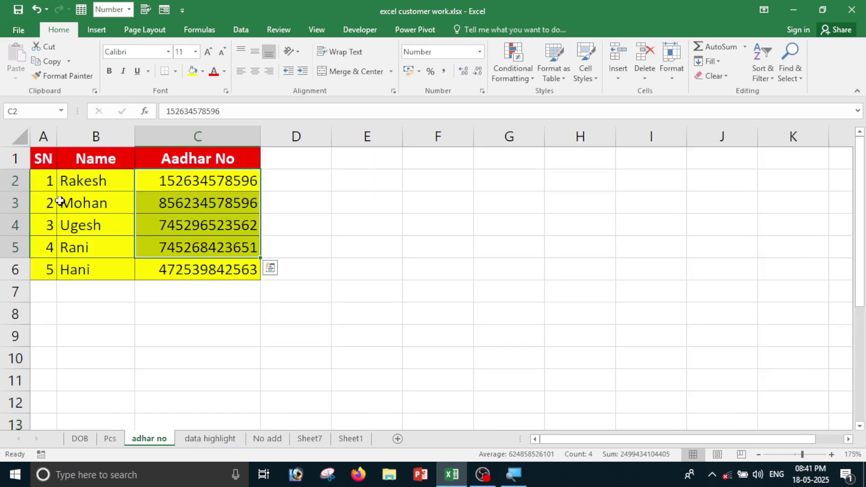
drag(106, 184, 92, 271)
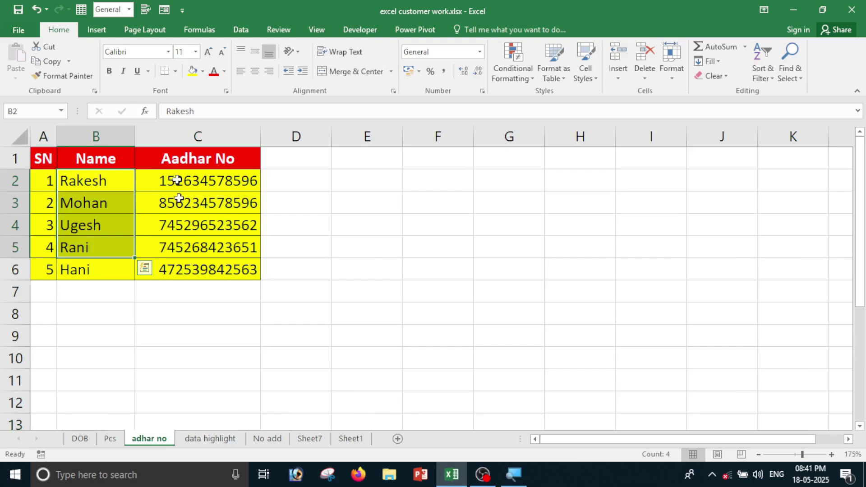
drag(173, 183, 197, 306)
click(291, 350)
drag(199, 186, 205, 276)
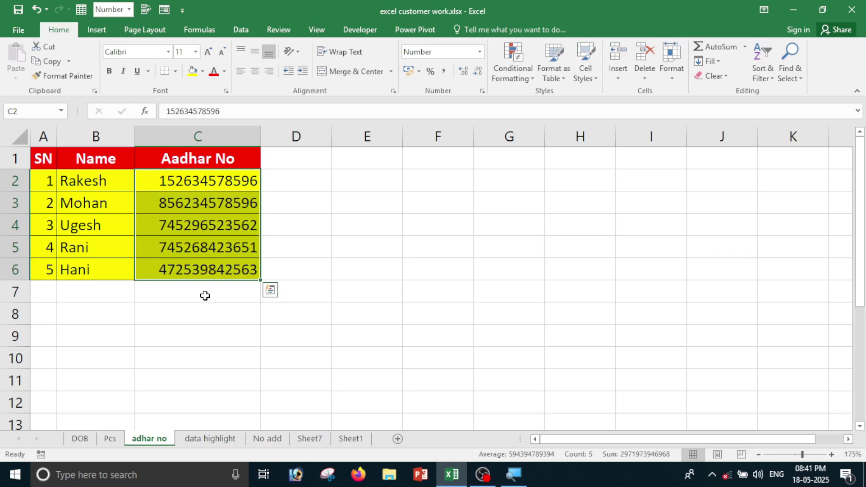
click(208, 322)
drag(206, 181, 205, 261)
click(481, 92)
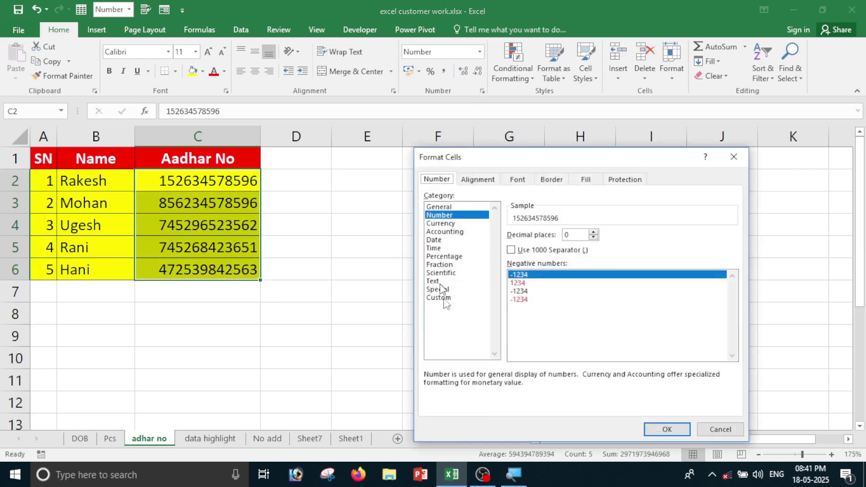
click(440, 297)
click(530, 245)
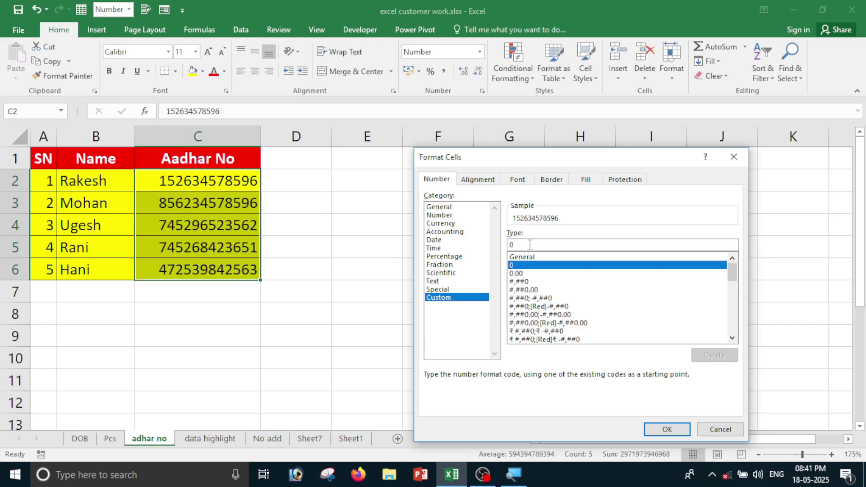
key(BackSpace)
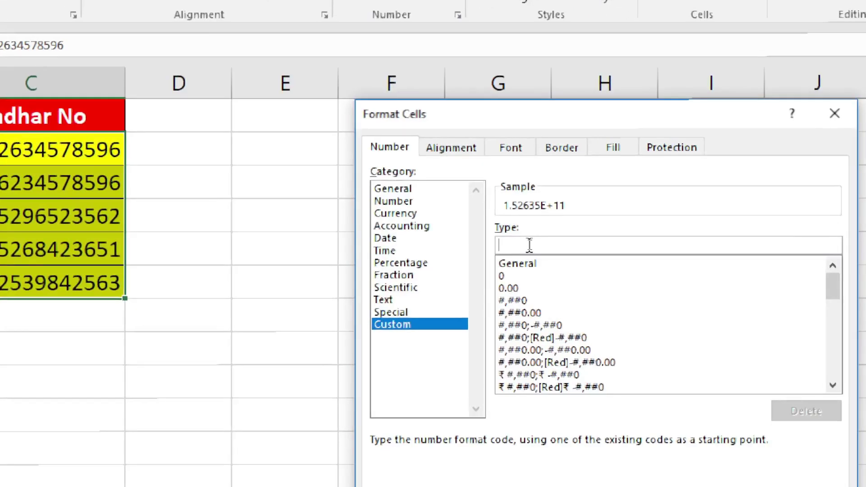
text(0000)
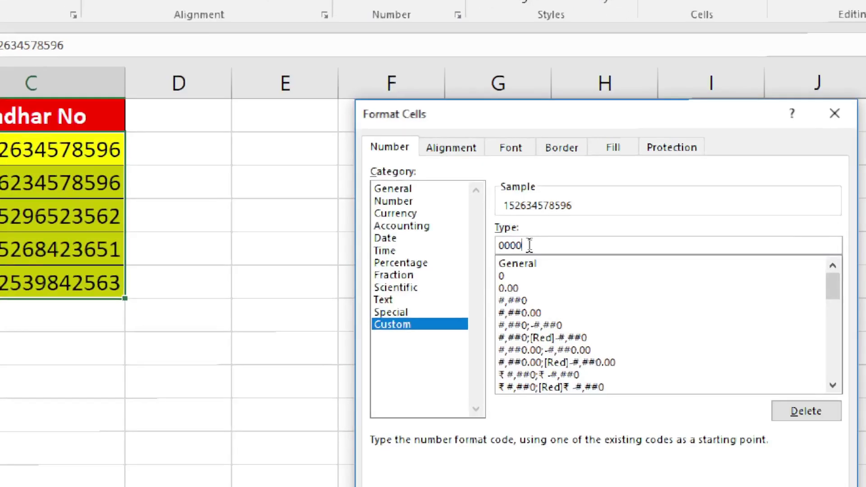
text(-0000)
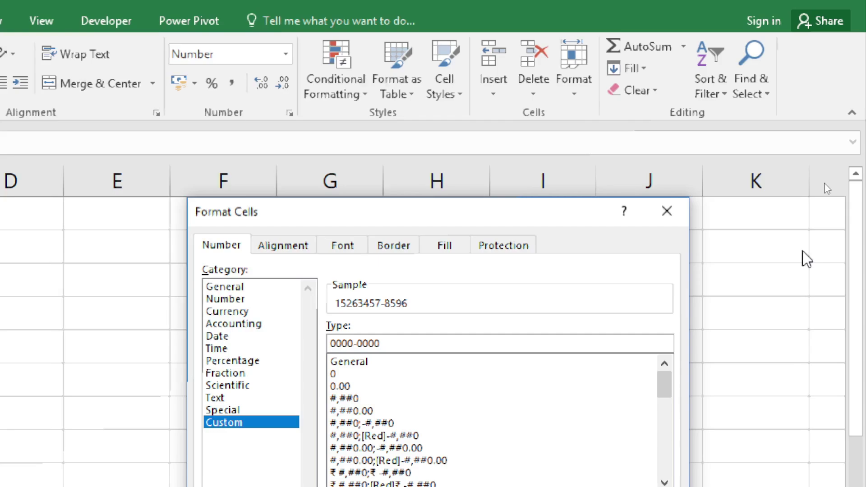
text(-)
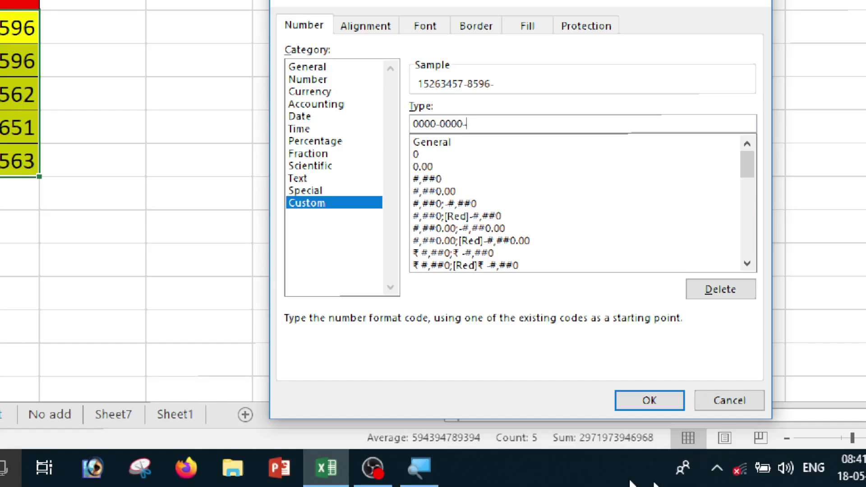
text(0000)
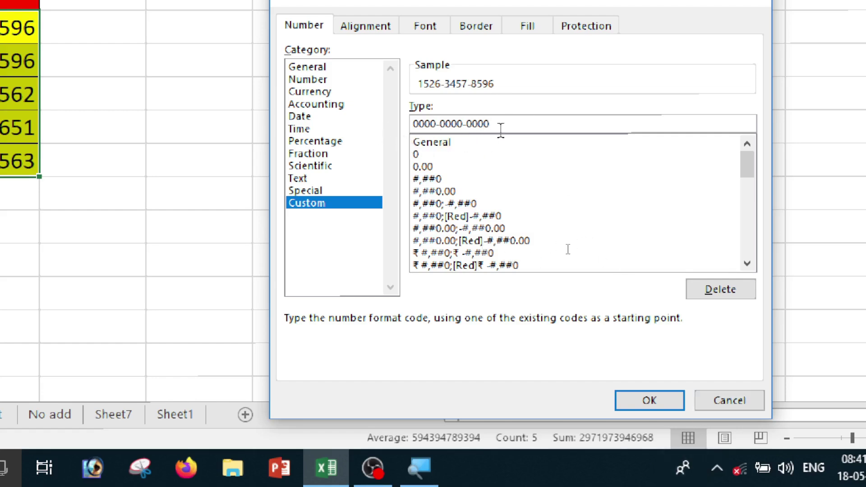
click(649, 401)
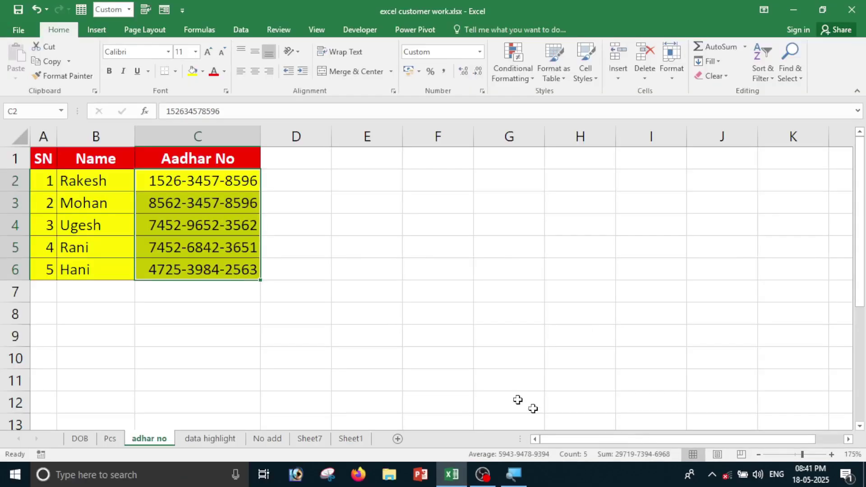
click(458, 361)
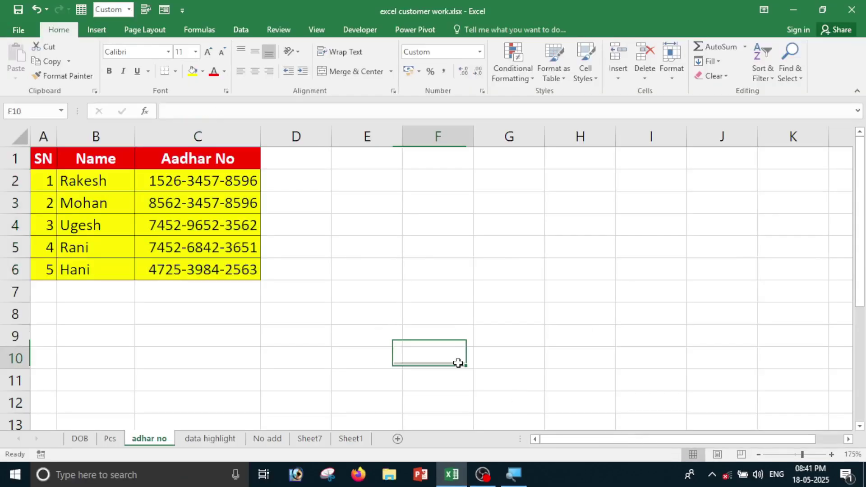
drag(202, 181, 202, 225)
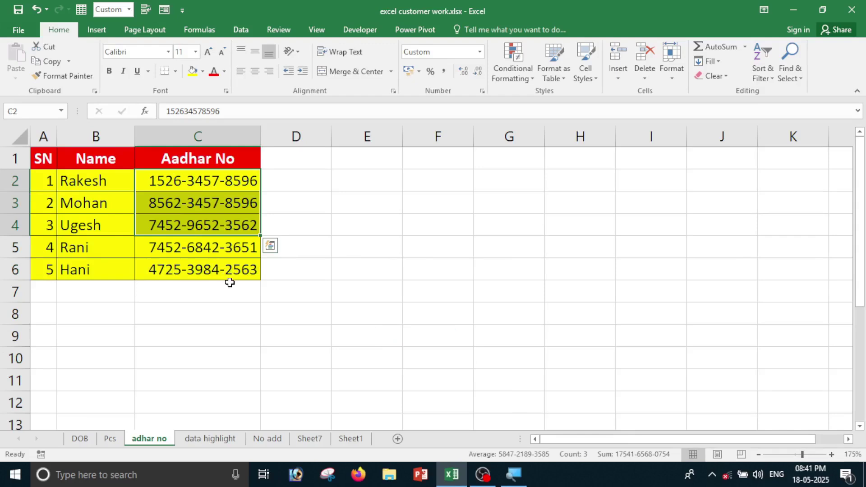
On the data highlight sheet, select the marks B2:F7 and bring up Format Cells.
click(227, 443)
click(293, 352)
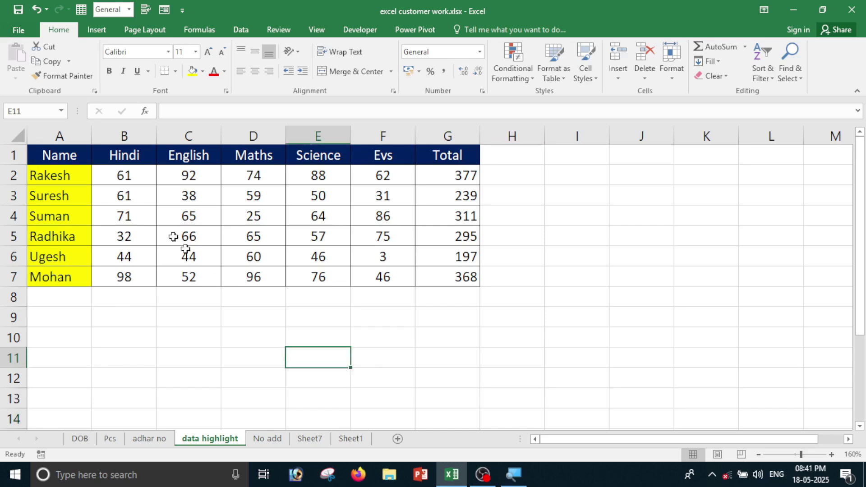
drag(121, 177, 397, 282)
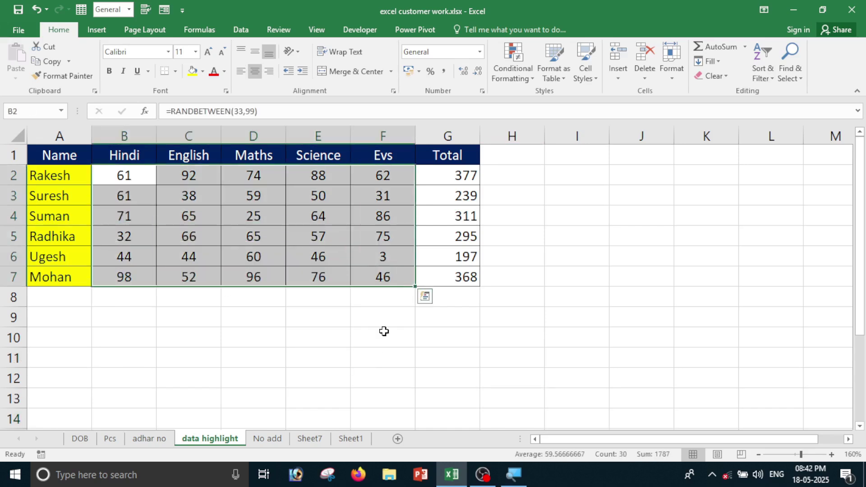
click(358, 352)
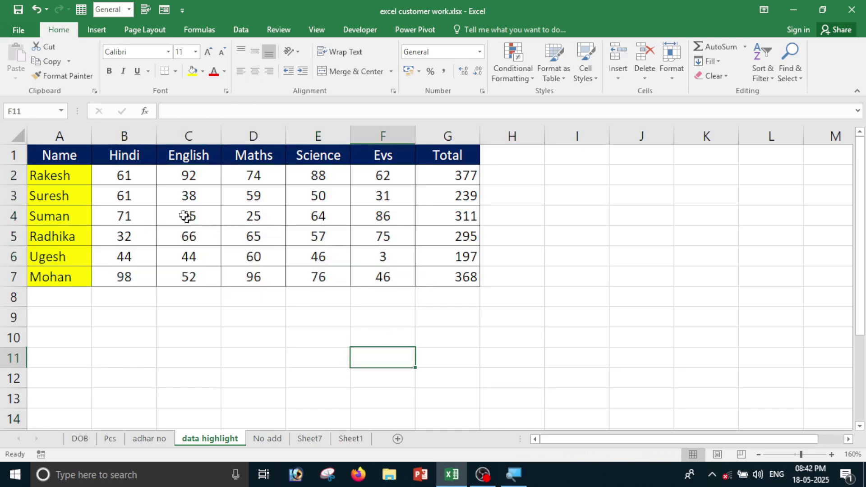
drag(135, 171, 389, 278)
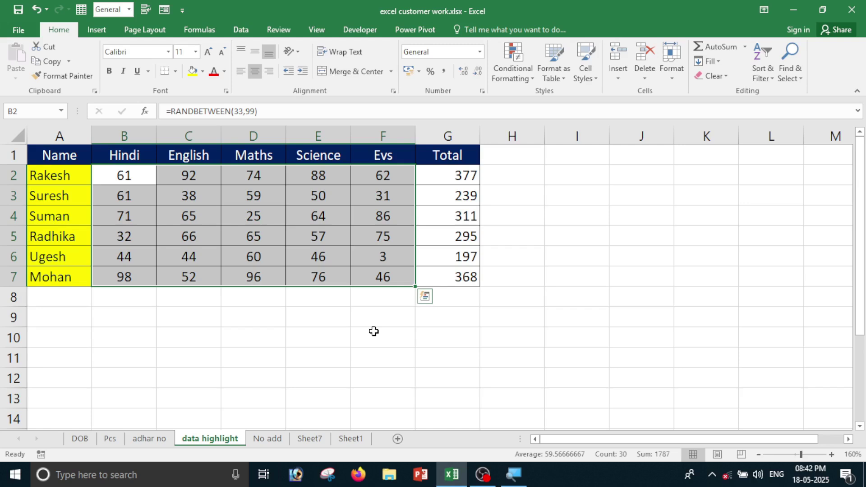
click(332, 351)
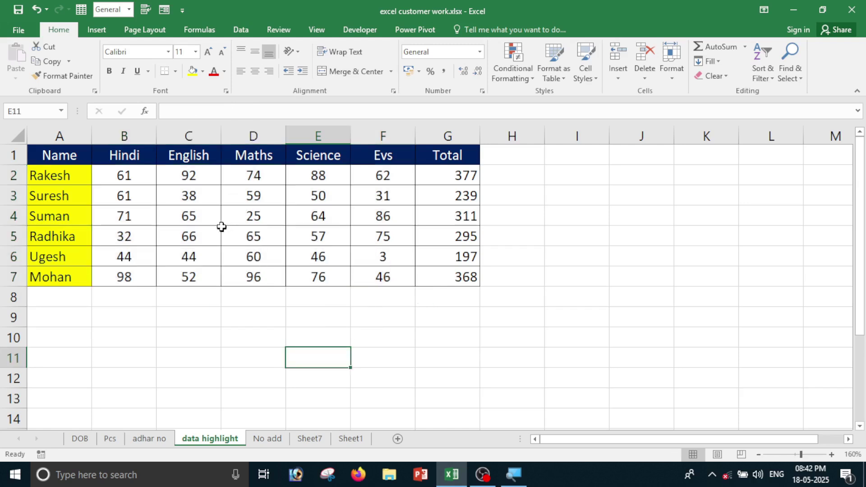
drag(144, 182, 381, 289)
drag(143, 174, 368, 276)
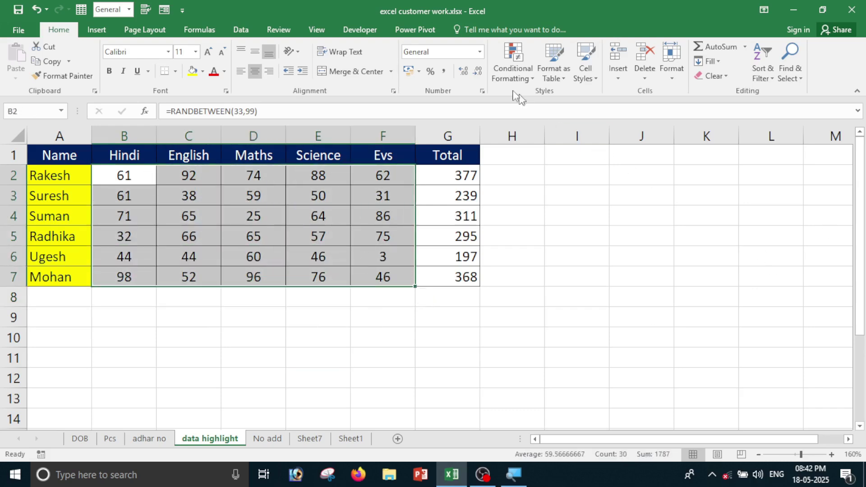
click(482, 90)
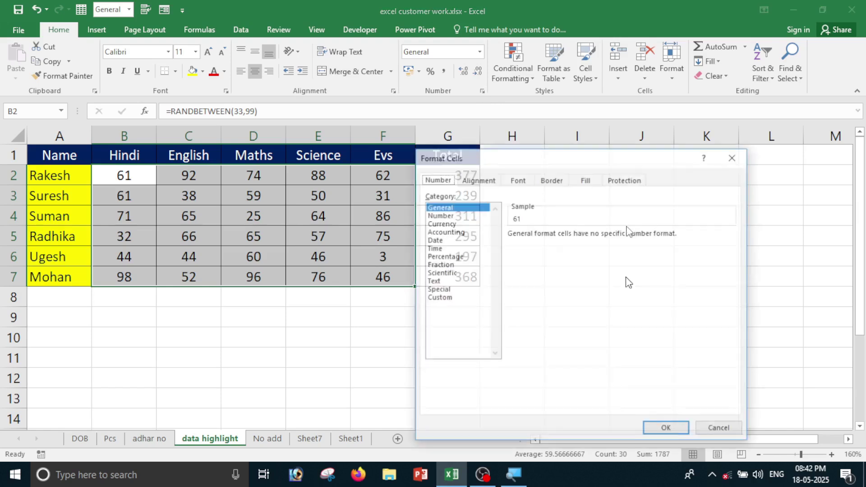
Replace the General code with the custom format [red][<35];[blue][>=35] for the marks.
click(438, 298)
double_click(532, 244)
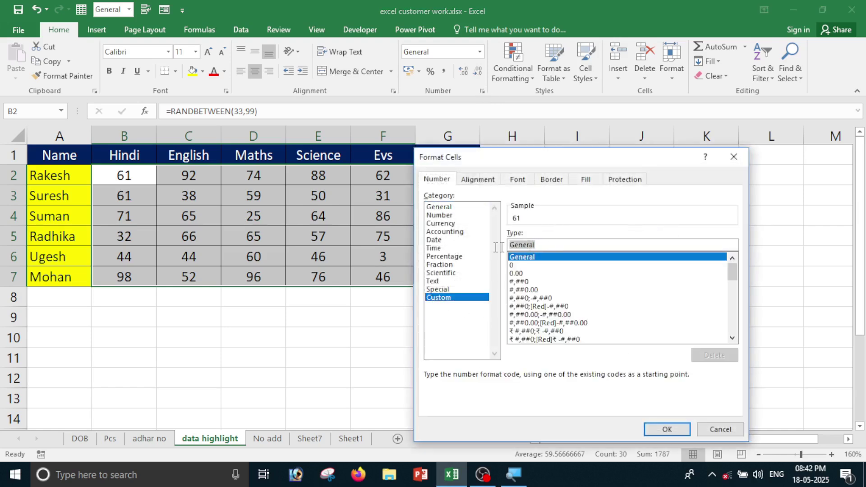
key(BackSpace)
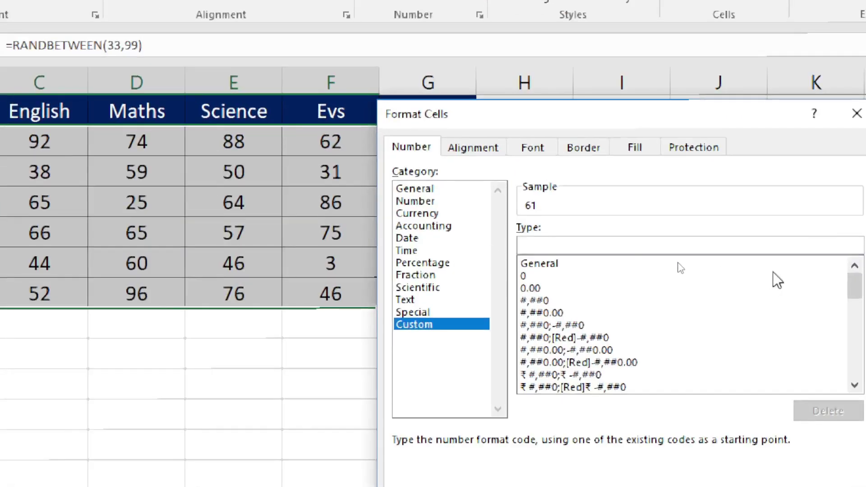
text([)
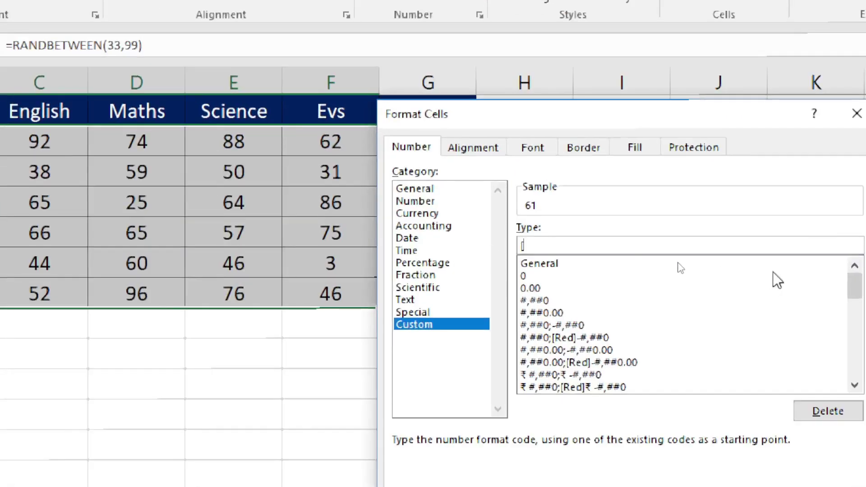
text(red][<35])
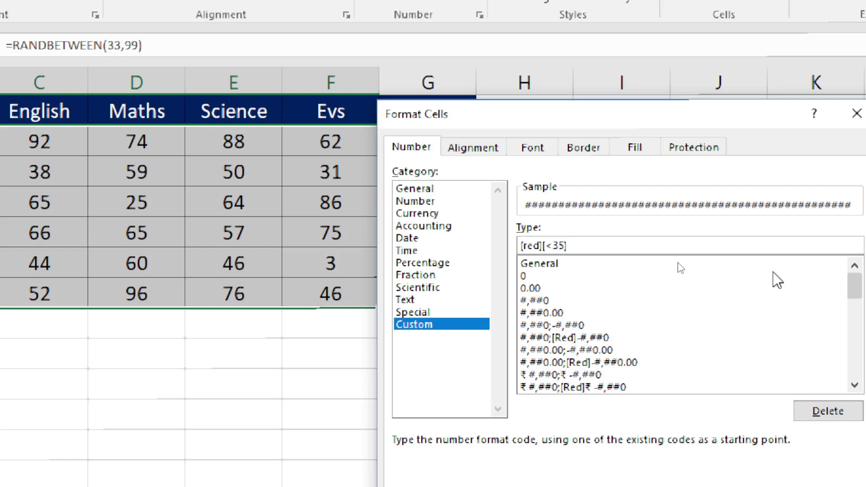
text(;[)
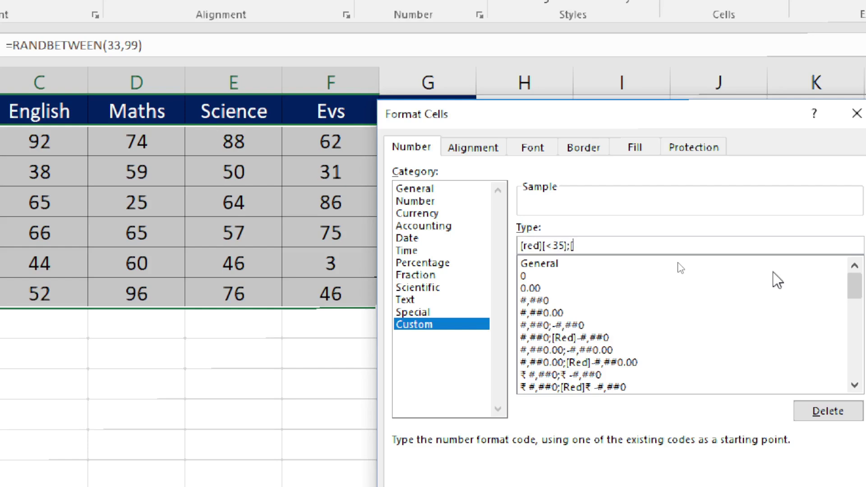
text(blue][>=35)
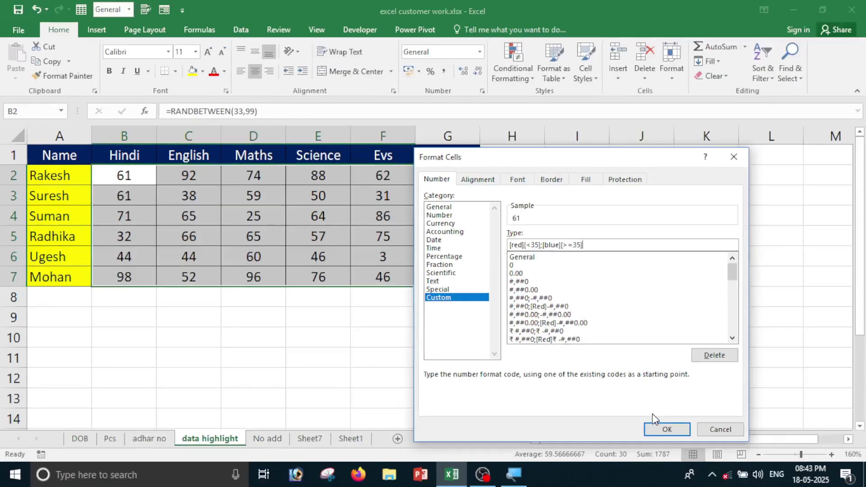
Apply the red/blue custom format to the marks in B2:F7.
click(660, 431)
click(445, 353)
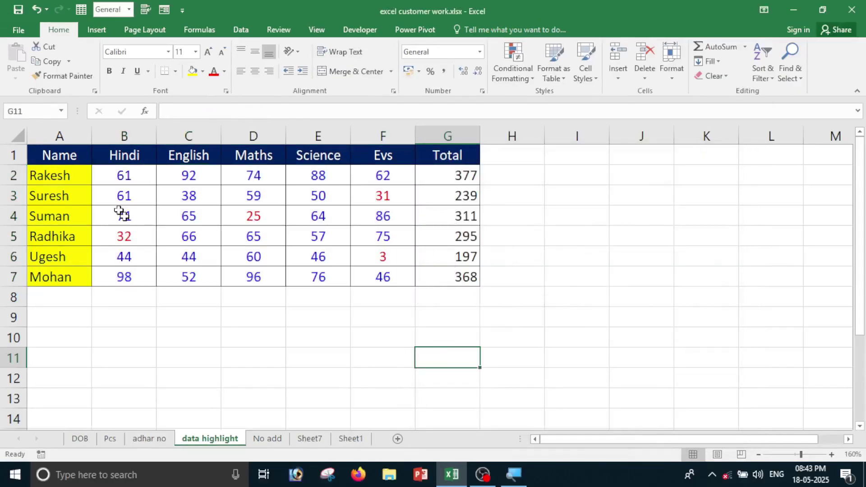
drag(130, 183, 379, 278)
click(338, 332)
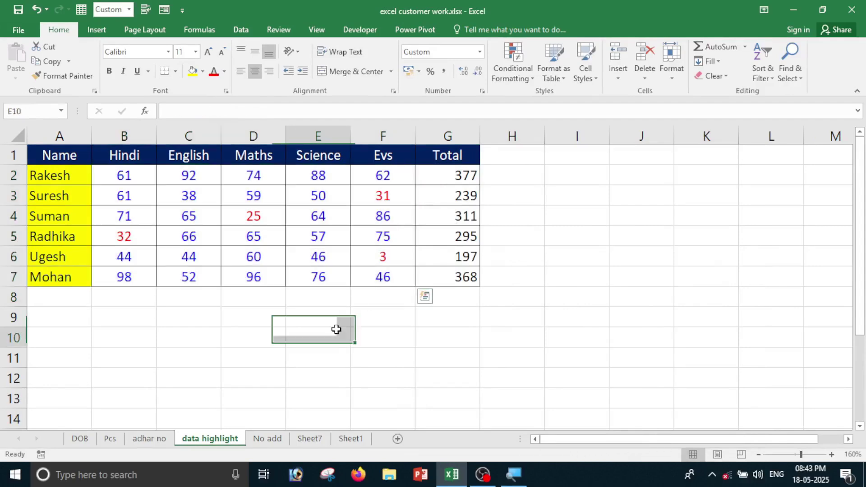
Verify the red marks 32, 25, 31 and 3, then move to the No add sheet.
click(119, 175)
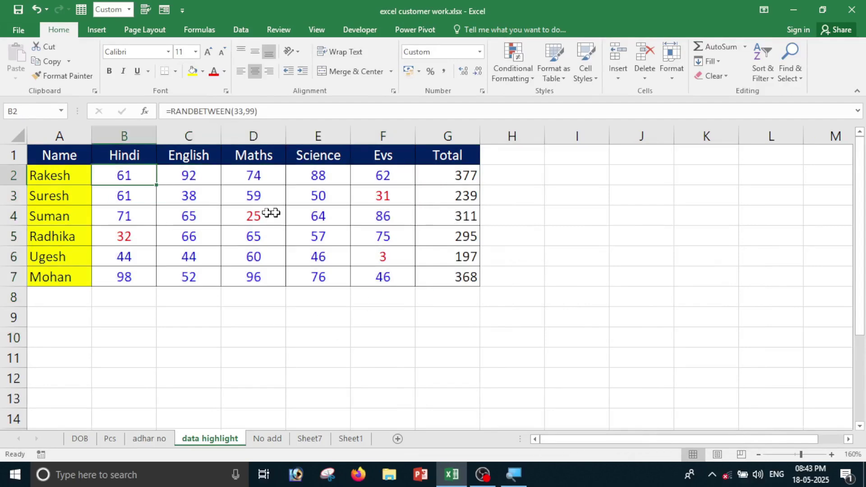
click(135, 235)
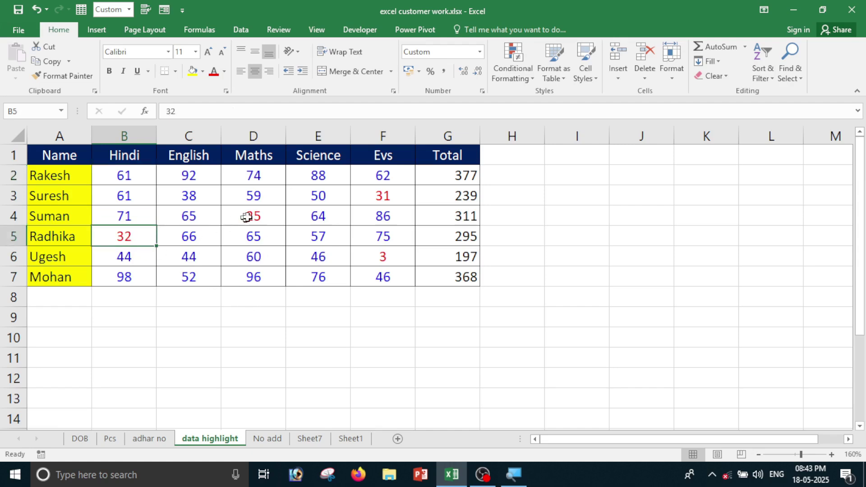
click(247, 217)
click(397, 193)
click(396, 255)
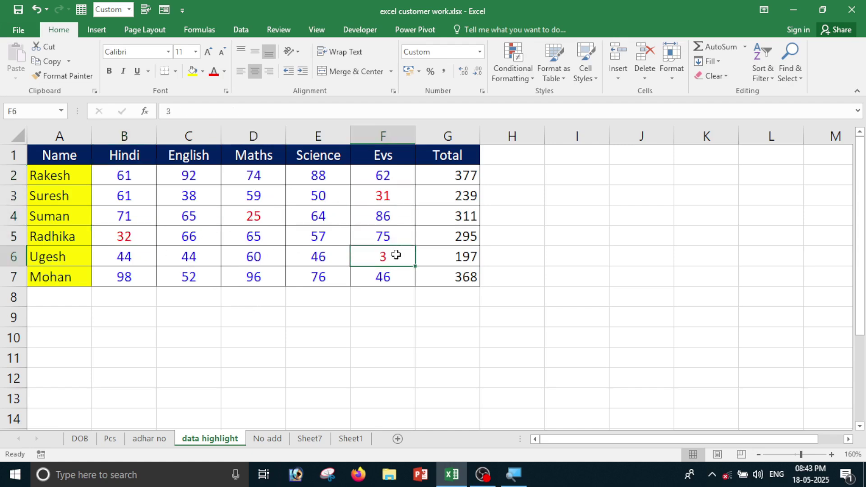
drag(120, 181, 397, 286)
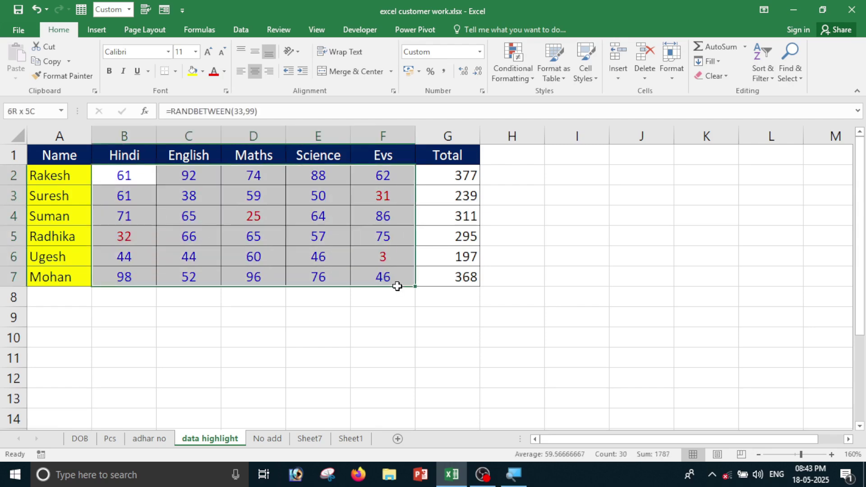
click(267, 438)
click(230, 357)
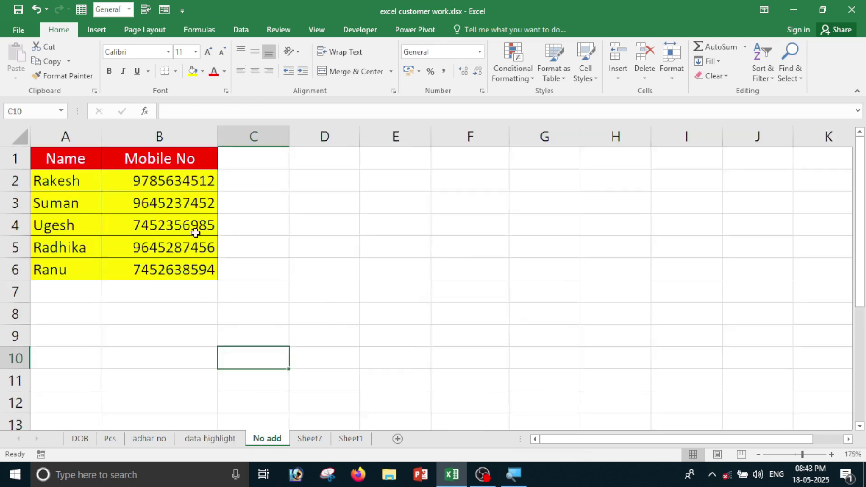
Format the mobile numbers in B2:B6 with custom code +91 # to show a +91 prefix.
drag(179, 181, 180, 315)
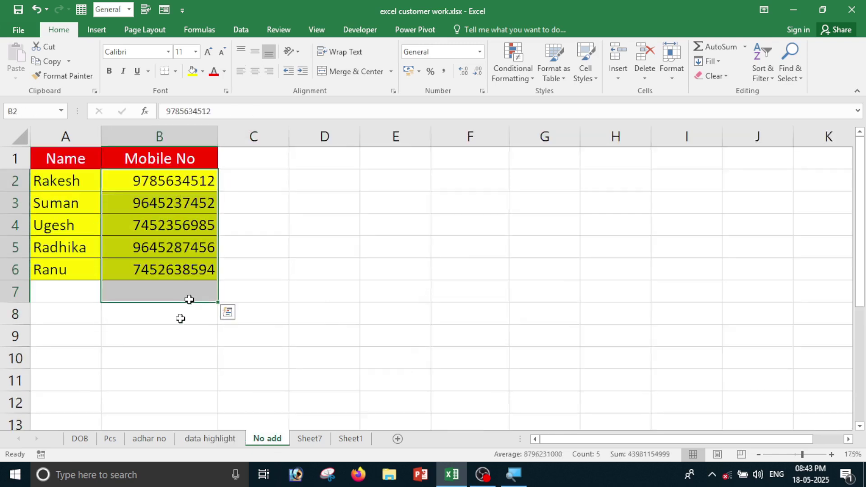
click(195, 359)
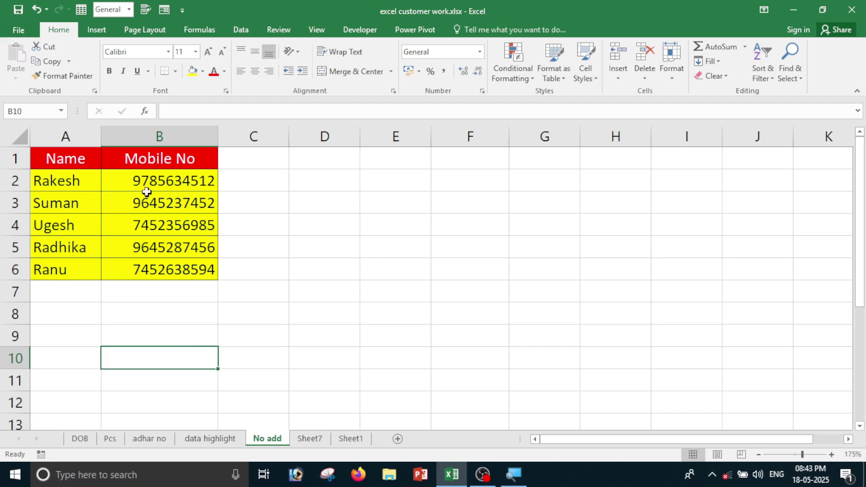
drag(149, 181, 154, 272)
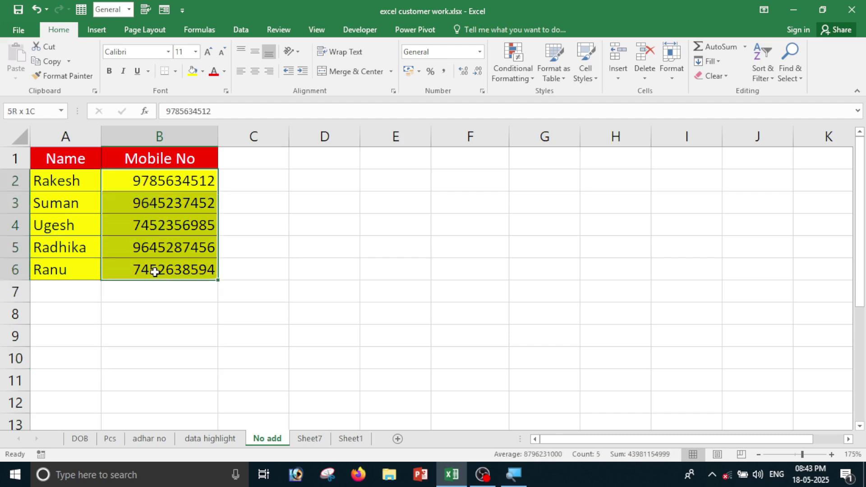
click(482, 92)
click(438, 298)
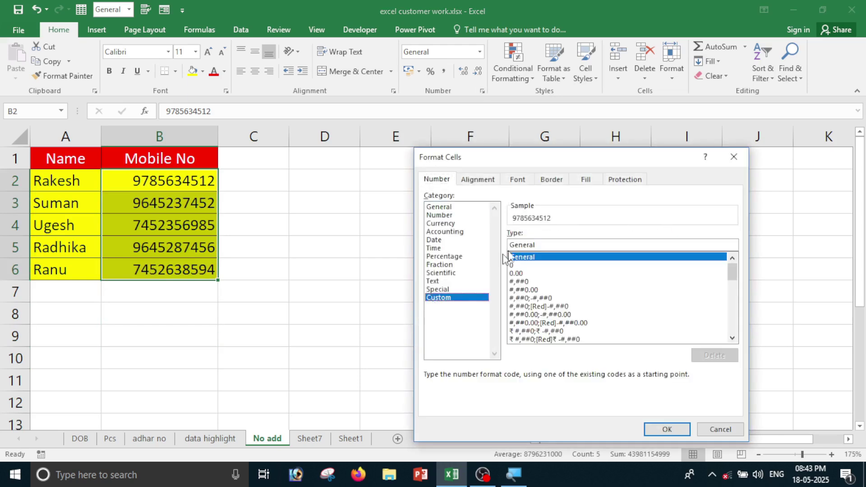
click(531, 245)
key(BackSpace)
key(BackSpace)
key(BackSpace)
key(BackSpace)
key(BackSpace)
key(BackSpace)
key(BackSpace)
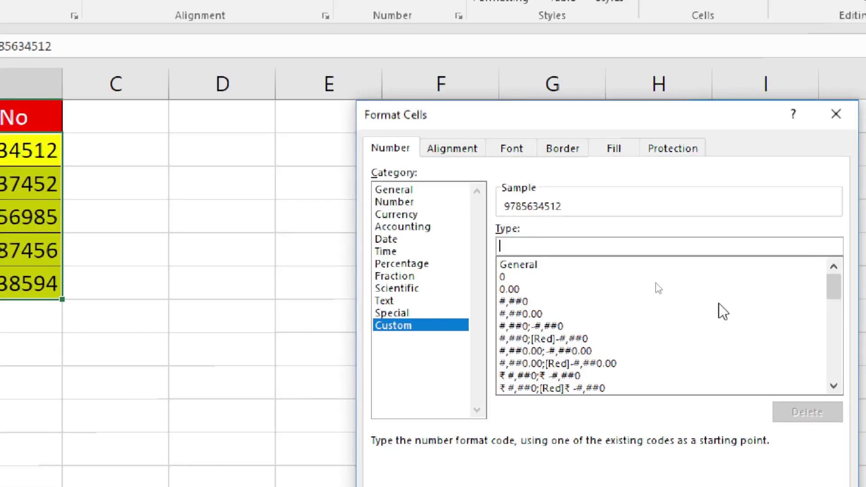
text(+)
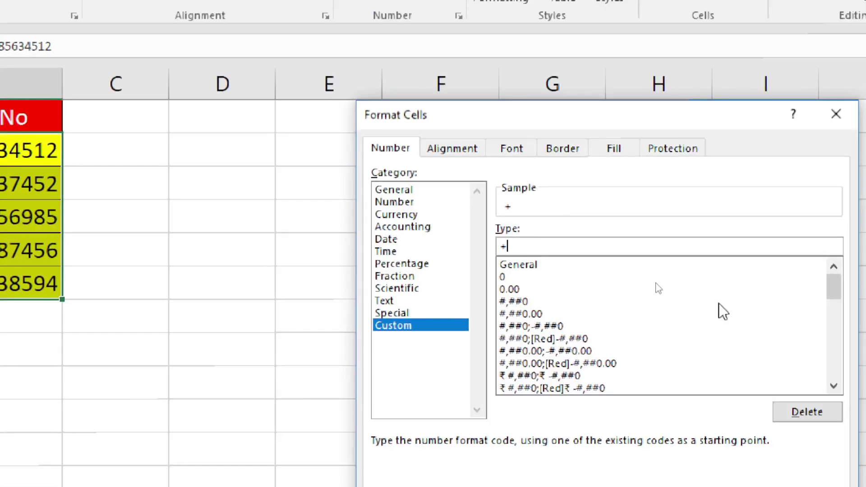
text(91 #)
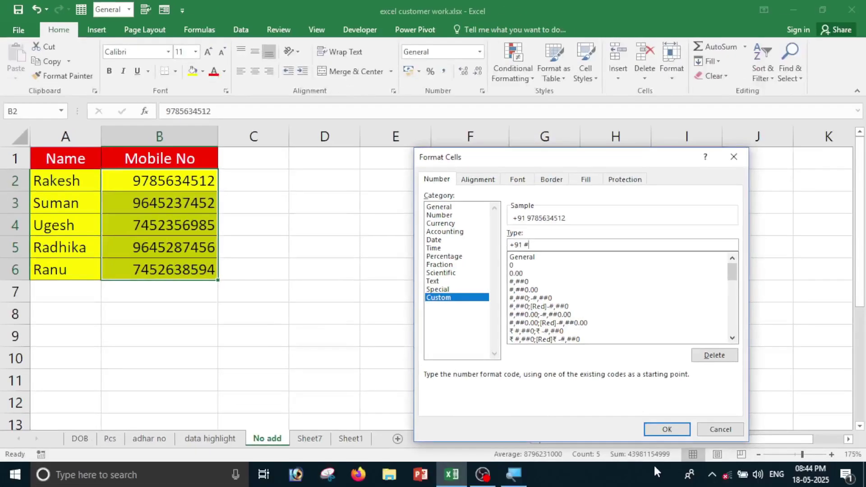
click(668, 431)
click(273, 295)
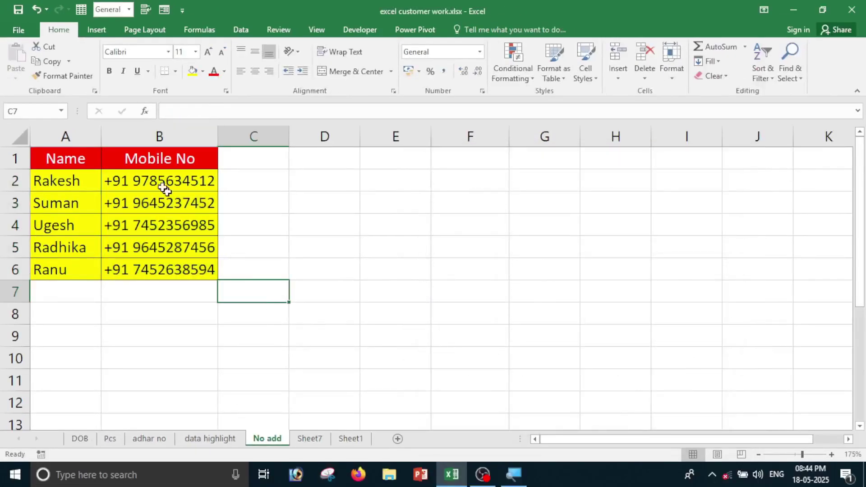
drag(154, 165, 155, 271)
Look through the Sheet7, Sheet1 and DOB sheets, then switch to the Book1 marks workbook.
click(156, 289)
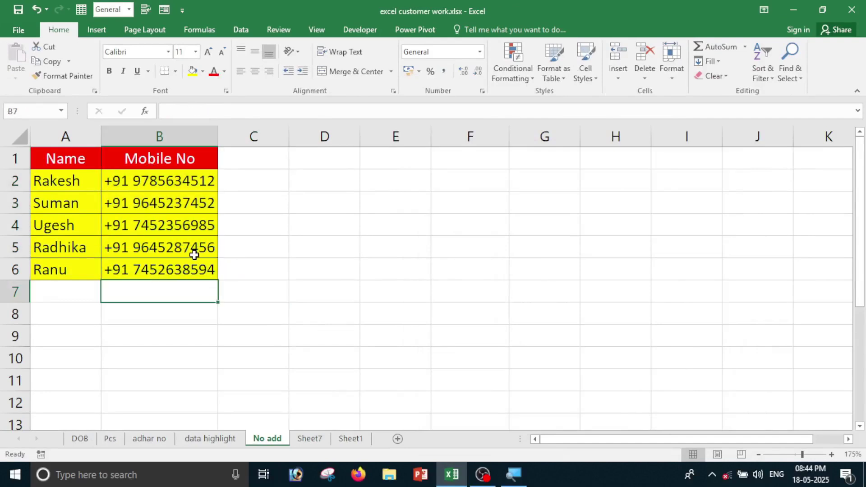
click(310, 439)
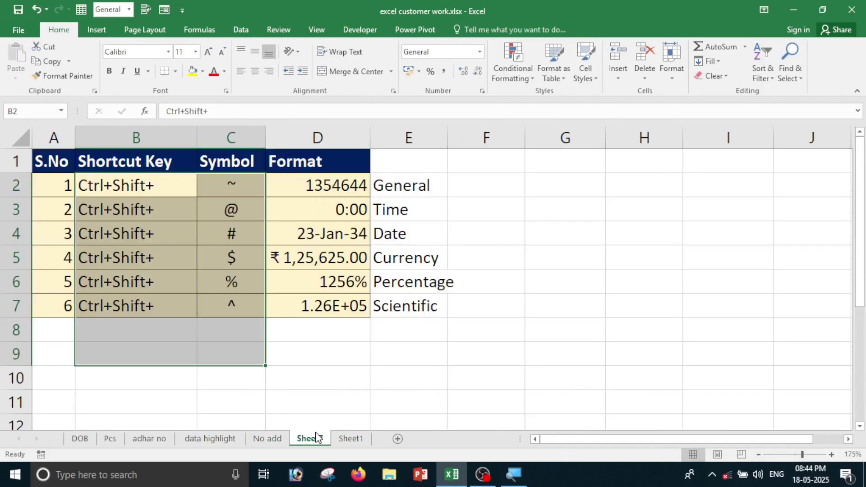
click(405, 413)
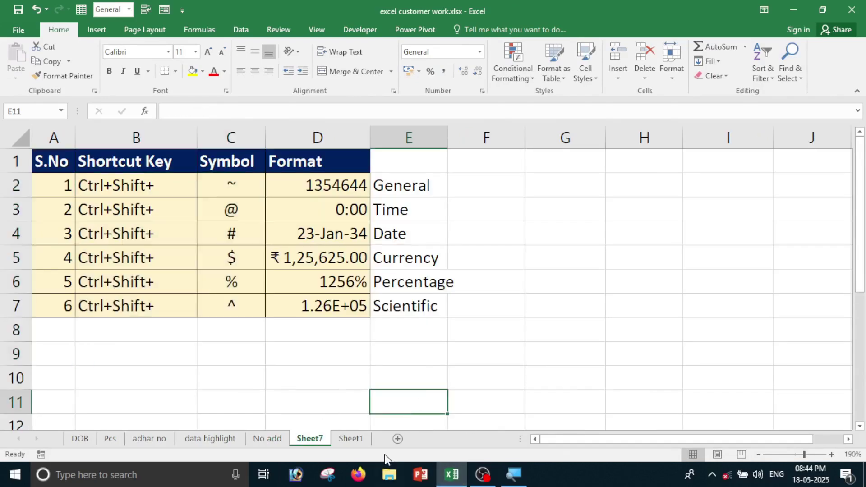
click(359, 440)
click(466, 333)
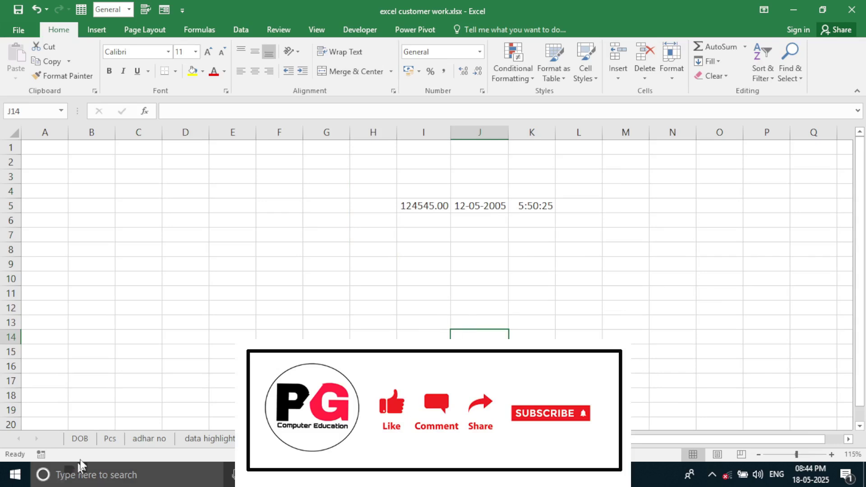
click(93, 437)
click(187, 347)
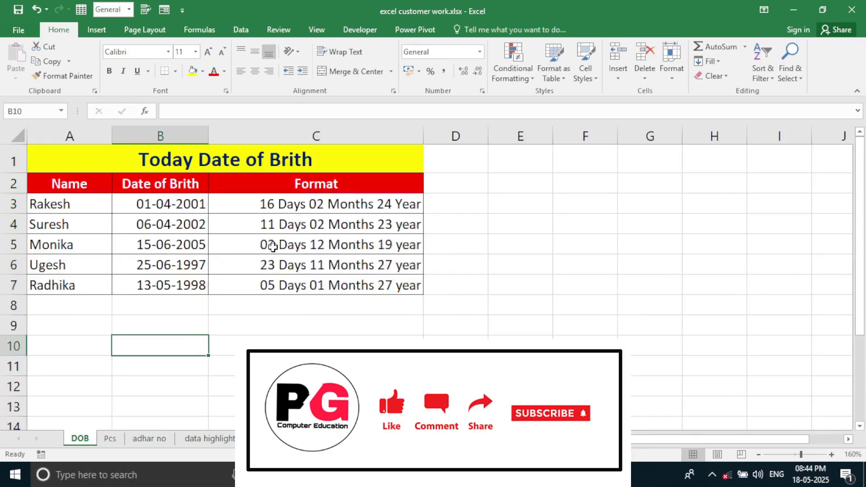
click(475, 312)
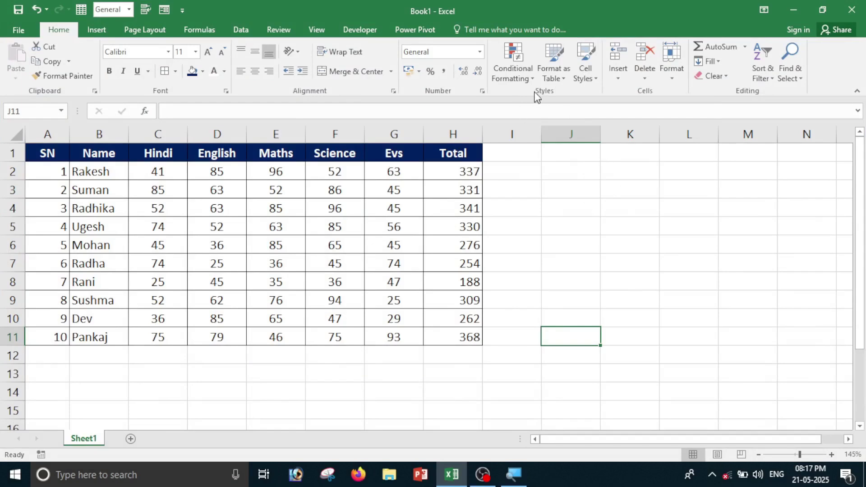
Check the Total formula in H3, preview Conditional Formatting options, then select marks C2:G11.
click(553, 238)
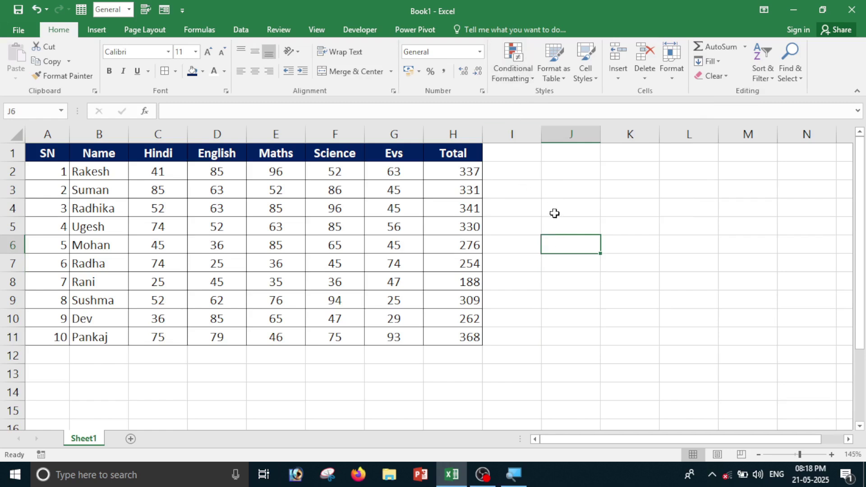
click(584, 212)
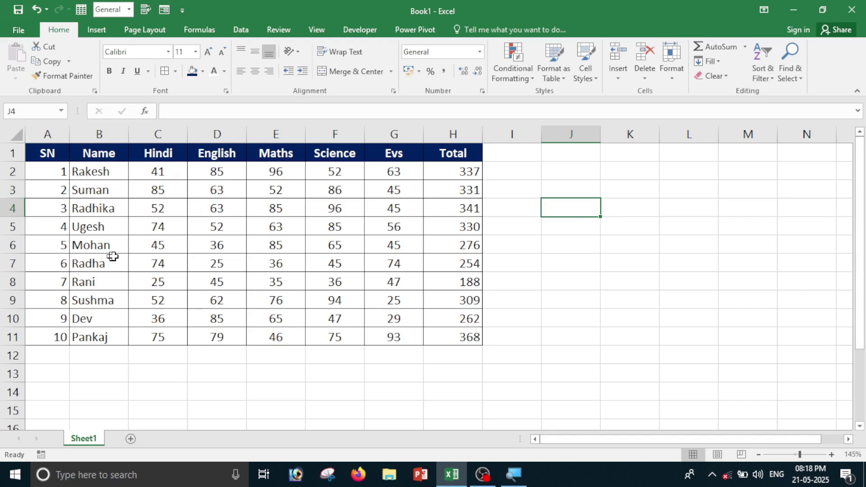
click(478, 188)
click(565, 207)
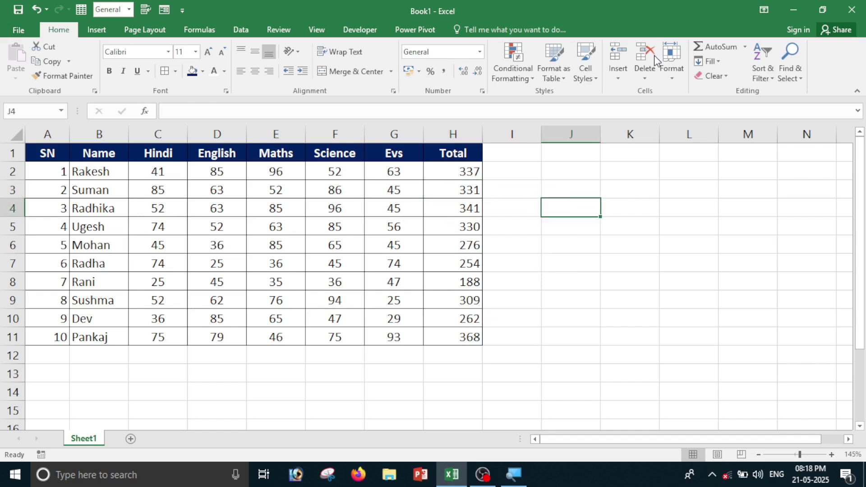
click(514, 73)
mouse_move(542, 115)
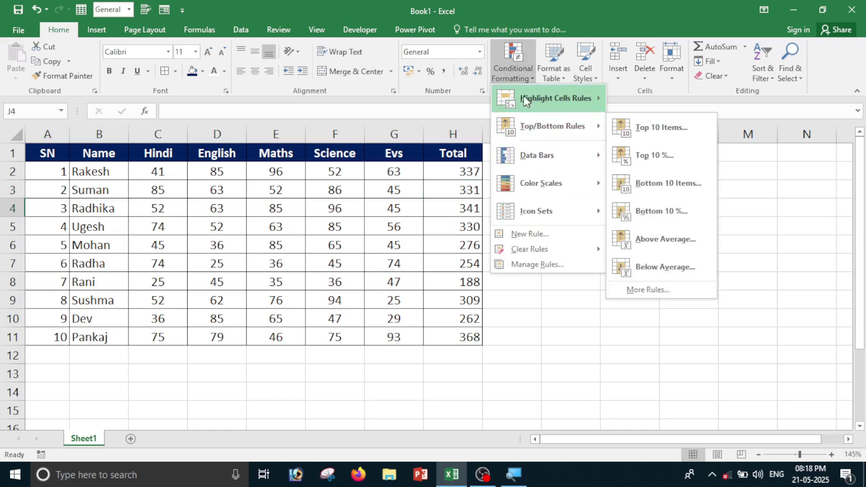
mouse_move(538, 98)
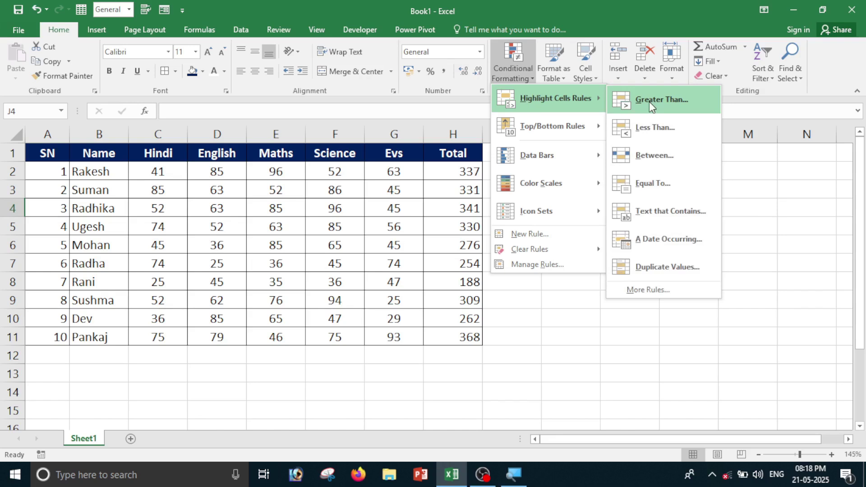
click(501, 323)
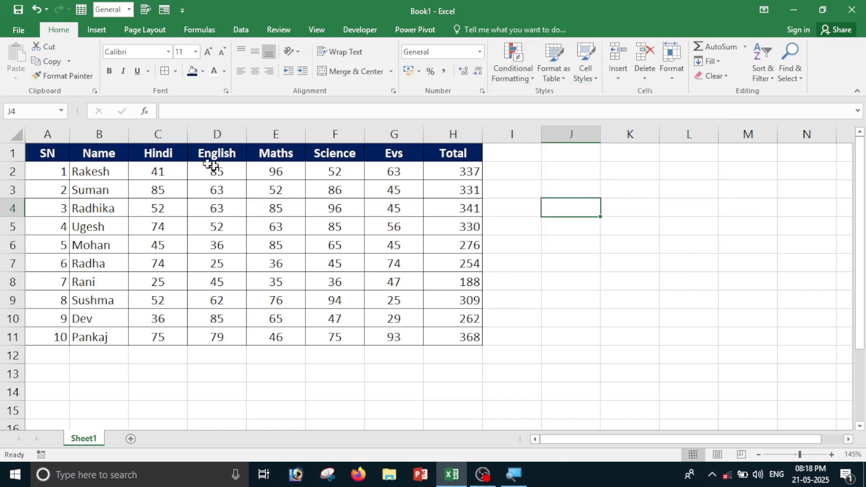
drag(159, 172, 411, 347)
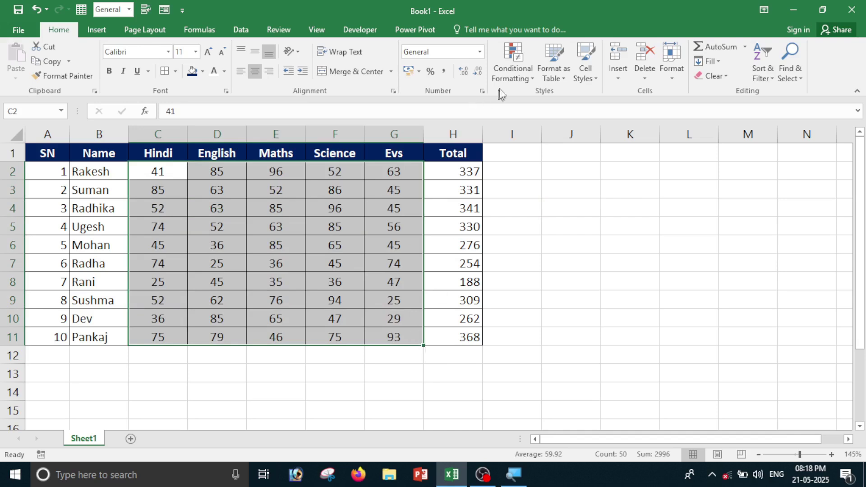
Start a Greater Than highlight rule on the marks with threshold 50.
click(514, 78)
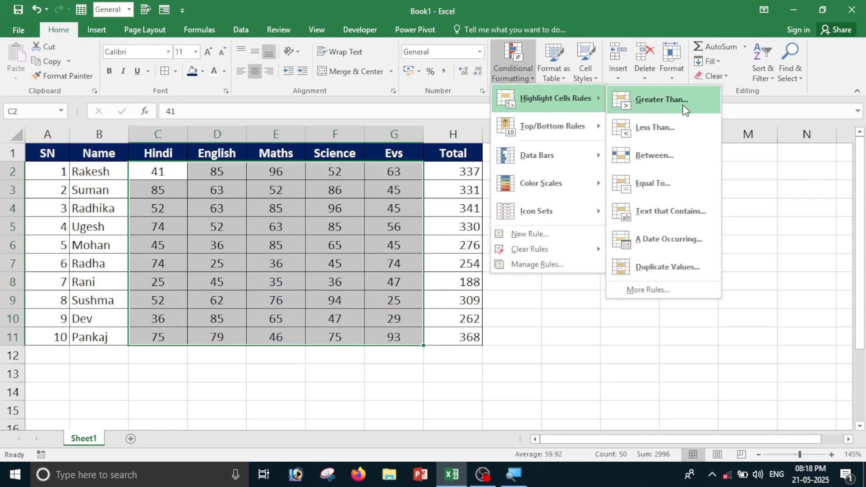
click(685, 108)
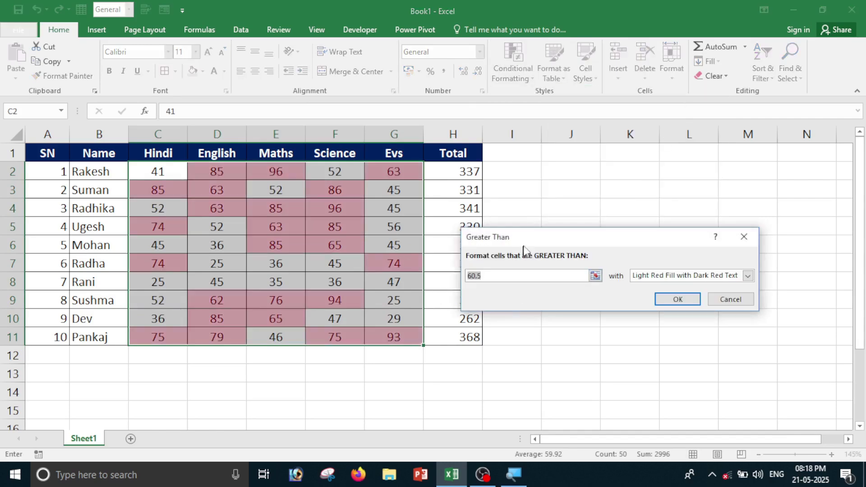
drag(532, 239, 578, 197)
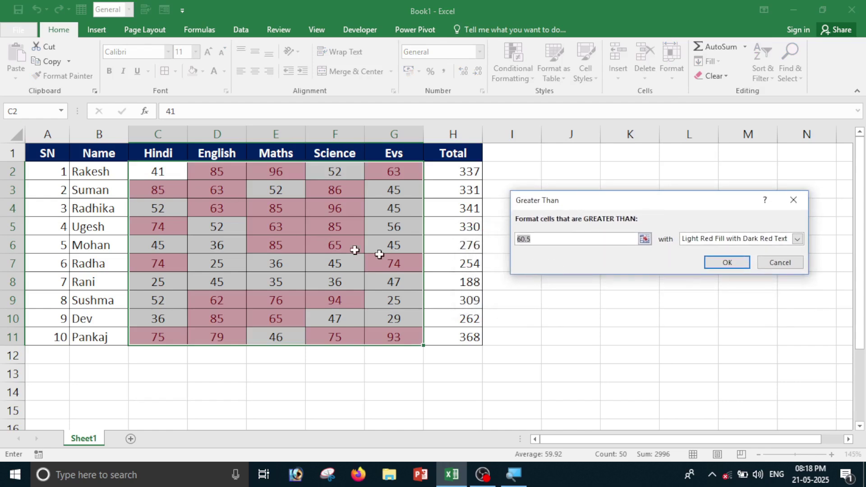
key(BackSpace)
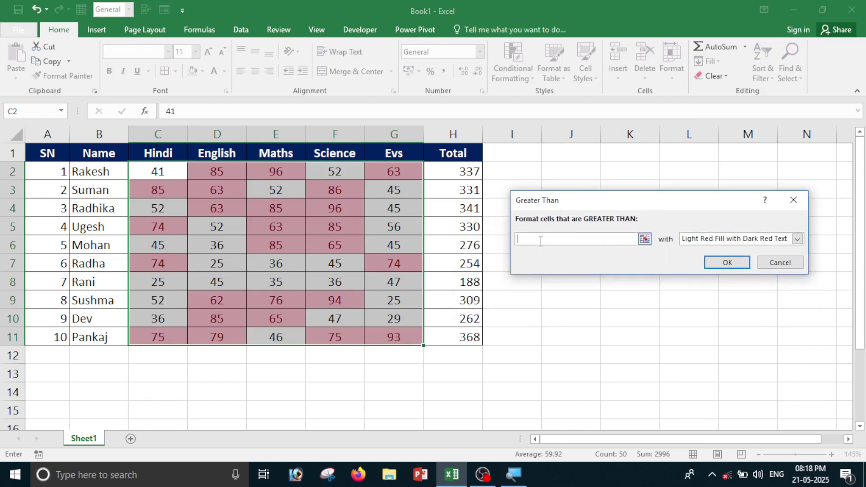
text(50)
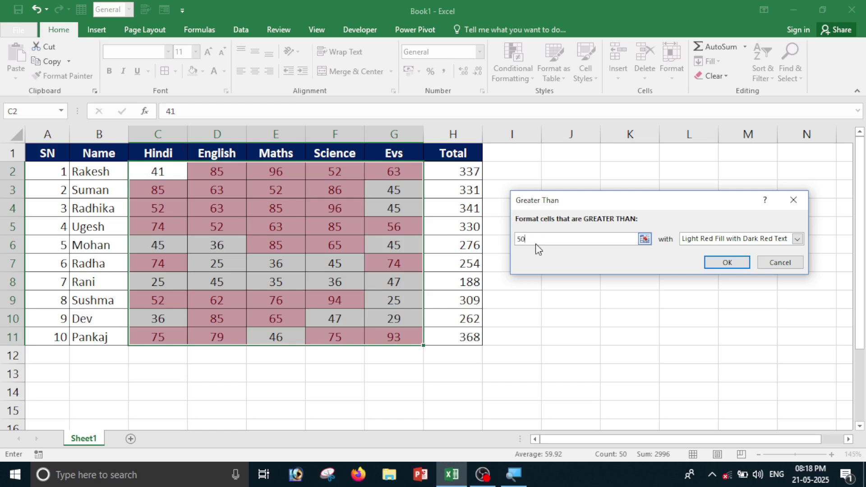
Give the greater-than-50 rule a custom red fill and apply it to C2:G11.
click(798, 243)
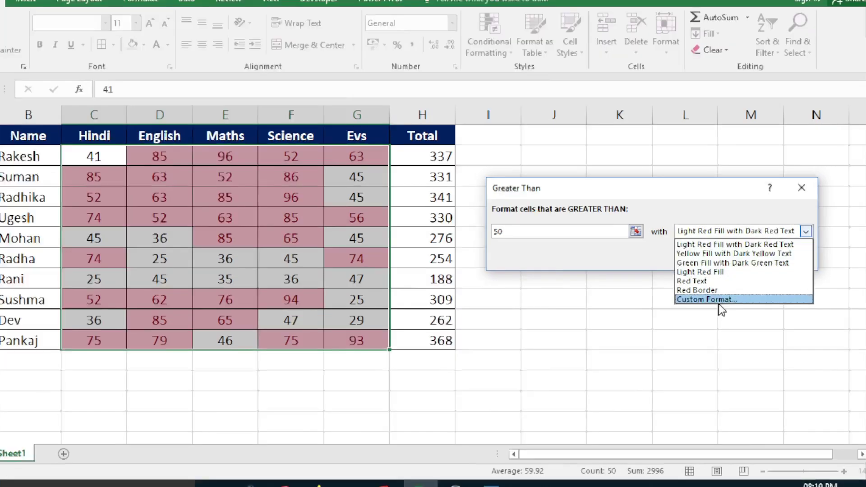
key(Escape)
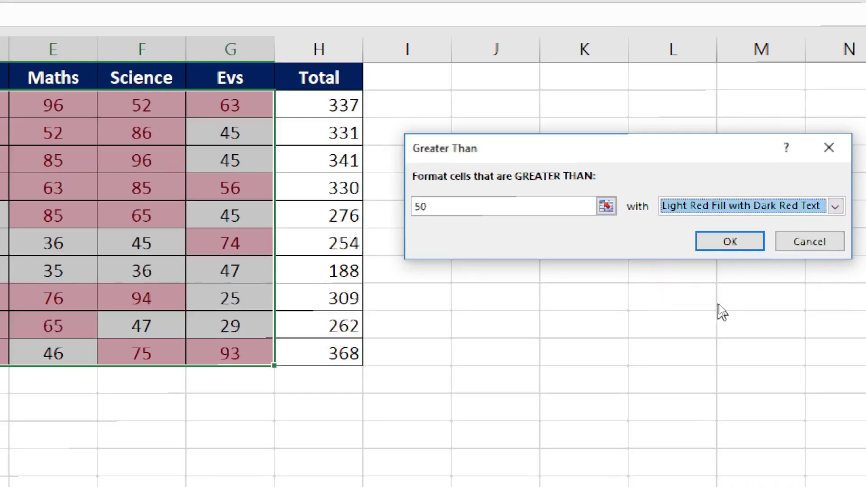
click(835, 206)
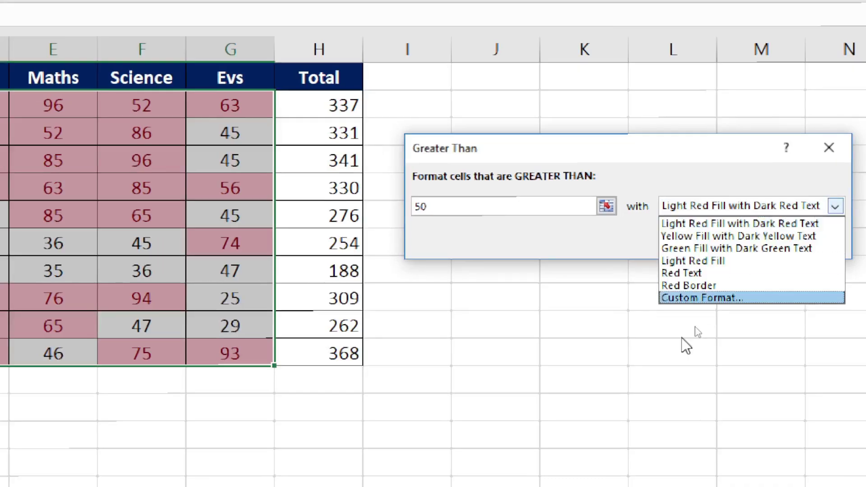
click(701, 298)
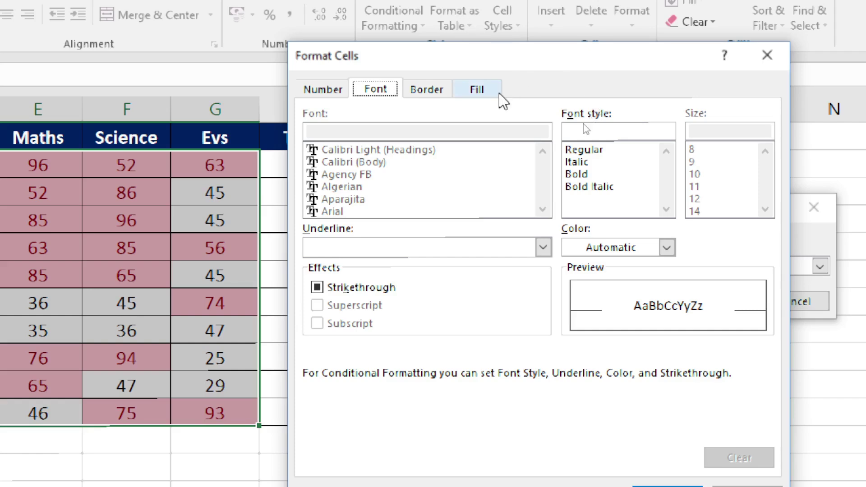
click(493, 93)
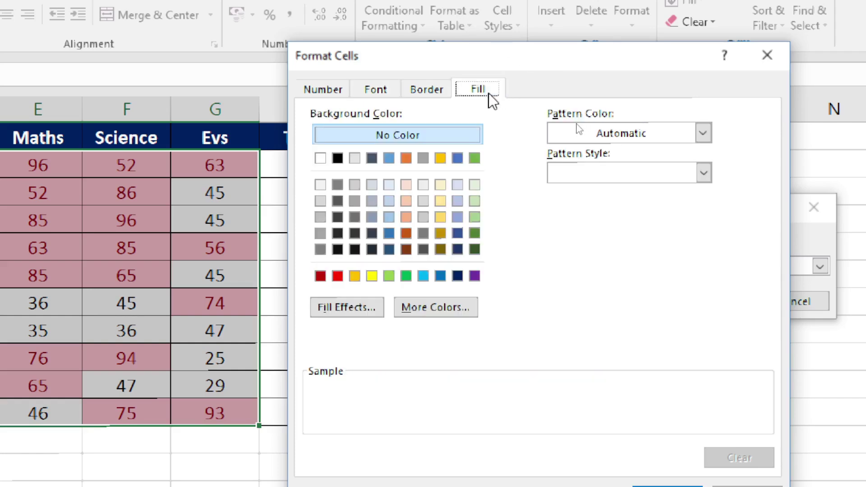
click(358, 91)
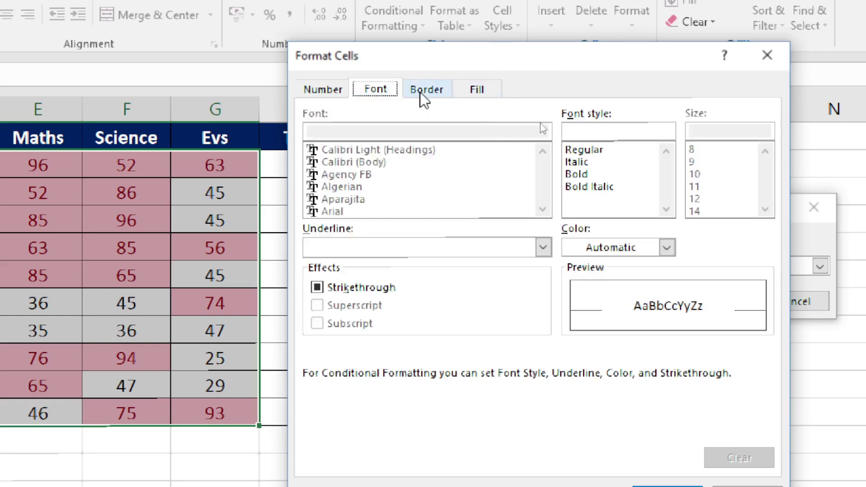
click(476, 96)
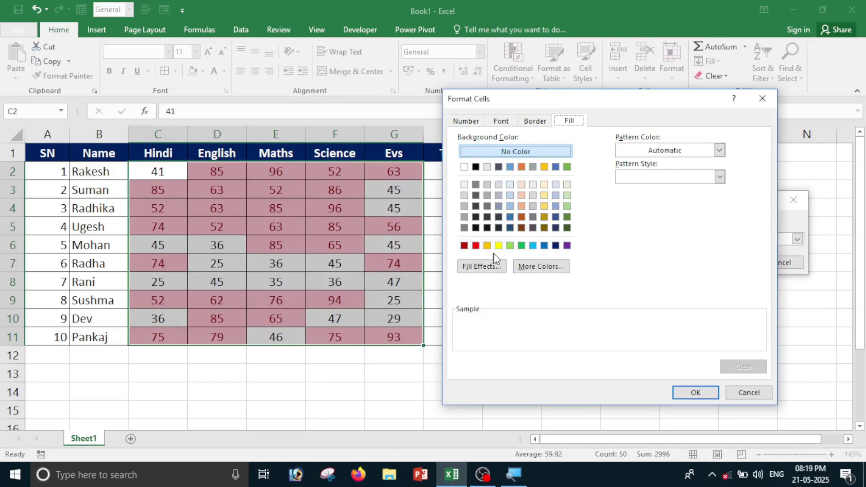
click(476, 246)
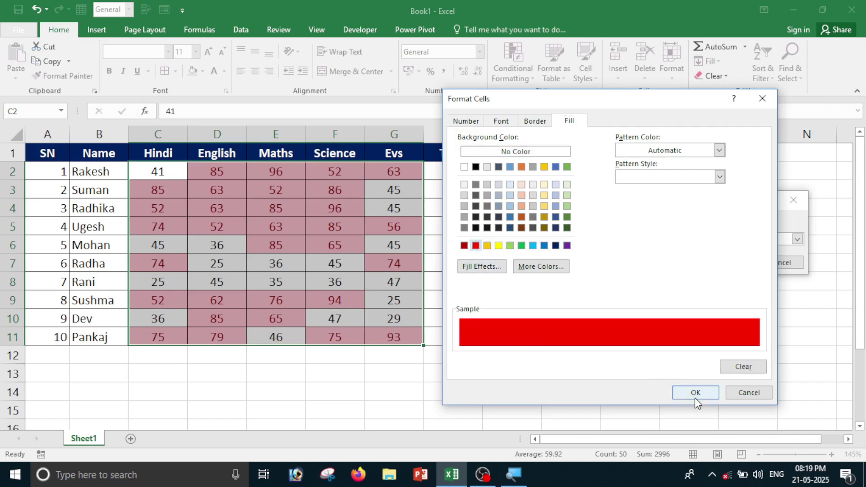
click(695, 393)
click(727, 265)
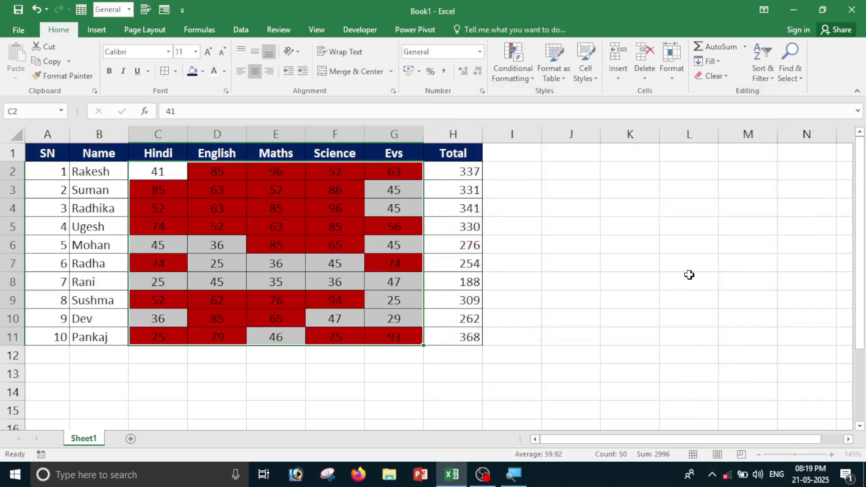
click(690, 276)
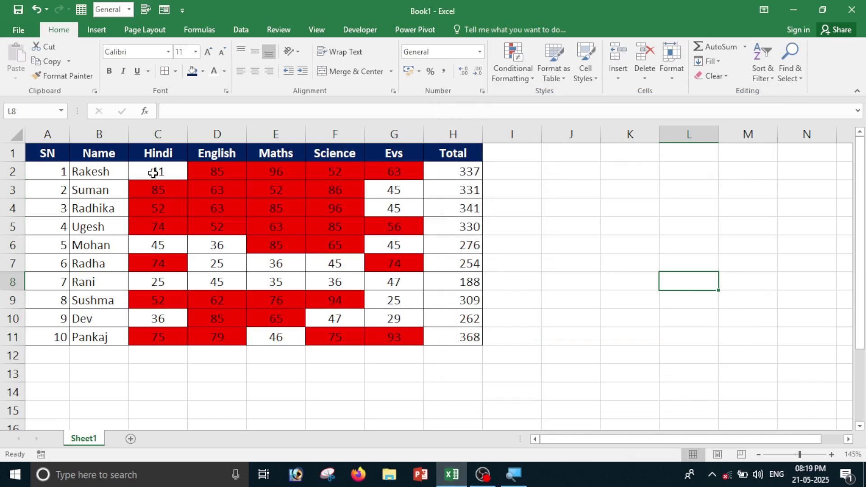
drag(155, 171, 407, 338)
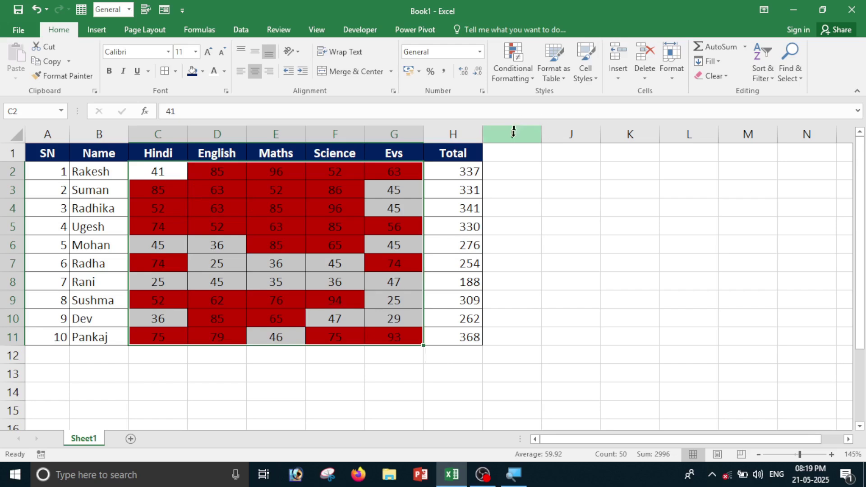
Clear the existing red highlight rule from the selected marks.
click(518, 73)
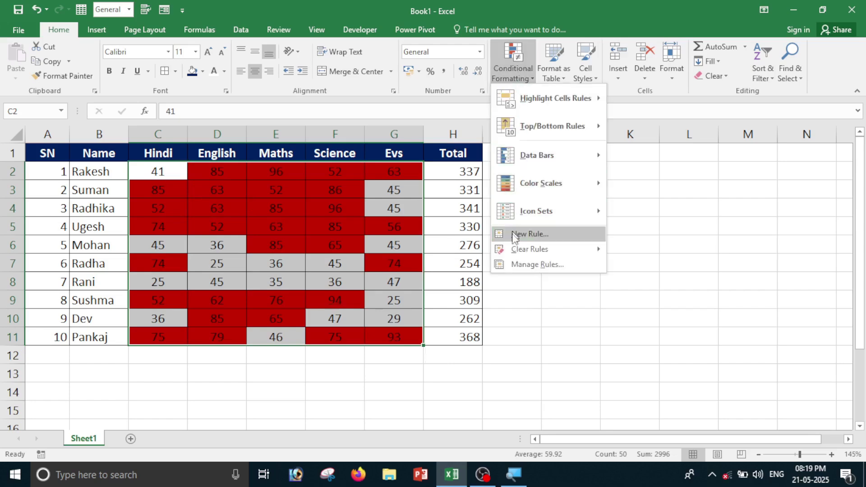
mouse_move(530, 251)
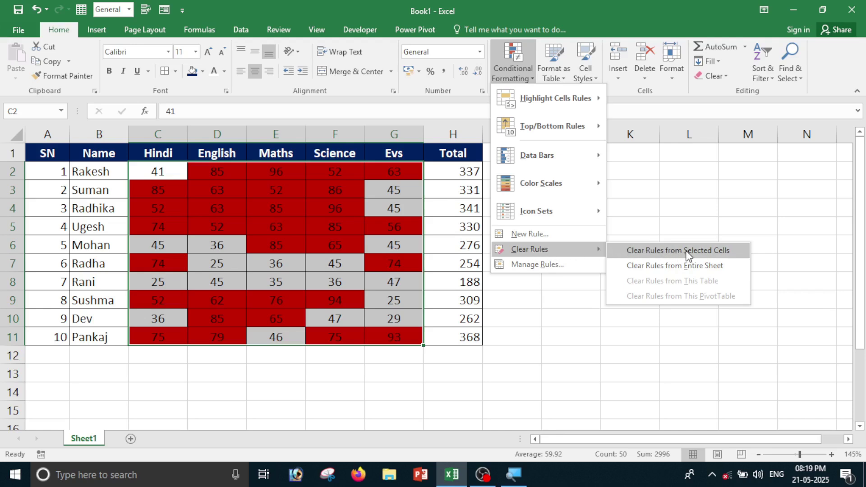
click(682, 253)
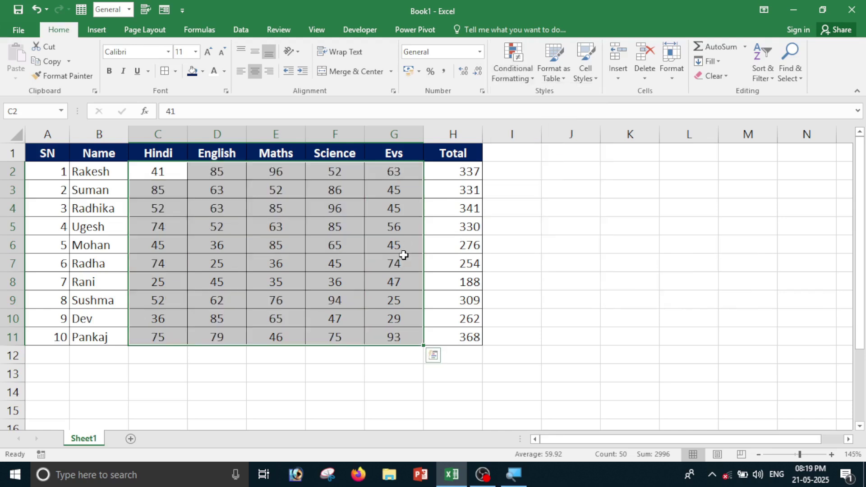
Add a Less Than 40 rule with yellow fill and dark yellow text to the marks.
click(508, 72)
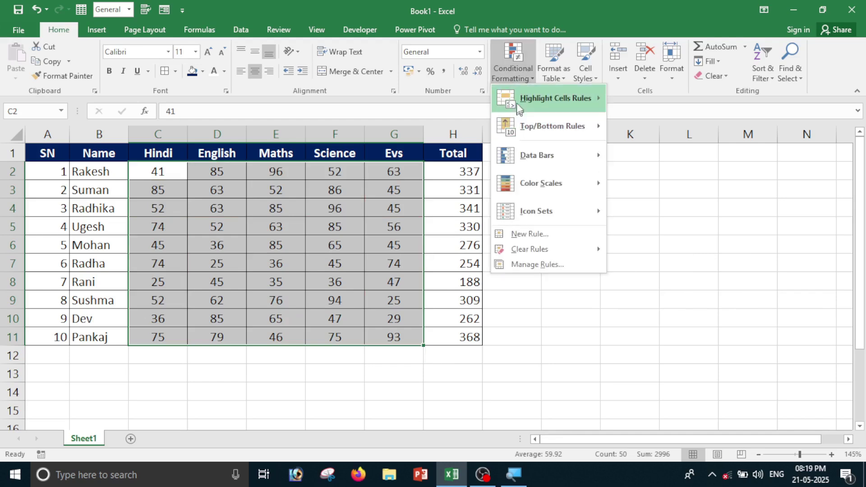
mouse_move(559, 98)
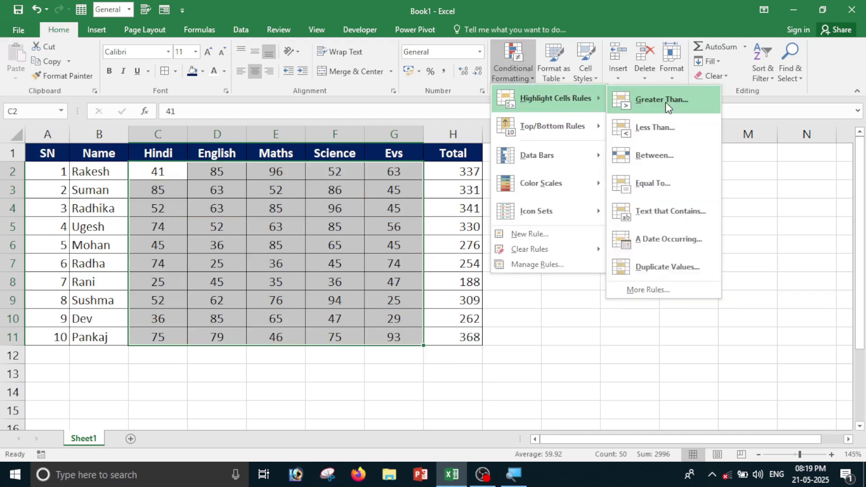
click(654, 129)
drag(543, 195, 565, 166)
key(BackSpace)
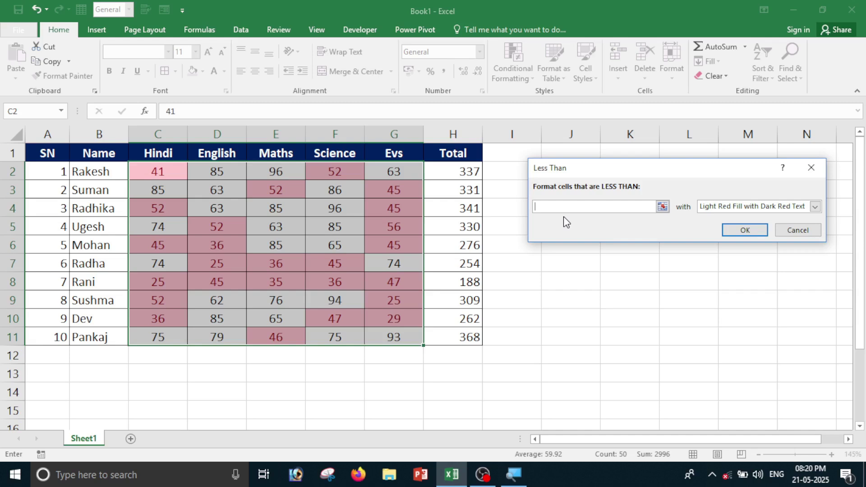
text(40)
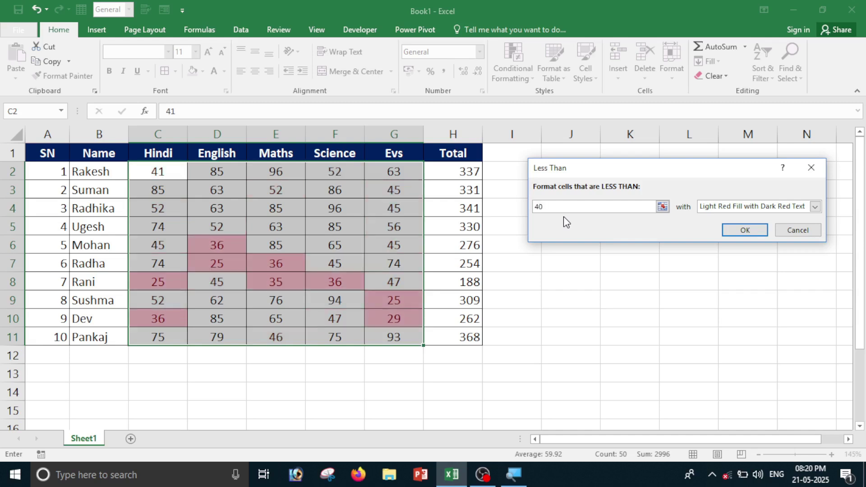
click(818, 207)
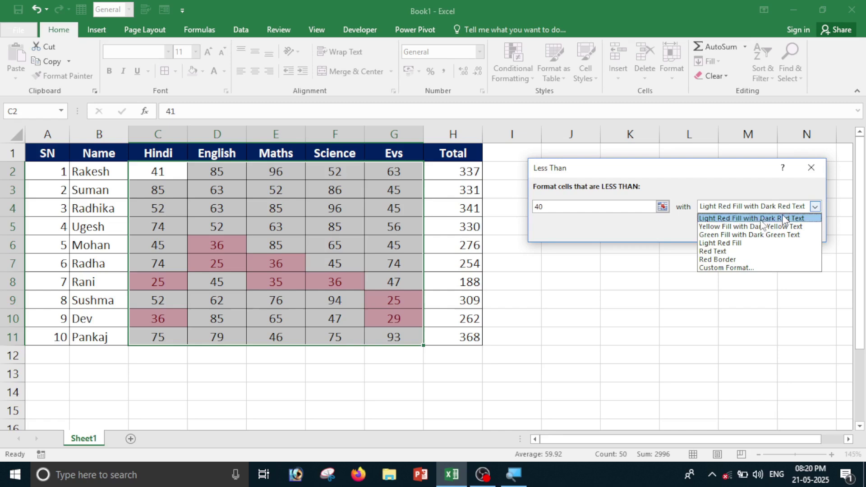
click(716, 251)
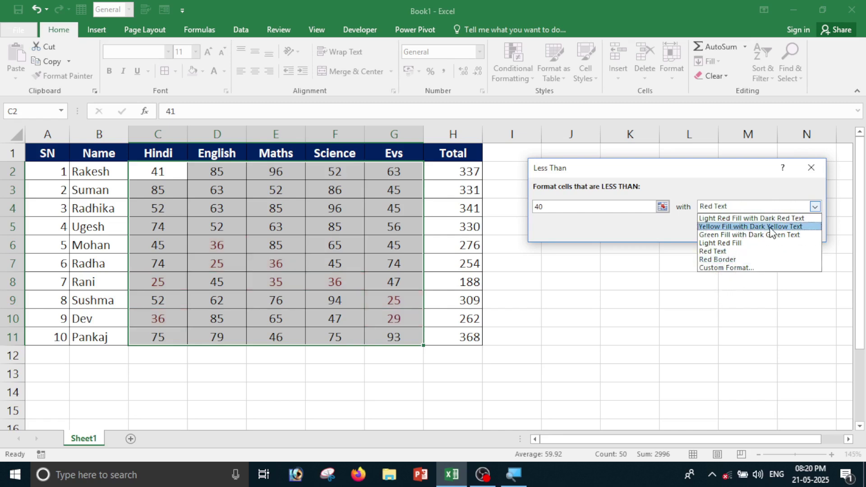
click(772, 227)
click(740, 238)
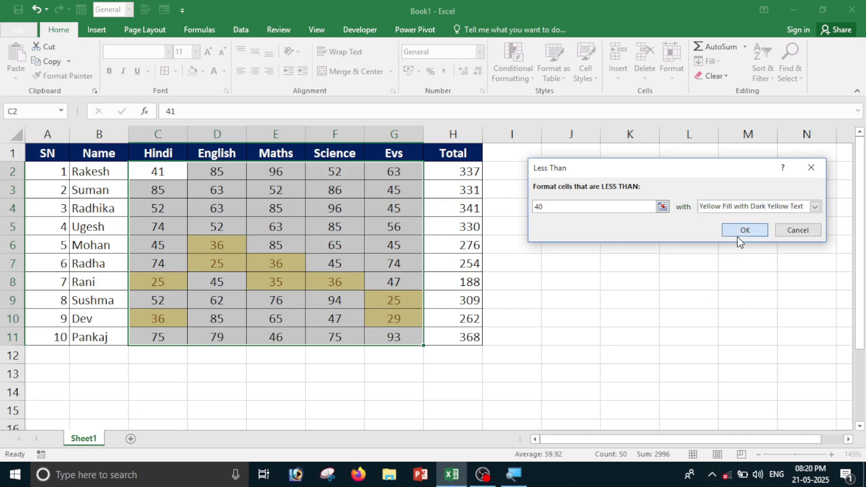
click(671, 283)
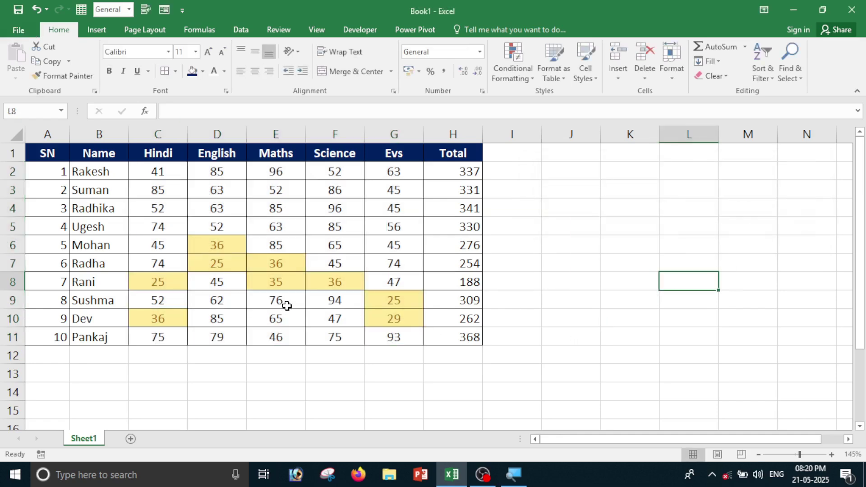
Select the marks block together with the Total column.
drag(173, 251, 397, 359)
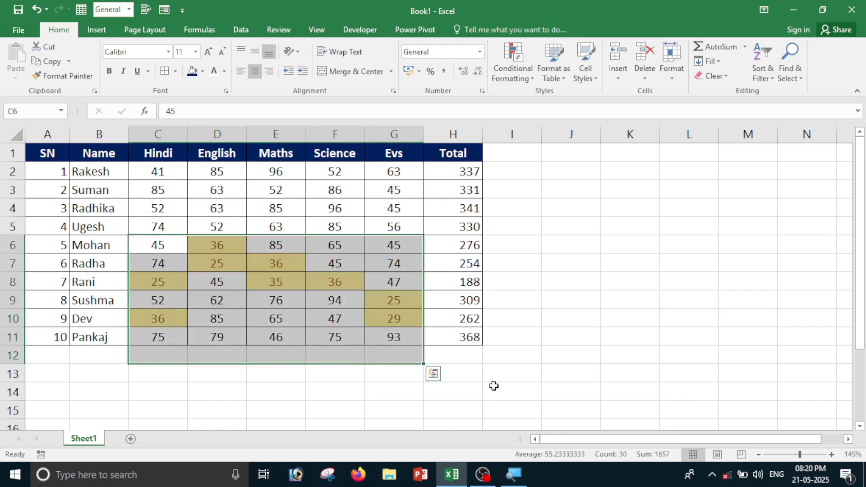
click(493, 387)
drag(154, 173, 410, 336)
Clear the yellow Less Than highlight rule from the marks.
click(513, 65)
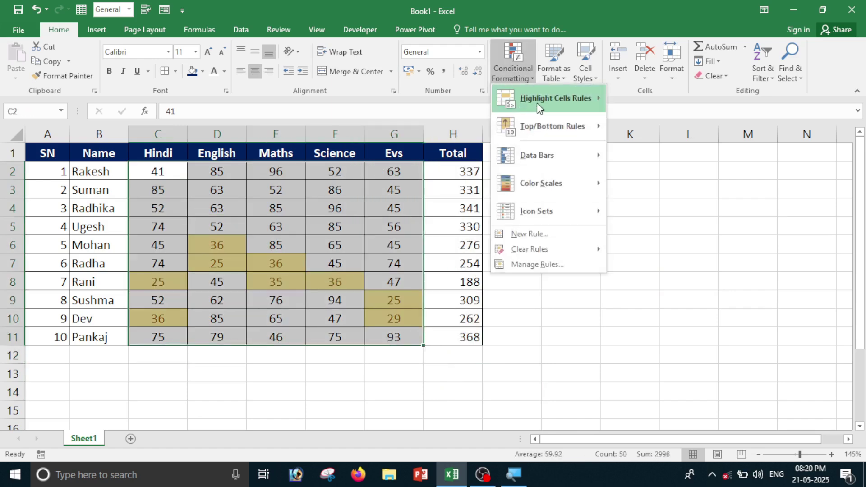
mouse_move(547, 243)
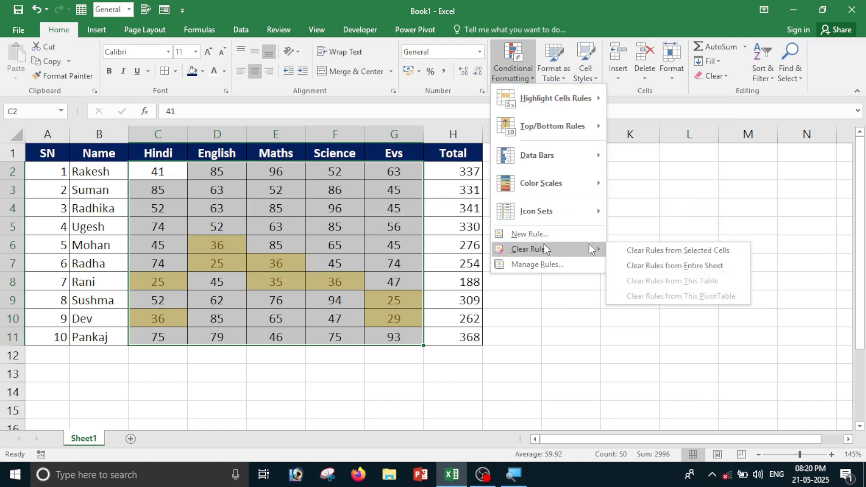
click(697, 258)
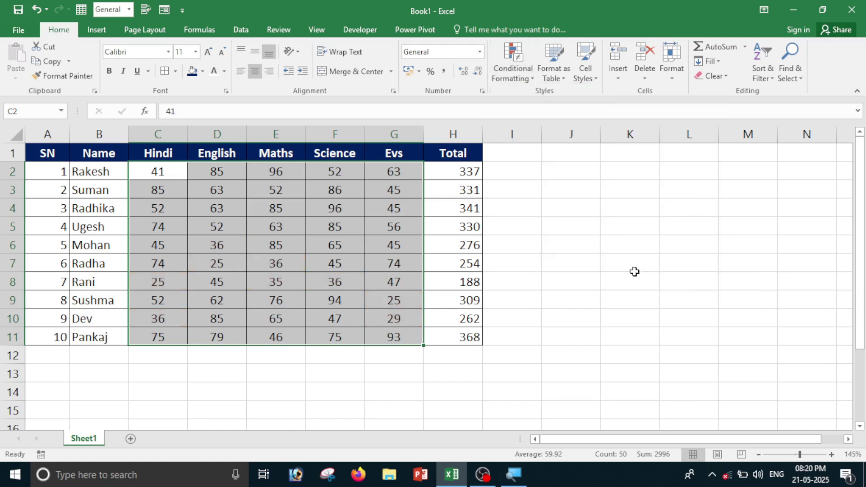
Add a Between 40 and 70 rule with light red fill and dark red text.
click(513, 74)
mouse_move(513, 106)
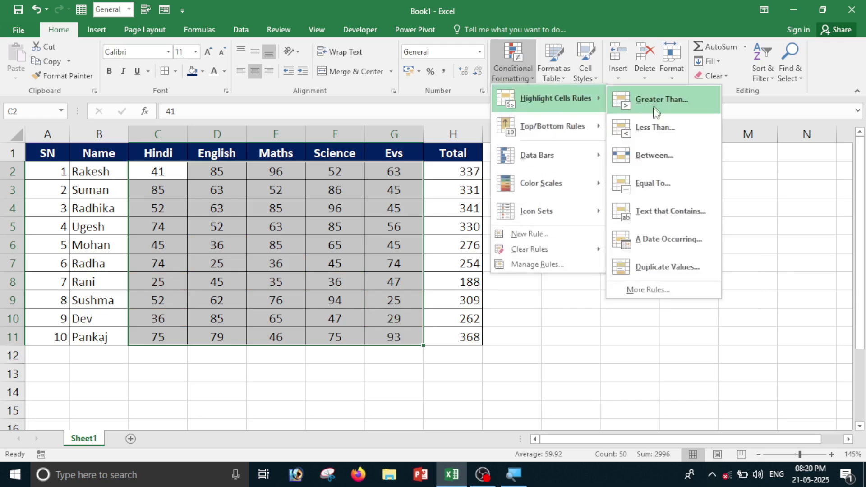
click(659, 158)
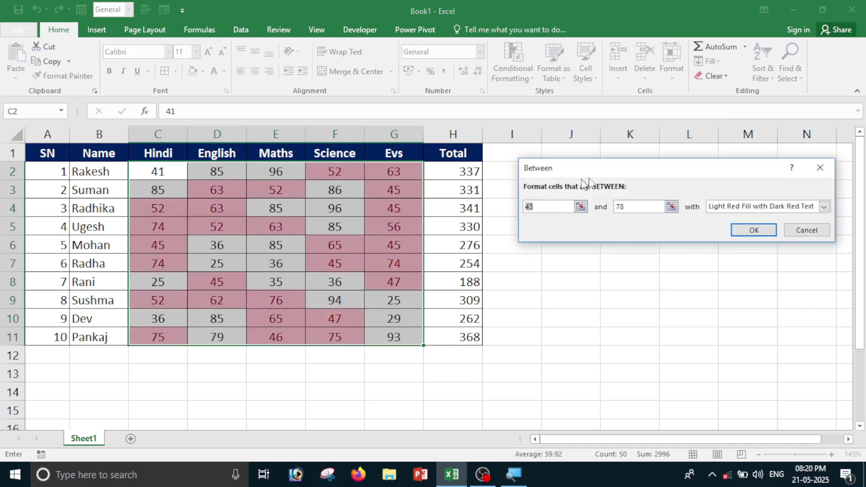
drag(602, 174, 592, 215)
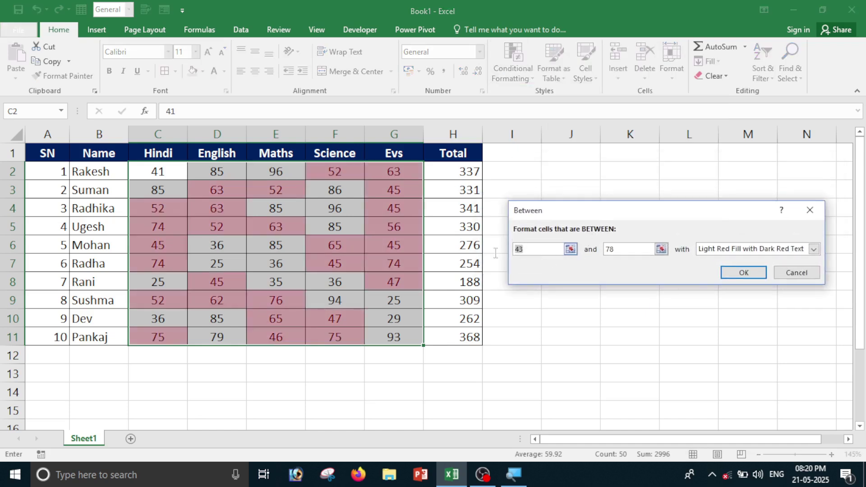
key(BackSpace)
text(40)
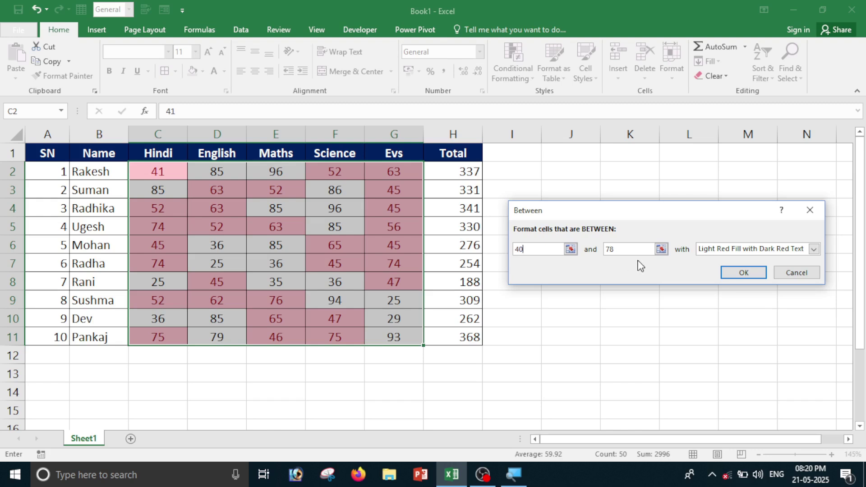
key(BackSpace)
key(BackSpace)
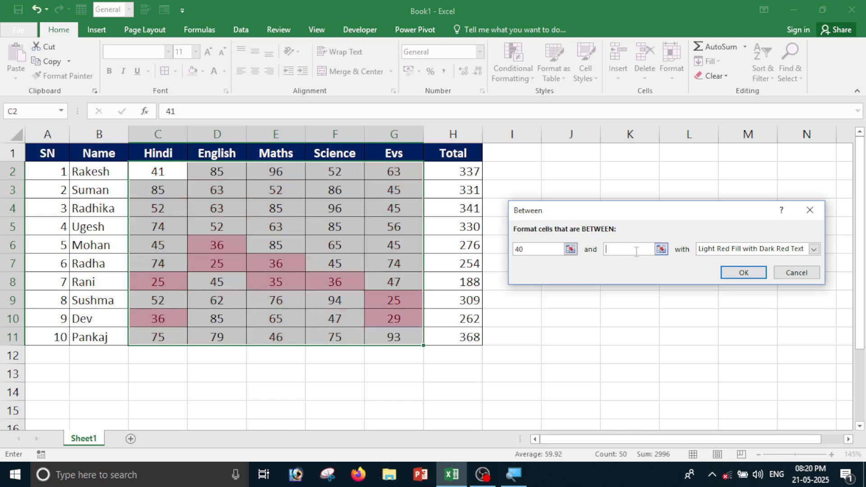
text(70)
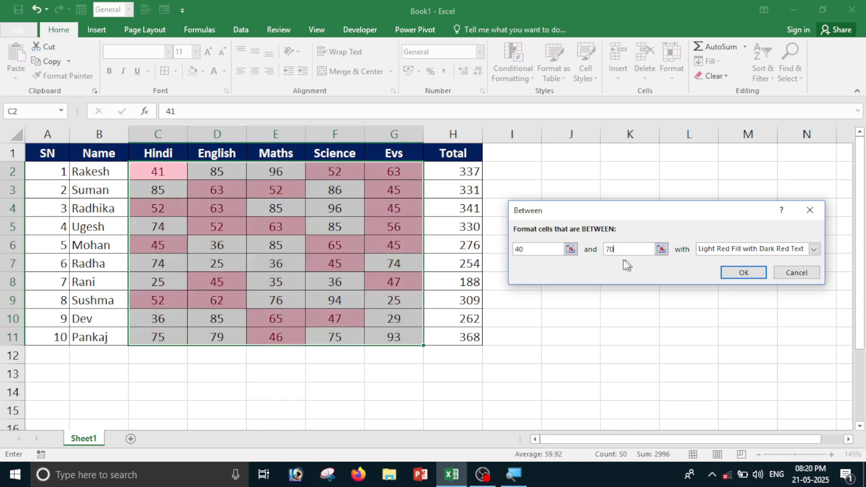
click(814, 249)
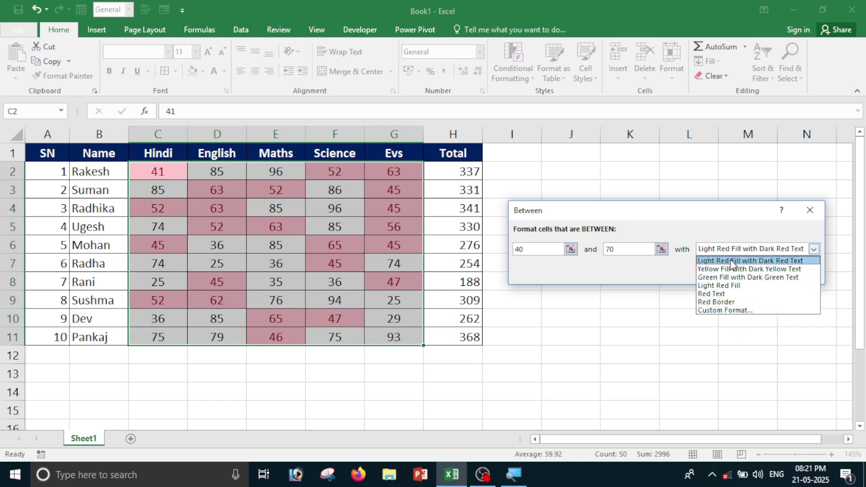
click(758, 261)
click(753, 277)
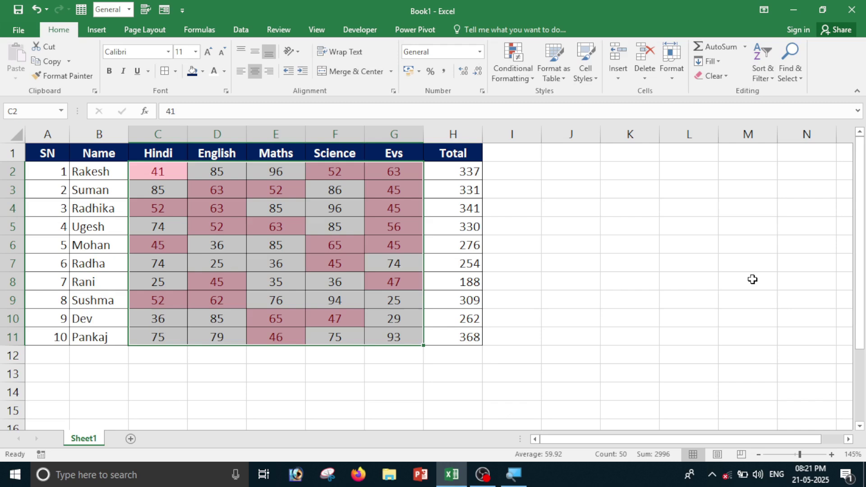
click(261, 230)
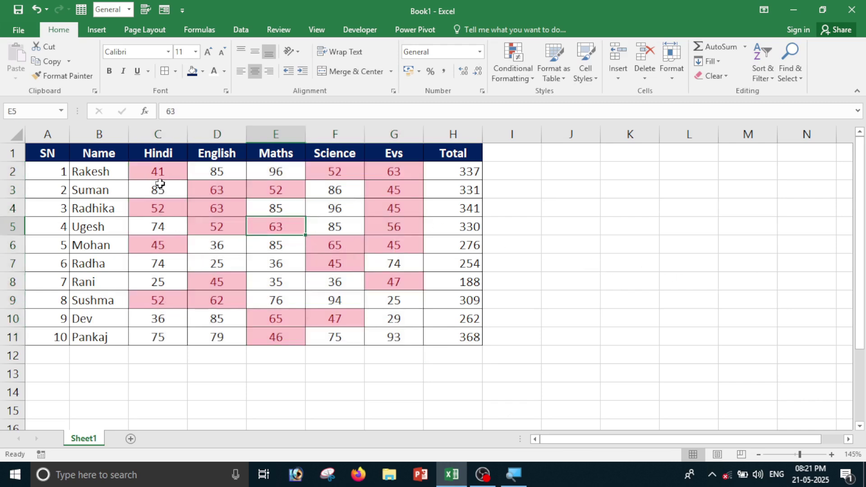
Select the marks C2:G11 and clear the Between highlight rule.
drag(145, 174, 402, 333)
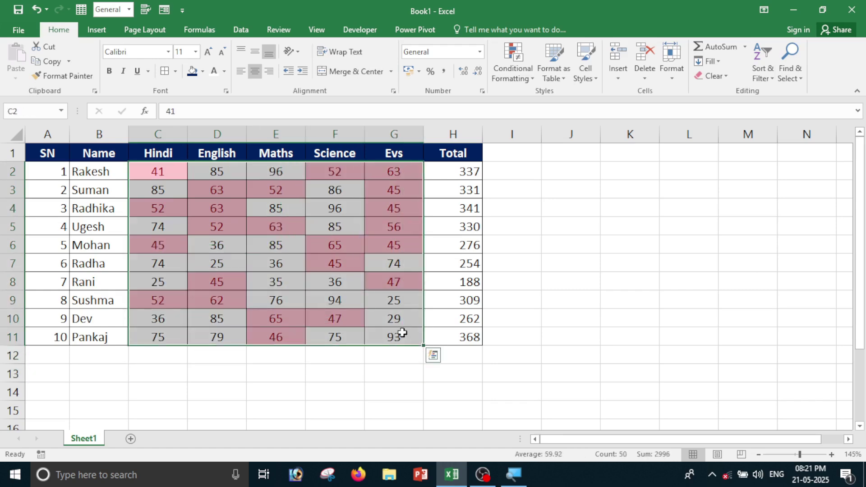
click(519, 79)
mouse_move(525, 248)
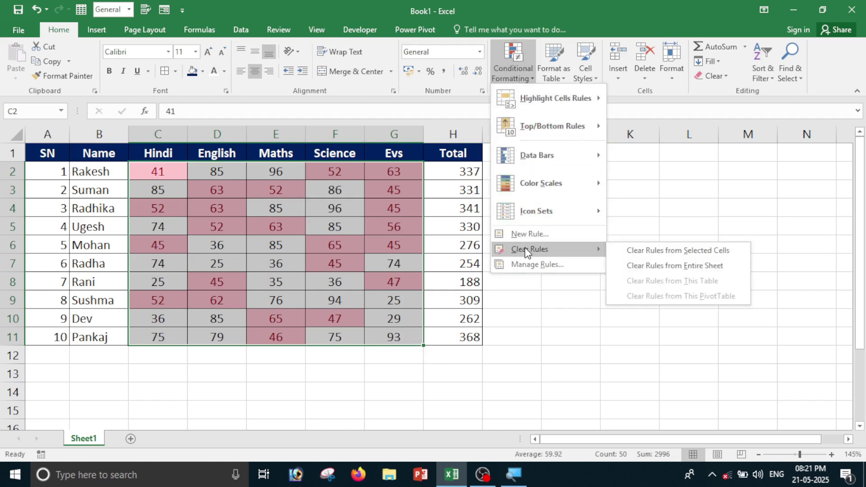
click(700, 252)
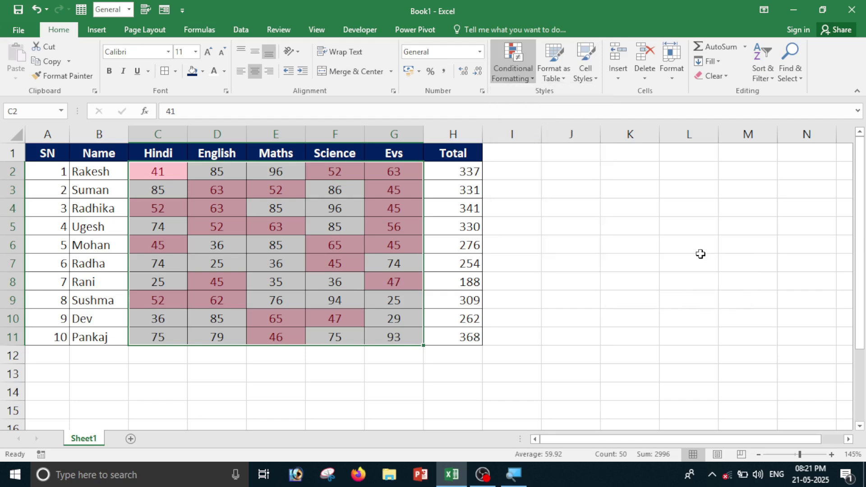
Try an Equal To 35 rule, then cancel without keeping it.
click(512, 74)
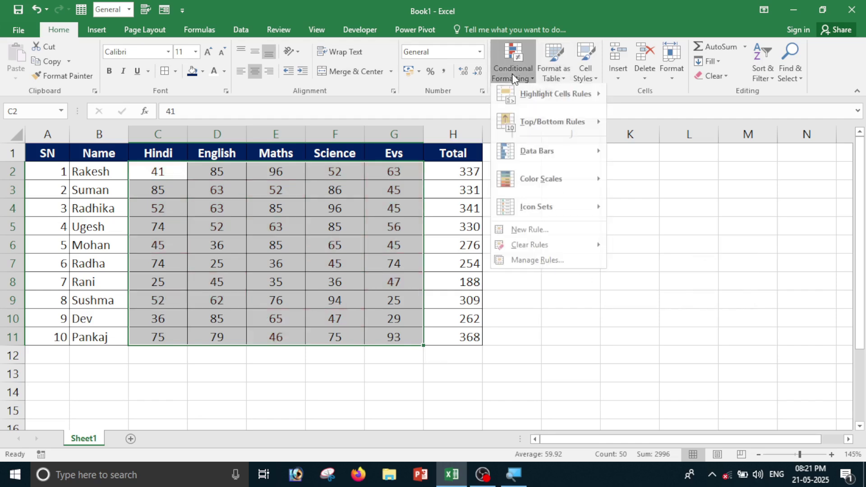
mouse_move(555, 97)
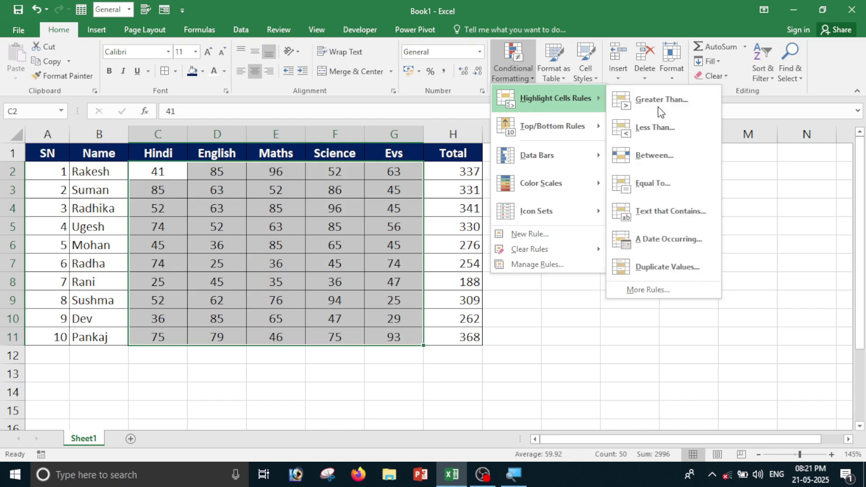
click(653, 184)
drag(602, 214, 614, 210)
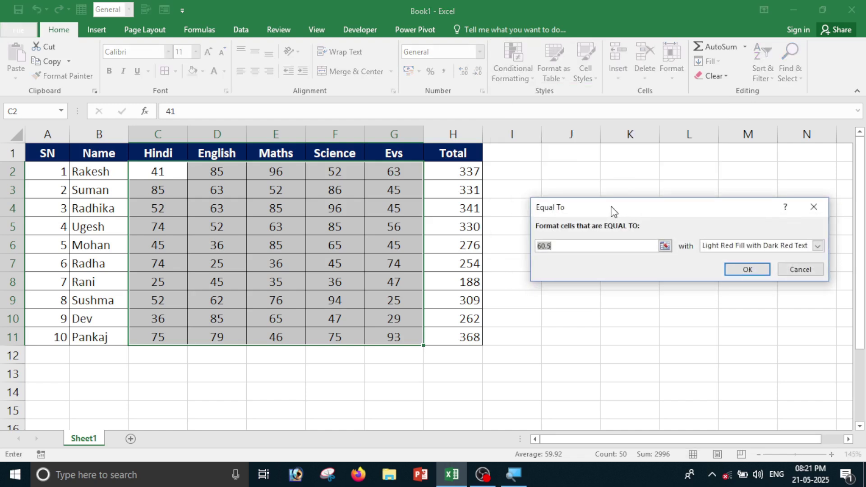
key(BackSpace)
text(35)
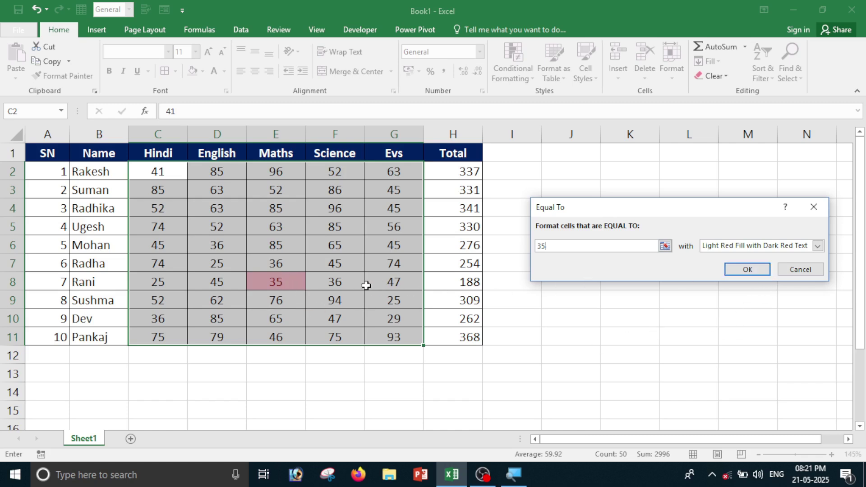
click(800, 269)
click(508, 68)
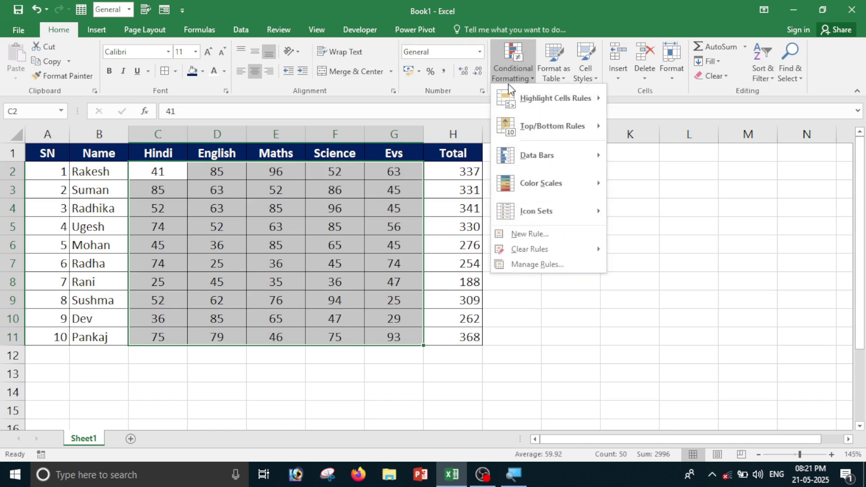
mouse_move(555, 98)
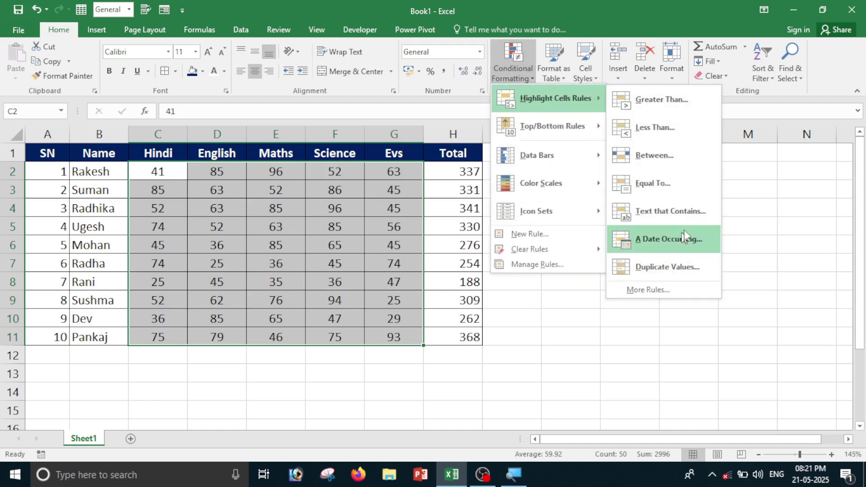
click(768, 207)
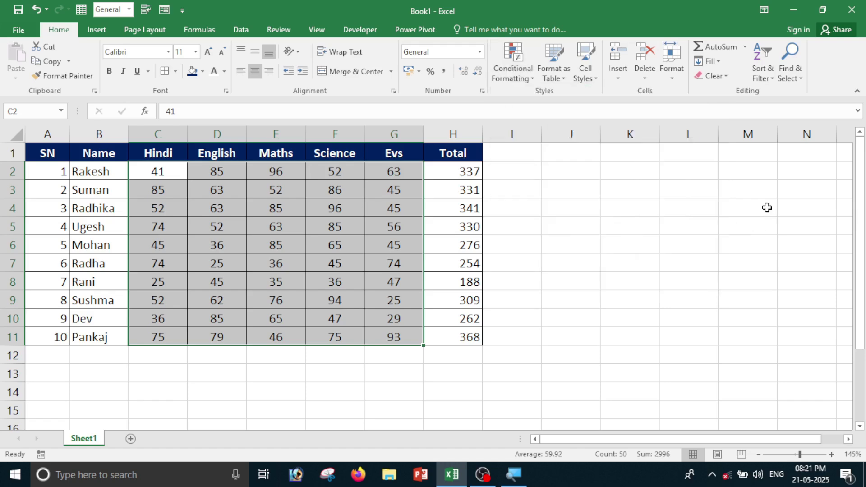
click(708, 228)
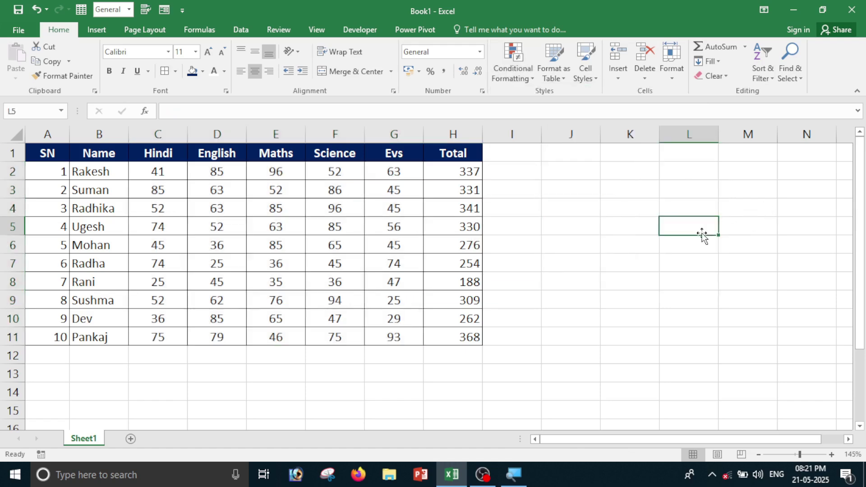
click(89, 175)
drag(273, 227, 393, 334)
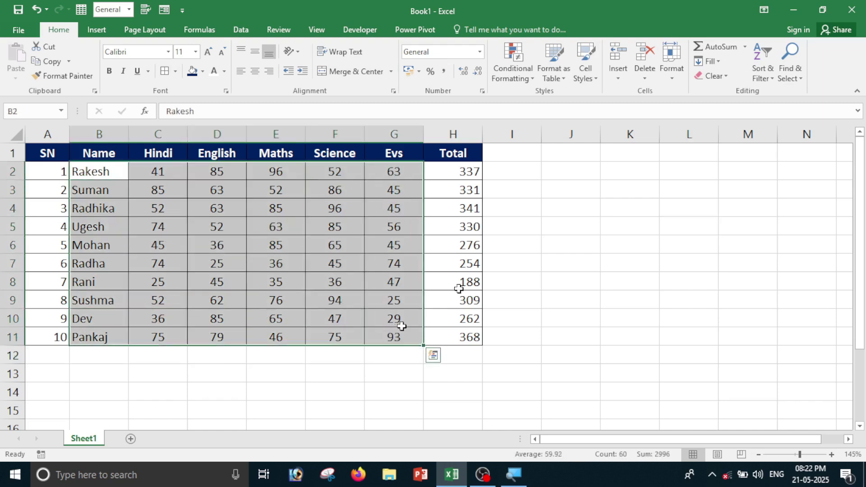
click(531, 79)
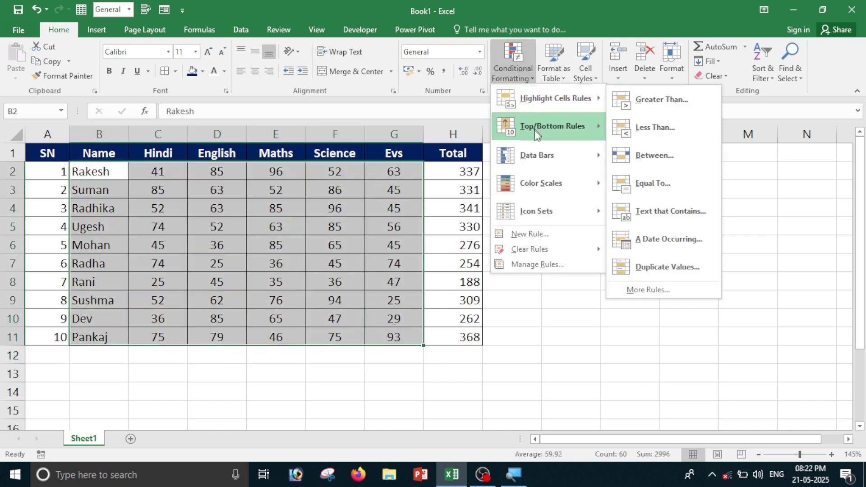
mouse_move(537, 98)
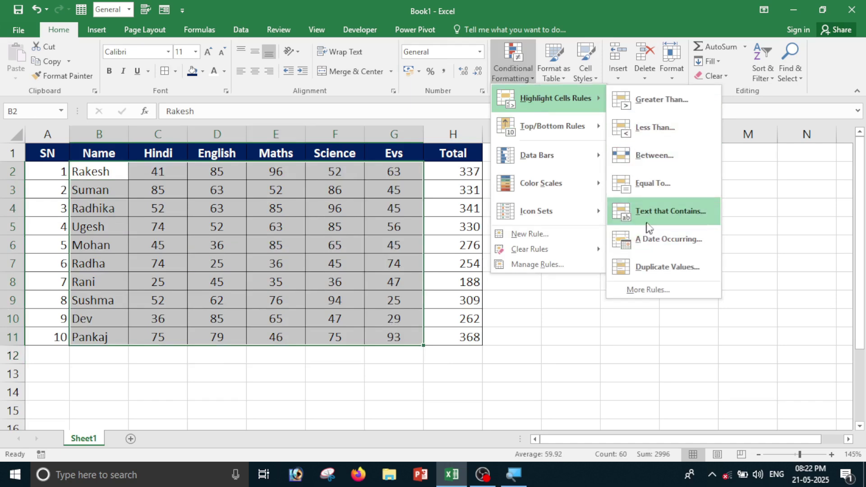
click(650, 210)
key(BackSpace)
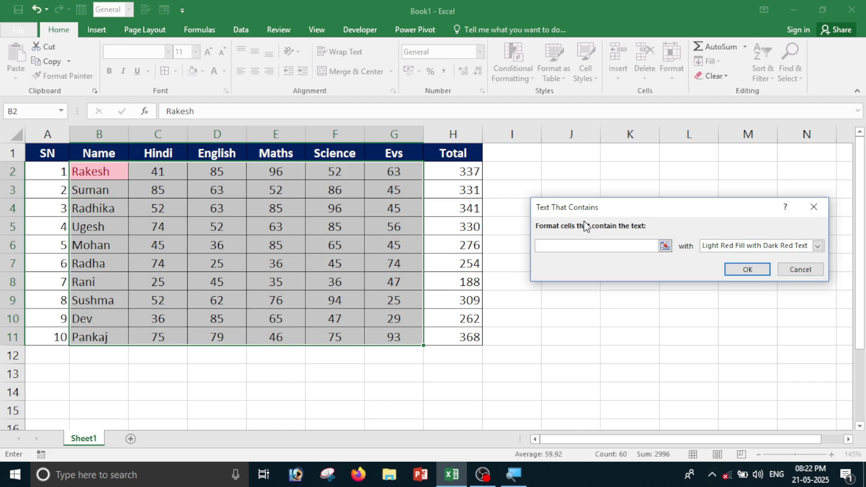
text(radha)
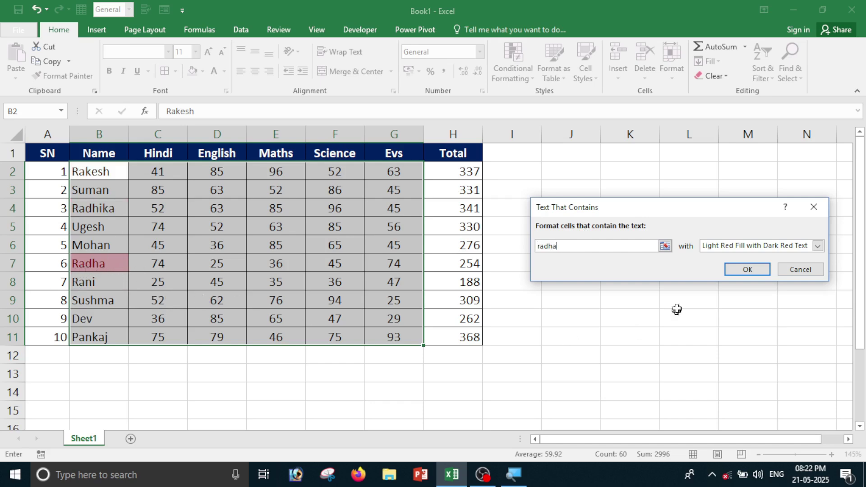
click(800, 270)
Enter 21-05-2025 in K5 and fill dates from 18-05-2025 to 31-05-2025.
click(527, 70)
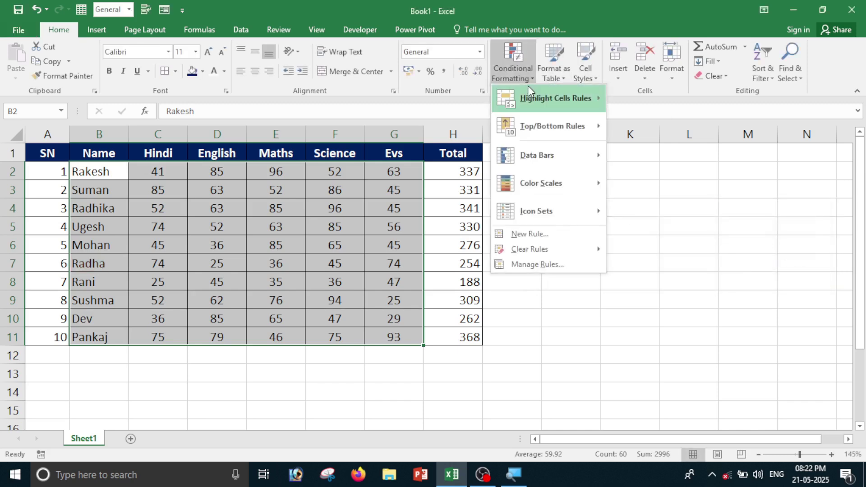
mouse_move(537, 97)
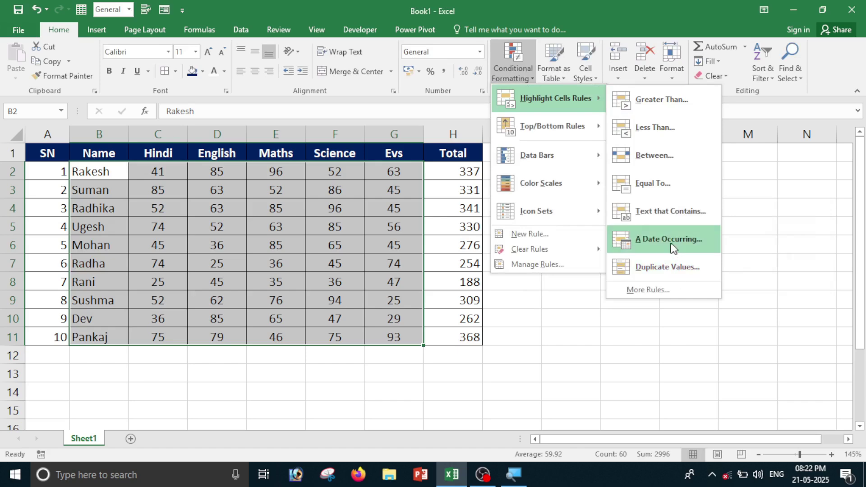
click(620, 335)
click(628, 230)
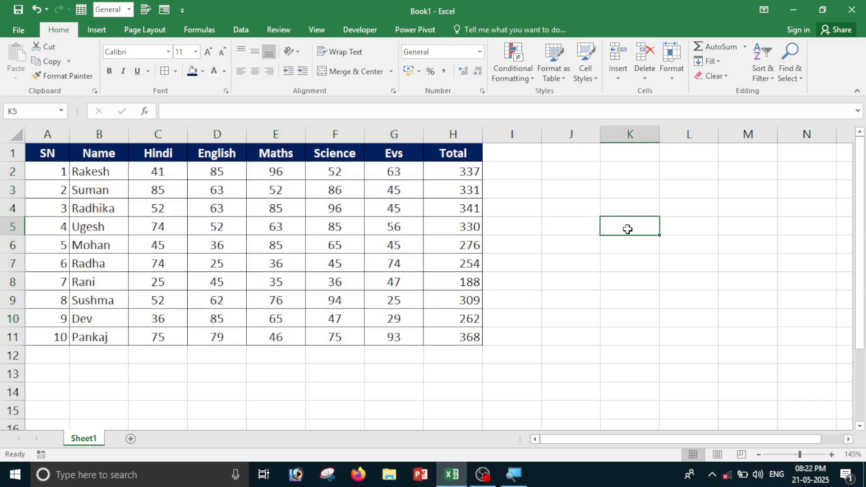
text(21)
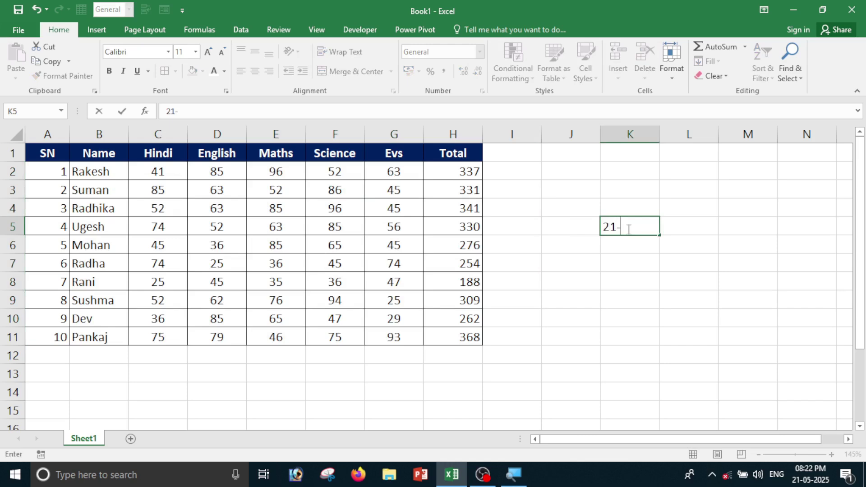
text(-05-2025)
key(Return)
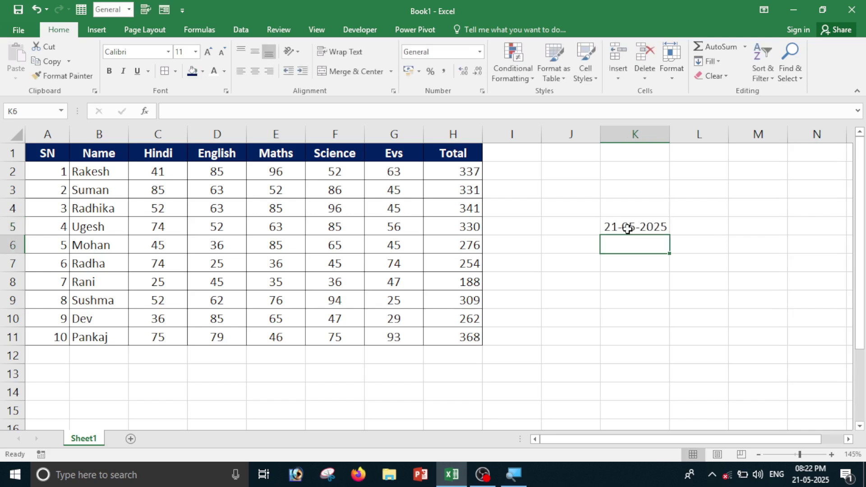
click(628, 229)
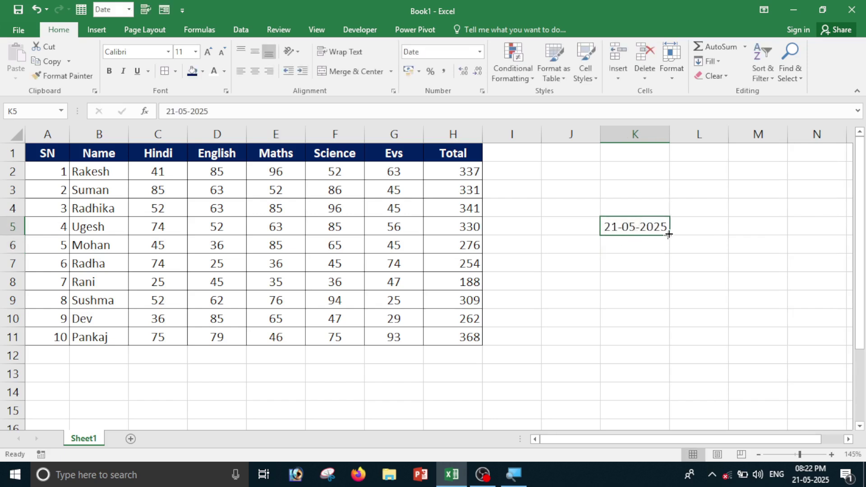
drag(669, 234, 669, 418)
click(643, 225)
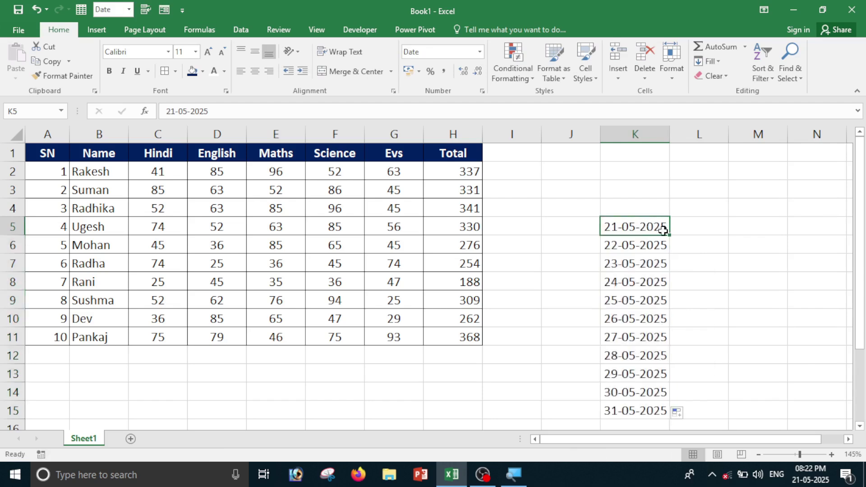
drag(668, 233, 665, 165)
Add a 'date' header in K1 and select the dates K2:K15.
click(694, 190)
click(645, 158)
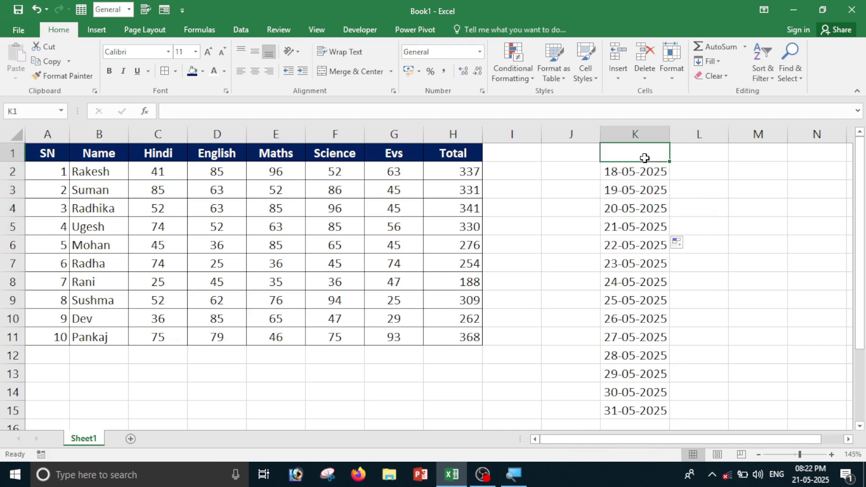
text(date)
key(Return)
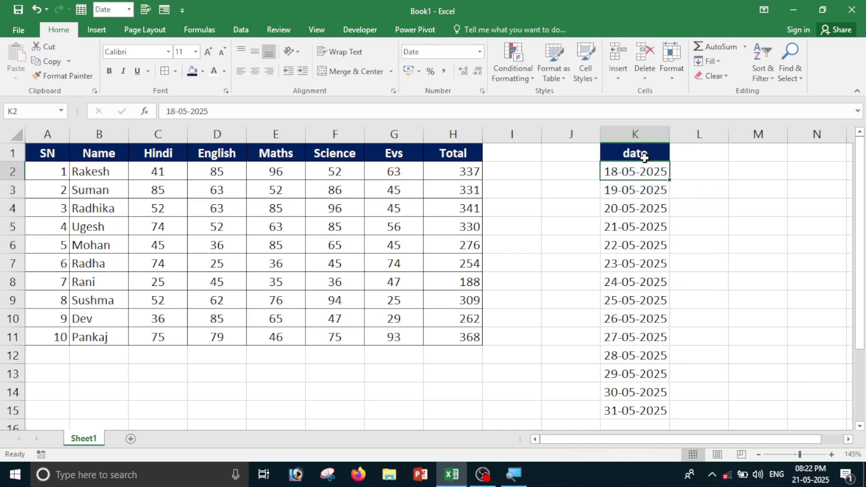
click(775, 312)
drag(640, 172, 636, 412)
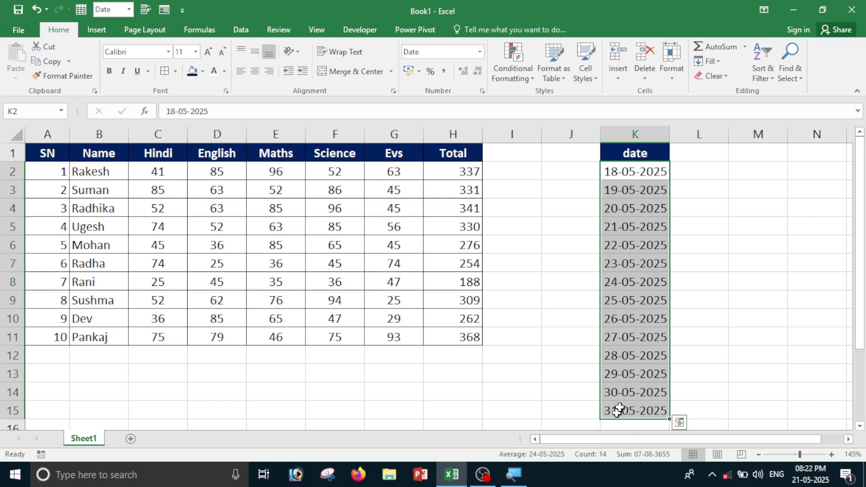
Apply an A Date Occurring 'This week' rule with light red fill to the dates.
click(519, 70)
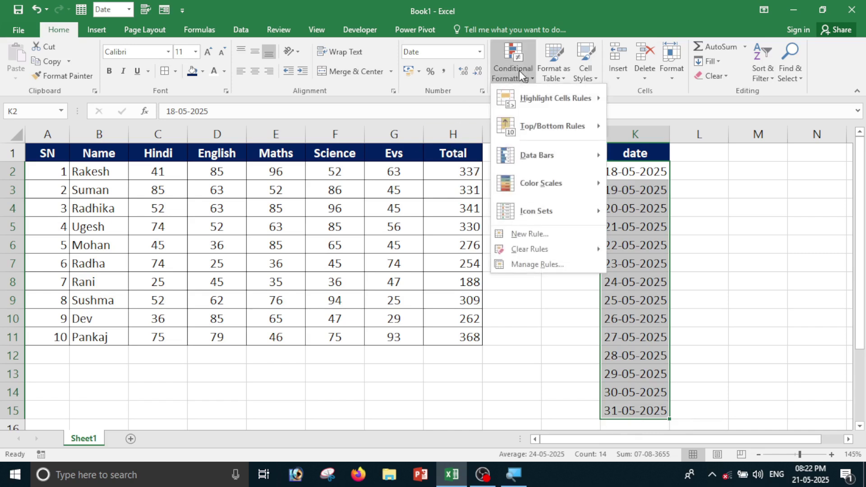
mouse_move(545, 95)
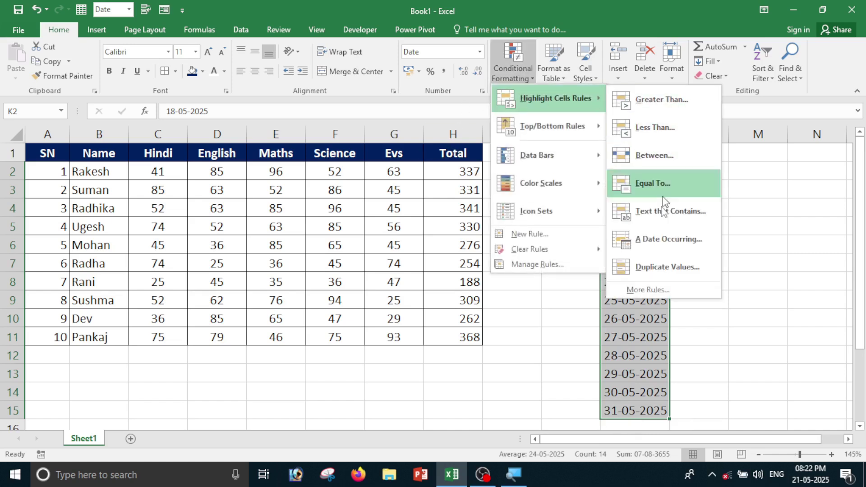
click(670, 248)
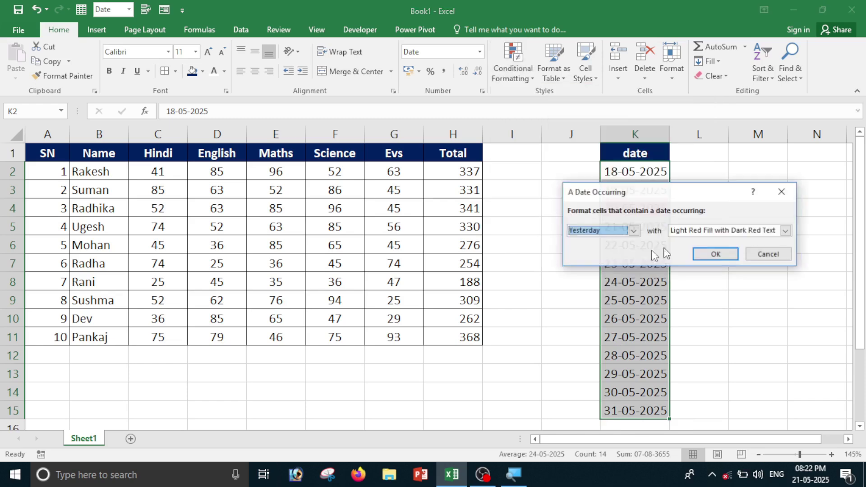
drag(663, 192, 349, 172)
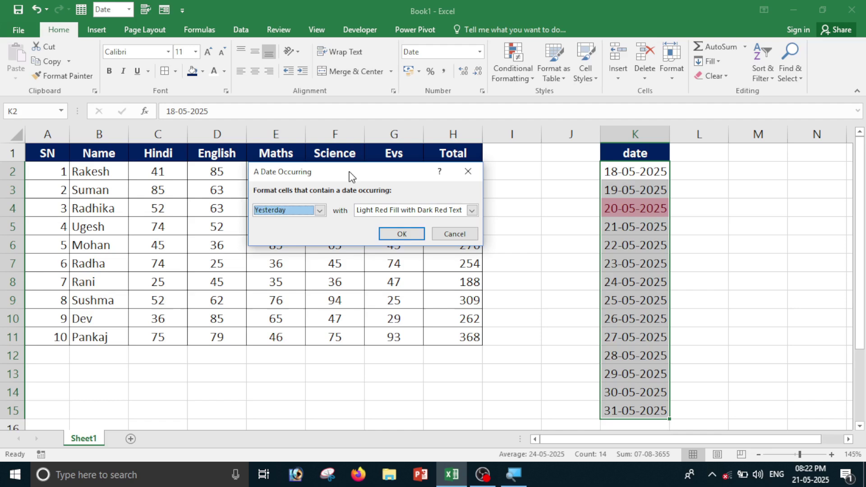
click(320, 211)
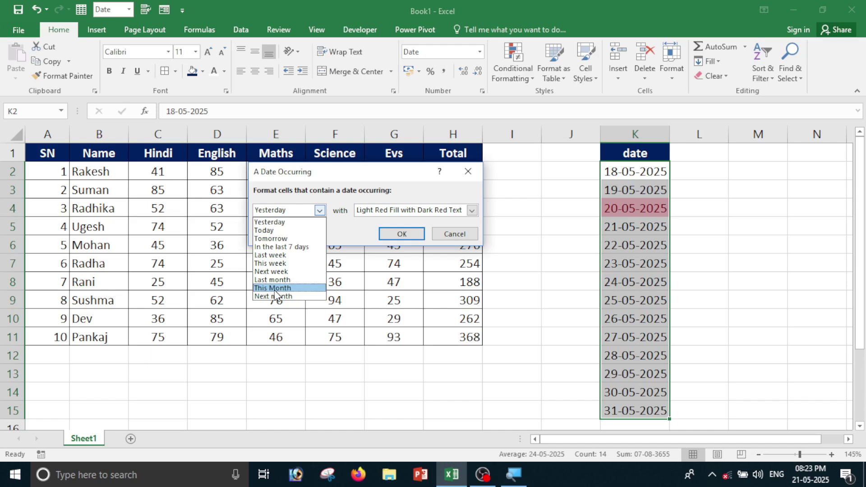
click(272, 264)
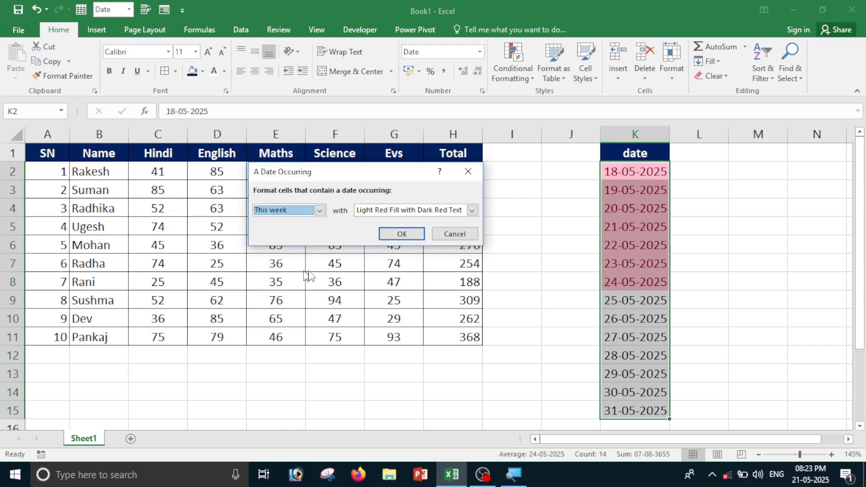
click(402, 234)
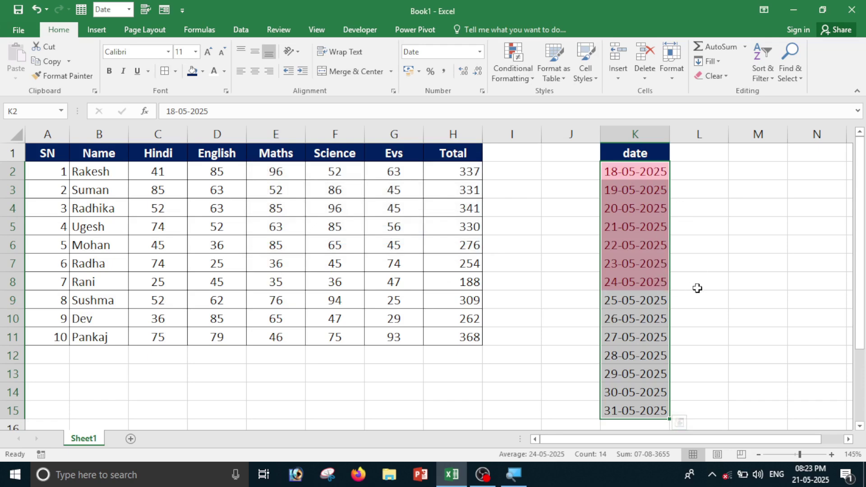
click(524, 74)
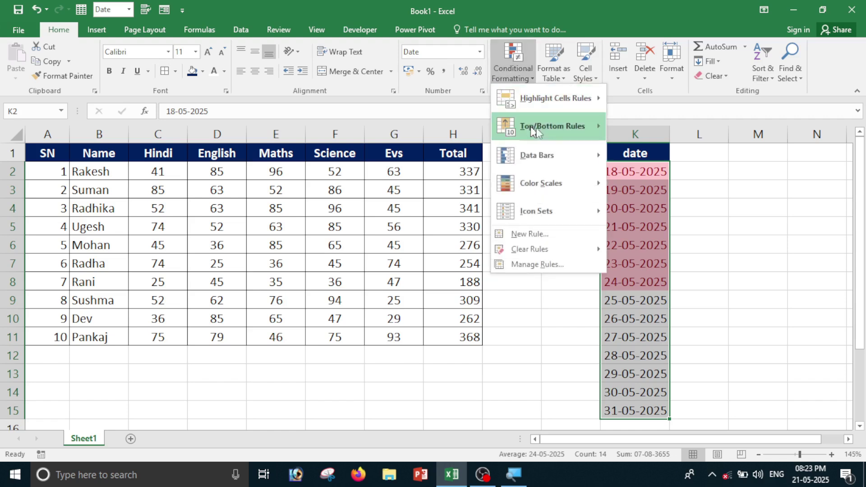
mouse_move(553, 113)
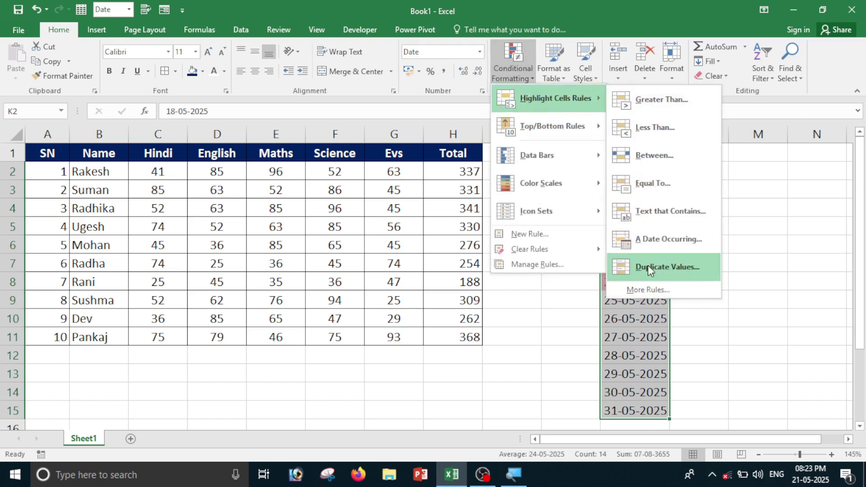
click(738, 265)
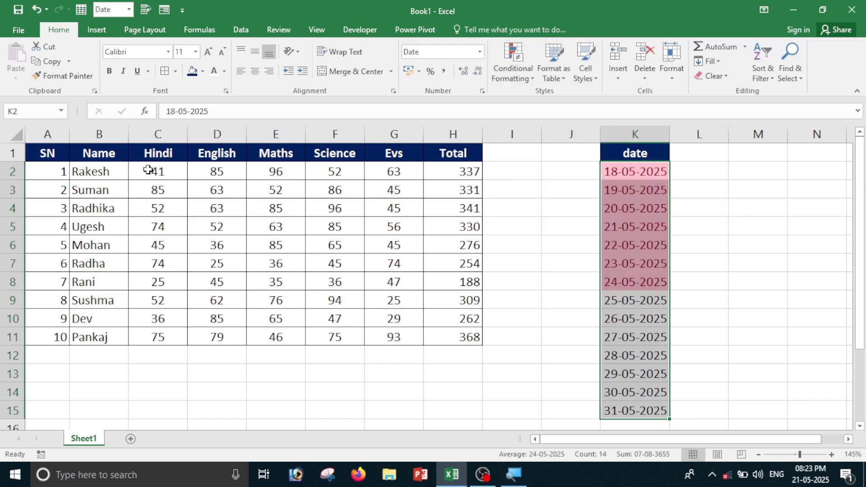
drag(149, 172, 336, 300)
drag(349, 332, 392, 334)
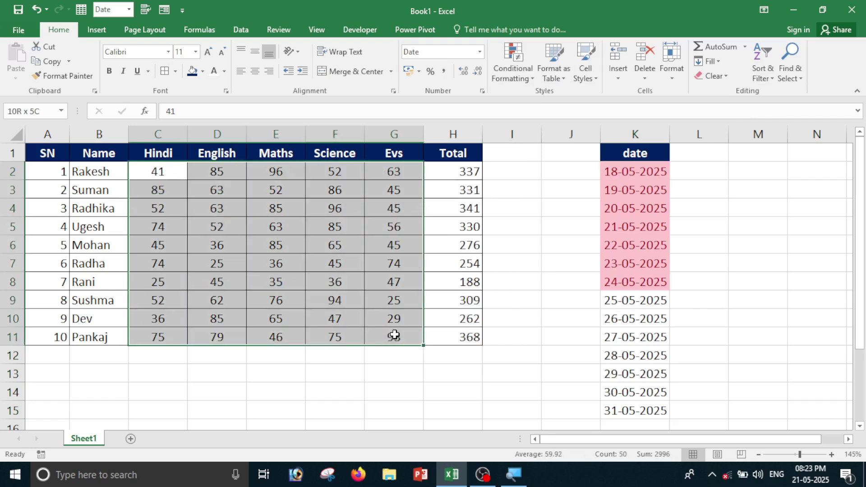
click(509, 80)
mouse_move(510, 107)
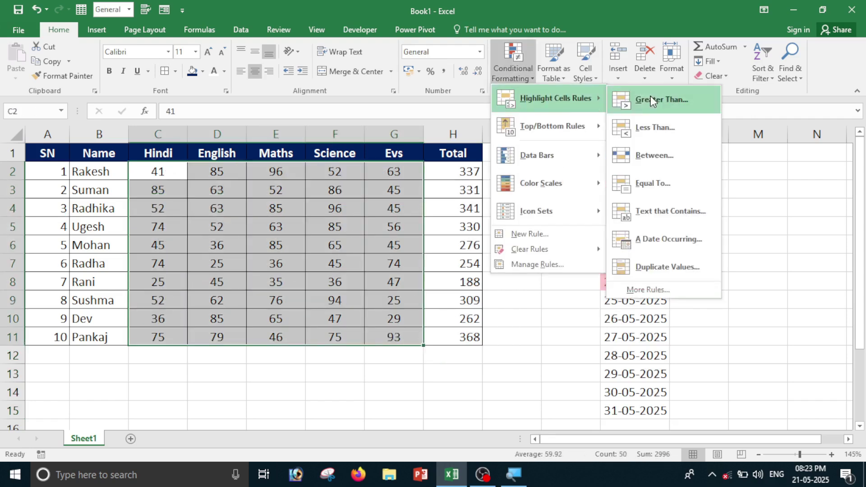
click(668, 268)
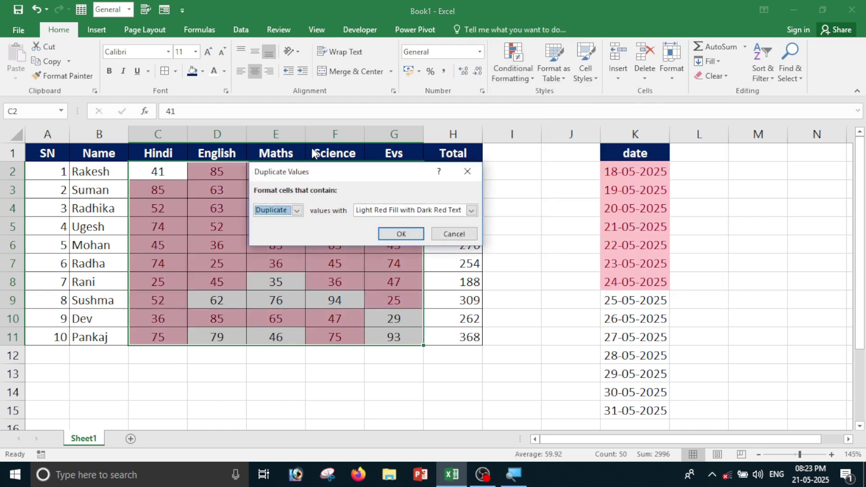
drag(308, 172, 556, 188)
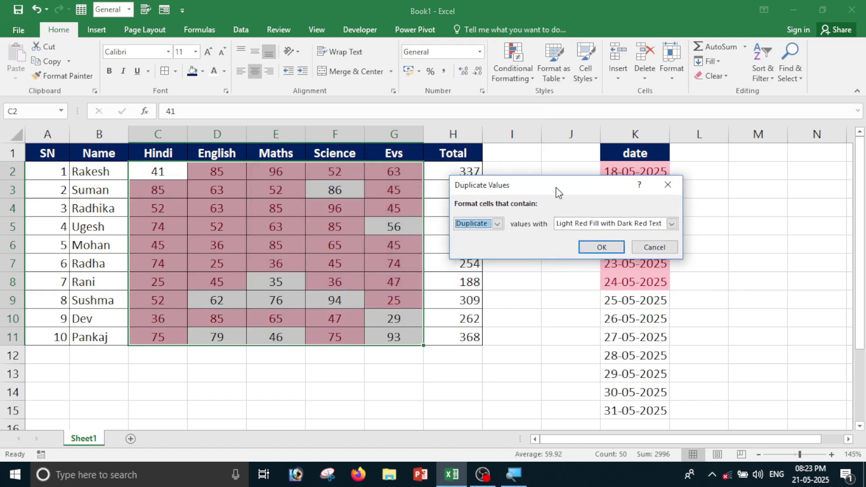
click(655, 248)
click(739, 257)
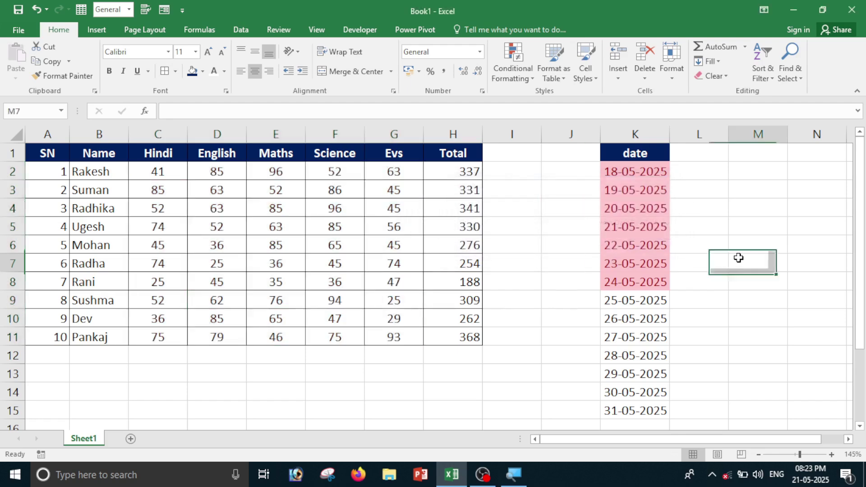
Remove the date column by inserting a blank column and deleting the dates.
click(648, 132)
key(ctrl+shift+plus)
click(704, 130)
key(ctrl+minus)
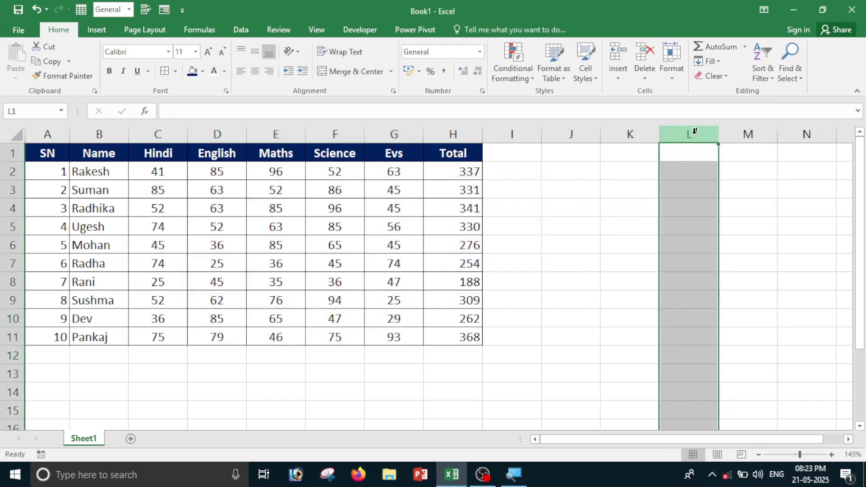
Enter the numbers 45, 63, 85, 41, 25, 25, 63 in K3:K9.
click(605, 190)
text(45)
key(Return)
text(6)
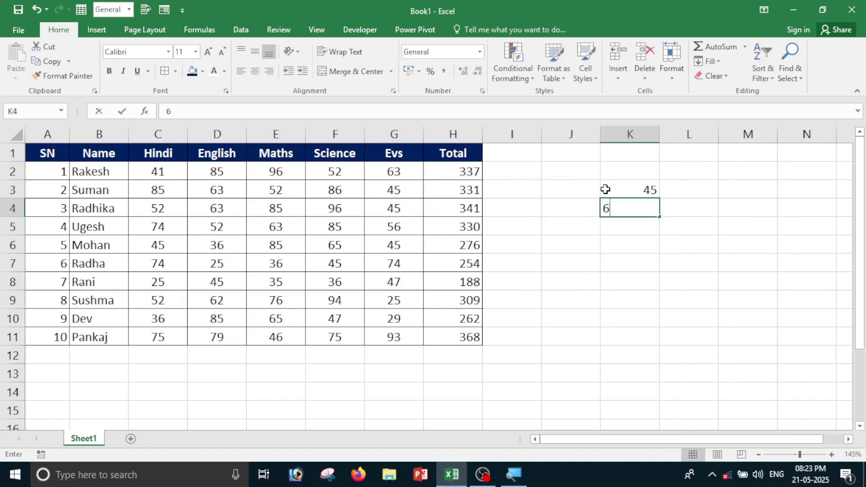
text(3)
key(Return)
text(85396)
key(Return)
text(41)
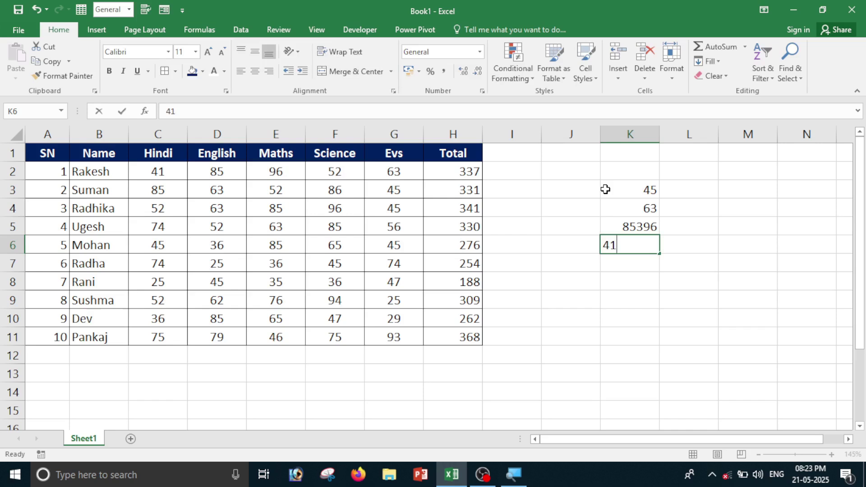
key(Return)
text(25)
key(Return)
text(25)
key(Return)
text(63)
key(Return)
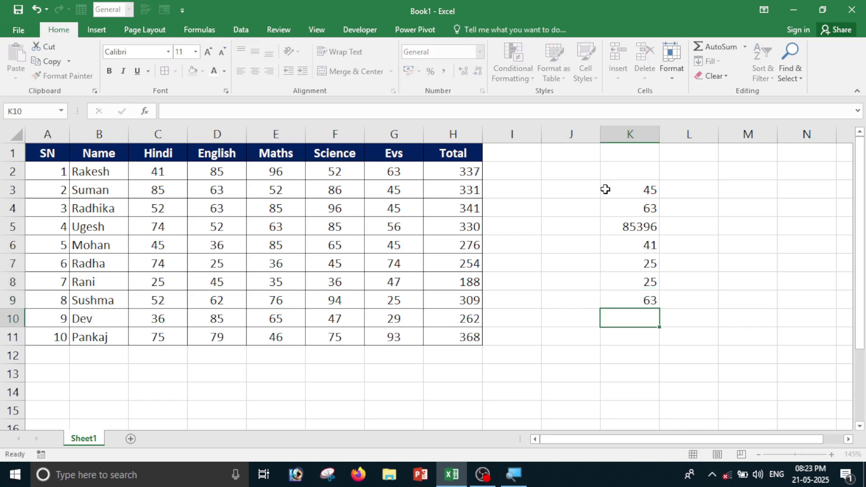
key(Up)
key(Up)
key(Up)
key(Up)
key(Up)
text(8)
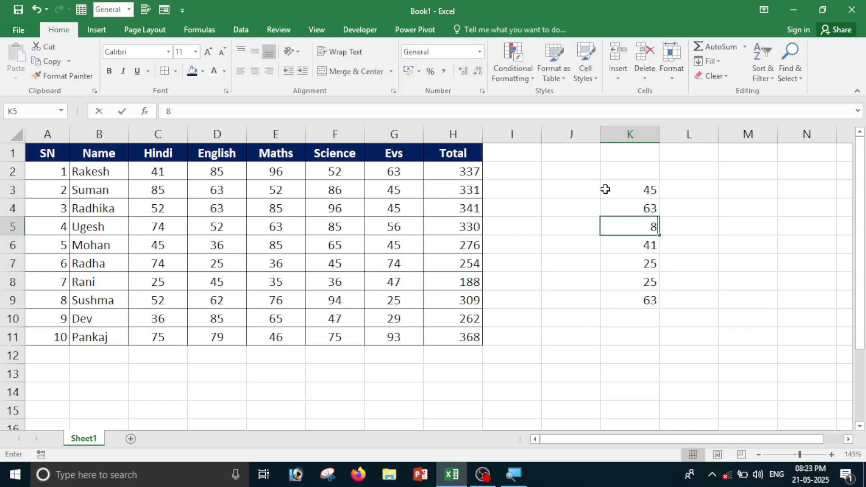
text(5)
key(Return)
Highlight duplicate values in K3:K9 with light red fill and dark red text.
drag(606, 189, 621, 294)
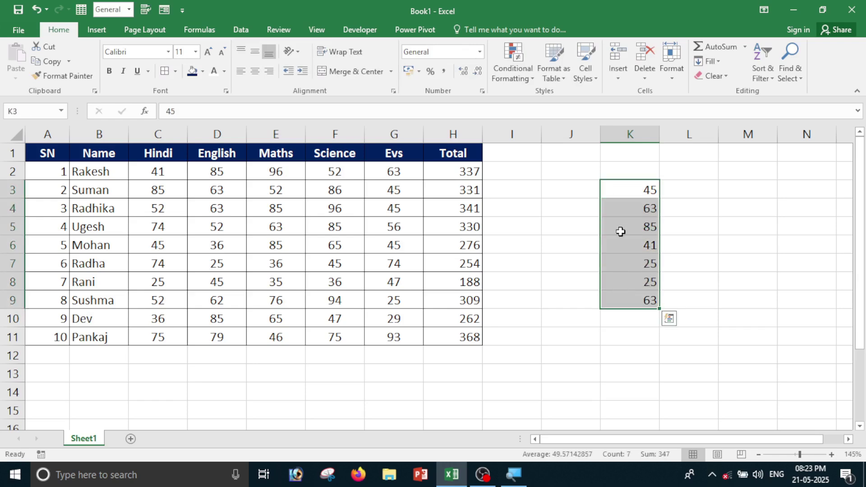
click(500, 76)
mouse_move(530, 111)
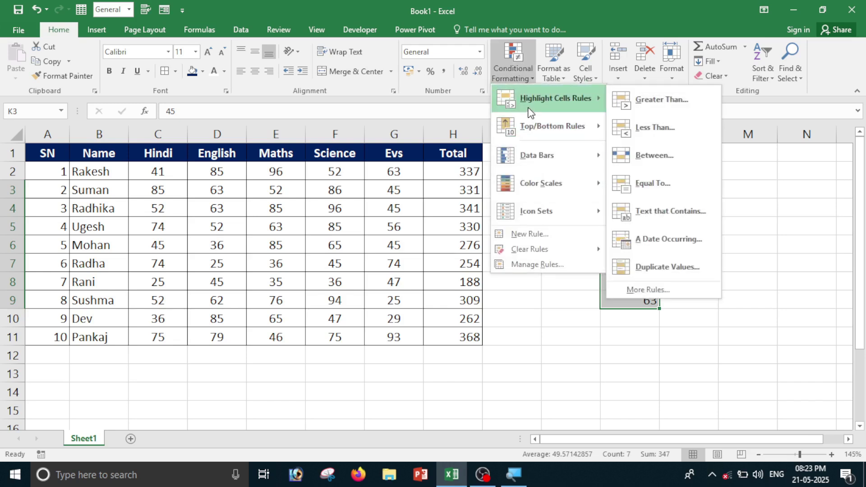
click(626, 273)
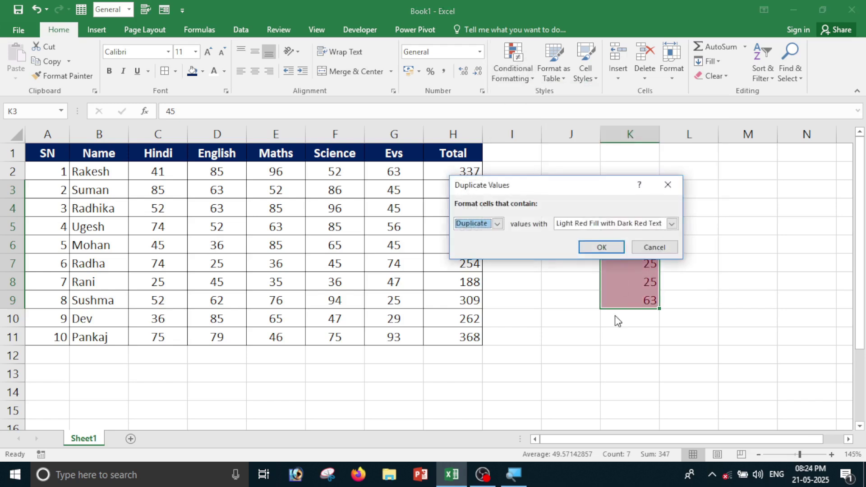
drag(627, 188, 429, 248)
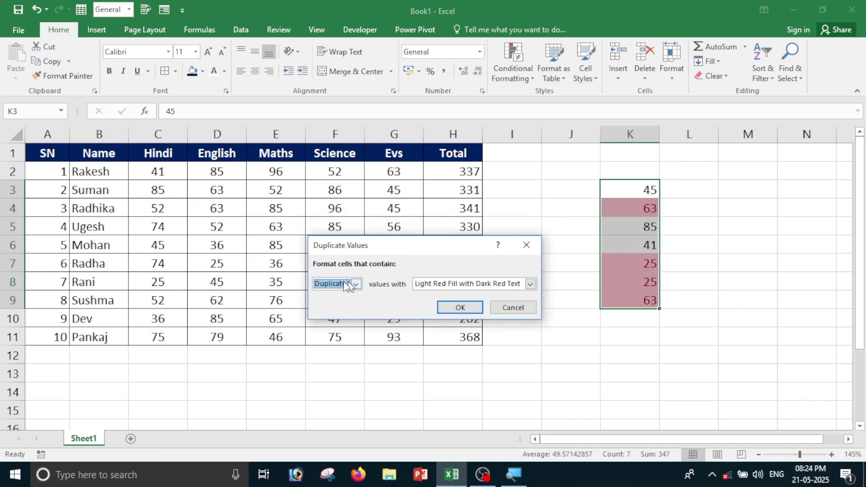
click(530, 284)
click(530, 285)
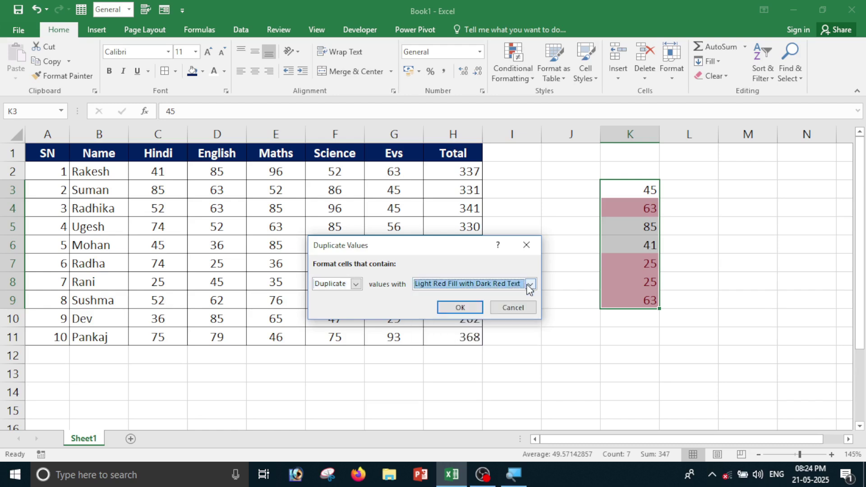
click(464, 311)
click(640, 361)
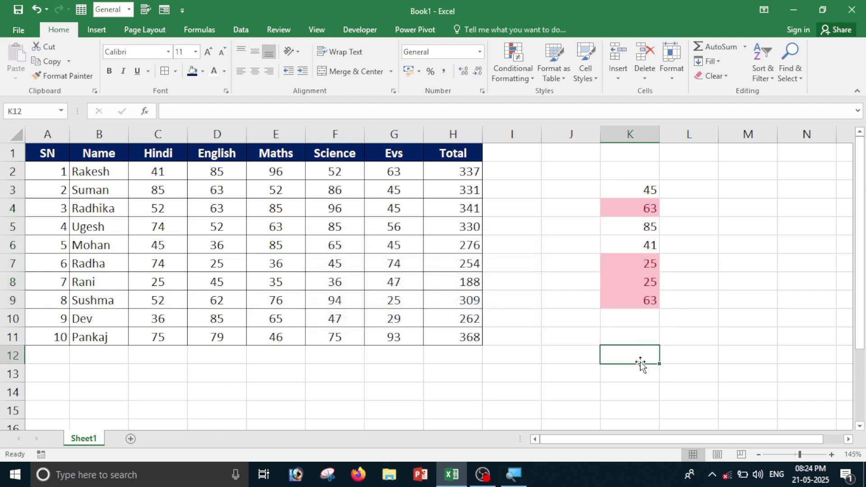
click(622, 222)
drag(629, 171, 654, 304)
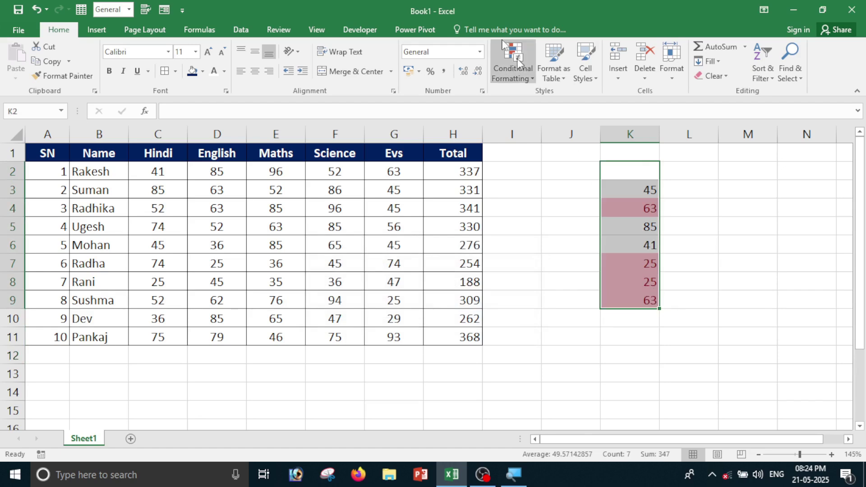
Clear the duplicate-value rules from the column K numbers.
click(513, 77)
mouse_move(533, 249)
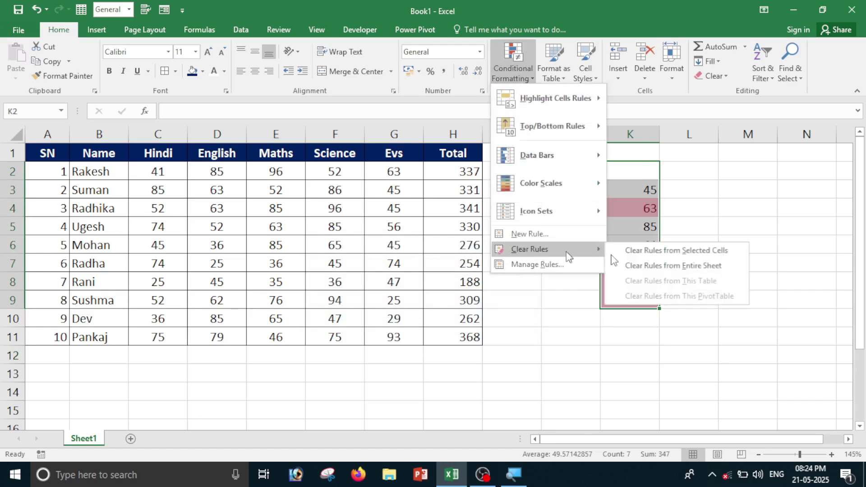
click(655, 253)
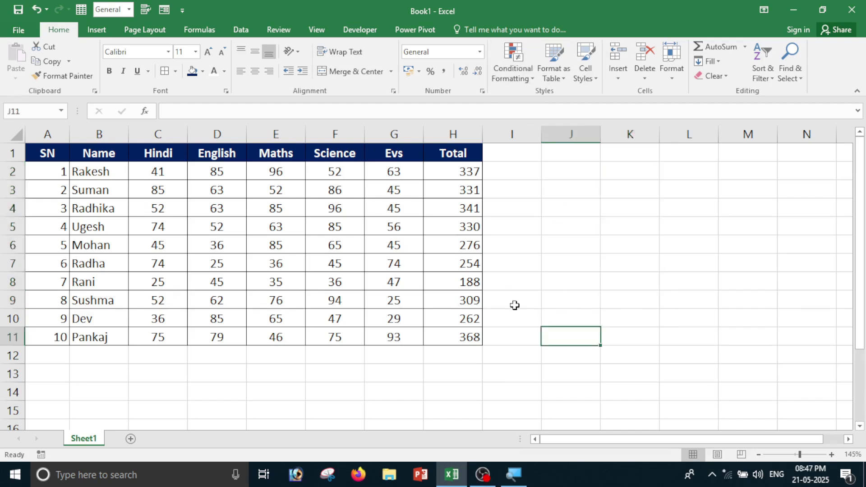
Select the Total values in H2:H11.
click(514, 76)
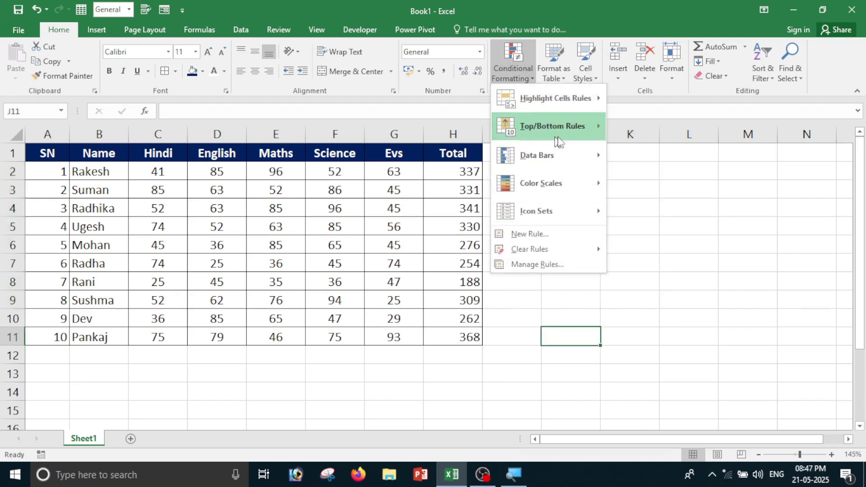
mouse_move(556, 137)
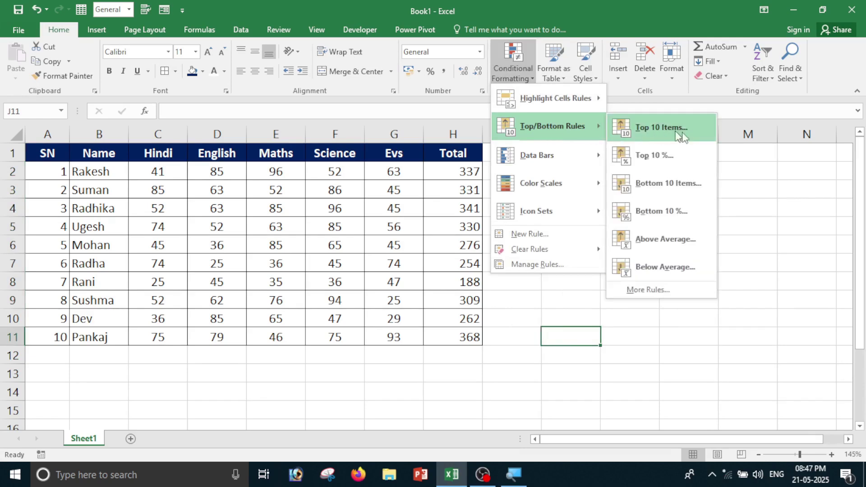
click(700, 357)
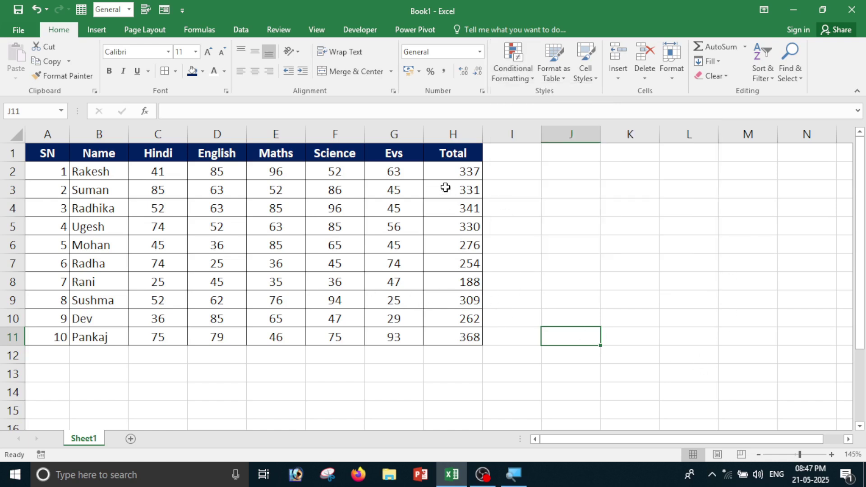
drag(450, 176, 457, 340)
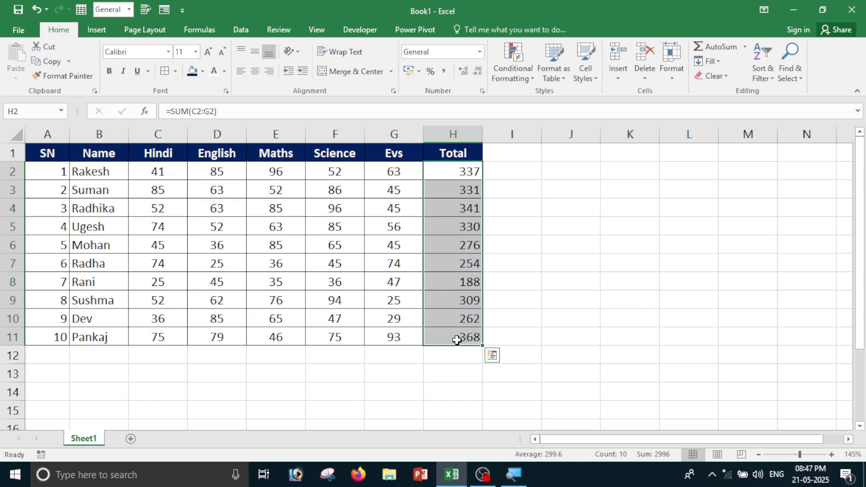
click(512, 74)
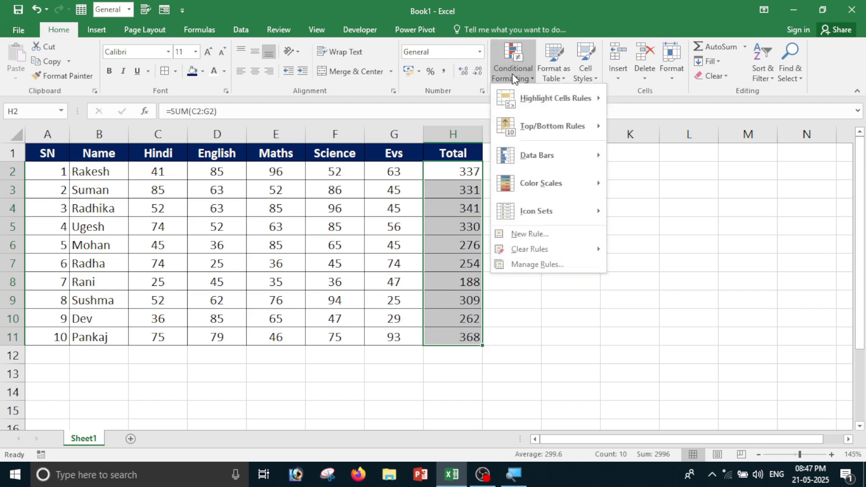
mouse_move(558, 126)
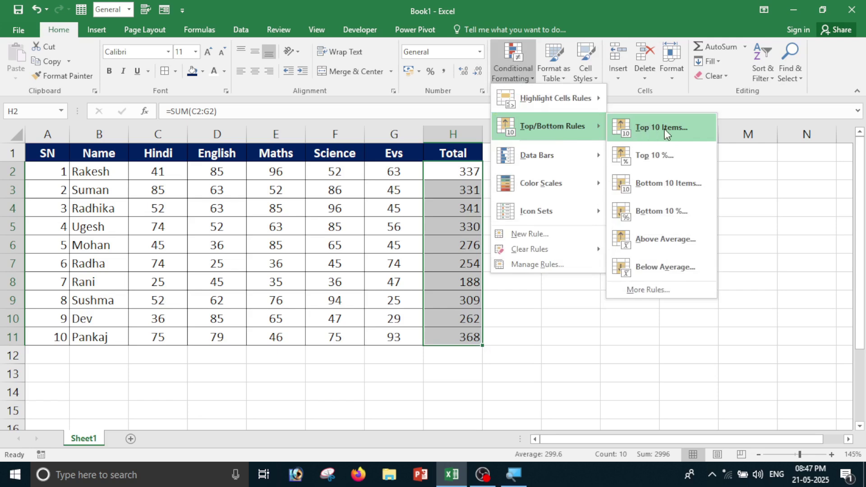
click(666, 132)
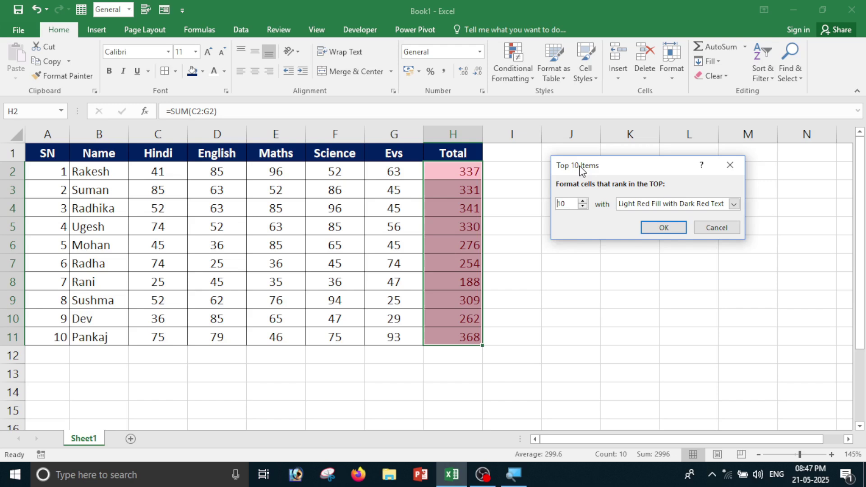
drag(579, 168, 603, 160)
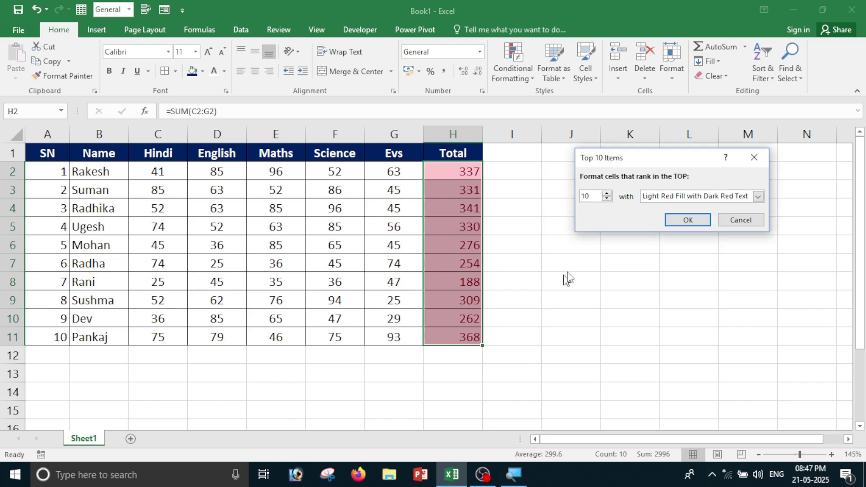
click(589, 196)
key(BackSpace)
key(BackSpace)
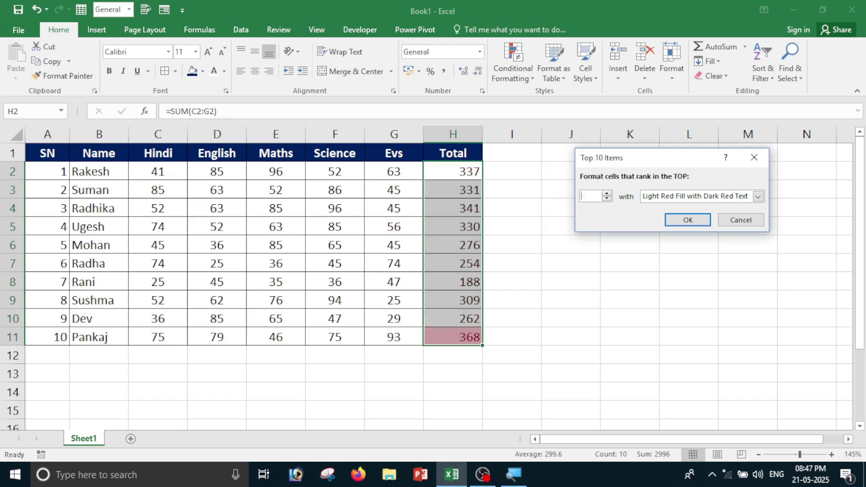
text(5)
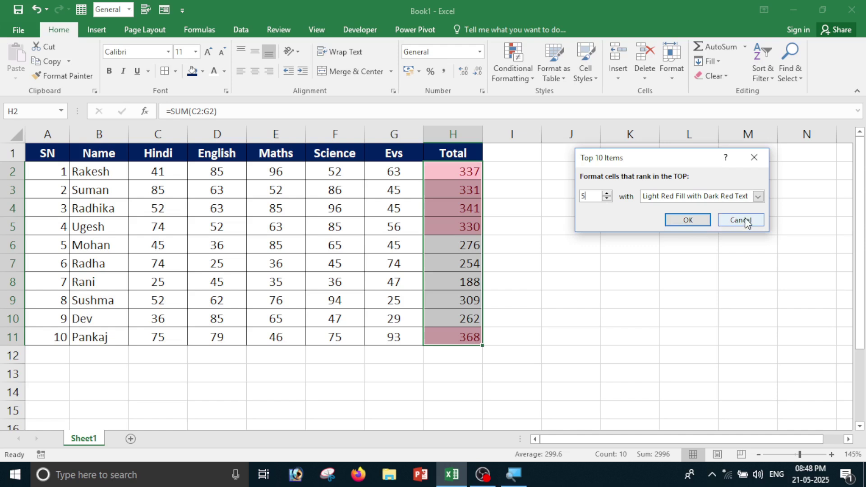
click(758, 196)
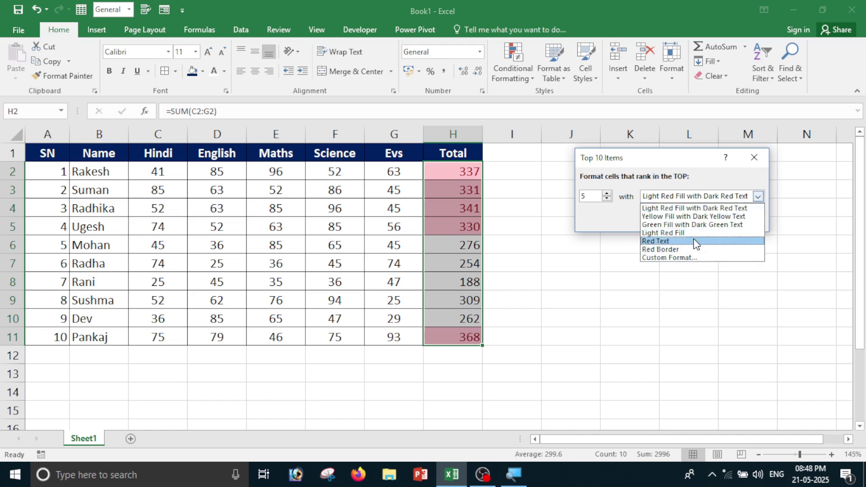
click(698, 311)
click(740, 222)
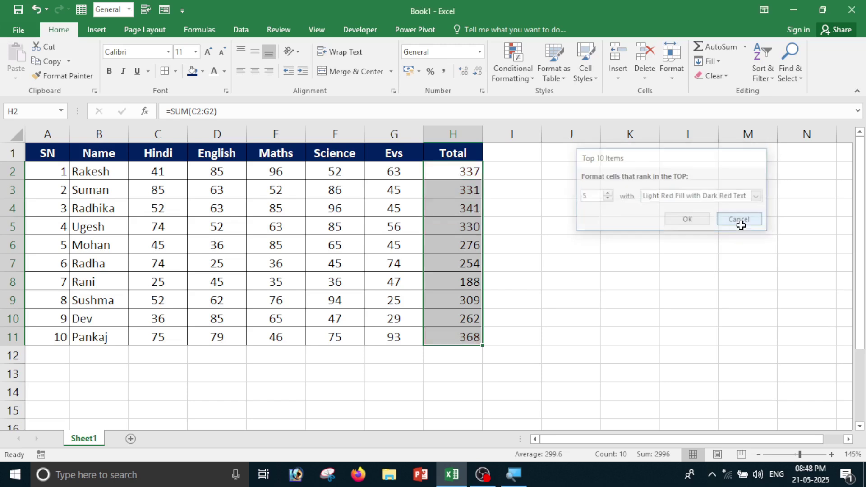
click(515, 74)
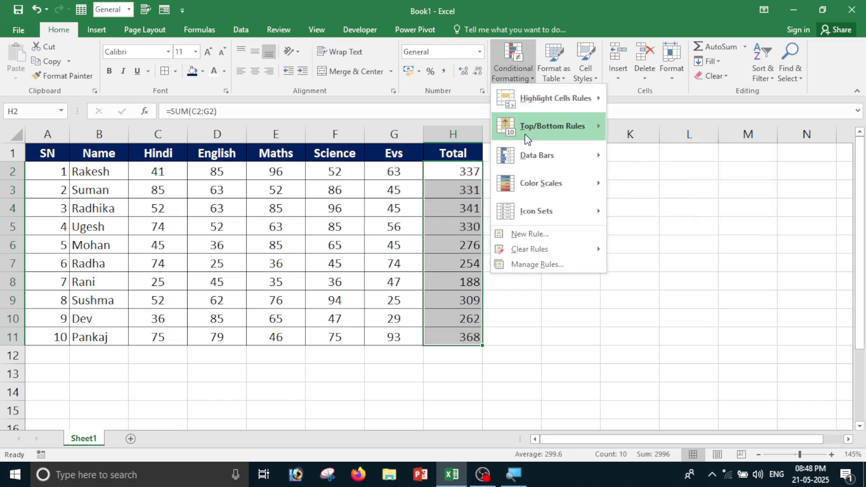
mouse_move(543, 129)
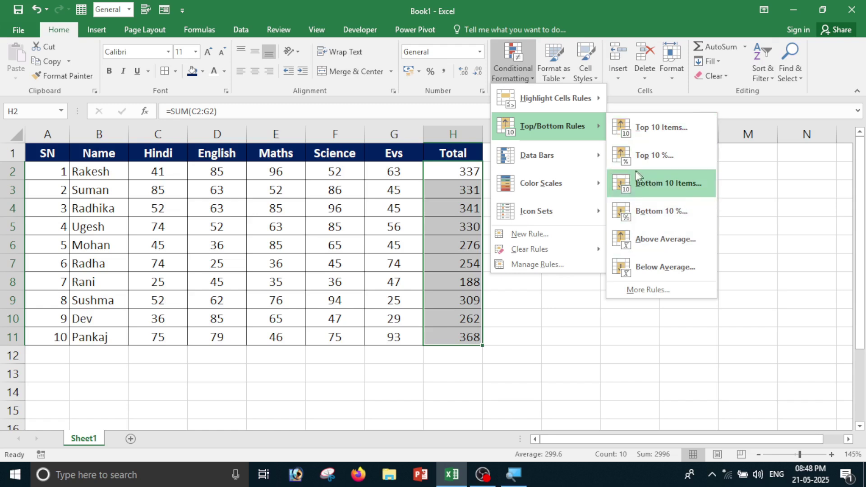
click(669, 186)
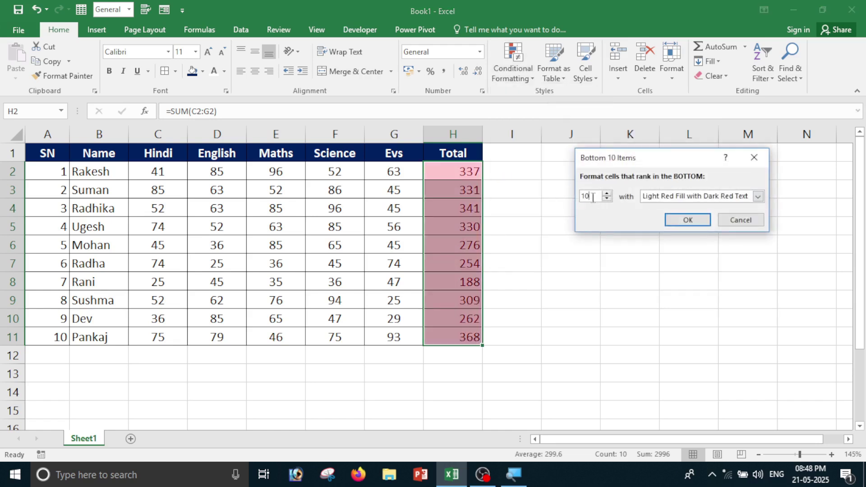
double_click(587, 196)
key(BackSpace)
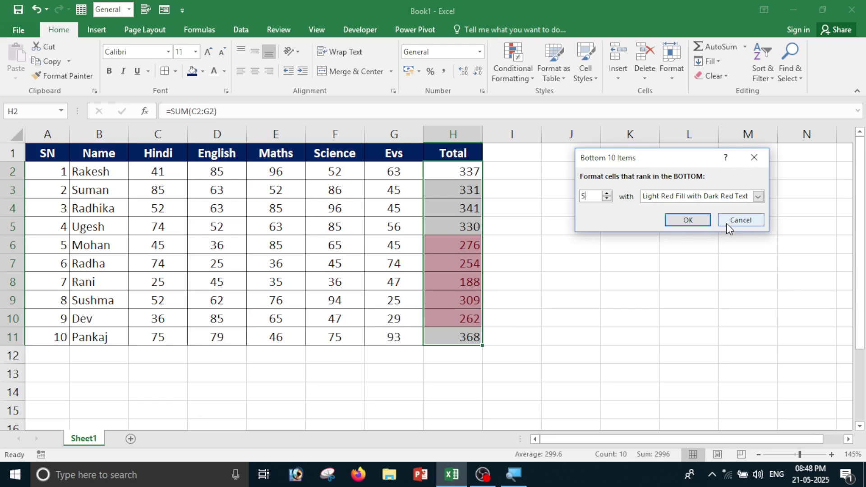
click(740, 220)
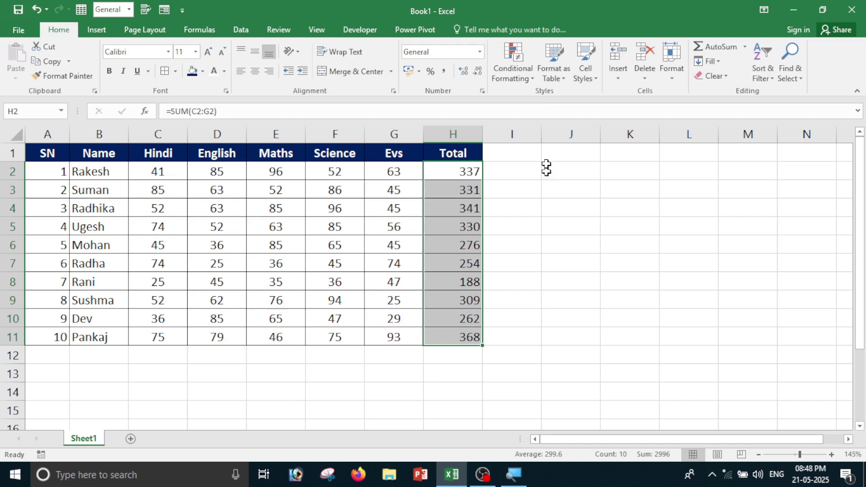
click(524, 75)
Start a Top 10 % rule on the Totals, previewing 368 in light red.
mouse_move(524, 125)
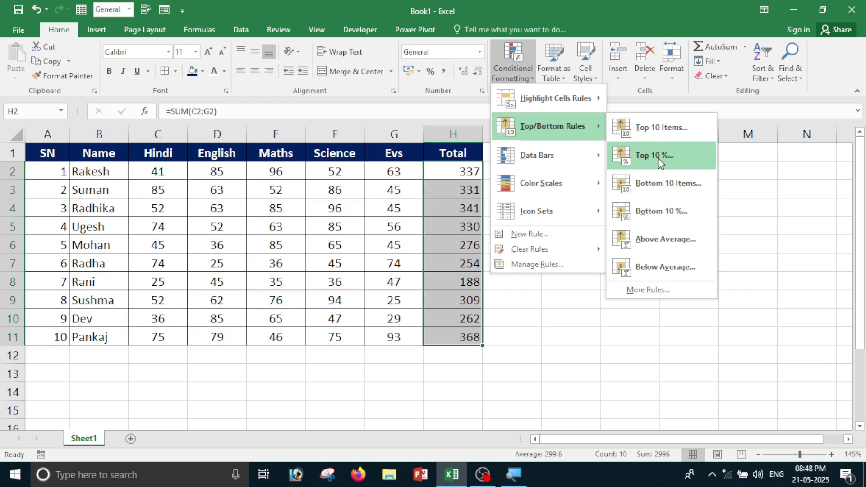
click(662, 161)
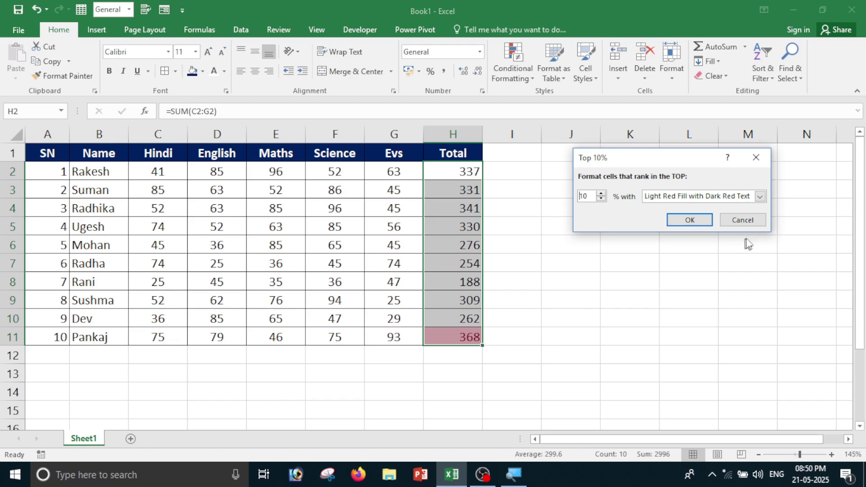
Cancel the Top 10% rule on the Totals without applying it.
click(749, 221)
Preview a Bottom 10% rule on the Totals, which flags the 188 total, then cancel it.
click(519, 75)
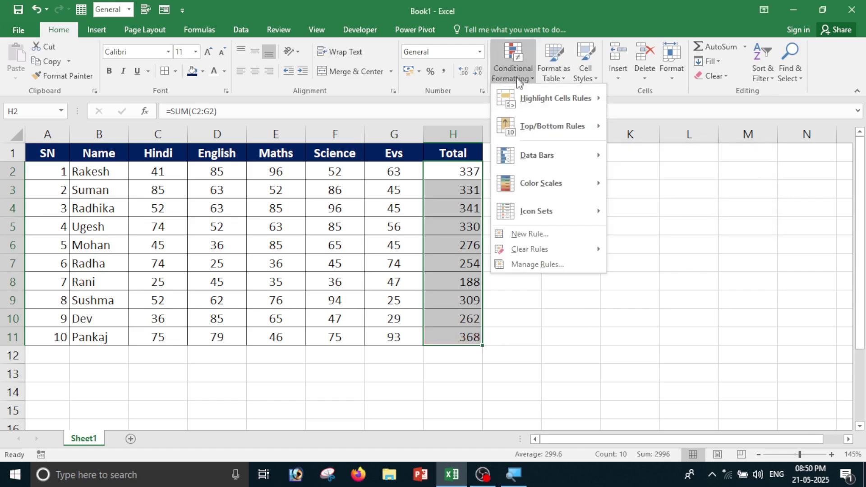
mouse_move(575, 125)
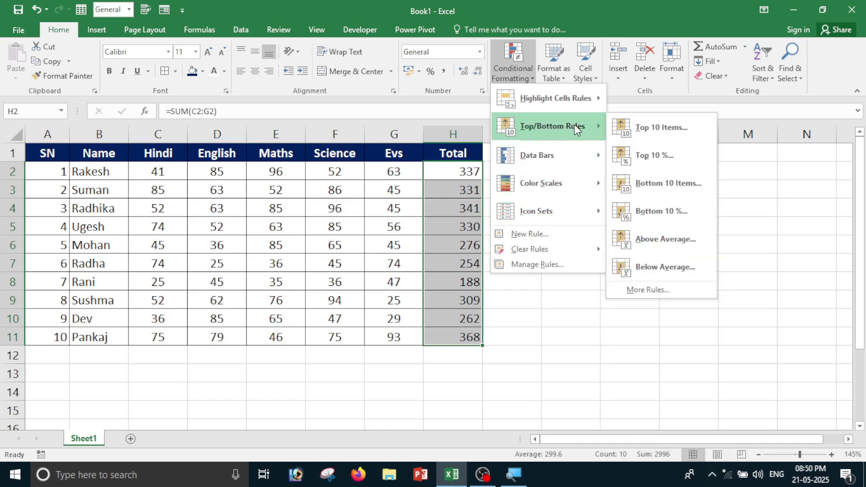
click(657, 212)
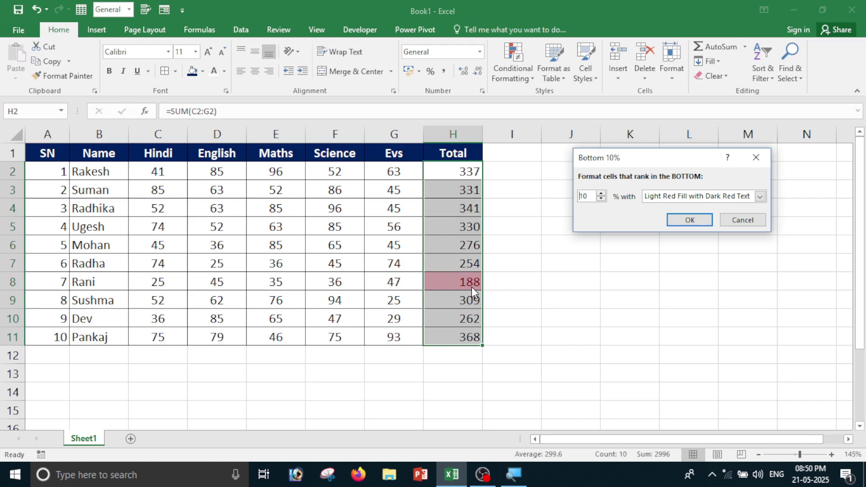
click(742, 222)
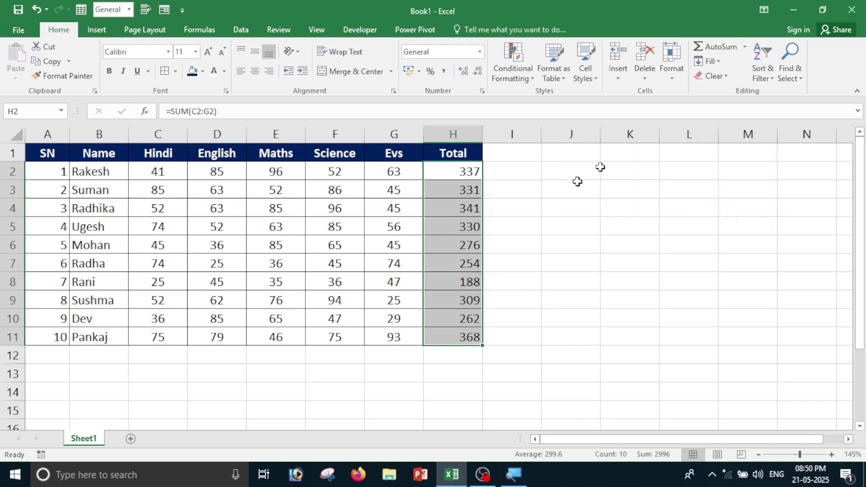
Enter =AVERAGE(C2:G11) in K4 to average all subject marks, giving 59.92.
click(513, 68)
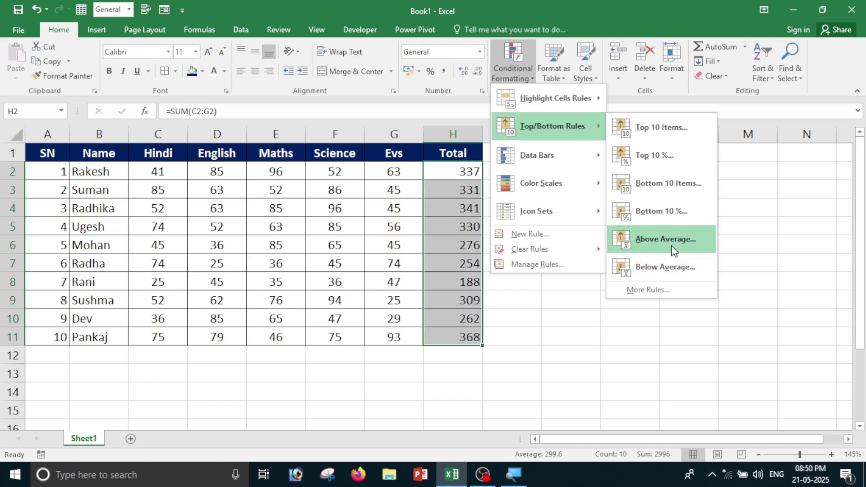
click(707, 310)
click(655, 212)
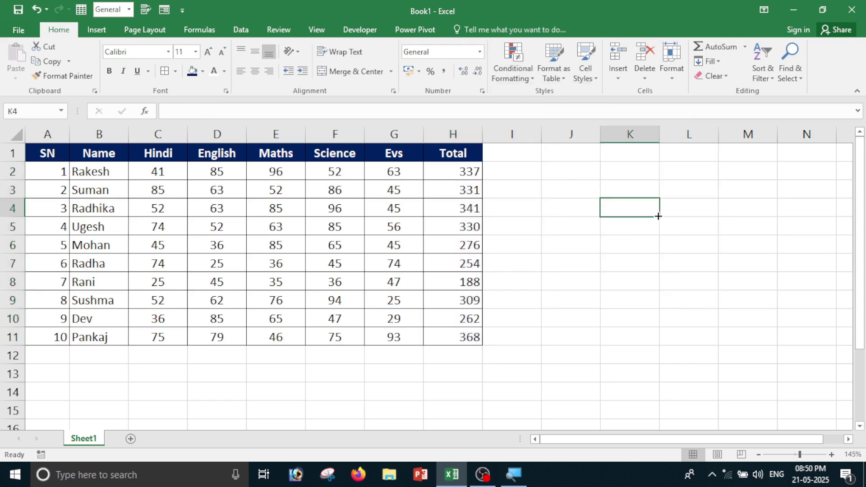
text(=aver)
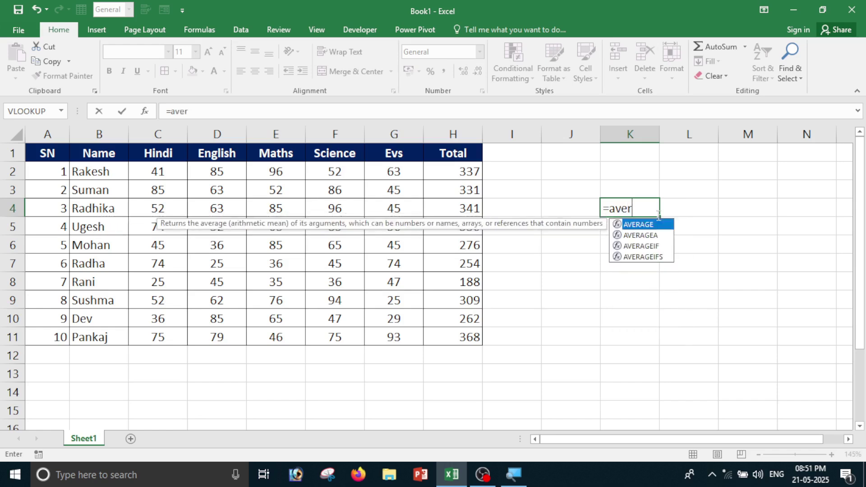
key(Tab)
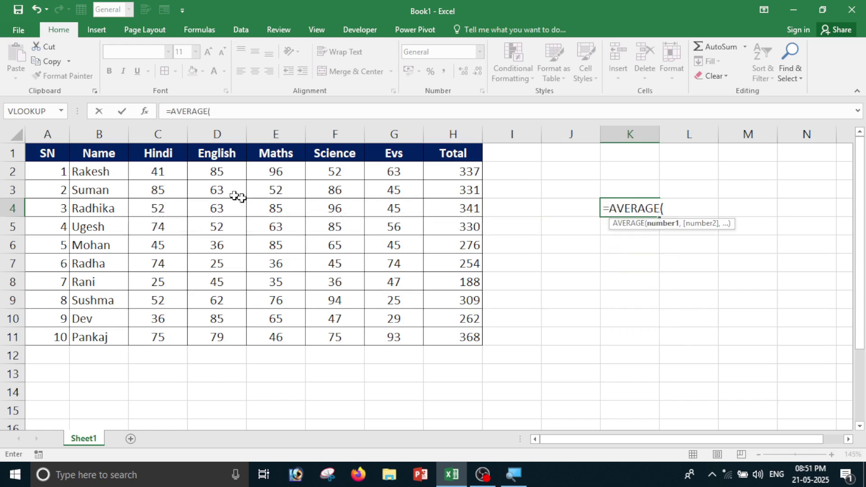
drag(155, 174, 391, 333)
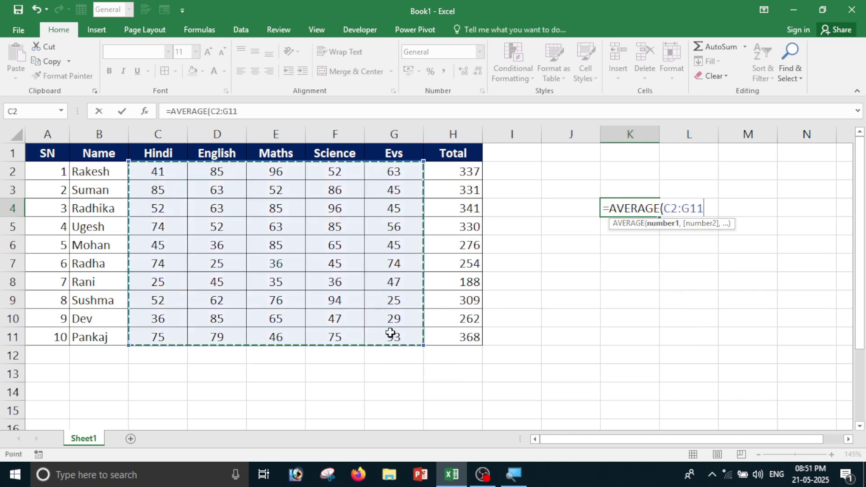
key(Return)
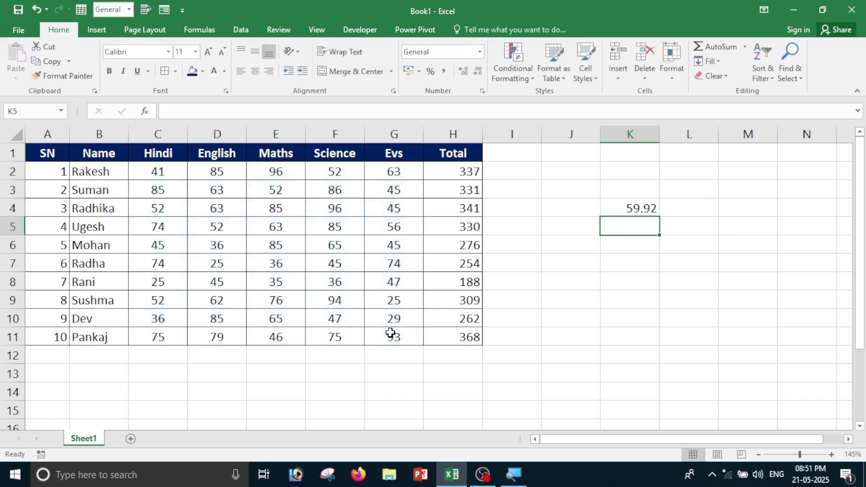
click(639, 204)
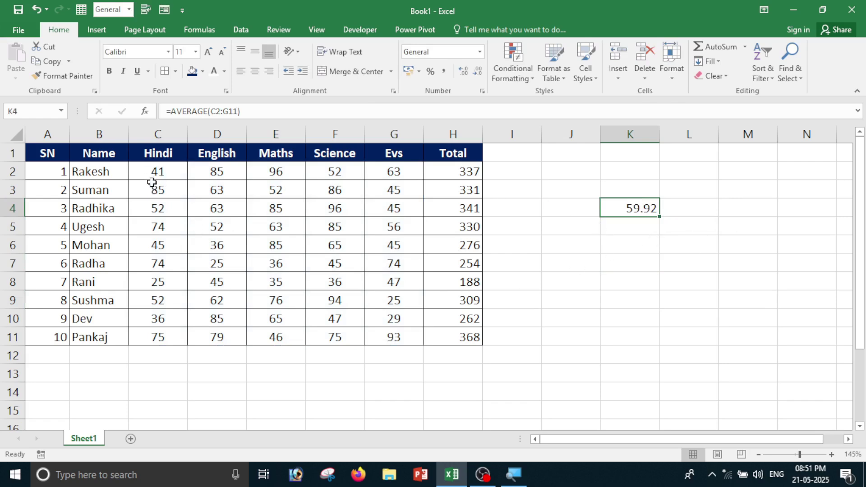
mouse_move(151, 170)
mouse_down()
mouse_move(329, 276)
mouse_move(392, 336)
mouse_up()
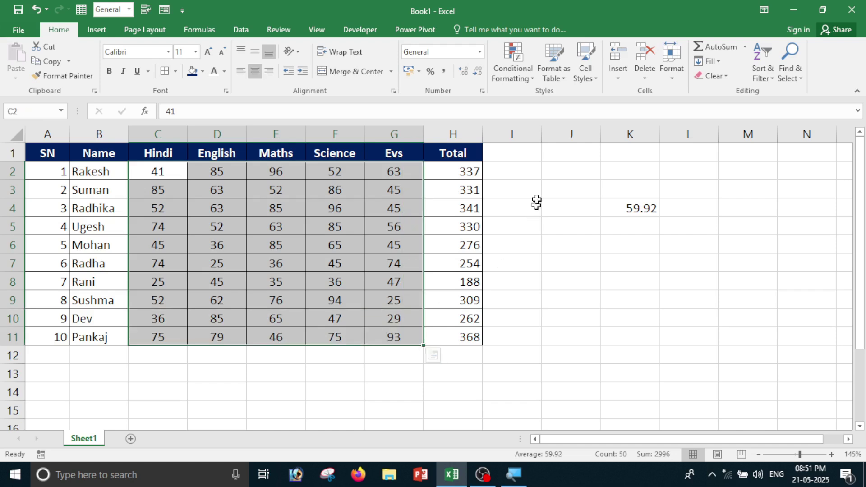
click(524, 75)
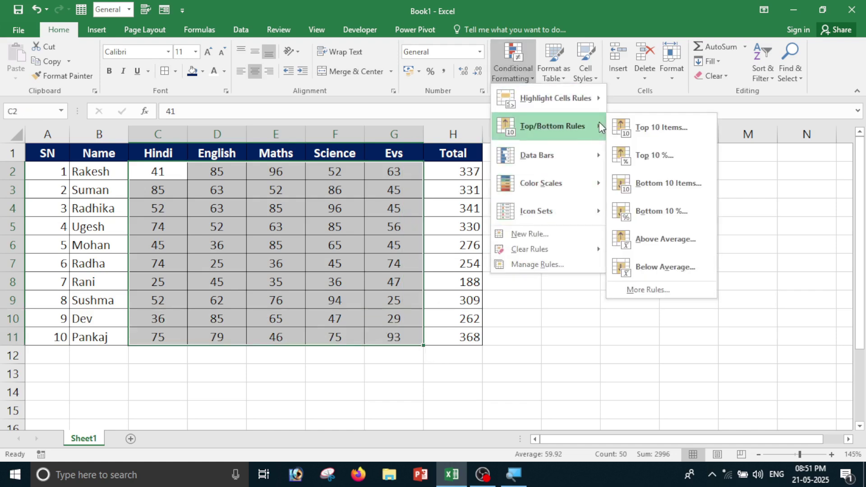
click(664, 239)
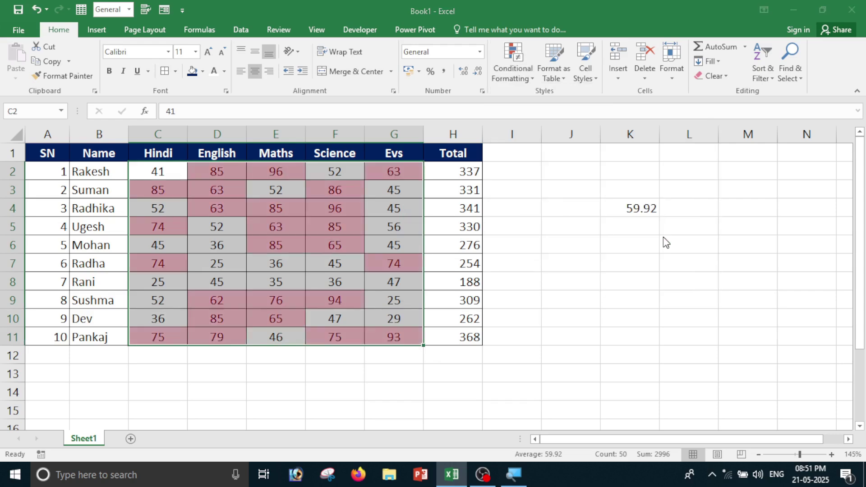
drag(631, 162, 625, 260)
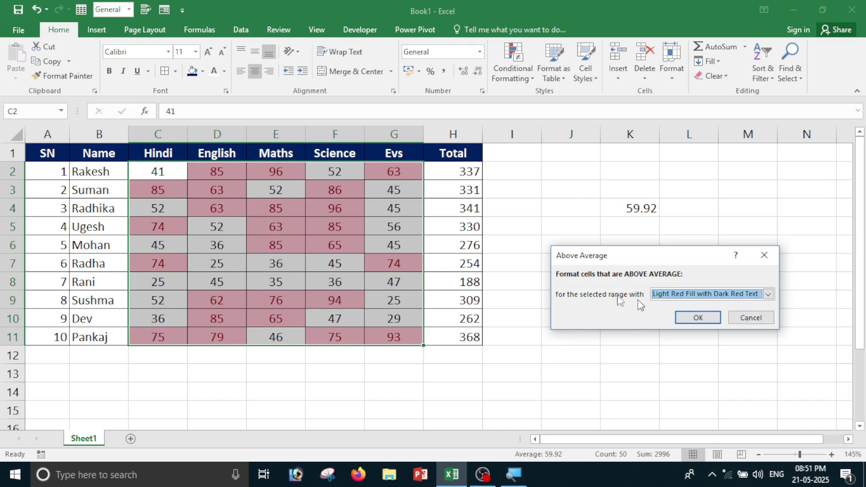
click(757, 320)
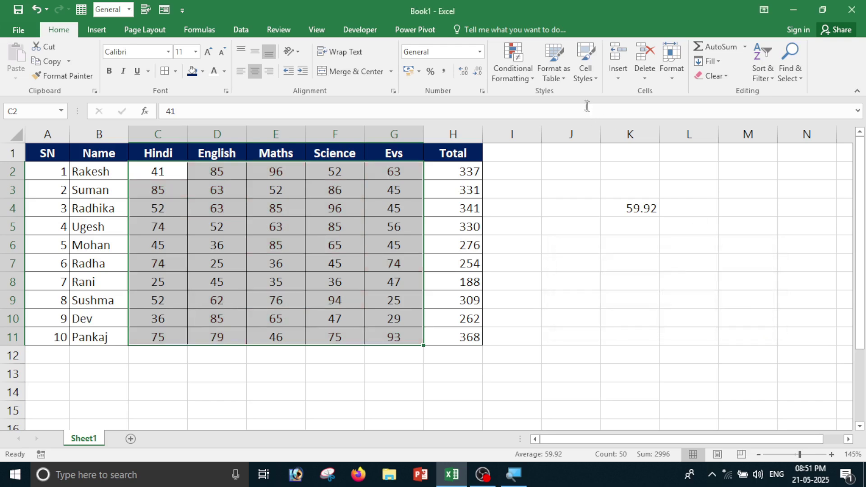
click(515, 75)
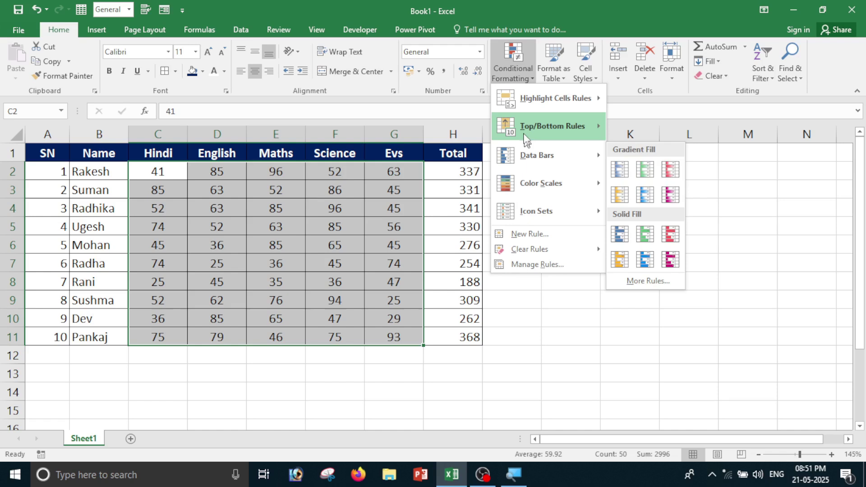
mouse_move(526, 132)
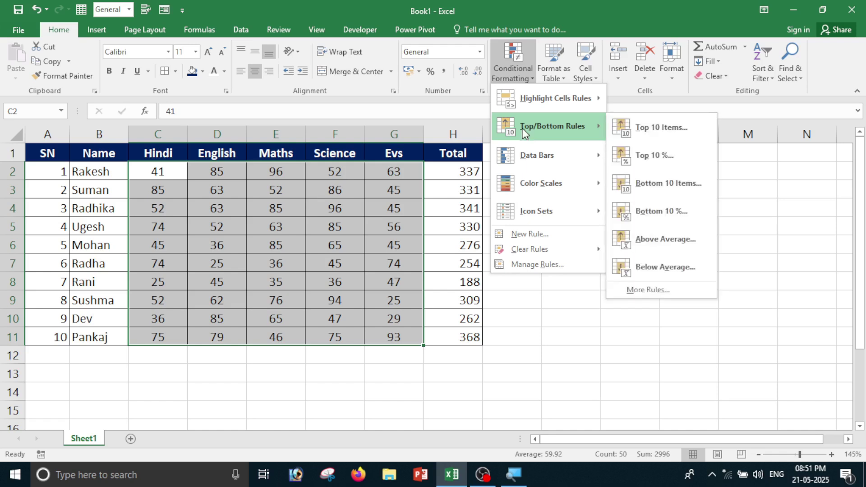
click(645, 267)
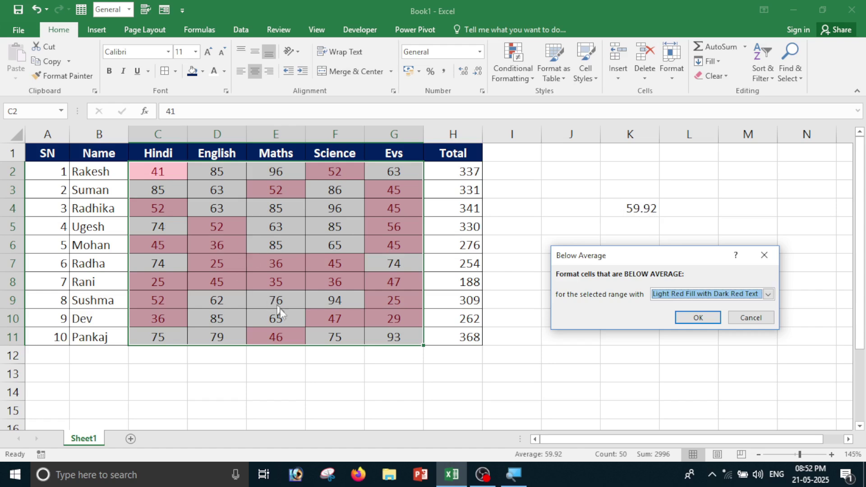
click(770, 296)
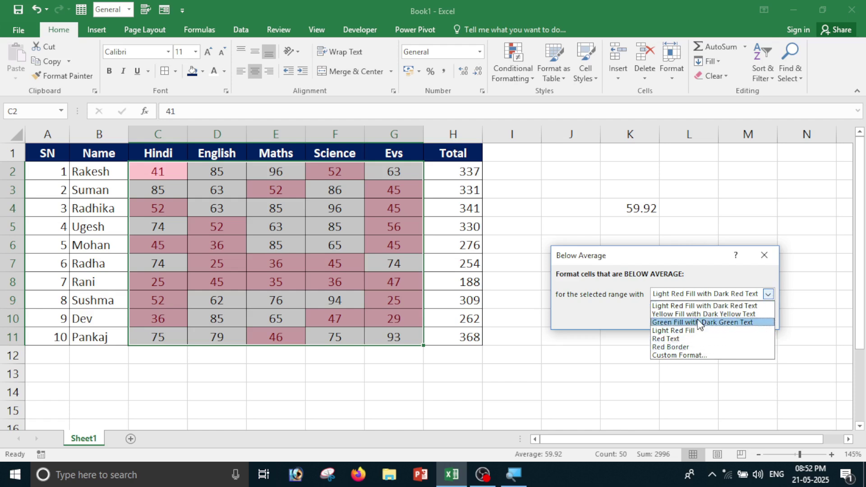
click(700, 324)
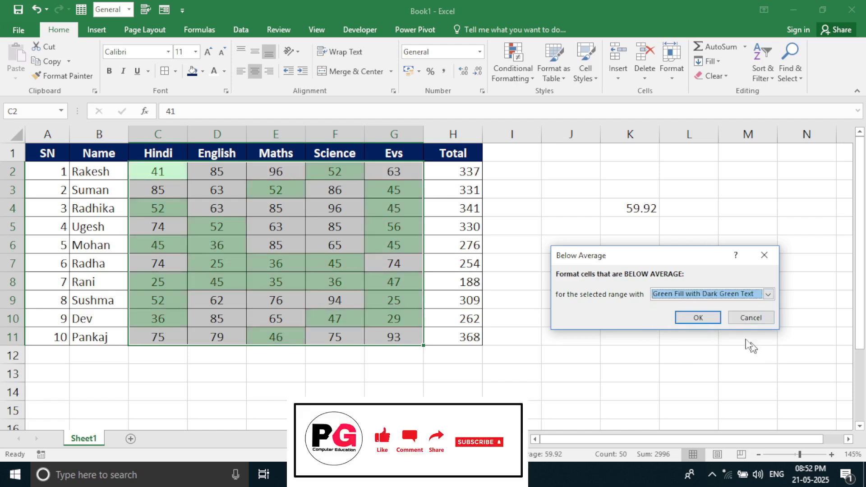
click(758, 319)
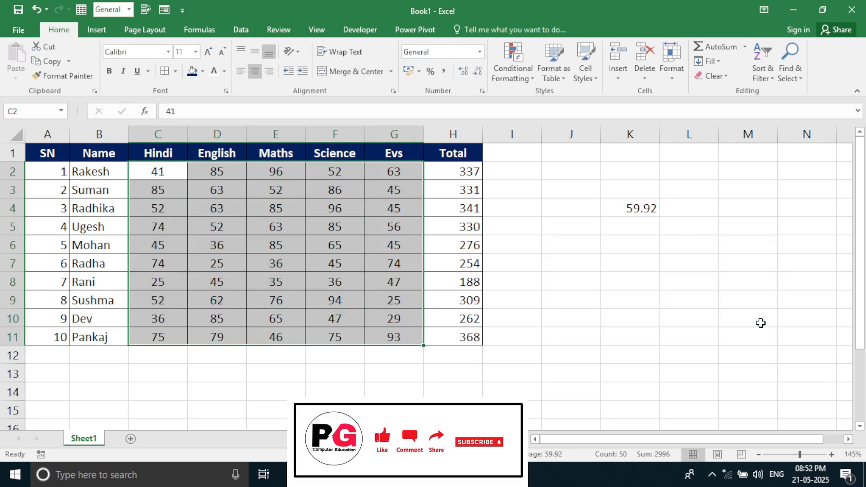
Browse the conditional formatting rules without choosing one.
click(500, 77)
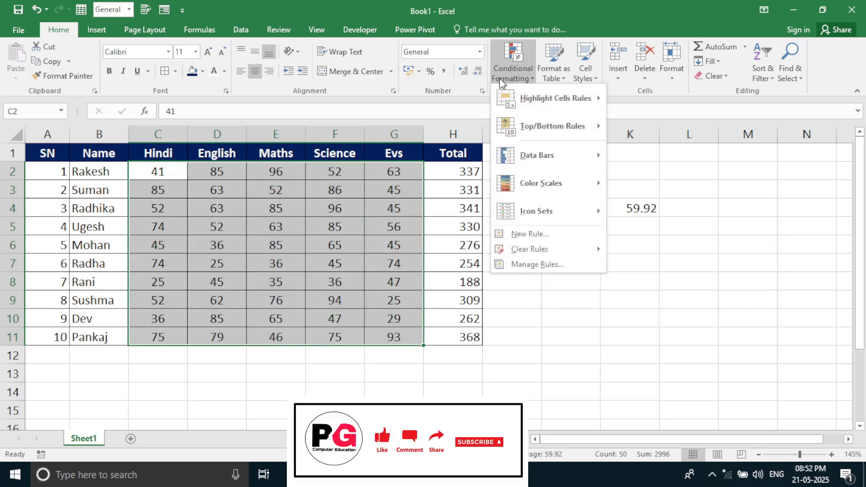
mouse_move(560, 126)
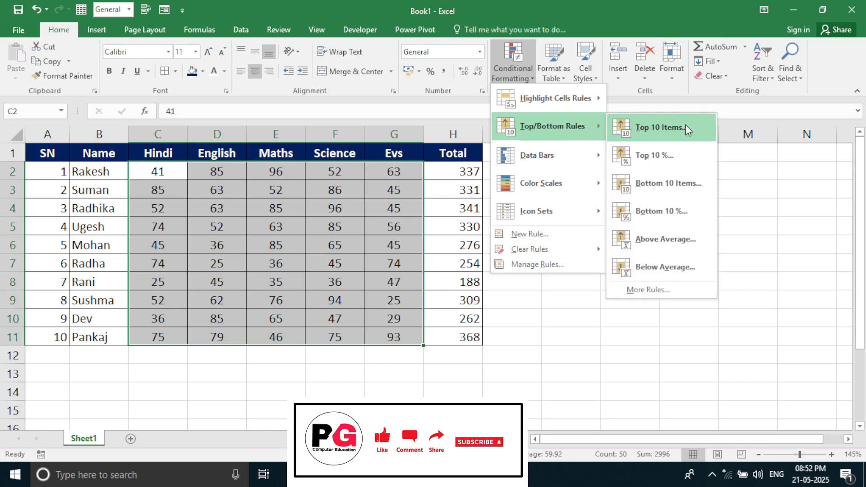
mouse_move(553, 158)
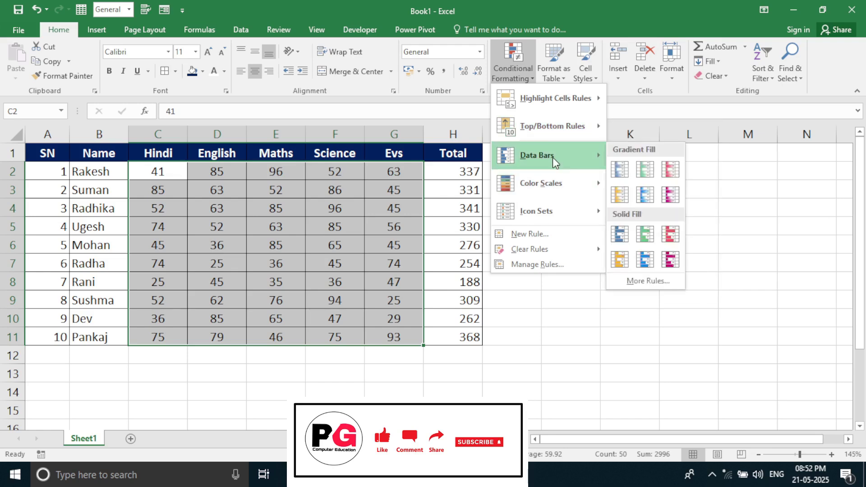
key(Escape)
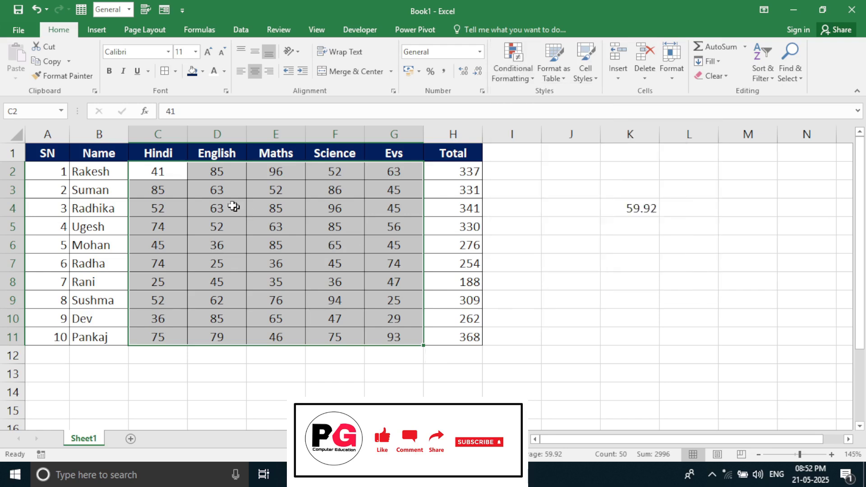
Apply magenta gradient data bars to the marks and totals in C2:H11.
drag(159, 171, 441, 338)
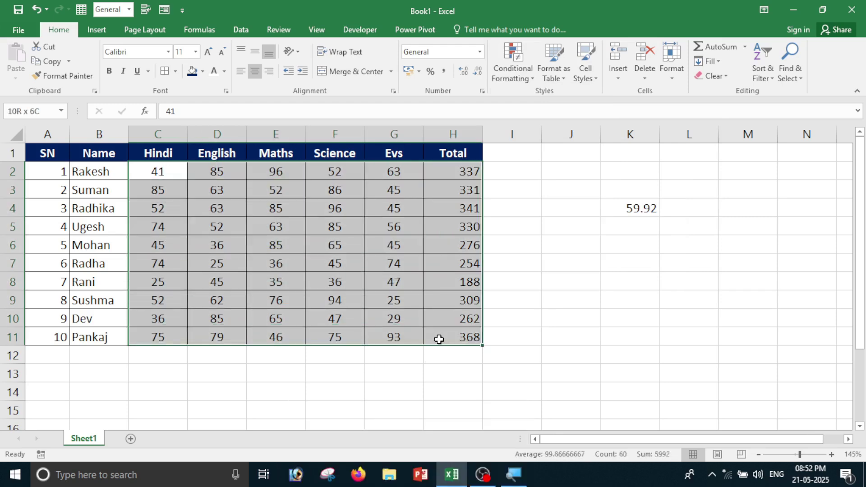
click(513, 70)
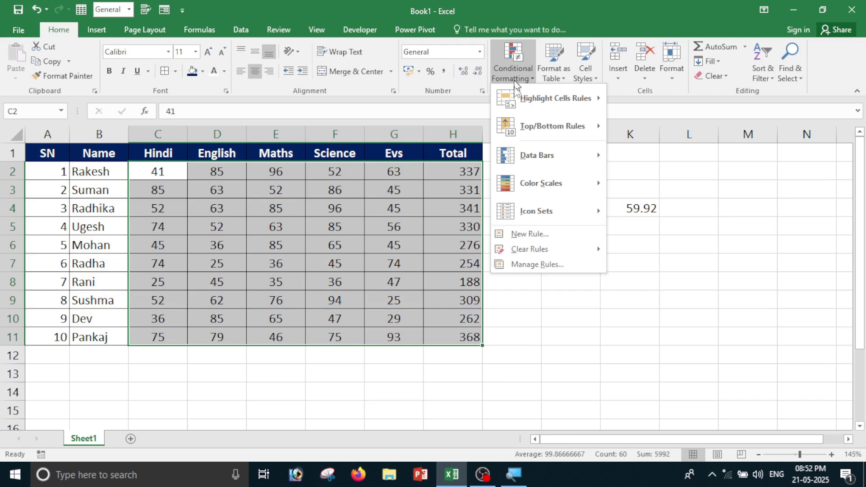
mouse_move(533, 165)
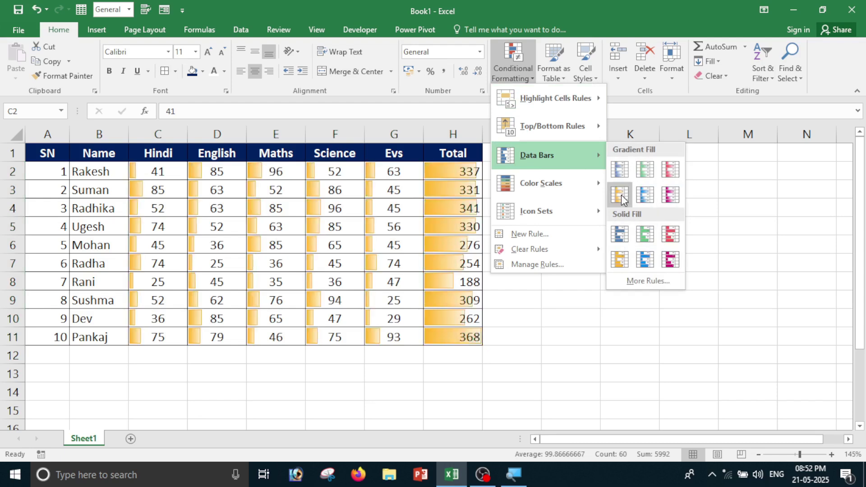
click(664, 197)
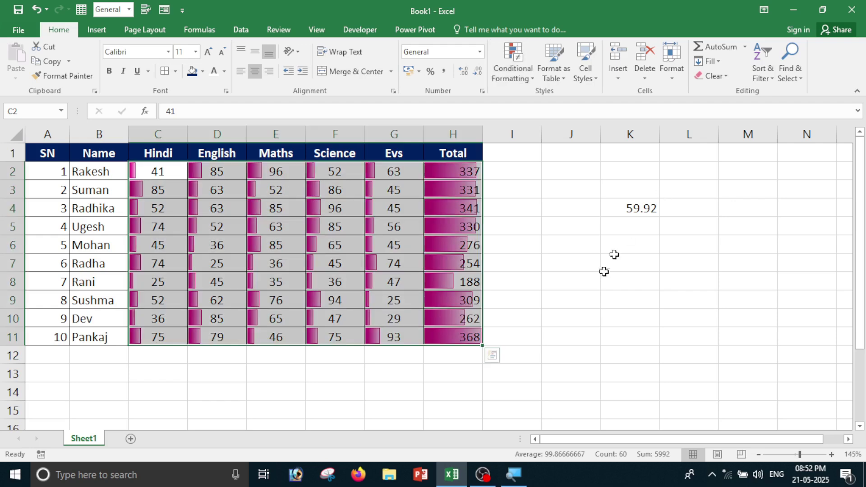
click(489, 294)
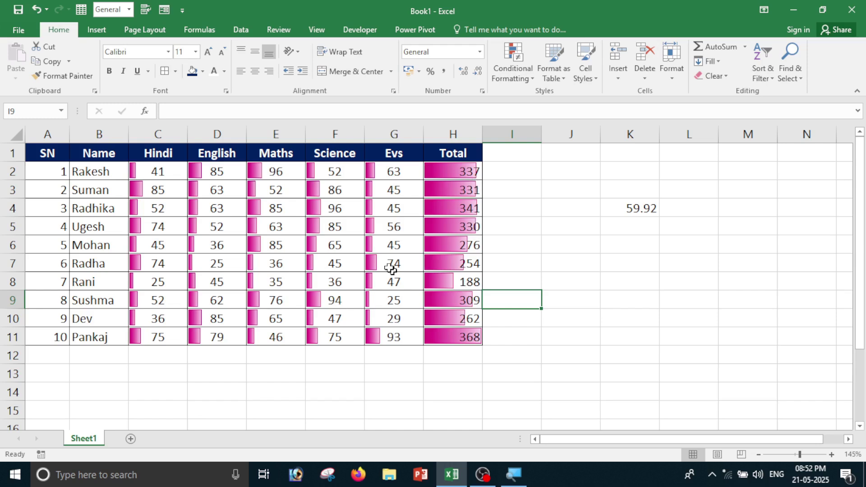
Reselect the marks and totals C2:H11.
drag(142, 169, 280, 192)
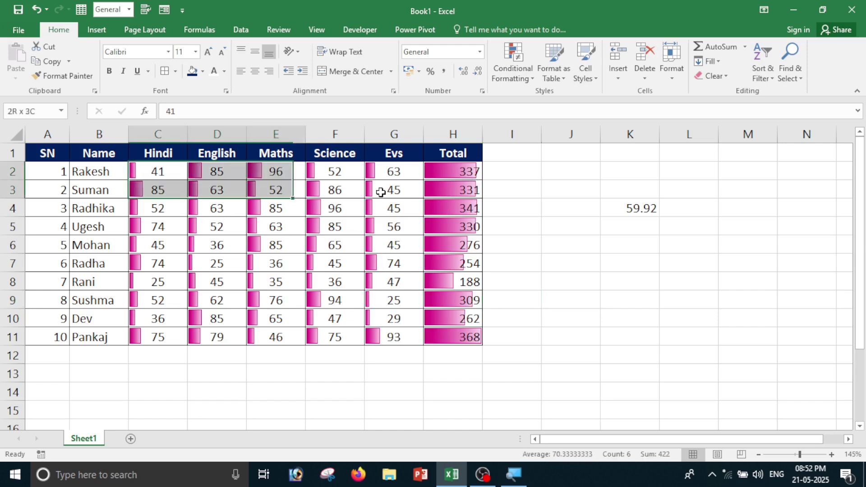
drag(381, 193, 472, 338)
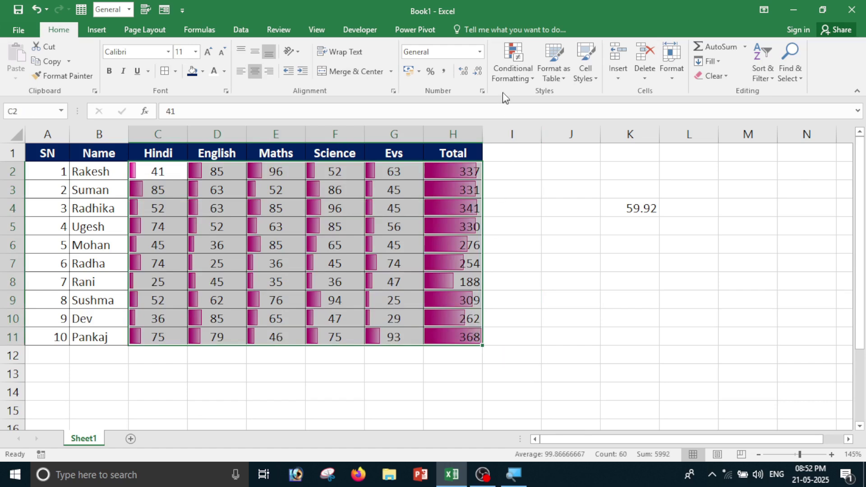
click(505, 75)
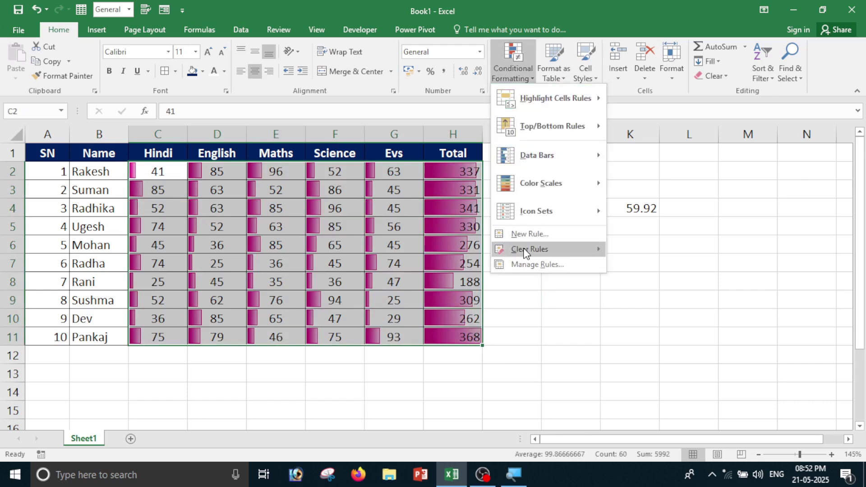
Replace the data bars on C2:H11 with a green-yellow-red colour scale.
mouse_move(570, 244)
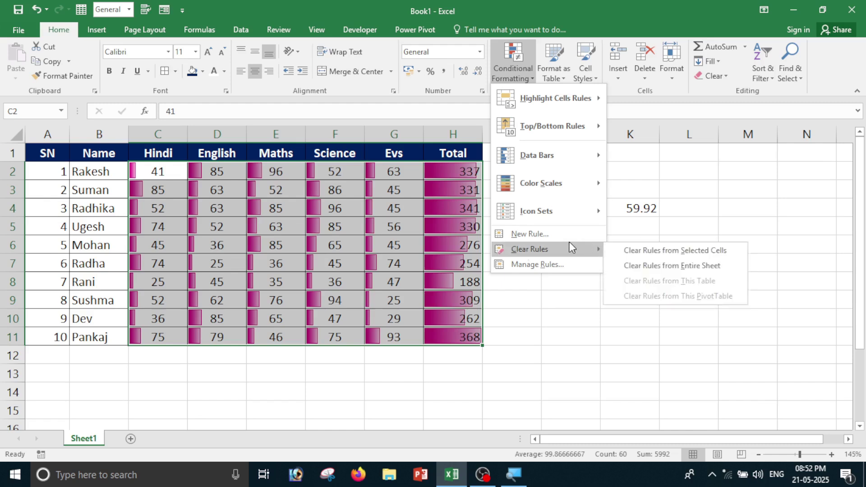
click(645, 250)
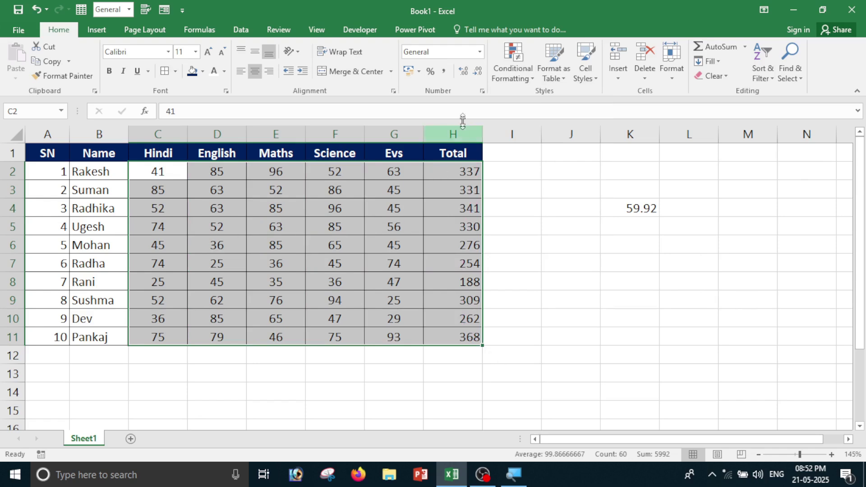
click(515, 77)
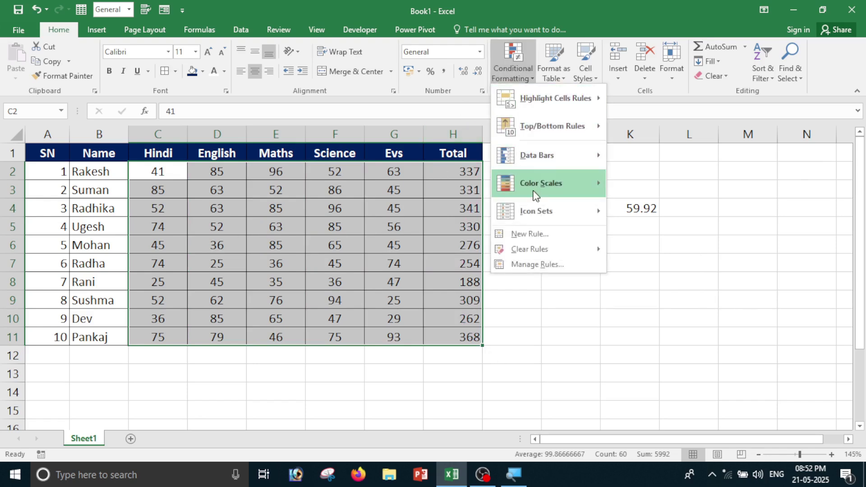
mouse_move(528, 188)
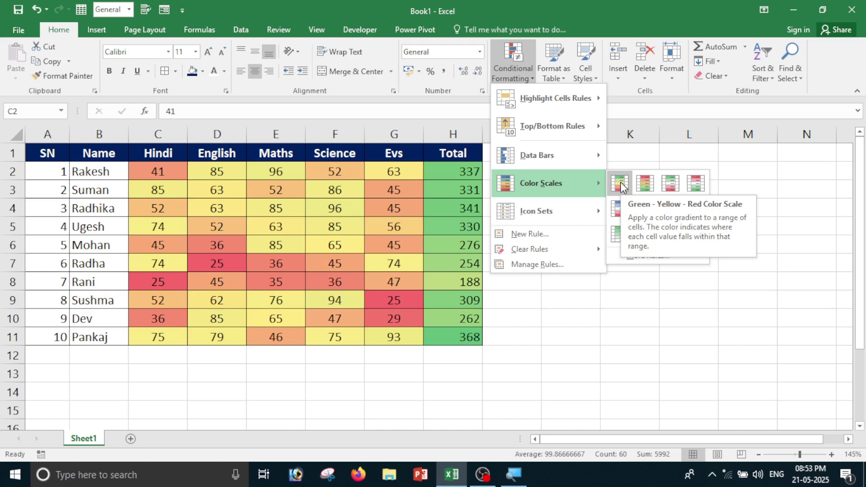
click(621, 182)
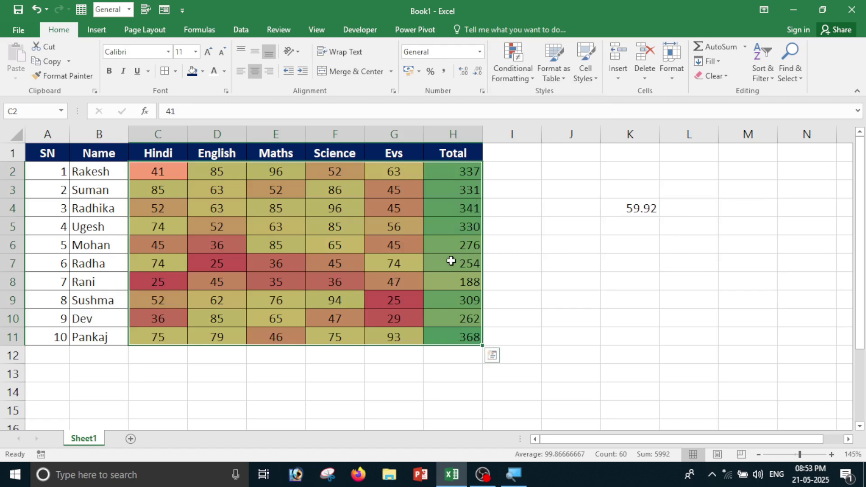
click(269, 275)
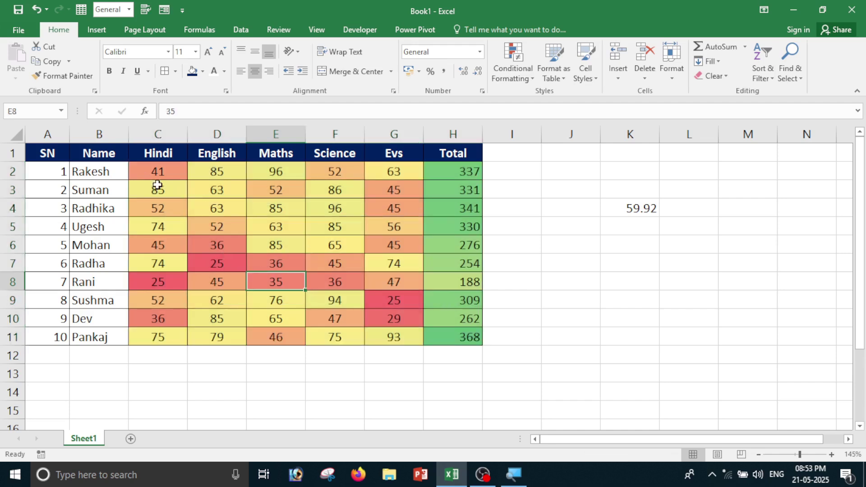
Reselect the marks and totals C2:H11 for another rule.
drag(161, 174, 474, 335)
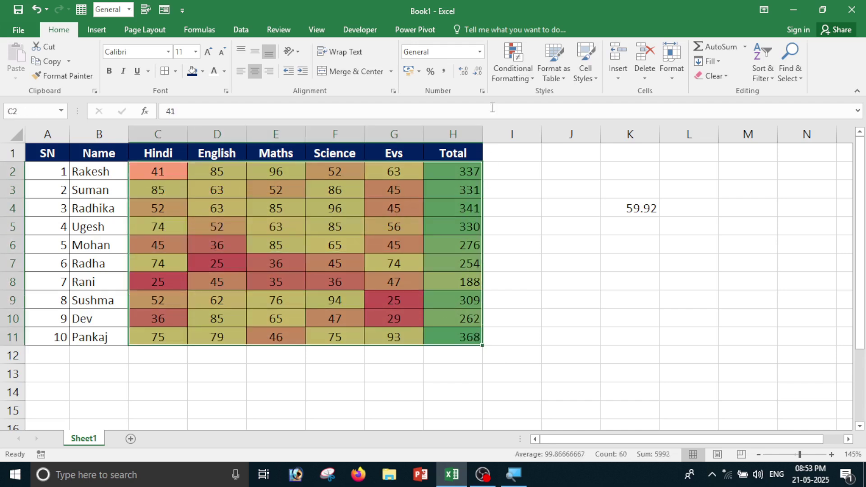
click(520, 86)
mouse_move(555, 181)
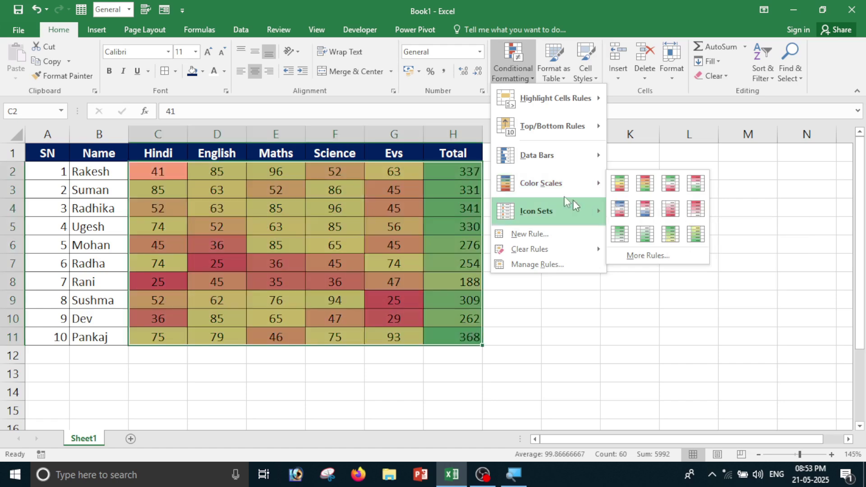
Replace the colour scale on C2:H11 with the 4 Ratings icon set.
mouse_move(536, 251)
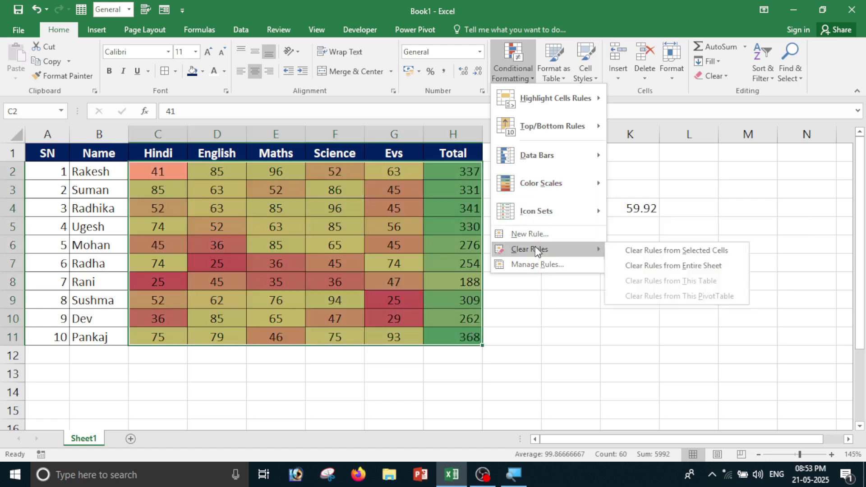
click(690, 253)
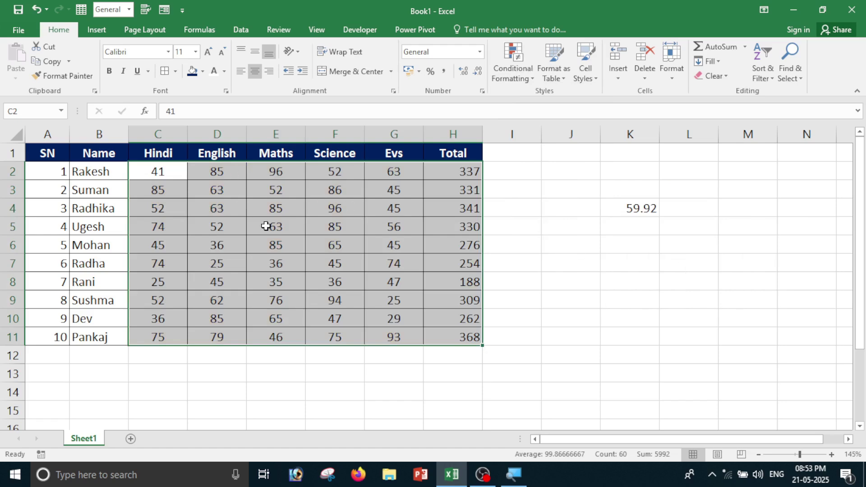
click(506, 79)
mouse_move(553, 210)
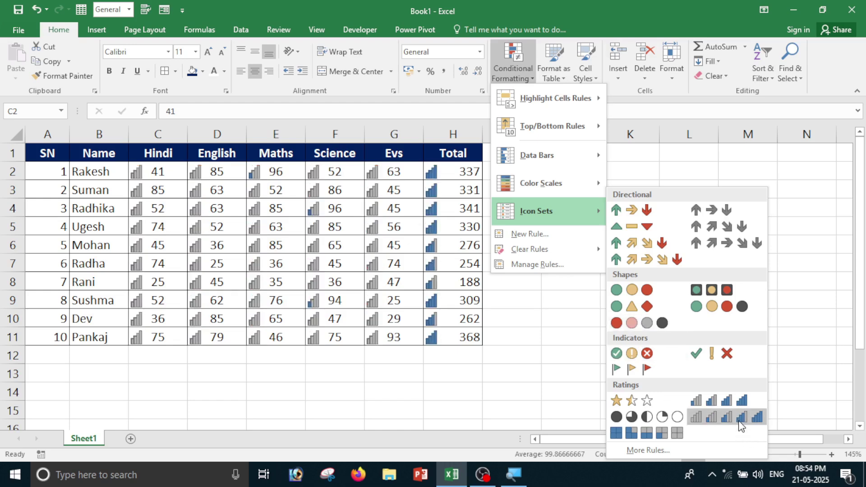
click(734, 404)
click(521, 388)
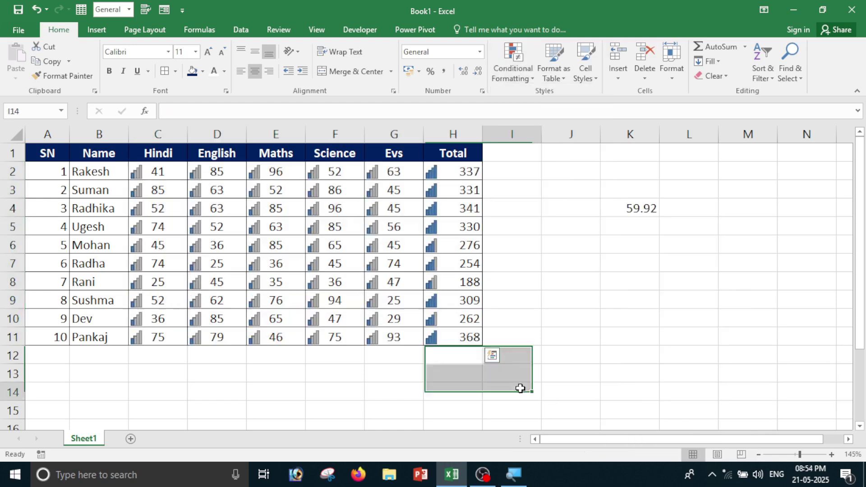
Try selecting different table blocks: C2:E5, H3:H11, C2:D6 and E11.
drag(158, 172, 275, 227)
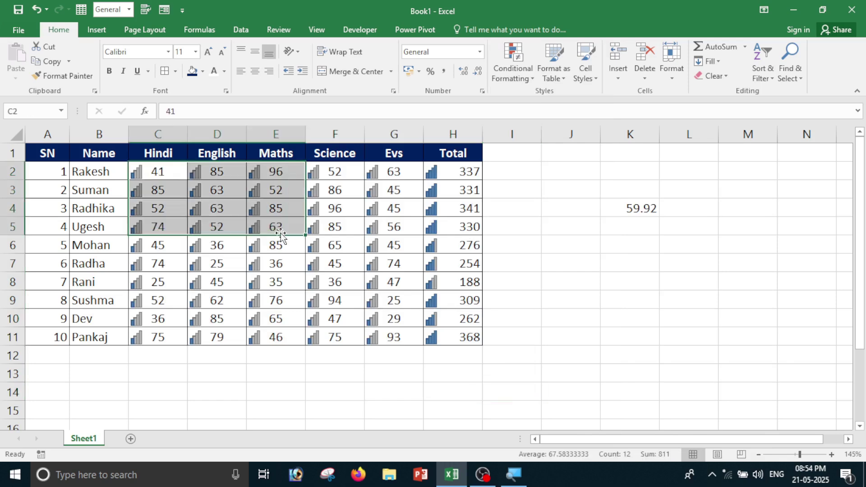
click(341, 372)
drag(453, 190, 460, 336)
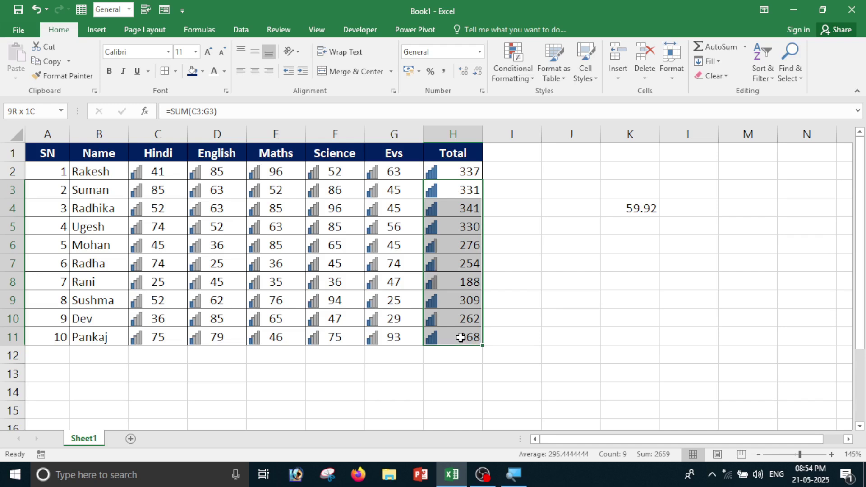
click(366, 383)
drag(158, 172, 233, 238)
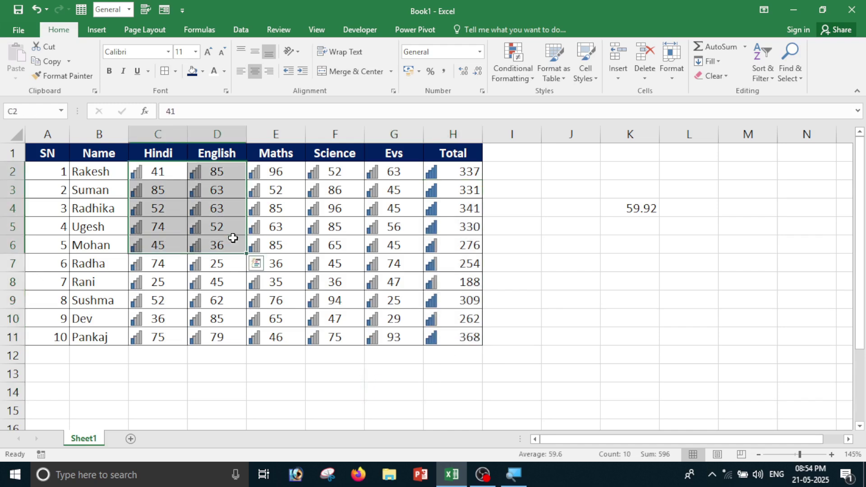
click(226, 365)
drag(176, 269, 194, 284)
click(252, 337)
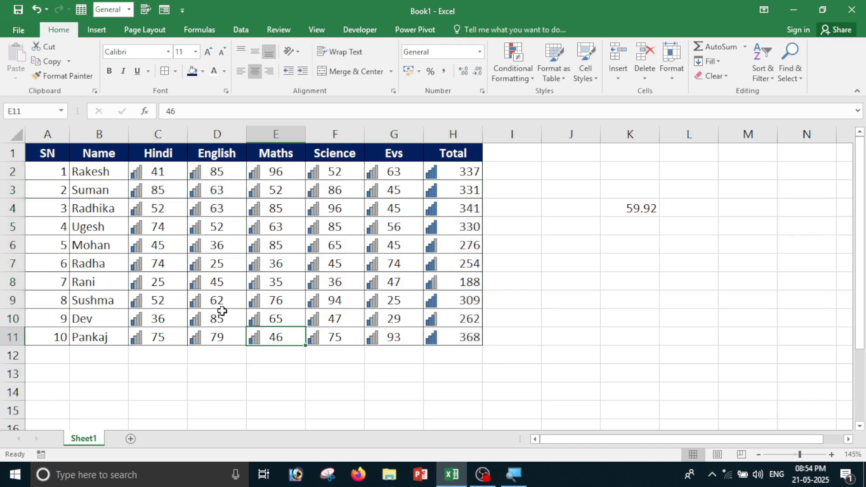
Clear the rating icons from all marks and totals C2:H11.
drag(165, 167, 447, 337)
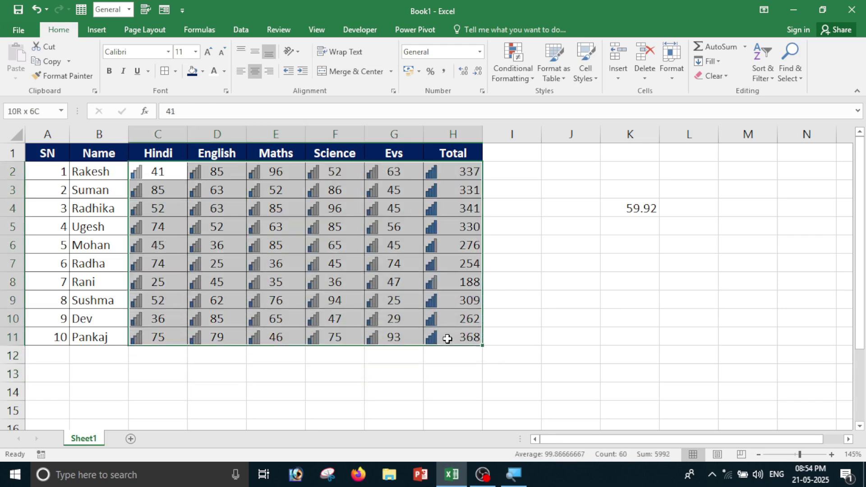
click(513, 74)
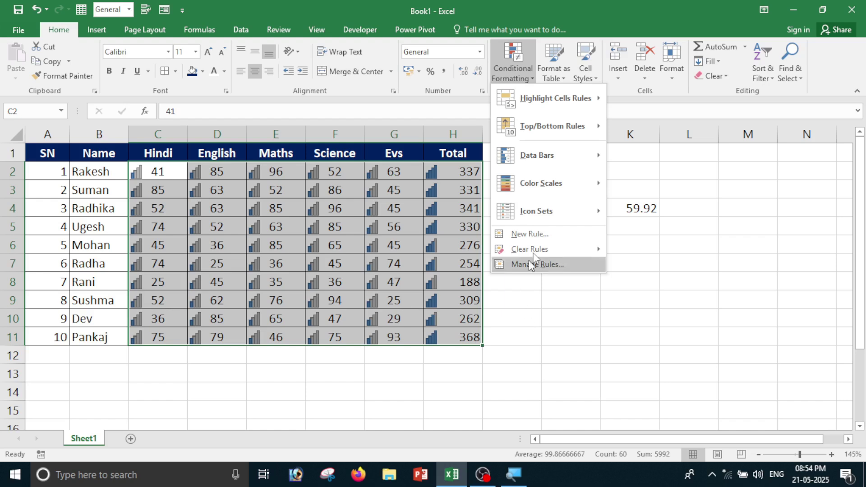
mouse_move(537, 248)
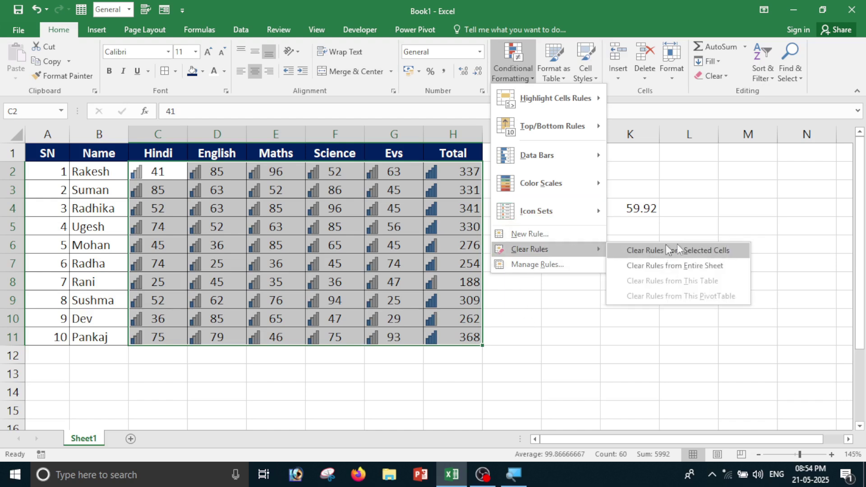
click(716, 253)
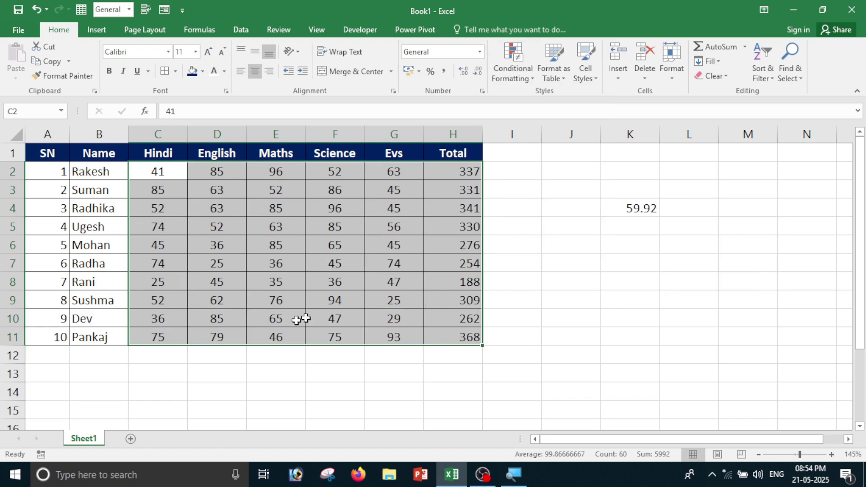
click(513, 63)
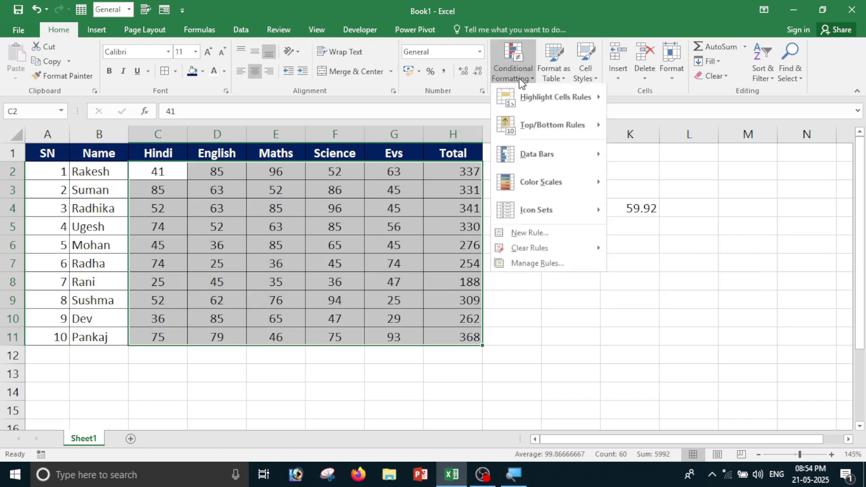
click(523, 235)
drag(581, 188, 587, 152)
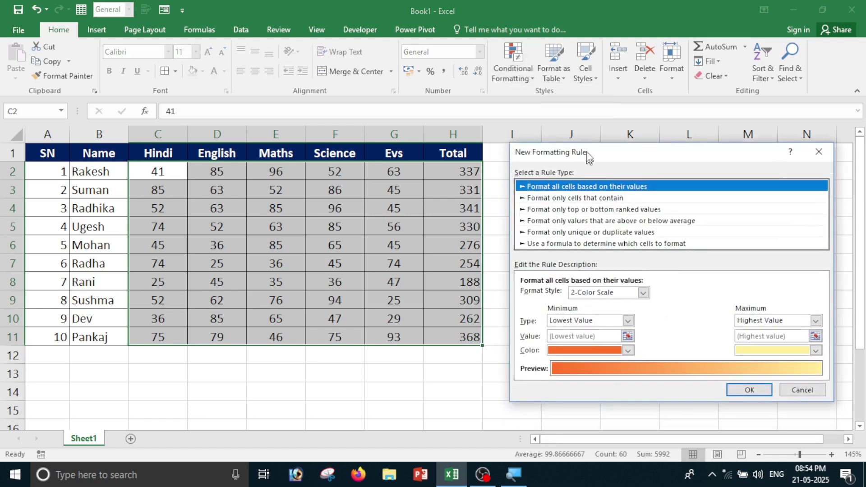
click(579, 216)
click(577, 228)
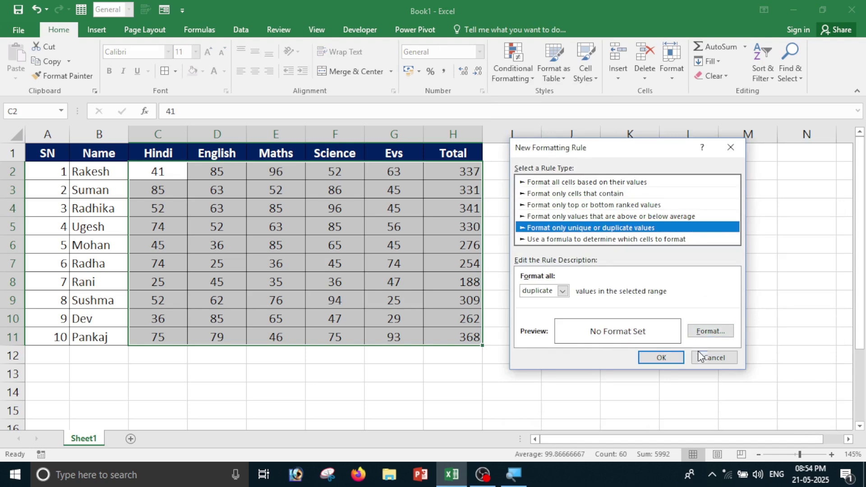
click(715, 358)
click(515, 78)
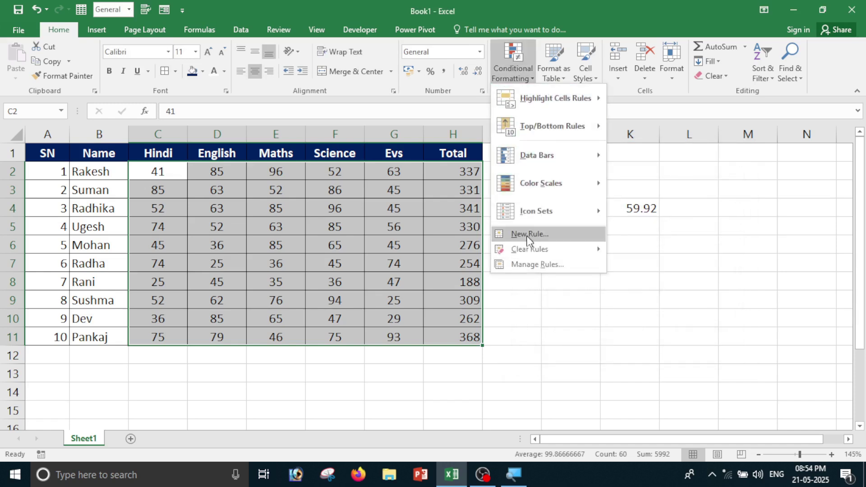
mouse_move(529, 250)
click(547, 319)
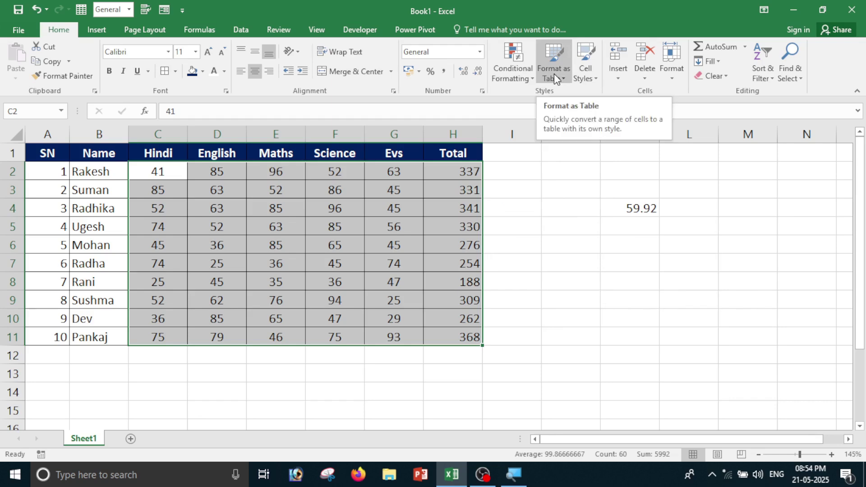
Clear the formatting from the header row A1:H1.
click(548, 204)
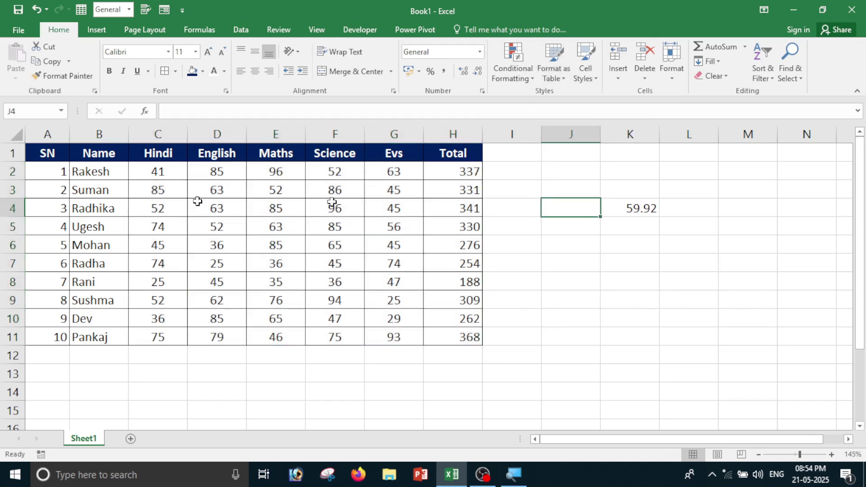
drag(58, 153, 451, 153)
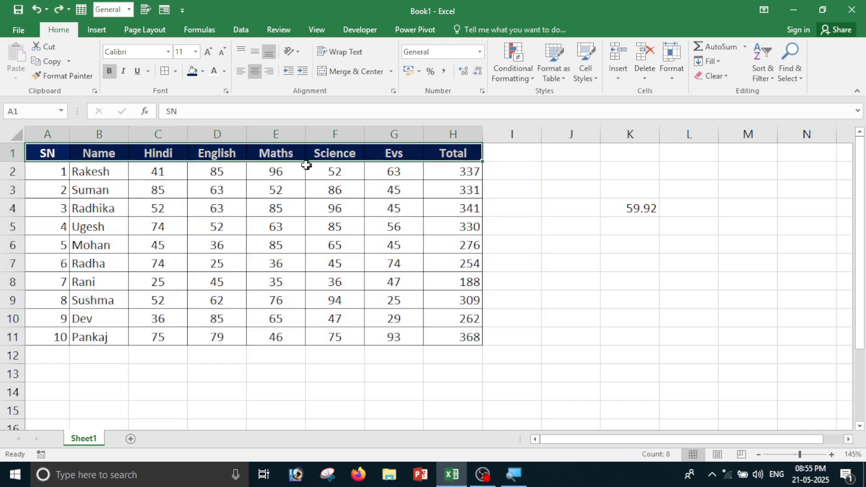
click(714, 76)
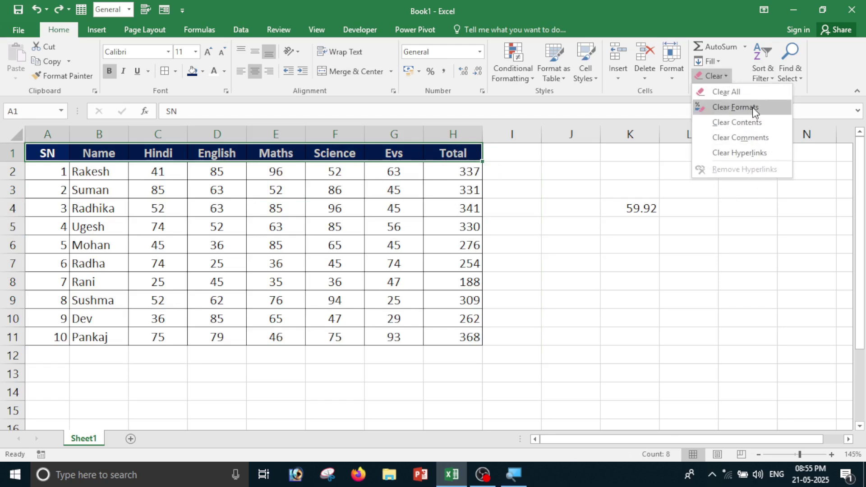
click(733, 107)
click(616, 285)
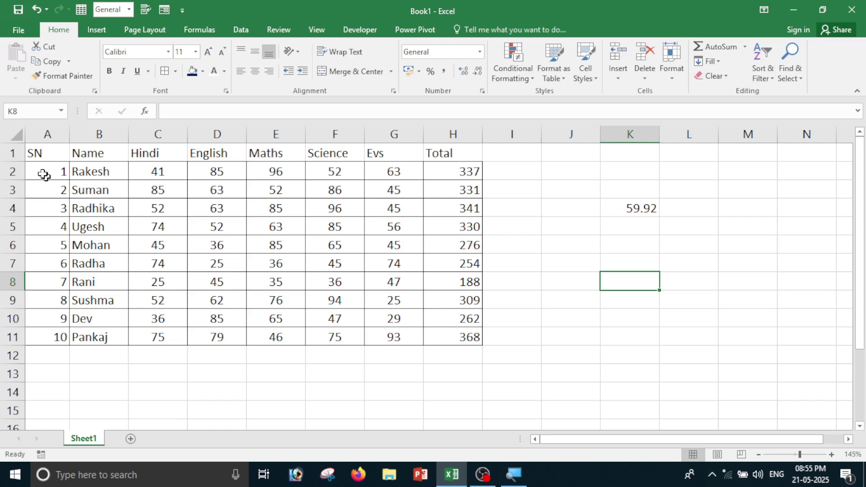
Format A1:H11 as a table with headers in the orange Medium style.
drag(31, 155, 443, 155)
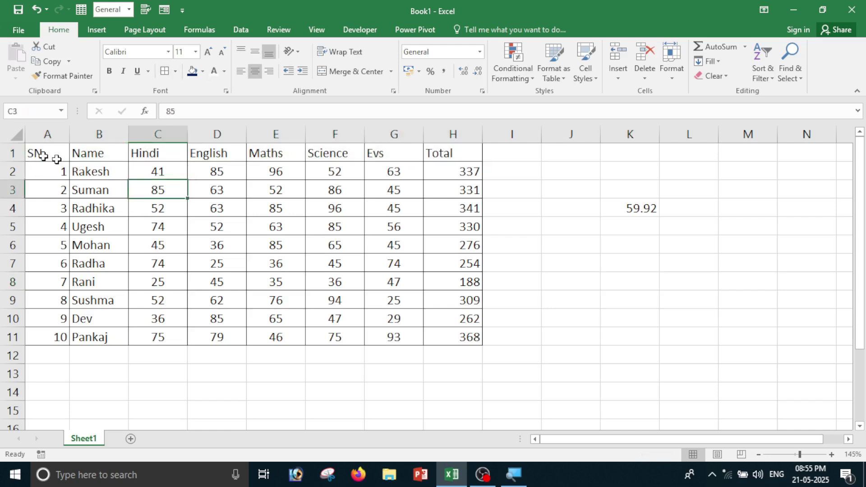
drag(56, 158, 476, 339)
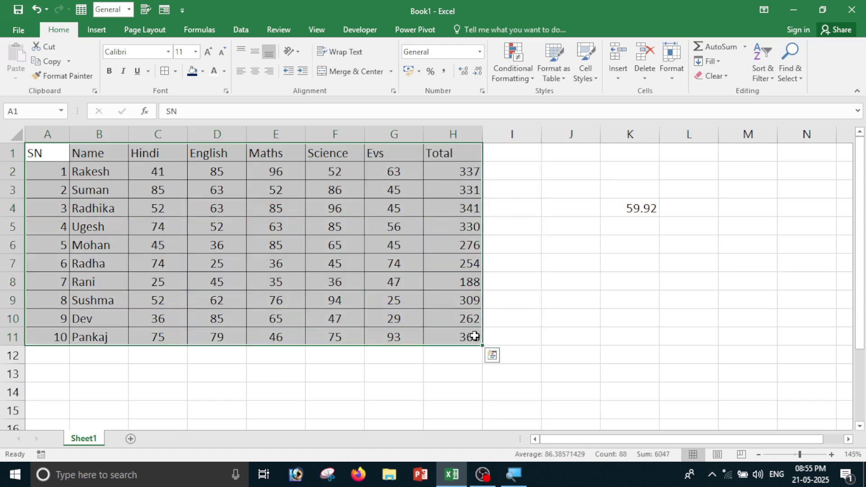
click(554, 72)
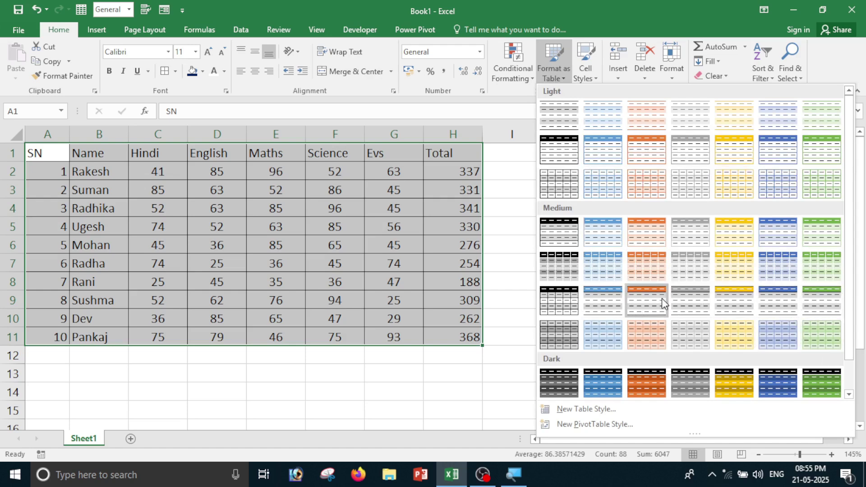
click(652, 235)
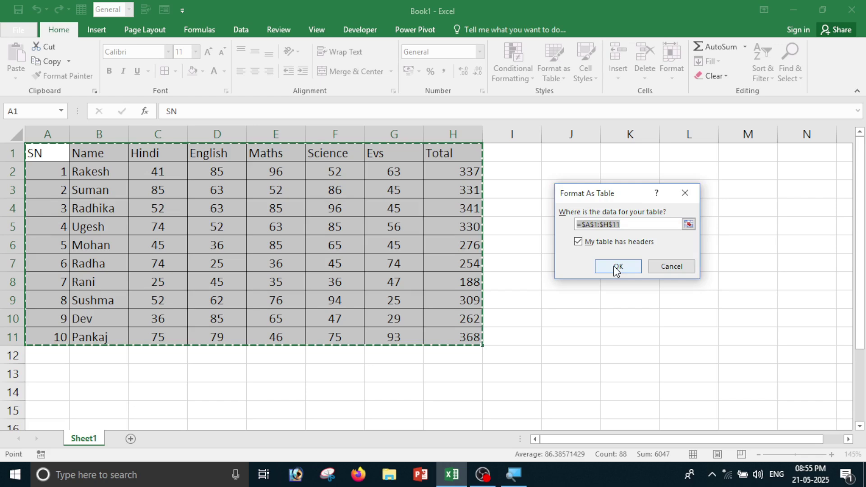
click(618, 266)
click(397, 280)
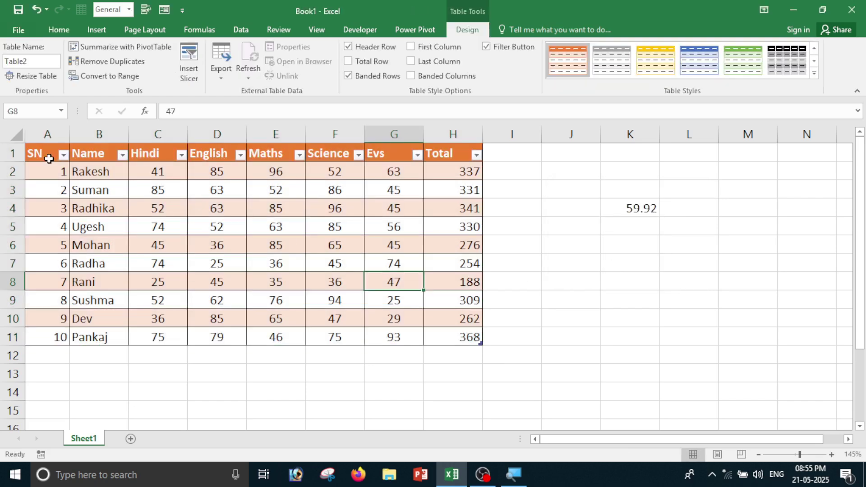
drag(48, 159, 474, 340)
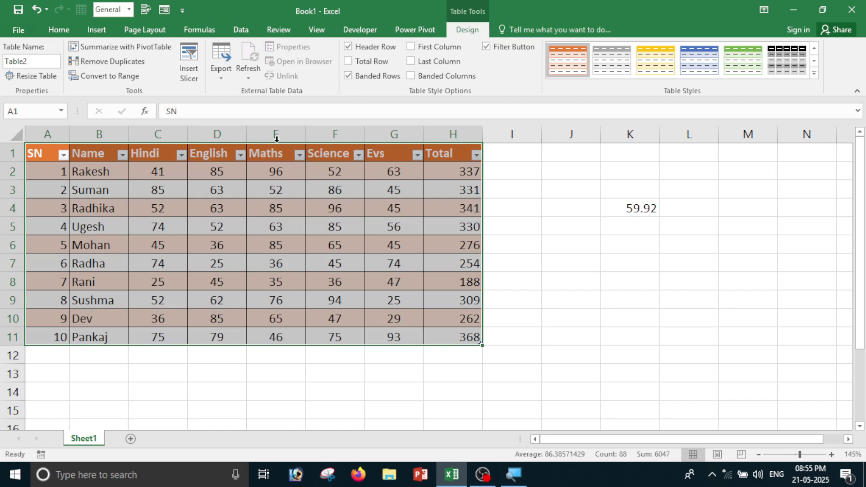
click(354, 48)
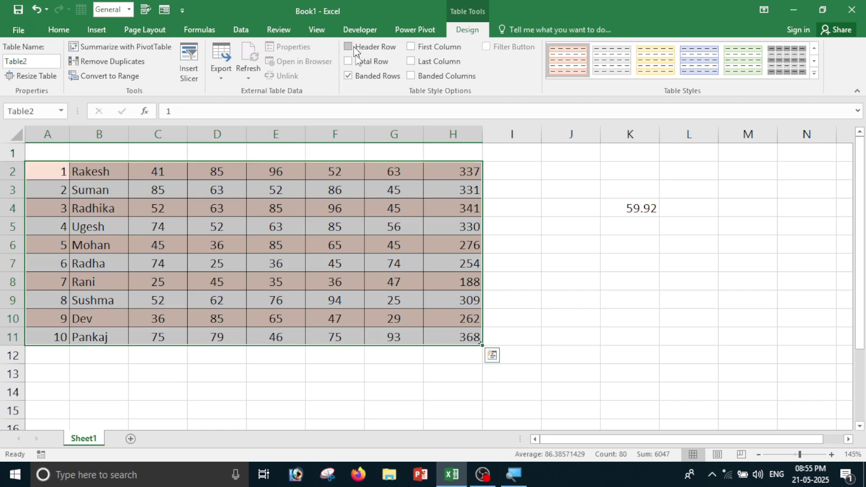
click(351, 48)
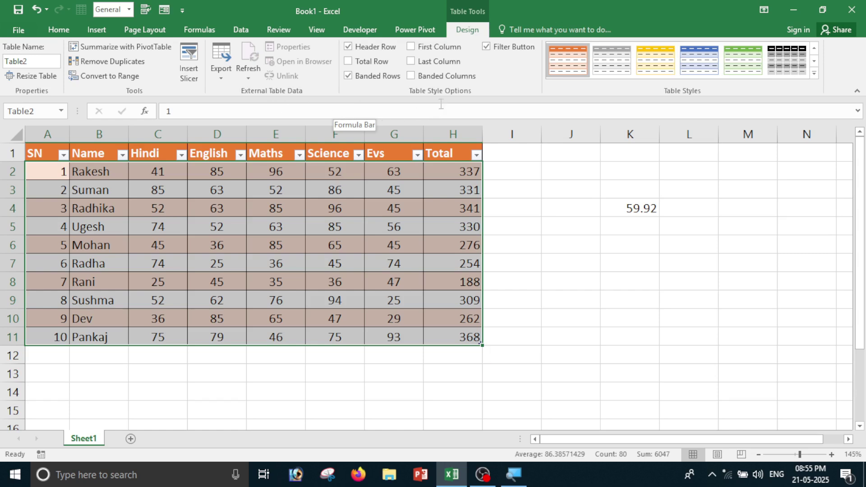
click(355, 77)
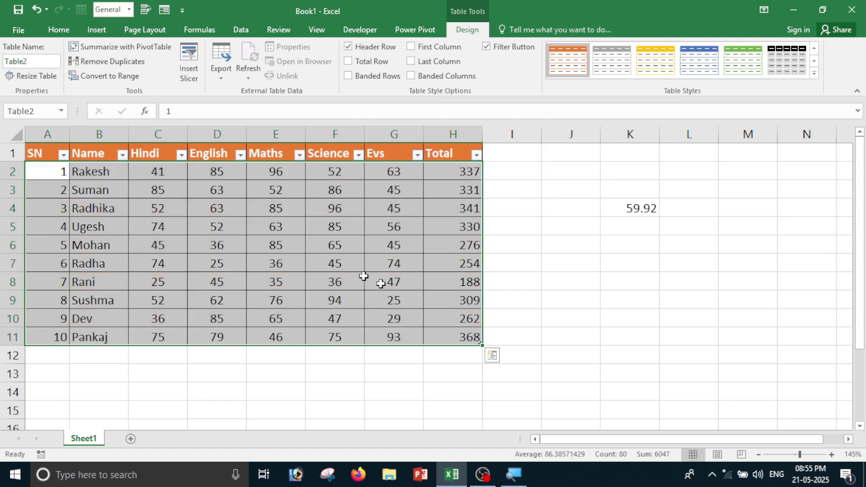
click(349, 77)
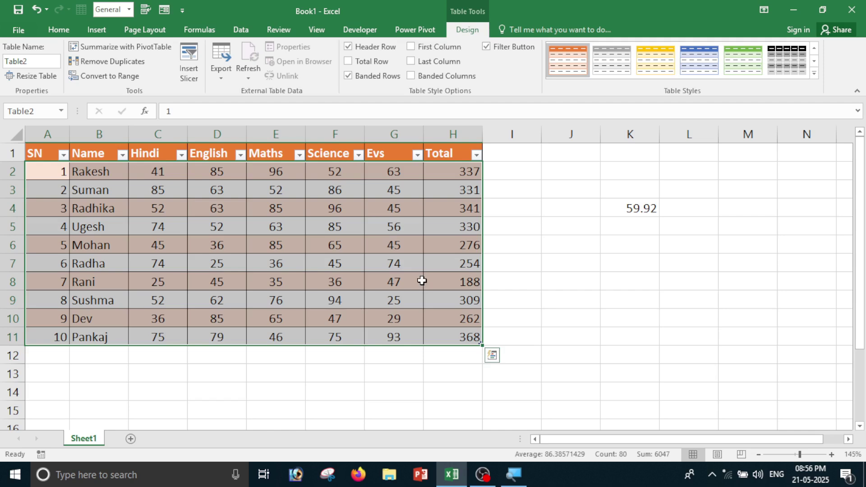
click(631, 286)
click(528, 303)
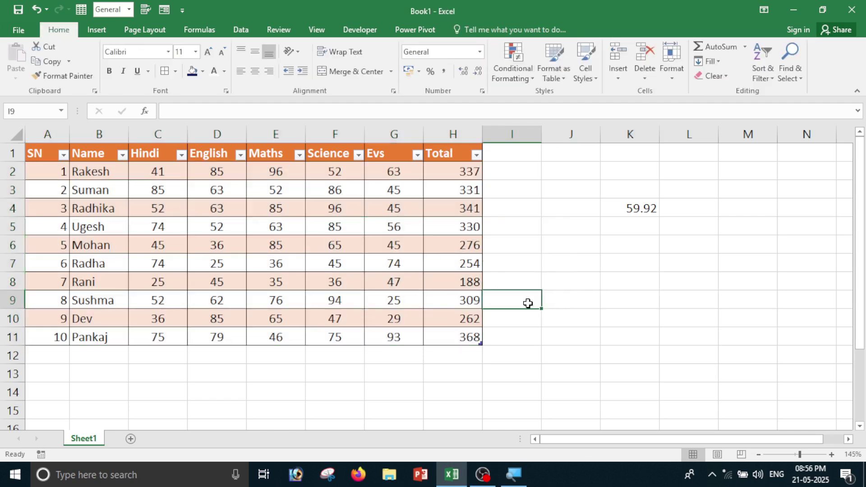
Enter =SUM(Table2[Total]) in K6 to total the table's Total column.
click(633, 322)
click(610, 268)
click(609, 245)
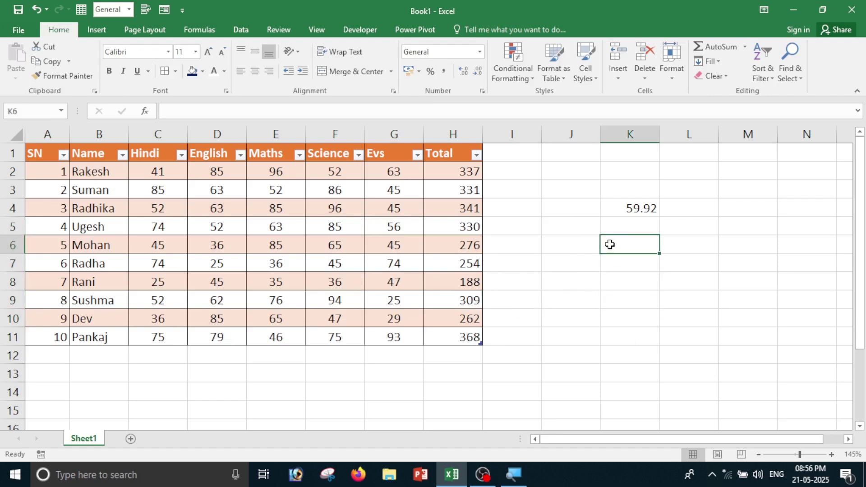
text(=sum)
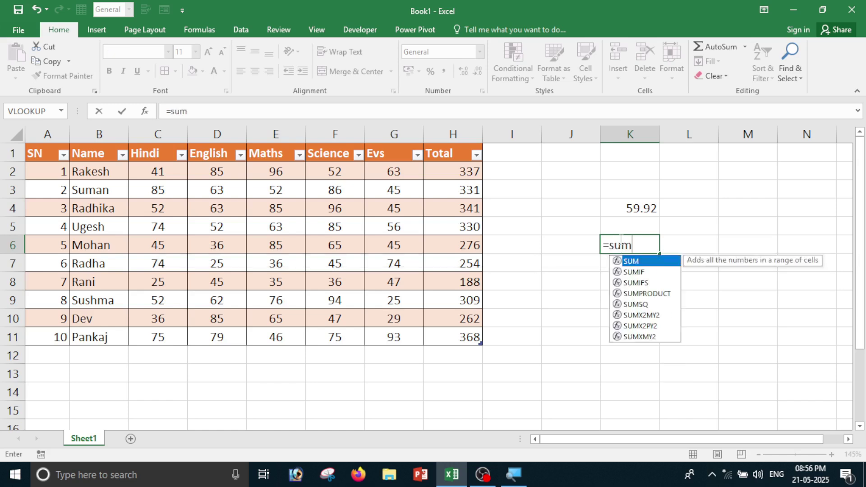
text(()
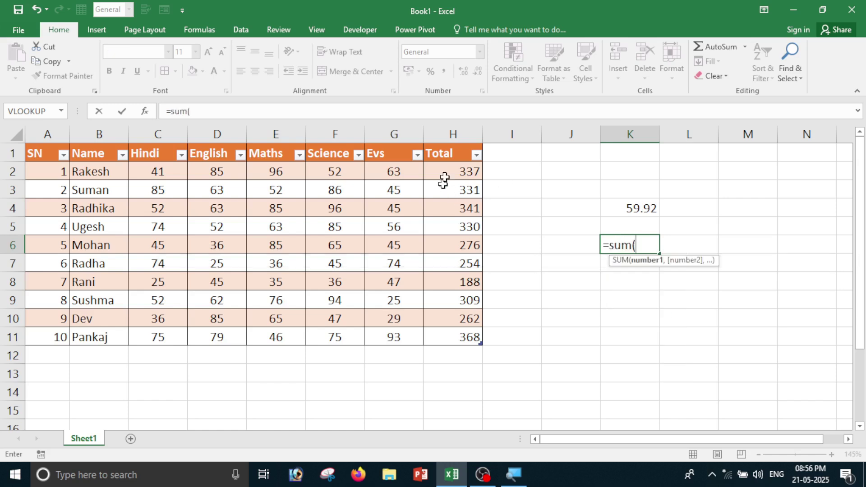
drag(447, 173, 451, 334)
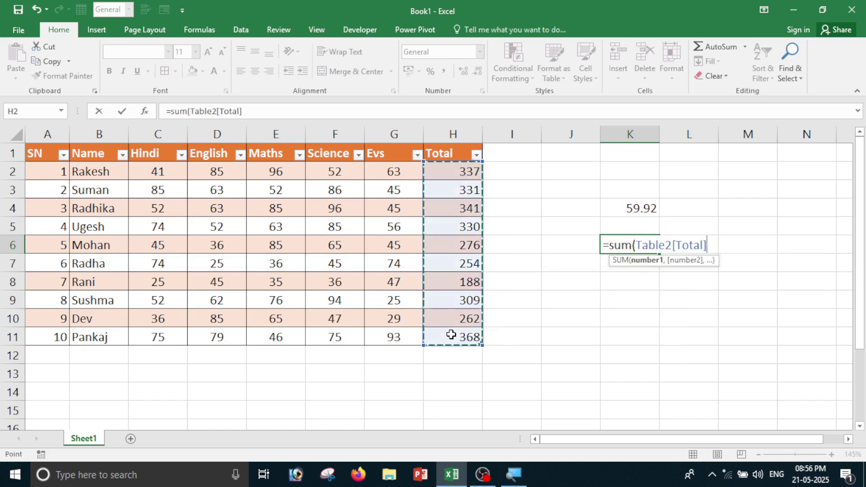
text())
key(Return)
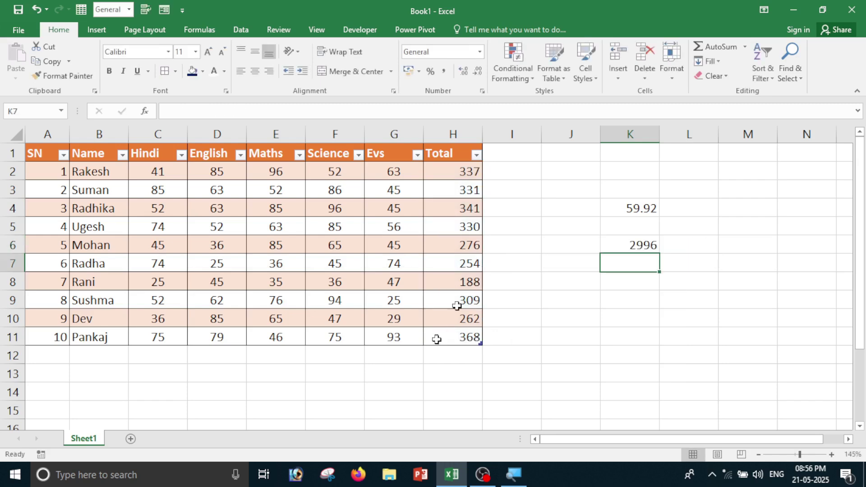
click(662, 240)
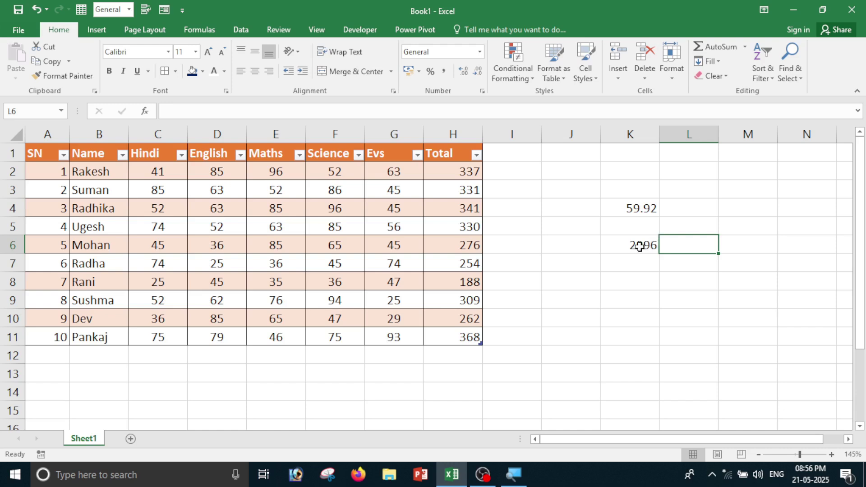
click(641, 247)
Add row 12 with 11, jk, 41, 52, 63, 85, 96, extending the table.
click(56, 352)
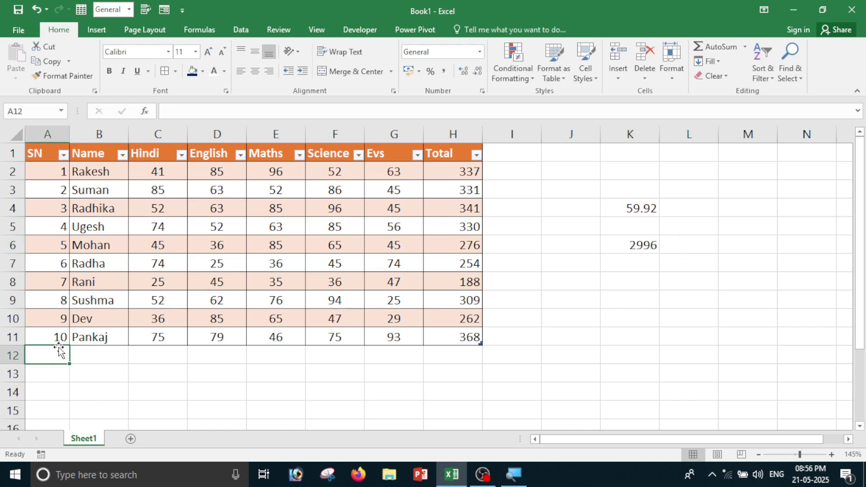
text(11)
key(Tab)
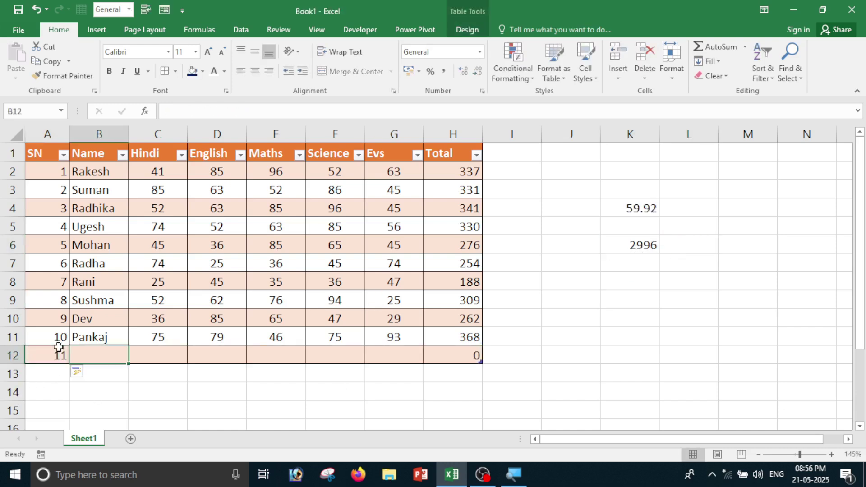
text(jk)
key(Tab)
text(41)
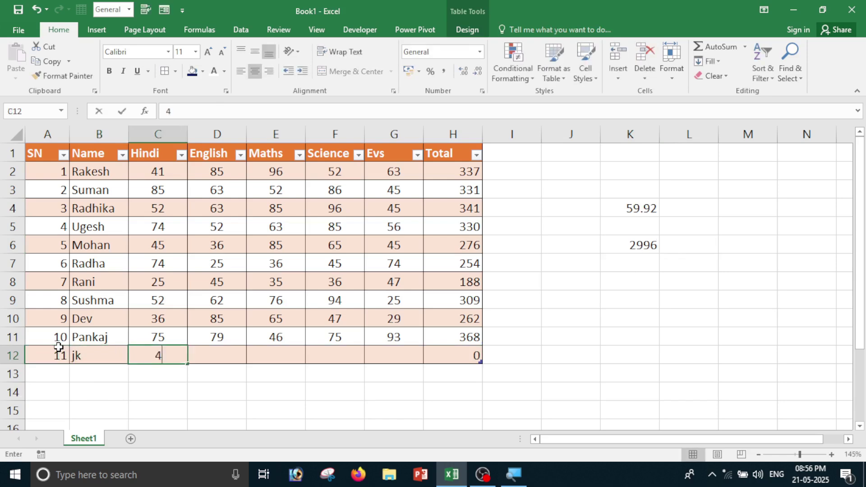
key(Tab)
text(52)
key(Tab)
text(63)
key(Tab)
text(85)
key(Tab)
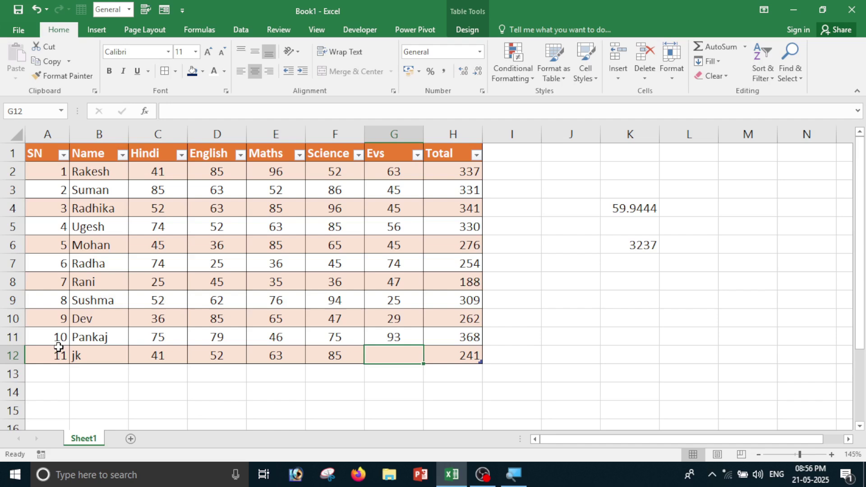
text(96)
key(Tab)
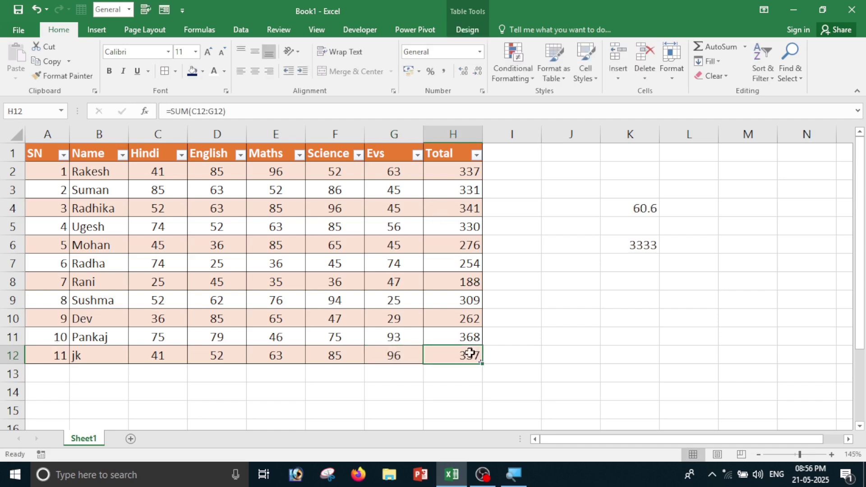
Check that K6's sum now reads 3333, with rows 13–14 still outside the table.
click(628, 246)
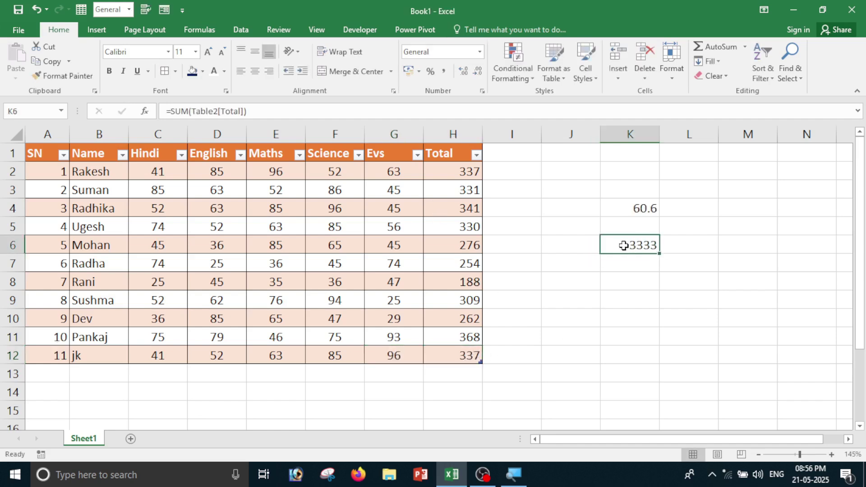
drag(154, 374, 446, 379)
drag(36, 391, 430, 386)
click(652, 246)
Create a new table style named 'computer' with a yellow Second Row Stripe fill.
click(564, 80)
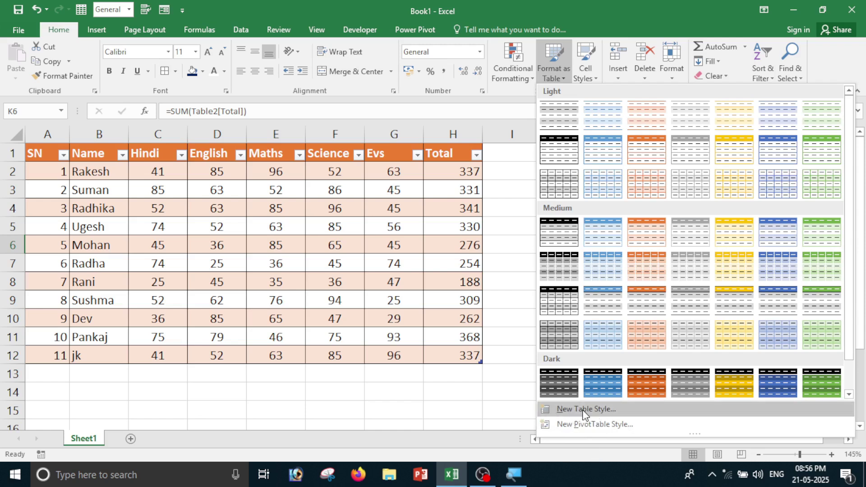
click(386, 411)
click(556, 67)
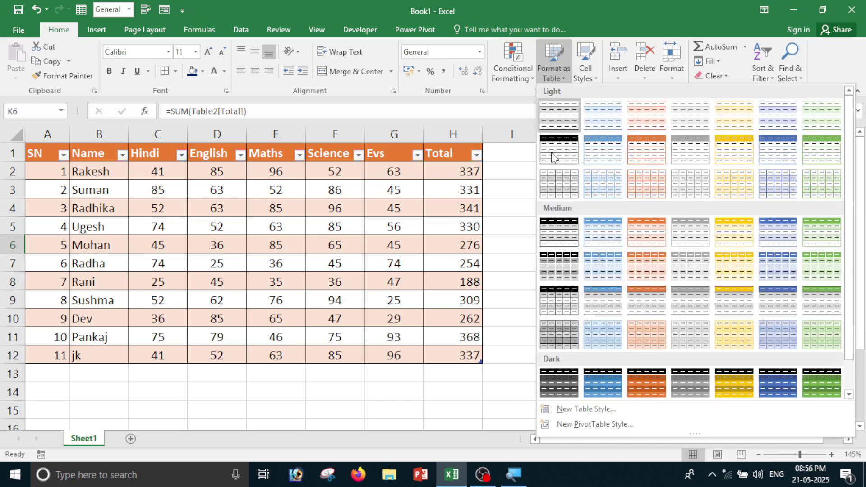
click(571, 408)
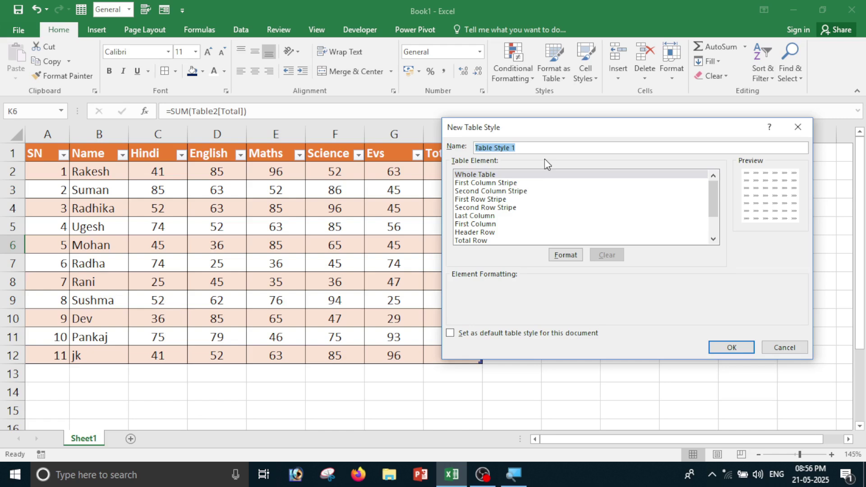
text(computer)
click(483, 216)
click(468, 231)
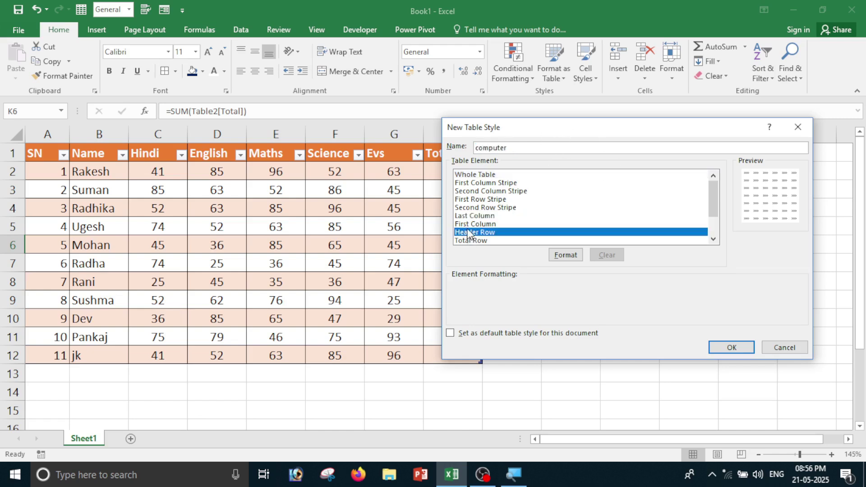
click(483, 208)
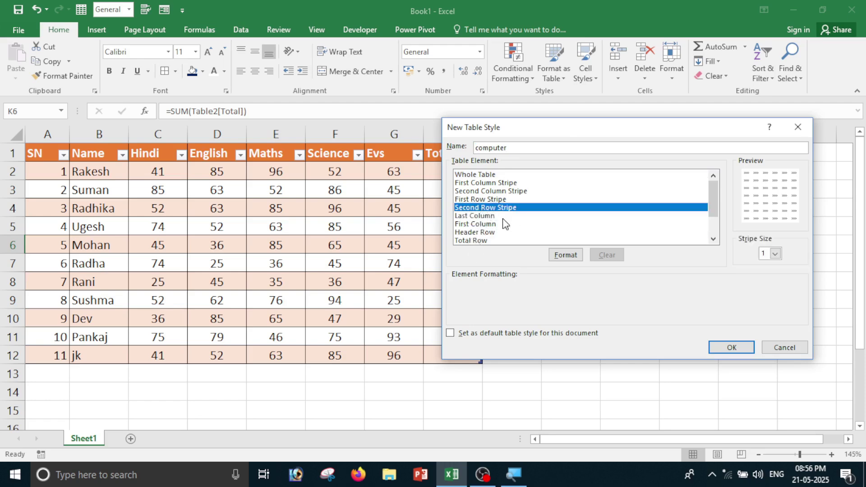
click(564, 255)
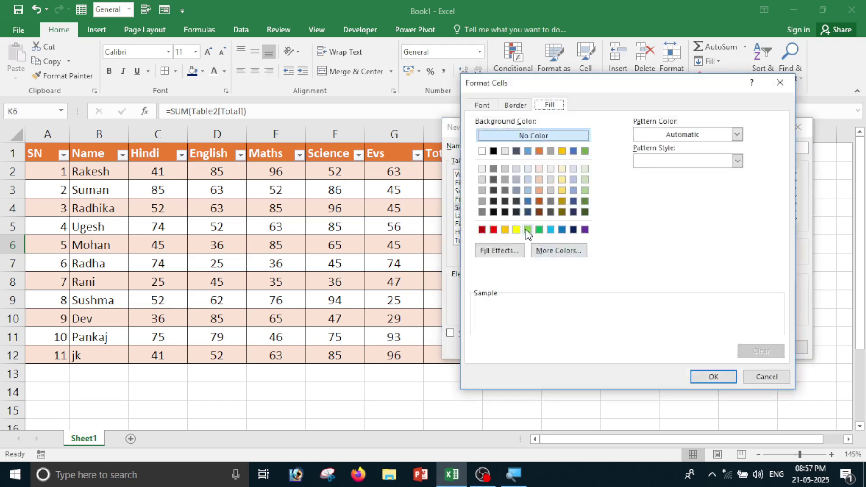
click(517, 230)
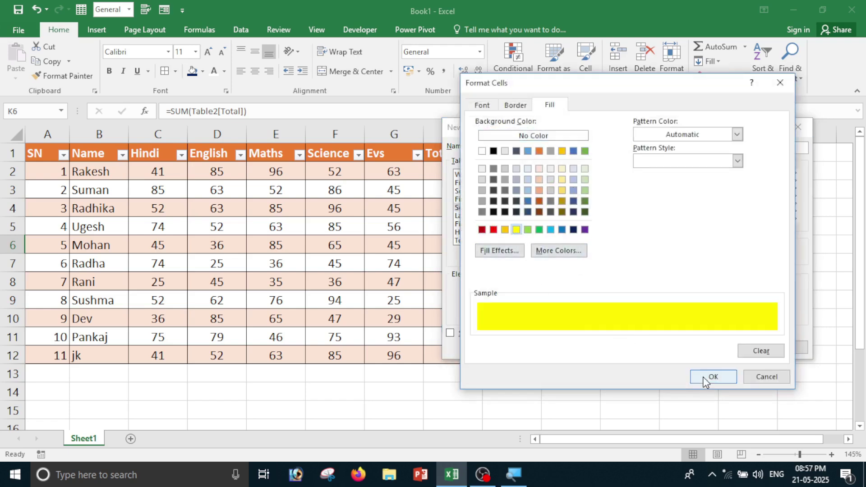
click(706, 378)
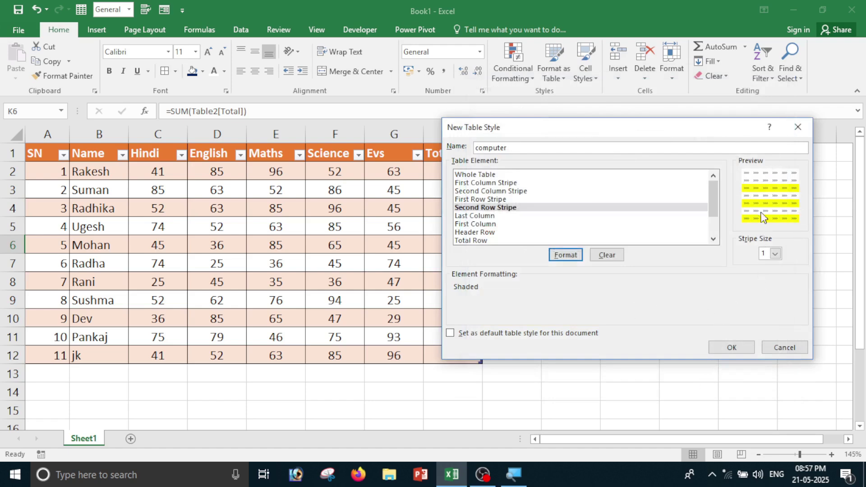
Set the second row stripe size to 6 and save the style.
click(775, 254)
click(770, 282)
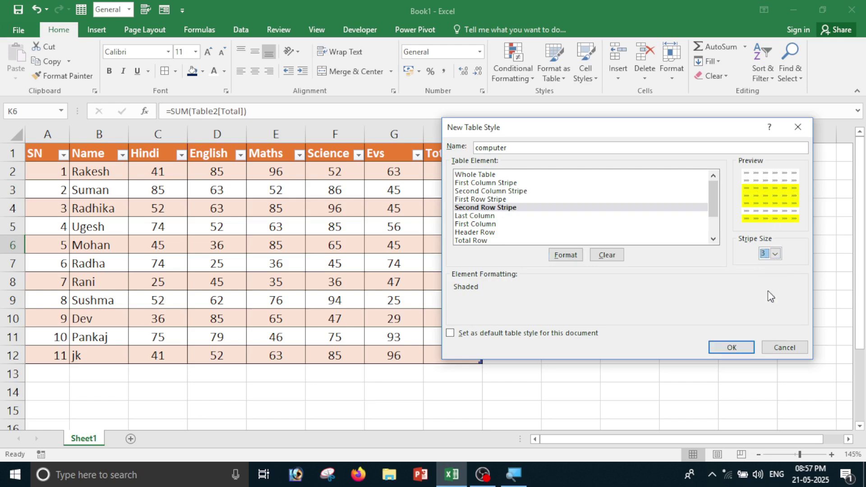
click(774, 254)
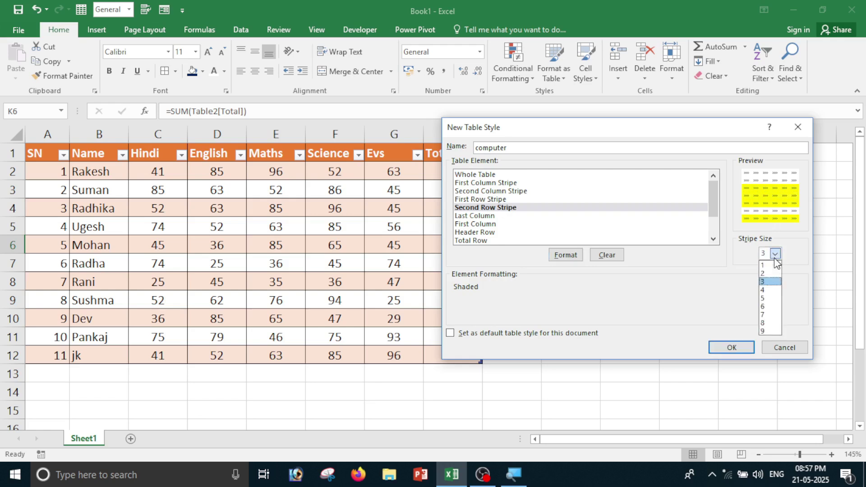
click(770, 306)
click(734, 354)
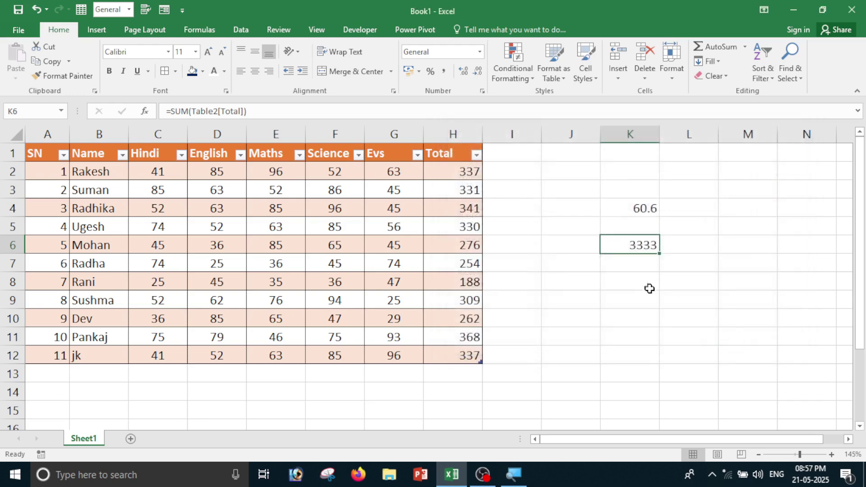
Apply the custom 'computer' style to the marks table A1:H12.
drag(44, 157, 475, 355)
click(553, 81)
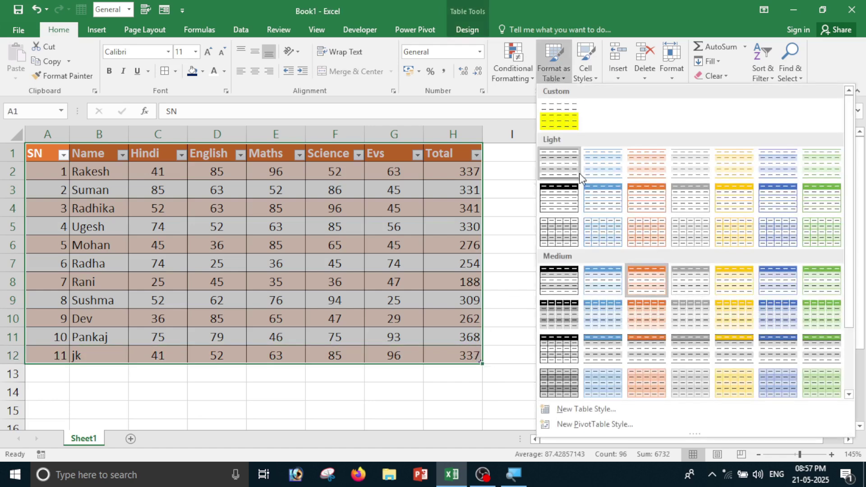
click(554, 117)
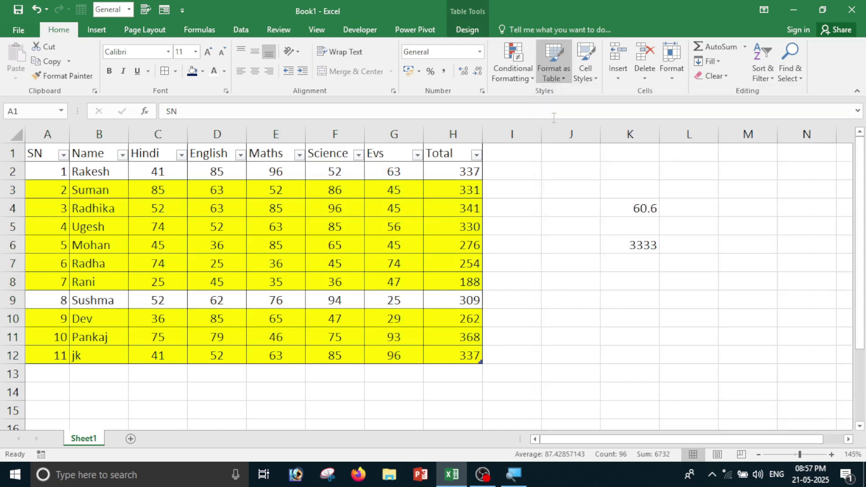
Start converting the table back to a normal range.
drag(28, 170, 337, 358)
key(ctrl+a)
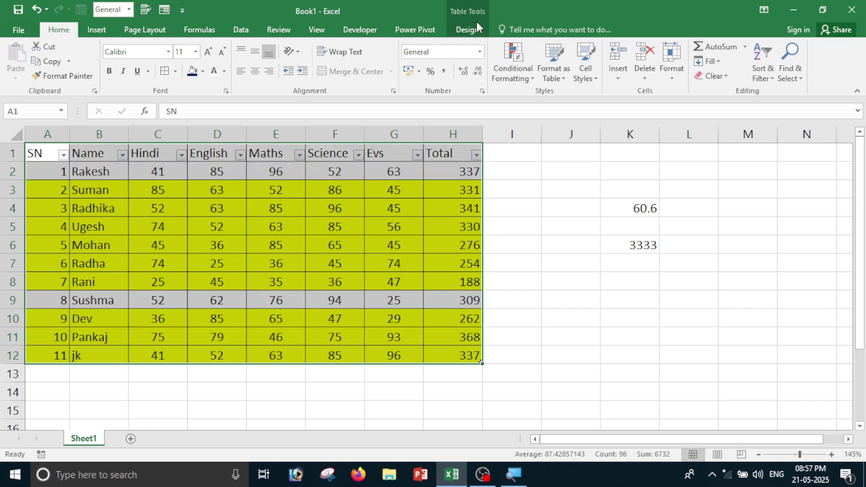
click(478, 30)
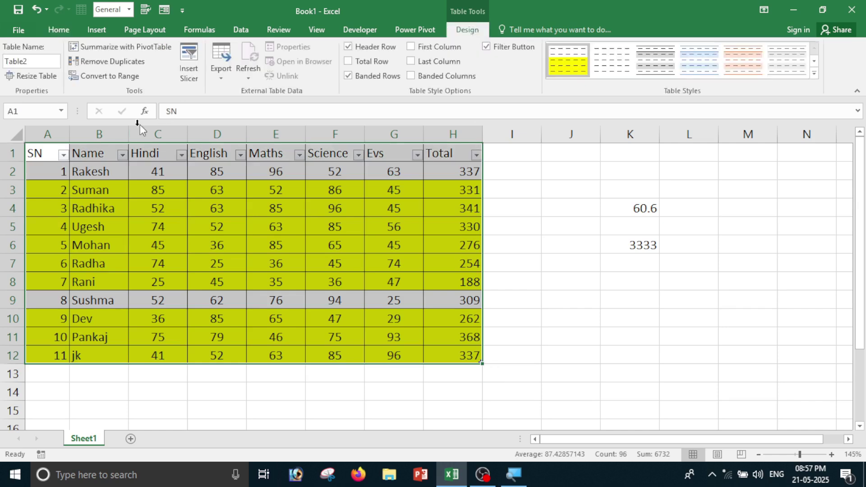
click(113, 80)
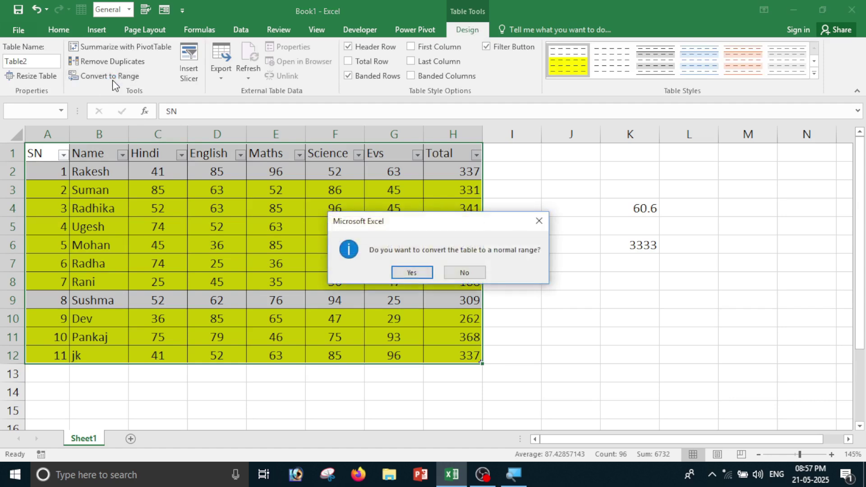
Convert the table to a normal range and clear the formatting from A3:H12.
click(411, 273)
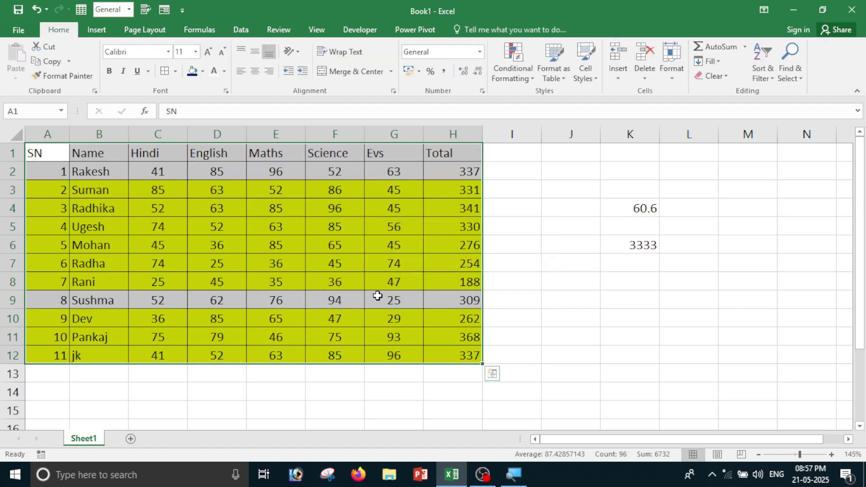
click(377, 297)
drag(41, 185, 459, 355)
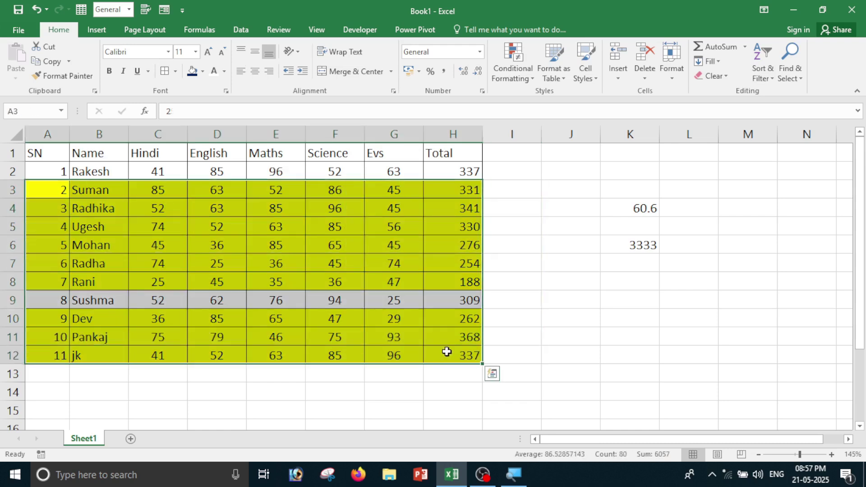
click(718, 76)
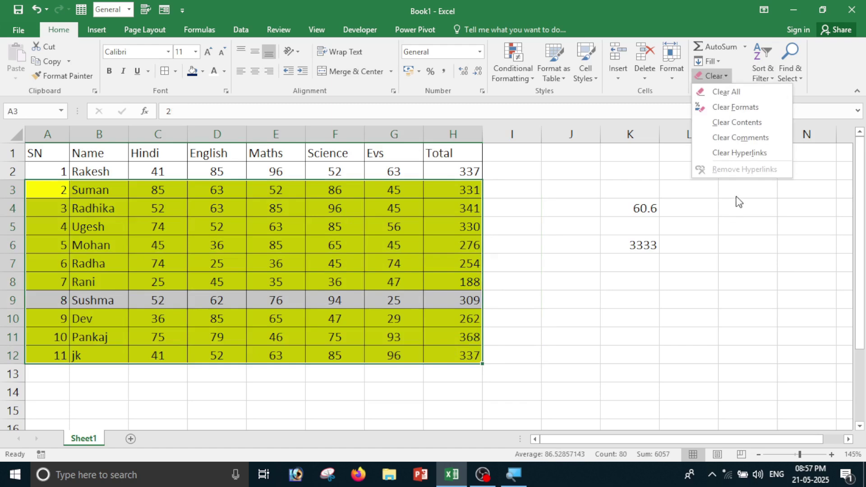
click(741, 114)
click(607, 323)
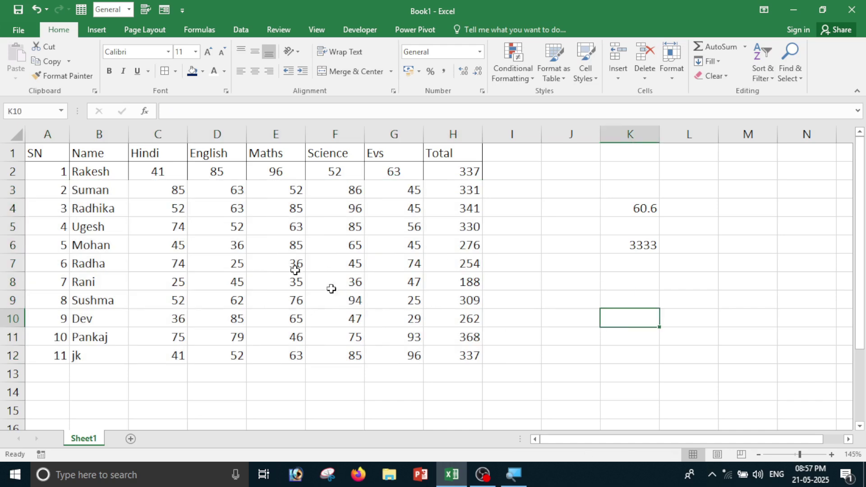
Apply All Borders to every cell of A1:H12.
drag(50, 153, 442, 356)
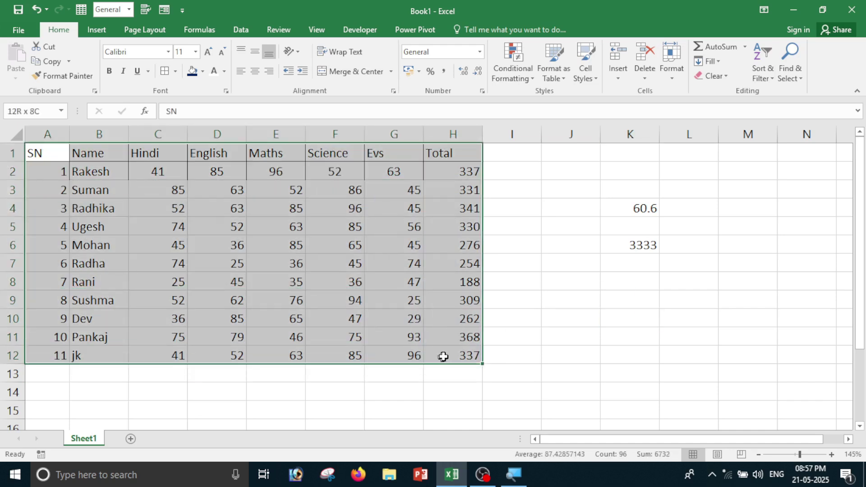
click(166, 70)
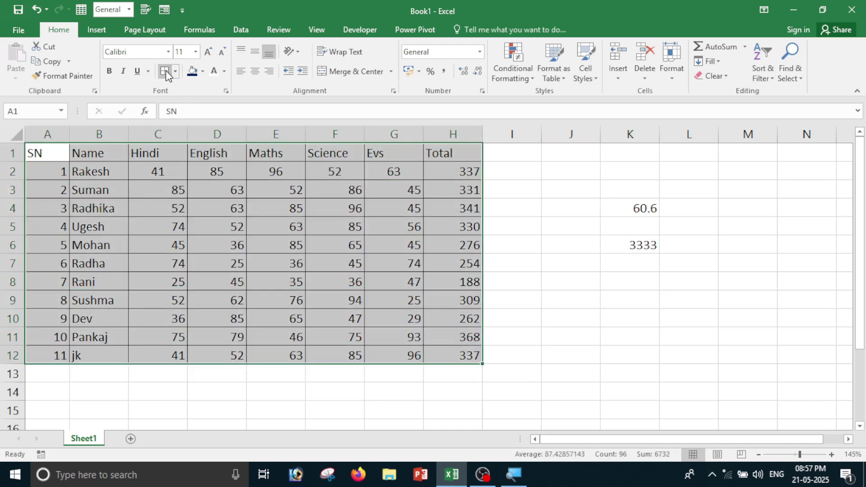
click(509, 244)
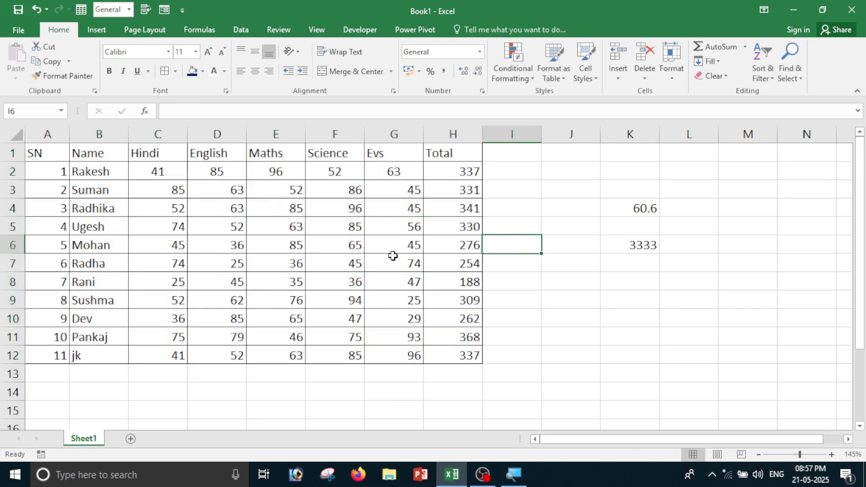
Select the grand total 3333 in cell K6.
click(588, 75)
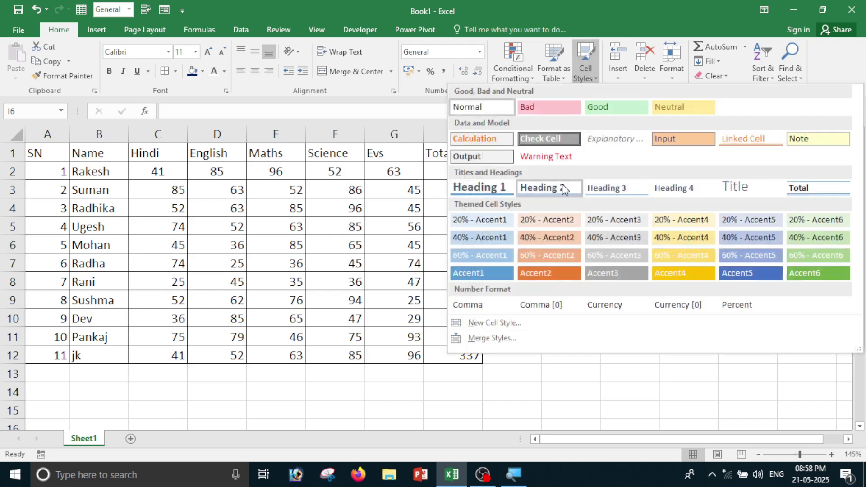
click(543, 320)
click(556, 298)
click(580, 277)
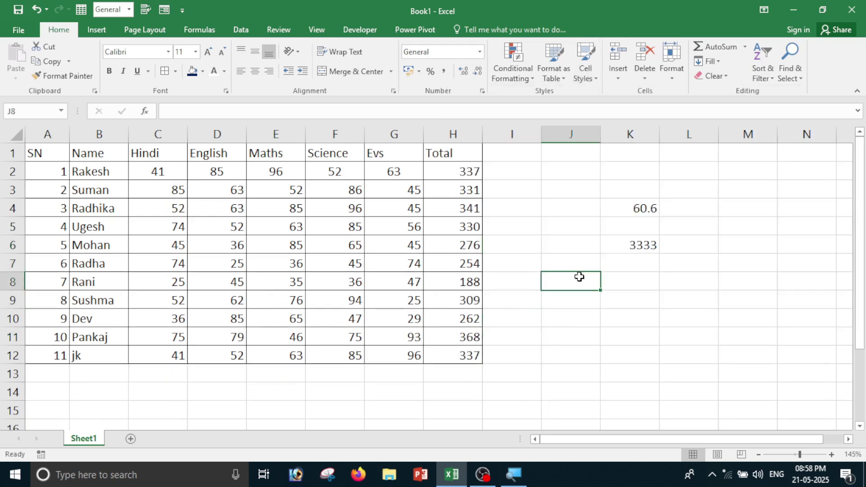
click(553, 243)
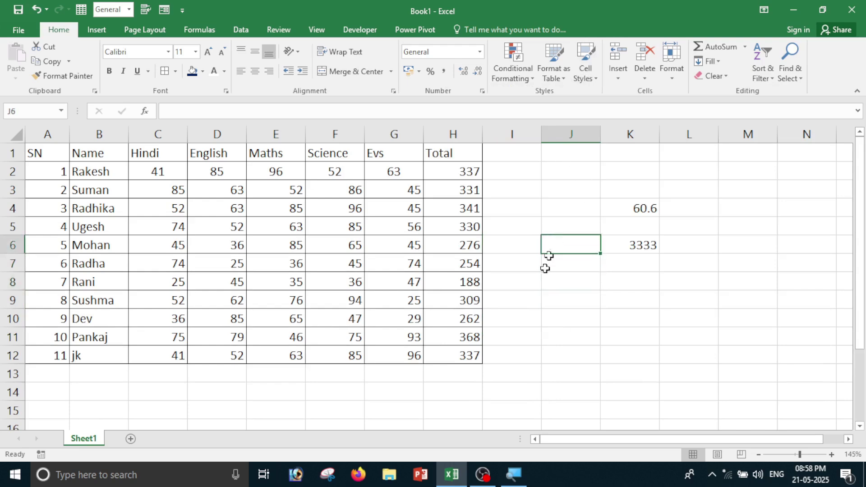
click(669, 335)
click(627, 246)
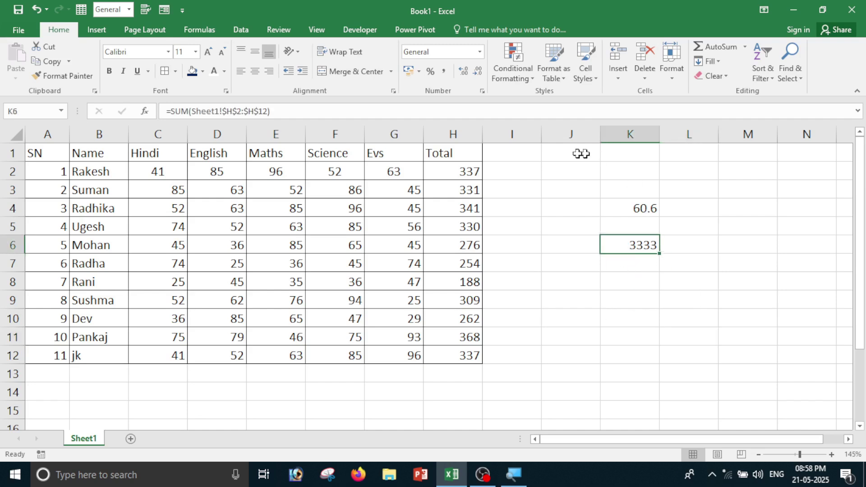
Give K6 a red fill with bold white text.
click(202, 72)
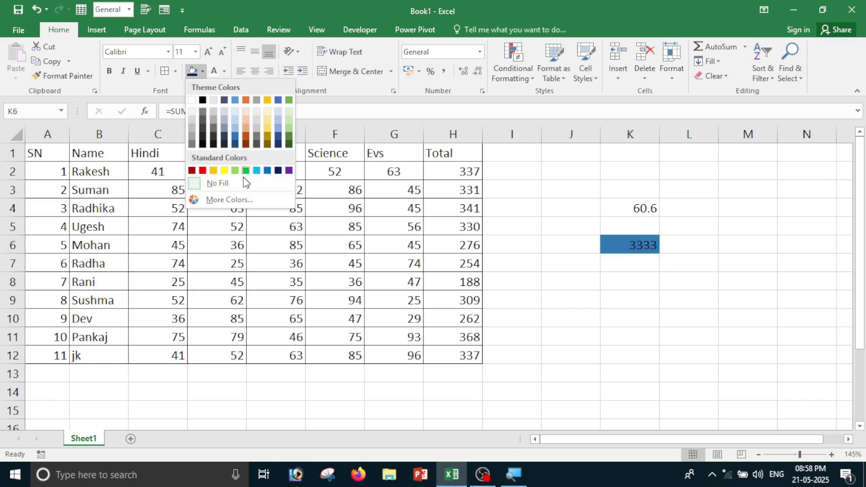
click(202, 171)
click(214, 71)
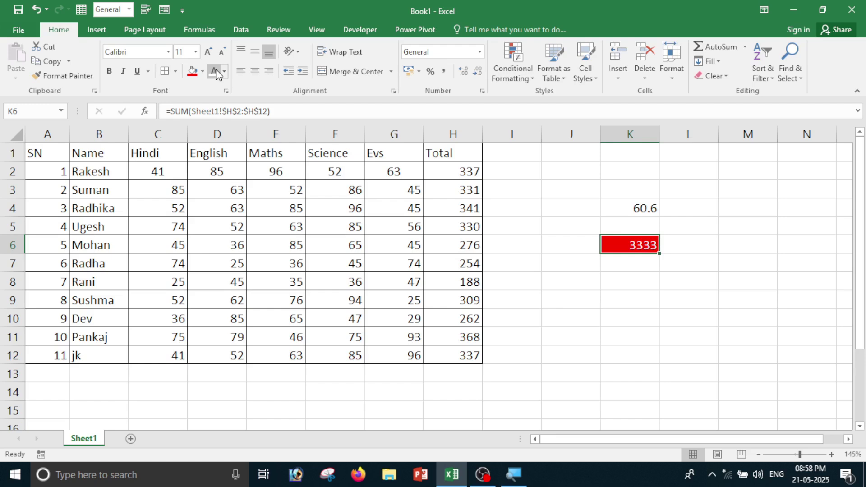
click(110, 71)
Click around nearby cells and reselect the formatted total in K6.
click(586, 286)
click(667, 249)
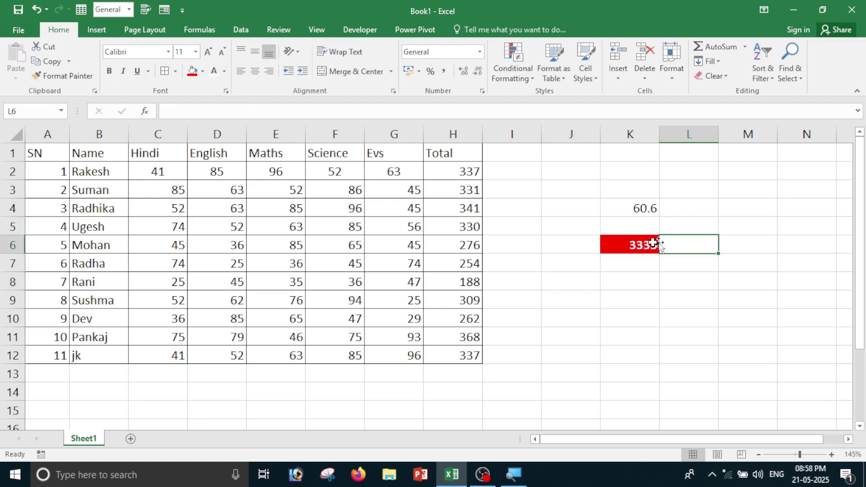
click(633, 252)
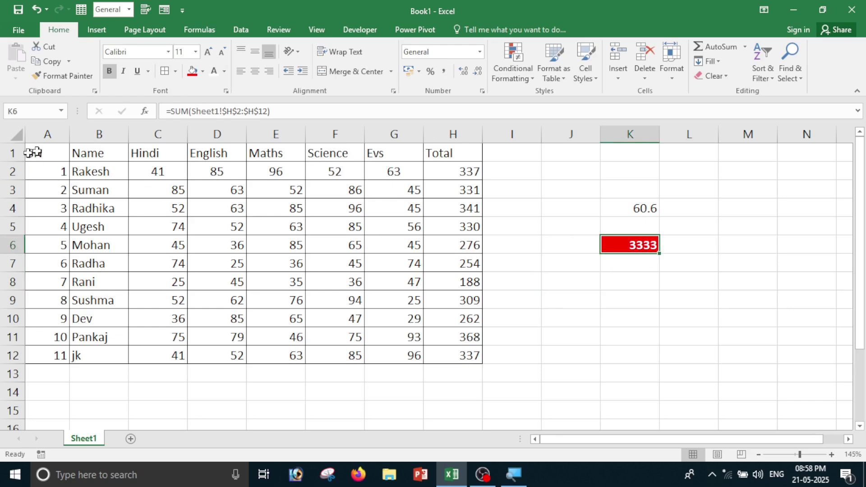
click(631, 274)
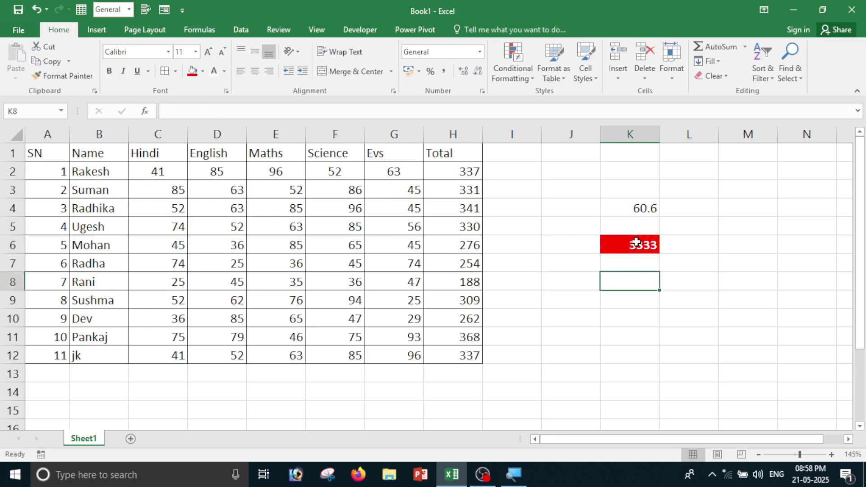
click(637, 242)
click(593, 79)
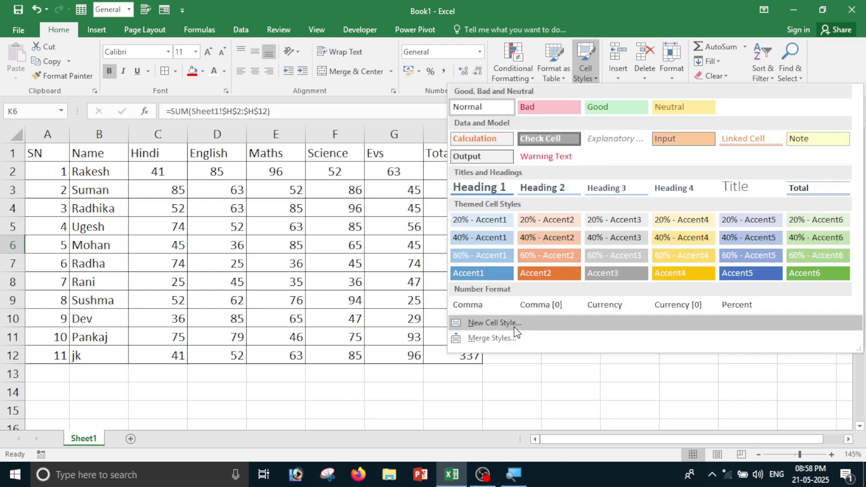
Save K6's red fill and bold white text as a new custom style named 'cell style'.
click(495, 323)
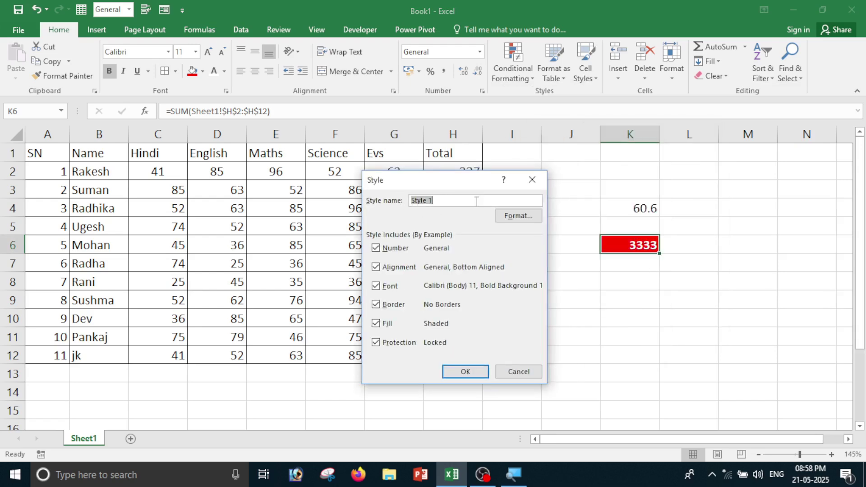
key(BackSpace)
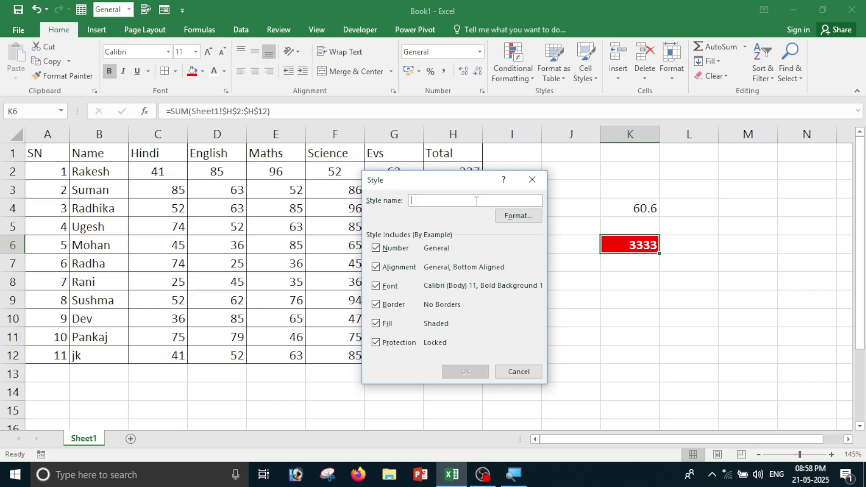
text(cell style)
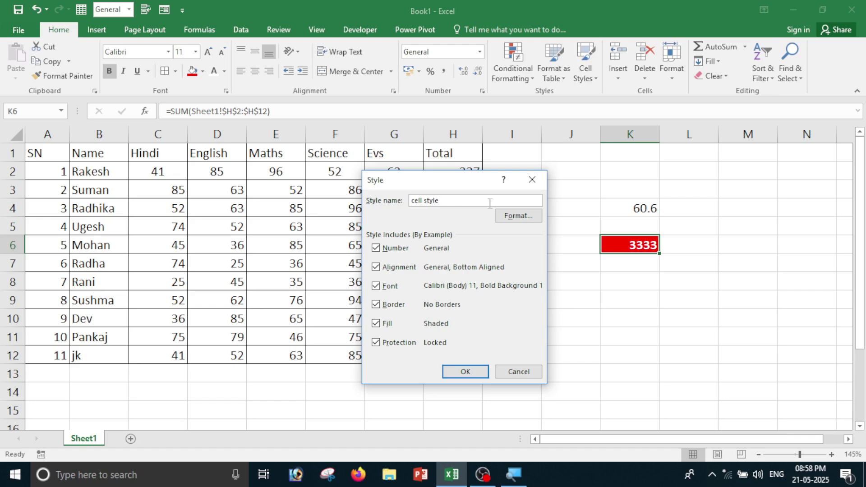
click(480, 374)
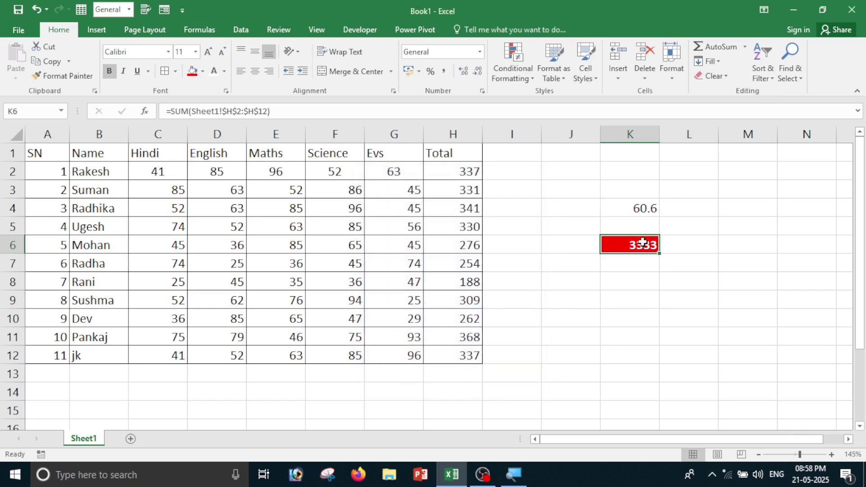
click(581, 68)
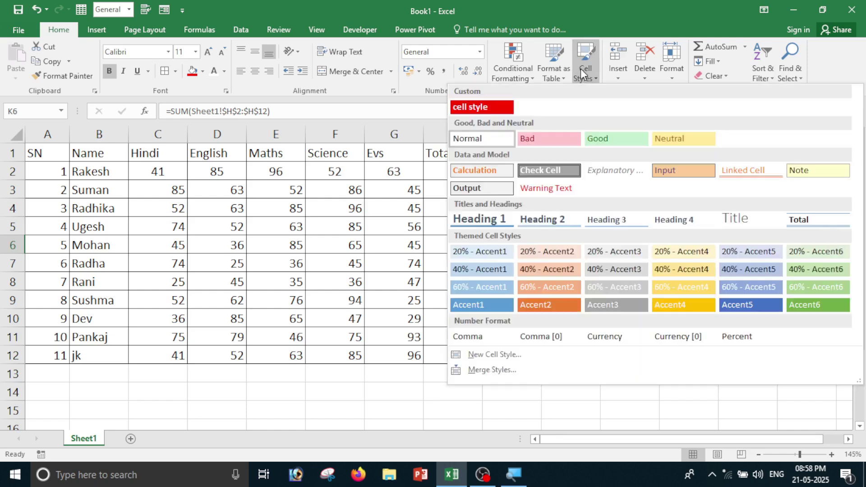
Apply the red custom 'cell style' to the header row.
click(582, 415)
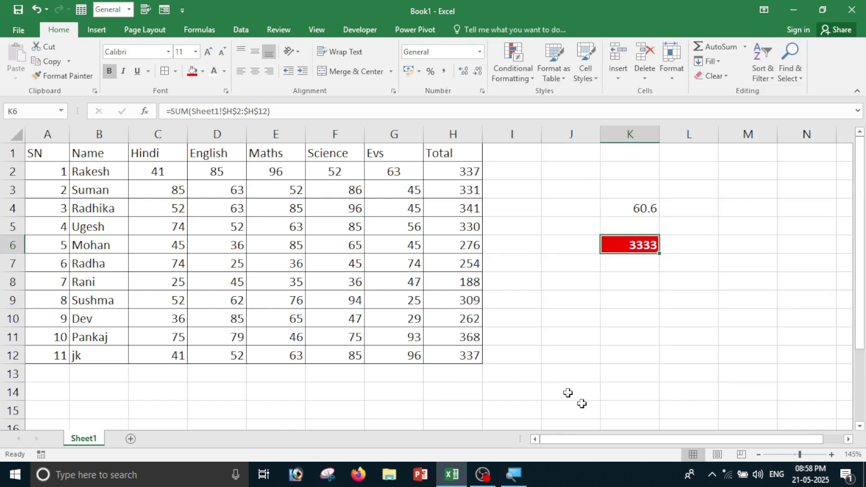
drag(34, 154, 459, 151)
click(593, 74)
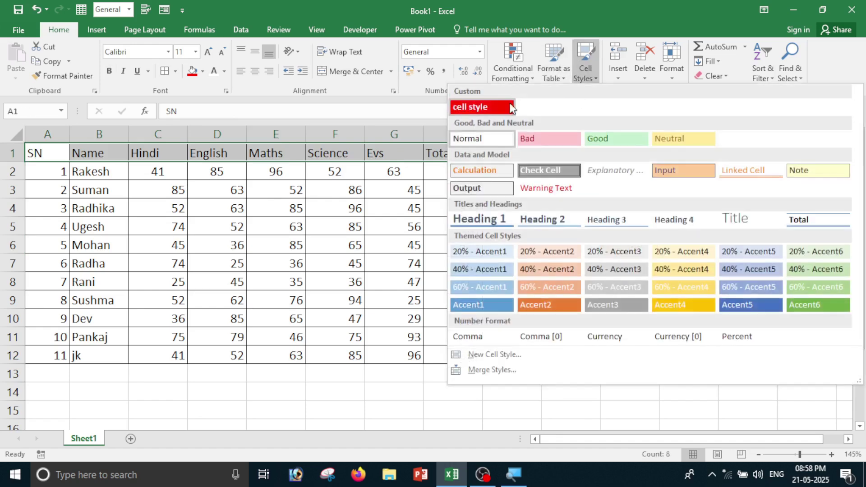
click(487, 77)
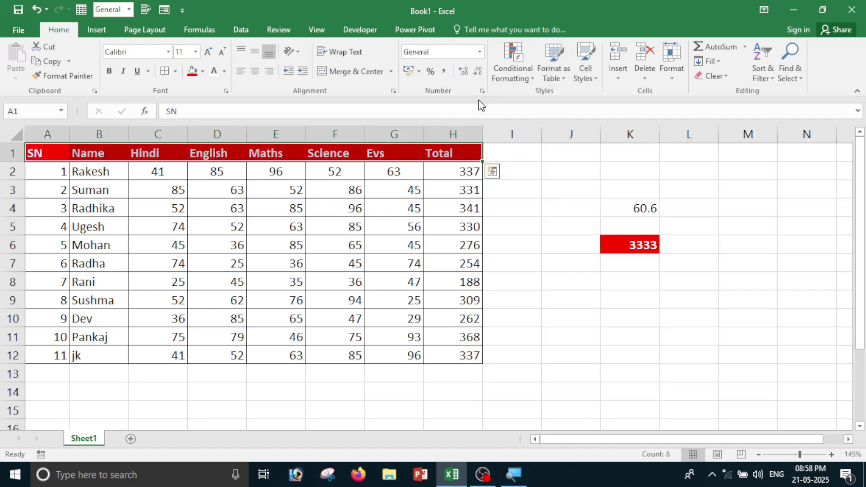
click(343, 173)
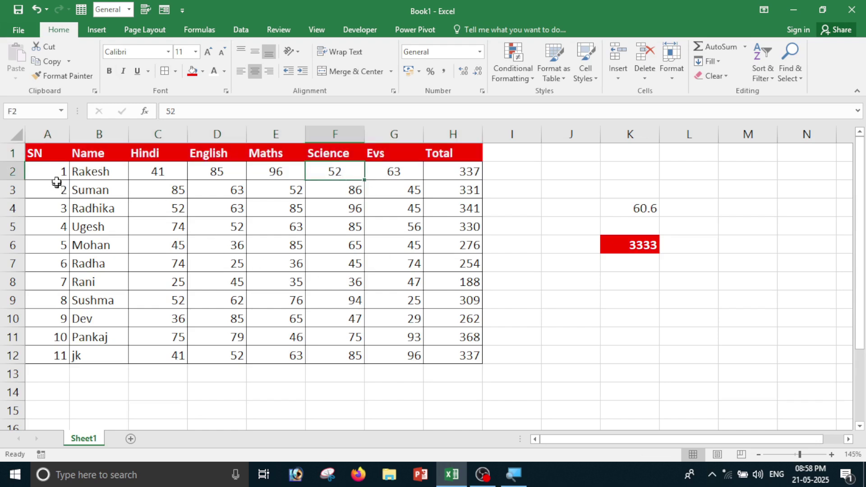
Apply the built-in Linked Cell style to the marks data rows A2:H12.
drag(58, 171, 471, 355)
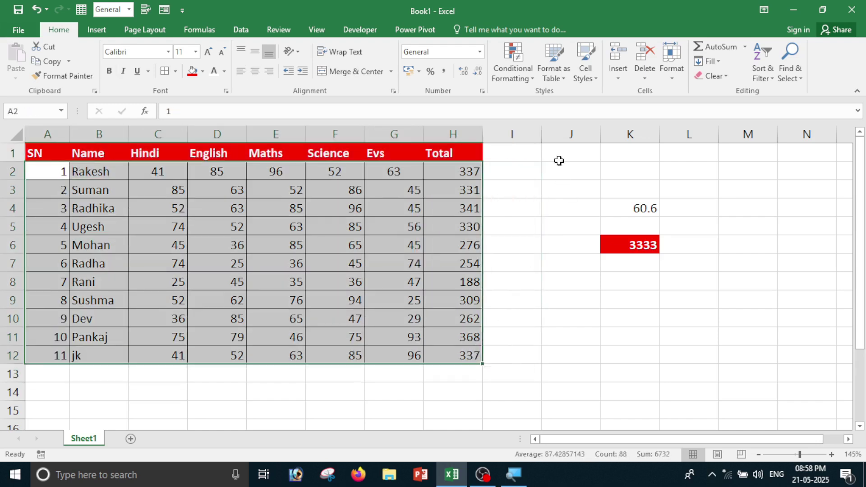
click(587, 75)
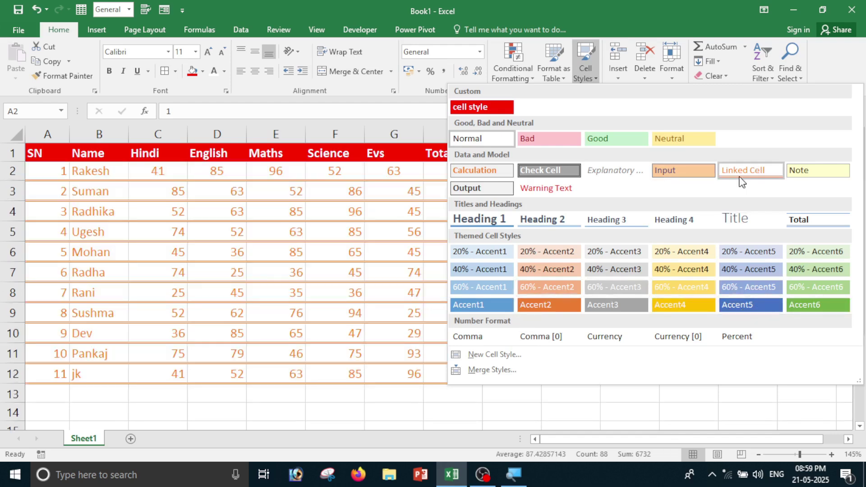
click(742, 172)
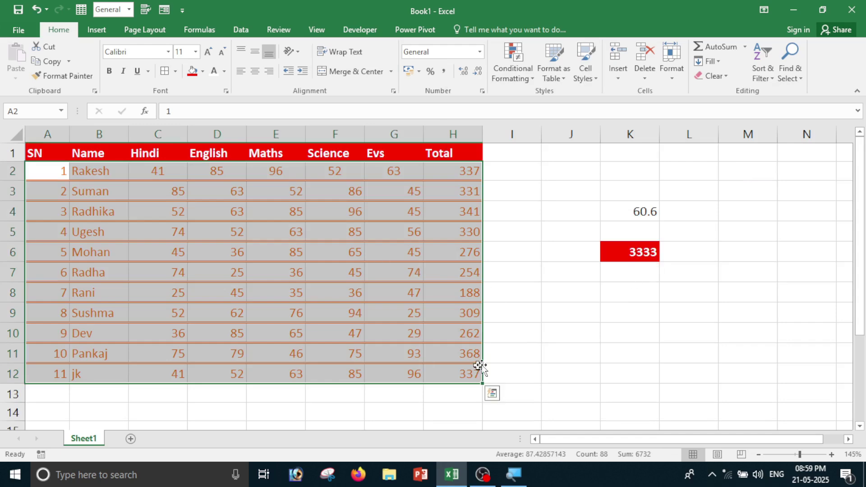
click(534, 348)
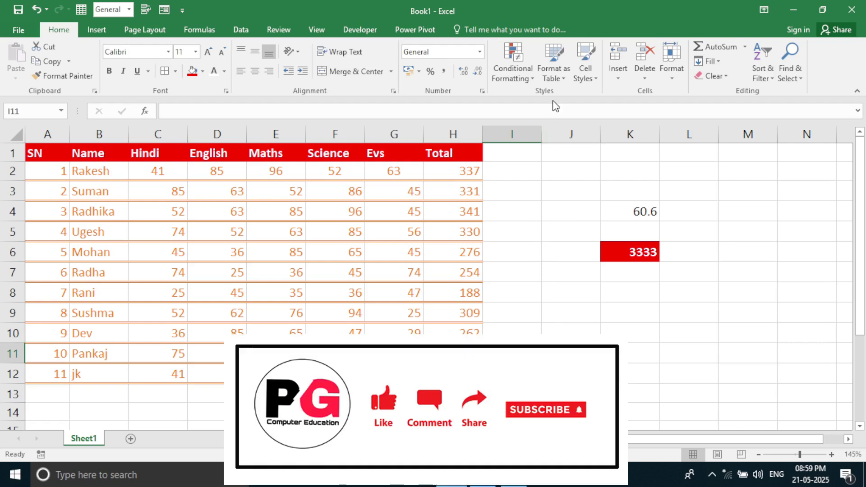
On Sheet2, preview the Insert options and select the Maths mark in cell E6.
click(559, 247)
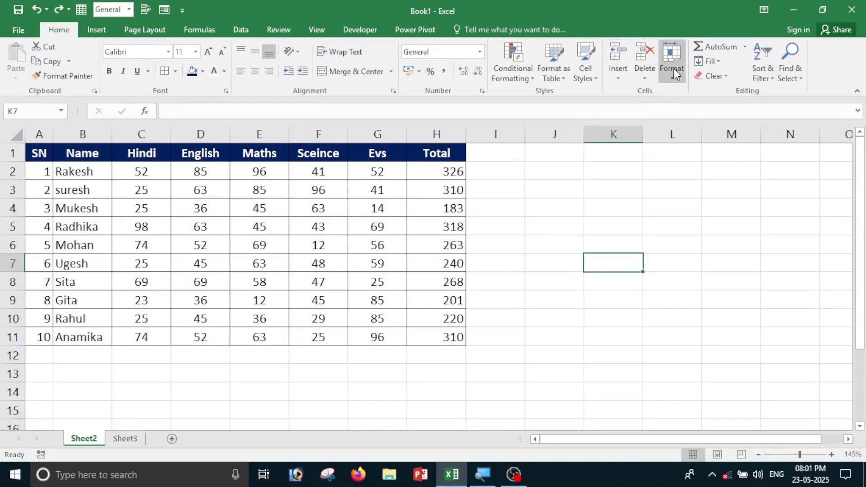
click(623, 76)
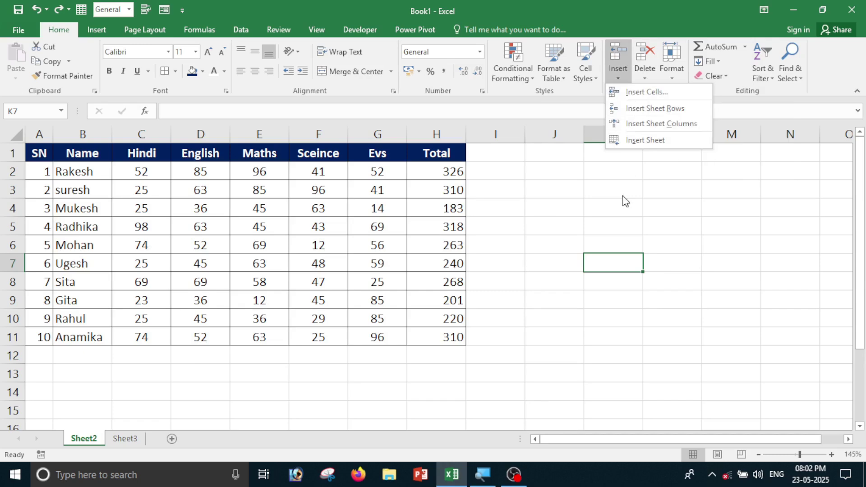
click(597, 234)
click(536, 226)
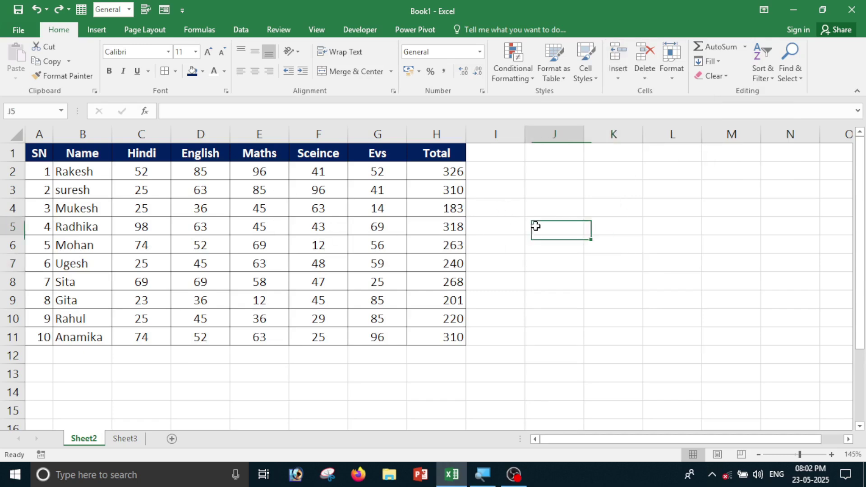
click(546, 207)
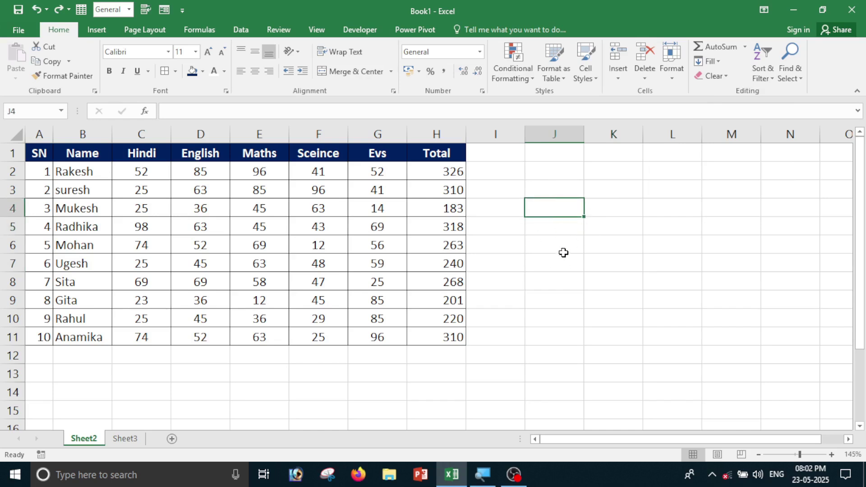
click(631, 227)
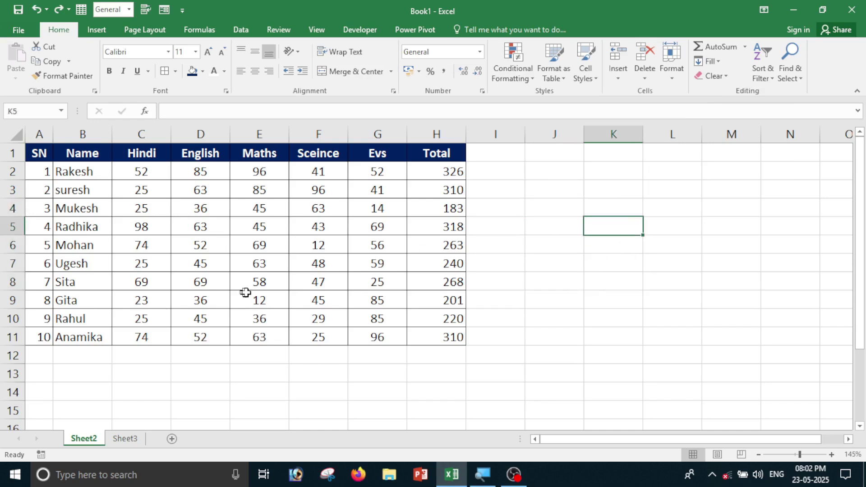
drag(130, 171, 319, 296)
click(300, 368)
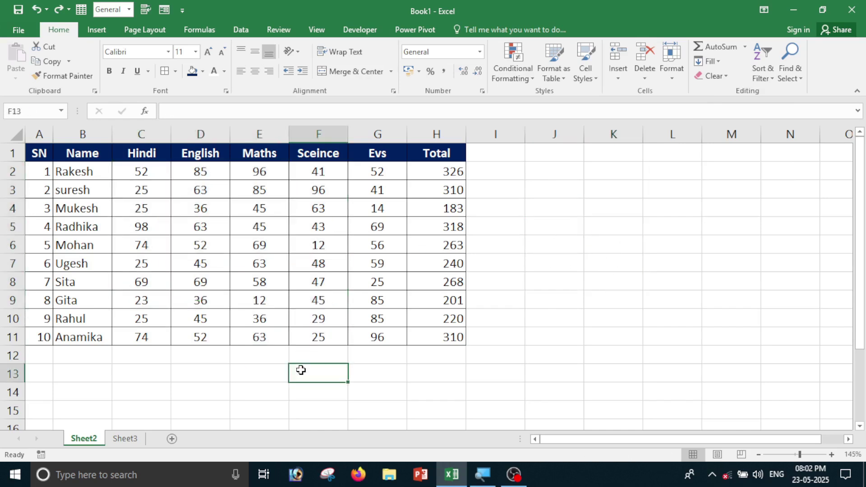
click(258, 246)
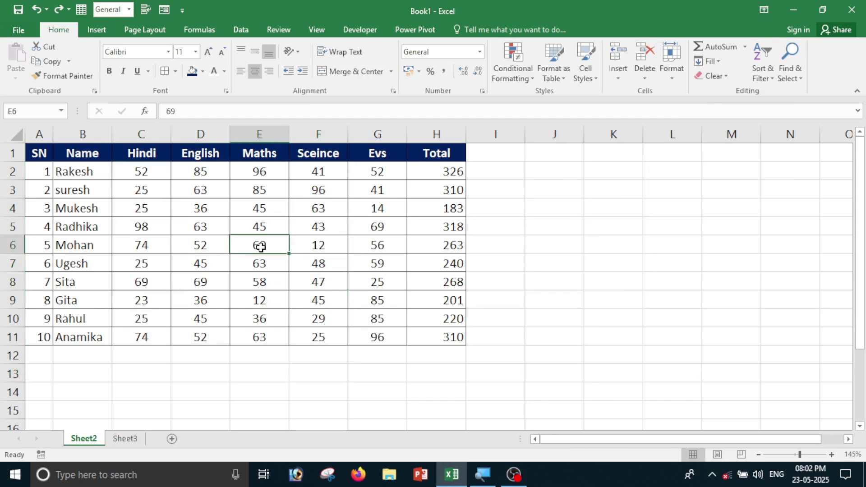
scroll(267, 257, up, 1)
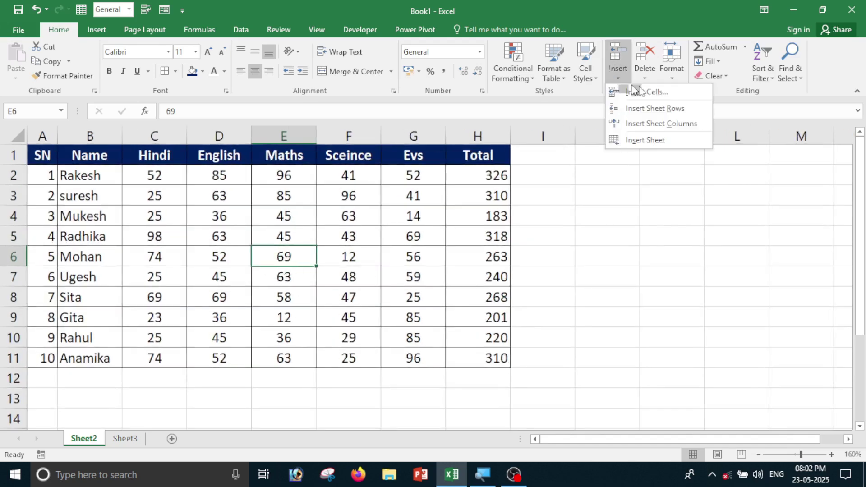
click(654, 96)
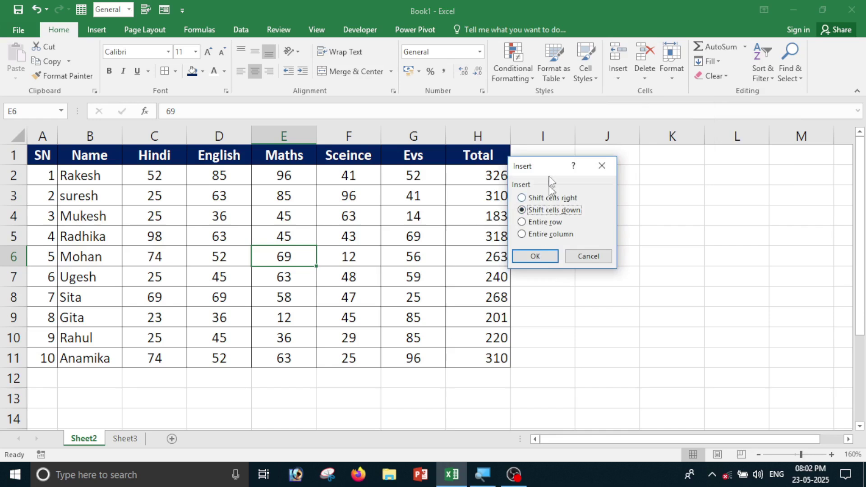
drag(541, 167, 576, 159)
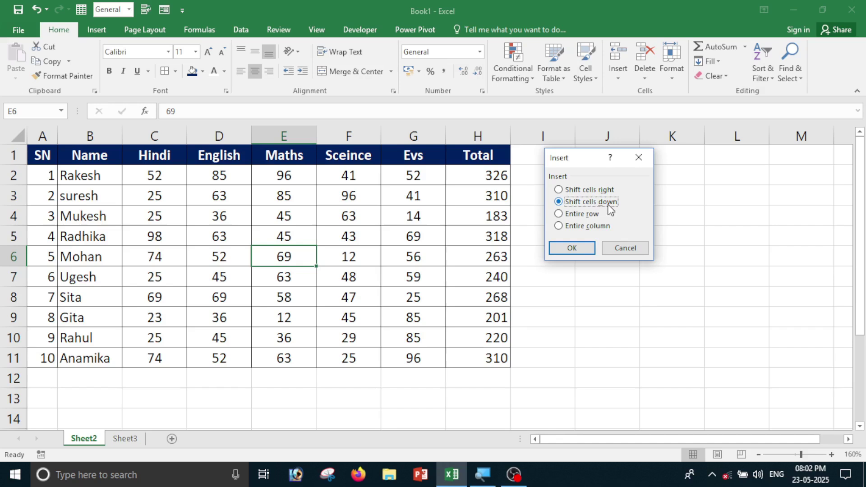
click(564, 248)
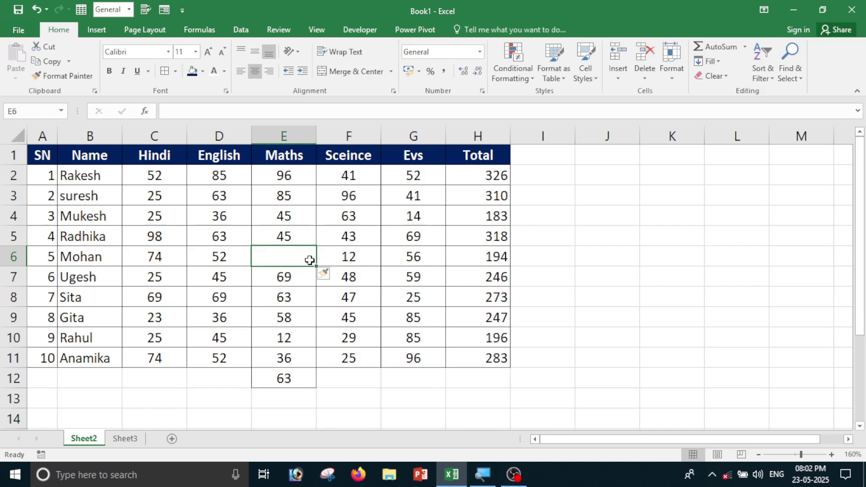
key(ctrl+z)
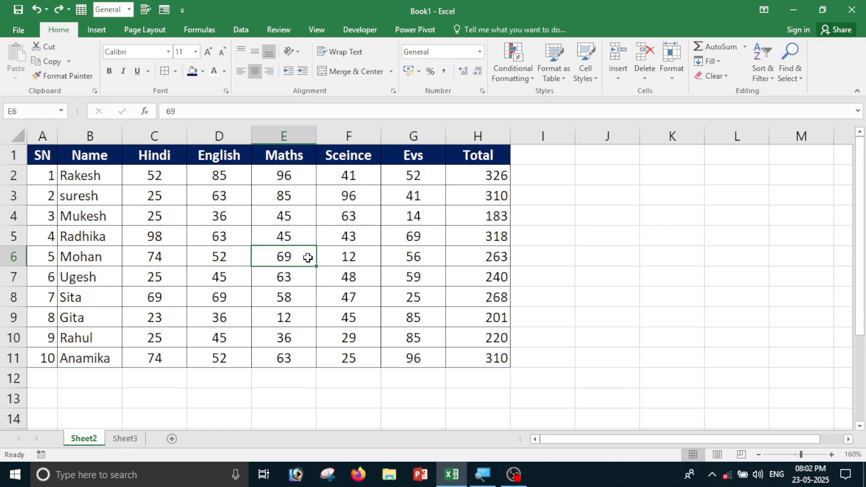
click(273, 301)
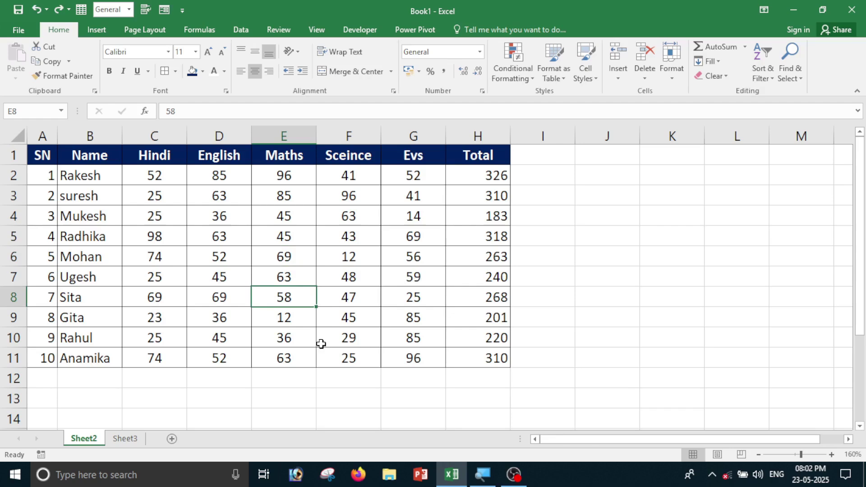
key(ctrl+shift+plus)
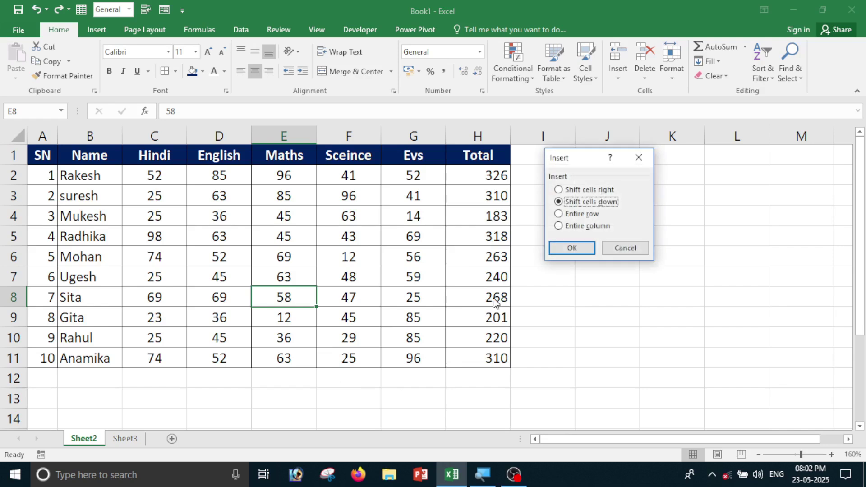
click(591, 191)
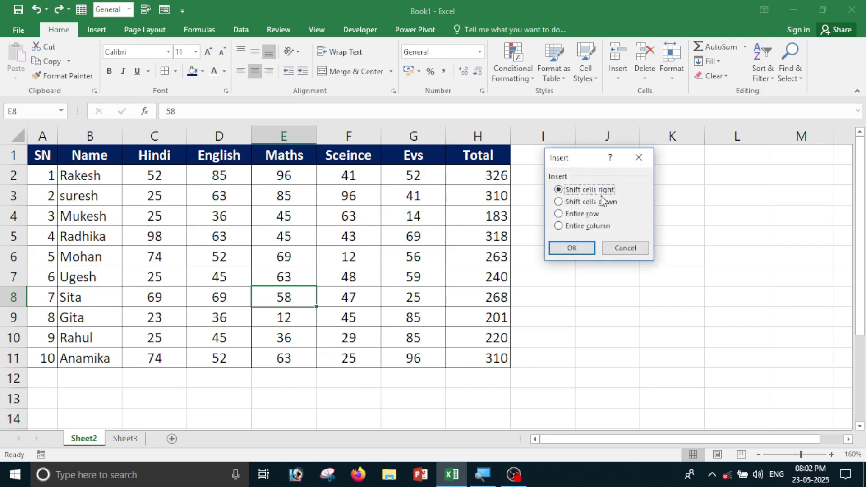
click(573, 249)
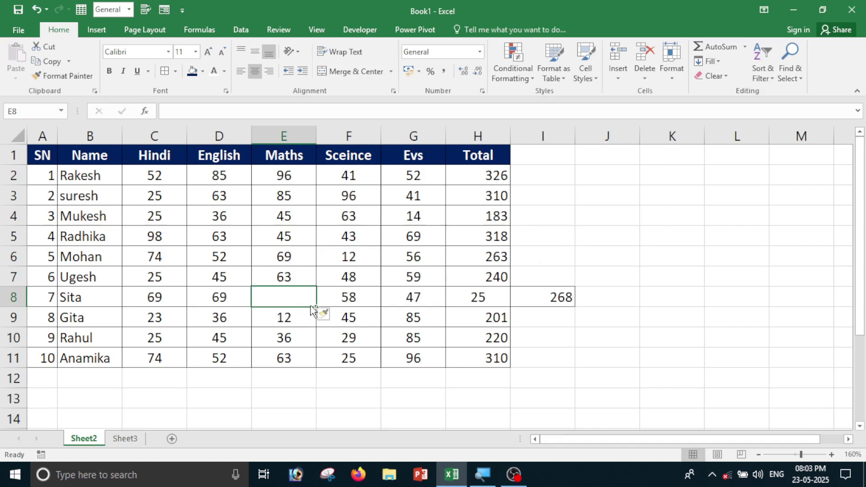
key(ctrl+z)
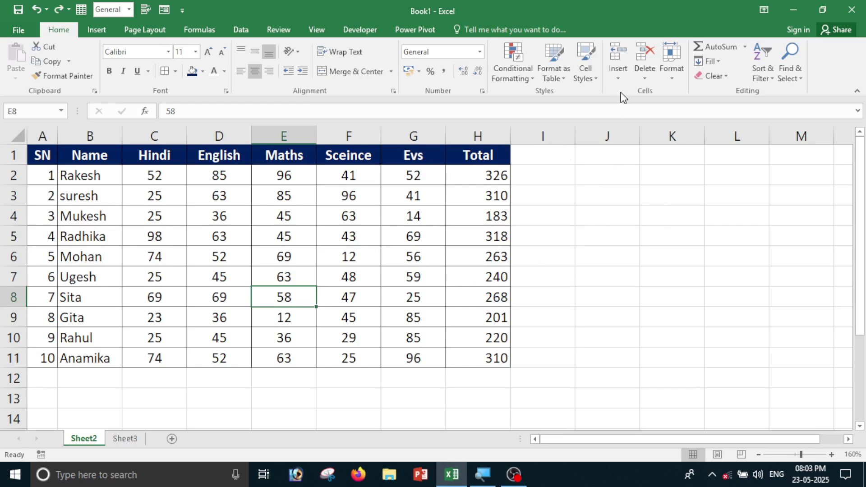
Insert a blank row above Mohan's row from cell D6, then undo it.
click(618, 73)
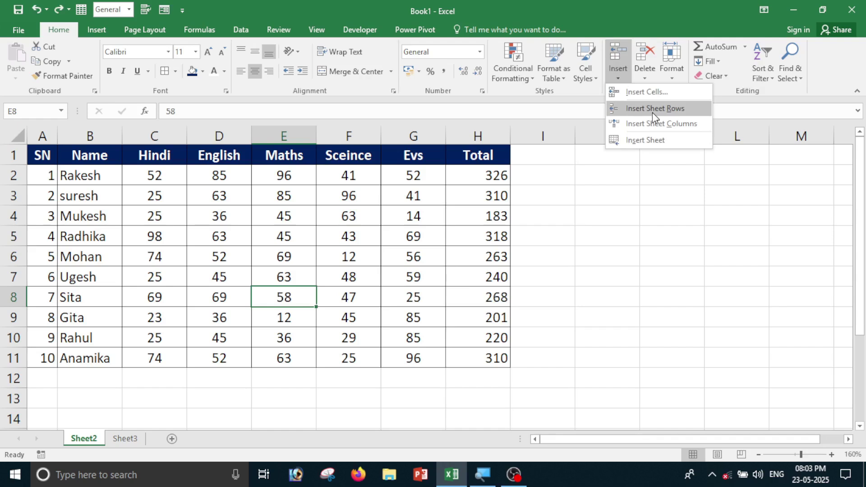
click(574, 277)
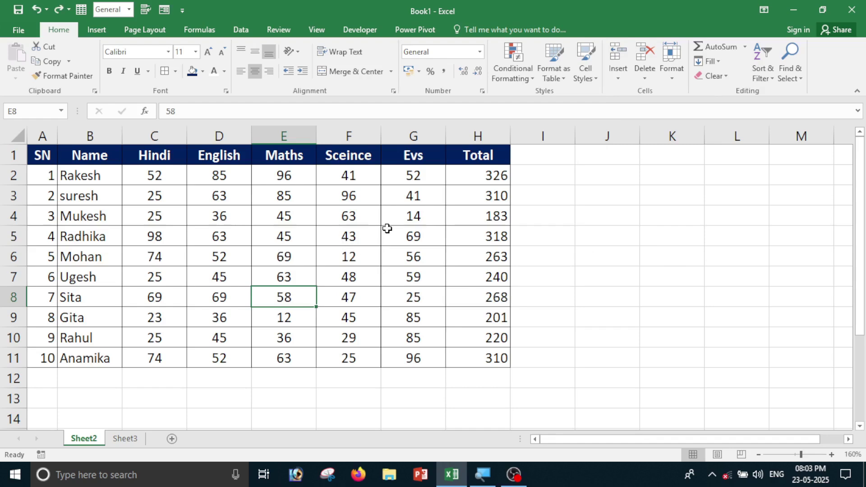
click(213, 264)
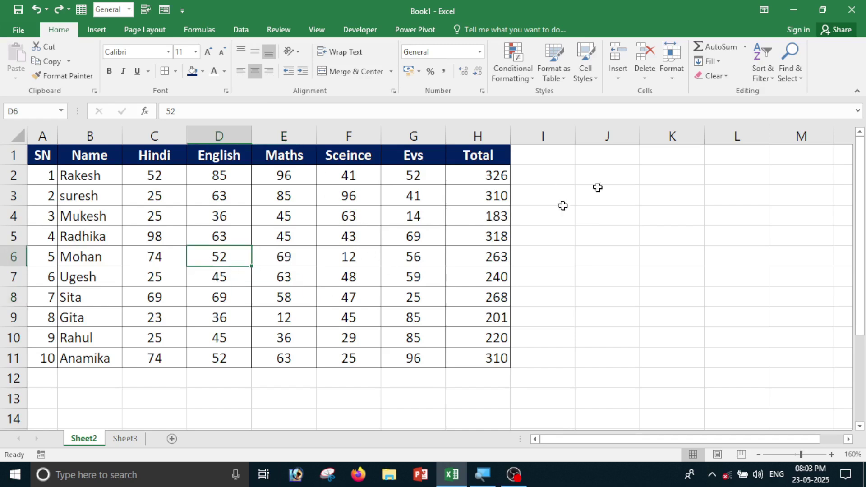
click(618, 78)
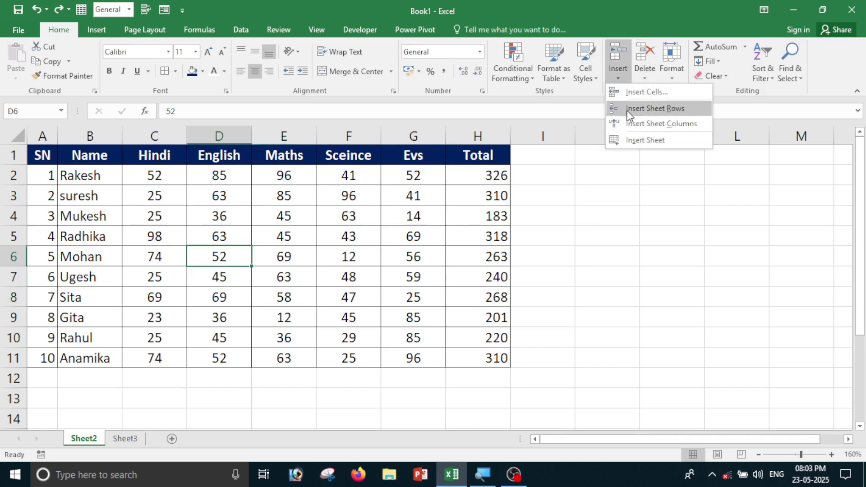
click(633, 109)
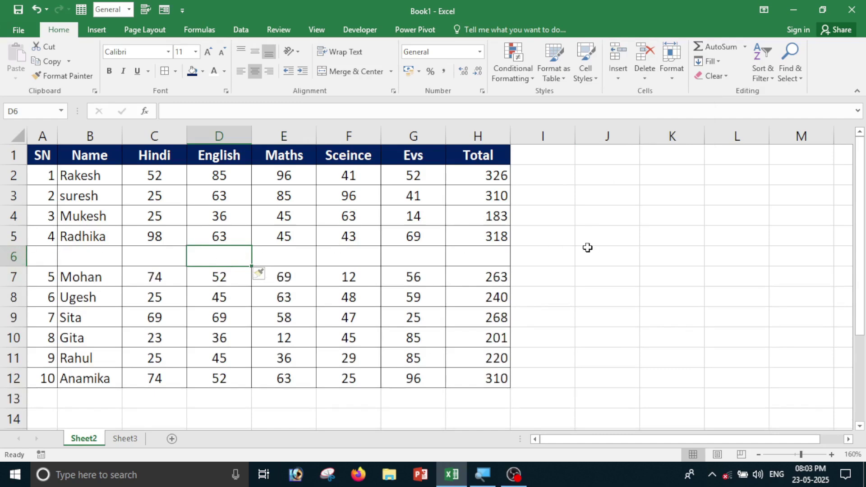
key(ctrl+z)
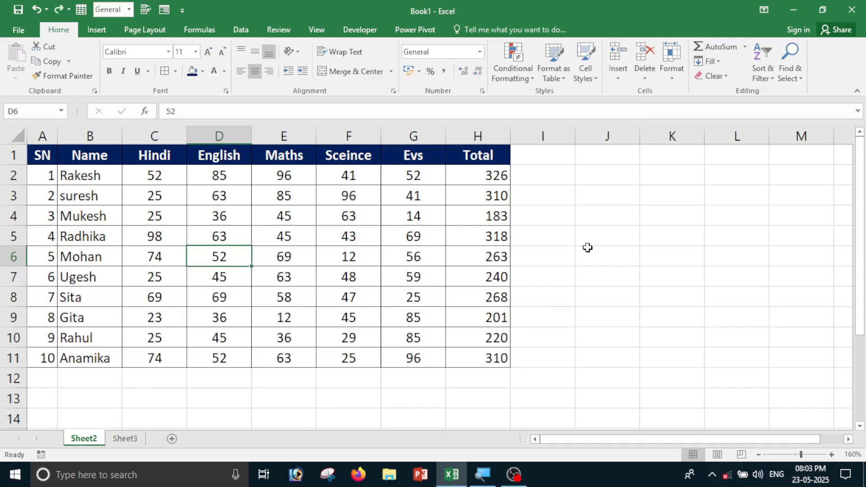
Insert a blank column before English, then undo it.
click(616, 81)
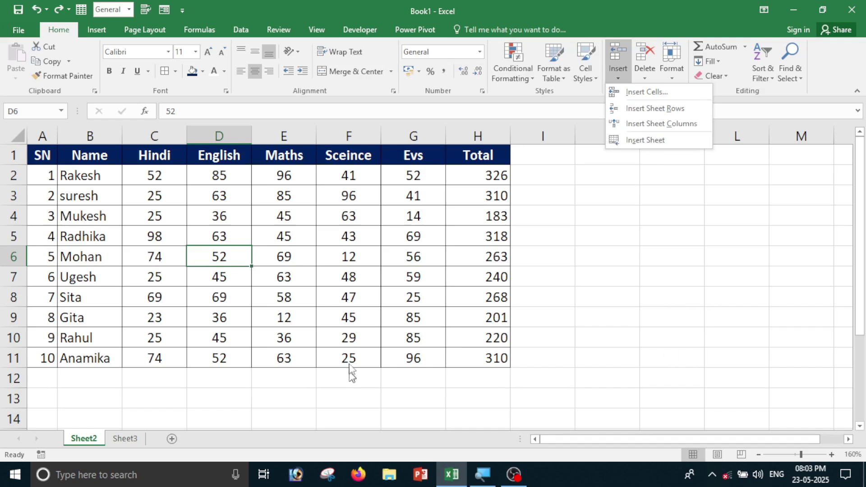
click(203, 256)
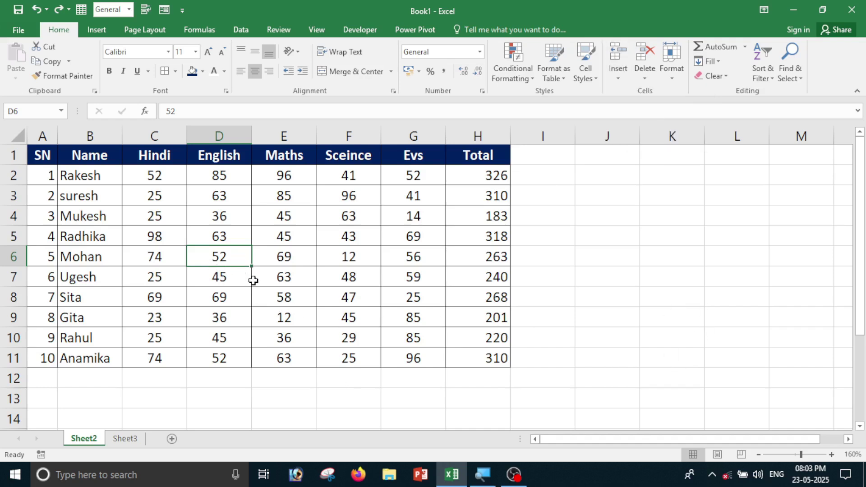
click(610, 71)
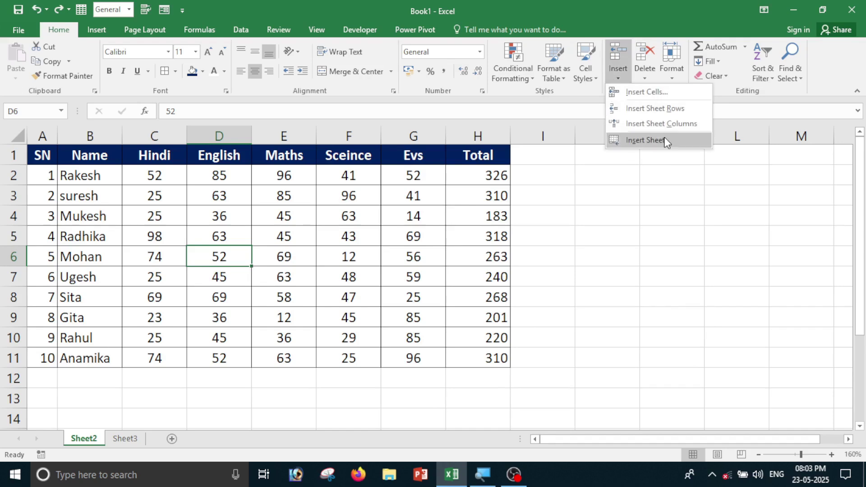
click(668, 125)
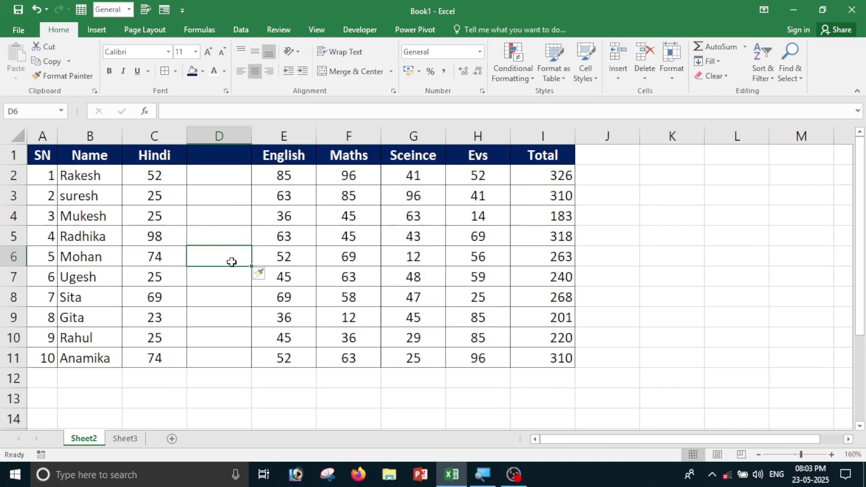
key(ctrl+z)
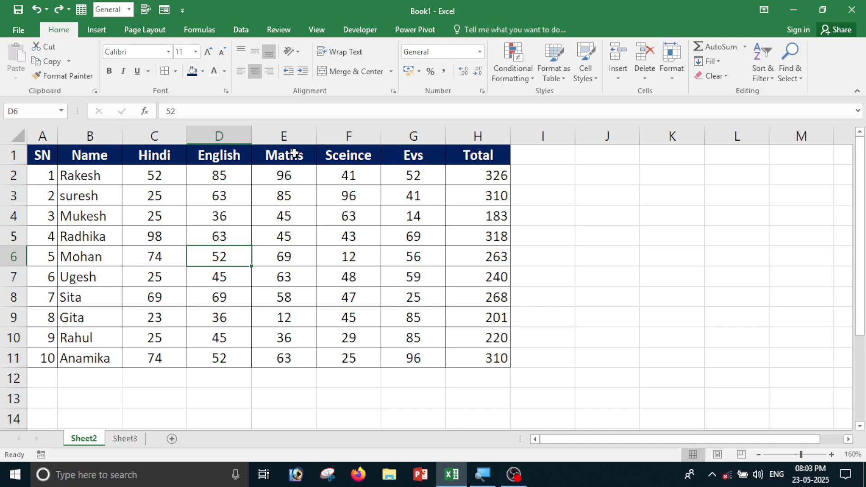
click(286, 135)
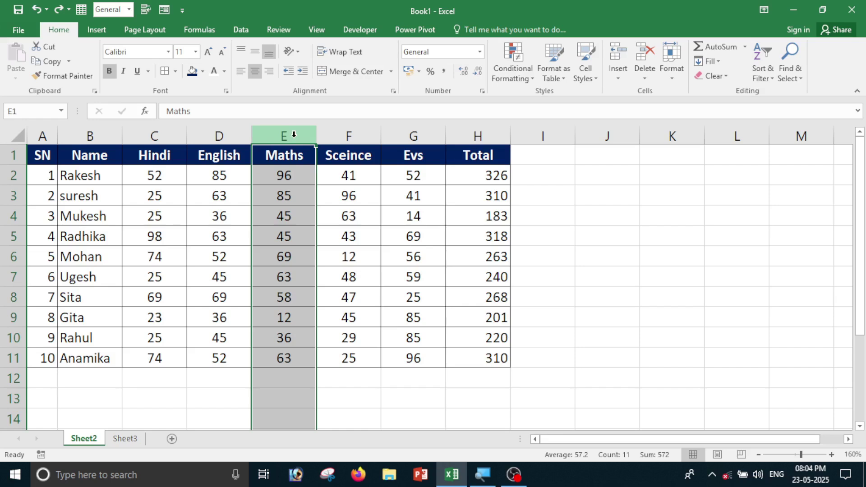
key(ctrl+shift+plus)
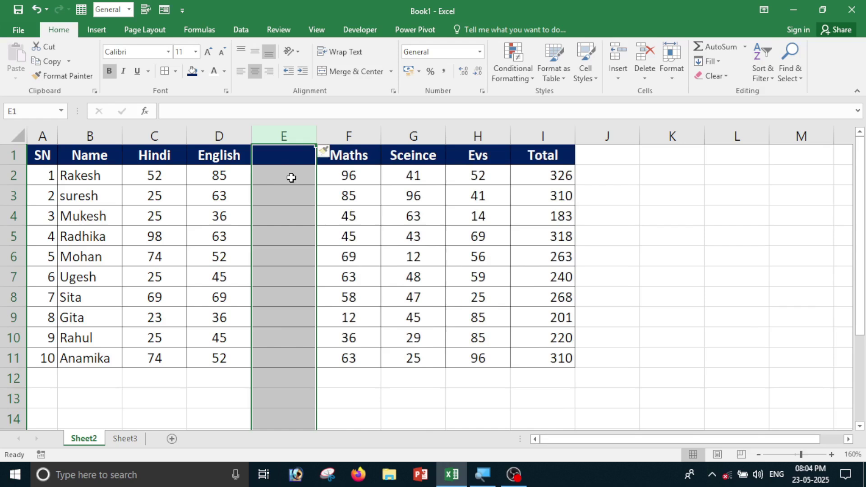
key(ctrl+z)
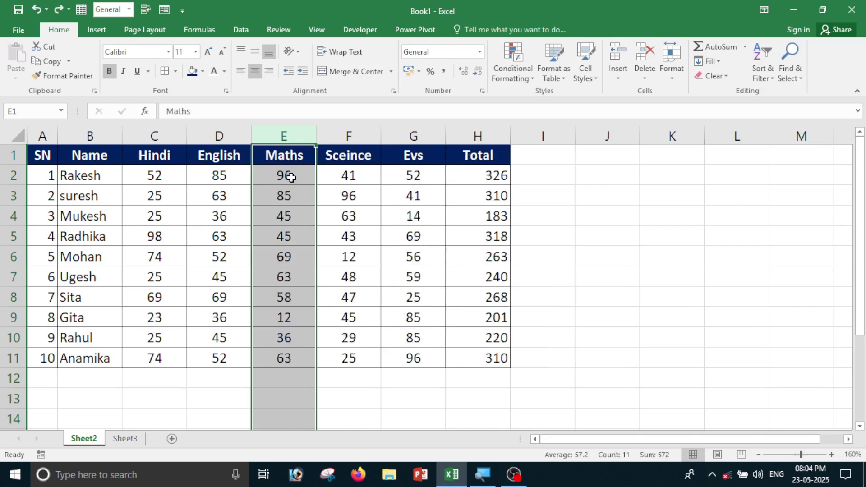
click(12, 239)
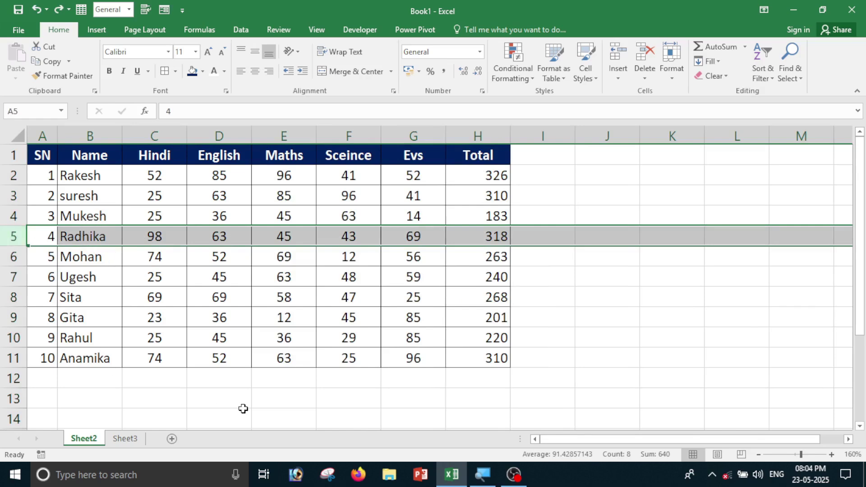
key(ctrl+shift+plus)
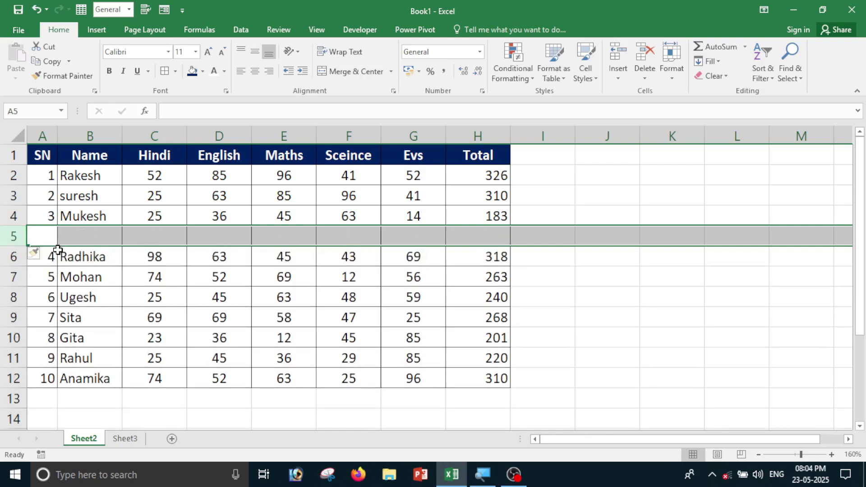
key(ctrl+z)
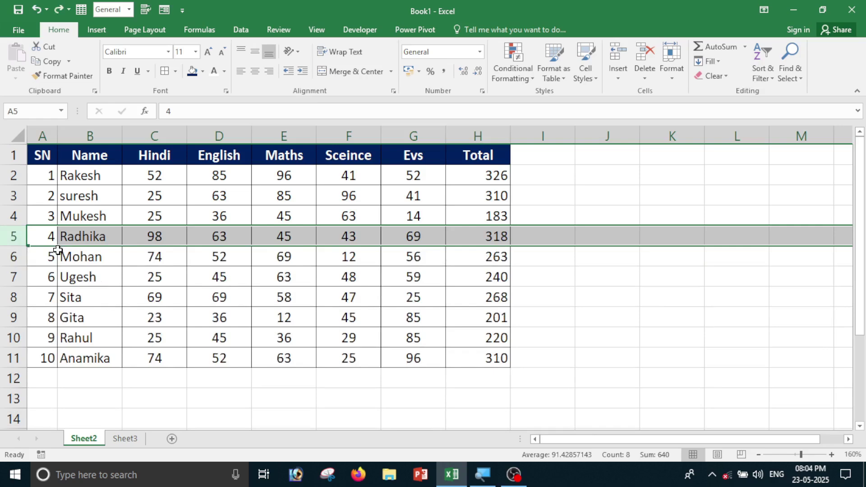
click(561, 300)
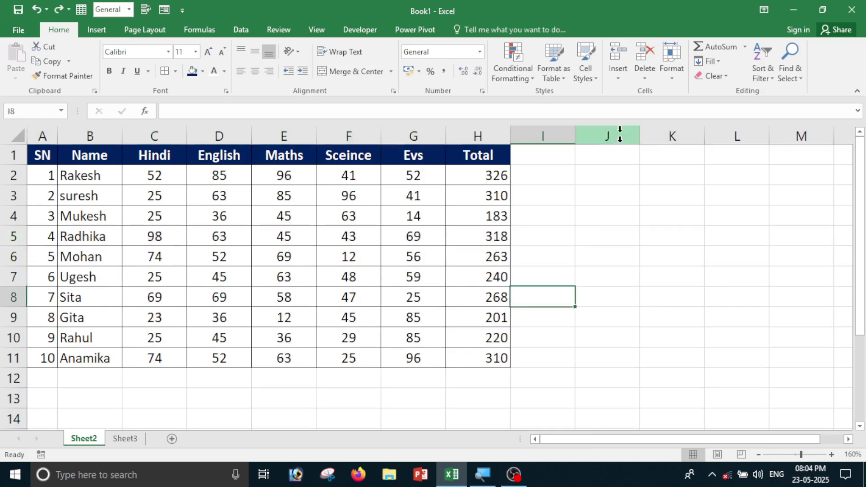
click(618, 71)
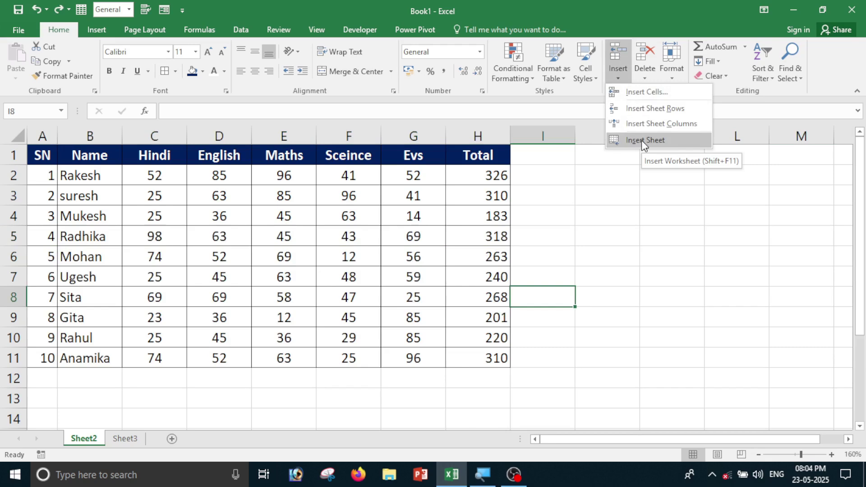
Insert a new blank worksheet, Sheet4, view it, and return to Sheet2.
click(84, 379)
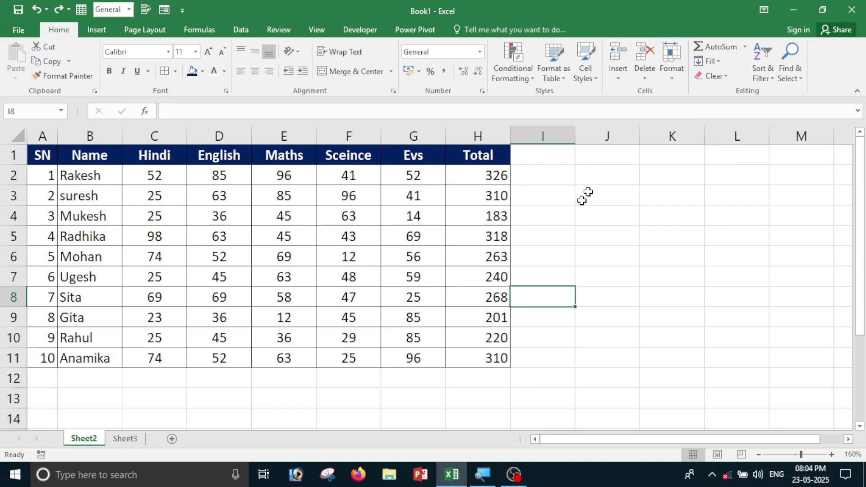
click(621, 74)
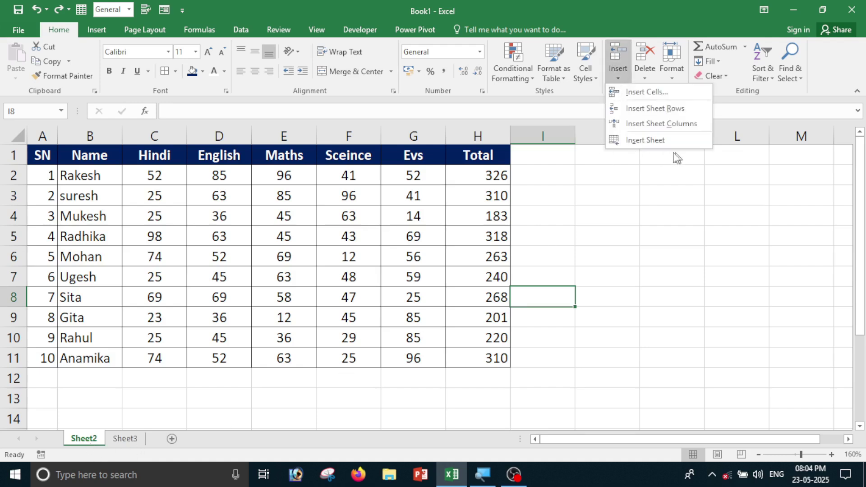
click(643, 141)
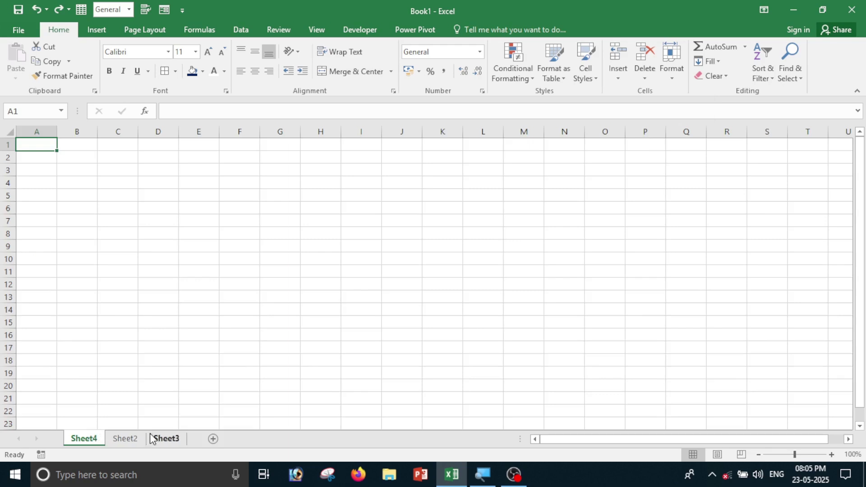
click(125, 440)
click(84, 440)
click(122, 439)
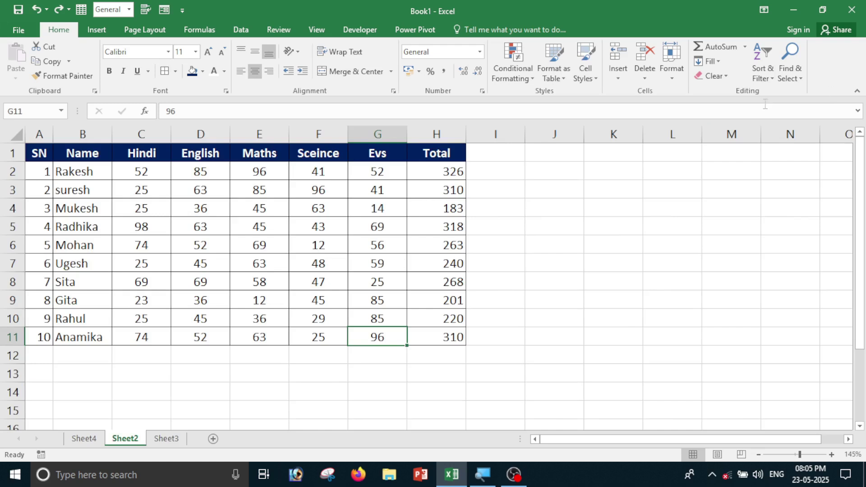
Add another blank worksheet, Sheet5, with Shift+F11 and return to Sheet2.
click(618, 76)
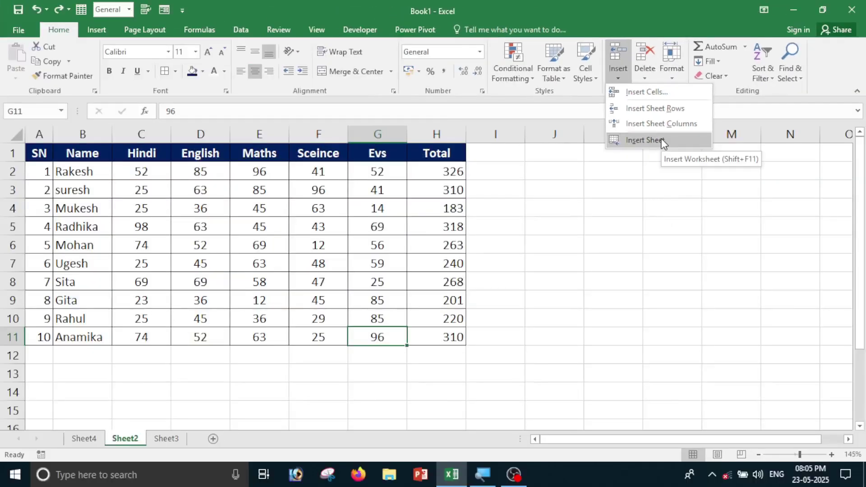
key(Escape)
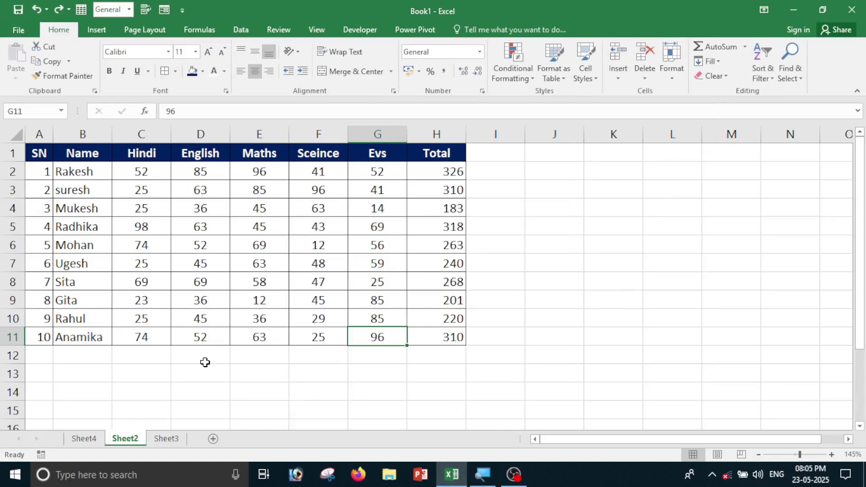
key(shift+F11)
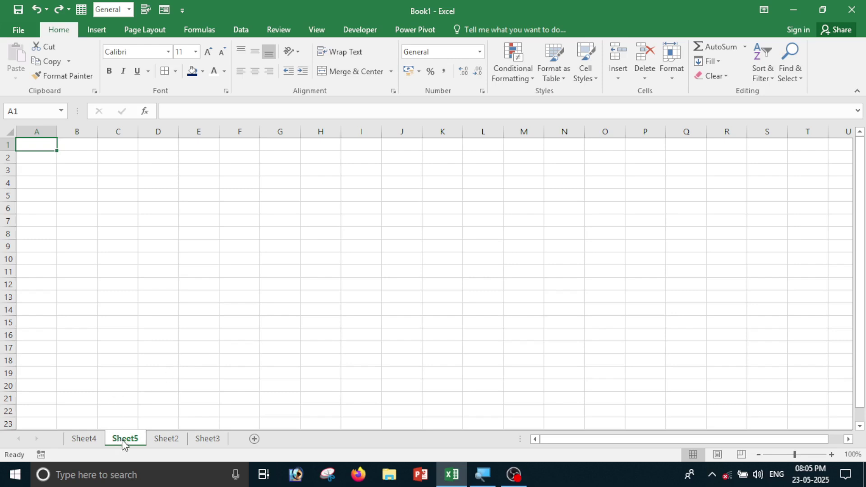
click(168, 441)
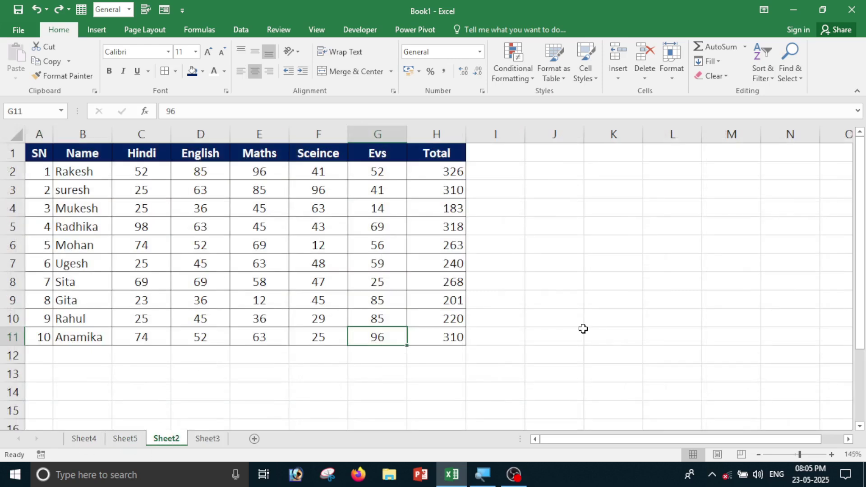
Delete Mohan's Maths cell E6, shifting the marks below up.
click(645, 80)
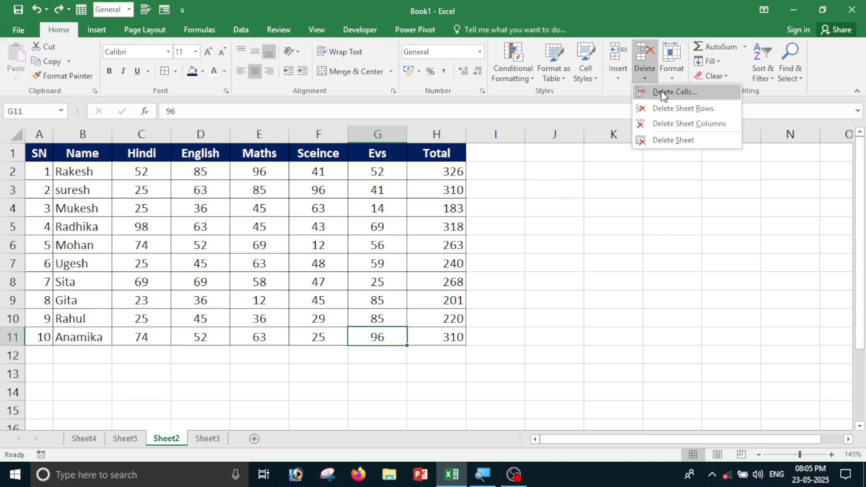
click(547, 219)
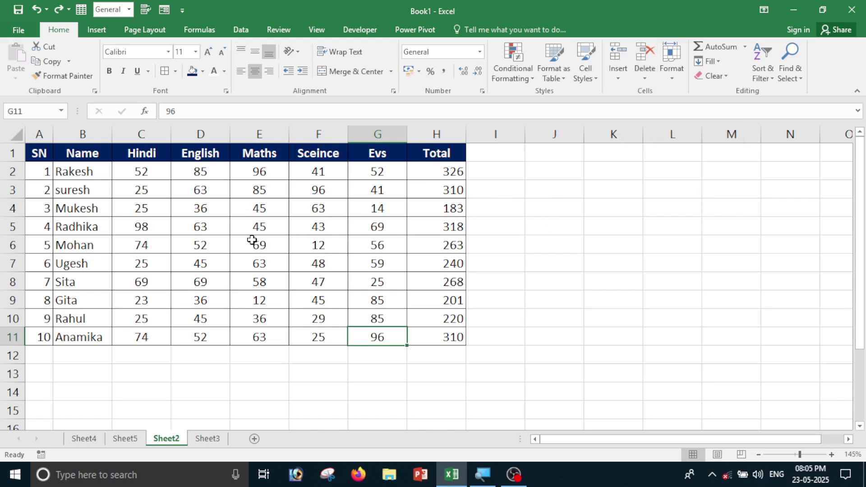
click(252, 240)
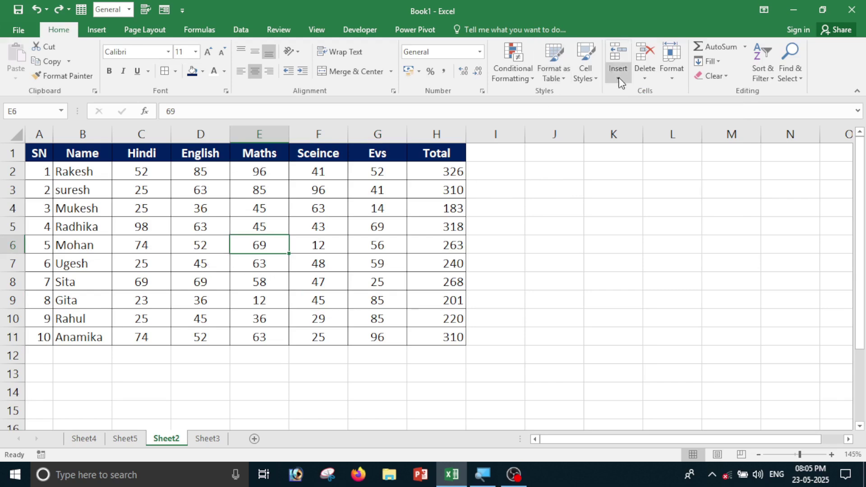
click(646, 76)
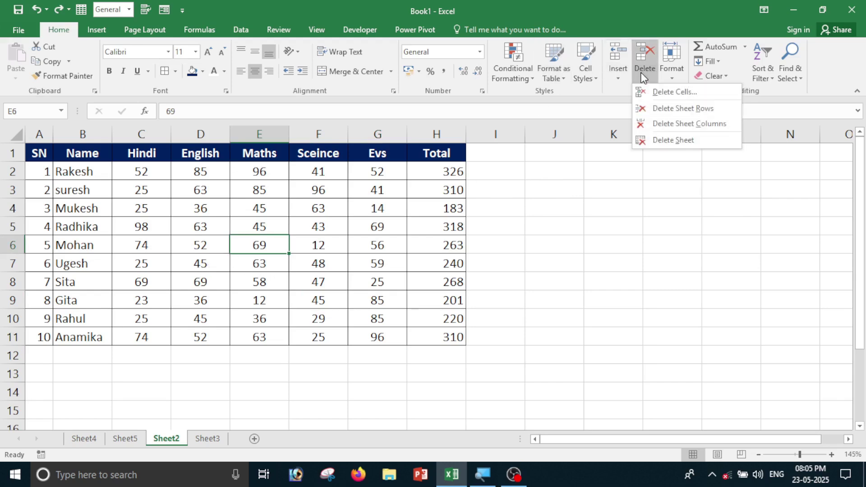
click(694, 96)
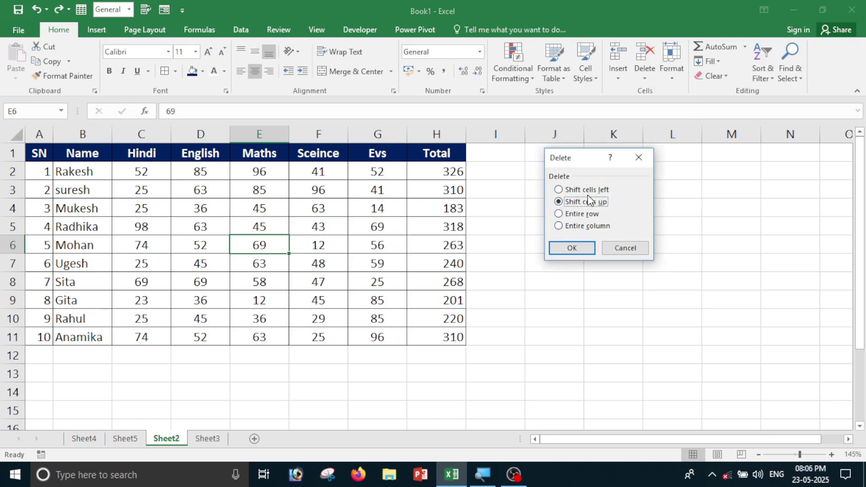
click(569, 248)
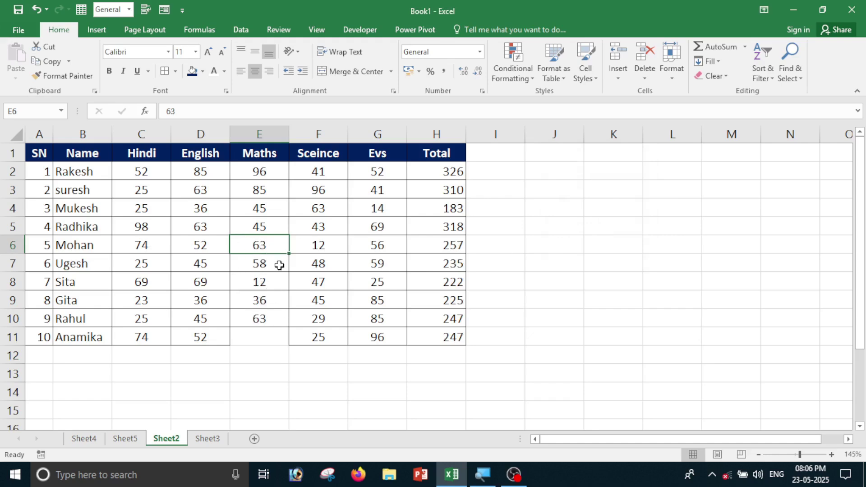
click(264, 337)
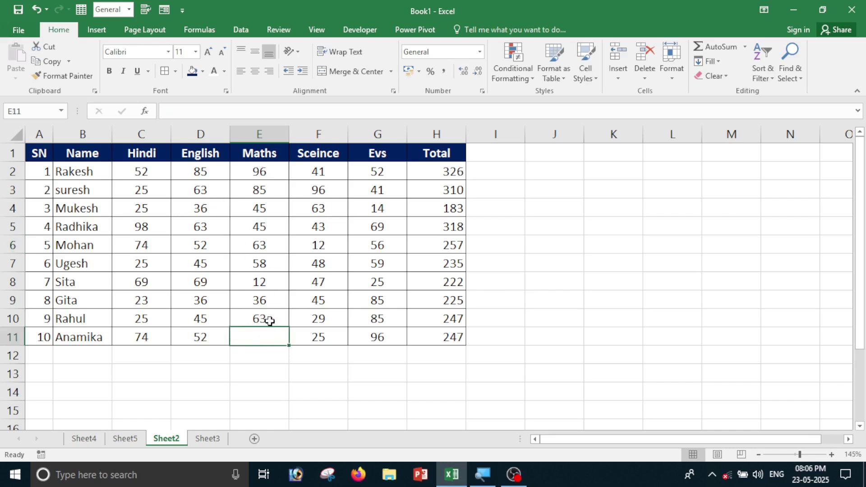
key(ctrl+z)
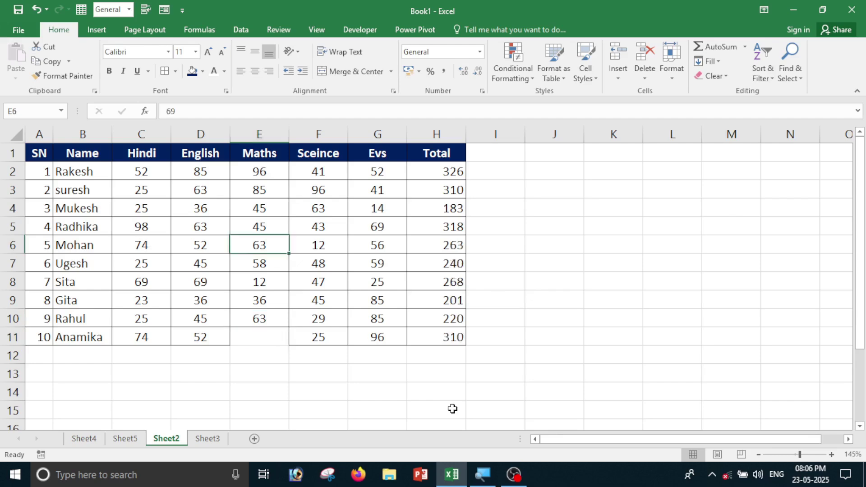
click(646, 80)
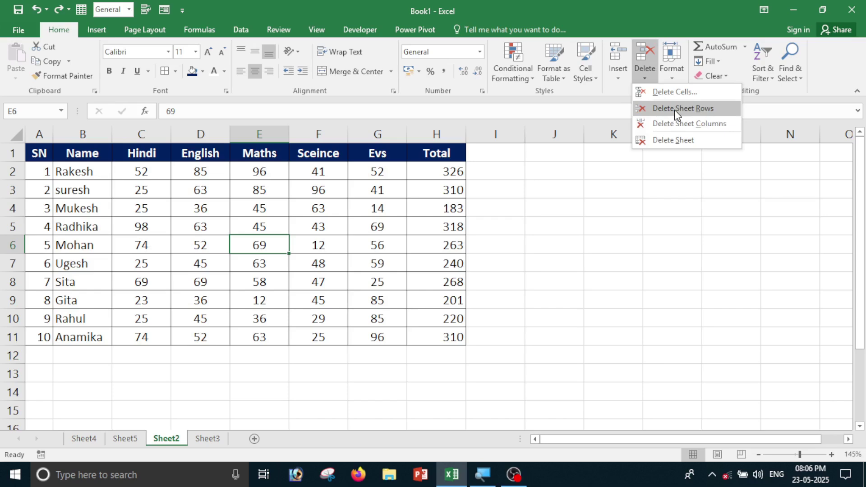
key(Escape)
click(264, 262)
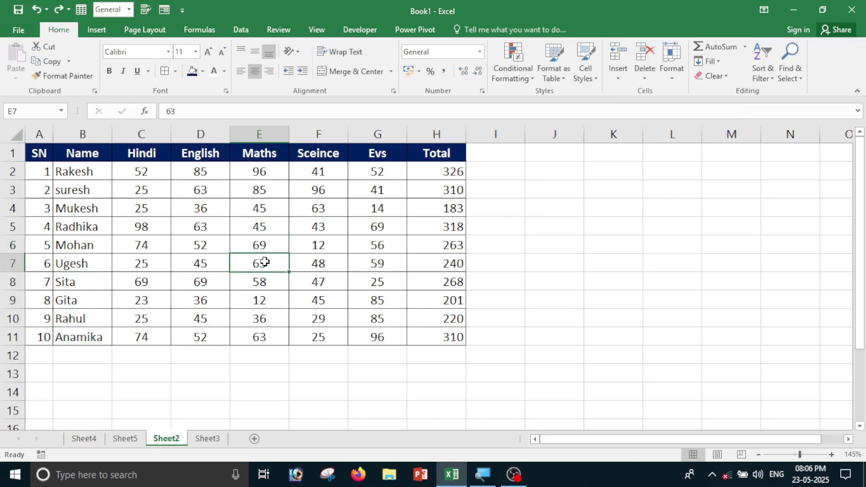
click(645, 79)
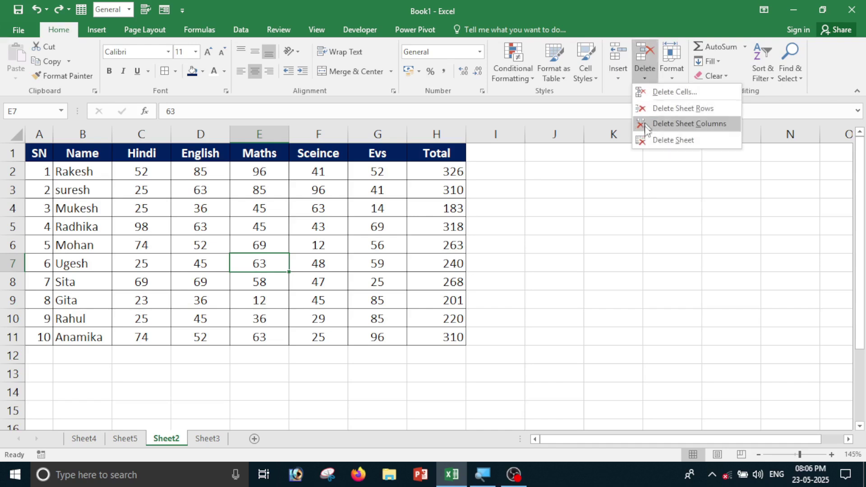
click(676, 108)
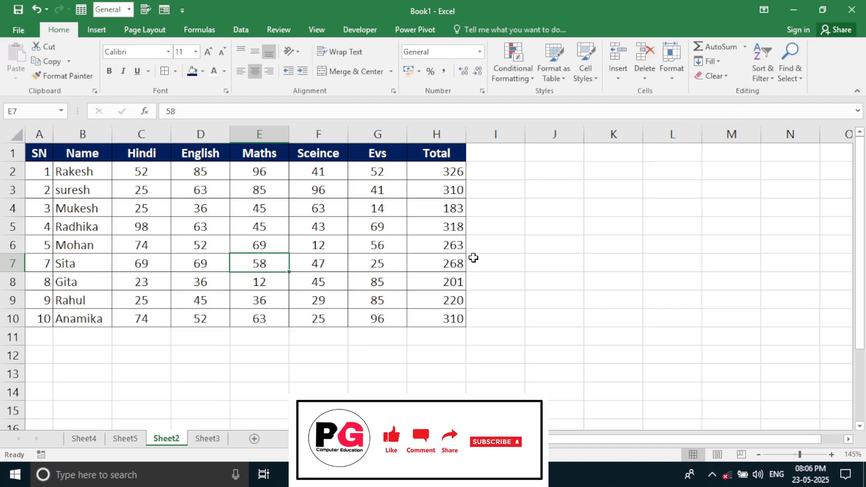
key(ctrl+z)
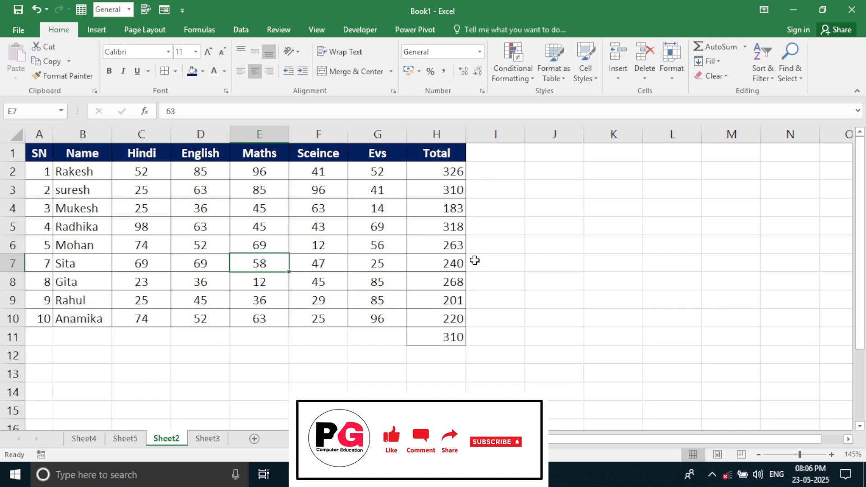
click(645, 76)
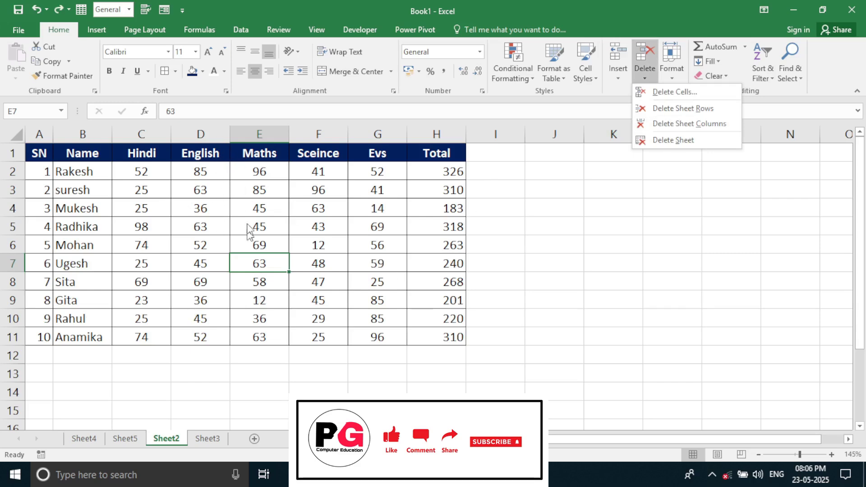
click(678, 123)
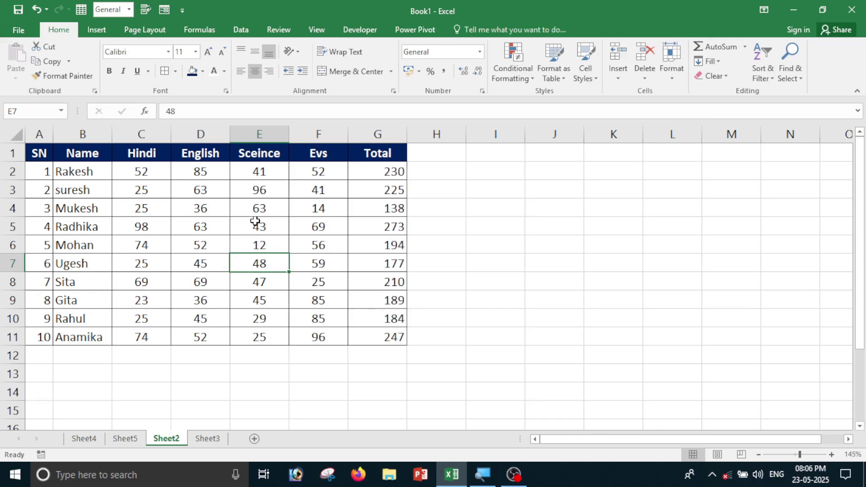
key(ctrl+z)
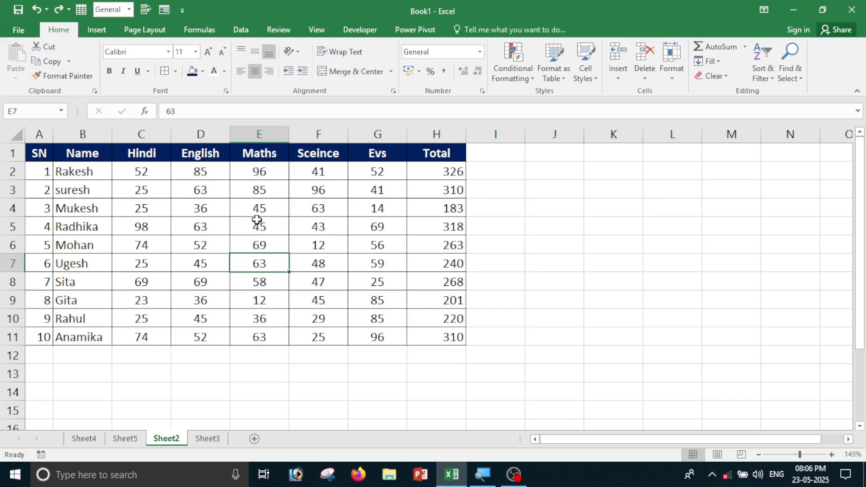
click(270, 133)
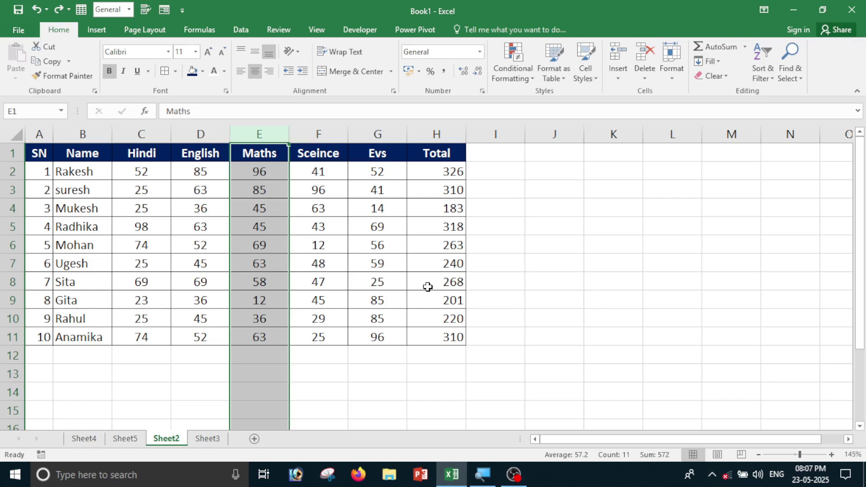
key(ctrl+minus)
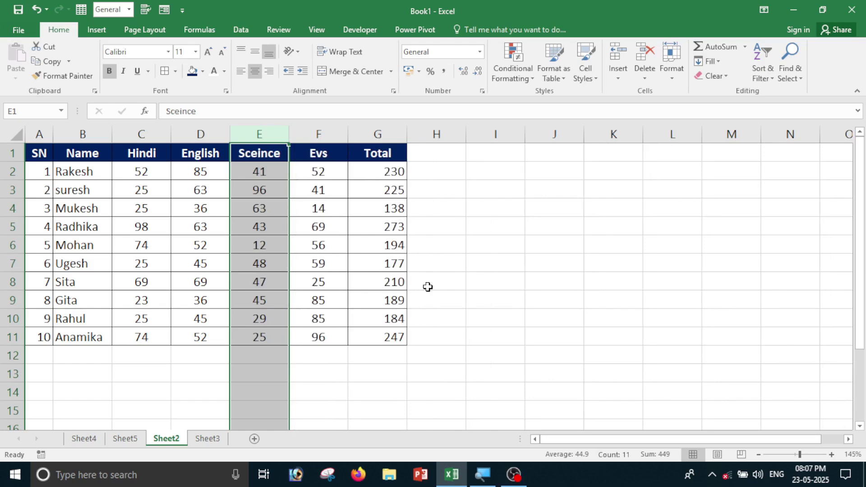
key(ctrl+z)
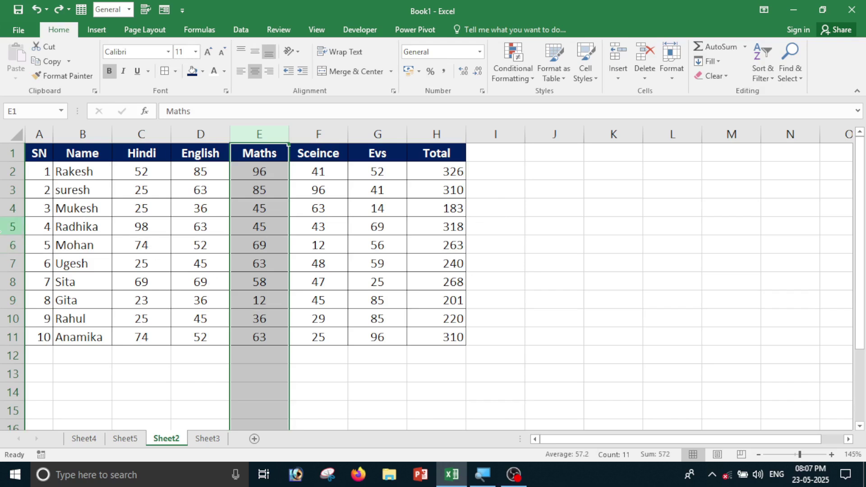
click(3, 227)
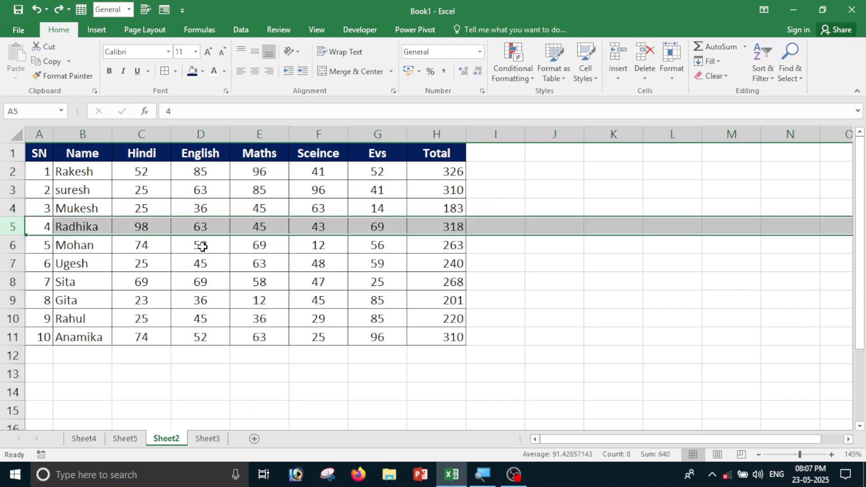
key(ctrl+minus)
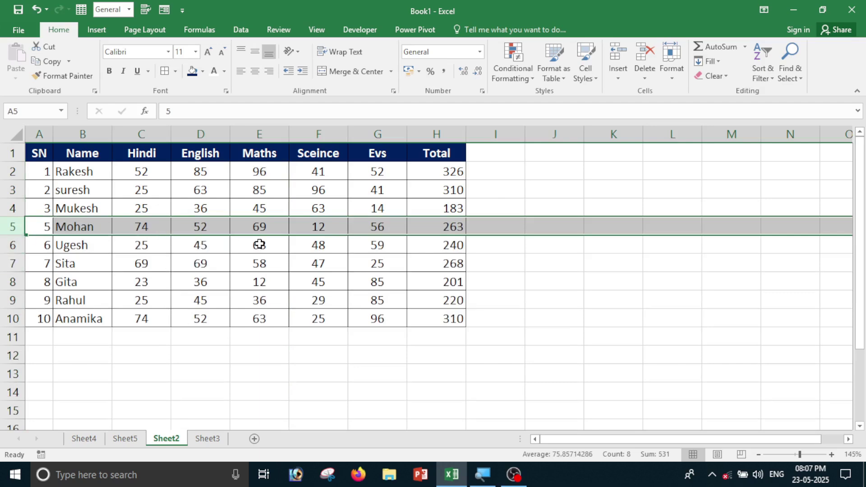
key(ctrl+z)
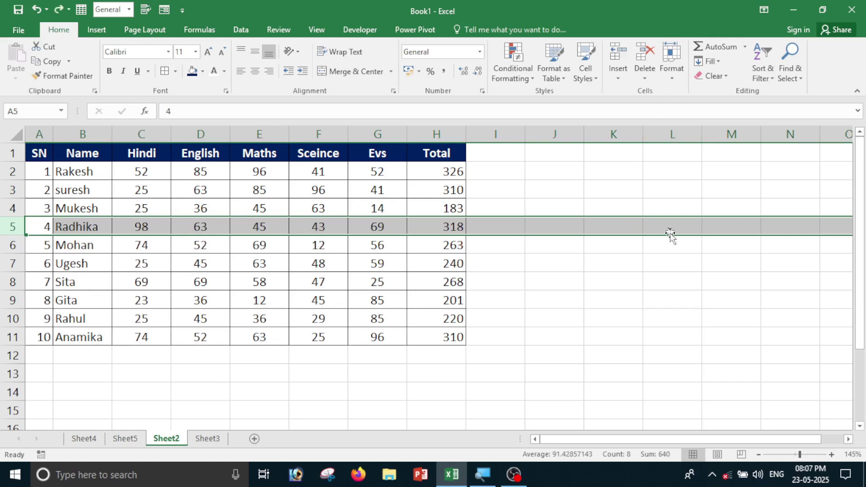
click(645, 74)
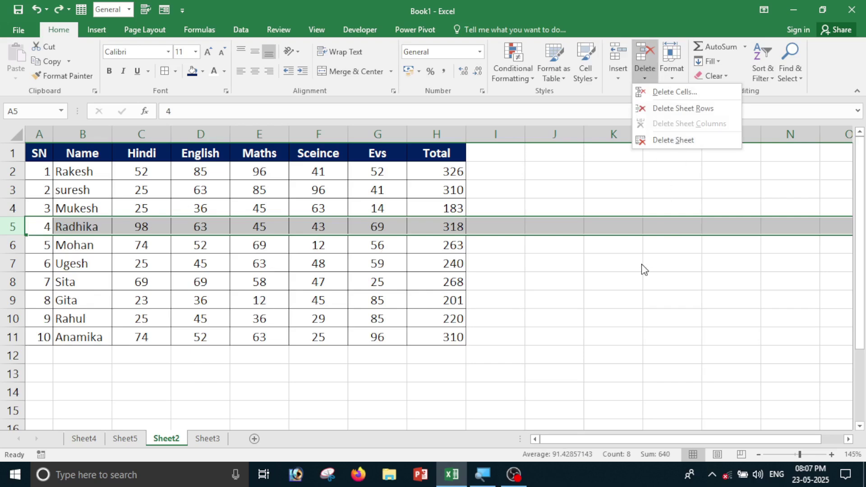
click(635, 277)
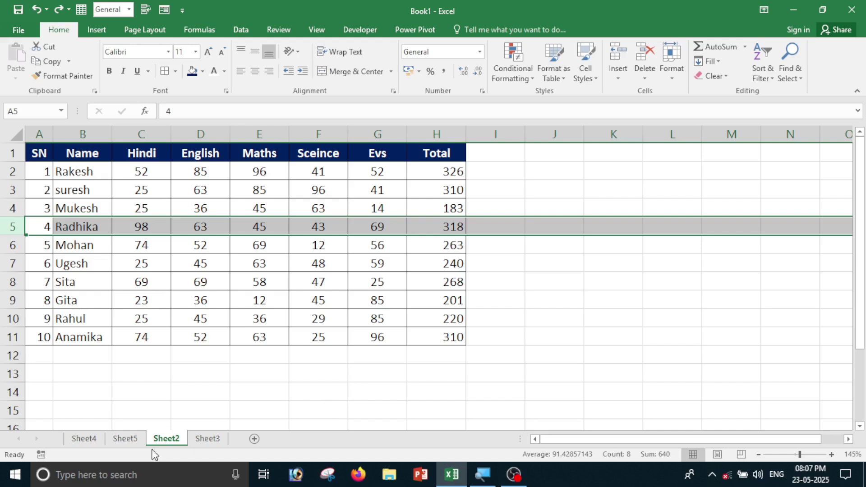
On Sheet4, enter sample text in cells C15, F6 and F12.
click(96, 441)
click(118, 317)
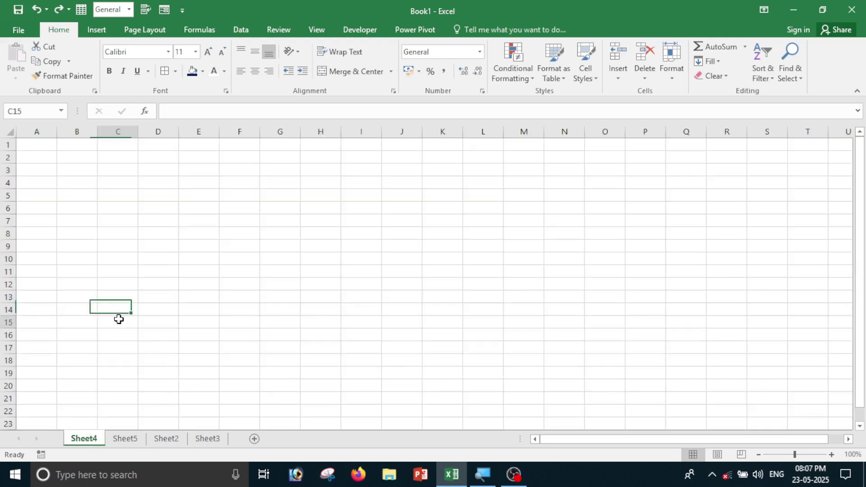
text(fgsd)
click(239, 208)
text(fsdf)
click(239, 285)
text(fsdfasd)
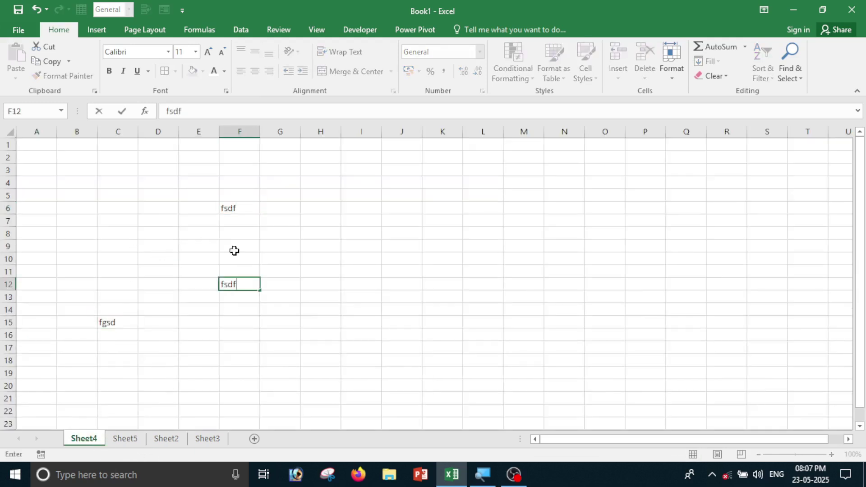
click(483, 271)
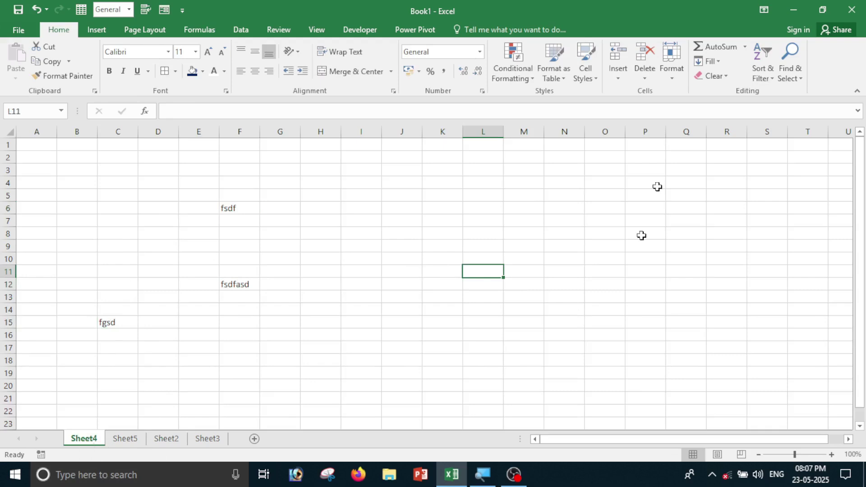
Delete Sheet4 and Sheet5 from the workbook.
click(644, 79)
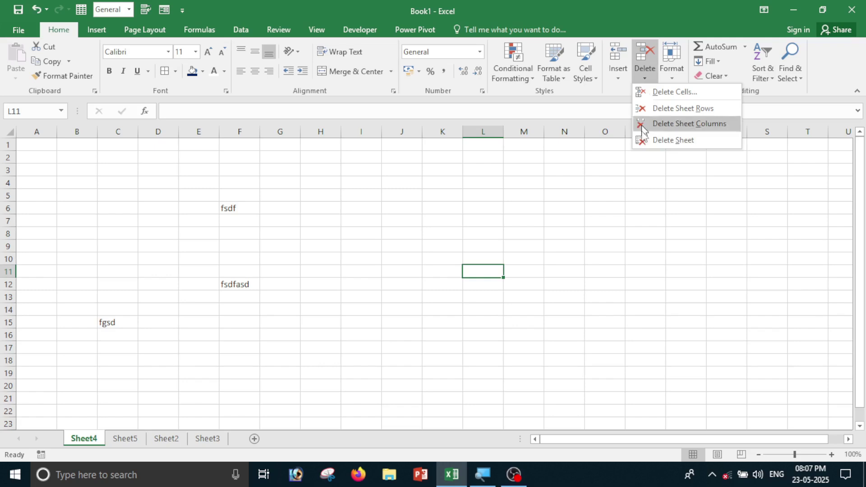
click(657, 141)
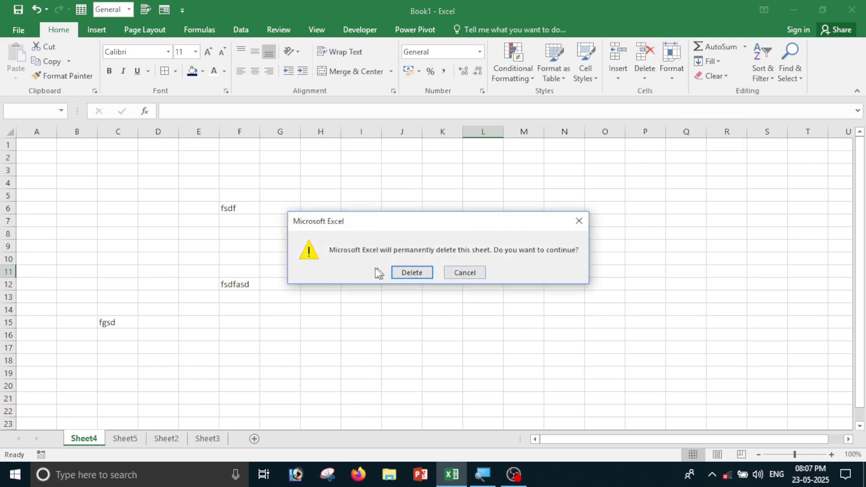
click(418, 273)
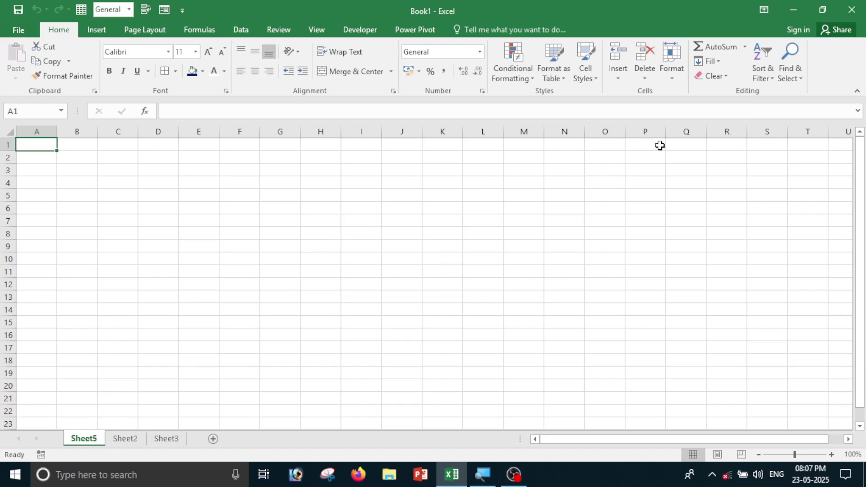
click(648, 80)
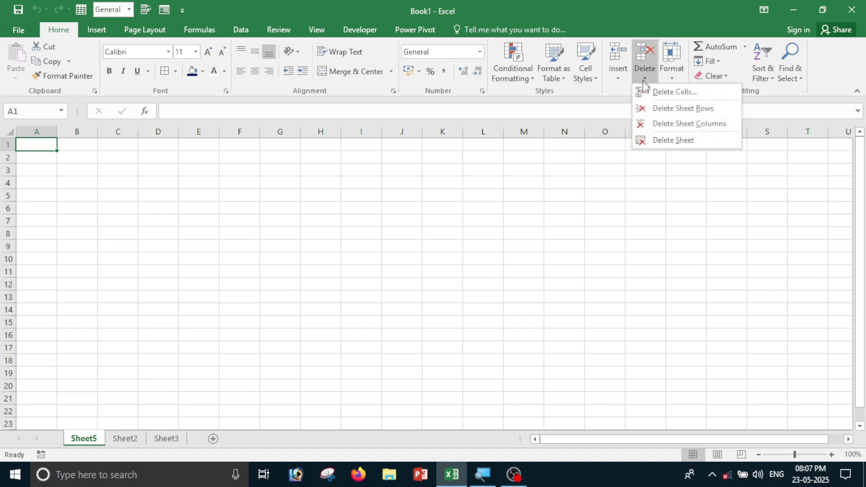
click(658, 140)
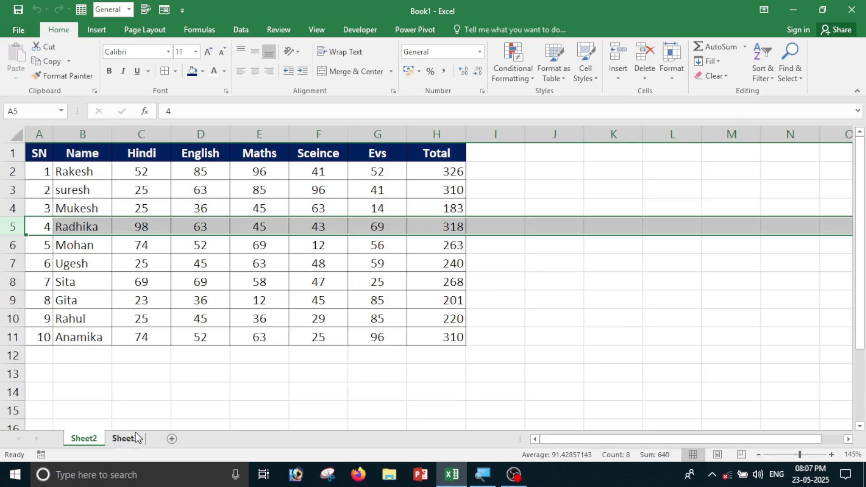
click(645, 290)
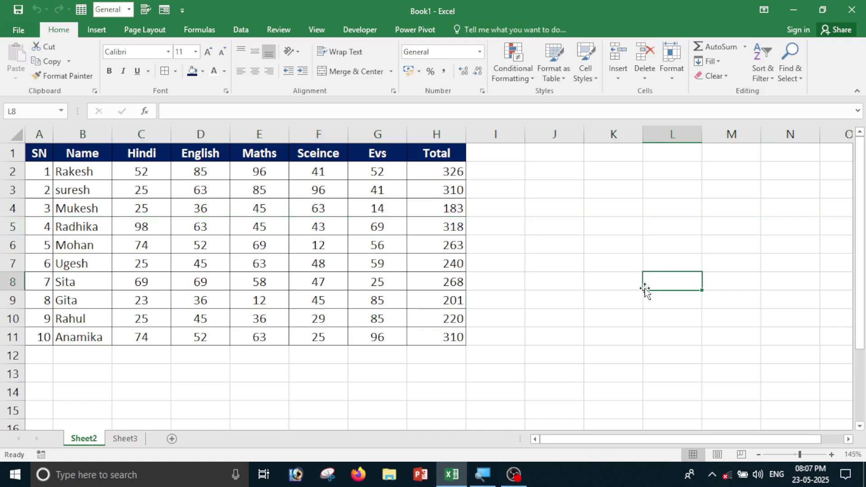
click(676, 78)
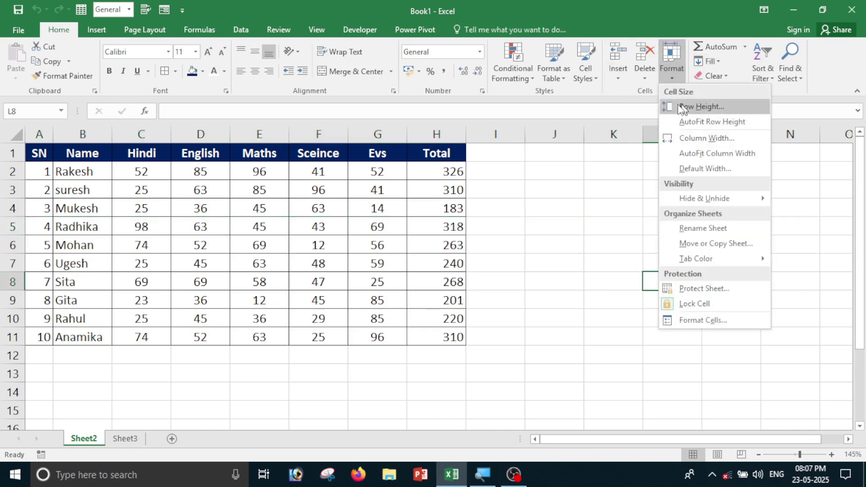
Set the row height of the whole marks table A1:H11 to 25.
click(587, 184)
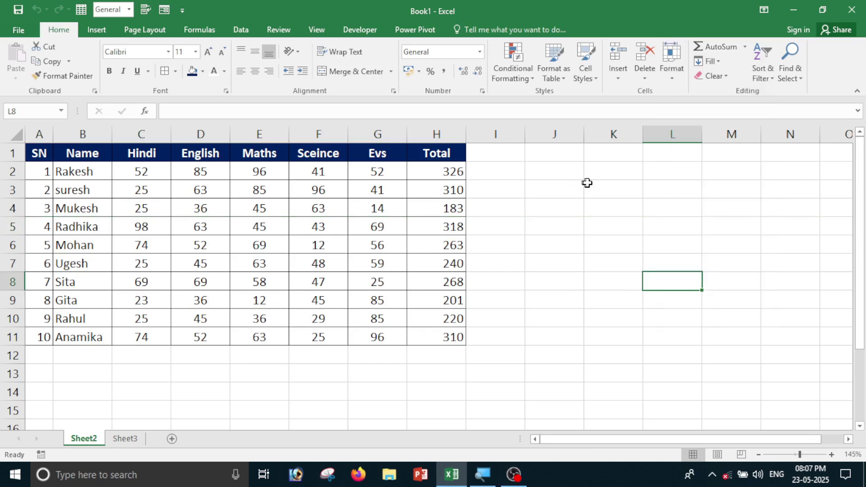
click(351, 226)
click(674, 70)
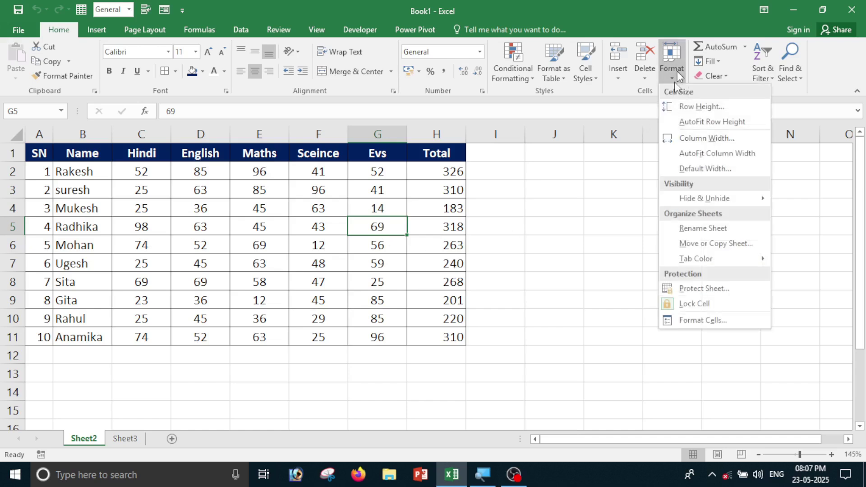
click(697, 107)
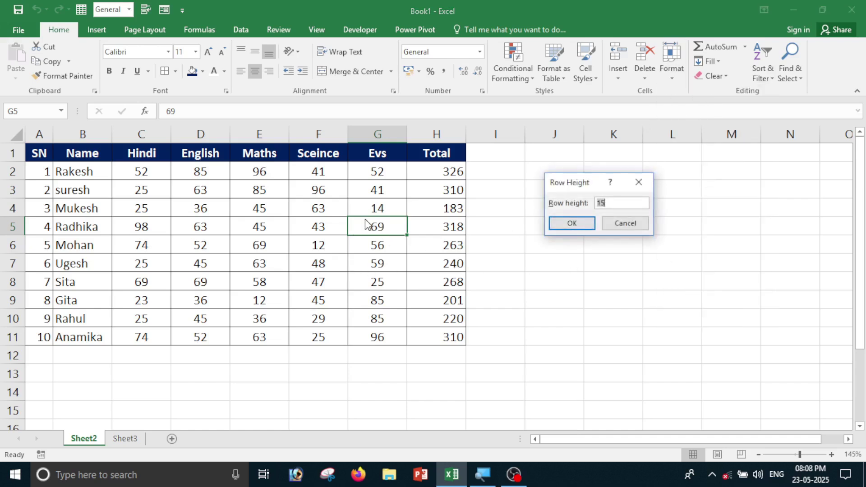
click(627, 223)
drag(41, 152, 409, 333)
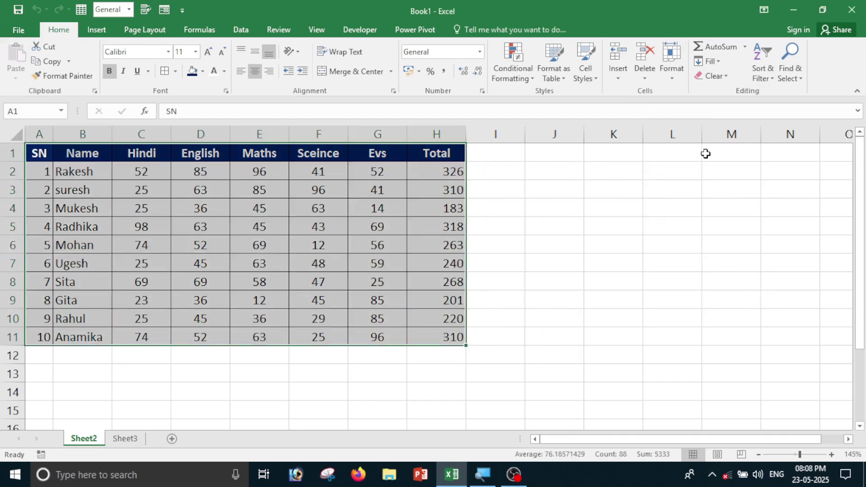
click(672, 71)
click(691, 109)
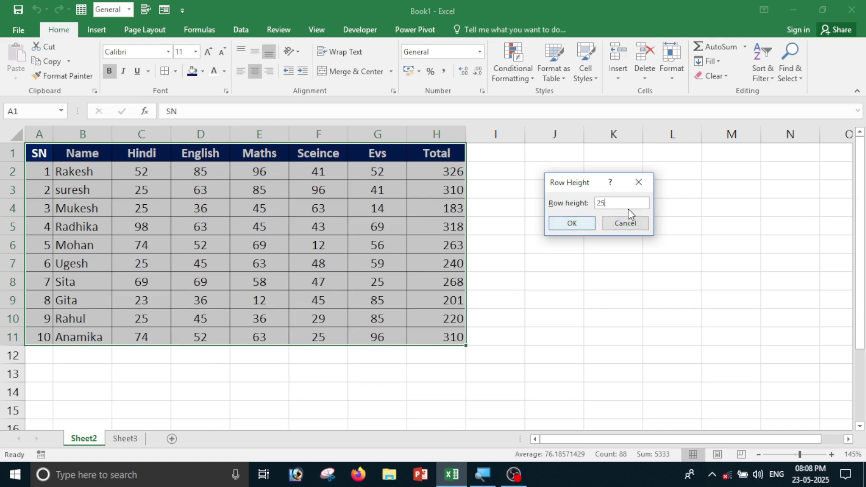
click(564, 223)
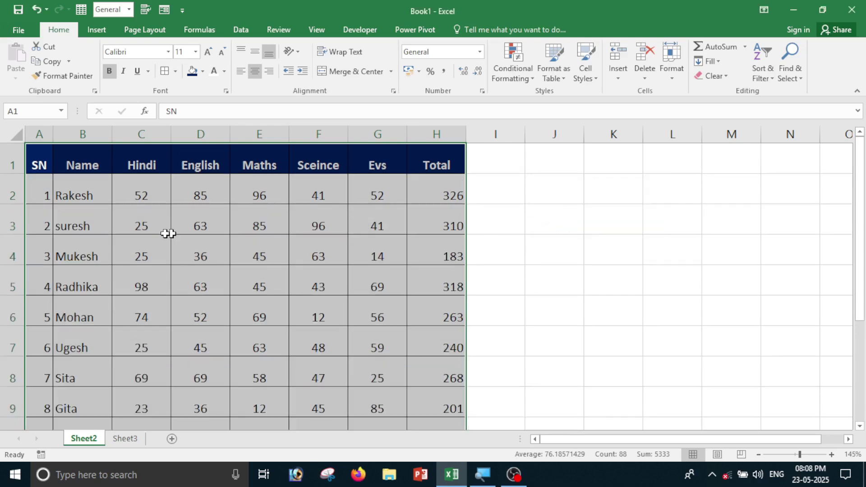
scroll(321, 246, down, 5)
scroll(333, 311, up, 5)
Autofit the marks table rows back to standard height and view the column width setting.
click(674, 78)
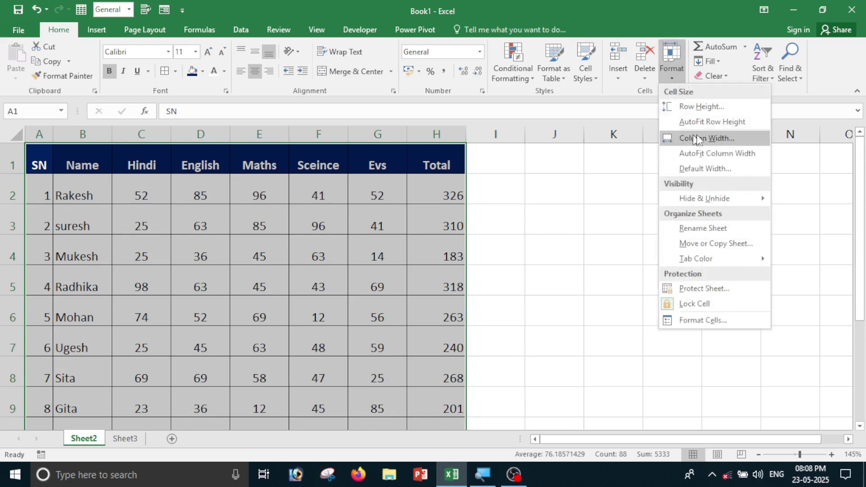
click(715, 122)
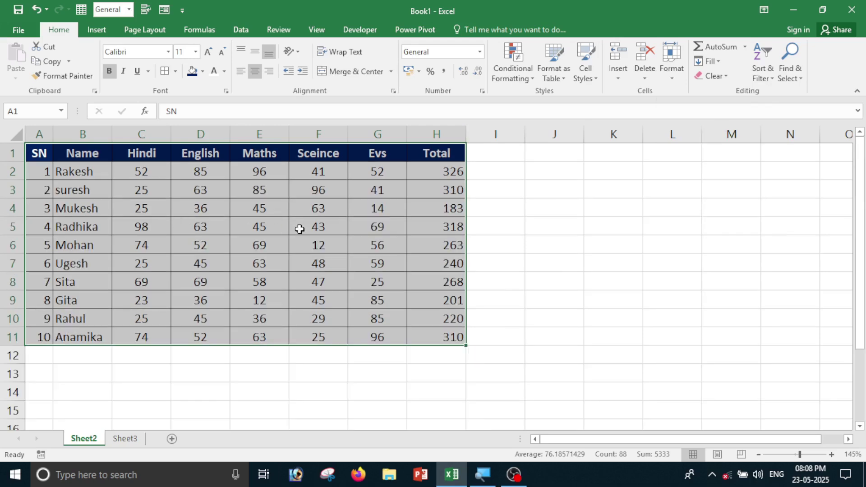
click(670, 75)
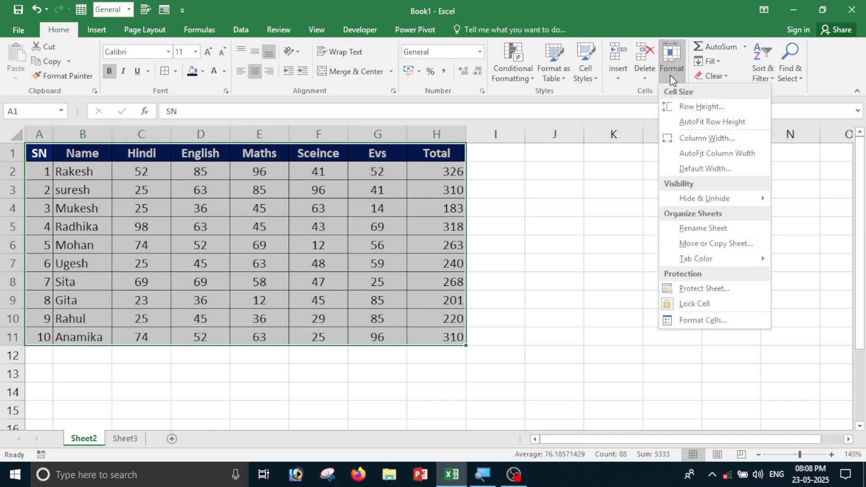
click(696, 144)
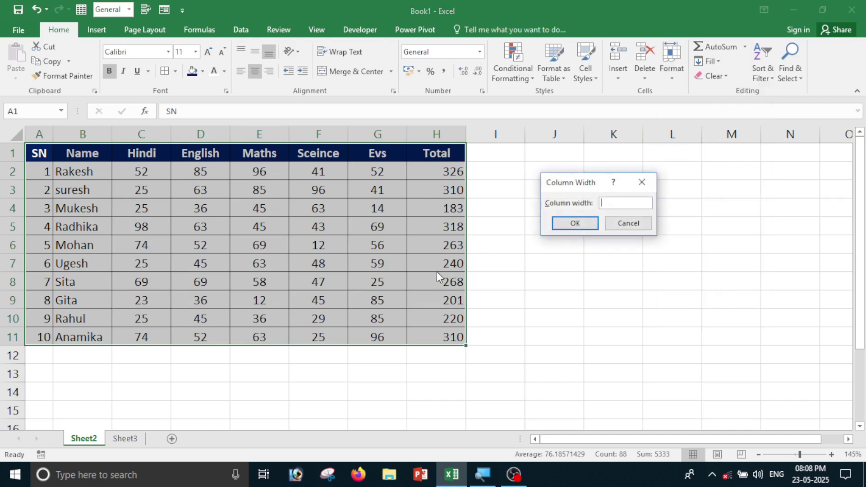
click(629, 223)
Check the width of the Total column H from cell H5 without changing it.
click(616, 316)
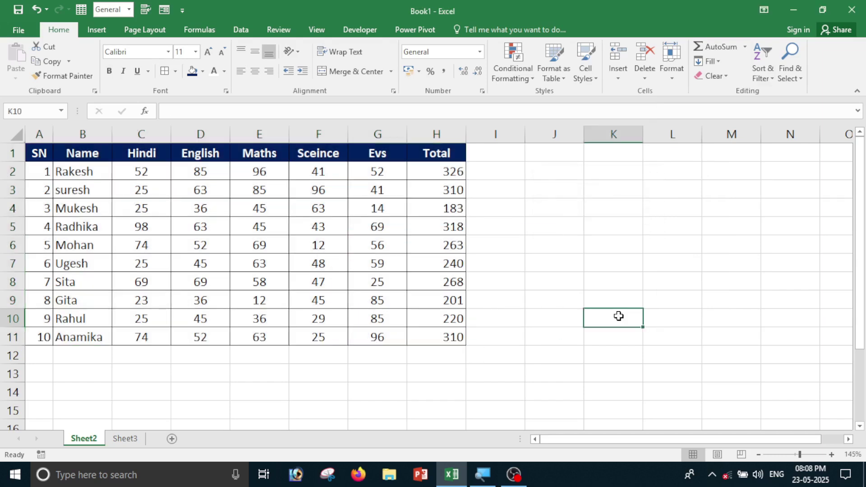
click(441, 230)
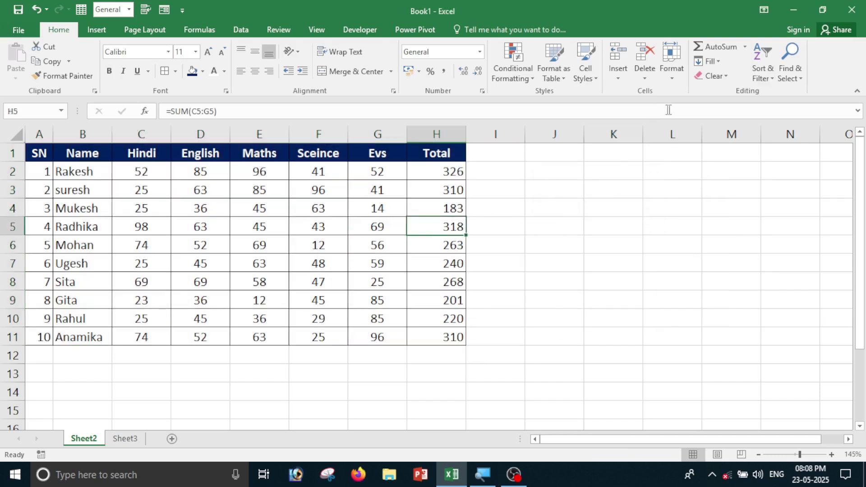
click(681, 74)
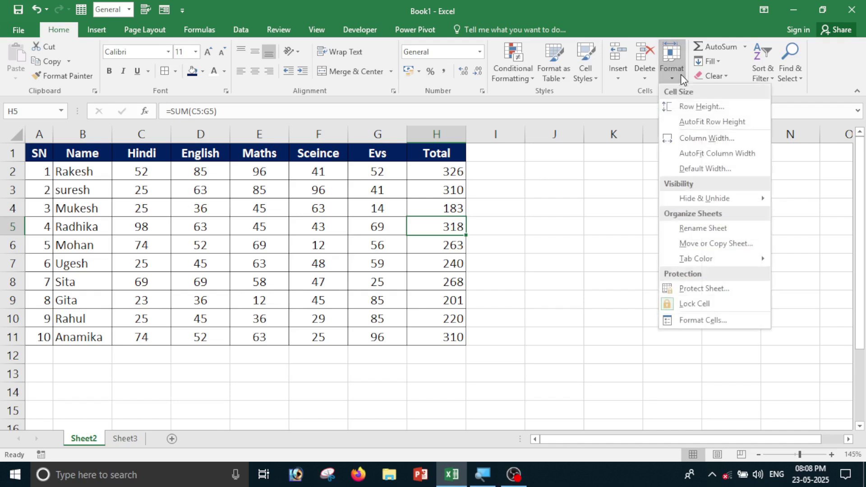
click(723, 144)
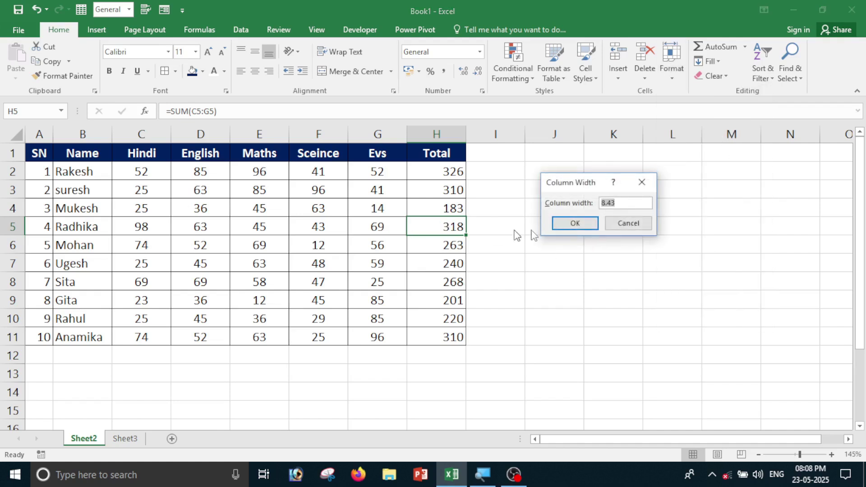
click(633, 207)
click(629, 222)
Check the Evs column G's width, then drag columns G and E narrower.
click(374, 229)
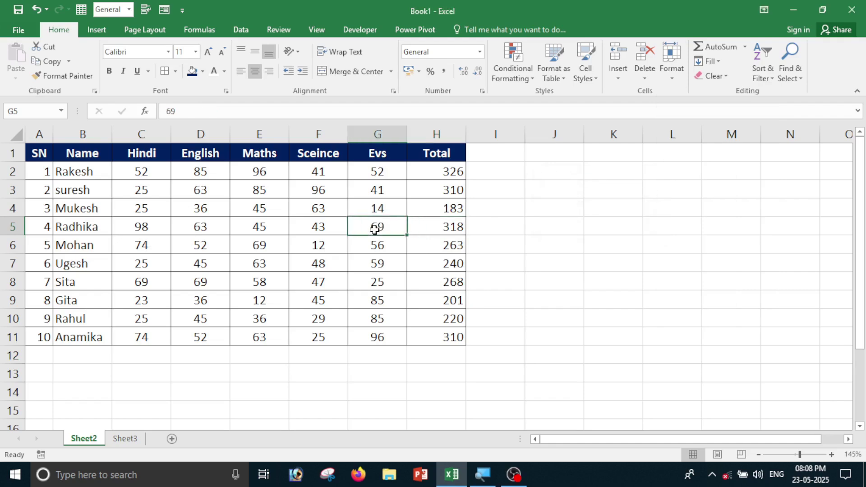
click(673, 79)
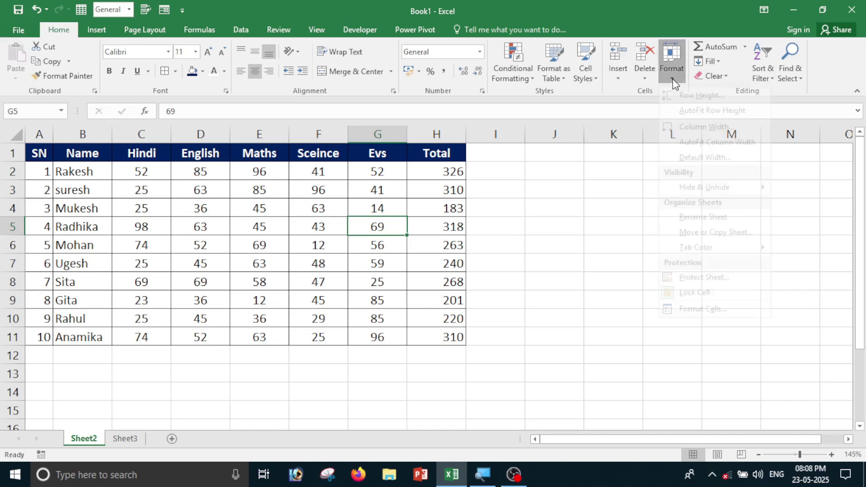
click(699, 128)
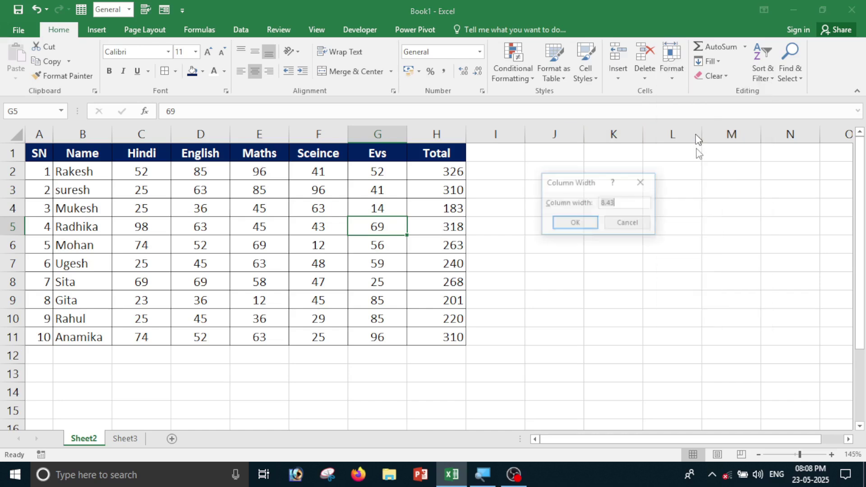
click(640, 227)
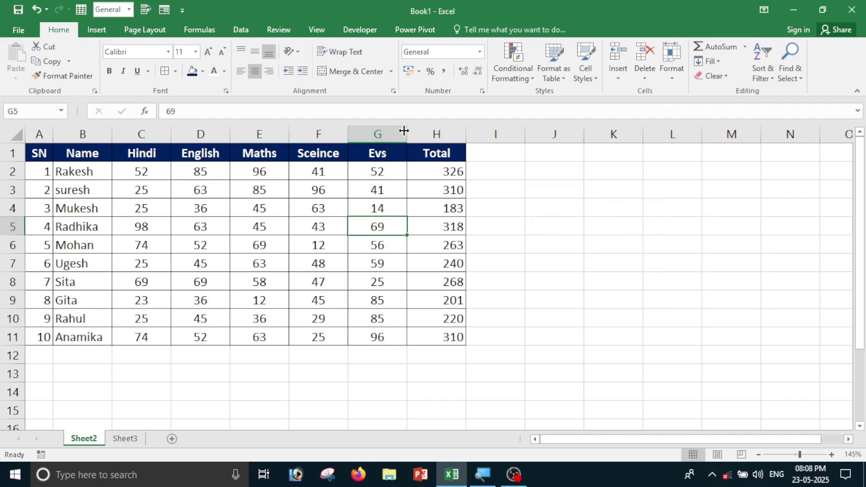
drag(407, 134, 389, 134)
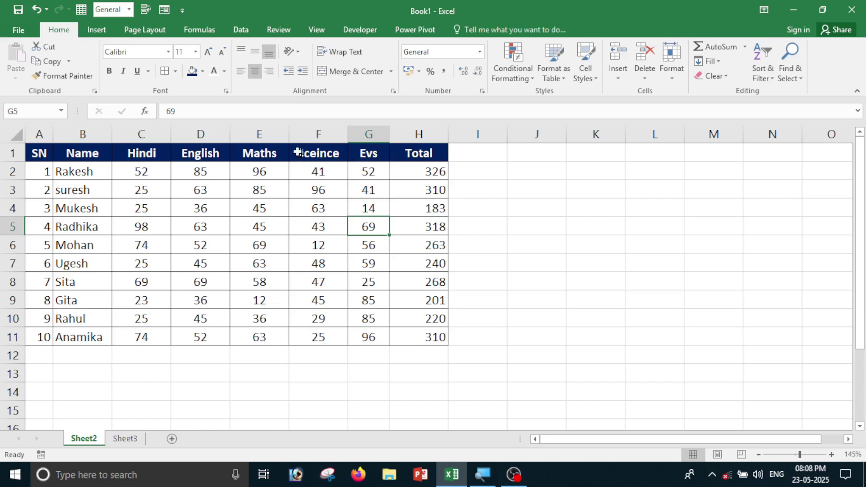
drag(285, 134, 270, 147)
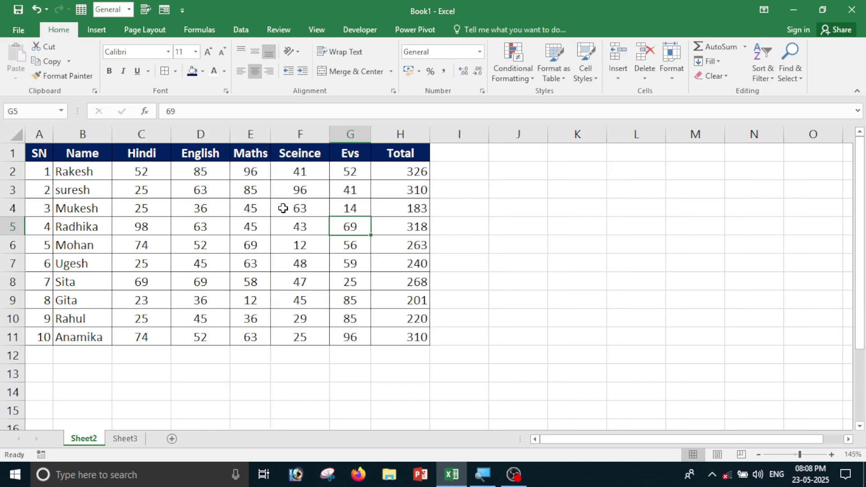
Confirm the Maths column E width stays at 5.57 and select the table A1:H11.
click(248, 227)
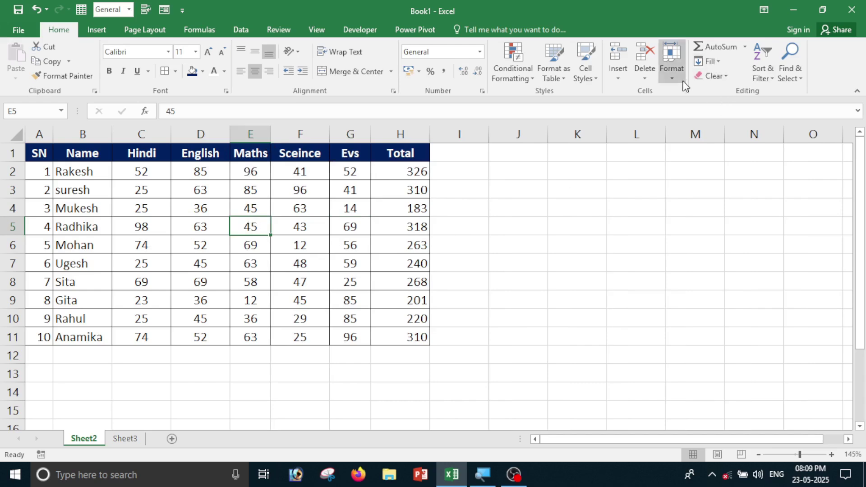
click(672, 68)
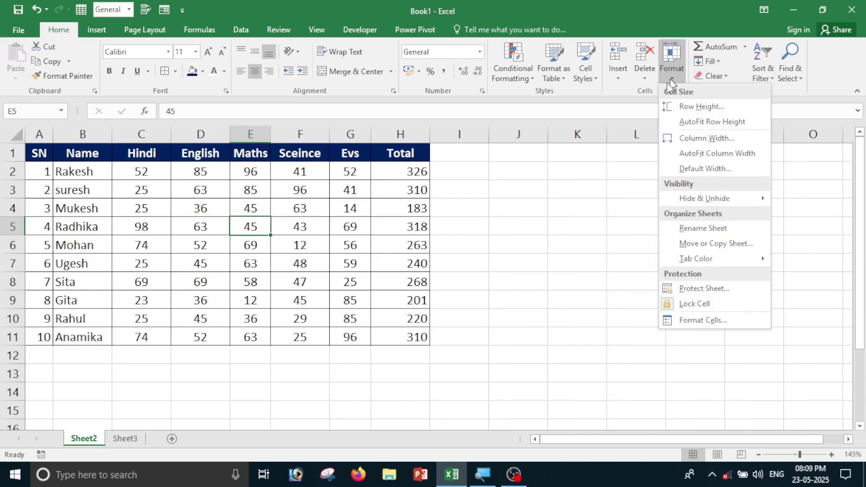
click(697, 139)
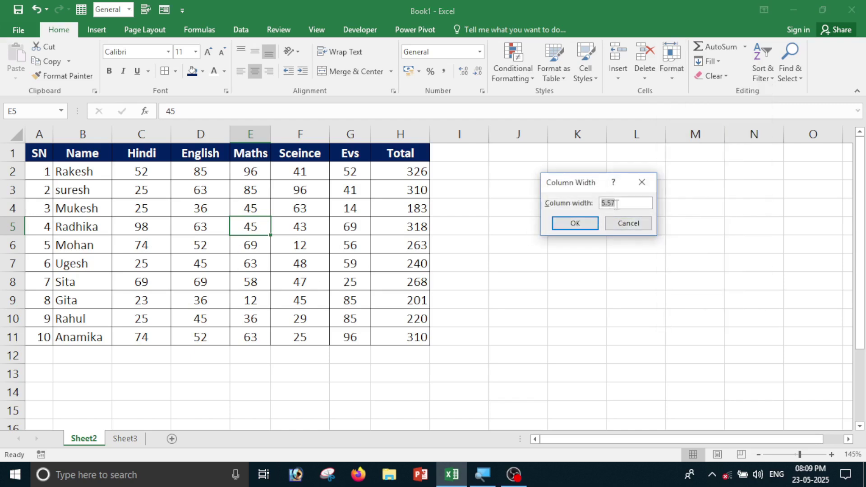
click(629, 224)
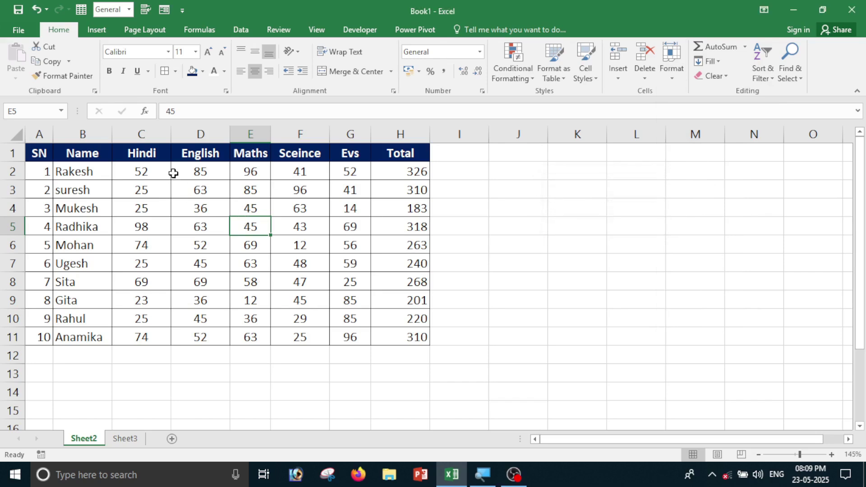
drag(45, 156, 424, 340)
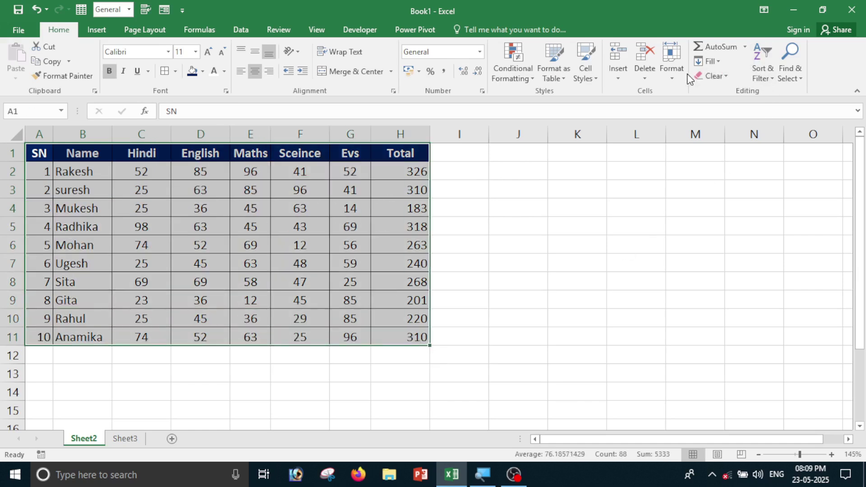
Give columns A–H a width of 10, then AutoFit them to their contents.
click(671, 74)
click(708, 138)
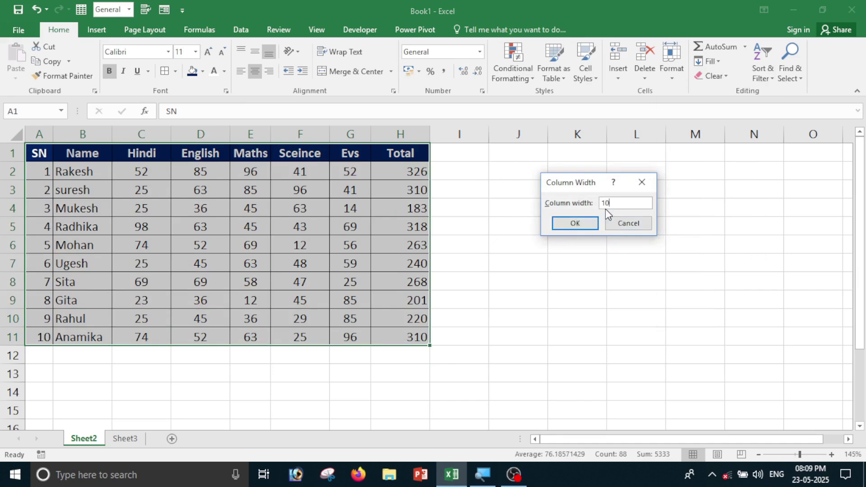
click(576, 224)
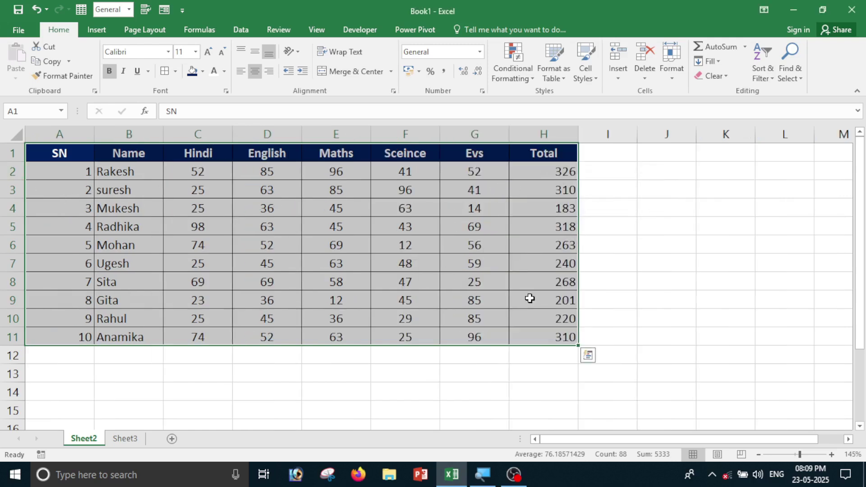
click(672, 67)
click(693, 154)
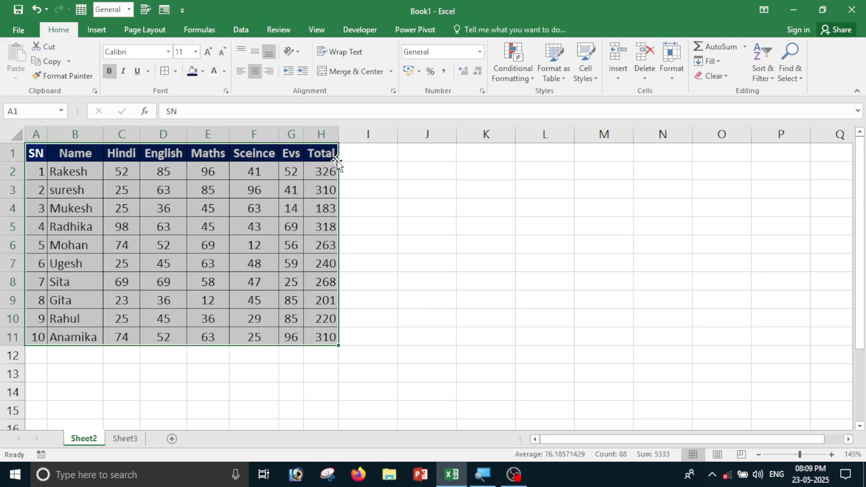
click(424, 187)
Set the Hindi through Total columns C–H (range C2:H11) to width 8.43.
drag(105, 171, 326, 337)
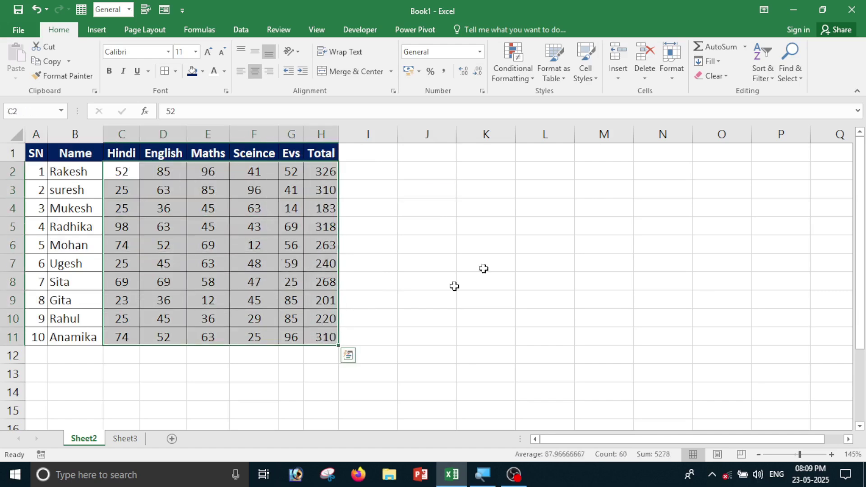
click(671, 74)
click(695, 140)
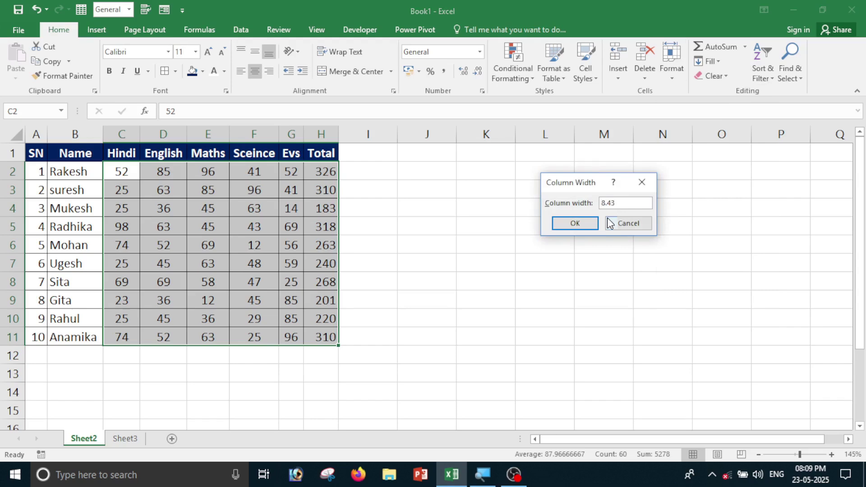
click(589, 227)
click(360, 211)
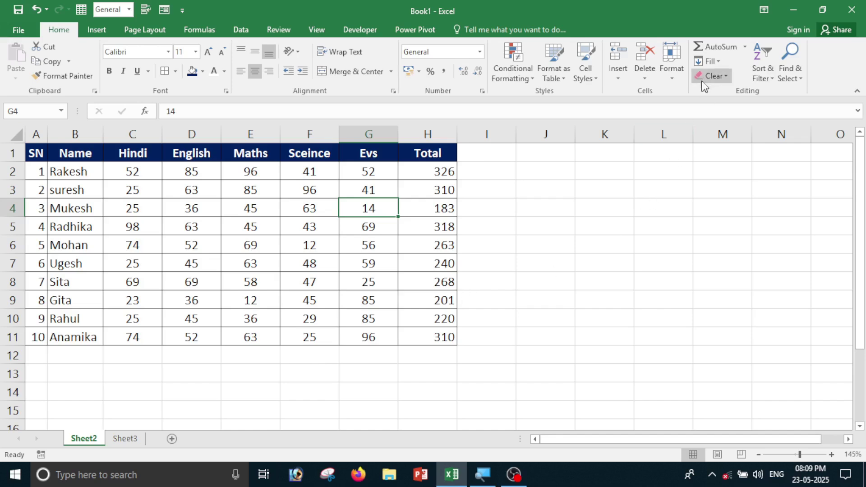
From empty cell J5, replace the sheet's standard default column width with a wider value.
click(672, 65)
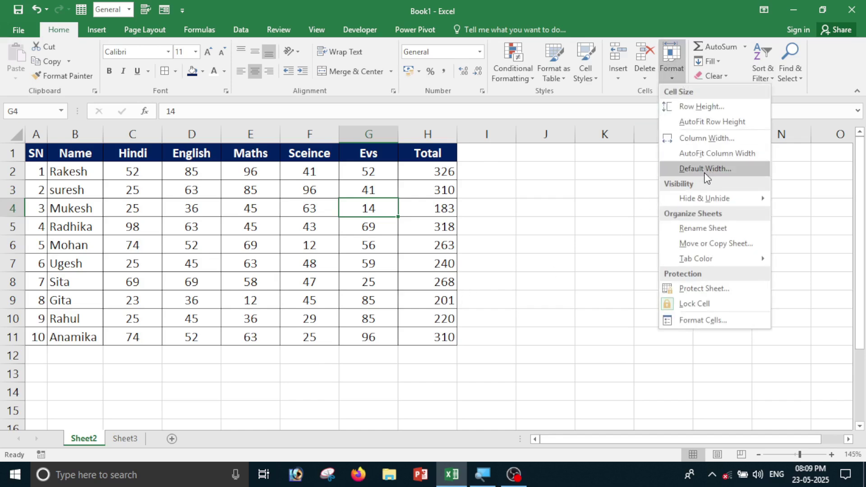
click(587, 248)
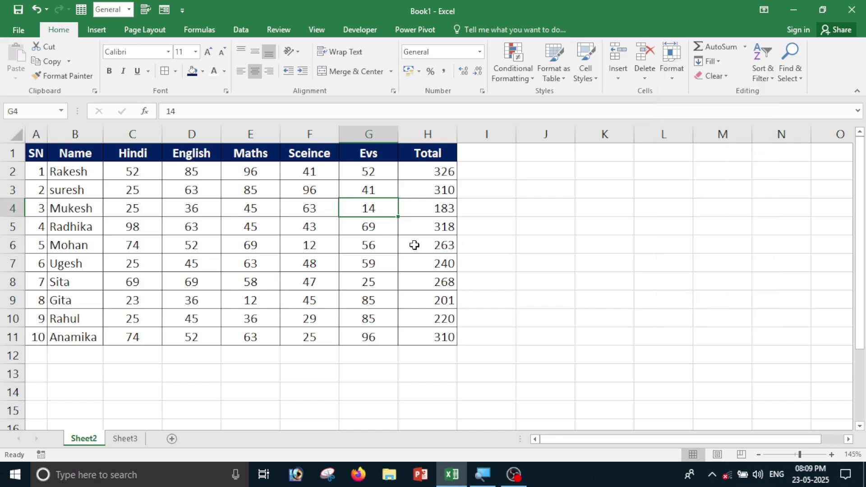
click(496, 224)
click(557, 229)
click(671, 68)
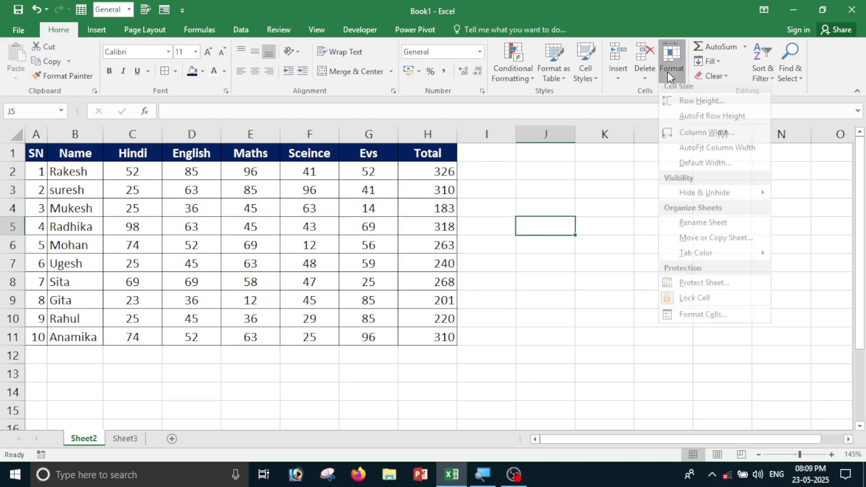
click(692, 168)
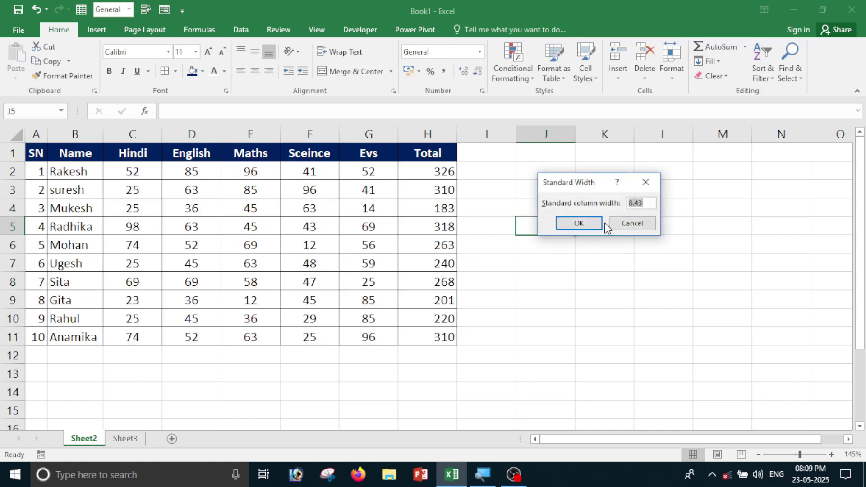
drag(646, 205, 604, 208)
click(573, 224)
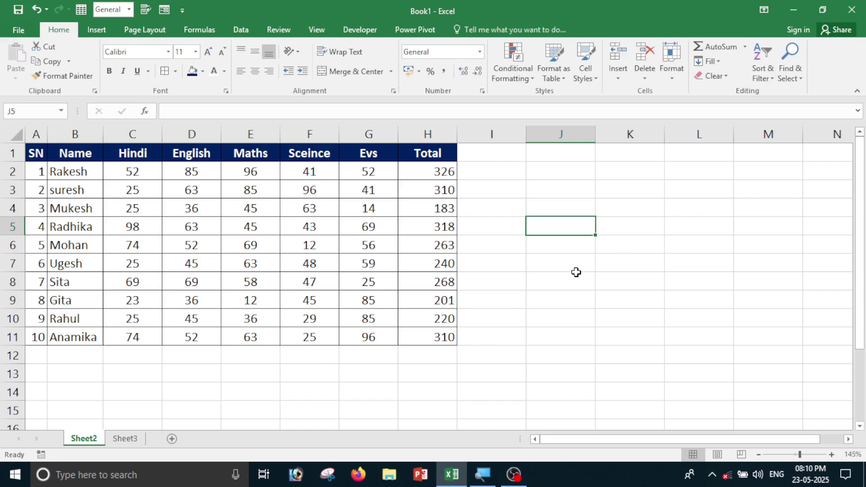
Preview the Hide & Unhide options, then select the Maths column E and reopen Format.
click(660, 82)
mouse_move(713, 199)
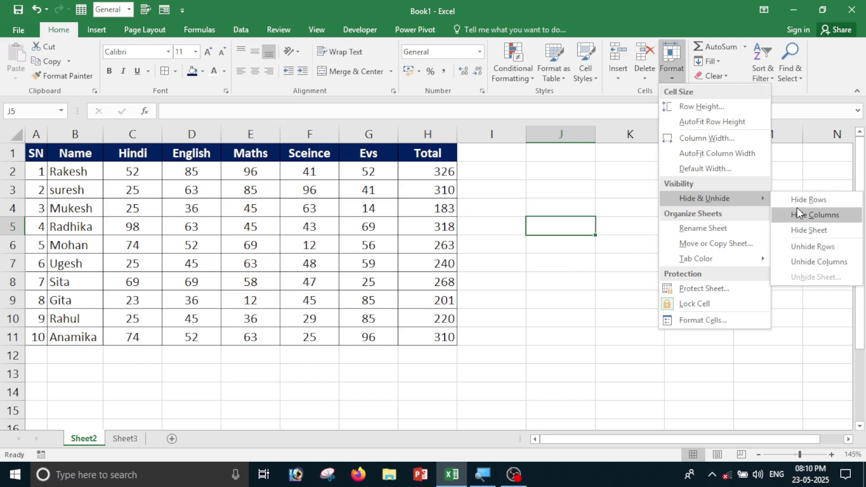
click(563, 307)
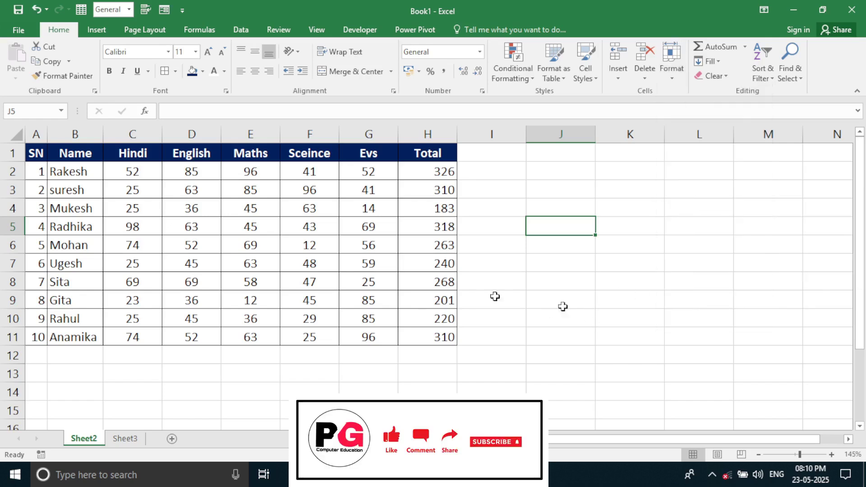
drag(240, 136, 240, 315)
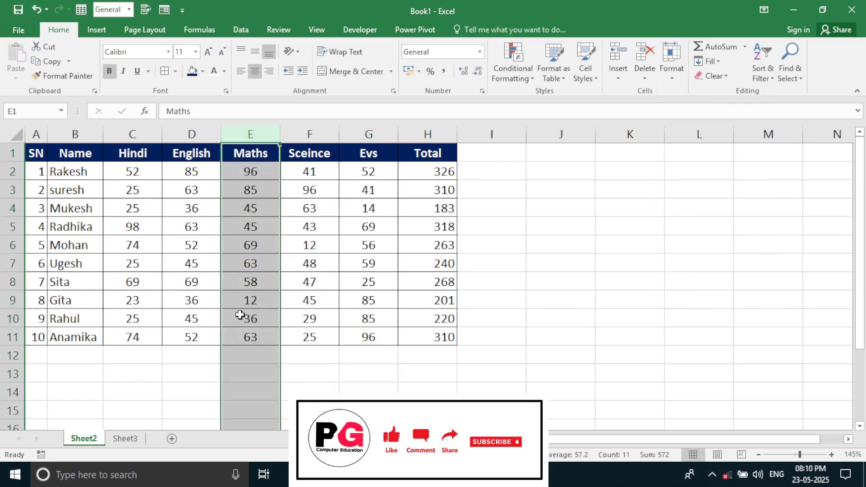
click(291, 322)
click(251, 130)
click(676, 76)
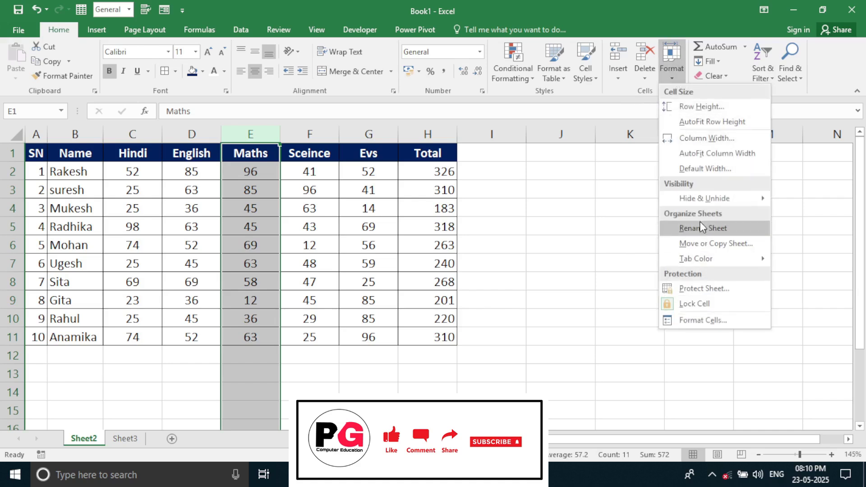
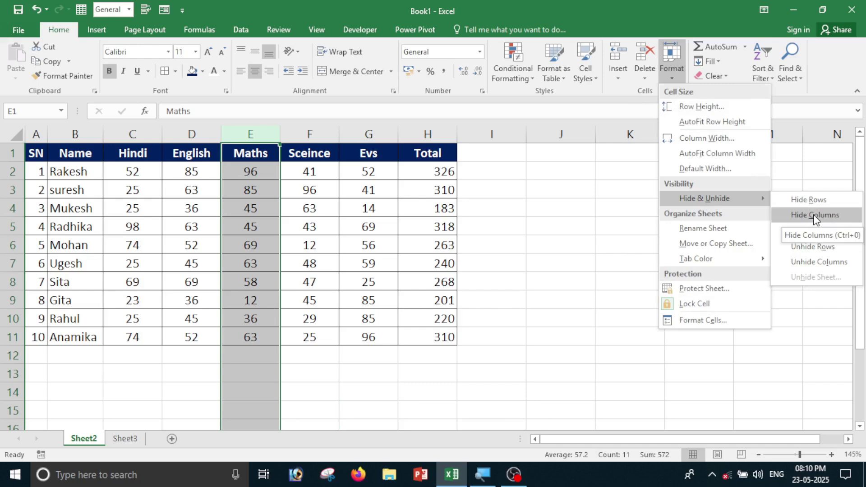
Hide the Maths column E, then select A1:H11 and unhide it between English and Sceince.
click(814, 215)
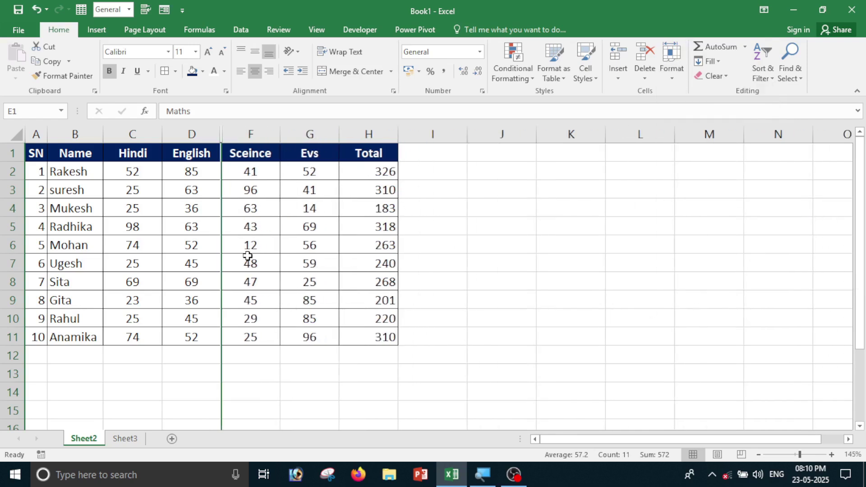
click(655, 308)
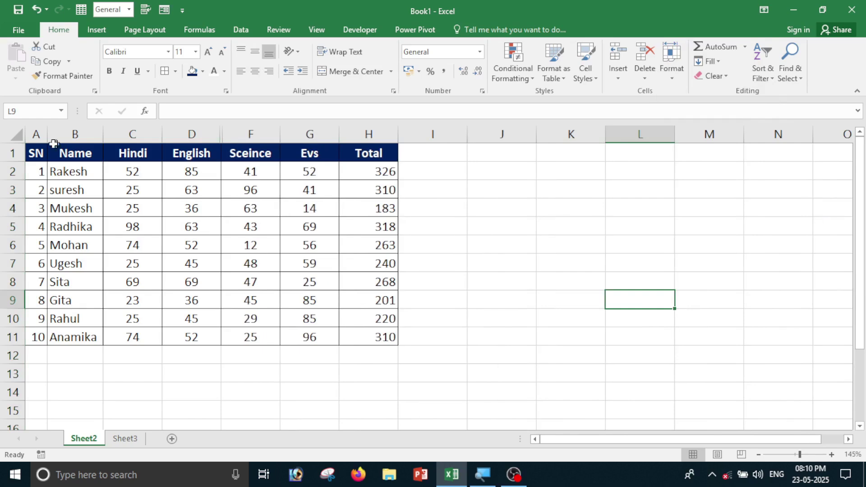
drag(35, 150, 375, 333)
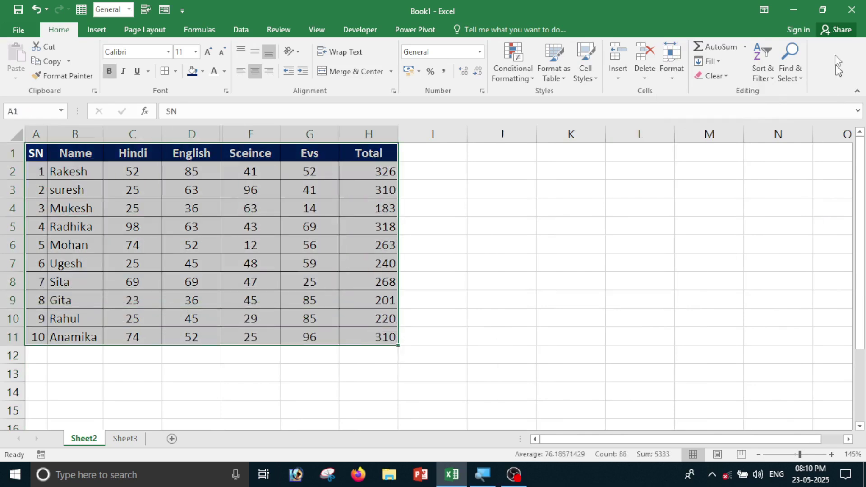
click(678, 77)
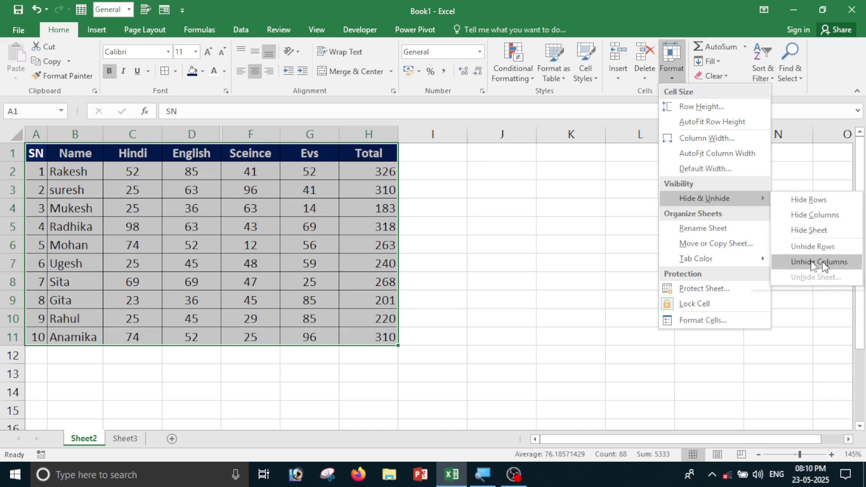
click(811, 263)
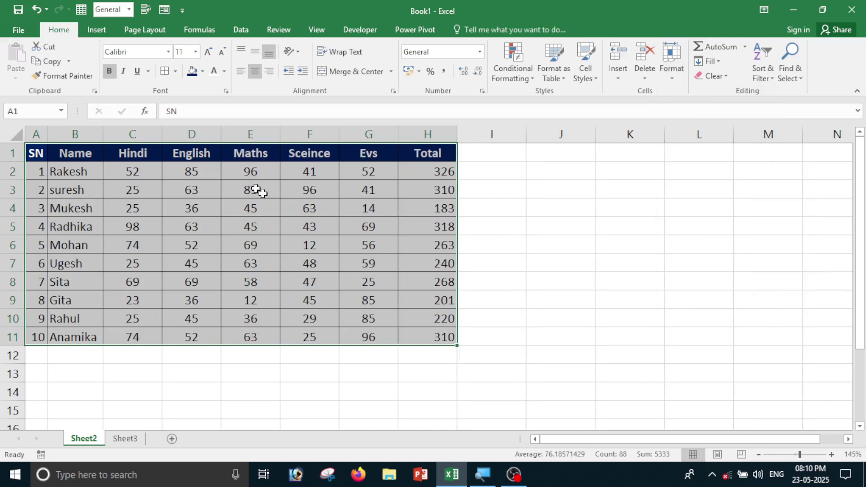
click(215, 185)
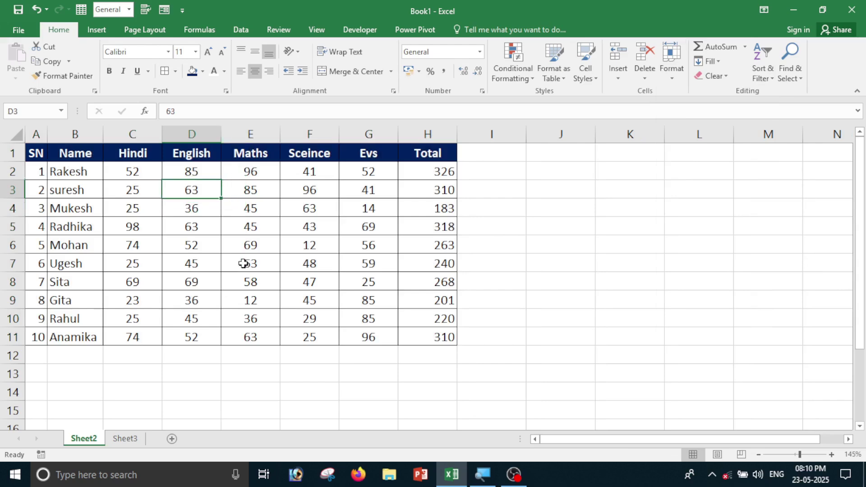
Hide Radhika's row 5 using Hide Rows.
click(11, 227)
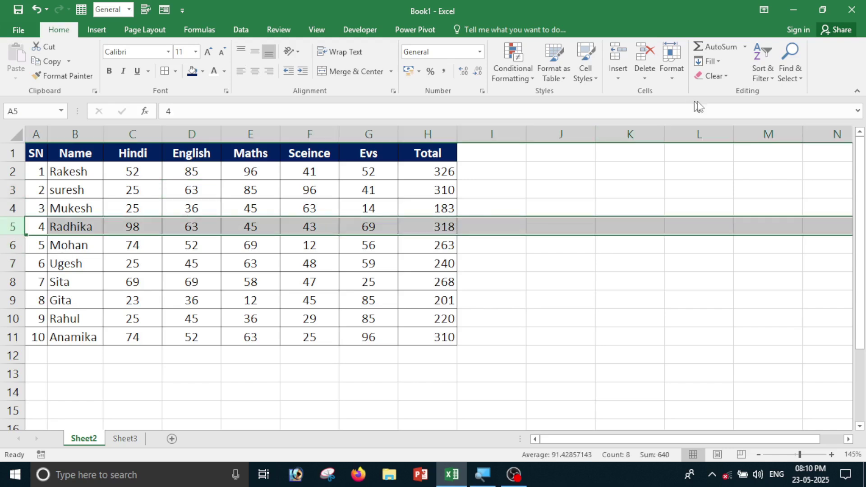
click(672, 61)
mouse_move(689, 200)
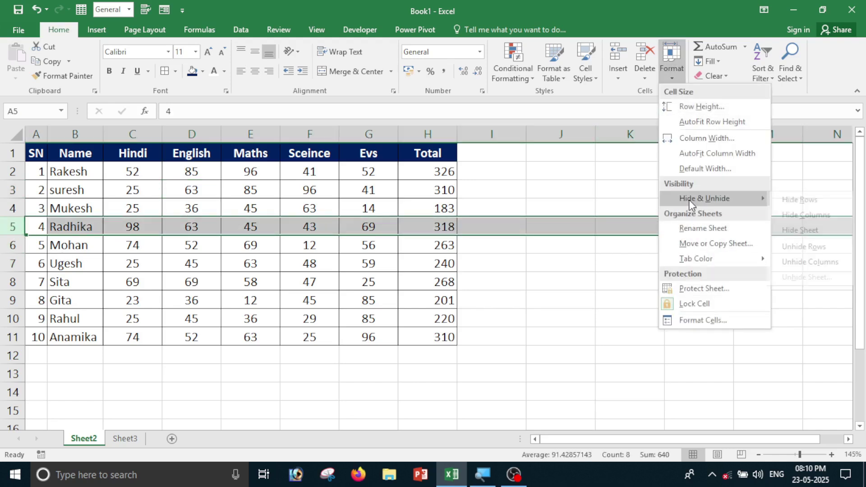
click(818, 198)
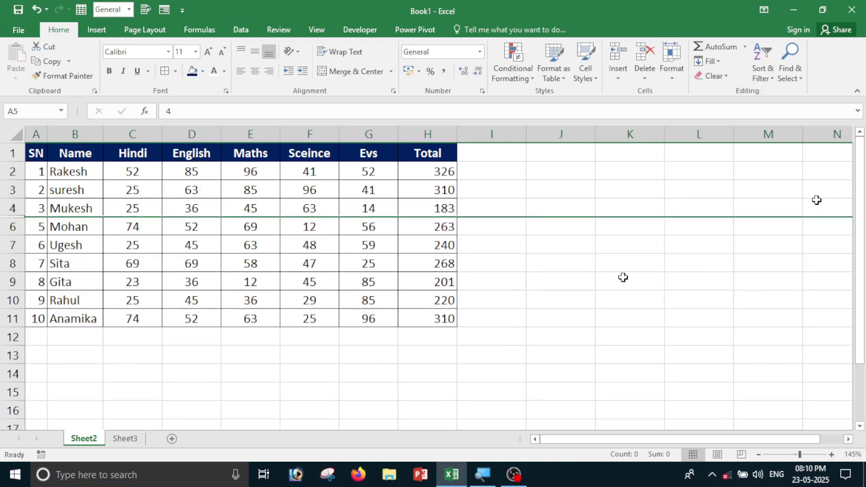
click(416, 360)
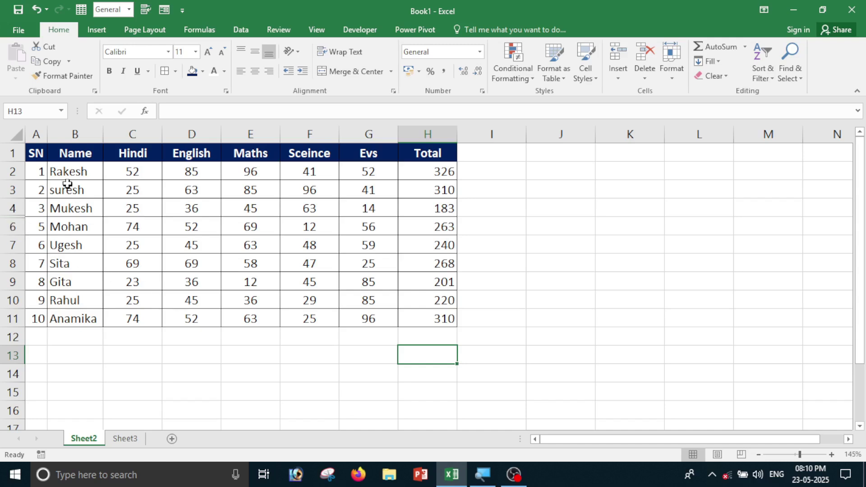
Select the marks table across the hidden row and unhide row 5.
drag(25, 146, 429, 312)
click(674, 73)
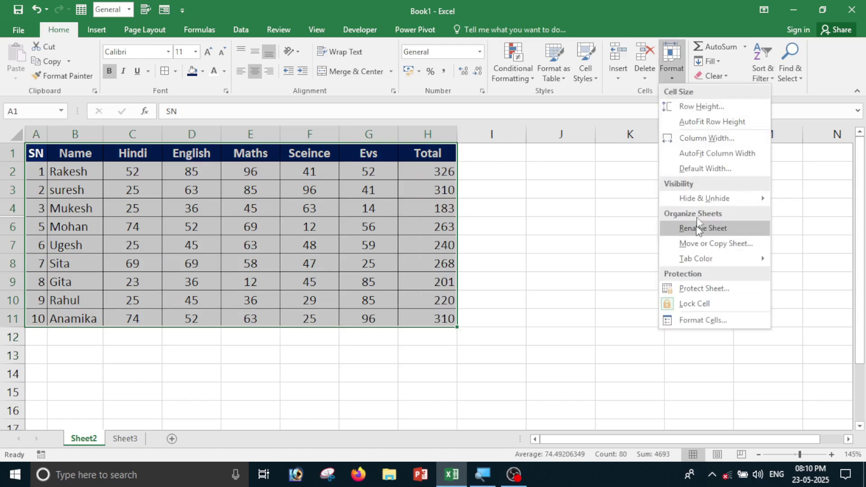
mouse_move(713, 199)
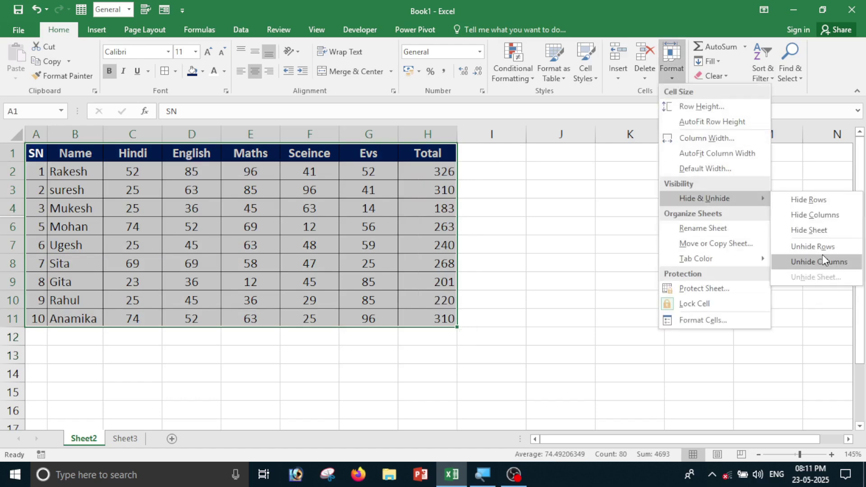
click(825, 247)
click(698, 280)
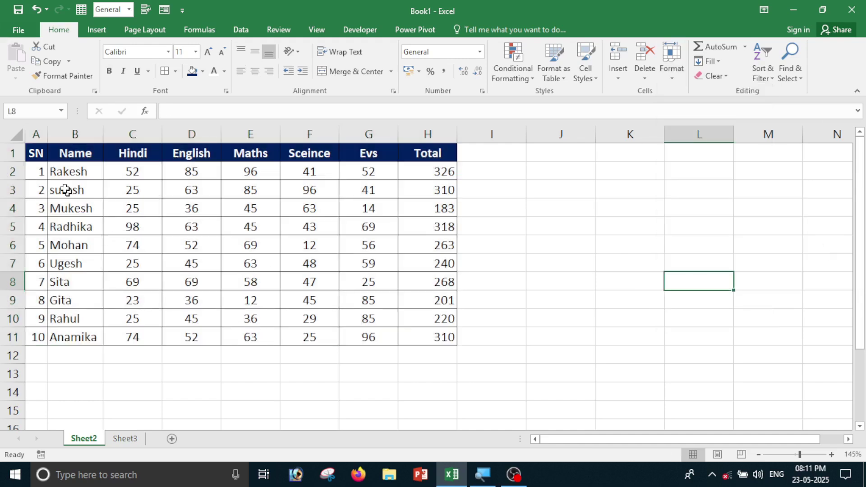
drag(66, 190, 142, 266)
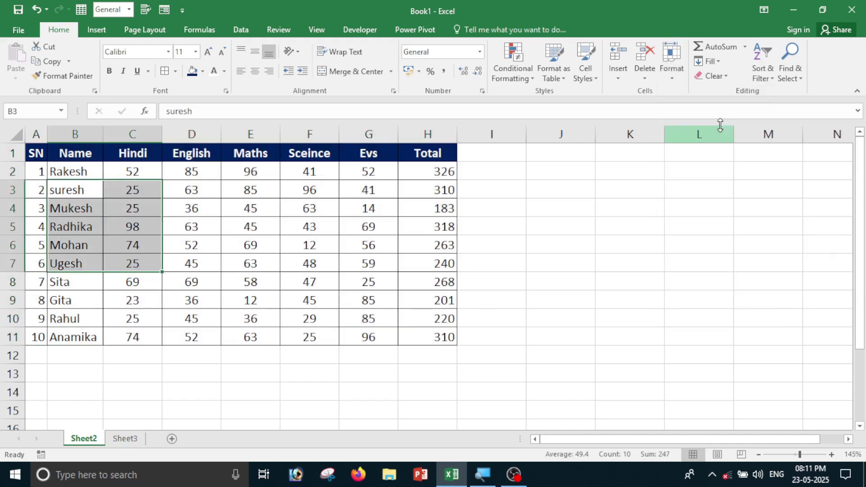
Hide Sheet2 using Hide Sheet, leaving Sheet3 showing.
click(670, 74)
mouse_move(703, 205)
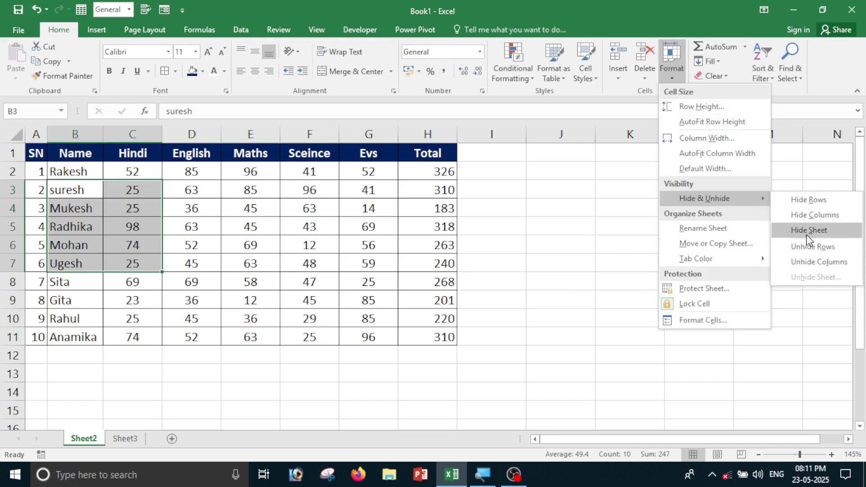
click(594, 308)
click(493, 334)
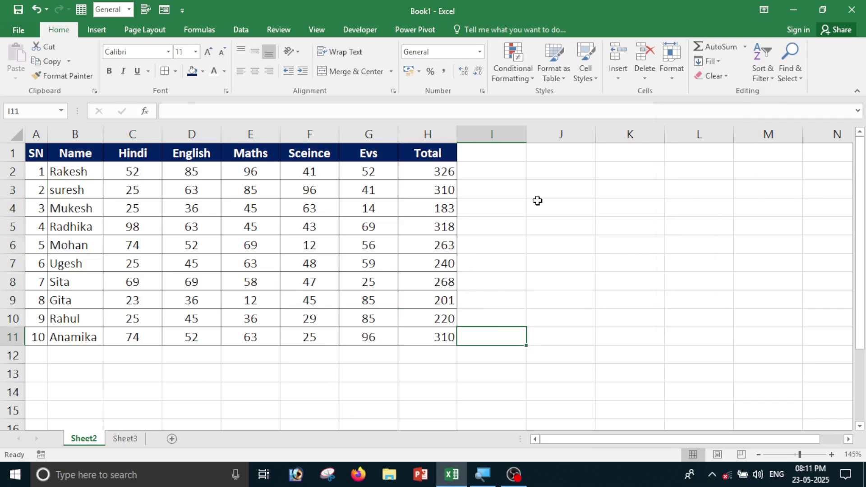
click(675, 82)
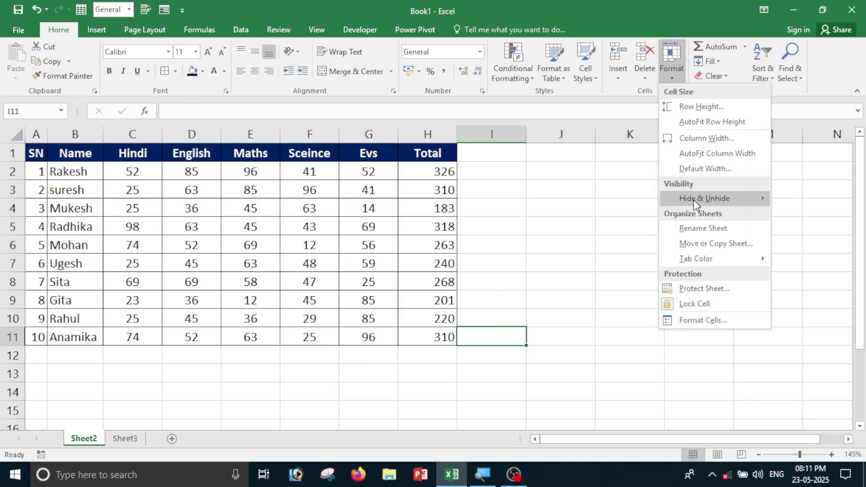
mouse_move(694, 199)
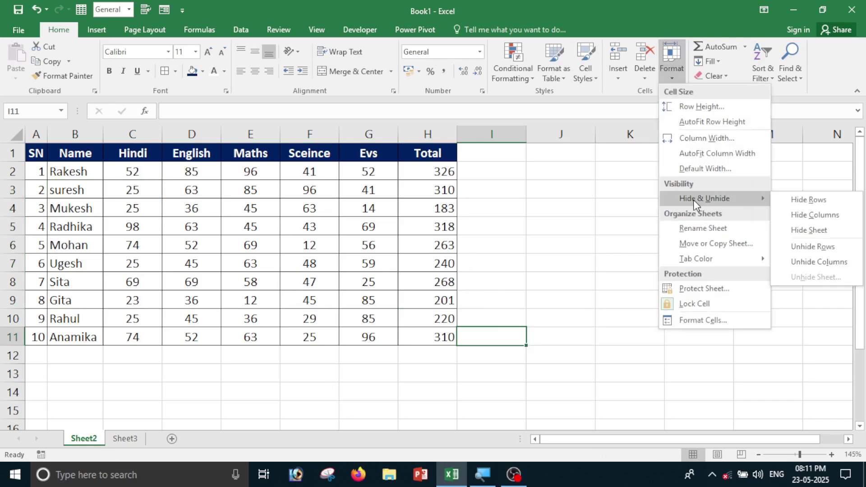
click(812, 230)
click(594, 279)
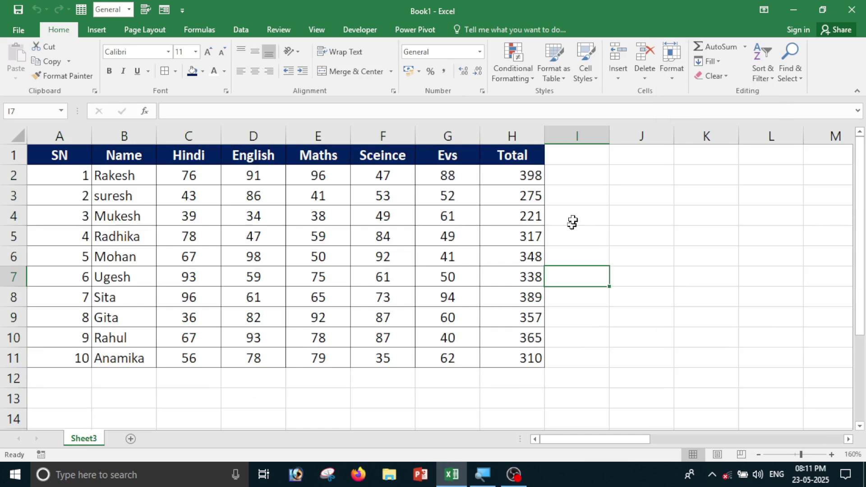
Unhide Sheet2 through the Unhide dialog.
click(671, 80)
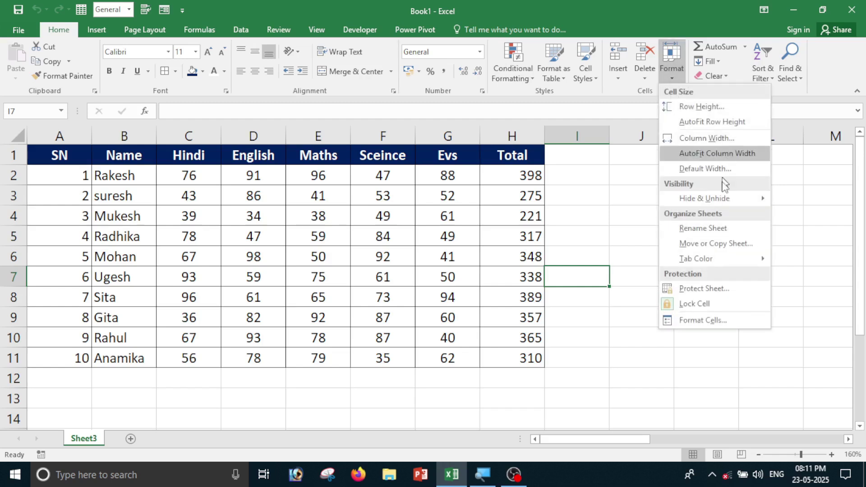
mouse_move(724, 199)
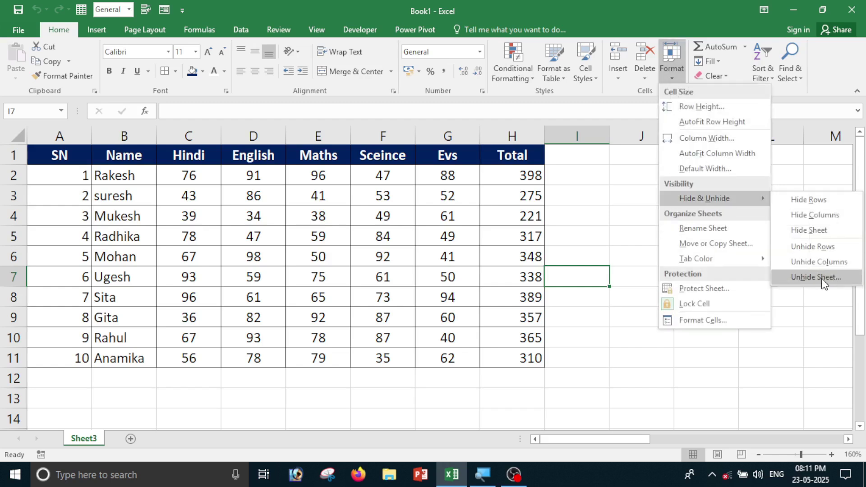
click(821, 280)
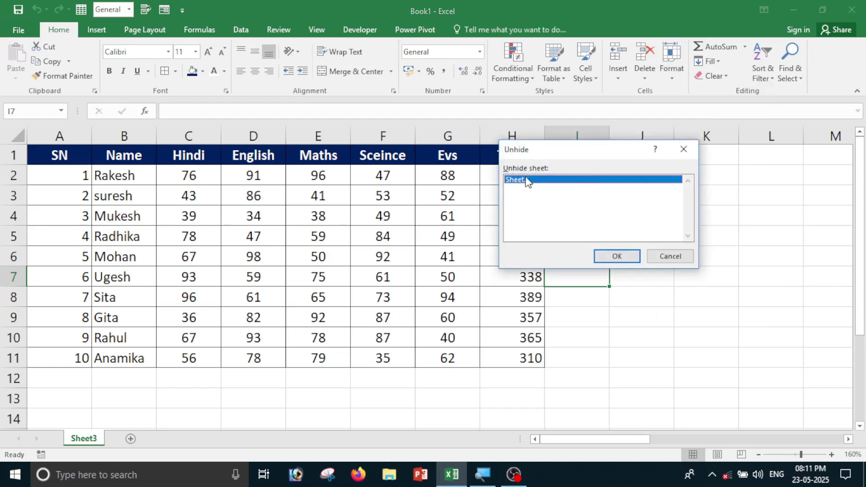
click(618, 256)
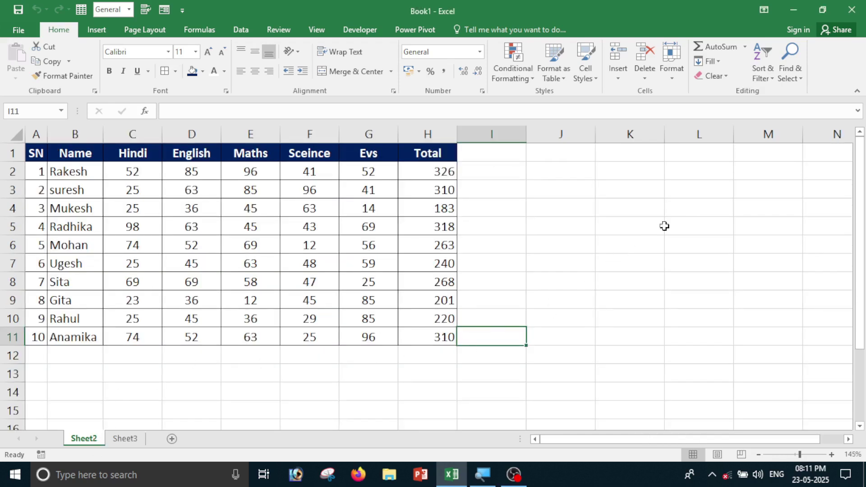
Rename Sheet2 to 'computer' and bring up Move or Copy for it.
click(668, 77)
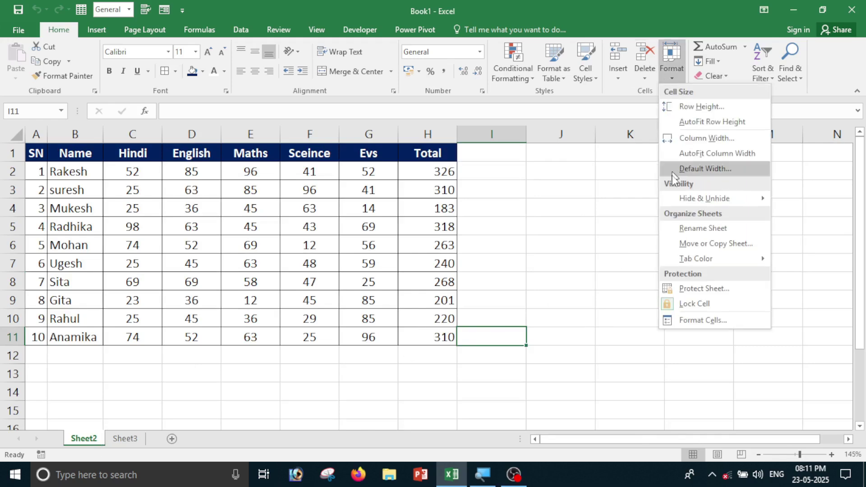
click(677, 230)
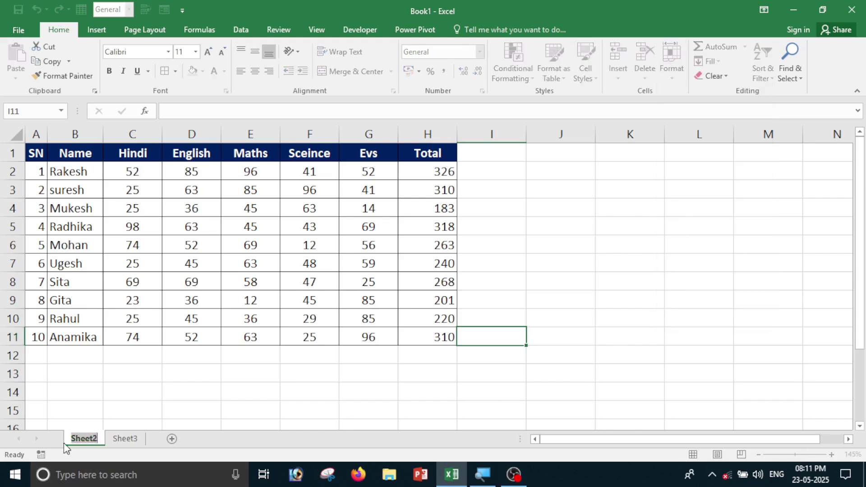
text(comp)
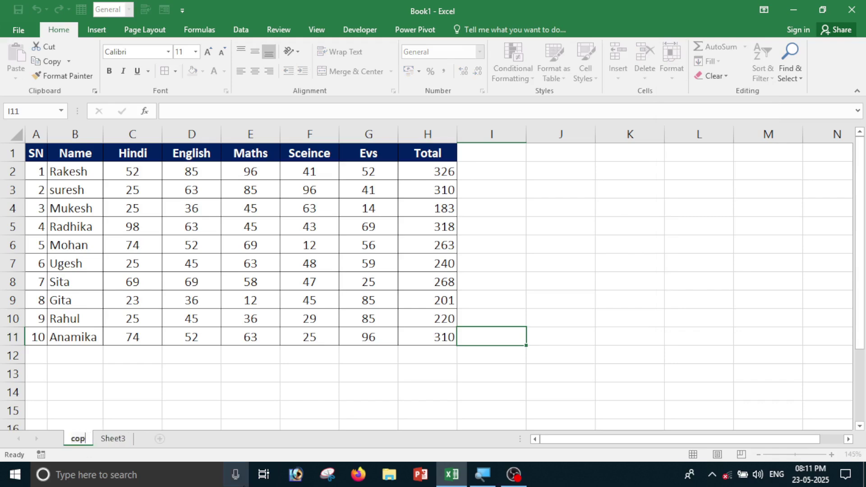
text(uter)
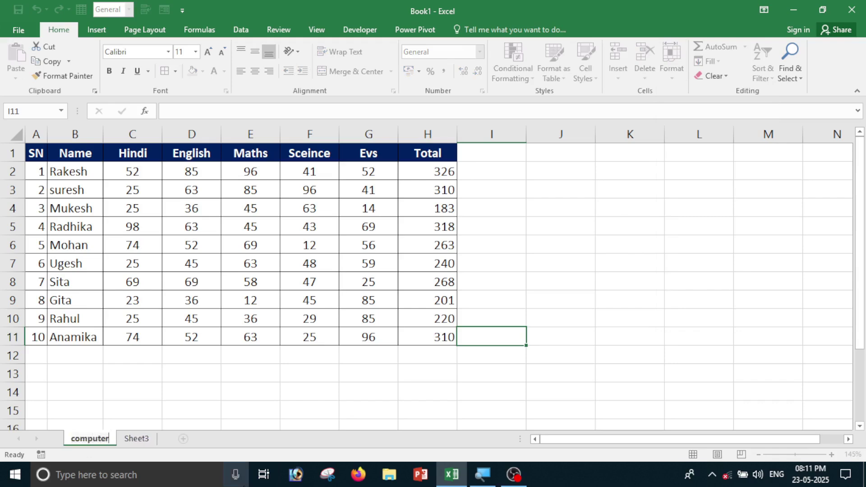
click(342, 400)
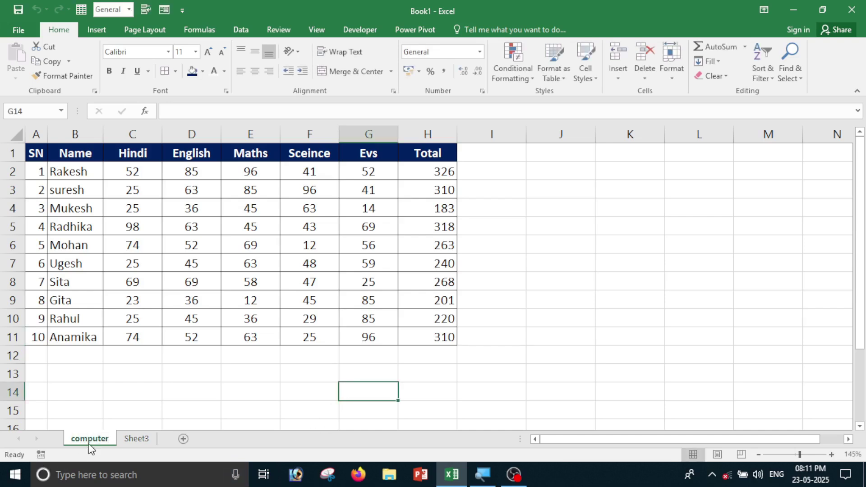
click(671, 72)
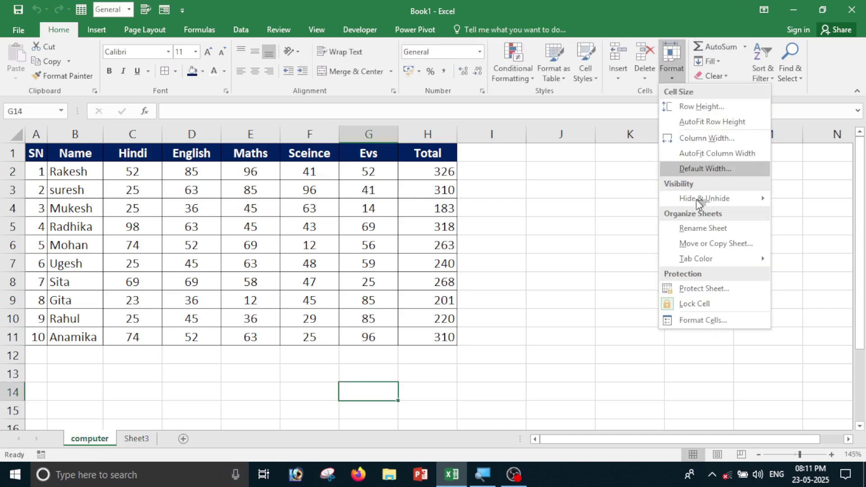
click(709, 244)
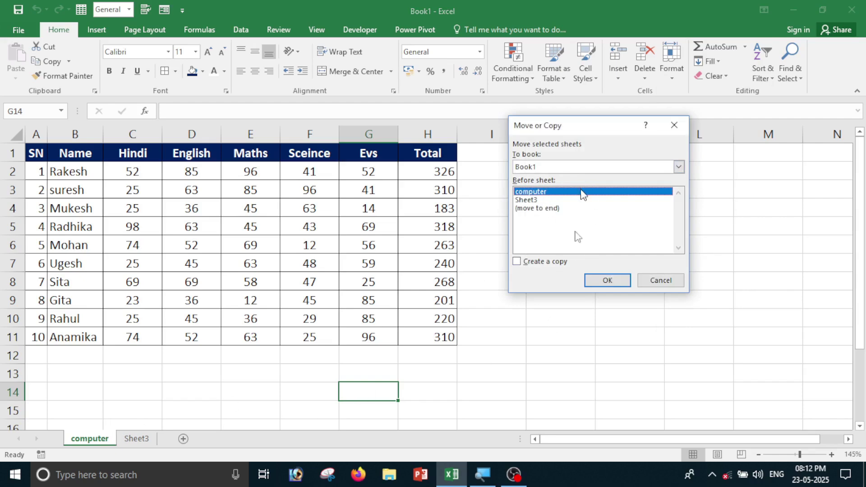
Copy the computer sheet as 'computer (2)' with Create a copy, then return to the original computer sheet.
click(523, 264)
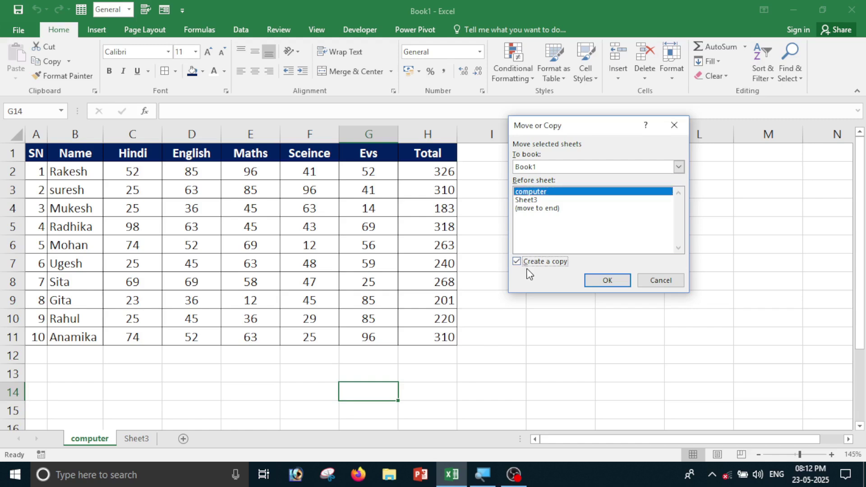
click(609, 286)
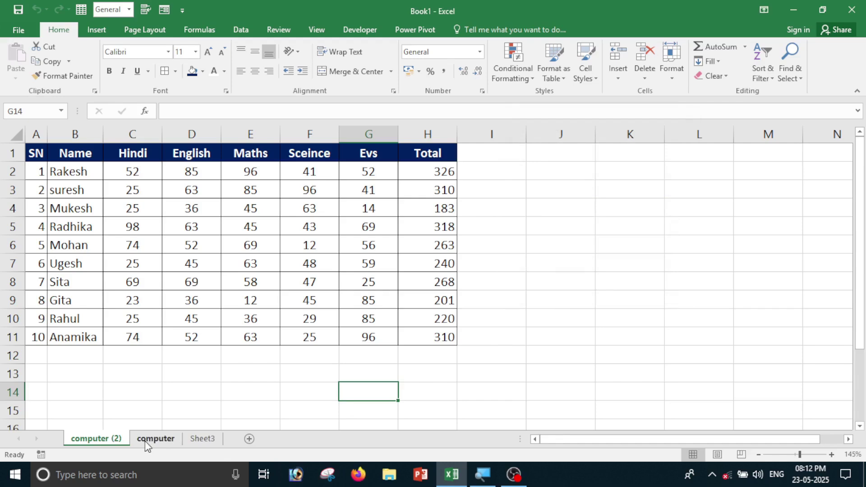
click(174, 442)
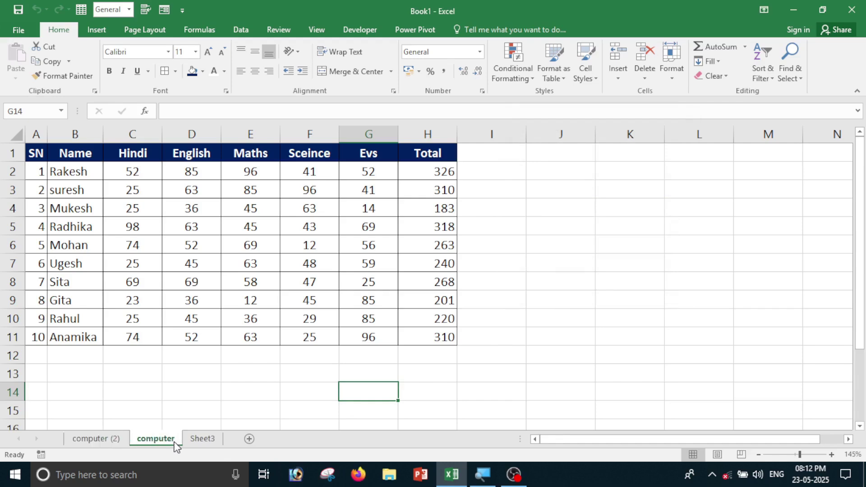
Colour the computer sheet's tab gold and check it by switching to Sheet3 and back.
click(680, 76)
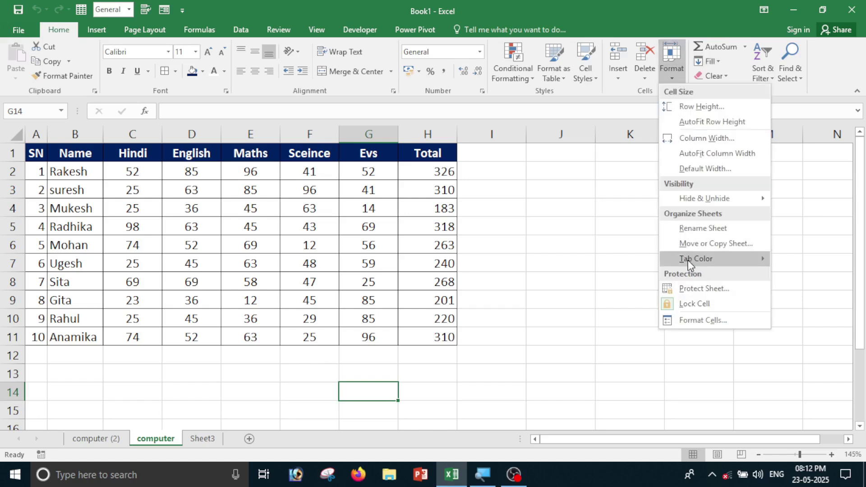
mouse_move(689, 263)
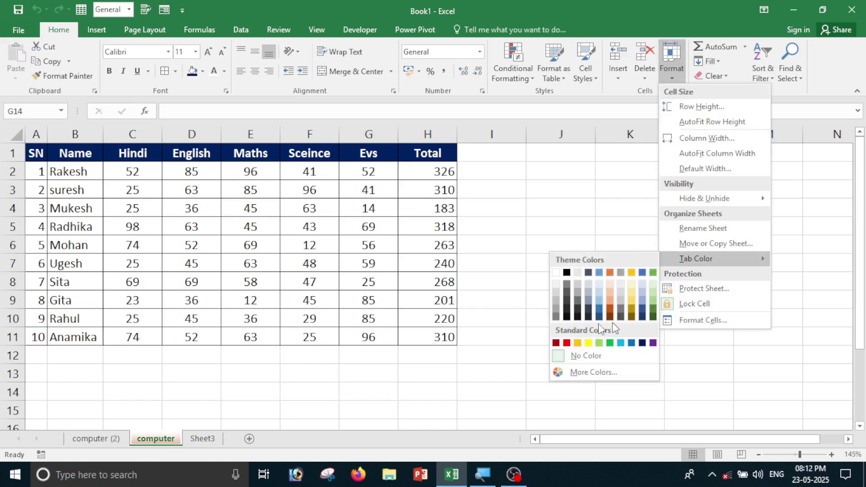
click(574, 344)
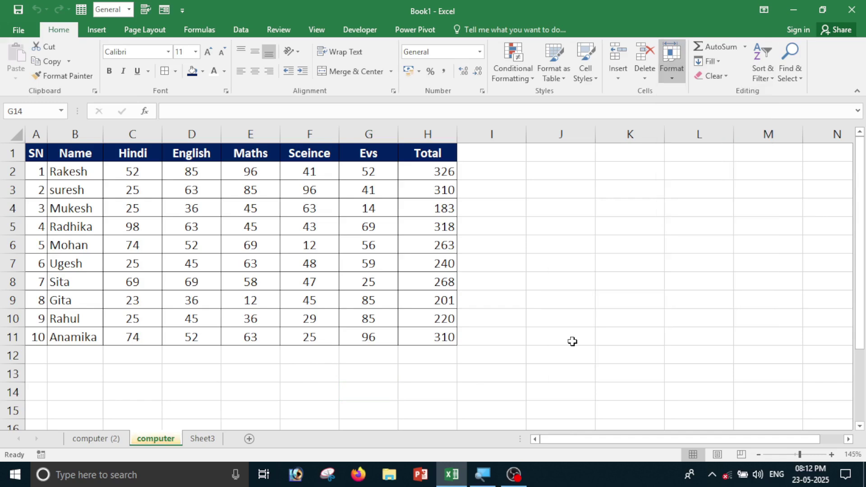
click(714, 211)
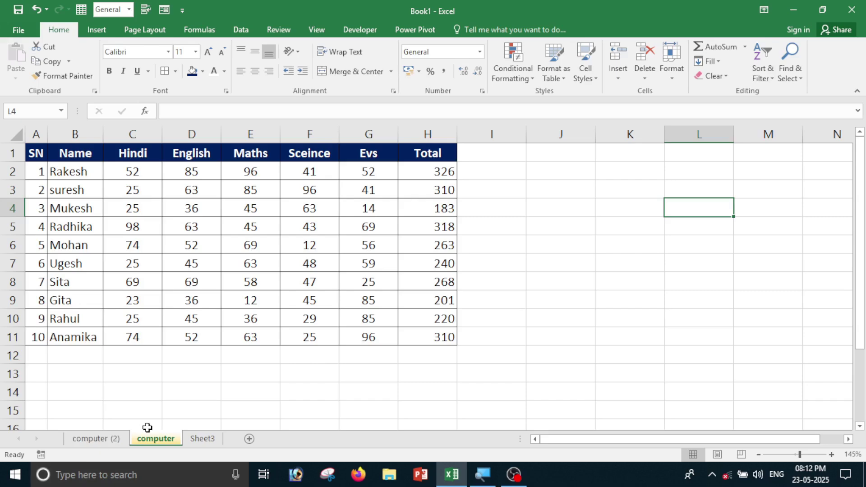
click(203, 439)
click(166, 437)
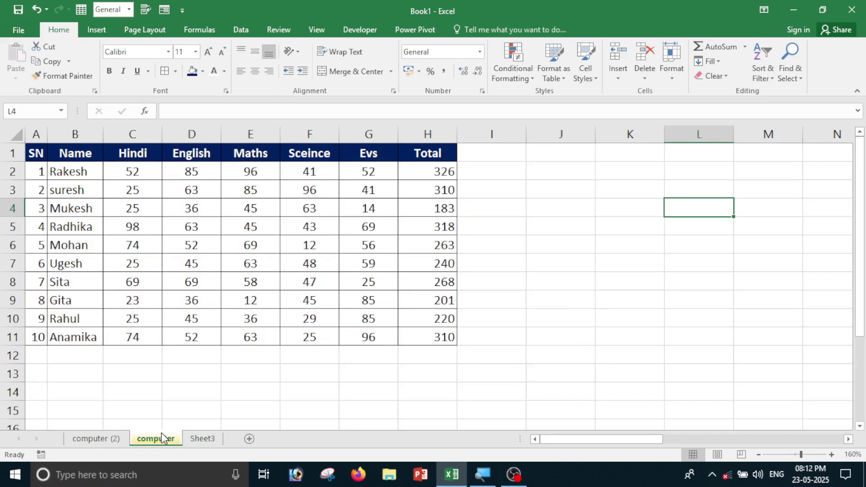
click(202, 439)
click(148, 440)
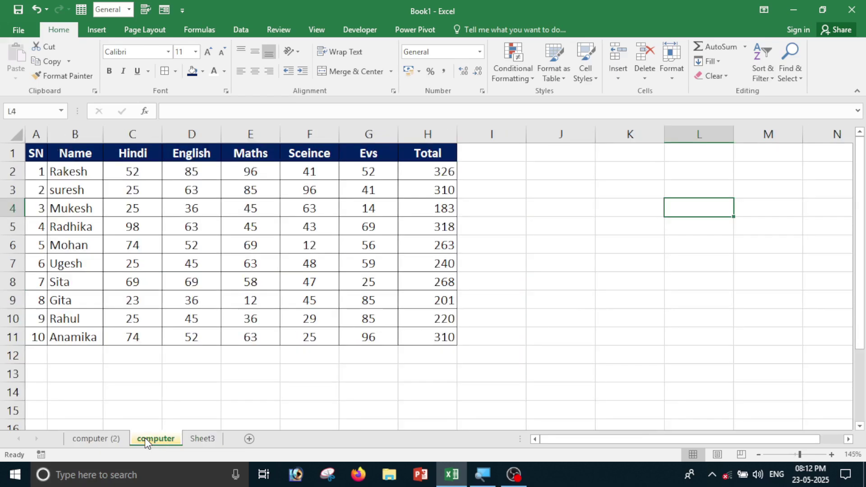
click(667, 80)
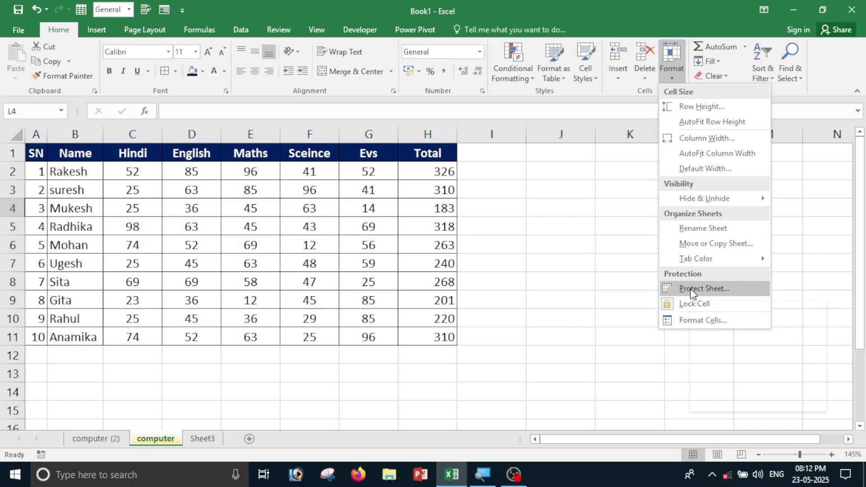
Enter Maths mark 41 in E3 and a new mark in E4.
click(537, 203)
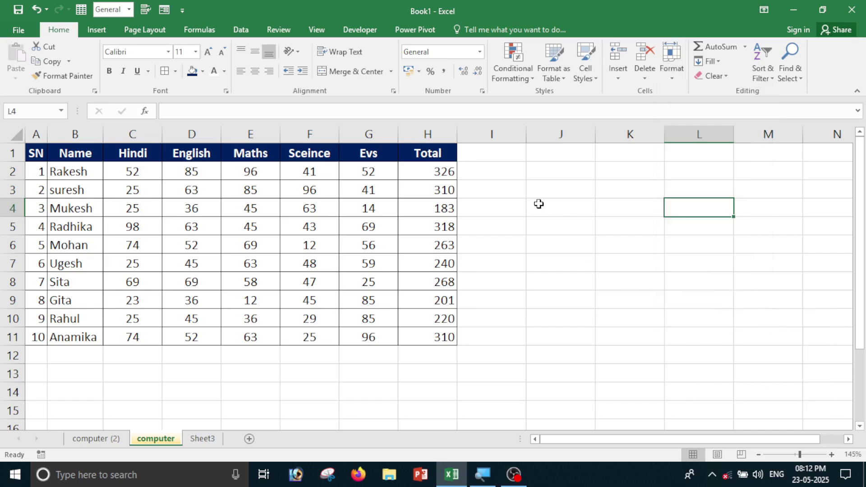
click(551, 203)
click(652, 279)
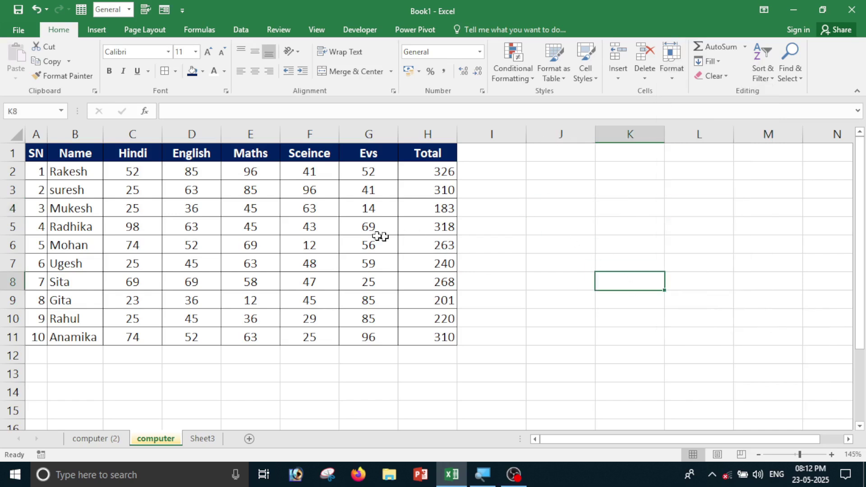
click(264, 196)
text(41)
key(Return)
text(525)
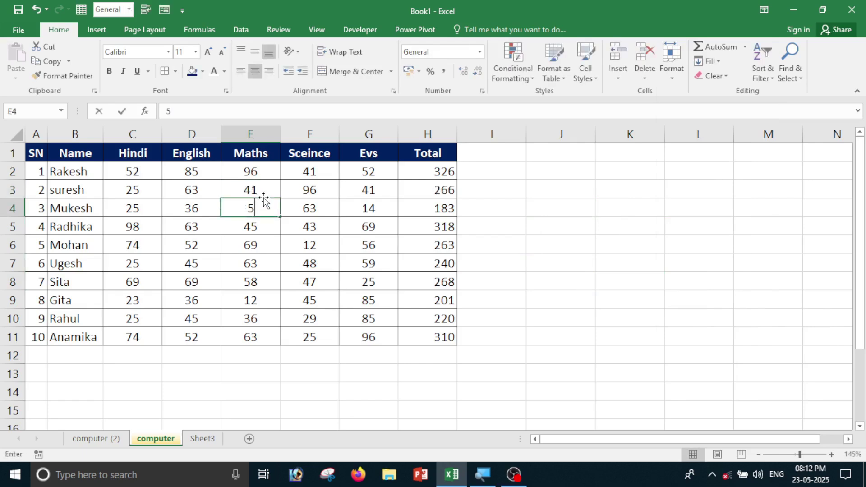
key(Return)
Type test text 'fdf' beside the table, clear J5:K12, and correct E4 to 52.
click(547, 242)
text(fdf)
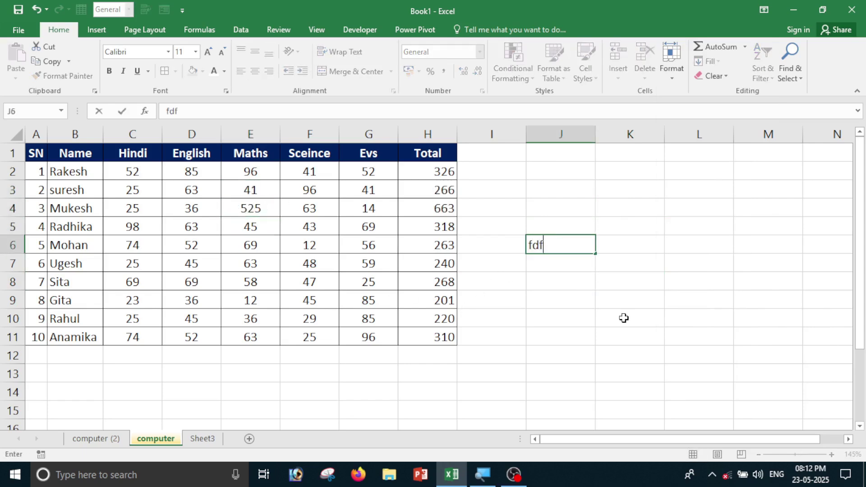
click(624, 317)
text(fdf)
click(671, 232)
drag(528, 223, 663, 352)
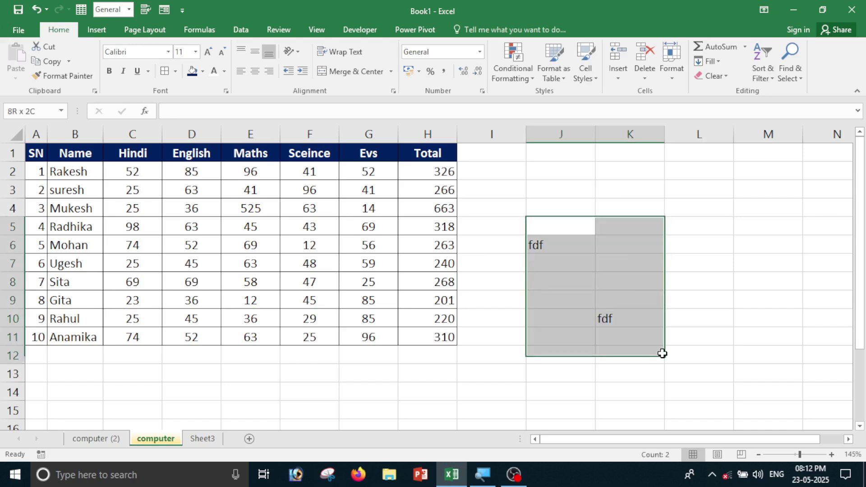
key(Delete)
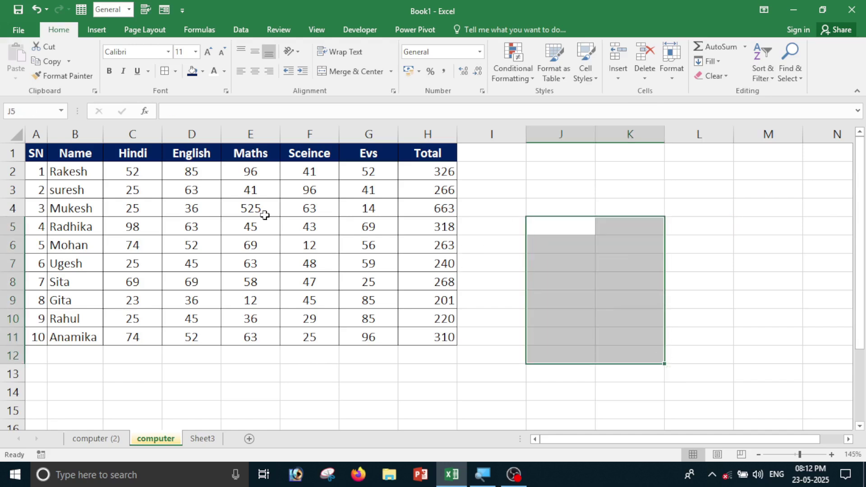
click(265, 213)
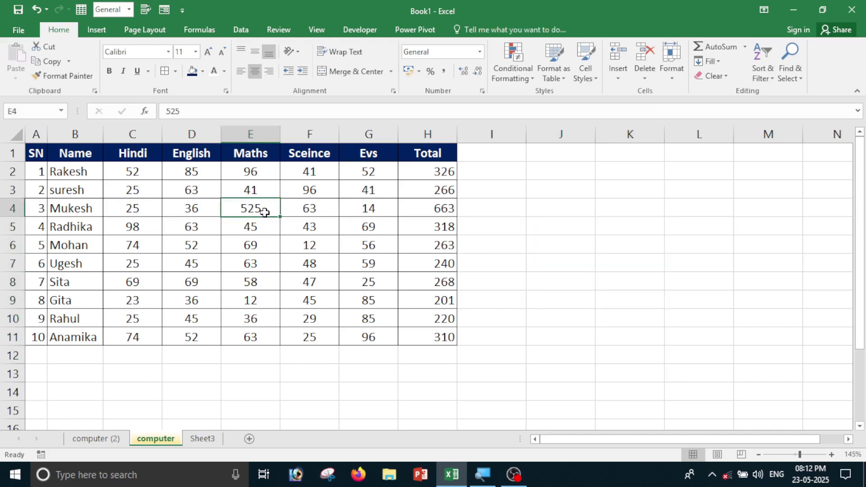
click(706, 339)
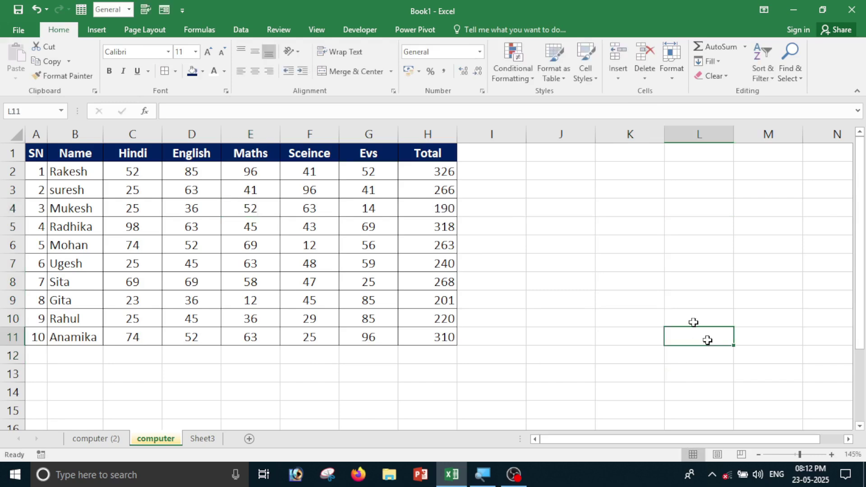
Protect the computer sheet with a password, re-entering it to confirm.
click(674, 66)
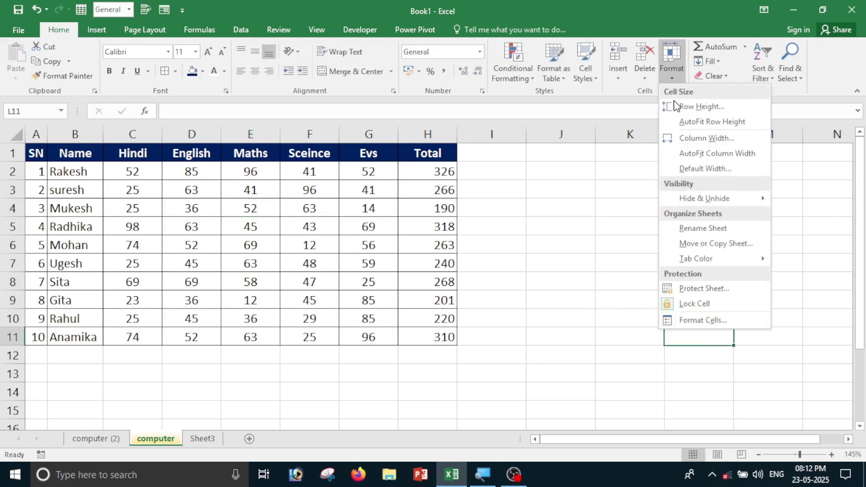
click(703, 292)
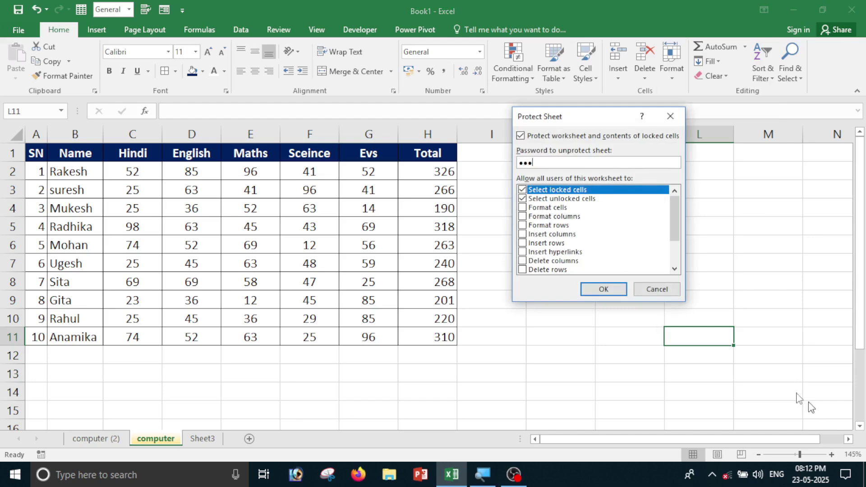
click(613, 292)
text(••)
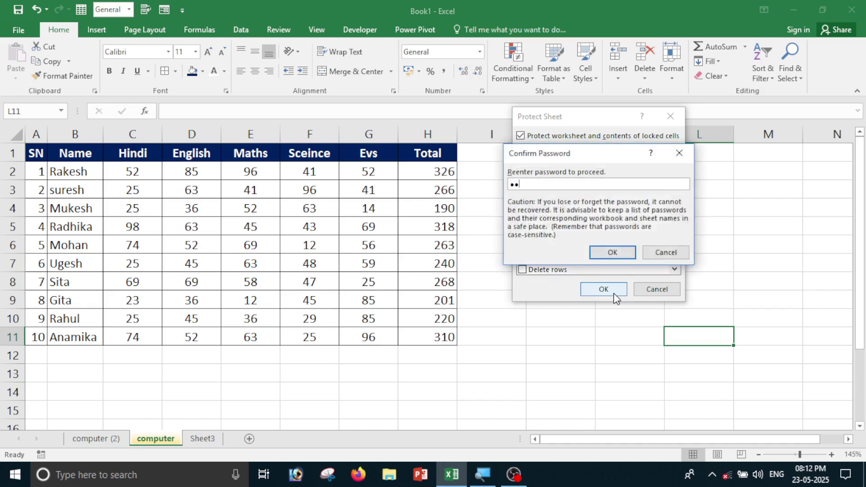
text(•)
key(Return)
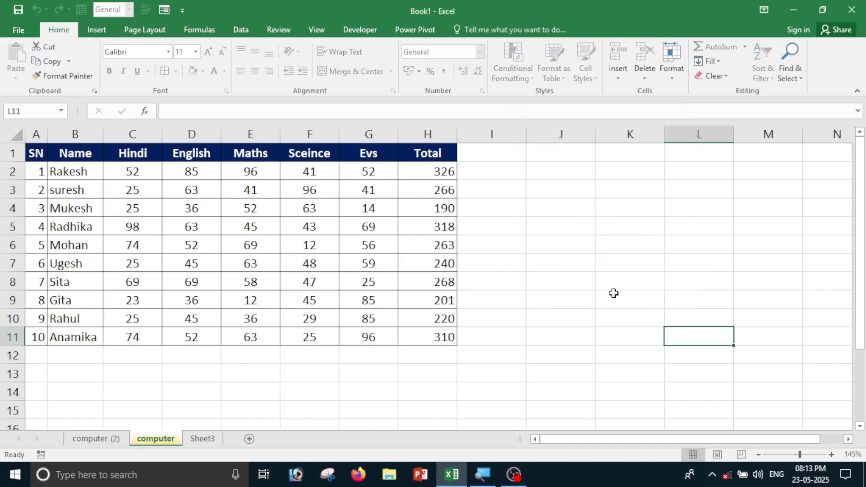
Try editing cells such as G7 and F3, dismissing each protected-sheet warning.
key(d)
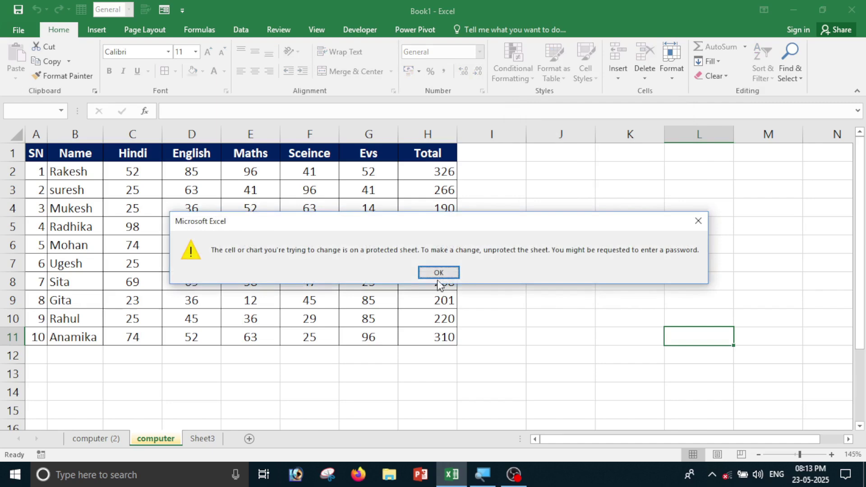
click(437, 276)
double_click(351, 257)
click(445, 268)
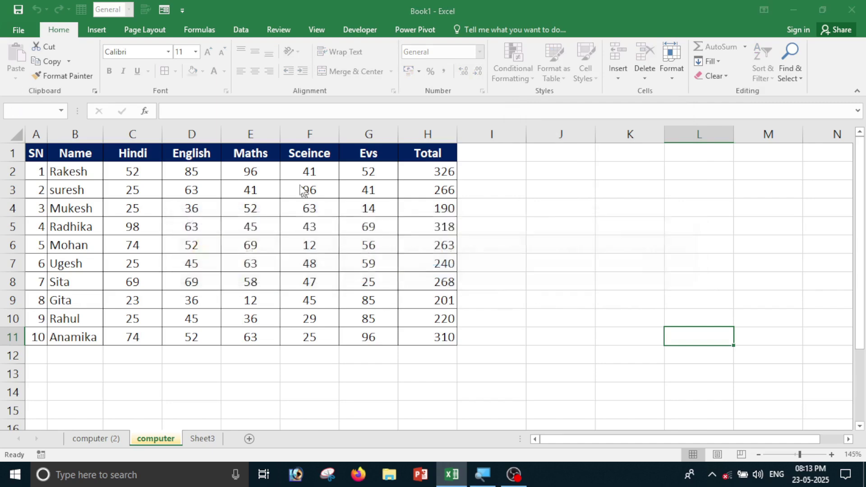
double_click(305, 189)
click(439, 272)
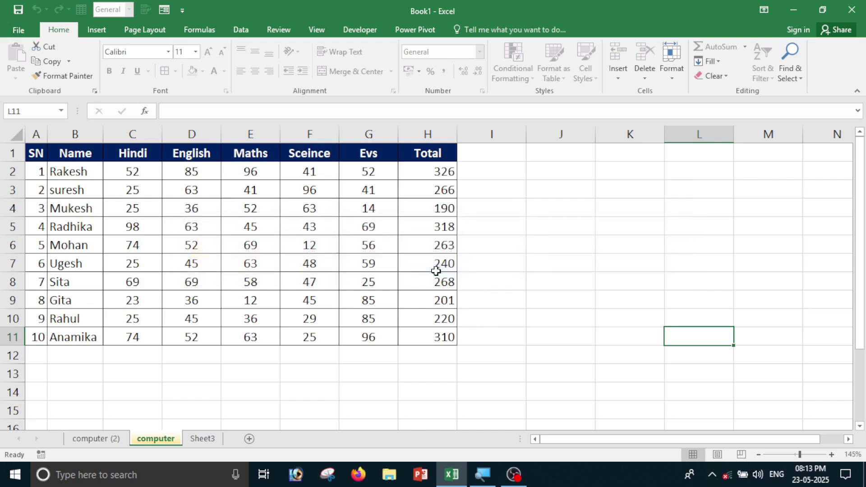
Attempt to unprotect the computer sheet with a wrong password, which Excel rejects.
click(675, 82)
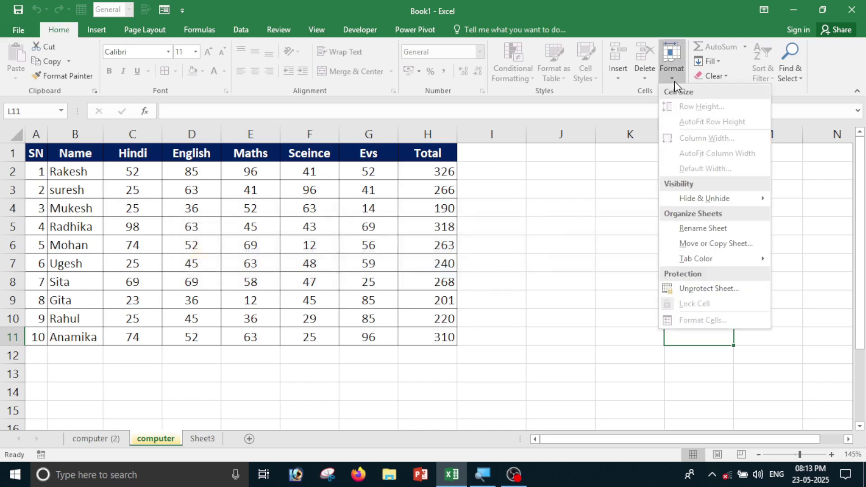
click(708, 293)
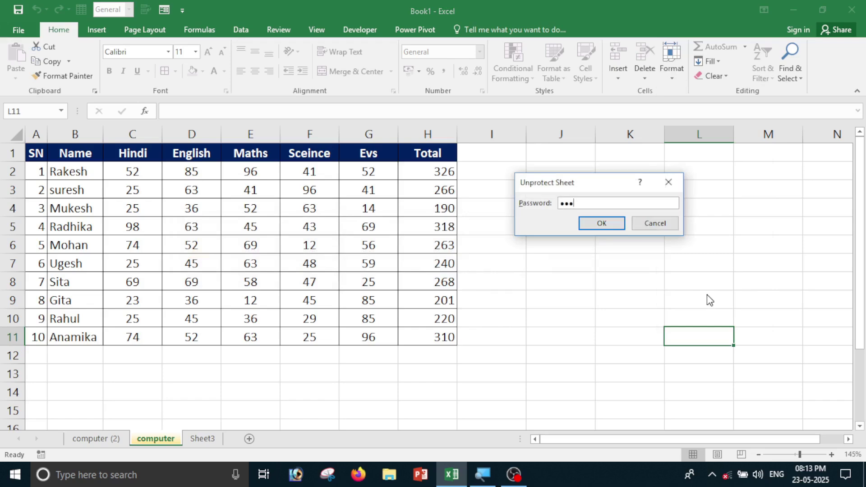
key(Return)
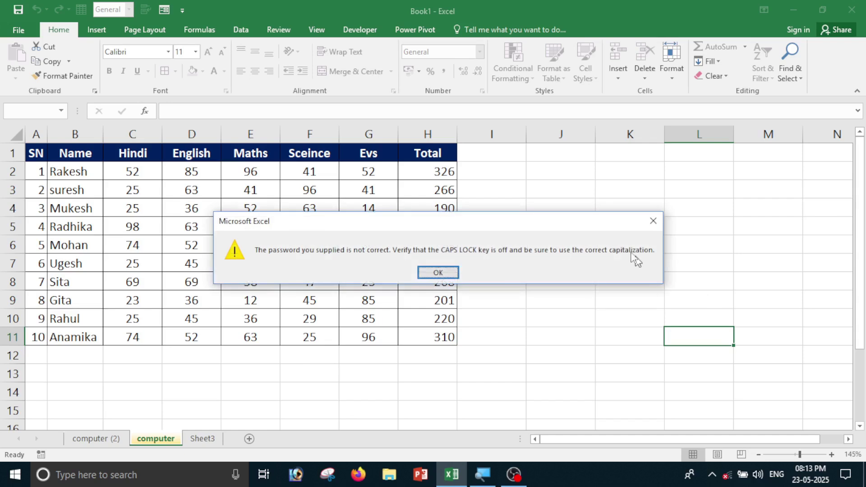
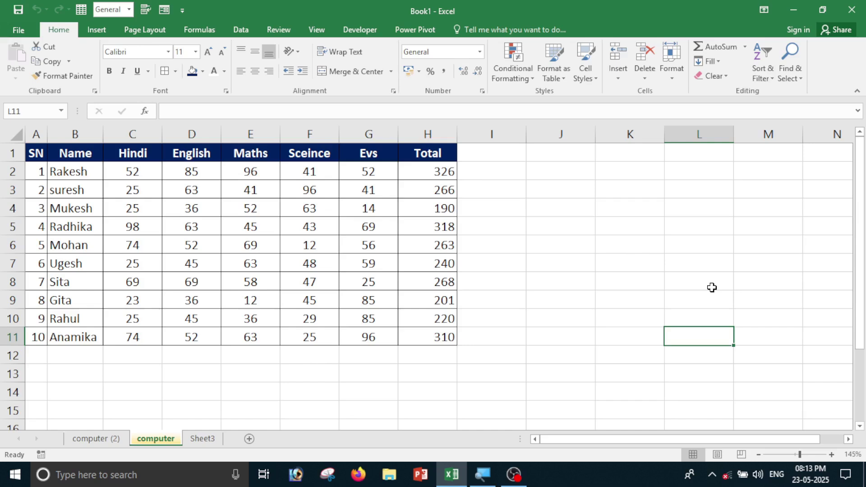
Type test text into empty cells J3, J9 and I7 to confirm the sheet accepts edits.
click(573, 193)
text(fdf)
click(559, 293)
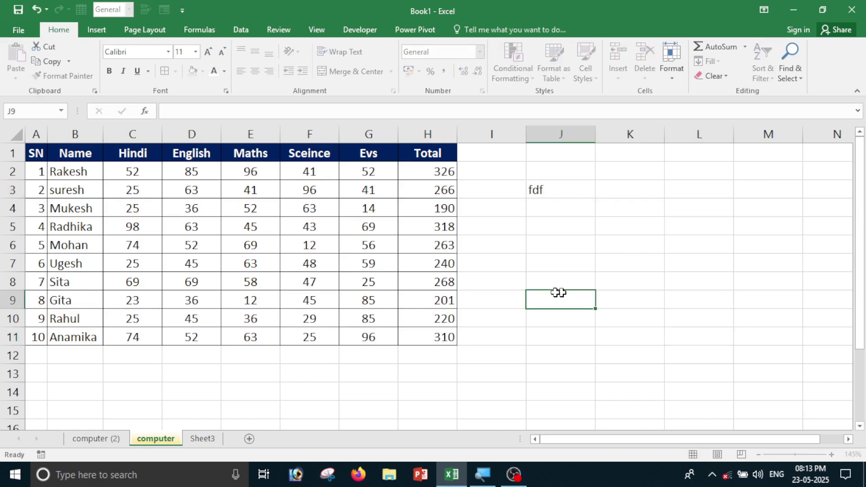
text(fdf)
click(520, 264)
text(df)
Change the Maths mark in E8 to 52 and clear the test text from I3:J12.
click(245, 282)
text(52)
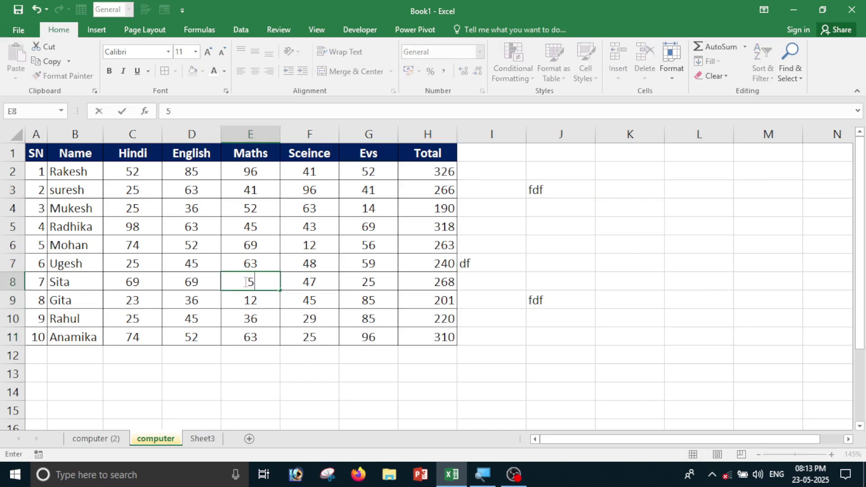
key(Return)
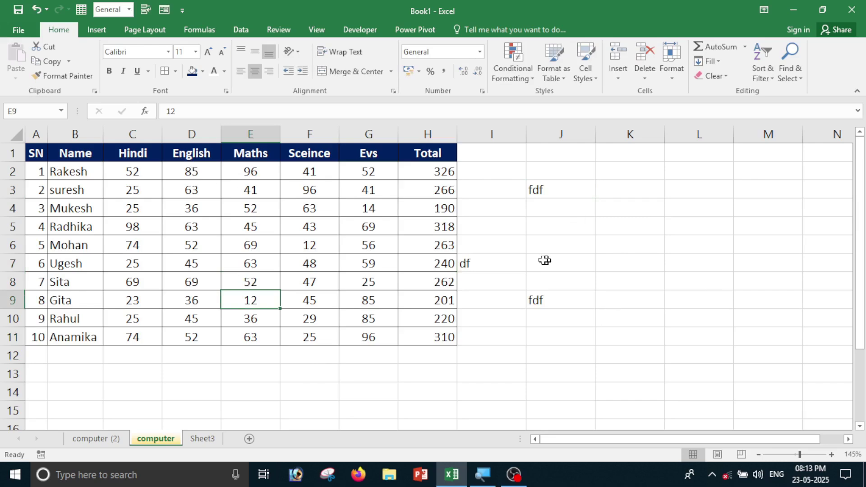
drag(499, 196, 550, 356)
key(Delete)
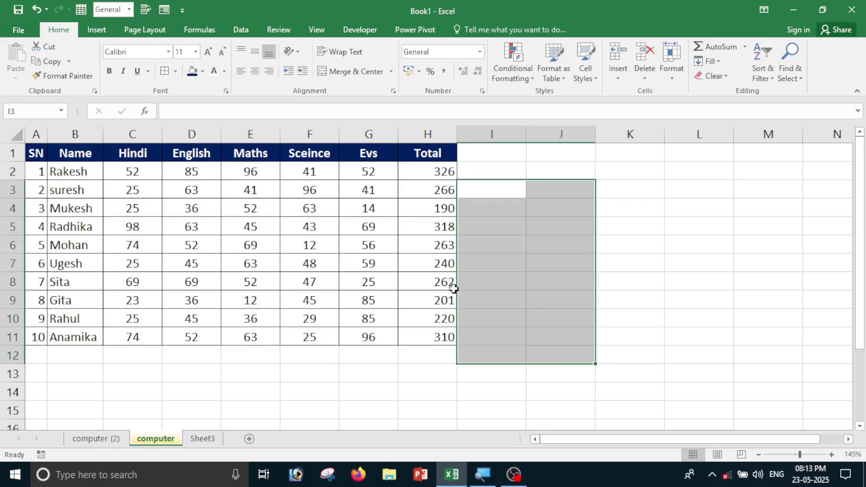
Toggle the Lock Cell setting on an empty cell outside the table.
click(675, 201)
click(682, 80)
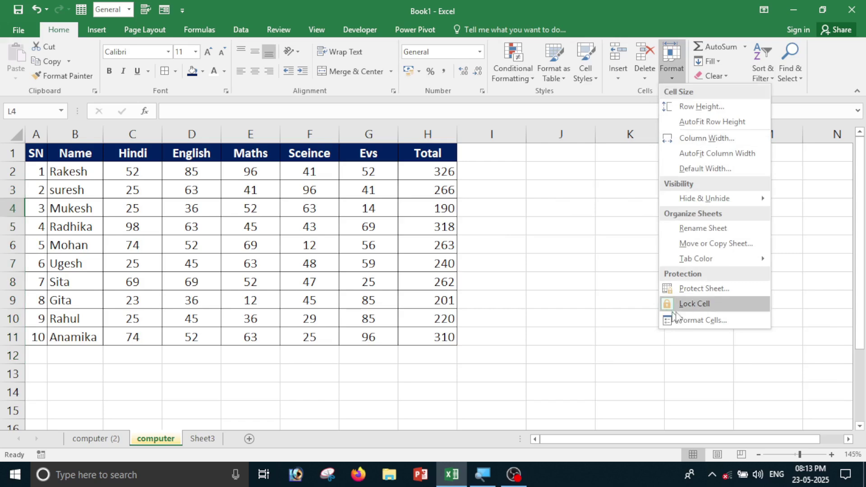
click(710, 311)
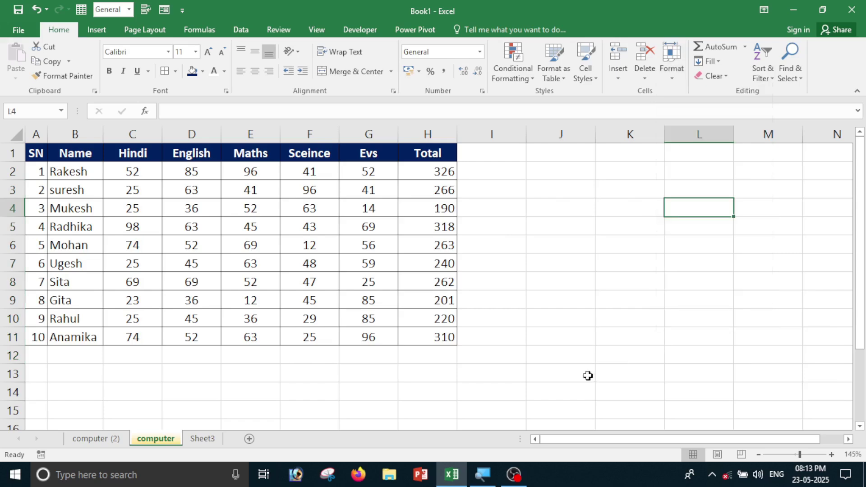
click(679, 73)
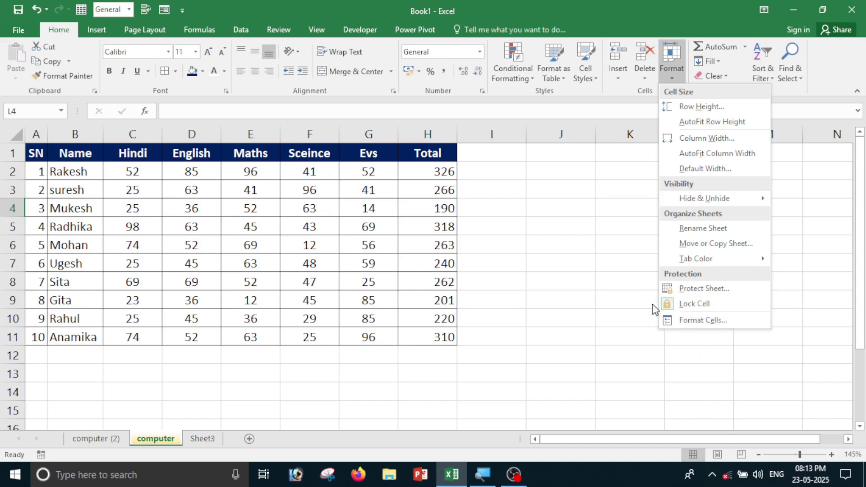
click(587, 332)
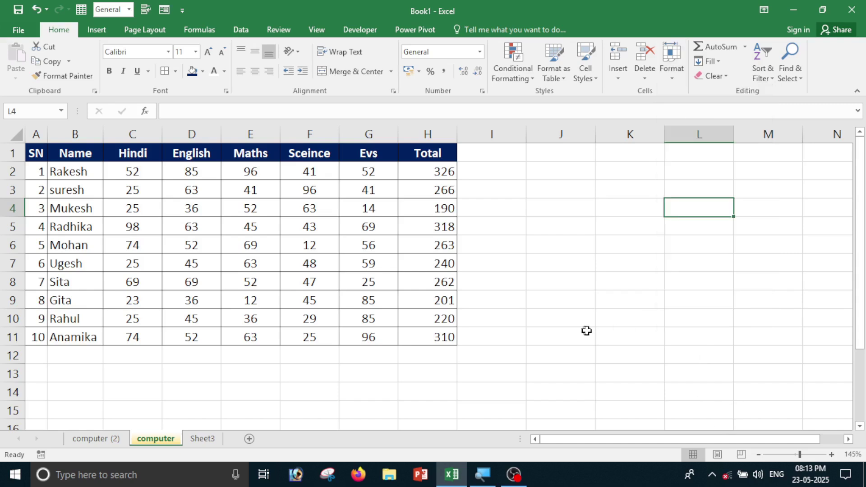
click(635, 334)
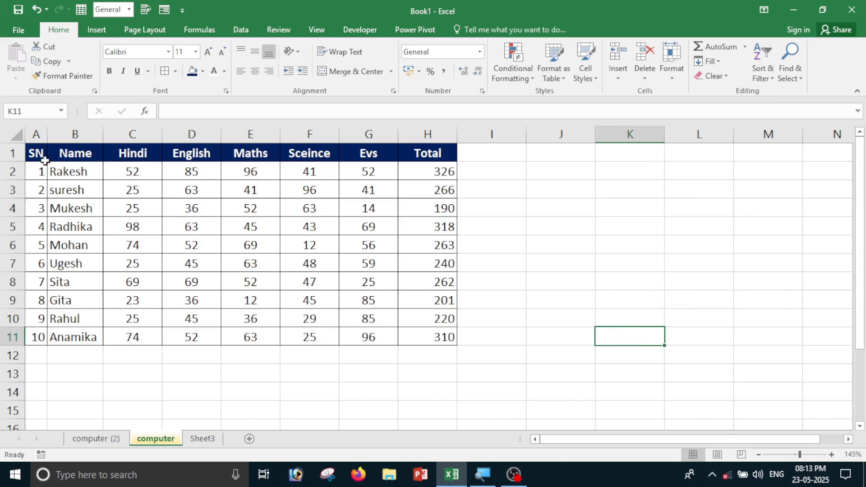
Toggle the lock setting for the whole marks table A1:H11.
drag(45, 160, 466, 353)
click(383, 424)
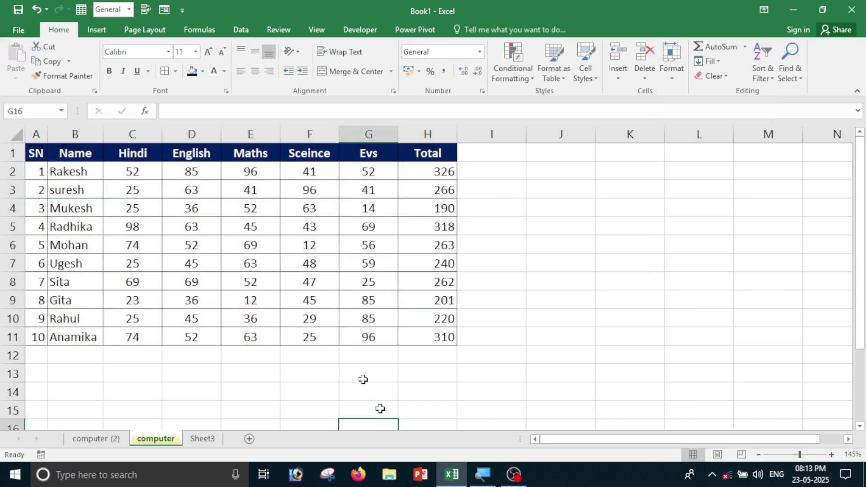
drag(45, 153, 434, 343)
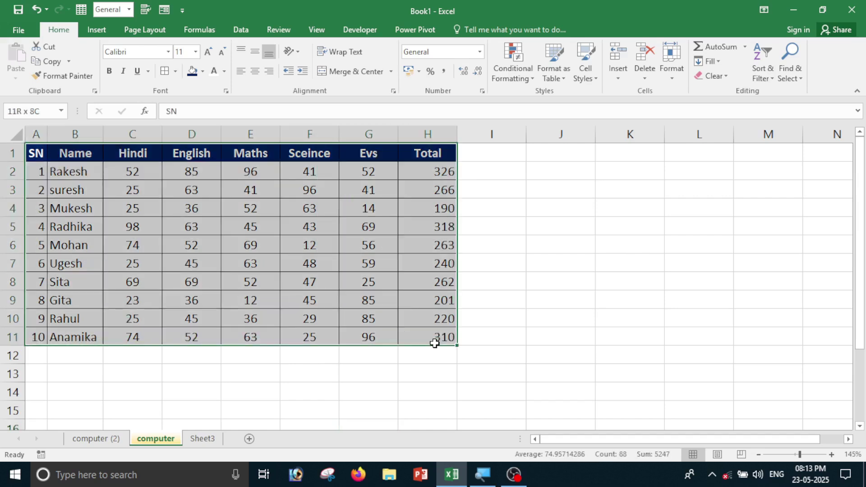
click(672, 64)
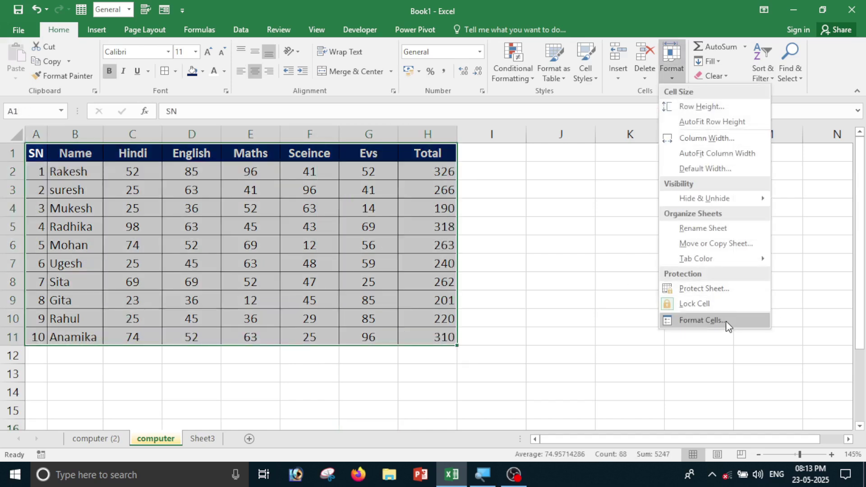
click(675, 312)
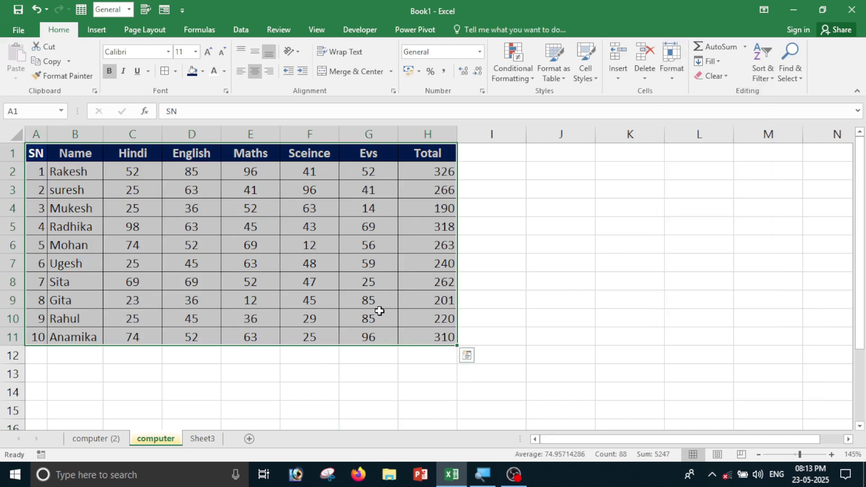
click(402, 388)
Unlock the score cells C2:G11 via Lock Cell and open the Protect Sheet settings.
drag(129, 171, 366, 337)
drag(421, 178, 431, 317)
click(556, 295)
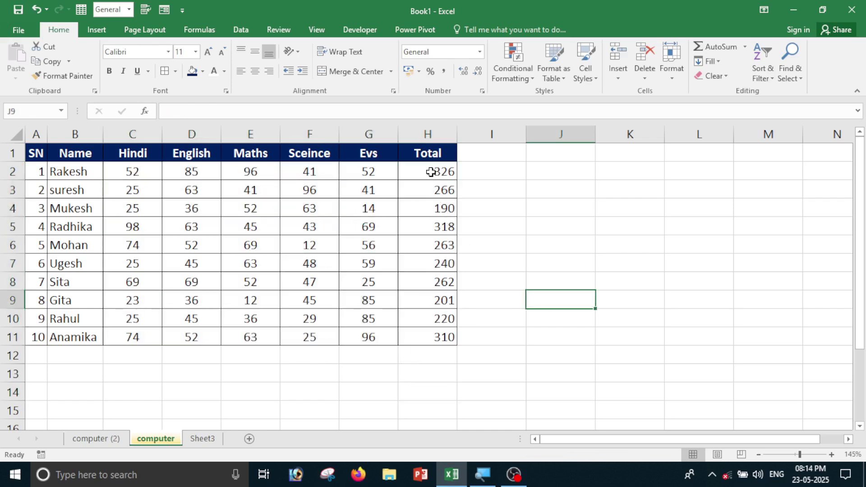
drag(431, 172, 421, 346)
drag(114, 174, 336, 334)
drag(429, 188, 430, 317)
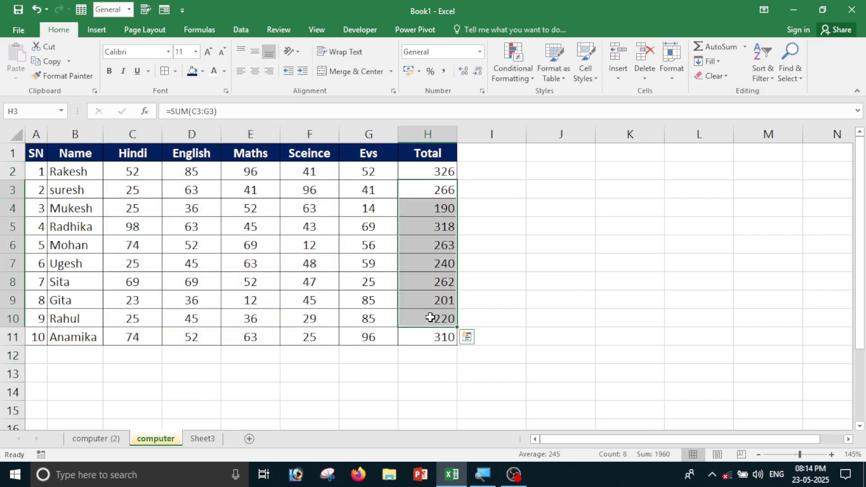
click(424, 406)
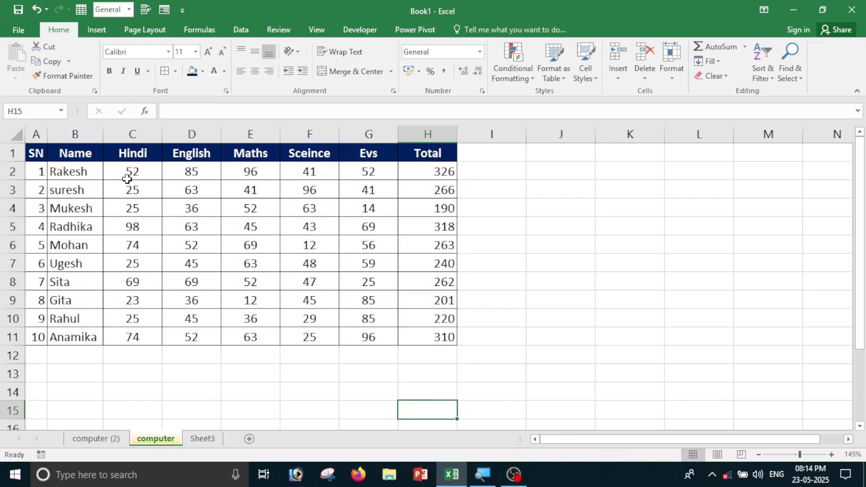
drag(126, 171, 365, 338)
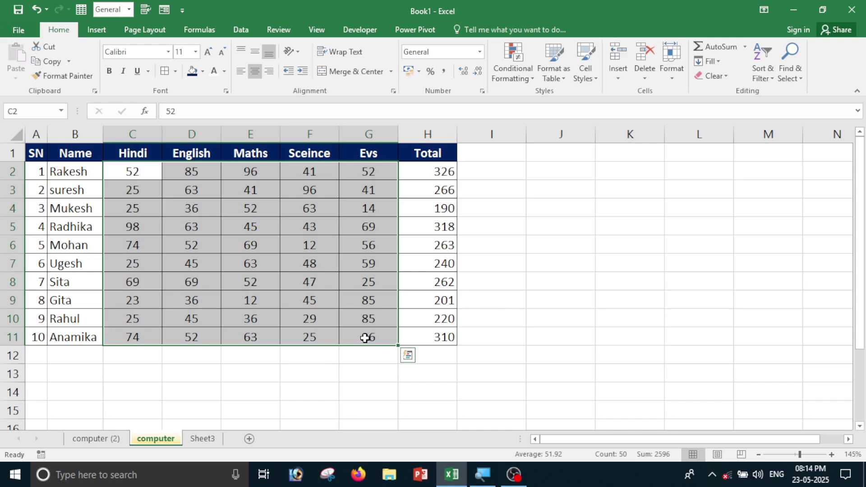
click(672, 64)
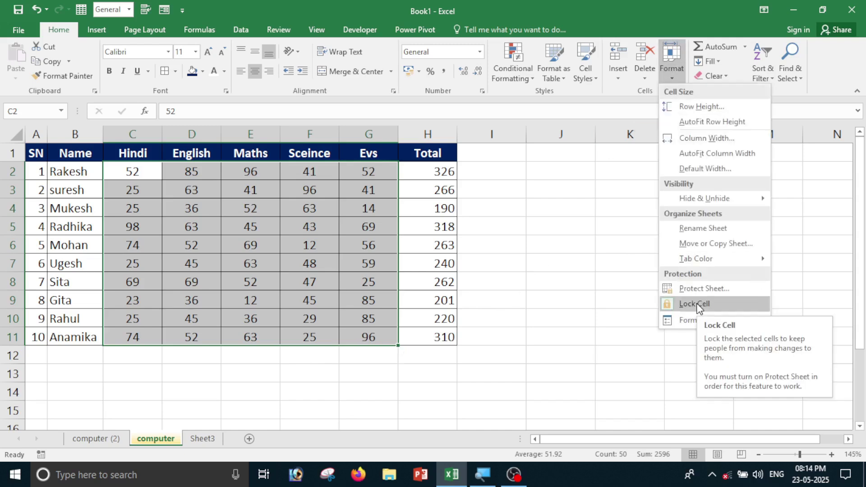
click(697, 304)
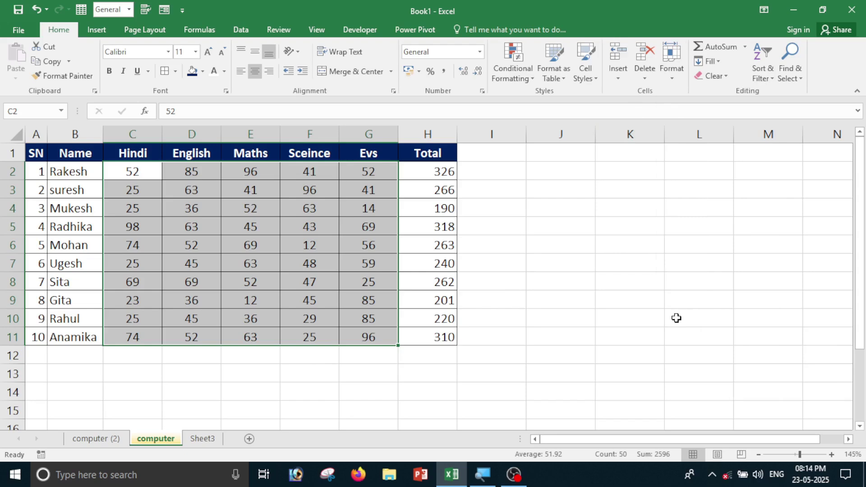
click(673, 81)
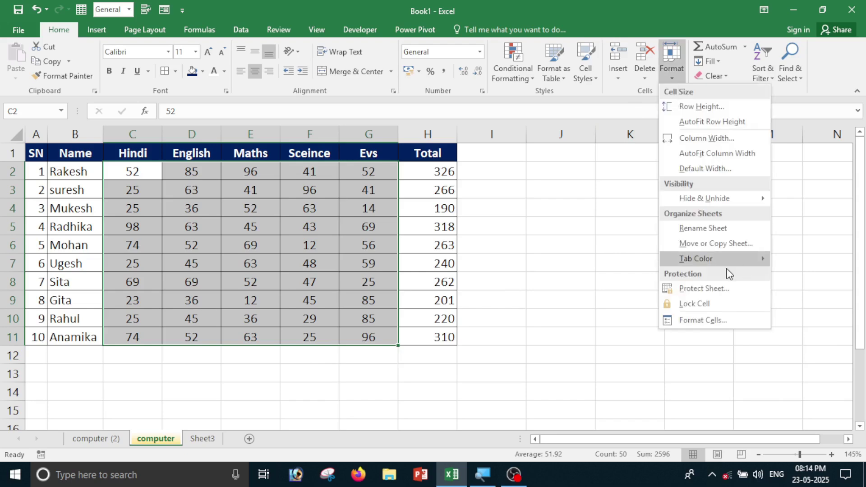
click(689, 289)
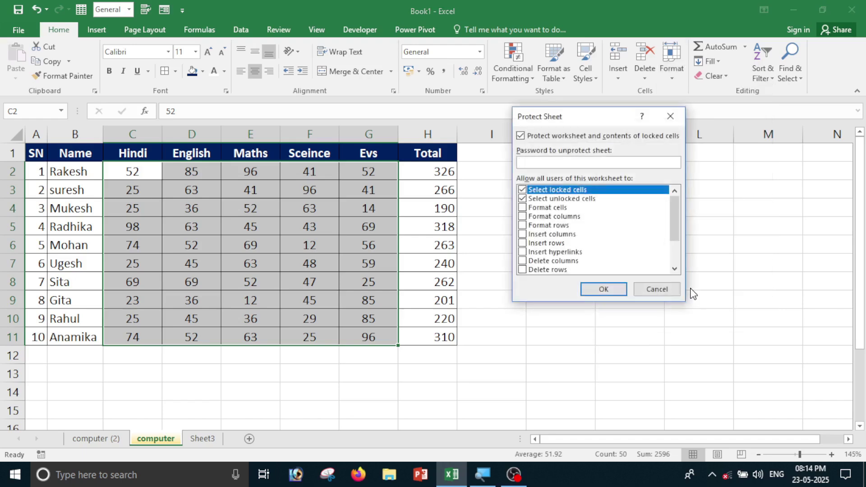
Confirm the password twice to protect the computer sheet.
click(596, 289)
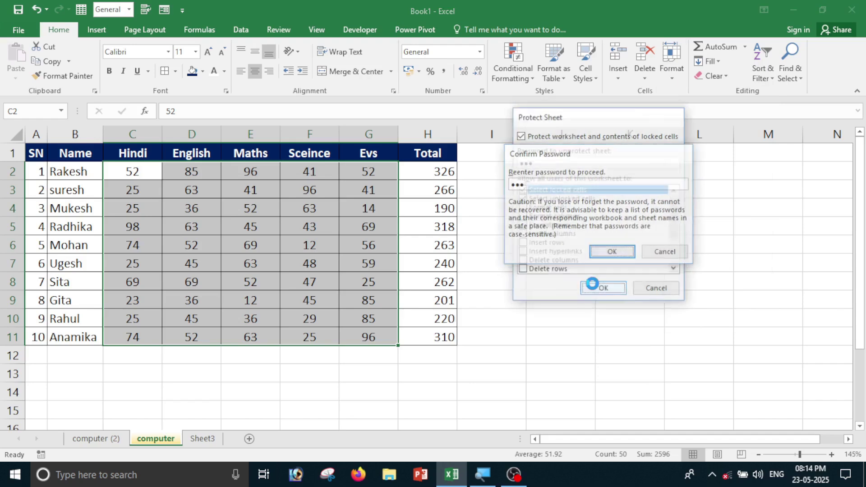
key(Return)
click(593, 284)
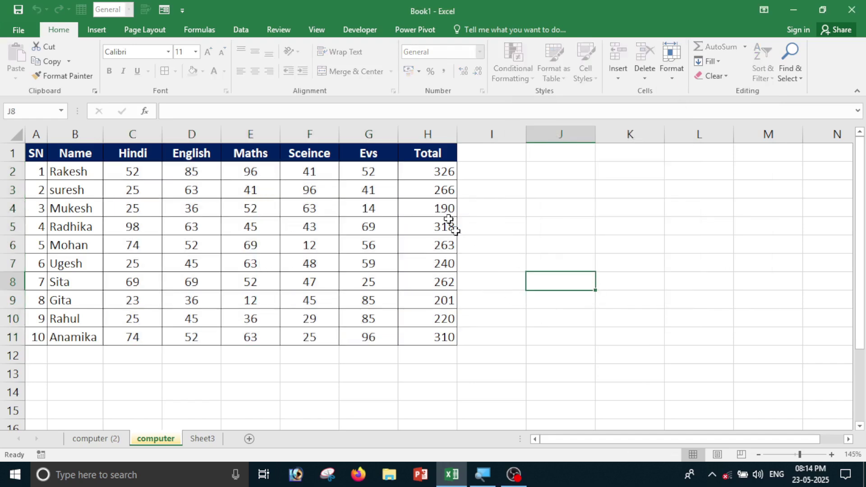
Try editing H3, L7 and K13, dismissing each protected-sheet warning.
click(438, 197)
double_click(438, 198)
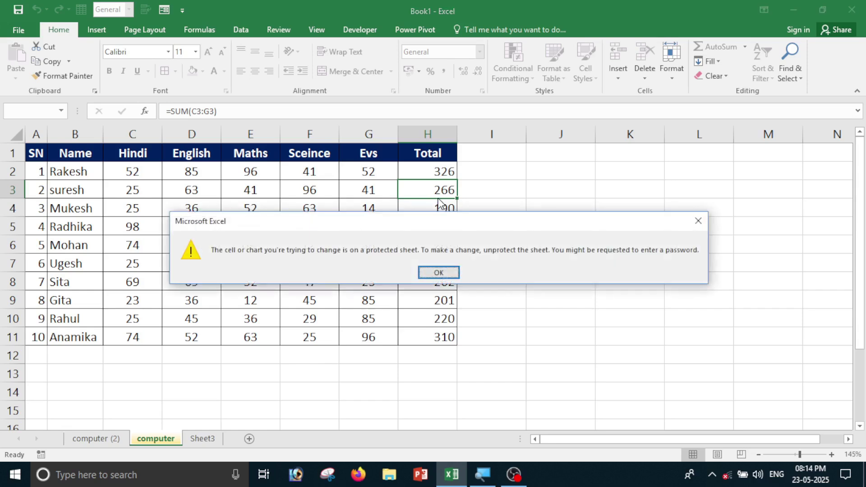
click(439, 272)
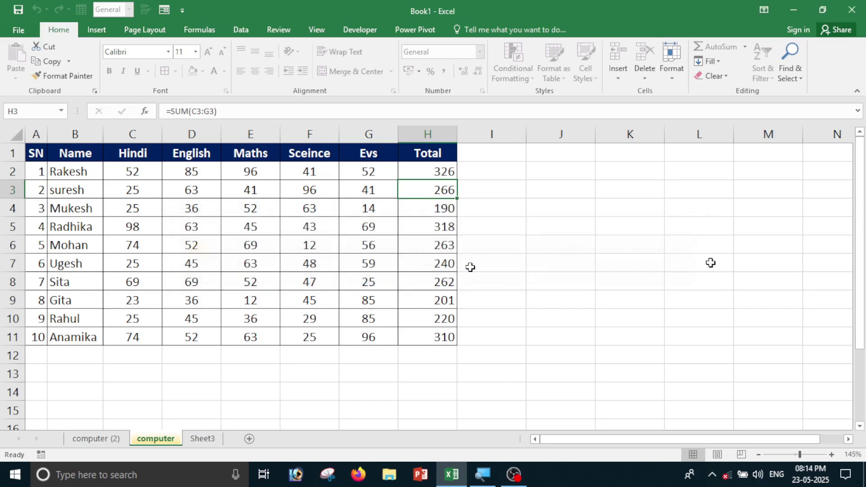
click(713, 263)
double_click(713, 263)
click(438, 272)
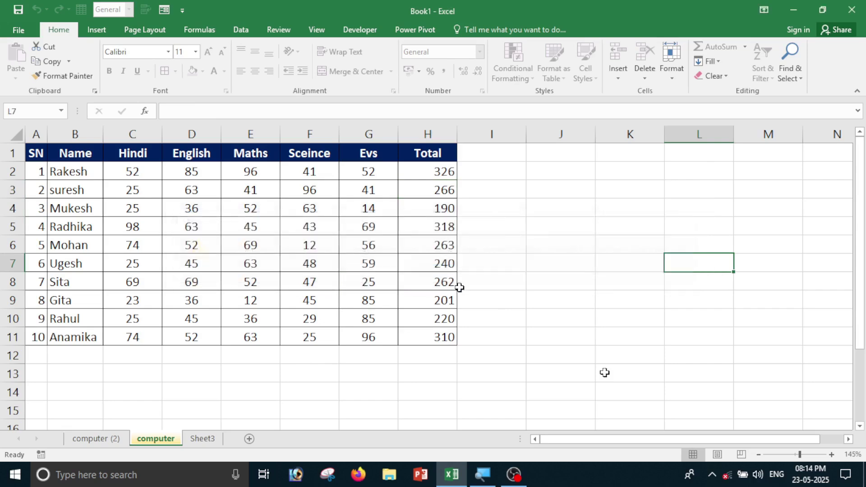
click(632, 375)
double_click(634, 378)
click(438, 272)
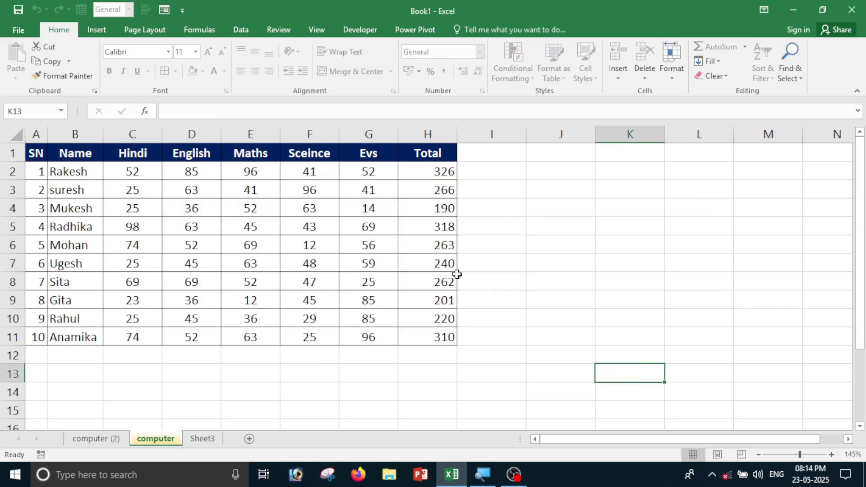
Enter Hindi marks 52, 63, 85, 12, 52 and 63 down C5:C10.
click(145, 219)
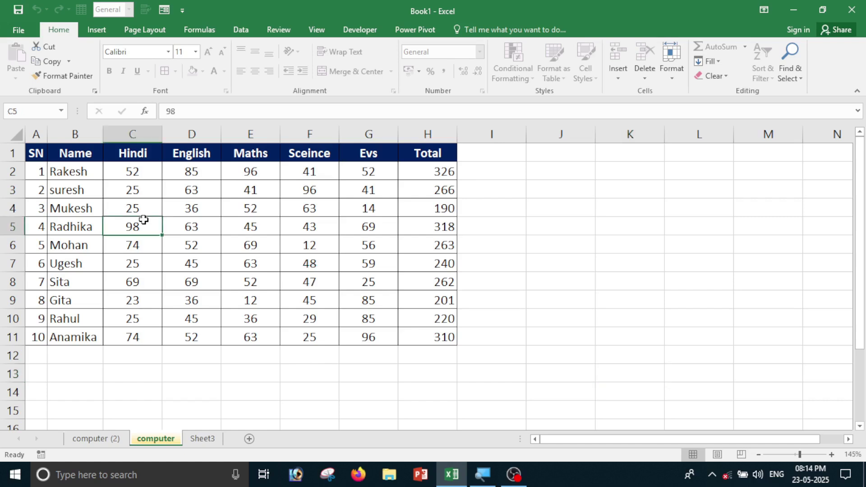
text(52)
key(Return)
text(63)
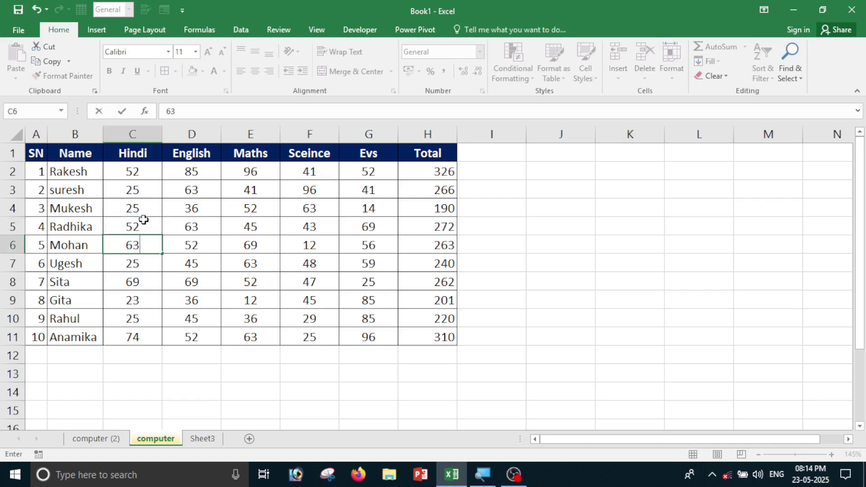
key(Return)
text(85)
key(Return)
text(12)
key(Return)
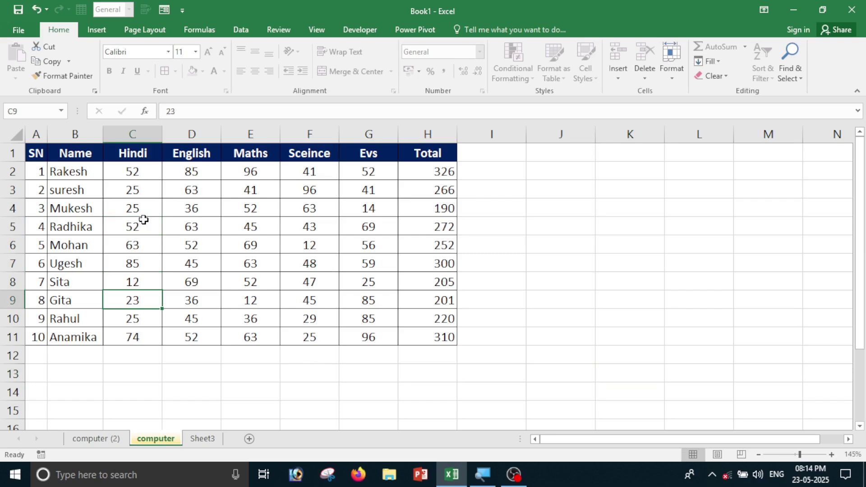
text(52)
key(Return)
text(63)
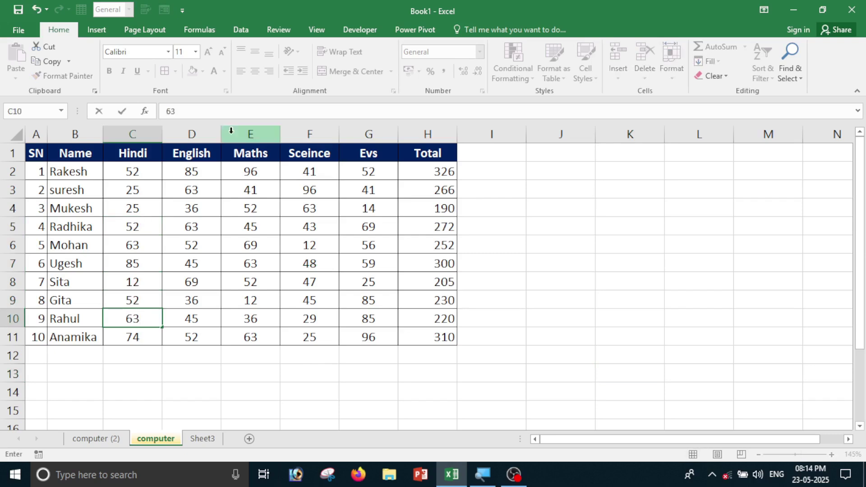
Review the recalculated totals in H3:H9 and open the Format options.
drag(439, 180, 432, 307)
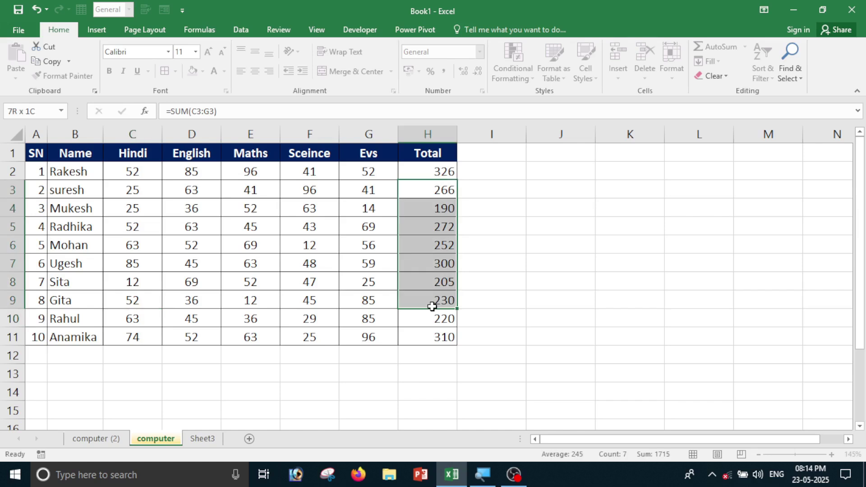
click(532, 385)
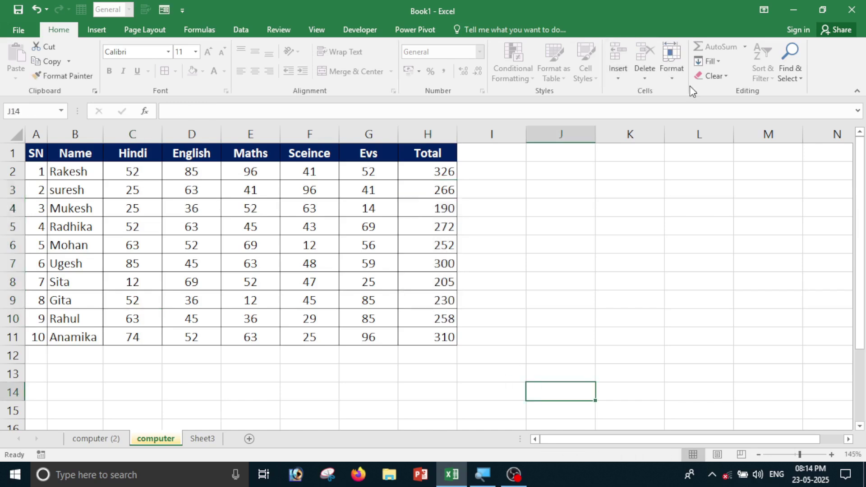
click(672, 57)
Unprotect the computer sheet and toggle the lock on marks C2:G11.
click(715, 291)
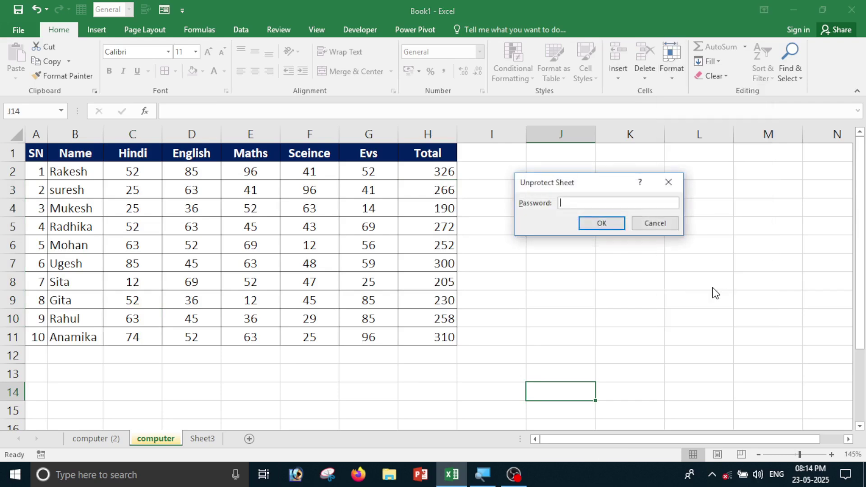
key(Return)
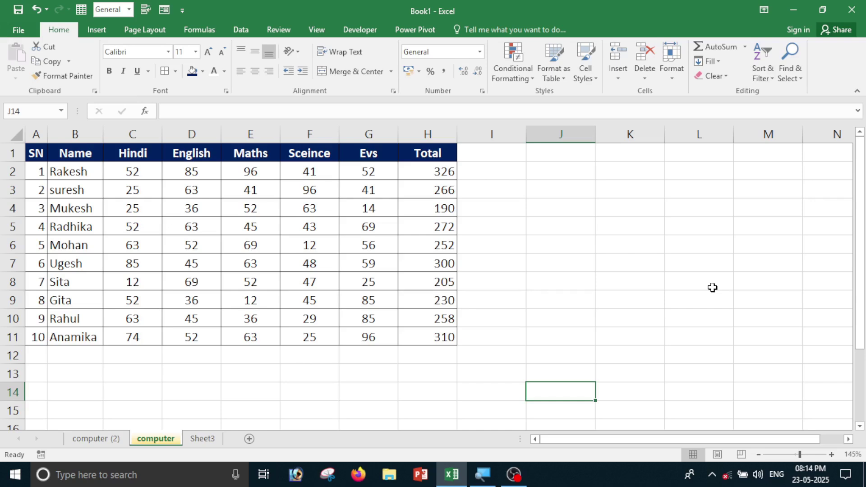
drag(120, 168, 361, 329)
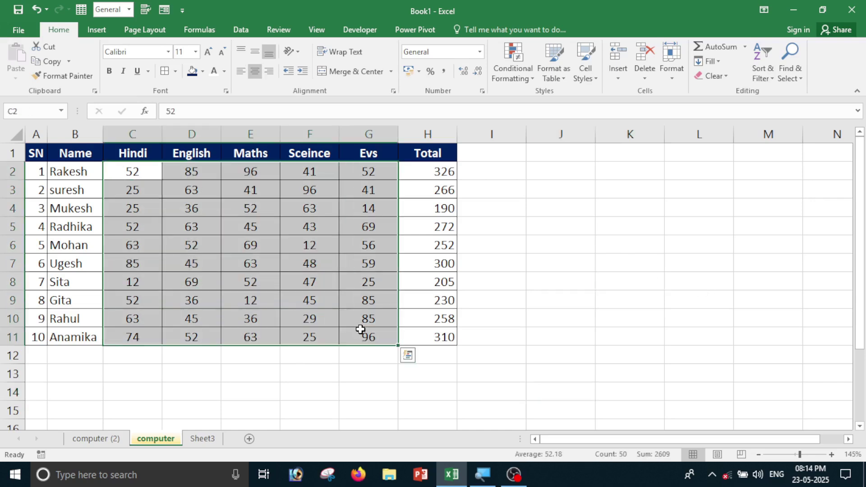
click(672, 73)
click(682, 304)
click(587, 316)
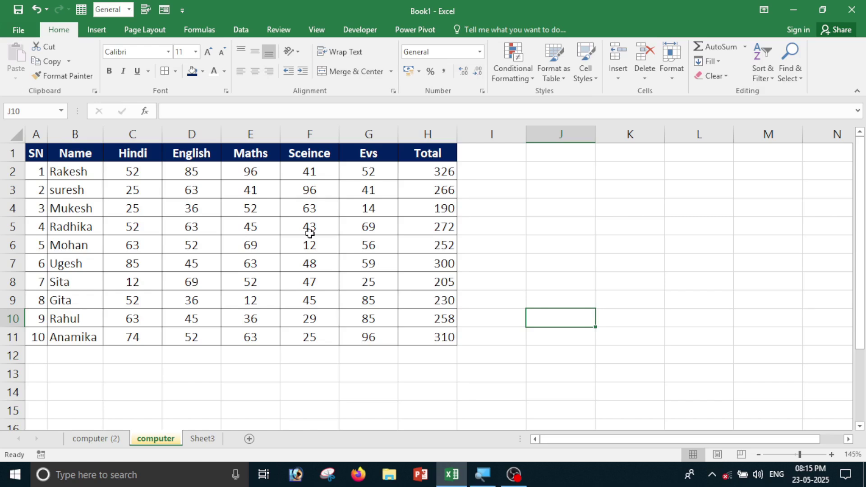
Open Format Cells and browse the Currency, Scientific, Number, Text and Special categories.
click(670, 74)
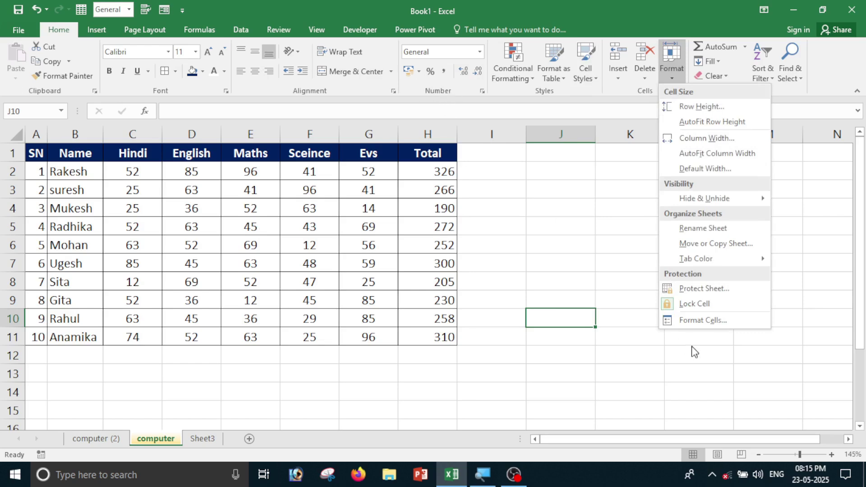
click(683, 318)
click(465, 133)
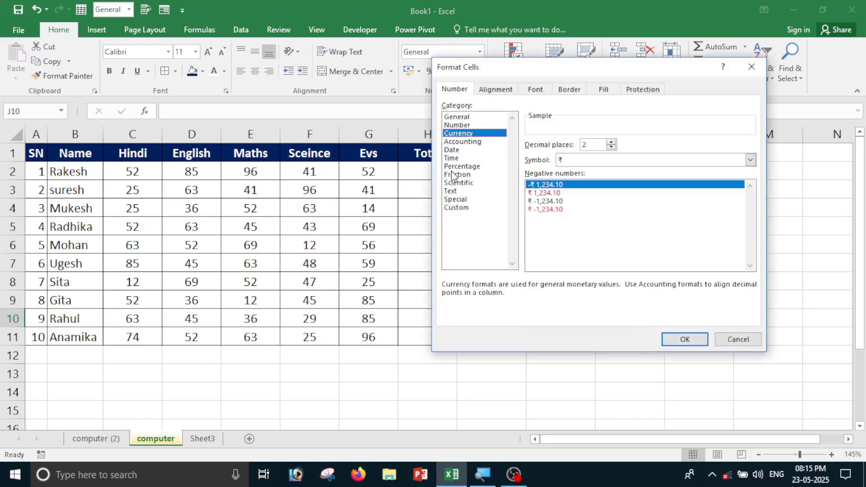
click(454, 182)
key(Up)
key(Up)
key(Up)
key(Up)
key(Up)
key(Up)
key(Up)
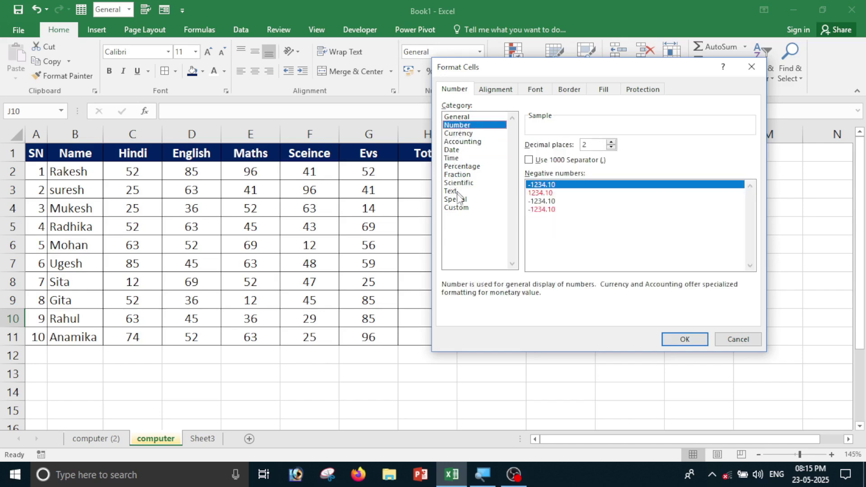
click(451, 191)
click(456, 199)
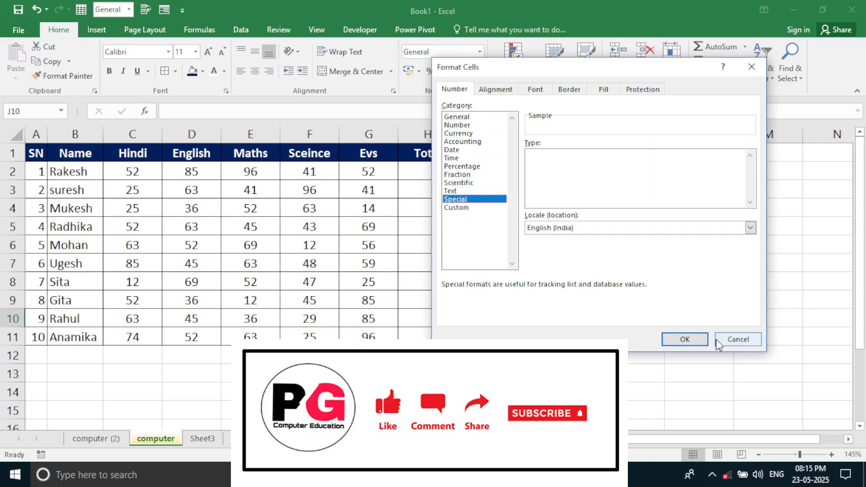
Cancel Format Cells and open the AutoSum list on Book1's Sheet1 marks table.
click(736, 339)
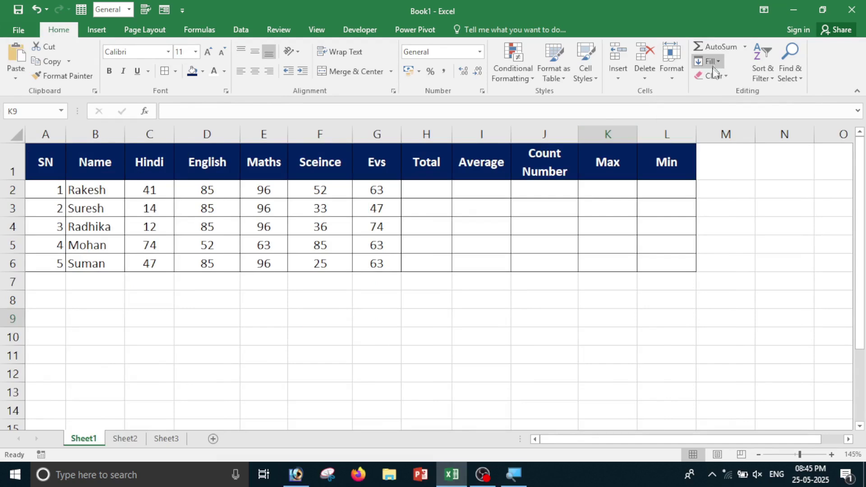
click(745, 47)
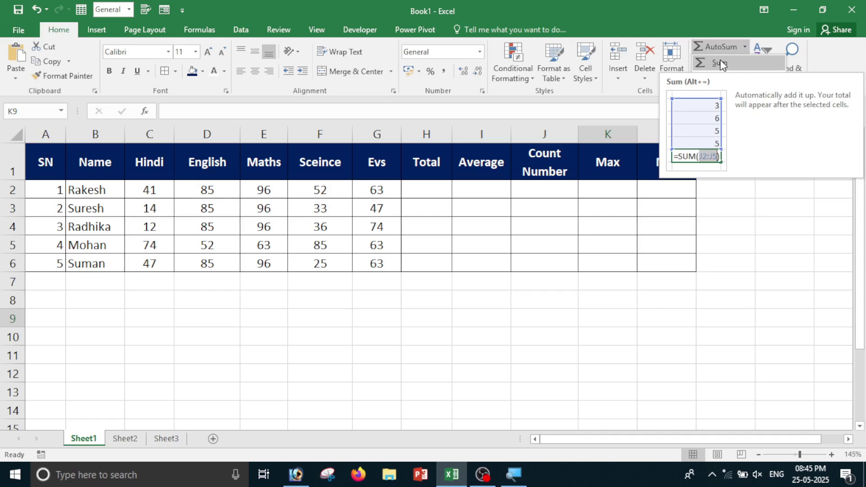
Enter =SUM(C2:G2) in H2 for the first student's total of 337.
click(796, 199)
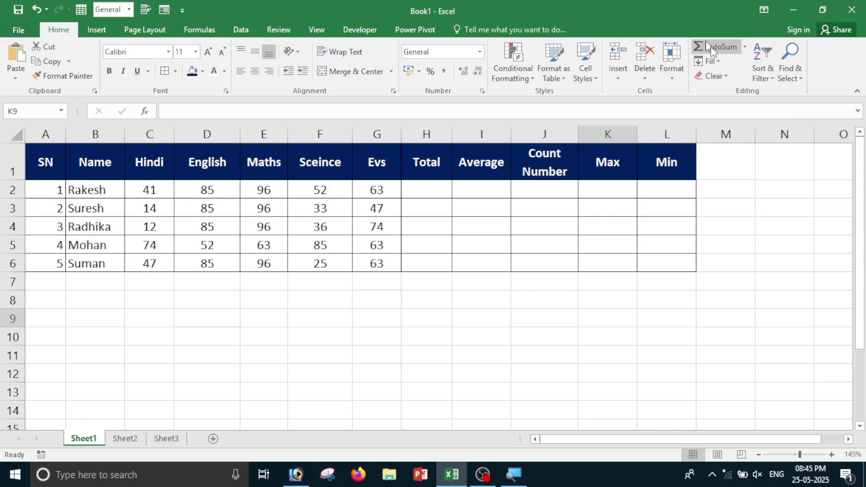
click(744, 46)
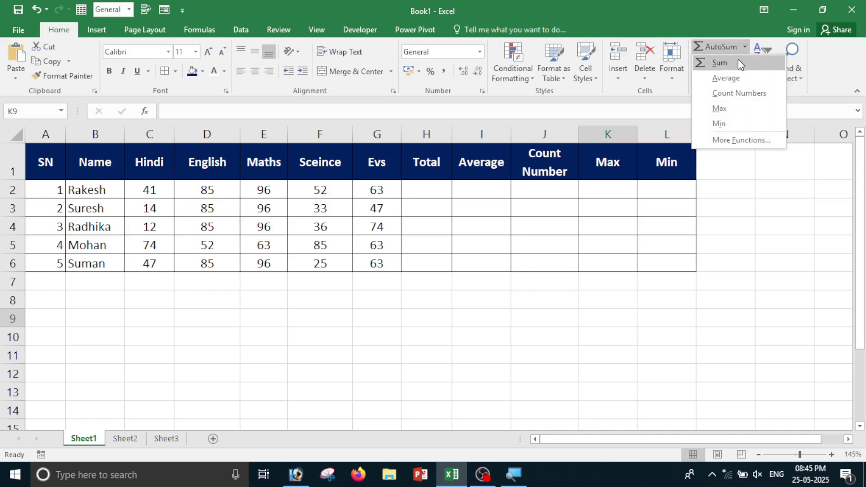
click(766, 213)
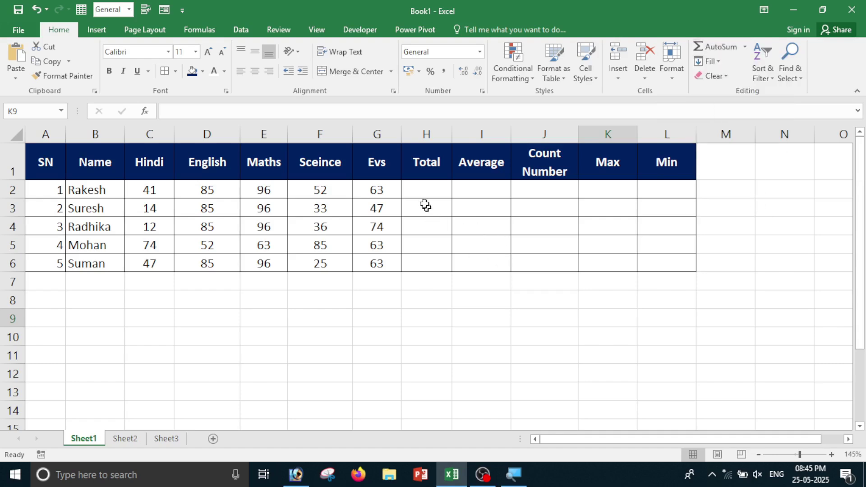
drag(148, 190, 377, 265)
click(424, 187)
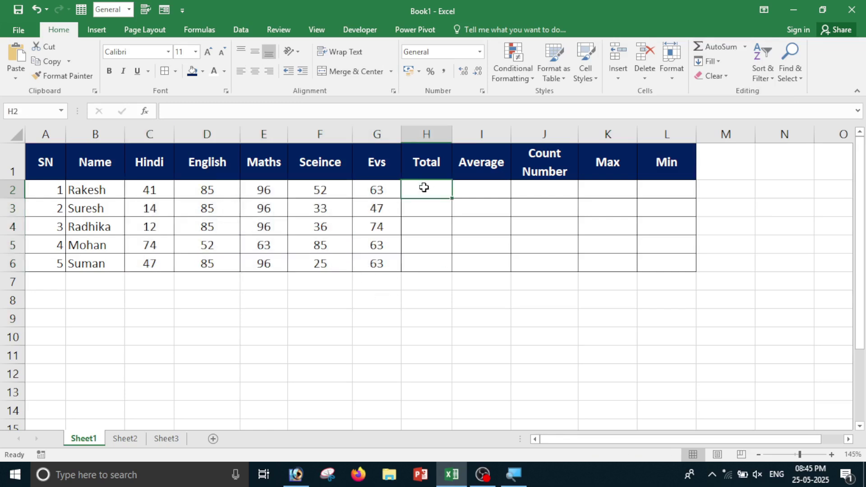
click(715, 50)
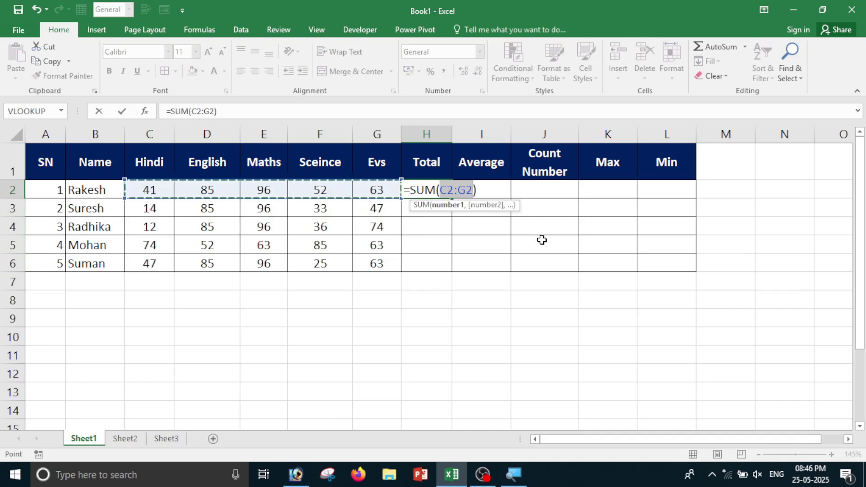
key(Return)
click(430, 187)
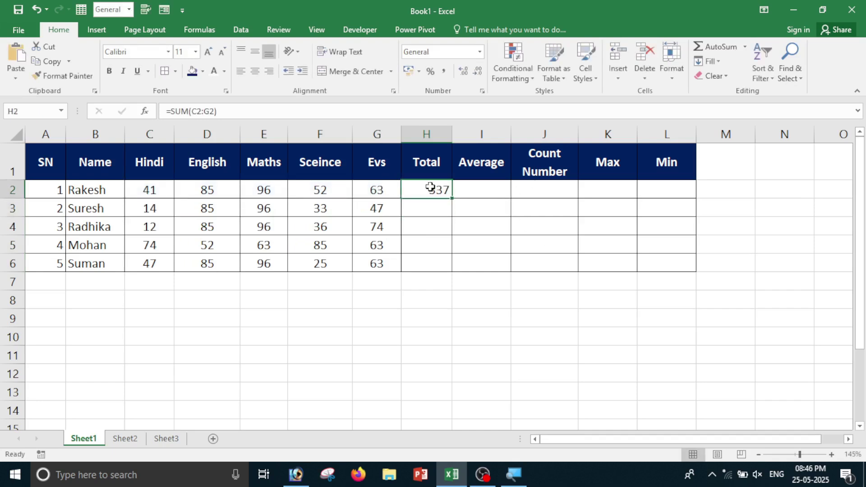
Sum row 3 in H3 and fill the SUM formula down to H6.
click(431, 210)
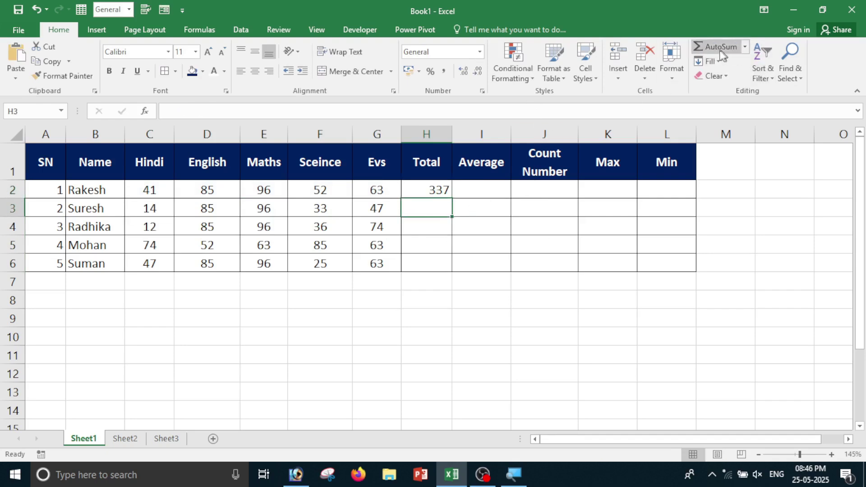
click(745, 47)
click(734, 67)
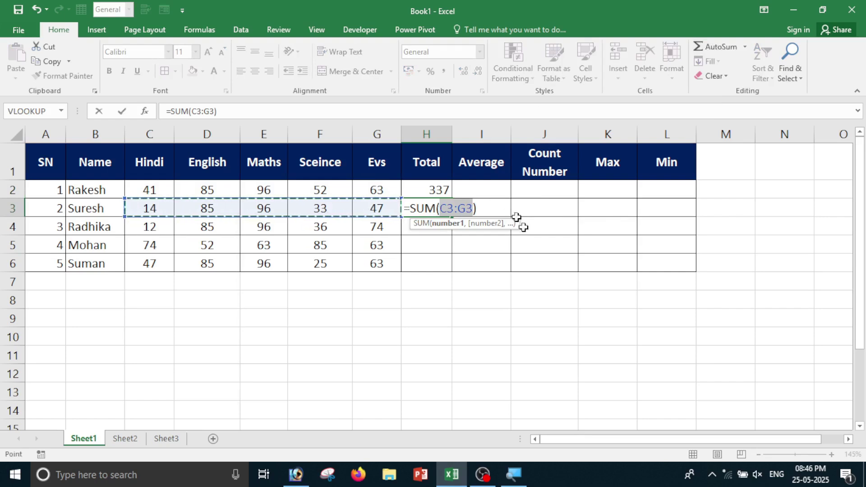
key(Return)
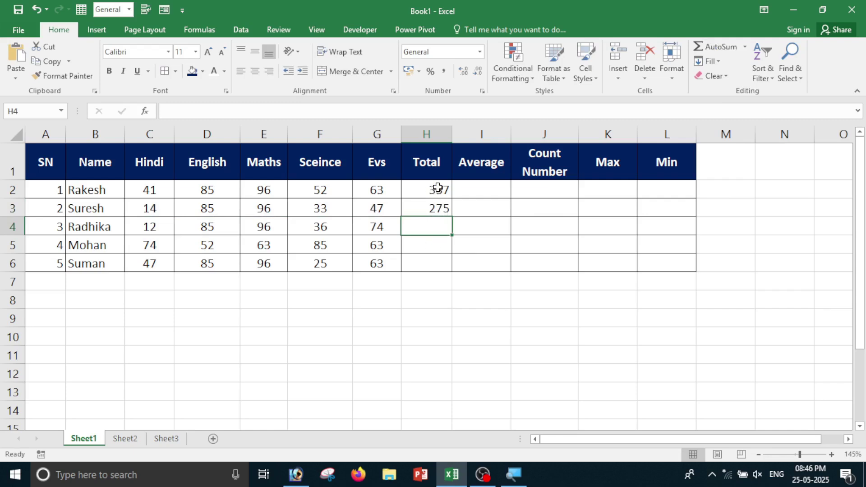
drag(438, 187, 444, 272)
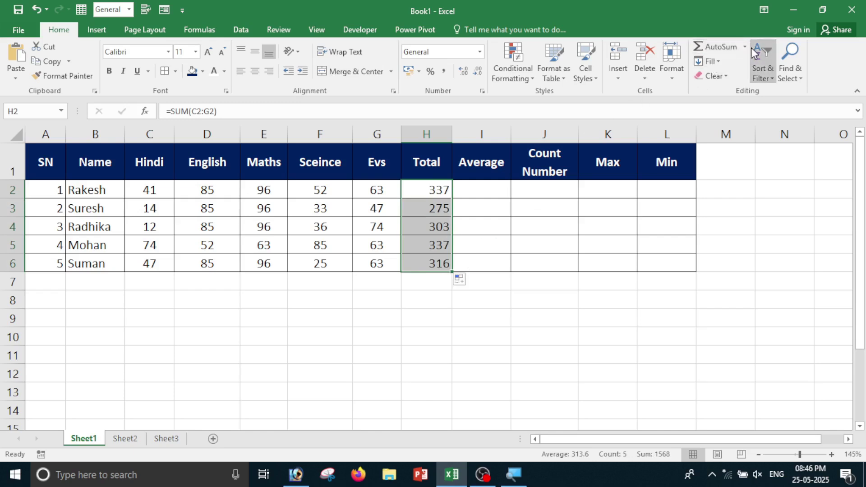
click(477, 197)
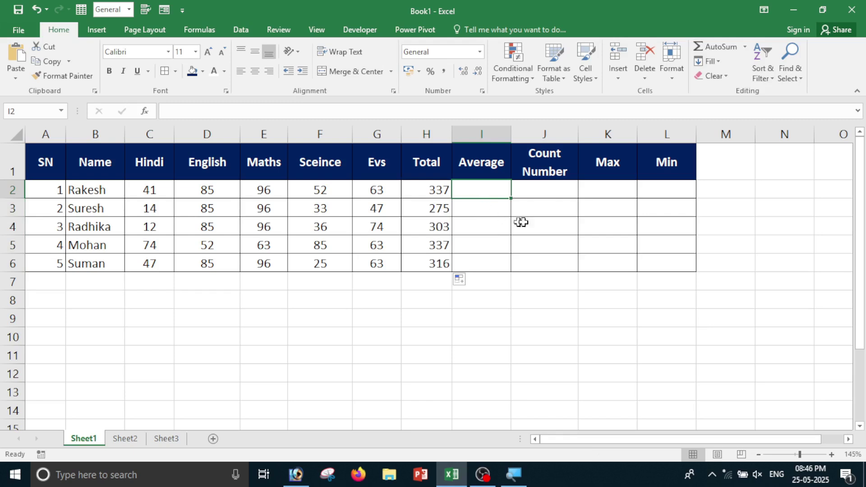
Enter =AVERAGE(C2:G2) in I2, giving 67.4.
click(745, 46)
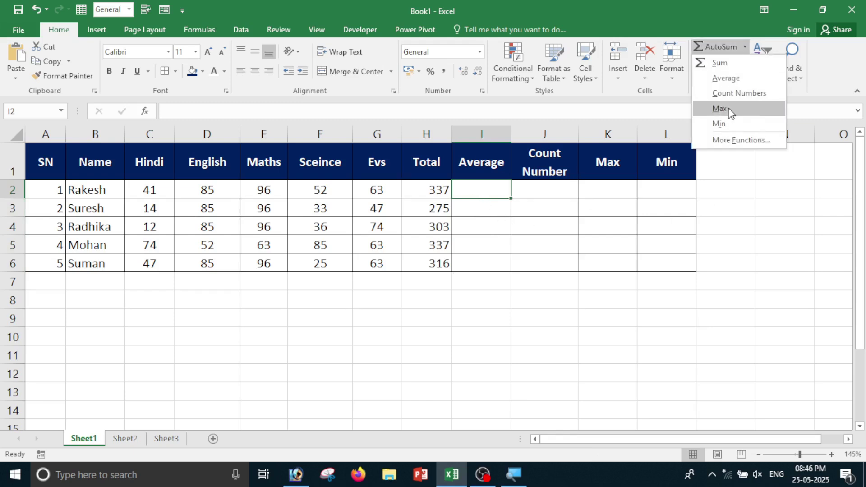
click(721, 79)
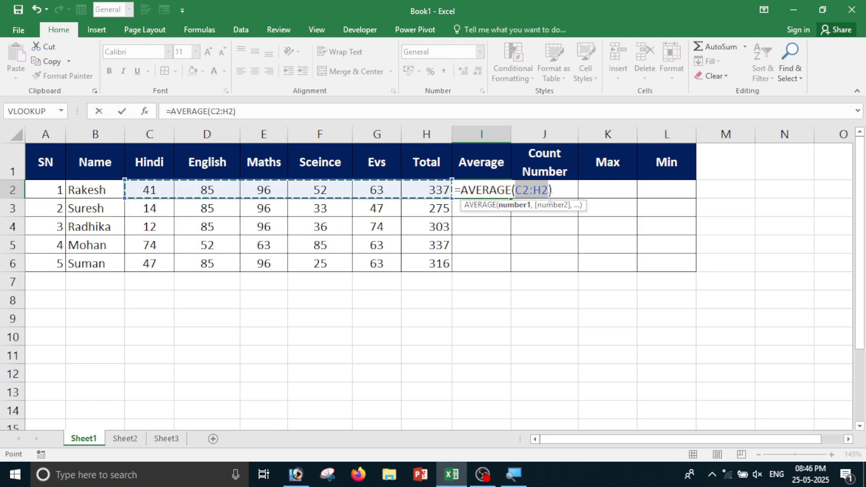
key(BackSpace)
drag(140, 195, 376, 186)
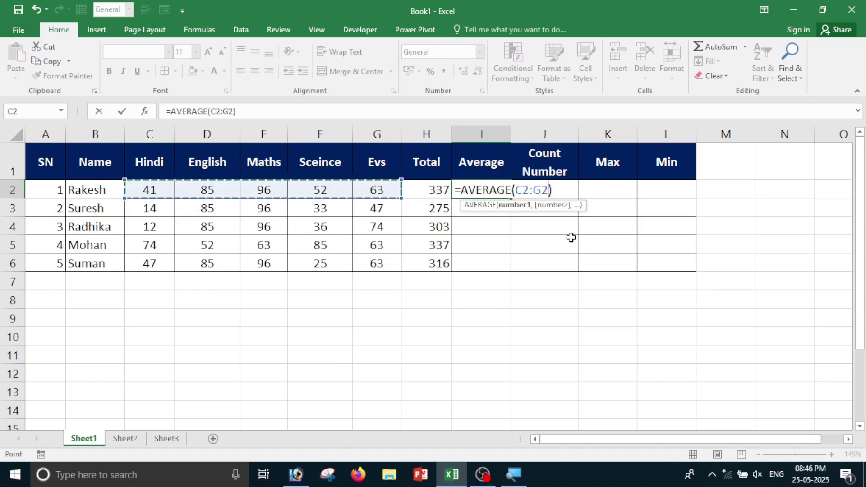
key(Return)
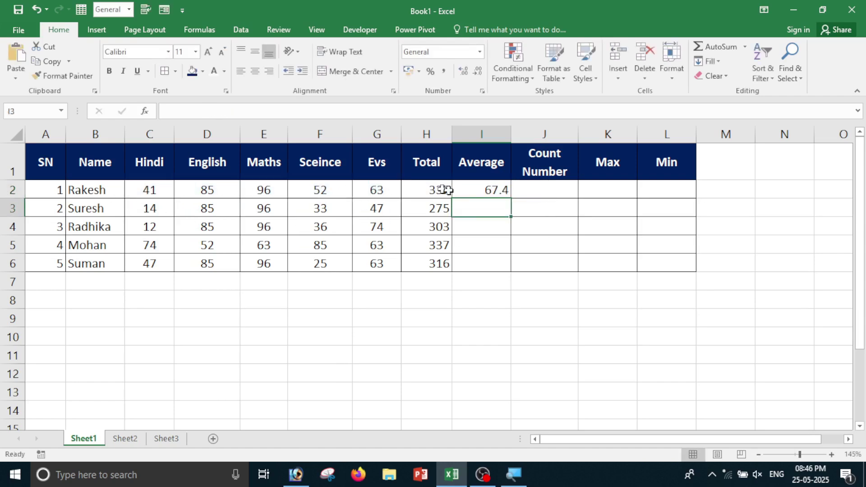
click(487, 194)
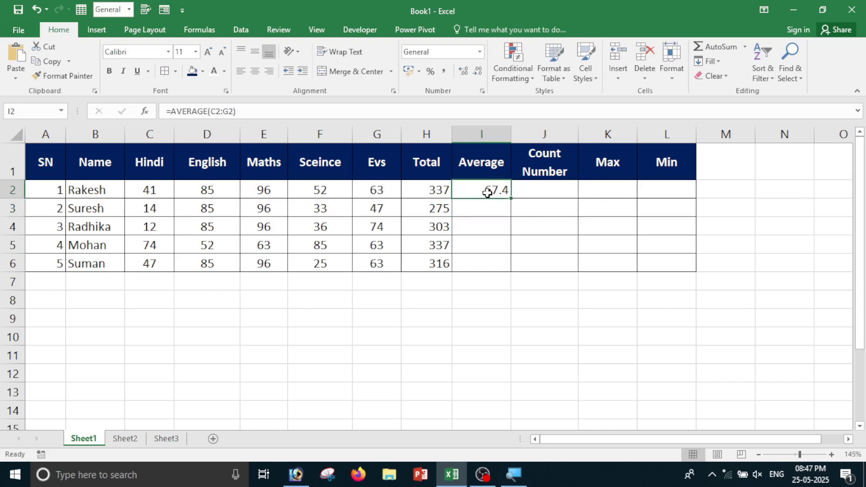
Enter =AVERAGE(C3:G3) in I3 and extend the averages down to I6.
click(487, 208)
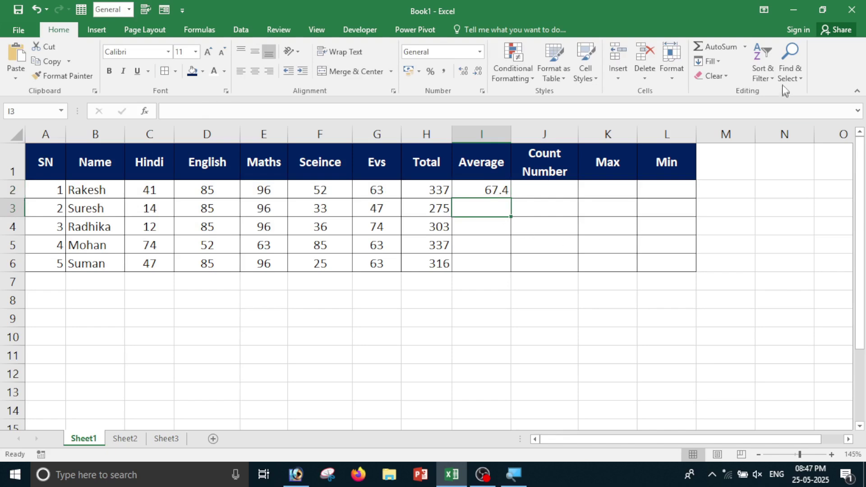
click(746, 47)
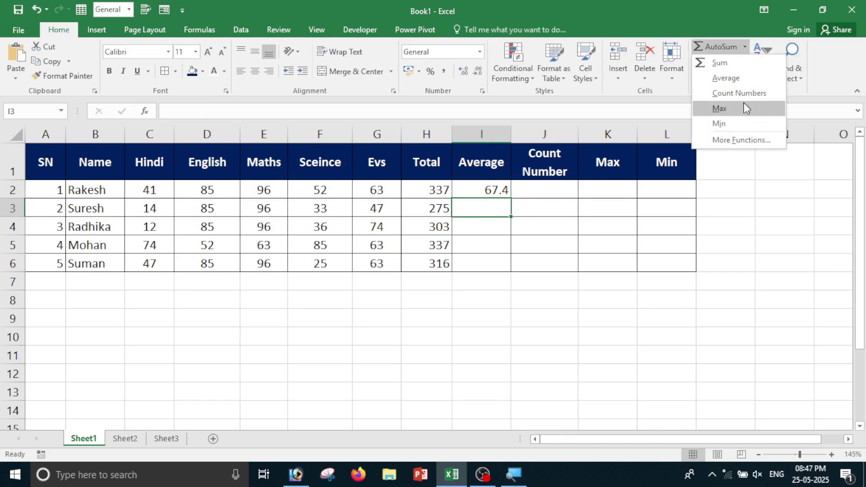
click(738, 81)
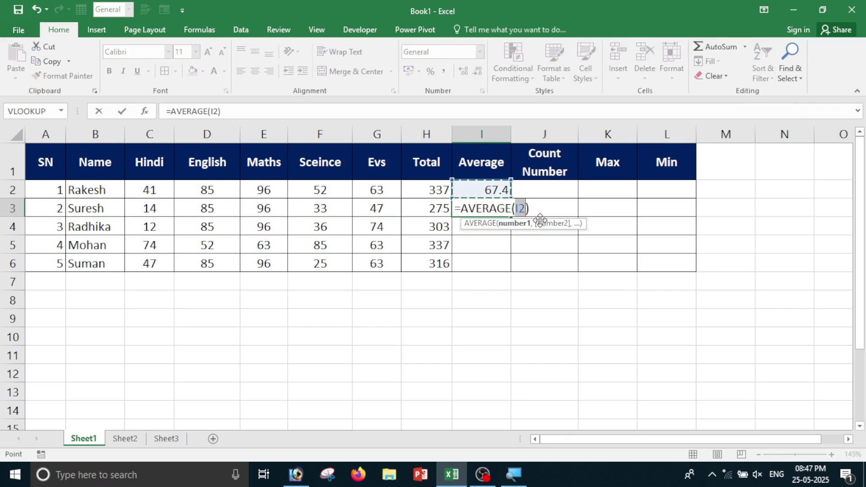
key(BackSpace)
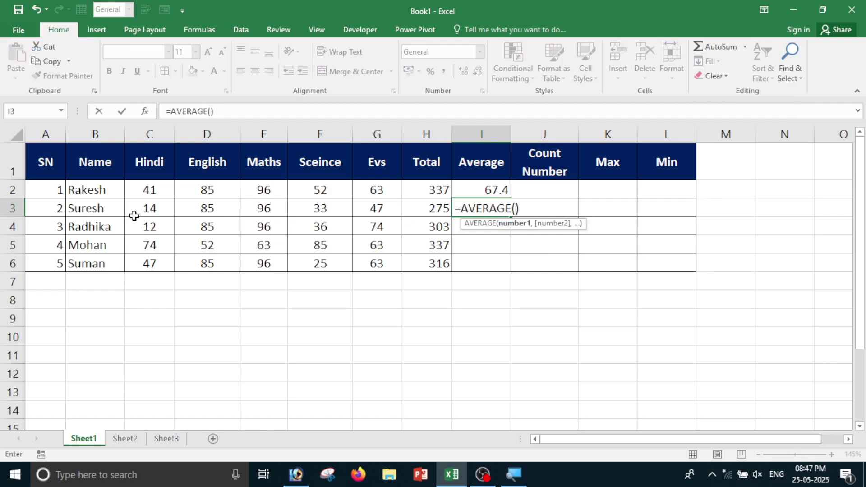
drag(141, 206, 384, 207)
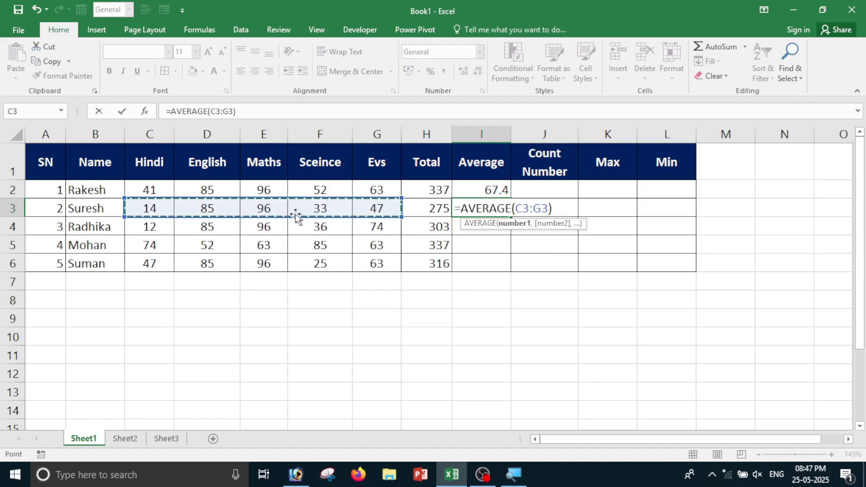
key(Return)
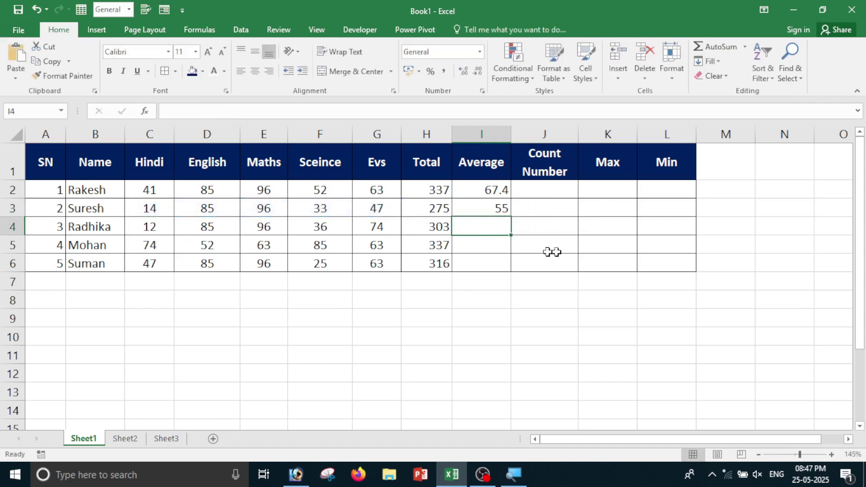
click(495, 203)
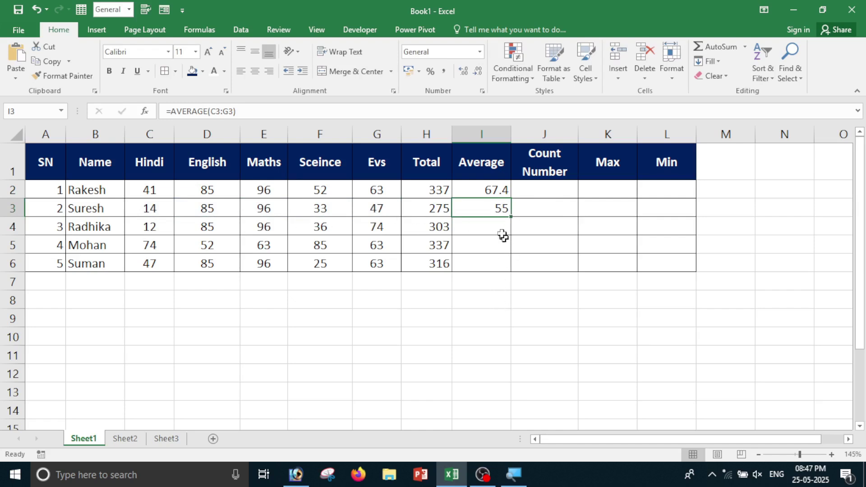
drag(485, 190, 506, 265)
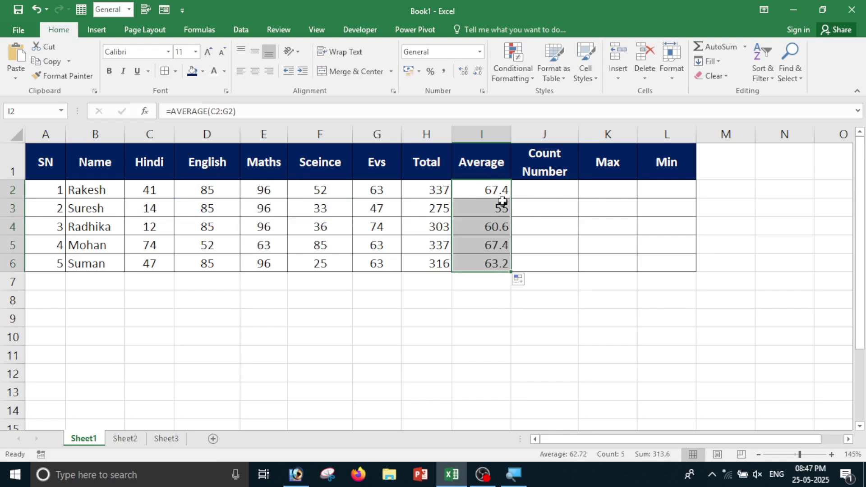
click(489, 326)
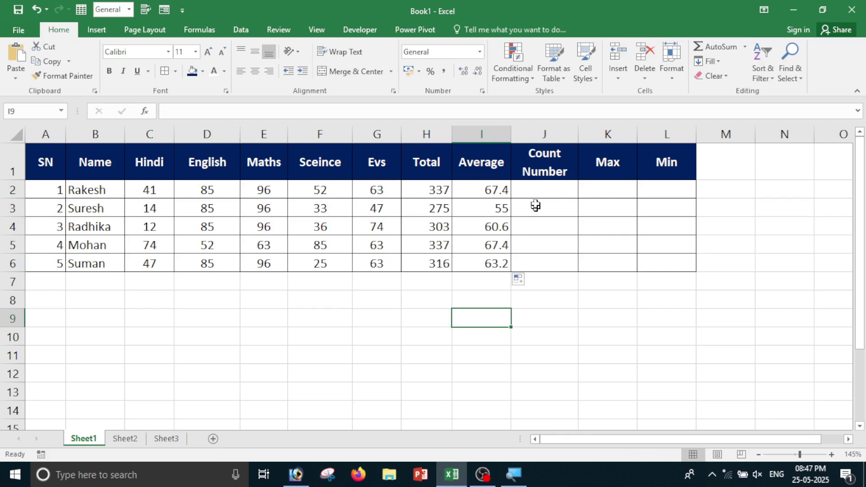
Enter a COUNT formula over C2:G2 in J2, returning 5.
click(540, 187)
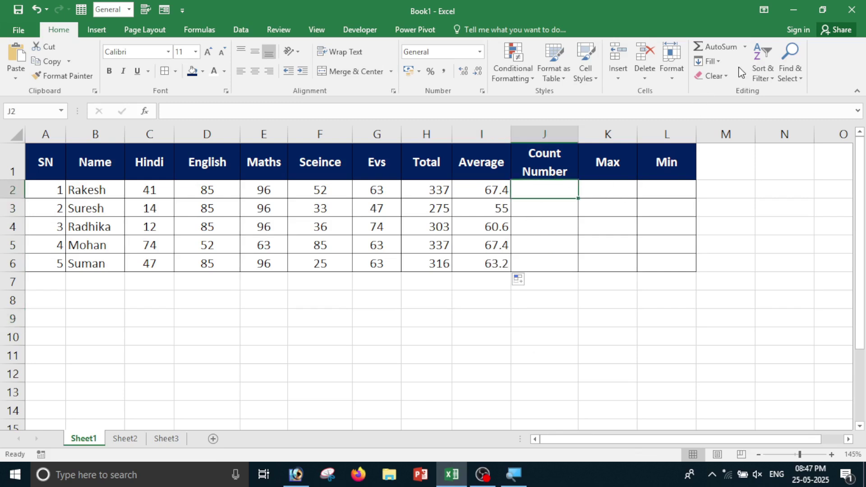
click(747, 49)
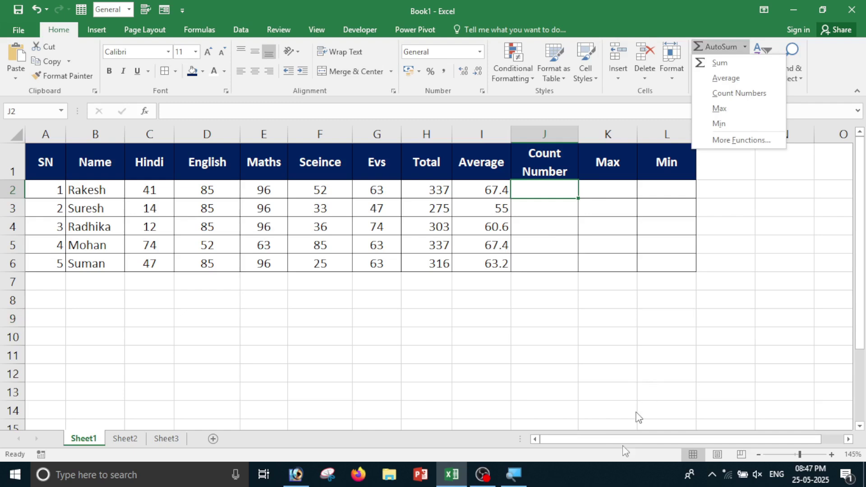
click(738, 94)
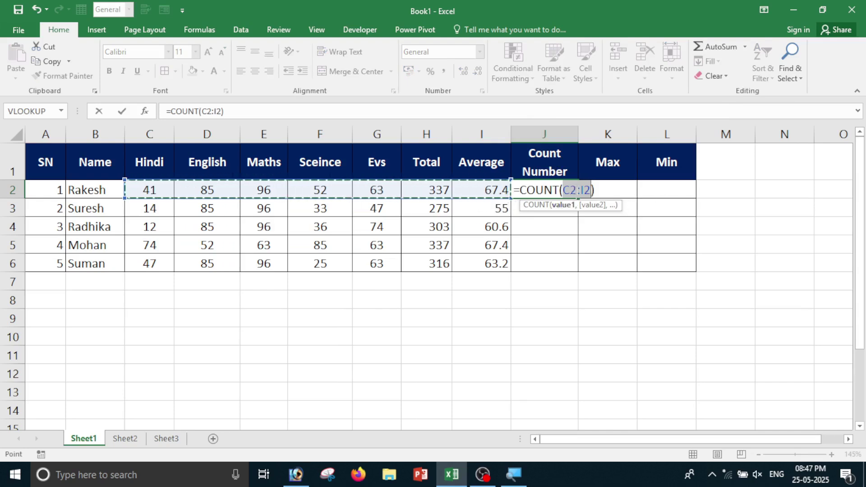
key(BackSpace)
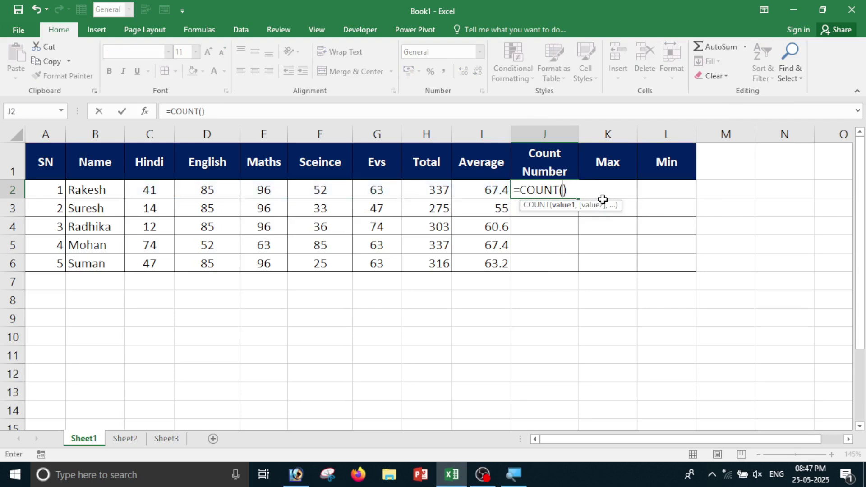
drag(146, 193, 277, 189)
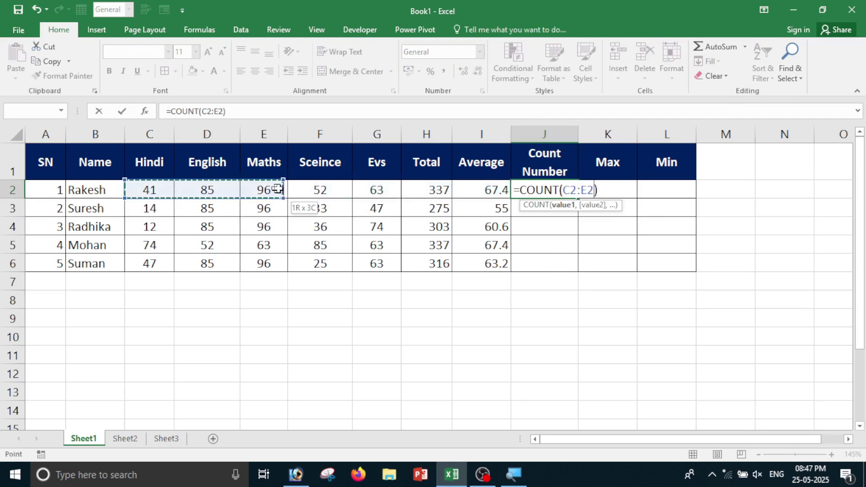
drag(354, 189, 384, 189)
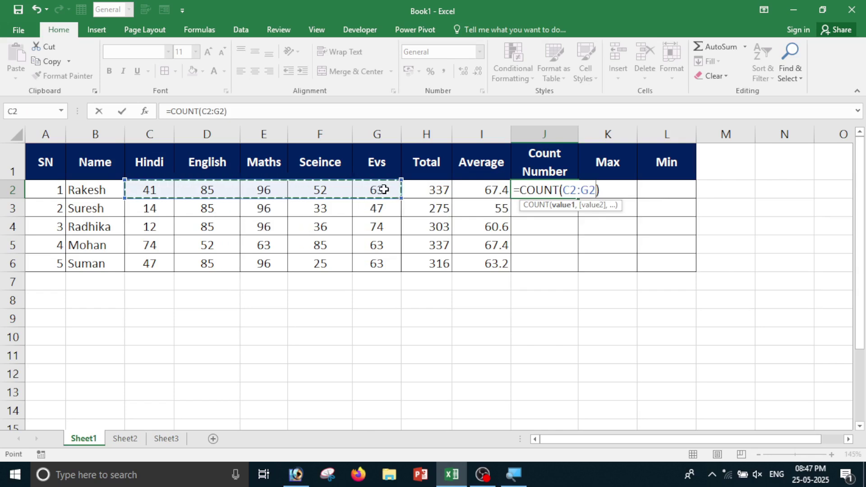
key(Return)
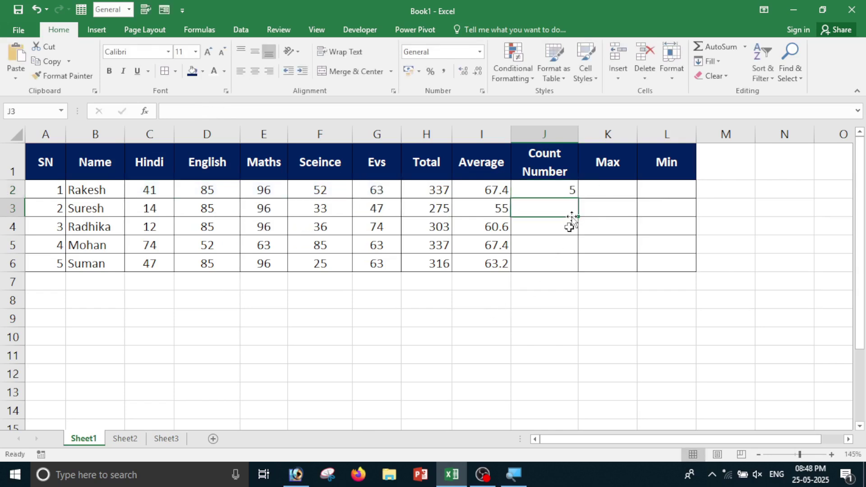
click(569, 190)
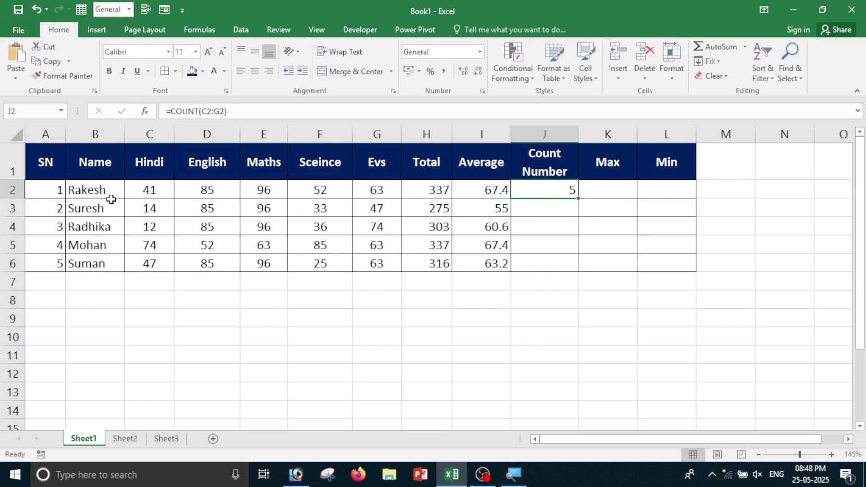
drag(145, 190, 355, 194)
click(540, 193)
Enter a COUNT over C3:G3 in J3 and fill the counts down to J6.
click(547, 209)
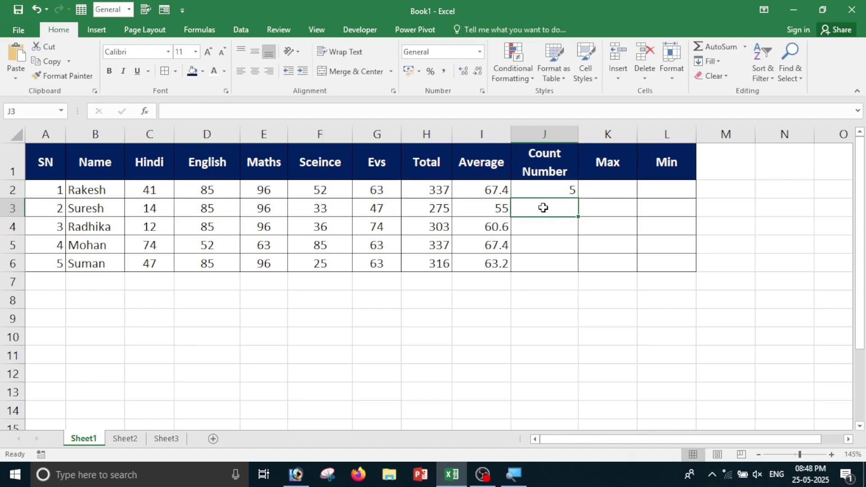
click(745, 46)
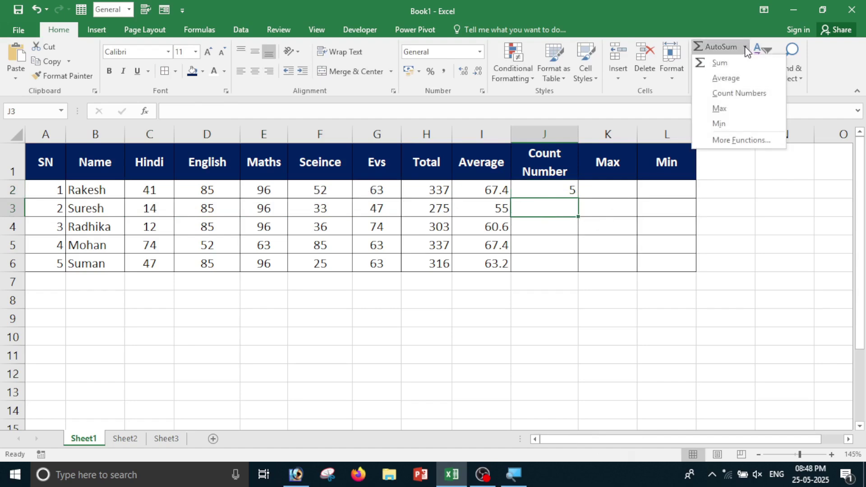
click(727, 93)
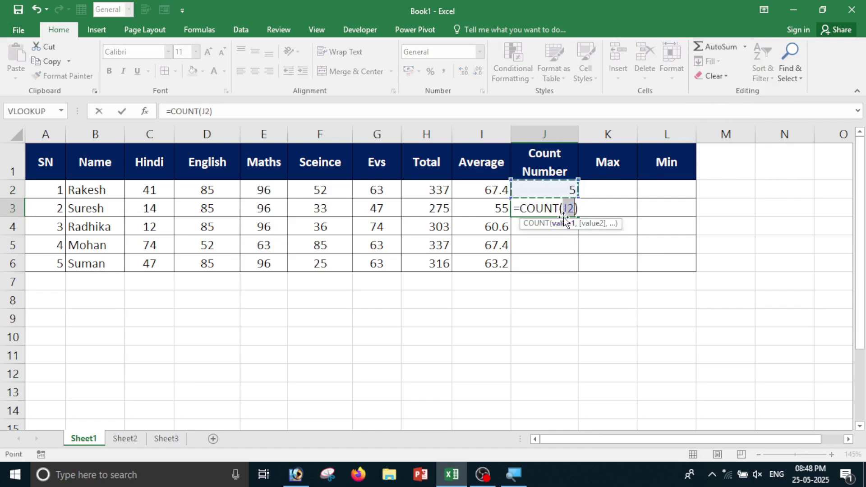
key(BackSpace)
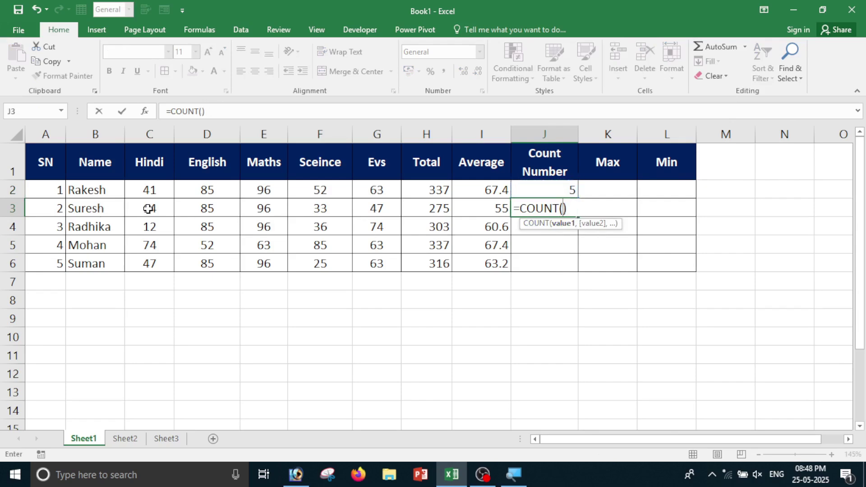
drag(147, 209, 386, 209)
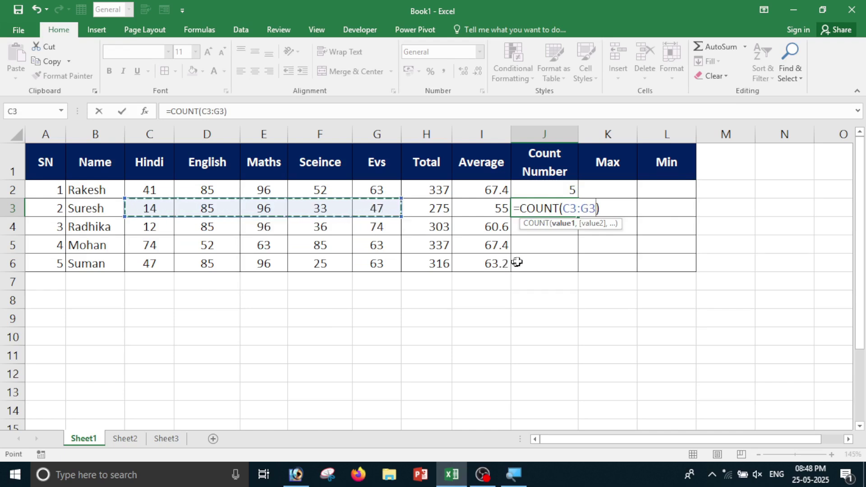
key(Return)
click(559, 207)
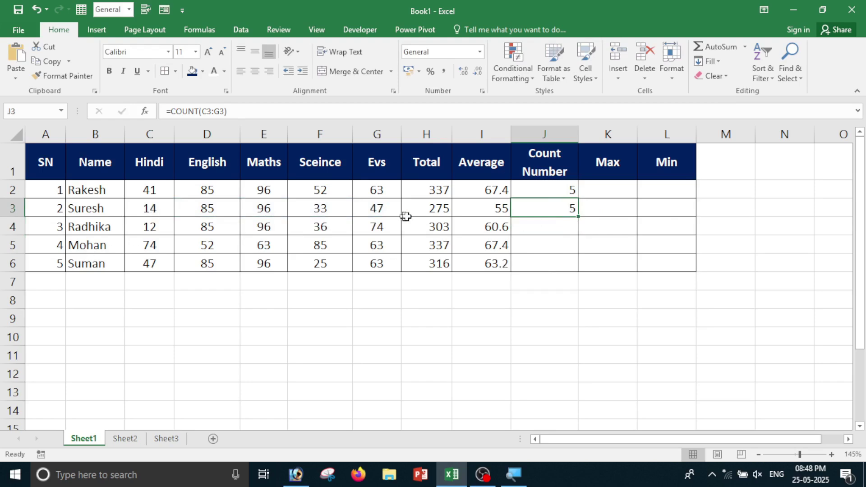
click(548, 194)
drag(548, 196, 547, 205)
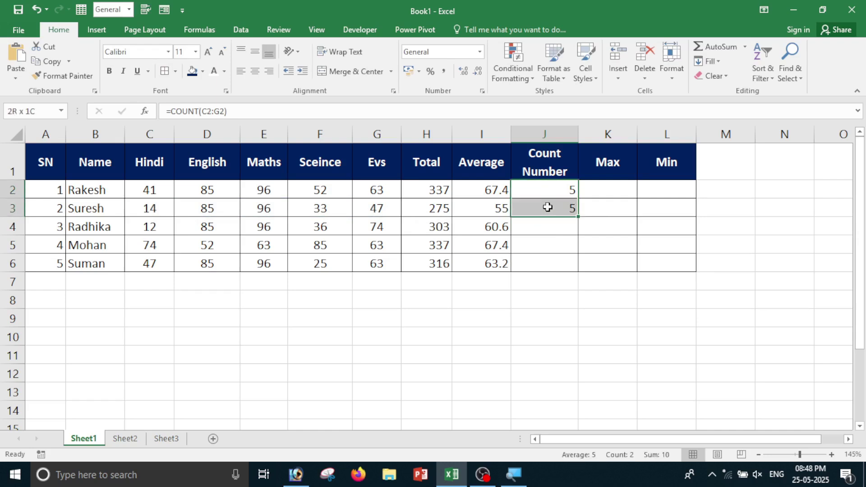
double_click(580, 217)
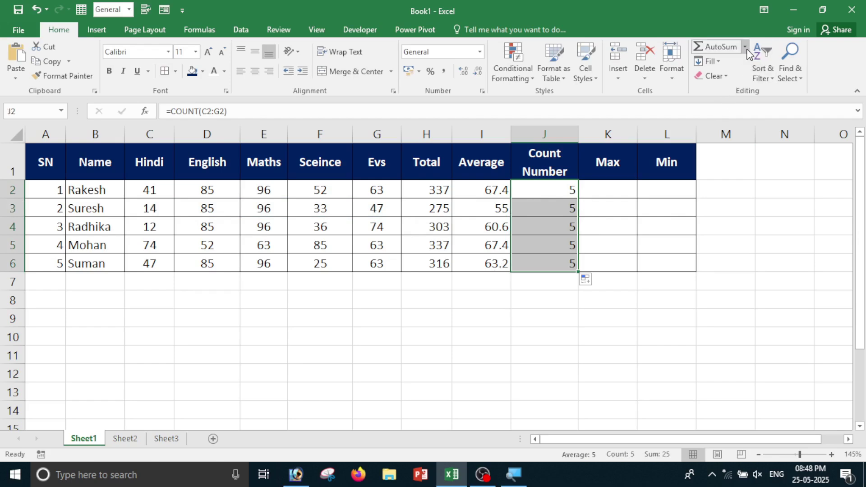
Enter an AutoSum MAX formula over C2:G2 in K2, showing the first student's highest mark, 96.
click(615, 193)
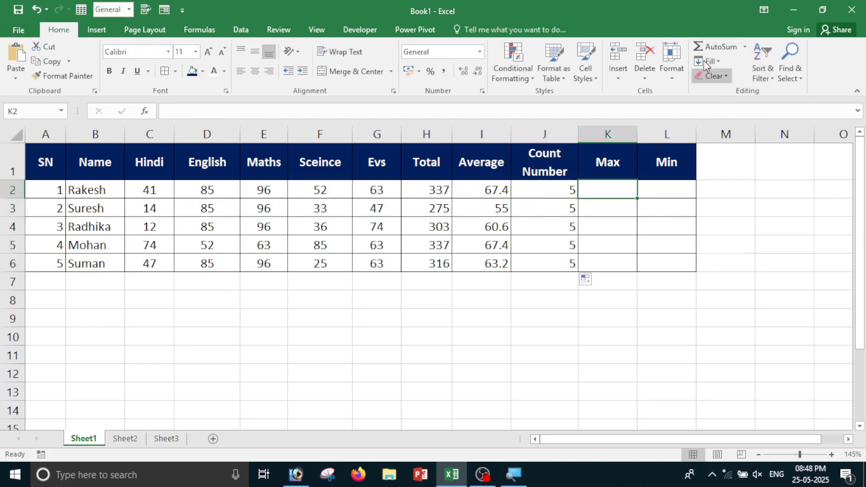
click(745, 47)
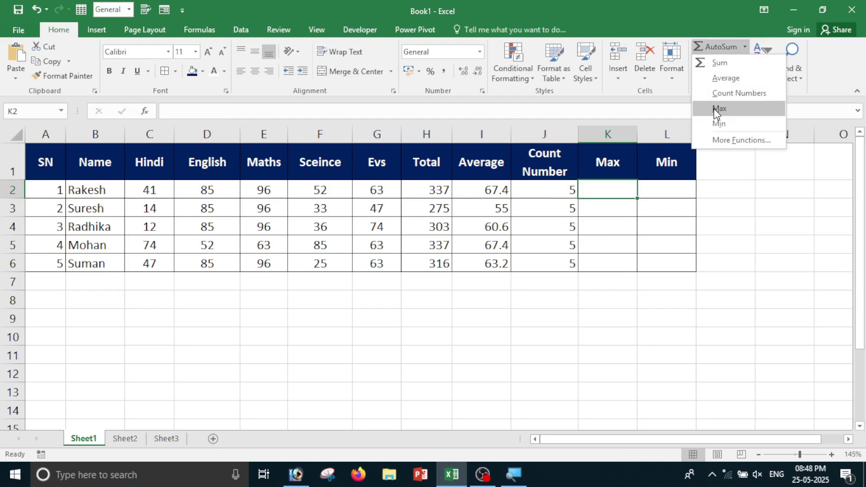
click(714, 109)
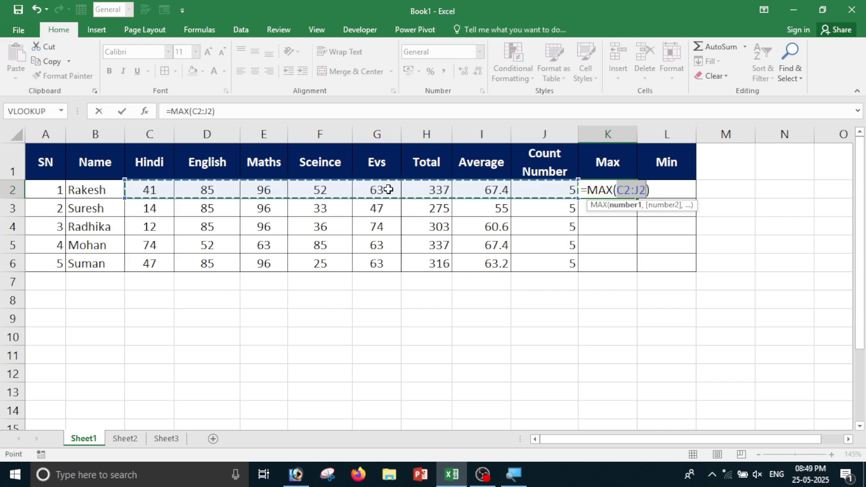
key(BackSpace)
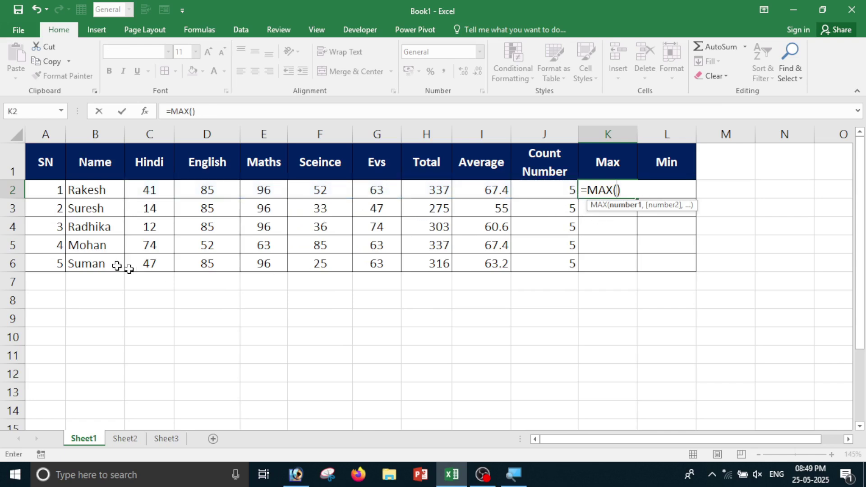
drag(136, 189, 375, 186)
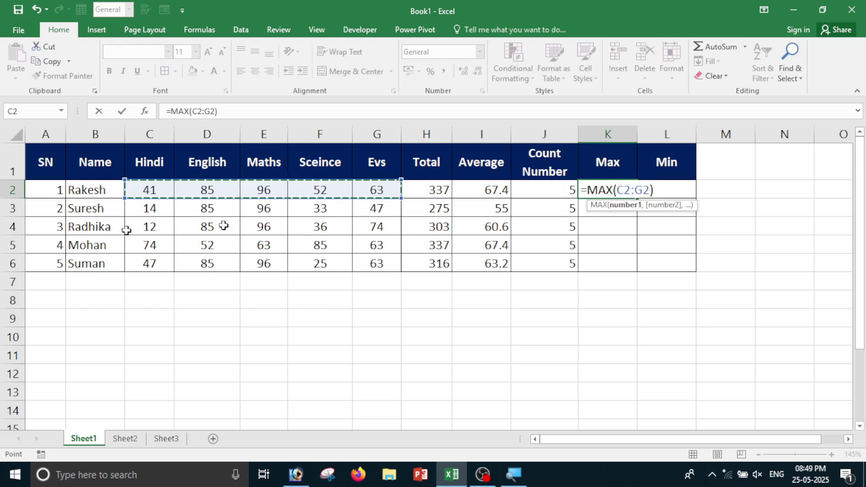
key(Return)
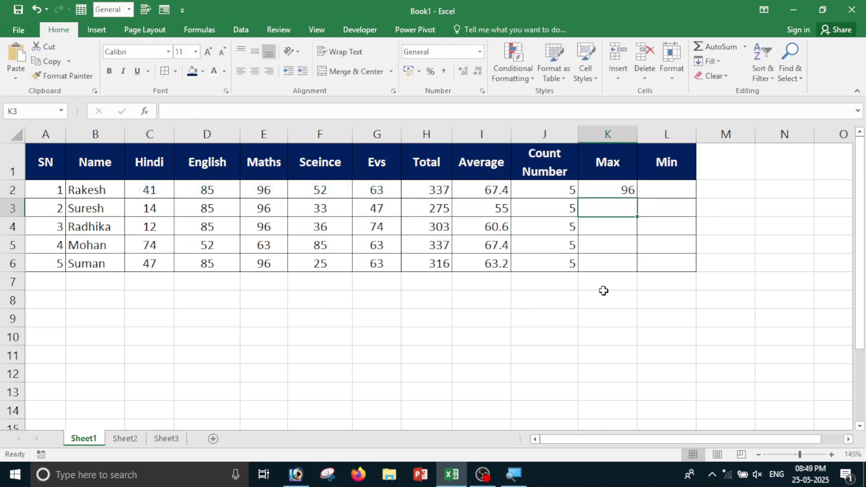
Add MAX(C3:G3) in K3 and fill the Max formulas down to K6 (96, 96, 96, 85, 96).
click(601, 189)
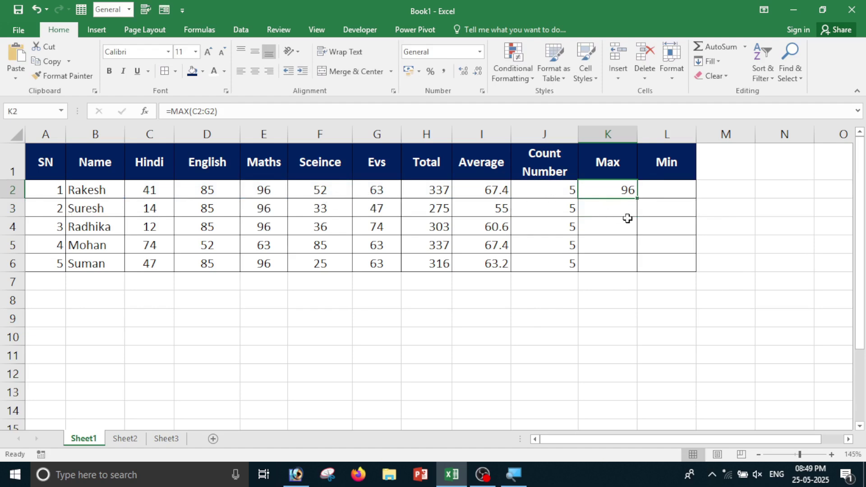
click(607, 208)
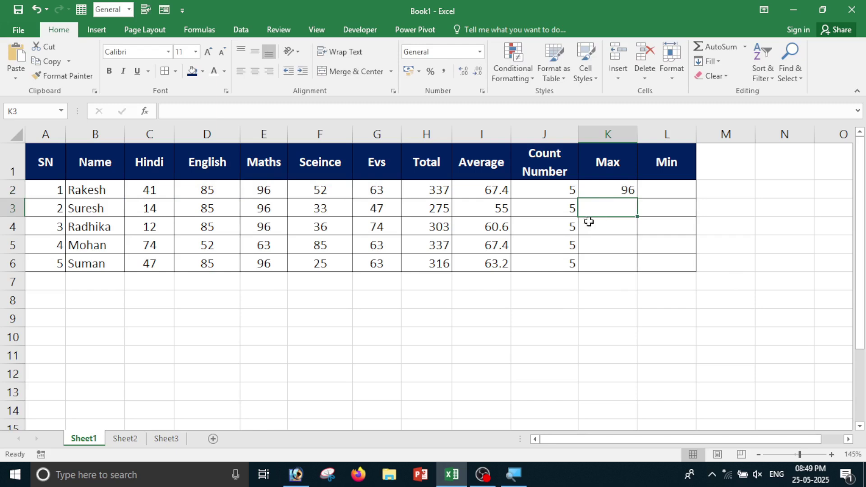
click(745, 47)
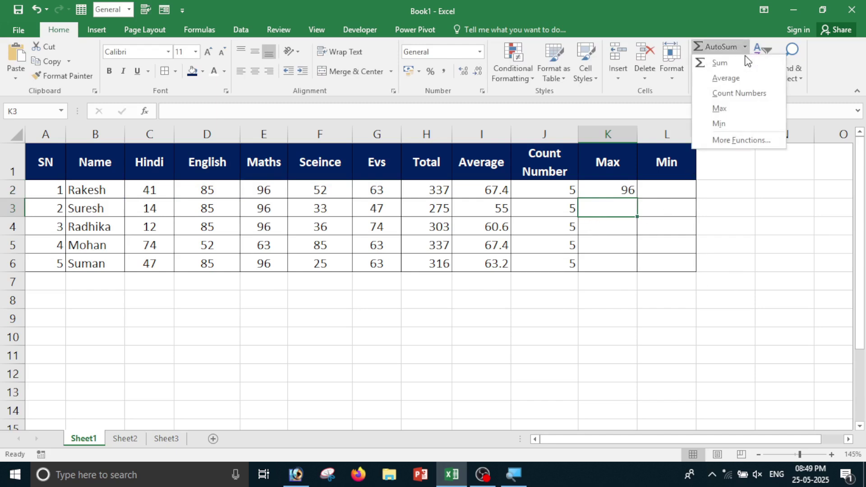
click(721, 109)
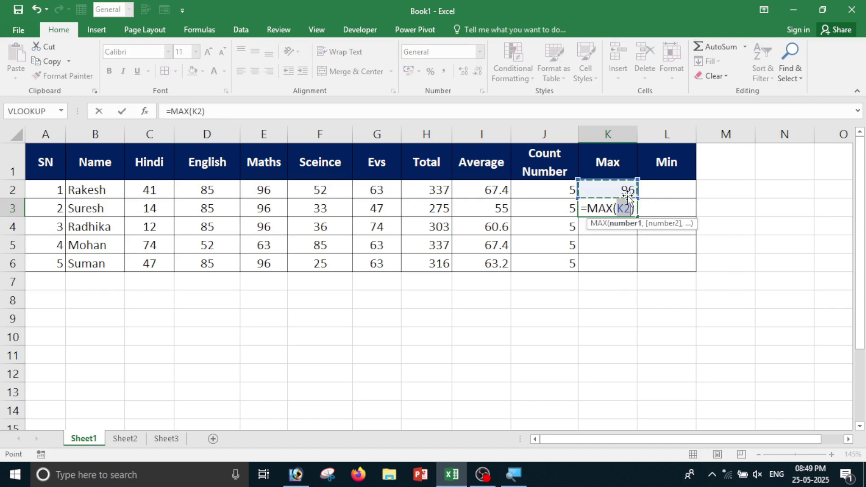
key(BackSpace)
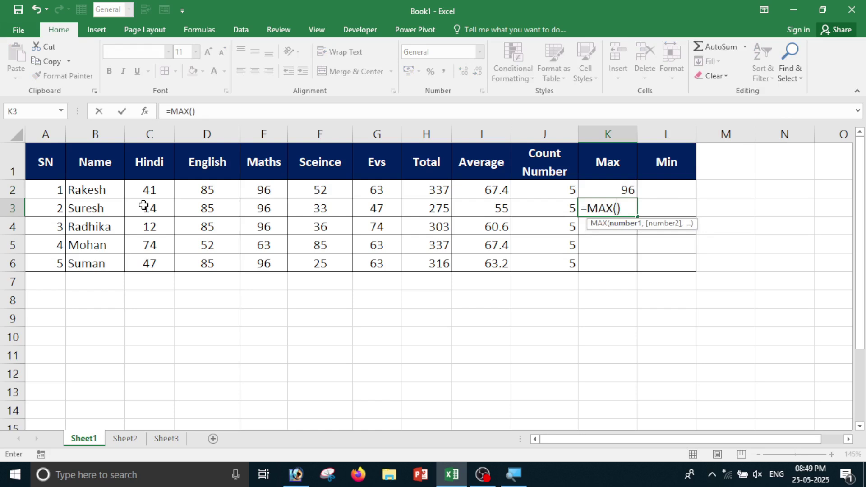
drag(143, 205, 365, 206)
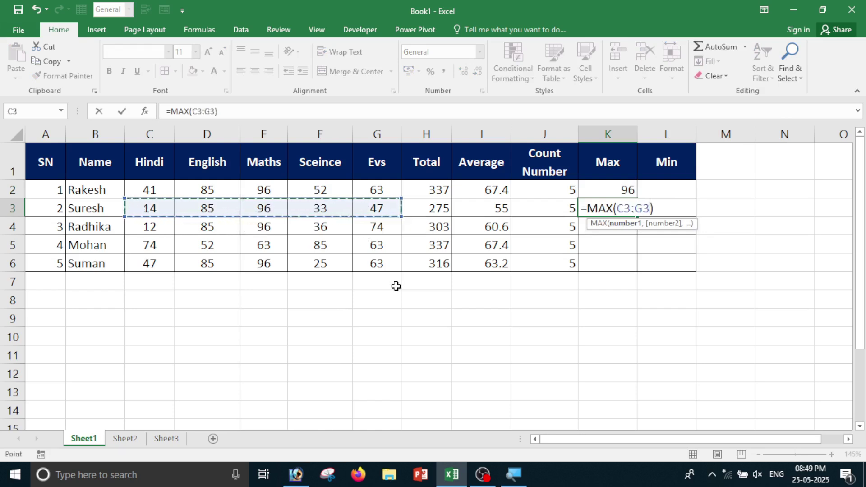
key(Return)
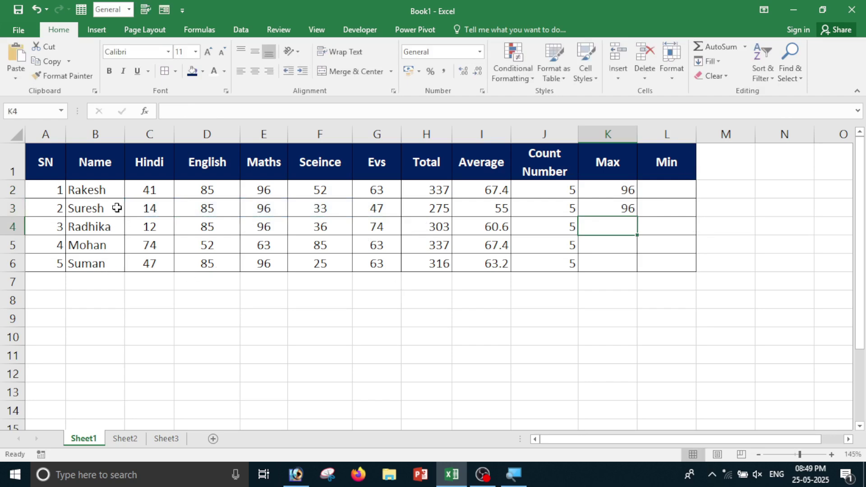
click(626, 210)
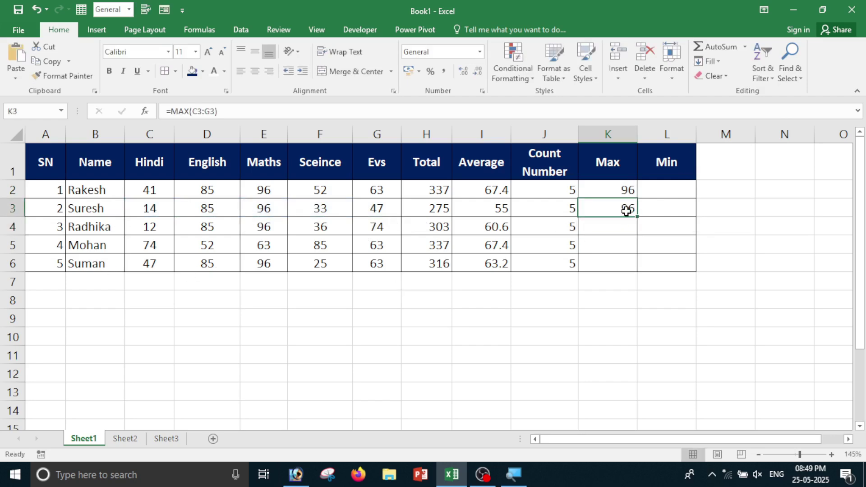
drag(621, 192, 625, 211)
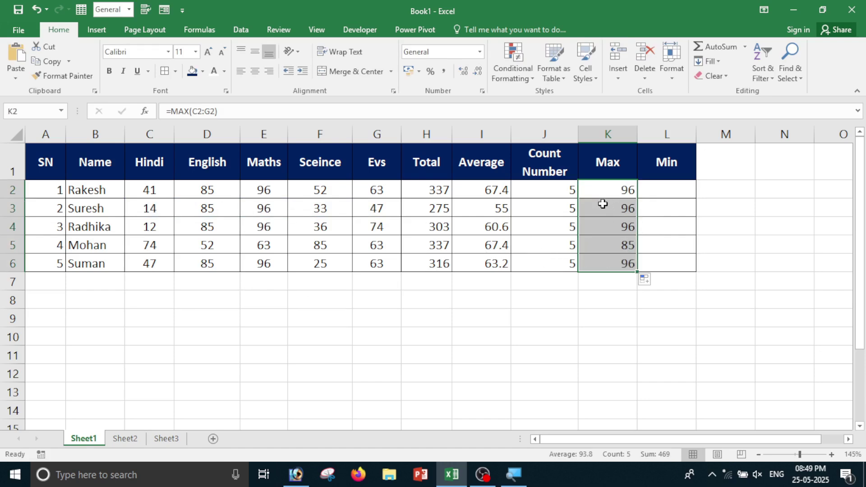
Enter an AutoSum MIN formula over C2:G2 in L2, showing 41.
click(661, 195)
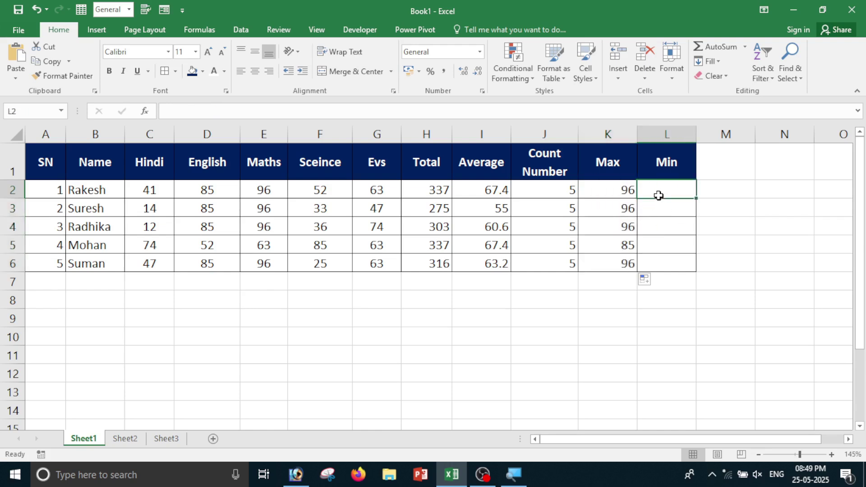
click(746, 48)
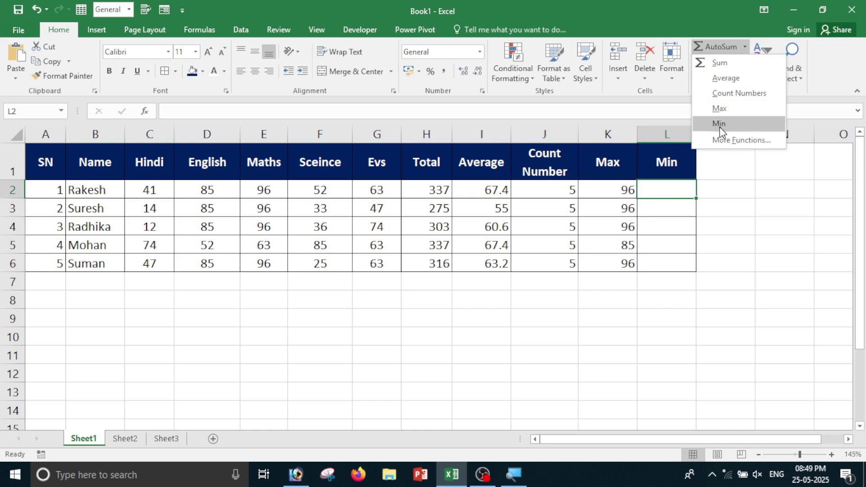
click(719, 125)
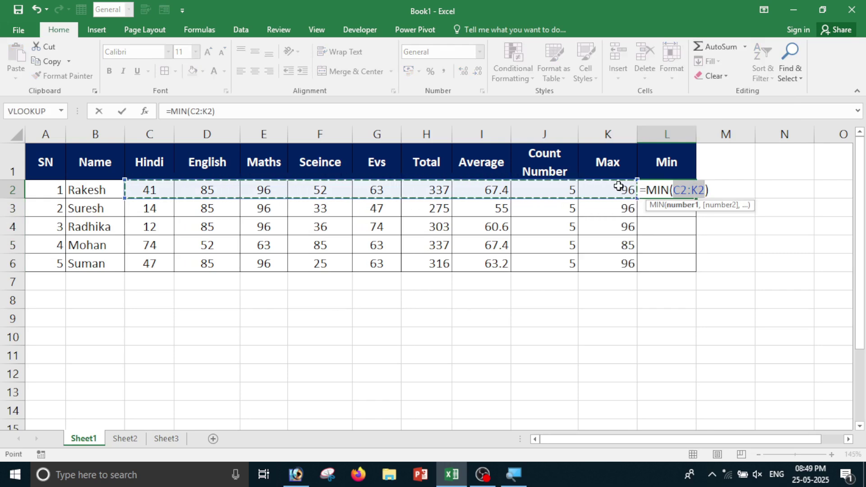
key(BackSpace)
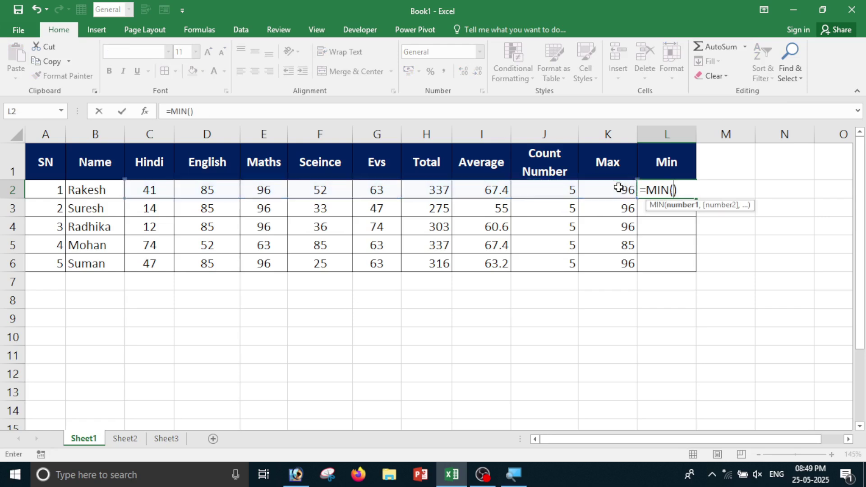
drag(137, 195, 385, 189)
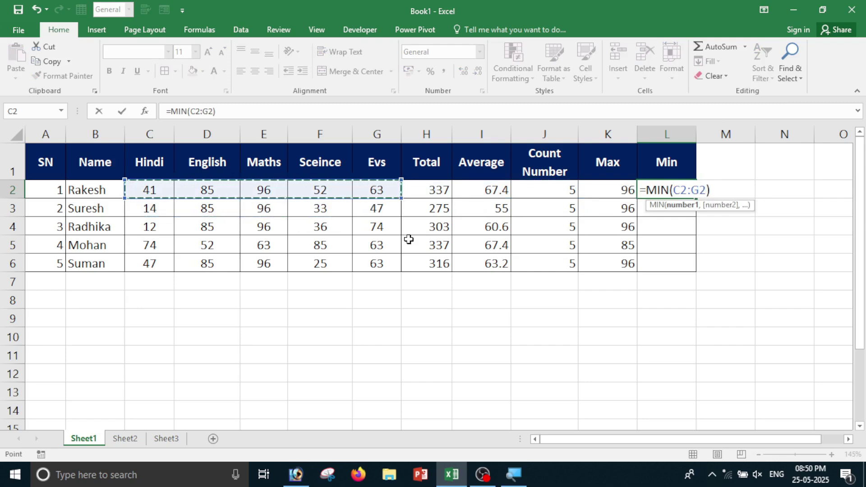
key(Return)
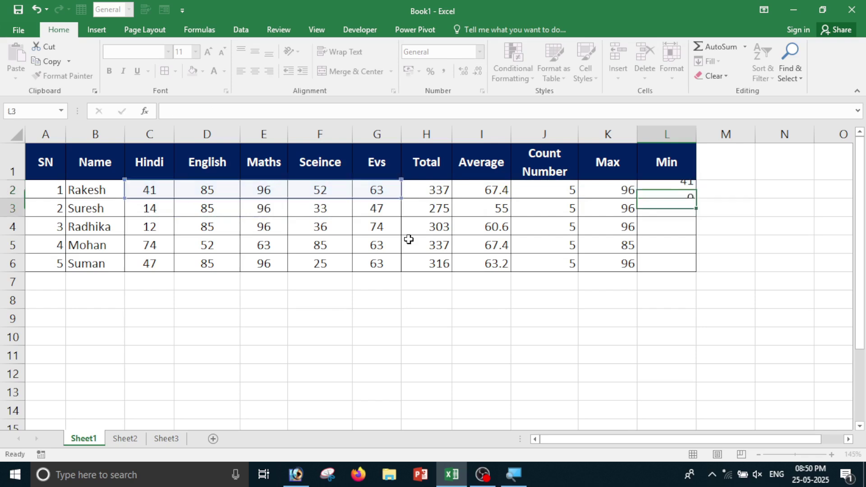
Add MIN(C3:G3) in L3 and fill the Min formulas down to L6 (41, 14, 12, 52, 25).
click(665, 192)
click(661, 209)
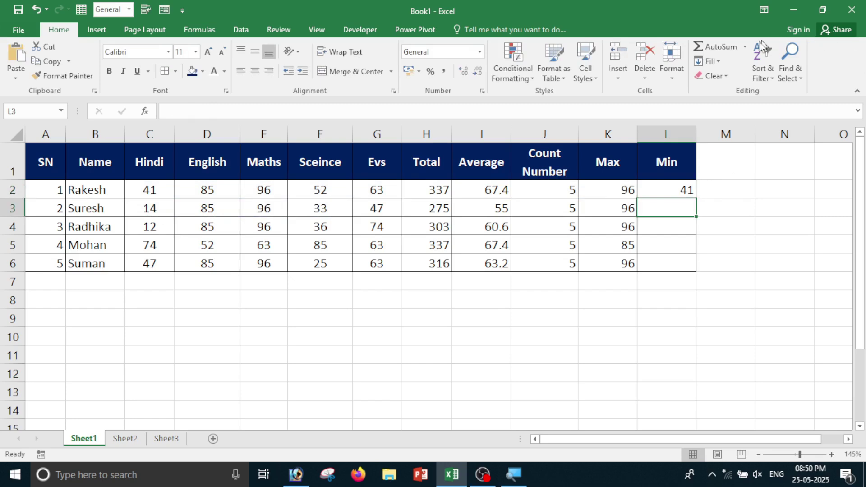
click(745, 47)
click(742, 127)
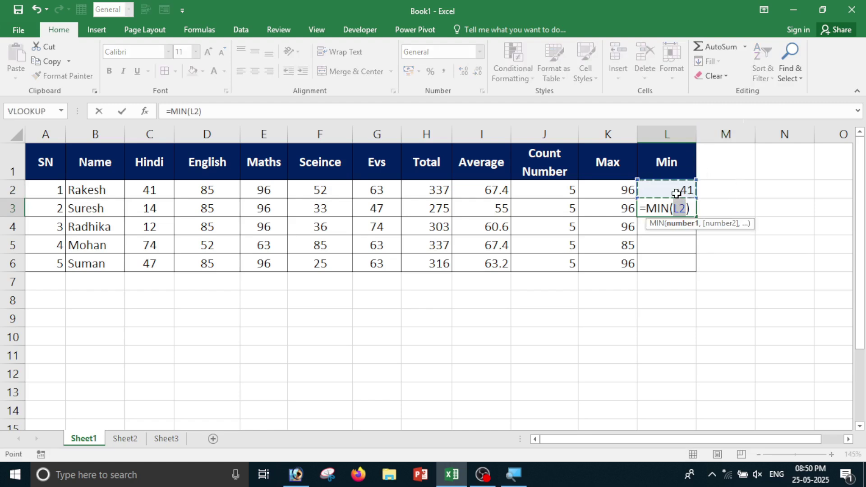
key(BackSpace)
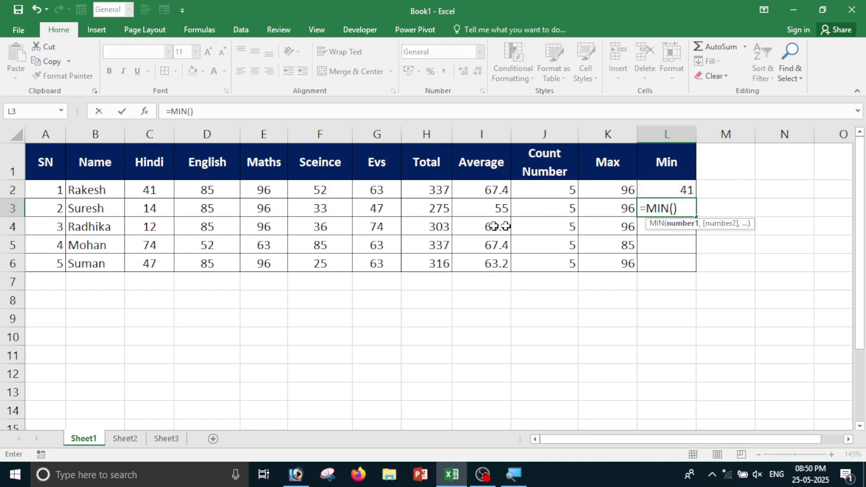
drag(150, 208, 392, 209)
key(Return)
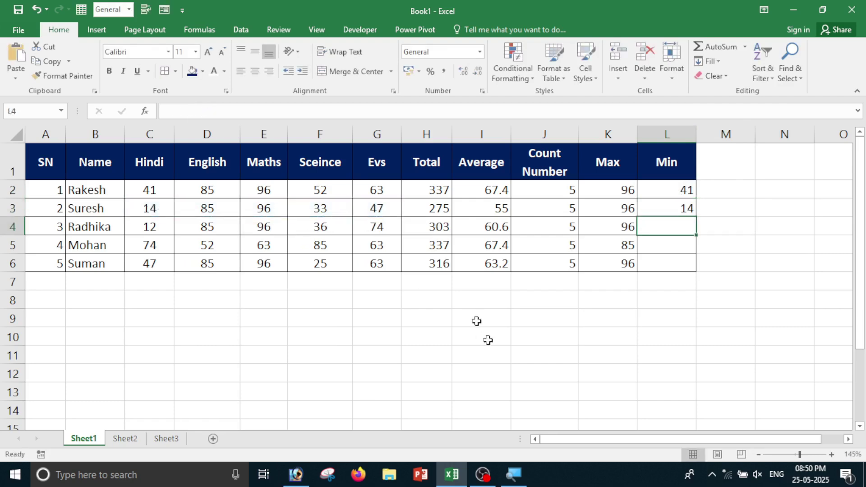
key(Up)
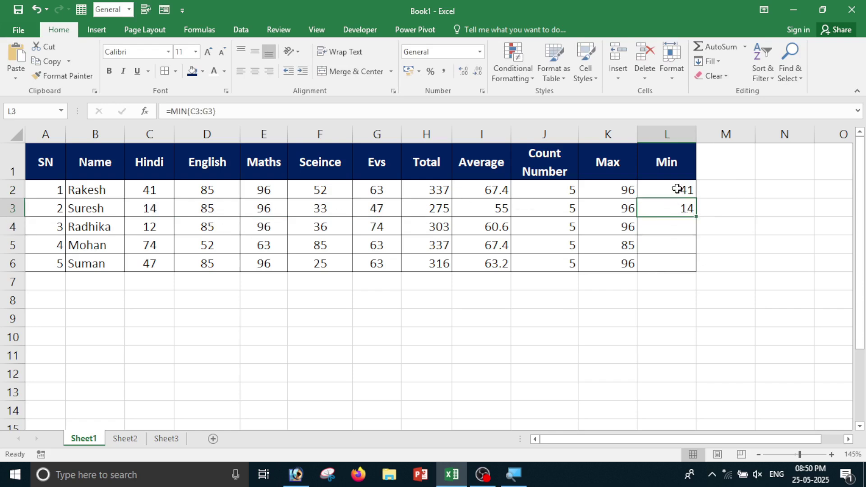
drag(677, 189, 684, 269)
click(667, 300)
drag(683, 190, 680, 259)
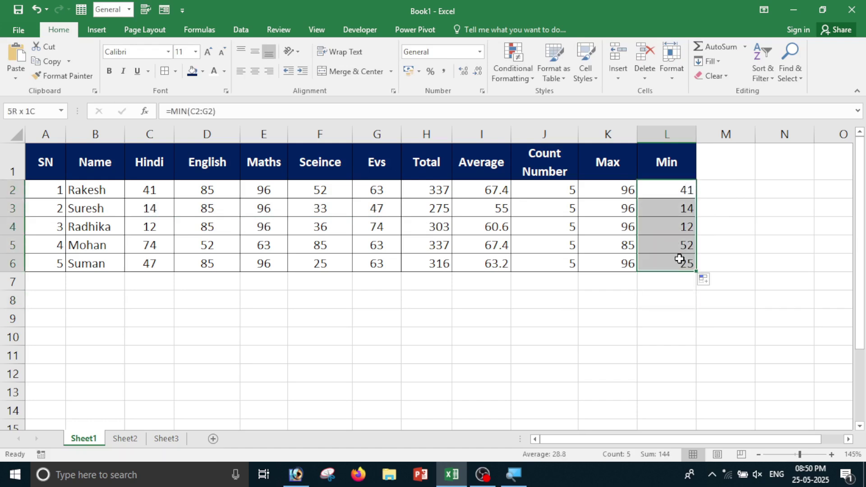
click(675, 258)
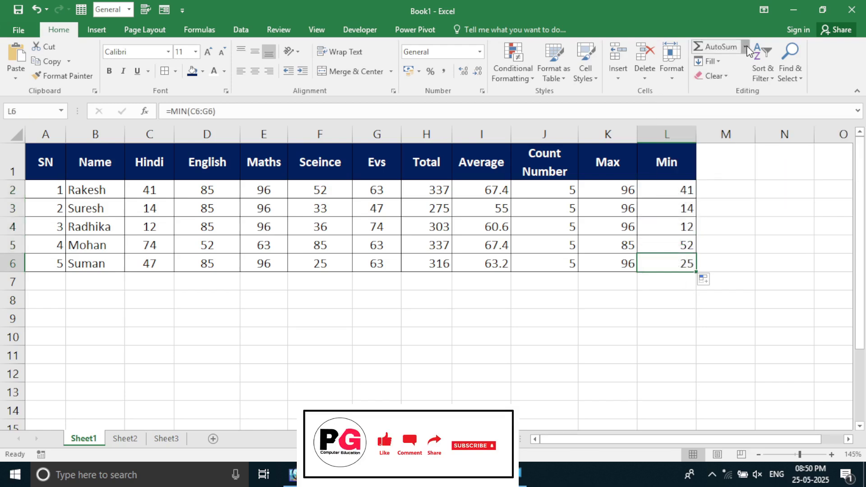
Open the MIN function arguments via AutoSum's More Functions, then cancel without changes.
click(746, 47)
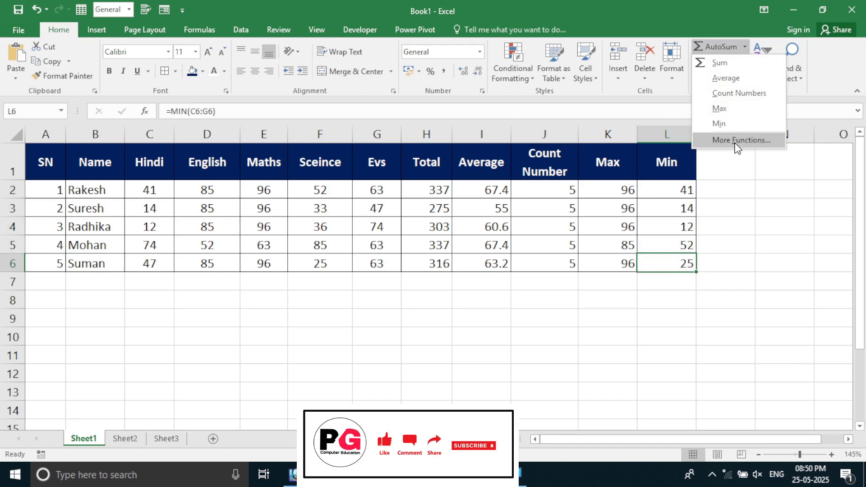
click(736, 142)
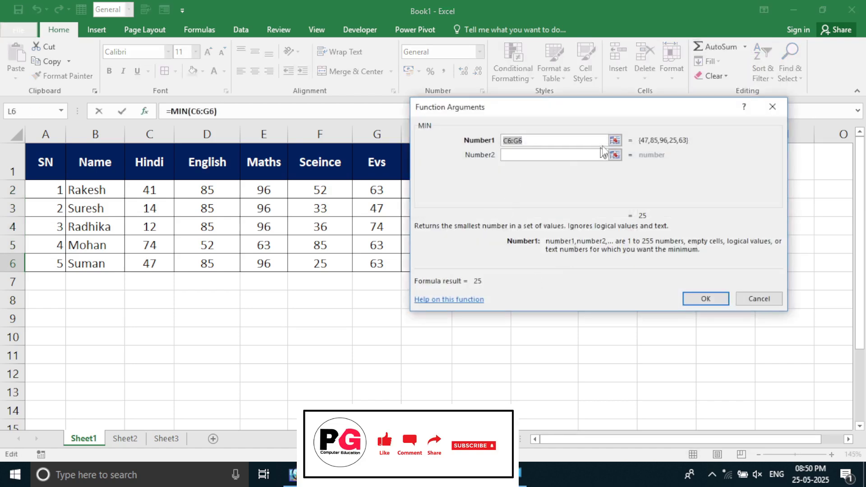
click(772, 301)
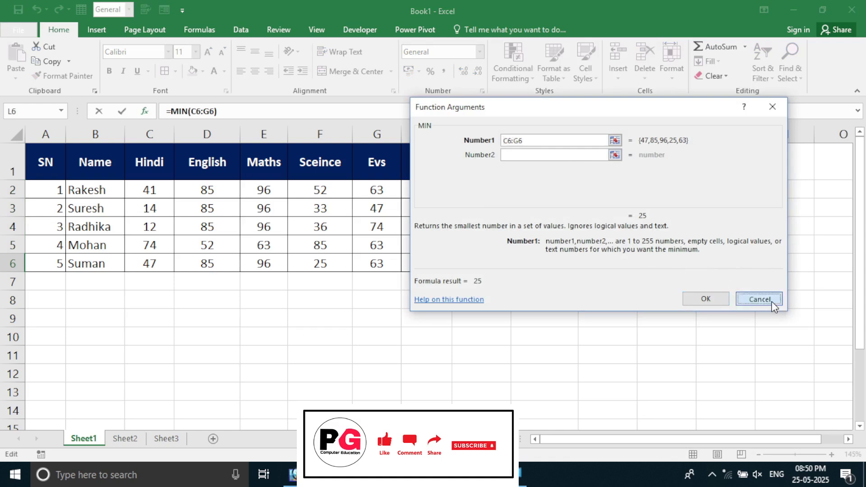
Try Fill Down on the empty cell N10, then select cell D8.
click(759, 336)
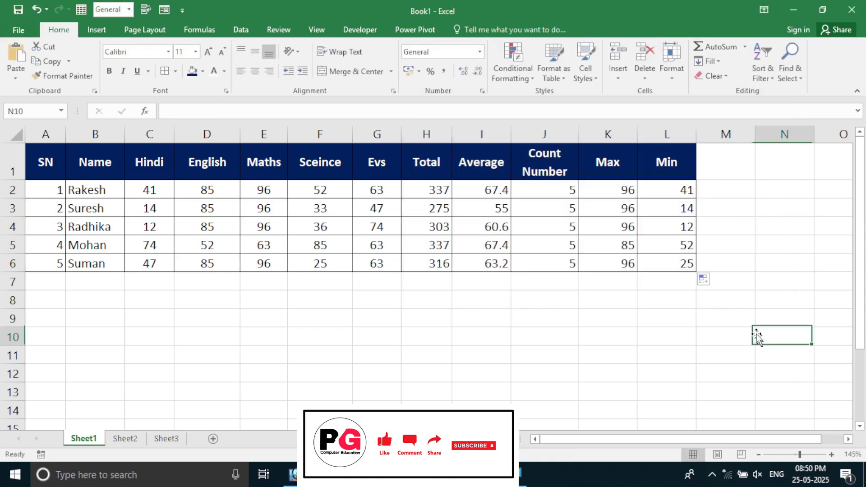
click(721, 64)
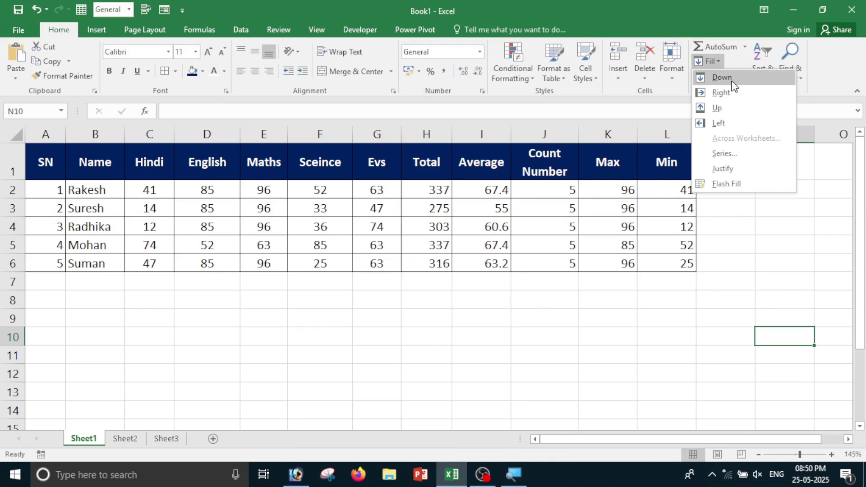
click(722, 77)
click(233, 300)
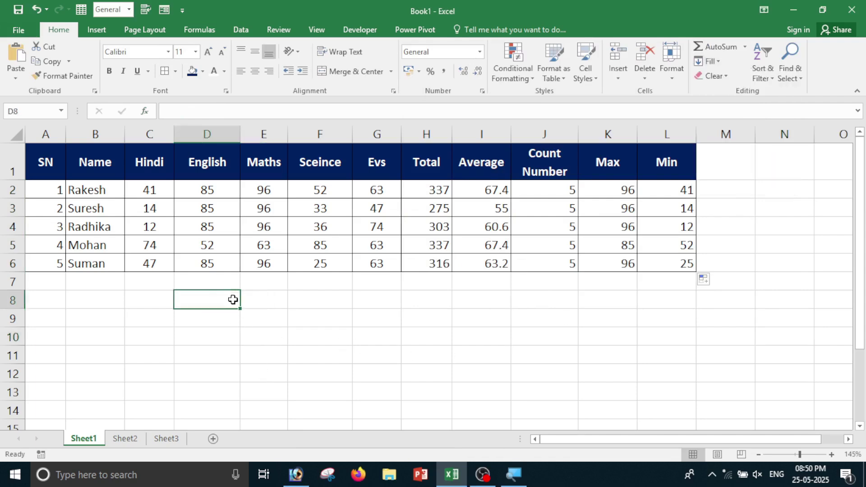
On Sheet2, enter 5 in F6 and fill it down through F19.
click(129, 443)
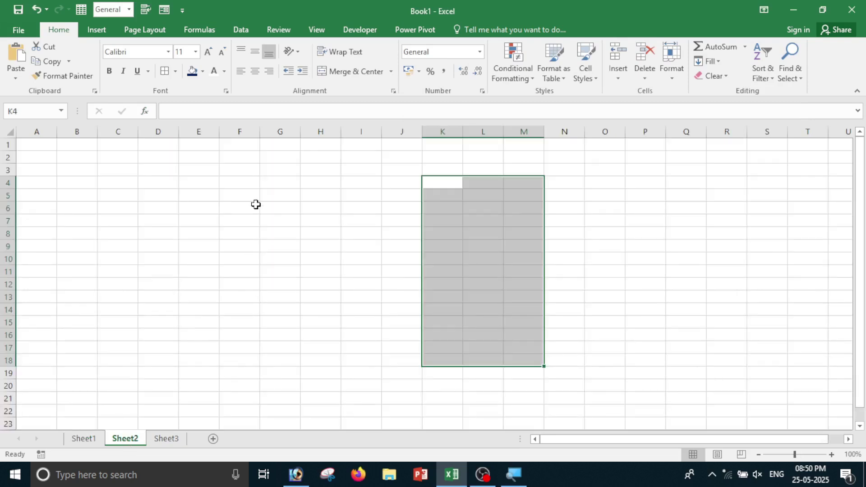
key(Return)
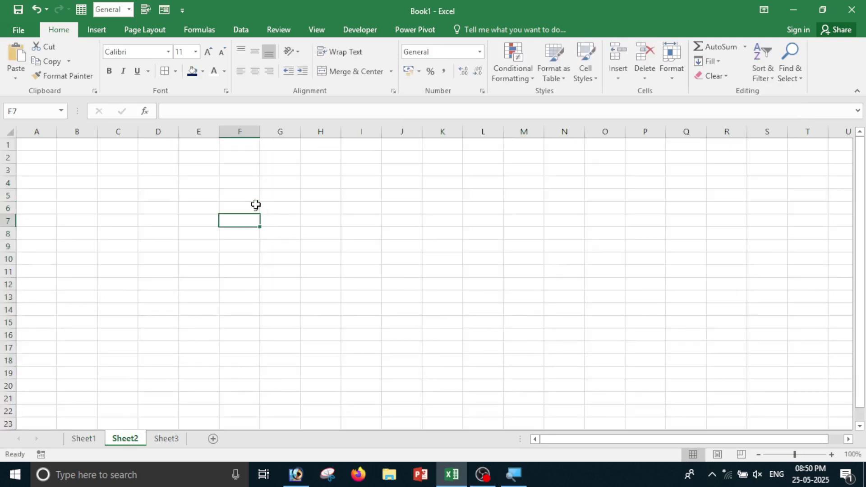
drag(244, 211, 251, 376)
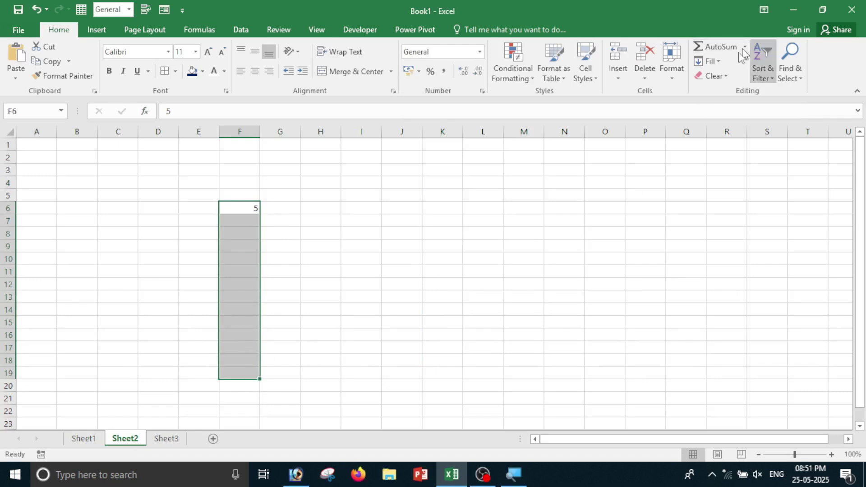
click(710, 61)
click(722, 78)
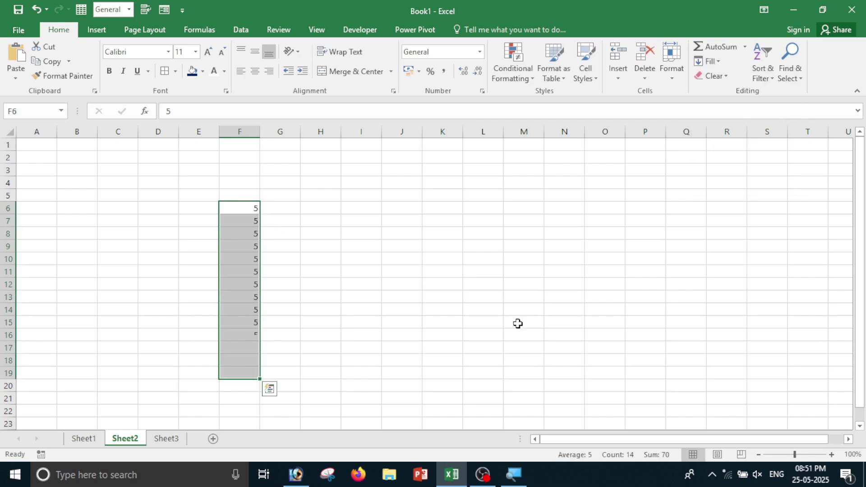
click(294, 274)
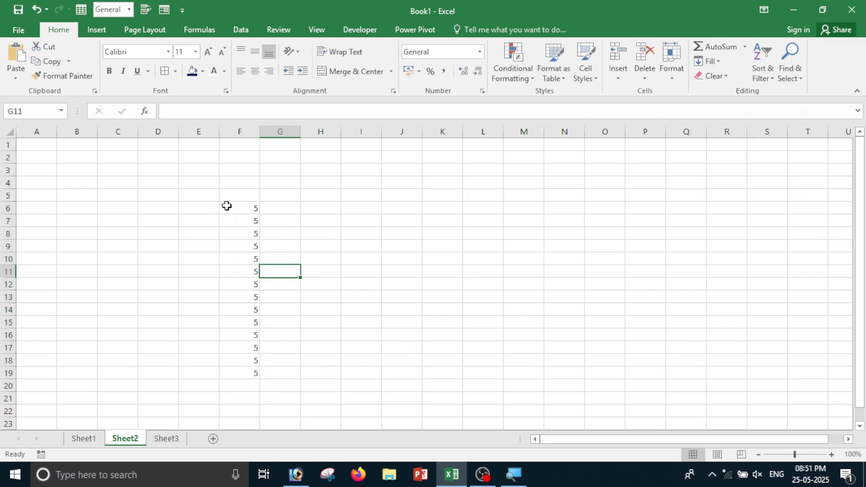
Fill the value 5 rightward across row 6 from F6 to M6.
drag(230, 207, 504, 208)
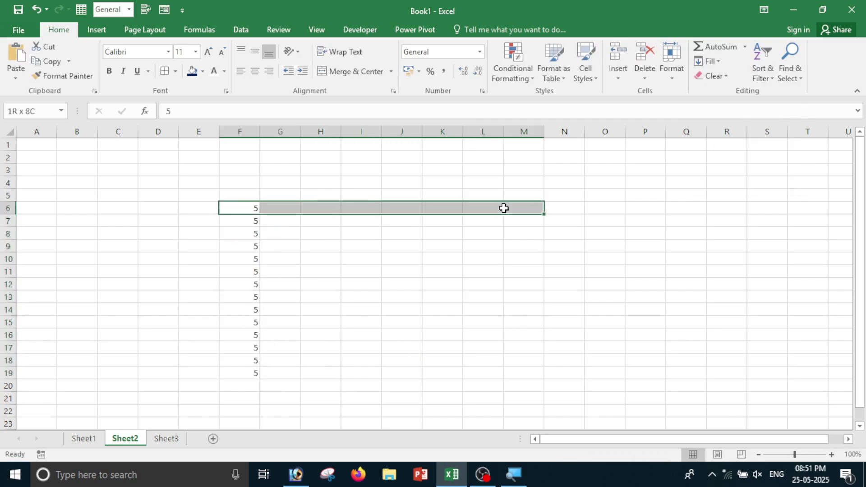
click(710, 61)
click(722, 93)
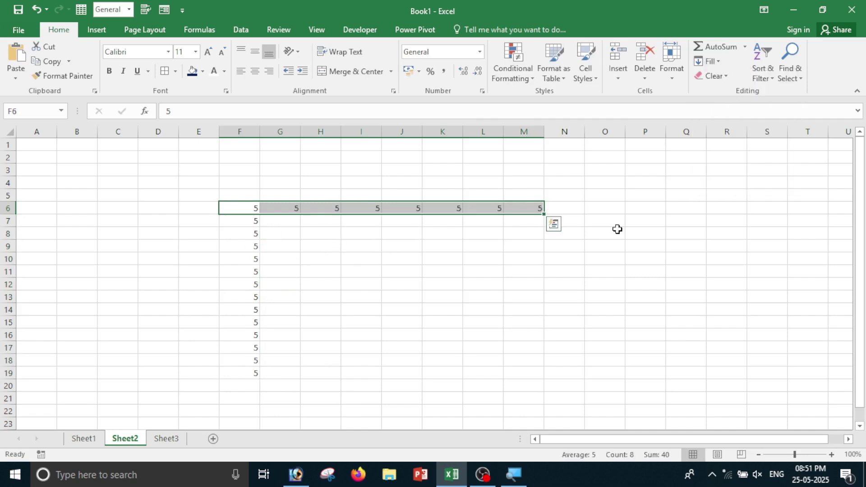
click(714, 63)
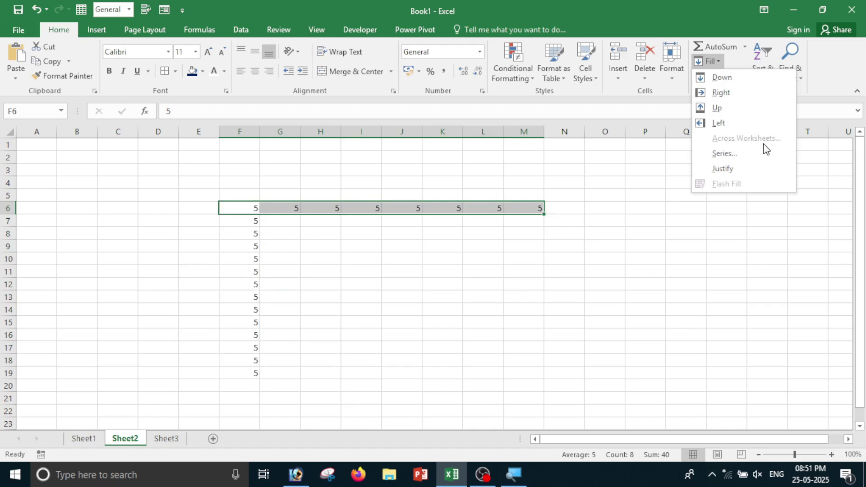
click(669, 337)
Delete all the practice 5s from Sheet2 and return to Sheet1's marks table.
drag(225, 182, 598, 404)
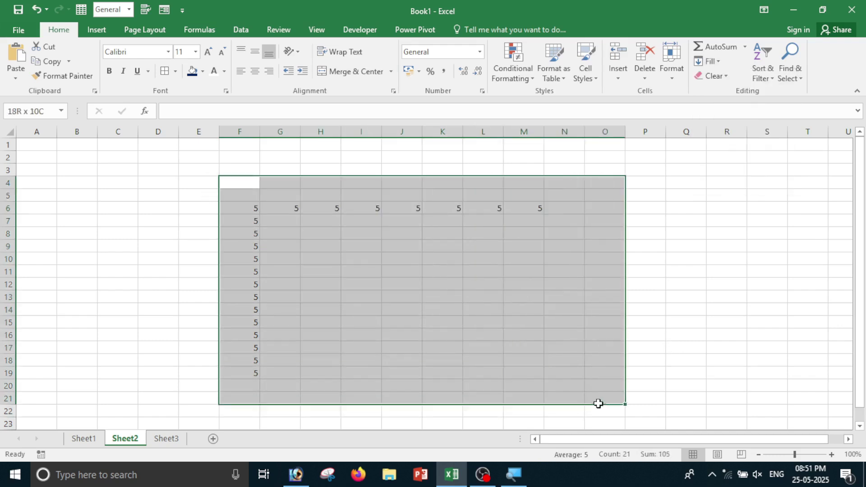
key(Delete)
click(174, 346)
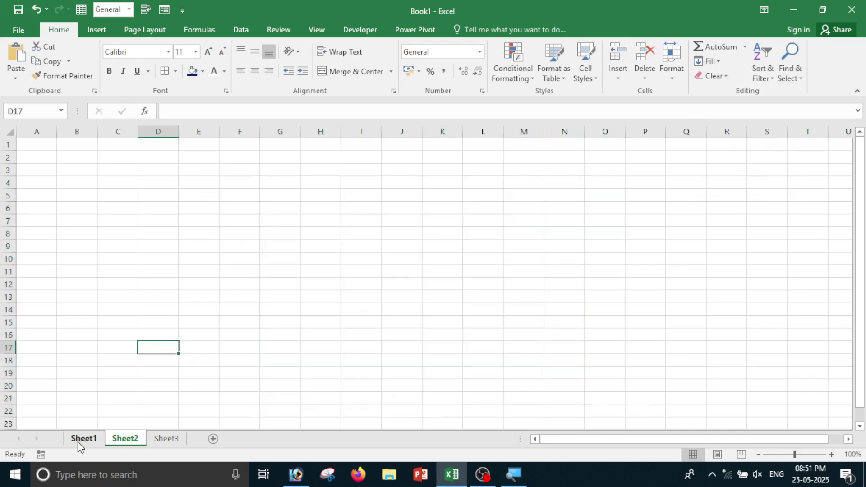
click(78, 442)
click(453, 334)
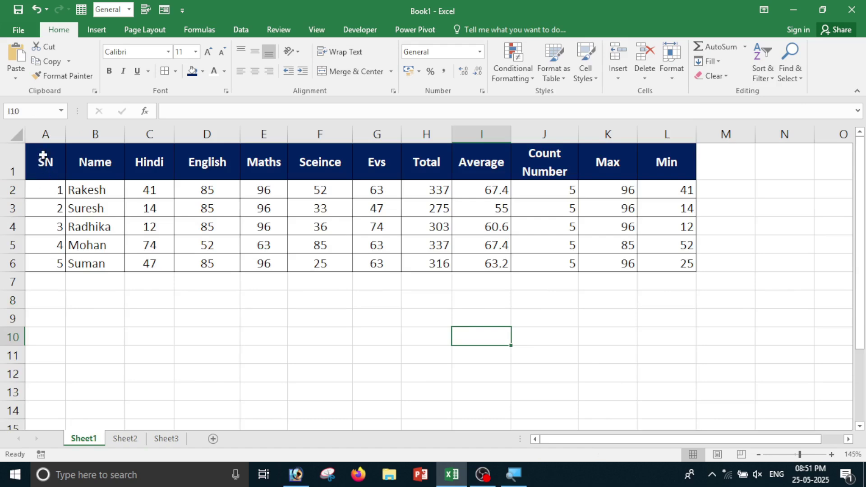
drag(43, 155, 483, 247)
click(379, 298)
Give the data rows A2:L6 of the marks table a yellow fill.
click(45, 191)
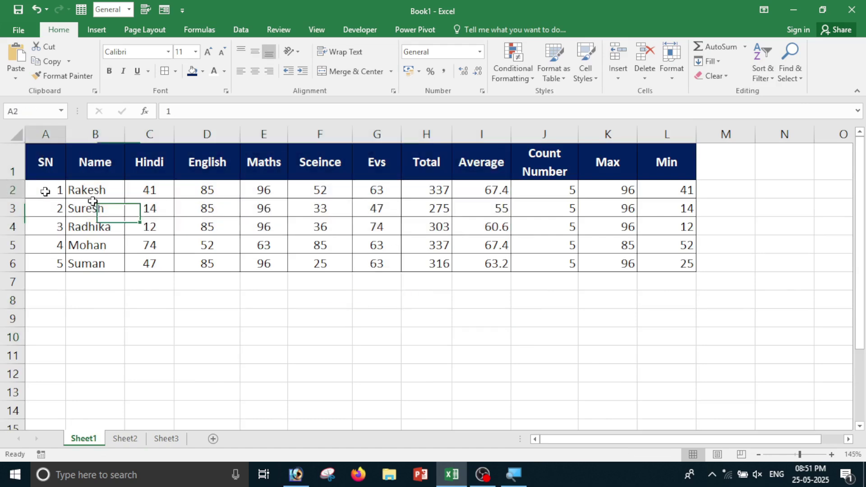
drag(45, 191, 687, 266)
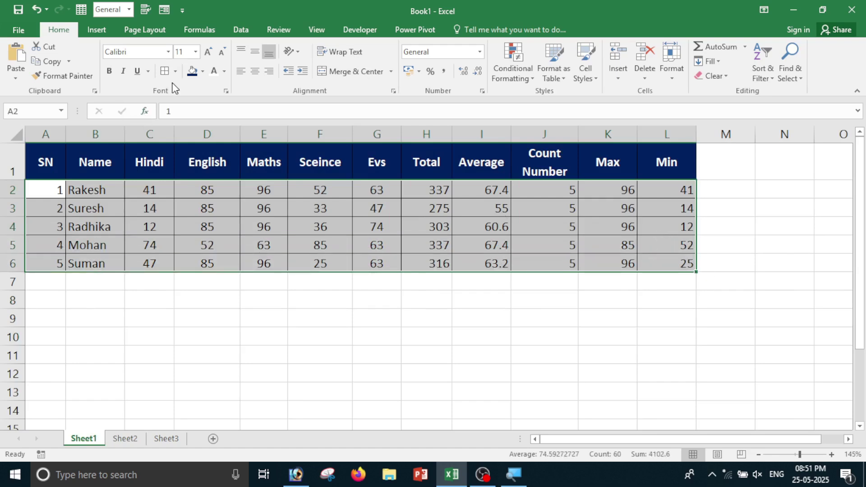
click(203, 72)
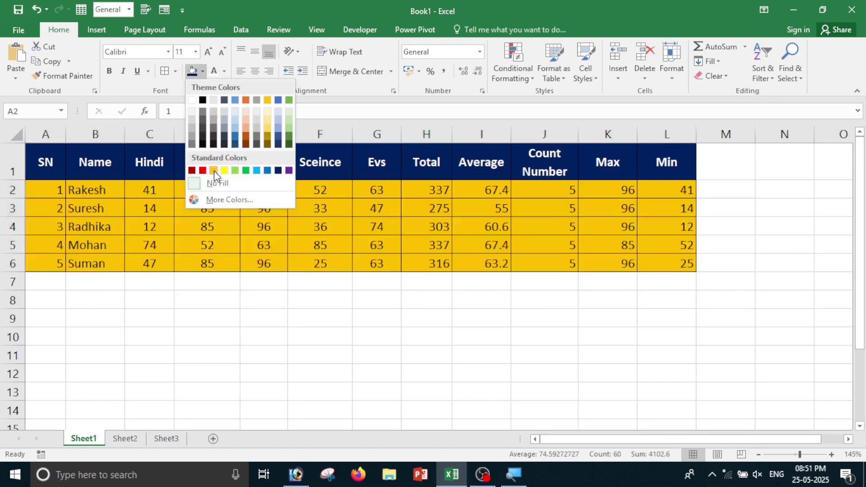
click(224, 171)
click(235, 334)
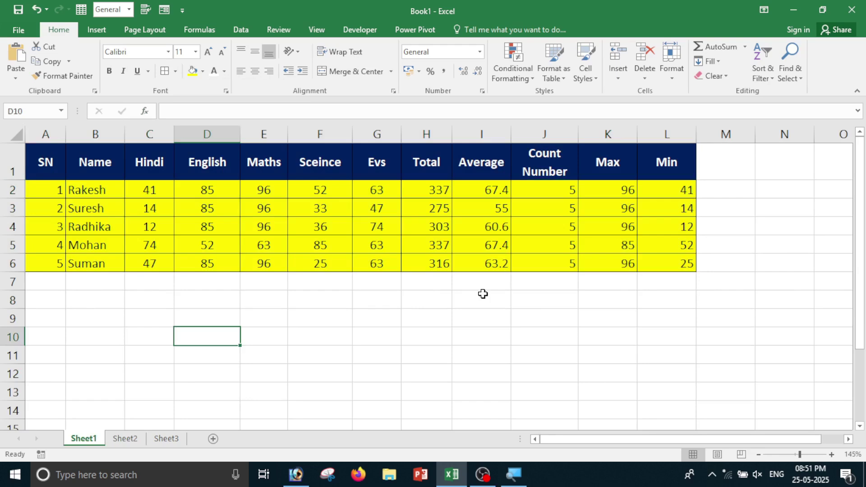
Select the full marks table and flip between Sheet1, Sheet2 and Sheet3.
drag(55, 155, 673, 265)
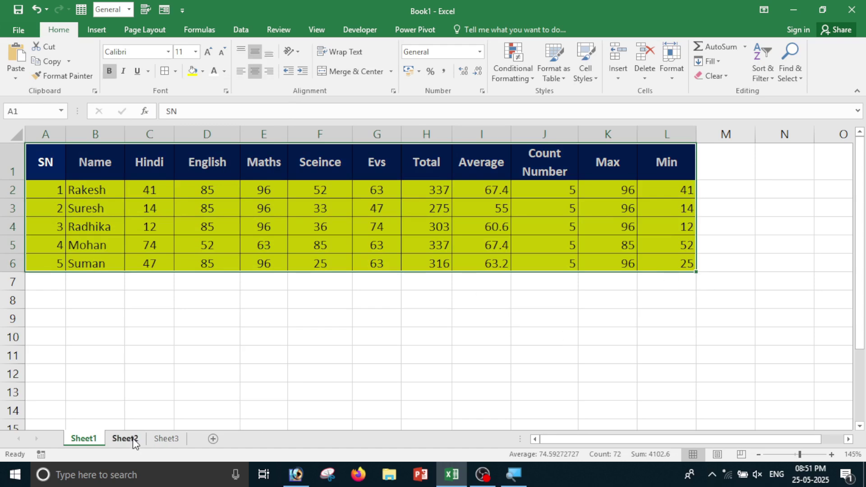
click(125, 439)
click(164, 440)
click(189, 351)
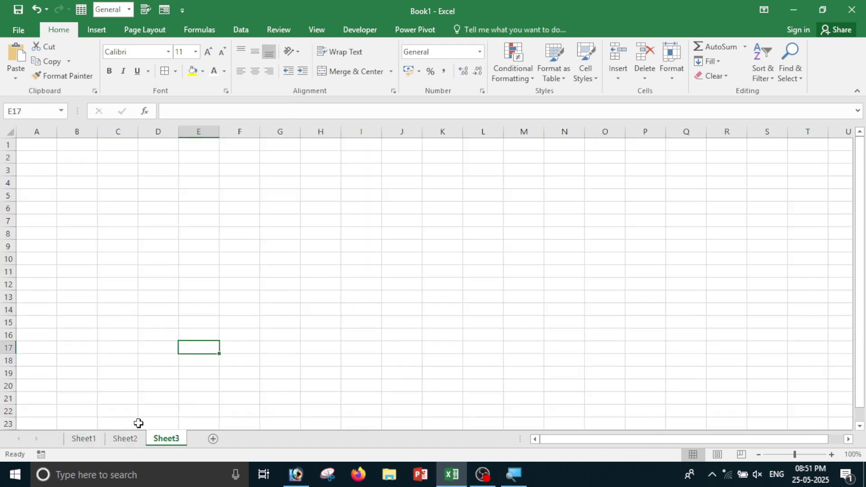
click(80, 440)
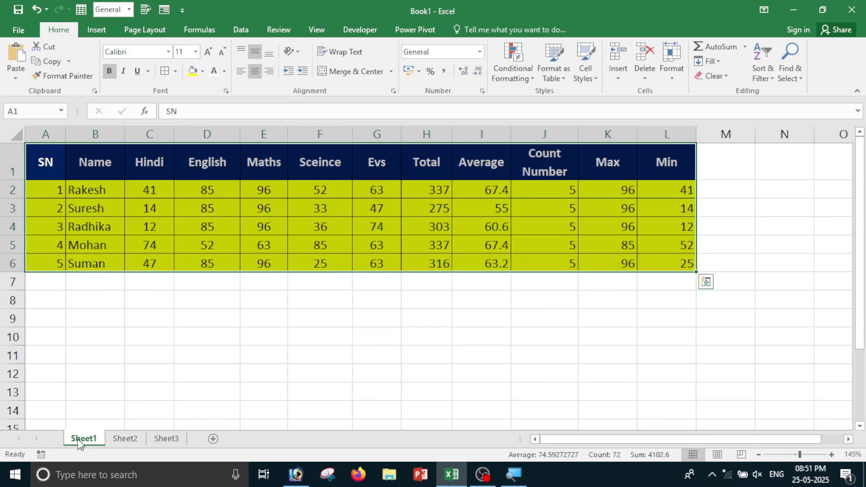
click(130, 441)
click(84, 440)
click(126, 440)
click(163, 441)
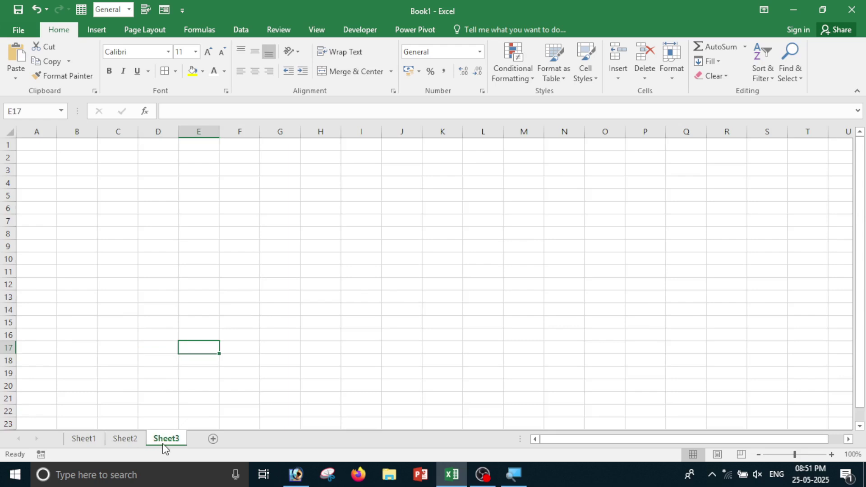
click(85, 439)
Cycle through the sheet tabs once more and reselect the whole marks table A1:L6.
click(135, 359)
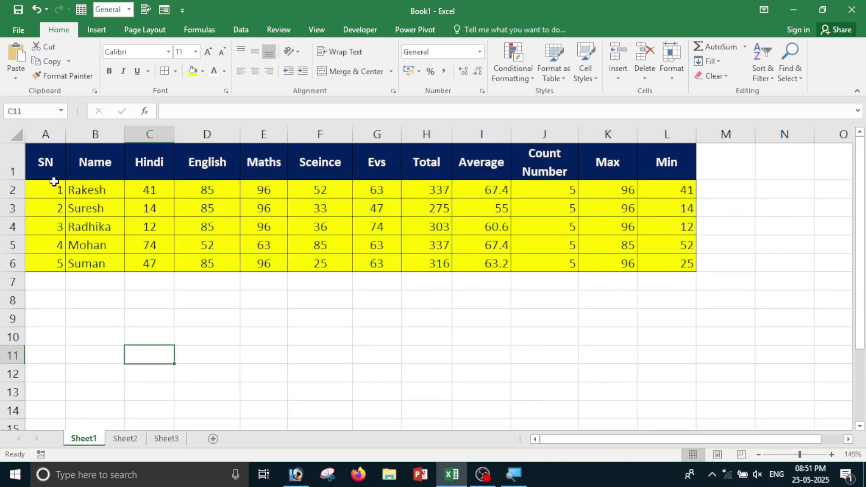
drag(54, 182, 235, 208)
click(207, 264)
click(126, 440)
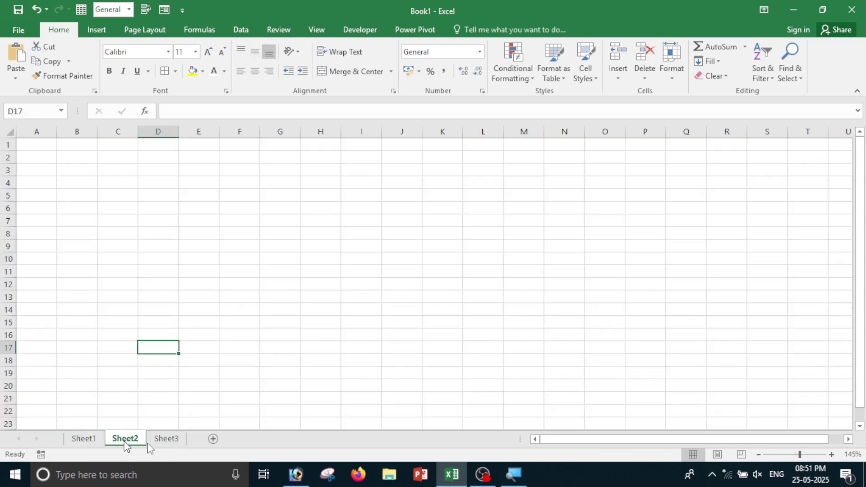
click(172, 439)
click(86, 439)
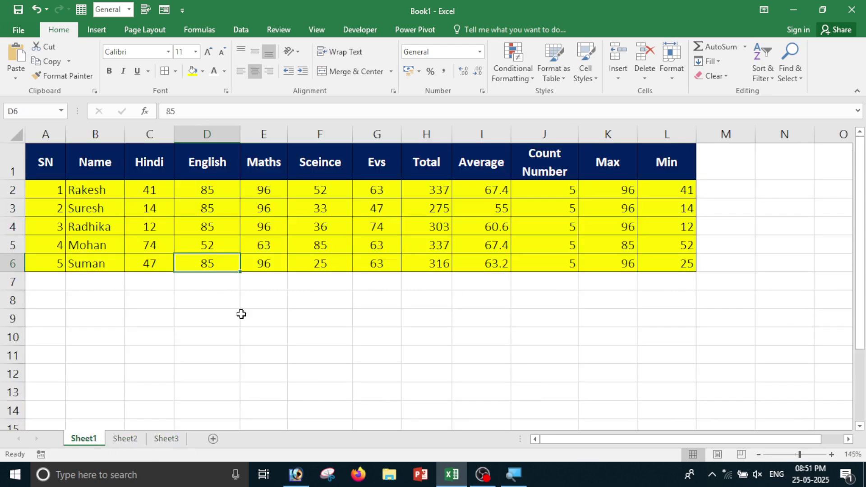
click(271, 269)
drag(47, 154, 656, 257)
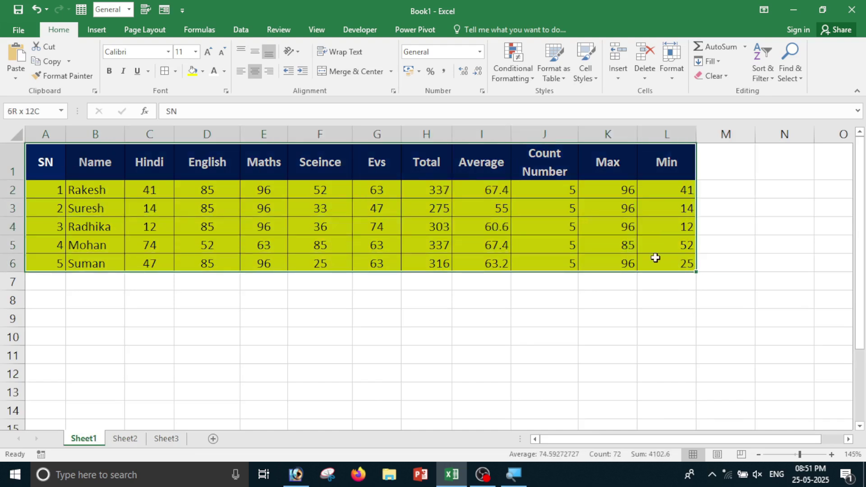
ctrl+click(126, 440)
ctrl+click(163, 440)
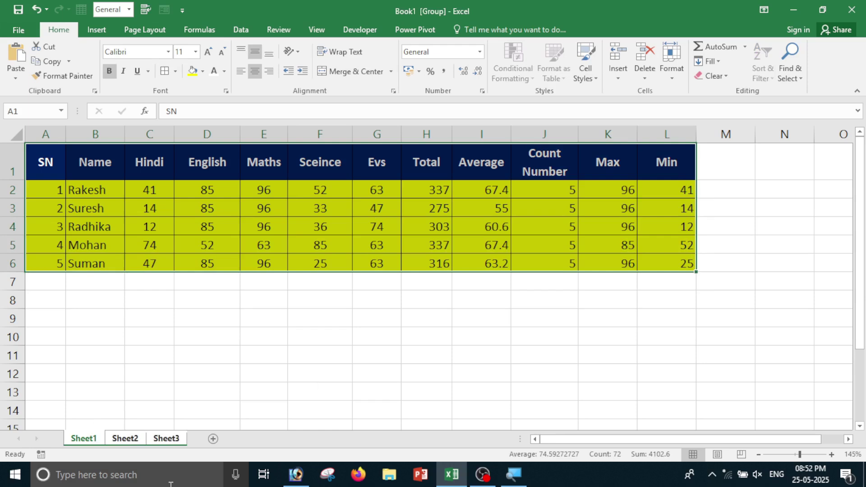
click(714, 64)
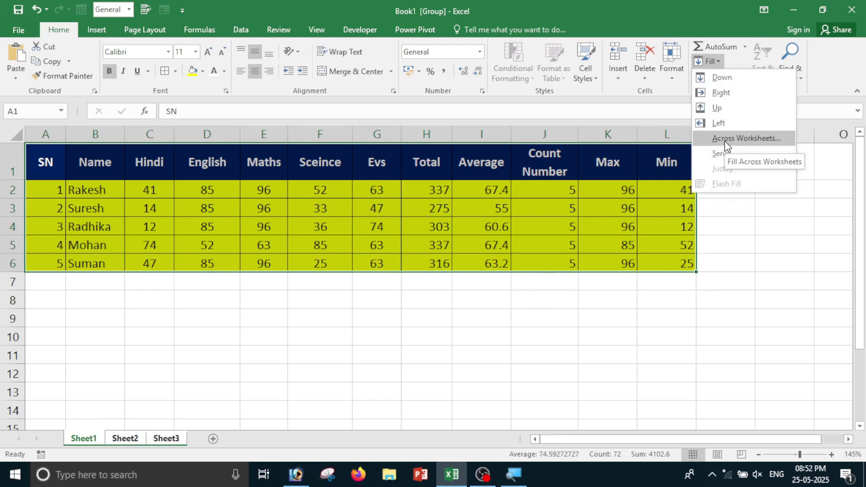
click(724, 140)
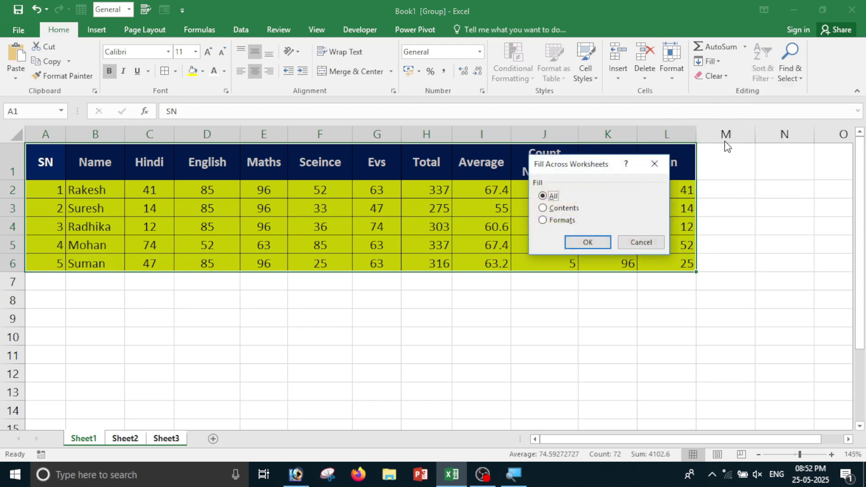
drag(575, 168, 641, 253)
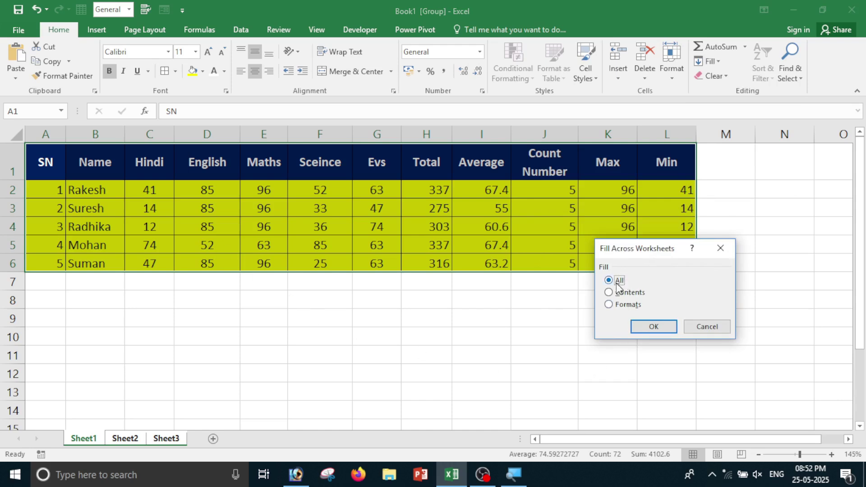
click(657, 328)
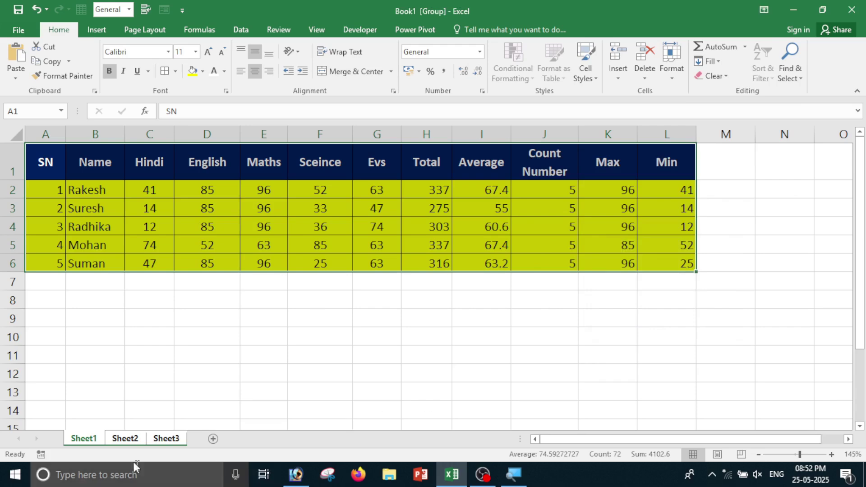
click(125, 439)
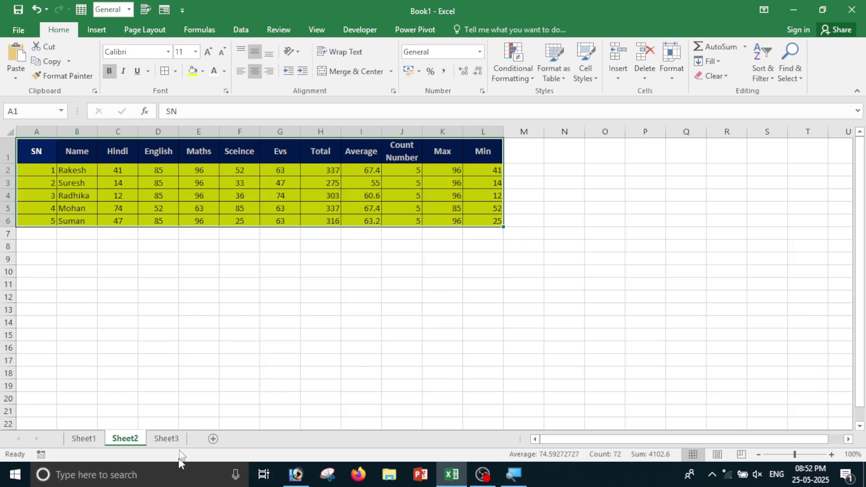
click(171, 439)
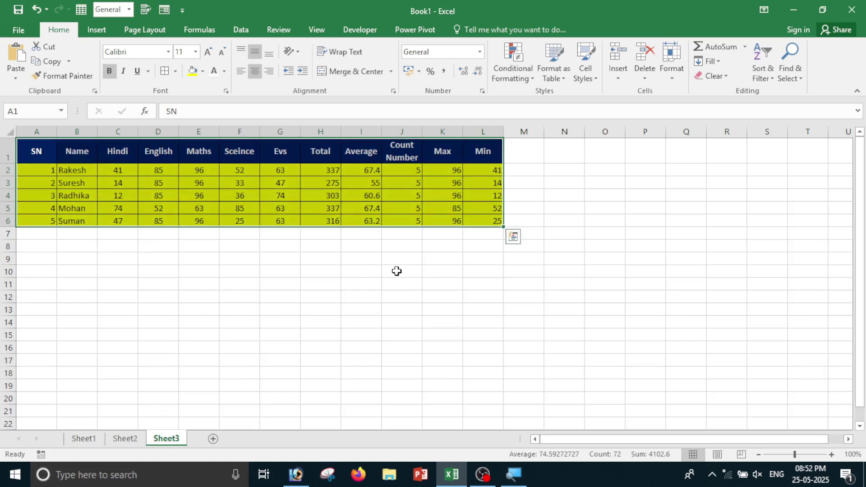
click(397, 280)
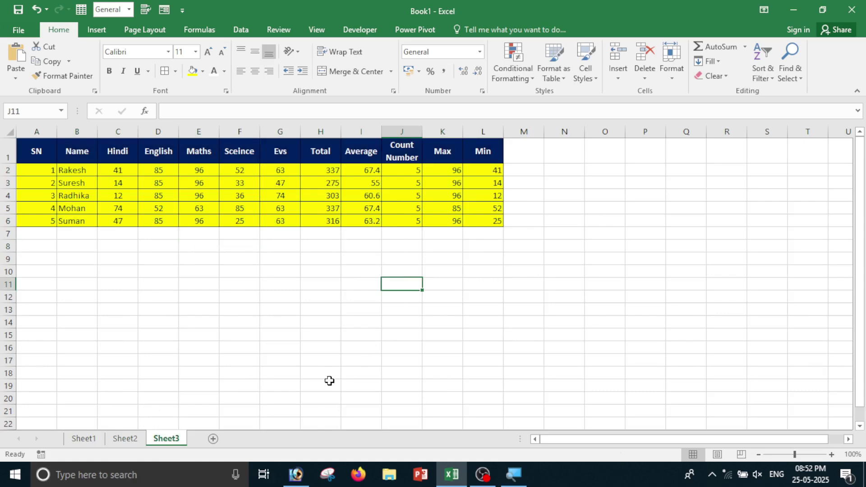
key(ctrl+Page_Up)
key(ctrl+Page_Up)
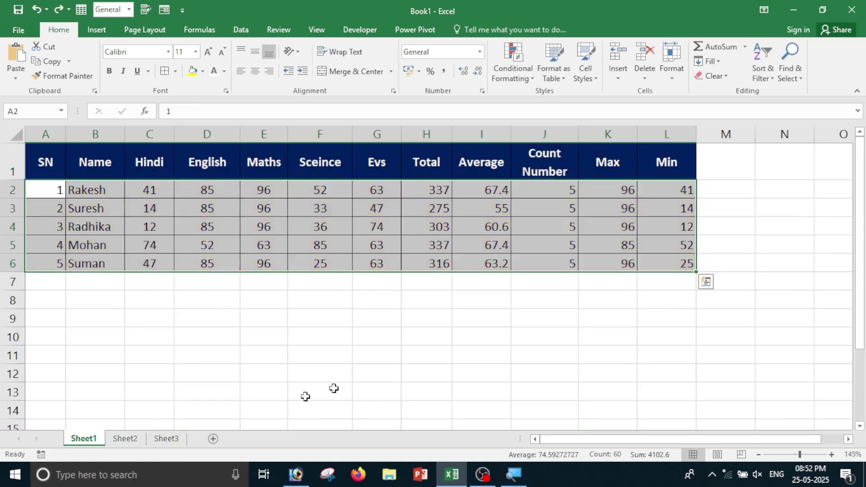
click(124, 439)
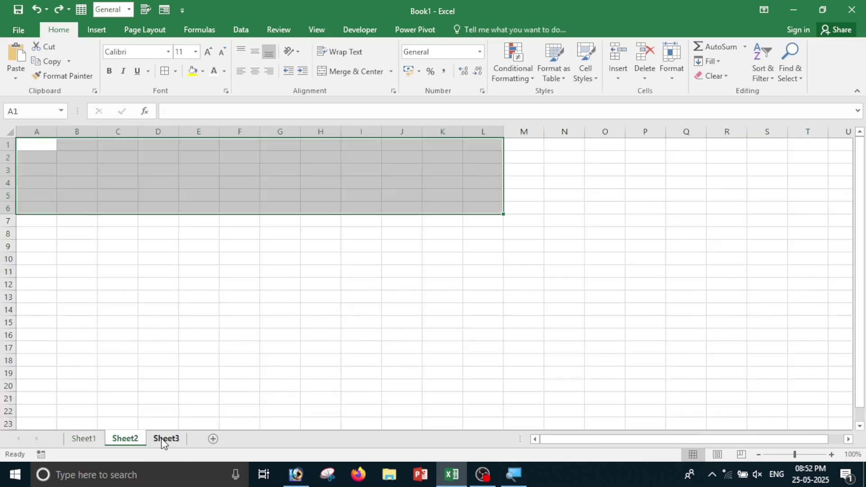
click(164, 440)
click(92, 441)
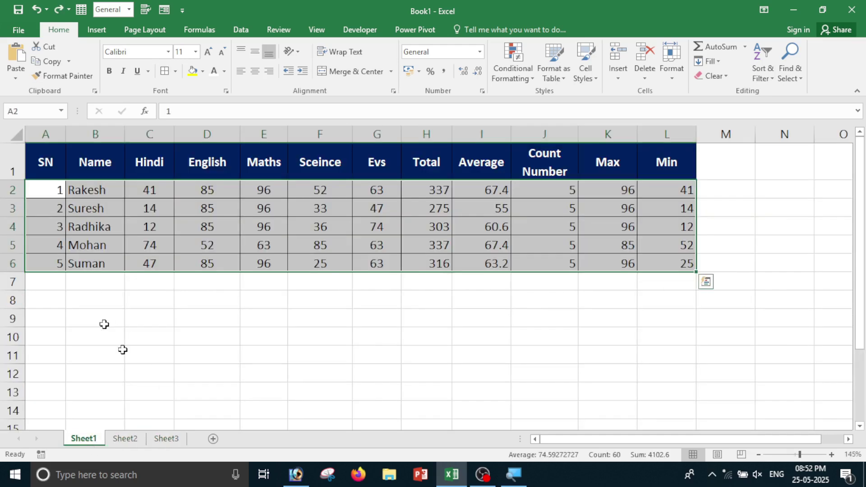
click(193, 70)
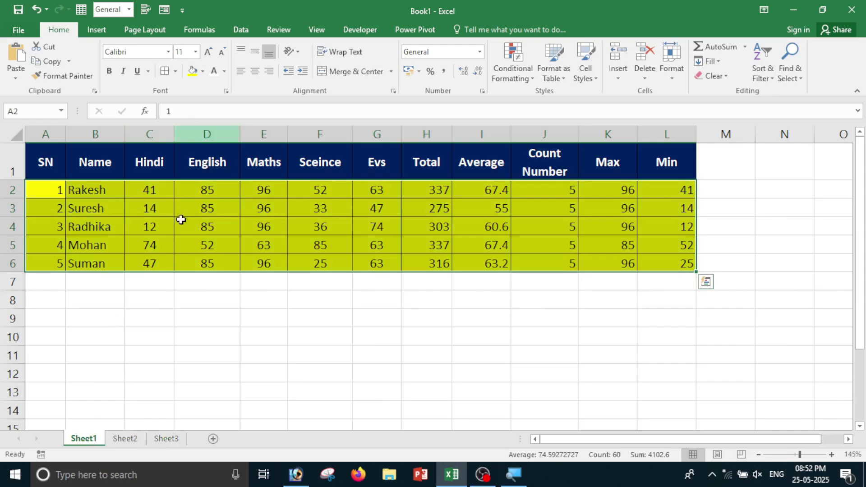
click(171, 320)
click(136, 440)
click(170, 439)
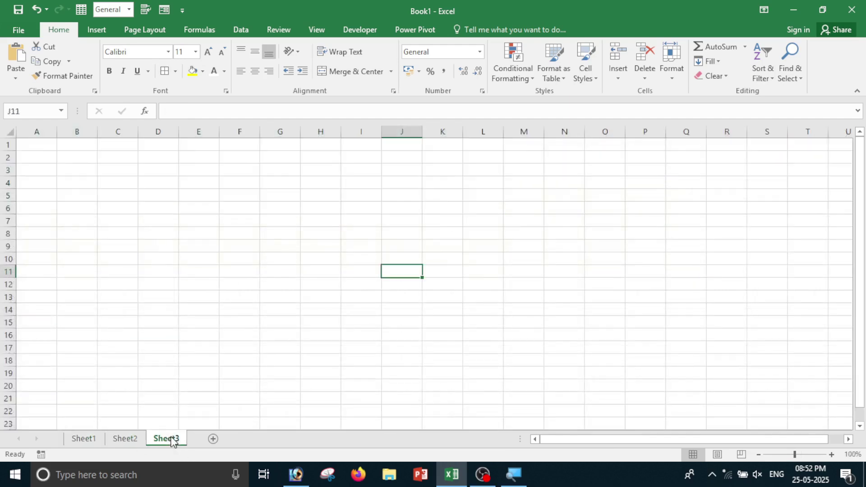
click(88, 440)
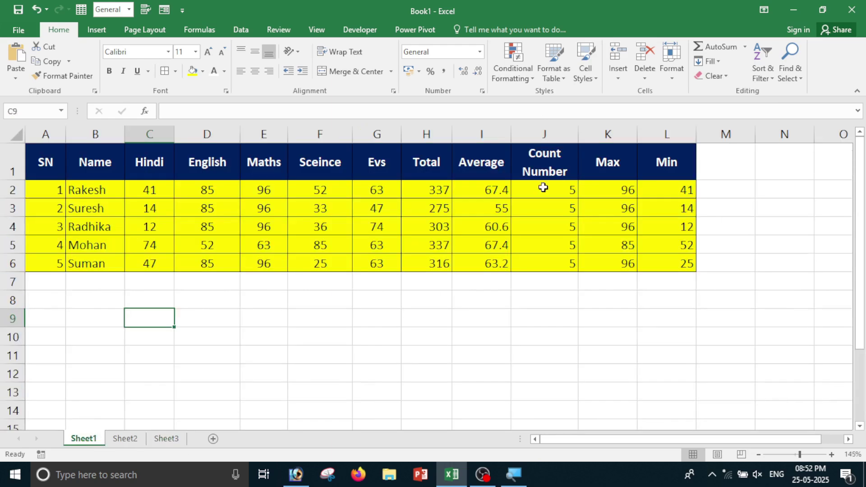
drag(55, 161, 684, 266)
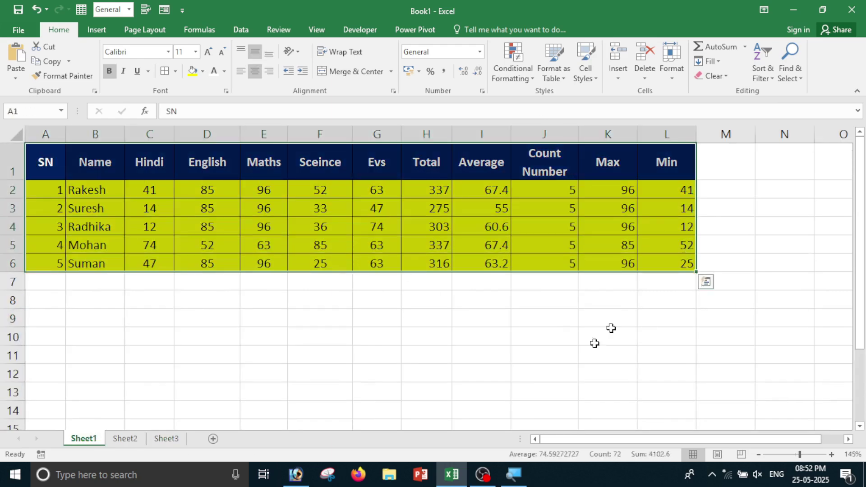
ctrl+click(126, 442)
ctrl+click(171, 444)
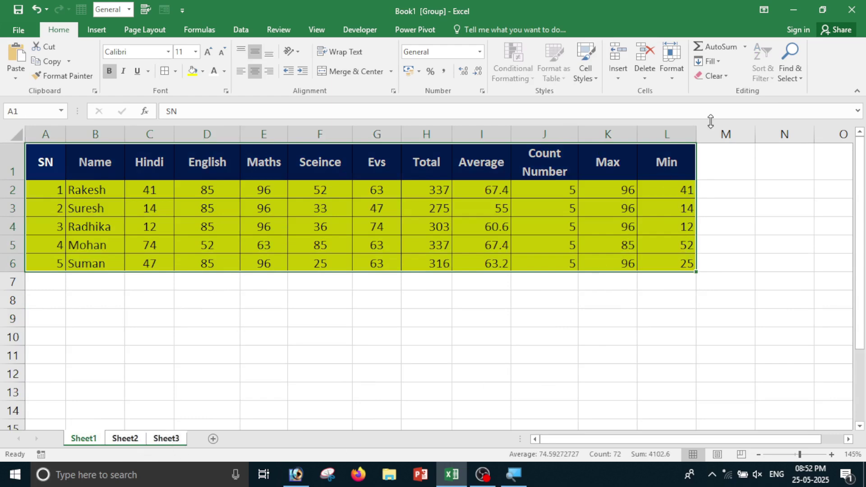
click(707, 61)
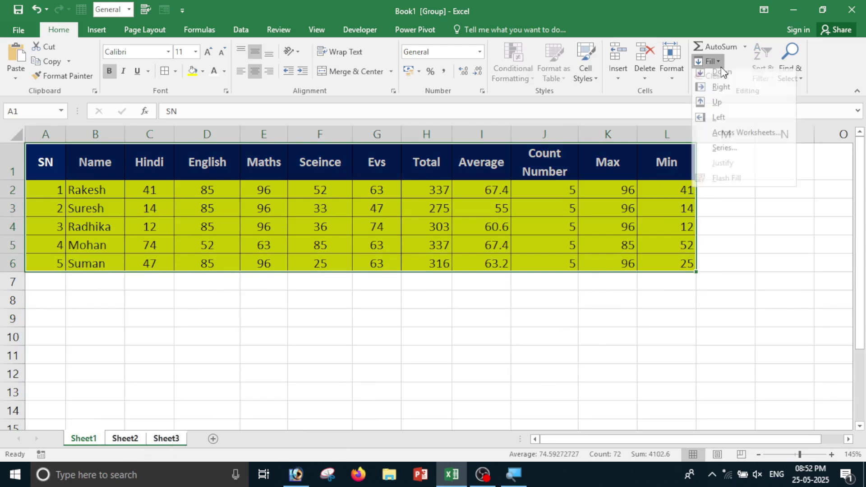
click(741, 142)
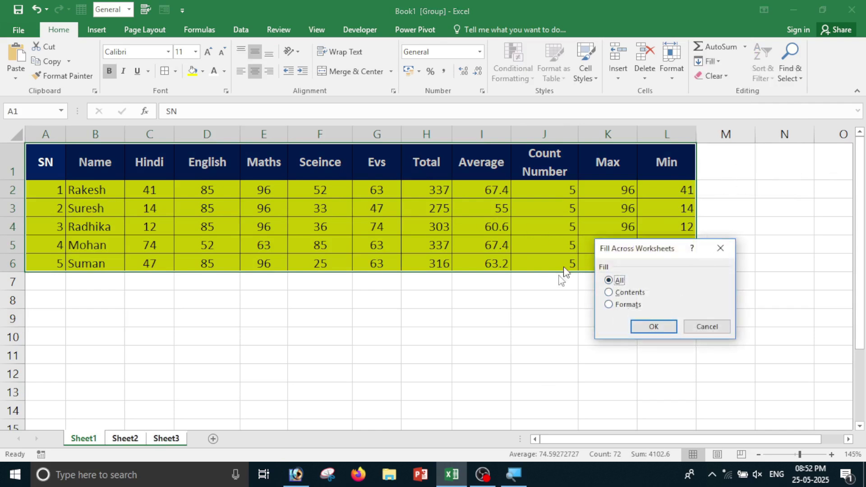
click(627, 293)
click(655, 327)
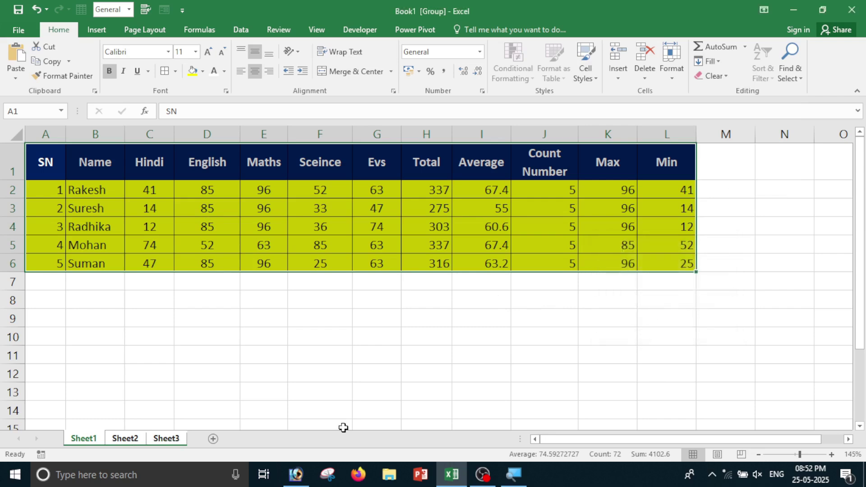
click(294, 422)
click(127, 438)
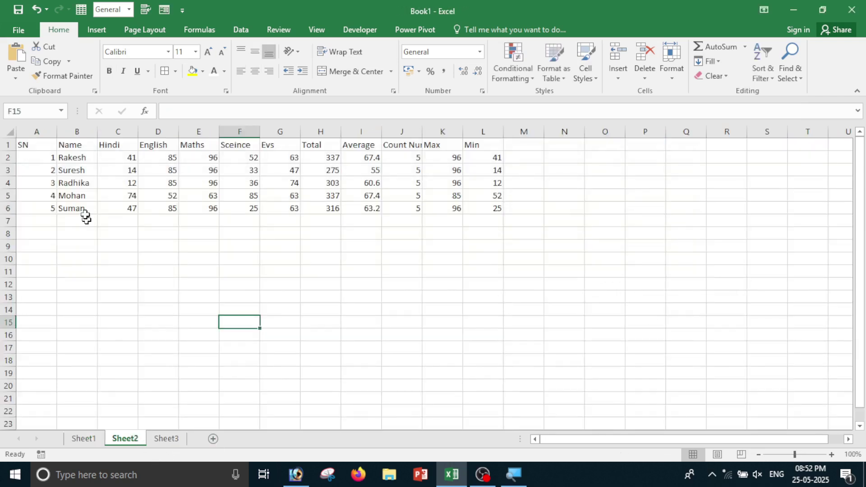
click(167, 440)
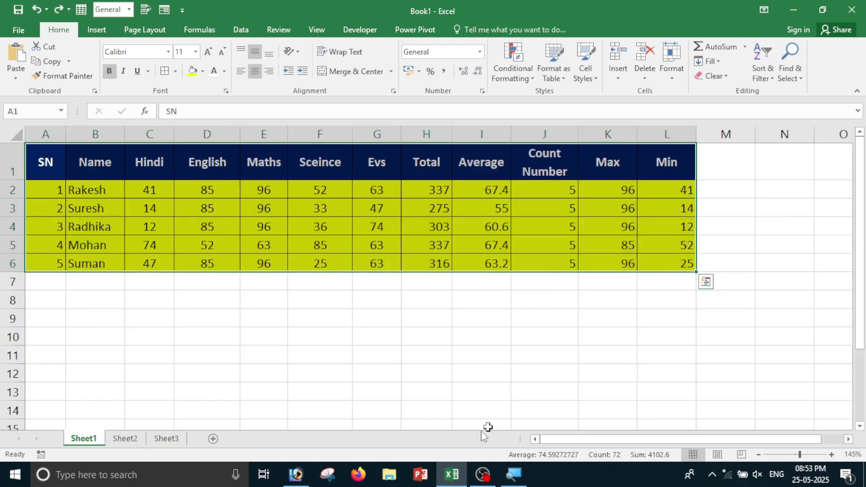
ctrl+click(127, 440)
ctrl+click(166, 440)
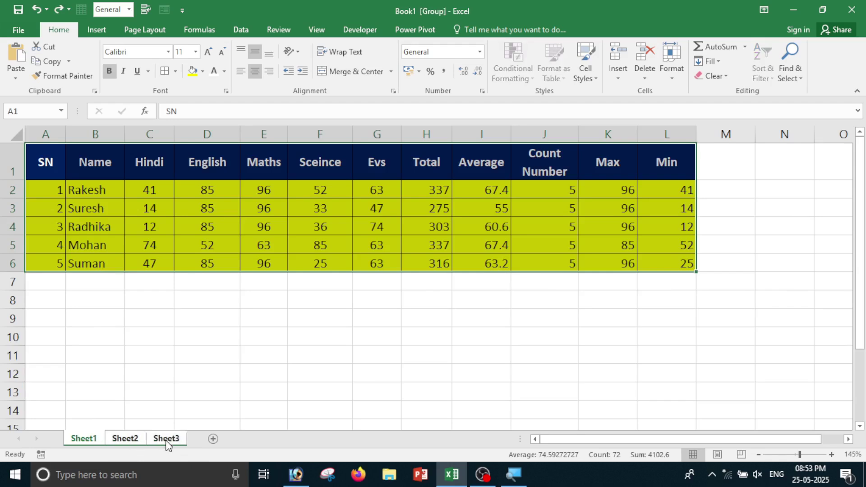
click(717, 61)
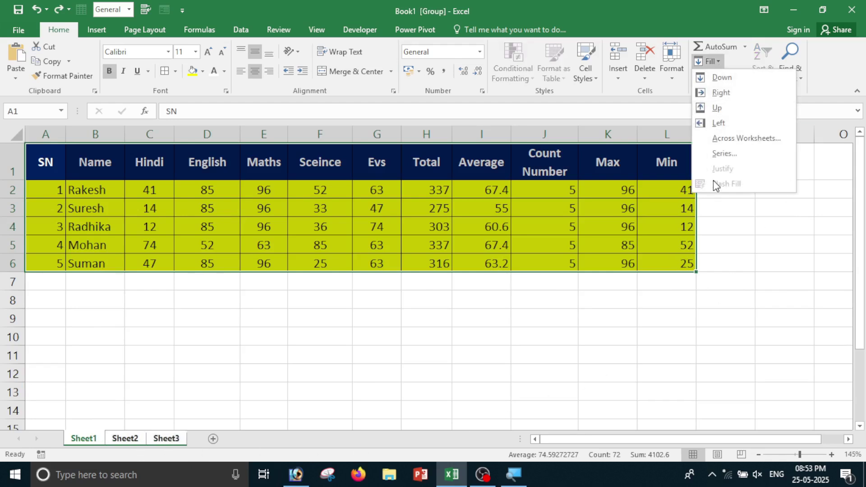
click(747, 138)
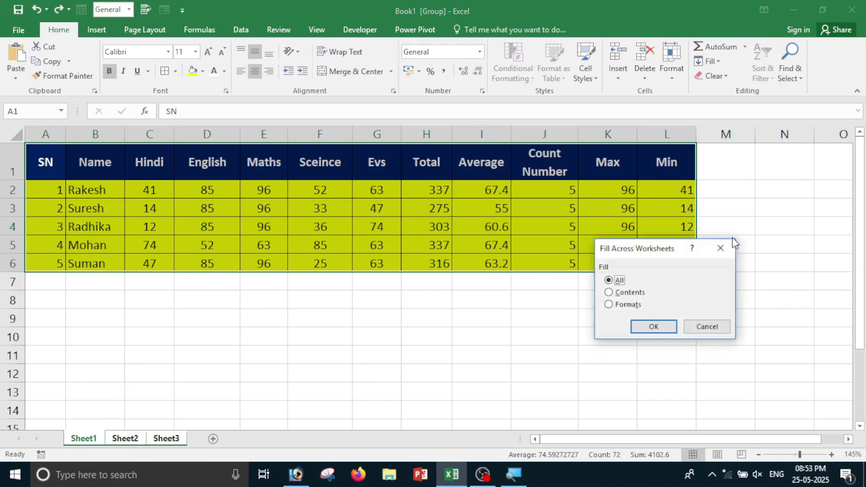
click(627, 306)
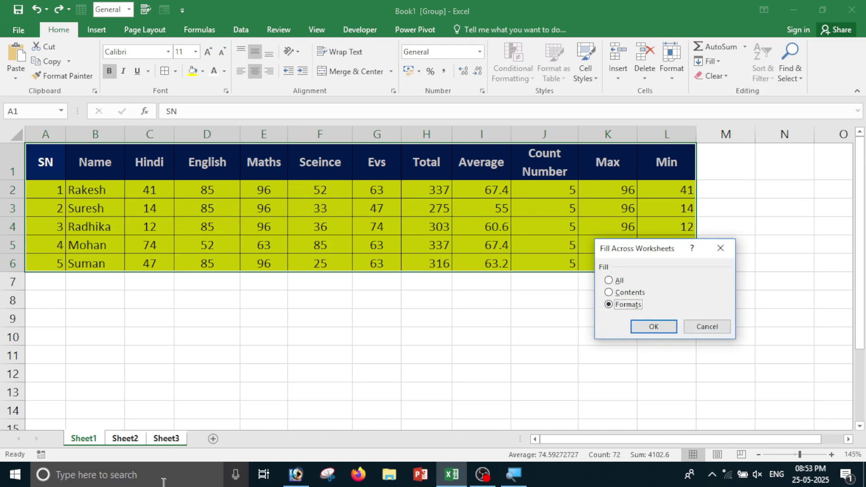
click(654, 326)
click(125, 439)
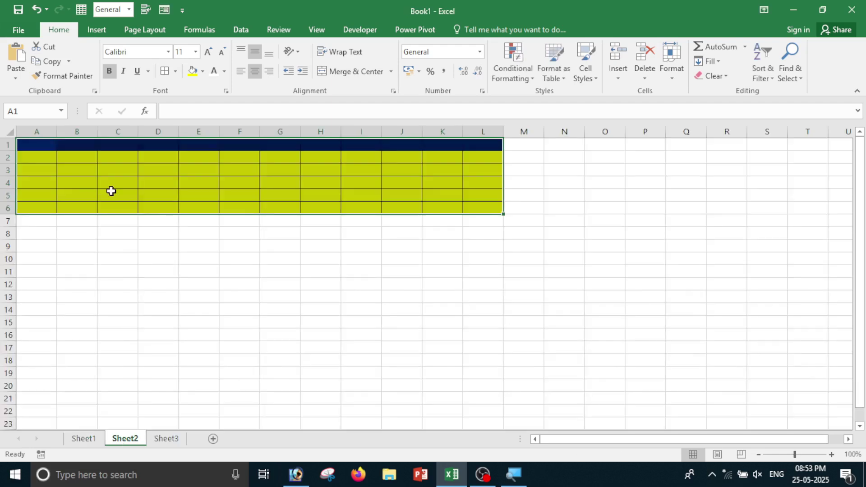
click(165, 439)
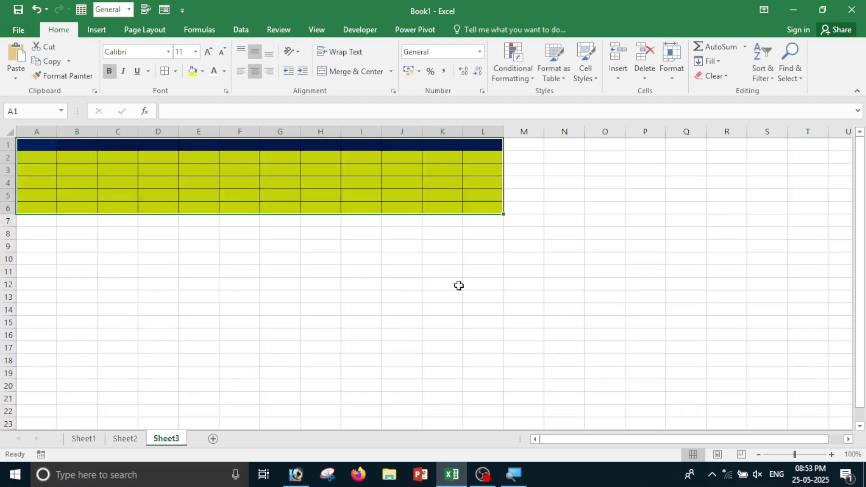
key(ctrl+z)
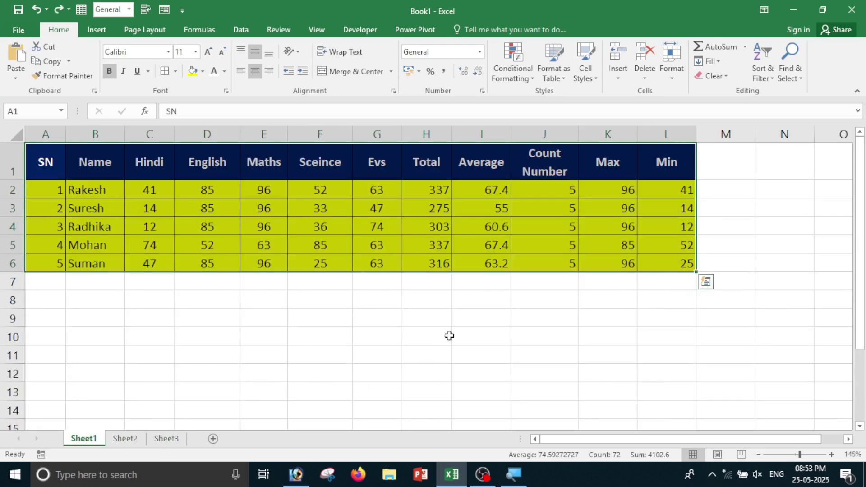
Switch to Sheet2 and enter the starting value 1 in C3.
click(449, 336)
click(711, 61)
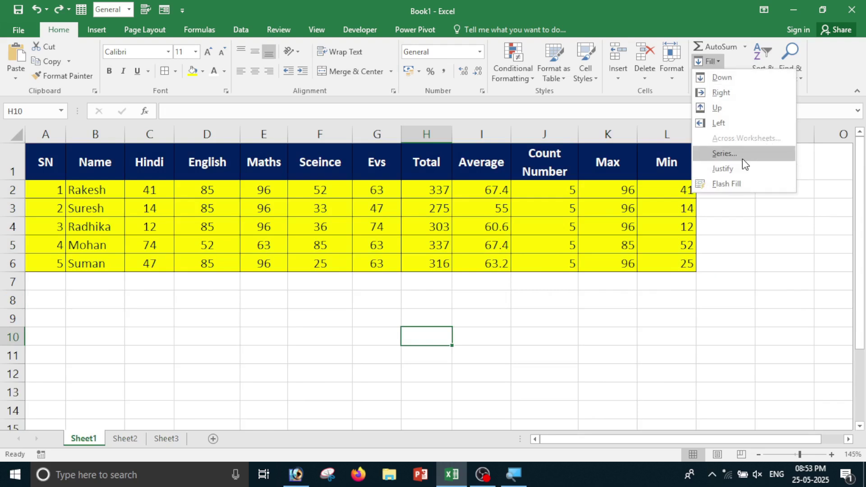
click(246, 351)
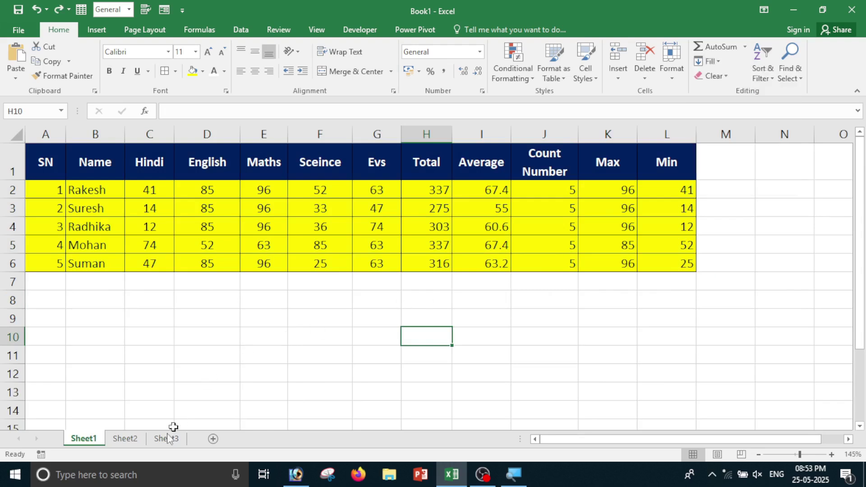
click(114, 445)
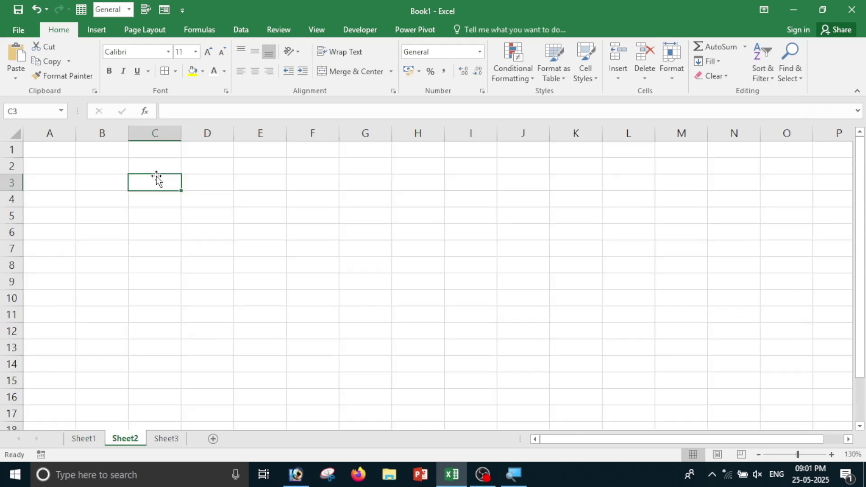
text(1)
key(Return)
text(.)
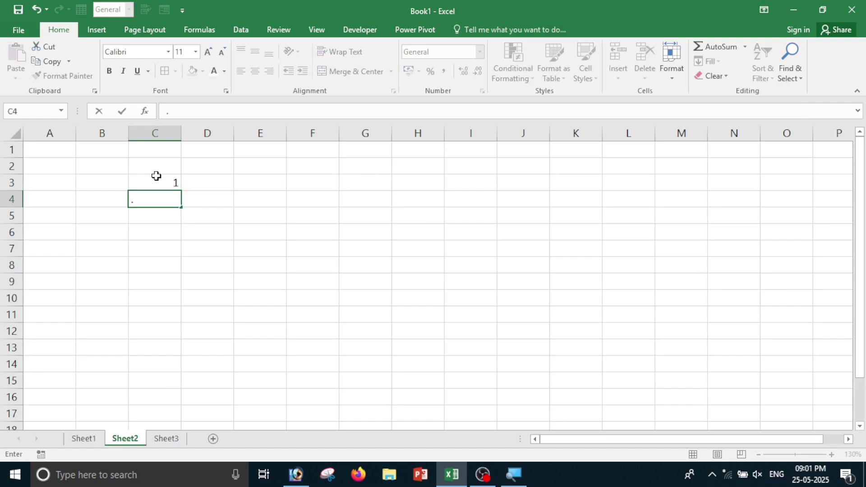
key(BackSpace)
click(185, 311)
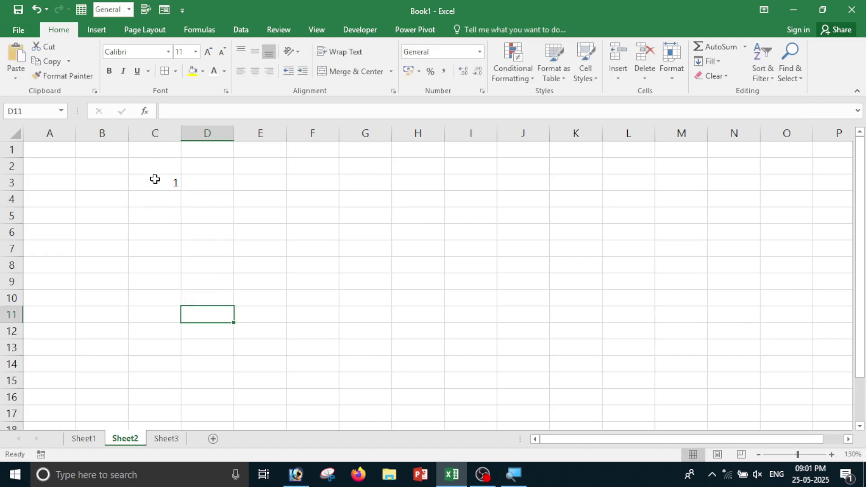
Fill a linear series 1 to 10 across row 3 with step 1, then undo it.
click(155, 179)
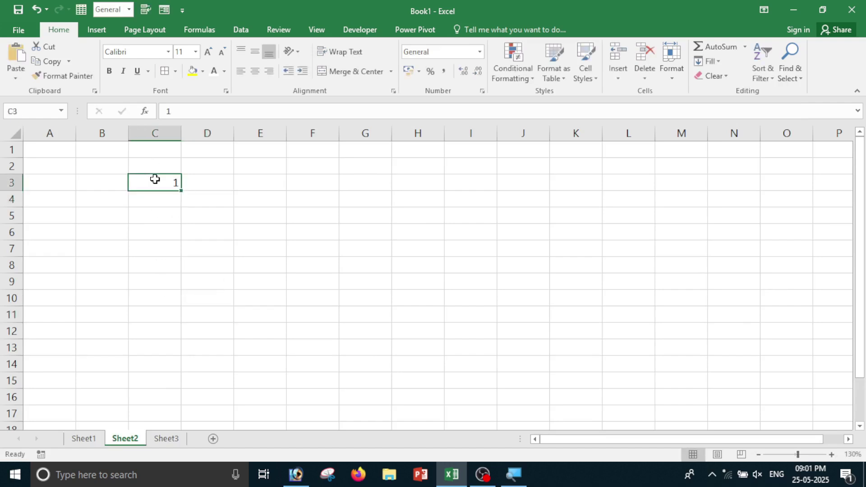
click(712, 62)
click(736, 157)
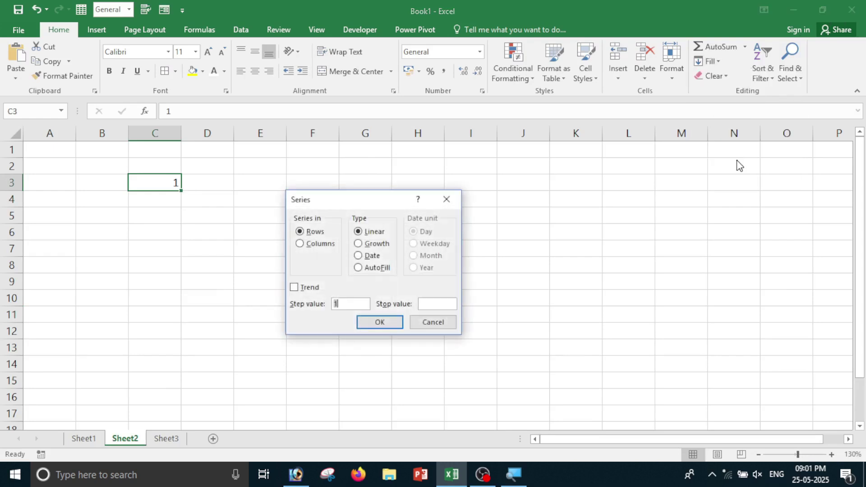
drag(336, 198, 365, 164)
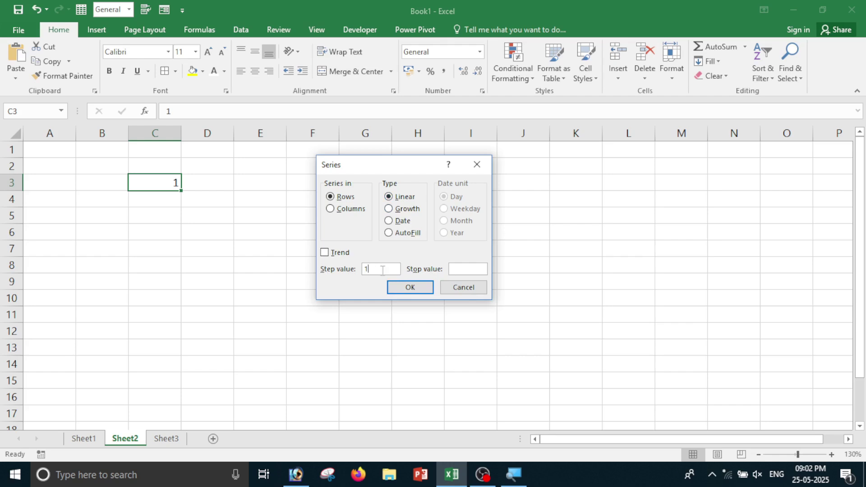
drag(375, 272, 330, 268)
click(379, 274)
click(401, 289)
key(ctrl+Right)
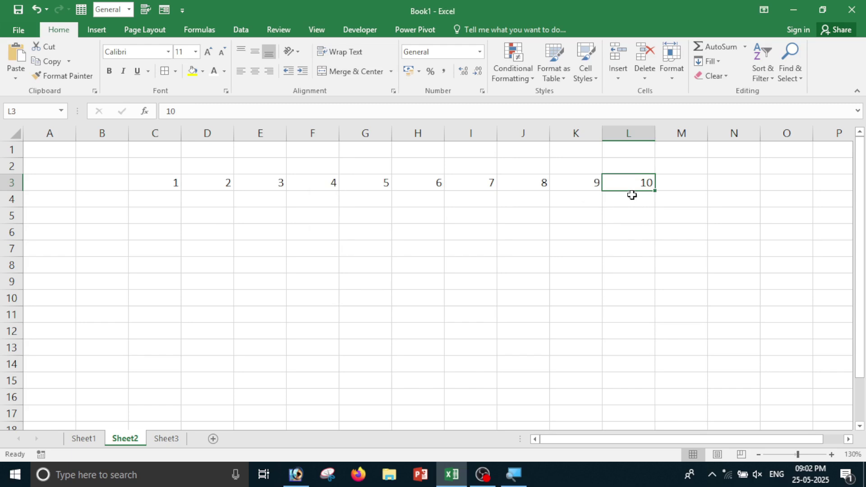
key(ctrl+z)
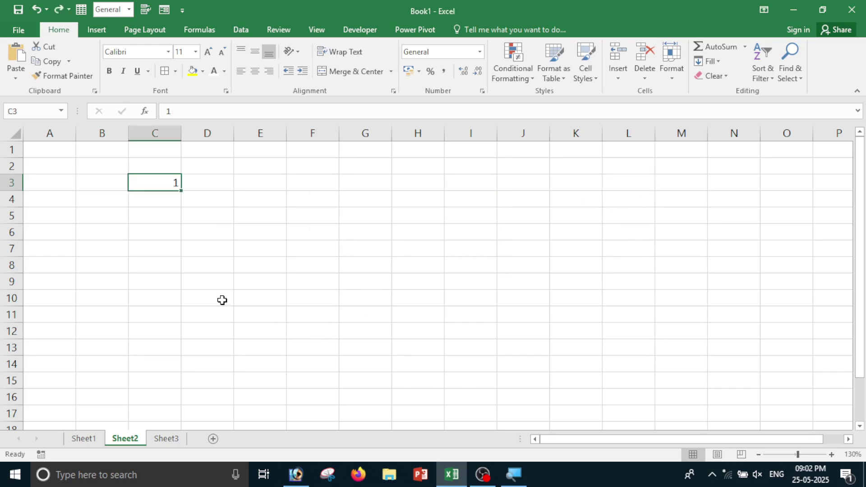
Create a 1–10 linear series down column C from C3, then undo it.
click(222, 300)
click(175, 190)
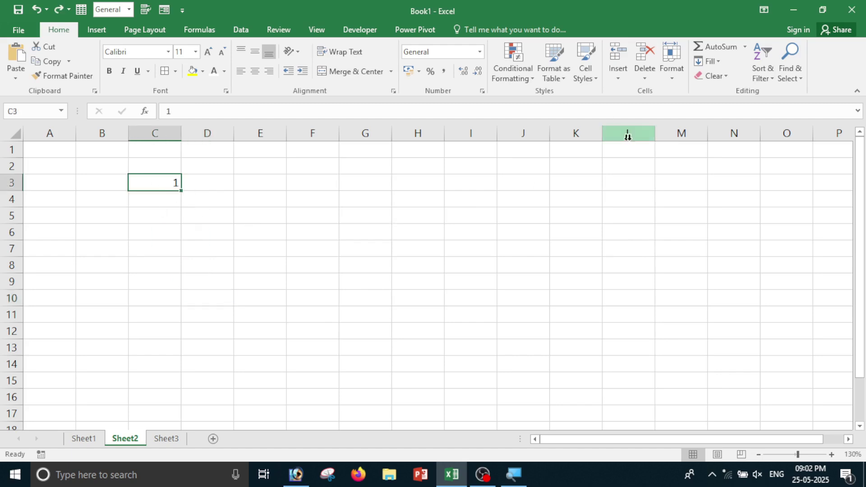
click(723, 67)
click(719, 153)
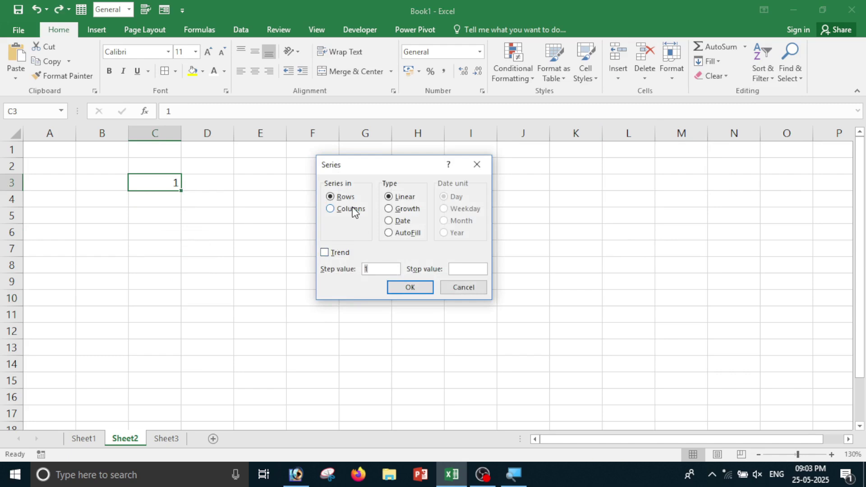
click(351, 210)
double_click(375, 269)
click(410, 287)
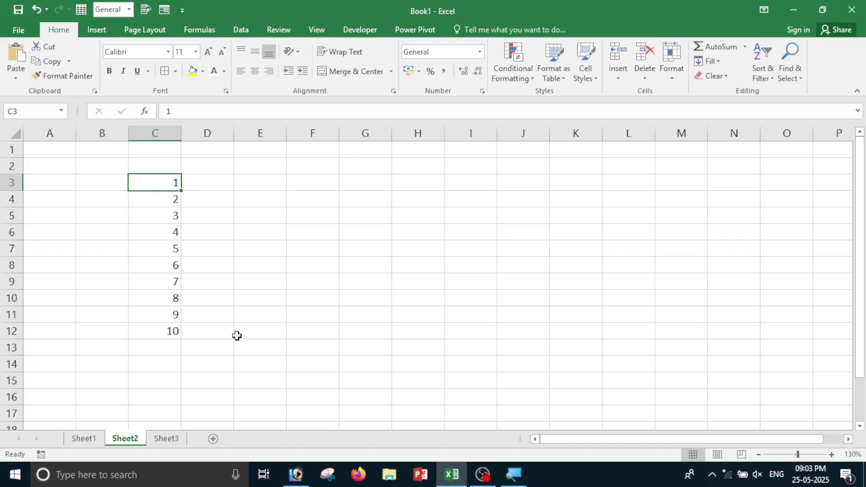
key(ctrl+z)
Reopen the Series dialog for C3, cancel it, and select C3 to replace its value.
click(213, 297)
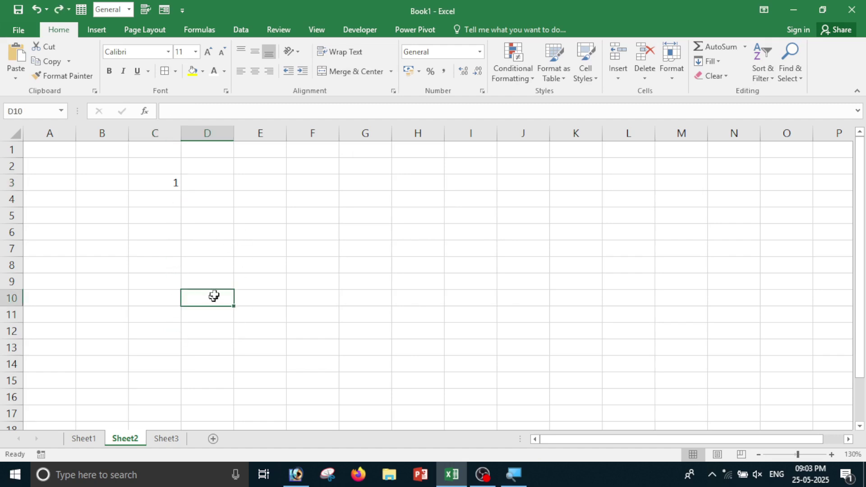
click(162, 181)
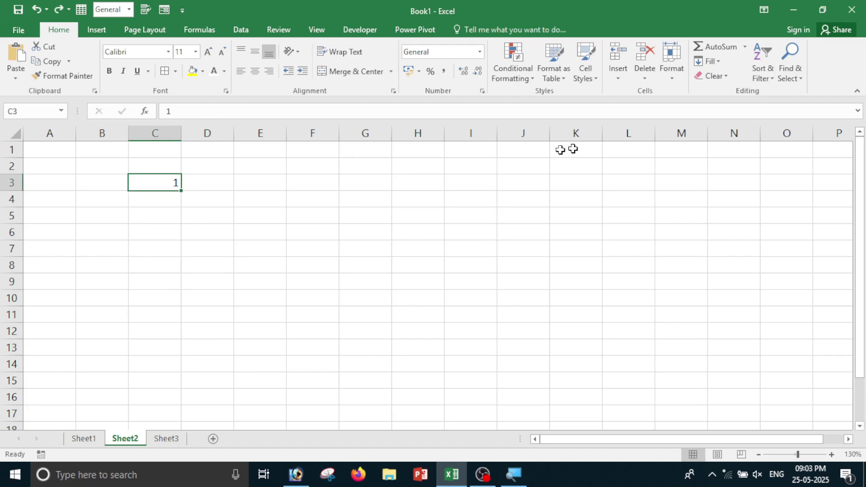
click(708, 62)
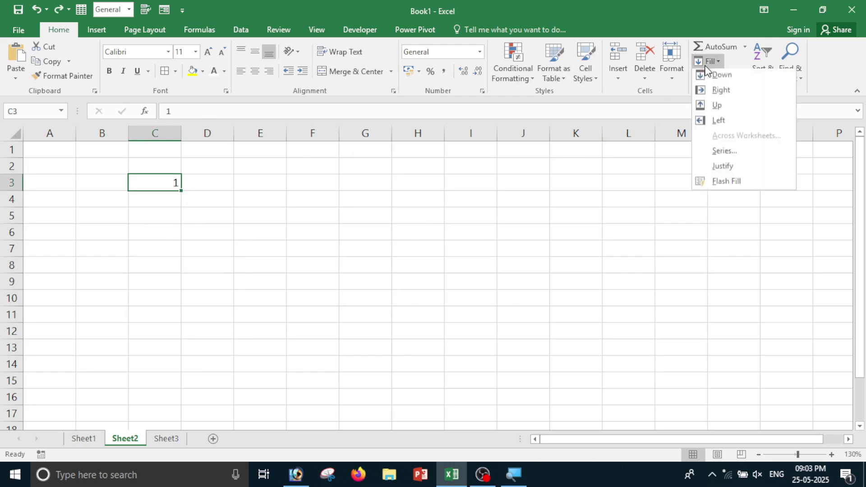
click(718, 154)
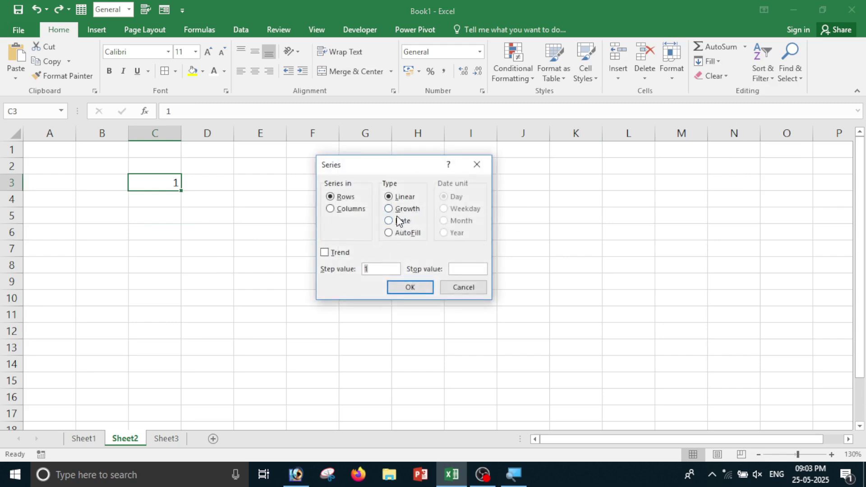
click(461, 288)
click(324, 246)
click(174, 186)
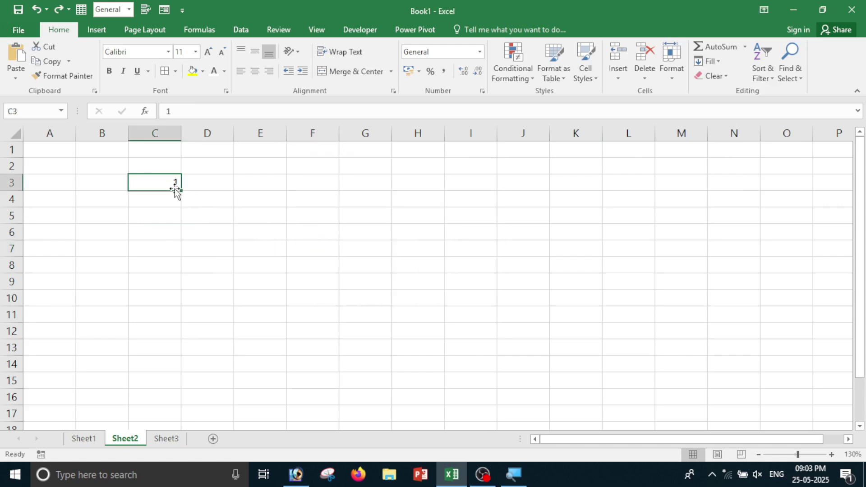
Enter 2 in C3 and fill a Columns Growth series with step 2 and stop 20.
text(2)
click(174, 208)
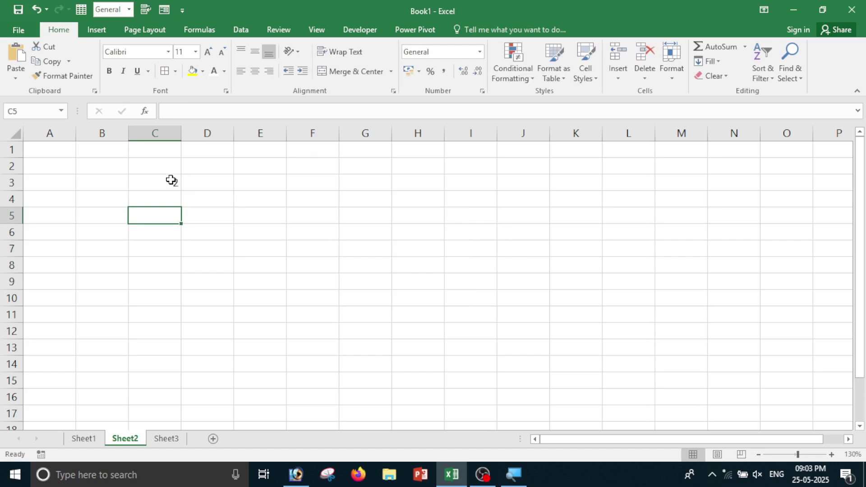
click(170, 180)
click(708, 61)
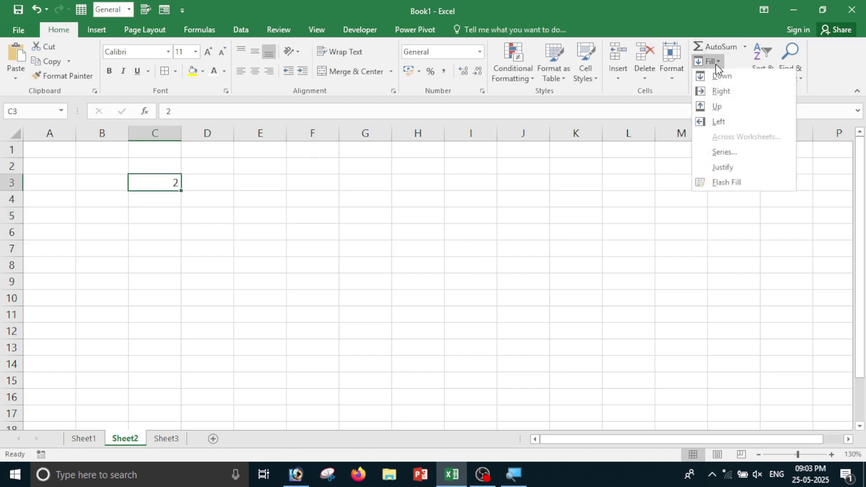
click(720, 152)
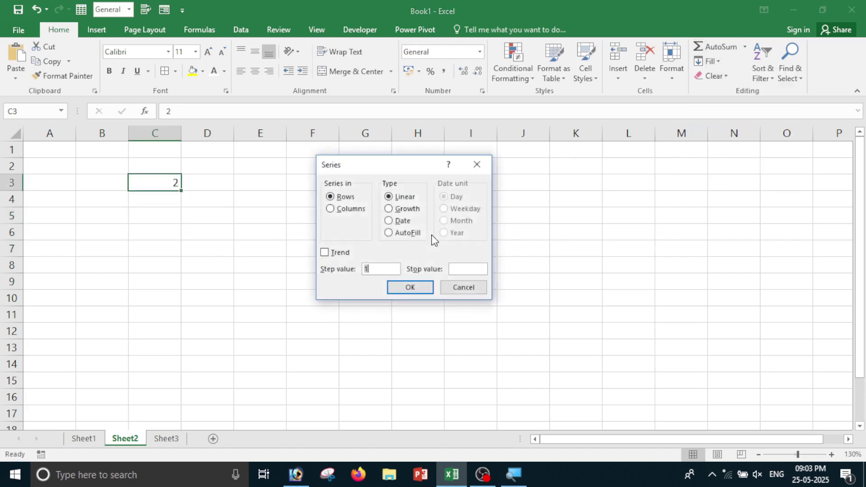
click(336, 209)
click(398, 209)
click(371, 269)
click(468, 271)
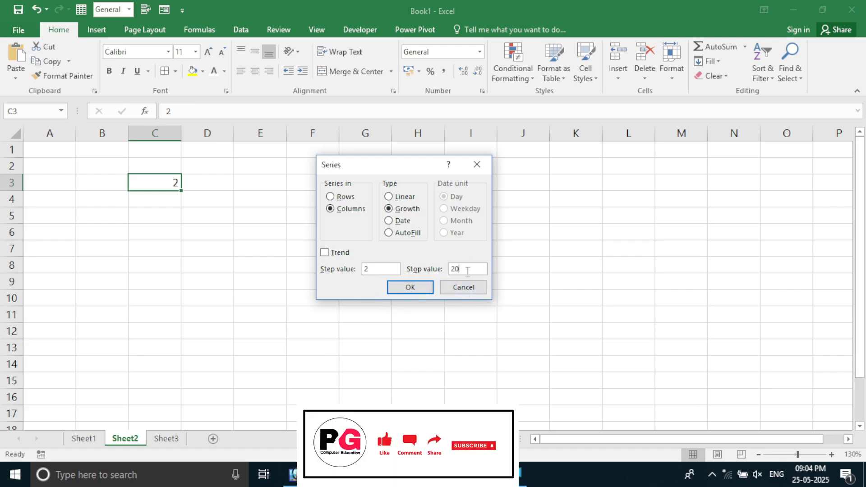
click(410, 289)
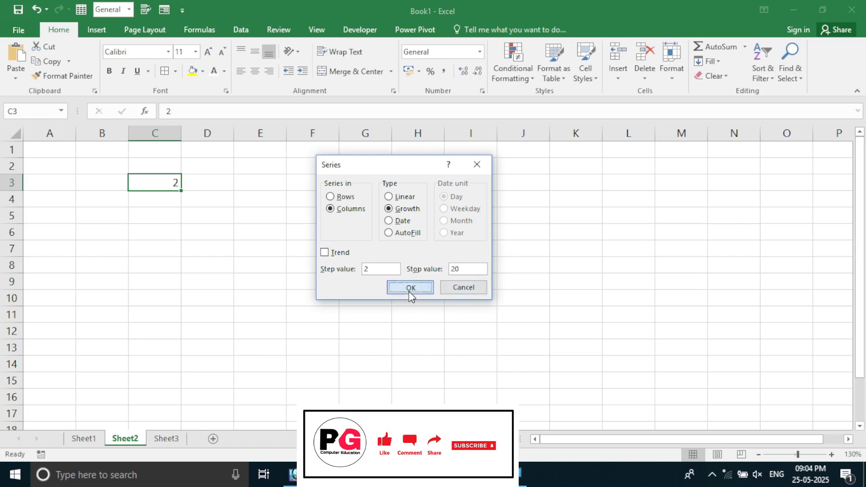
Check the generated values 2, 4, 8, 16 in C3:C6, then undo the growth series.
click(319, 311)
drag(168, 185, 161, 229)
click(179, 285)
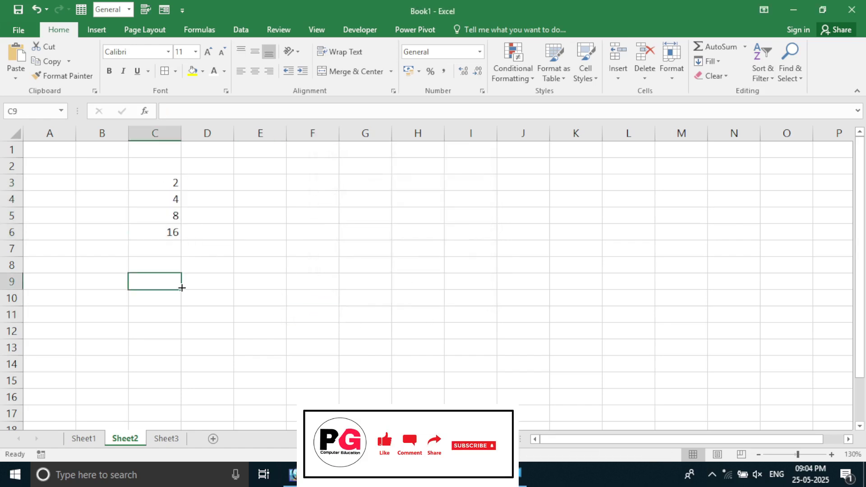
click(172, 185)
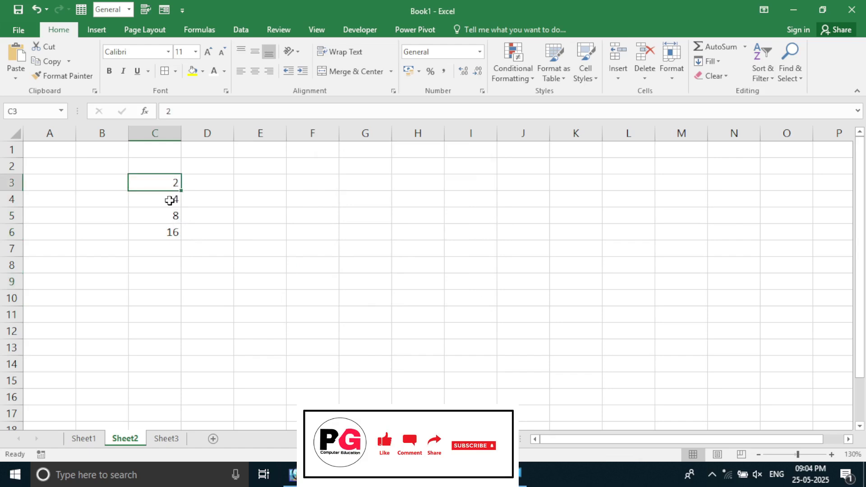
click(169, 201)
click(172, 220)
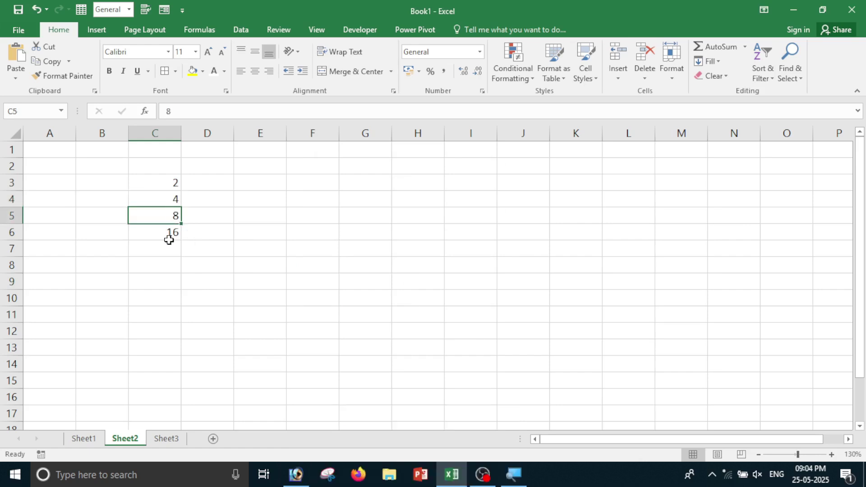
click(170, 234)
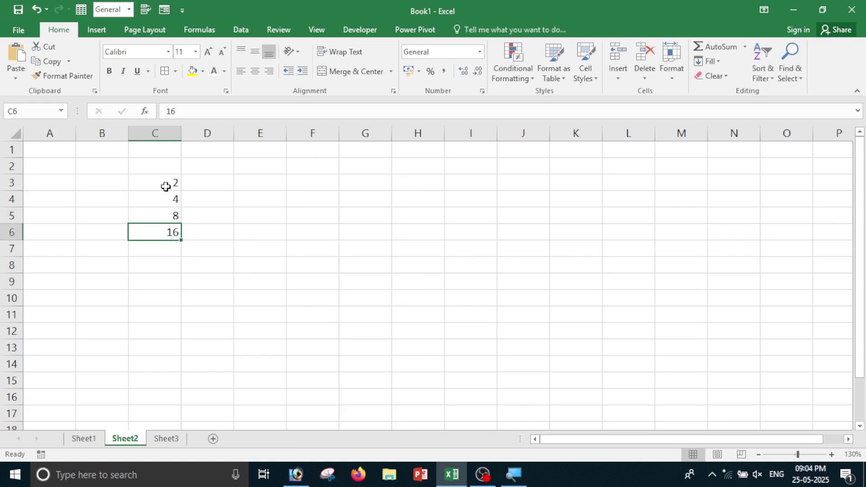
drag(166, 187, 161, 235)
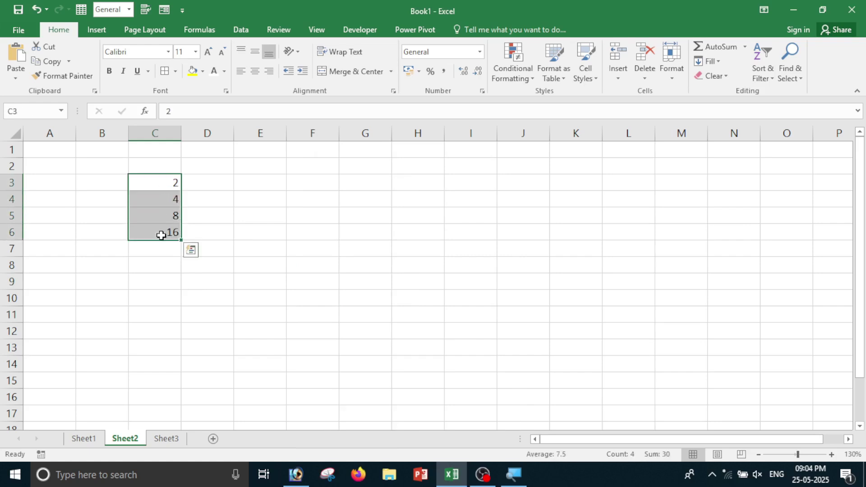
click(215, 266)
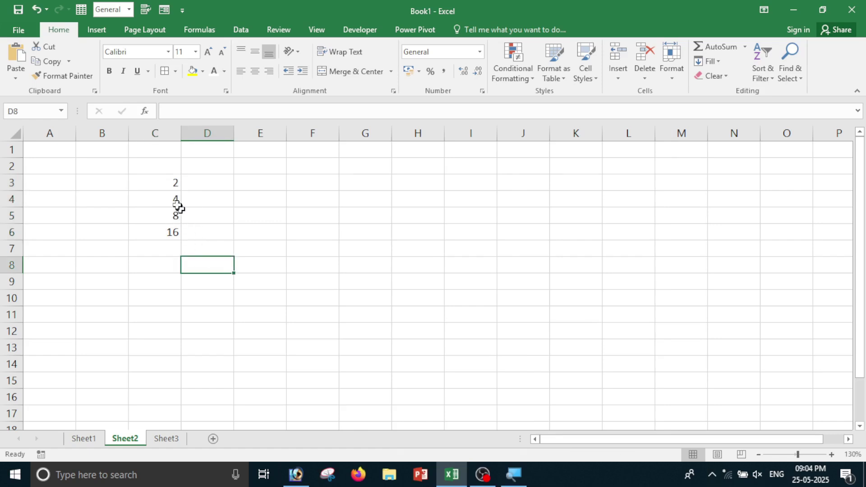
key(ctrl+z)
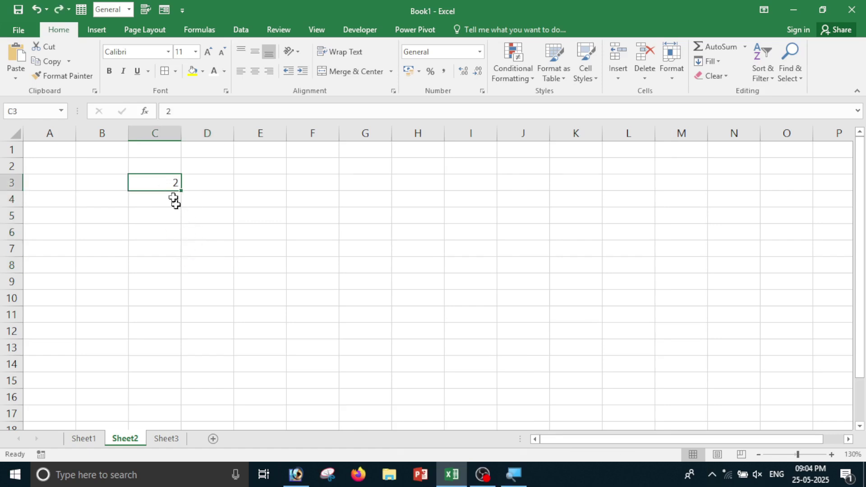
click(713, 63)
click(724, 159)
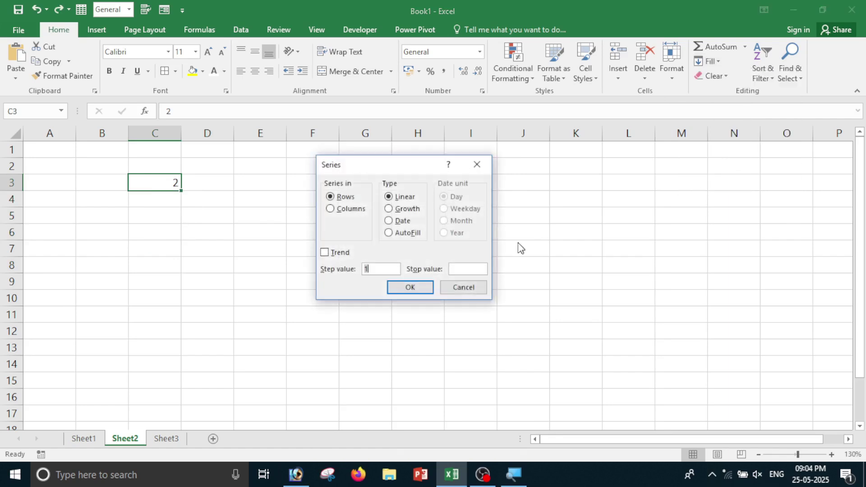
click(395, 210)
click(393, 288)
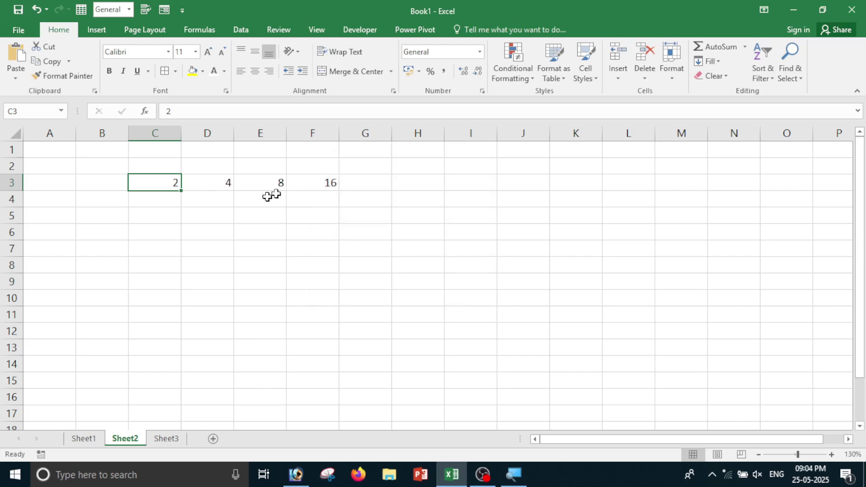
click(210, 183)
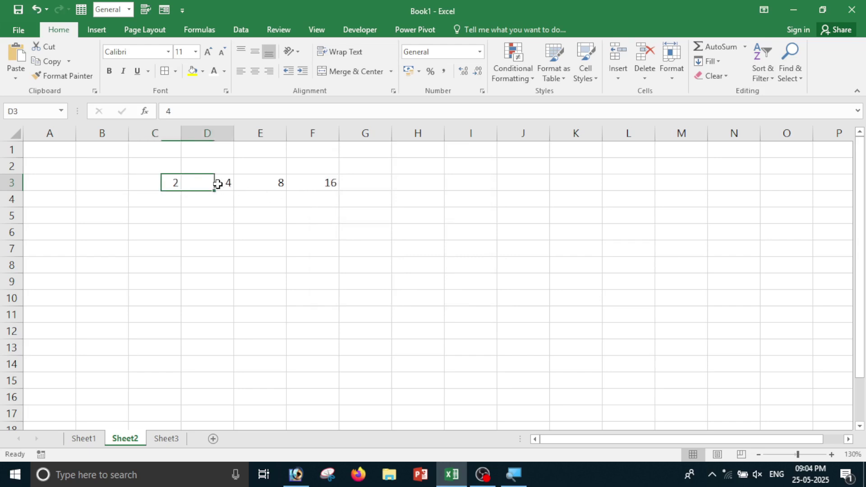
click(277, 186)
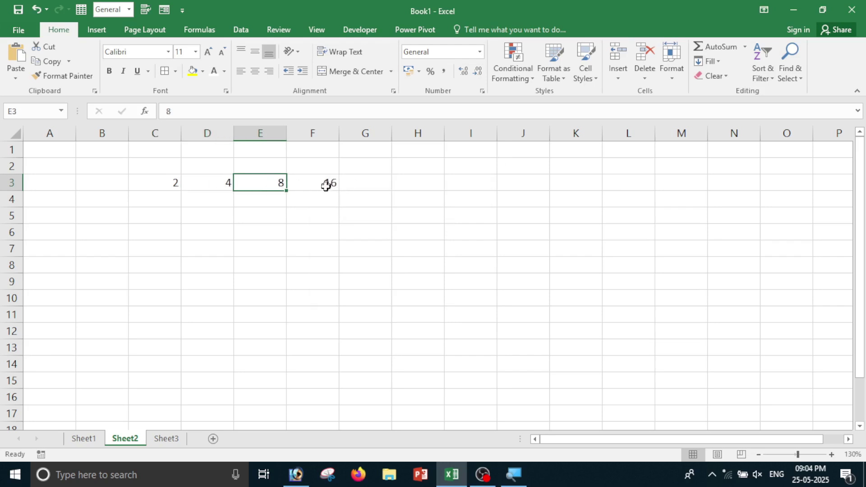
click(325, 187)
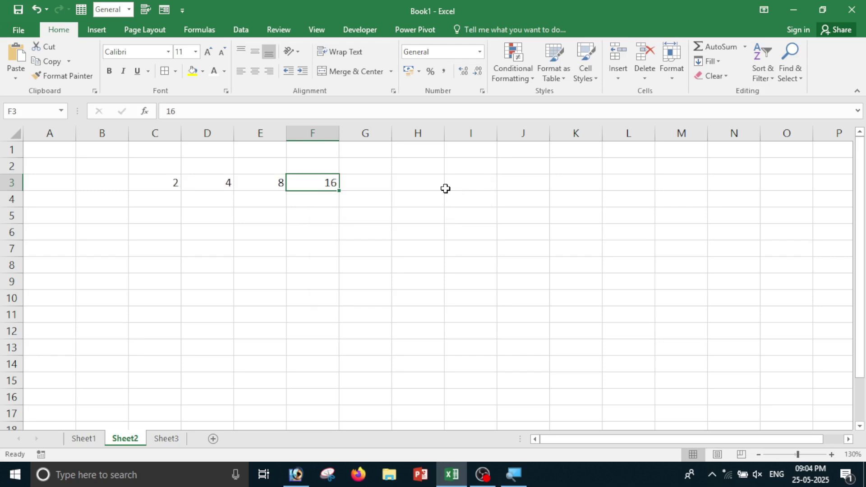
key(ctrl+z)
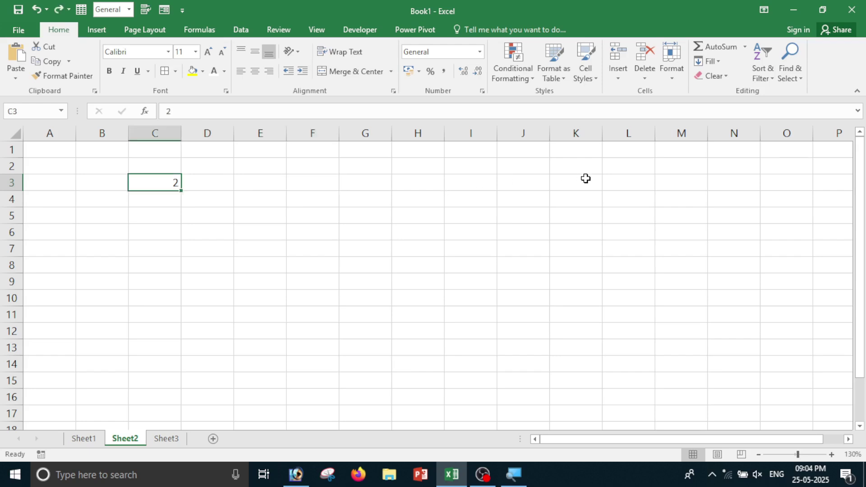
click(709, 62)
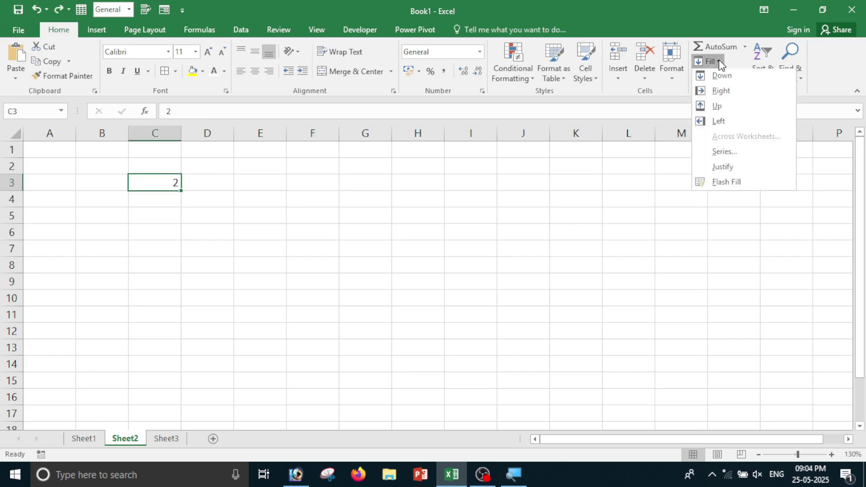
click(725, 154)
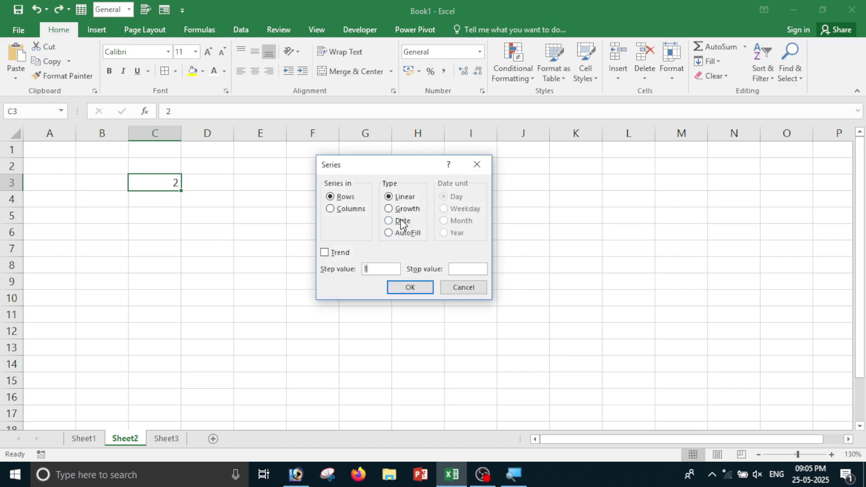
click(477, 287)
Enter the start date 25-05-2025 in cell C3.
key(Return)
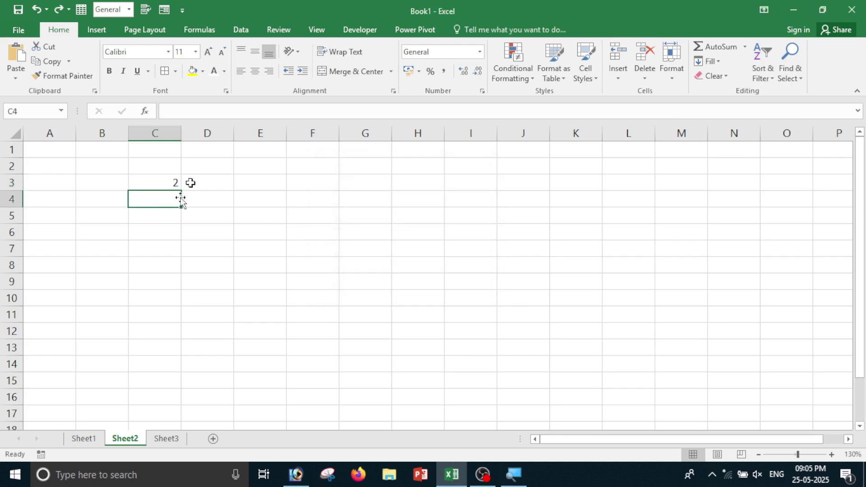
click(168, 183)
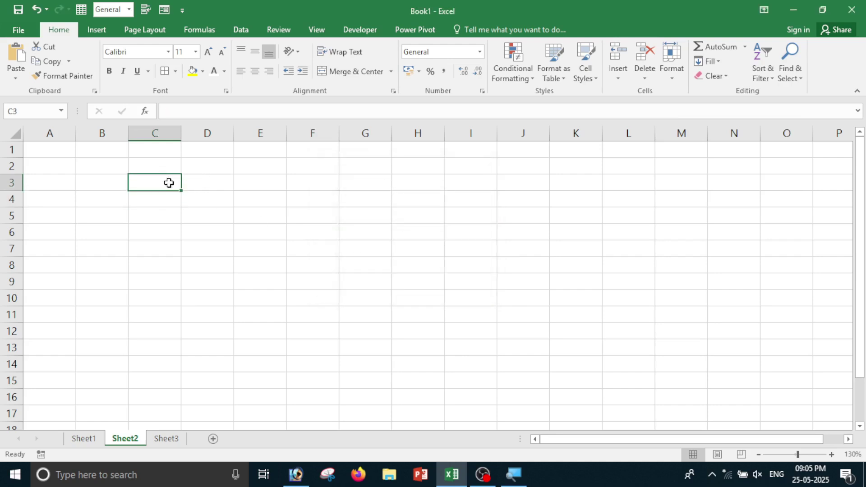
text(25-)
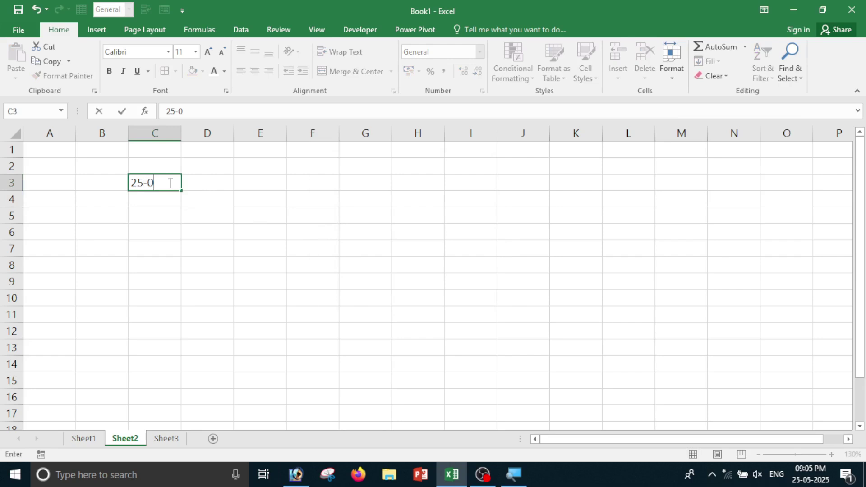
text(05-2025)
key(Return)
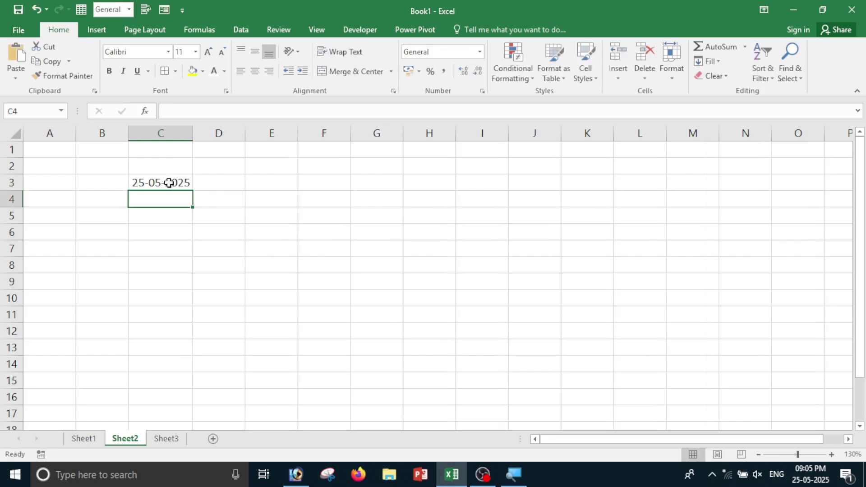
Open the Series dialog for C3, set to the Date type by Day.
click(169, 182)
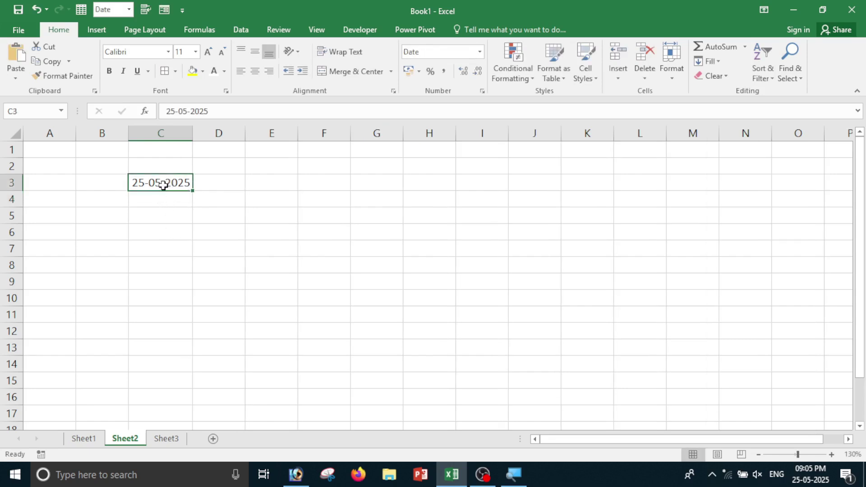
click(708, 62)
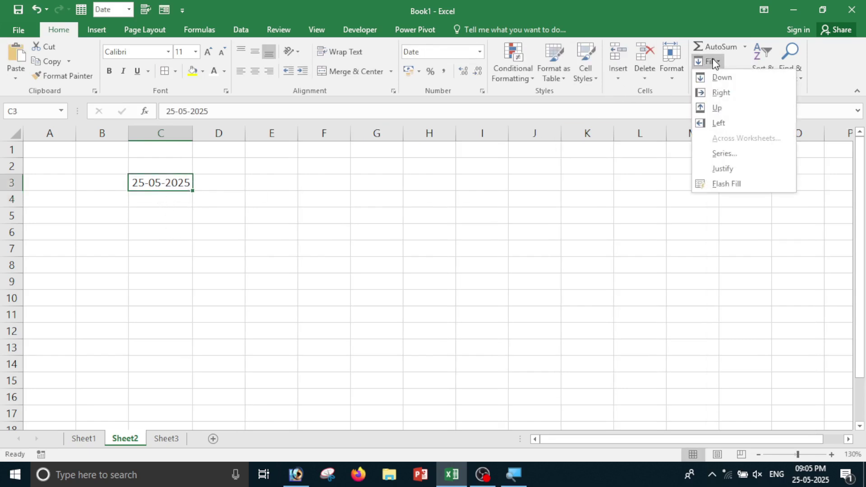
click(725, 154)
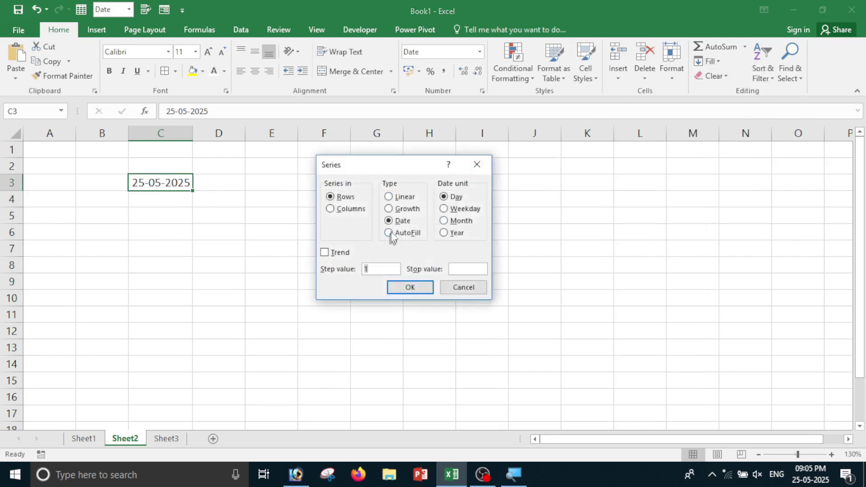
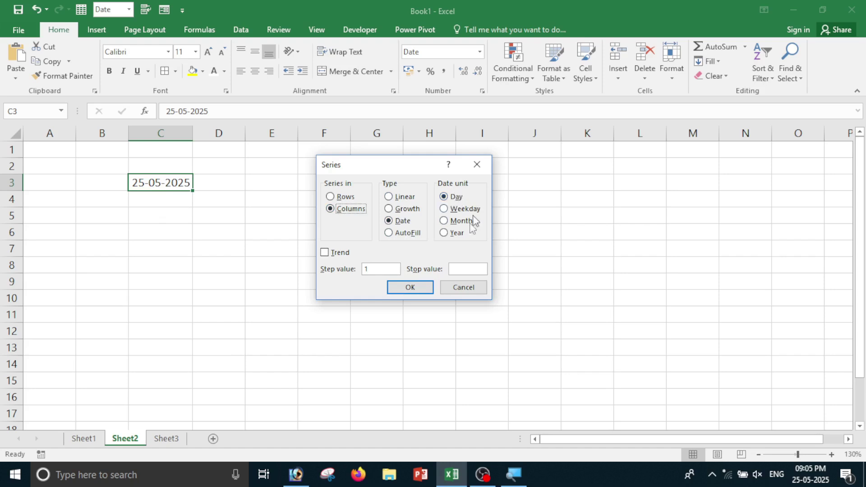
Try the Weekday, Month and Year date units, then close the Series dialog with Day selected.
click(459, 210)
click(454, 224)
click(446, 234)
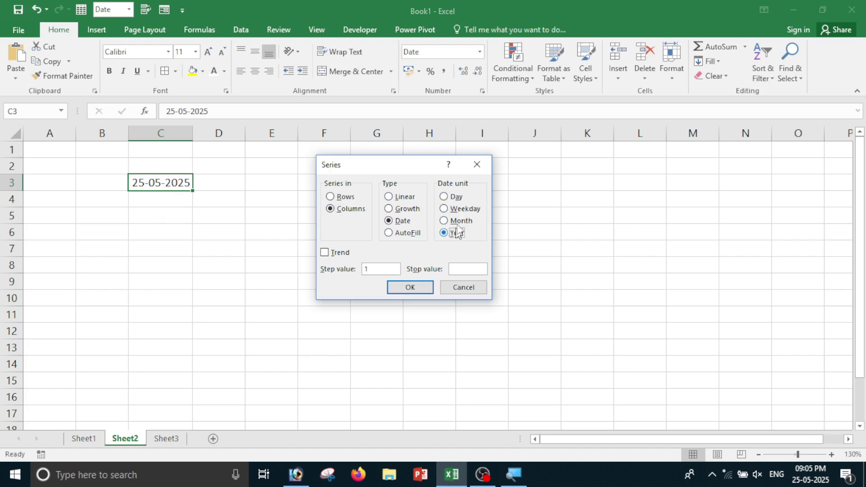
click(444, 198)
click(411, 288)
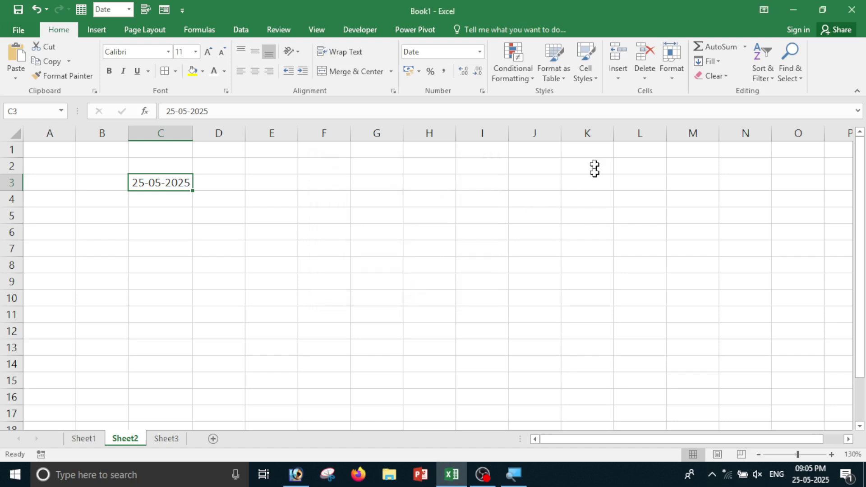
Fill C3:C14 with a daily date series starting 25-05-2025.
click(174, 313)
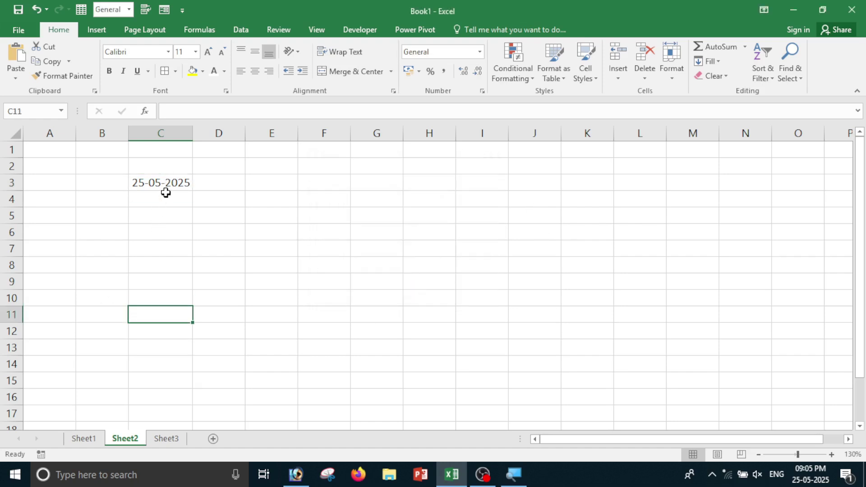
drag(166, 186, 164, 363)
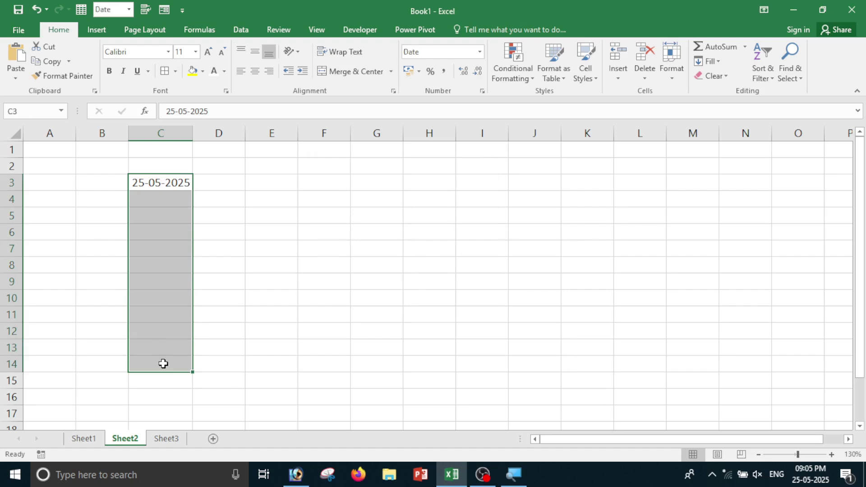
click(708, 61)
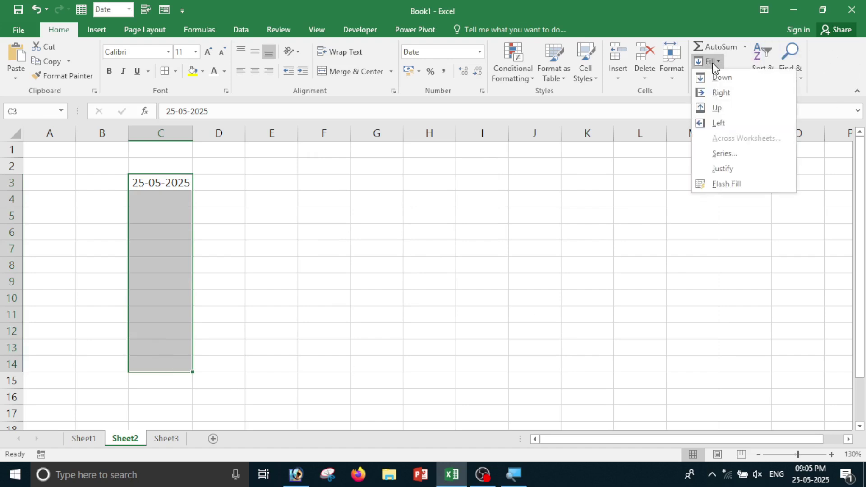
click(716, 154)
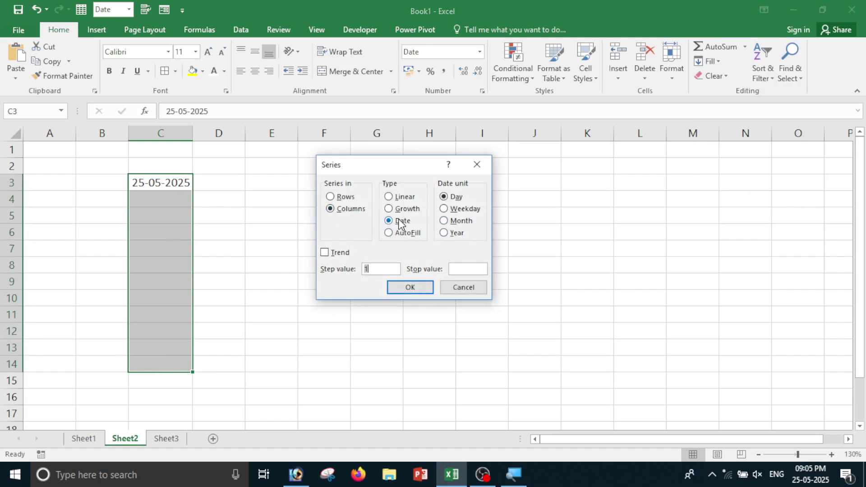
click(454, 199)
click(424, 288)
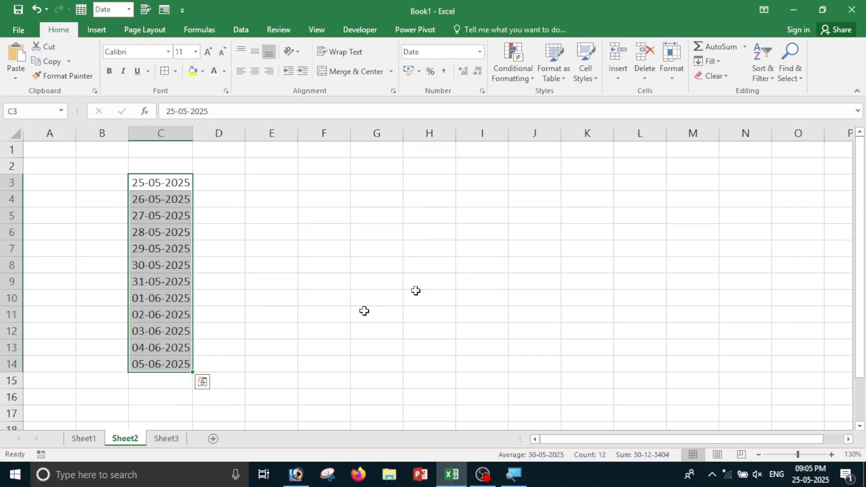
Check the filled daily dates in C3 through C6.
click(274, 319)
click(160, 185)
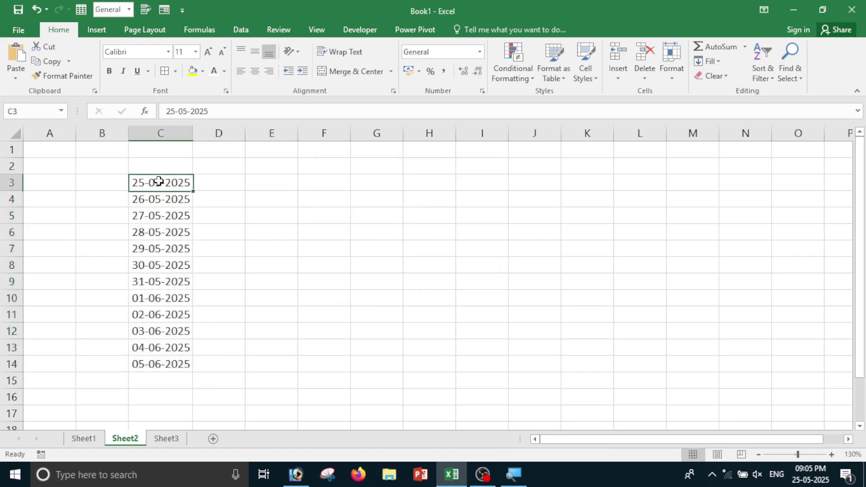
click(145, 204)
click(150, 218)
click(145, 232)
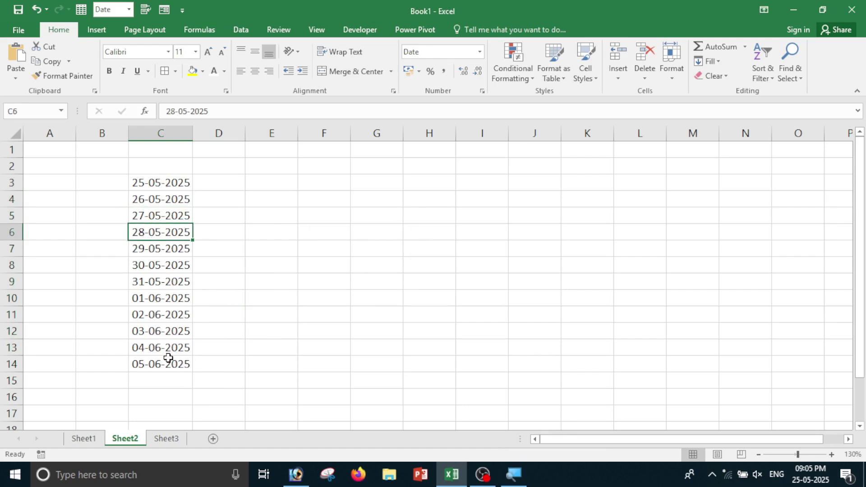
Undo the daily dates and refill C3:C14 as a Weekday date series.
key(ctrl+z)
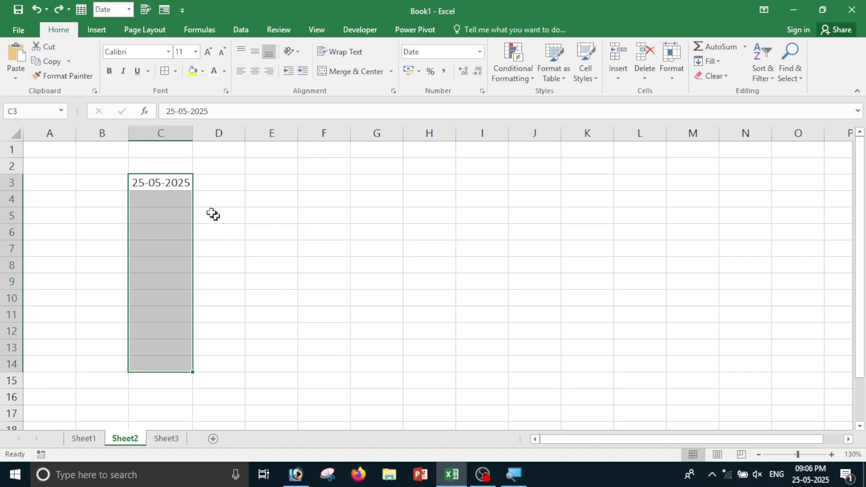
click(718, 59)
click(725, 153)
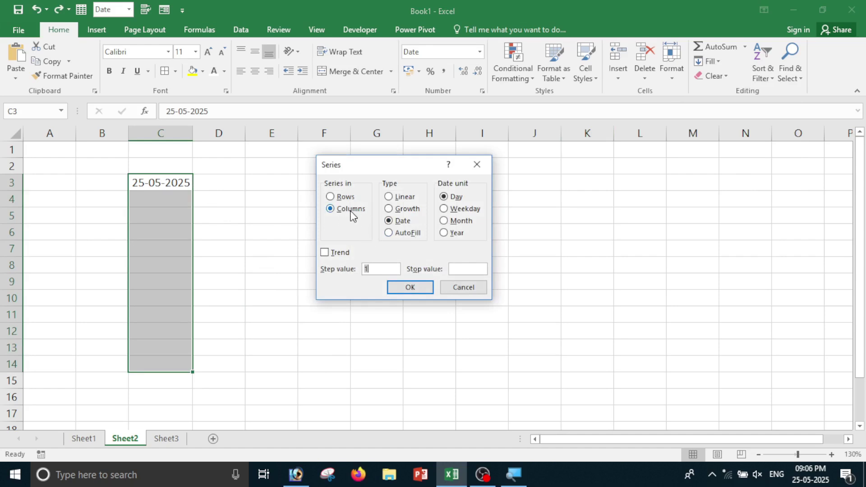
click(455, 211)
click(414, 288)
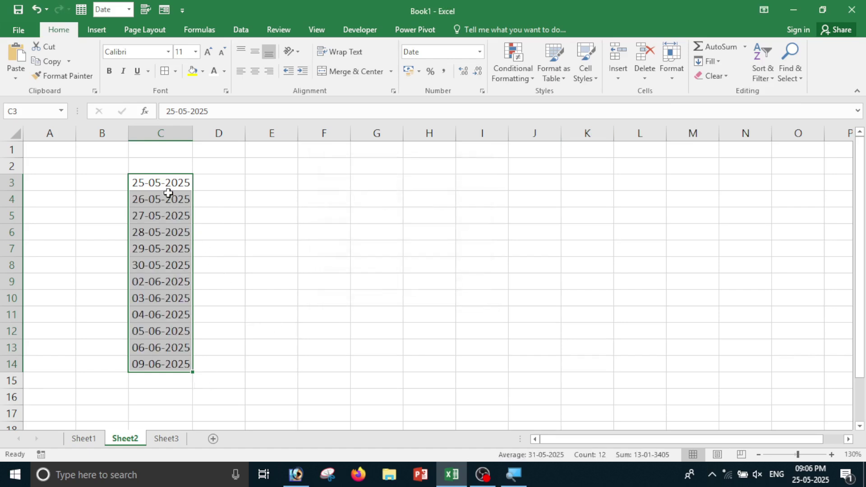
Review the weekday dates in C3:C12, then bring up Quick Analysis for column C's dates.
click(181, 325)
drag(137, 186, 150, 282)
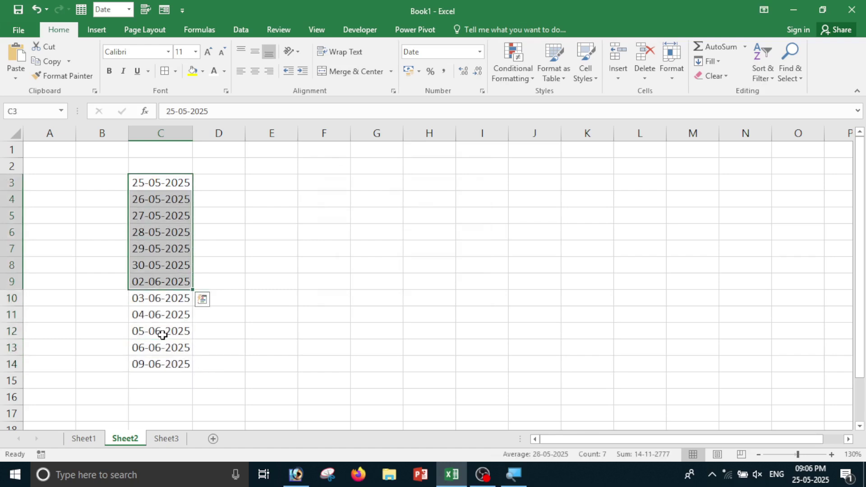
click(160, 328)
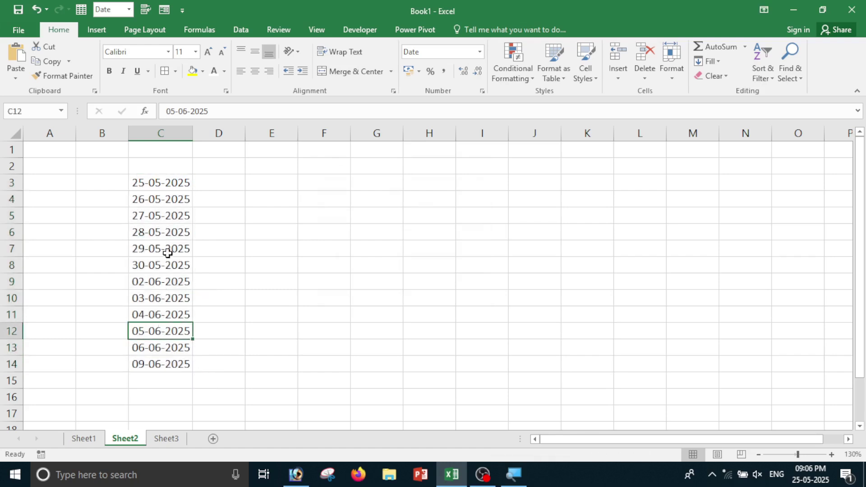
click(148, 185)
click(137, 199)
click(135, 216)
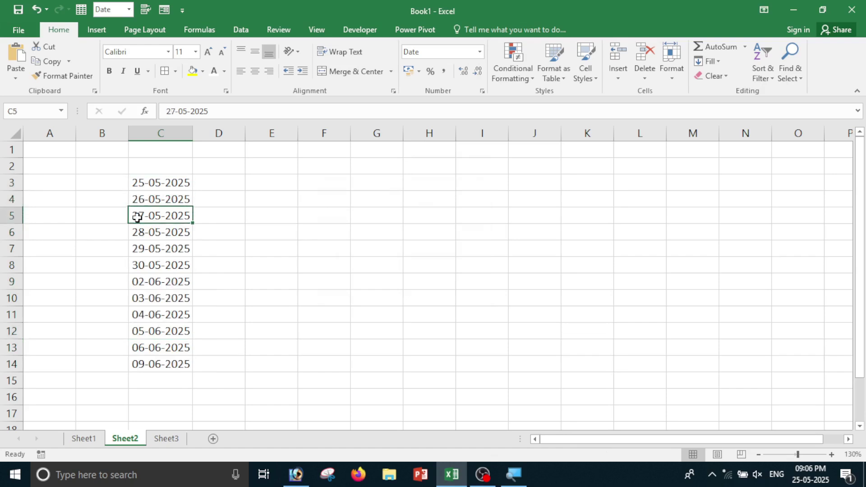
click(140, 239)
click(137, 249)
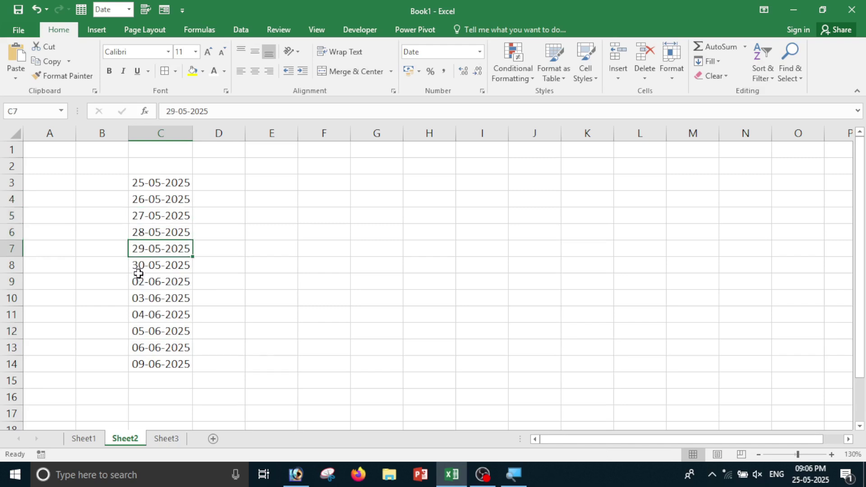
click(138, 266)
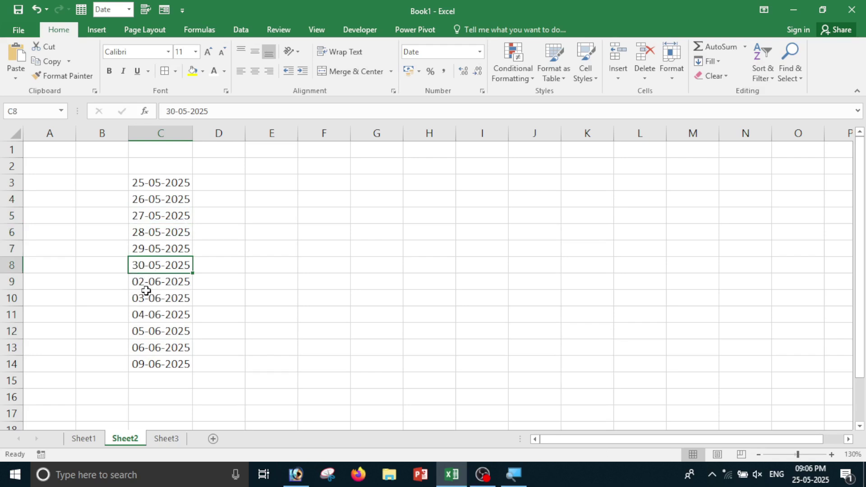
click(138, 287)
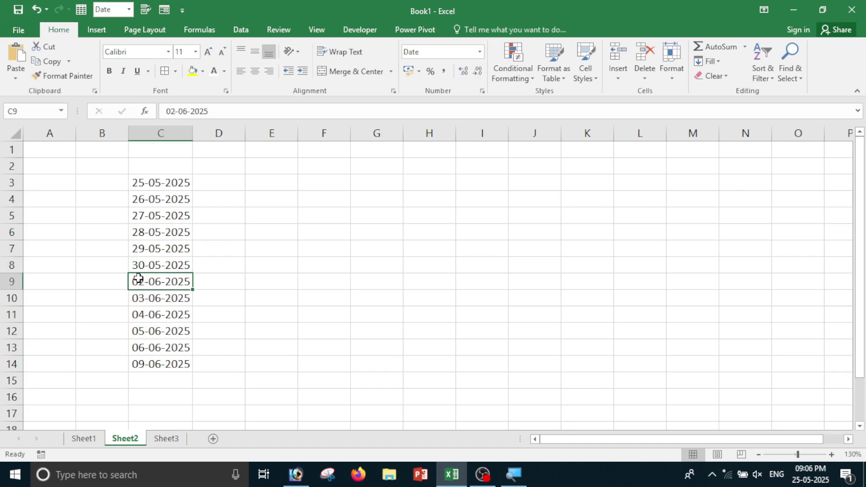
drag(151, 182, 155, 383)
key(ctrl+q)
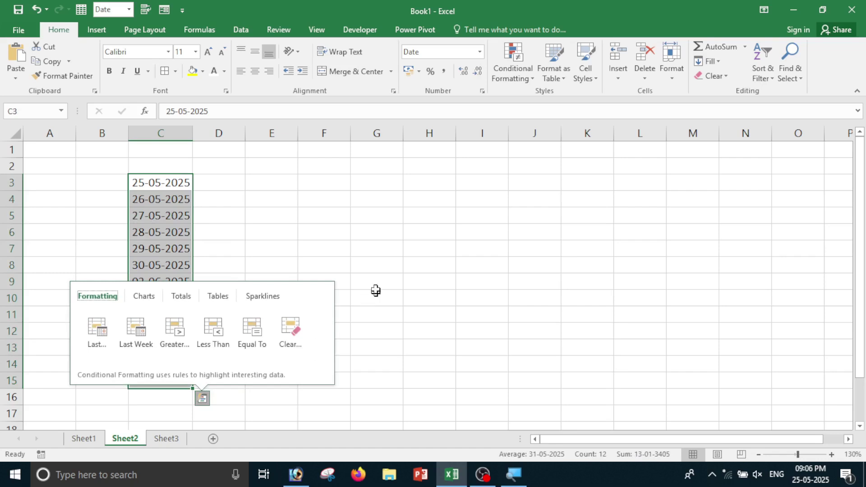
Undo the weekday fill and refill C3:C14 as a monthly date series.
click(376, 290)
key(ctrl+z)
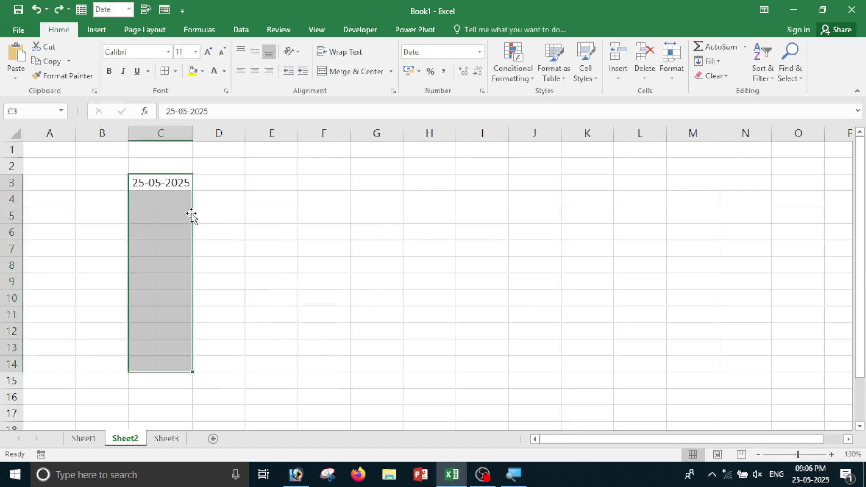
click(717, 68)
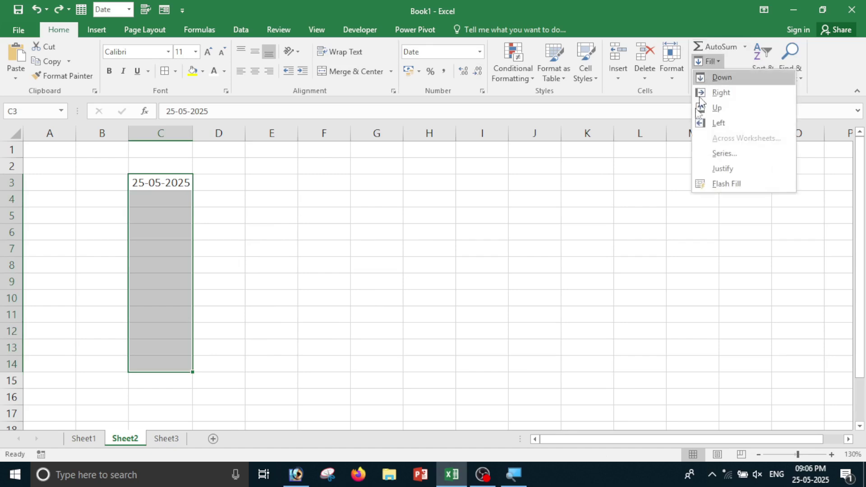
click(716, 153)
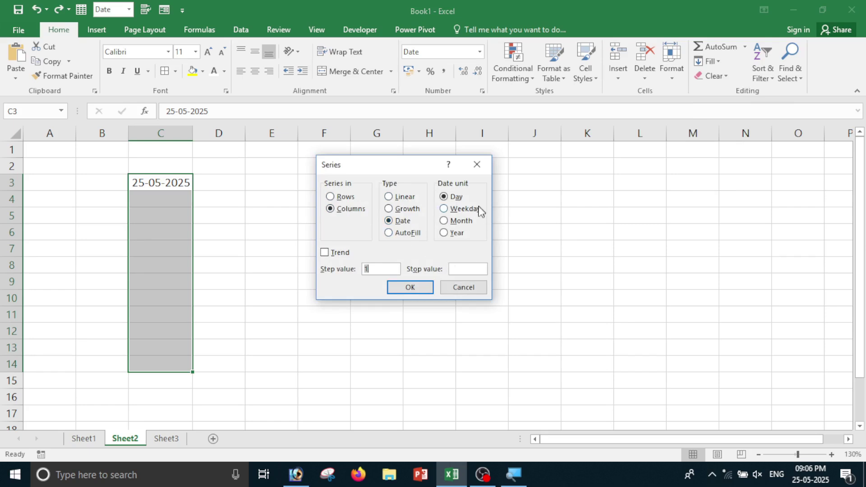
click(453, 224)
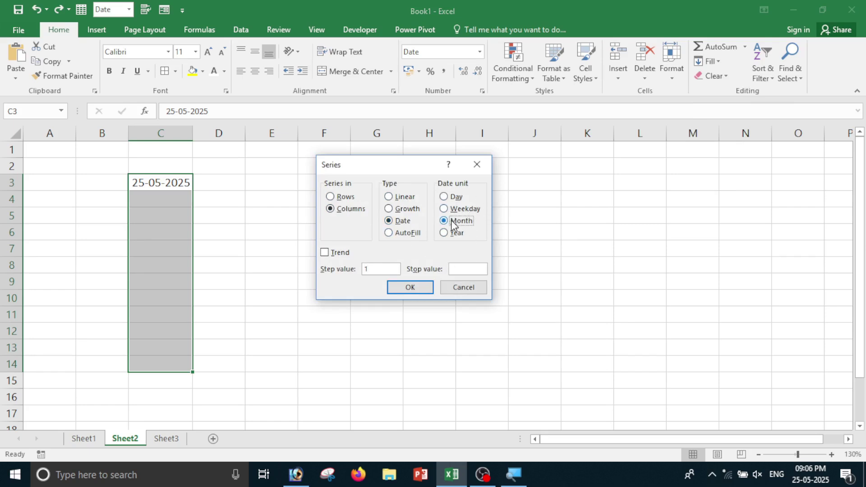
click(412, 289)
Check the monthly dates in C3 to C5, then undo the monthly fill.
click(293, 286)
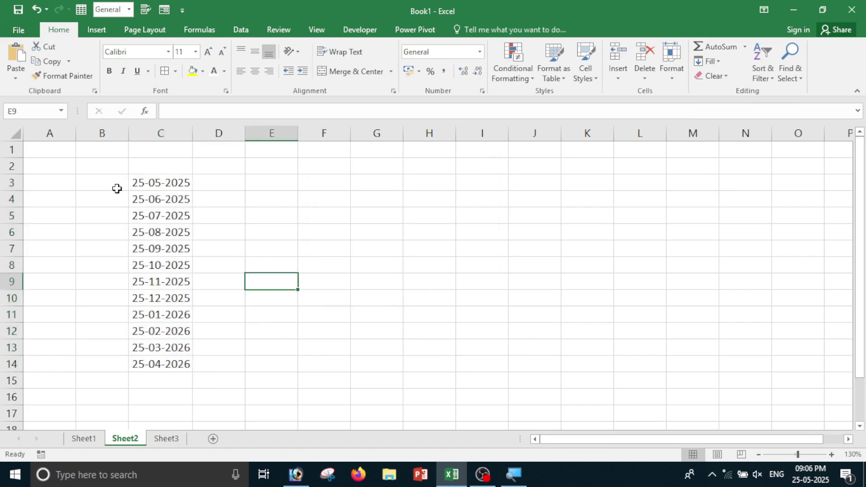
click(156, 189)
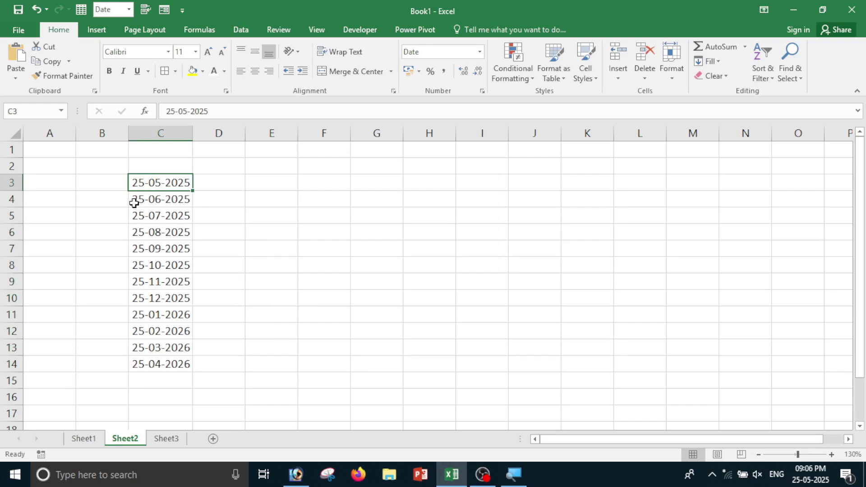
click(148, 200)
click(152, 218)
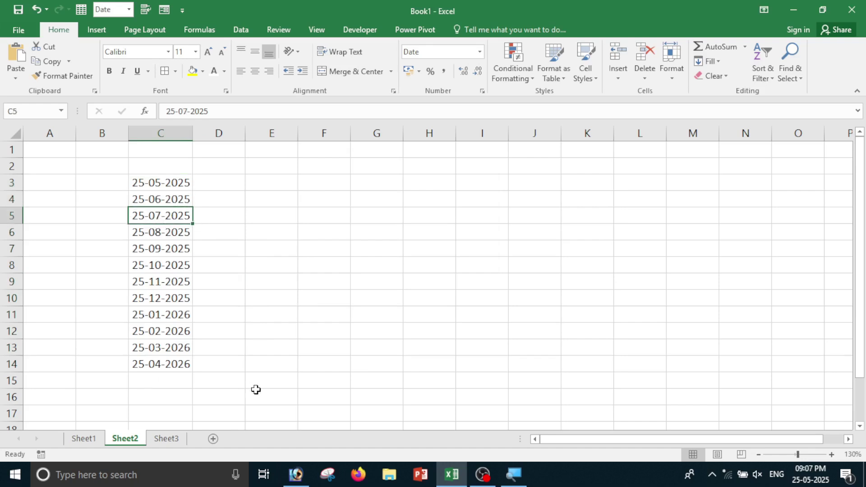
key(ctrl+z)
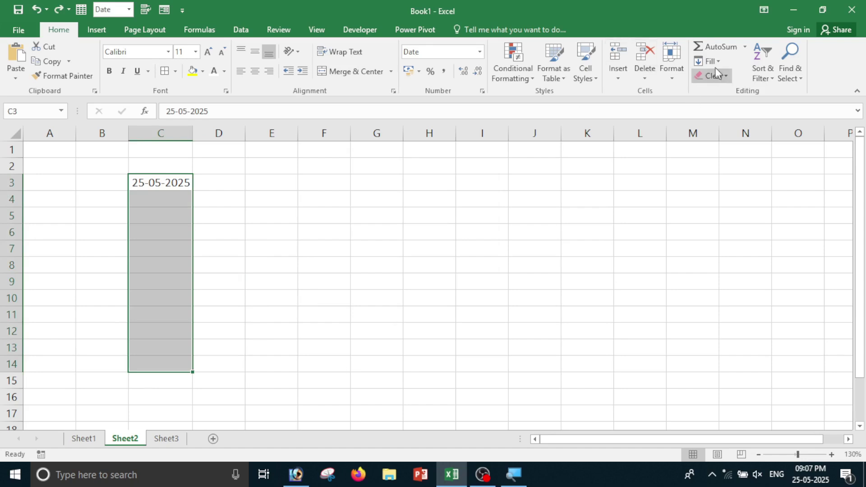
Fill C3:C14 with a yearly date series through 25-05-2036.
click(715, 63)
click(724, 152)
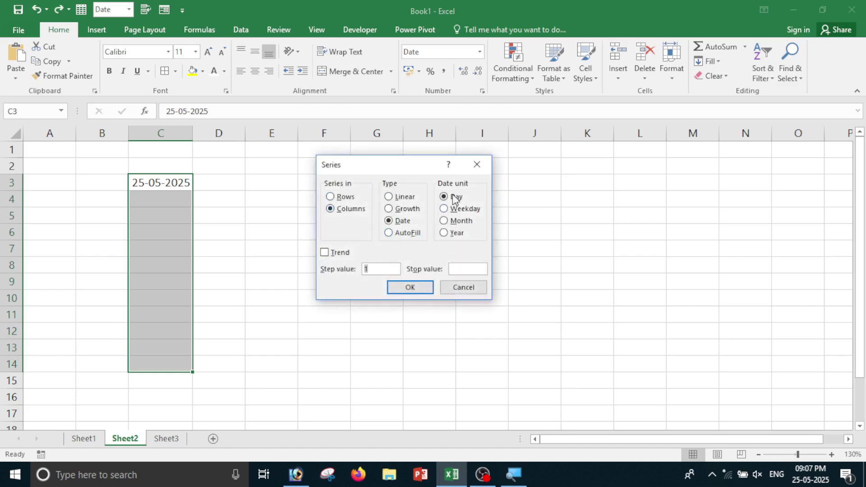
click(454, 237)
click(411, 287)
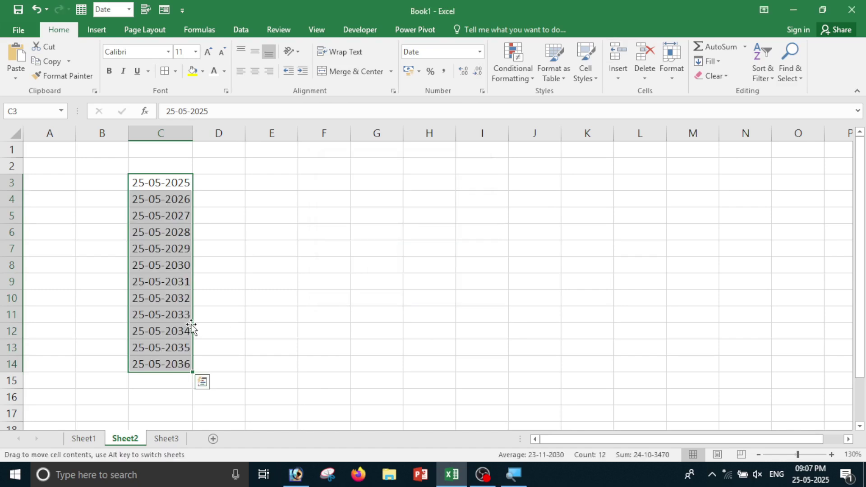
Check the yearly dates in C4 and C5, then undo the fill.
click(248, 250)
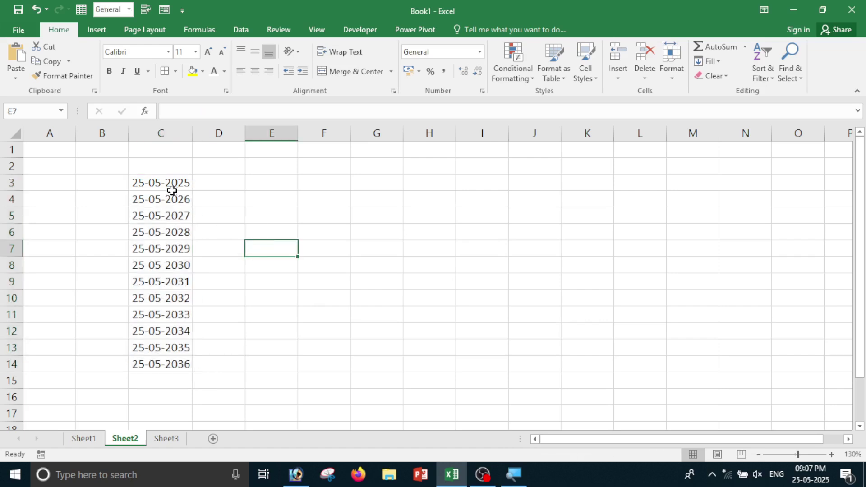
click(159, 185)
click(182, 199)
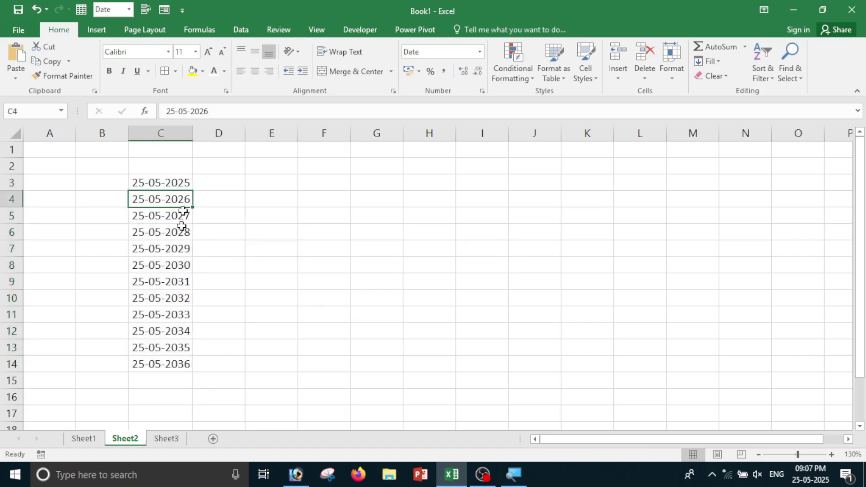
click(181, 221)
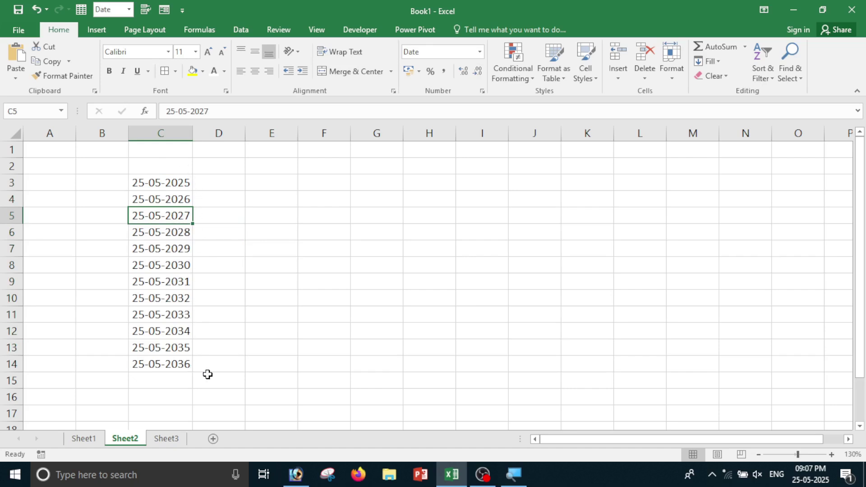
key(ctrl+z)
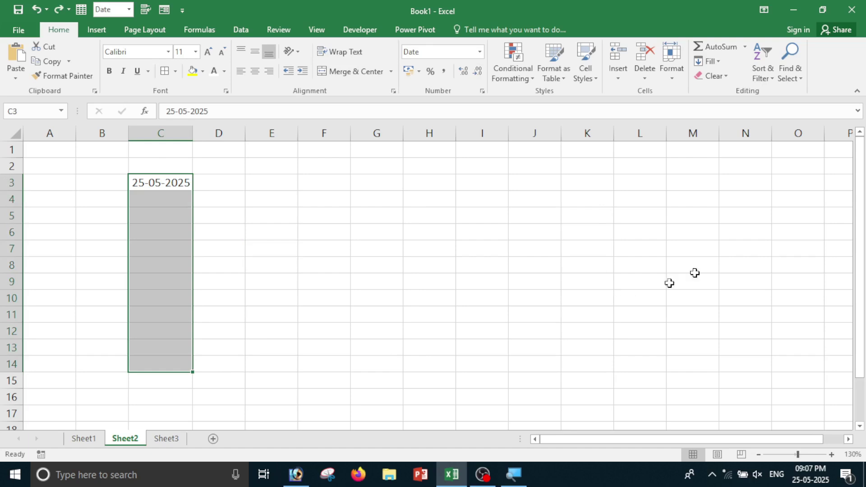
Enter 1 in E3 and AutoFill it down E3:E16 with Fill > Series.
click(621, 168)
click(267, 182)
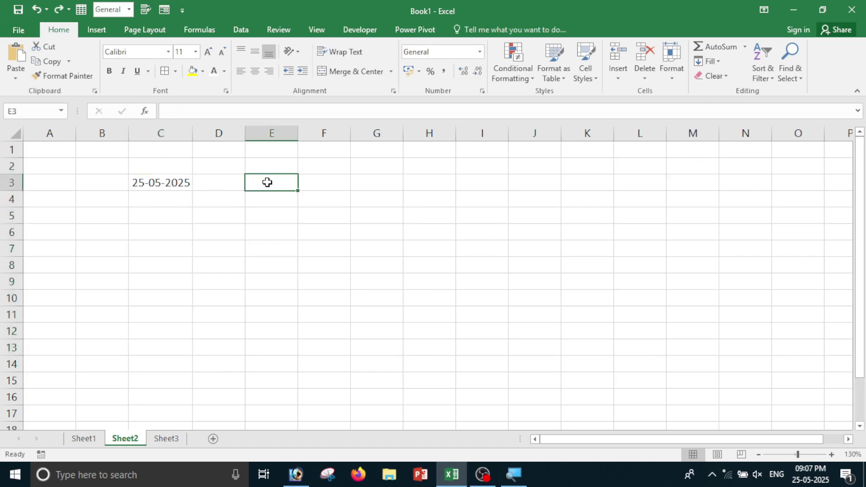
text(1)
key(Return)
drag(267, 183, 271, 404)
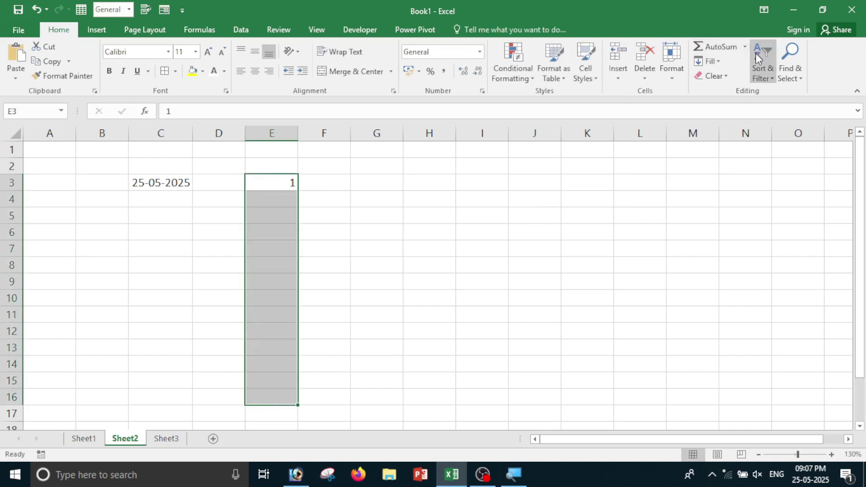
click(708, 61)
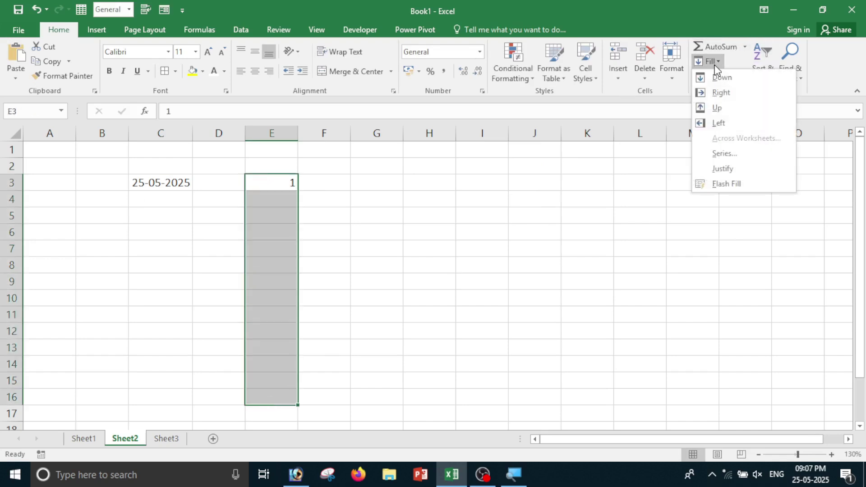
click(745, 154)
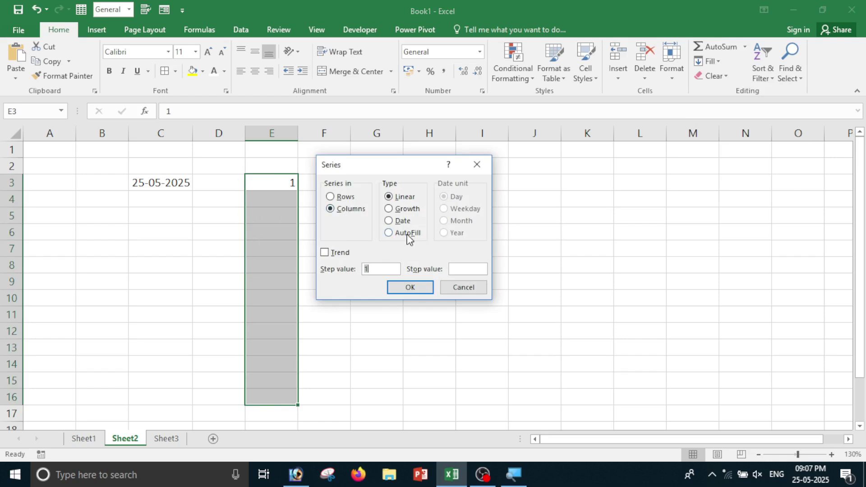
click(408, 234)
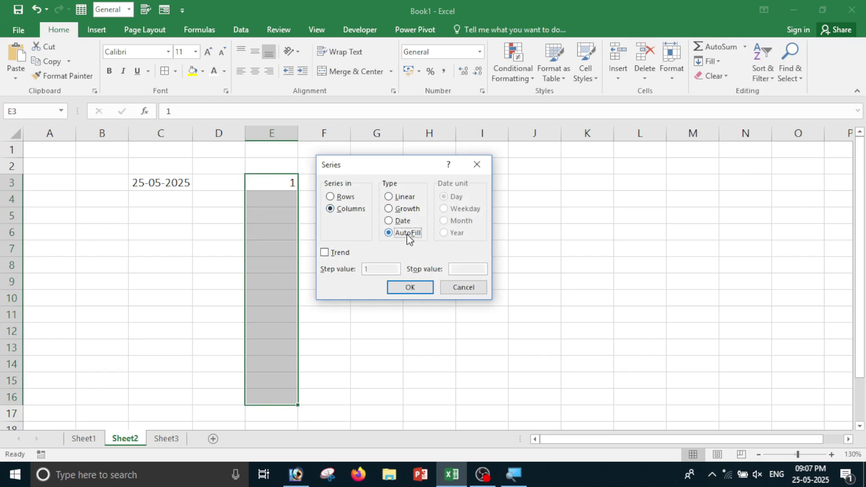
click(412, 288)
Review E3:E16 without further changes, then select cell G3.
drag(280, 184, 289, 405)
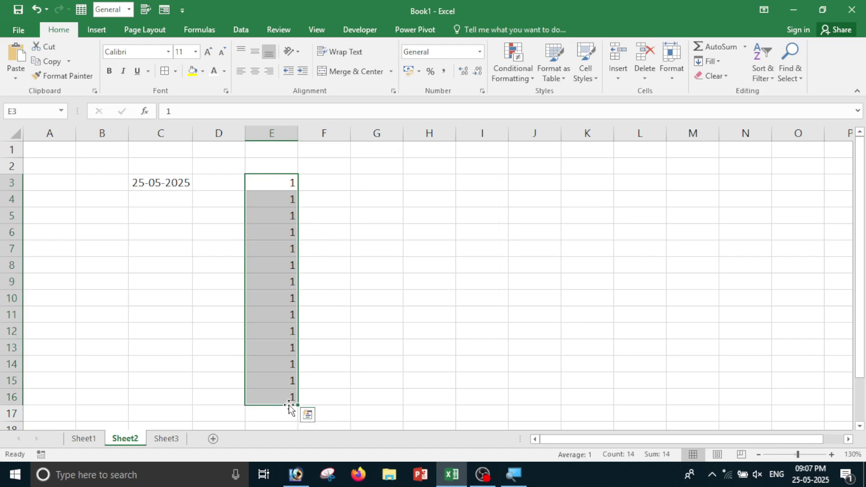
click(719, 61)
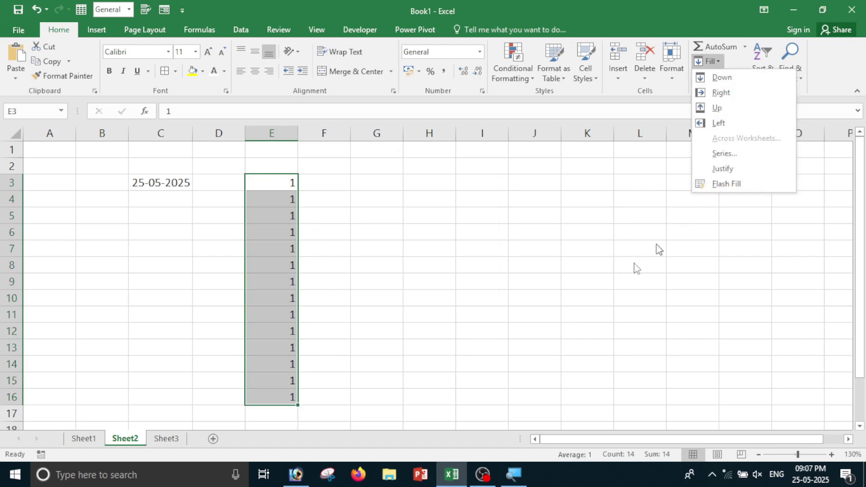
click(602, 279)
click(311, 204)
click(377, 181)
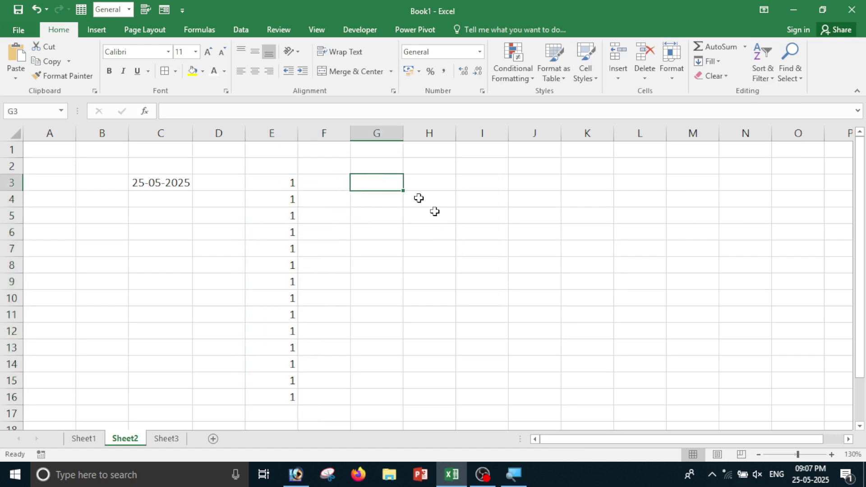
Enter 'welcome to my youtube chancel' in G3, correcting the mistyped ending.
text(wel)
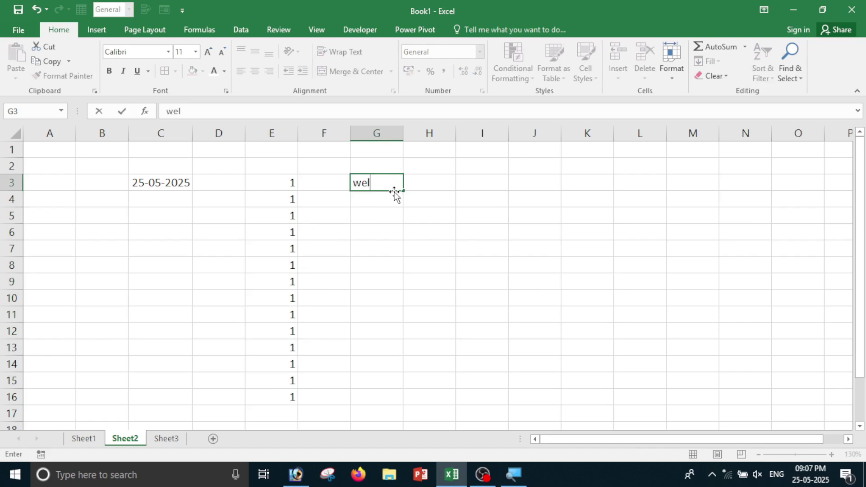
text(come to my y)
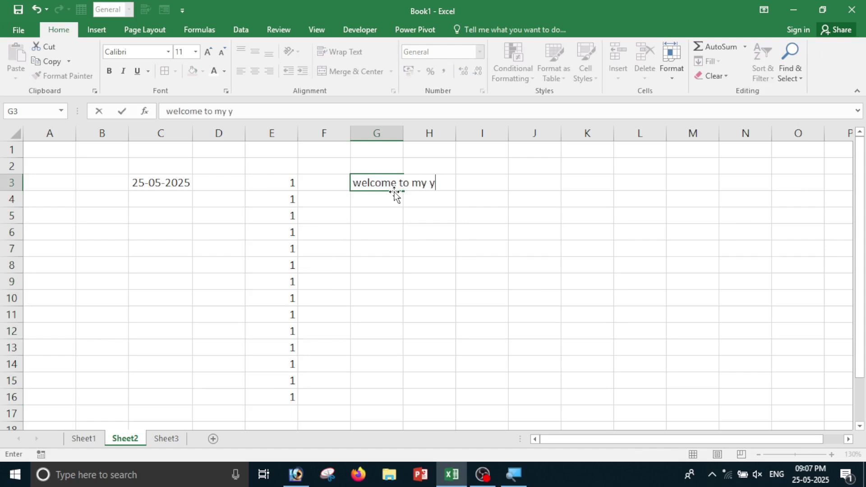
text(outube cah)
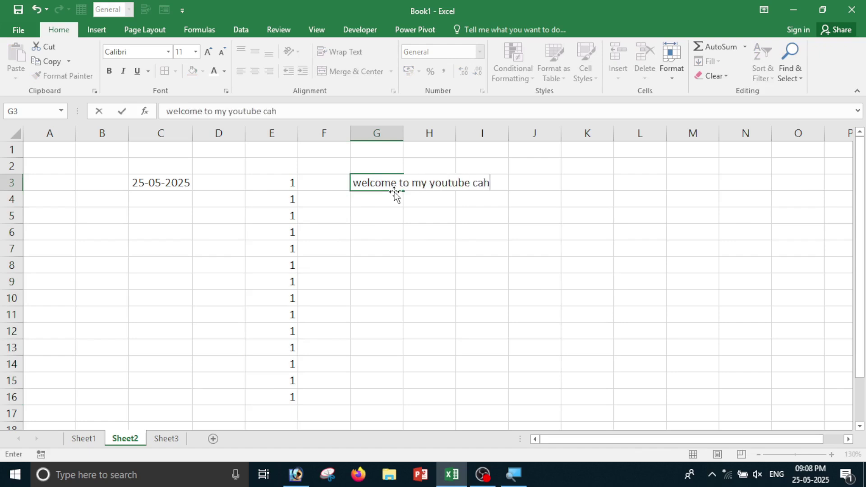
text(ncacncel)
key(BackSpace)
key(BackSpace)
key(BackSpace)
text(cel)
key(Return)
click(367, 212)
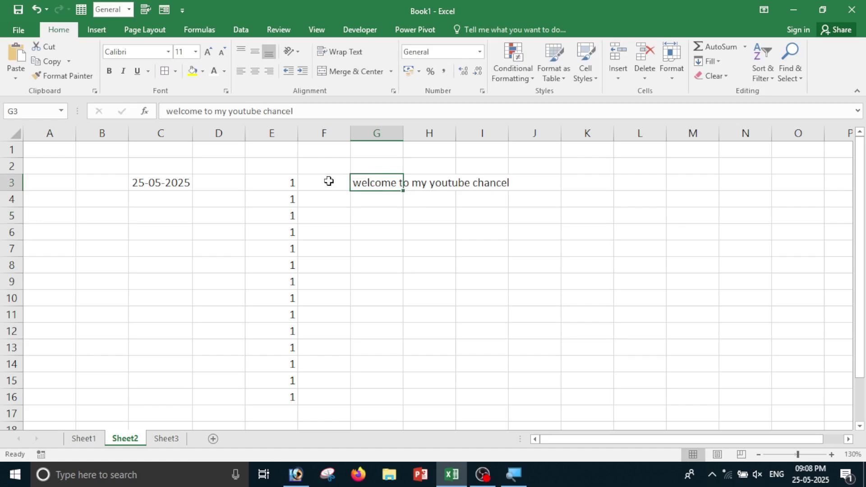
Justify G3's sentence into the cells below, accepting the overflow warning.
click(381, 234)
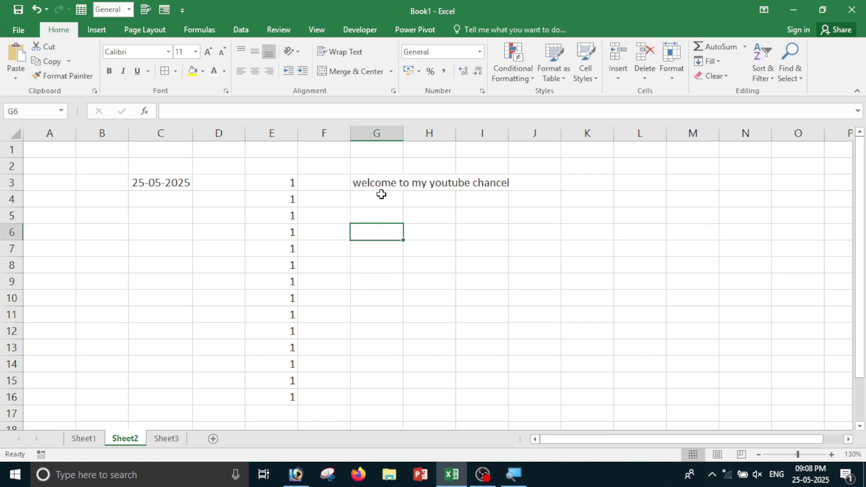
click(378, 181)
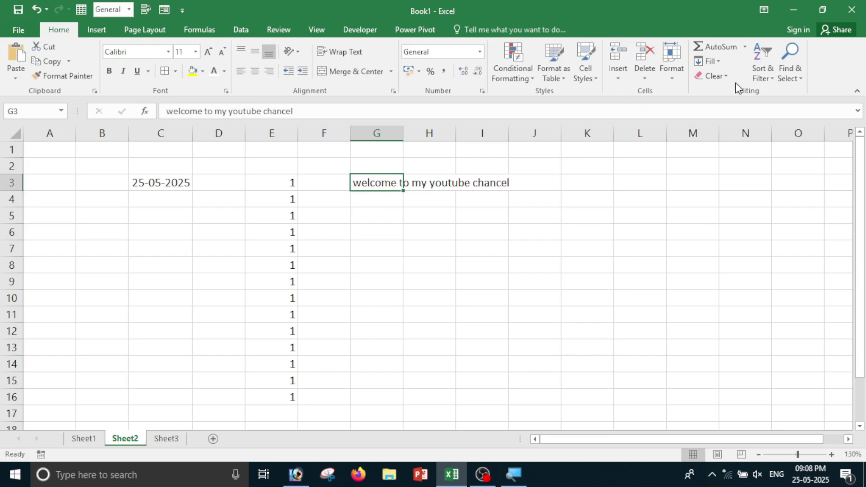
click(708, 61)
click(766, 169)
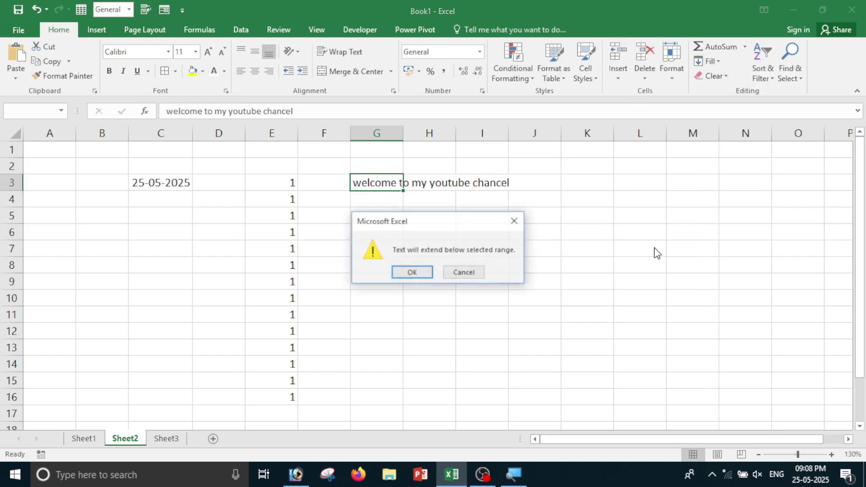
click(412, 272)
Check the split lines welcome, to my, youtube and chancel in G3:G6.
click(388, 265)
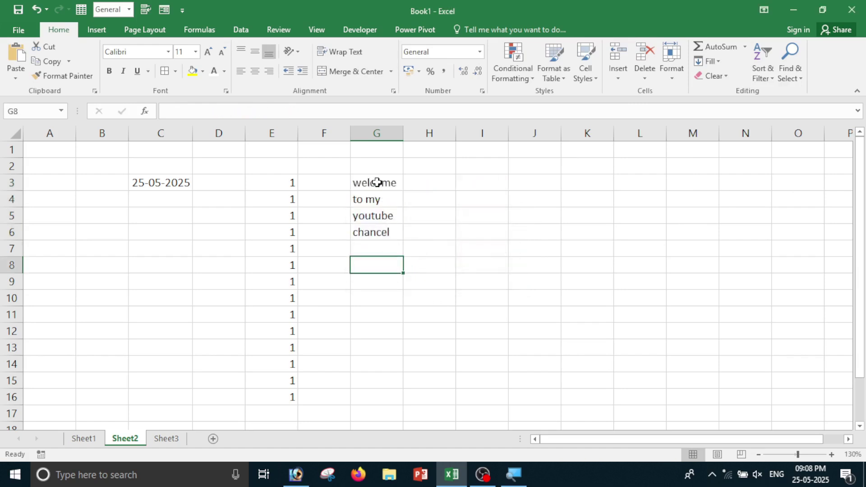
drag(377, 183, 379, 201)
click(386, 279)
click(380, 186)
click(375, 202)
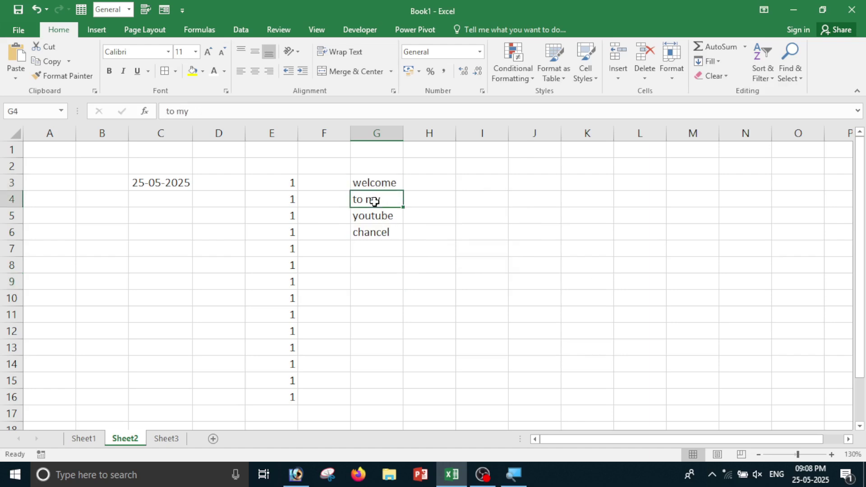
click(377, 216)
click(374, 232)
click(375, 184)
drag(375, 184, 376, 233)
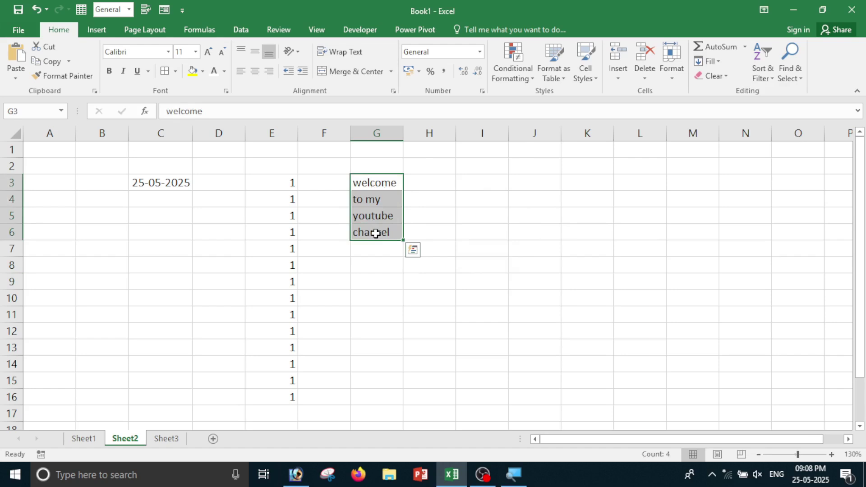
Look over the Fill options without applying anything and move to an empty cell.
click(586, 260)
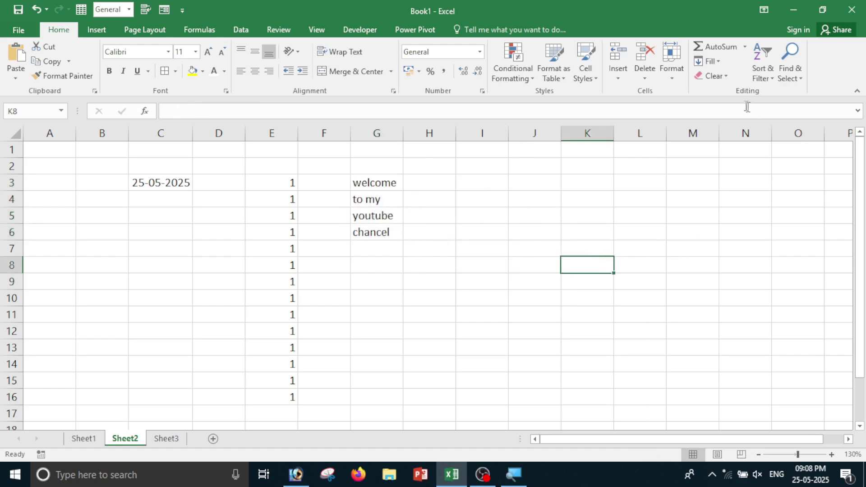
click(713, 62)
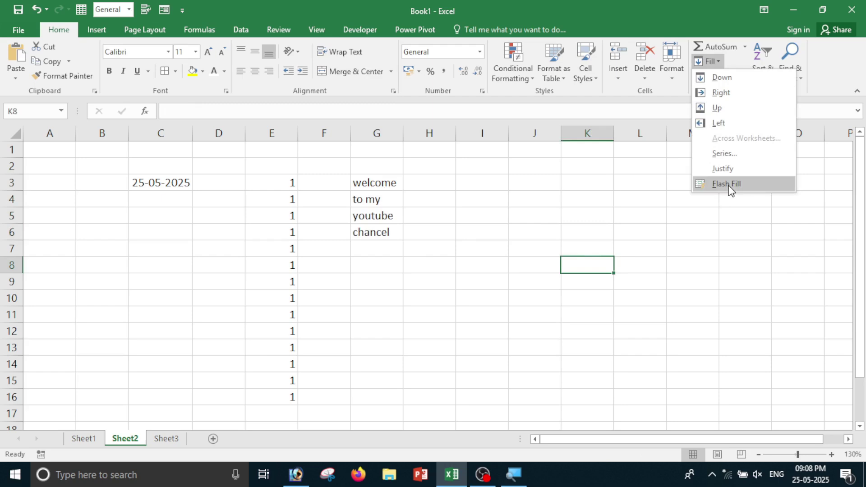
click(527, 283)
click(580, 296)
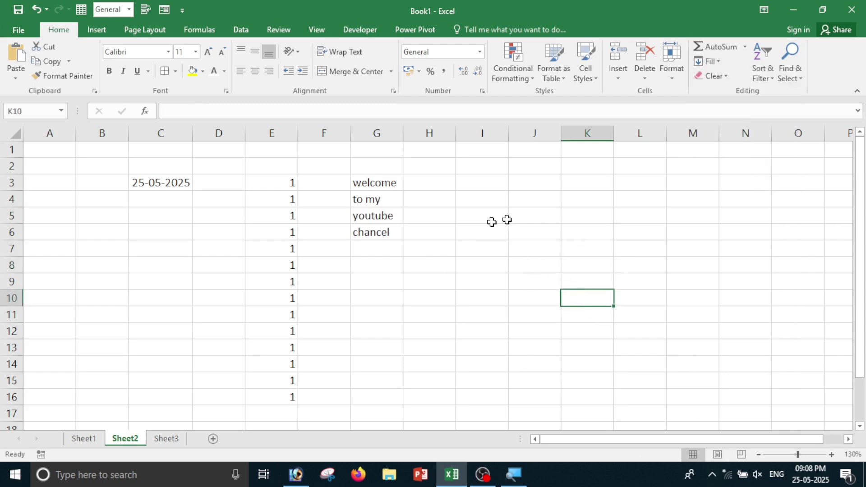
Enter PG202531 and PG202532 in I3:I4, widen column I, and extend the series to I12.
click(485, 182)
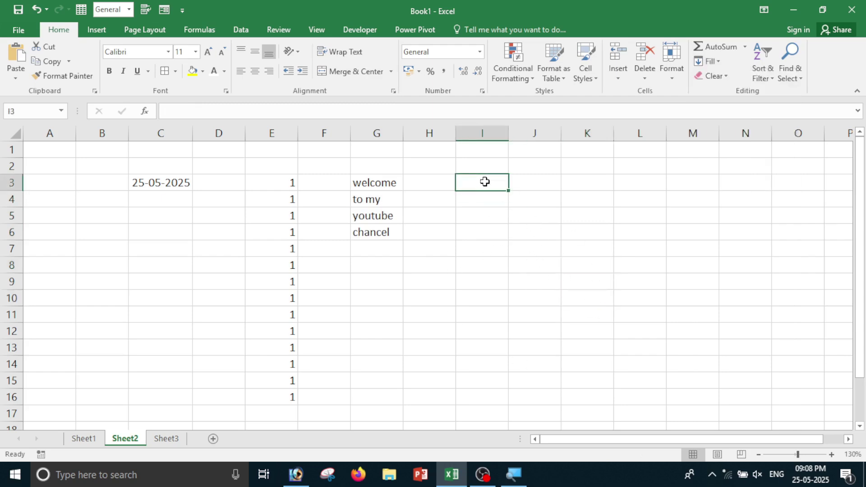
text(PG202531)
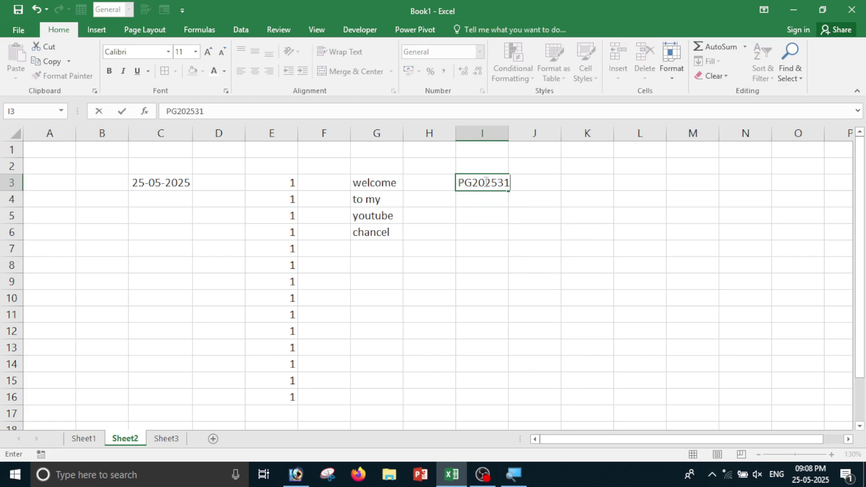
key(Return)
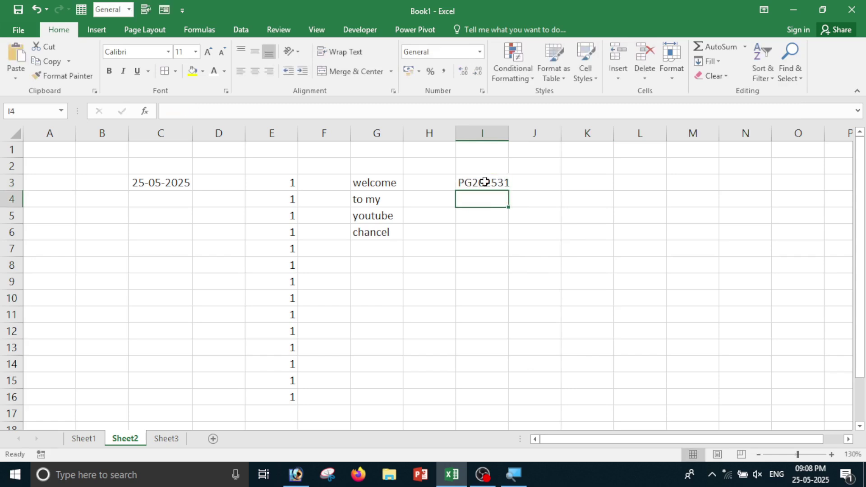
text(PG202532)
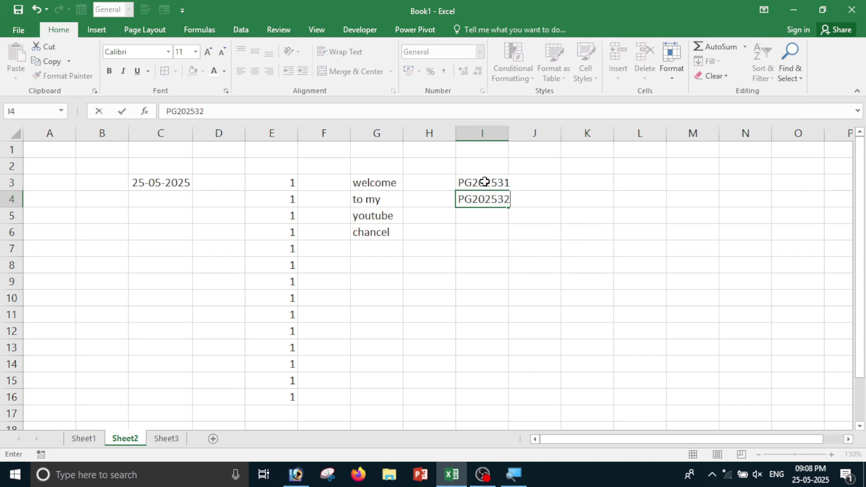
key(Return)
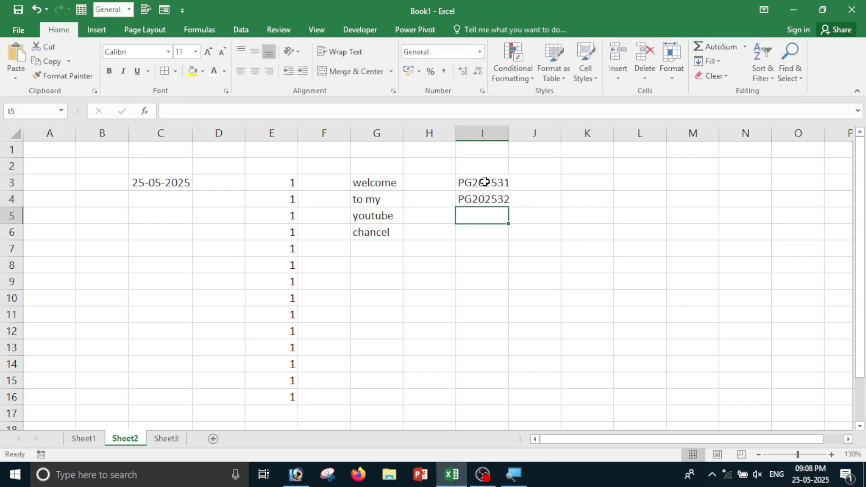
drag(484, 182, 484, 201)
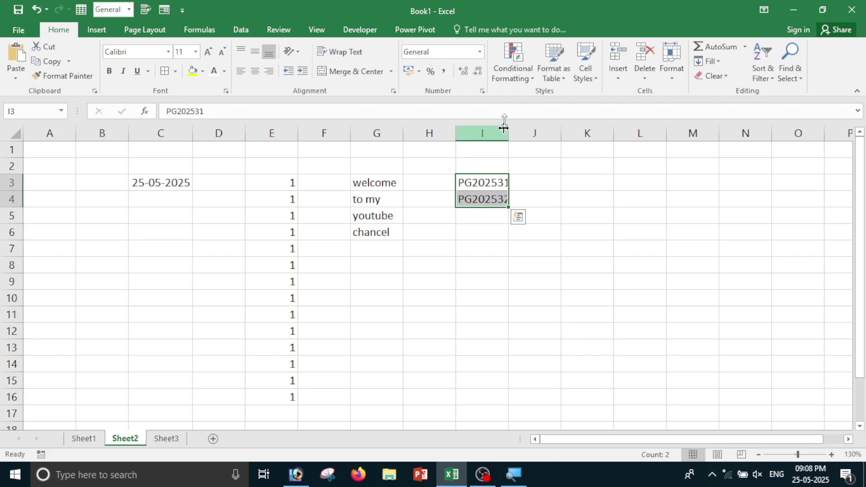
drag(512, 132, 517, 132)
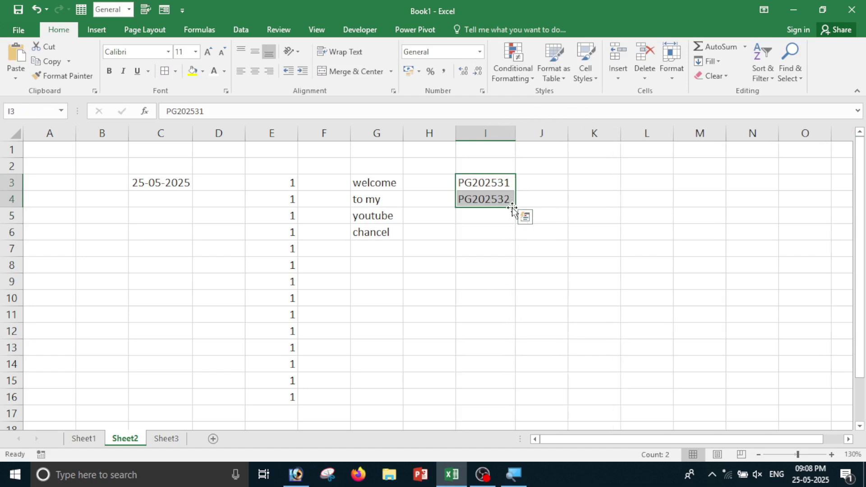
drag(516, 206, 509, 337)
Verify the codes PG202531 through PG202540 in I3:I12.
click(560, 197)
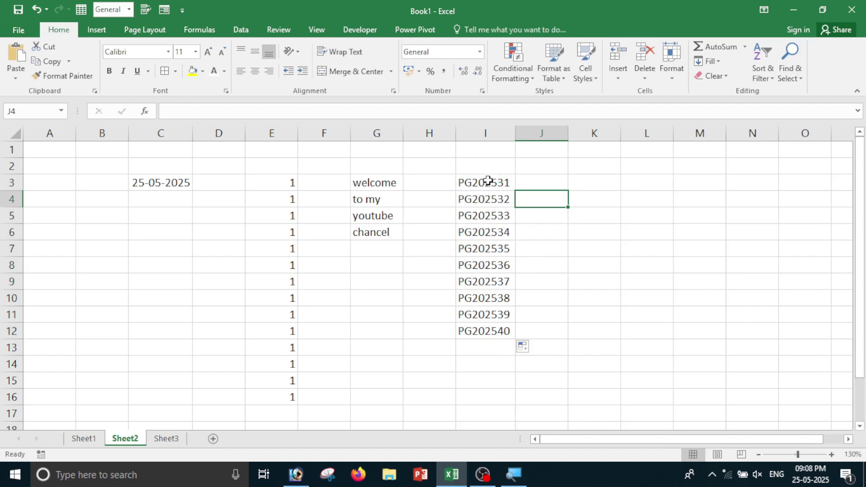
drag(489, 180, 497, 332)
click(588, 273)
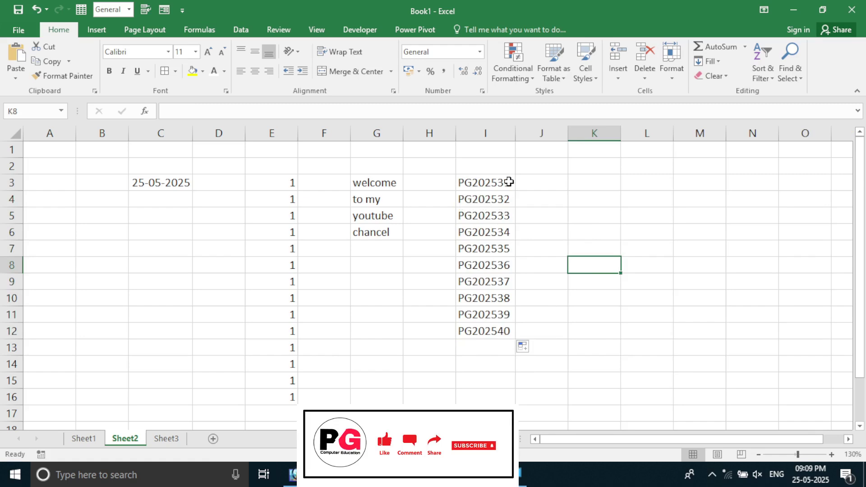
drag(509, 182, 498, 330)
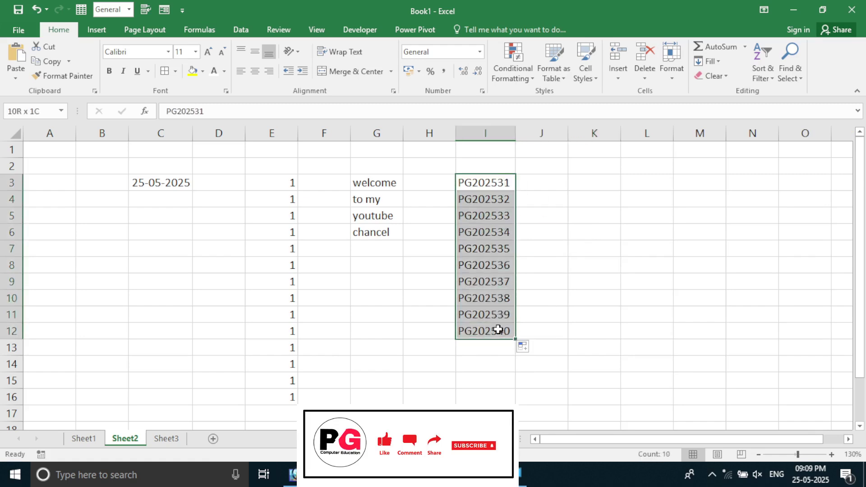
click(540, 187)
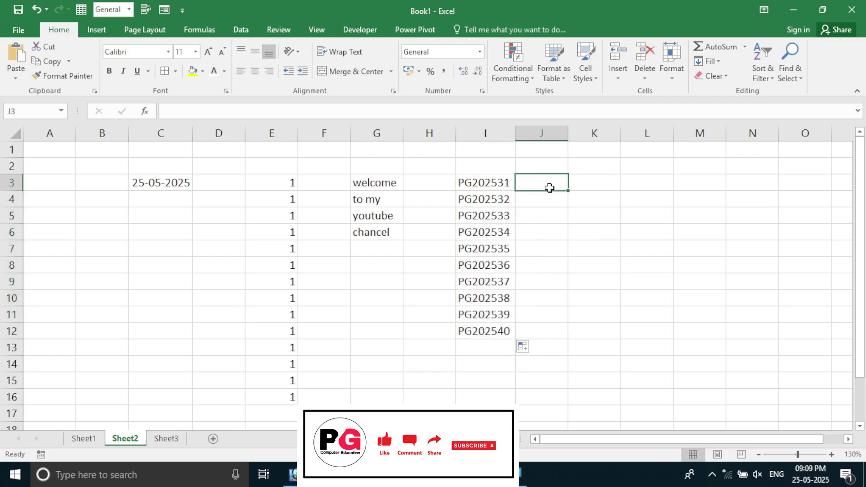
Enter PG31 in J3 as the example short code.
text(PG)
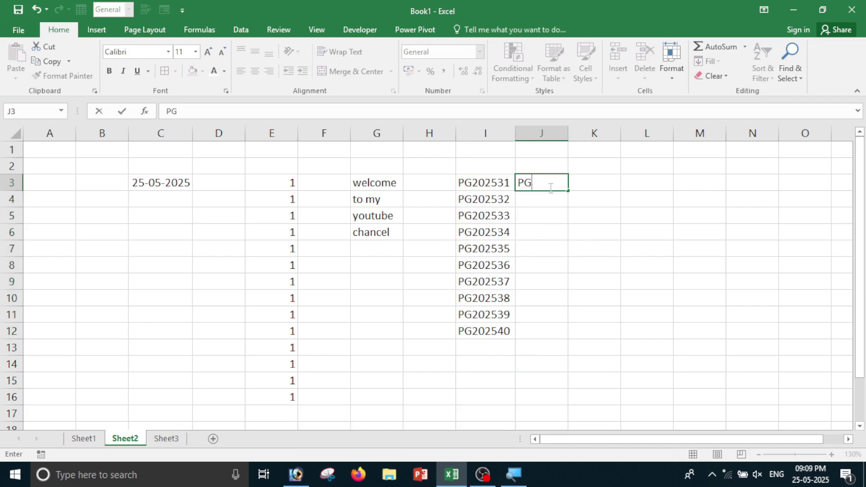
text(314)
key(Return)
click(550, 188)
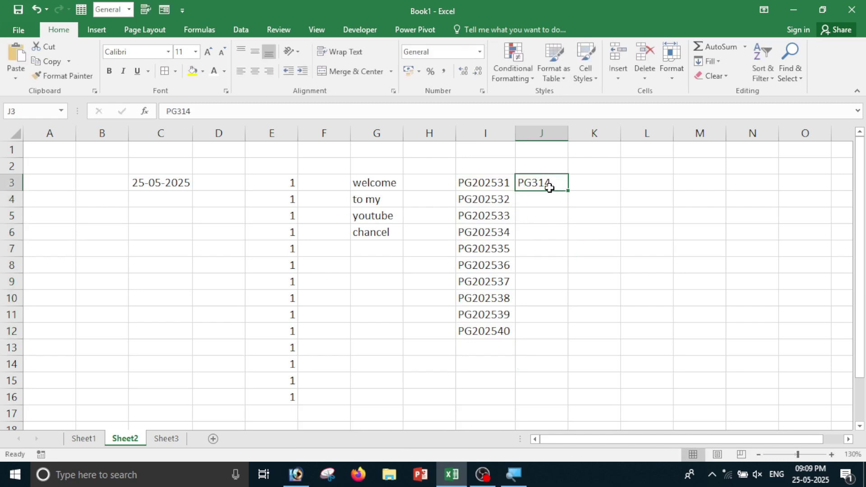
text(PG)
key(Return)
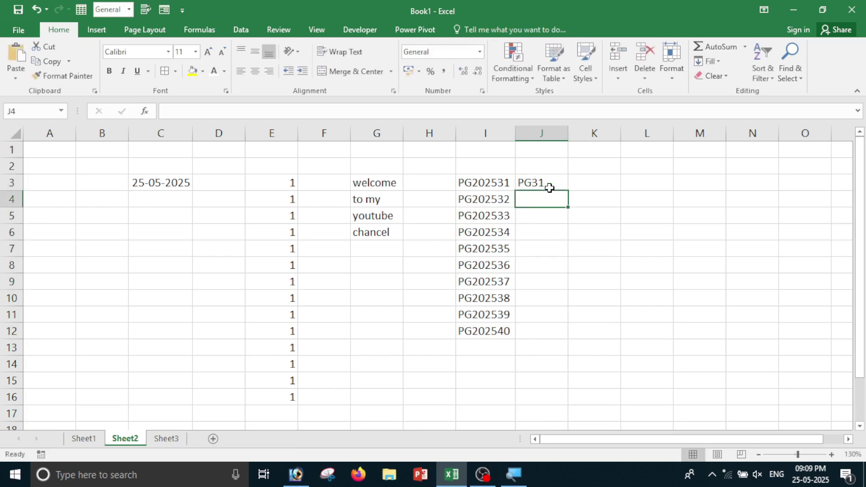
Flash Fill J3:J12 with short codes following the PG31 pattern.
drag(470, 167, 479, 351)
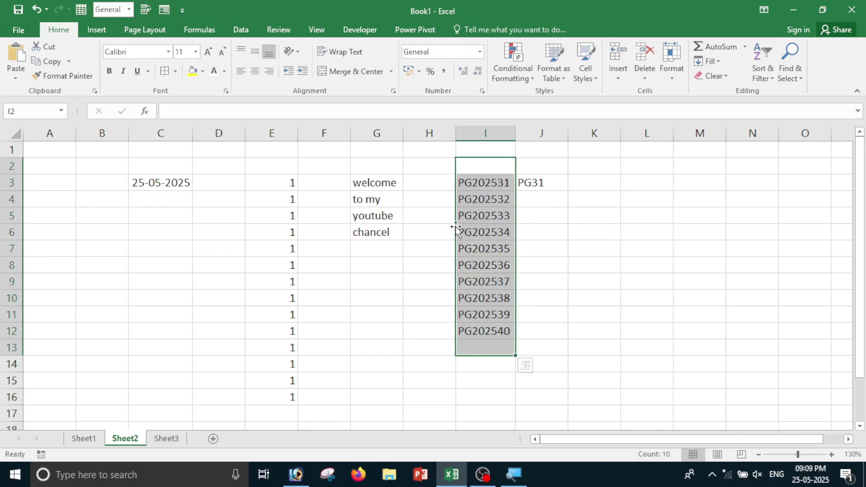
click(531, 183)
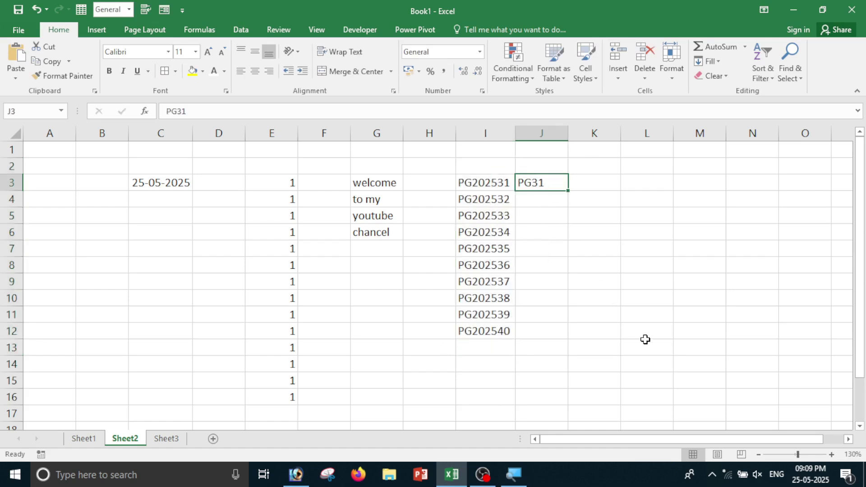
click(555, 237)
click(535, 184)
drag(537, 183, 540, 327)
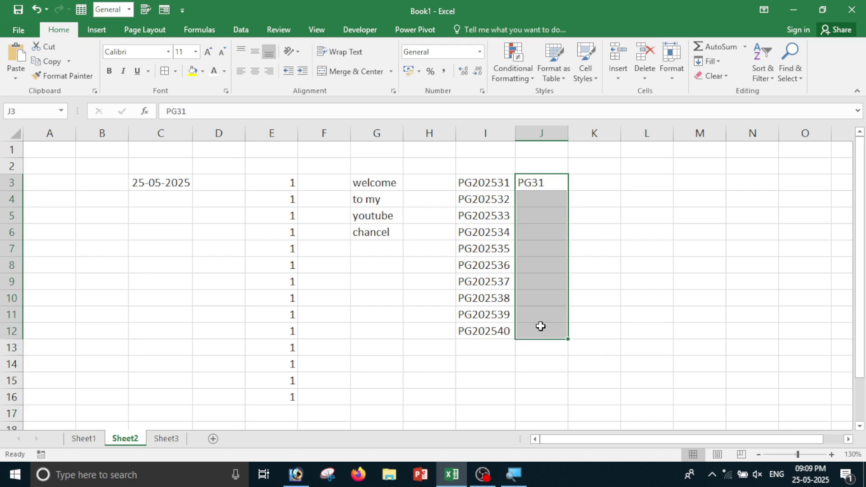
click(709, 62)
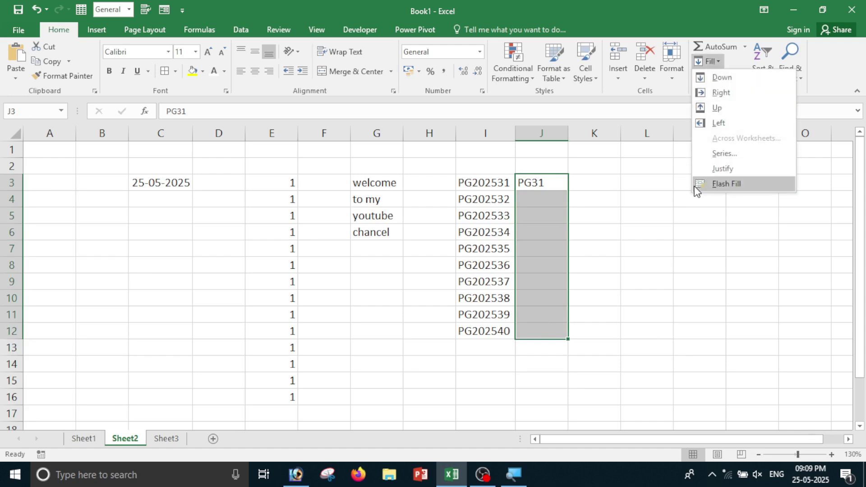
click(736, 186)
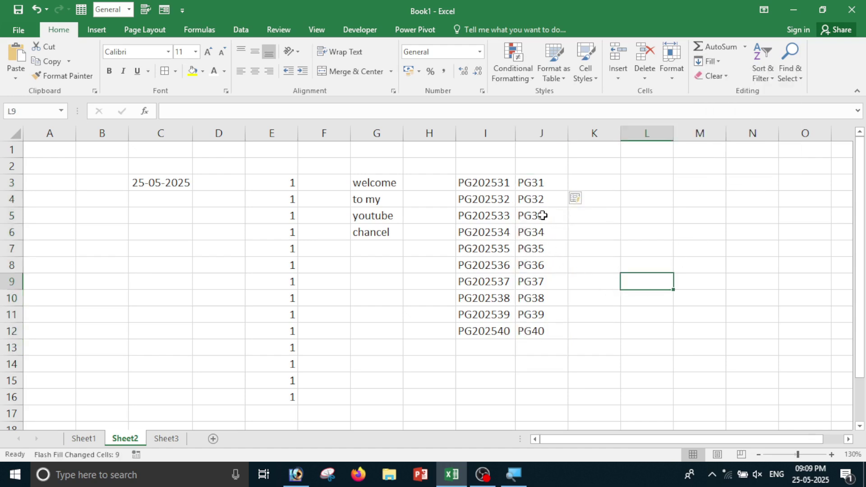
Compare the short codes PG31–PG40 in J3:J12 with the long codes in column I.
drag(536, 183, 537, 326)
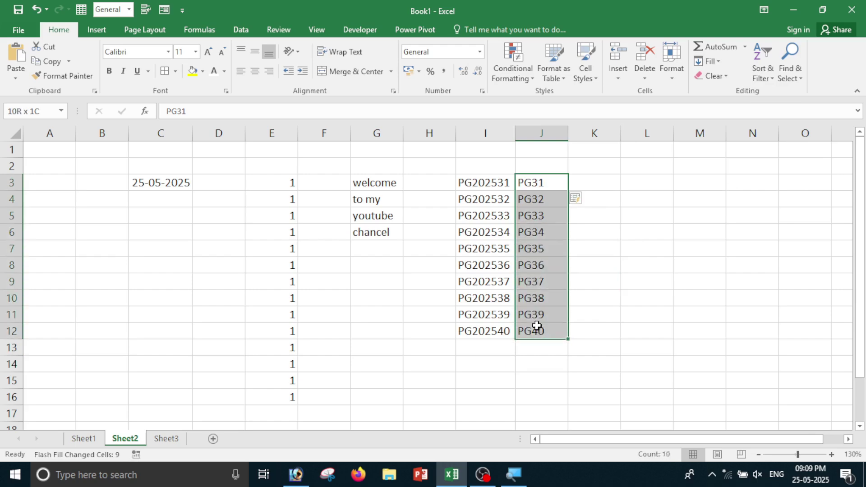
click(480, 184)
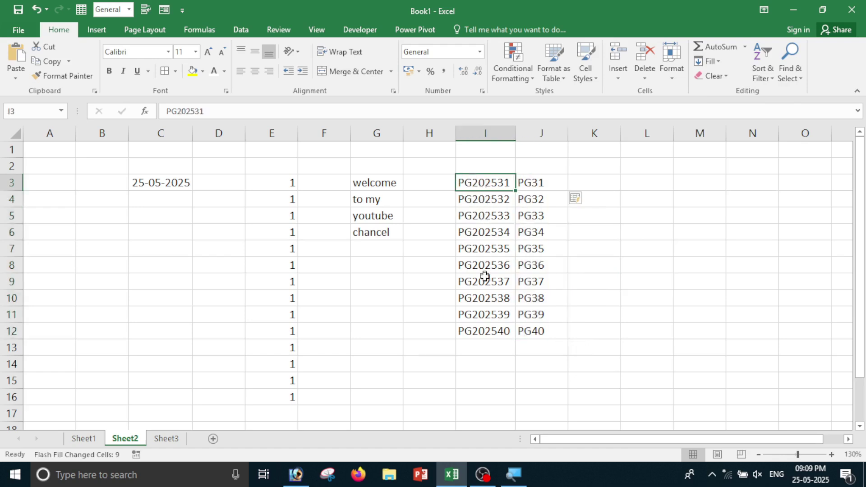
click(537, 183)
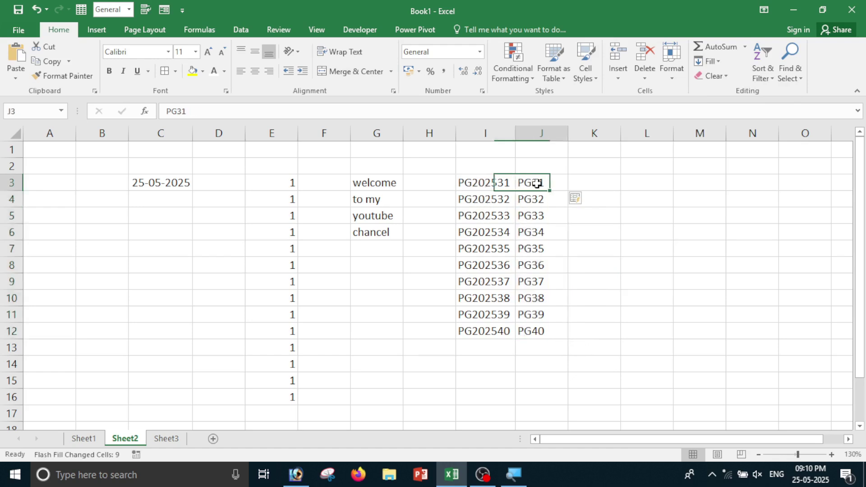
drag(536, 184, 537, 331)
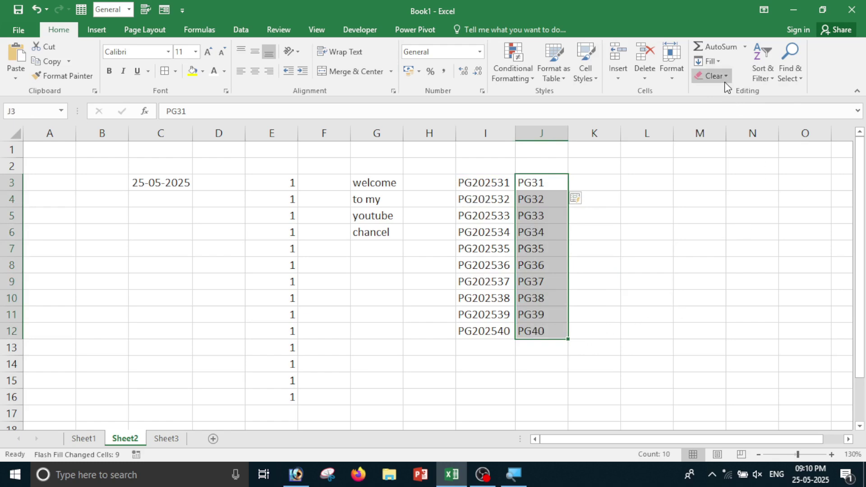
Browse the Fill and Clear menus on Sheet2 without applying anything.
click(708, 61)
click(708, 257)
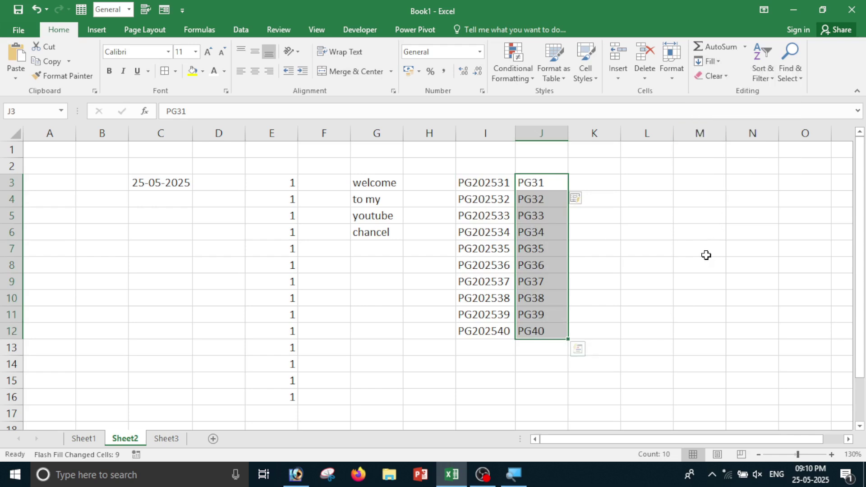
click(717, 76)
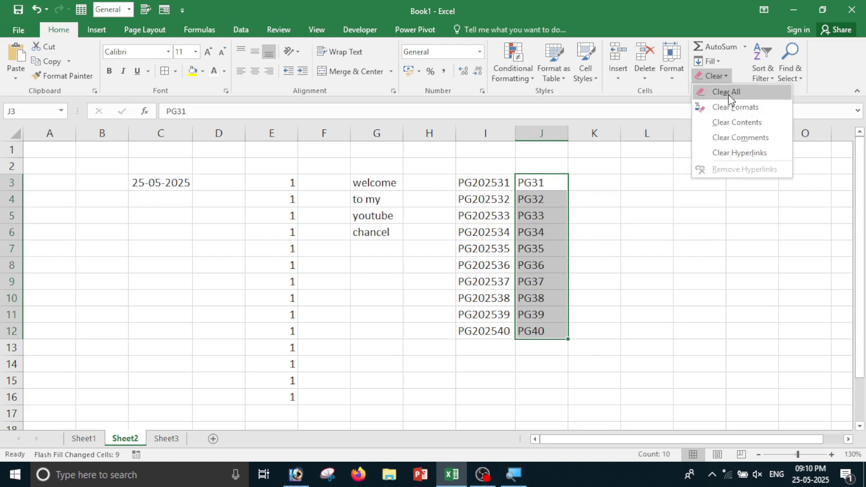
click(561, 300)
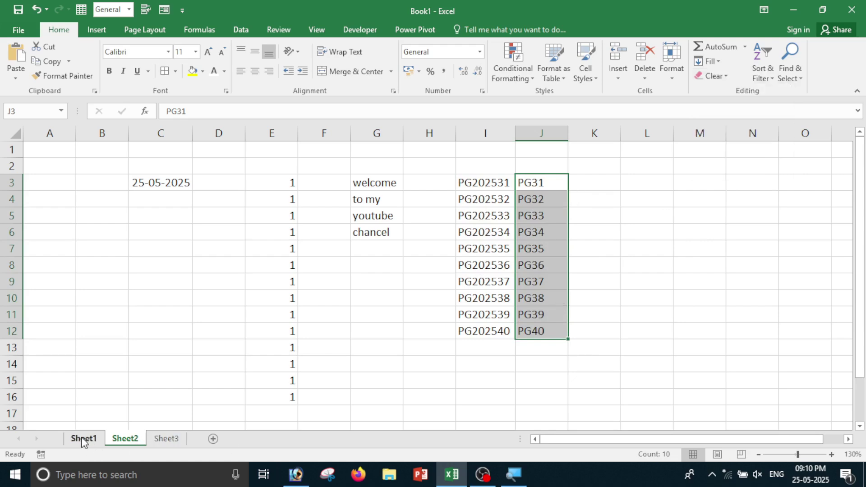
On Sheet1, Clear All from the A1:L6 marks table, then restore it.
click(84, 438)
drag(82, 167, 671, 257)
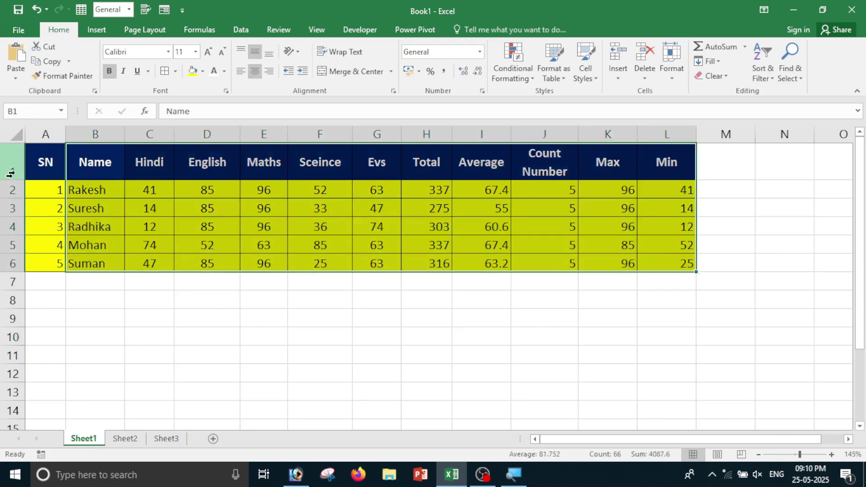
drag(41, 167, 661, 265)
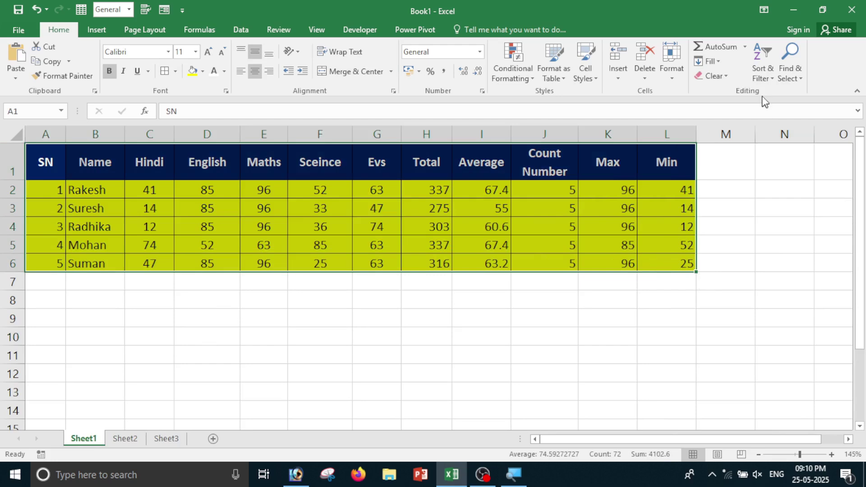
click(726, 77)
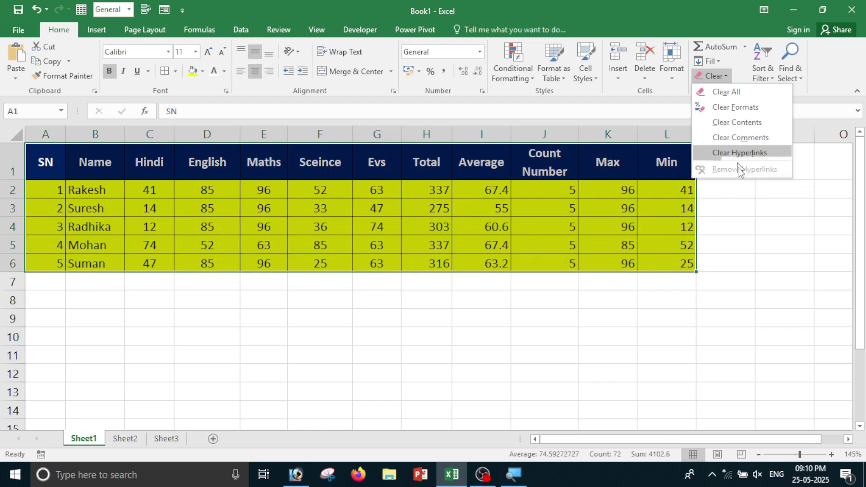
click(726, 91)
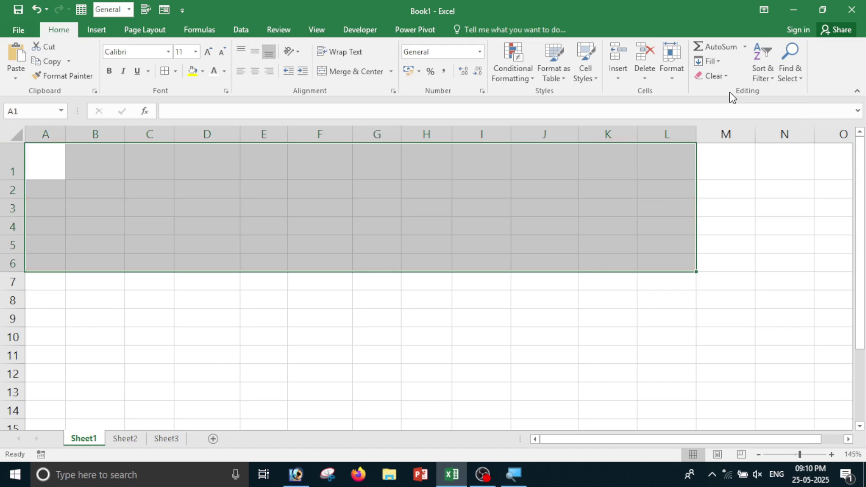
key(ctrl+Page_Down)
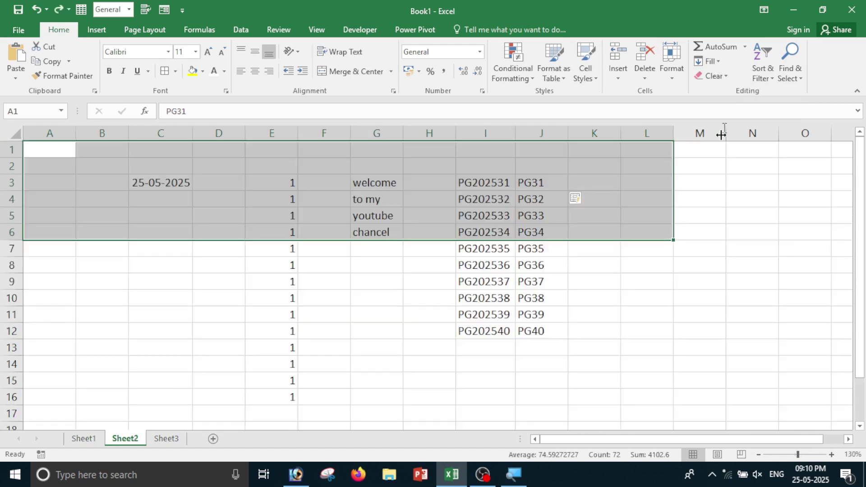
click(88, 439)
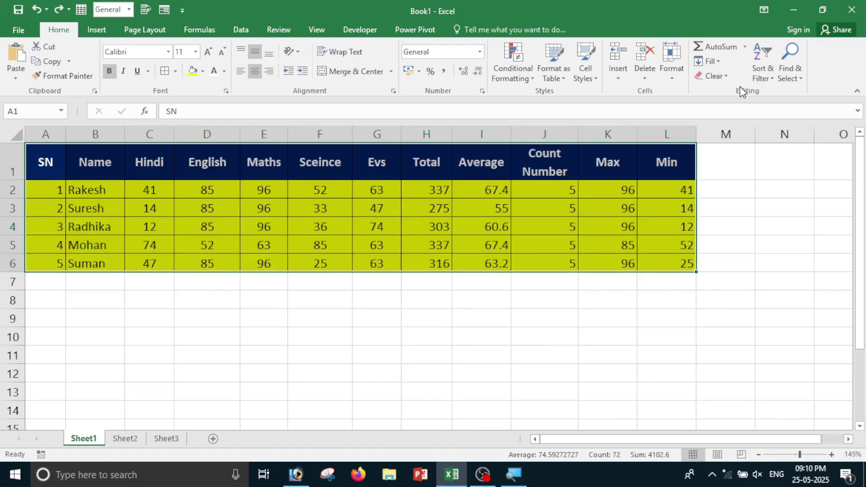
Clear only the formatting from the marks table, then come back to Sheet1.
click(712, 76)
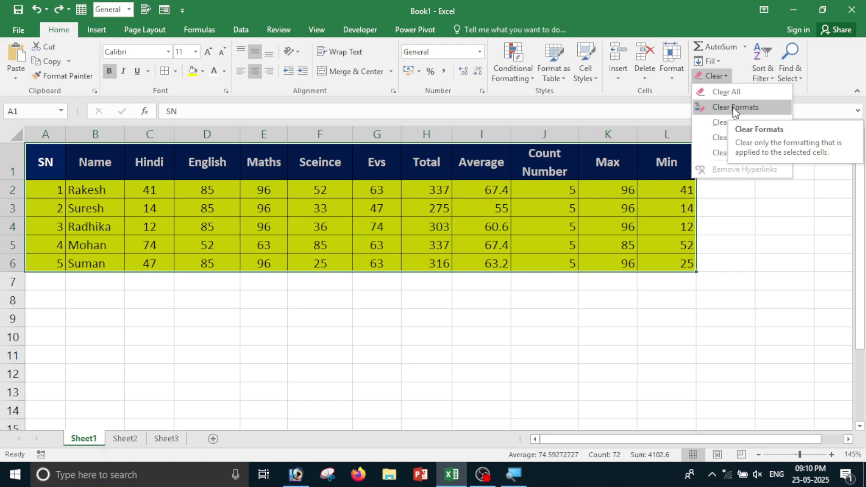
click(735, 108)
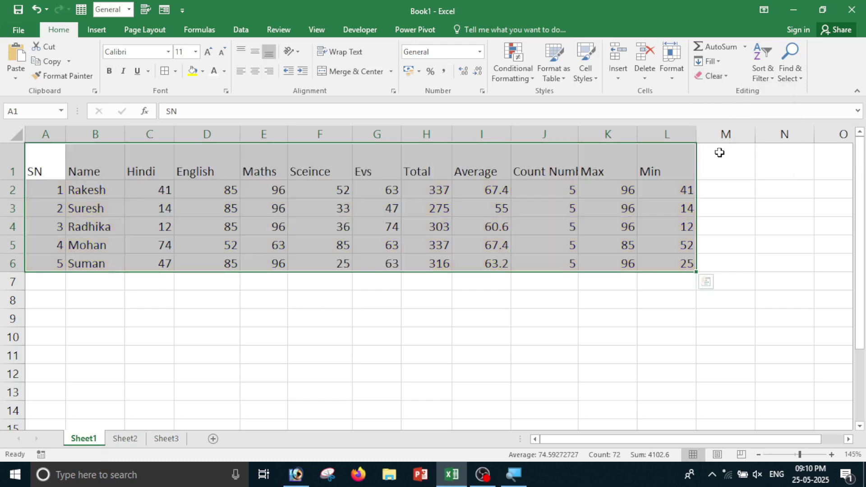
key(ctrl+Page_Down)
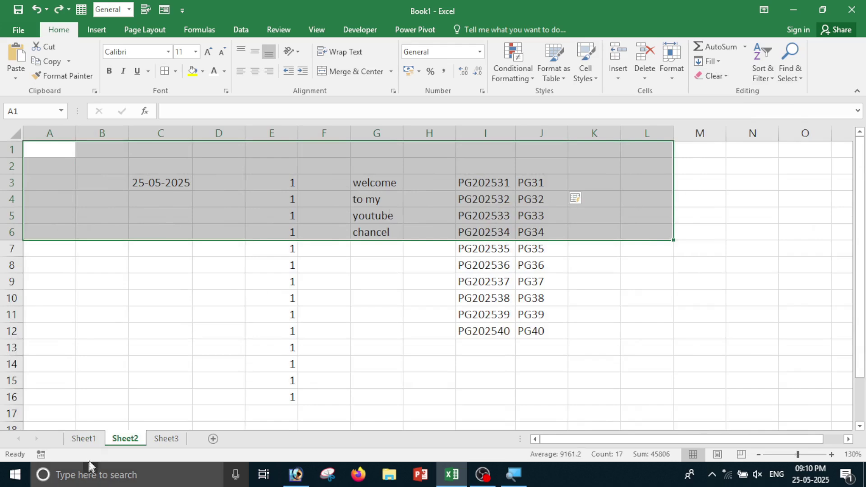
click(86, 439)
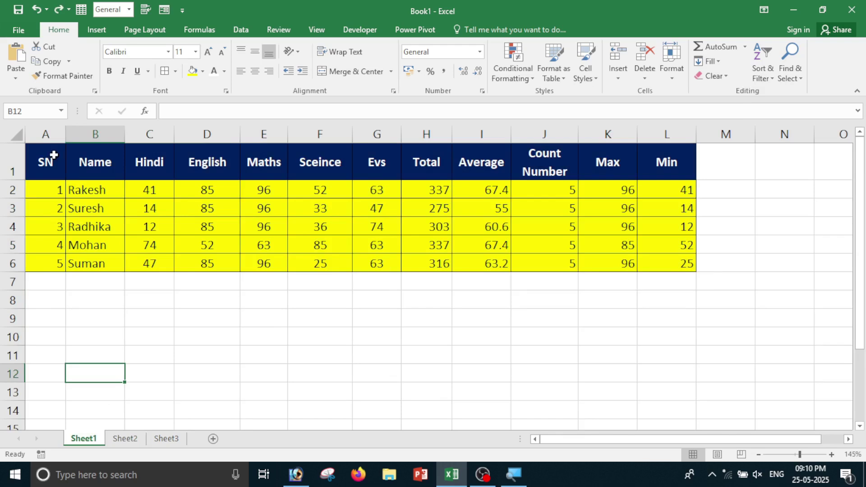
Clear the contents of A1:L6, keeping fills and borders, then glance at Sheet2 and return.
drag(53, 156, 688, 267)
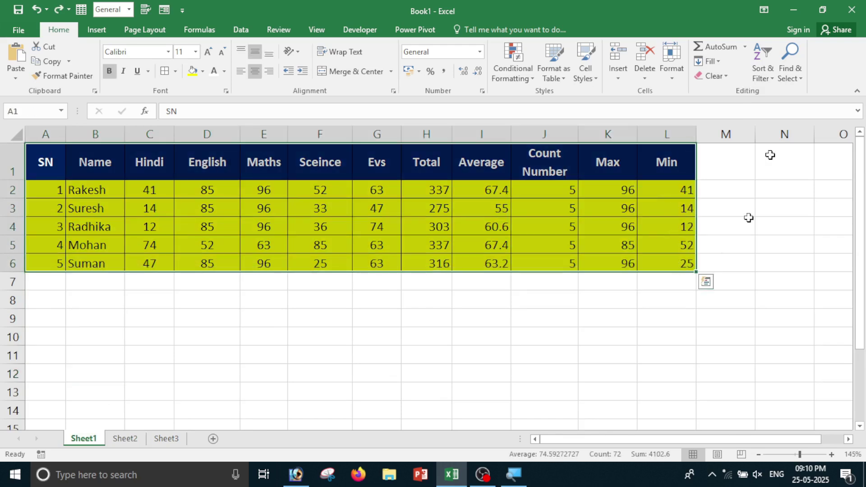
click(729, 77)
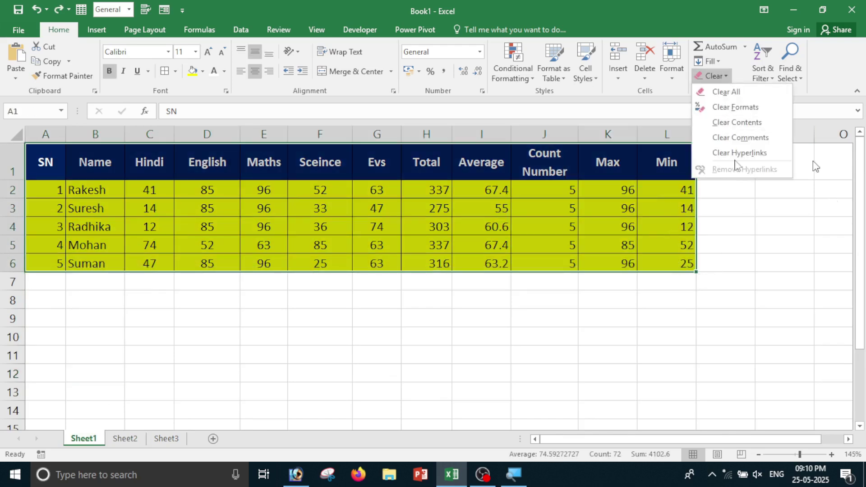
click(749, 124)
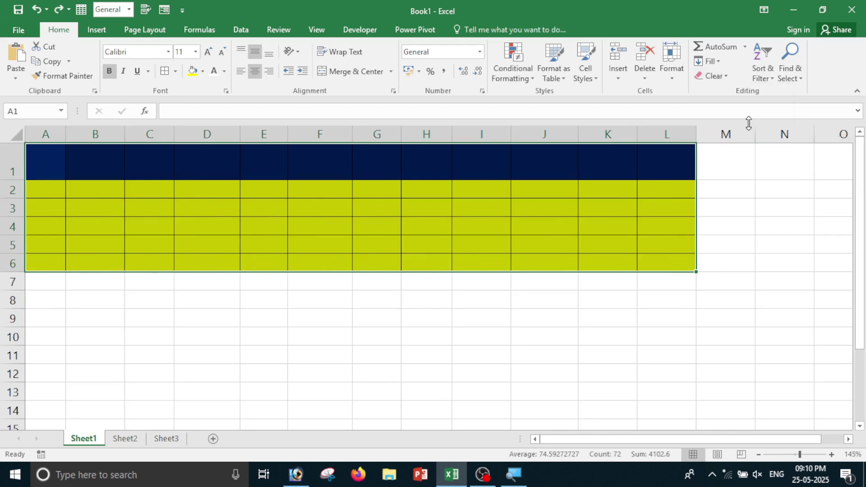
click(429, 359)
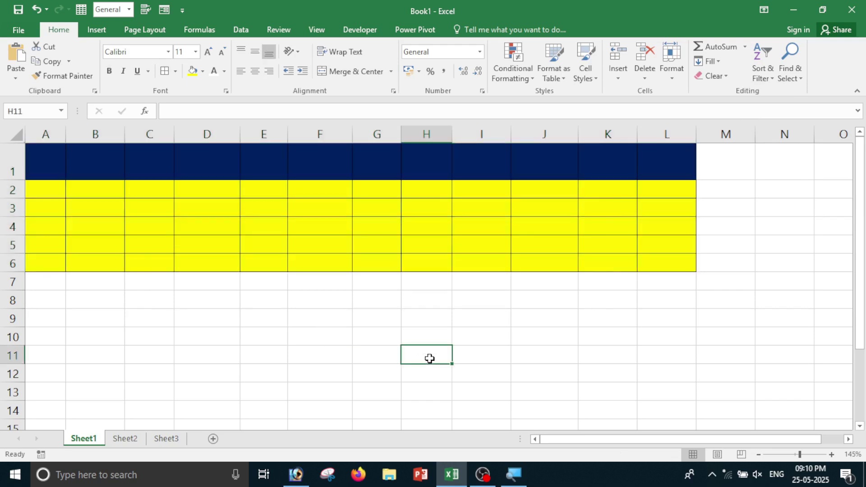
key(ctrl+Page_Down)
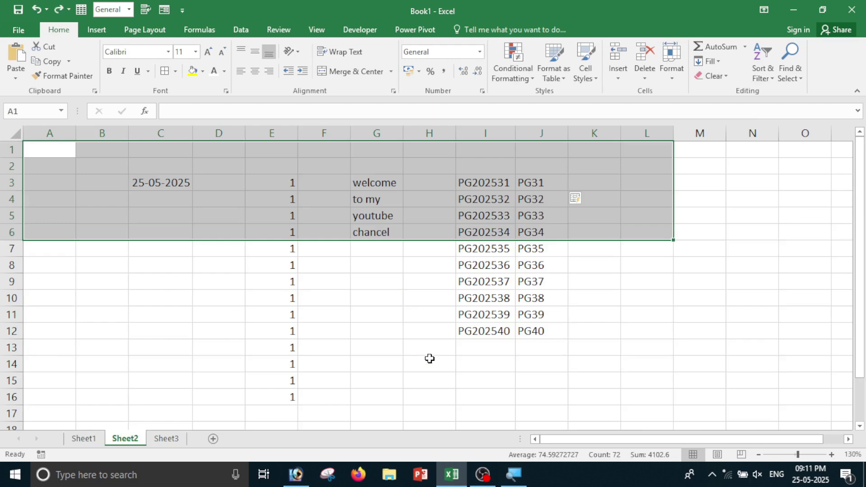
click(96, 438)
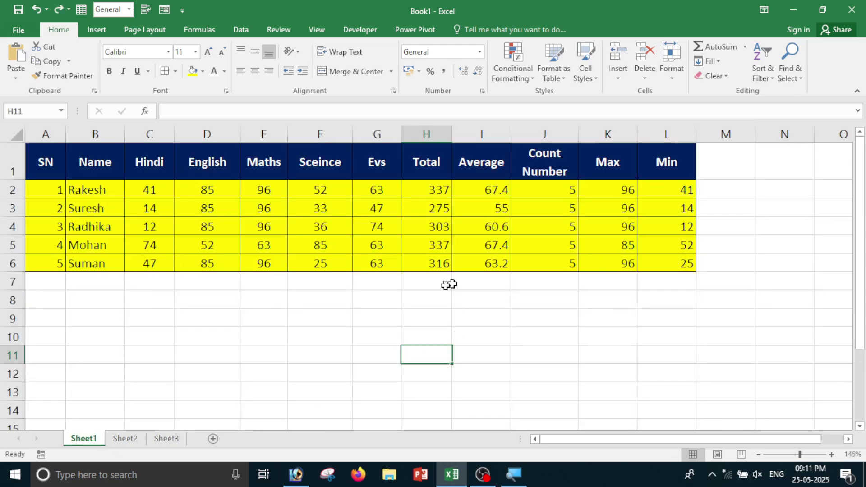
Clear any existing comments from the marks table A1:L6.
drag(63, 171, 673, 262)
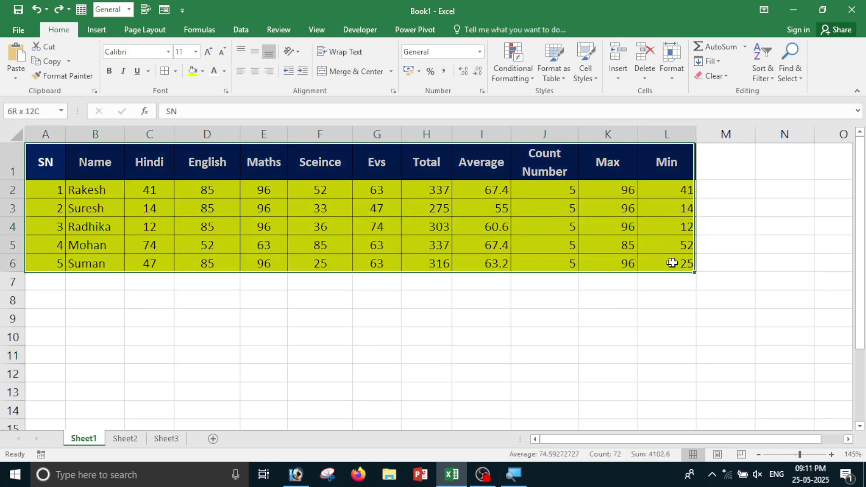
click(712, 76)
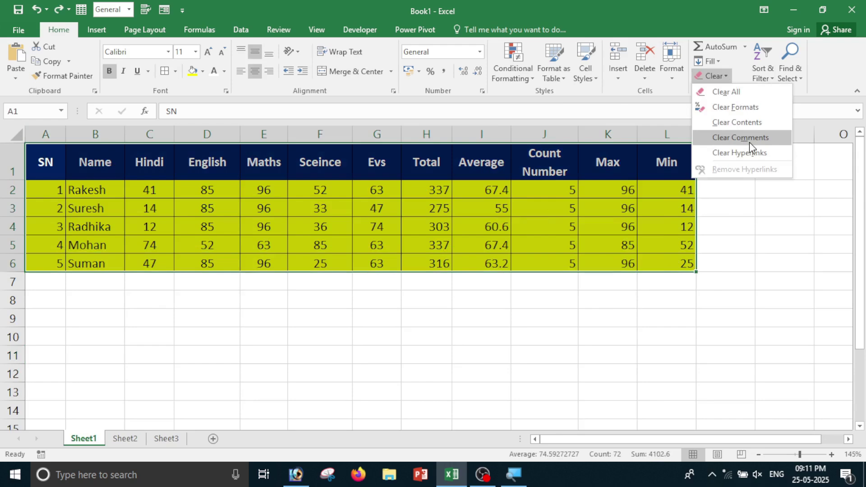
click(532, 364)
click(500, 324)
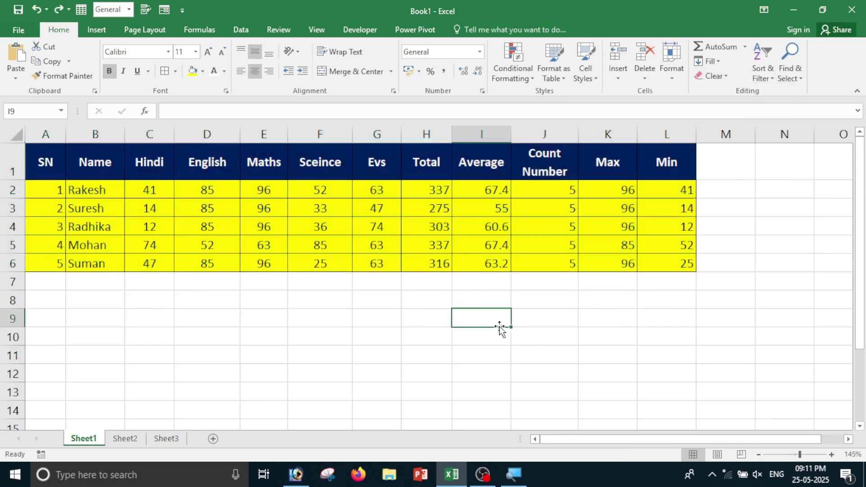
Add the comment 'DFASDDASDFASDF' to J4 and 'FASDFASDF' to E4.
click(552, 226)
right_click(553, 226)
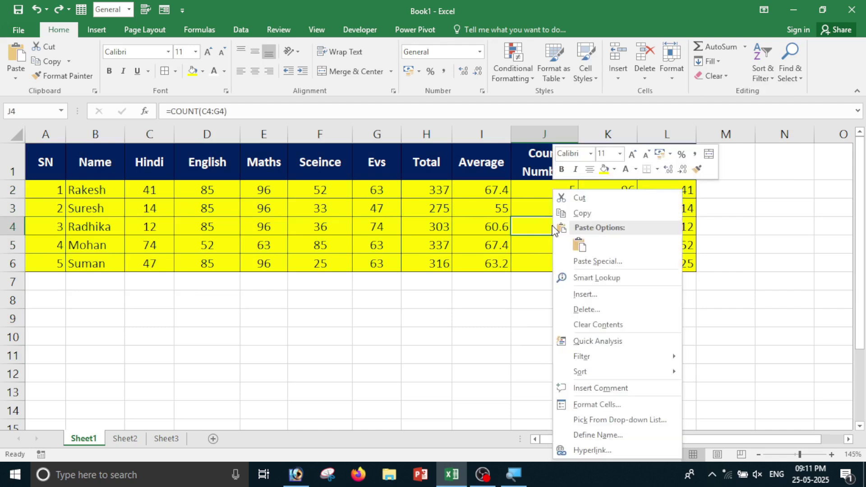
click(615, 389)
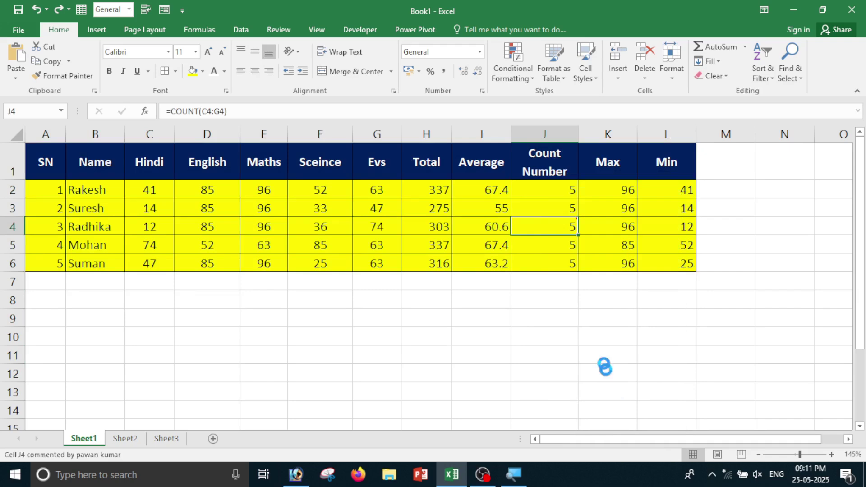
text(DFASDDASDFASDF)
click(400, 320)
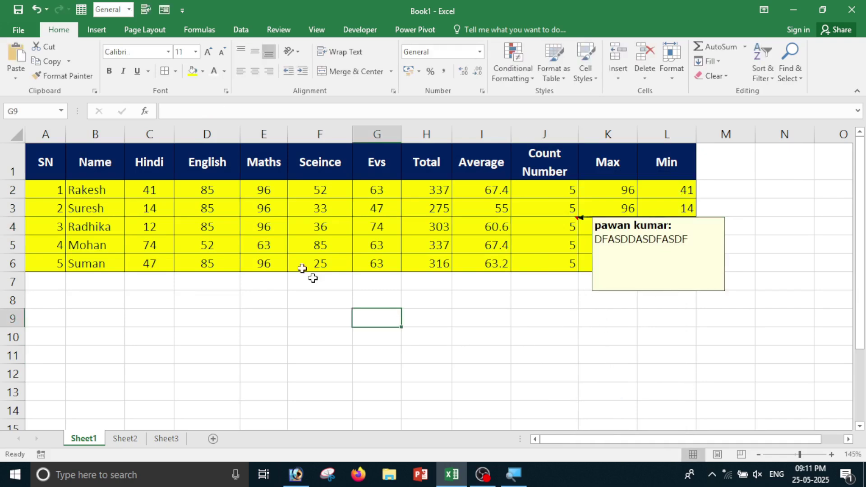
click(276, 231)
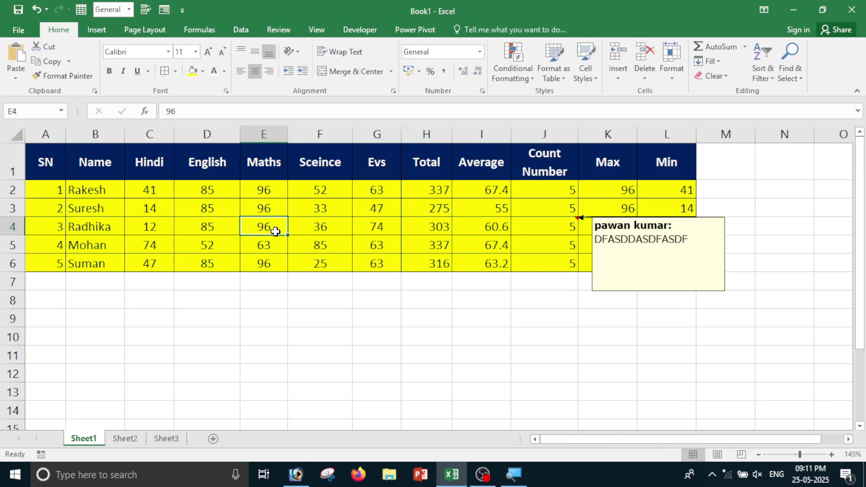
right_click(275, 231)
click(340, 389)
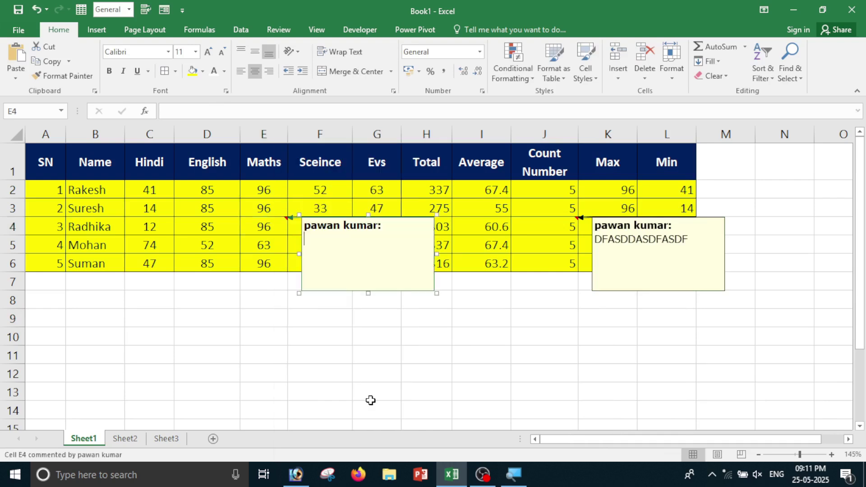
text(FASDFASDF)
click(394, 399)
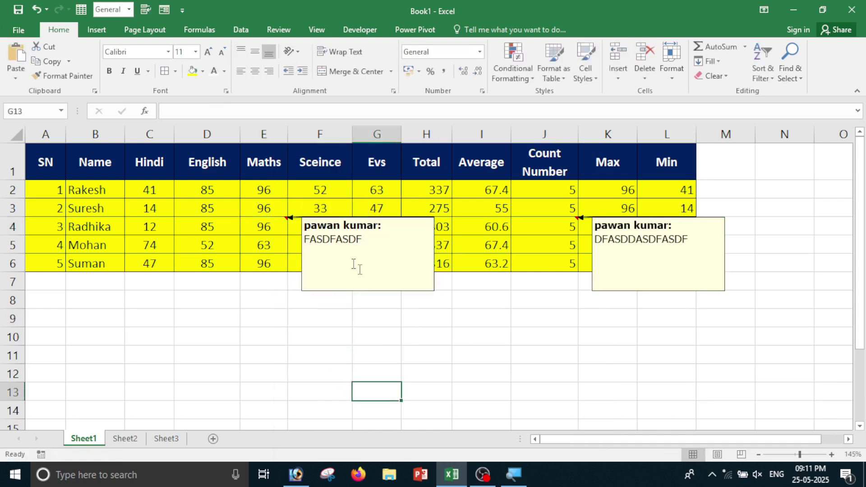
click(609, 319)
Clear all comments from A1:L6, keeping the values and yellow formatting.
drag(50, 159, 677, 269)
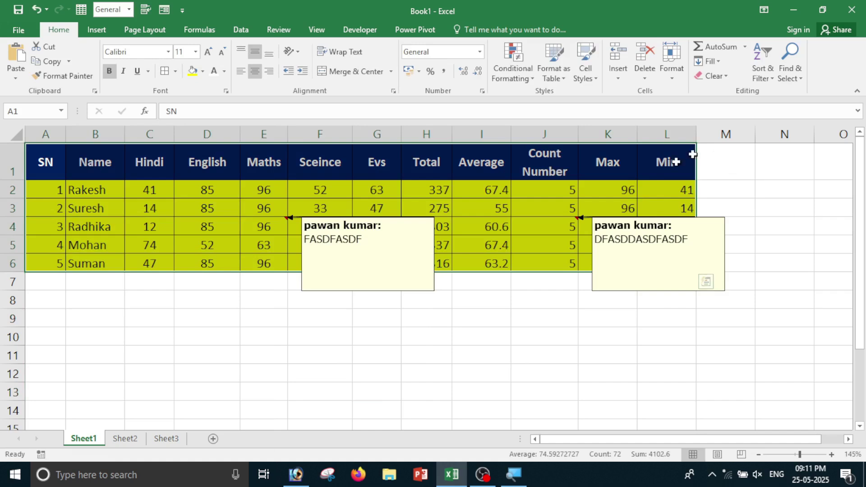
click(713, 76)
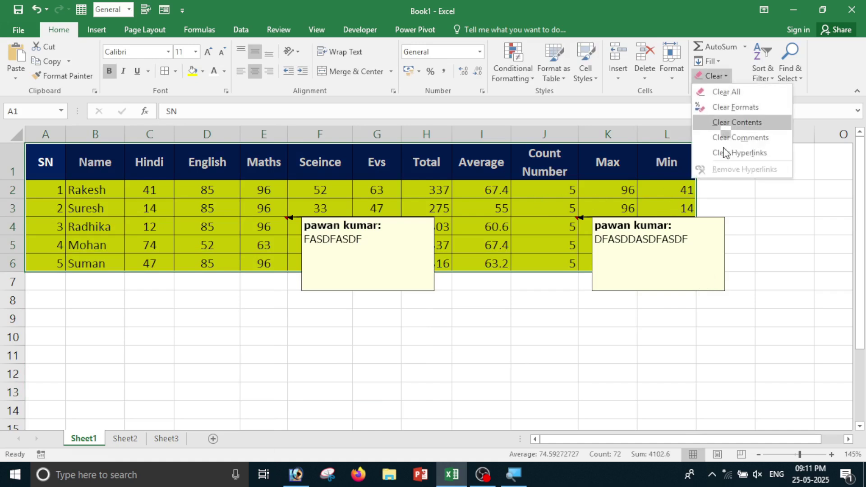
click(740, 137)
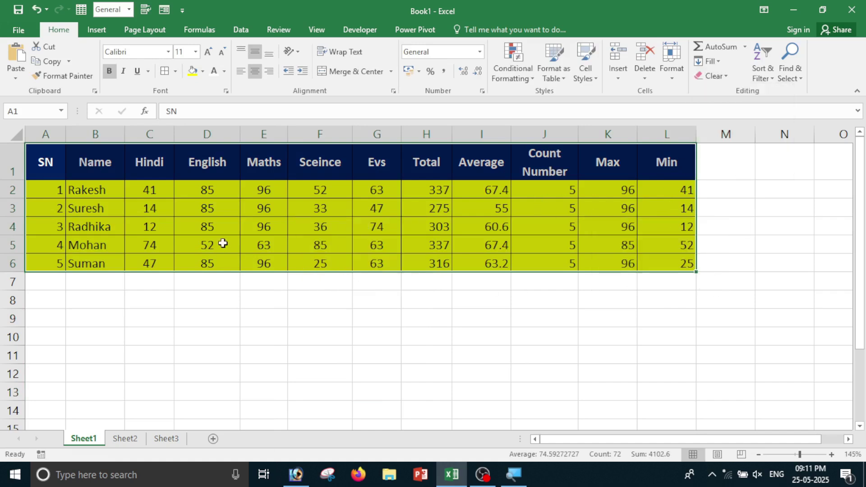
click(411, 349)
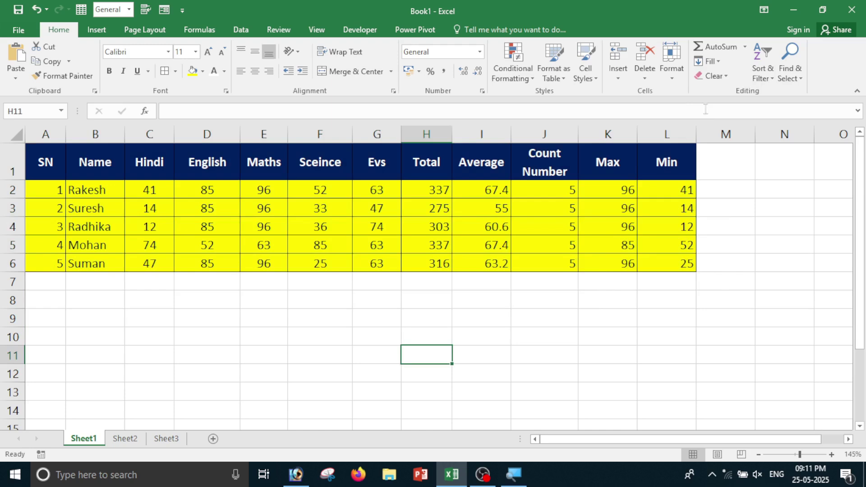
Hyperlink the Count Number value 5 in J4 to AARTI.pptx from Documents.
click(713, 76)
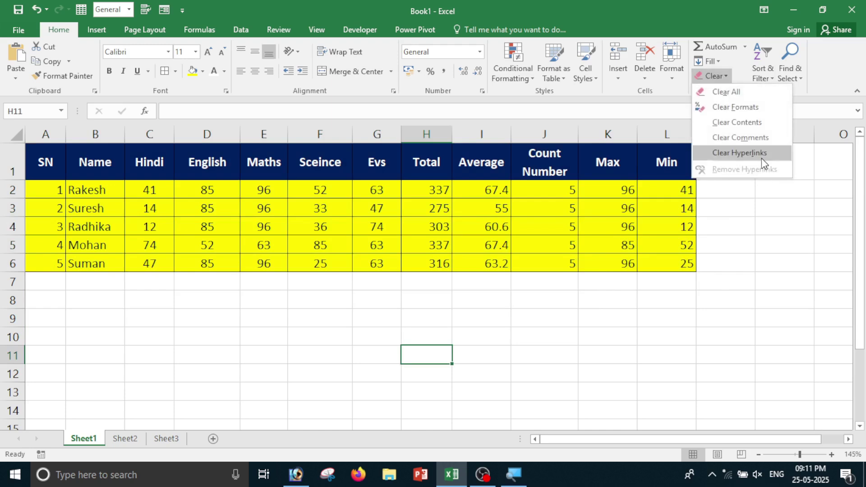
click(500, 355)
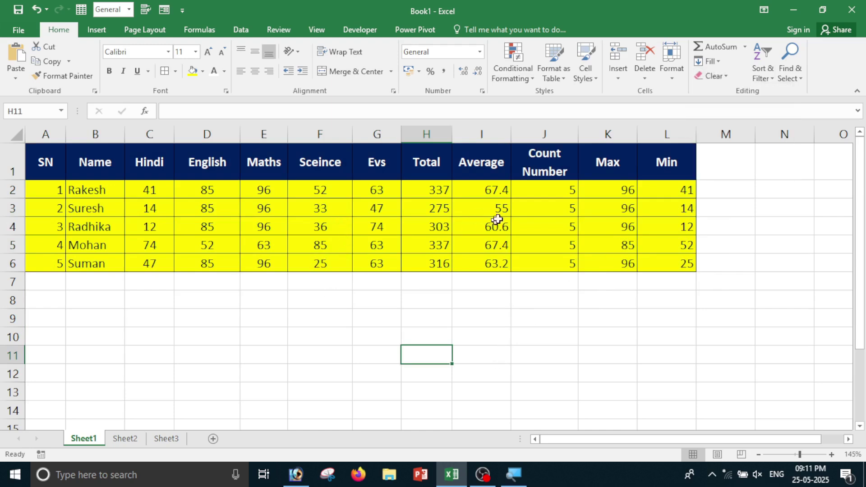
click(568, 227)
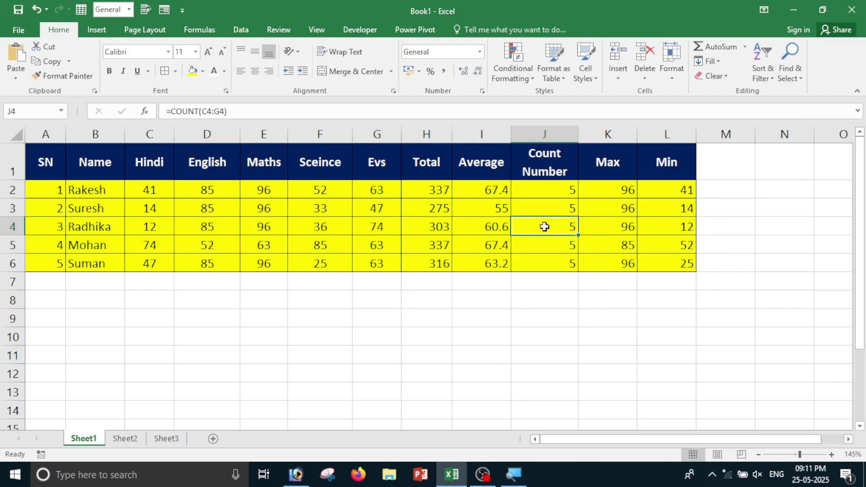
right_click(544, 227)
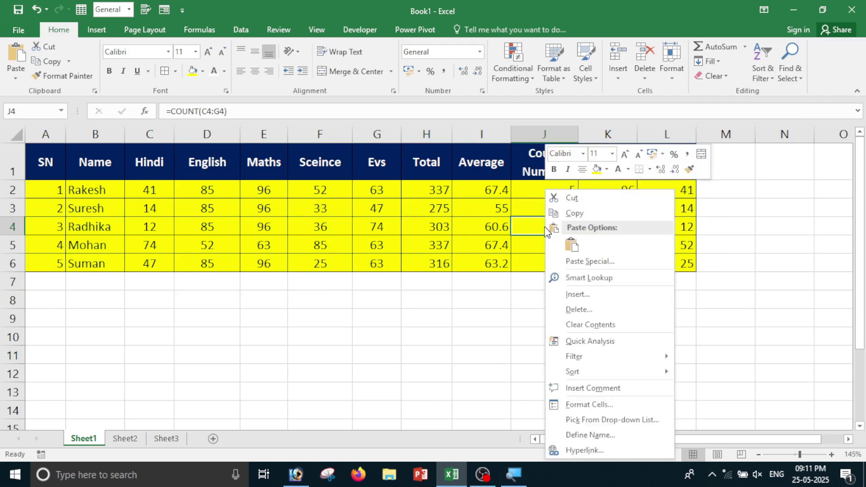
click(603, 453)
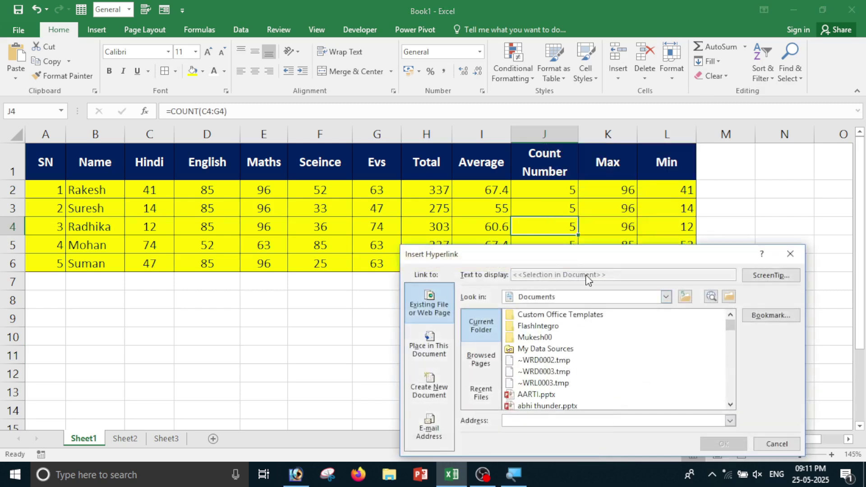
drag(564, 256, 252, 66)
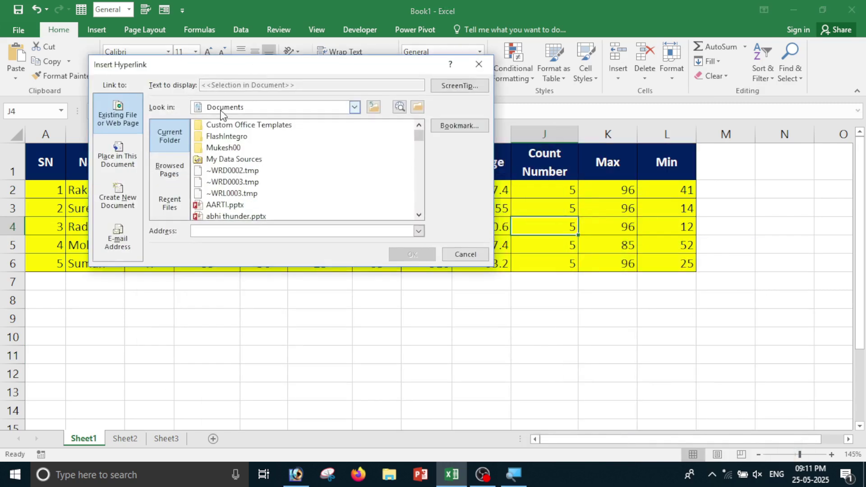
click(233, 205)
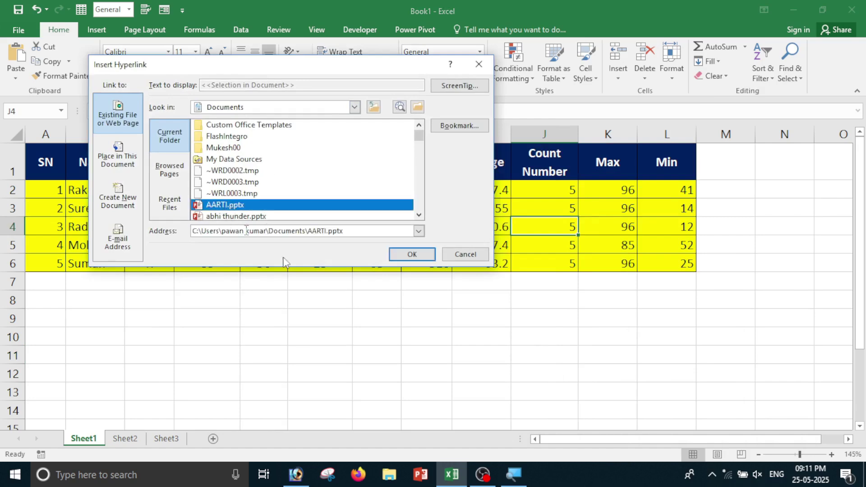
click(412, 254)
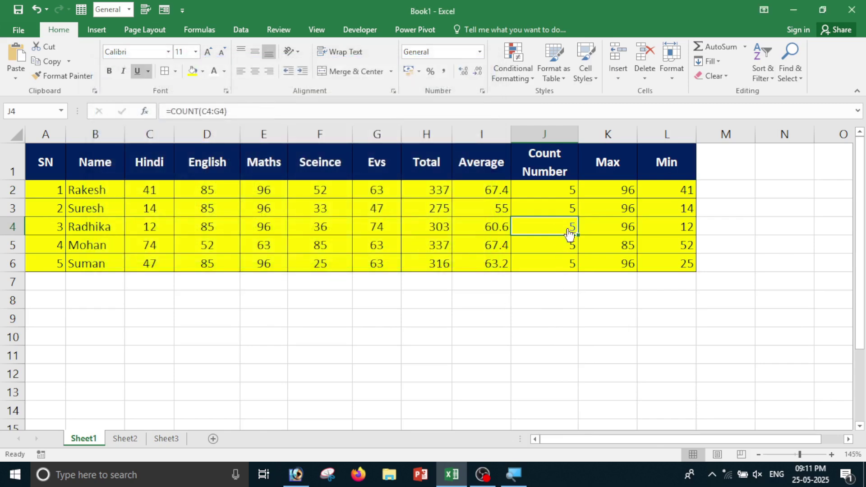
click(564, 322)
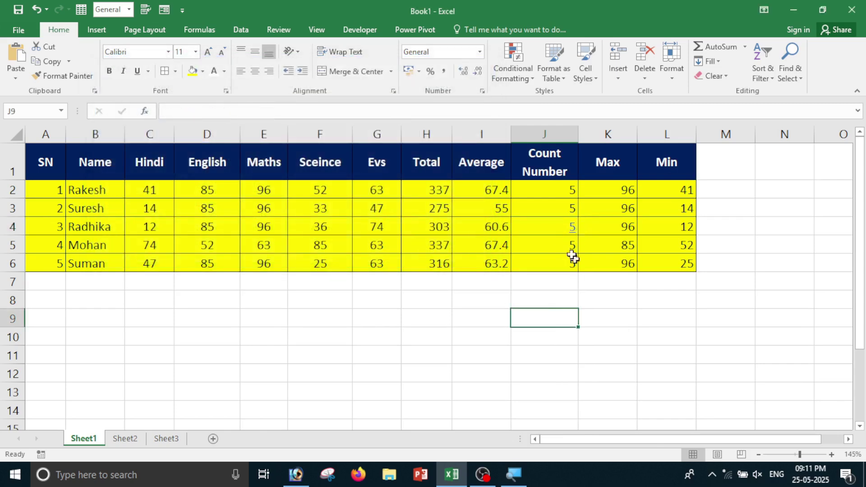
Hyperlink Suman's Science score 25 in F6 to ANALYTICAL 00.pptx.
mouse_move(571, 235)
click(331, 266)
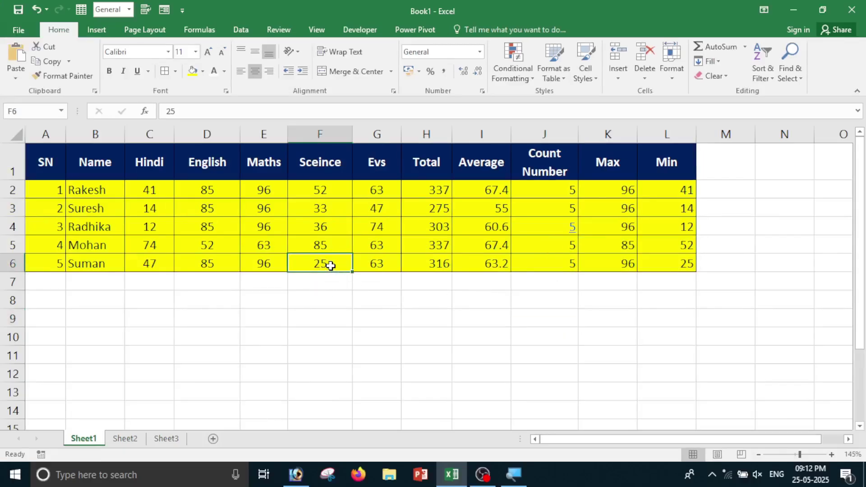
right_click(331, 266)
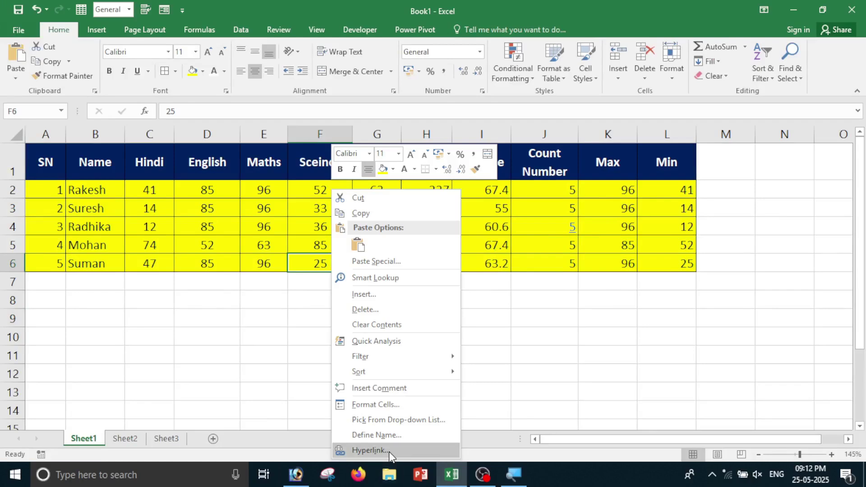
click(389, 451)
scroll(515, 401, down, 4)
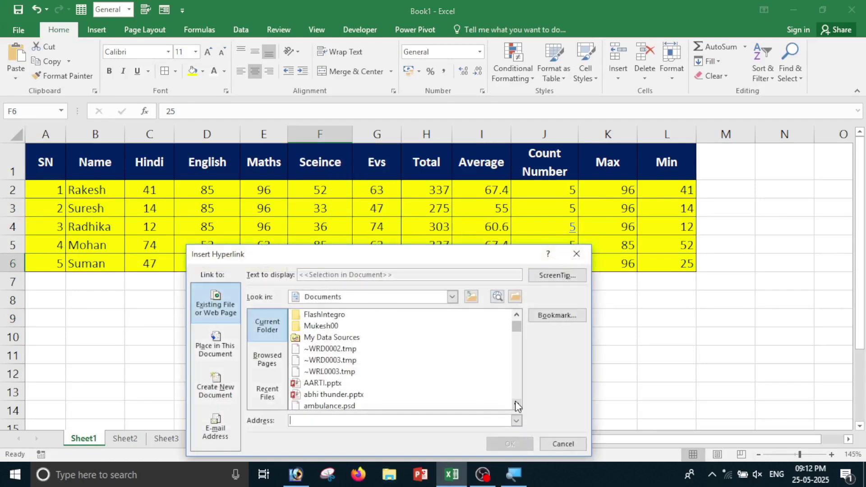
click(335, 386)
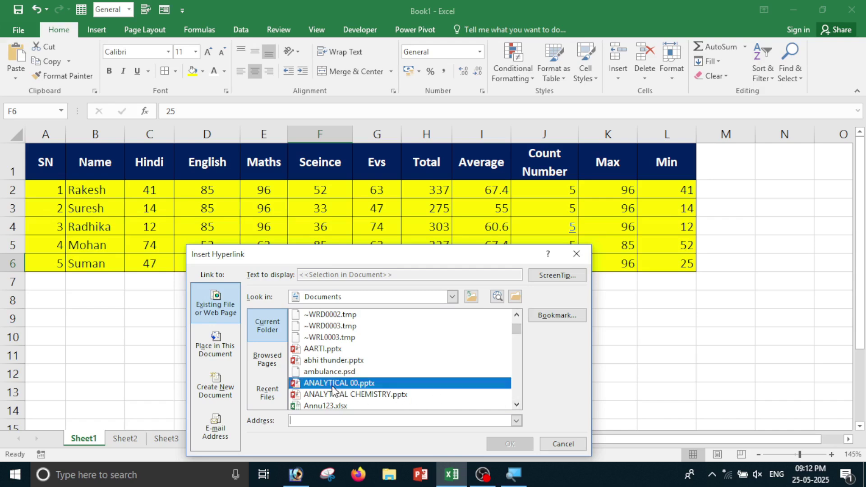
click(509, 444)
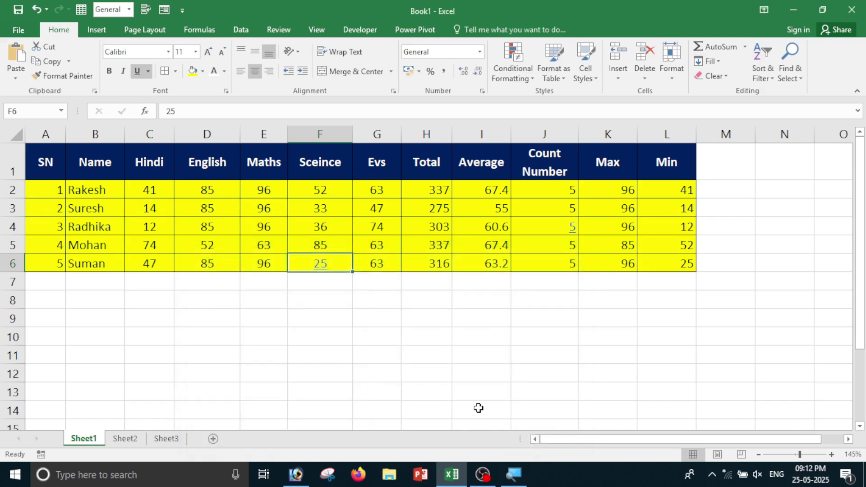
click(479, 408)
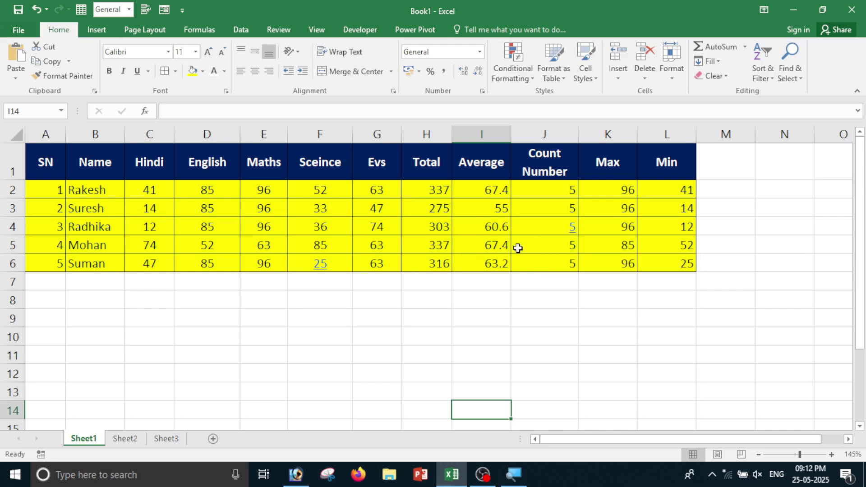
click(379, 383)
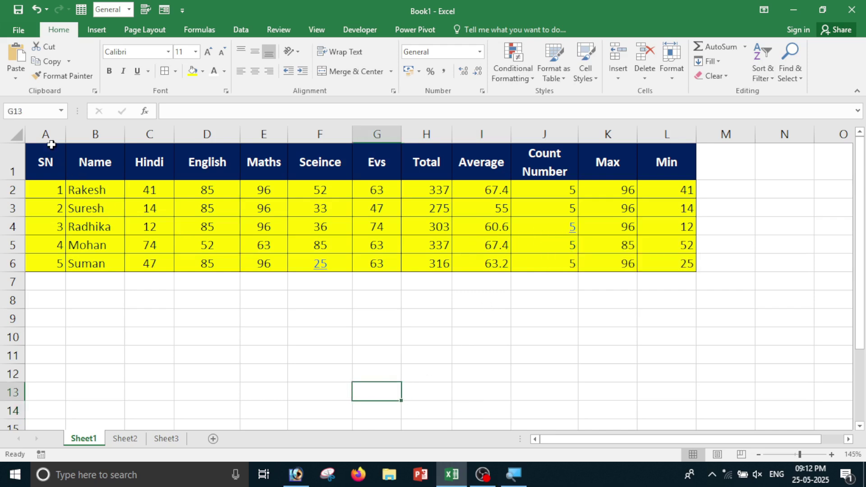
Clear only the hyperlinks from A1:L6, keeping their underlined link formatting.
drag(48, 153, 662, 257)
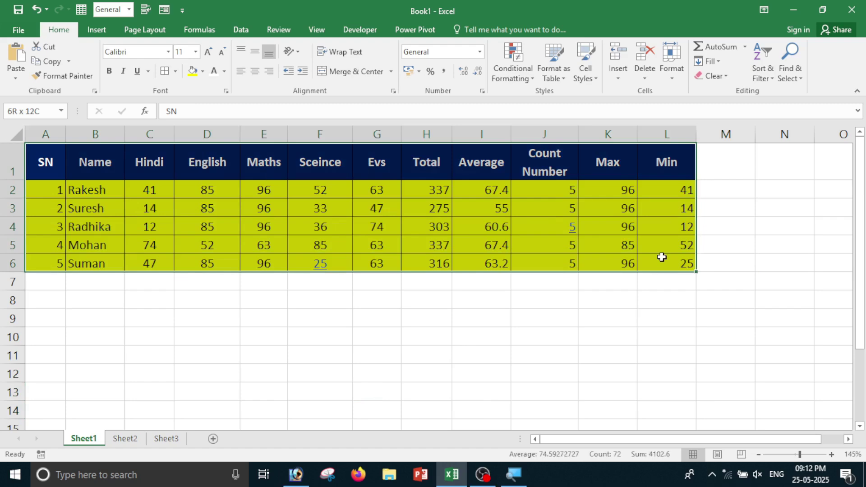
click(716, 77)
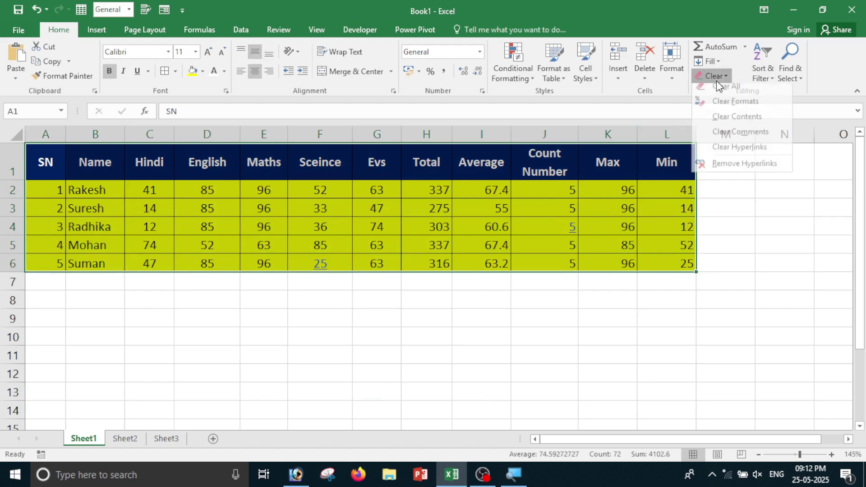
click(735, 154)
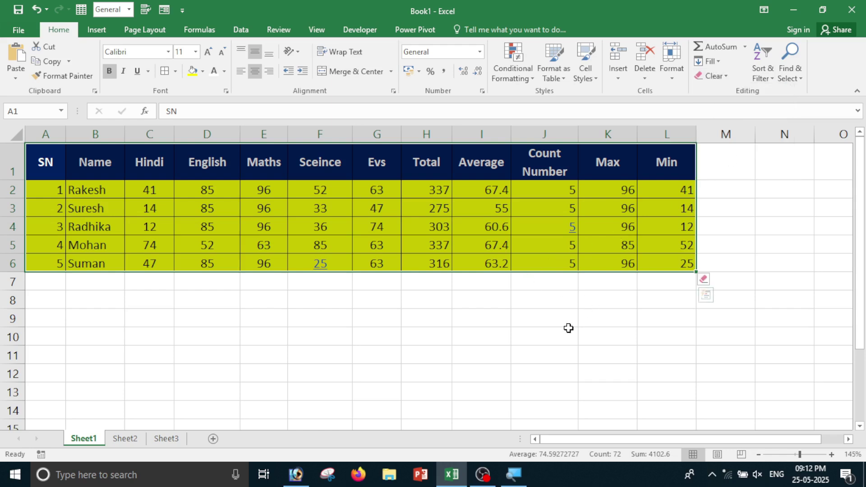
click(708, 280)
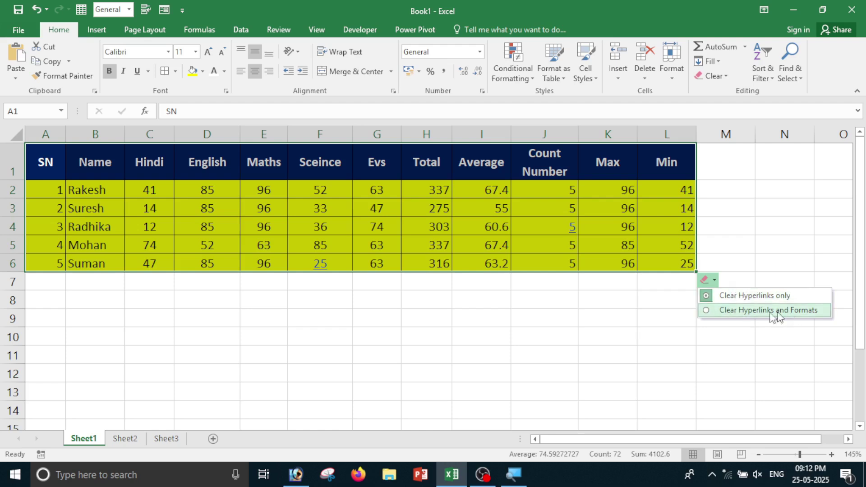
click(753, 295)
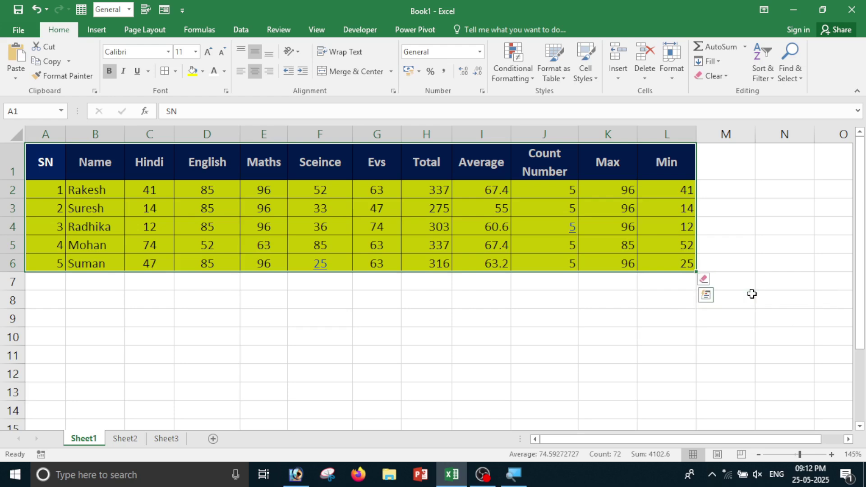
click(507, 323)
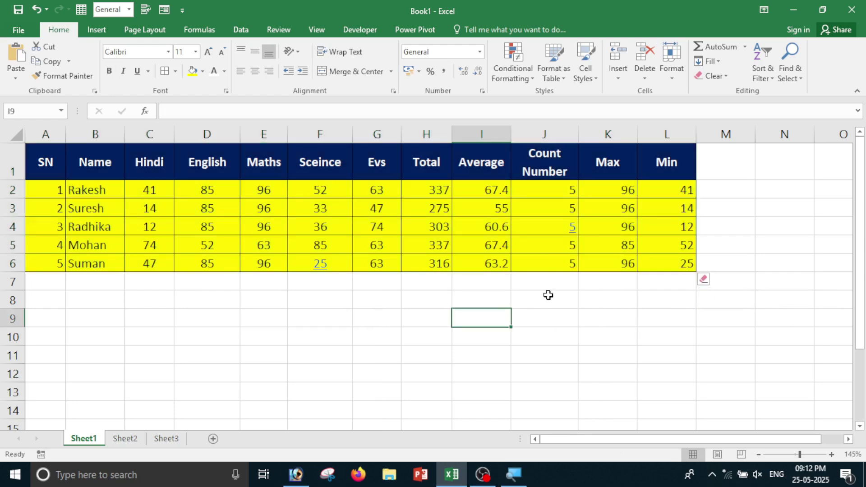
Inspect the COUNT formula in J4 and the linked value 25 in F6.
click(572, 228)
click(320, 264)
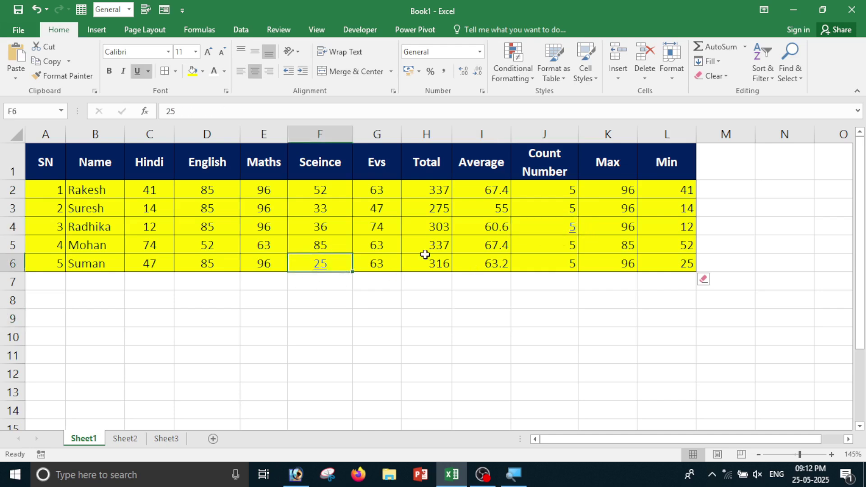
click(572, 228)
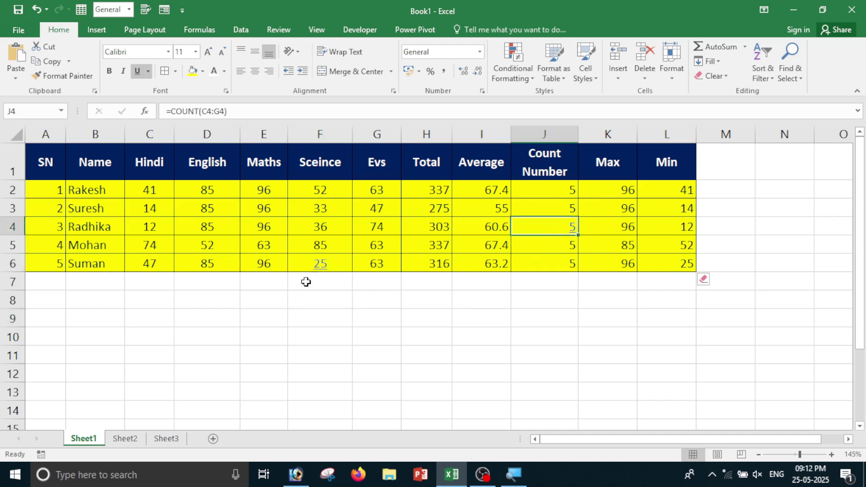
click(310, 277)
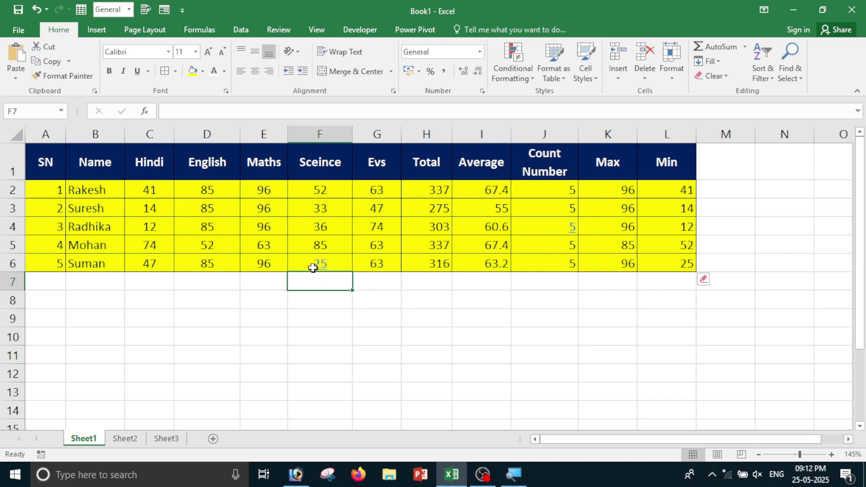
key(ctrl+a)
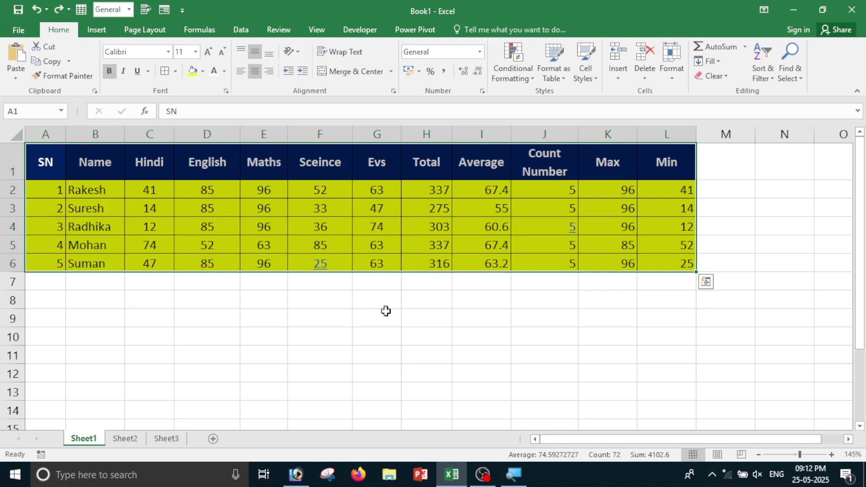
click(442, 373)
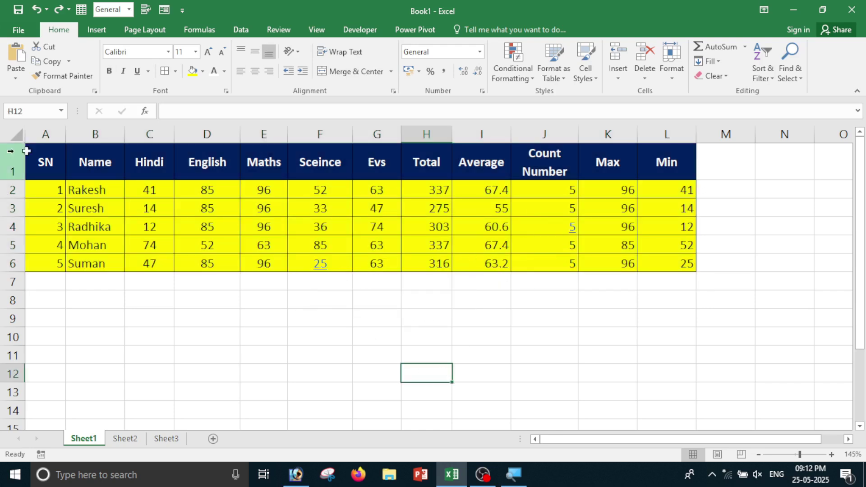
Clear the table's hyperlinks together with their formatting, then undo it.
mouse_move(47, 153)
mouse_down()
mouse_move(203, 202)
mouse_move(681, 246)
mouse_move(679, 267)
mouse_up()
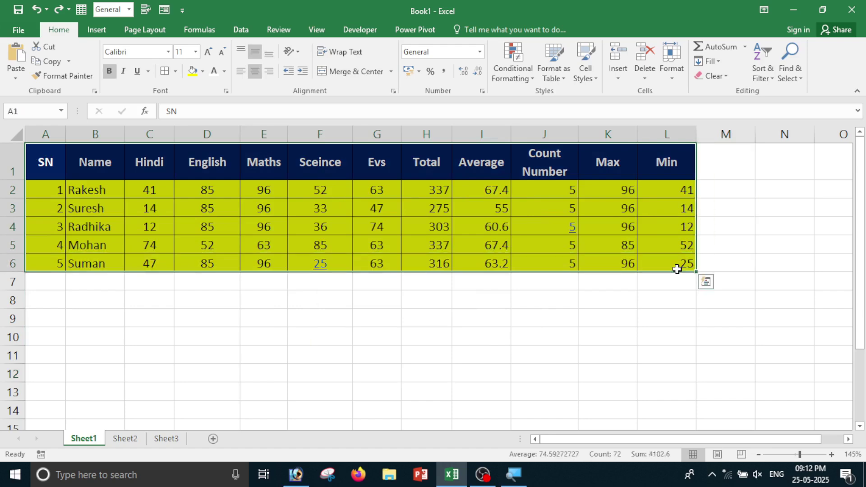
click(714, 76)
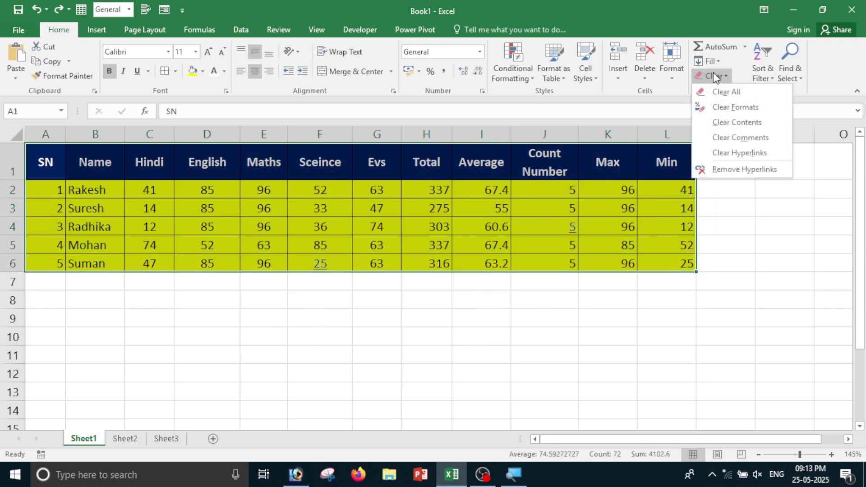
click(735, 155)
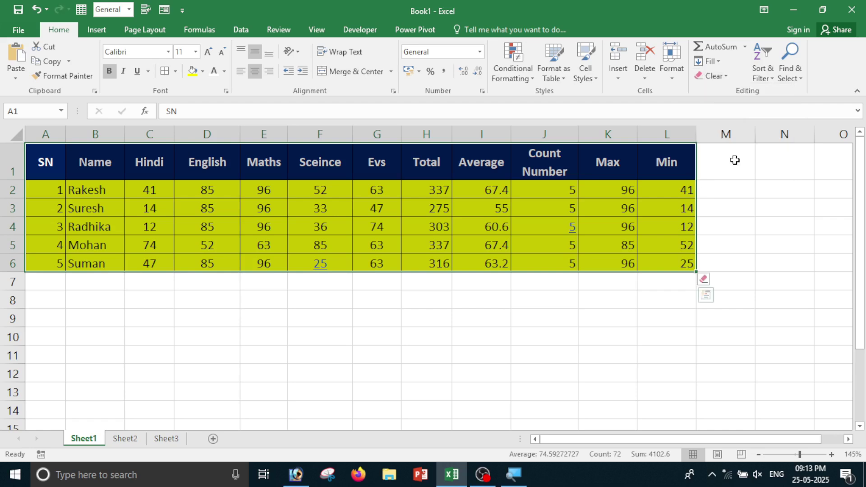
click(713, 282)
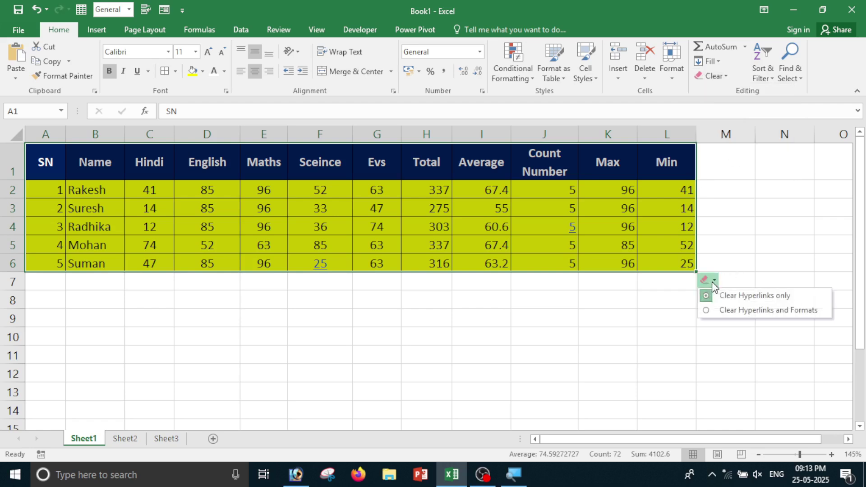
click(776, 315)
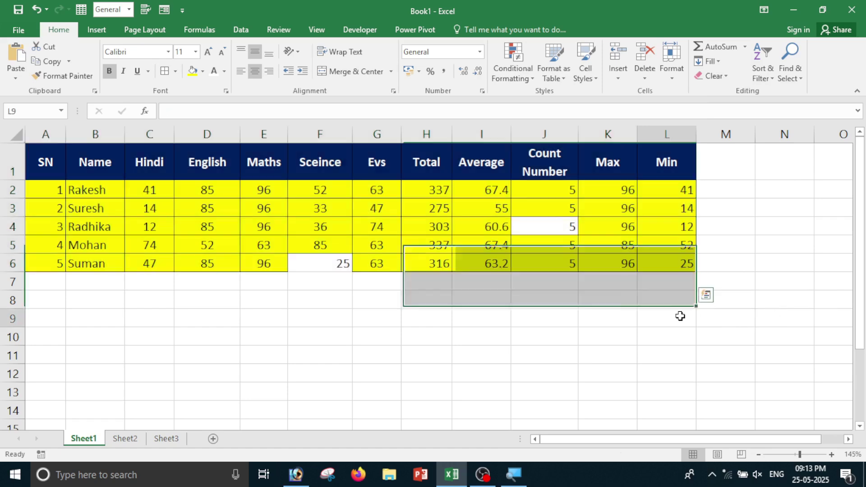
click(377, 316)
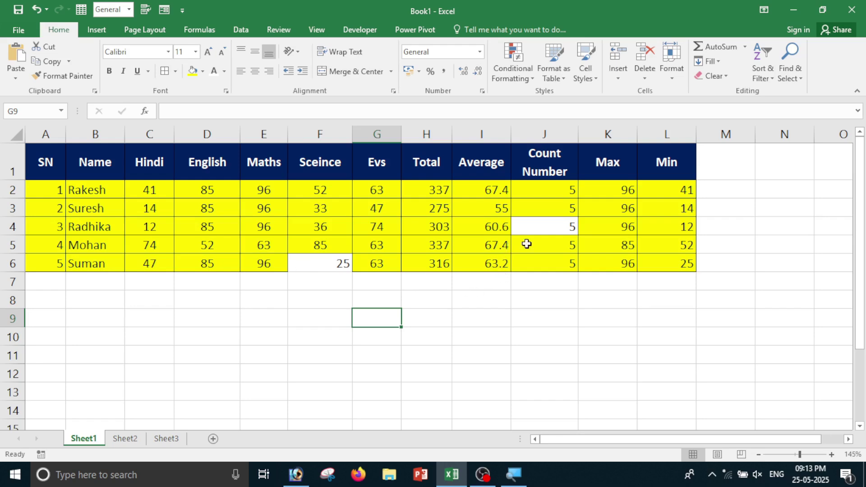
key(ctrl+z)
click(529, 319)
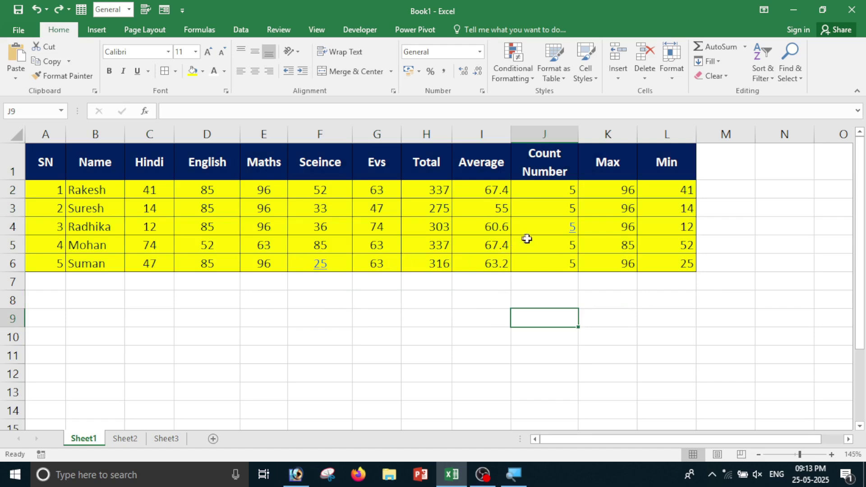
Use Remove Hyperlinks on A1:L6 to strip links and their formatting.
drag(39, 162, 686, 267)
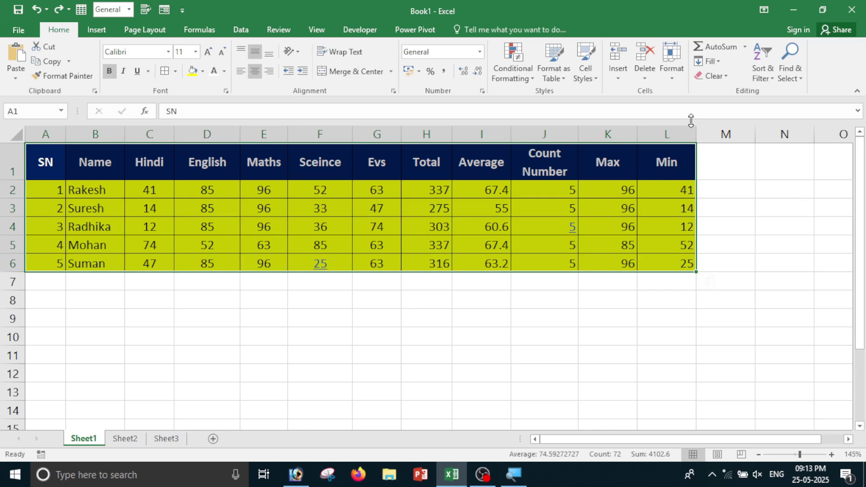
click(718, 82)
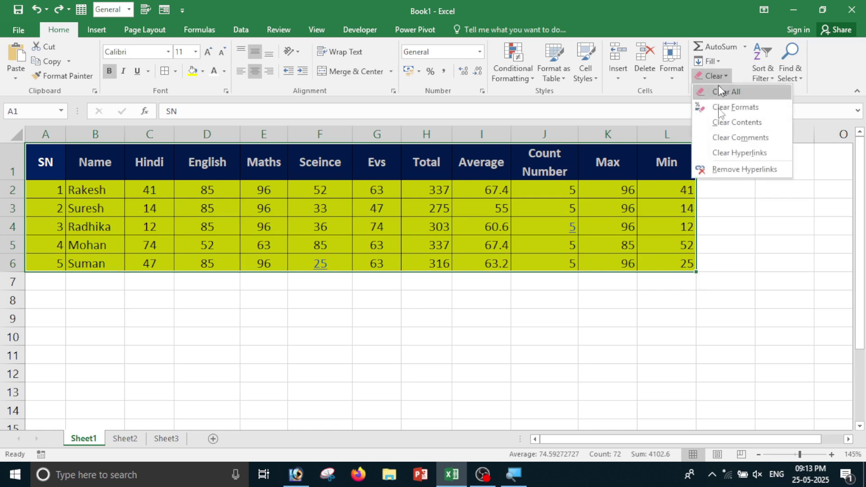
click(743, 176)
click(580, 367)
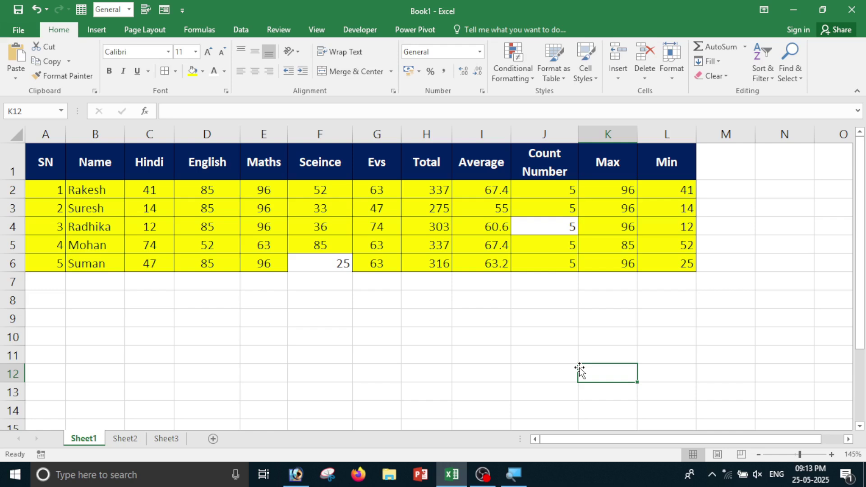
Start a SUM of the Max column in K12 and edit its range reference.
click(715, 75)
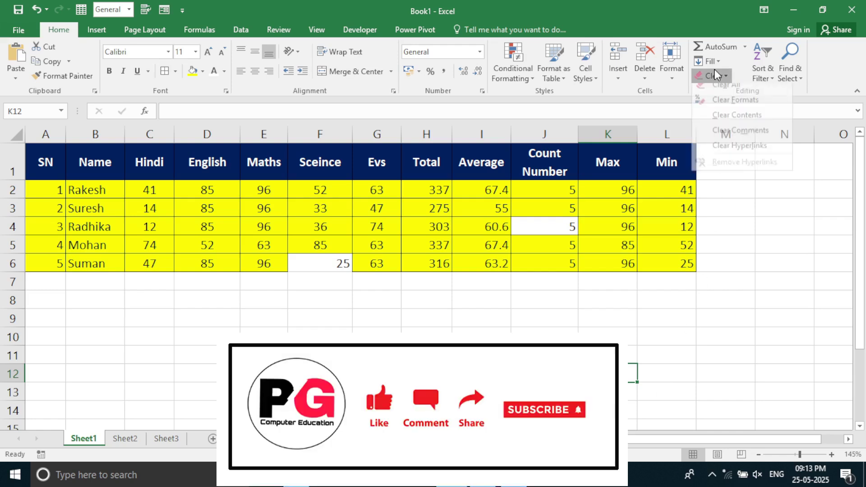
click(718, 46)
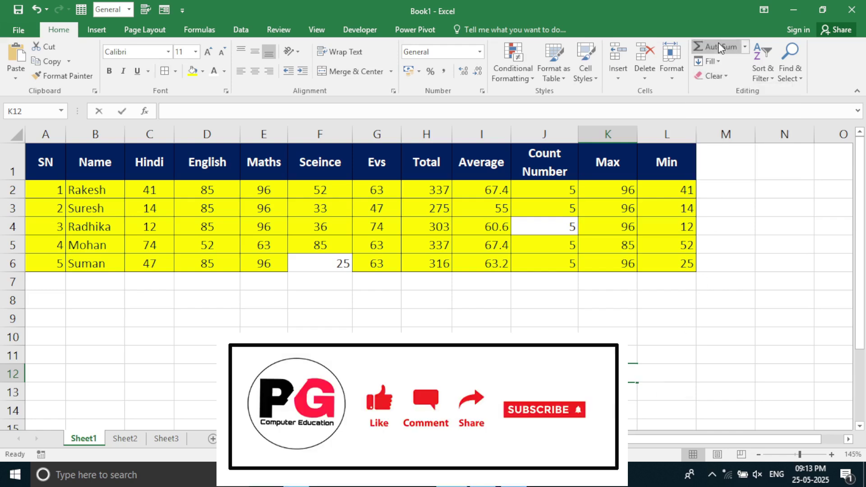
click(796, 344)
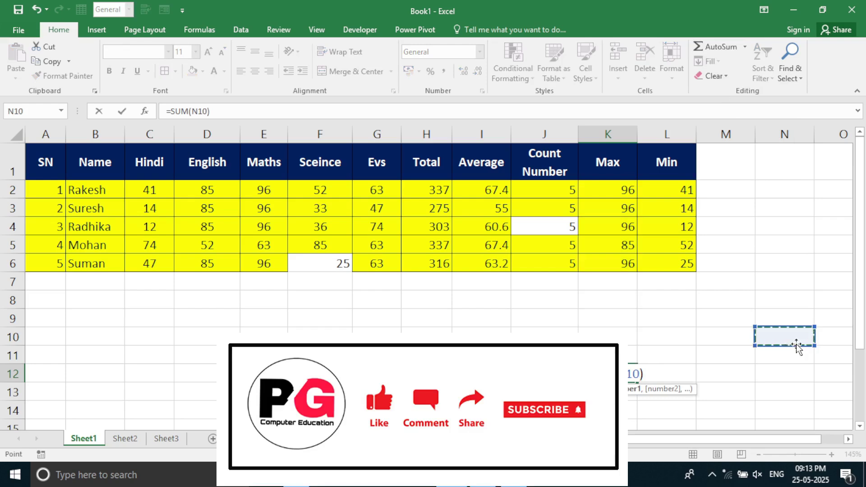
key(BackSpace)
key(BackSpace)
key(BackSpace)
key(BackSpace)
key(BackSpace)
key(BackSpace)
key(BackSpace)
key(BackSpace)
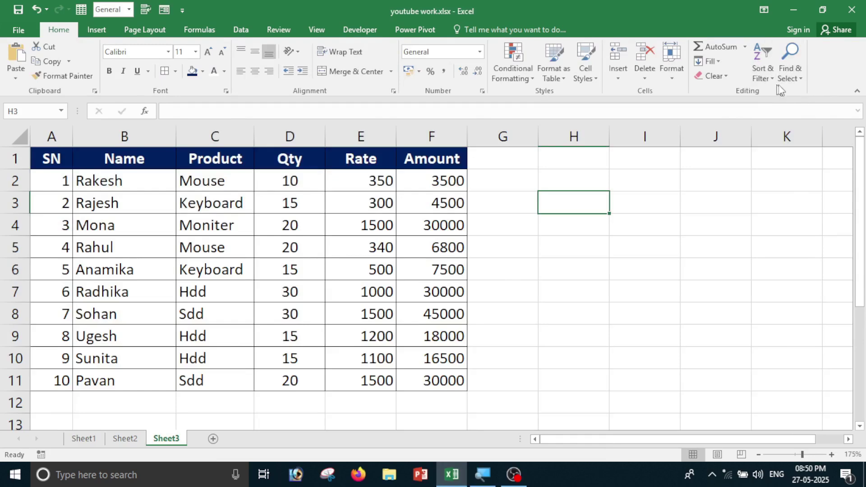
click(796, 81)
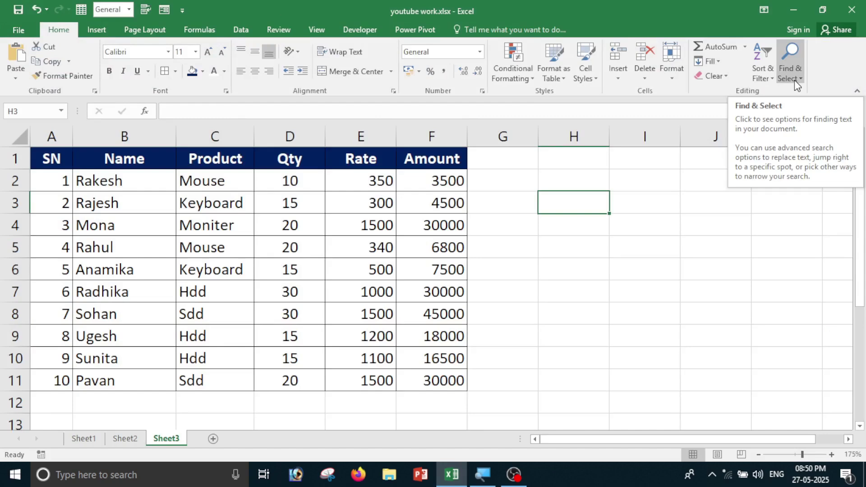
key(Right)
key(Right)
key(Down)
click(763, 73)
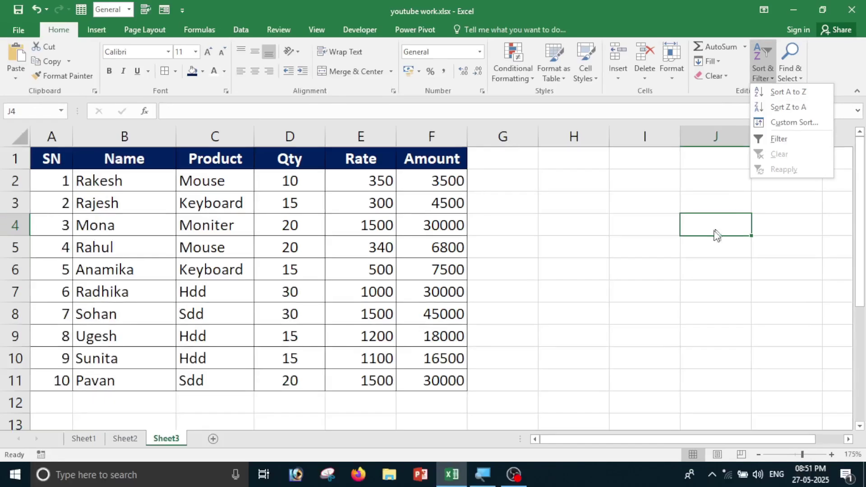
click(649, 291)
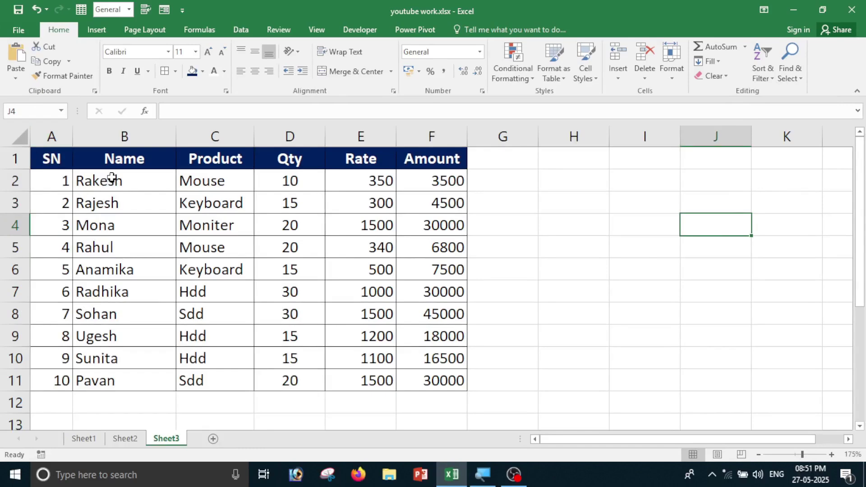
drag(113, 179, 130, 380)
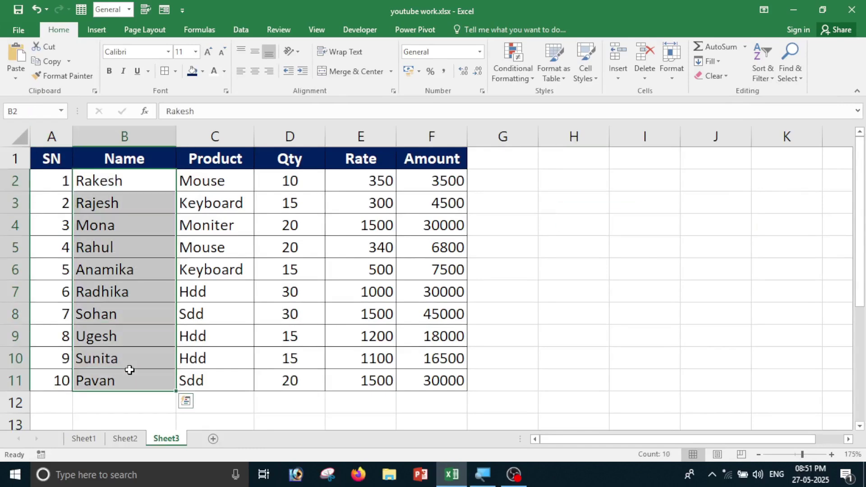
click(765, 80)
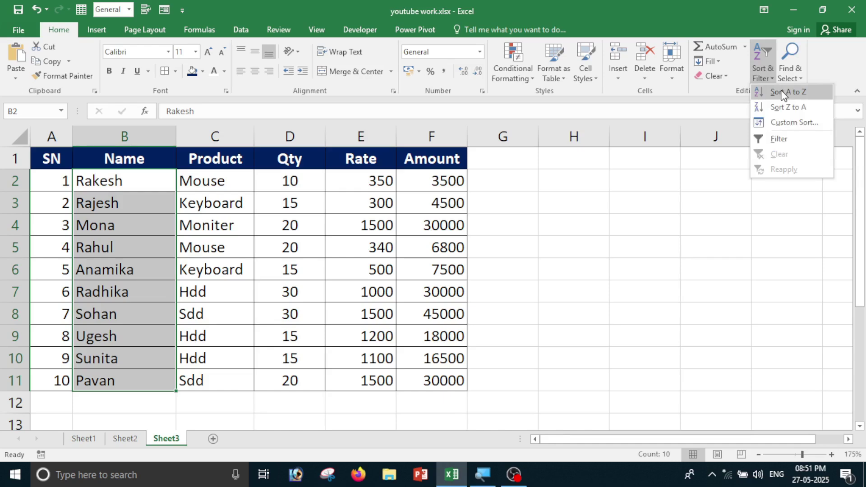
click(783, 94)
drag(638, 163, 578, 165)
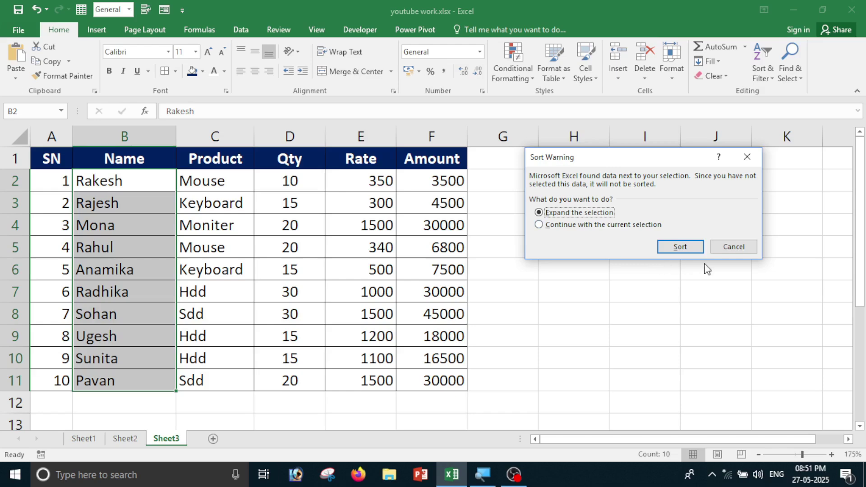
click(697, 246)
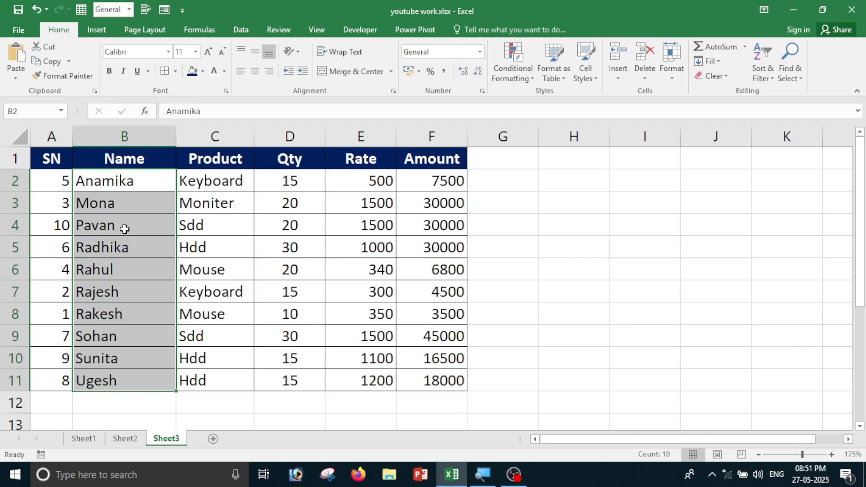
key(ctrl+z)
click(615, 199)
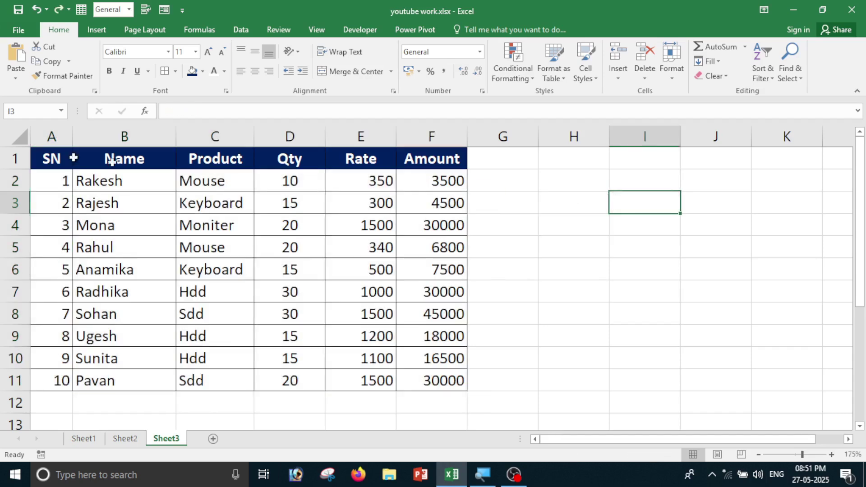
drag(127, 180, 134, 372)
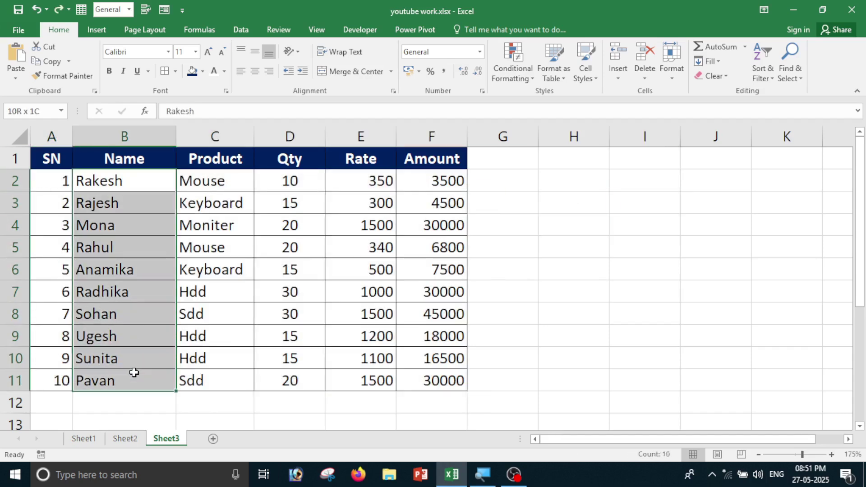
click(761, 77)
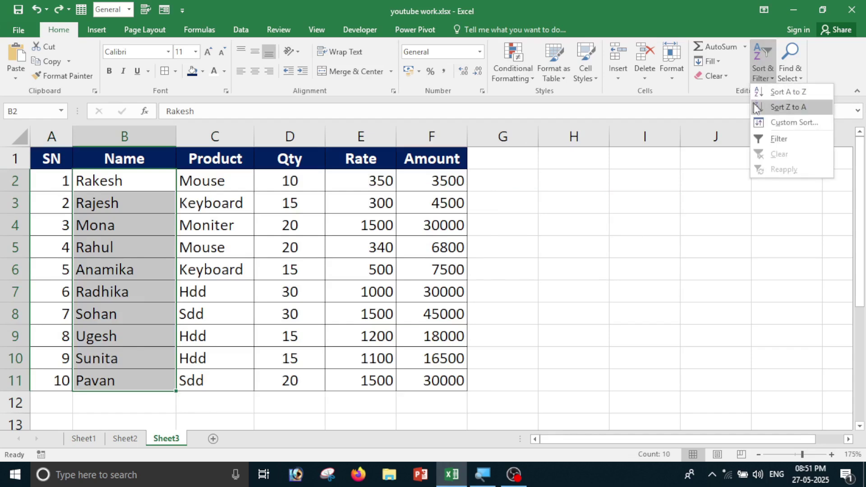
click(788, 108)
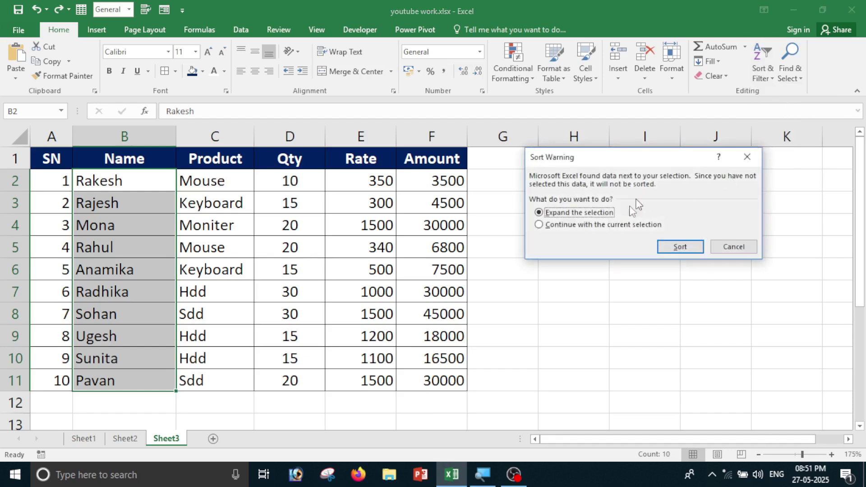
drag(570, 153, 562, 168)
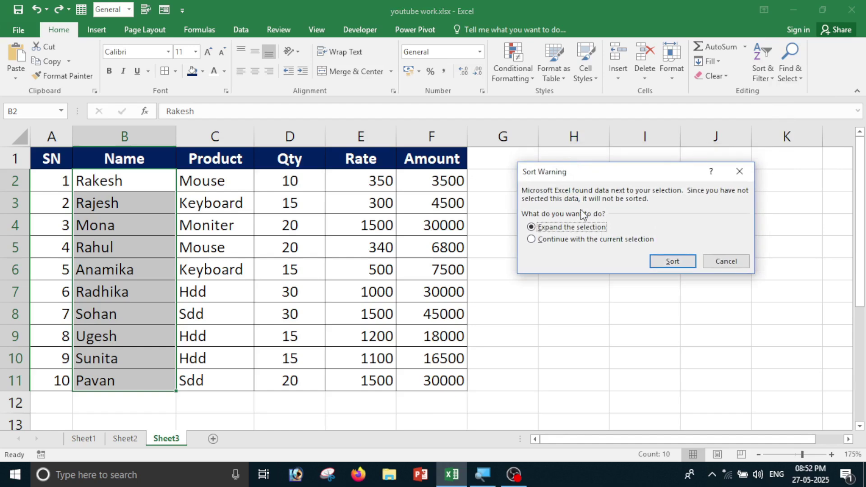
click(678, 265)
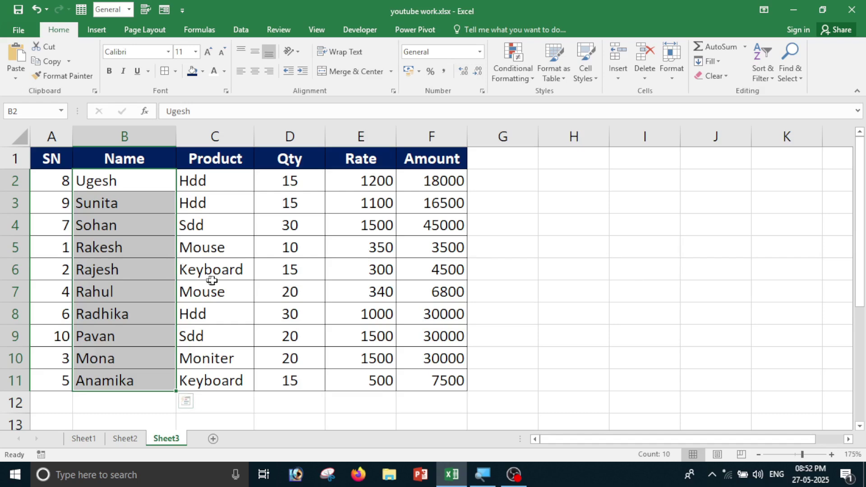
key(ctrl+z)
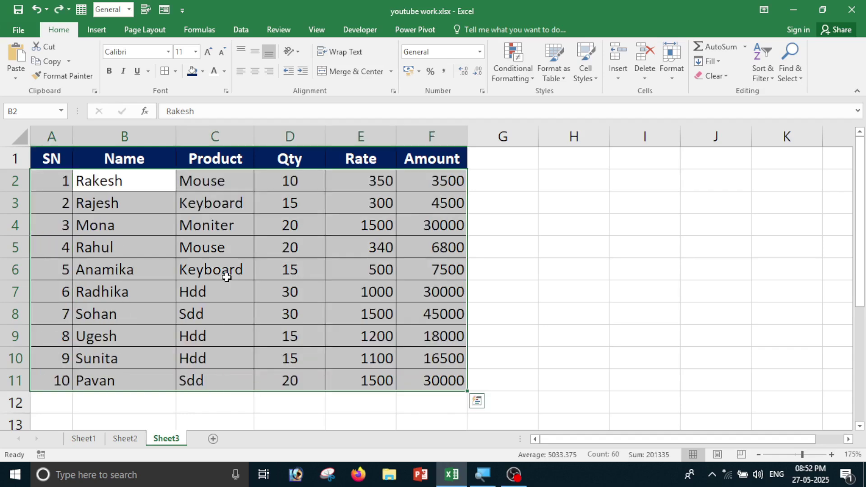
Try selecting the Qty and name columns, opening the sort options without sorting.
click(578, 186)
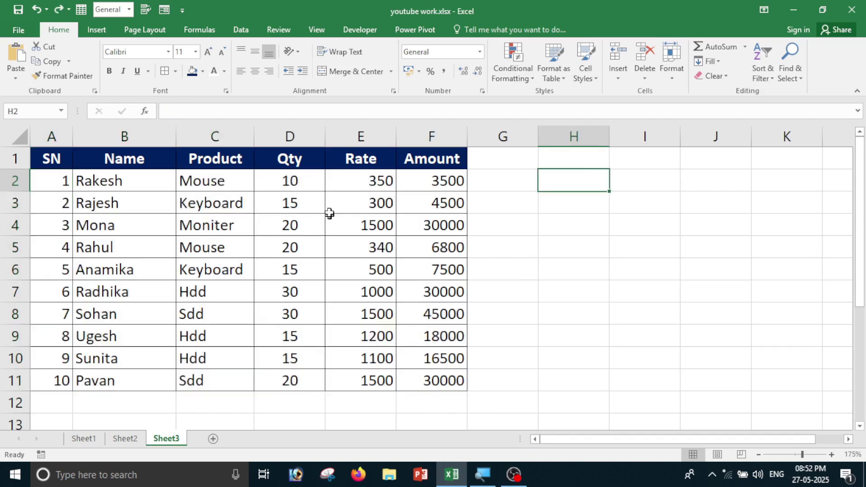
drag(304, 193, 302, 373)
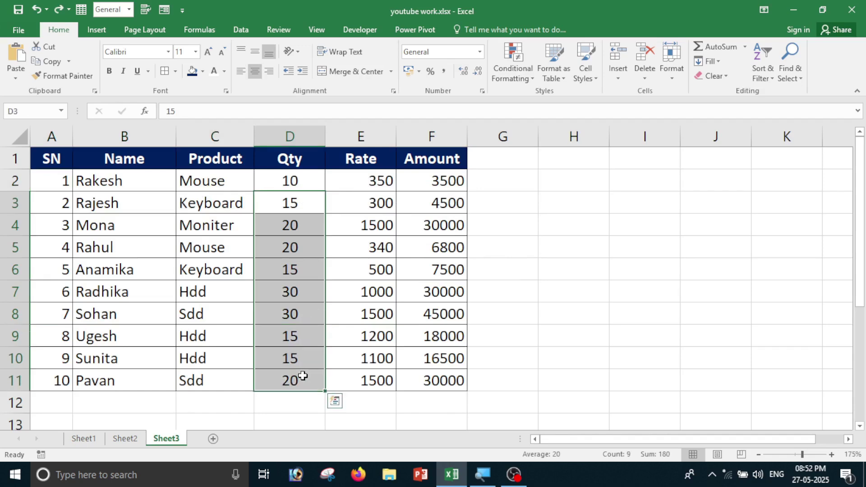
click(358, 418)
drag(290, 174, 291, 381)
click(777, 80)
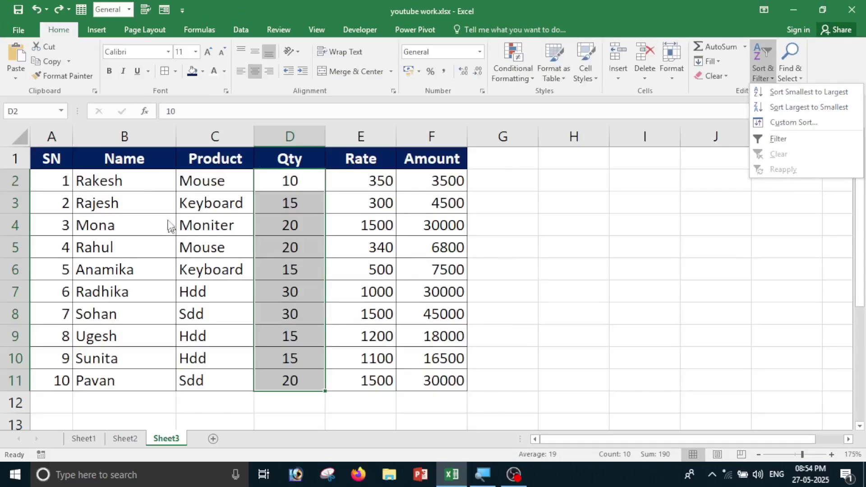
click(146, 194)
drag(145, 185, 149, 381)
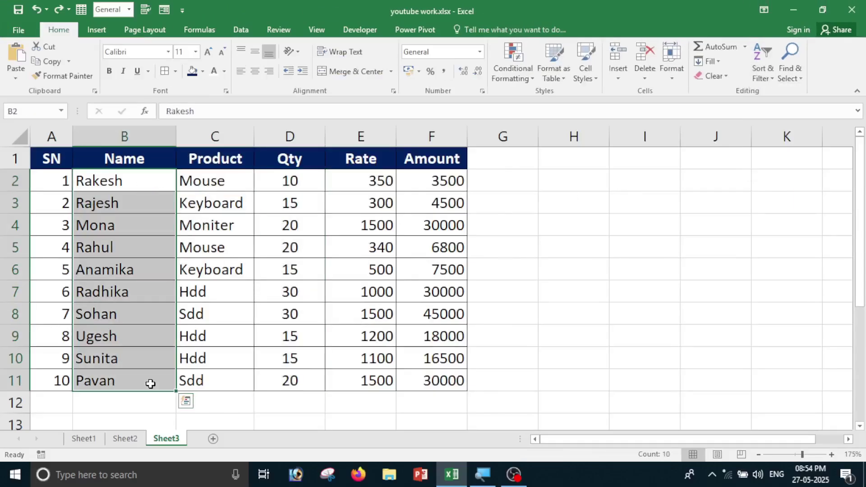
click(763, 79)
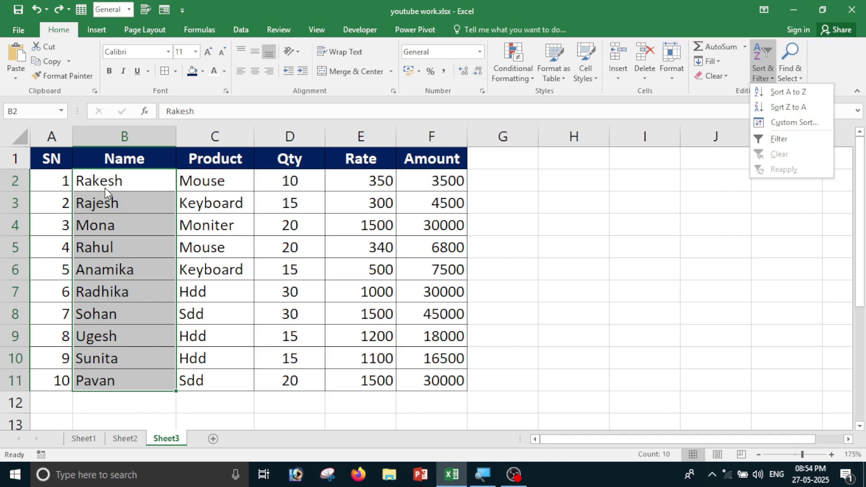
click(300, 219)
Sort D2:D11 smallest to largest, expanding the selection so rows stay together.
drag(296, 180, 291, 381)
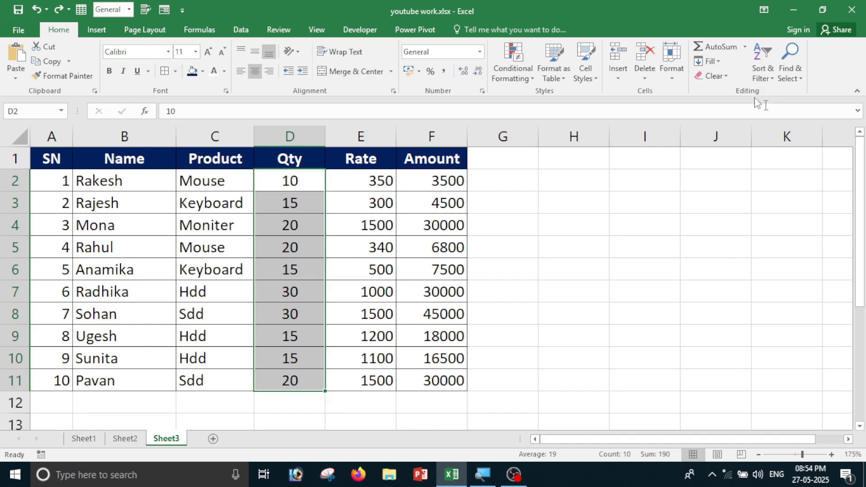
click(762, 68)
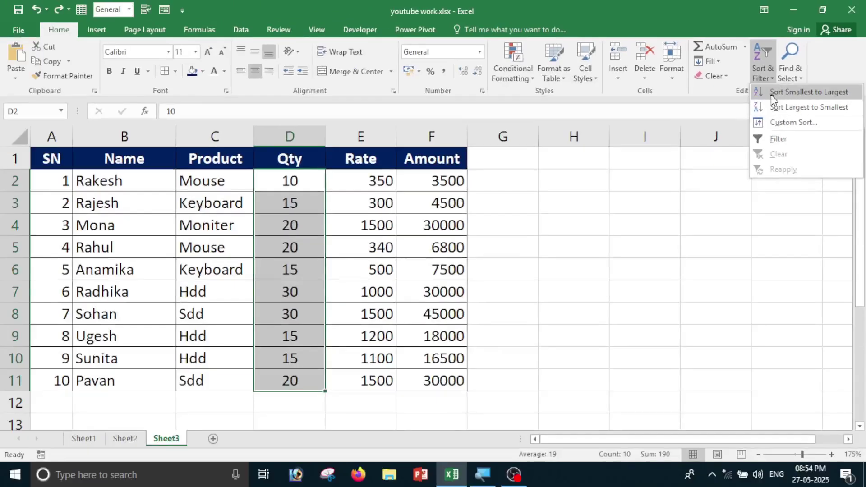
click(801, 93)
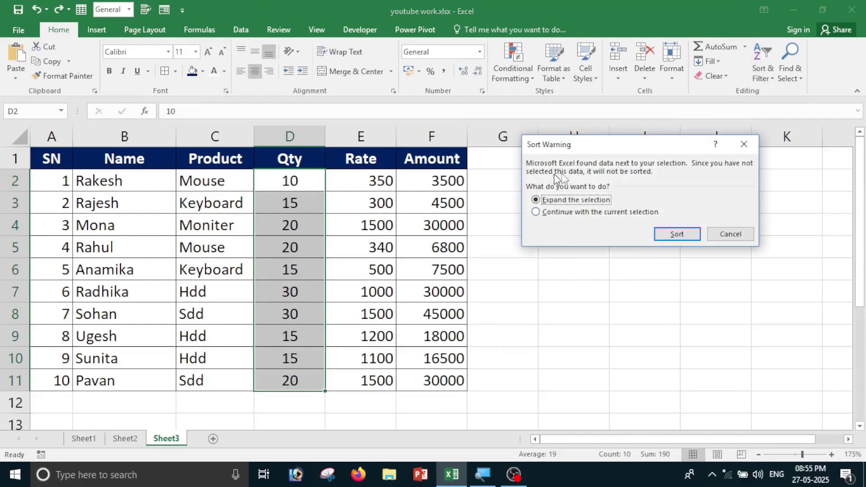
click(678, 236)
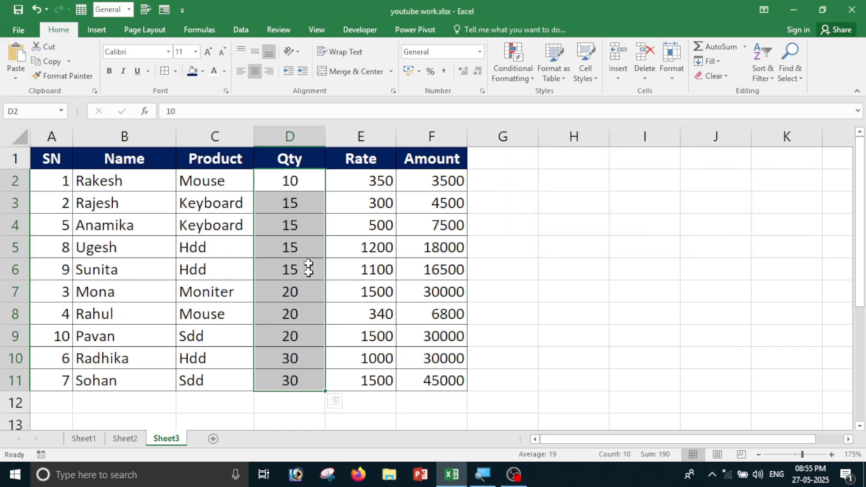
click(299, 182)
Sort the sales rows by Qty largest to smallest with the selection expanded.
click(295, 204)
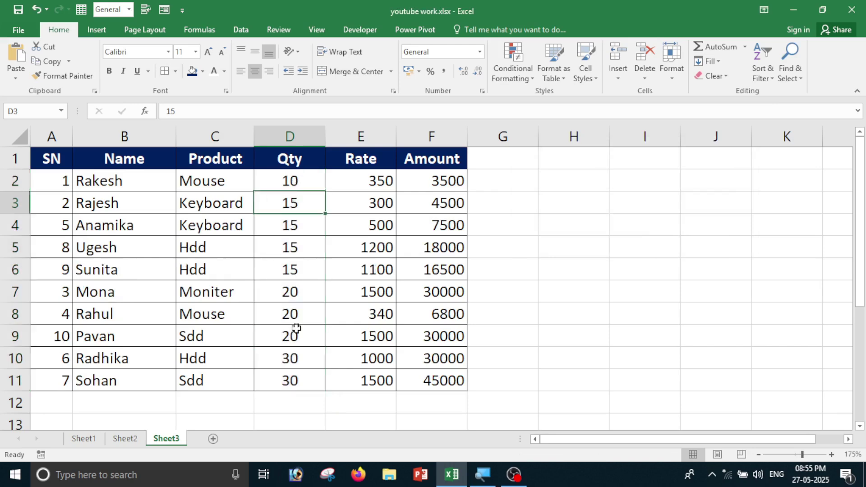
click(295, 296)
click(299, 358)
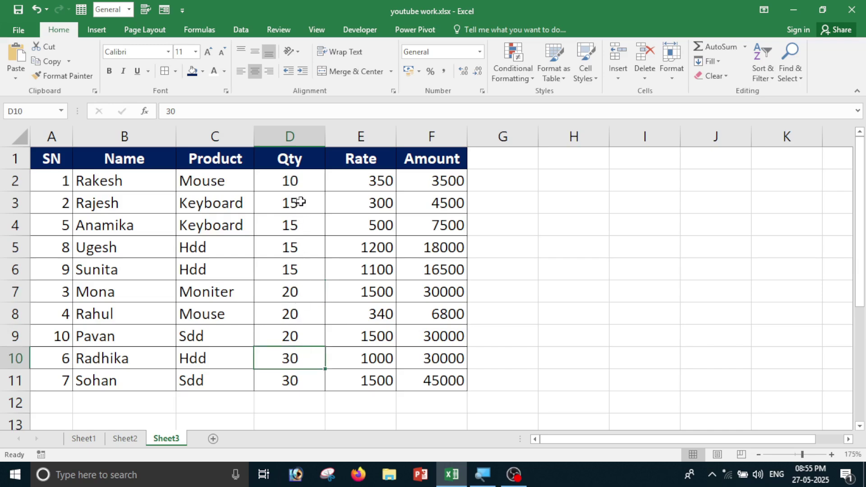
drag(300, 185, 313, 378)
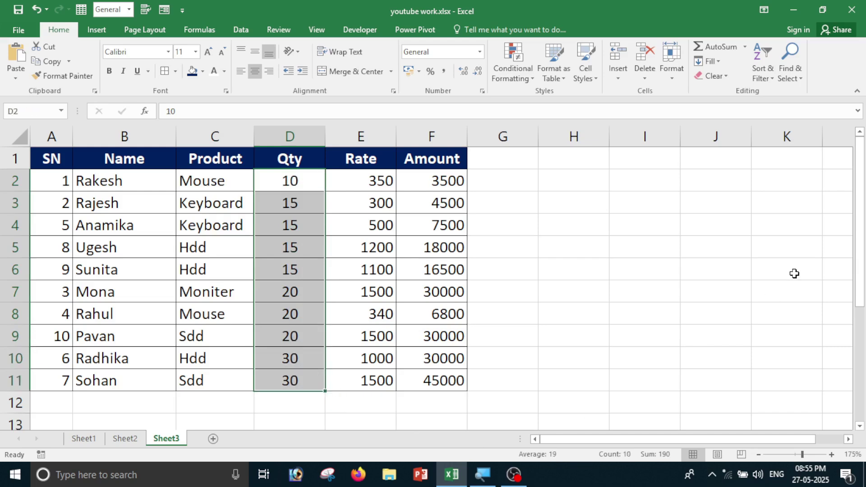
click(757, 68)
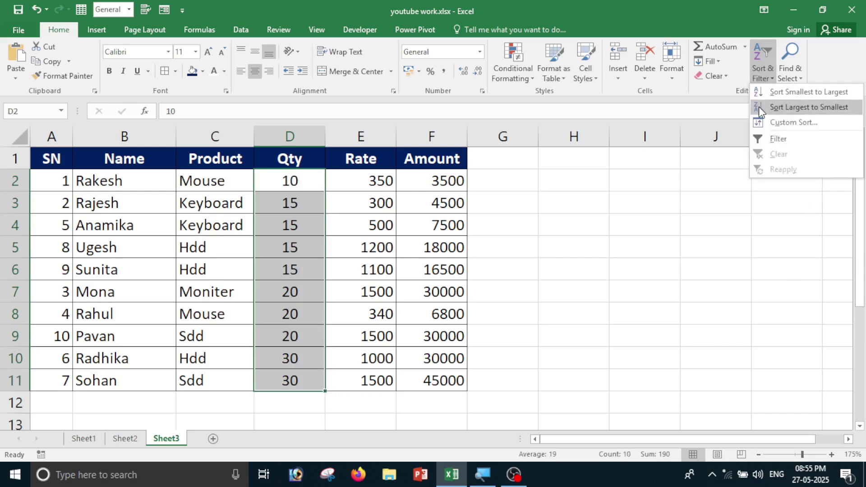
click(804, 109)
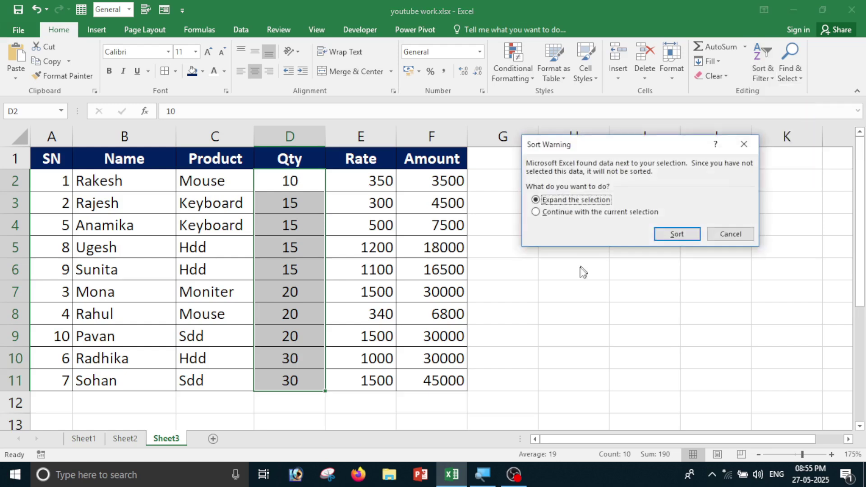
drag(556, 149, 537, 172)
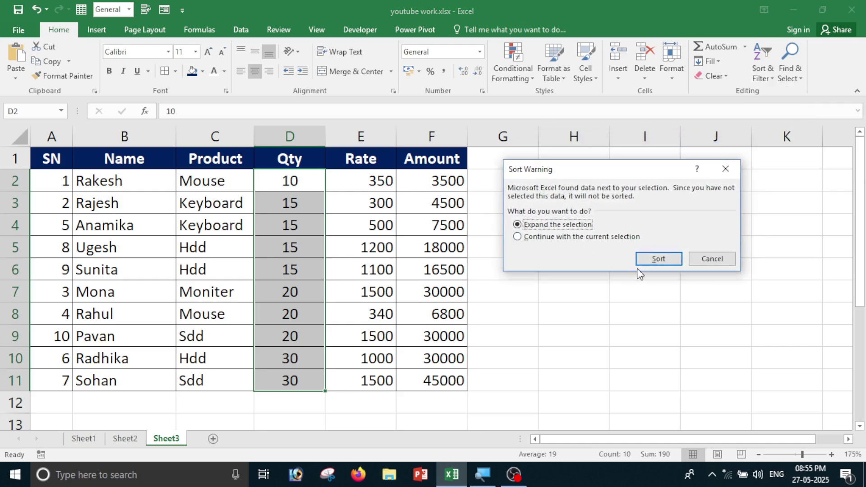
click(661, 261)
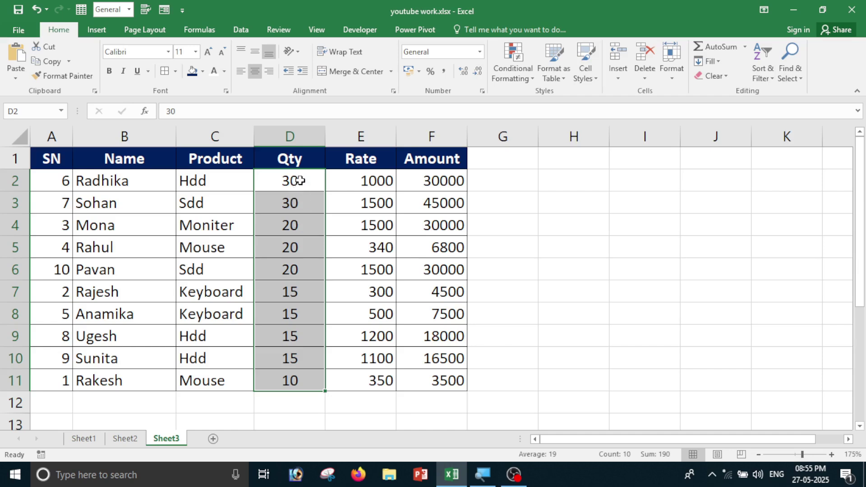
click(300, 181)
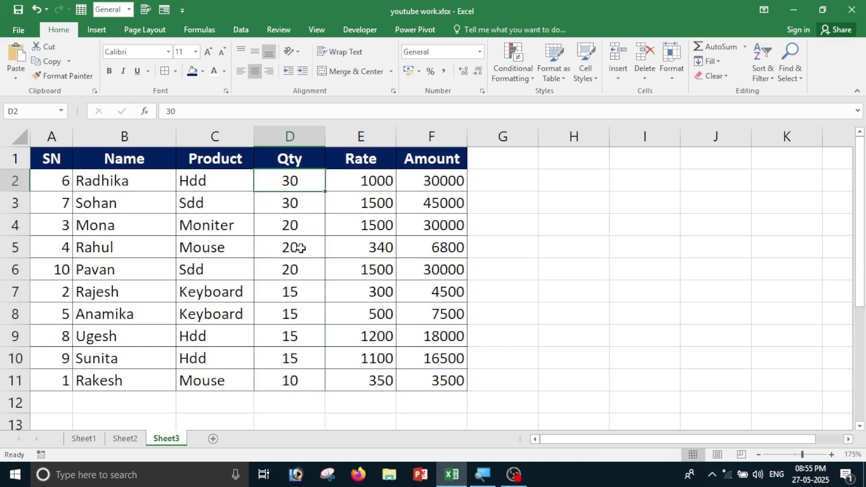
Undo both Qty sorts to restore the original SN 1–10 order.
click(301, 247)
click(288, 292)
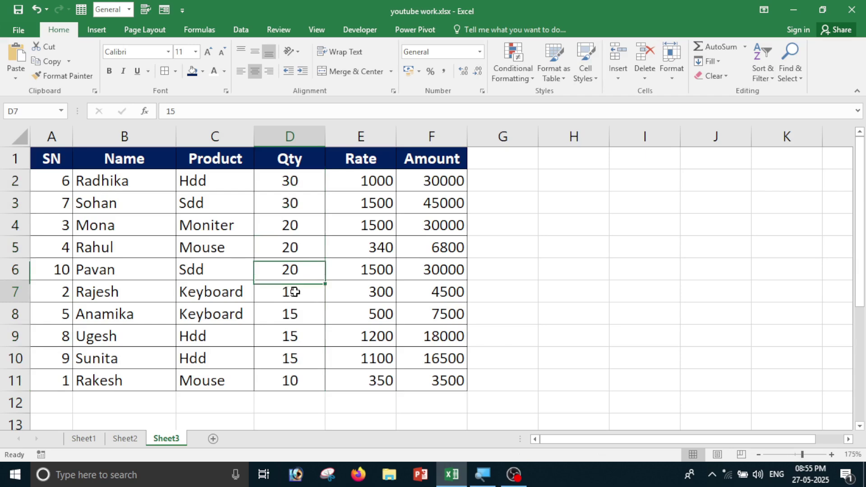
click(310, 385)
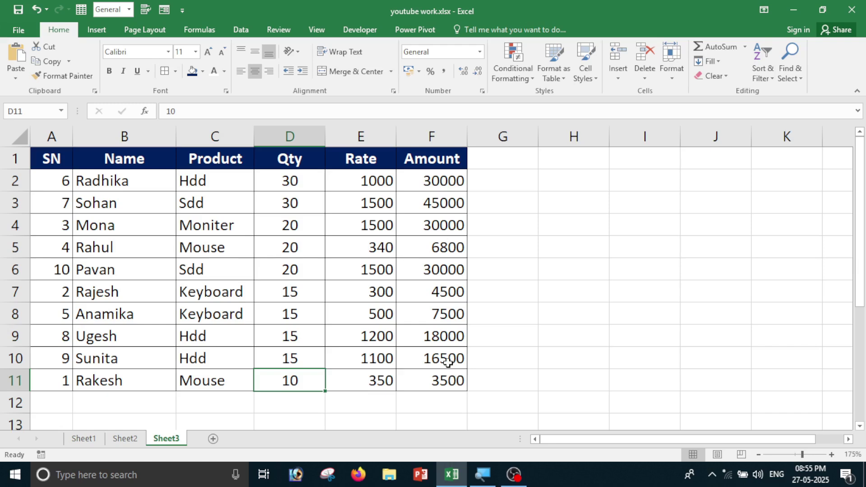
key(ctrl+z)
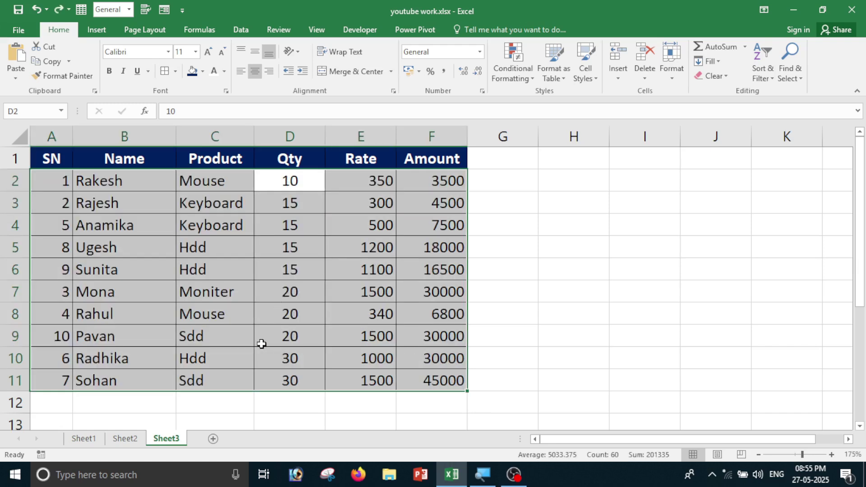
key(ctrl+z)
click(755, 241)
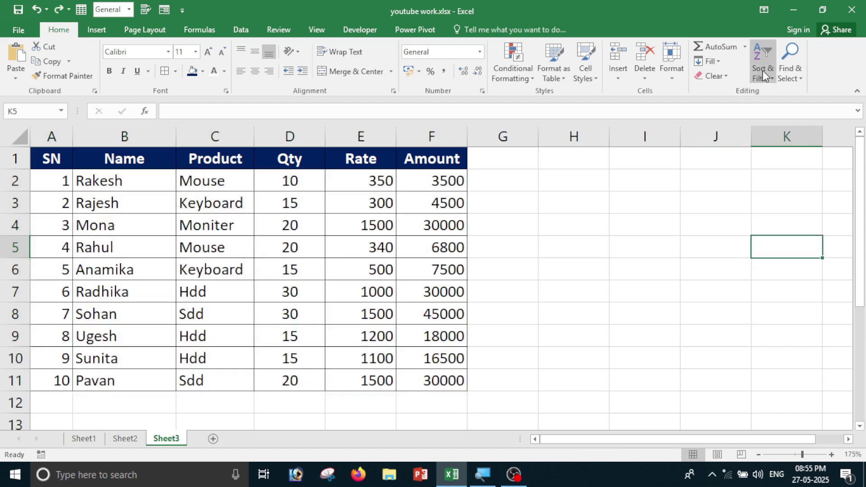
click(762, 70)
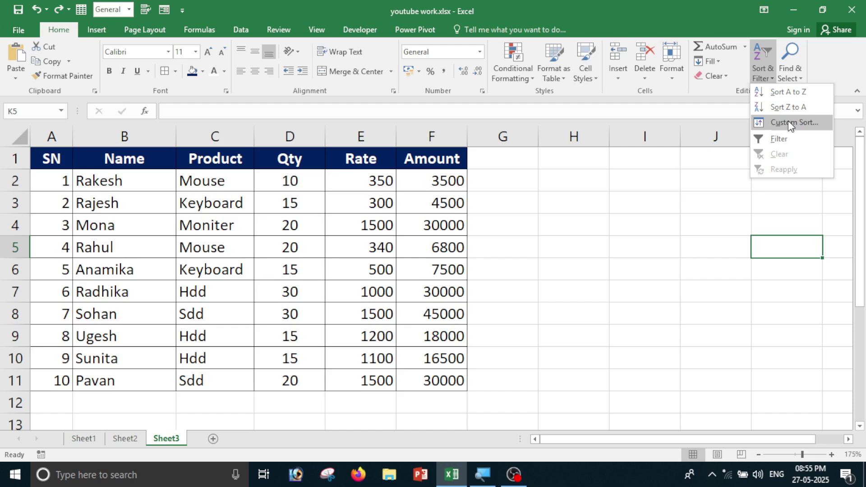
click(779, 156)
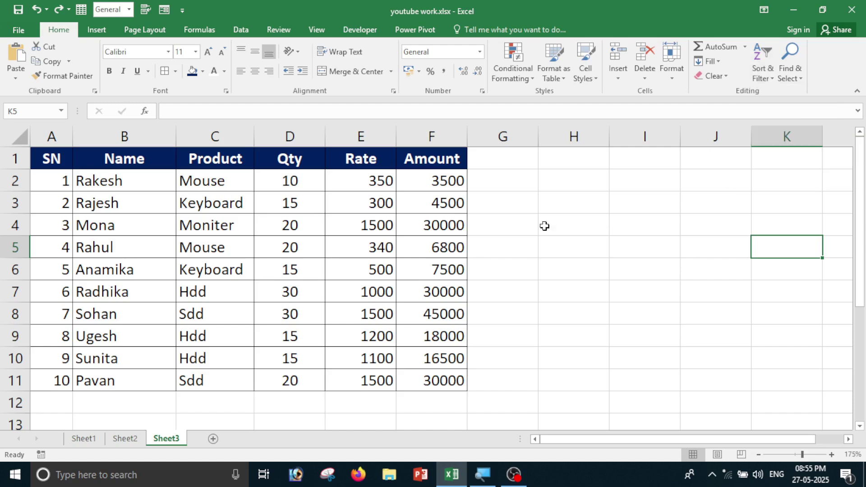
click(524, 216)
drag(49, 160, 448, 381)
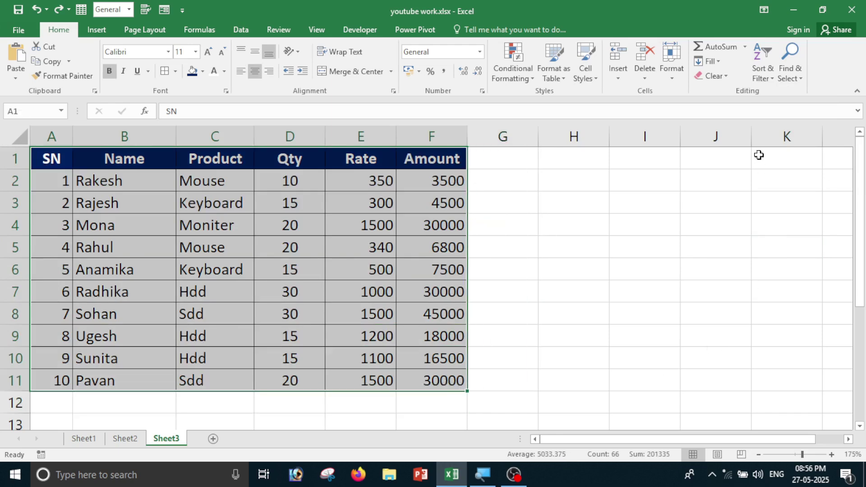
click(763, 80)
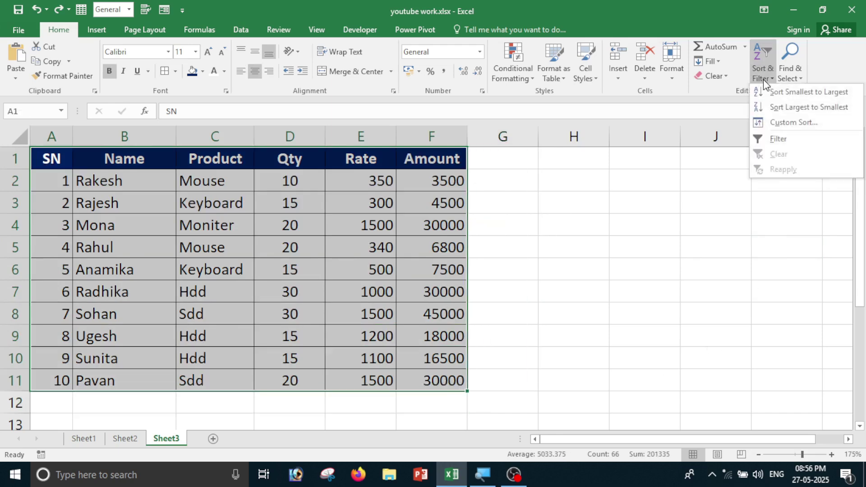
click(785, 140)
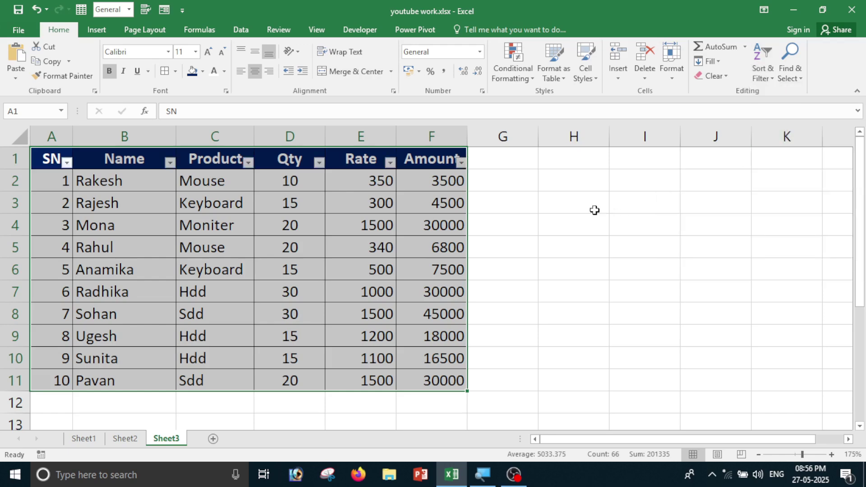
click(595, 208)
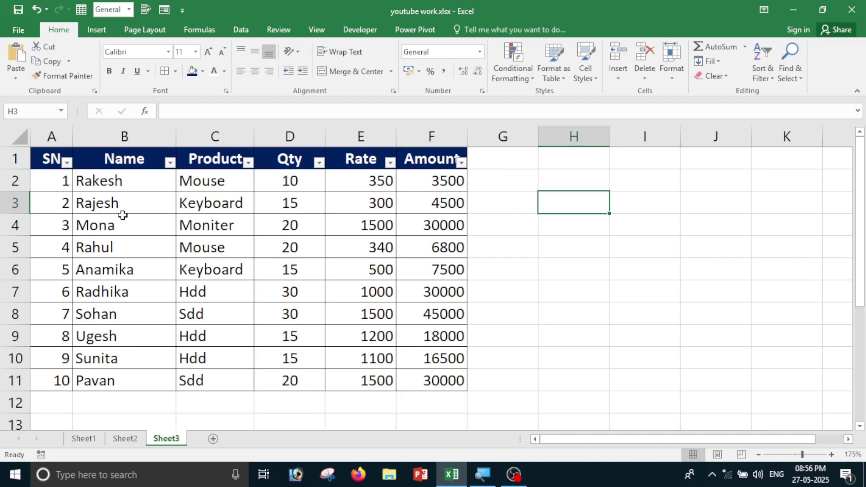
click(170, 162)
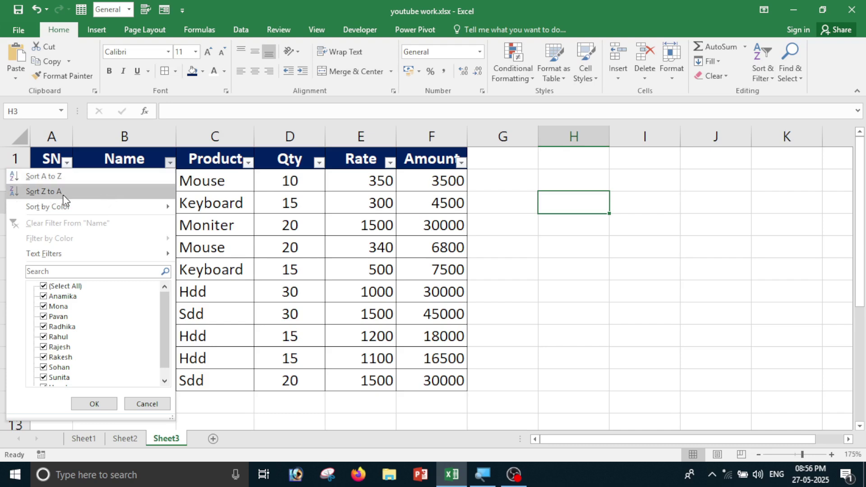
mouse_move(88, 209)
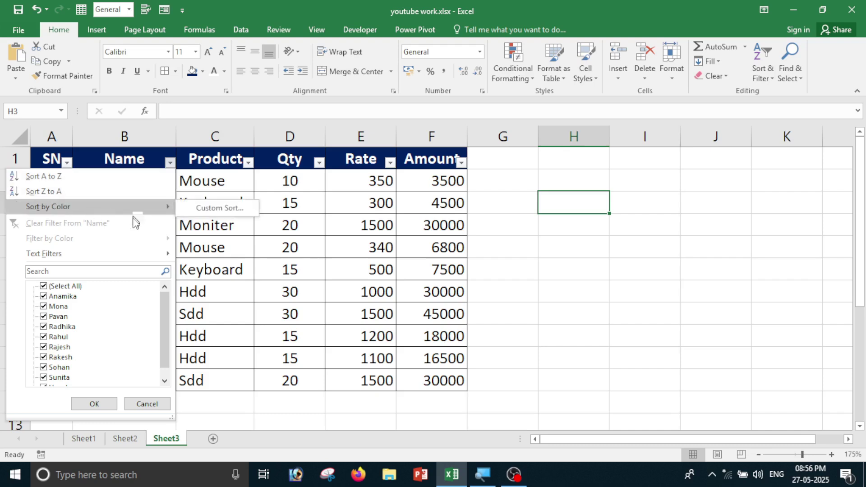
click(56, 287)
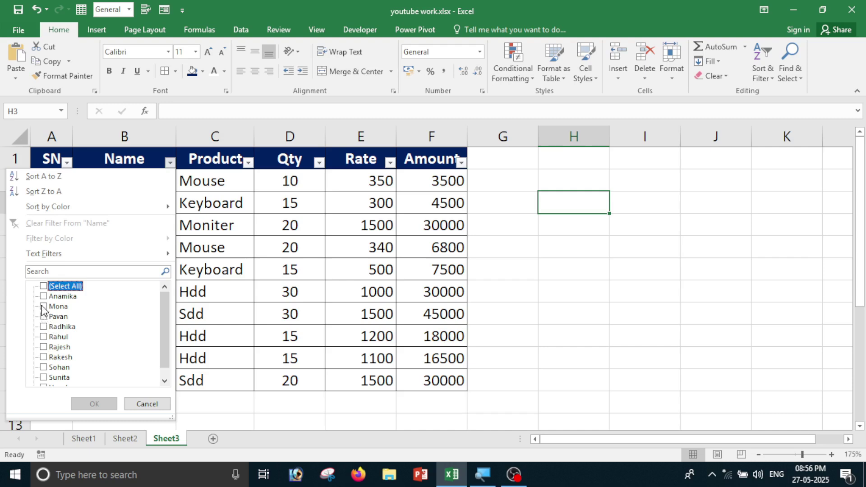
click(43, 307)
click(87, 404)
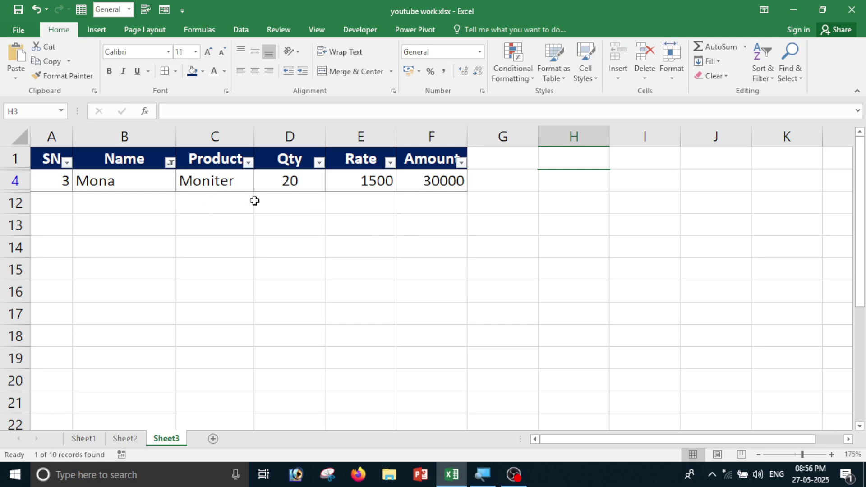
click(170, 163)
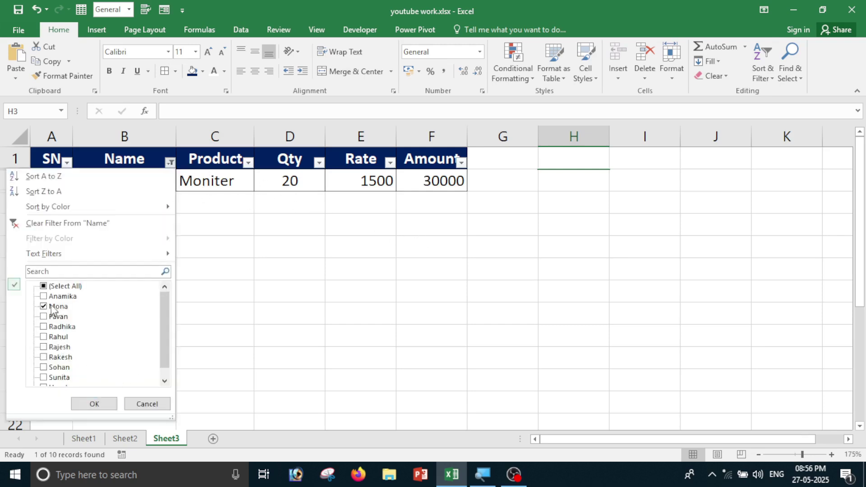
click(52, 289)
click(94, 404)
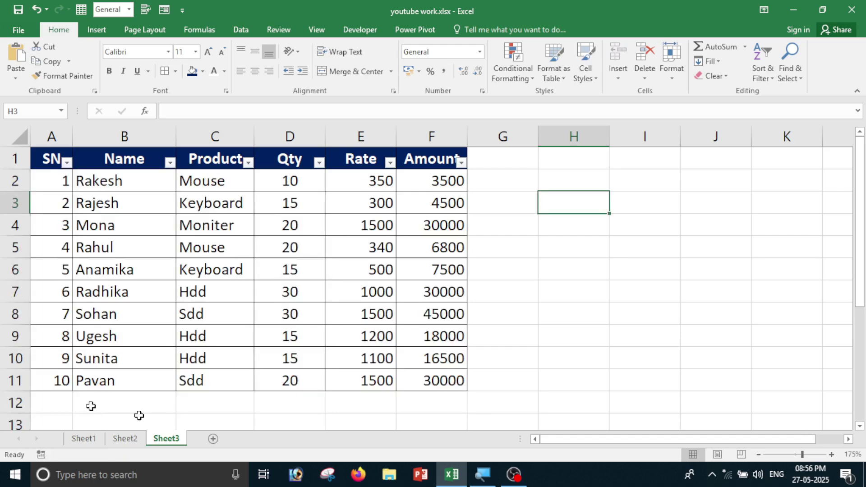
click(170, 163)
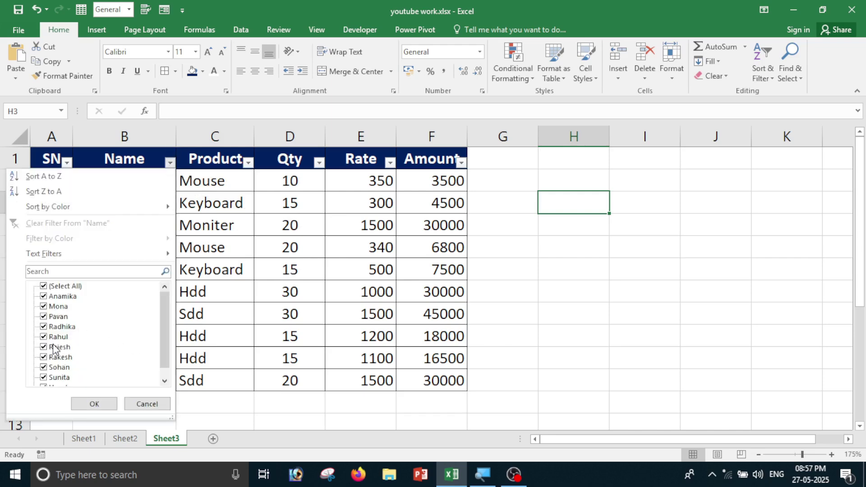
click(55, 289)
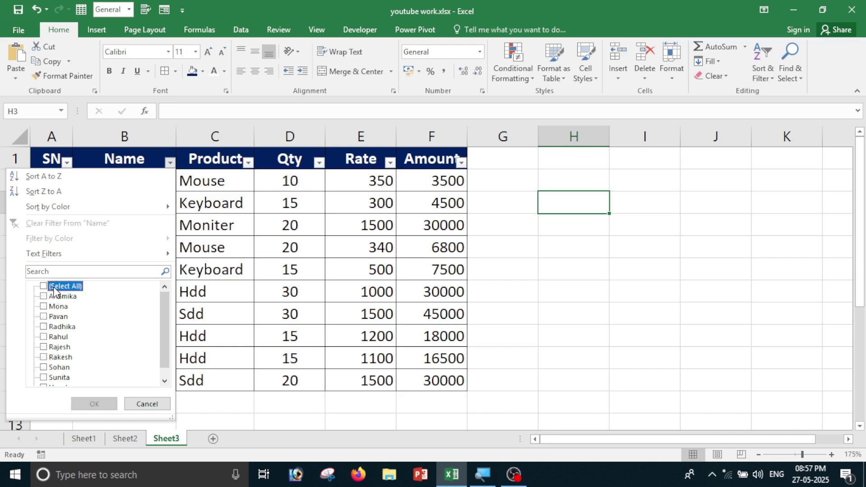
click(49, 338)
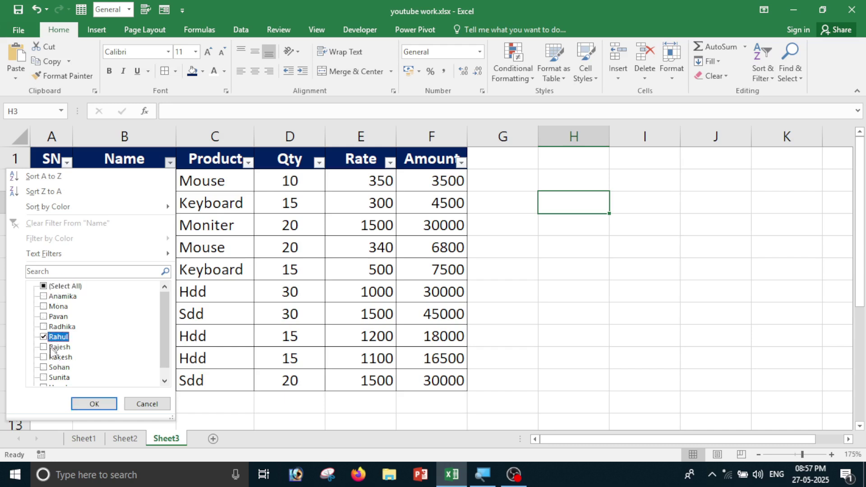
click(90, 403)
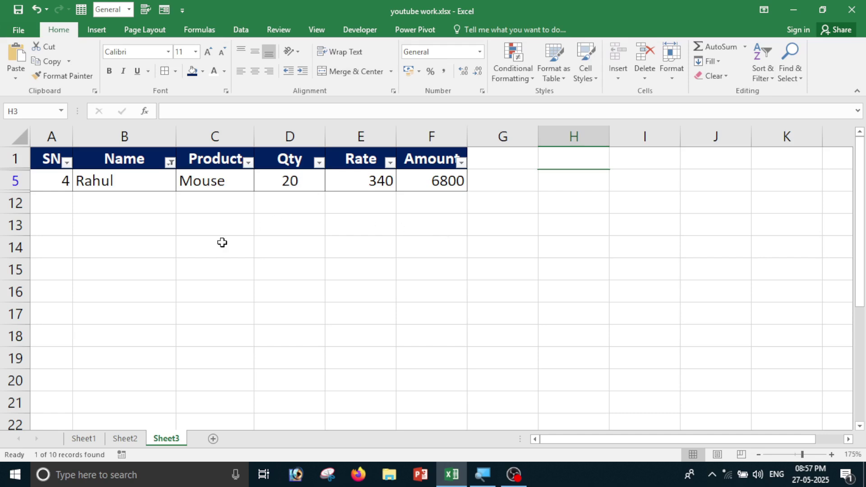
click(170, 163)
click(65, 286)
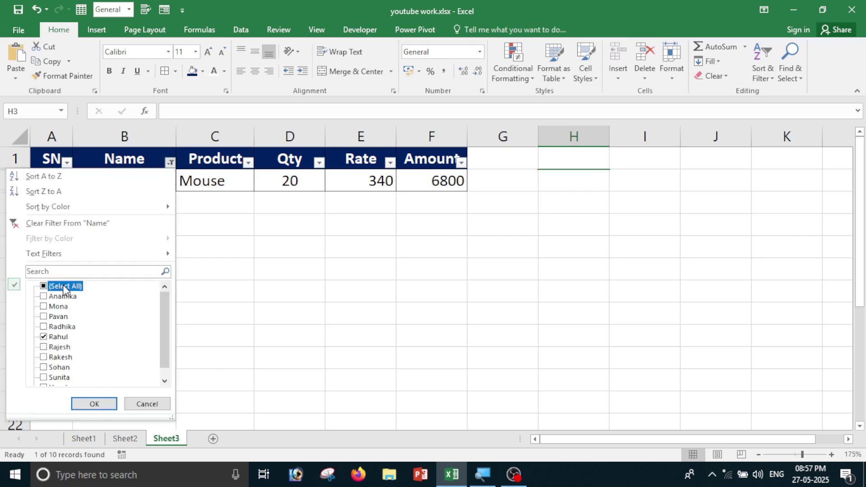
click(93, 404)
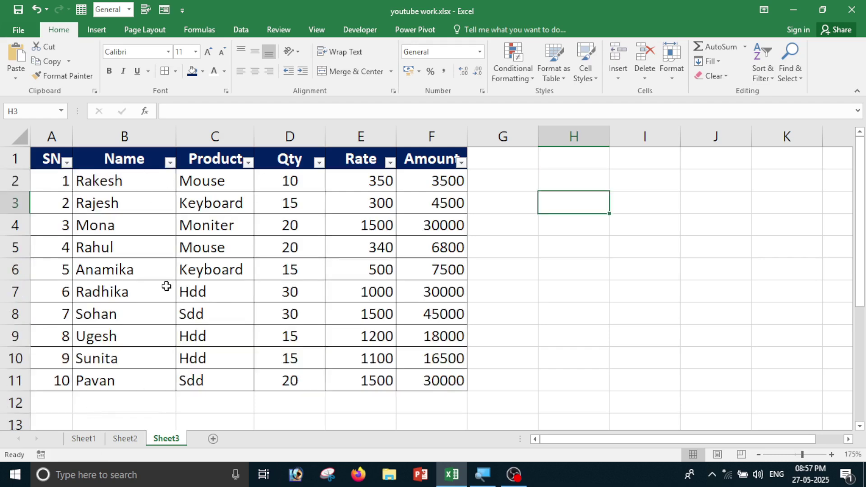
click(169, 163)
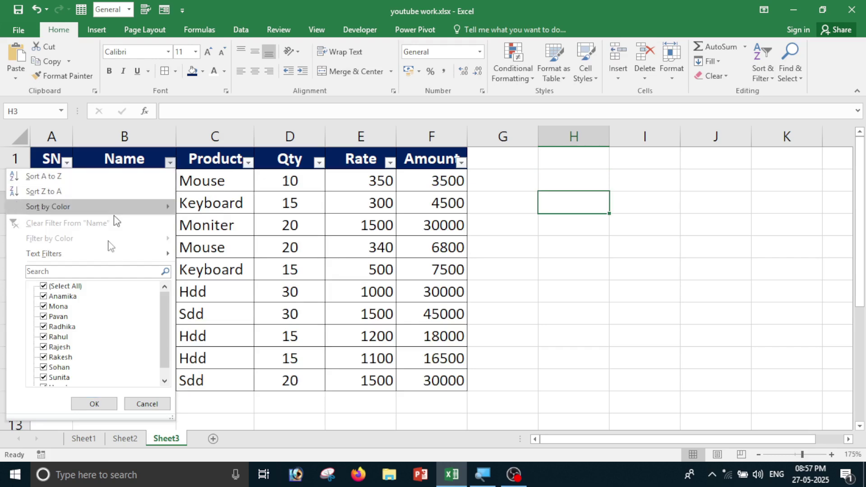
mouse_move(88, 212)
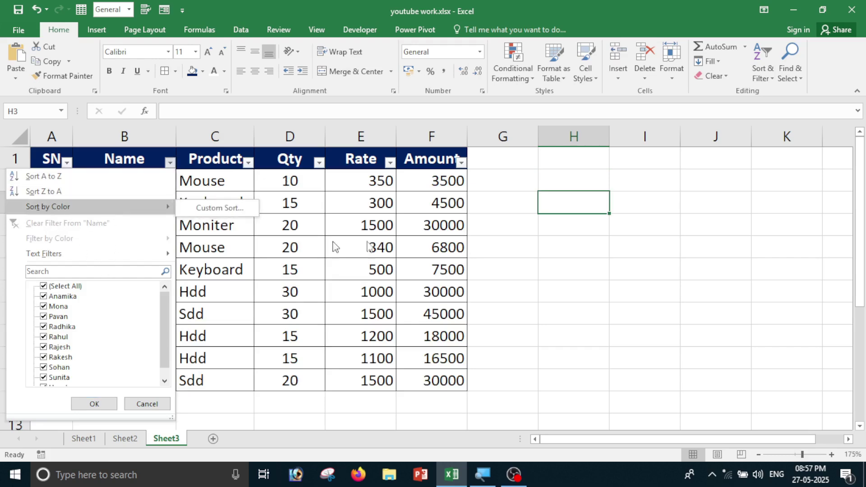
click(763, 79)
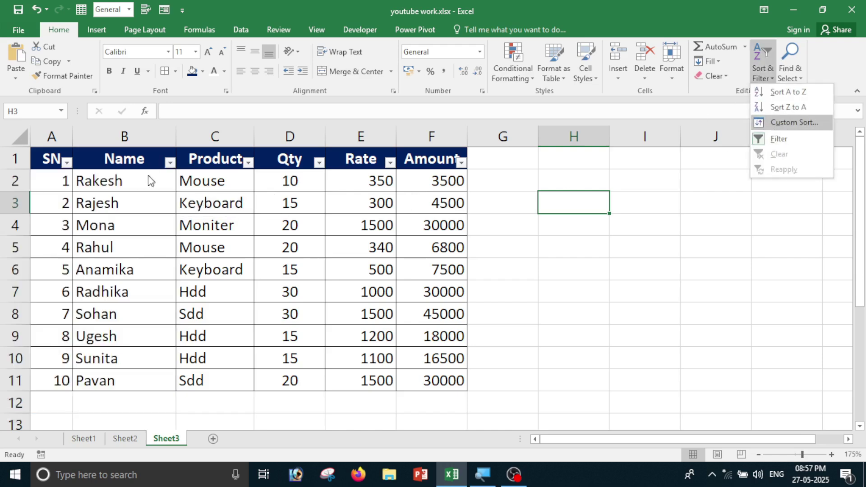
click(168, 166)
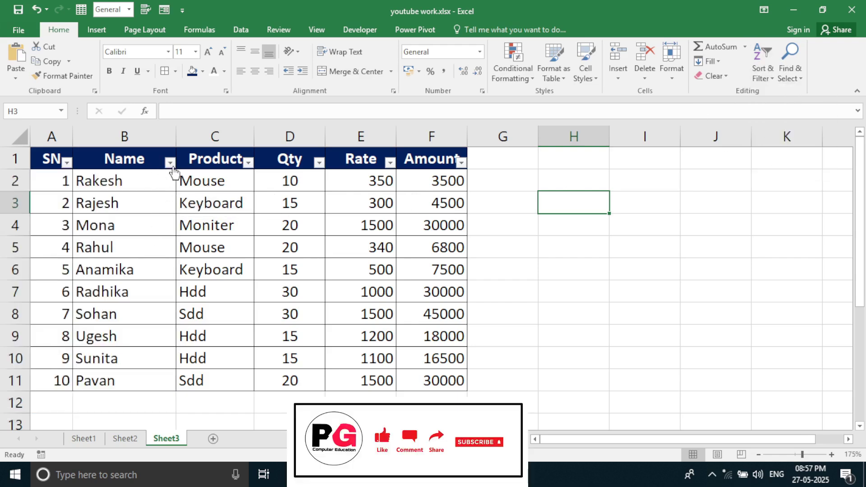
click(170, 163)
mouse_move(100, 212)
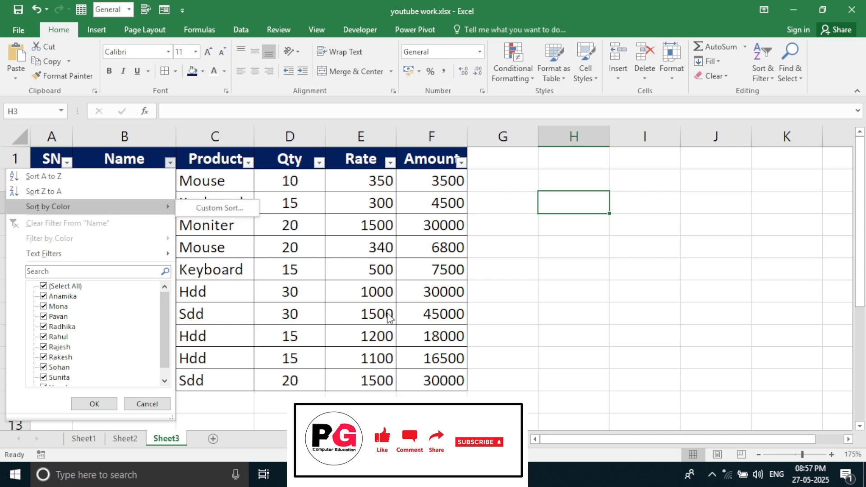
click(322, 294)
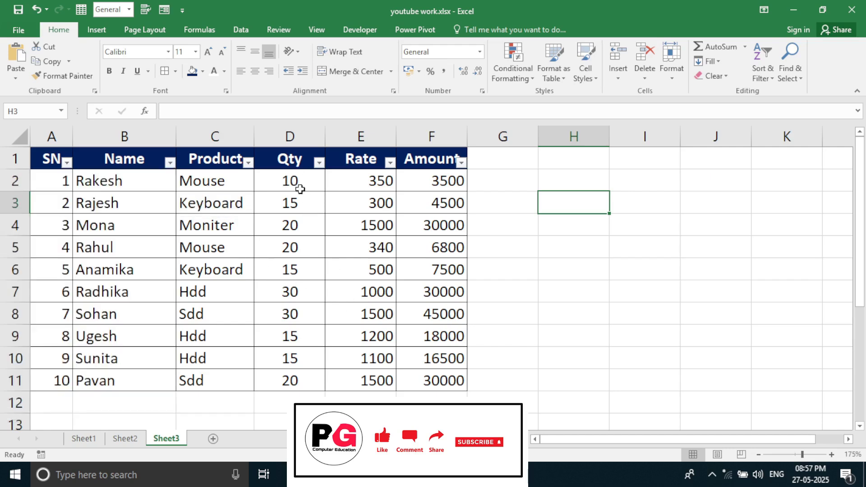
drag(298, 189, 306, 383)
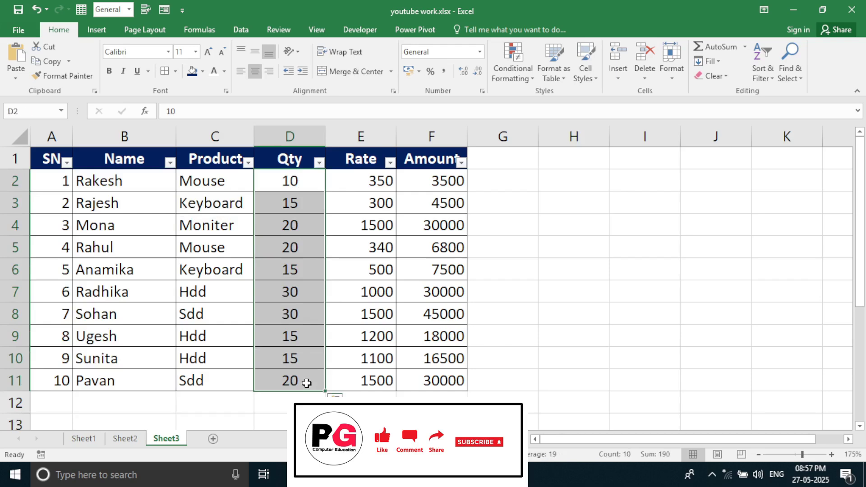
Highlight Qty values greater than 20 with a light red fill.
click(514, 75)
mouse_move(521, 99)
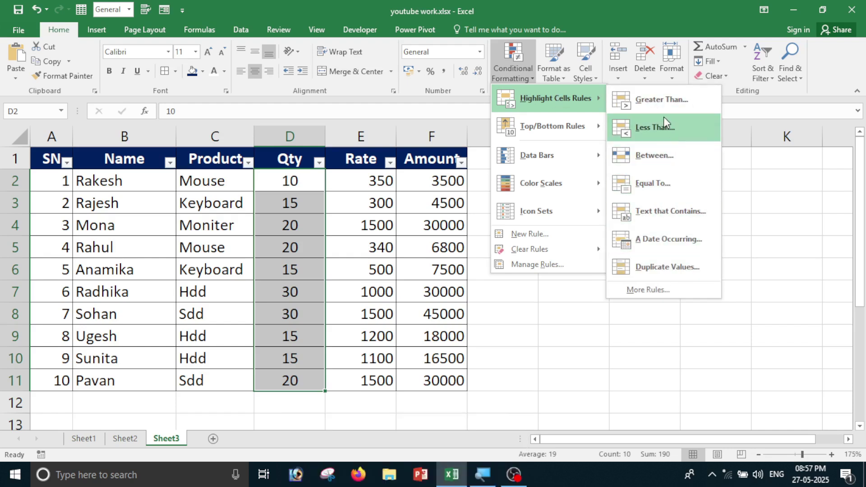
click(661, 100)
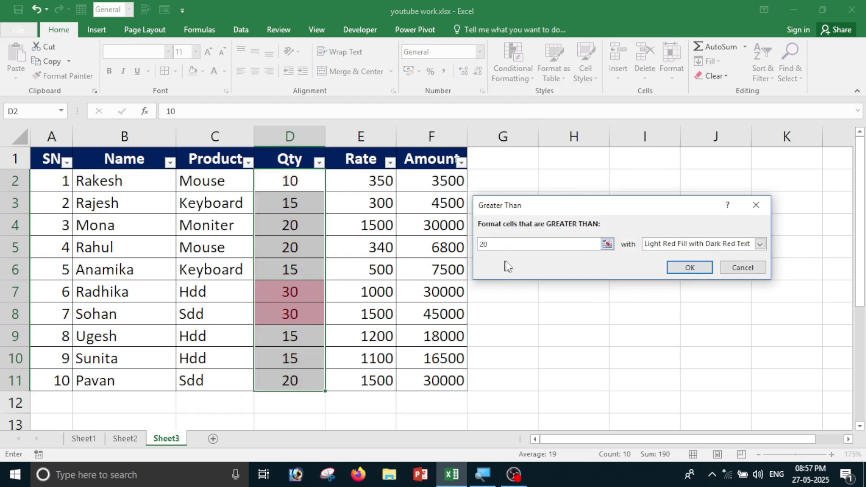
click(760, 244)
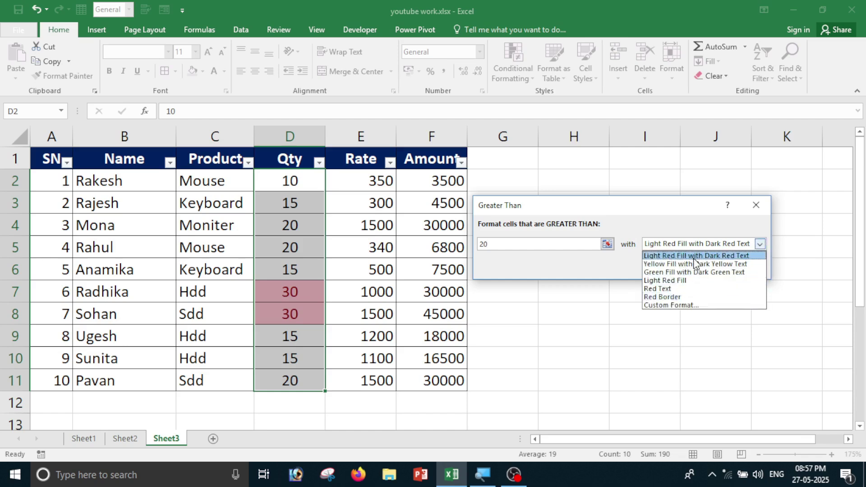
click(714, 258)
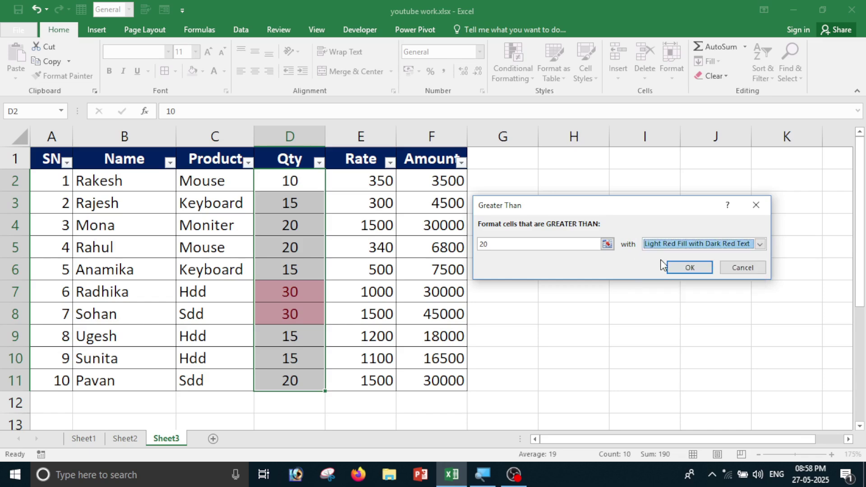
click(690, 268)
click(357, 311)
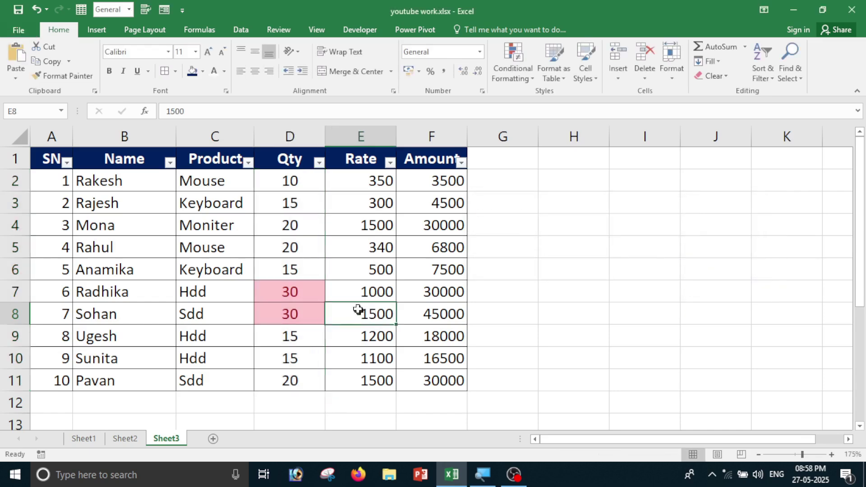
click(290, 293)
click(292, 311)
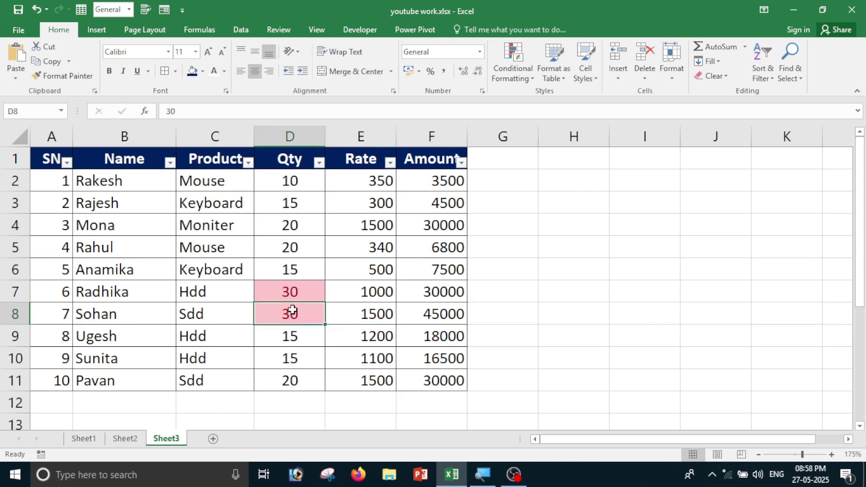
Highlight Qty values less than 20 with green fill and dark green text.
drag(304, 181, 299, 380)
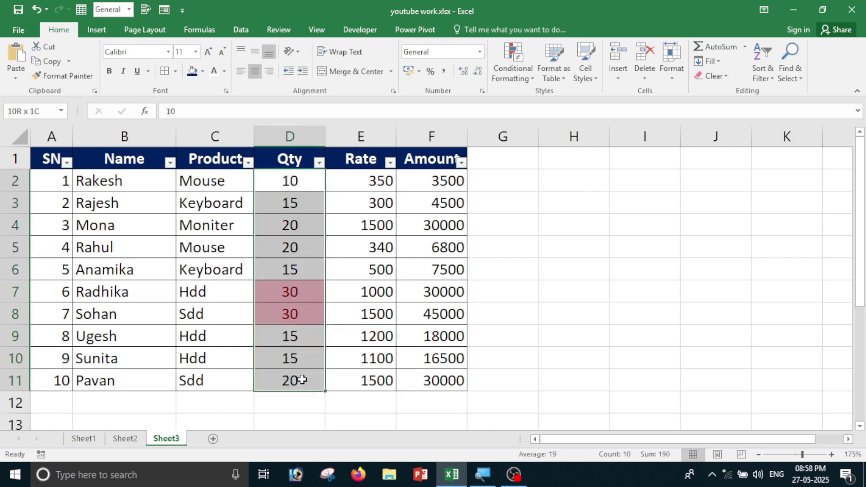
click(526, 75)
mouse_move(527, 99)
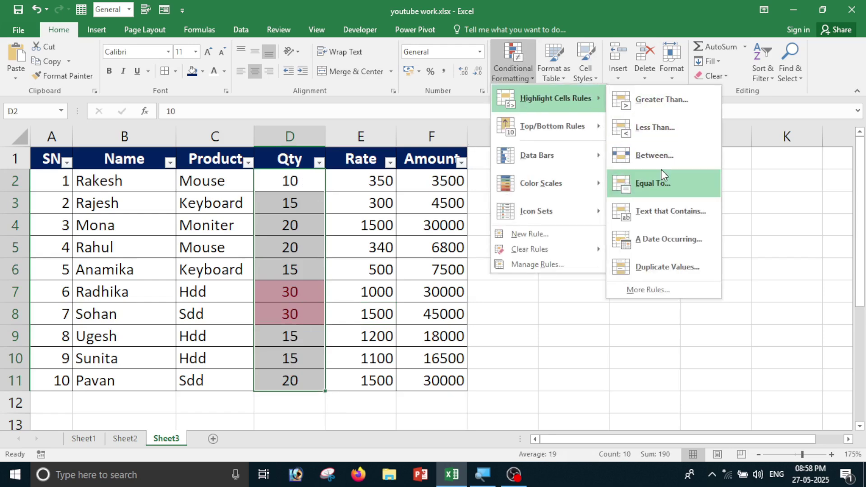
click(668, 127)
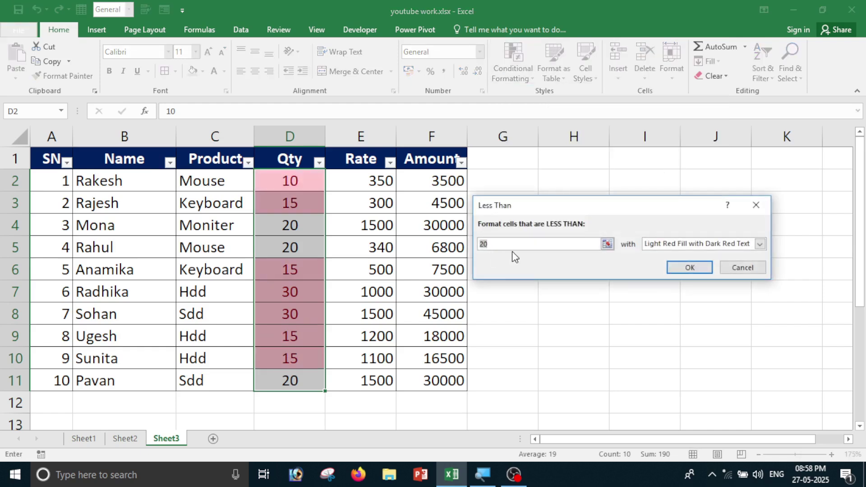
key(BackSpace)
text(20)
click(761, 242)
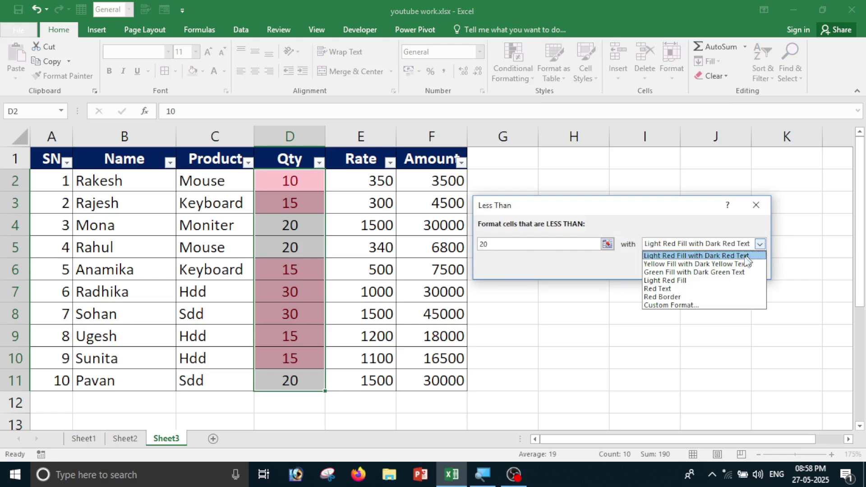
click(730, 272)
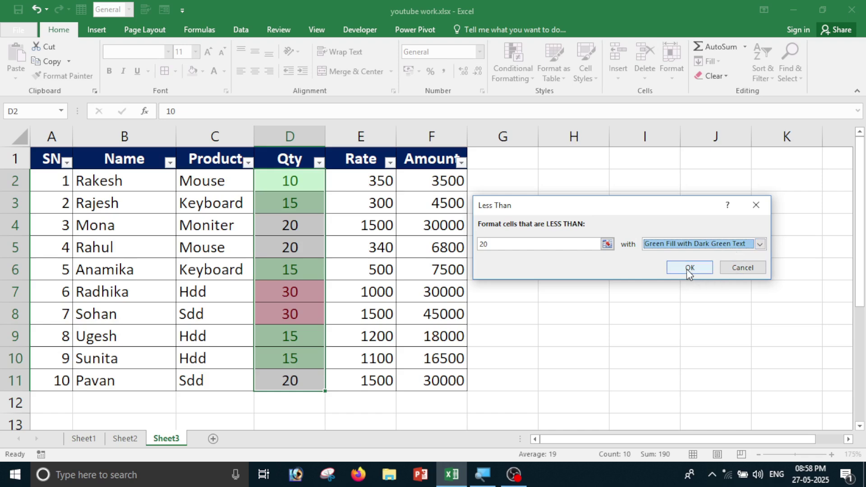
click(689, 267)
click(495, 356)
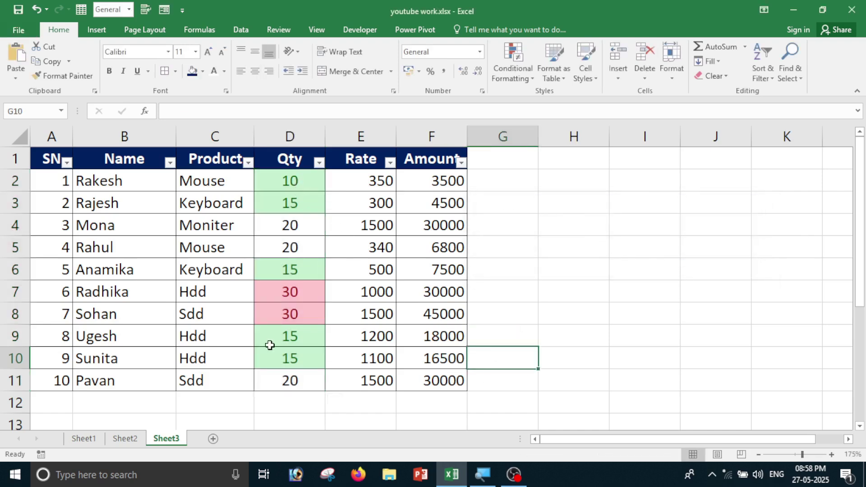
Sort the table by Qty cell colour with the pink 30 rows on top.
drag(294, 179, 286, 381)
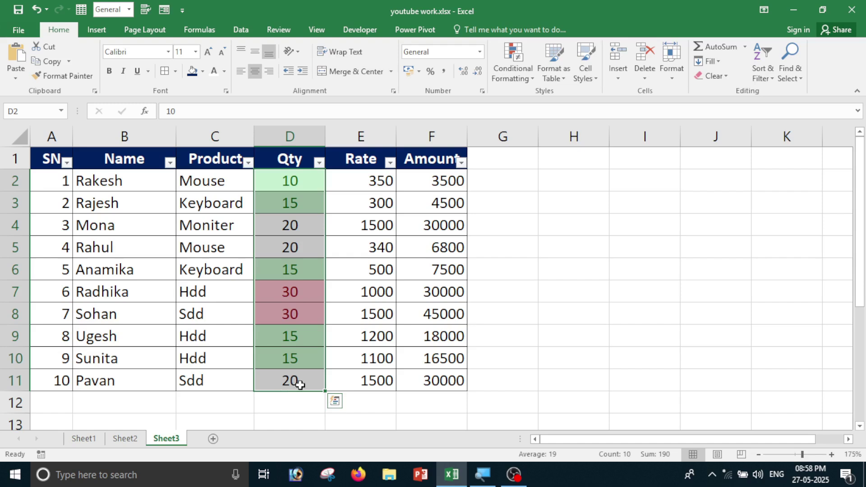
click(321, 163)
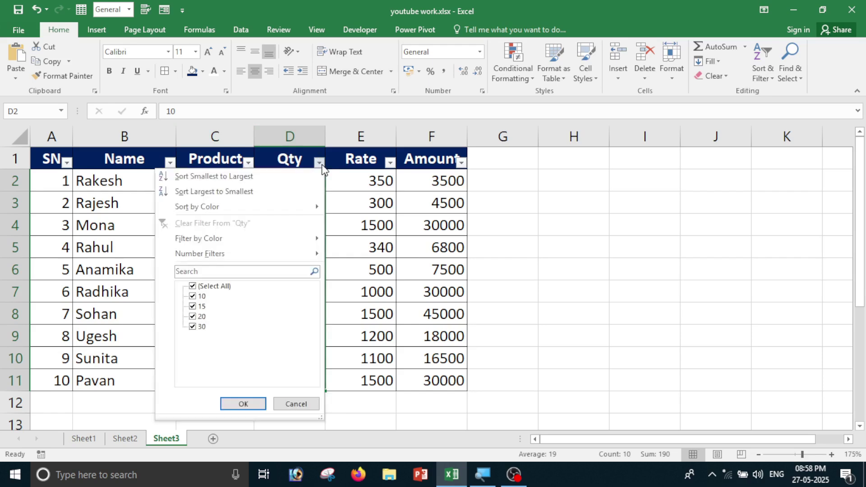
mouse_move(234, 210)
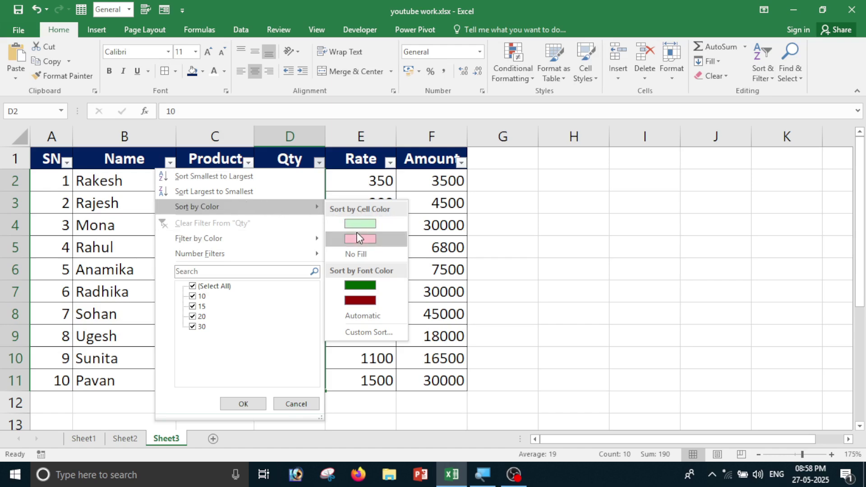
key(Escape)
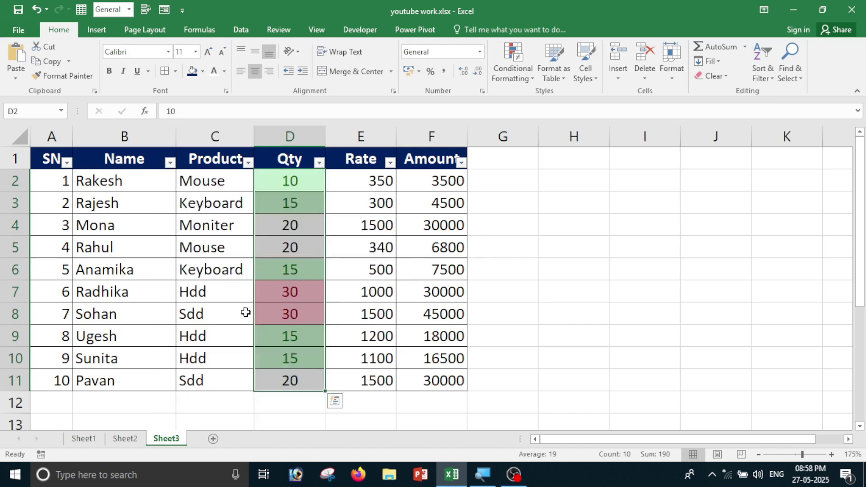
click(318, 163)
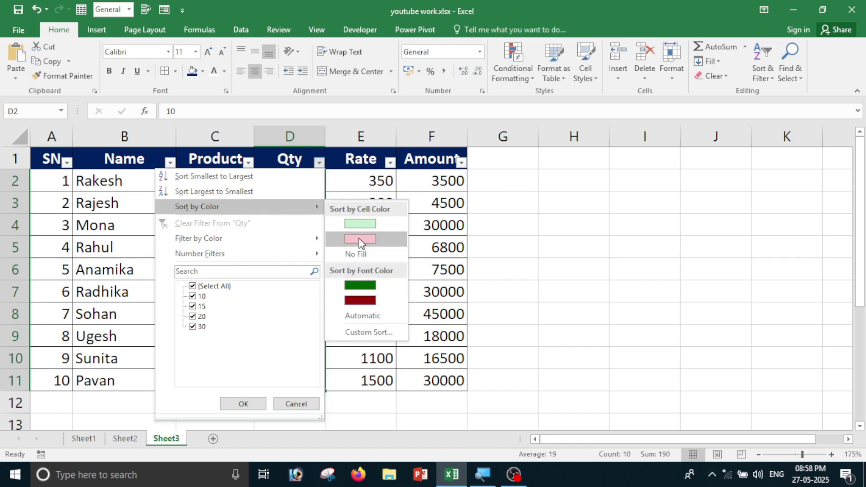
click(360, 238)
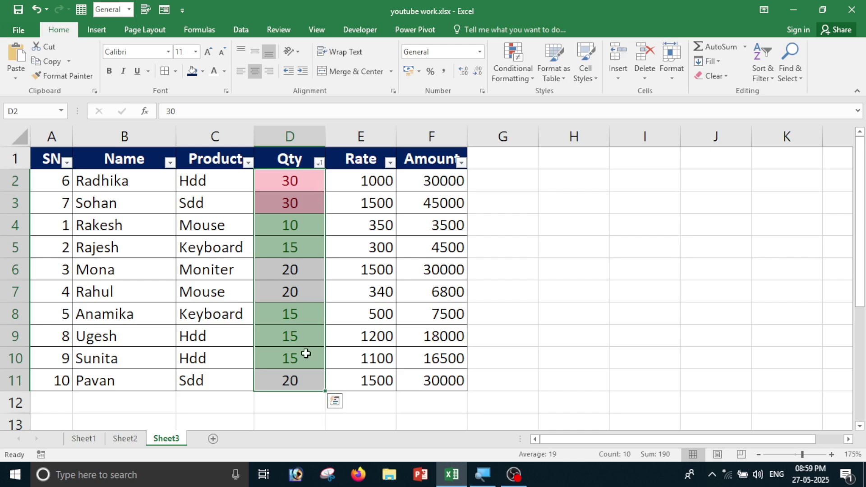
Try a green-first colour sort, undo it to restore pink on top, and reselect D2:D11.
click(320, 163)
mouse_move(251, 206)
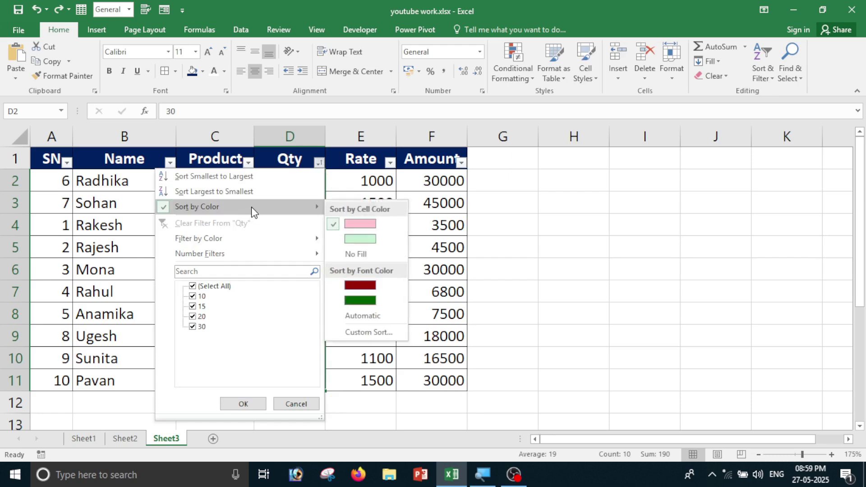
click(359, 239)
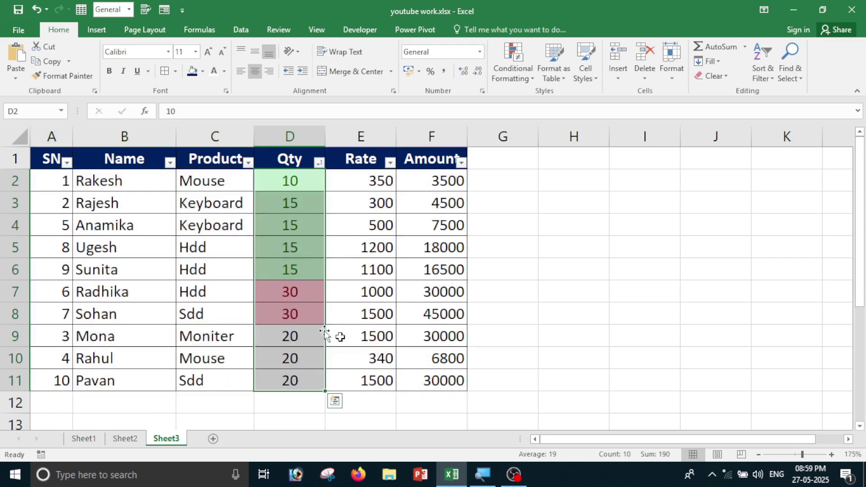
click(130, 226)
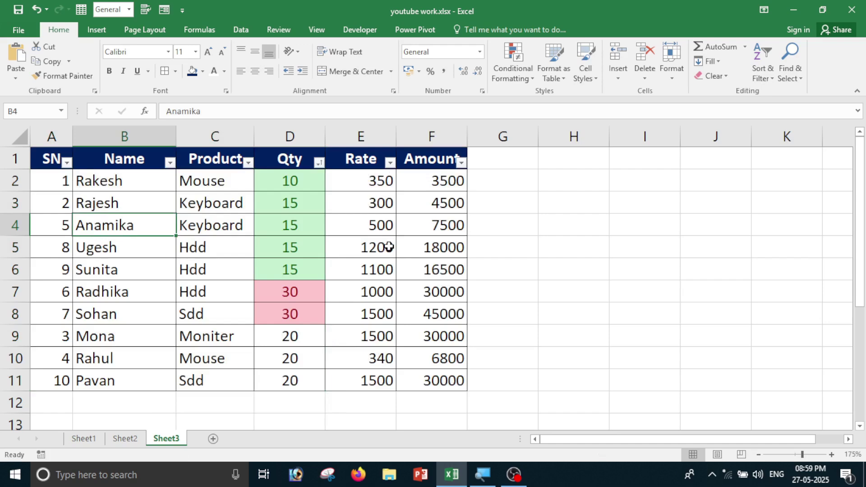
key(ctrl+z)
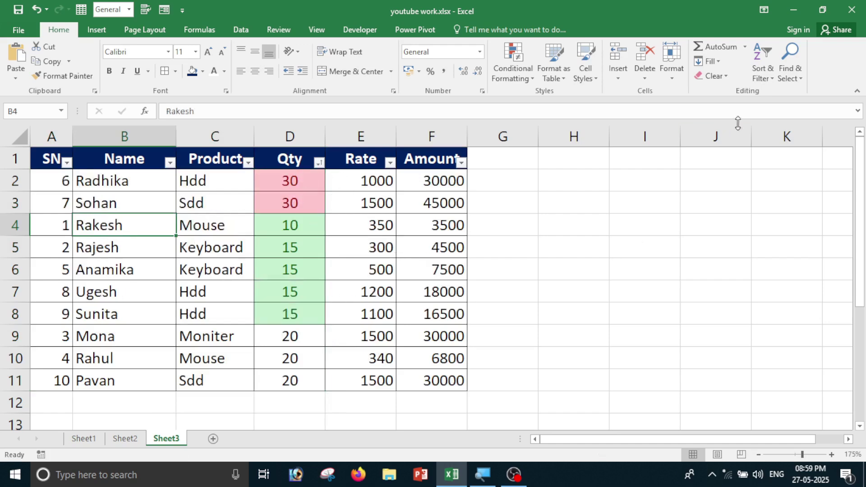
click(300, 241)
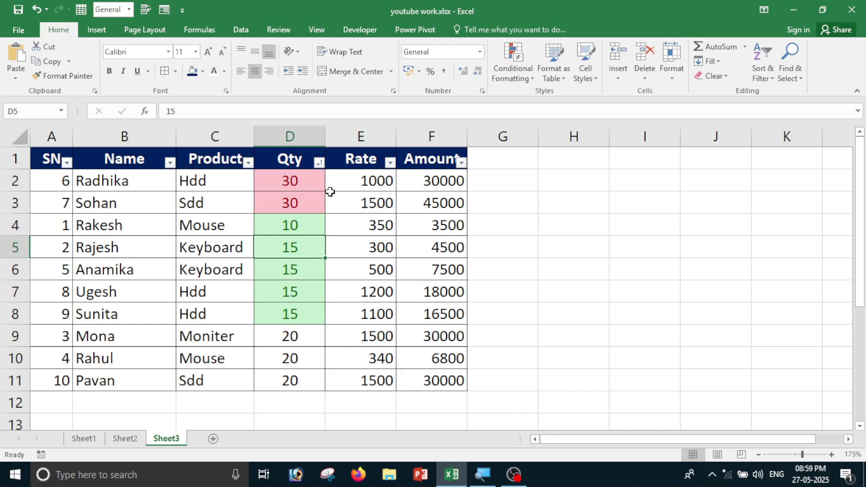
drag(312, 181, 300, 377)
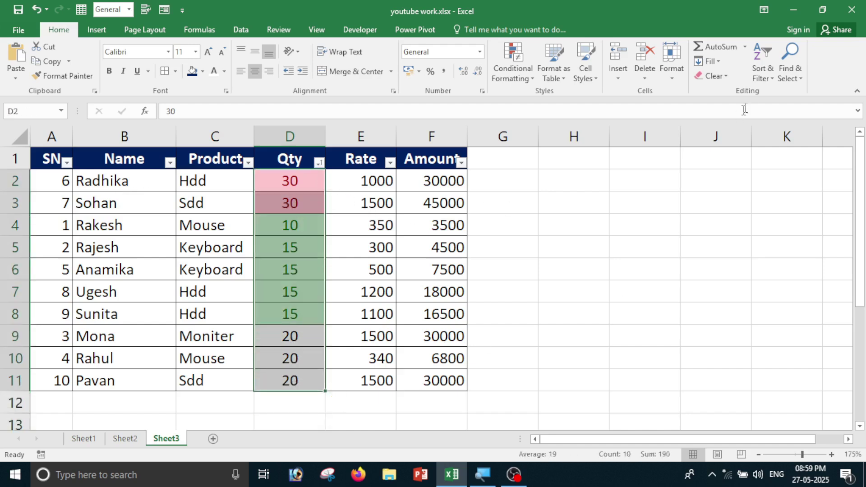
In Custom Sort, expand the selection and sort Qty on cell colour with green on top.
click(770, 77)
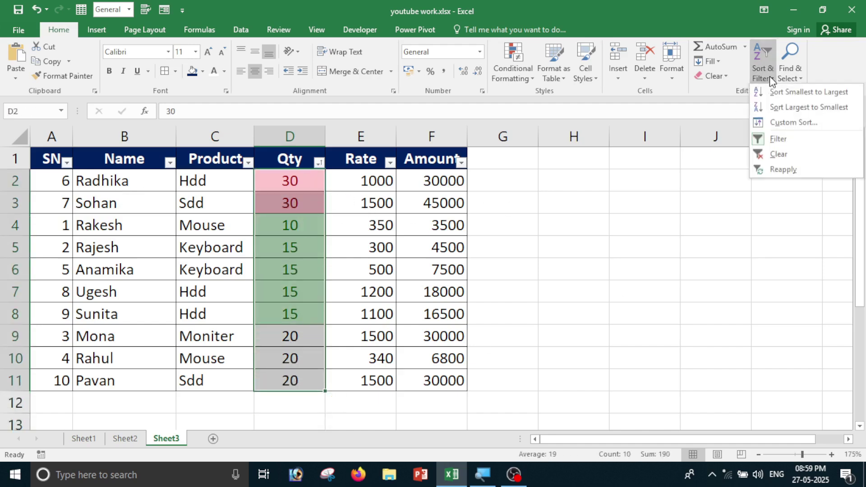
click(787, 121)
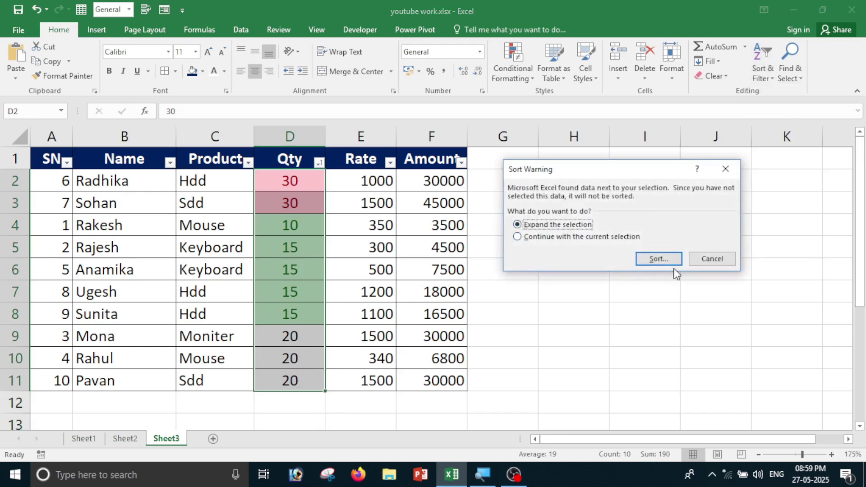
click(663, 261)
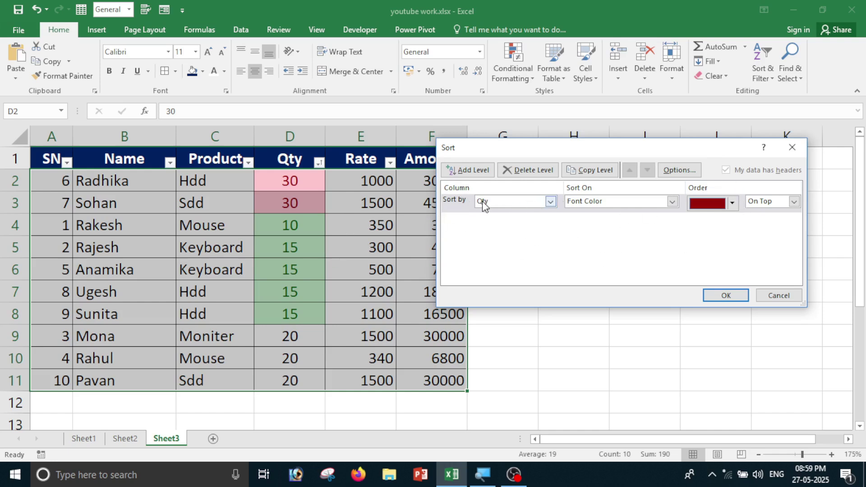
click(673, 202)
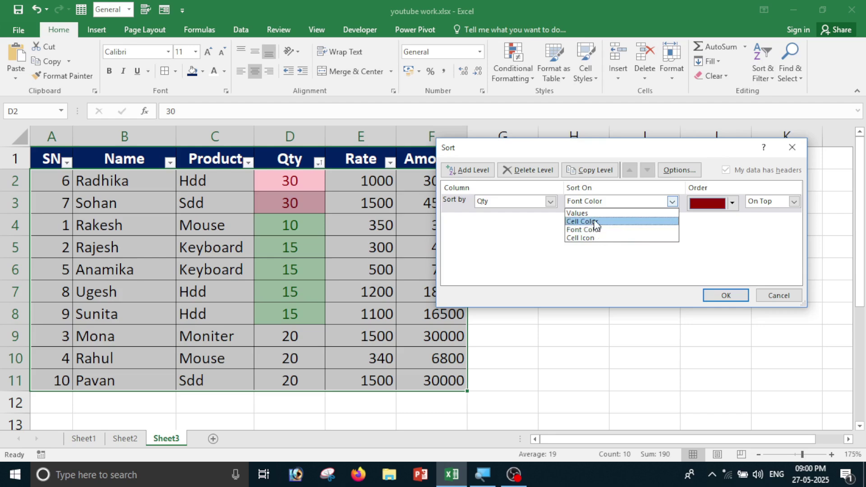
click(597, 222)
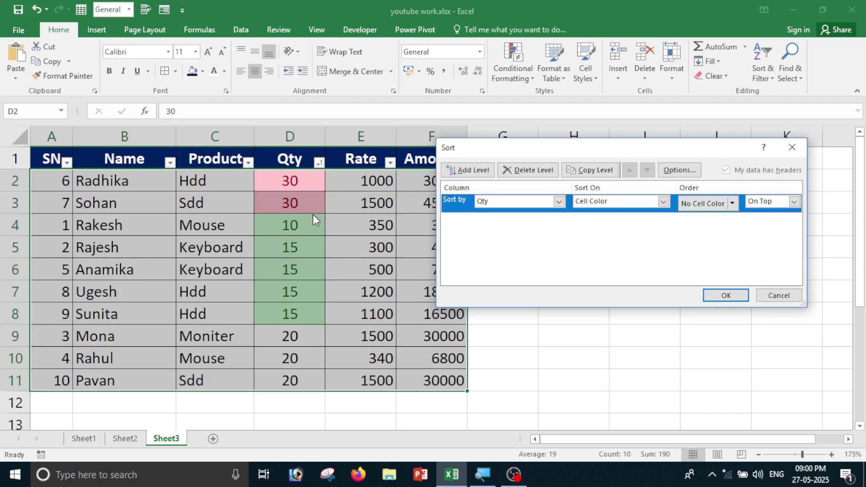
click(733, 203)
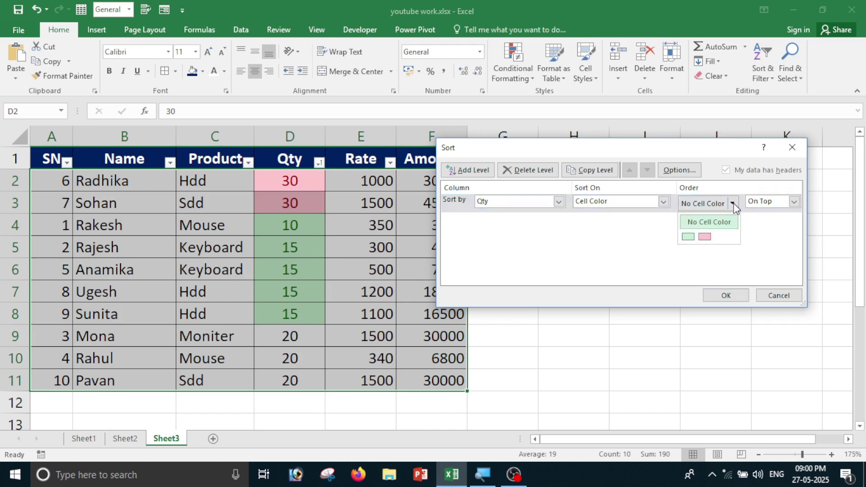
click(691, 239)
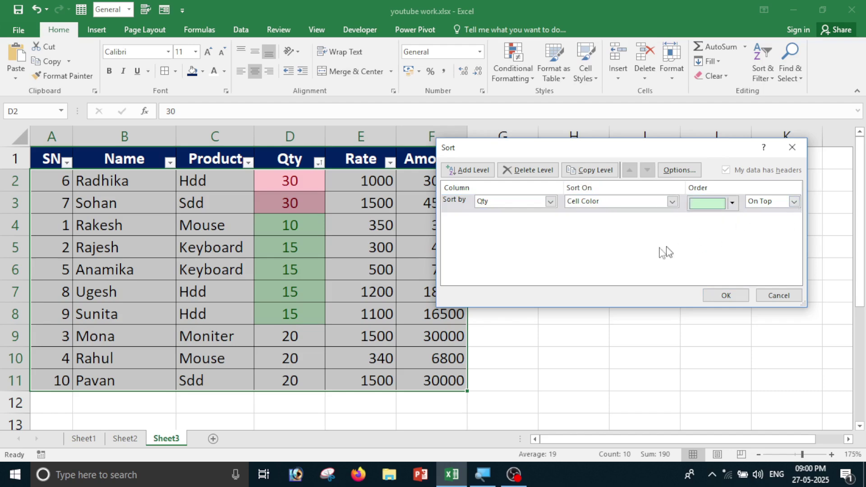
Add a second Qty cell-colour level placing pink at the bottom, and apply the sort.
click(470, 171)
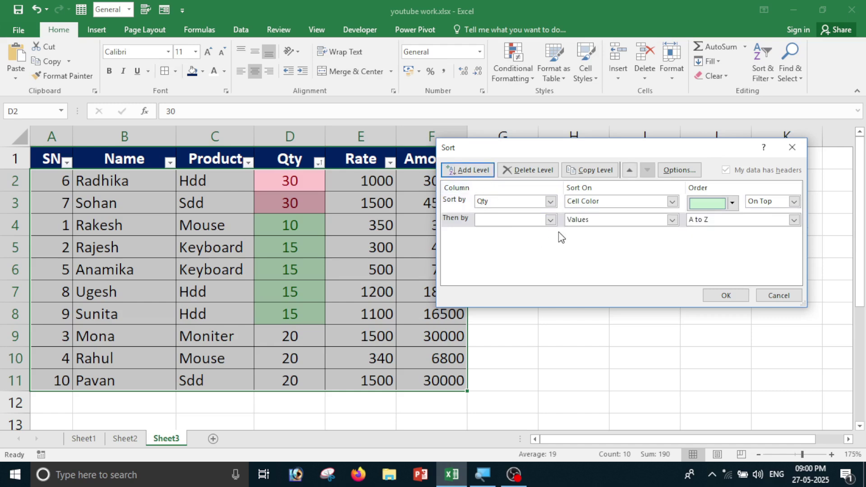
click(552, 219)
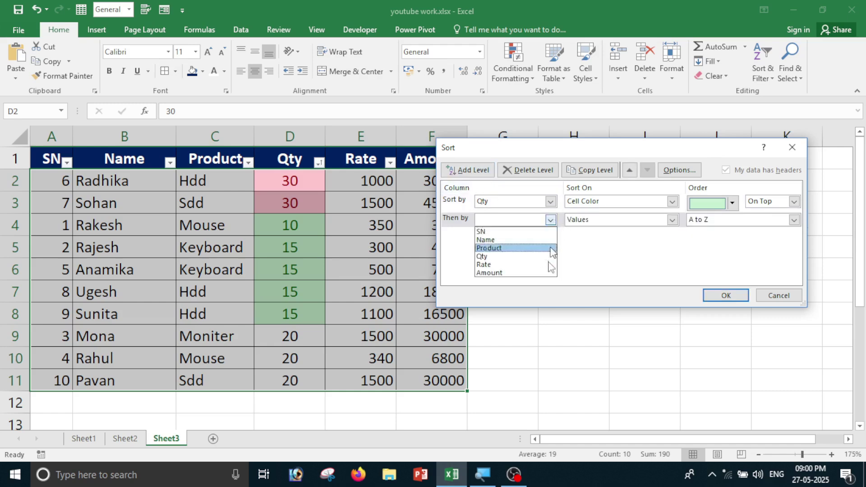
click(529, 255)
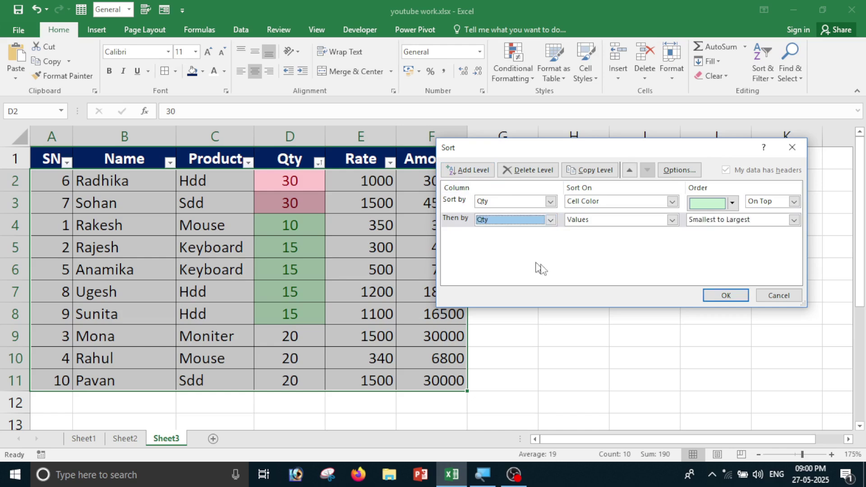
click(672, 220)
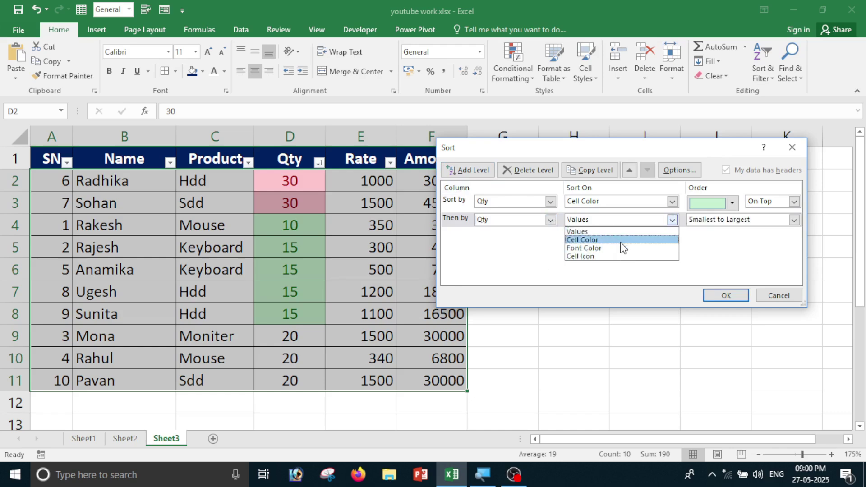
click(622, 241)
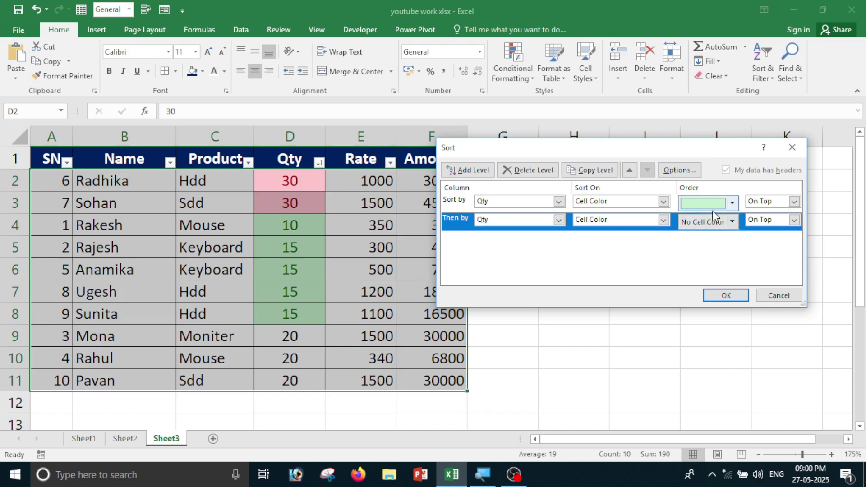
click(732, 223)
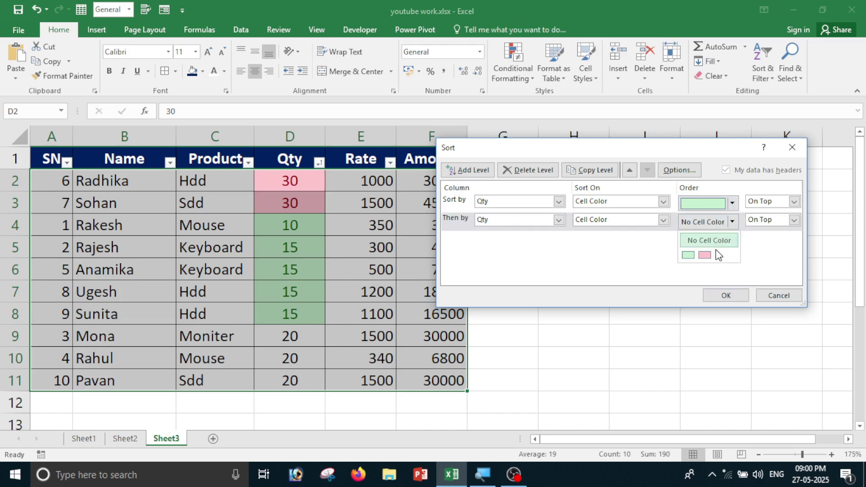
click(705, 255)
click(794, 220)
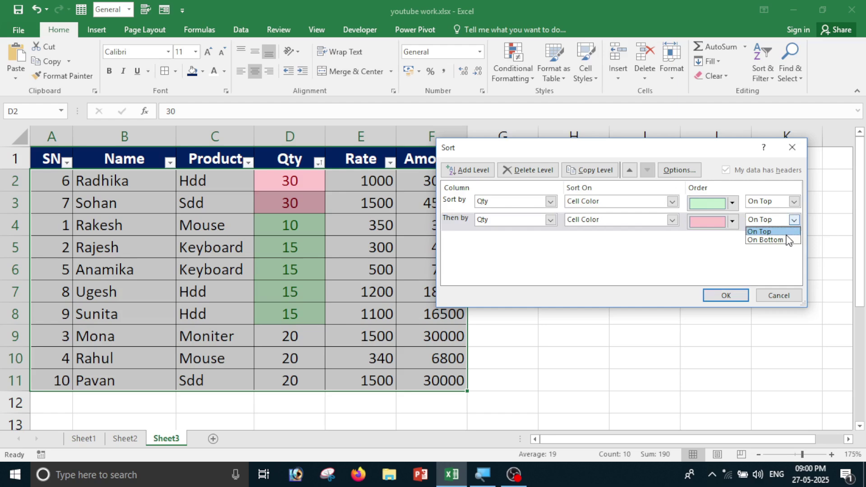
click(786, 238)
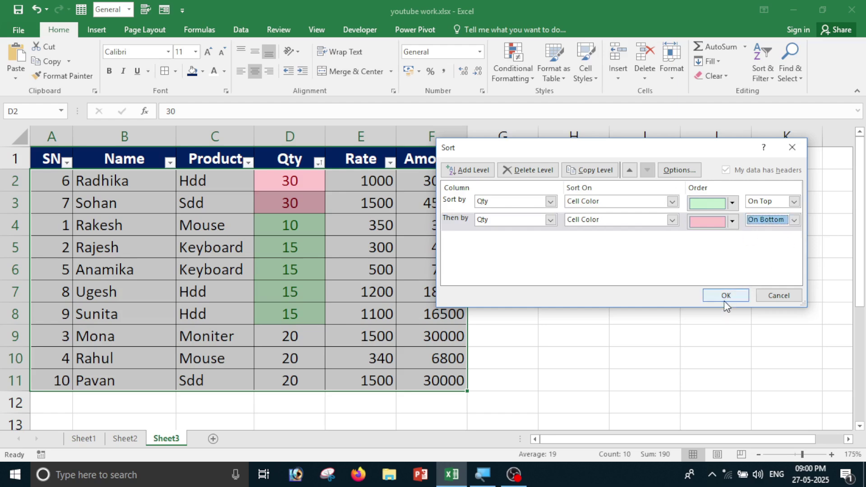
click(724, 299)
click(652, 311)
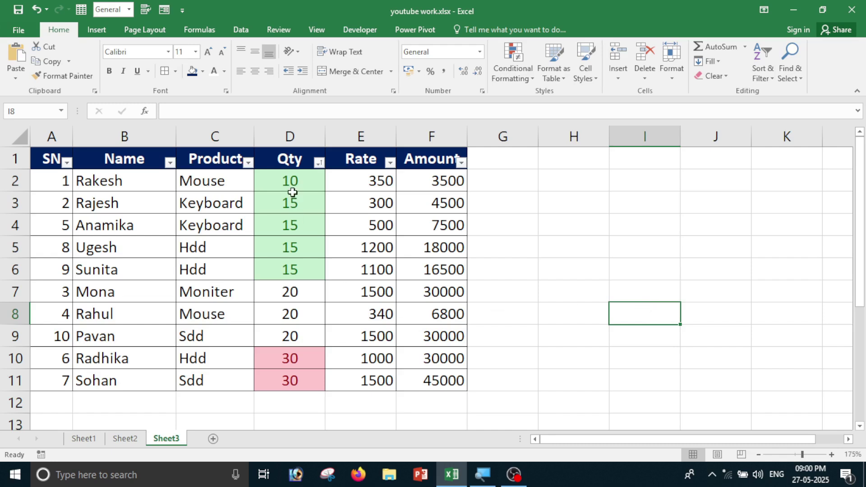
click(787, 269)
click(762, 68)
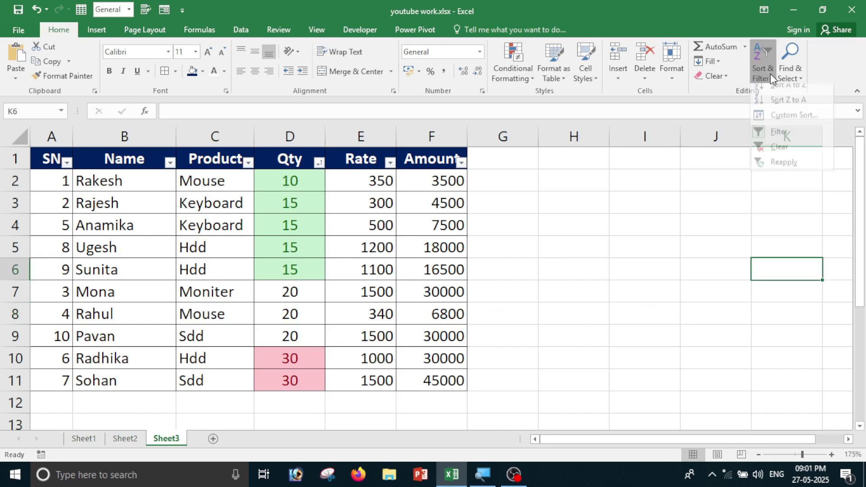
click(778, 125)
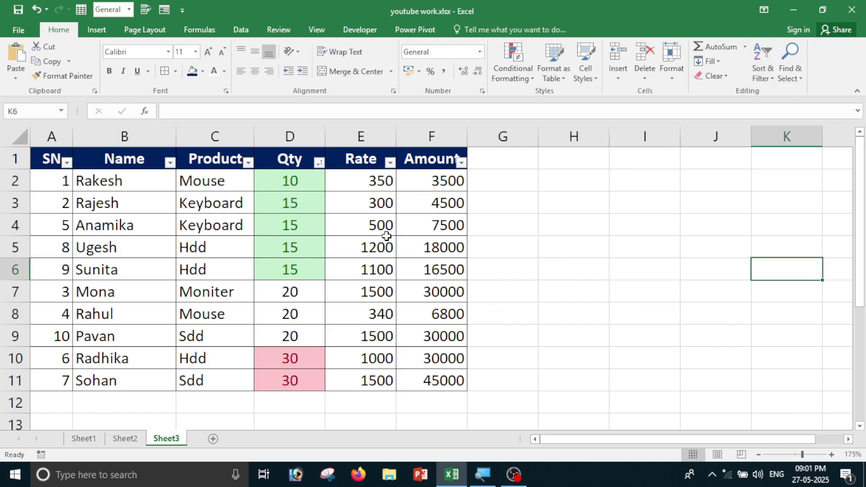
click(319, 161)
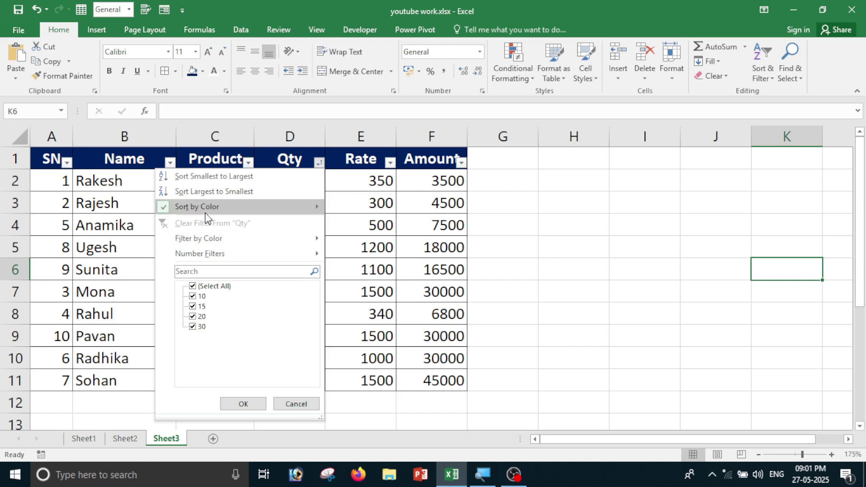
mouse_move(262, 207)
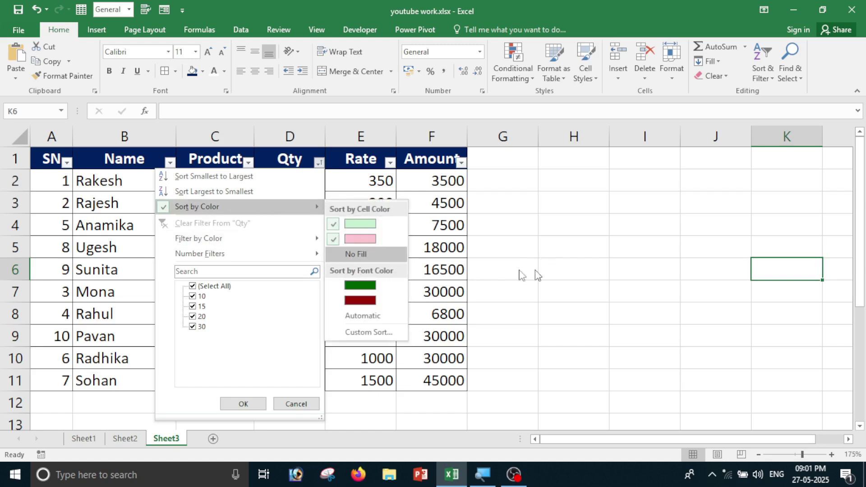
mouse_move(221, 238)
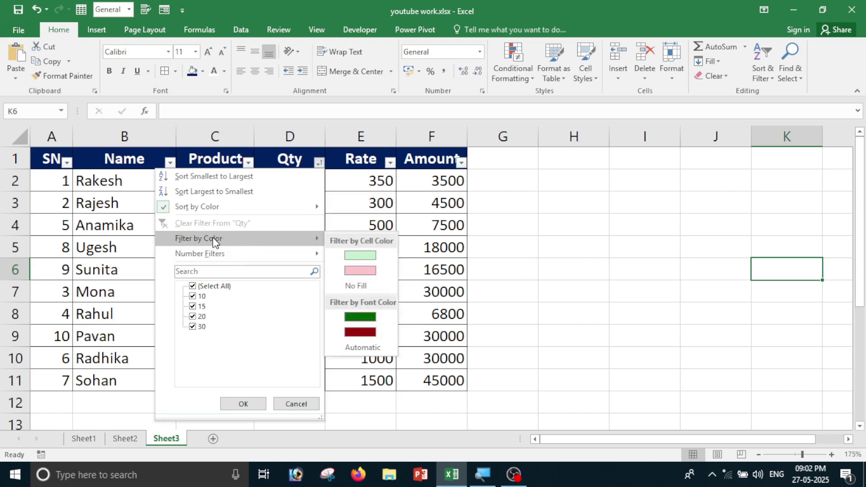
click(532, 243)
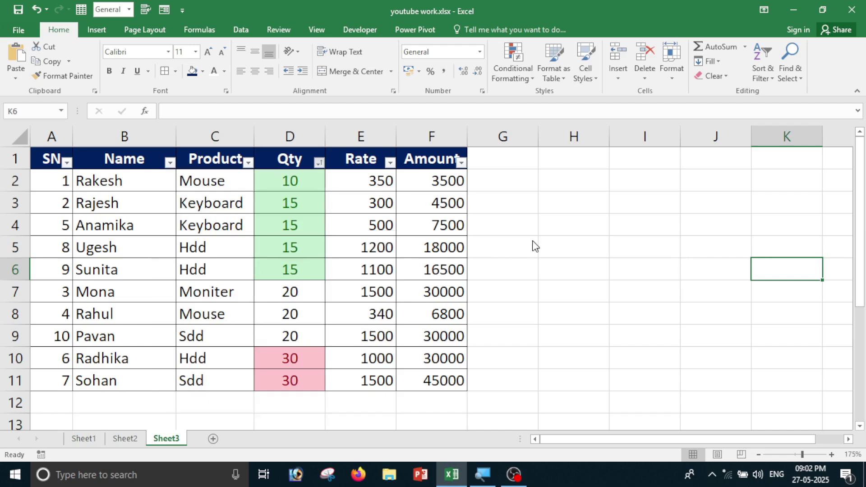
click(193, 273)
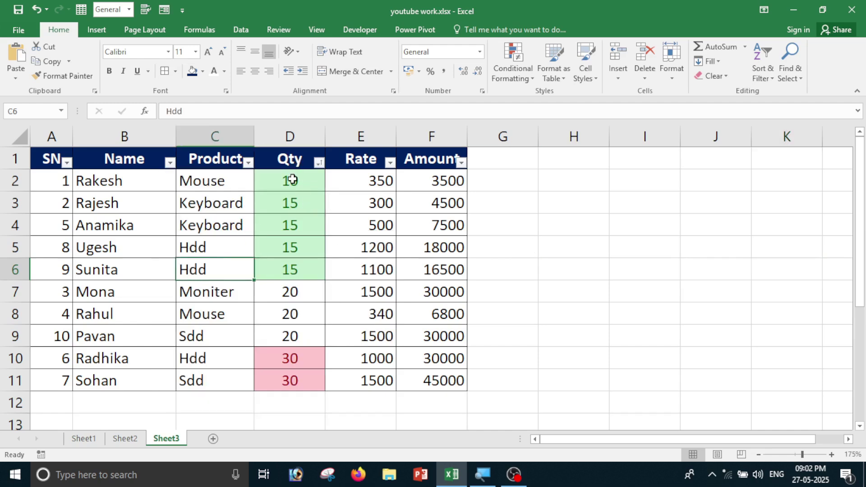
drag(293, 179, 290, 380)
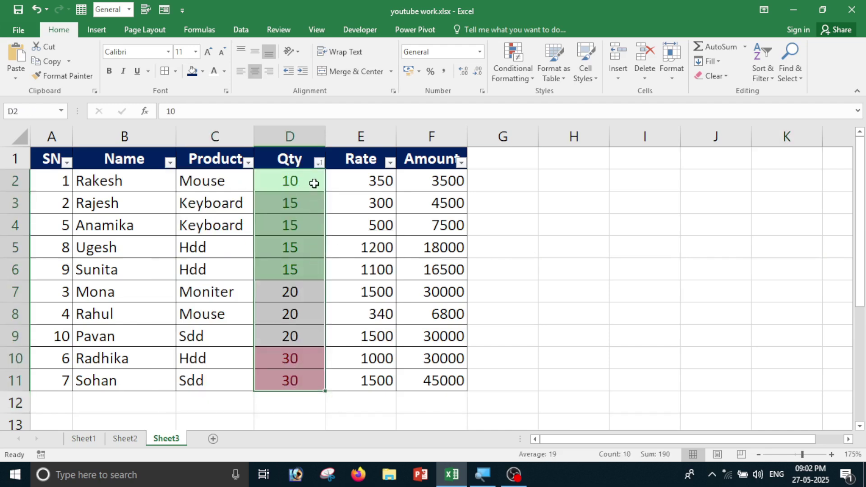
click(319, 163)
mouse_move(209, 240)
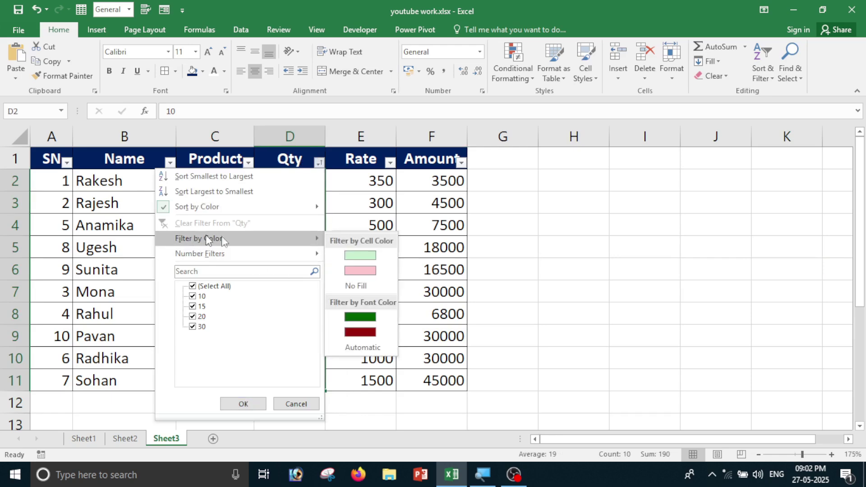
click(360, 270)
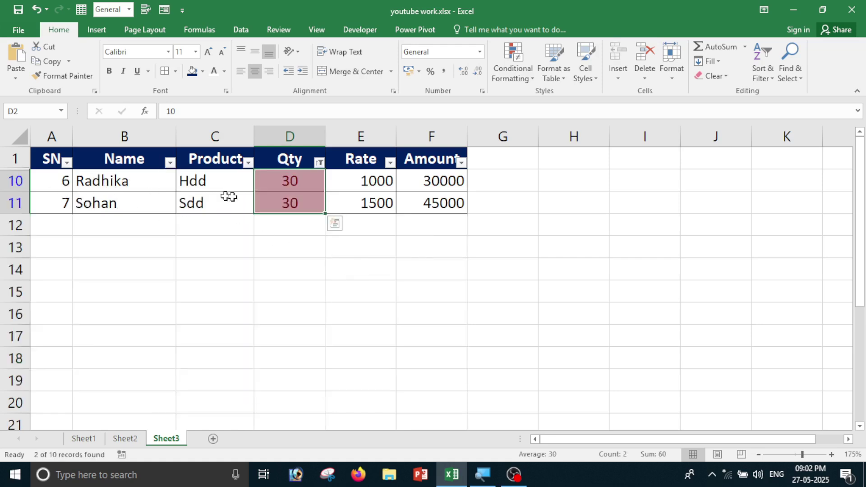
click(319, 162)
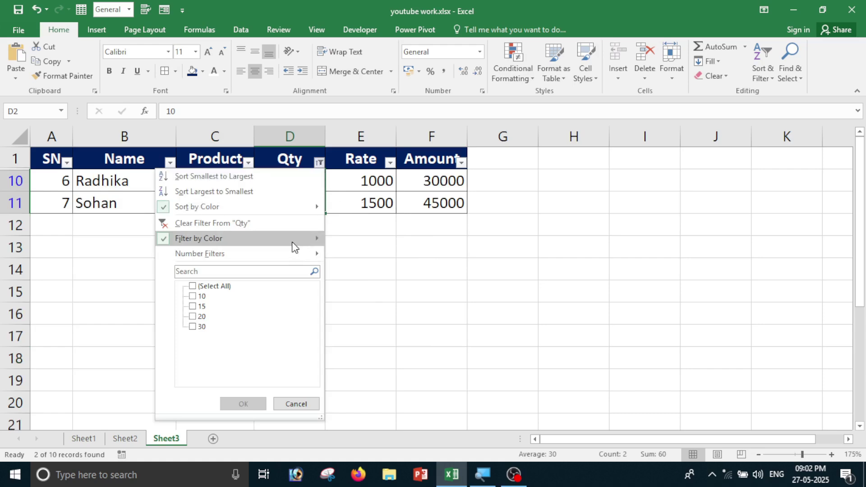
mouse_move(295, 238)
click(361, 256)
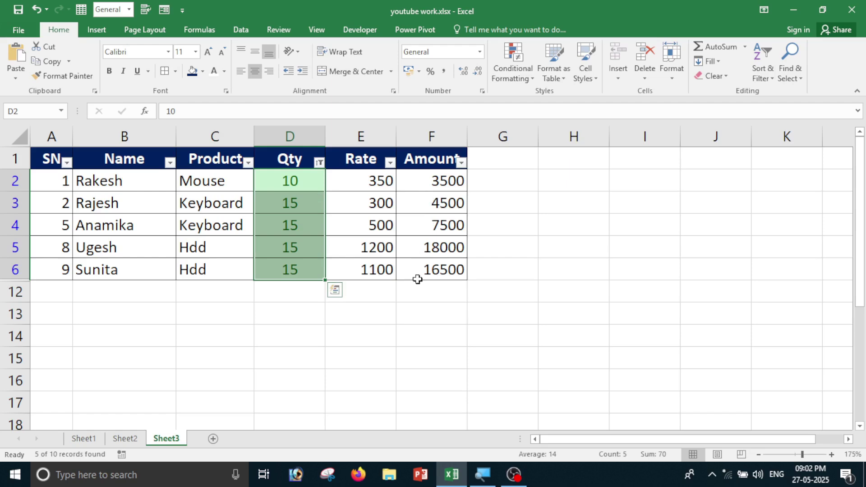
click(319, 162)
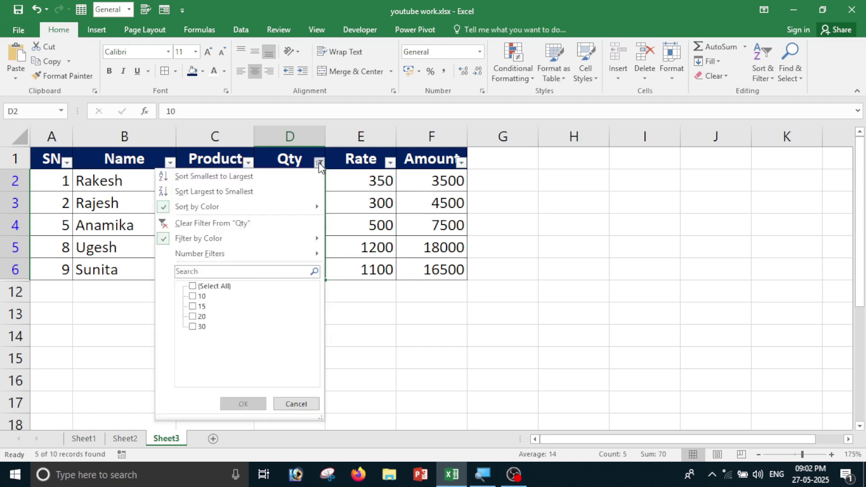
click(212, 287)
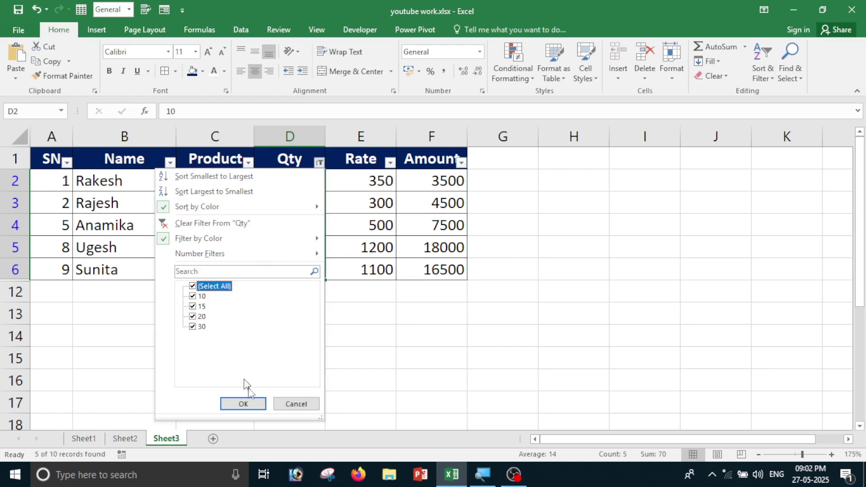
click(242, 403)
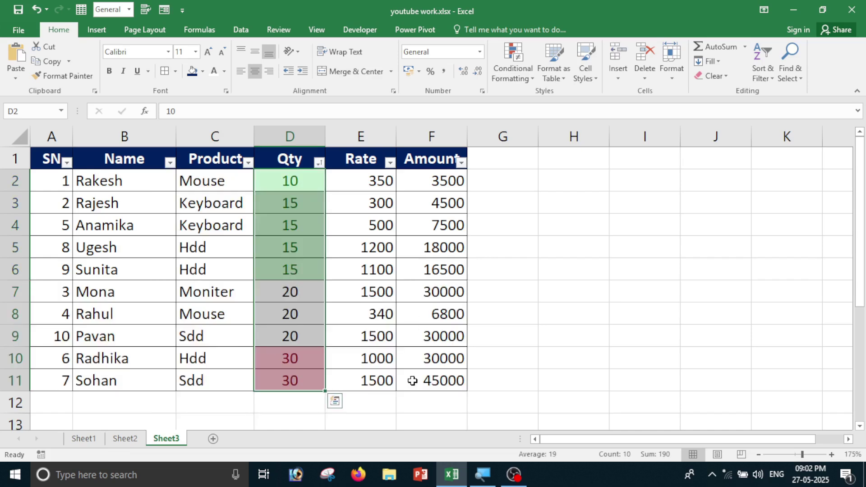
Close the Qty number filter choices unused and reselect the Qty values D2:D11.
click(319, 162)
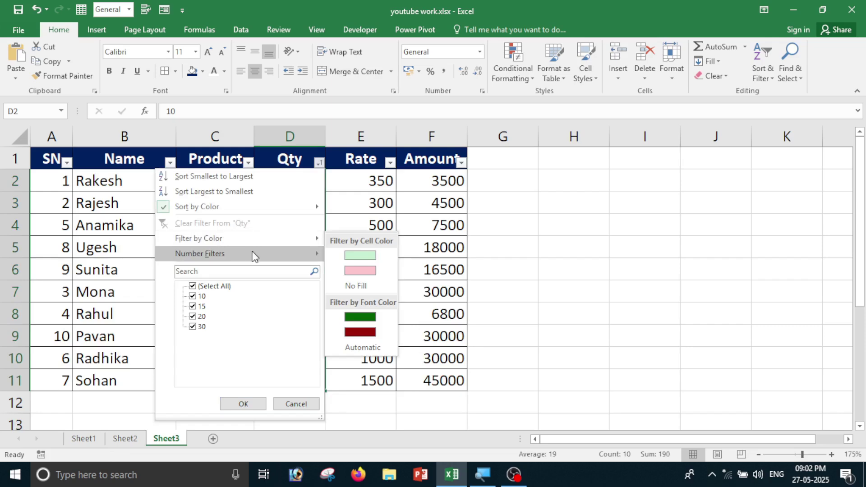
mouse_move(253, 254)
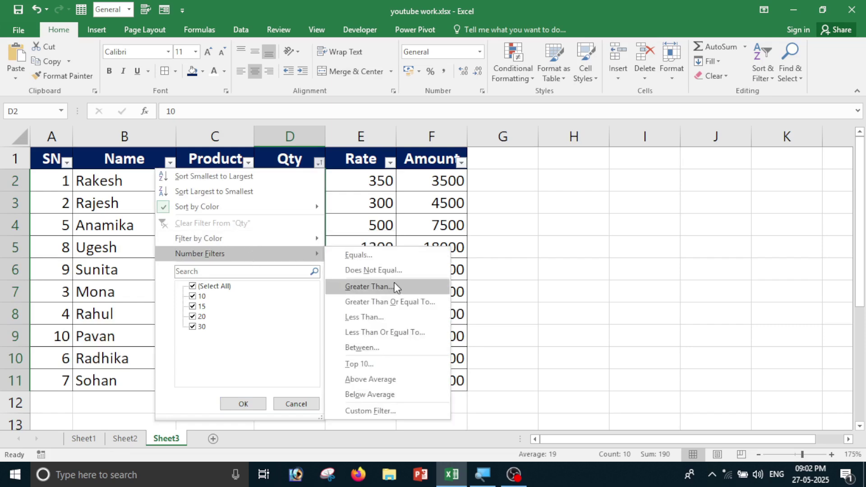
click(530, 276)
click(469, 295)
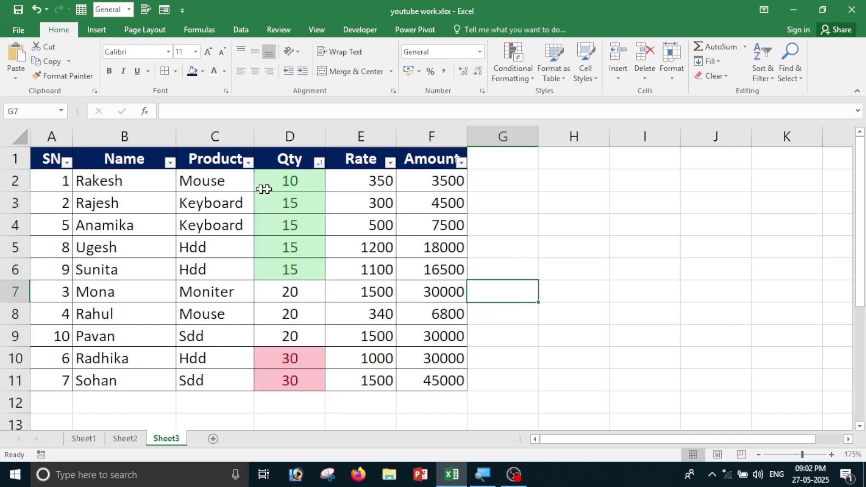
drag(296, 180, 294, 381)
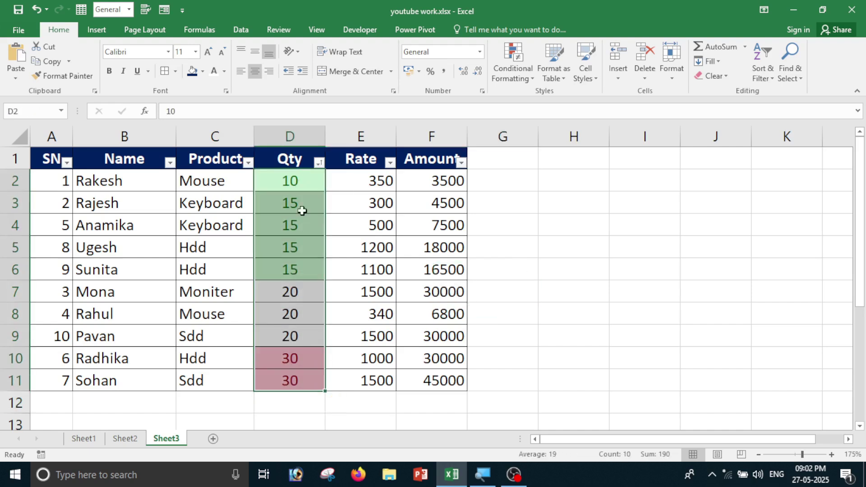
Filter Qty to values greater than 20, leaving the two 30 rows, then undo it.
click(319, 162)
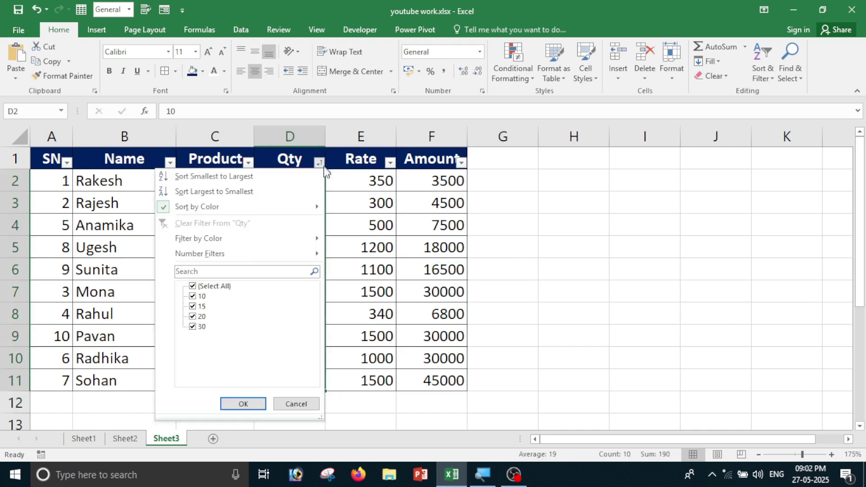
mouse_move(256, 253)
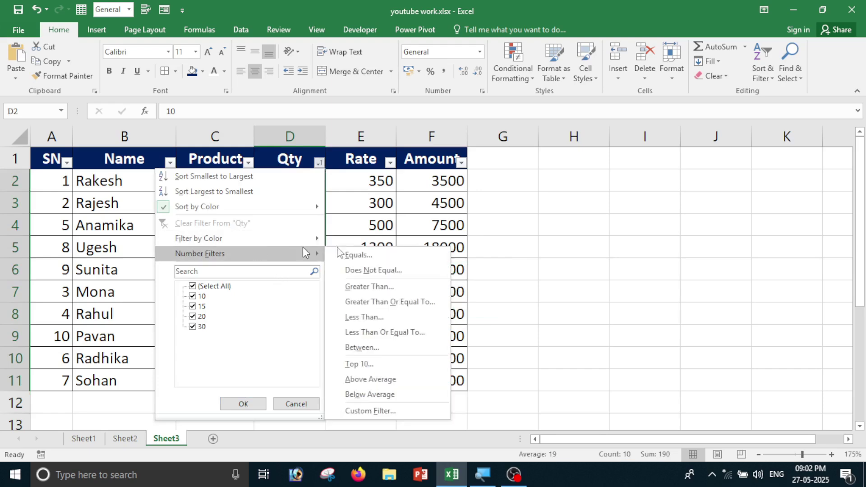
click(370, 286)
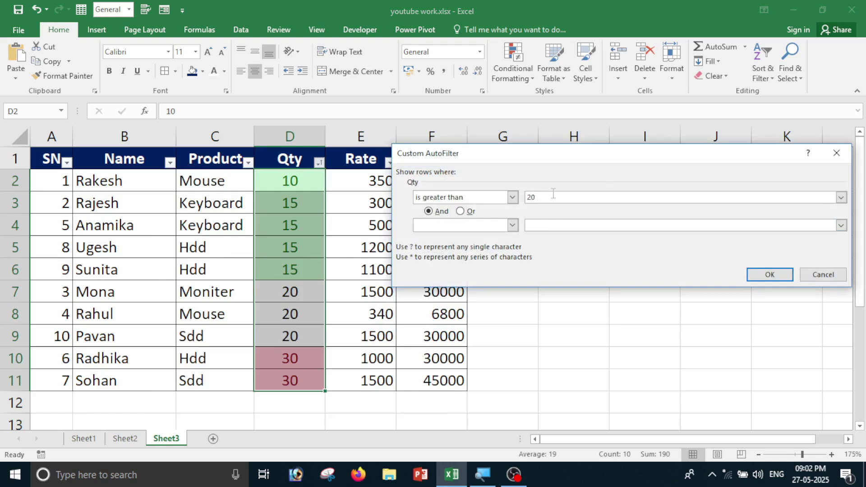
click(769, 275)
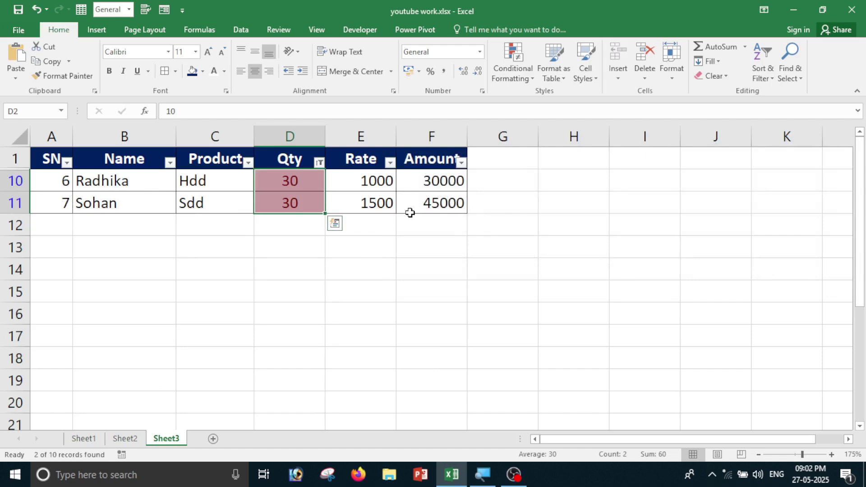
key(ctrl+z)
Apply a Qty less-than-20 filter showing 5 of 10 rows, then undo it to show all rows.
click(318, 162)
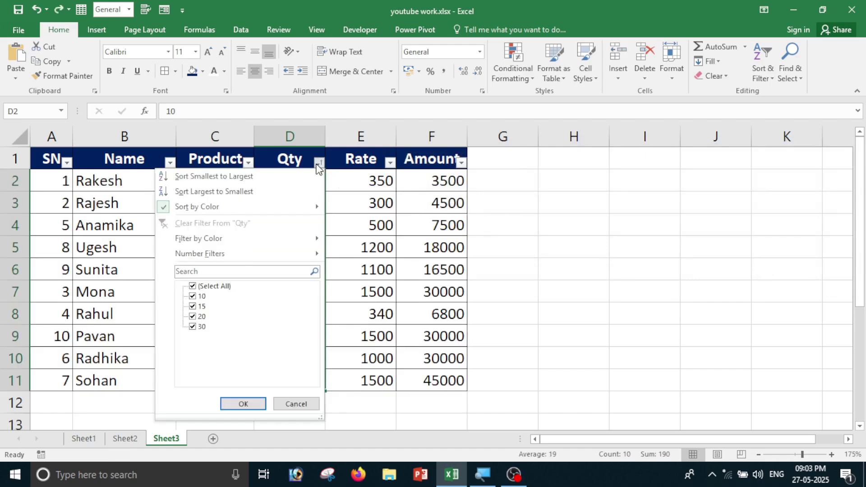
mouse_move(277, 262)
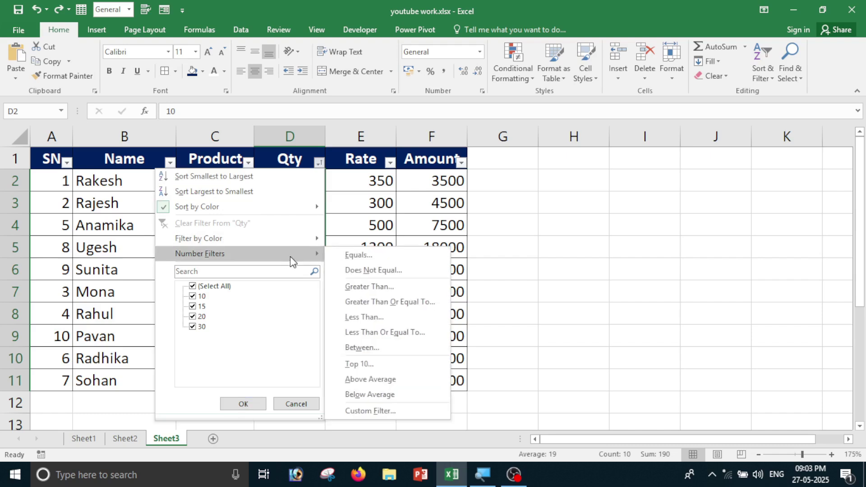
click(380, 321)
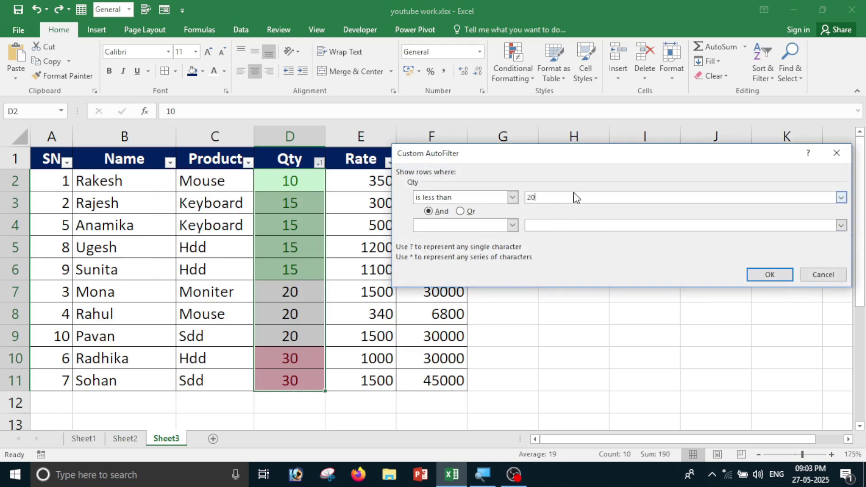
click(767, 276)
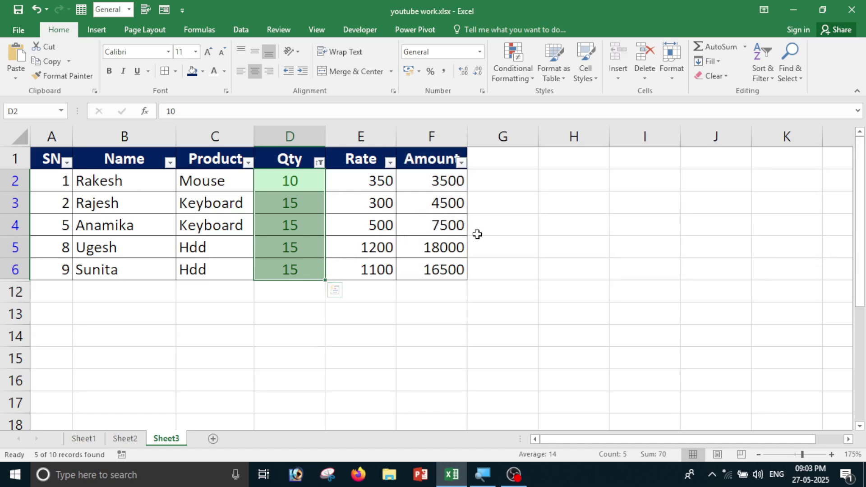
key(ctrl+z)
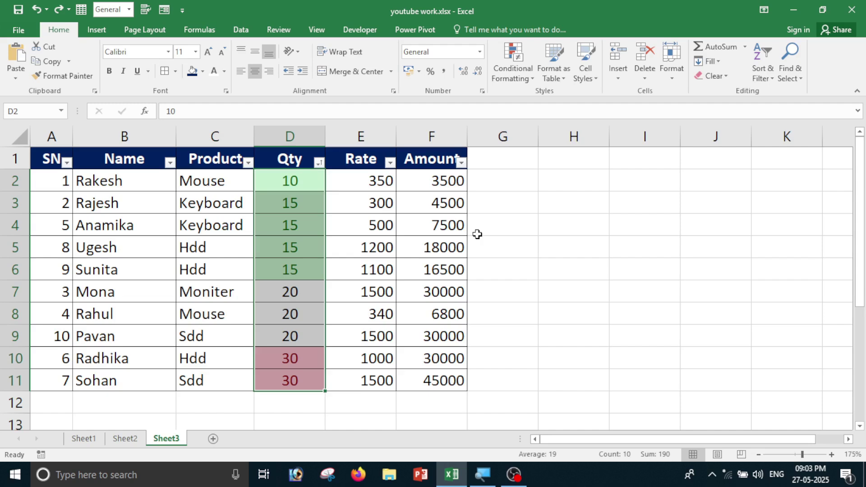
click(760, 76)
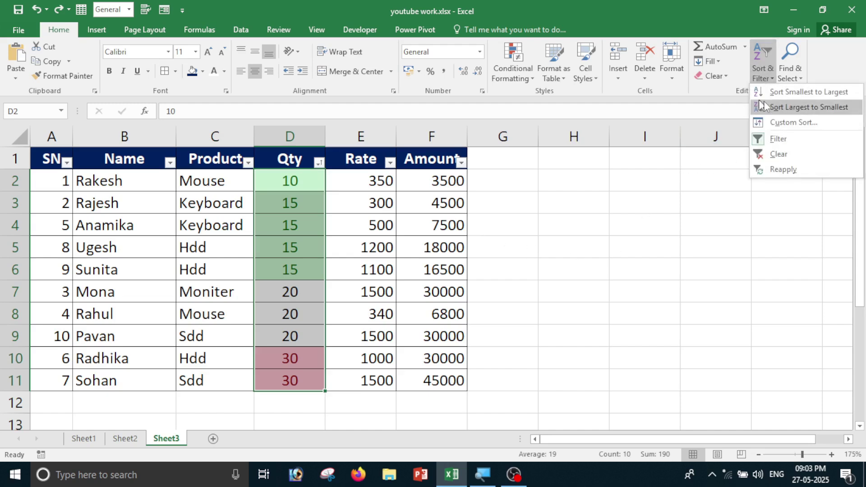
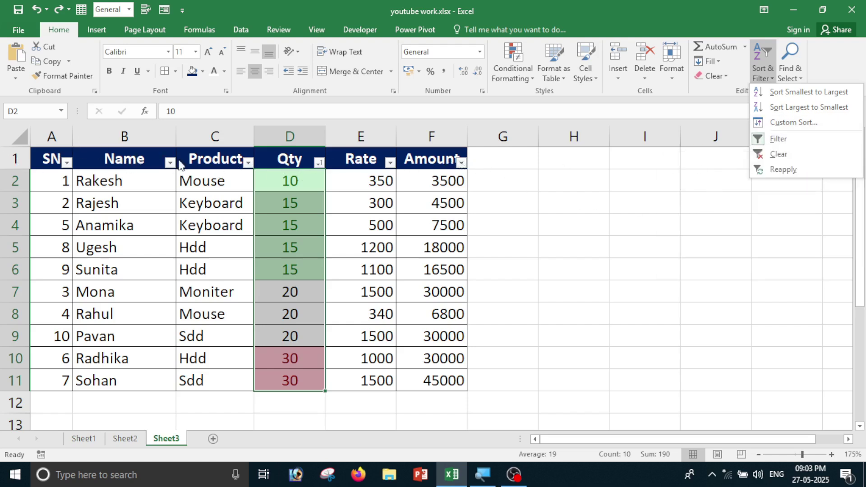
Remove the header filters, then toggle filtering on and off again with Ctrl+Shift+L from A1.
click(802, 145)
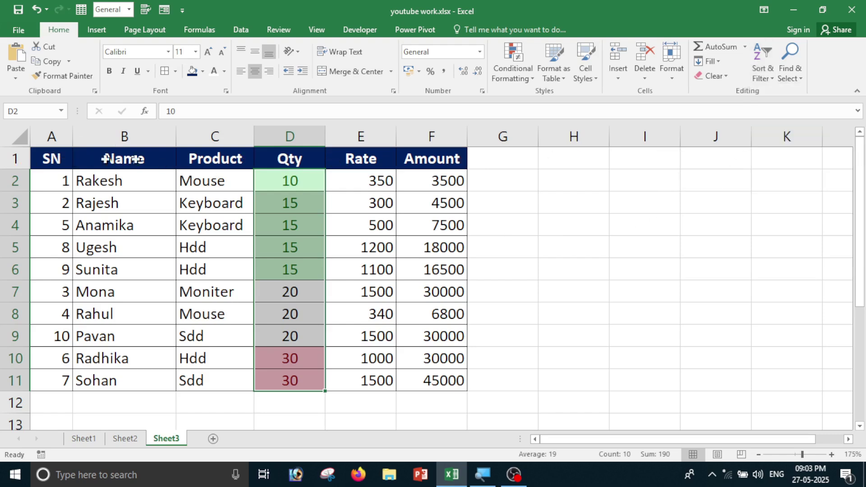
click(60, 158)
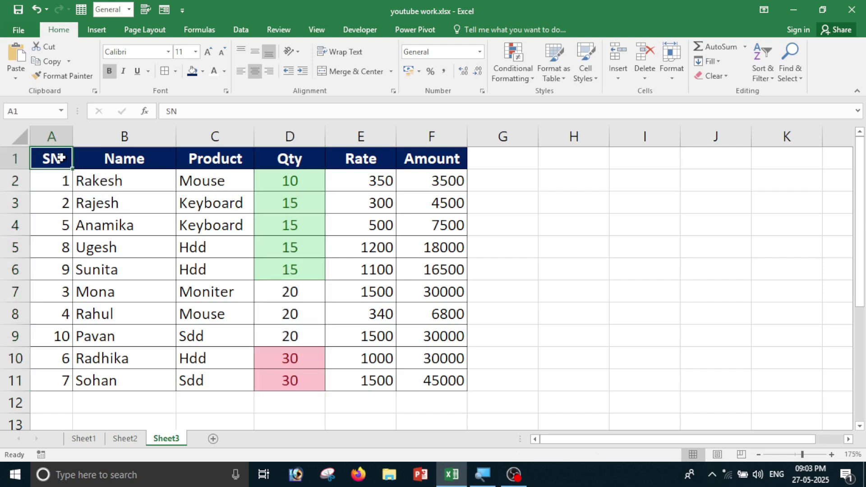
key(ctrl+shift+l)
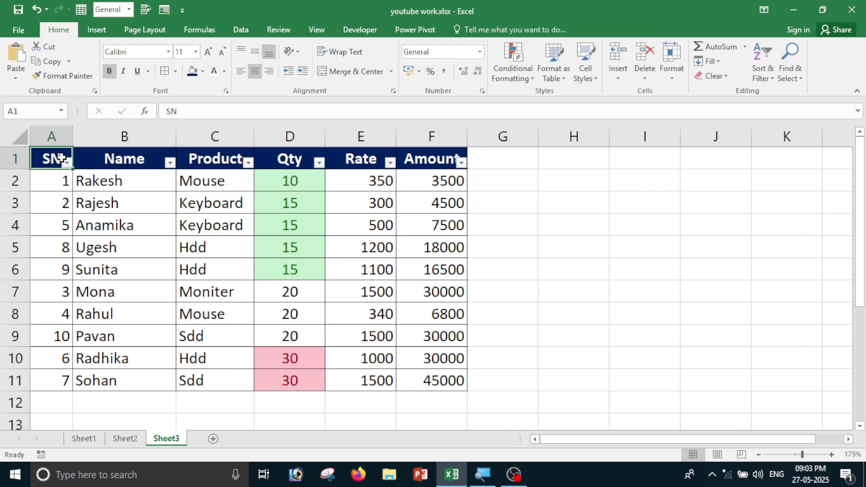
key(ctrl+shift+l)
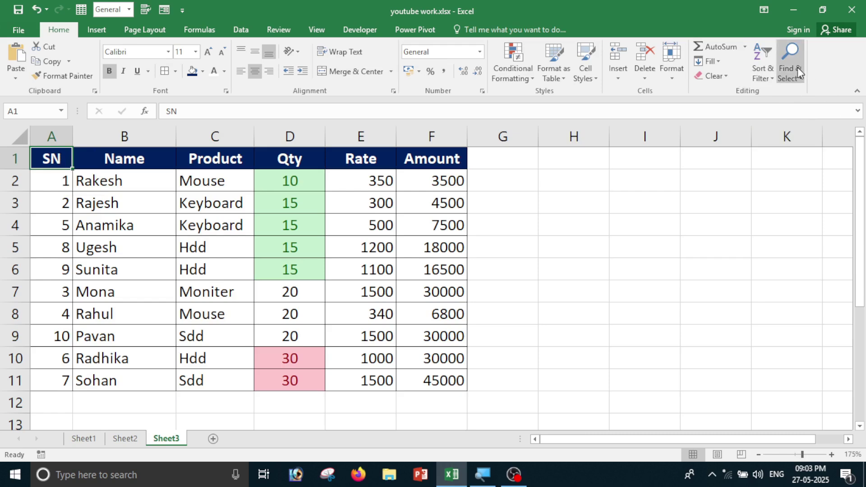
click(552, 251)
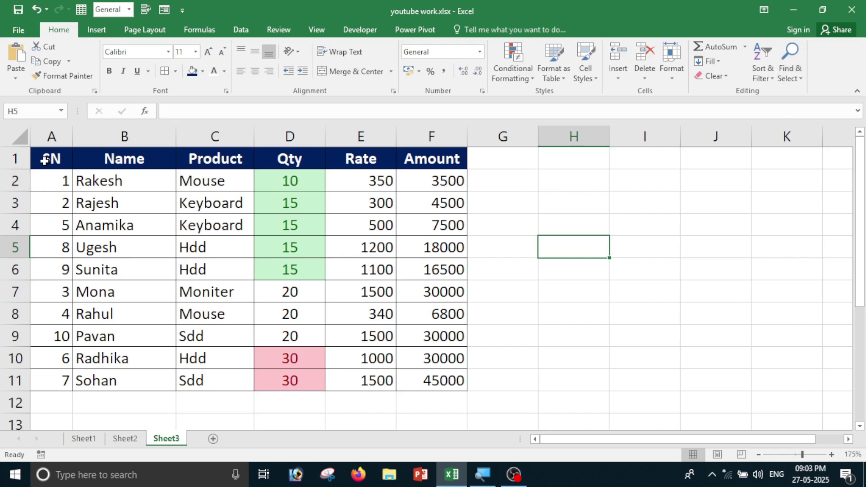
Select the table A1:F11 and enter 'mouse' as the Find search term.
drag(50, 161, 413, 387)
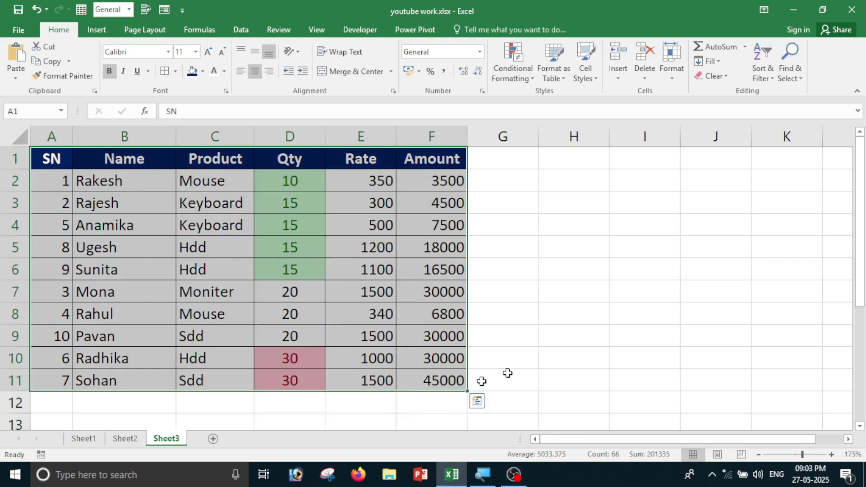
click(791, 72)
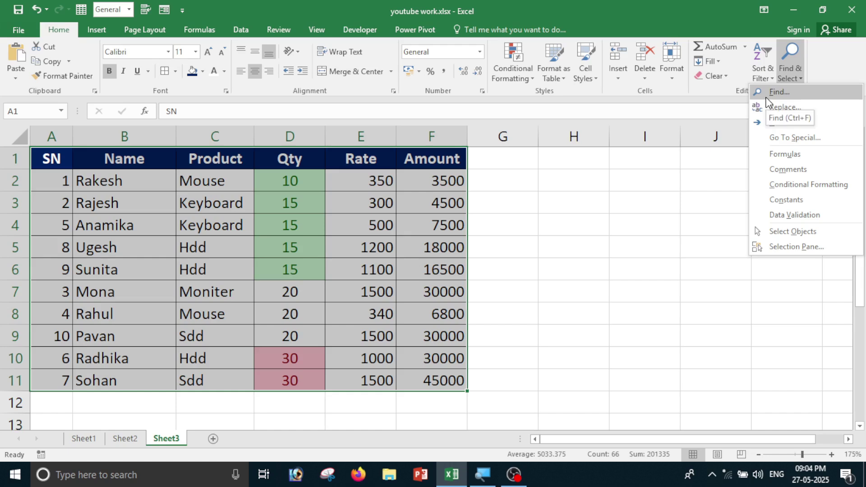
click(767, 96)
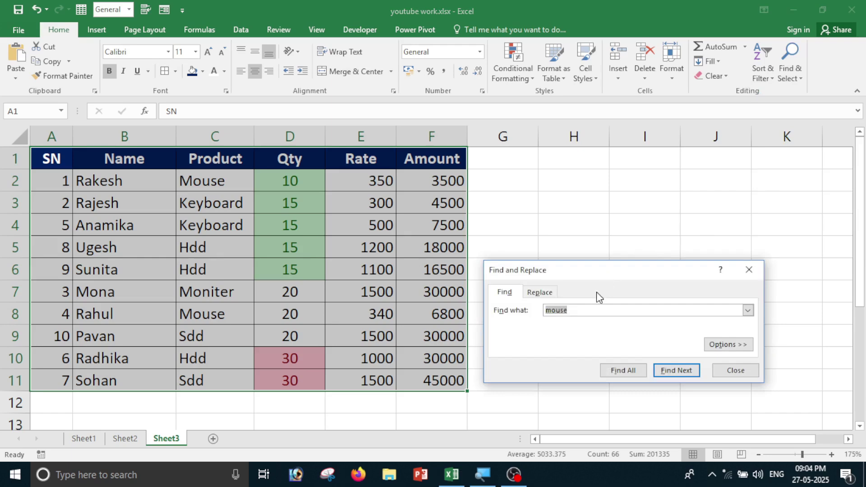
drag(598, 265, 667, 200)
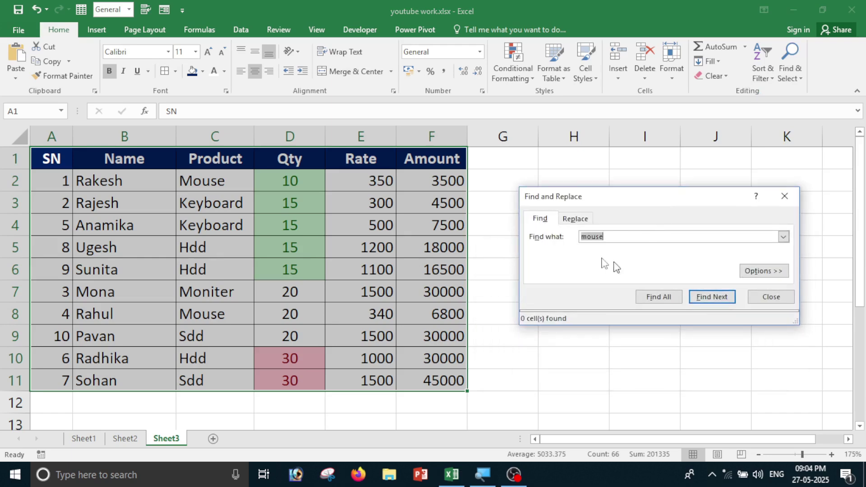
key(BackSpace)
text(mouse)
Step through the mouse matches with Find Next, then list C2 and C8 with Find All.
click(716, 297)
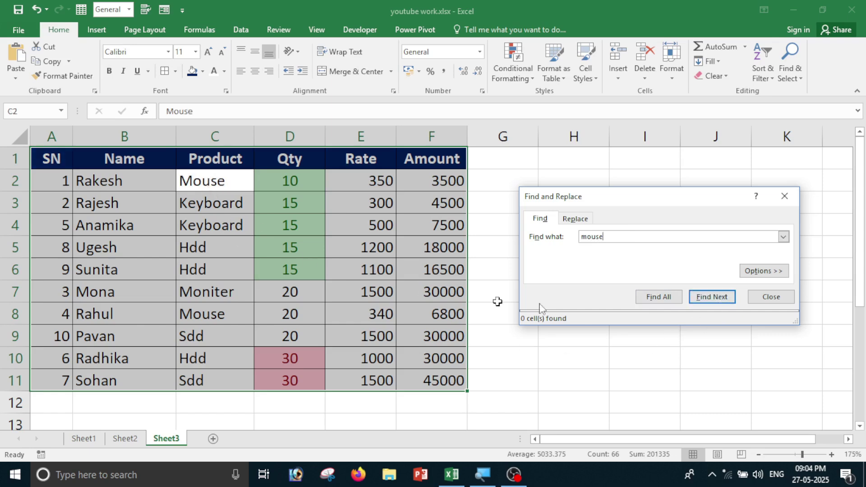
click(728, 297)
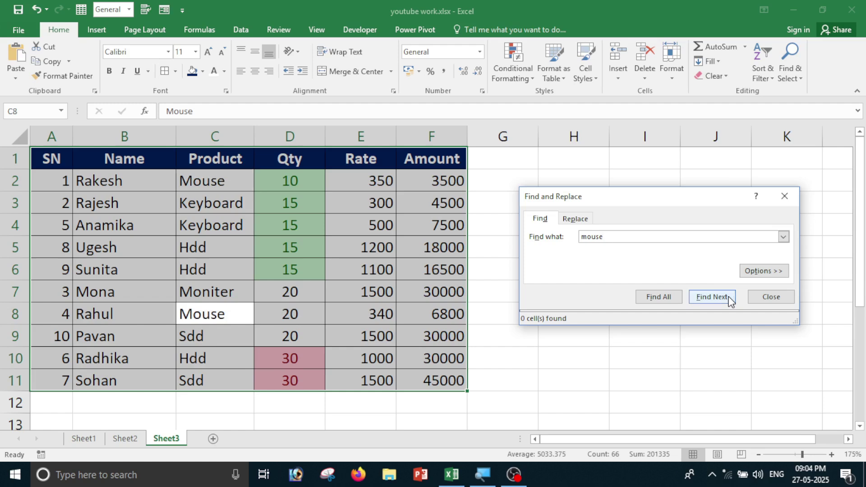
click(713, 297)
click(713, 297)
click(666, 297)
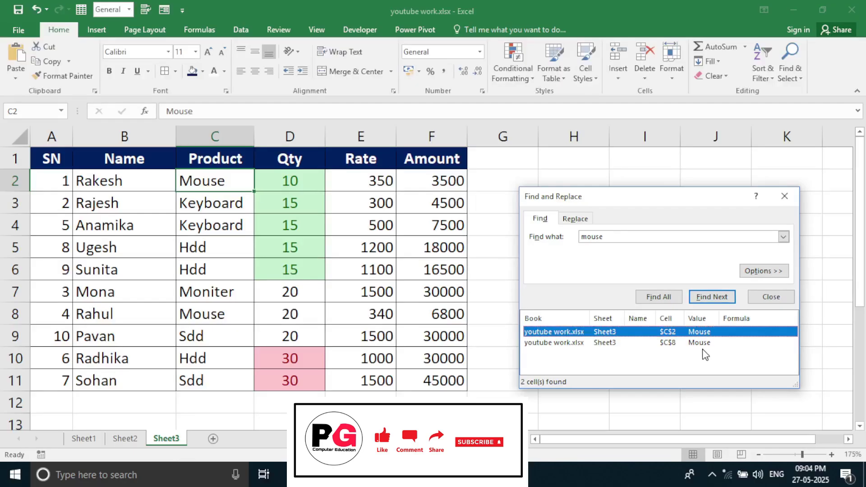
click(780, 195)
click(791, 77)
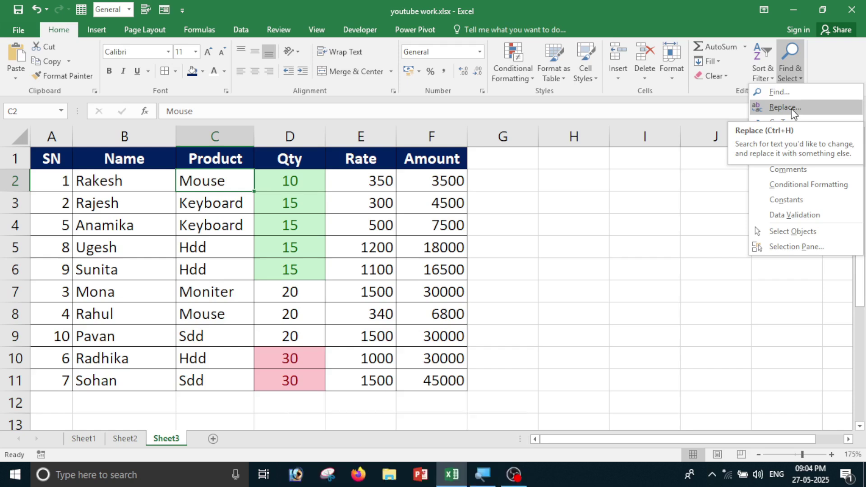
Replace 'mouse' with 'usb mouse' in cells C8 and C2, then close Find and Replace.
click(793, 112)
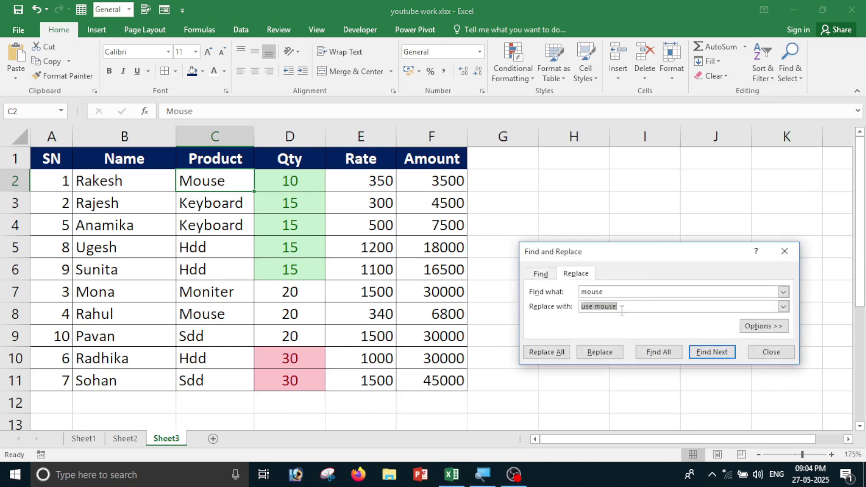
drag(616, 291, 570, 291)
drag(618, 307, 572, 307)
text(usb mouse)
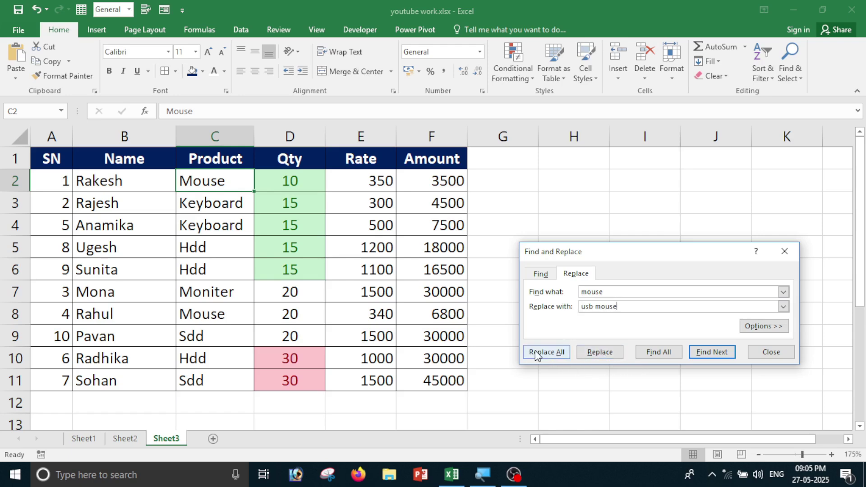
click(704, 354)
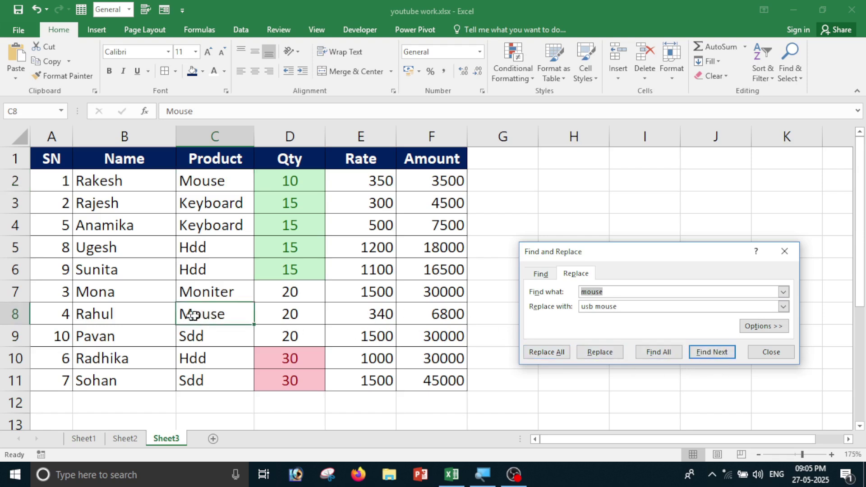
click(596, 358)
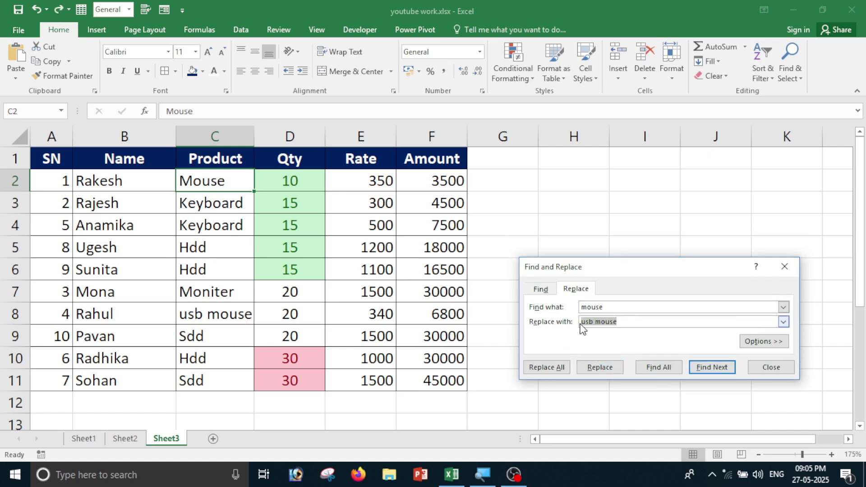
click(592, 368)
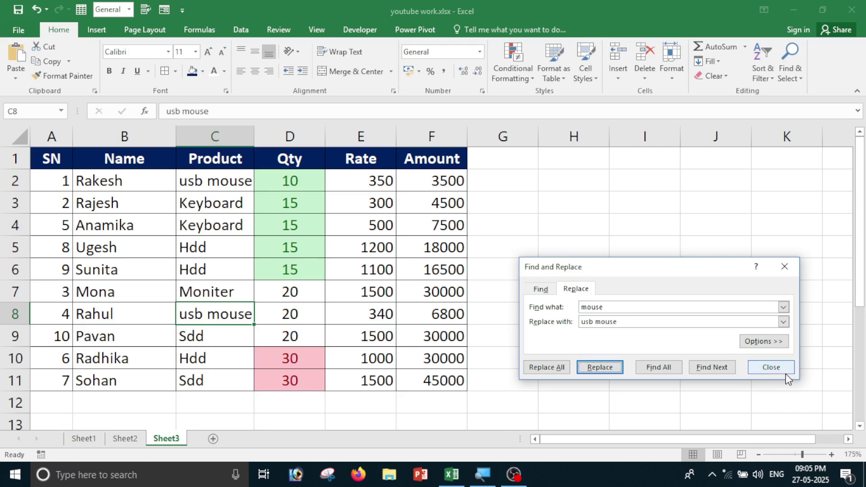
click(772, 367)
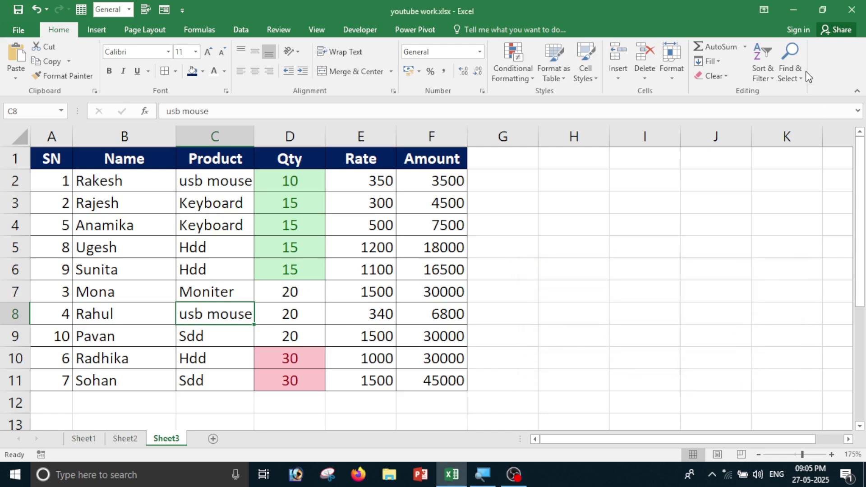
Jump to cell E5 with Go To.
click(795, 77)
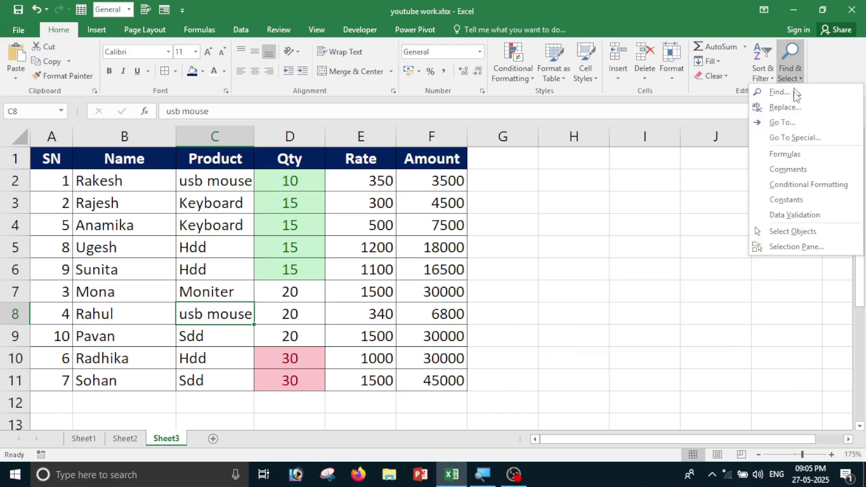
click(791, 127)
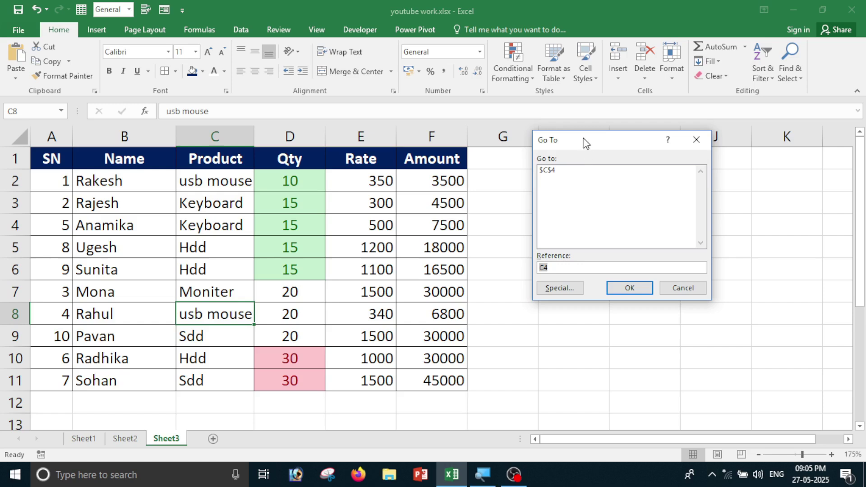
drag(584, 141, 621, 152)
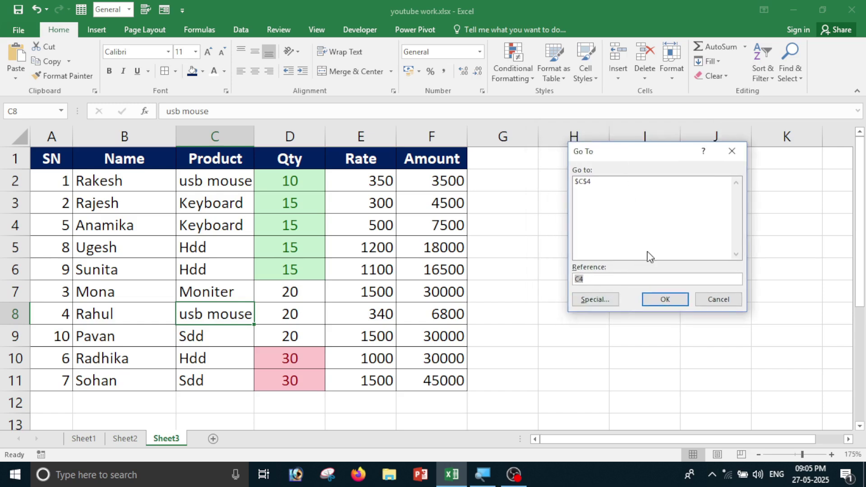
key(BackSpace)
click(660, 302)
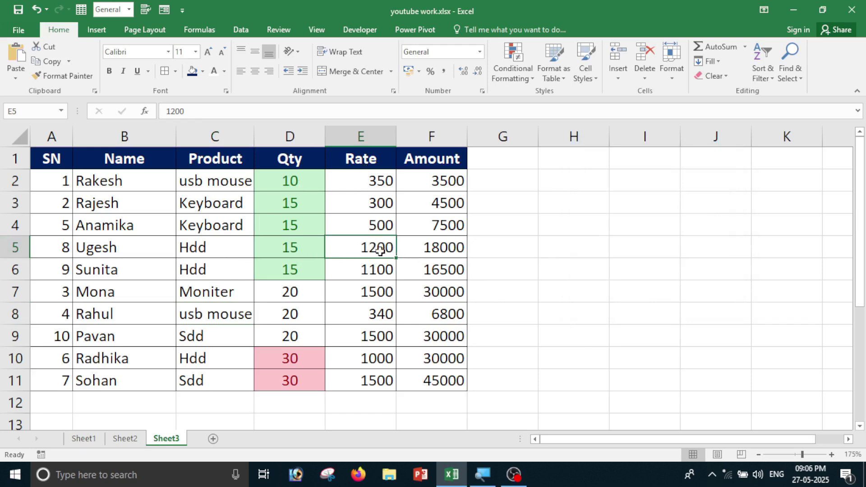
Go To cell F6, which holds =D6*E6.
click(795, 71)
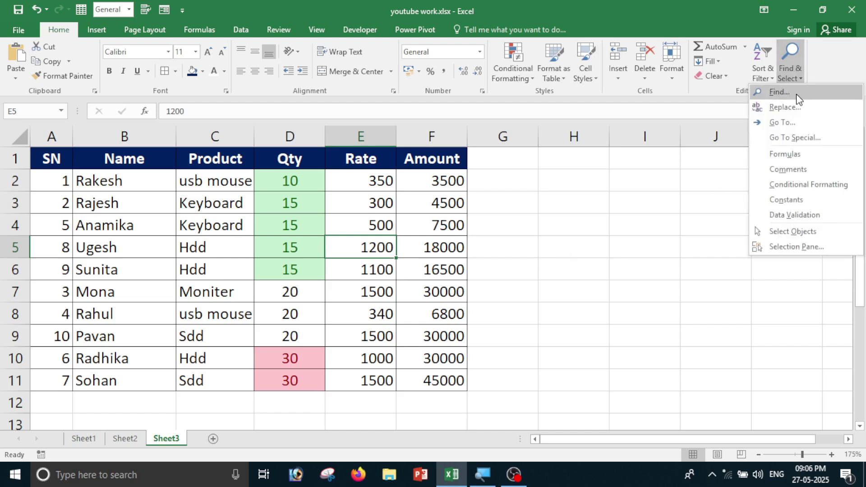
click(789, 126)
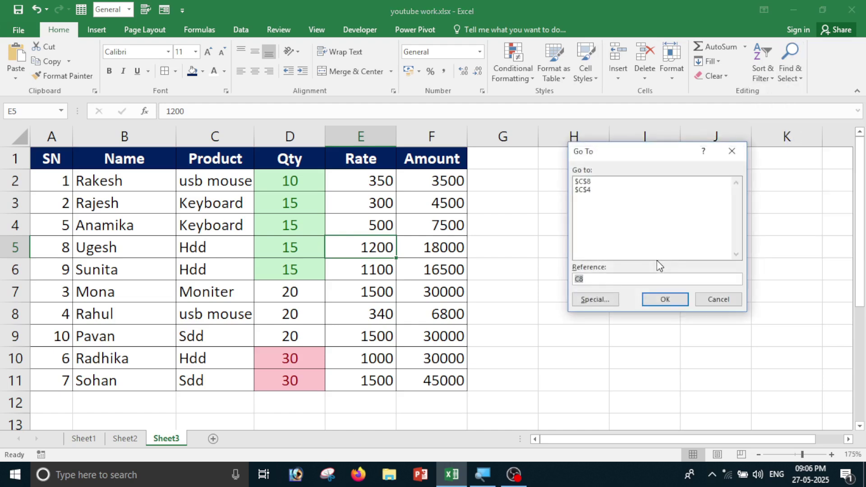
key(BackSpace)
text(f6)
click(665, 300)
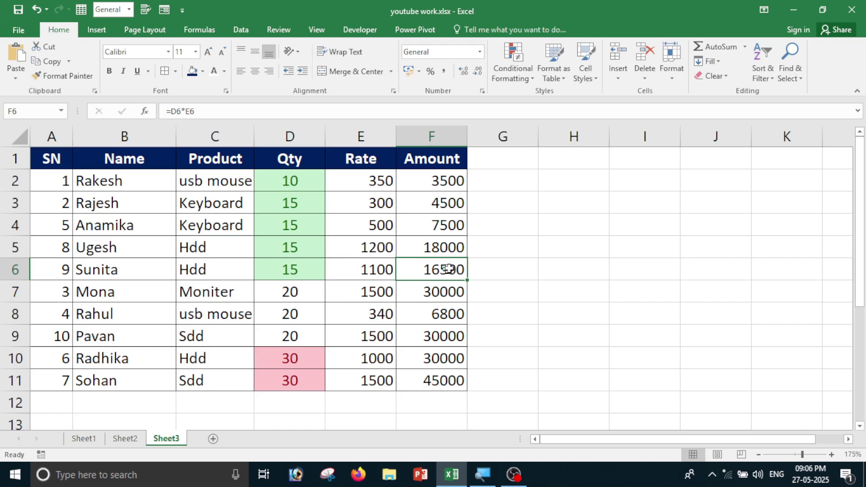
Select the Amount column's formula cells with Go To Special > Formulas.
click(791, 77)
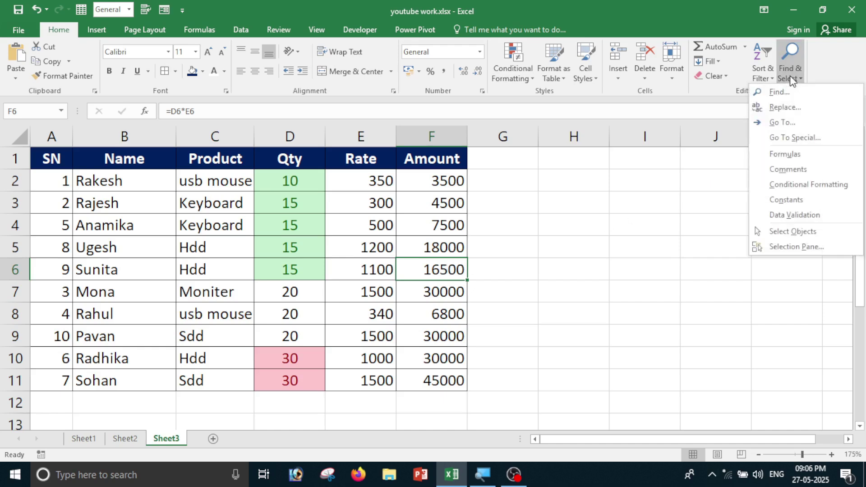
click(796, 137)
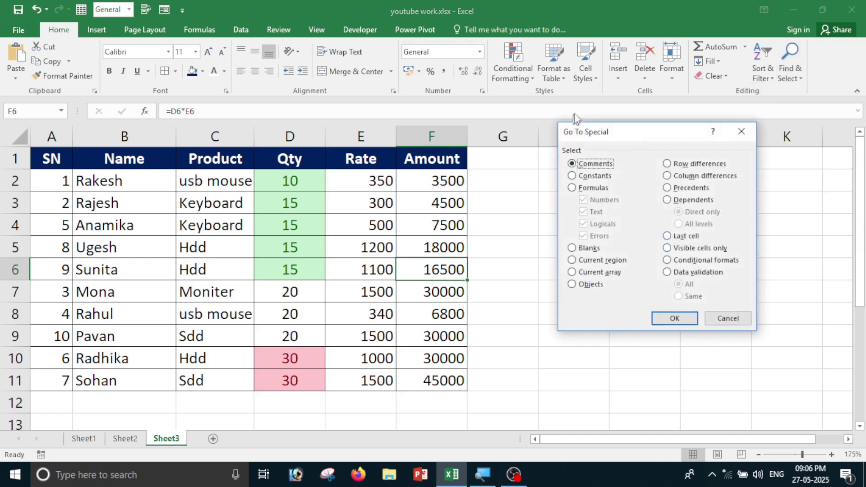
drag(611, 131, 603, 129)
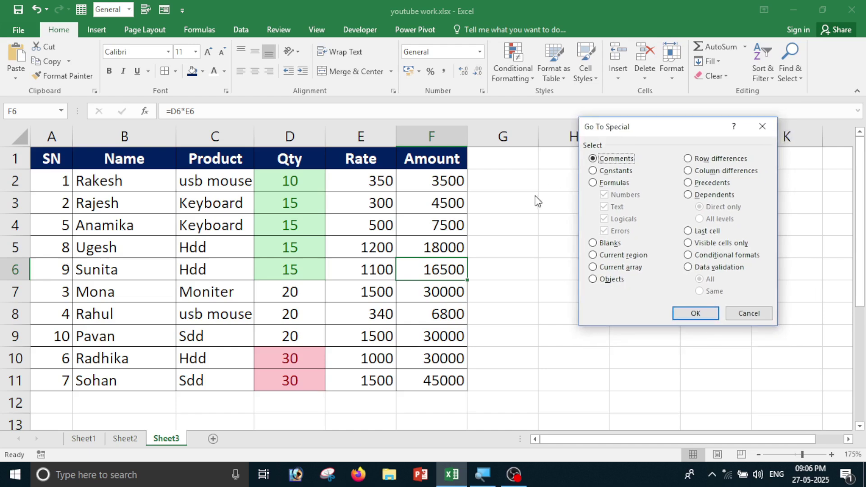
click(593, 183)
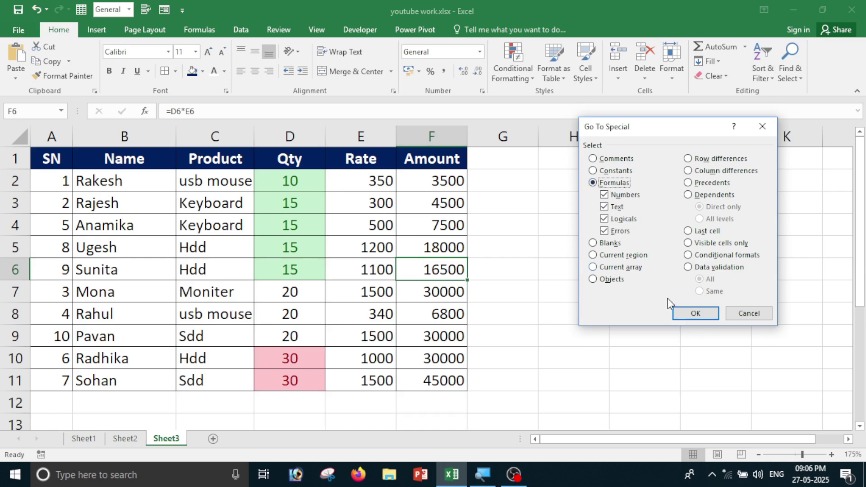
click(697, 315)
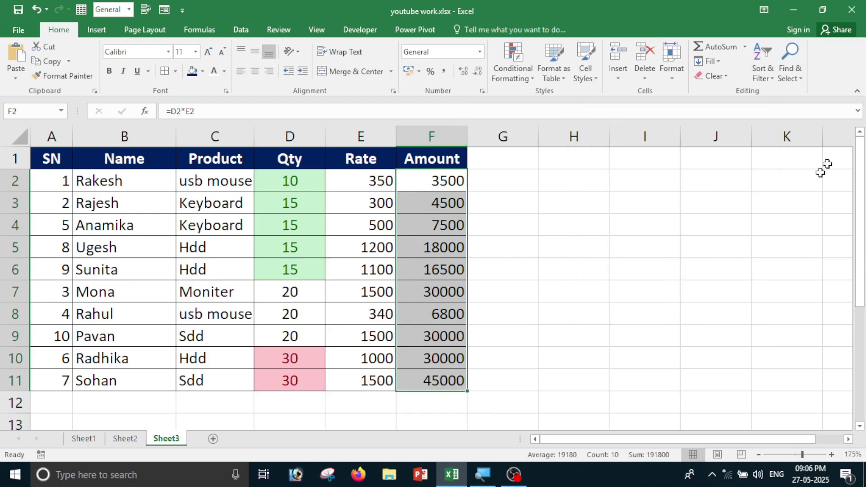
Choose Blanks in Go To Special but cancel without applying.
click(777, 68)
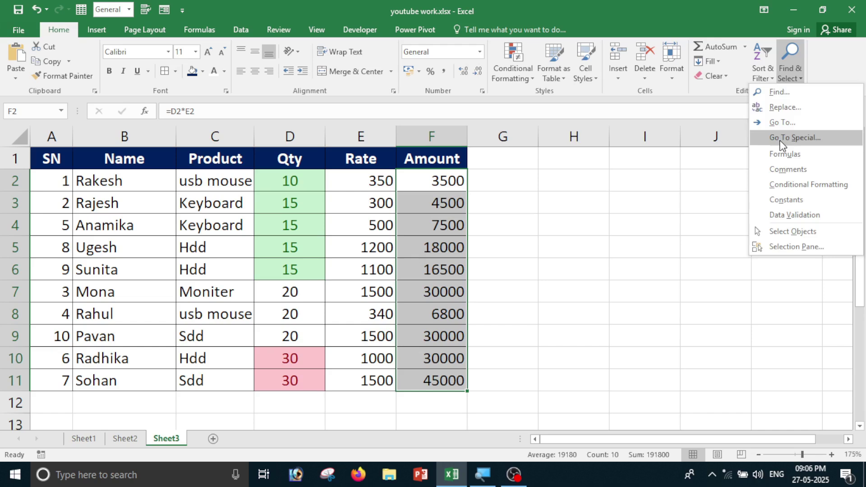
click(787, 138)
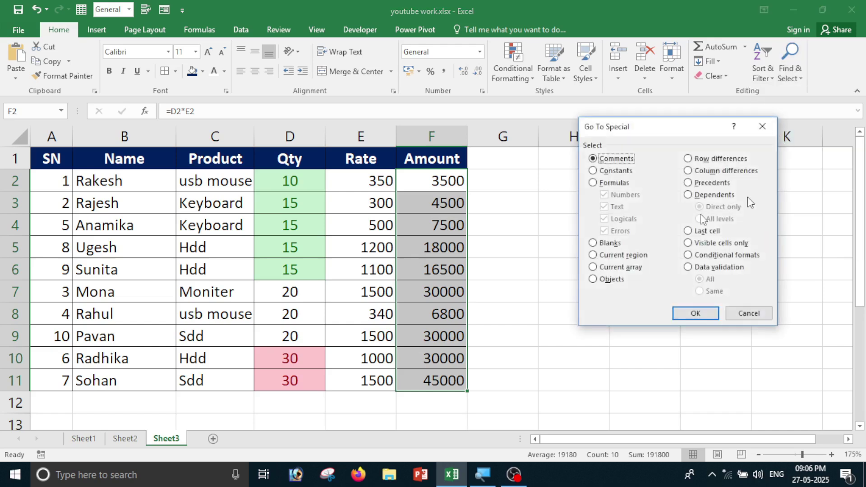
click(594, 244)
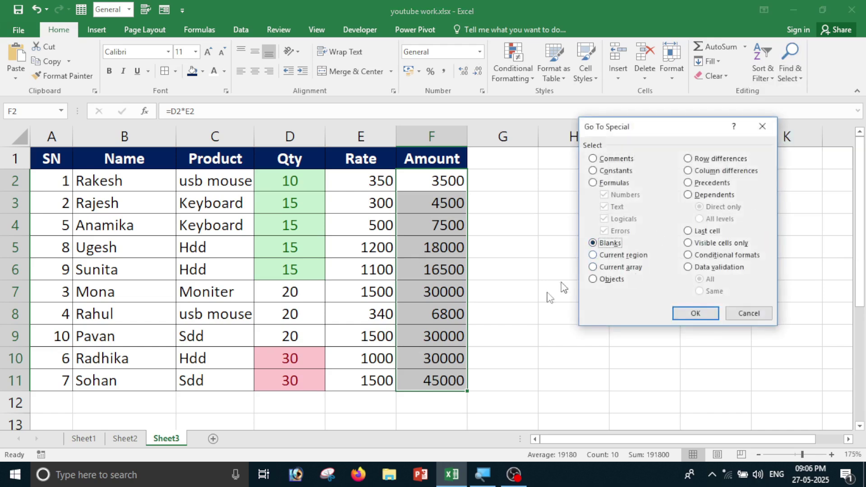
click(749, 313)
click(722, 357)
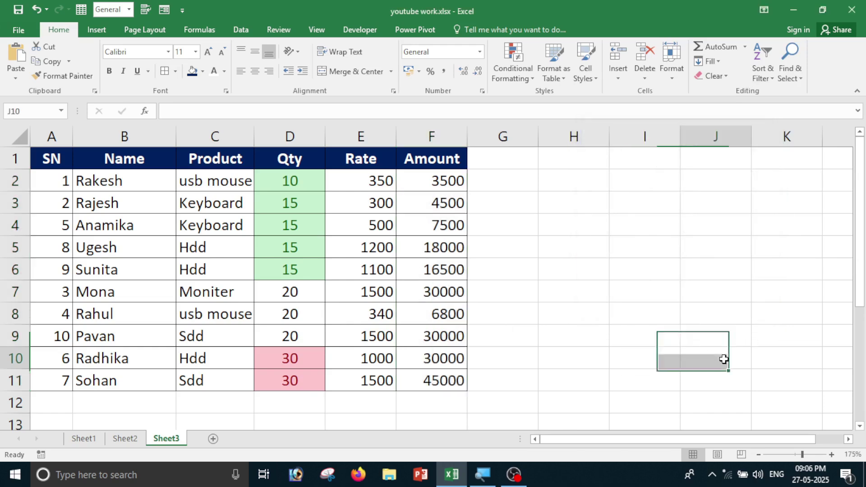
Clear the values in Qty cells D7, D4, D8 and Rate cells E4, E8.
click(302, 295)
key(Delete)
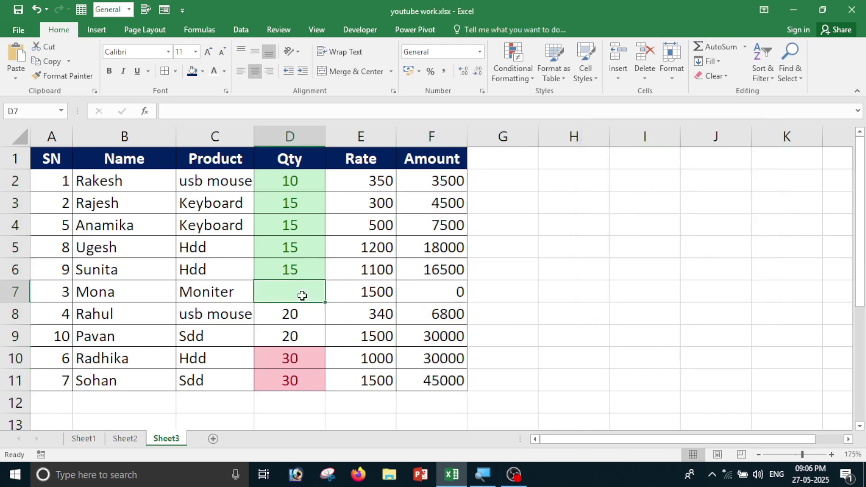
click(373, 227)
key(Delete)
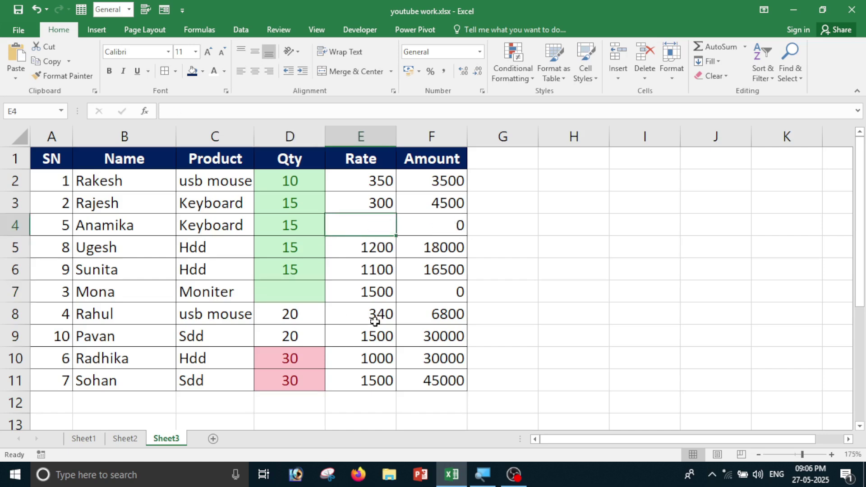
click(375, 319)
key(Delete)
click(298, 229)
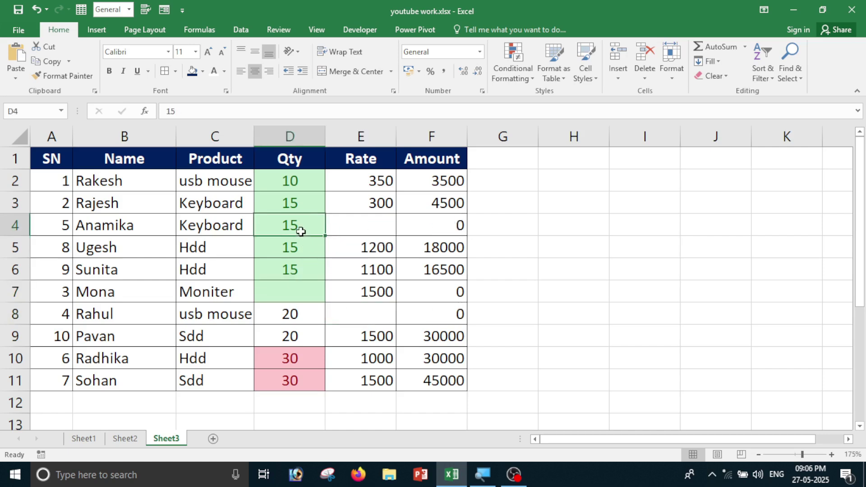
key(Delete)
click(300, 311)
key(Delete)
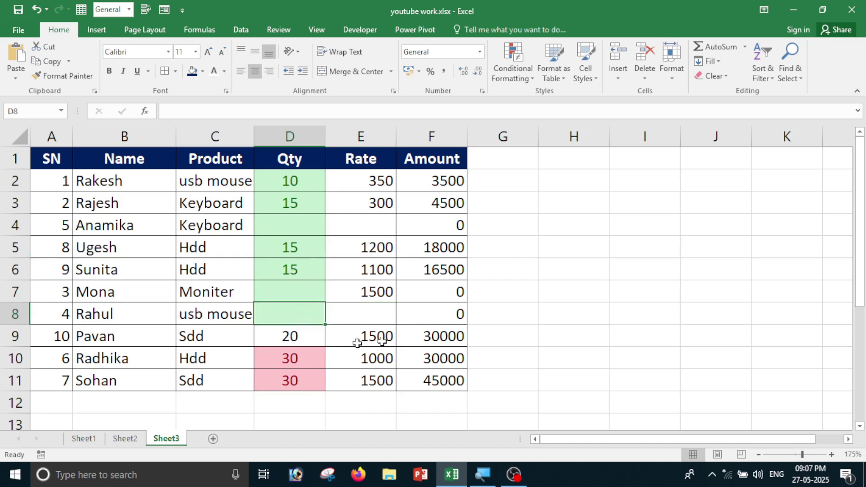
click(539, 297)
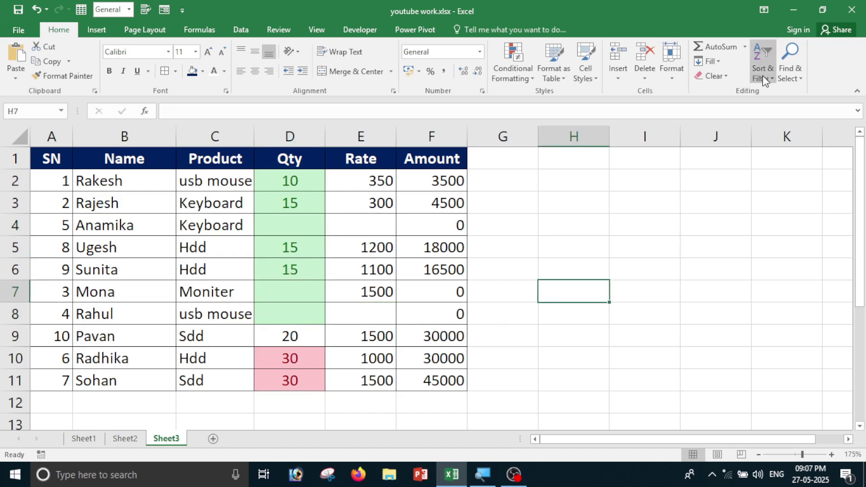
Select the blank cells via Go To Special > Blanks, then undo to restore 20 in D8.
click(789, 67)
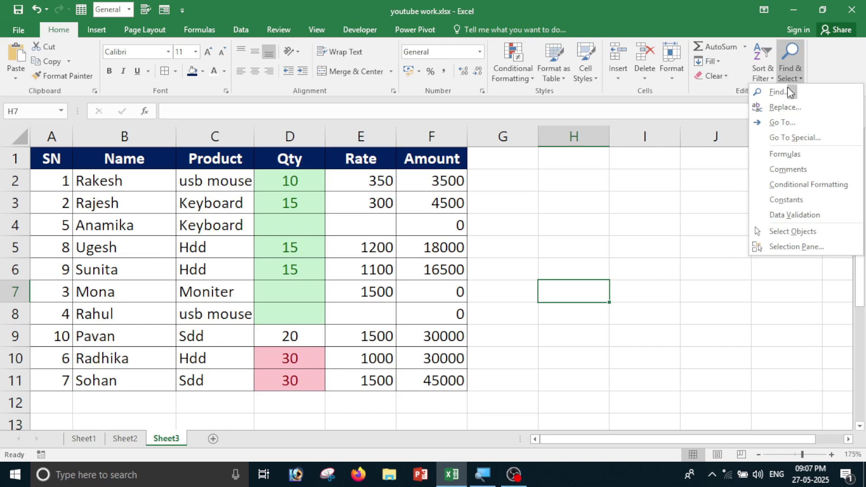
click(795, 138)
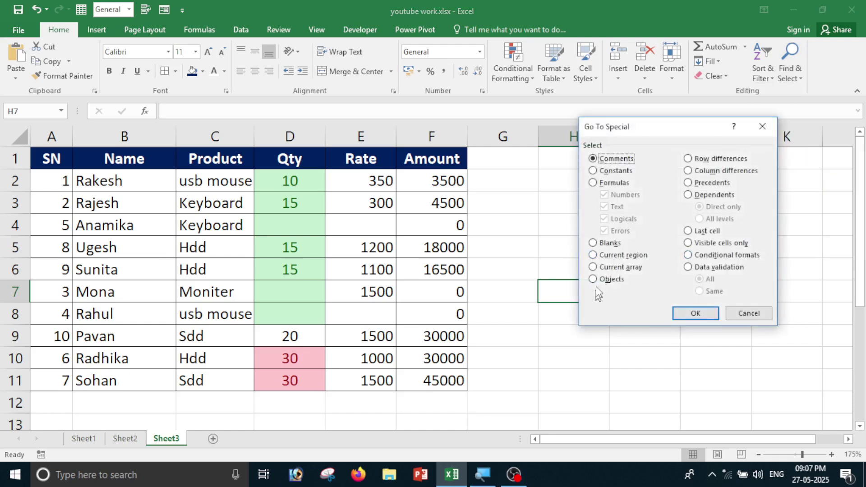
click(593, 243)
click(695, 313)
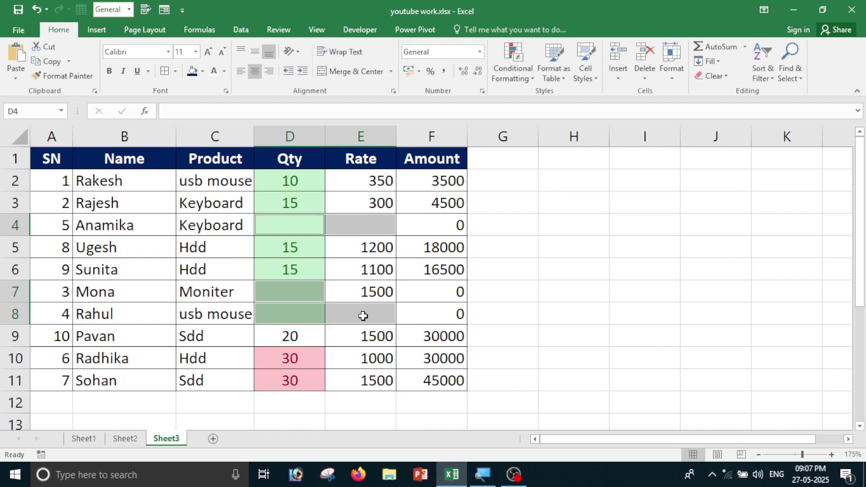
key(ctrl+z)
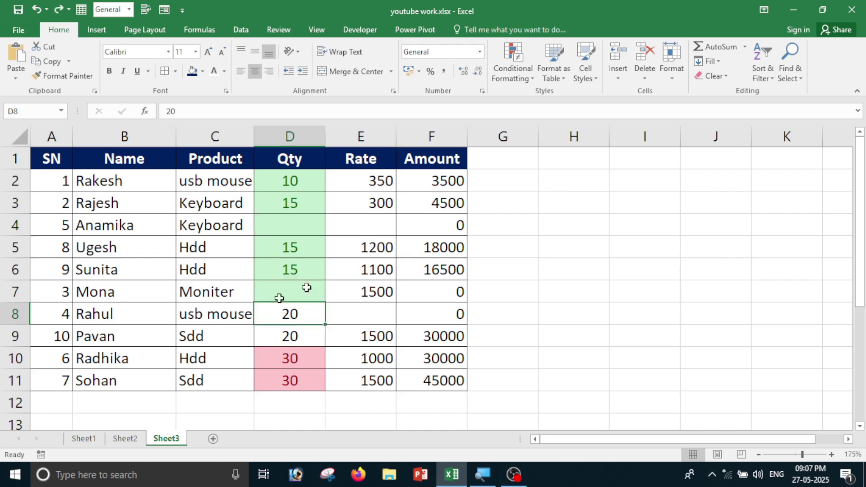
click(471, 336)
click(368, 292)
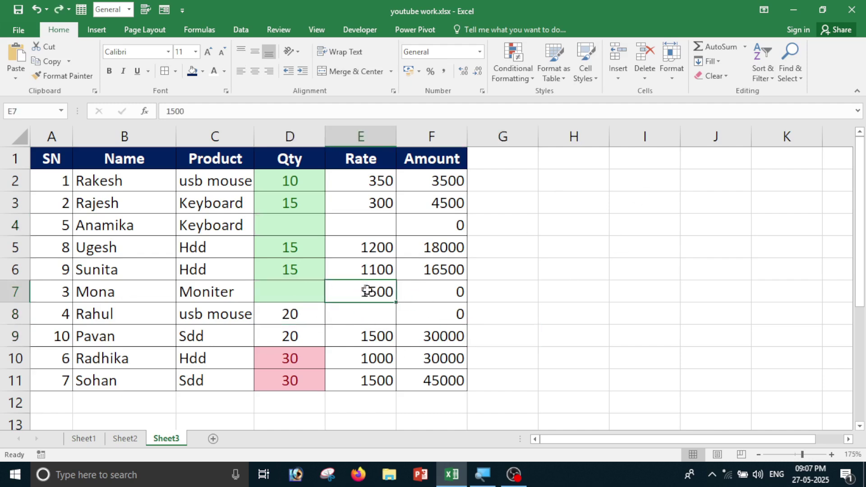
Add the comment 'f dfsdsdf' to cell E7 and move its box right of the table.
right_click(356, 294)
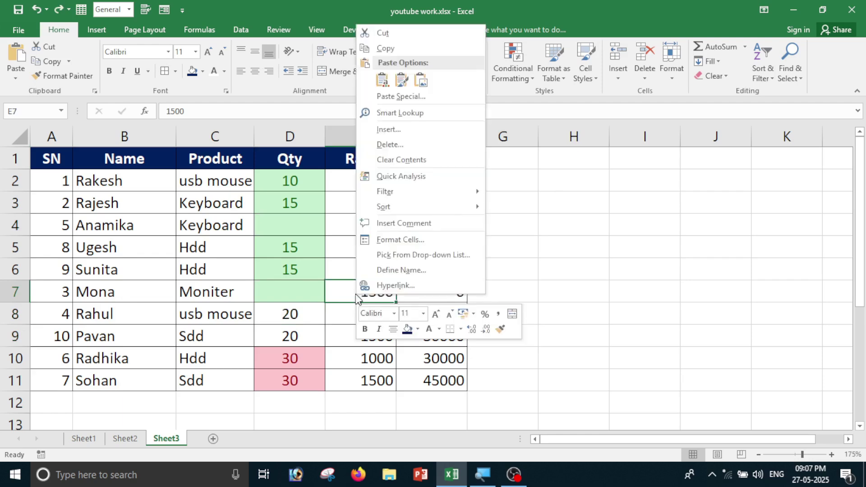
click(396, 224)
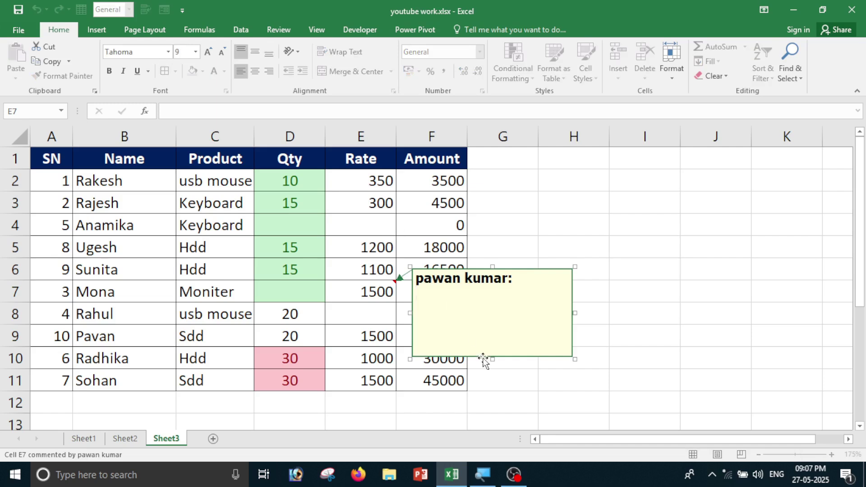
text(f dfsdsdf)
click(668, 274)
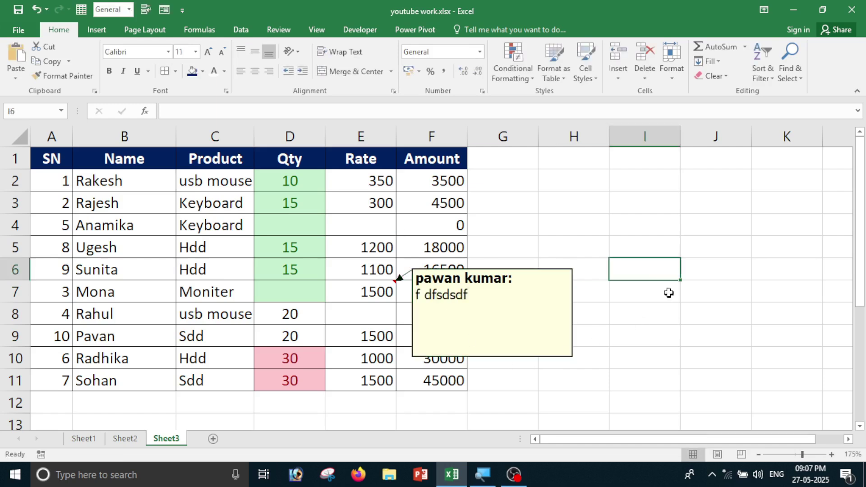
click(504, 271)
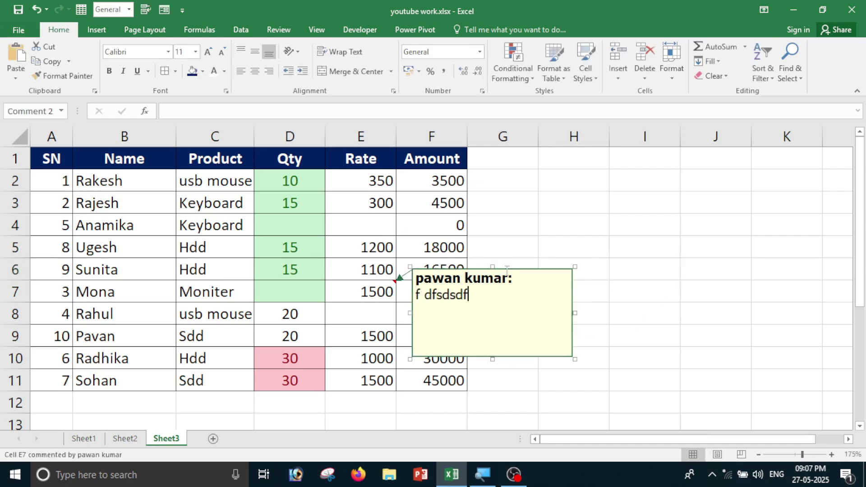
drag(522, 271, 661, 267)
click(617, 209)
Locate E7's comment with Go To Special > Comments, then reopen and cancel the dialog.
click(791, 68)
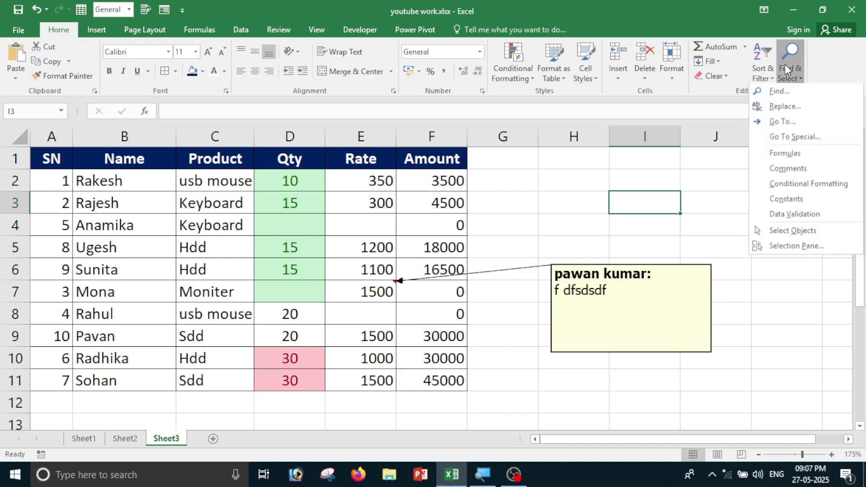
click(787, 141)
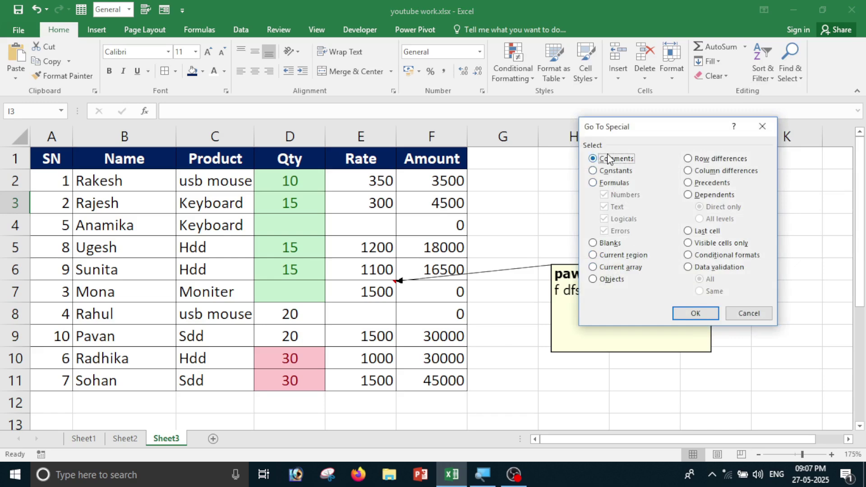
click(704, 315)
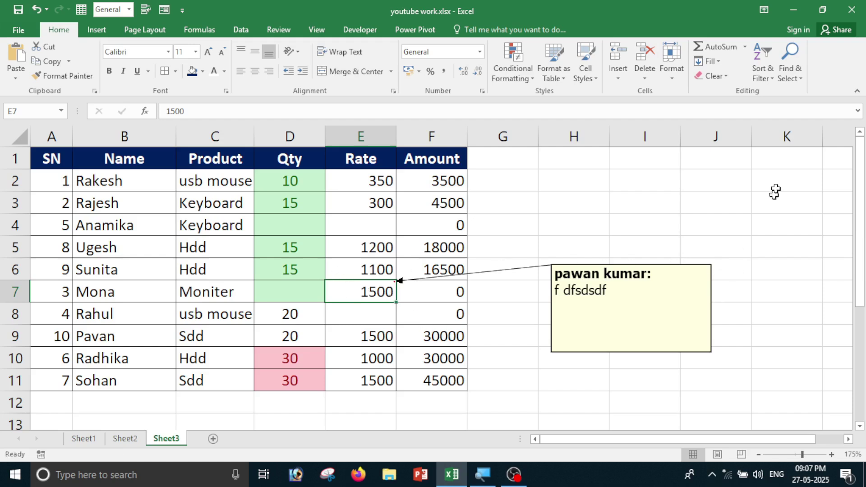
click(787, 80)
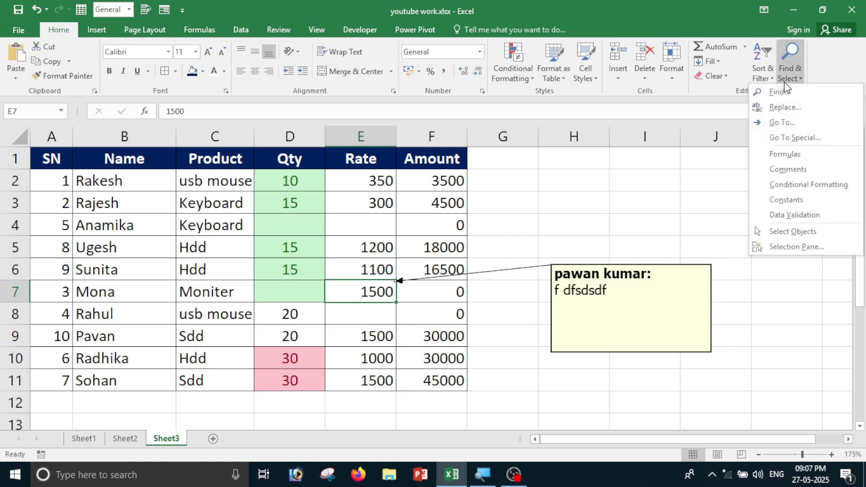
click(794, 139)
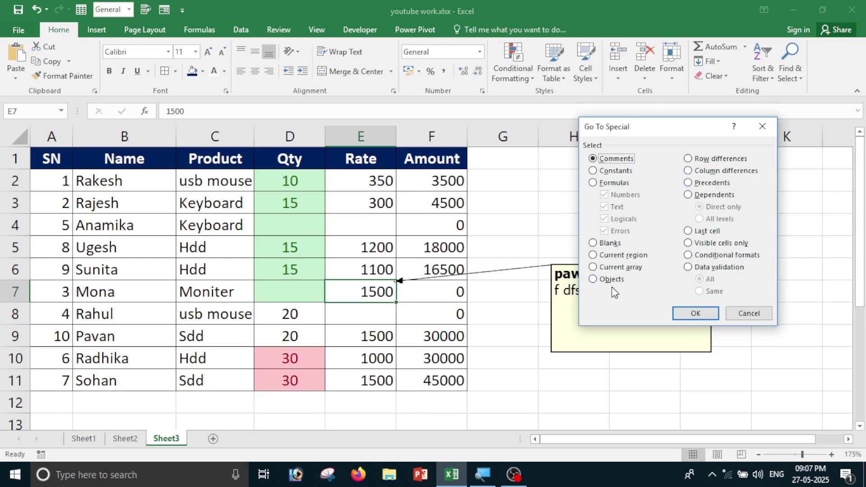
click(749, 313)
click(720, 359)
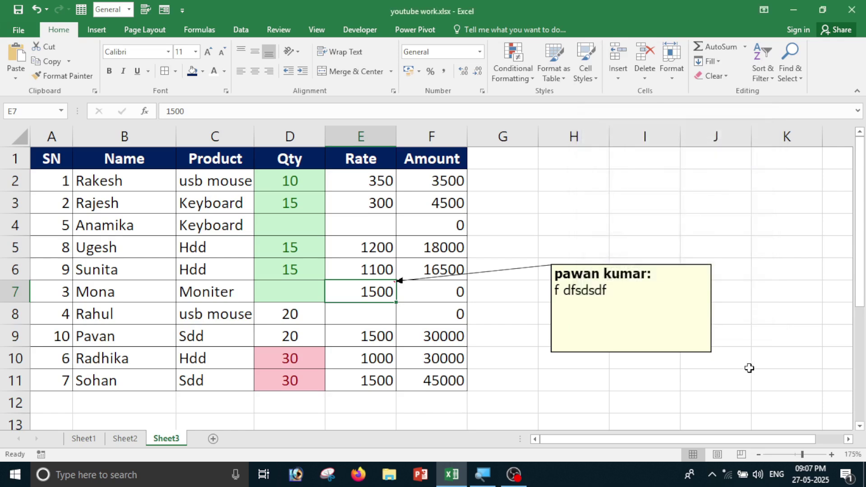
Insert the kissing-emoji and floral clipart pictures into Sheet3.
click(97, 30)
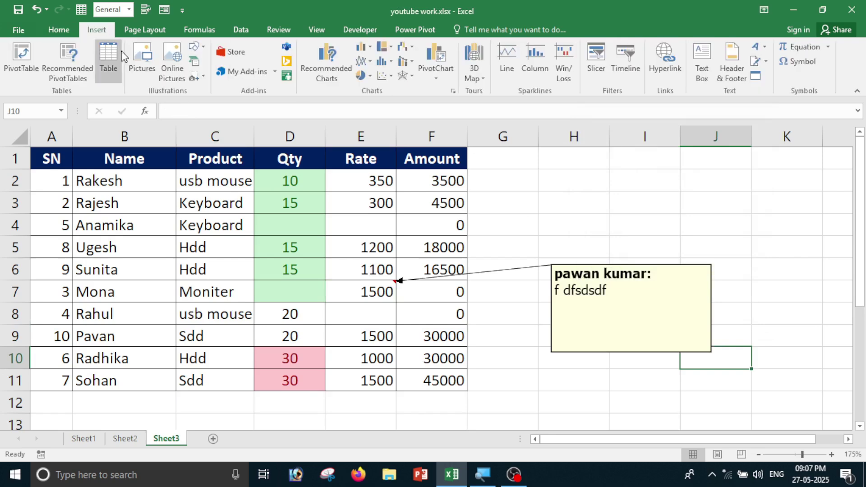
click(138, 66)
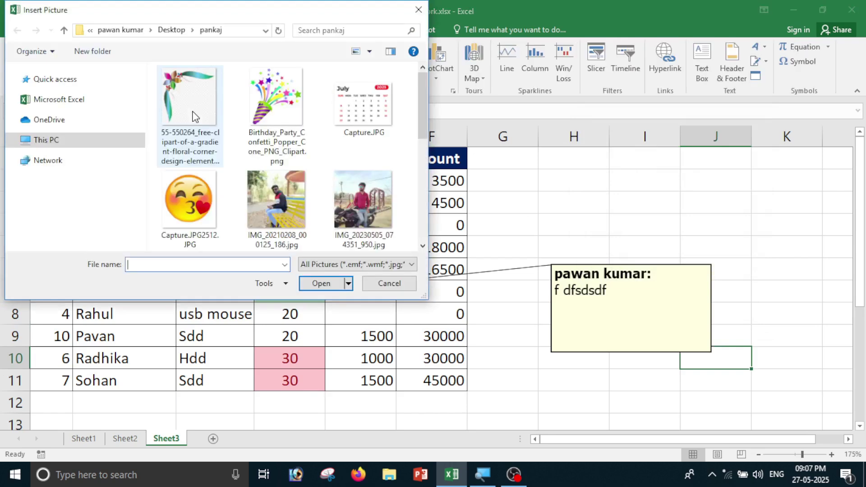
click(201, 196)
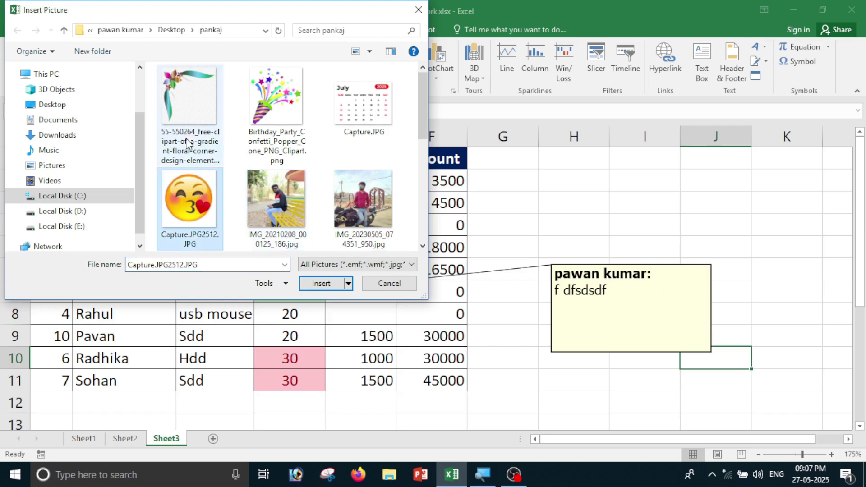
ctrl+click(190, 114)
click(316, 288)
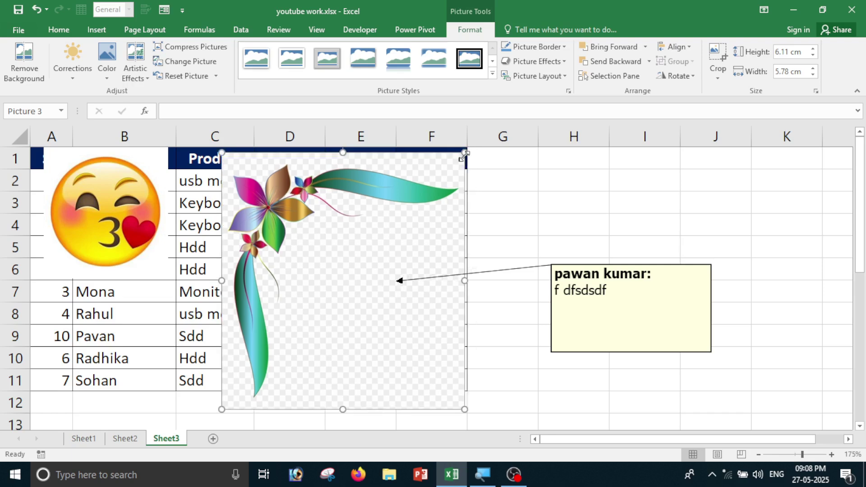
Shrink the floral picture to about 4 cm, reposition both pictures, and delete E7's comment.
drag(465, 154, 386, 235)
drag(364, 274, 394, 260)
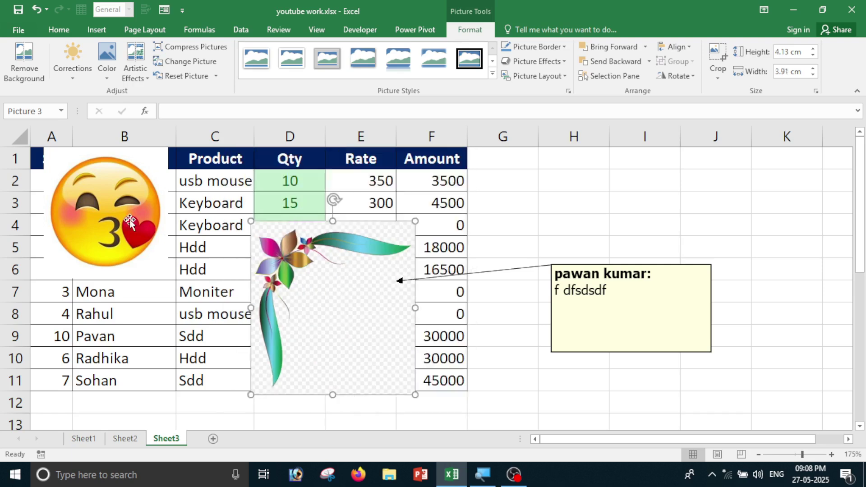
drag(132, 230, 156, 311)
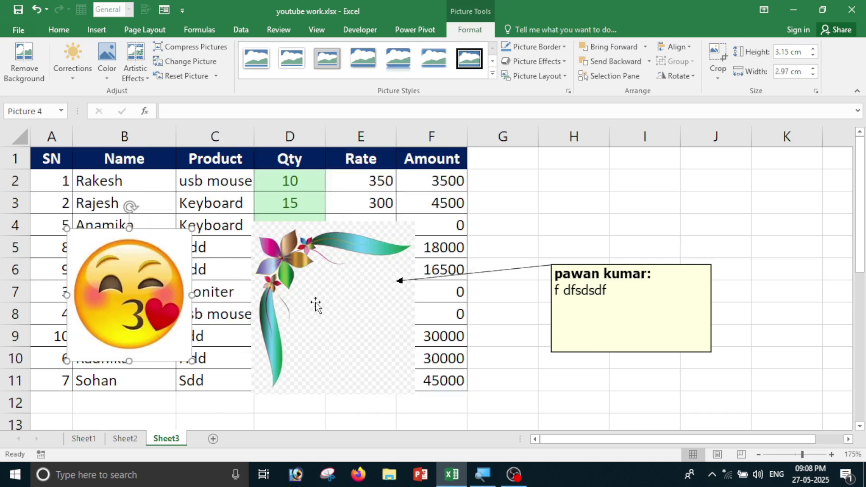
drag(316, 305, 330, 263)
drag(321, 226, 677, 266)
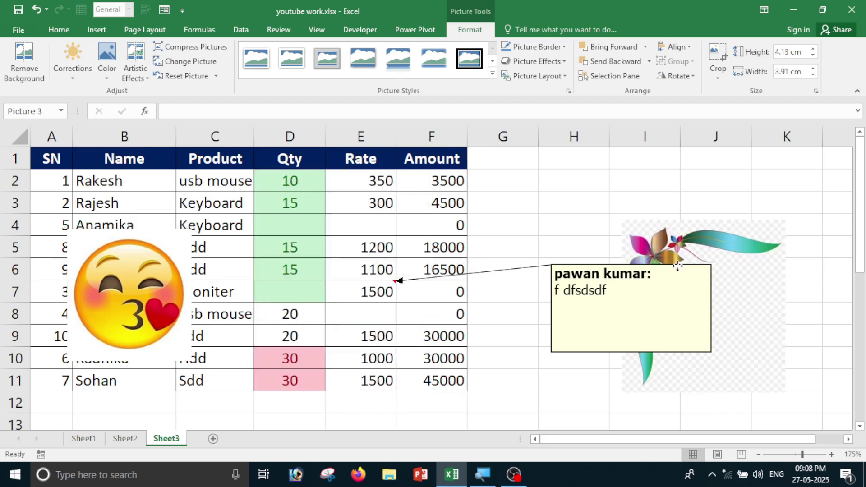
right_click(374, 296)
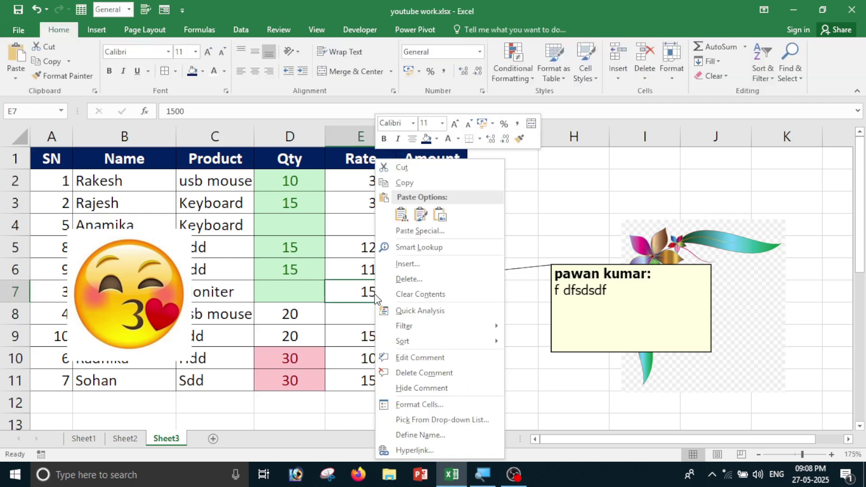
click(384, 373)
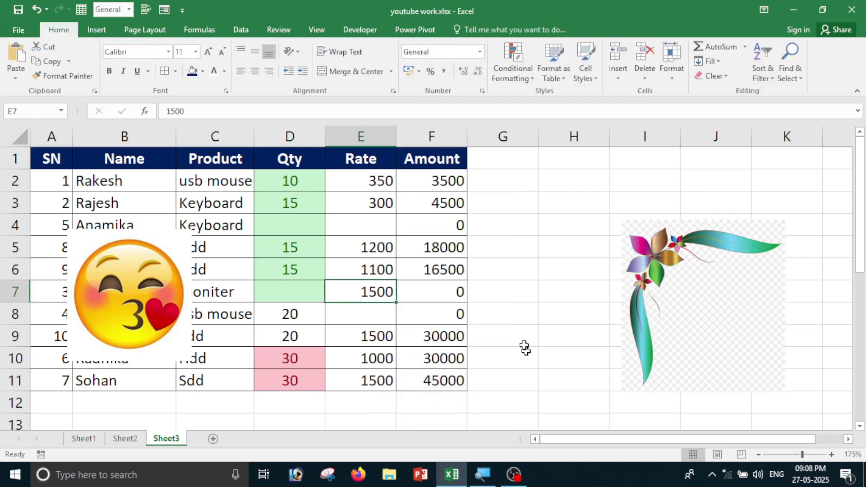
Move the emoji picture right and the flower picture over columns G–H.
drag(120, 291, 365, 270)
click(702, 309)
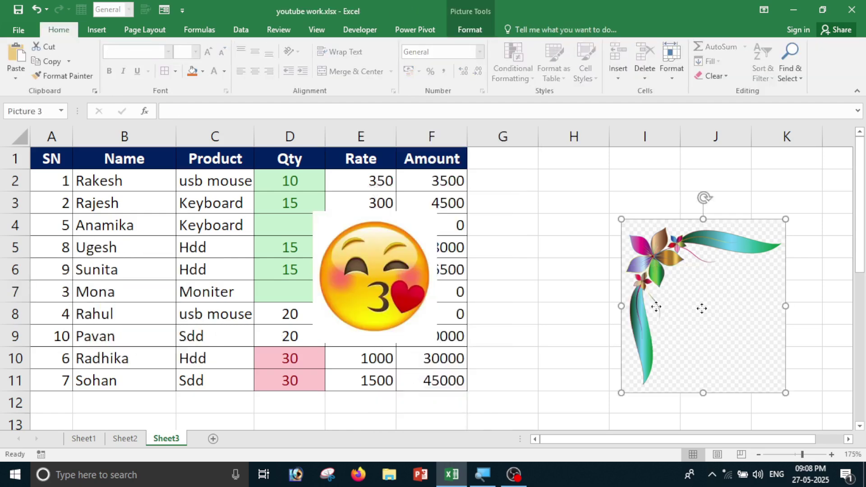
drag(702, 308, 580, 288)
click(776, 281)
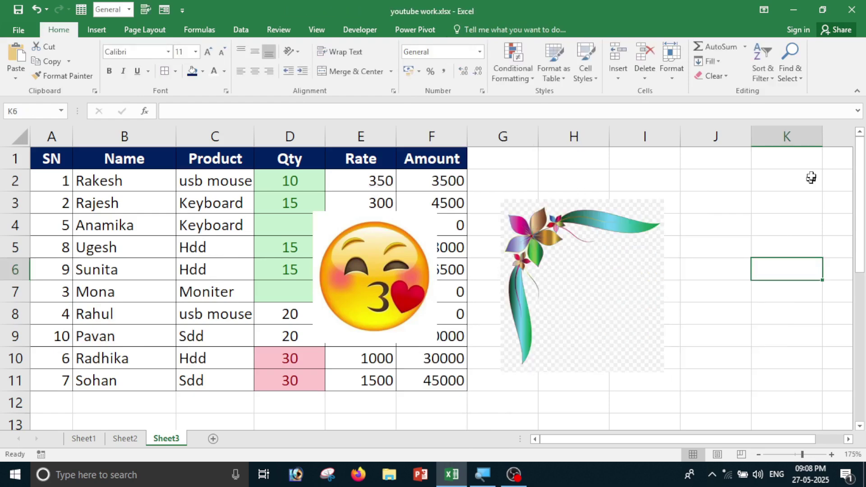
Select every picture with Go To Special > Objects, then reopen and cancel the dialog.
click(790, 67)
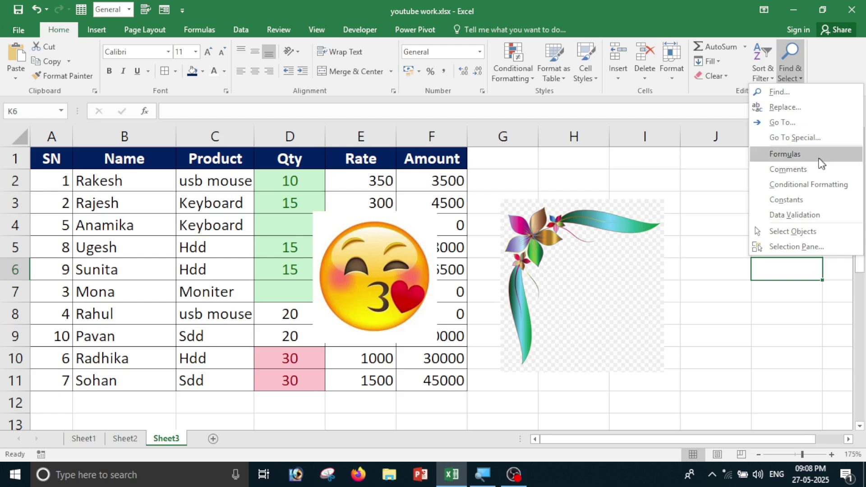
click(794, 137)
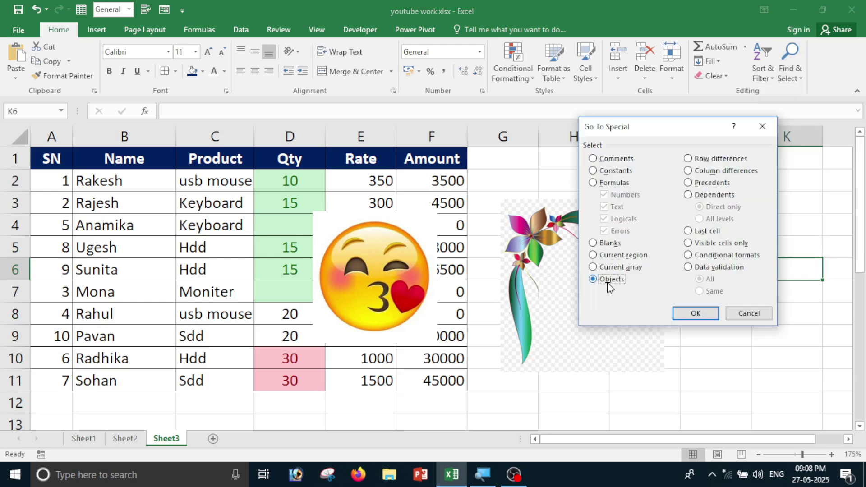
click(703, 311)
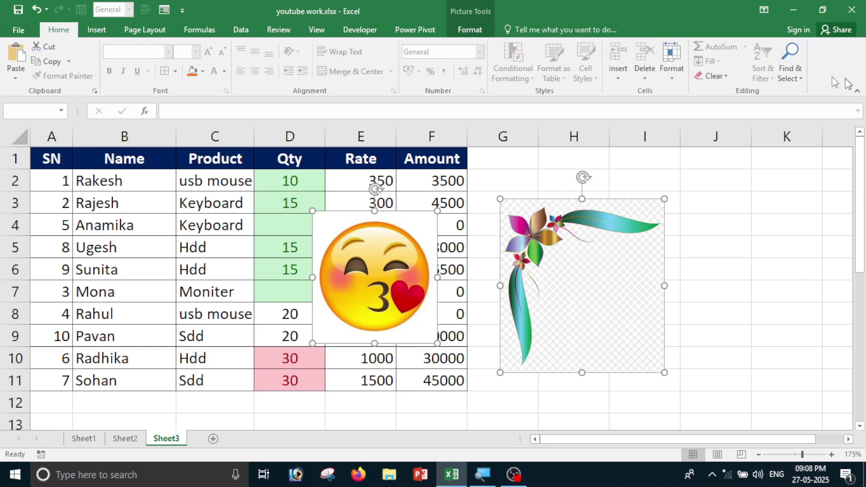
click(791, 87)
click(790, 134)
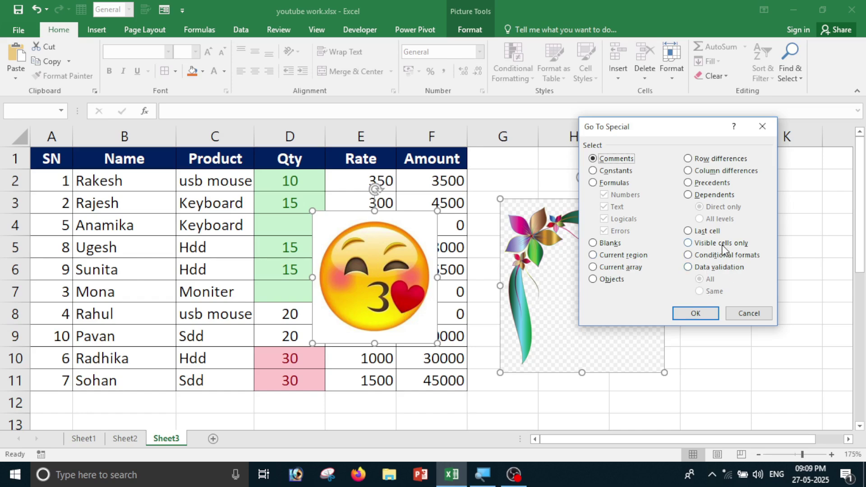
click(749, 314)
Move the emoji picture over columns J–K, clear of the table.
click(800, 84)
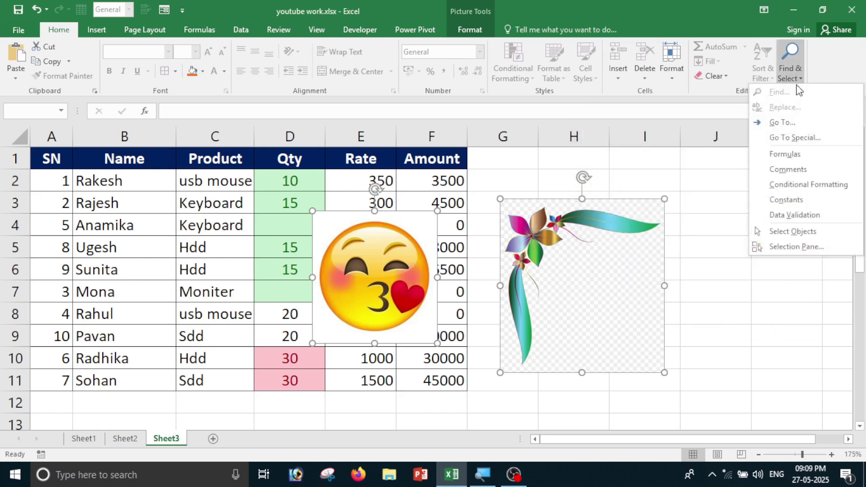
click(795, 138)
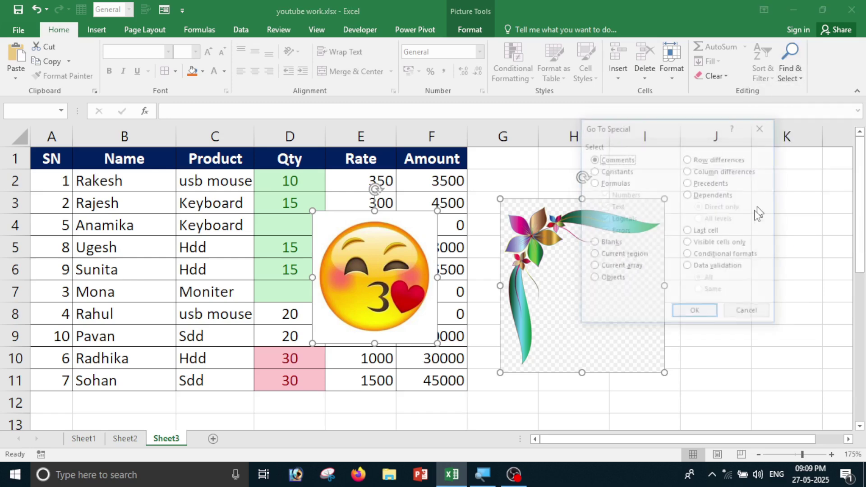
click(758, 311)
click(843, 264)
drag(498, 319, 775, 318)
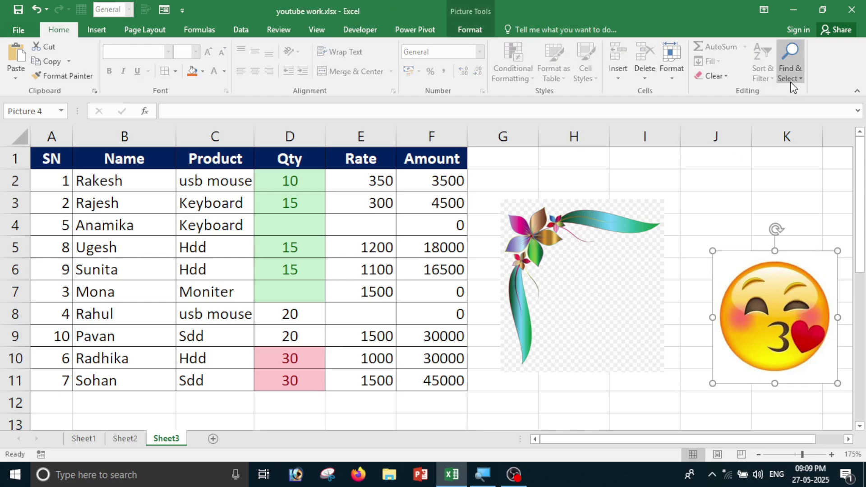
Select the formula cells F2:F11, then search for commented cells and find none.
click(791, 68)
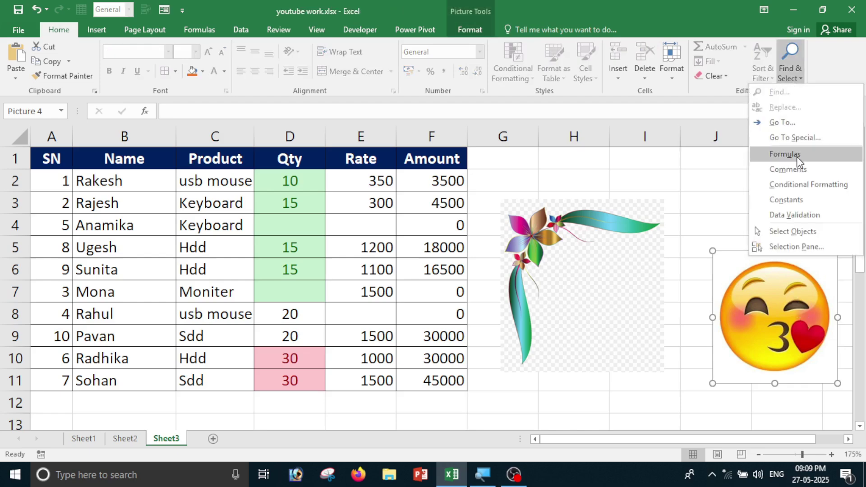
click(785, 154)
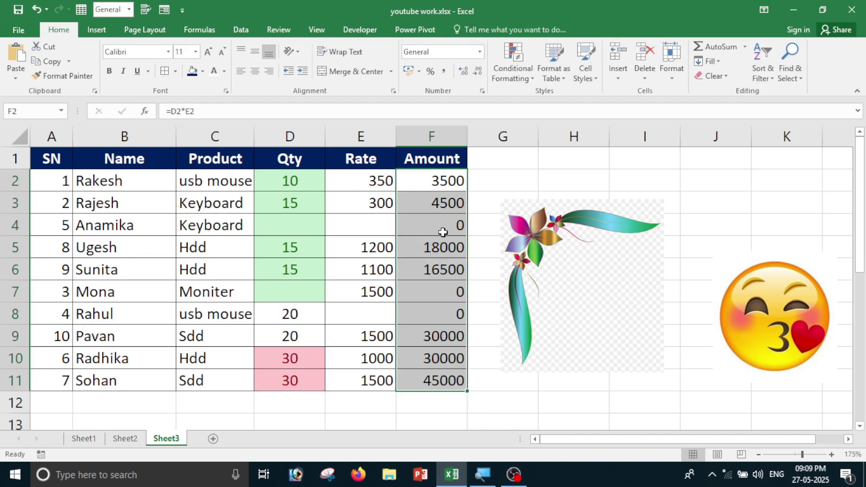
click(761, 78)
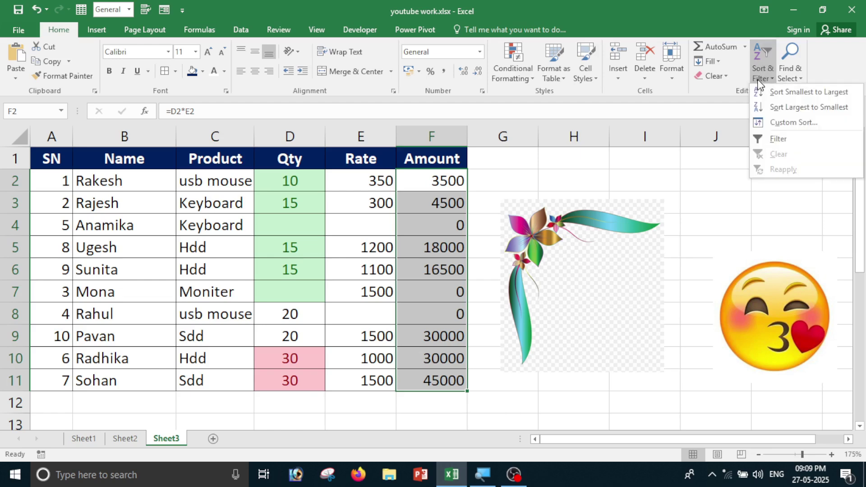
click(797, 80)
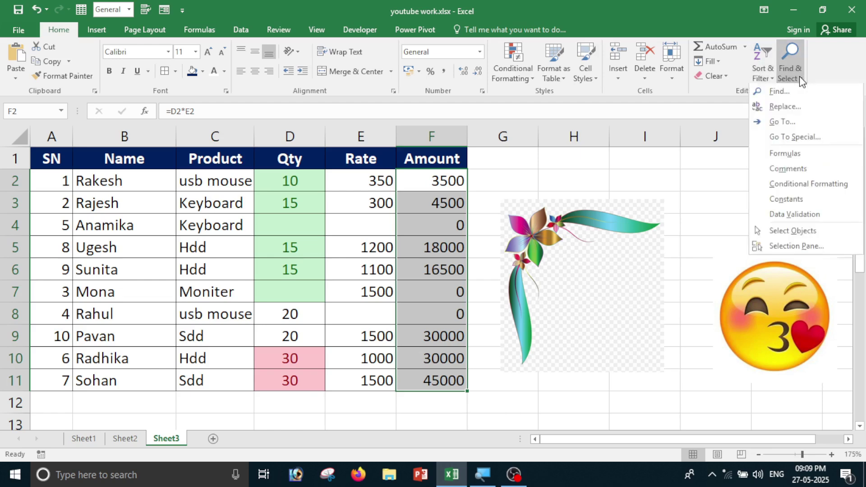
click(799, 173)
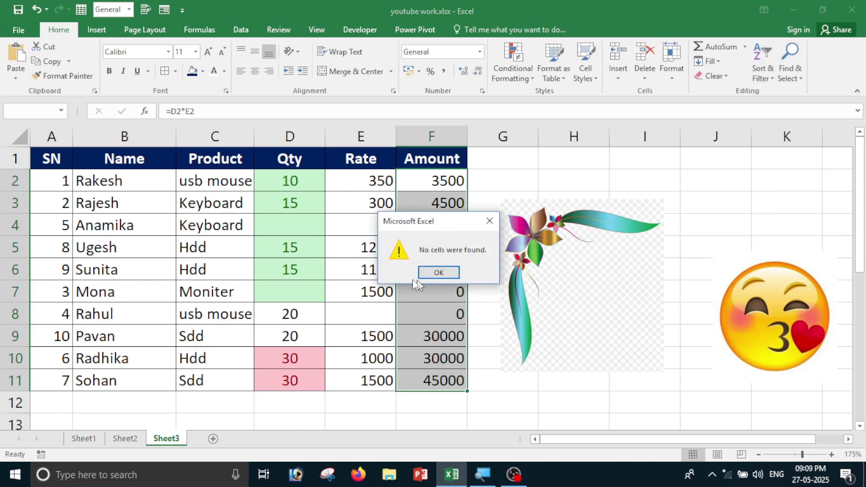
click(436, 272)
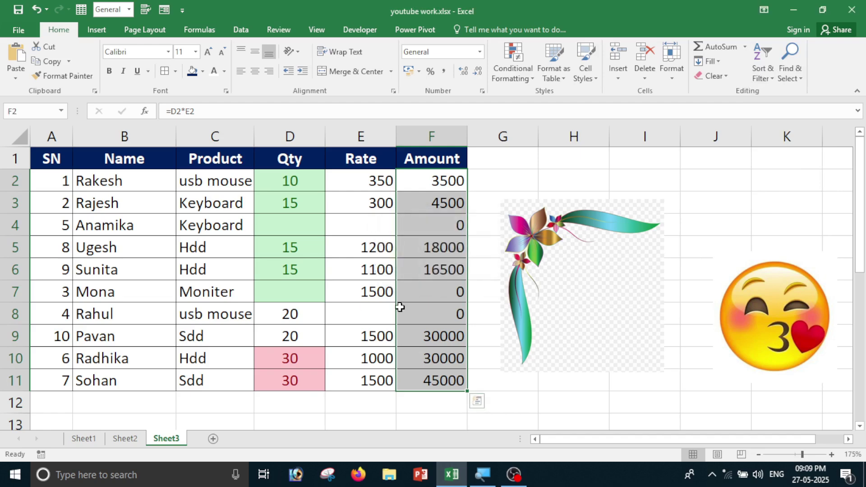
Select the conditionally formatted cells D2:D11, then switch on Select Objects.
click(795, 80)
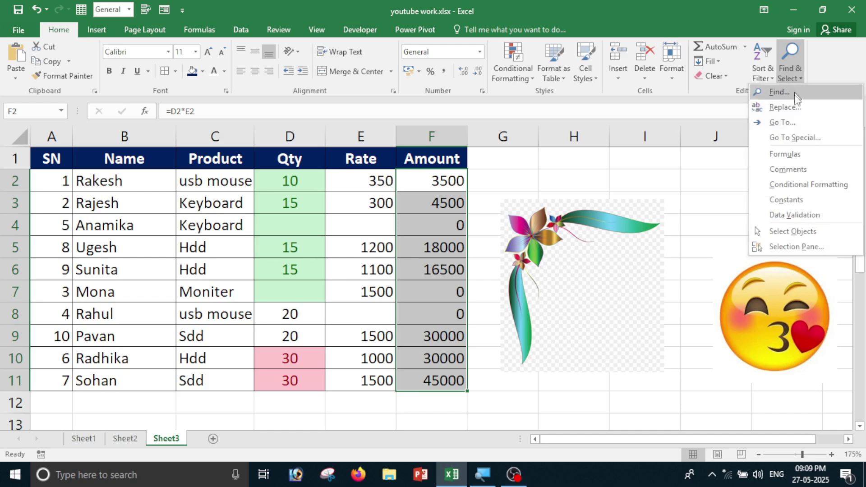
click(796, 185)
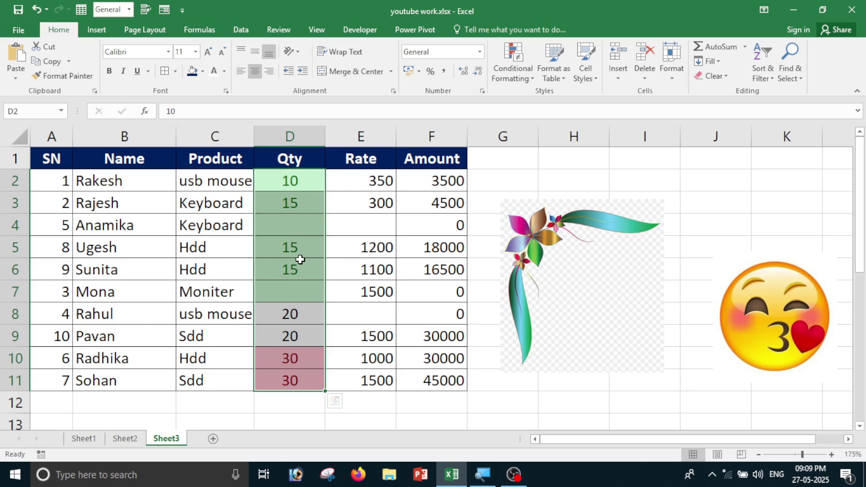
click(793, 73)
click(794, 230)
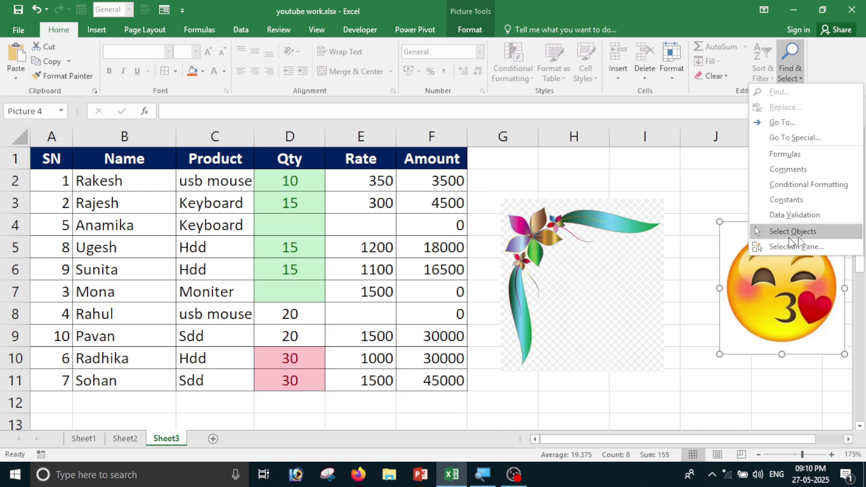
Click the flower and emoji pictures directly, then return the selection to cell I11.
click(716, 395)
click(688, 379)
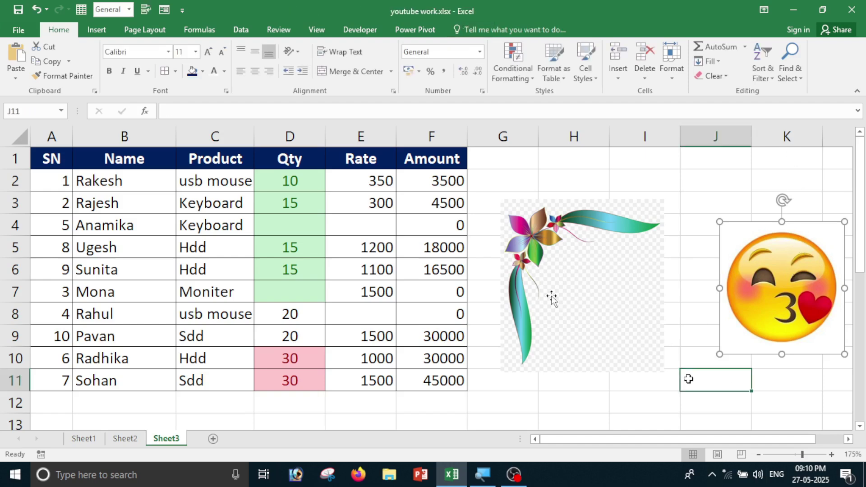
click(552, 298)
click(724, 294)
click(650, 382)
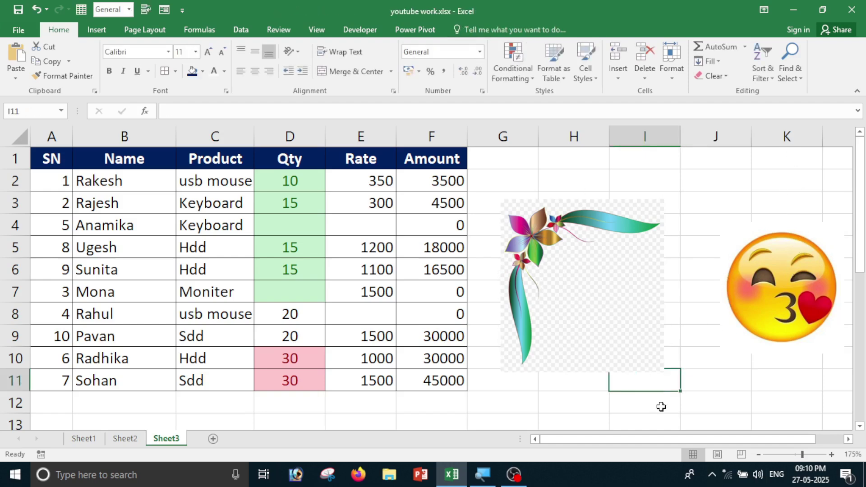
Turn on Select Objects, pick each picture, and drag selection boxes over column C.
click(791, 67)
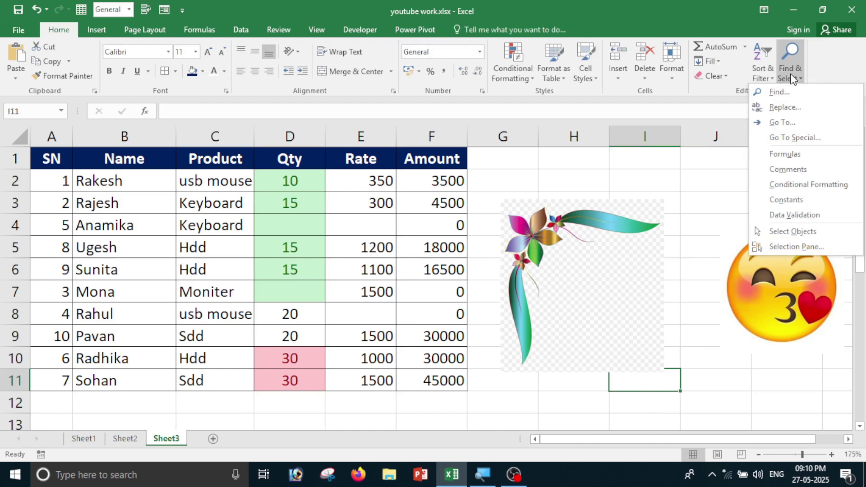
click(808, 232)
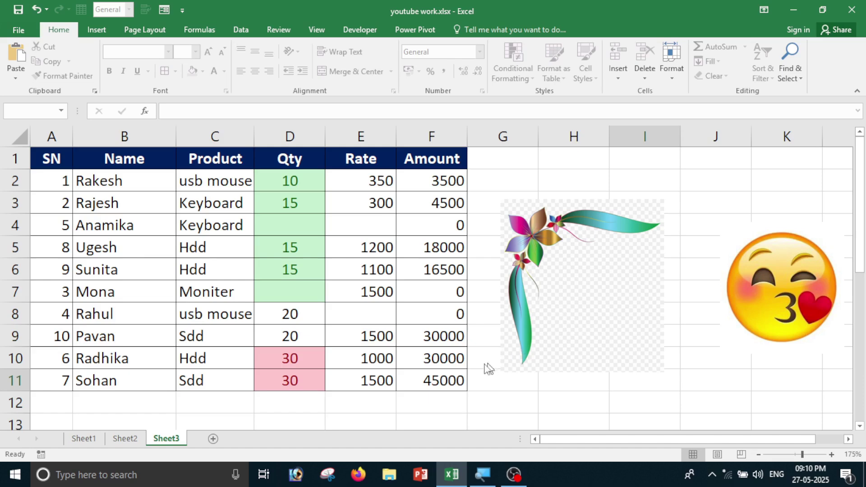
click(545, 282)
click(763, 277)
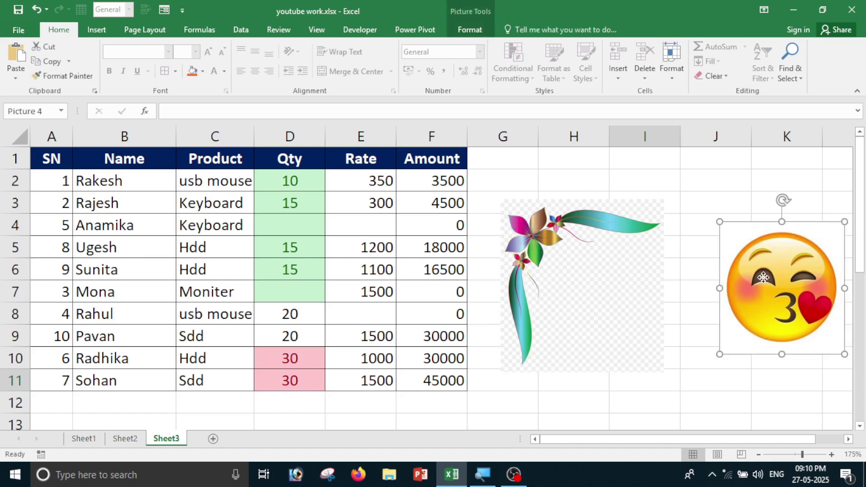
click(589, 284)
click(779, 286)
click(416, 250)
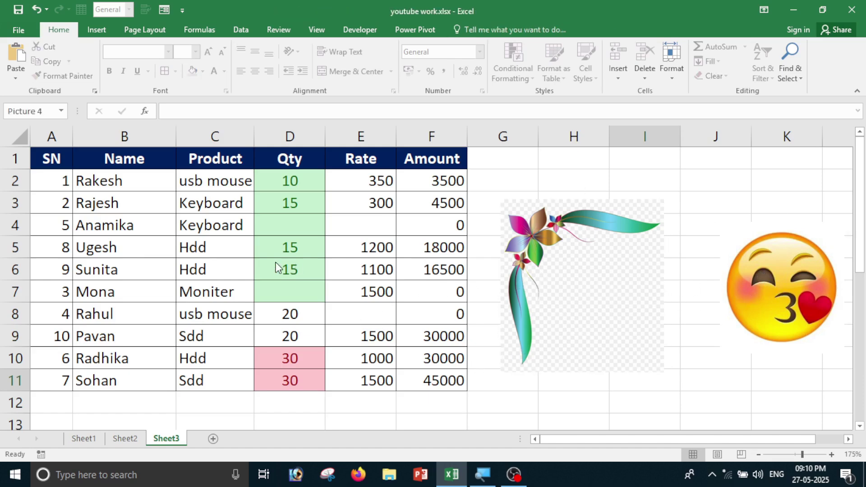
drag(216, 248, 222, 278)
drag(136, 223, 209, 344)
Alternate selecting the flower and emoji pictures, then cancel the selection with Escape.
click(552, 245)
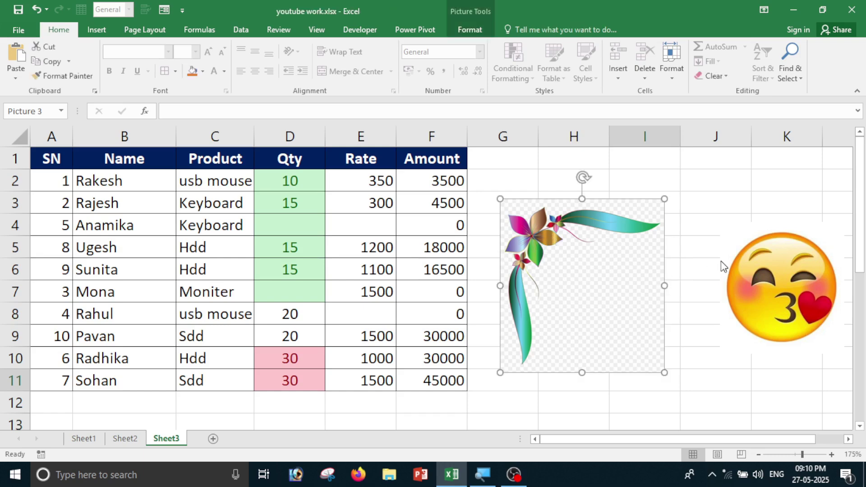
click(789, 276)
click(675, 285)
click(803, 271)
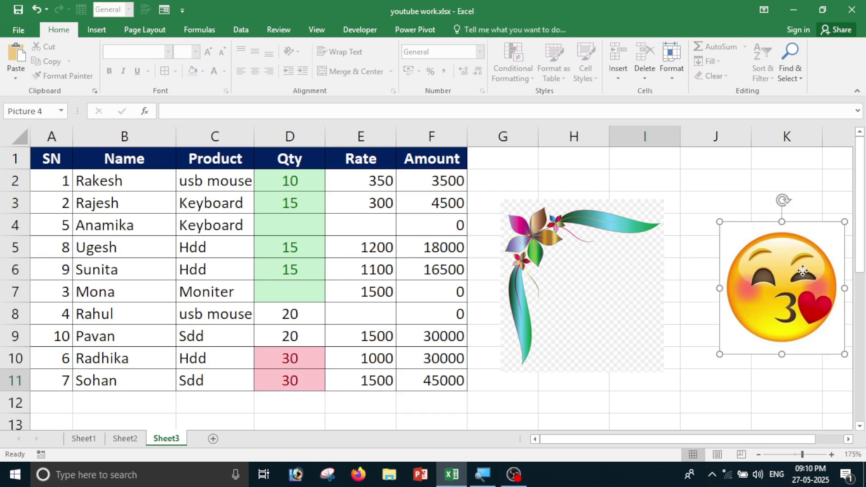
click(619, 274)
click(790, 276)
click(594, 296)
click(749, 292)
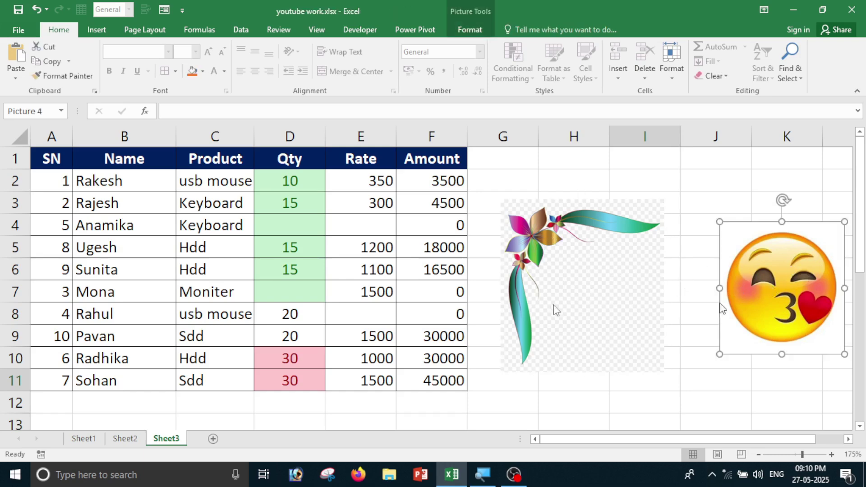
key(Escape)
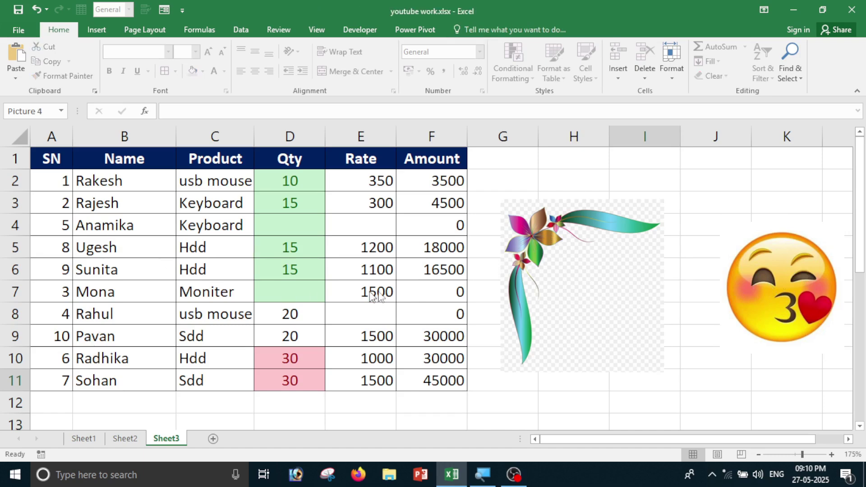
Select the flower and emoji pictures once more, then turn Select Objects off.
click(605, 319)
click(745, 280)
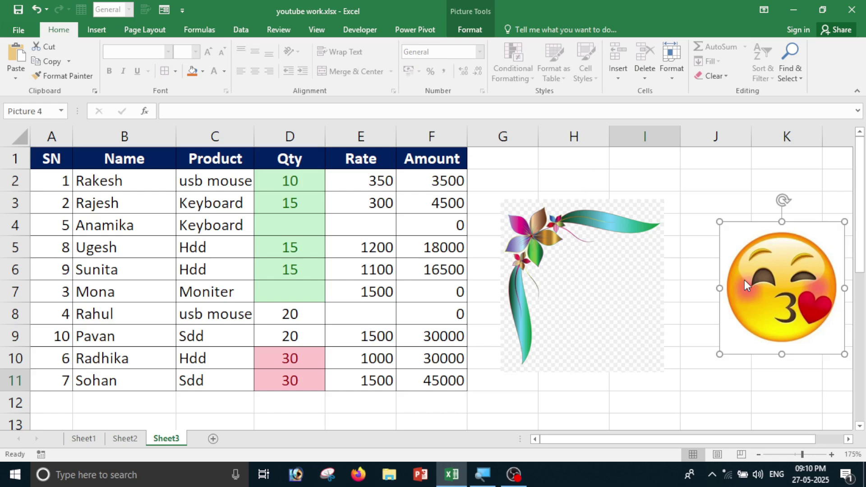
click(799, 82)
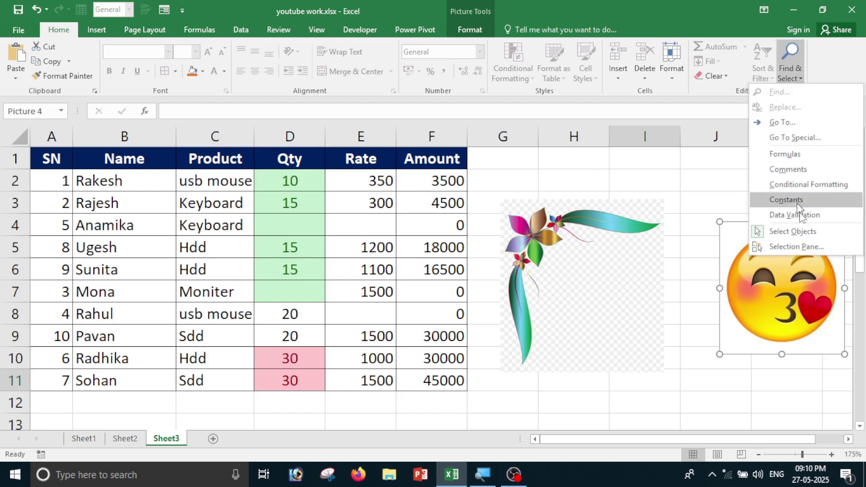
click(785, 336)
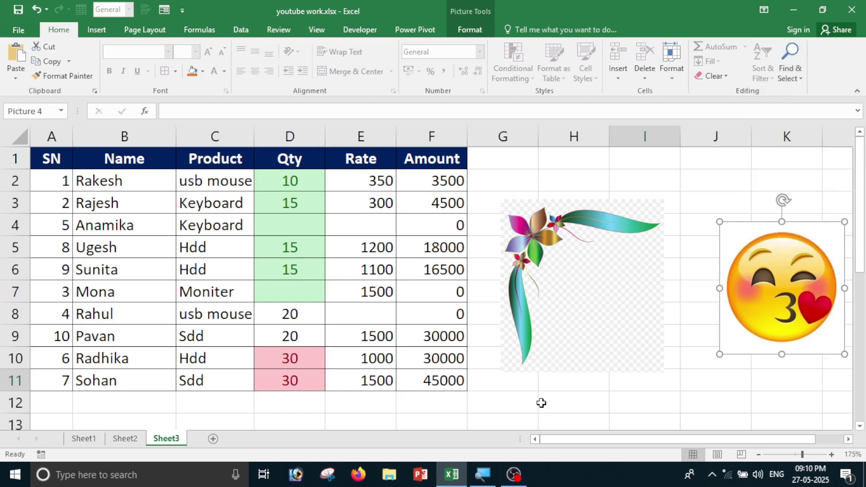
Select ordinary cells D9, B9, B6, C4 and D6 in the table.
click(307, 342)
click(135, 336)
click(163, 269)
click(180, 225)
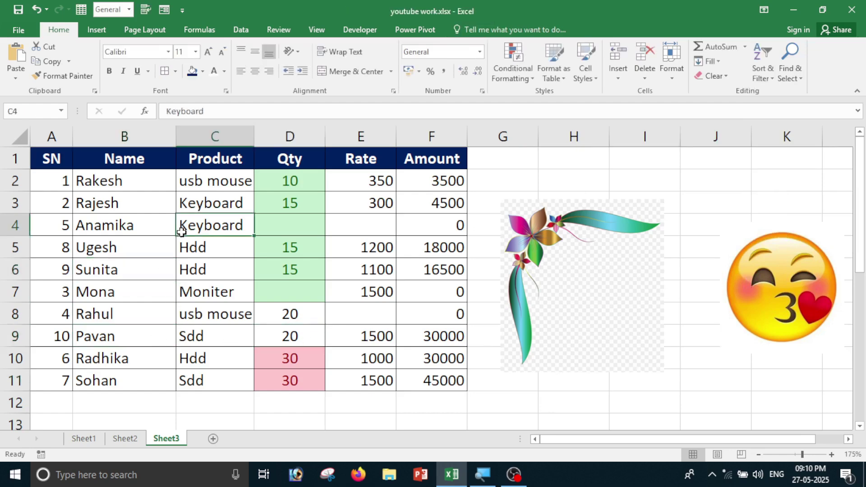
click(322, 277)
Select the flower and emoji pictures by clicking, and reopen the Find & Select menu.
click(571, 299)
click(786, 296)
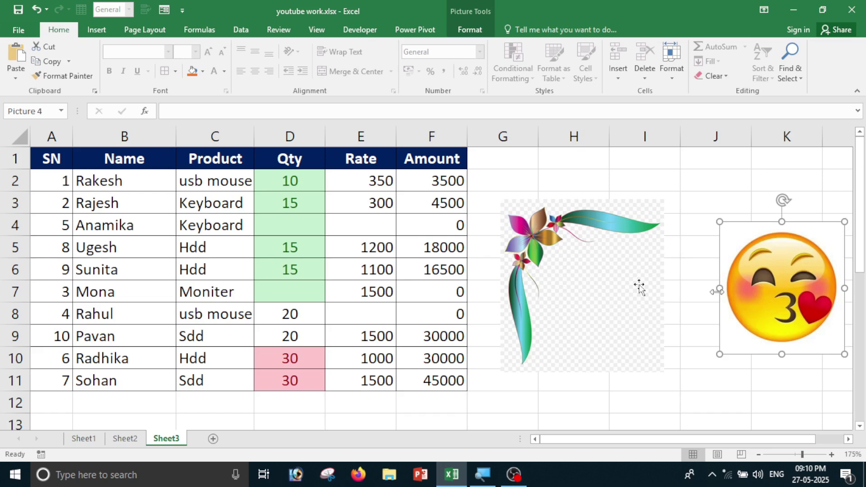
click(604, 292)
click(772, 292)
click(782, 75)
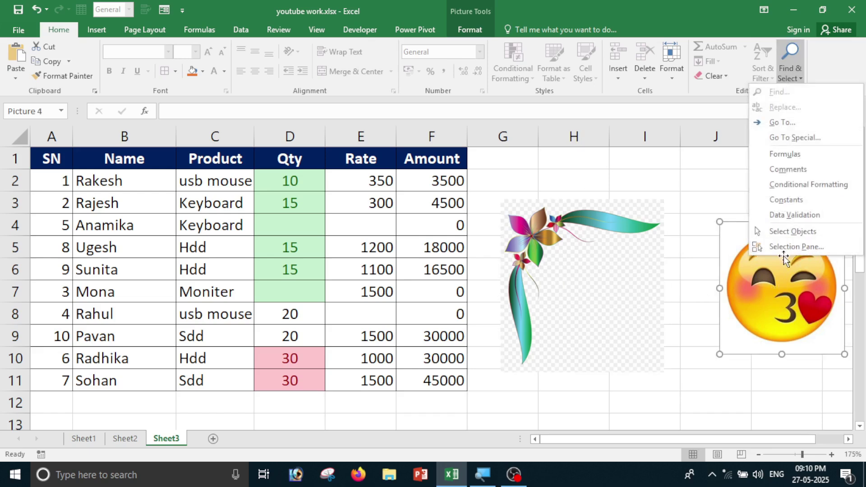
In the Selection Pane, select Picture 3 and drag the flower picture over columns A–C.
click(809, 250)
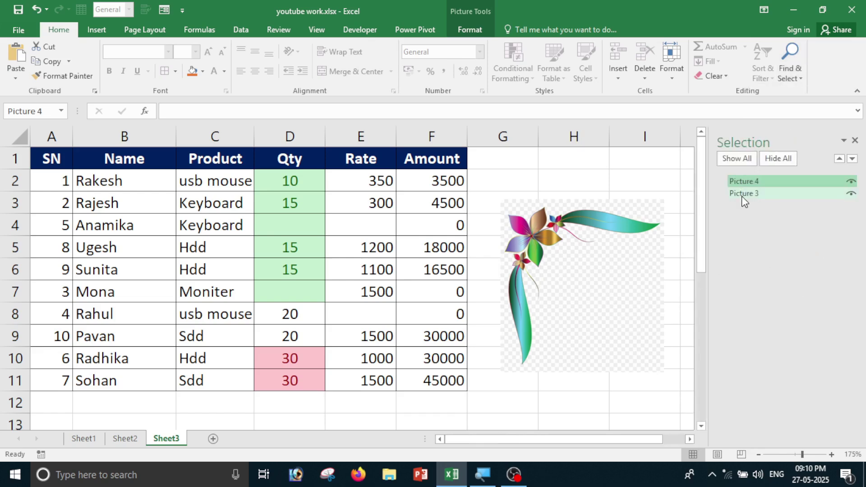
click(746, 185)
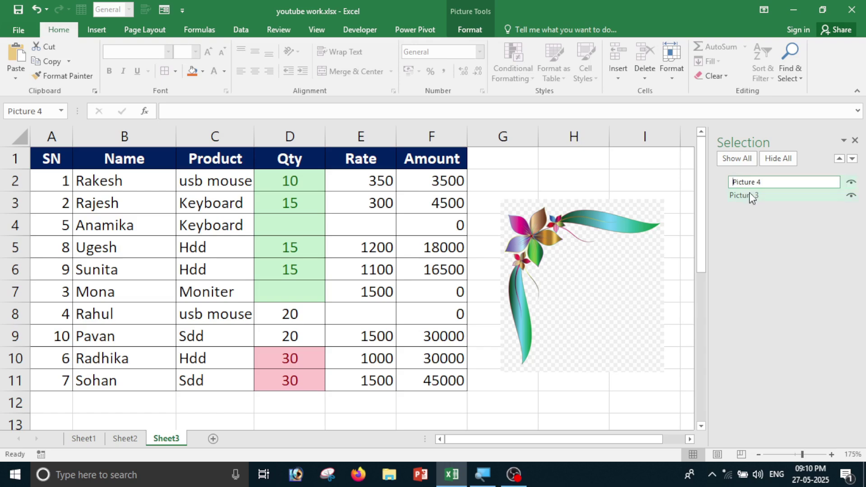
click(748, 194)
drag(602, 251, 157, 231)
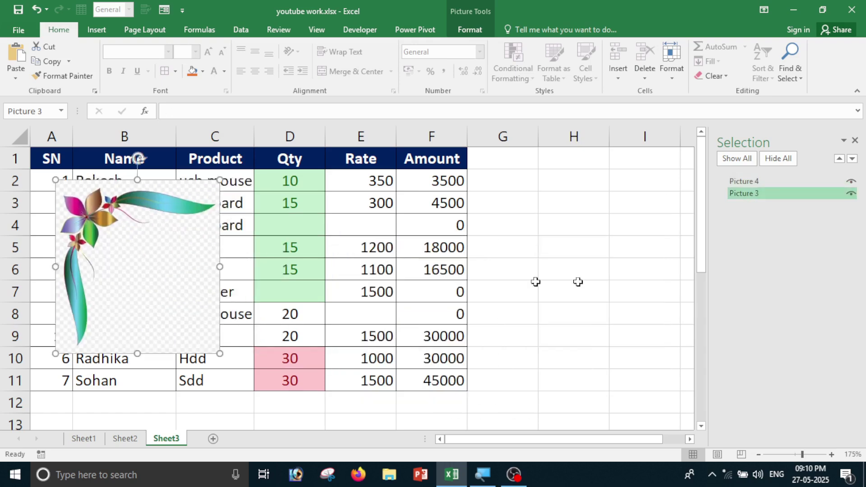
Close the Selection Pane and drag the emoji picture onto columns D–F.
click(844, 141)
click(855, 140)
click(855, 140)
click(774, 294)
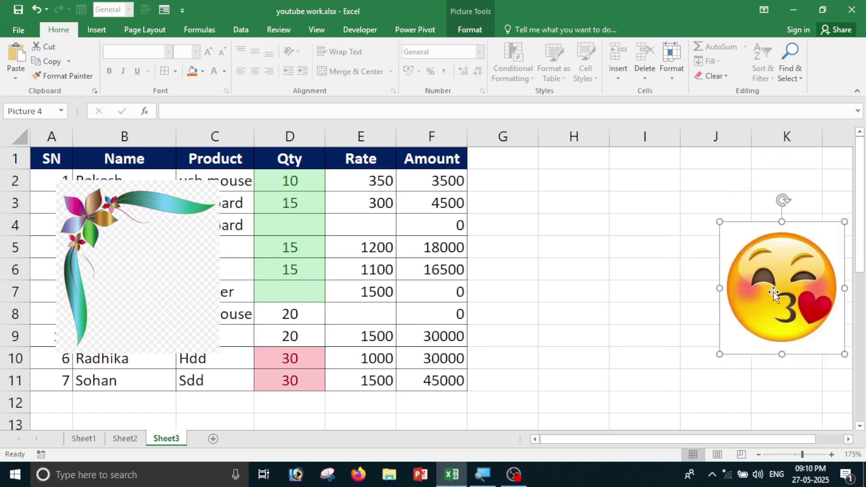
click(774, 293)
drag(760, 278, 327, 289)
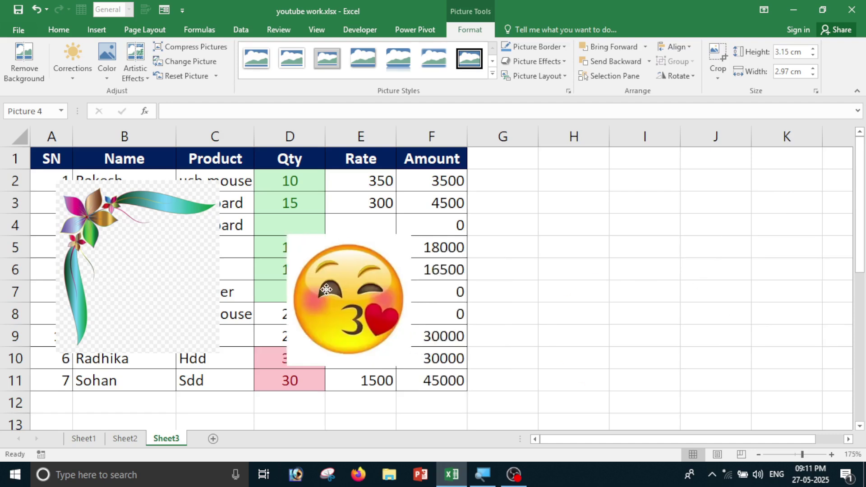
Reopen the Selection Pane to check Picture 4 and Picture 3, then close it and select cell I5.
click(60, 30)
click(794, 79)
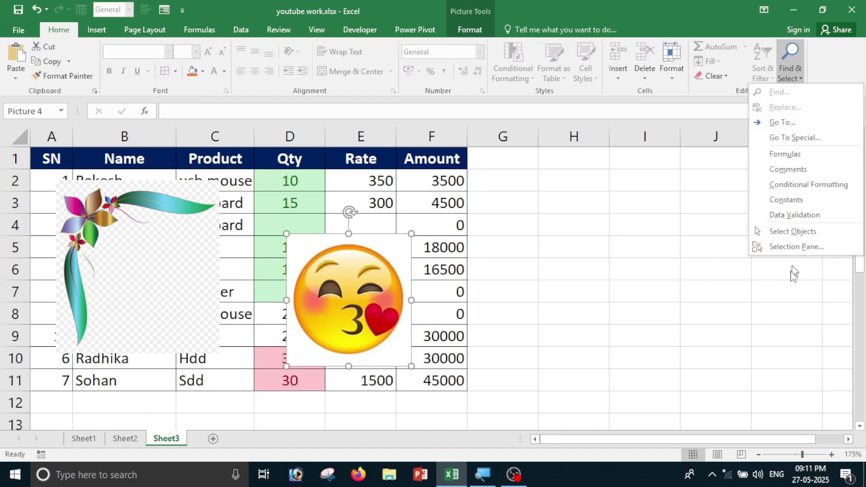
click(794, 247)
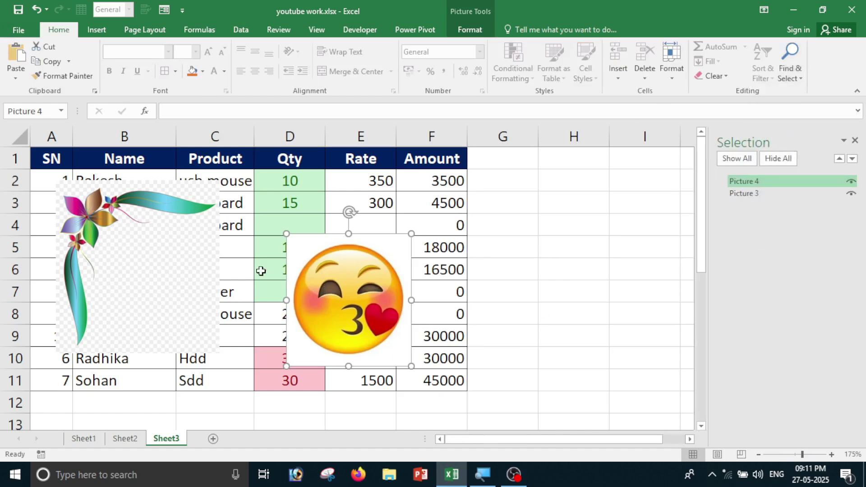
click(770, 182)
click(752, 195)
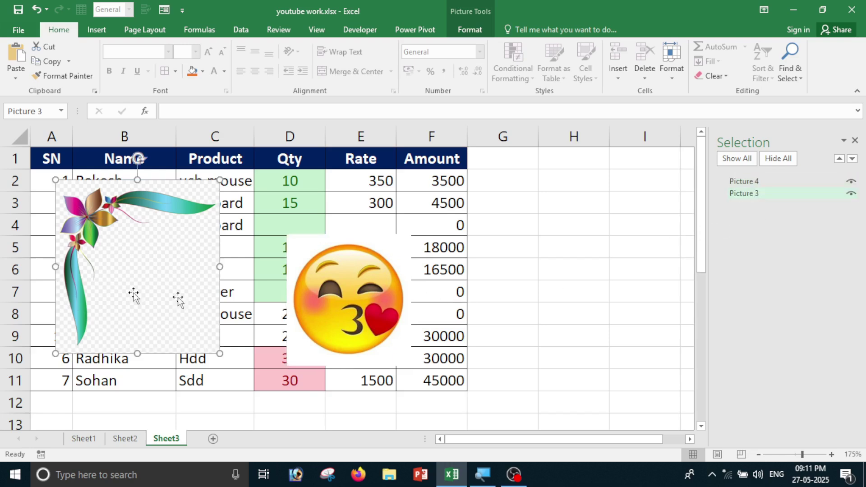
click(855, 141)
click(722, 292)
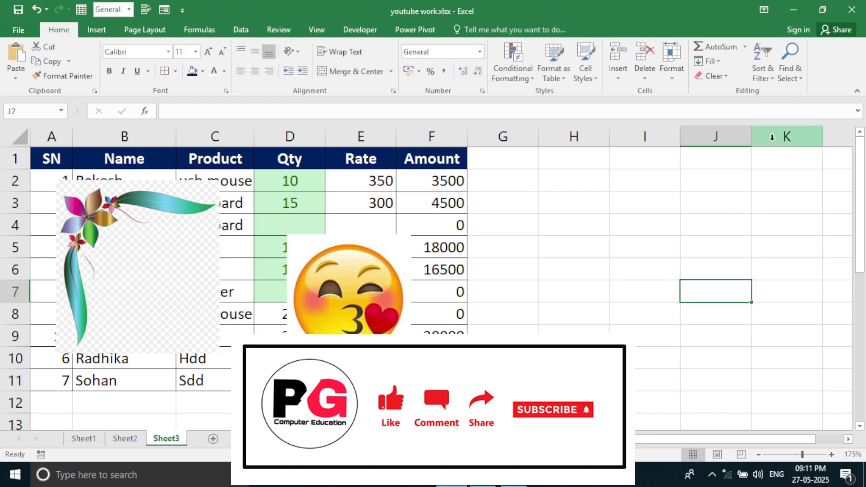
click(653, 254)
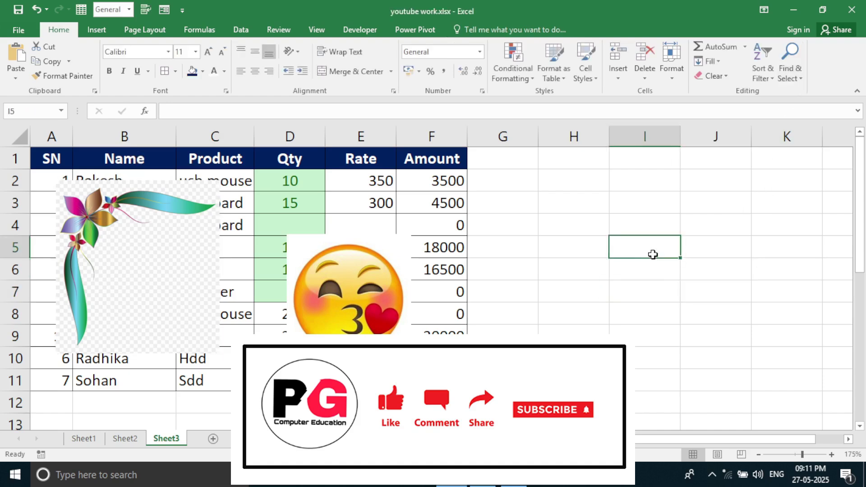